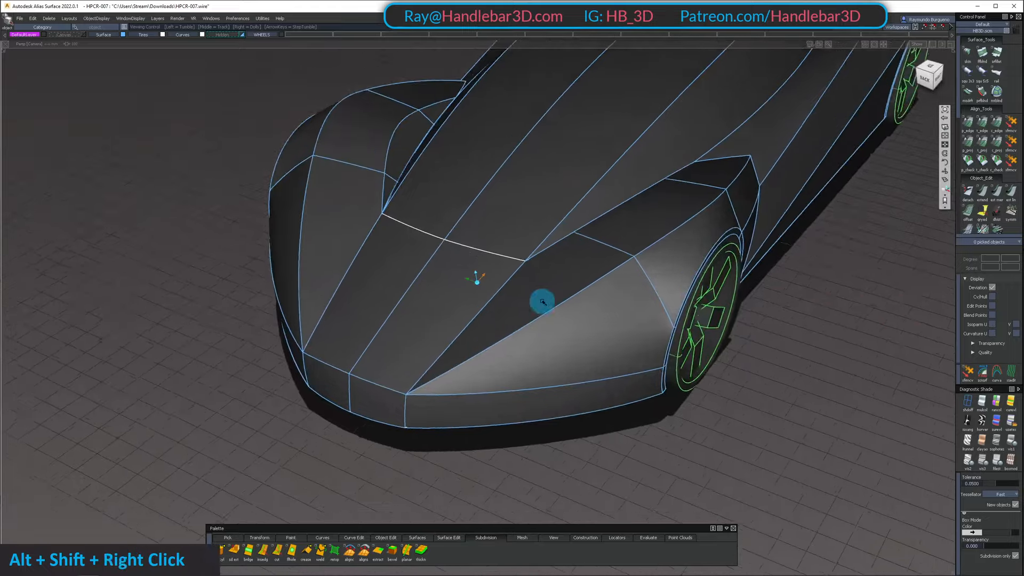
Examine the concept car's body surfaces from the nose, sides, low angles and tail
alt+shift+drag(789, 336, 741, 251)
alt+shift+right_drag(741, 251, 599, 268)
alt+shift+middle_drag(599, 267, 494, 272)
alt+shift+drag(494, 272, 539, 302)
alt+shift+middle_drag(540, 302, 534, 328)
alt+shift+click(516, 337)
alt+shift+drag(520, 340, 427, 250)
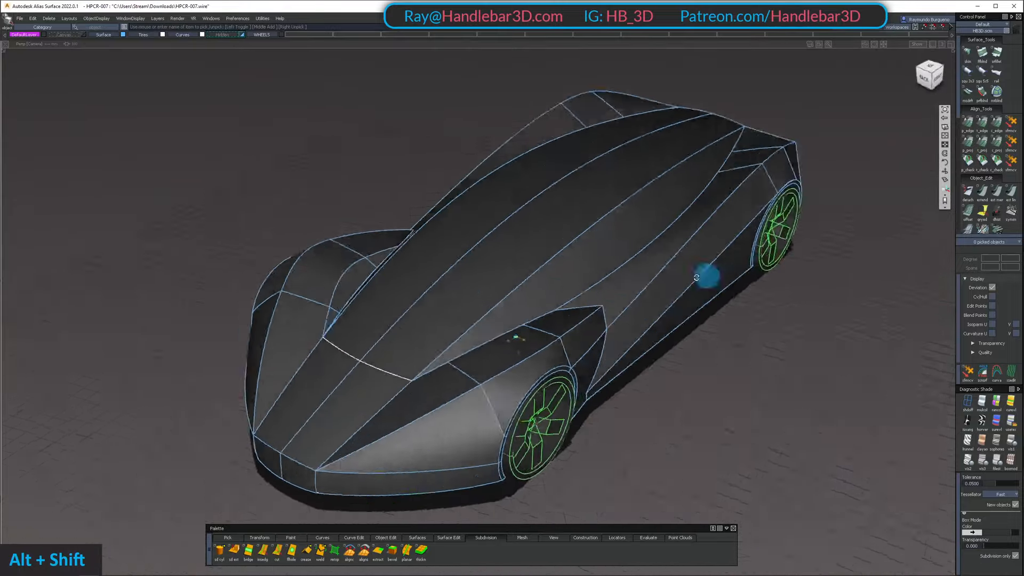
alt+shift+drag(697, 277, 474, 324)
alt+shift+right_drag(474, 325, 498, 334)
alt+shift+drag(498, 334, 744, 251)
alt+shift+right_drag(743, 252, 427, 265)
alt+shift+drag(427, 265, 696, 397)
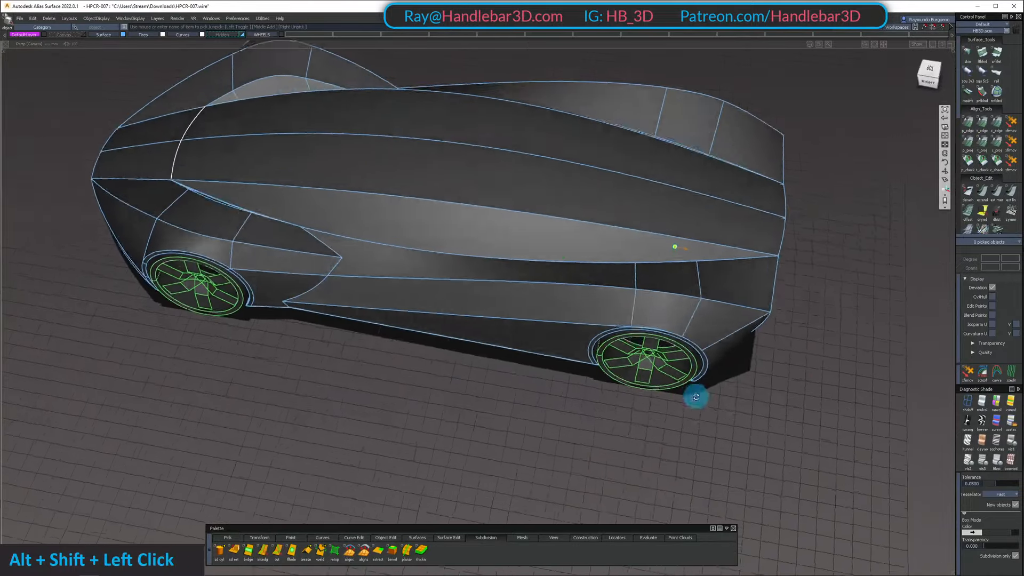
alt+shift+middle_drag(696, 398, 565, 288)
alt+shift+drag(565, 288, 761, 269)
alt+shift+middle_drag(761, 270, 462, 231)
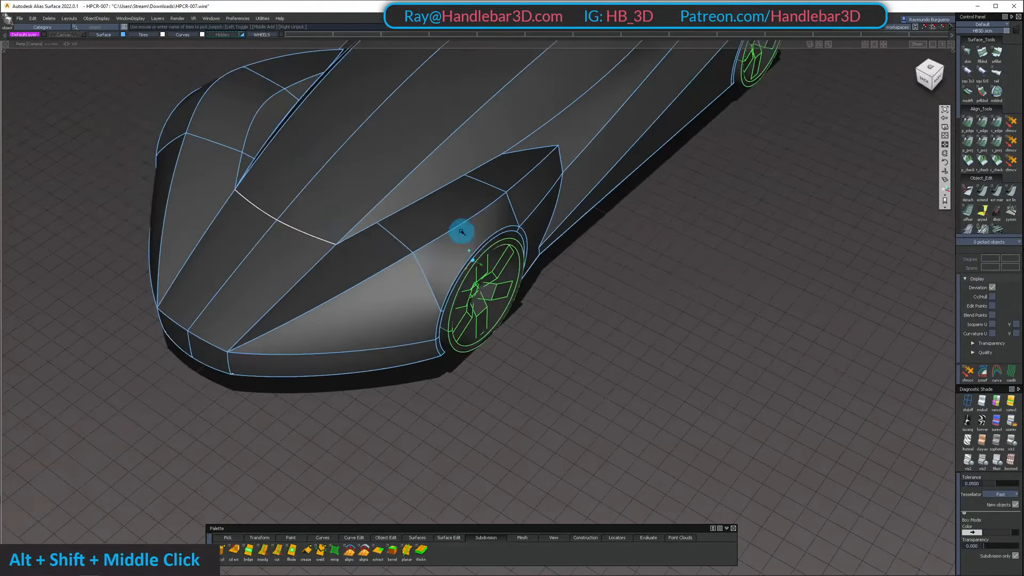
alt+shift+drag(462, 232, 474, 213)
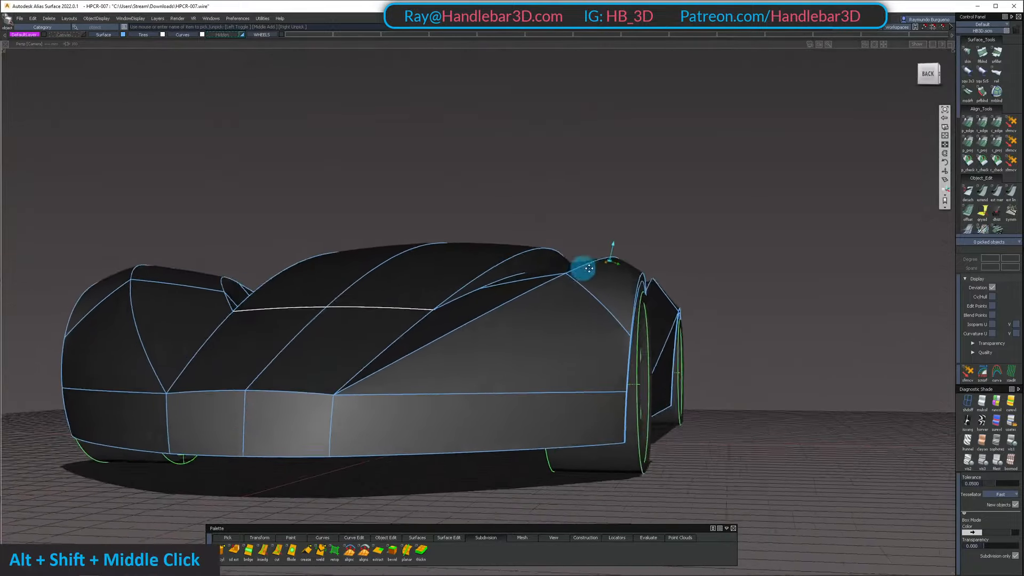
alt+shift+drag(391, 353, 374, 339)
alt+shift+middle_drag(373, 339, 197, 336)
alt+shift+right_drag(587, 362, 480, 368)
alt+shift+drag(481, 369, 579, 323)
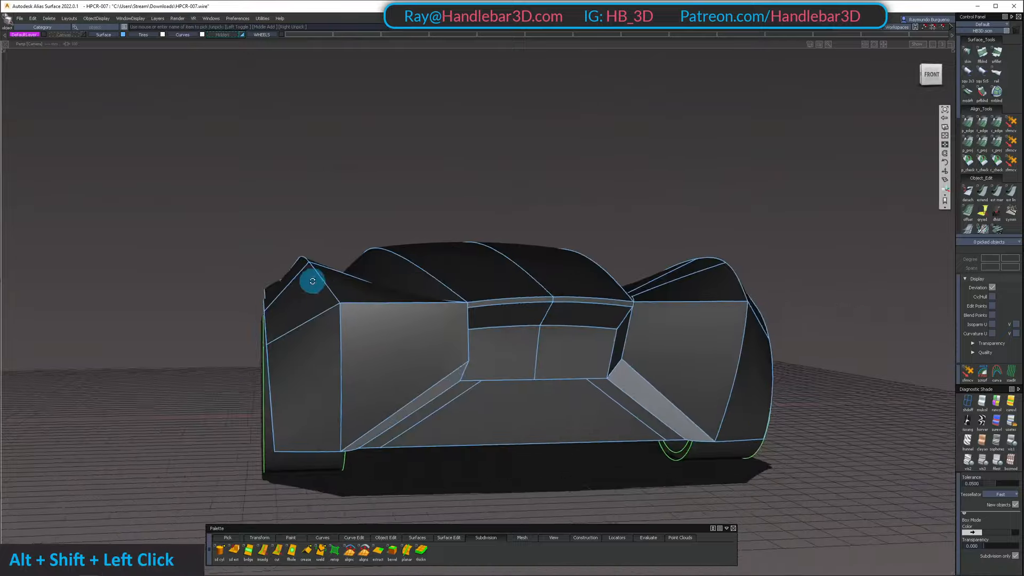
alt+shift+drag(313, 281, 656, 357)
alt+shift+middle_drag(657, 357, 709, 308)
alt+shift+right_drag(709, 309, 664, 316)
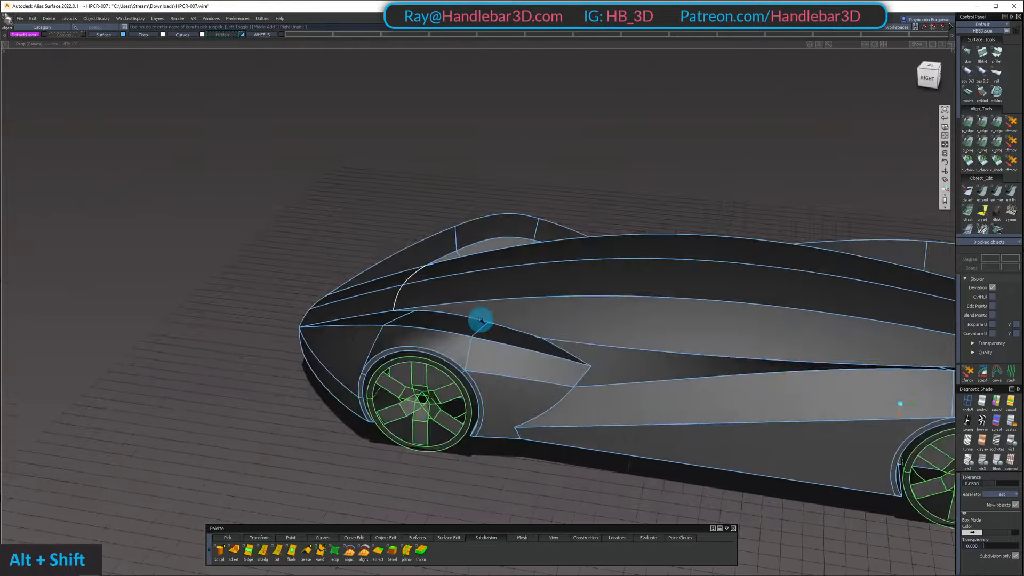
Examine the front fender surfaces around the wheel arch up close from several angles
alt+shift+drag(481, 320, 507, 299)
alt+shift+drag(507, 299, 619, 405)
alt+shift+right_drag(620, 404, 630, 383)
ctrl+shift+right_drag(629, 383, 568, 331)
alt+shift+drag(569, 331, 629, 221)
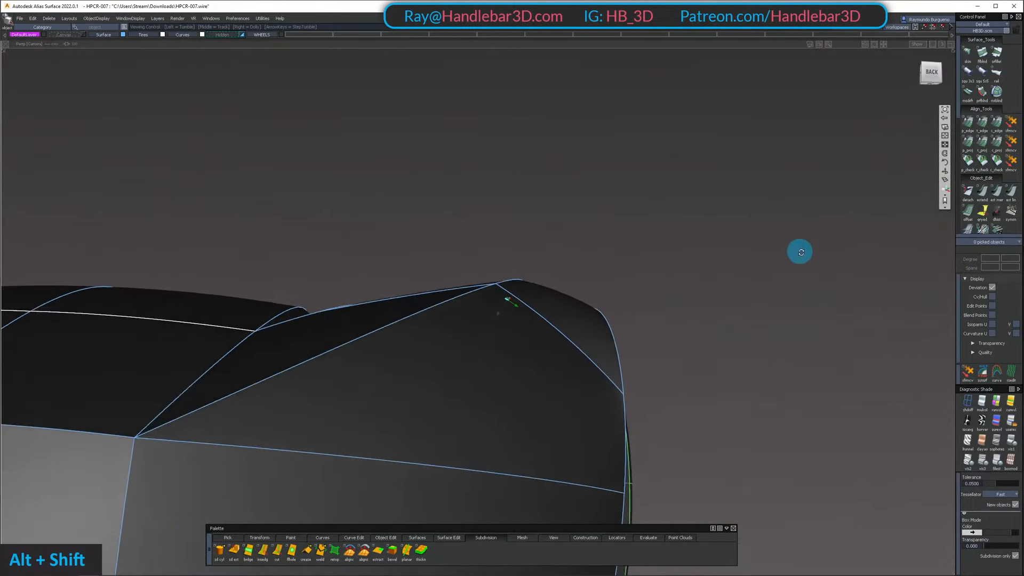
alt+shift+drag(800, 251, 436, 459)
alt+shift+drag(475, 331, 507, 297)
ctrl+shift+right_drag(508, 297, 485, 336)
mouse_move(485, 336)
alt+shift+mouse_down()
mouse_move(565, 235)
mouse_move(630, 285)
mouse_move(558, 471)
mouse_move(548, 421)
mouse_move(557, 246)
mouse_move(356, 258)
mouse_move(235, 311)
mouse_move(283, 370)
mouse_move(349, 308)
mouse_move(475, 332)
mouse_move(507, 360)
alt+shift+mouse_up()
ctrl+shift+right_drag(507, 360, 473, 330)
alt+shift+drag(473, 330, 489, 373)
ctrl+shift+right_drag(489, 373, 453, 343)
alt+shift+drag(453, 343, 560, 408)
ctrl+shift+drag(560, 408, 555, 368)
alt+shift+drag(493, 277, 468, 299)
Display the control vertices of the front fender surface ahead of the wheel and place a lengthwise isoparametric line across it
click(446, 341)
alt+shift+drag(446, 341, 575, 309)
ctrl+shift+right_drag(575, 308, 544, 280)
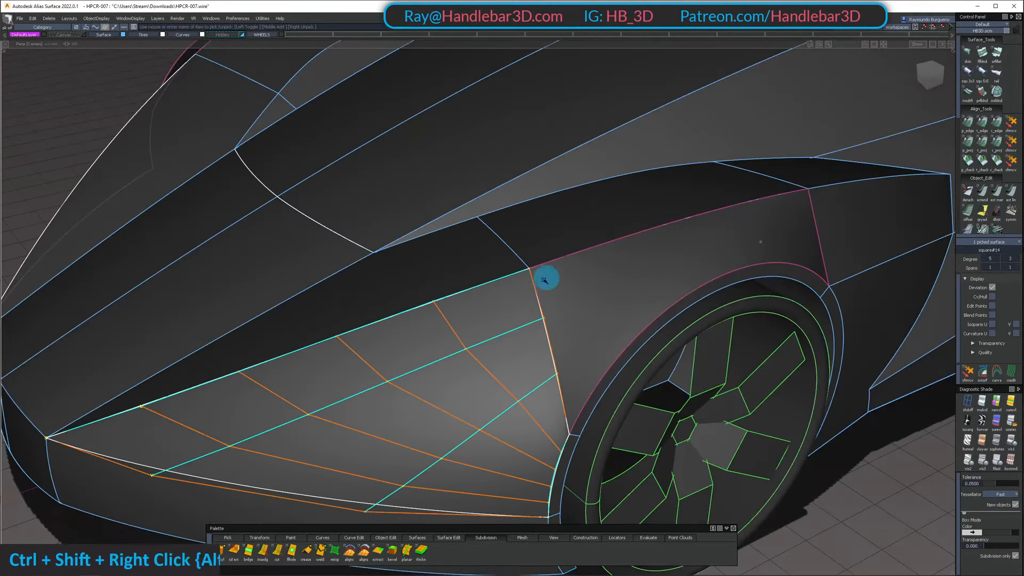
alt+shift+drag(544, 280, 475, 376)
ctrl+shift+drag(474, 376, 464, 319)
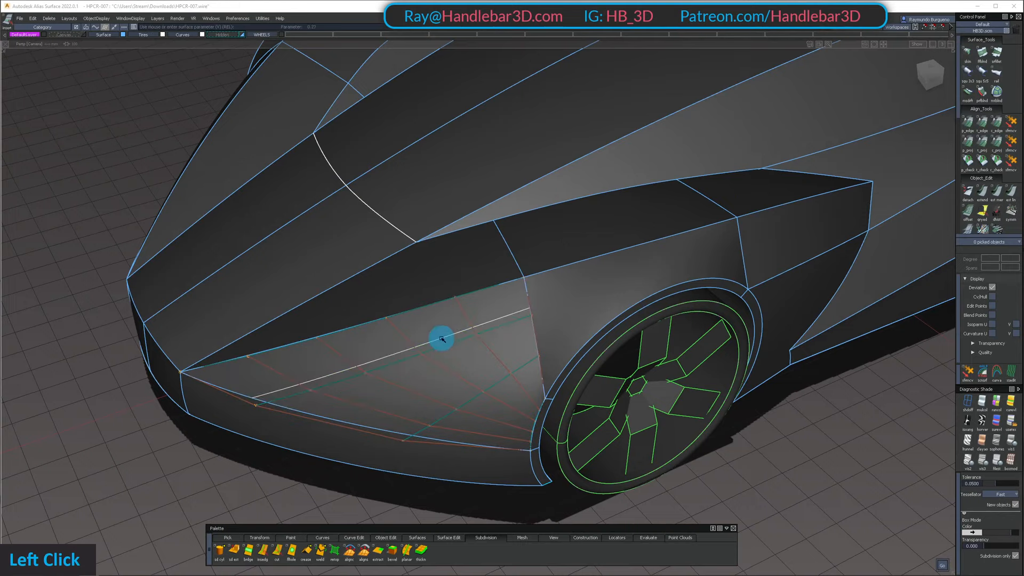
mouse_move(464, 377)
alt+shift+mouse_down()
mouse_move(482, 350)
mouse_move(761, 311)
mouse_move(713, 398)
mouse_move(469, 411)
mouse_move(460, 386)
alt+shift+mouse_up()
key(space)
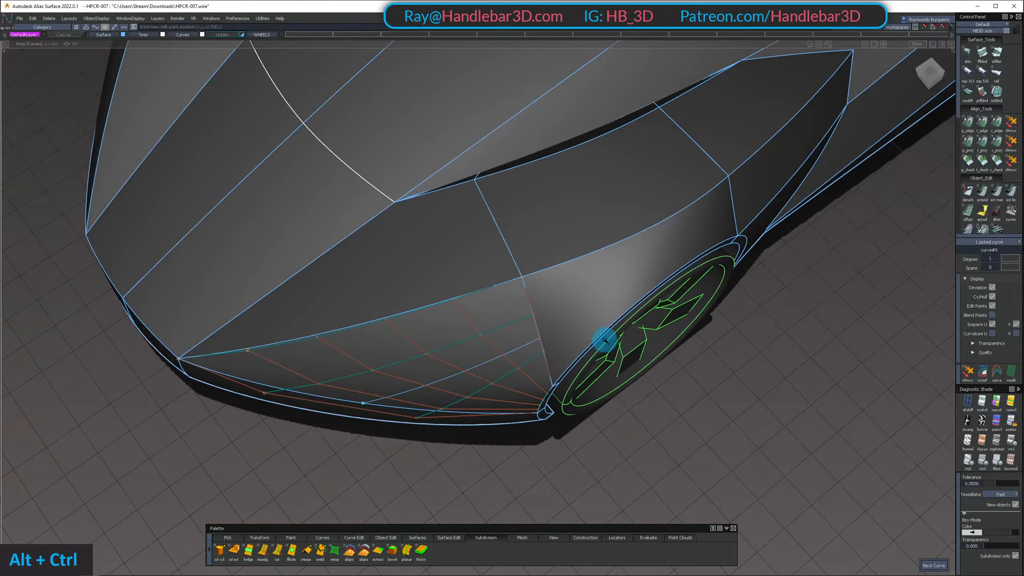
Draw a straight curve from the isoparametric line's lower end across the fender to the wheel arch, and hide the surface's control vertices
alt+shift+drag(632, 357, 598, 419)
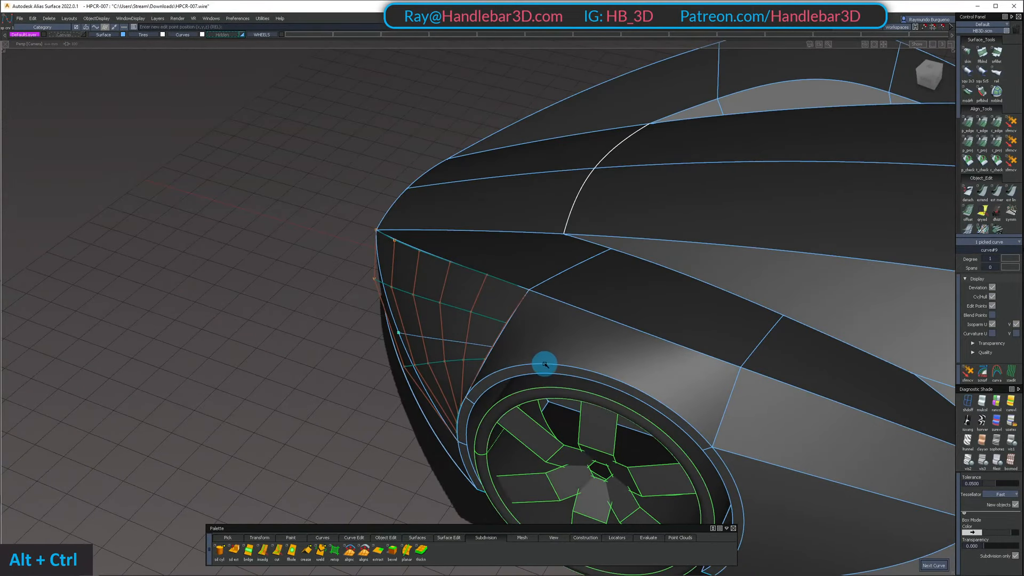
alt+shift+drag(548, 367, 492, 397)
drag(453, 293, 539, 342)
ctrl+shift+right_drag(521, 368, 505, 480)
ctrl+shift+drag(526, 341, 527, 407)
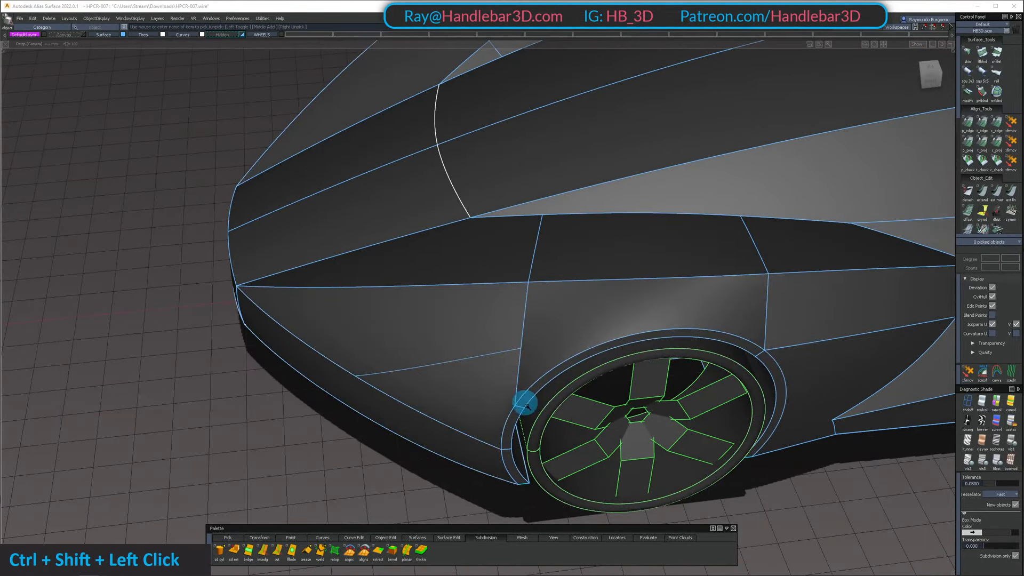
shift+drag(494, 354, 500, 363)
Set the new fender curve to degree 3 with its control vertices shown
alt+shift+drag(504, 358, 993, 305)
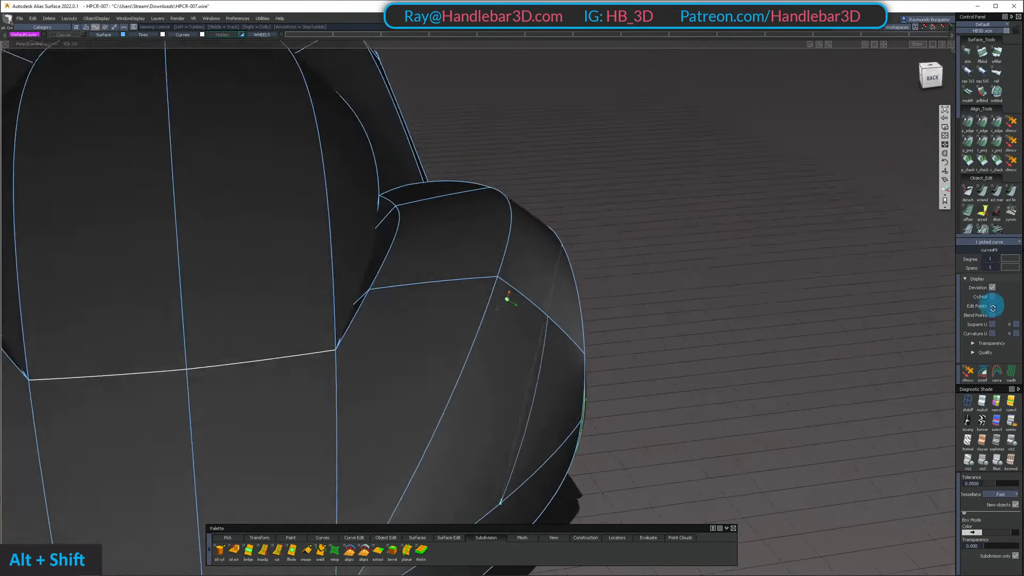
alt+shift+right_drag(528, 319, 982, 264)
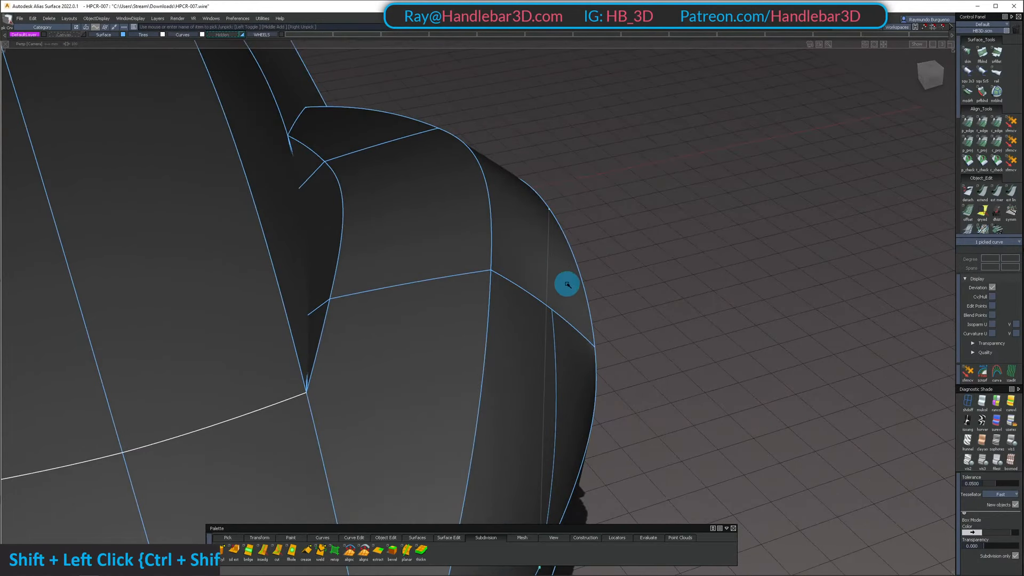
alt+shift+drag(568, 457, 372, 276)
ctrl+shift+middle_drag(373, 276, 372, 241)
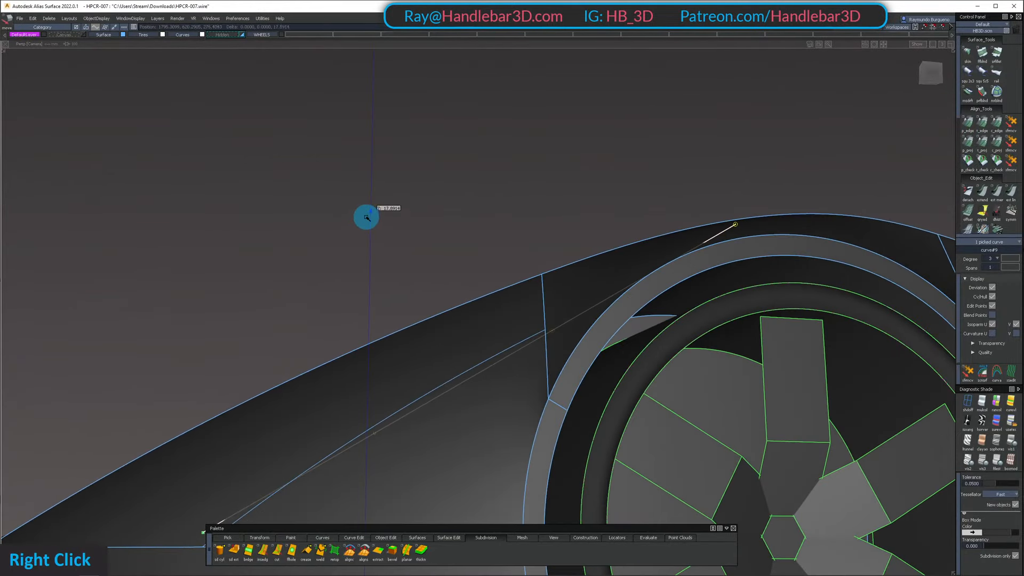
Pick the fender curve's two middle control vertices and raise them in the orthographic side view
alt+shift+drag(503, 358, 501, 420)
ctrl+shift+drag(501, 420, 479, 346)
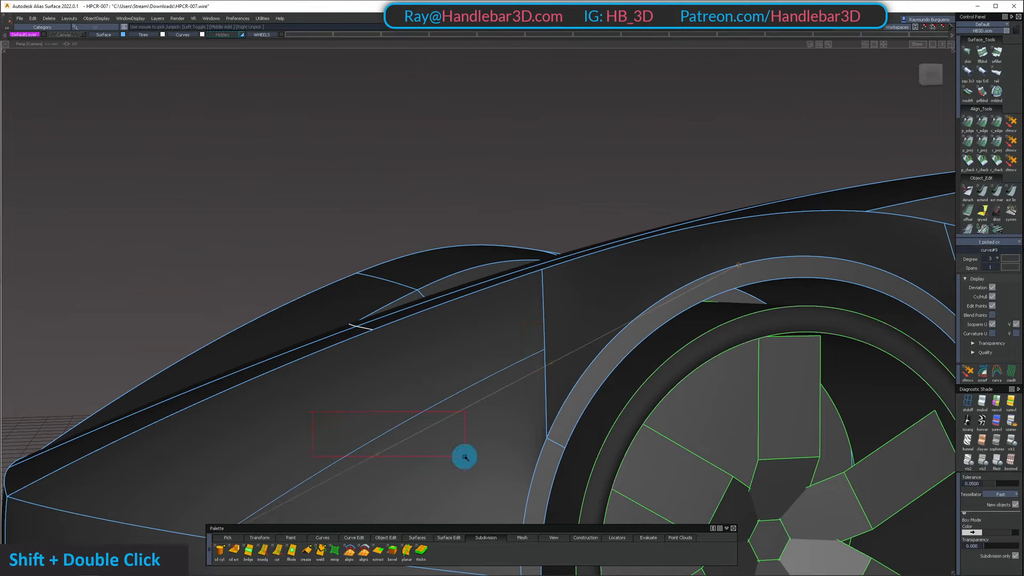
click(935, 73)
ctrl+shift+drag(501, 227, 487, 188)
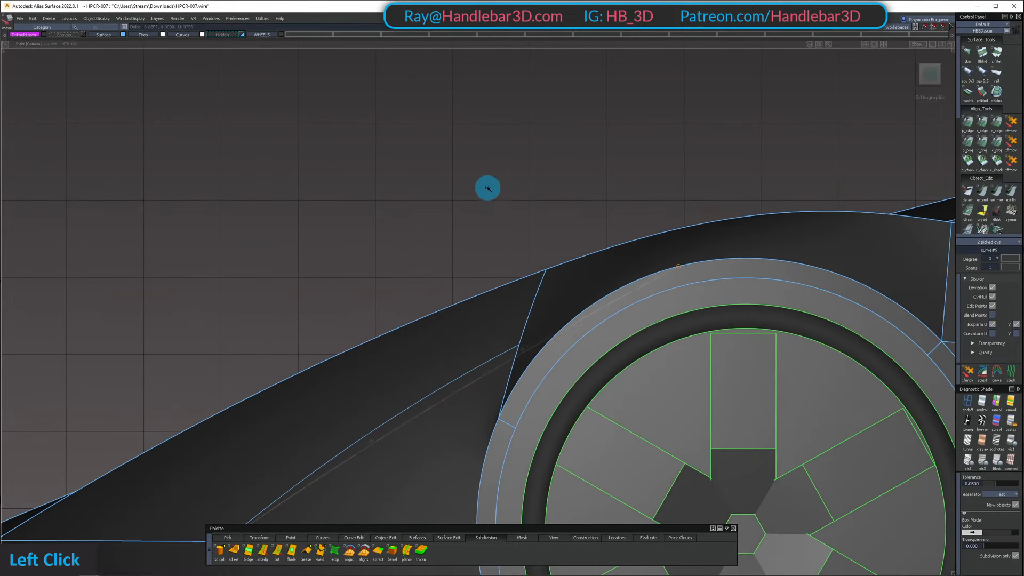
alt+shift+right_drag(473, 157, 416, 280)
alt+shift+drag(416, 280, 693, 392)
Move the curve's two middle control vertices outward so the curve bows with the fender's side
alt+shift+right_drag(555, 377, 605, 381)
alt+shift+drag(605, 381, 616, 420)
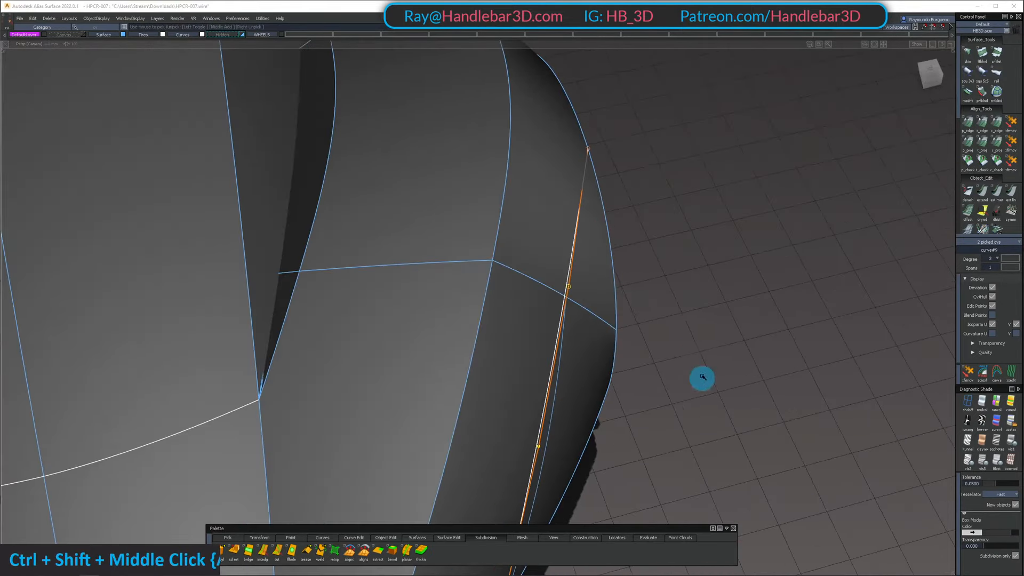
ctrl+shift+middle_click(711, 336)
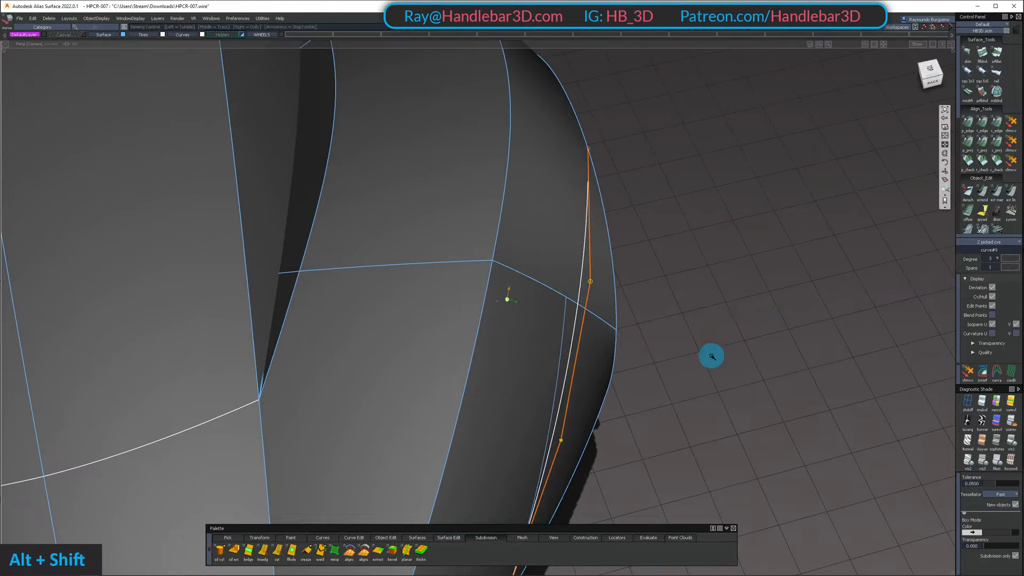
alt+shift+drag(711, 354, 610, 300)
alt+shift+right_drag(610, 299, 594, 350)
alt+shift+drag(593, 349, 626, 314)
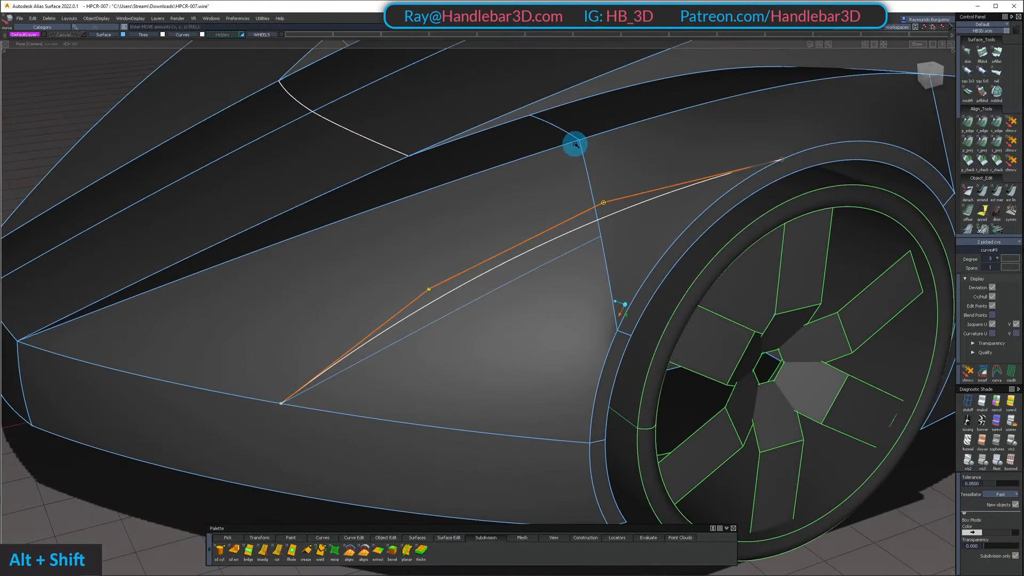
Inspect the bowed curve's shape relative to the fender surfaces from the side, front and above
alt+shift+right_drag(575, 144, 597, 160)
alt+shift+drag(597, 213, 613, 160)
alt+shift+middle_drag(613, 160, 626, 217)
alt+shift+drag(627, 217, 907, 238)
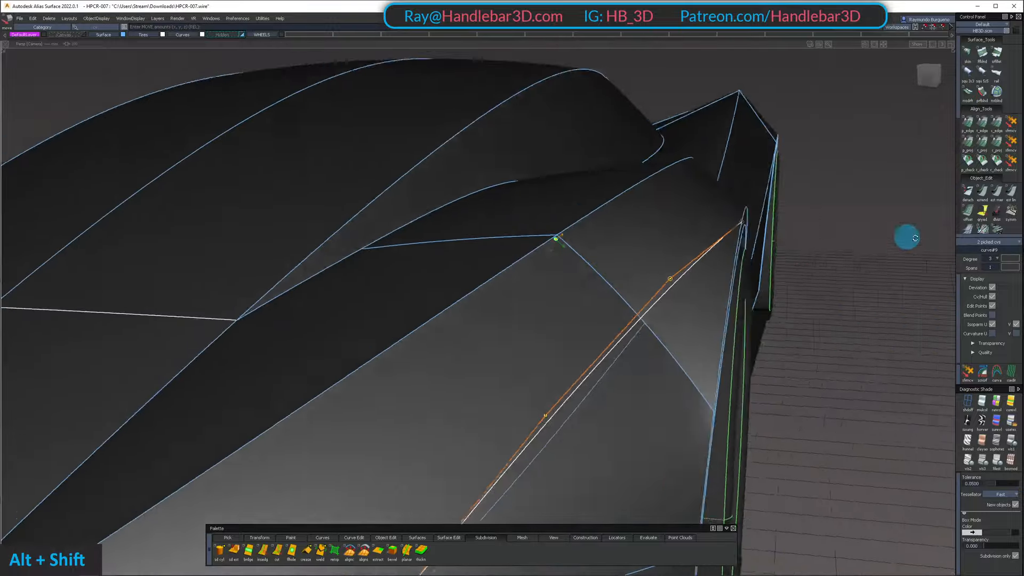
alt+shift+drag(592, 235, 798, 270)
alt+shift+right_drag(596, 198, 736, 331)
alt+shift+drag(602, 121, 598, 391)
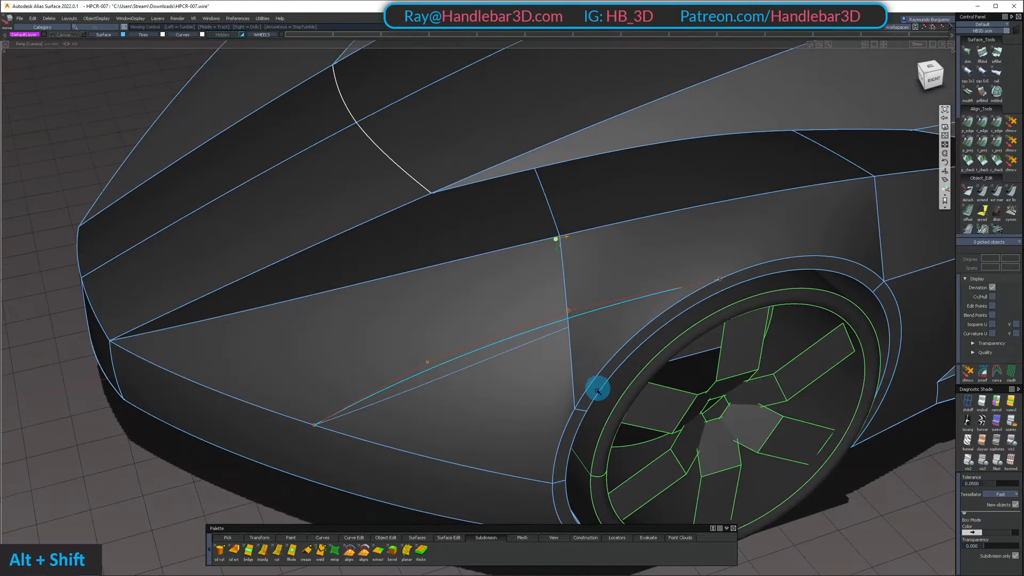
alt+shift+drag(762, 269, 569, 190)
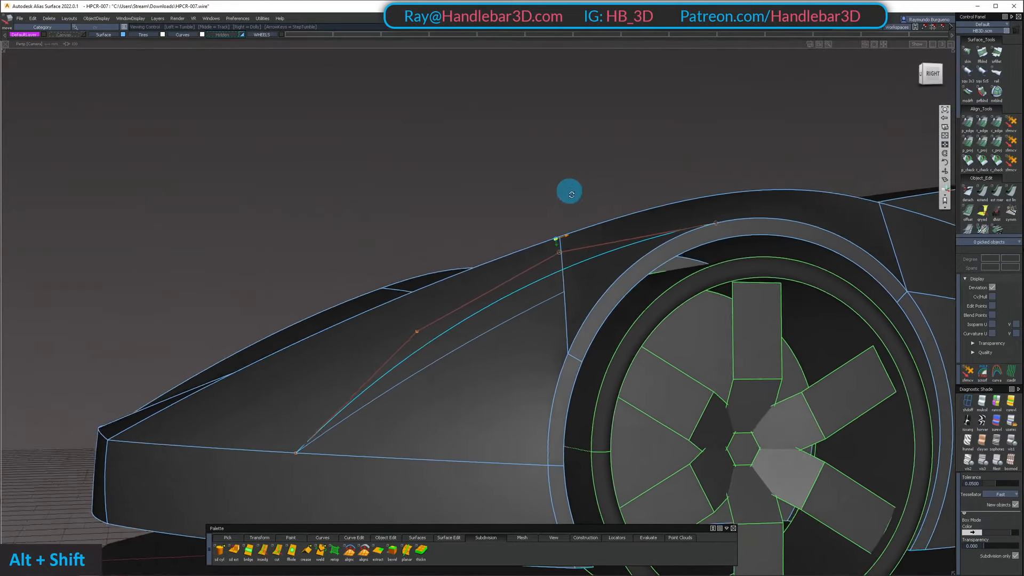
alt+shift+right_drag(569, 190, 595, 313)
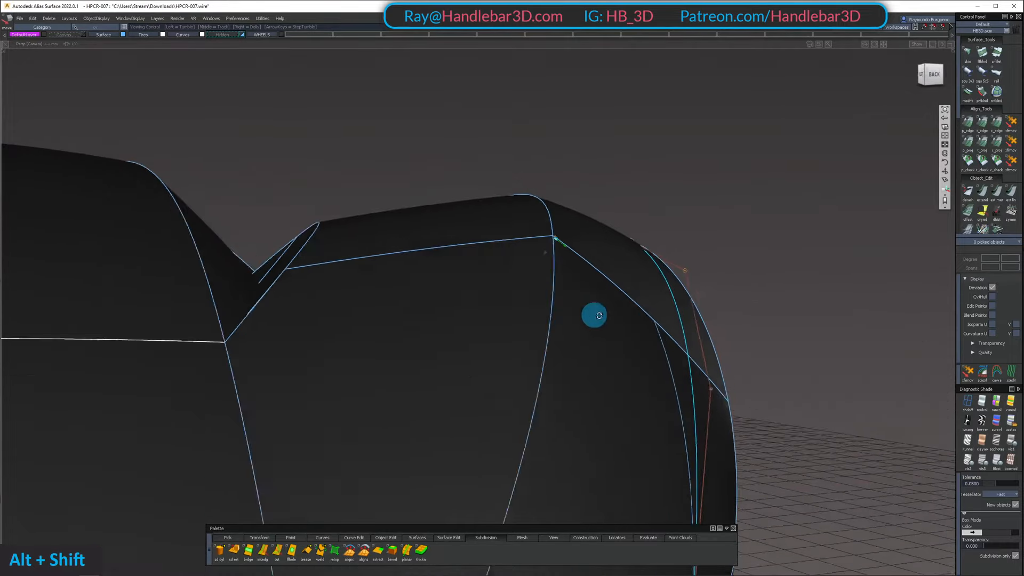
alt+shift+drag(594, 313, 602, 302)
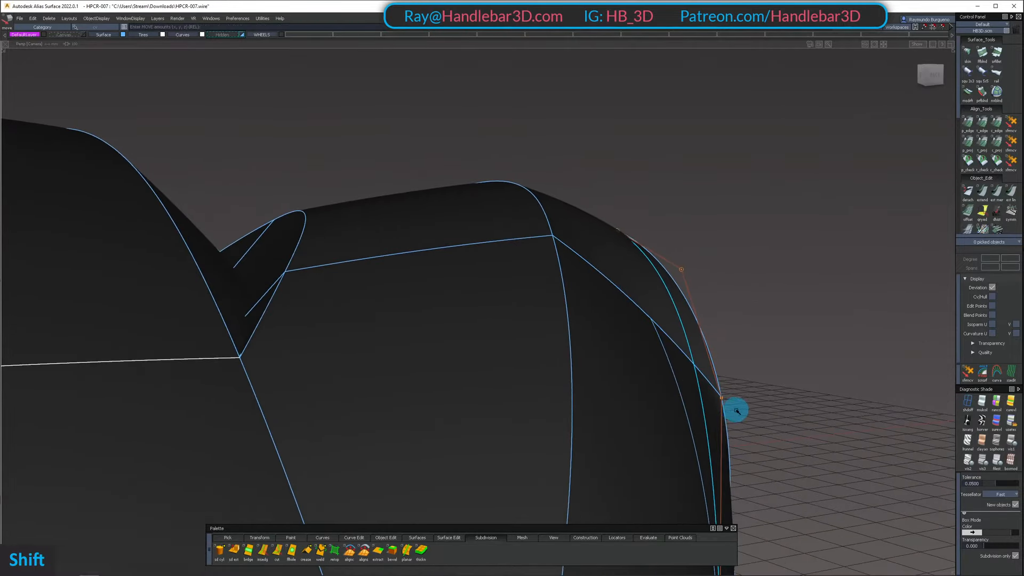
Fine-tune the positions of the curve's middle control vertices to smooth its arc beyond the fender surface
alt+shift+drag(736, 410, 272, 336)
alt+shift+middle_drag(272, 336, 457, 309)
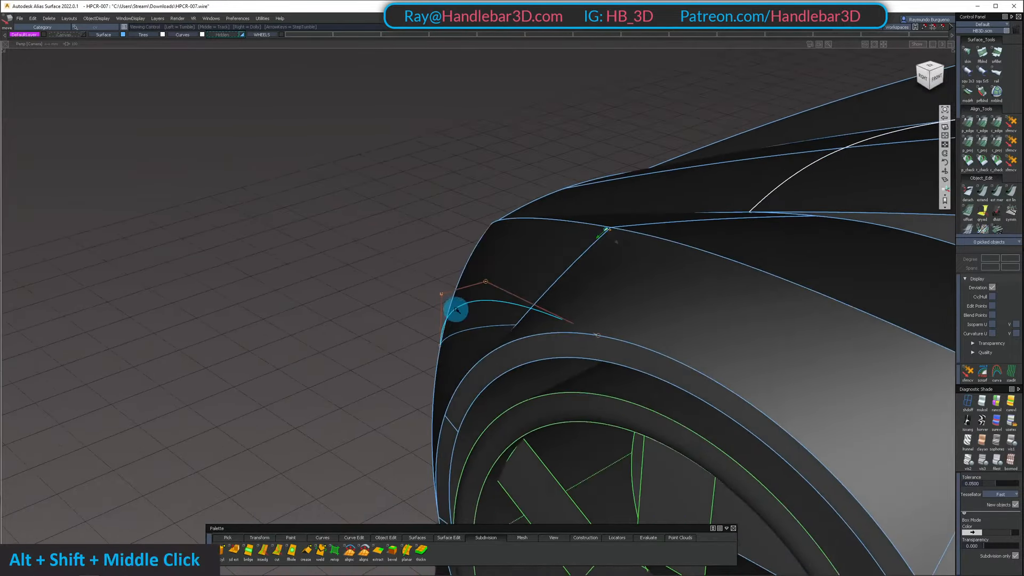
alt+shift+drag(456, 310, 873, 337)
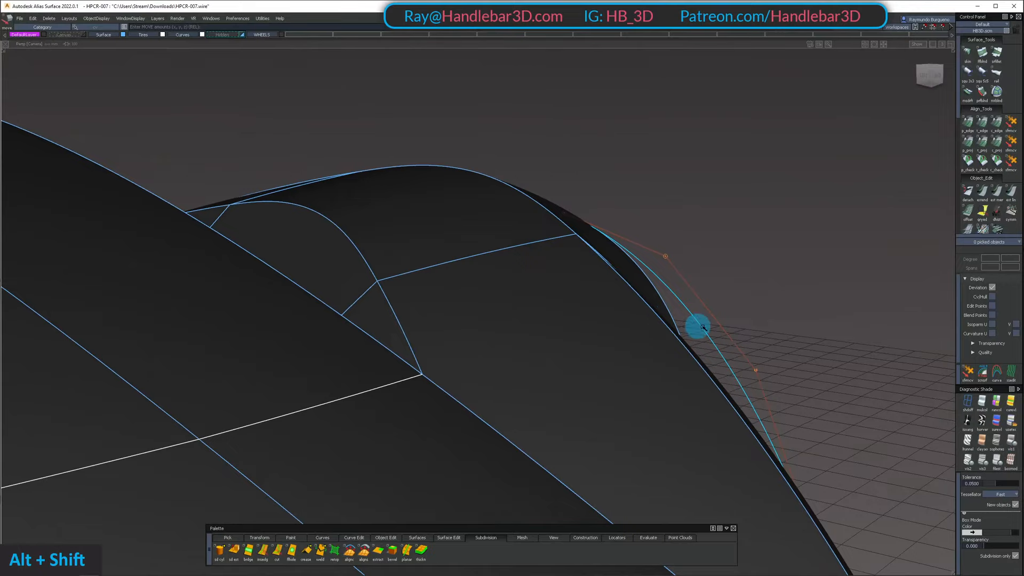
alt+shift+drag(703, 327, 668, 350)
alt+shift+right_drag(667, 349, 741, 379)
alt+shift+drag(741, 379, 761, 369)
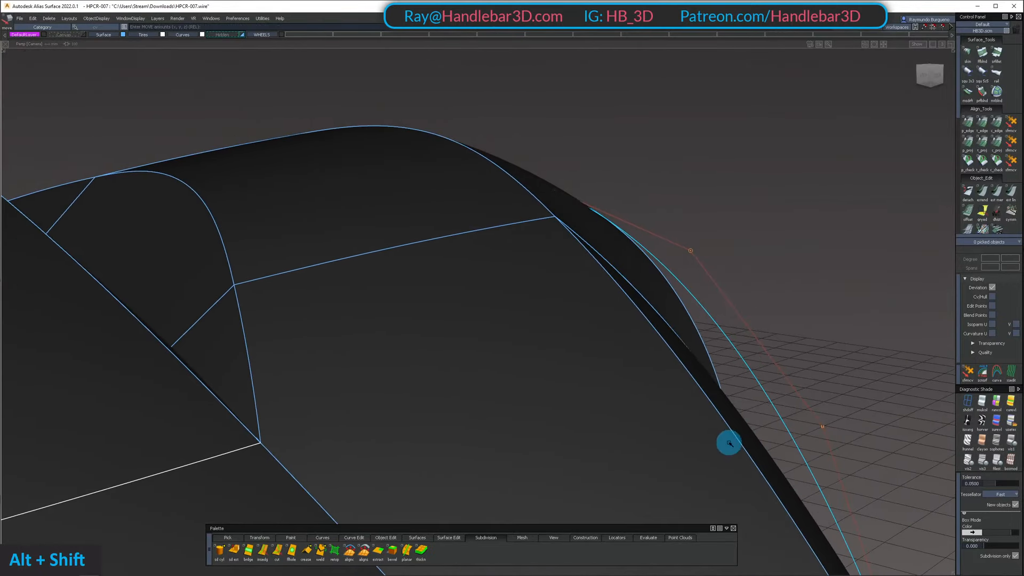
alt+shift+drag(683, 344, 656, 320)
alt+shift+right_drag(656, 320, 642, 199)
alt+shift+drag(643, 199, 800, 255)
alt+shift+right_drag(800, 255, 786, 256)
alt+shift+drag(786, 256, 749, 321)
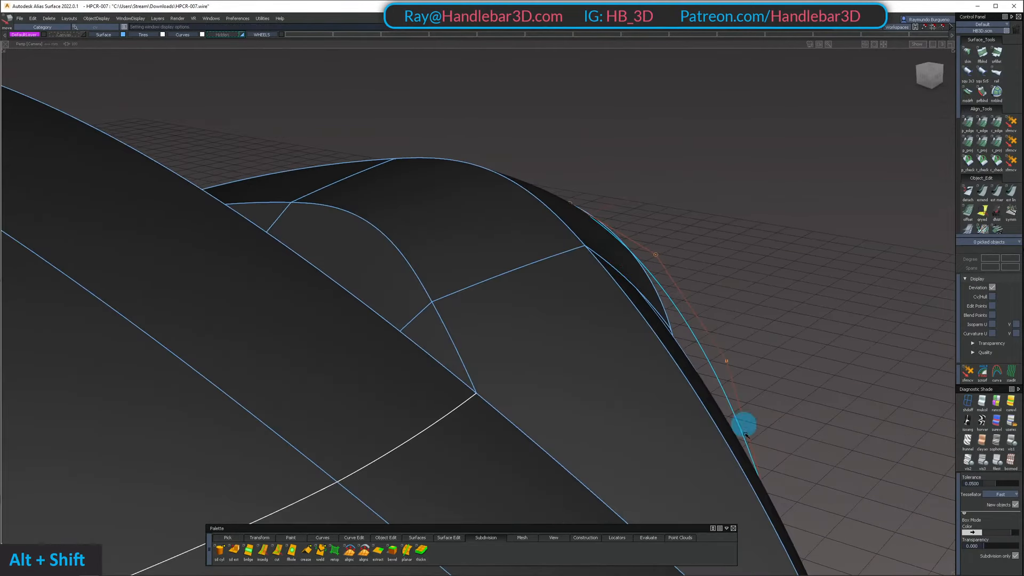
alt+shift+drag(723, 303, 762, 232)
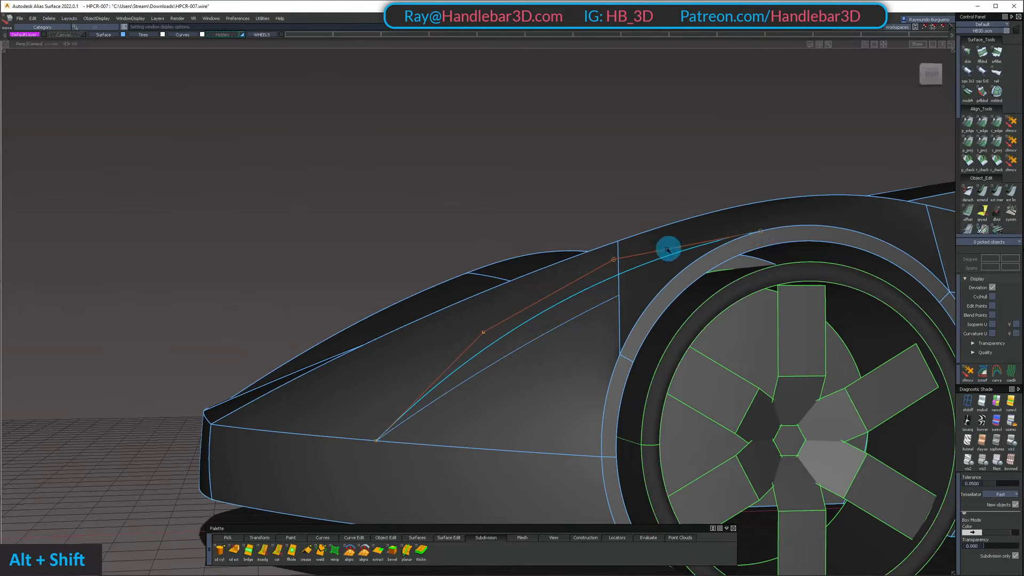
Check the adjusted curve's flow against the fender and wheel arch from side, nose-on and three-quarter views
alt+shift+drag(443, 366, 647, 220)
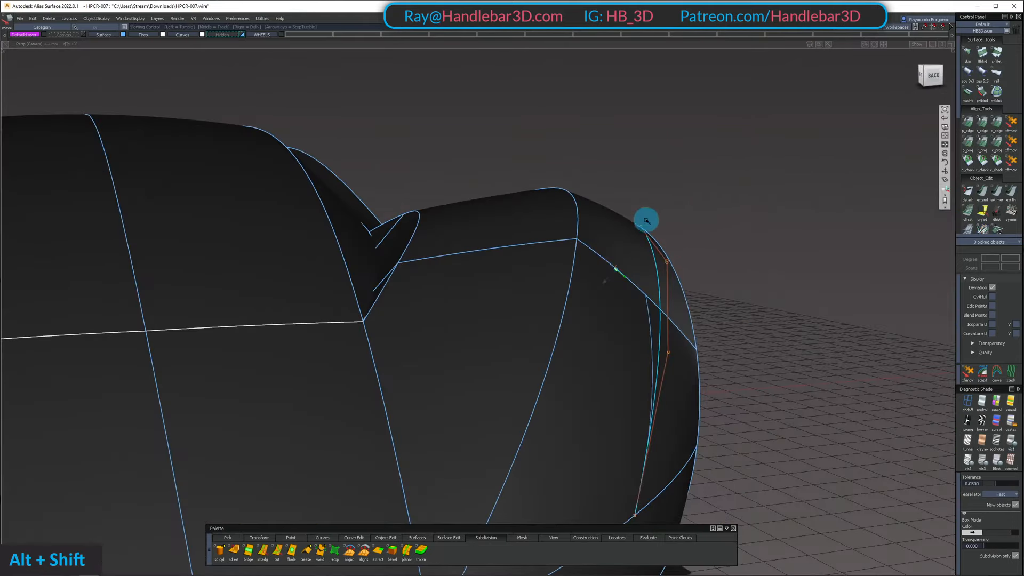
alt+shift+drag(628, 524, 592, 288)
alt+shift+right_drag(592, 288, 626, 279)
alt+shift+drag(626, 278, 663, 309)
alt+shift+right_drag(663, 310, 796, 241)
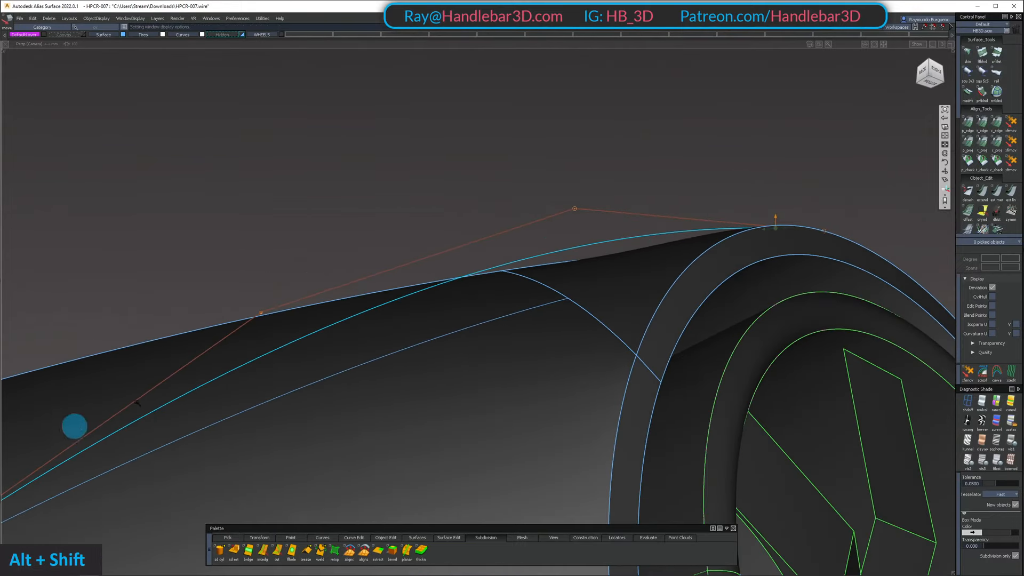
alt+shift+right_drag(666, 225, 576, 277)
alt+shift+drag(576, 277, 480, 400)
alt+shift+right_drag(480, 400, 526, 359)
alt+shift+drag(525, 359, 587, 321)
alt+shift+middle_drag(586, 320, 492, 295)
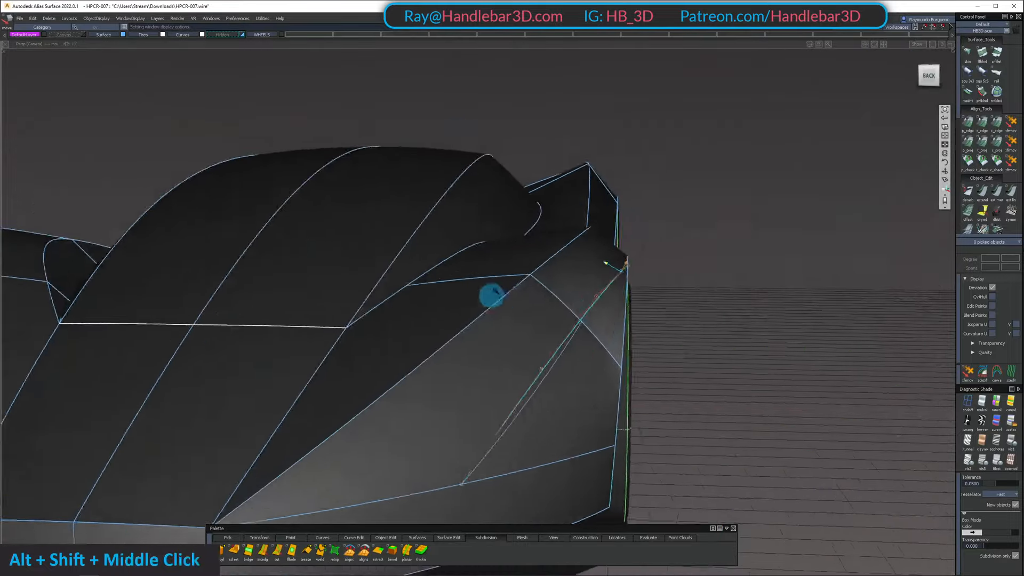
alt+shift+drag(492, 295, 565, 342)
alt+shift+middle_drag(565, 341, 653, 295)
alt+shift+drag(654, 294, 598, 208)
alt+shift+middle_drag(598, 208, 585, 208)
alt+shift+drag(586, 208, 403, 179)
alt+shift+drag(331, 190, 517, 263)
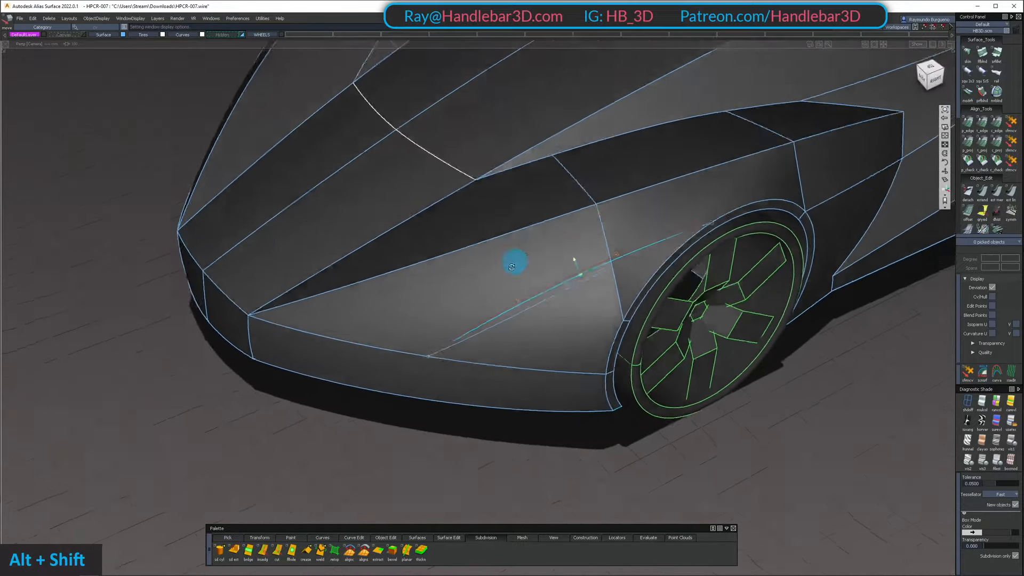
alt+shift+middle_drag(517, 263, 640, 263)
alt+shift+drag(640, 263, 431, 158)
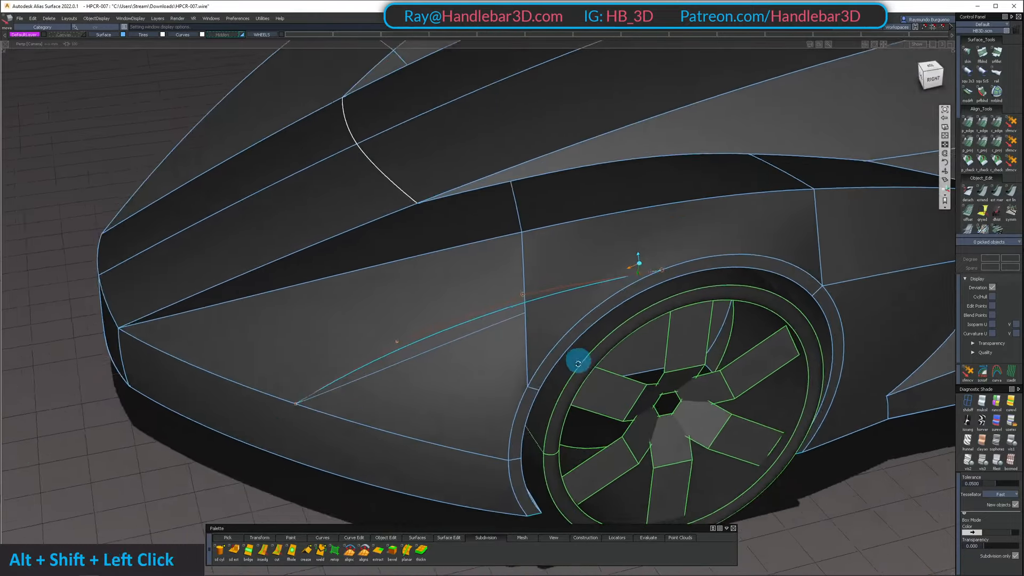
Examine the curve's flow over the fender and wheel arch from side and three-quarter views
alt+shift+drag(578, 363, 520, 136)
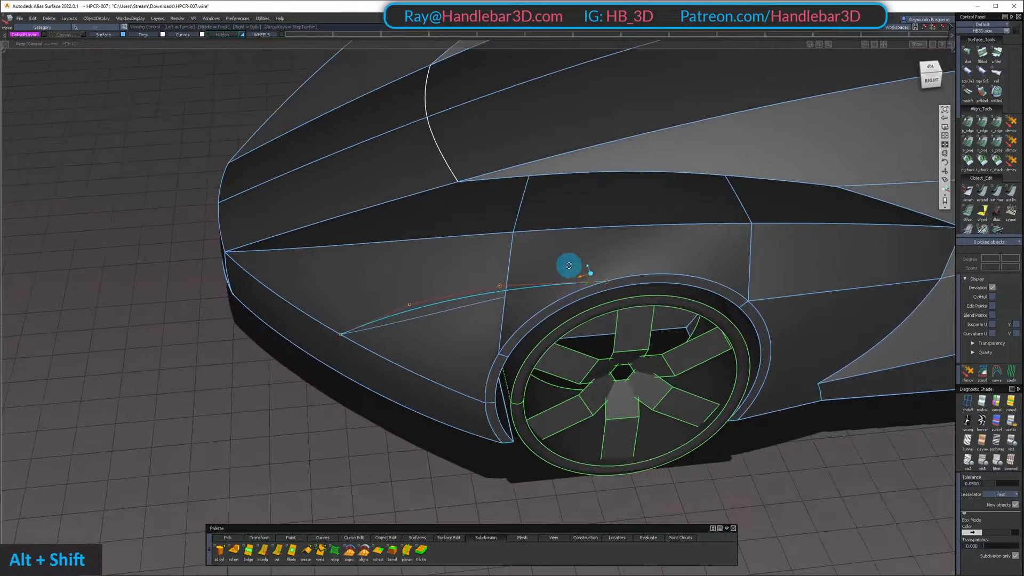
alt+shift+drag(568, 266, 586, 188)
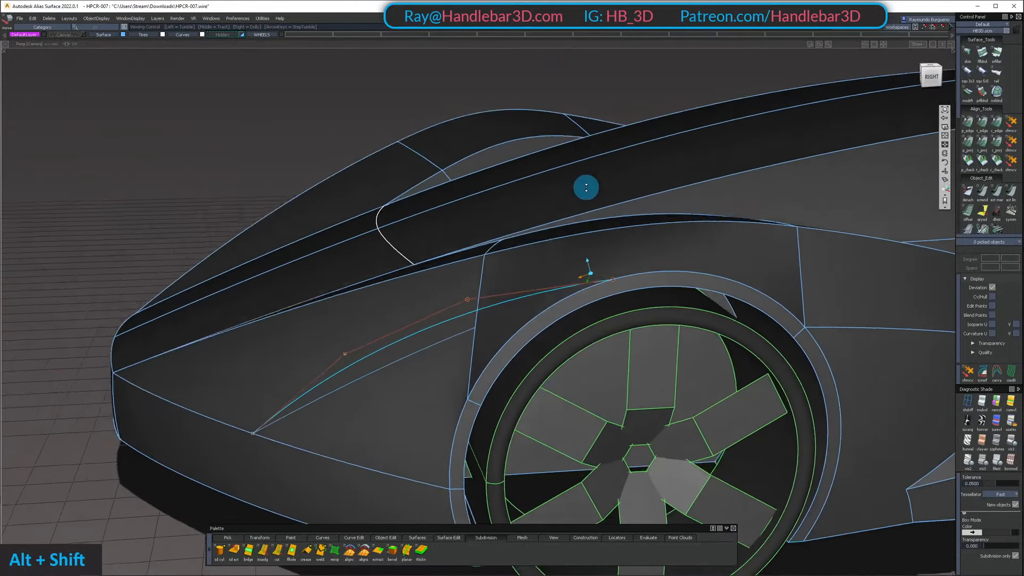
alt+shift+middle_drag(558, 214, 681, 217)
alt+shift+drag(681, 218, 825, 208)
alt+shift+drag(413, 196, 665, 201)
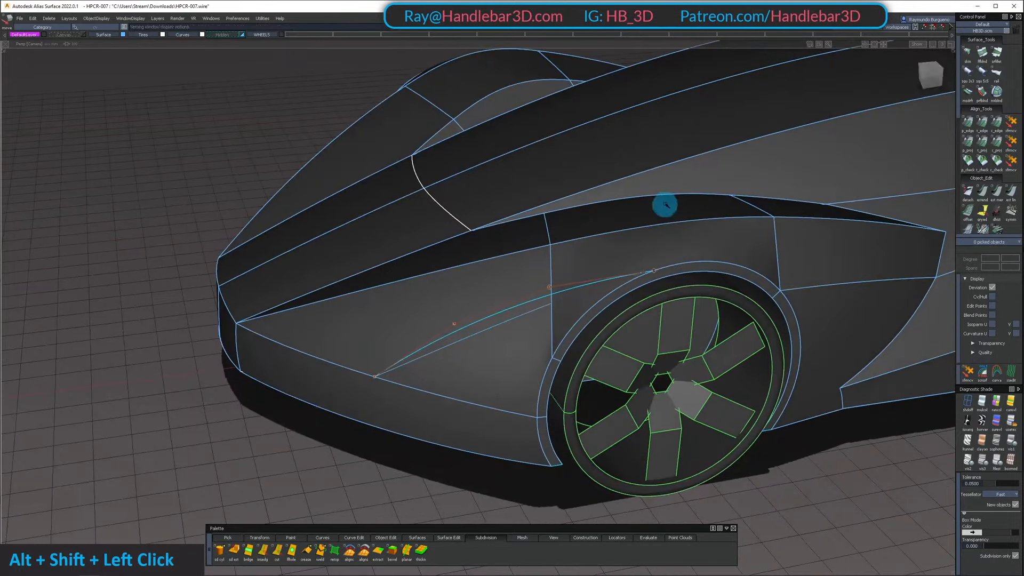
Isolate the fender's side panel and wheel-arch flange to examine them, and bring all surfaces back
click(665, 359)
alt+shift+right_drag(666, 359, 768, 299)
alt+shift+drag(770, 299, 781, 160)
ctrl+shift+right_drag(774, 298, 768, 379)
click(738, 260)
alt+shift+drag(661, 229, 665, 326)
ctrl+shift+right_drag(667, 291, 667, 357)
alt+shift+drag(670, 291, 659, 286)
ctrl+shift+drag(655, 352, 798, 267)
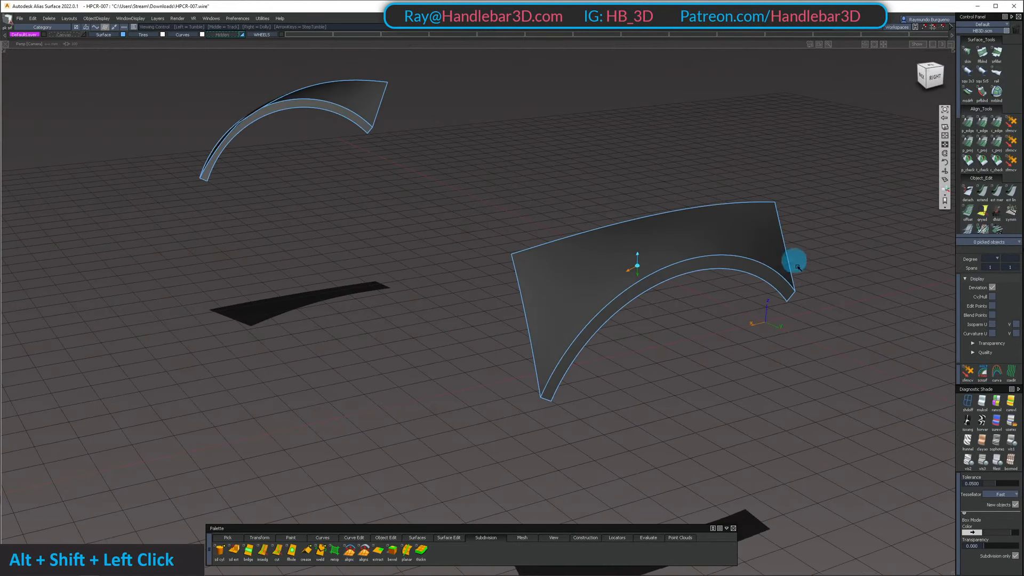
alt+shift+drag(554, 397, 638, 317)
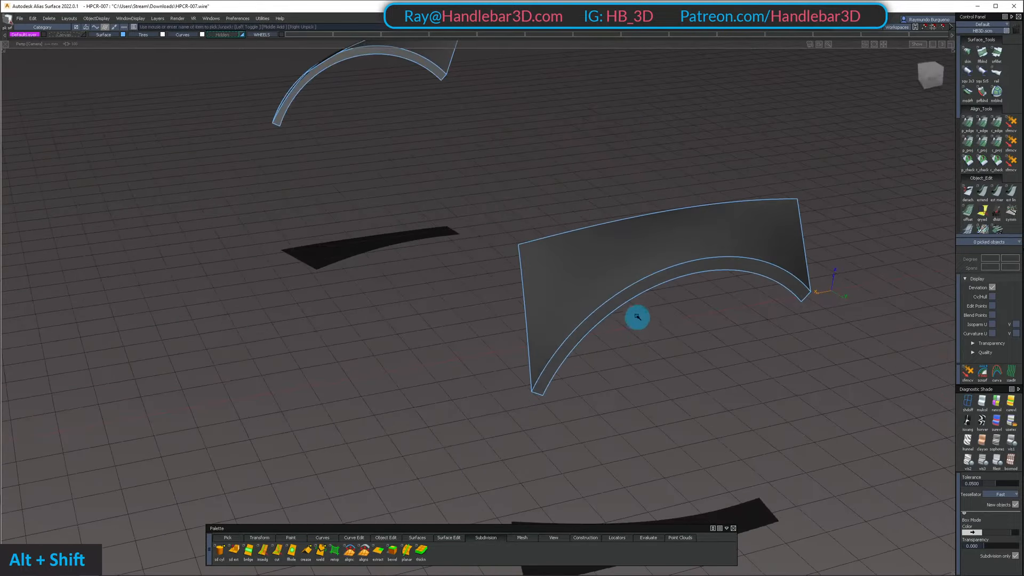
key(shift+u)
Isolate the fender's top surface, the side panel above the front wheel and the wheel-arch flange
mouse_move(688, 243)
alt+shift+mouse_down()
mouse_move(471, 176)
mouse_move(558, 292)
mouse_move(608, 299)
alt+shift+mouse_up()
ctrl+shift+drag(623, 244, 626, 272)
click(614, 296)
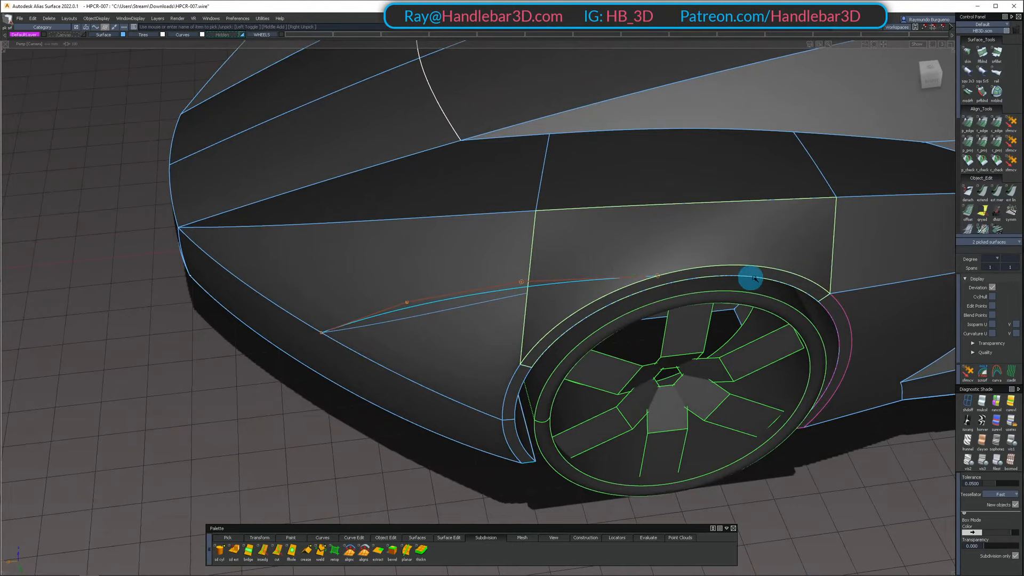
alt+shift+middle_drag(748, 257, 651, 235)
alt+shift+drag(652, 236, 617, 197)
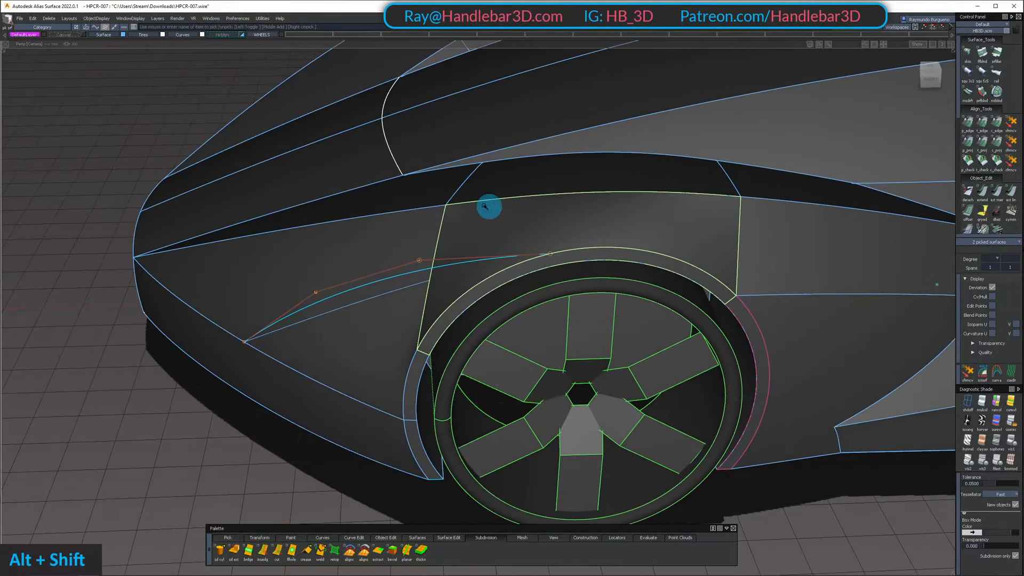
alt+shift+drag(497, 237, 528, 222)
click(430, 241)
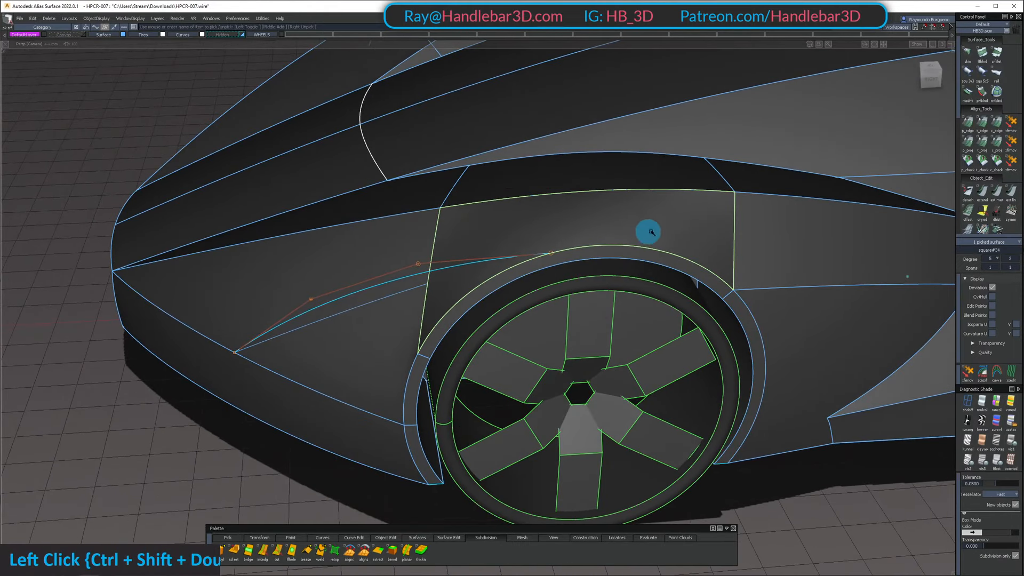
key(shift+h)
key(shift+u)
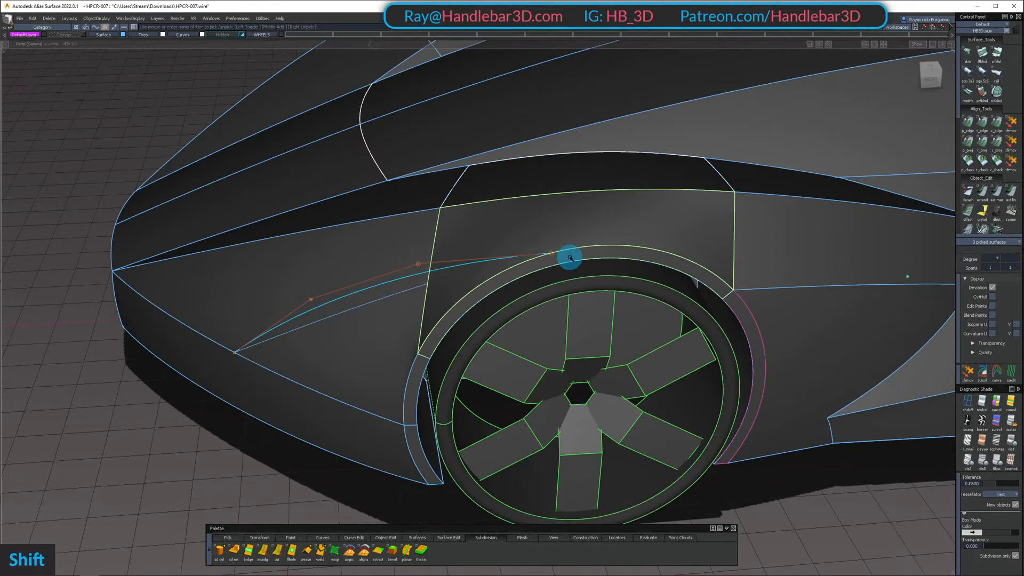
key(shift+h)
Shorten the side panel by pulling its front and rear edges inward with Extend, accepting the removal of its history
ctrl+shift+double_click(469, 258)
key(e)
click(430, 291)
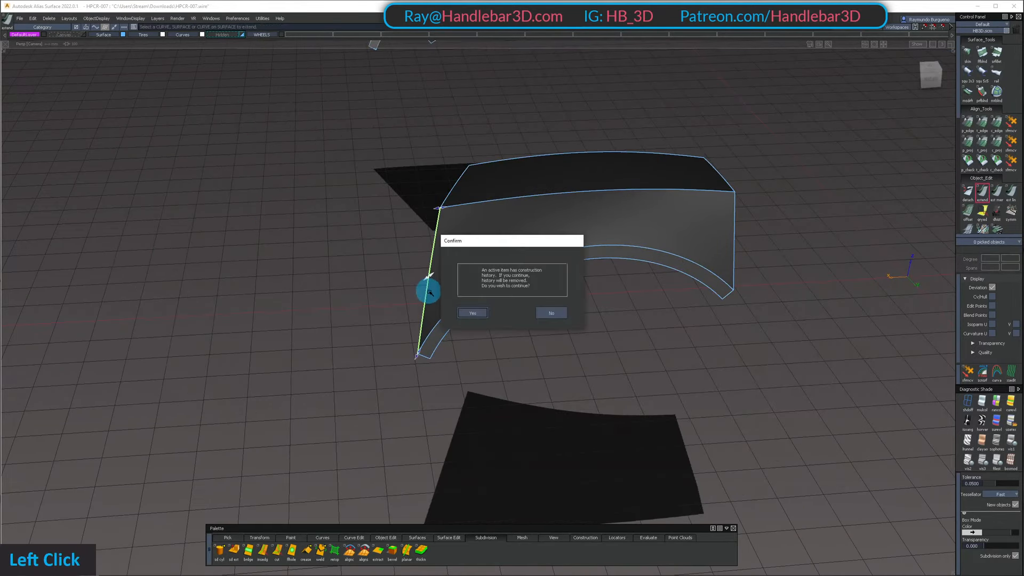
key(space)
drag(435, 344, 587, 306)
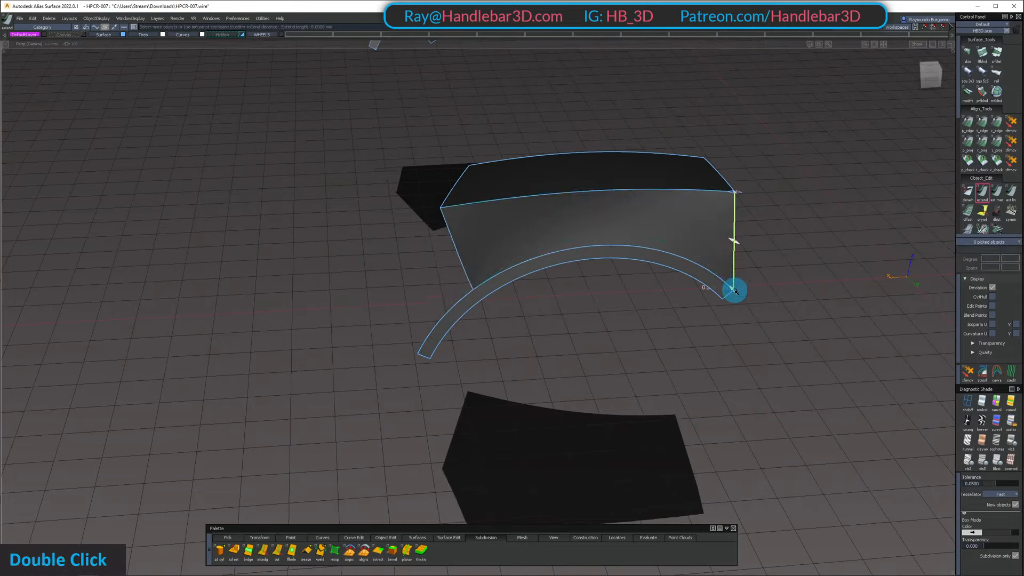
drag(735, 291, 659, 260)
Show the side panel's control vertices and set its degree to 5 by 1
alt+shift+drag(534, 232, 667, 169)
click(662, 272)
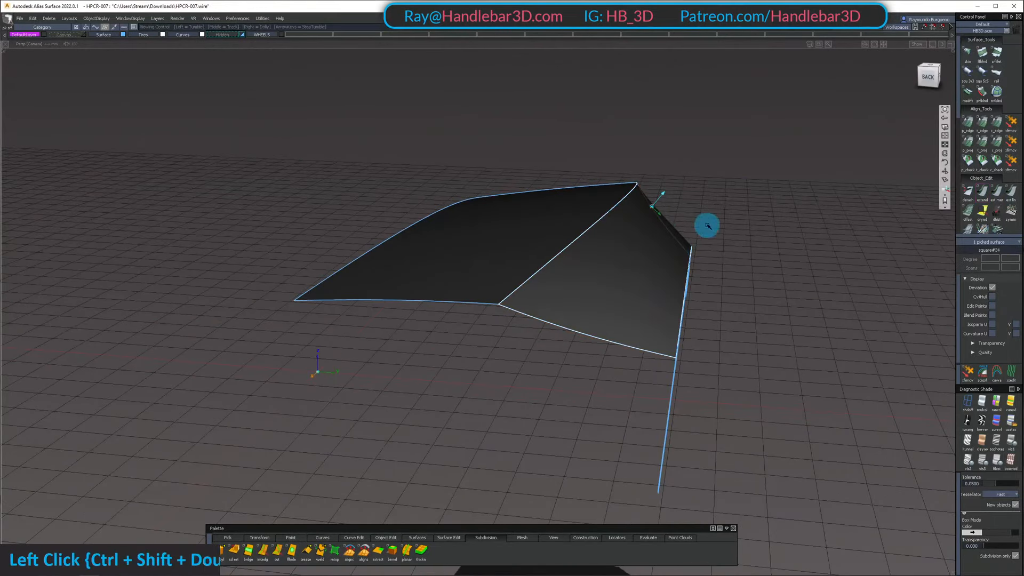
alt+shift+drag(707, 226, 583, 278)
ctrl+shift+right_drag(583, 278, 569, 192)
alt+shift+drag(570, 195, 581, 214)
ctrl+shift+drag(587, 216, 601, 234)
click(607, 227)
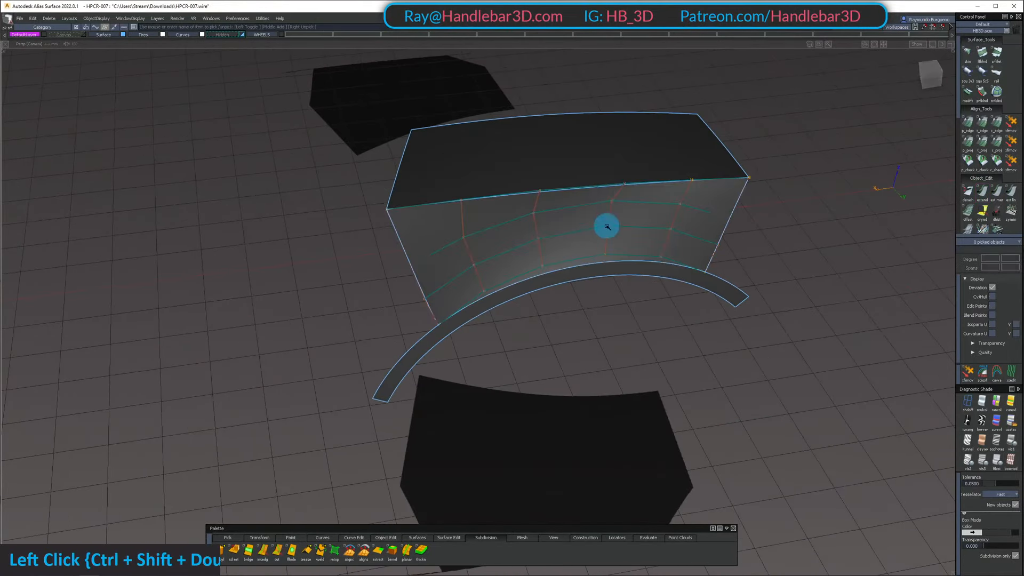
click(979, 281)
click(1014, 259)
click(1014, 285)
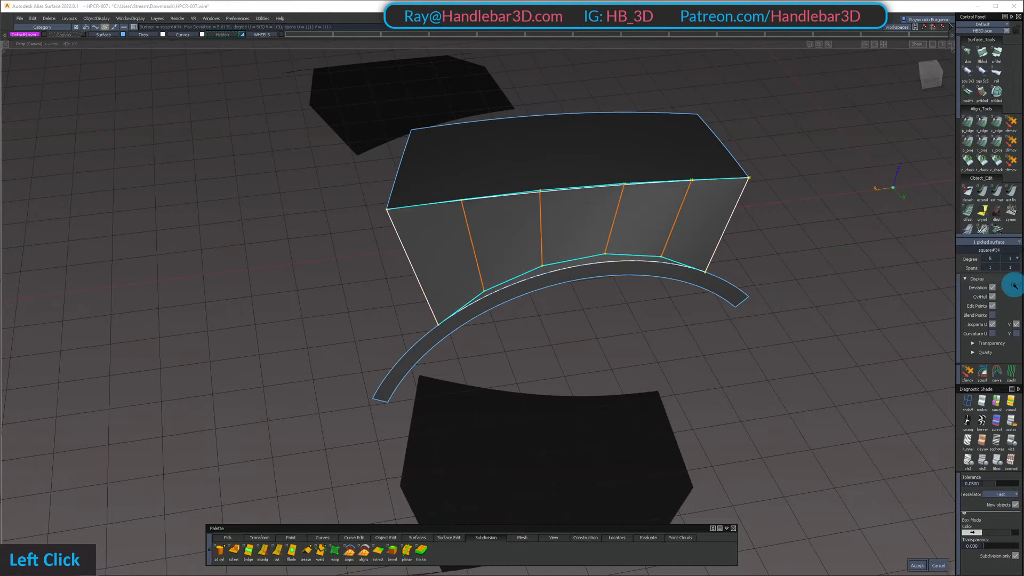
Raise the side panel's second degree value to 2 to add a middle row of control vertices
alt+shift+right_drag(569, 226, 579, 235)
mouse_move(579, 235)
alt+shift+mouse_down()
mouse_move(522, 263)
mouse_move(618, 258)
mouse_move(564, 230)
alt+shift+mouse_up()
alt+shift+drag(569, 195, 667, 160)
mouse_move(661, 182)
alt+shift+mouse_down()
mouse_move(245, 213)
mouse_move(677, 186)
alt+shift+mouse_up()
alt+shift+drag(624, 240, 626, 293)
click(547, 204)
ctrl+shift+drag(626, 293, 658, 199)
click(658, 199)
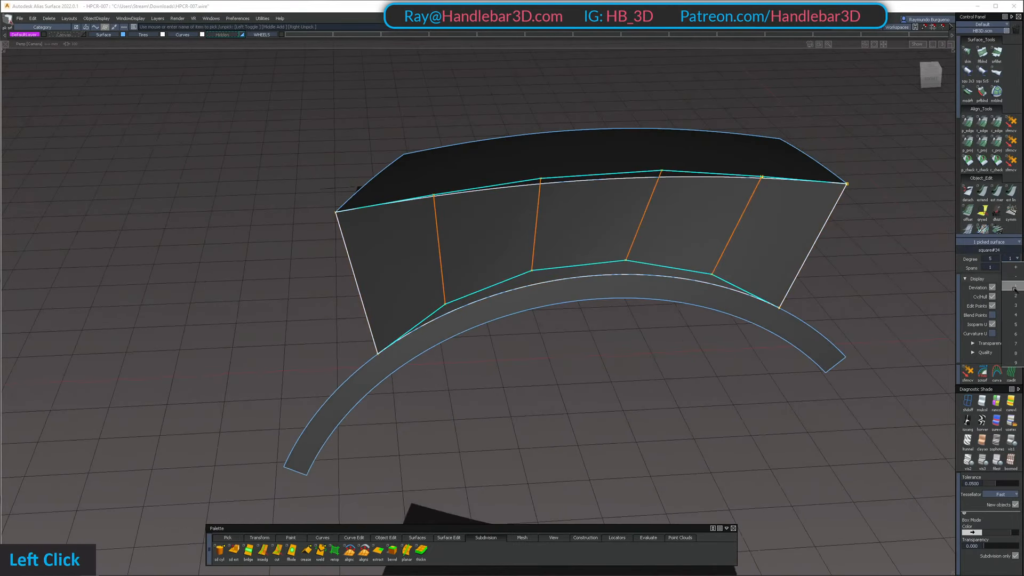
click(1016, 296)
key(space)
Move the six control vertices in the side panel's middle row outward to give the panel a curved section
alt+shift+drag(549, 235, 628, 234)
mouse_move(628, 233)
ctrl+shift+mouse_down()
mouse_move(628, 199)
mouse_move(629, 247)
ctrl+shift+mouse_up()
shift+double_click(559, 263)
alt+shift+drag(695, 188, 702, 211)
key(shift+z)
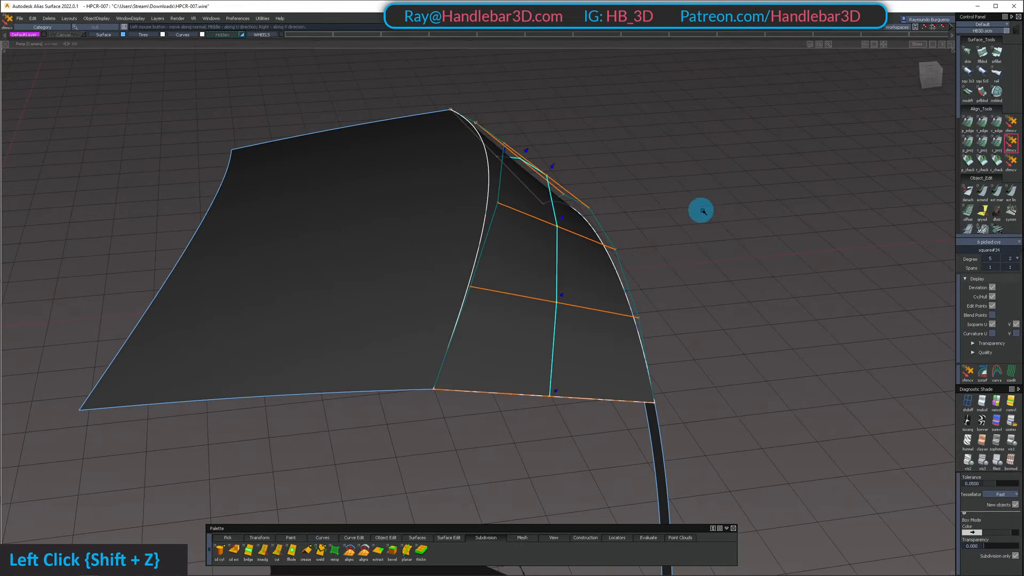
alt+shift+drag(914, 204, 580, 156)
alt+shift+middle_drag(579, 156, 580, 211)
alt+shift+drag(581, 212, 652, 170)
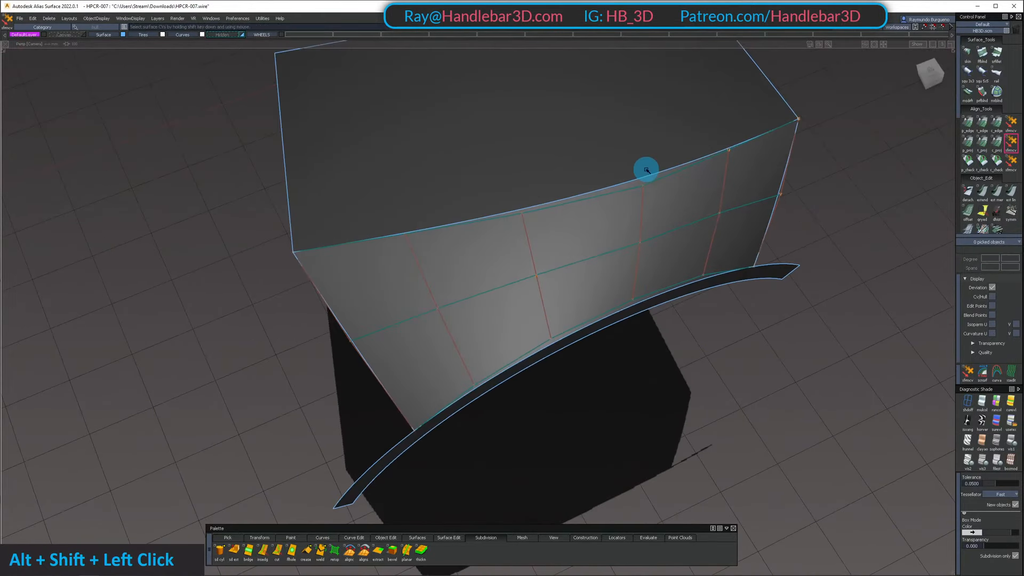
Load a reflective environment from the shader library and check its reflections on the fender surfaces
key(m)
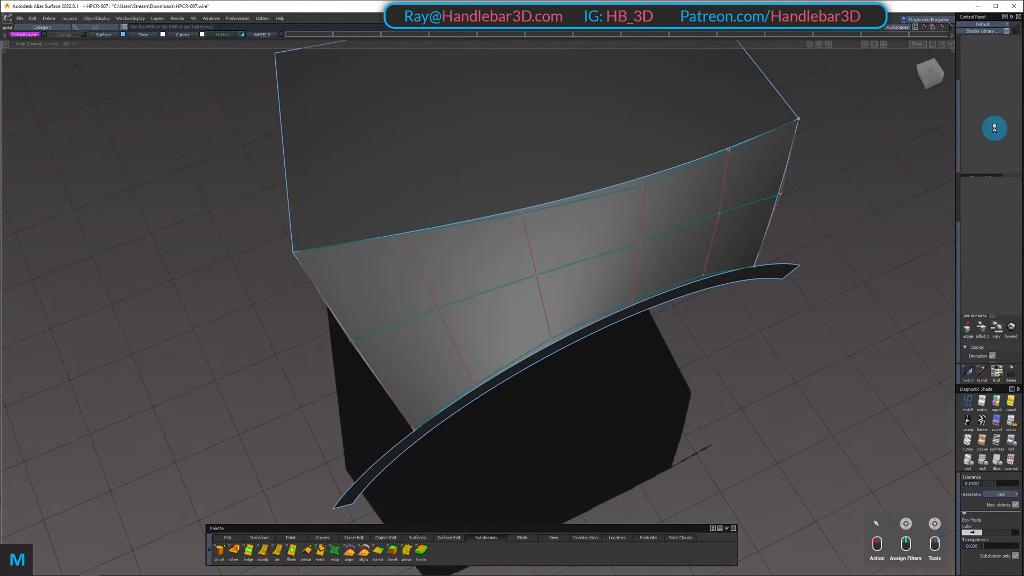
scroll(990, 133, down, 1)
click(992, 160)
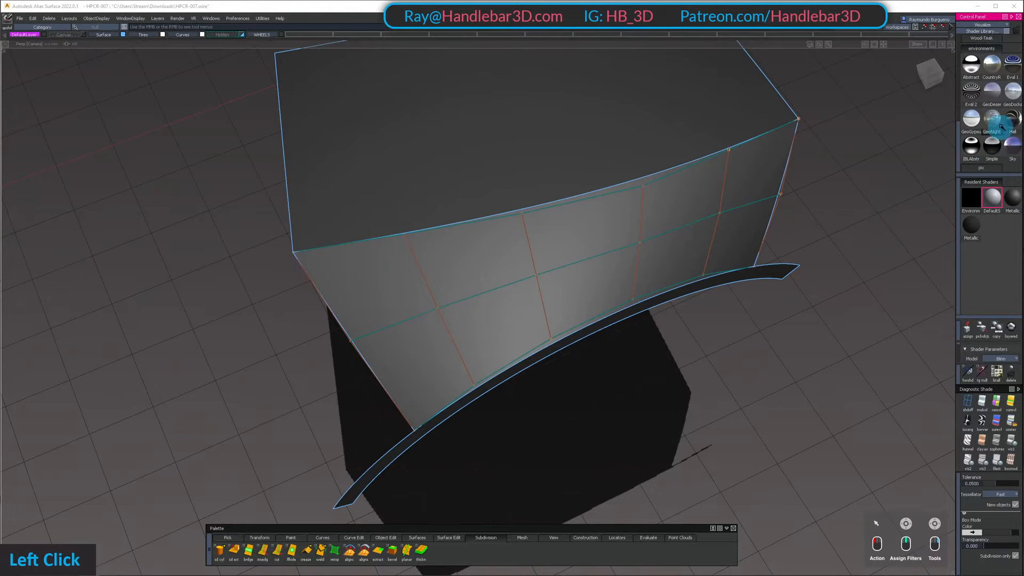
double_click(1013, 118)
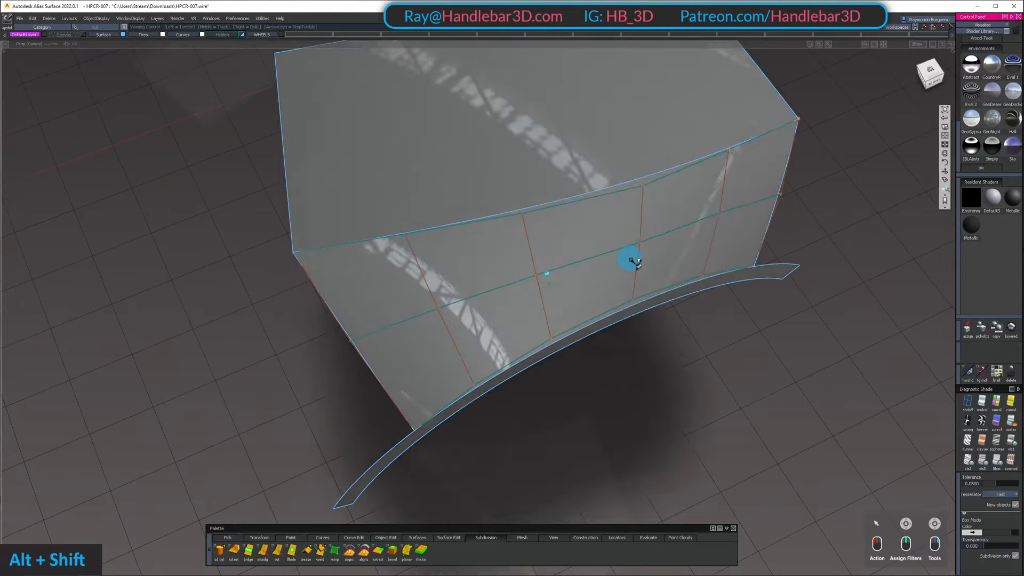
alt+shift+drag(629, 262, 1003, 211)
alt+shift+drag(747, 160, 393, 199)
alt+shift+drag(558, 174, 501, 234)
drag(521, 155, 557, 240)
ctrl+shift+drag(580, 280, 571, 235)
Show the whole car again and examine the reflections on the fender's side panel from several angles
key(shift+u)
alt+shift+right_drag(571, 235, 592, 174)
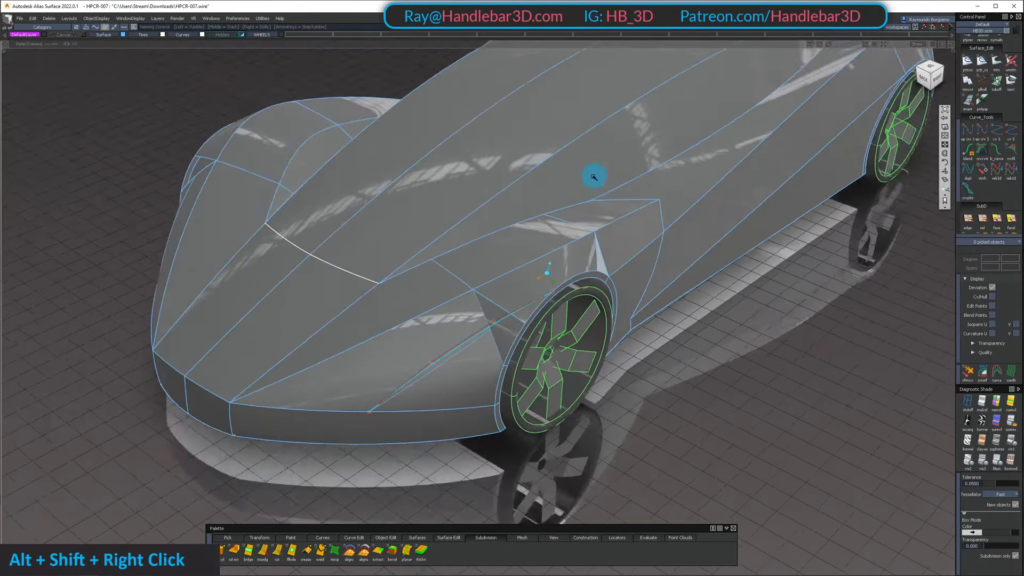
alt+shift+drag(592, 174, 579, 341)
alt+shift+right_drag(579, 342, 598, 320)
alt+shift+drag(597, 320, 522, 260)
ctrl+shift+right_drag(522, 260, 523, 275)
alt+shift+drag(555, 256, 528, 174)
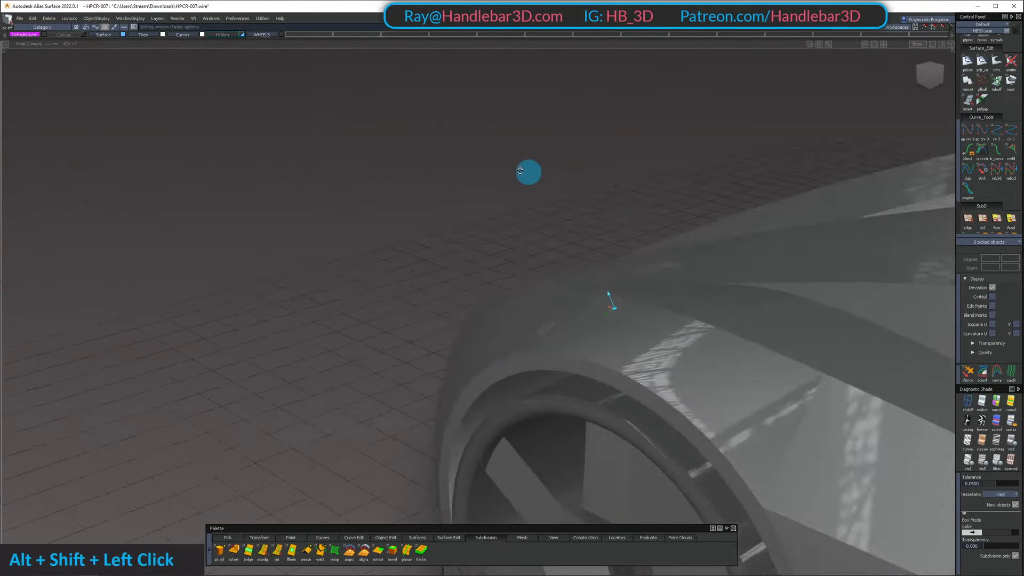
alt+shift+middle_drag(528, 174, 681, 279)
alt+shift+drag(681, 279, 693, 250)
alt+shift+right_drag(693, 250, 697, 247)
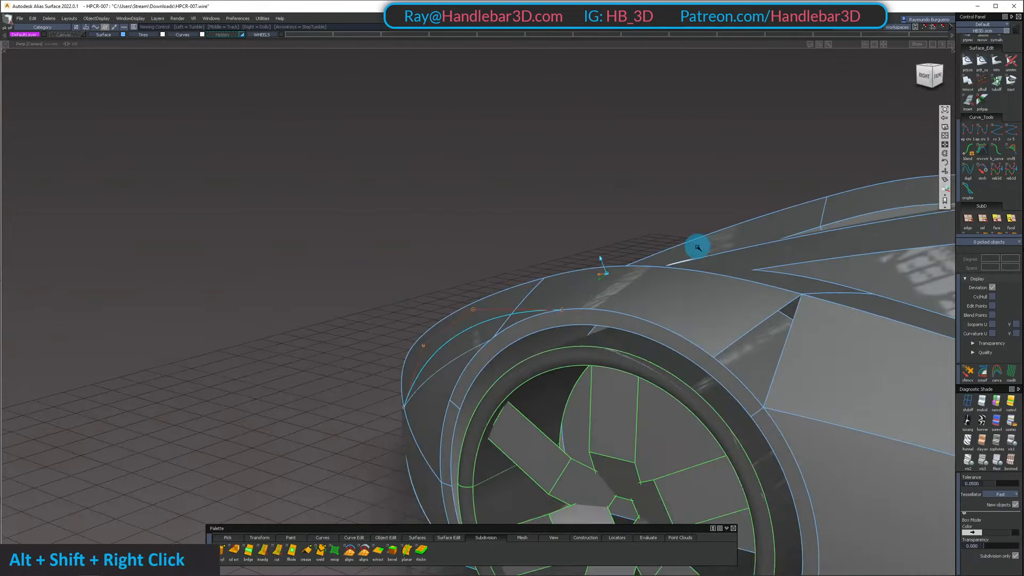
alt+shift+drag(697, 247, 676, 288)
ctrl+shift+drag(677, 288, 676, 336)
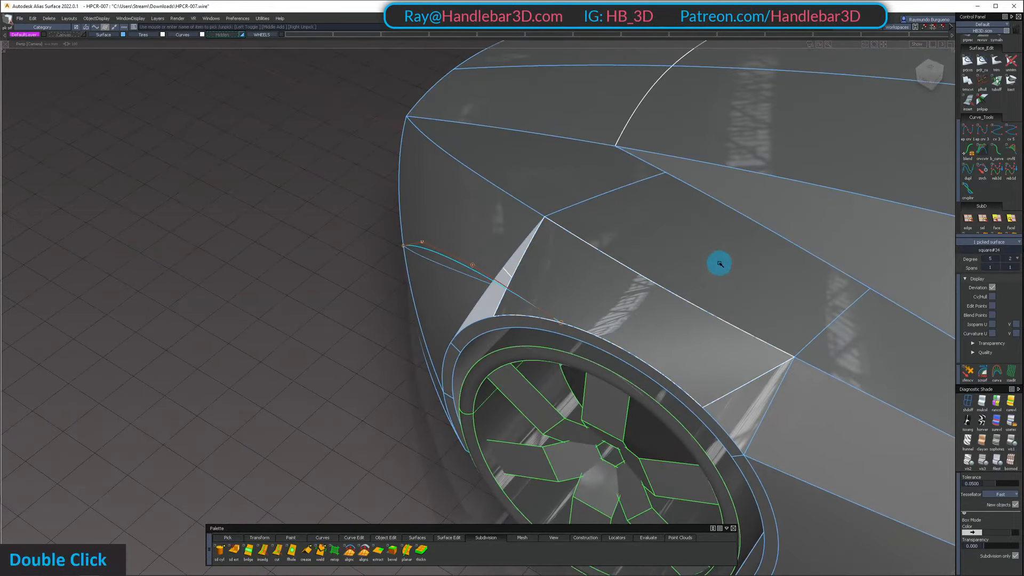
Isolate the fender's top surface and side panel with their control vertices displayed
key(shift+h)
alt+shift+right_drag(736, 370, 745, 331)
alt+shift+drag(745, 331, 544, 287)
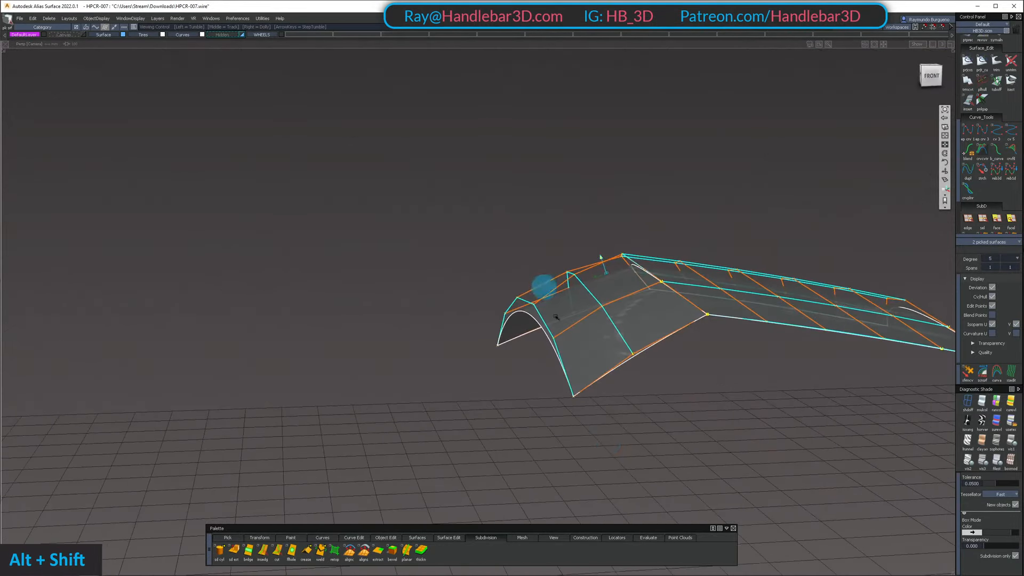
ctrl+shift+double_click(660, 370)
alt+shift+drag(633, 384, 673, 408)
ctrl+shift+drag(673, 408, 752, 350)
Apply the Shade-Sky diagnostic shading to the fender's side panel
click(668, 425)
alt+shift+middle_drag(752, 350, 624, 307)
alt+shift+drag(624, 307, 695, 252)
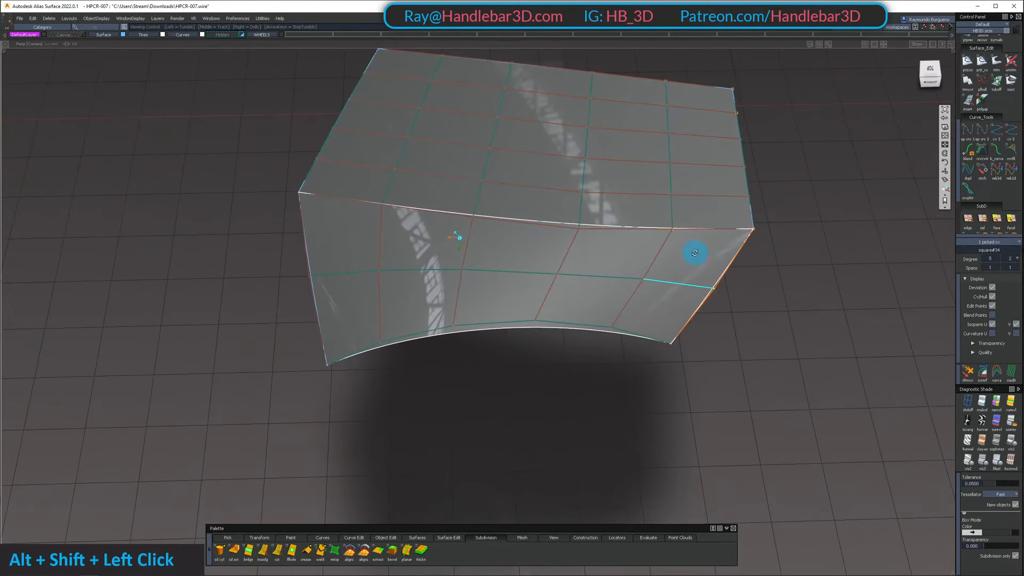
click(983, 401)
mouse_move(635, 347)
alt+shift+mouse_down()
mouse_move(627, 327)
mouse_move(642, 267)
mouse_move(590, 202)
mouse_move(624, 339)
alt+shift+mouse_up()
Move the two rearmost control vertices in the side panel's middle row to adjust its rear curvature
drag(631, 260, 741, 311)
alt+shift+drag(688, 307, 753, 296)
key(shift+z)
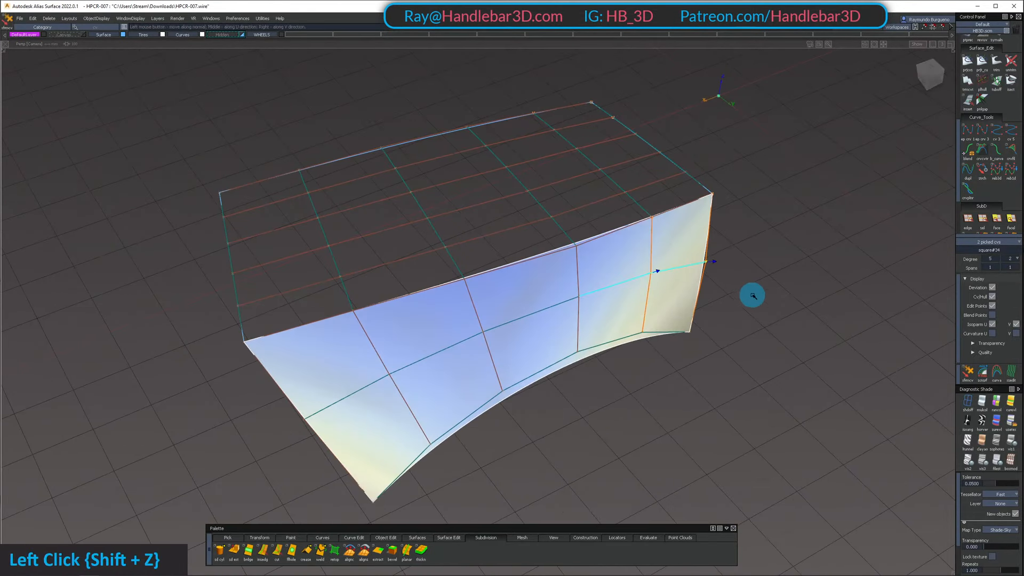
alt+shift+drag(826, 301, 771, 242)
alt+shift+drag(617, 235, 616, 231)
ctrl+shift+drag(616, 231, 605, 284)
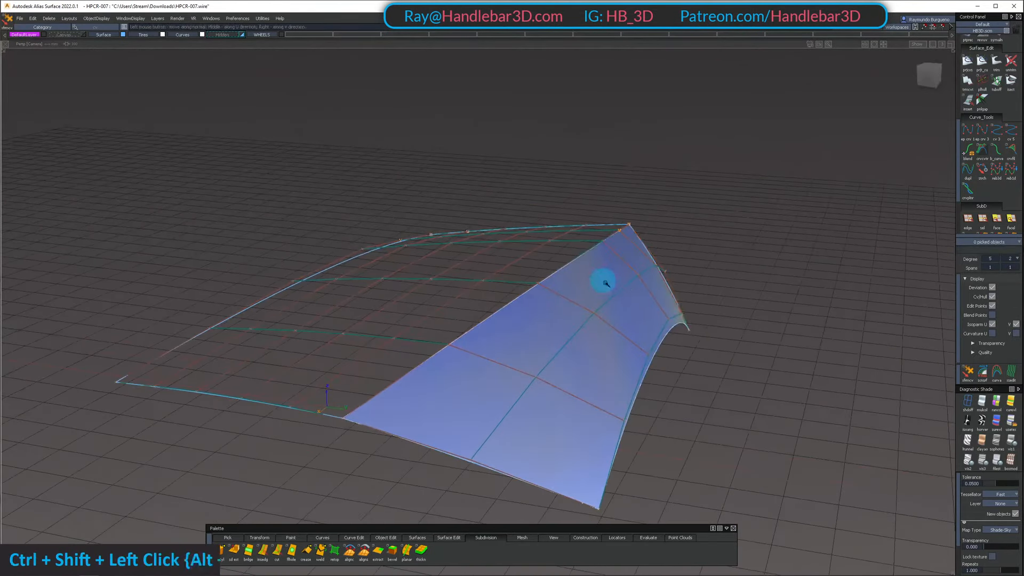
Move the three front control vertices in the side panel's middle row to refine its crown
alt+shift+drag(485, 376, 727, 322)
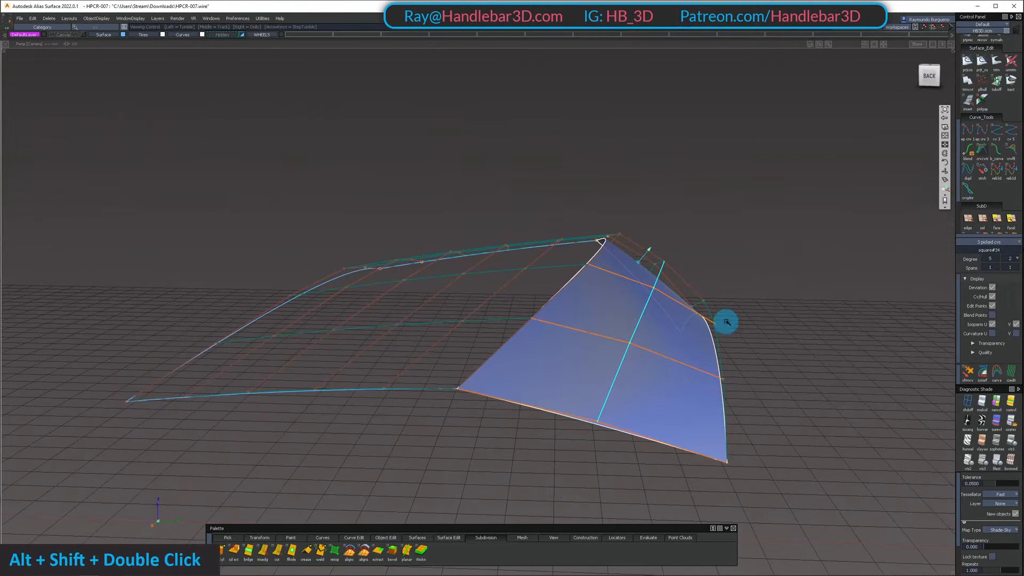
alt+shift+drag(926, 254, 692, 326)
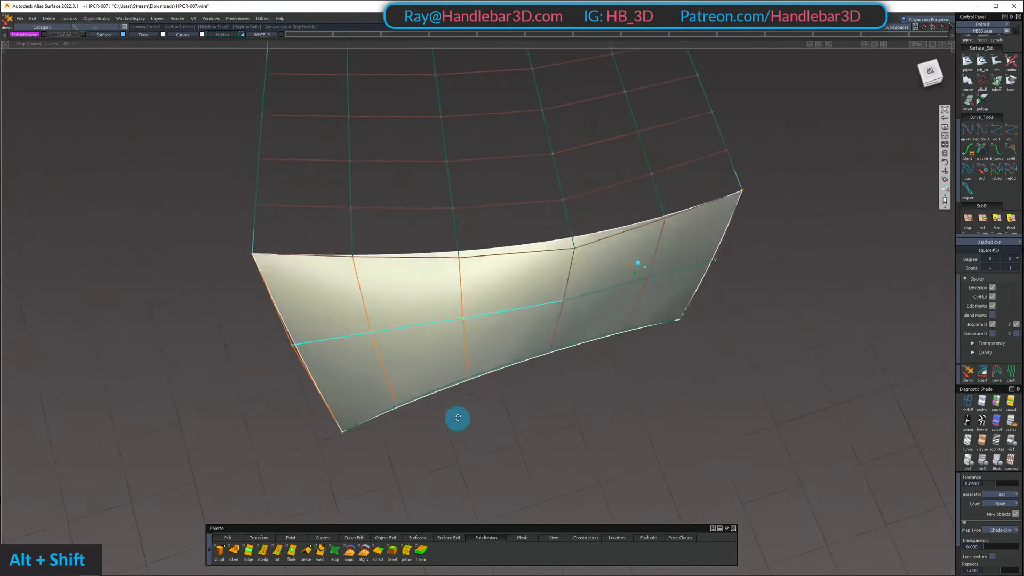
alt+shift+drag(458, 417, 496, 312)
alt+shift+right_drag(661, 288, 653, 330)
Readjust the two rear middle-row control vertices to smooth the shading toward the panel's rear edge
ctrl+shift+drag(653, 331, 664, 269)
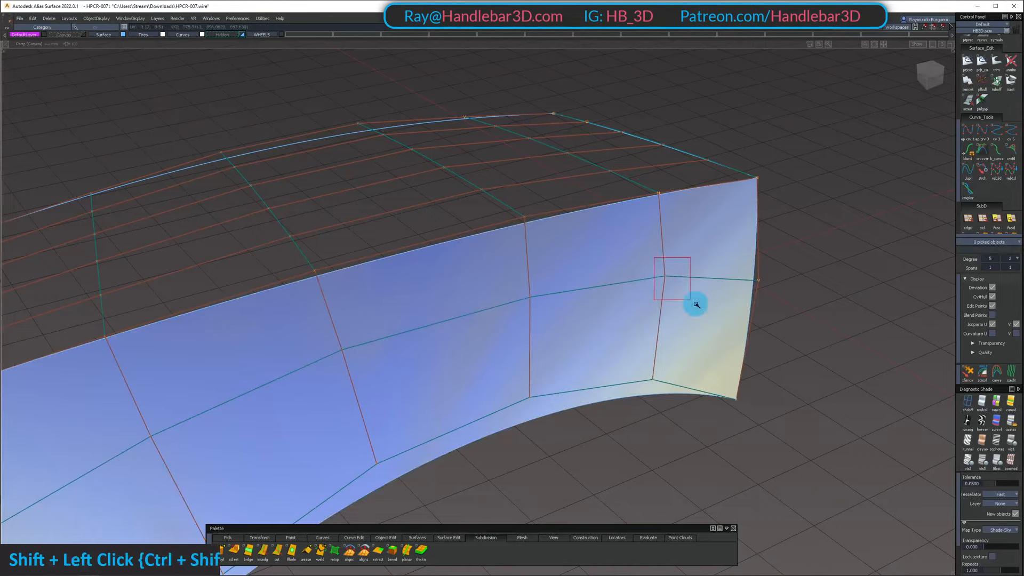
alt+shift+drag(569, 316, 745, 239)
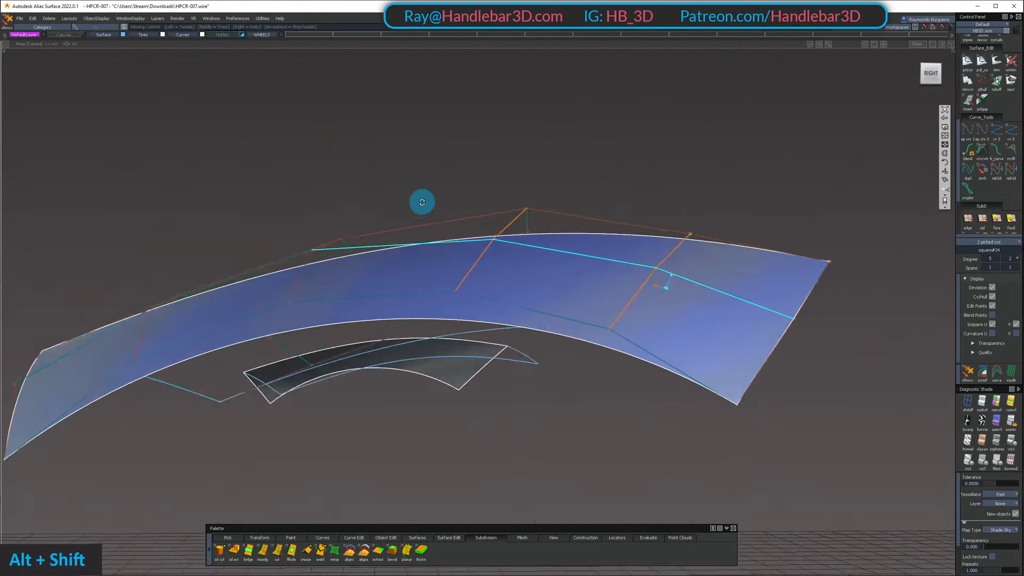
alt+shift+drag(422, 202, 477, 217)
ctrl+shift+click(477, 217)
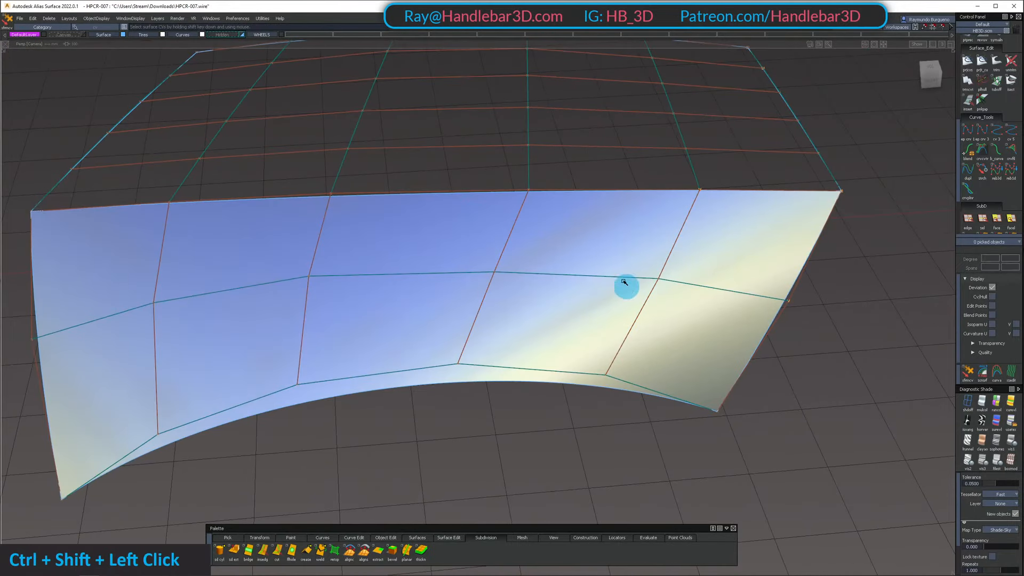
Apply the sky diagnostic shading to the fender's top surface, hide the control vertices and unhide the rest of the car
key(j)
mouse_move(618, 168)
alt+shift+mouse_down()
mouse_move(638, 329)
mouse_move(606, 162)
alt+shift+mouse_up()
ctrl+shift+right_drag(606, 162, 619, 323)
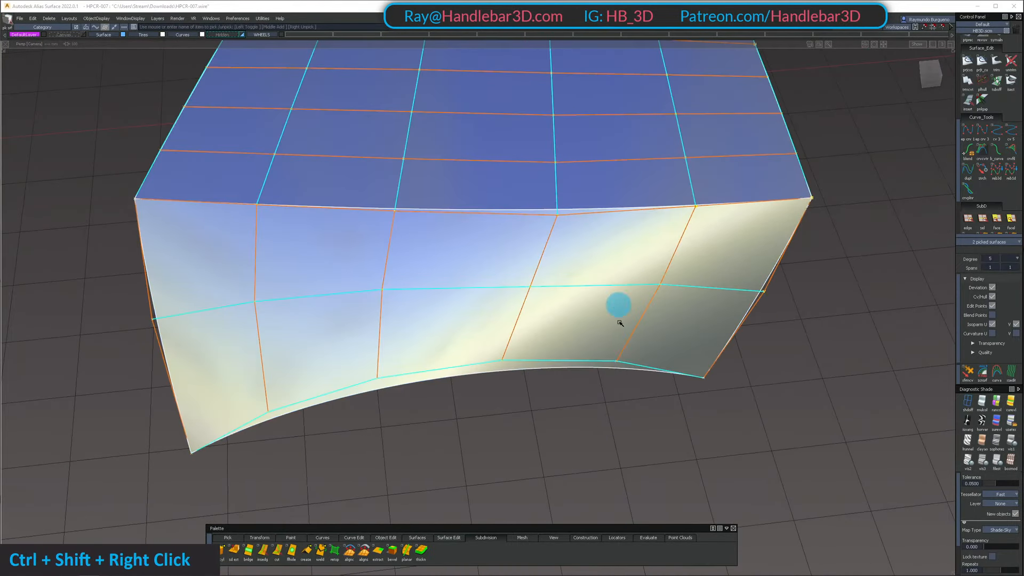
ctrl+shift+click(617, 281)
scroll(617, 293, down, 5)
Examine the highlight flow across the shaded top surface and side panel from above and the side
alt+shift+drag(617, 293, 601, 309)
alt+shift+right_drag(601, 308, 631, 314)
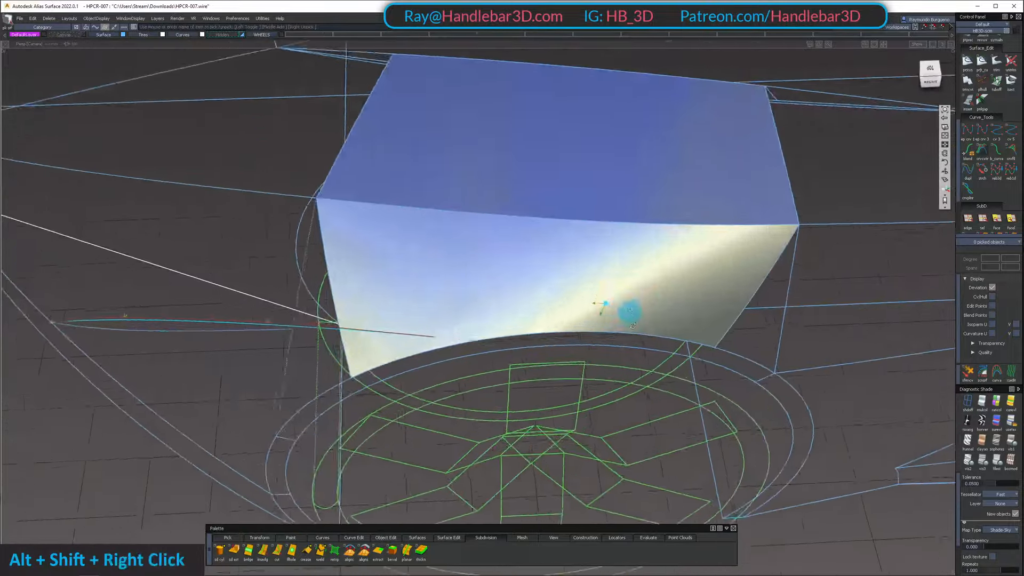
alt+shift+drag(634, 325, 681, 224)
alt+shift+right_drag(681, 224, 643, 234)
alt+shift+drag(643, 235, 642, 272)
alt+shift+right_drag(642, 272, 642, 277)
alt+shift+drag(642, 277, 628, 212)
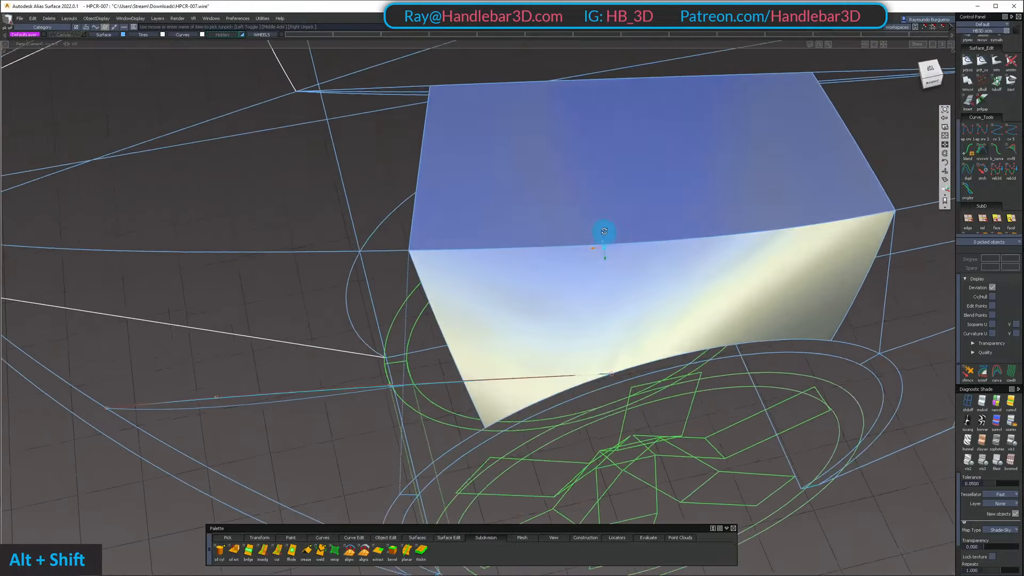
Inspect the highlight transition along the shared edge between the fender's top surface and side panel from several angles
alt+shift+drag(604, 232, 534, 224)
alt+shift+middle_drag(715, 267, 698, 259)
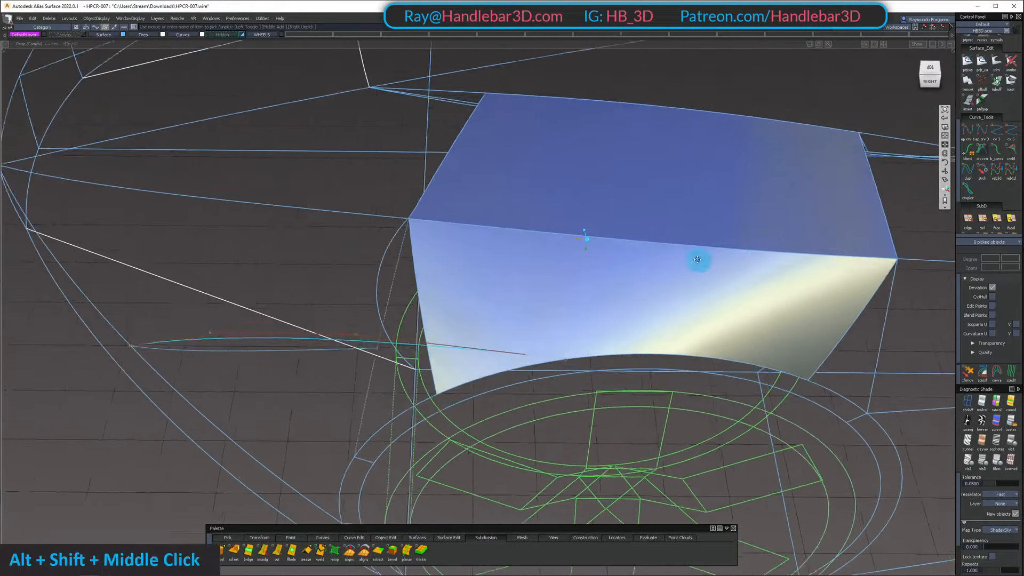
alt+shift+drag(698, 260, 485, 279)
alt+shift+middle_drag(484, 279, 629, 264)
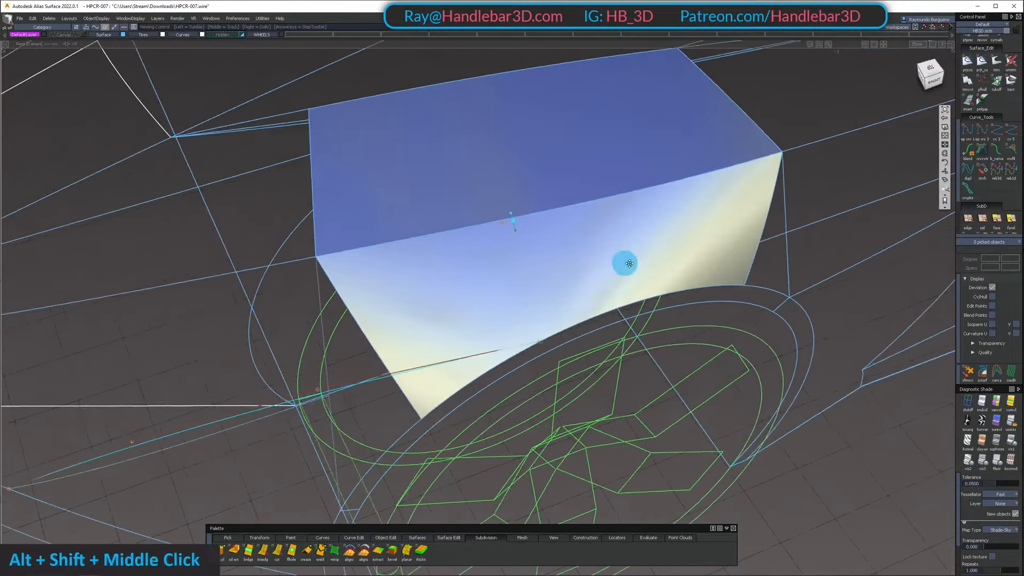
alt+shift+drag(629, 264, 635, 229)
alt+shift+right_drag(634, 229, 590, 227)
alt+shift+drag(589, 227, 578, 283)
ctrl+shift+drag(578, 194, 588, 216)
mouse_move(589, 216)
ctrl+shift+mouse_down()
mouse_move(590, 231)
mouse_move(610, 226)
mouse_move(640, 251)
mouse_move(587, 197)
mouse_move(530, 174)
ctrl+shift+mouse_up()
Shade the side panel with the Princ. Max curvature evaluation and set the curvature color scale to 5.069
click(1004, 401)
alt+shift+drag(663, 224, 686, 237)
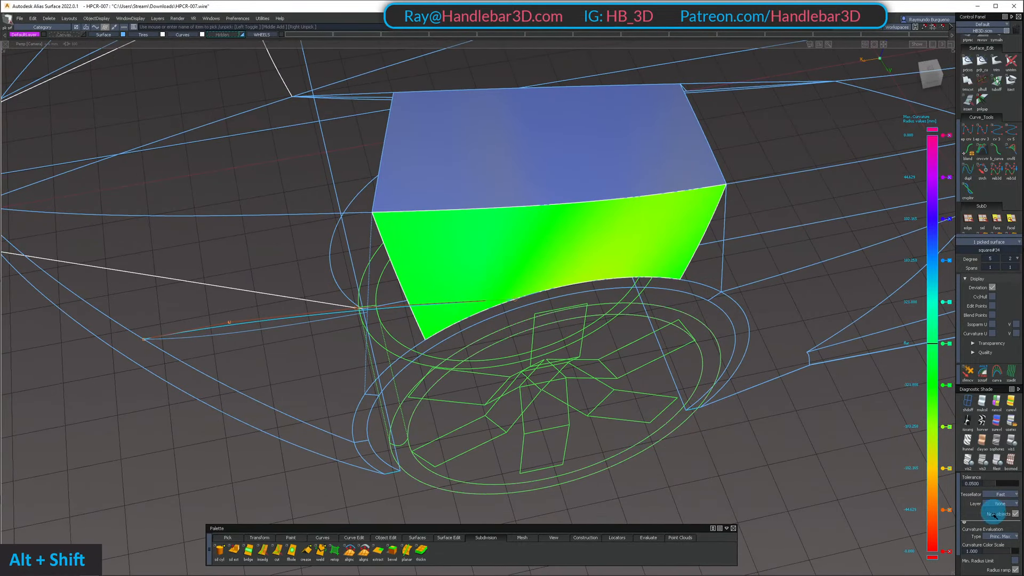
click(1012, 549)
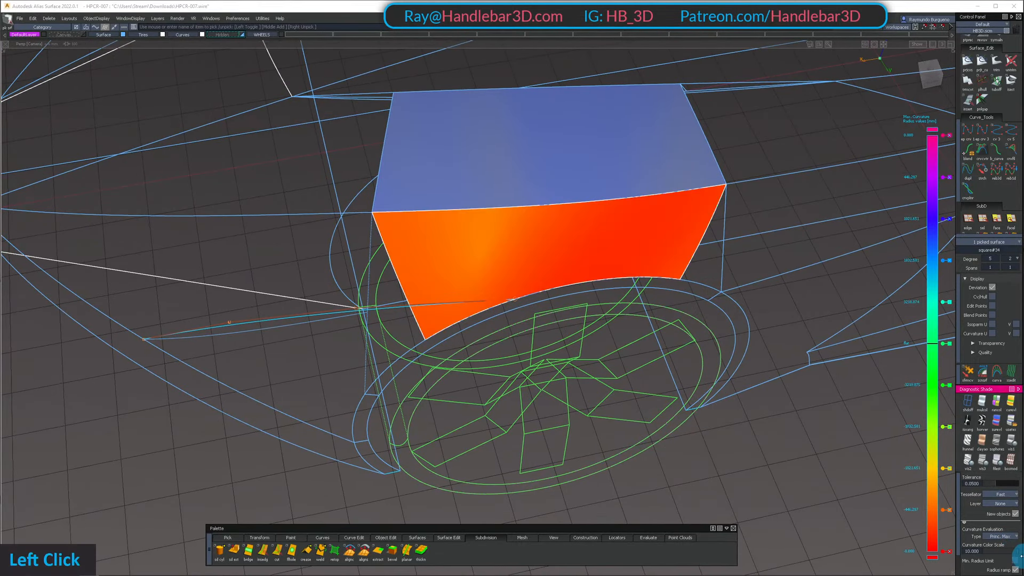
alt+shift+drag(512, 227, 461, 211)
click(793, 544)
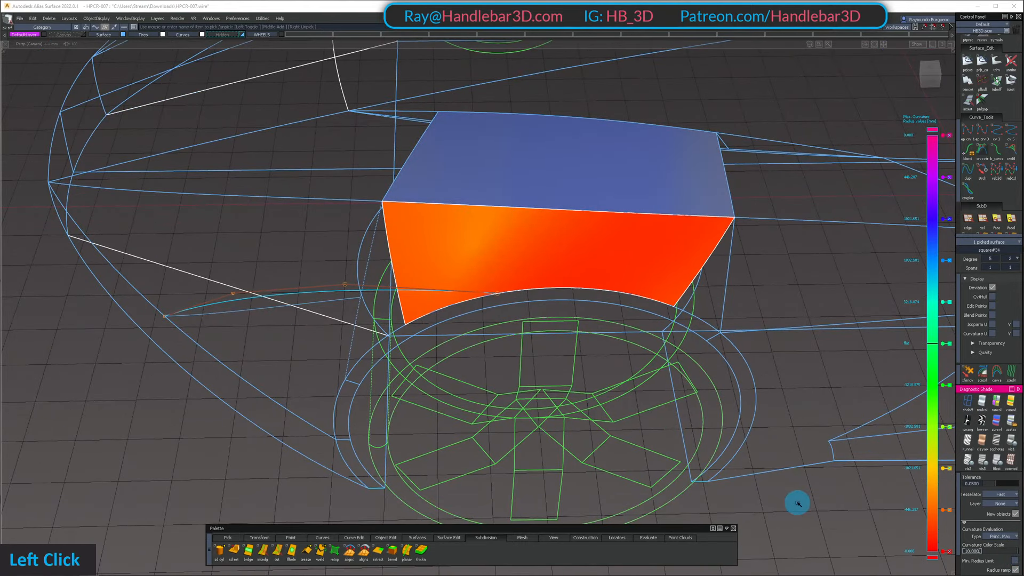
text(50)
key(Return)
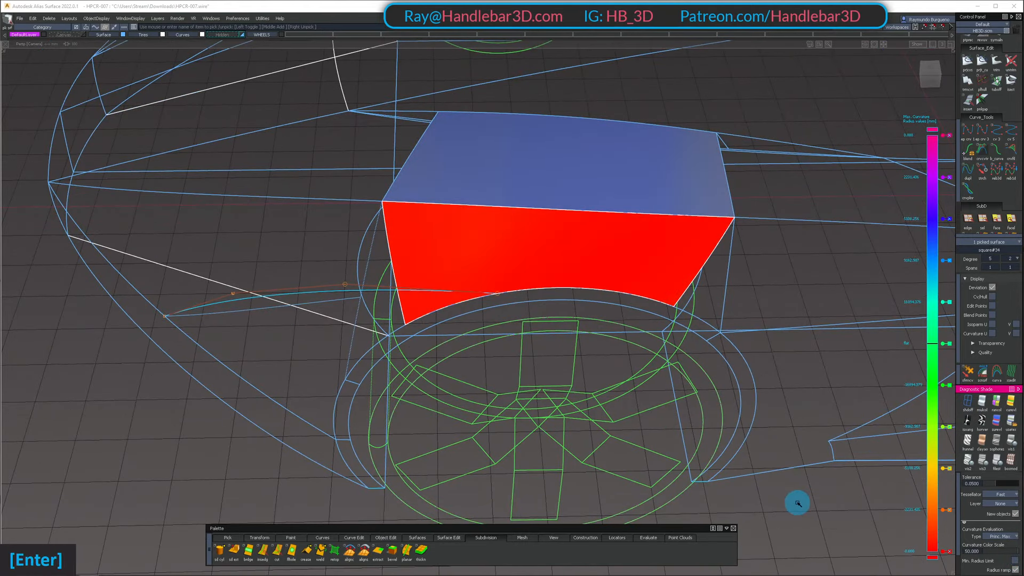
click(998, 552)
click(998, 549)
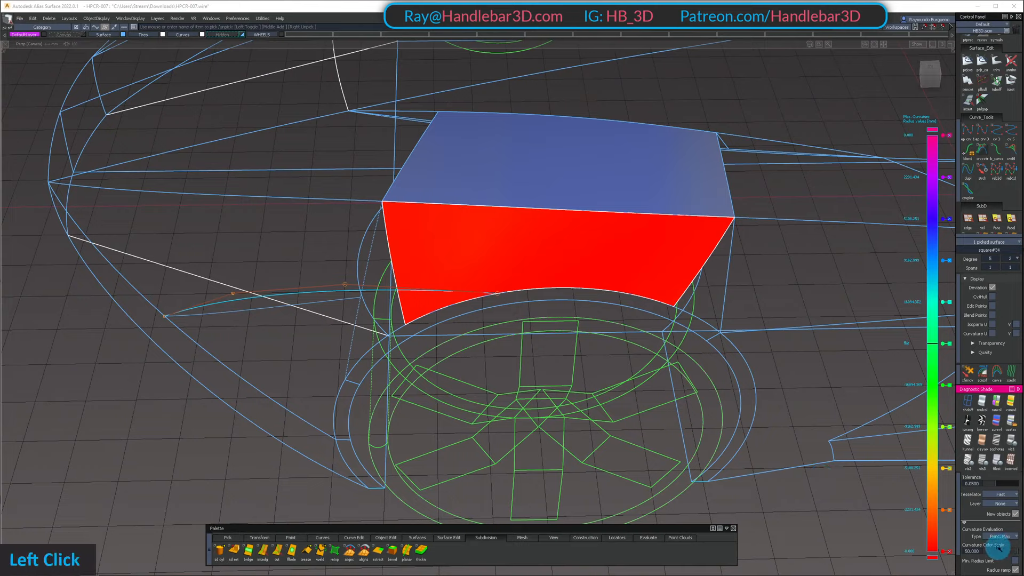
drag(1012, 551, 1014, 553)
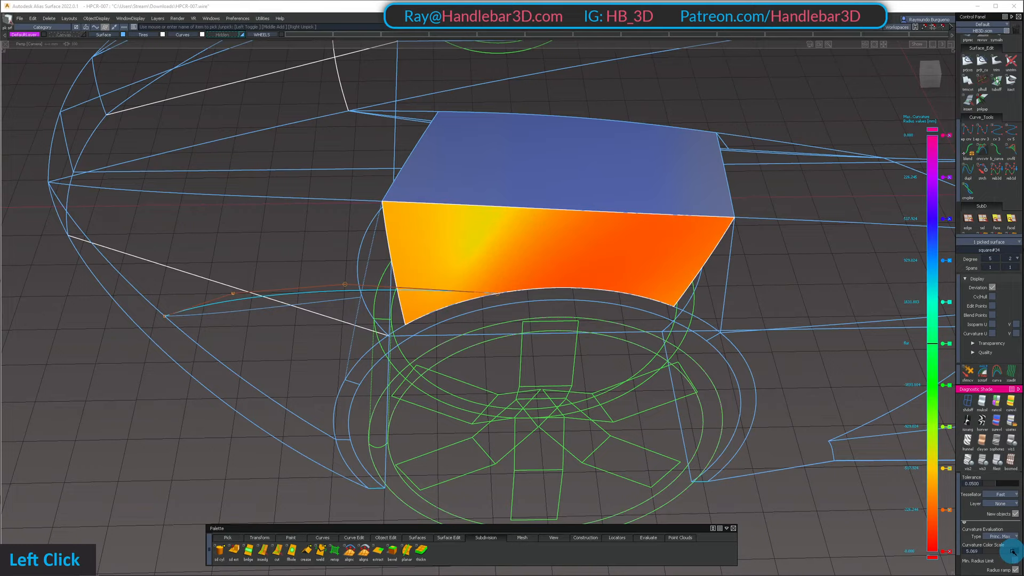
Clear the selection and examine the curvature color transitions across the side panel above the wheel arch
alt+shift+right_drag(576, 217, 606, 237)
mouse_move(606, 238)
alt+shift+mouse_down()
mouse_move(617, 194)
mouse_move(681, 169)
mouse_move(725, 238)
mouse_move(784, 238)
mouse_move(462, 258)
mouse_move(378, 219)
mouse_move(654, 297)
mouse_move(569, 270)
mouse_move(608, 283)
mouse_move(482, 187)
alt+shift+mouse_up()
click(606, 296)
ctrl+shift+right_drag(482, 194, 504, 219)
alt+shift+drag(504, 218, 635, 255)
ctrl+shift+right_drag(636, 255, 567, 203)
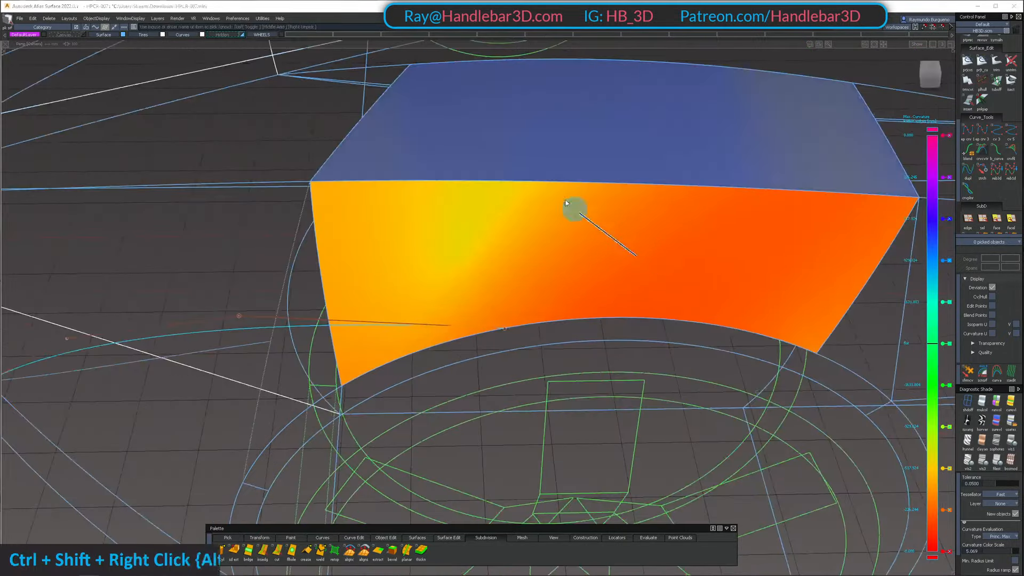
alt+shift+drag(567, 203, 619, 206)
ctrl+shift+right_drag(619, 206, 597, 242)
mouse_move(597, 242)
alt+shift+mouse_down()
mouse_move(529, 240)
mouse_move(575, 283)
alt+shift+mouse_up()
ctrl+shift+drag(575, 282, 586, 209)
ctrl+shift+right_drag(576, 274, 598, 293)
mouse_move(597, 293)
alt+shift+mouse_down()
mouse_move(540, 242)
mouse_move(575, 287)
alt+shift+mouse_up()
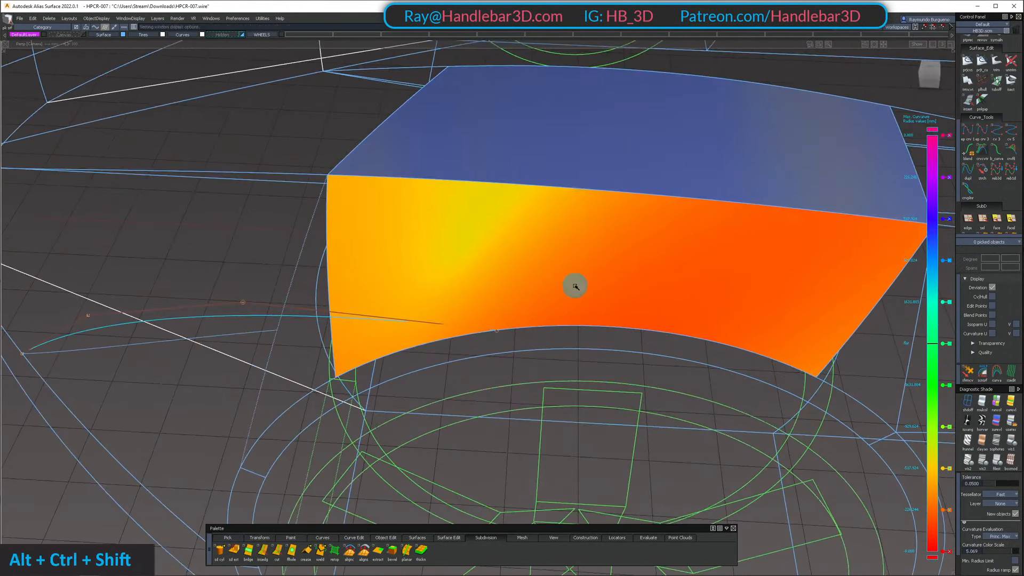
Show the side panel's control vertices and nudge the two front ones in the middle row
ctrl+shift+double_click(588, 244)
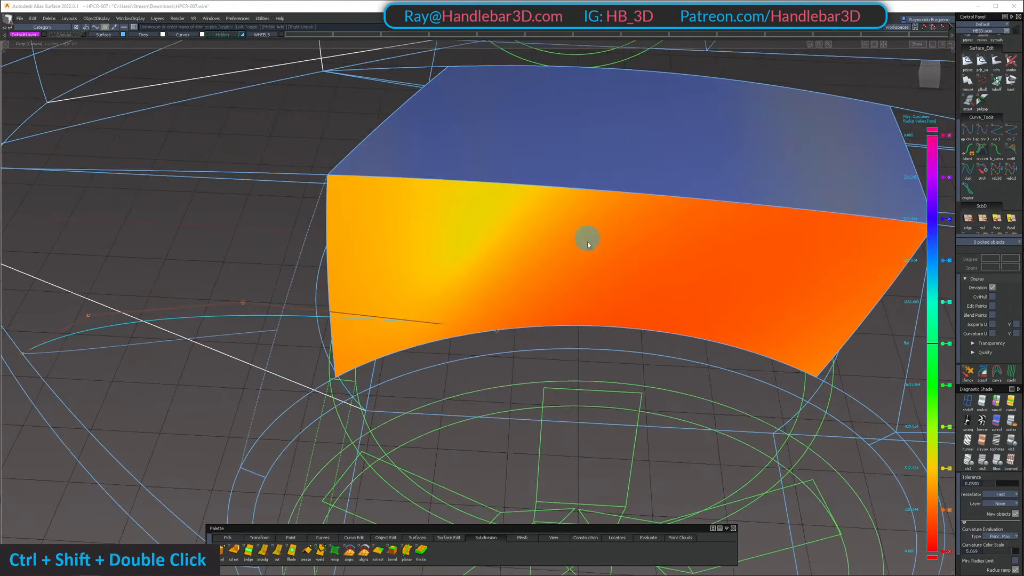
alt+shift+drag(425, 173, 617, 180)
key(ctrl+z)
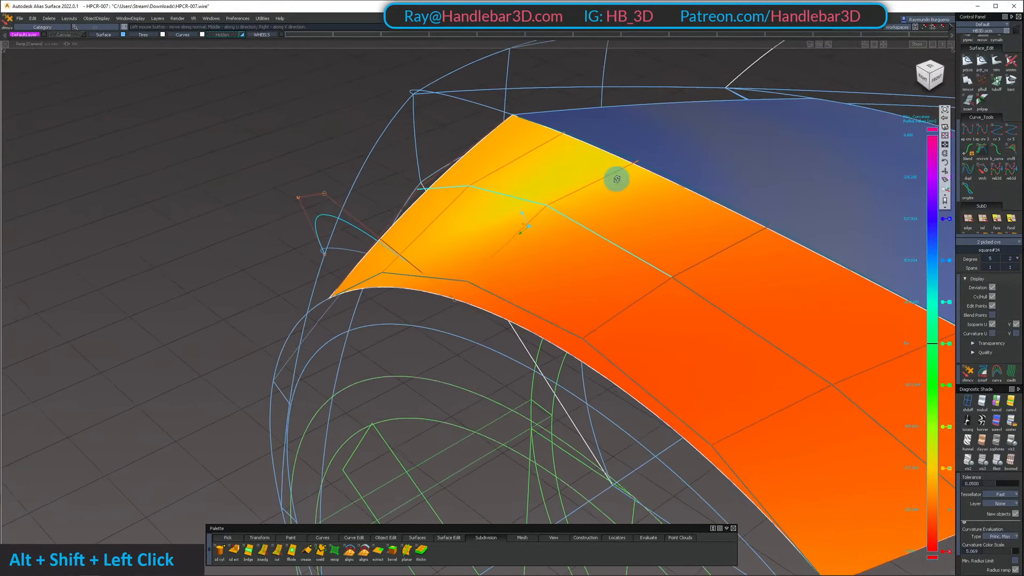
key(shift+z)
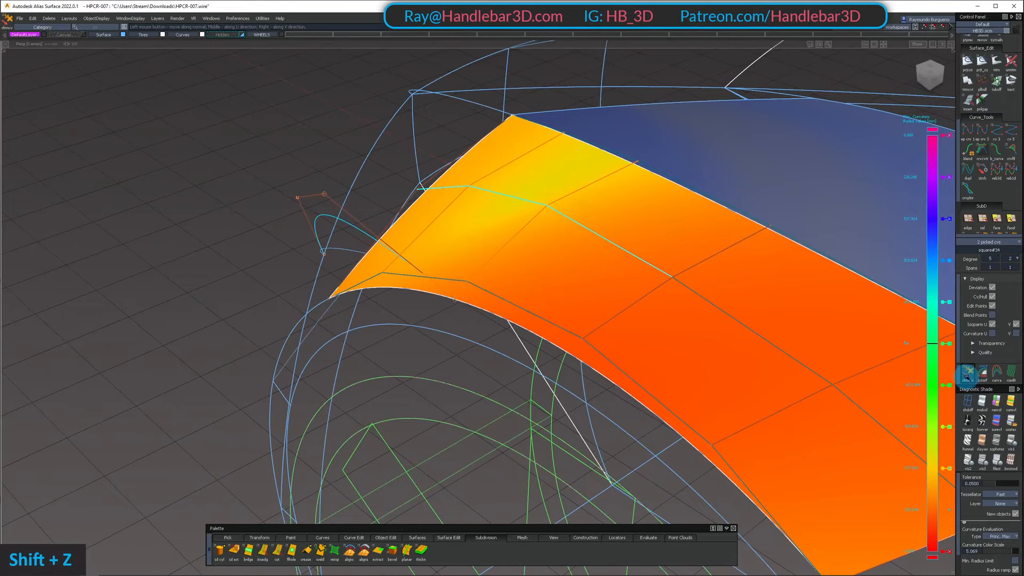
key(space)
alt+shift+drag(519, 217, 403, 133)
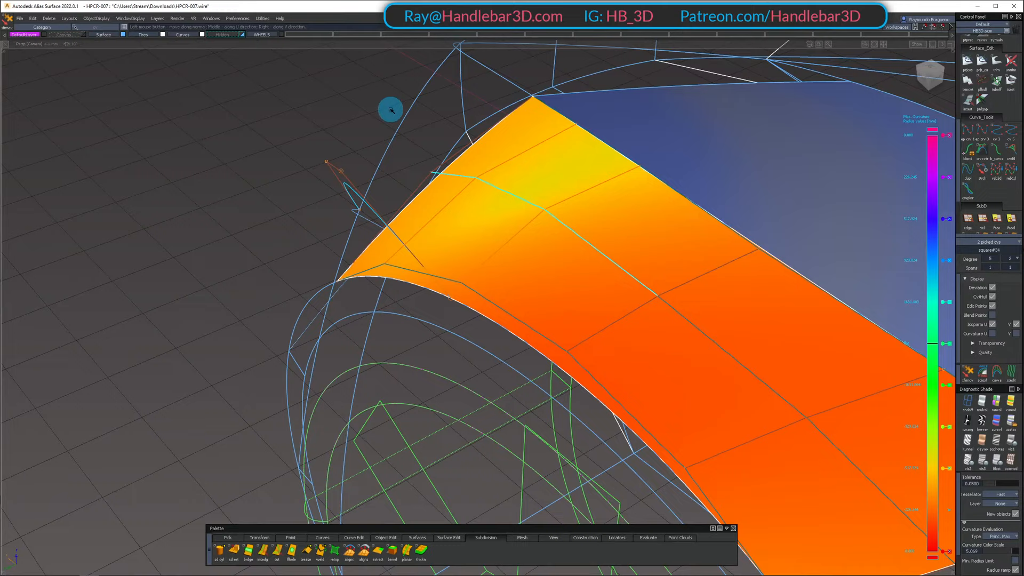
Use NUV move mode to shift the two front middle-row control vertices further and even out the curvature shading
key(space)
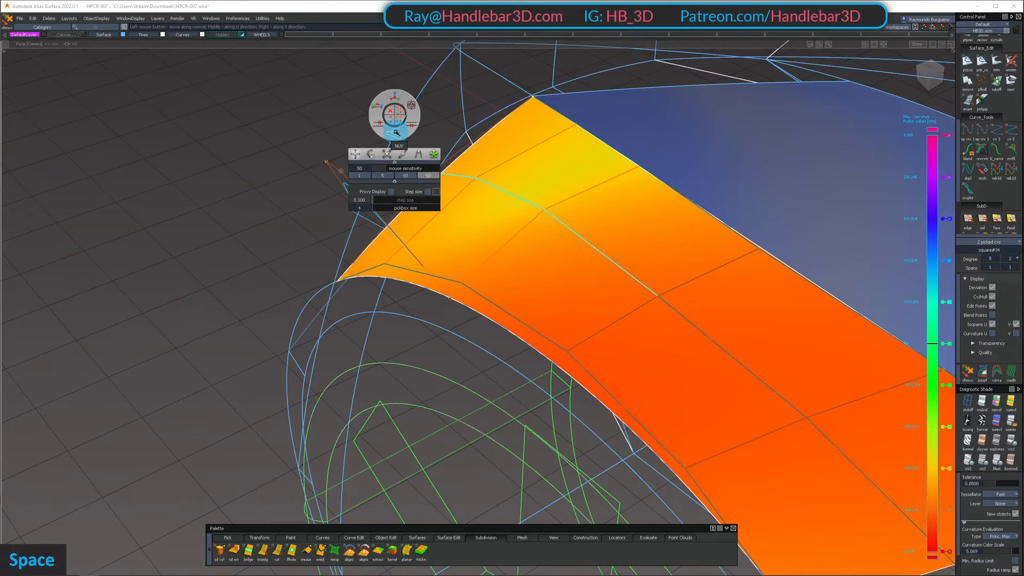
alt+shift+drag(396, 133, 461, 234)
shift+drag(344, 216, 424, 269)
key(shift+z)
alt+shift+drag(424, 269, 442, 121)
alt+shift+drag(497, 165, 629, 235)
alt+shift+middle_drag(574, 162, 556, 227)
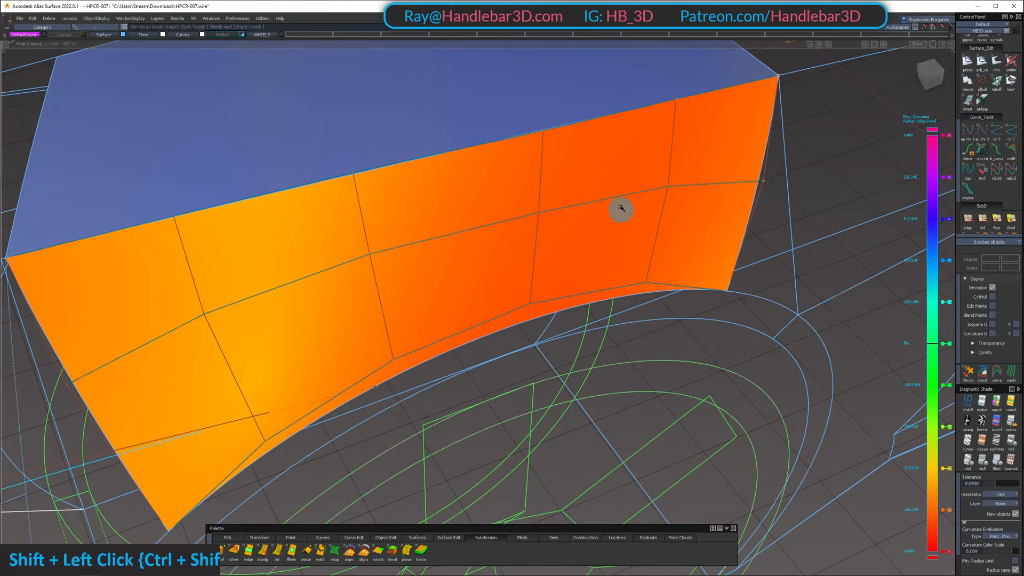
Adjust the two rear middle-row control vertices along the surface normal to smooth the panel's rear curvature
shift+drag(621, 208, 755, 151)
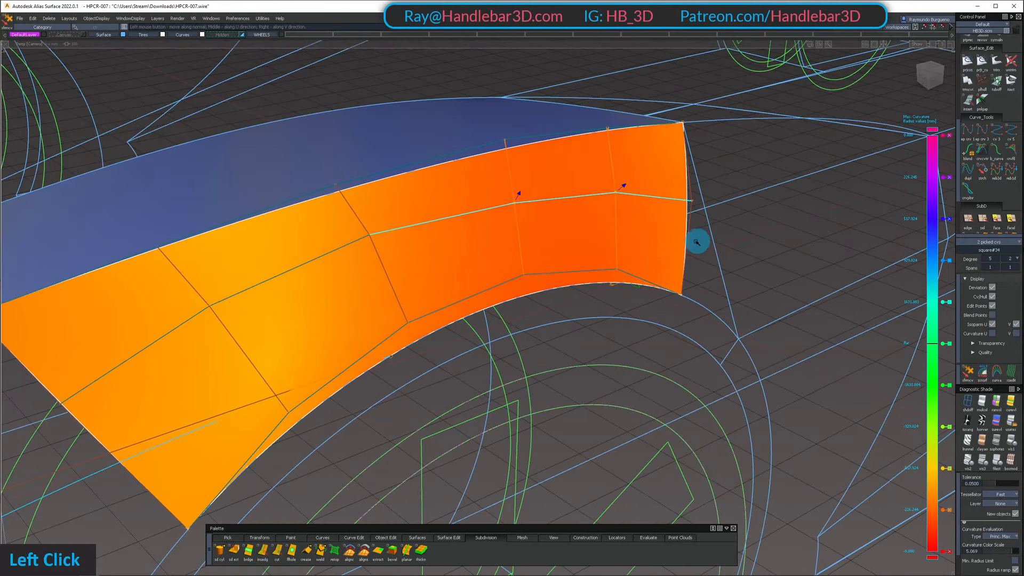
alt+shift+drag(477, 183, 651, 211)
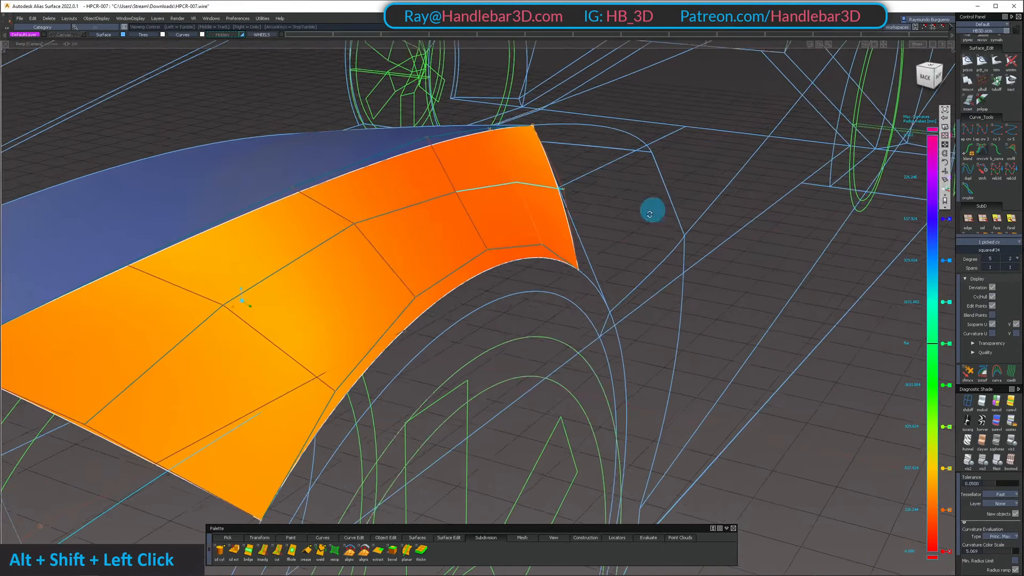
ctrl+shift+drag(489, 219, 256, 160)
alt+shift+right_drag(501, 230, 460, 240)
alt+shift+drag(460, 240, 467, 340)
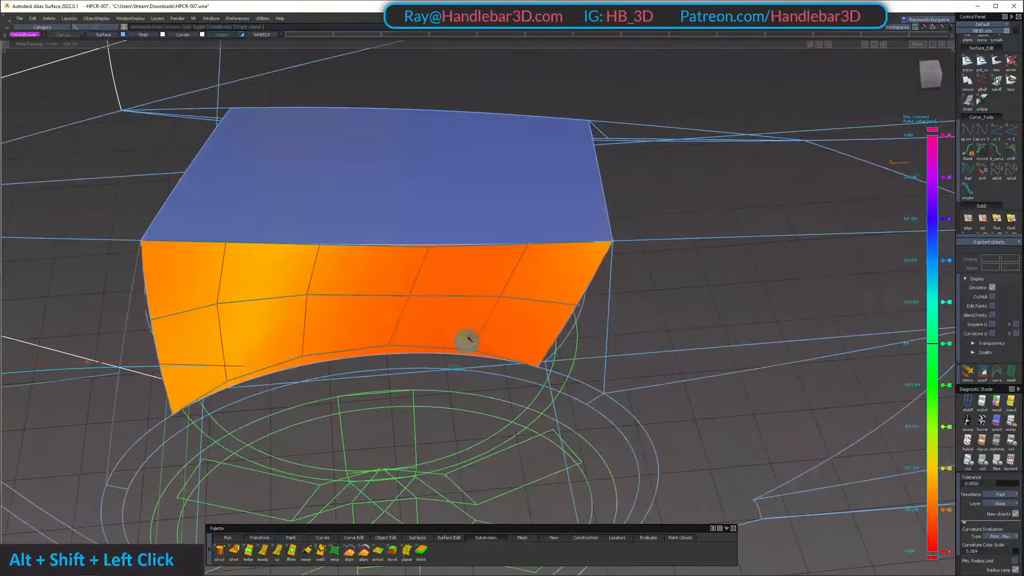
Try to move the second and fourth middle-row control vertices from the top view
alt+shift+drag(465, 294, 550, 341)
ctrl+shift+drag(410, 303, 413, 305)
click(401, 294)
alt+shift+drag(406, 296, 592, 273)
alt+shift+right_drag(592, 273, 613, 291)
alt+shift+drag(614, 290, 589, 335)
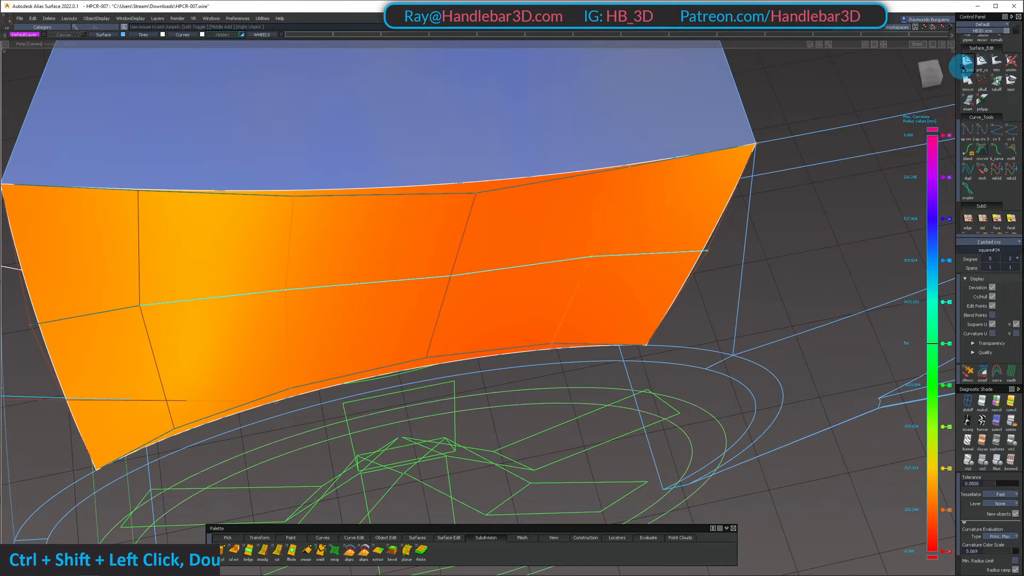
click(931, 70)
ctrl+shift+middle_drag(799, 274, 809, 255)
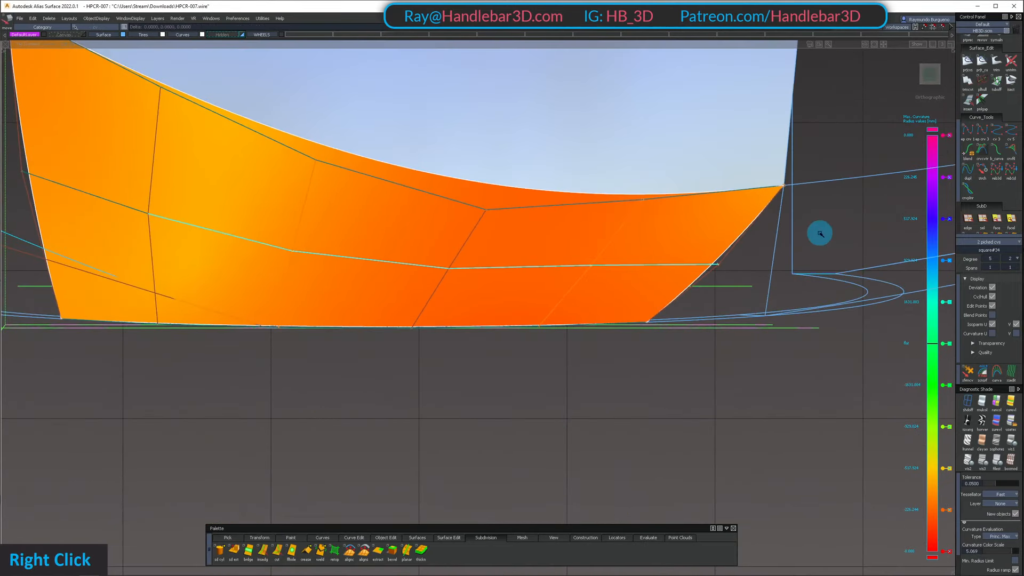
key(ctrl+z)
Reposition the side panel's rear inner middle-row control vertex in the top view for a smoother hull line
ctrl+shift+drag(568, 340, 567, 299)
ctrl+shift+drag(565, 272, 568, 266)
shift+click(591, 266)
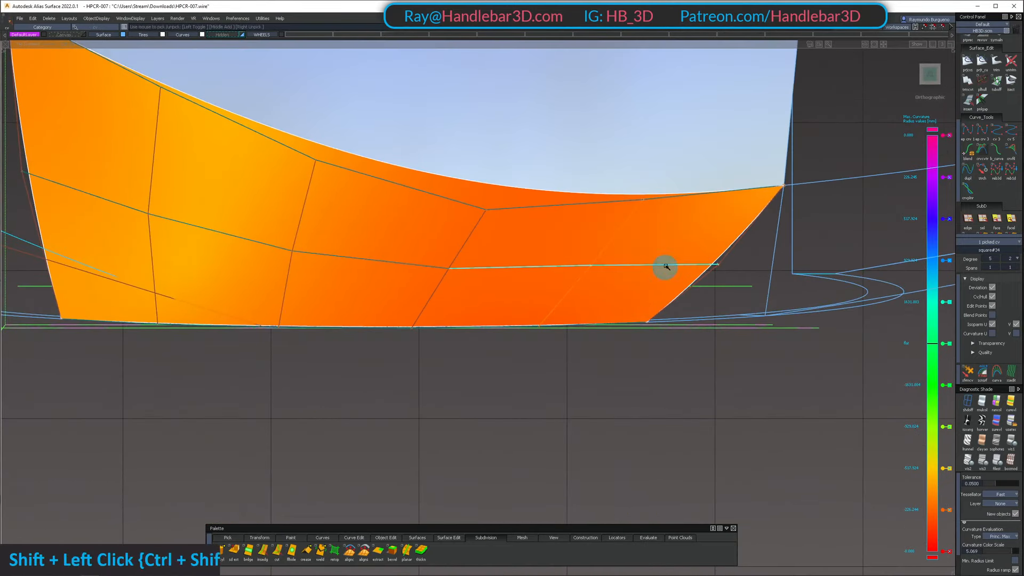
ctrl+shift+middle_drag(665, 267, 668, 245)
right_drag(667, 240, 581, 255)
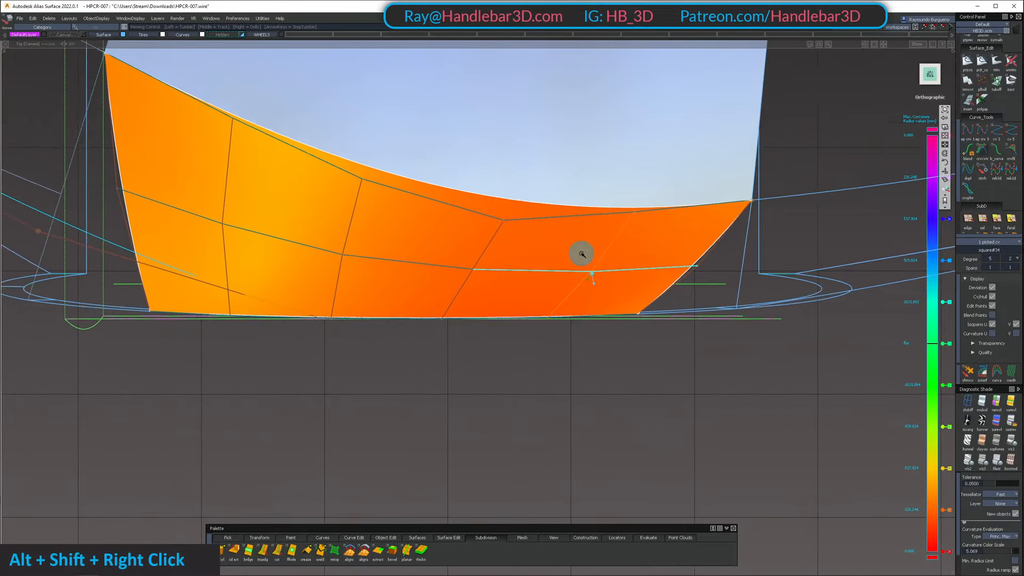
alt+shift+middle_drag(582, 254, 767, 261)
ctrl+shift+drag(549, 309, 554, 257)
Adjust the front inner middle-row control vertex and check the curvature shading across the side panel
ctrl+shift+drag(449, 265, 720, 281)
alt+shift+right_drag(720, 281, 711, 274)
alt+shift+drag(711, 274, 572, 294)
shift+click(446, 270)
alt+shift+drag(445, 270, 446, 360)
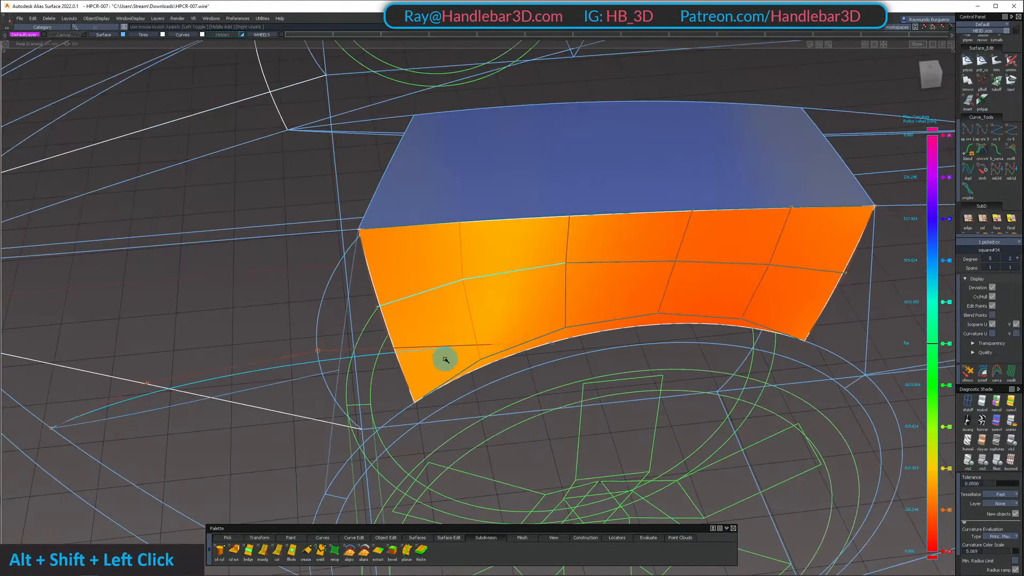
ctrl+shift+drag(434, 263, 520, 293)
key(alt+shift+z)
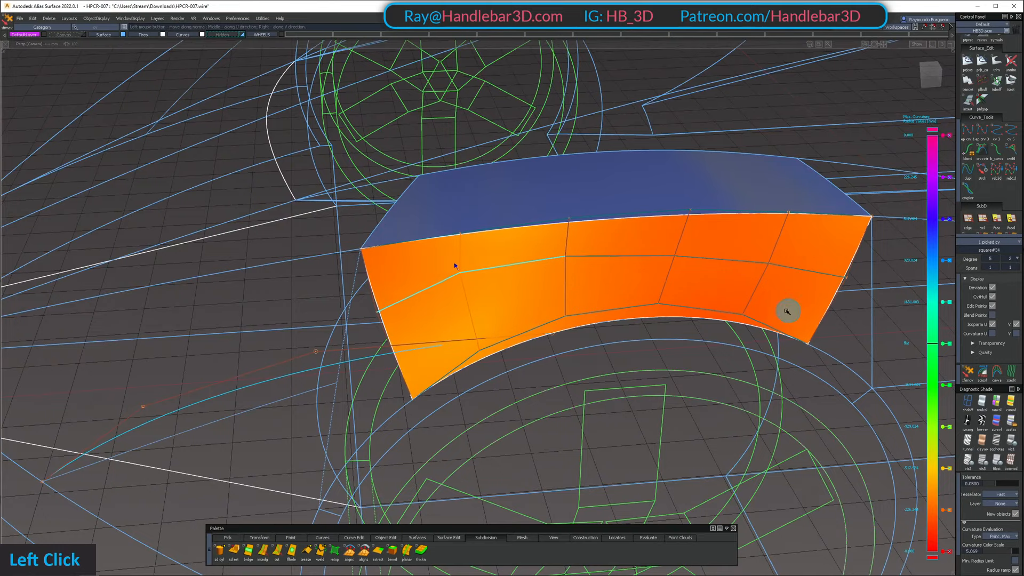
alt+shift+drag(666, 290, 777, 270)
alt+shift+middle_drag(777, 270, 538, 225)
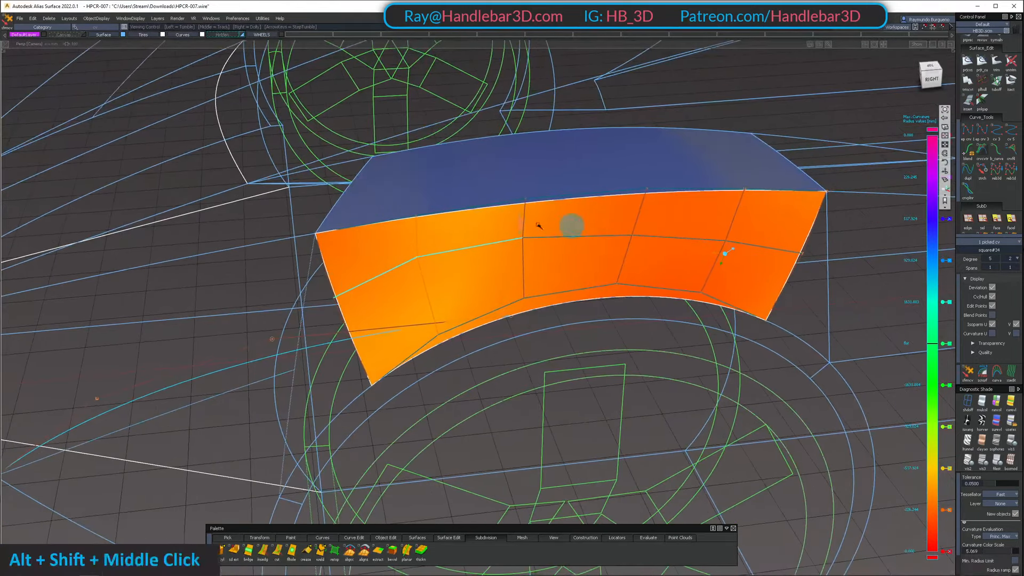
mouse_move(761, 256)
alt+shift+mouse_down()
mouse_move(750, 327)
mouse_move(449, 222)
mouse_move(635, 256)
mouse_move(543, 341)
alt+shift+mouse_up()
Readjust the two front inner middle-row control vertices together to balance the curvature toward the panel's front
key(shift+z)
ctrl+shift+drag(515, 299, 456, 228)
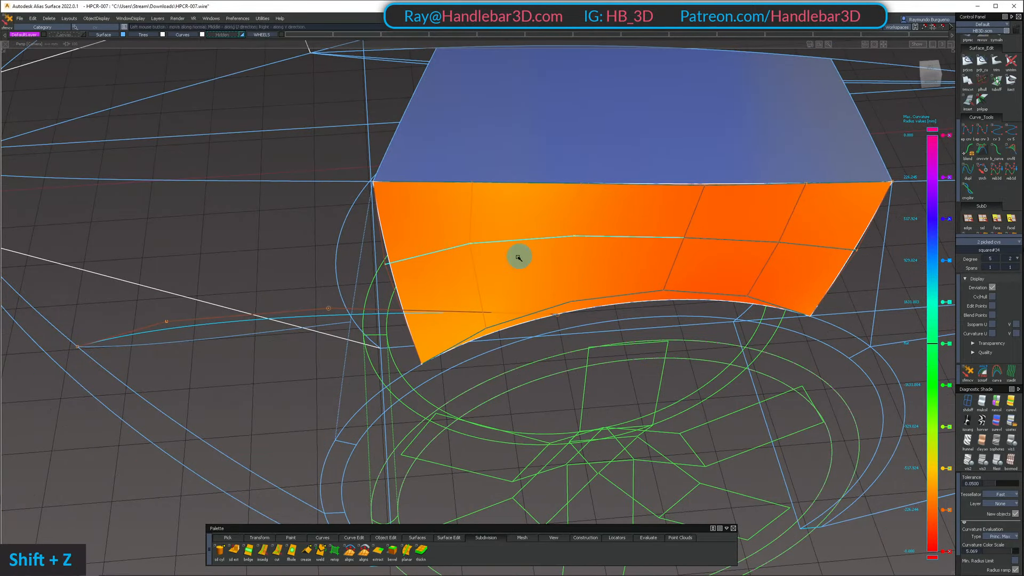
alt+shift+drag(571, 264, 575, 288)
mouse_move(575, 280)
ctrl+shift+mouse_down()
mouse_move(577, 230)
mouse_move(521, 158)
mouse_move(549, 251)
mouse_move(558, 350)
mouse_move(395, 204)
mouse_move(638, 214)
mouse_move(487, 183)
mouse_move(594, 258)
mouse_move(643, 338)
mouse_move(854, 290)
mouse_move(663, 313)
mouse_move(663, 364)
mouse_move(654, 291)
mouse_move(682, 212)
mouse_move(782, 206)
ctrl+shift+mouse_up()
Display the whole car shaded and examine how the side panel's highlights fit the surrounding body
key(h)
alt+shift+right_drag(782, 205, 551, 249)
alt+shift+drag(551, 249, 611, 231)
ctrl+shift+drag(611, 230, 634, 151)
click(607, 228)
alt+shift+right_drag(634, 152, 738, 171)
alt+shift+drag(738, 172, 397, 213)
ctrl+shift+drag(653, 206, 437, 173)
alt+shift+drag(598, 159, 885, 128)
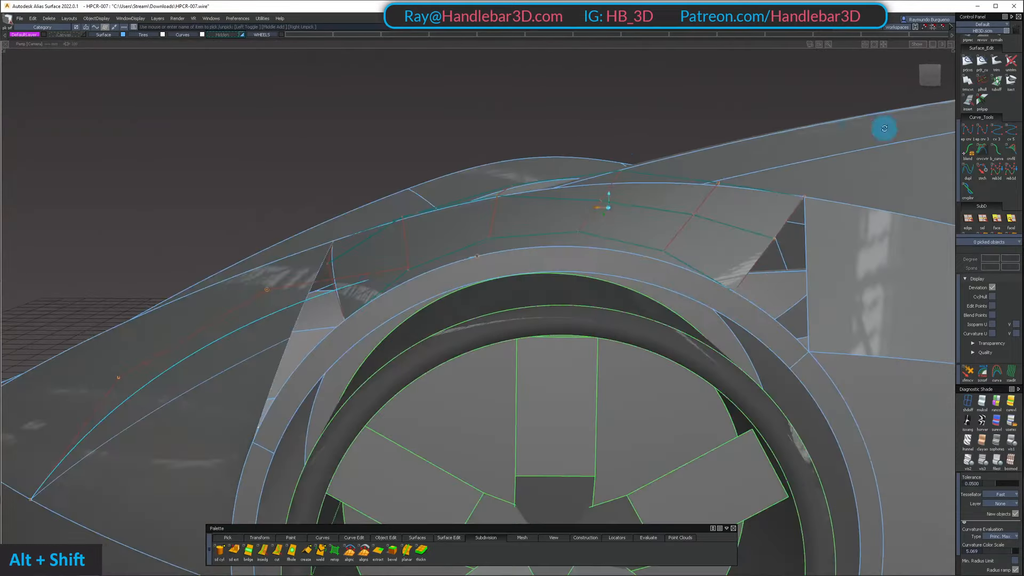
Isolate the fender's side panel and check its control vertex rows in the side and top views
alt+shift+drag(595, 199, 630, 216)
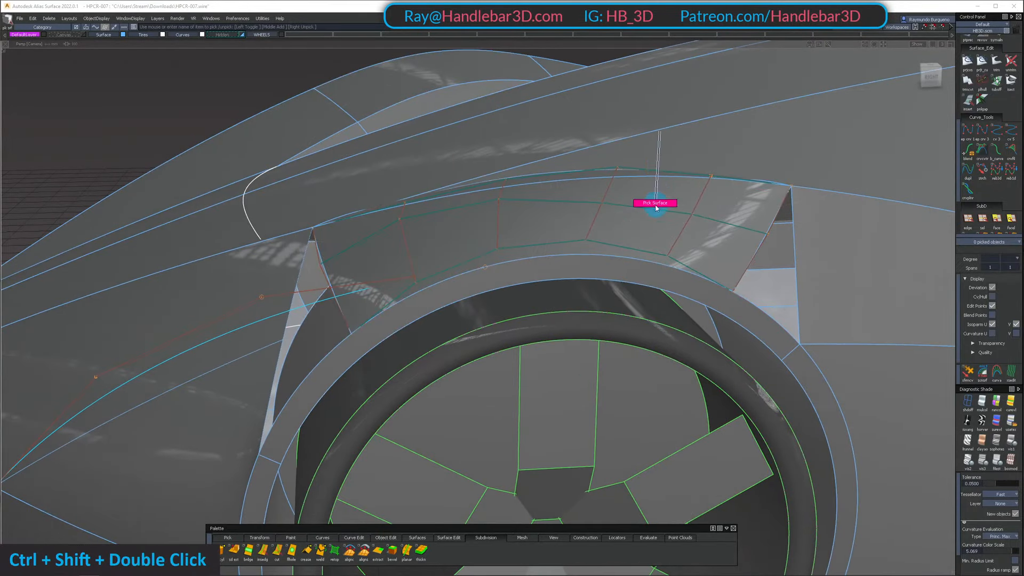
click(934, 76)
key(shift+h)
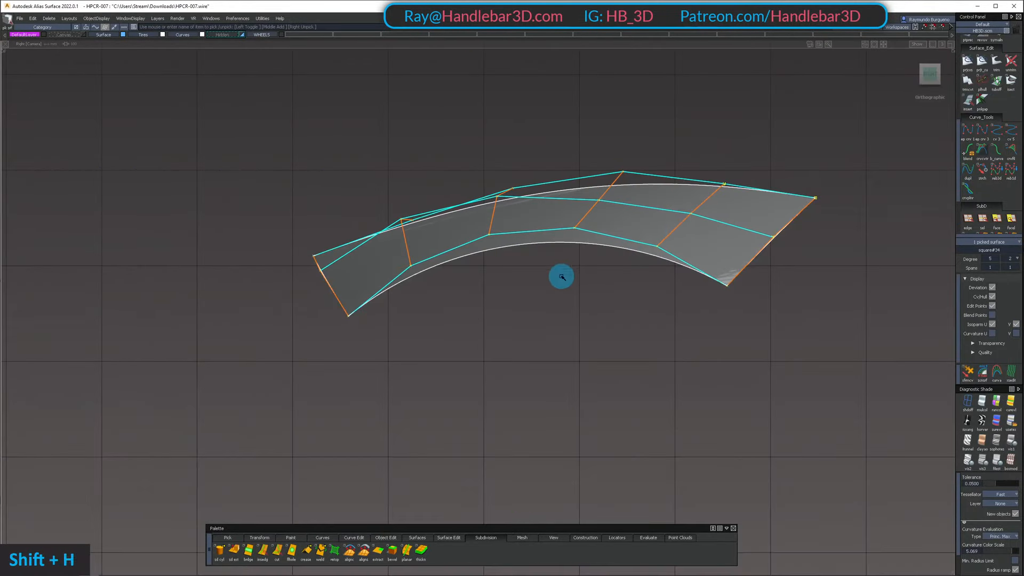
alt+shift+drag(551, 194, 522, 395)
click(929, 72)
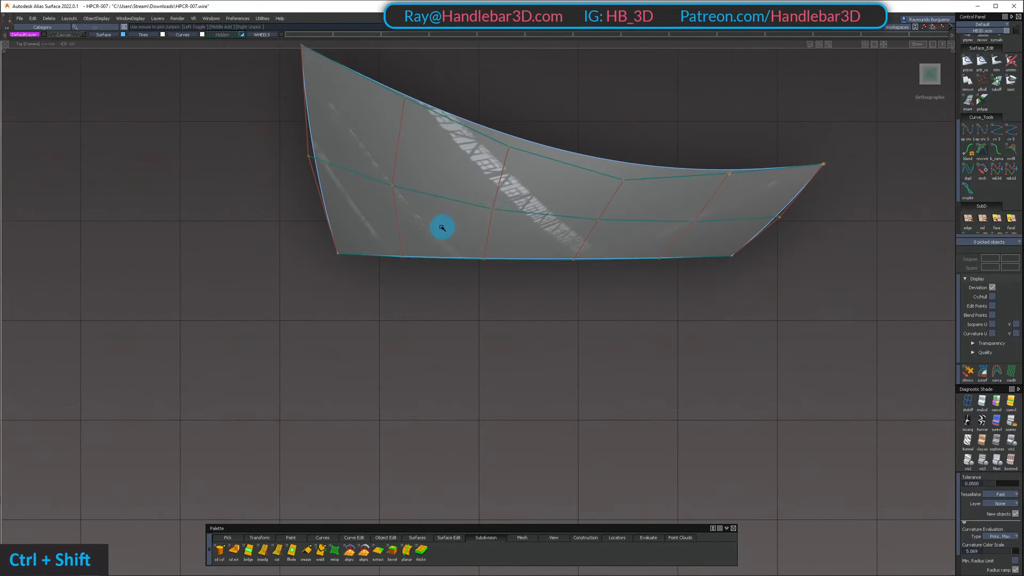
Reposition the two front inner middle-row control vertices with the transform manipulator to even out the hull spacing
shift+drag(518, 228, 520, 230)
alt+shift+drag(523, 231, 562, 168)
key(z)
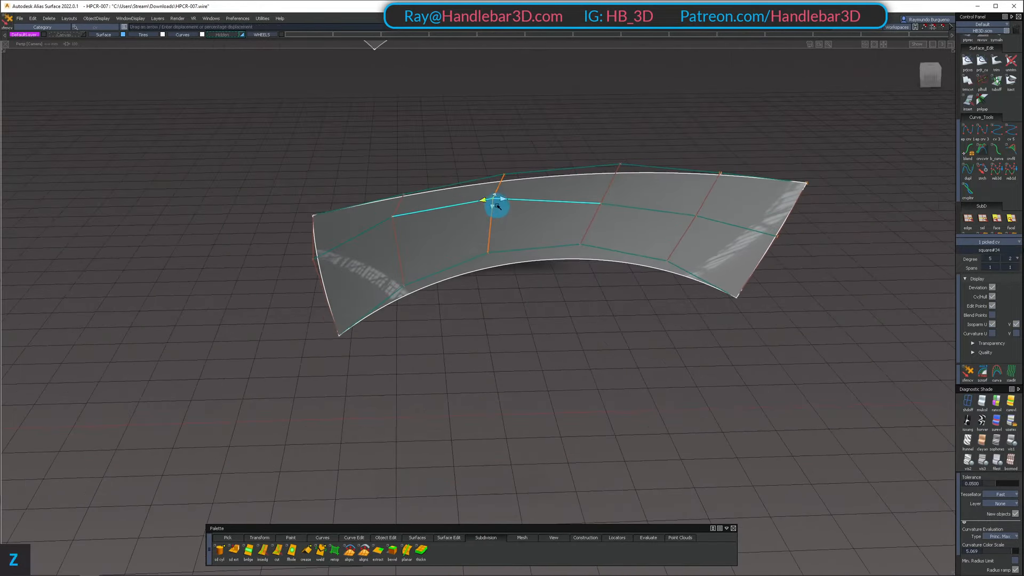
drag(489, 202, 488, 271)
ctrl+shift+double_click(410, 231)
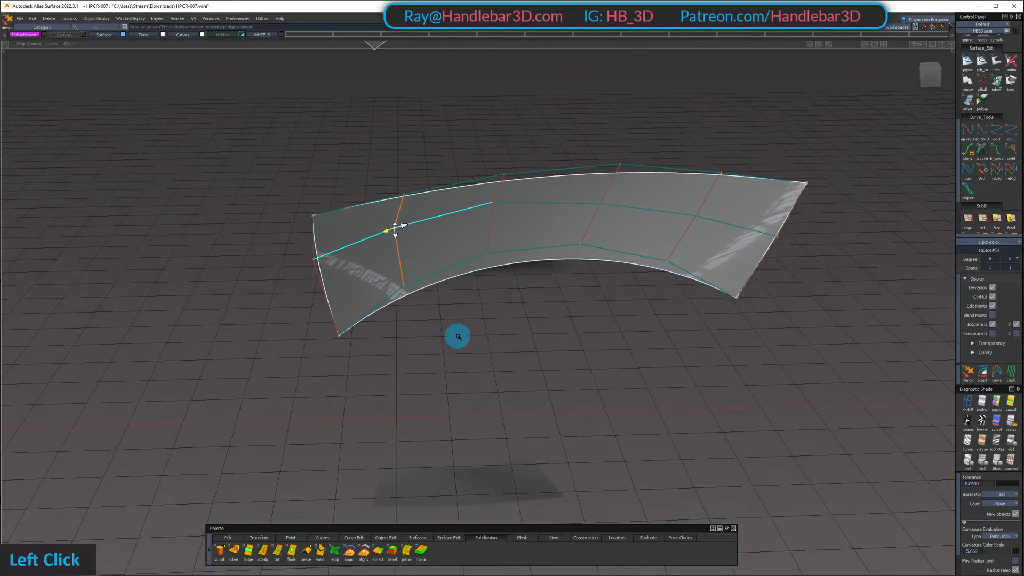
alt+shift+drag(458, 336, 406, 244)
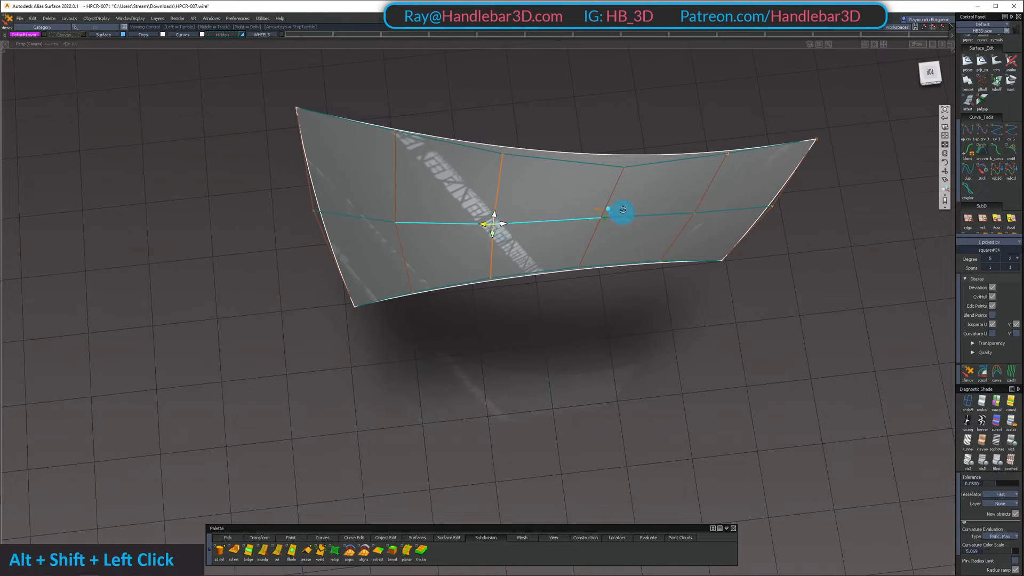
mouse_move(623, 210)
alt+shift+mouse_down()
mouse_move(704, 215)
mouse_move(609, 222)
mouse_move(618, 214)
alt+shift+mouse_up()
ctrl+shift+drag(619, 214, 604, 304)
Unhide the rest of the car and examine the reshaped fender panel's reflections from the side and rear
key(shift+u)
alt+shift+right_drag(603, 304, 593, 153)
alt+shift+drag(594, 153, 333, 147)
ctrl+shift+right_drag(333, 147, 539, 206)
alt+shift+drag(539, 206, 596, 196)
alt+shift+drag(671, 207, 734, 207)
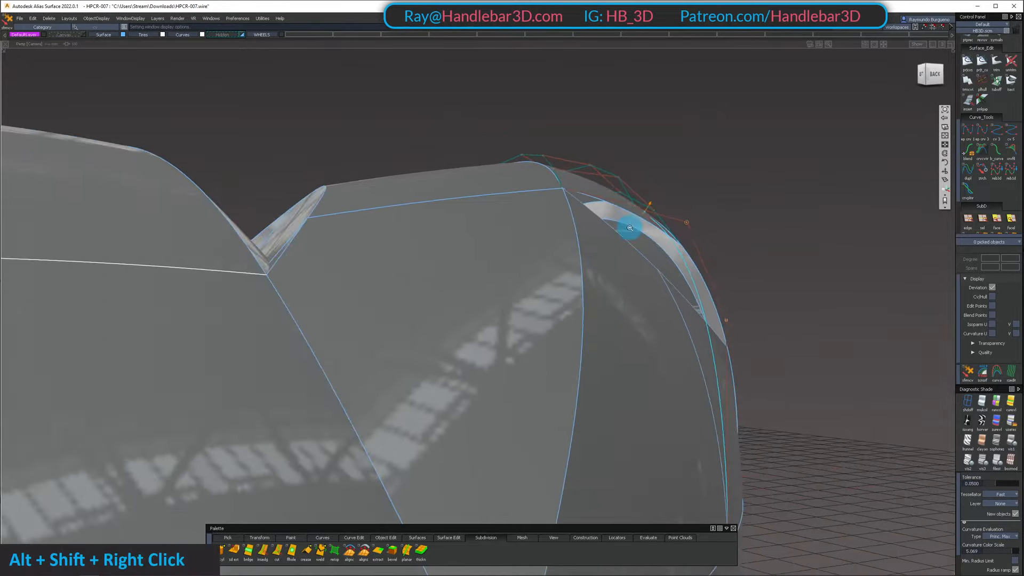
Examine how the highlights flow across the fender's side panel and onto the adjoining front body surfaces
alt+shift+right_drag(630, 228, 587, 224)
alt+shift+middle_drag(587, 224, 576, 197)
alt+shift+drag(576, 197, 574, 146)
alt+shift+right_drag(574, 146, 619, 155)
alt+shift+drag(619, 155, 497, 177)
alt+shift+drag(492, 311, 599, 180)
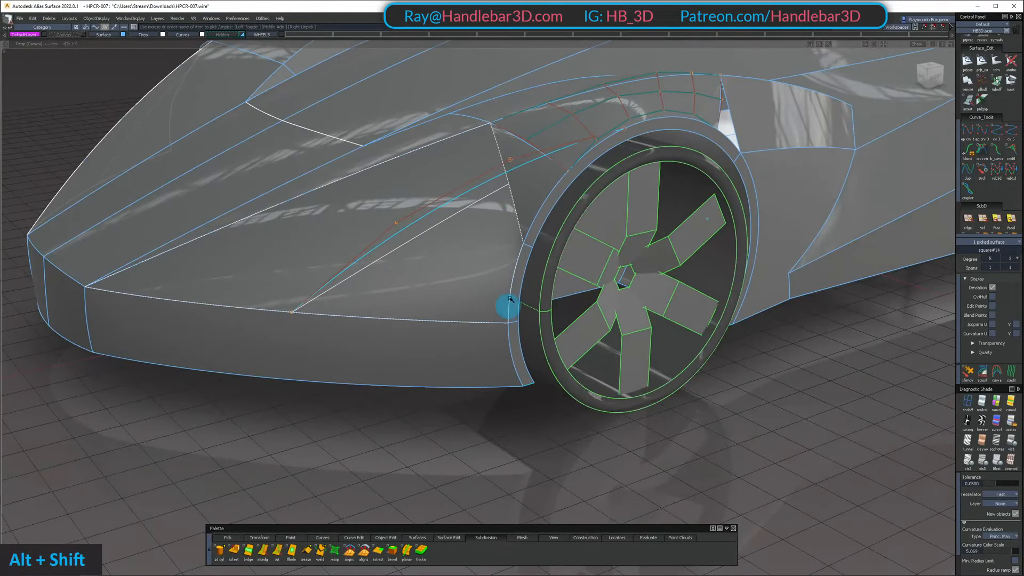
alt+shift+drag(511, 300, 190, 278)
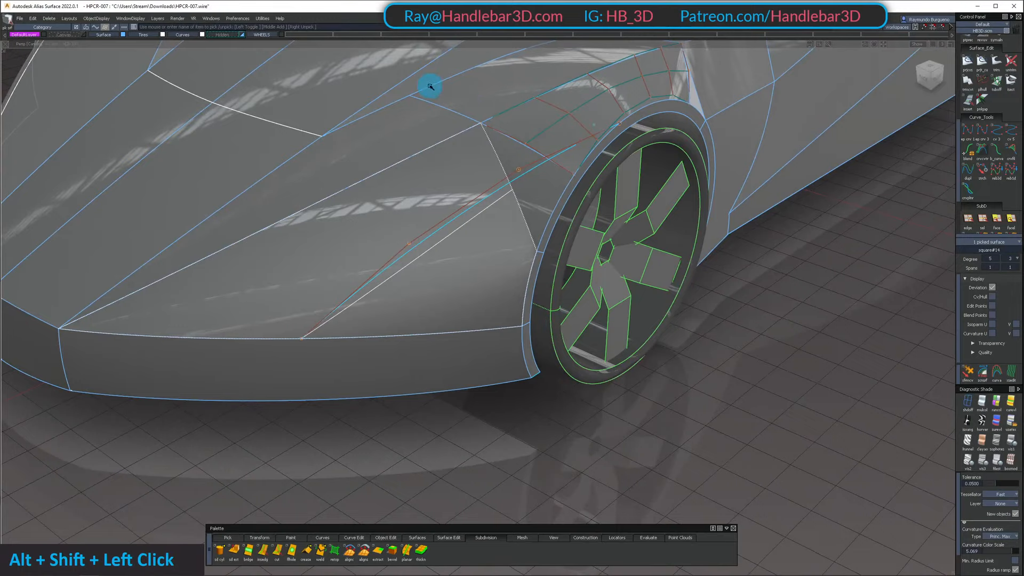
alt+shift+drag(431, 87, 485, 283)
Assign the construction curve on the front corner to the Curves layer and hide that layer
click(449, 257)
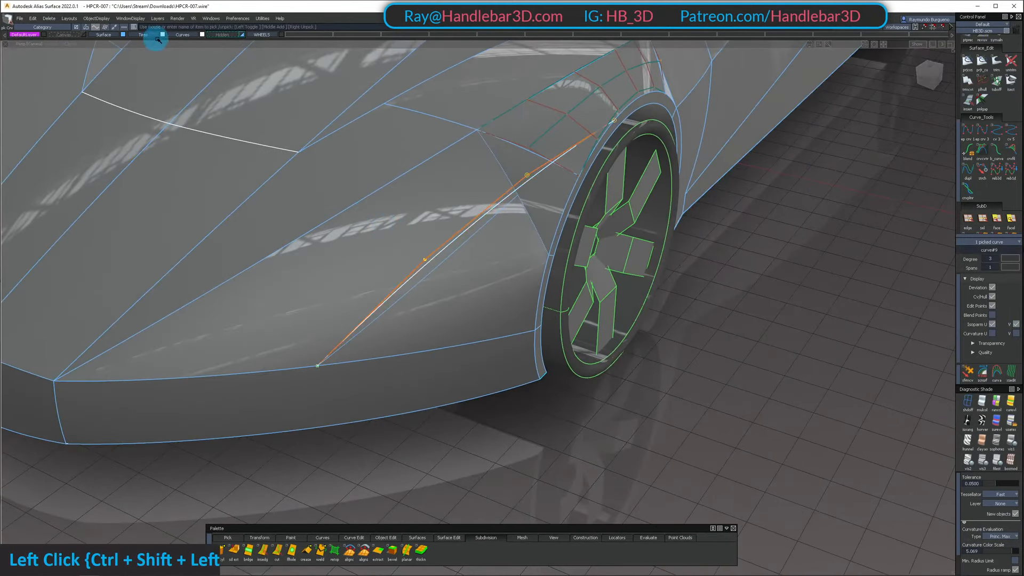
click(184, 35)
alt+shift+drag(480, 213, 560, 153)
Select the fender side panel, the wheel arch lip and the adjoining front surfaces and examine how they meet around the wheel
shift+click(574, 148)
shift+double_click(546, 270)
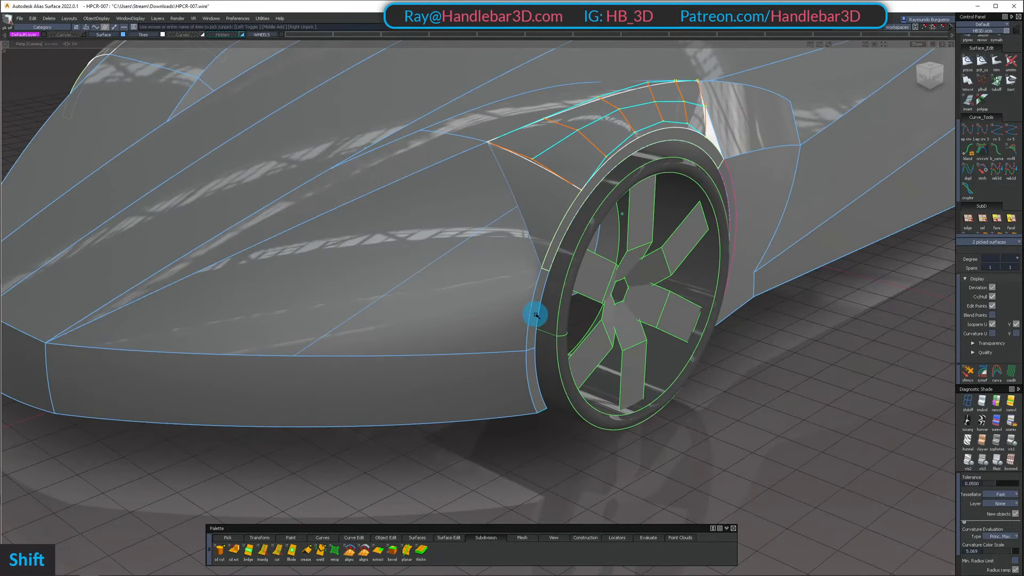
alt+shift+drag(318, 190, 400, 156)
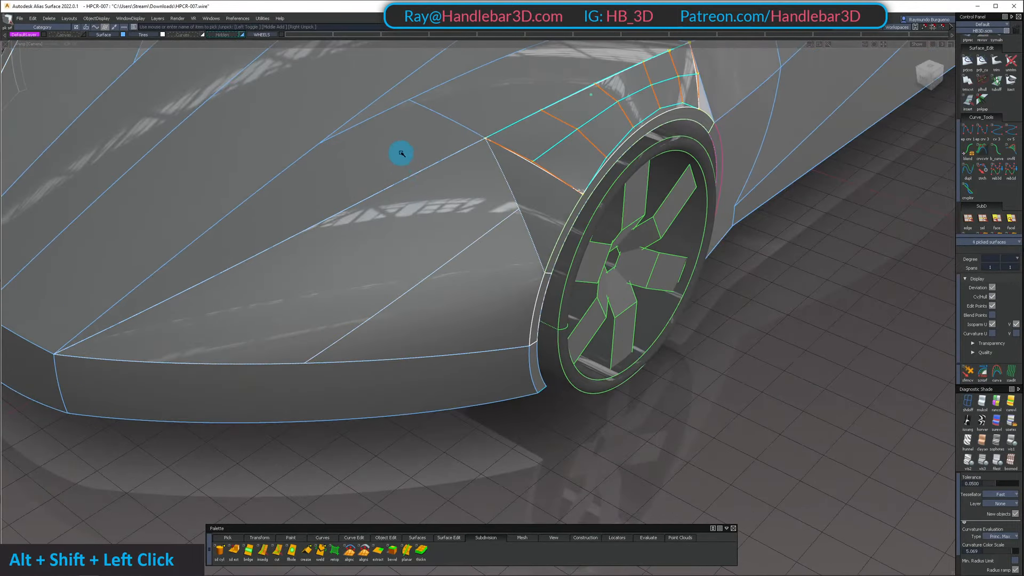
ctrl+shift+click(516, 182)
alt+shift+drag(516, 181, 373, 213)
ctrl+shift+click(372, 283)
click(329, 277)
alt+shift+drag(329, 277, 214, 341)
ctrl+shift+right_drag(256, 298, 291, 261)
mouse_move(290, 261)
alt+shift+mouse_down()
mouse_move(272, 258)
mouse_move(307, 256)
alt+shift+mouse_up()
alt+shift+middle_drag(307, 256, 352, 235)
alt+shift+right_drag(352, 234, 342, 229)
alt+shift+drag(342, 229, 327, 231)
ctrl+shift+right_drag(327, 232, 324, 279)
ctrl+shift+drag(325, 279, 306, 211)
alt+shift+middle_drag(291, 208, 311, 219)
ctrl+shift+drag(338, 256, 323, 151)
alt+shift+drag(320, 160, 301, 191)
ctrl+shift+drag(302, 191, 301, 274)
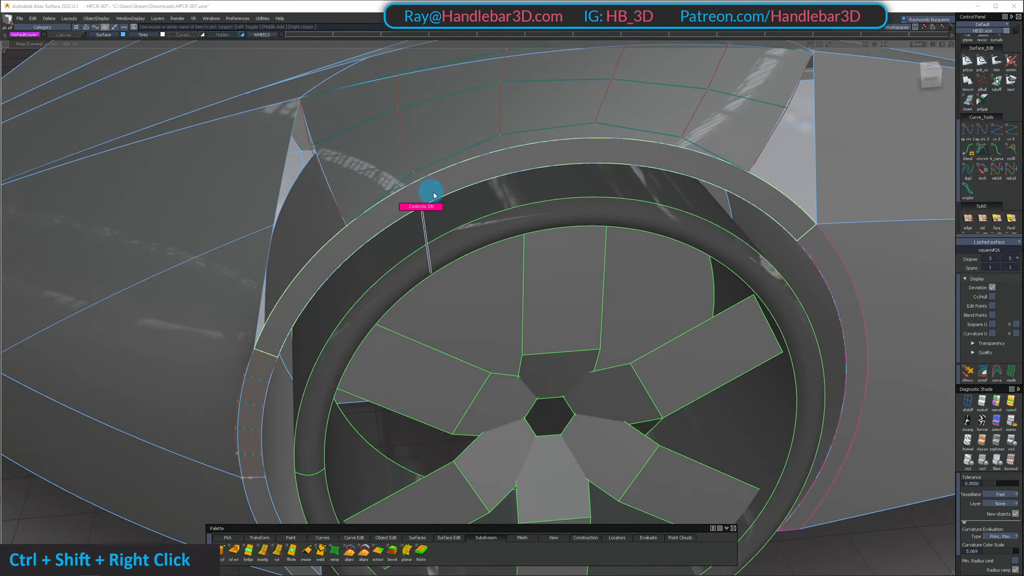
Display the control vertices of the upper wheel arch lip, check their distribution, and hide them again
alt+shift+drag(338, 185, 373, 158)
ctrl+shift+right_drag(373, 158, 385, 290)
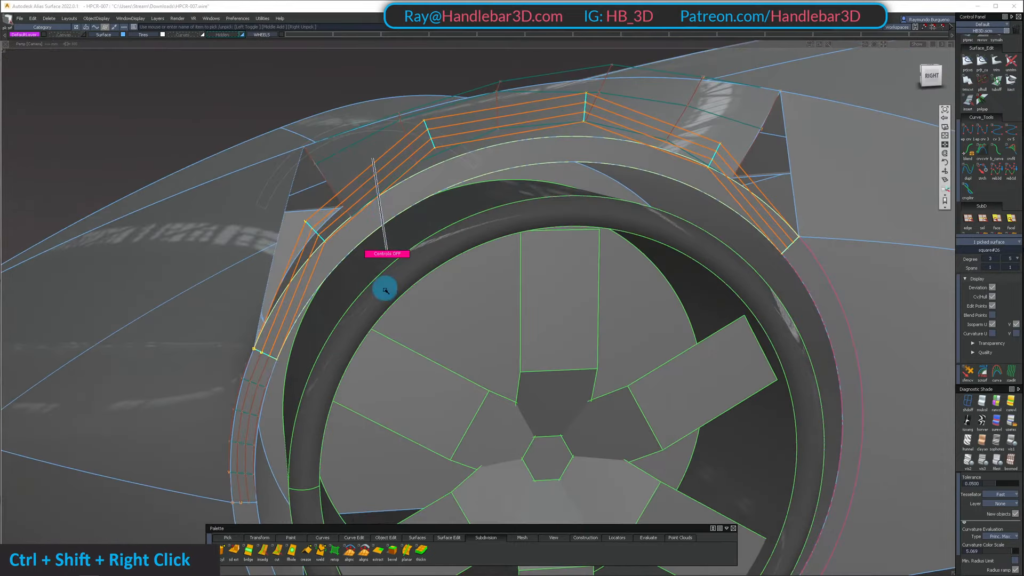
alt+shift+drag(317, 210, 319, 290)
alt+shift+right_drag(319, 291, 196, 242)
mouse_move(196, 241)
alt+shift+mouse_down()
mouse_move(226, 217)
mouse_move(231, 254)
mouse_move(208, 281)
mouse_move(281, 268)
mouse_move(192, 259)
alt+shift+mouse_up()
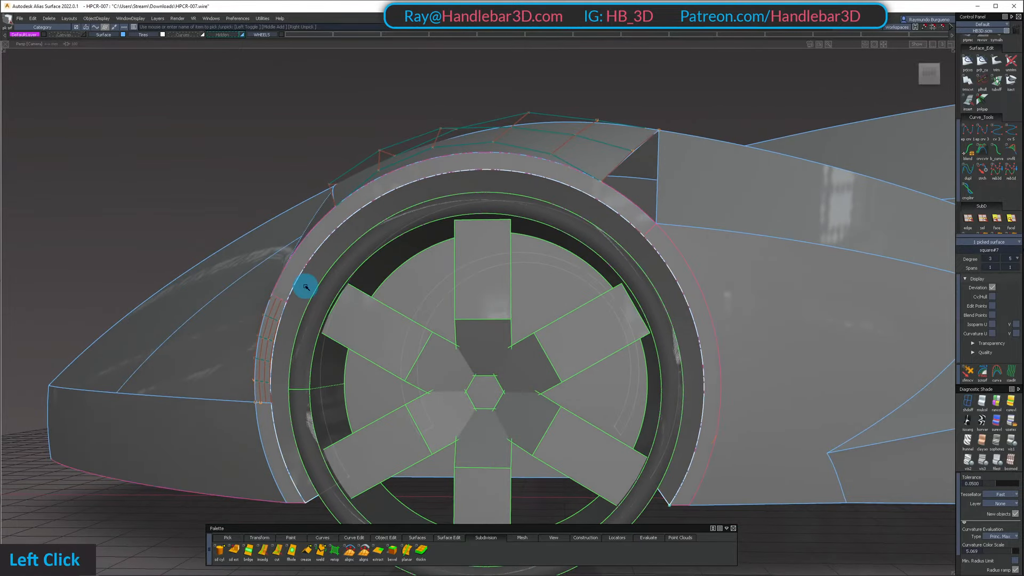
Display the inner wheel arch surface's control vertices, check how they span the arch, and hide them again
ctrl+shift+right_drag(306, 287, 283, 187)
alt+shift+drag(284, 188, 313, 156)
alt+shift+right_drag(313, 155, 302, 220)
alt+shift+drag(302, 220, 409, 246)
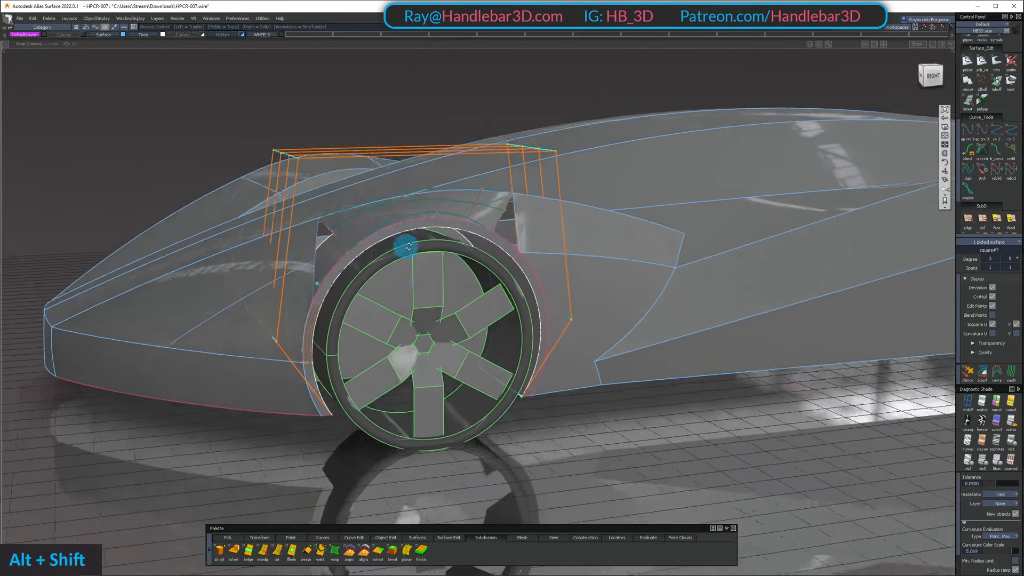
ctrl+shift+right_drag(408, 246, 396, 309)
alt+shift+right_drag(371, 227, 405, 231)
alt+shift+middle_drag(404, 231, 343, 283)
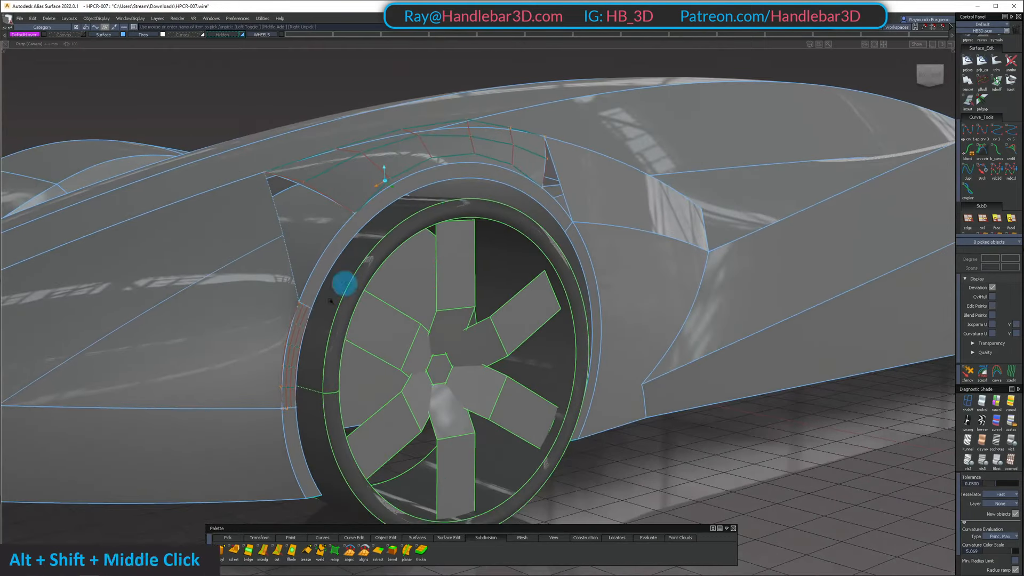
Check the control vertices of the short arch lip segment in front of the wheel
alt+shift+drag(343, 283, 282, 326)
alt+shift+right_drag(283, 327, 261, 373)
alt+shift+drag(282, 351, 277, 318)
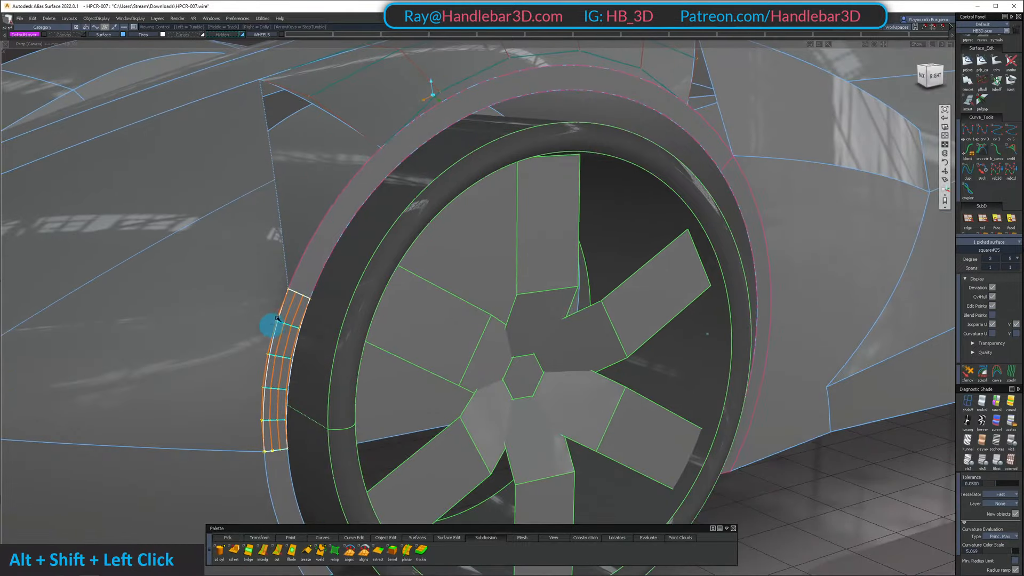
alt+shift+drag(279, 281, 325, 345)
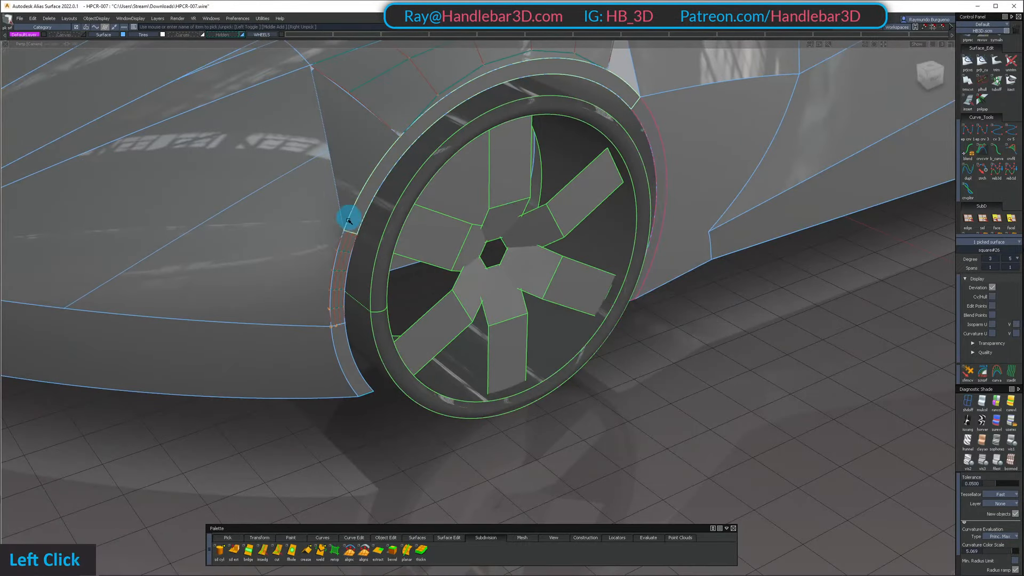
Display the upper arch lip's control vertices again and compare them with the front lip segment from the side
alt+shift+drag(420, 178, 352, 212)
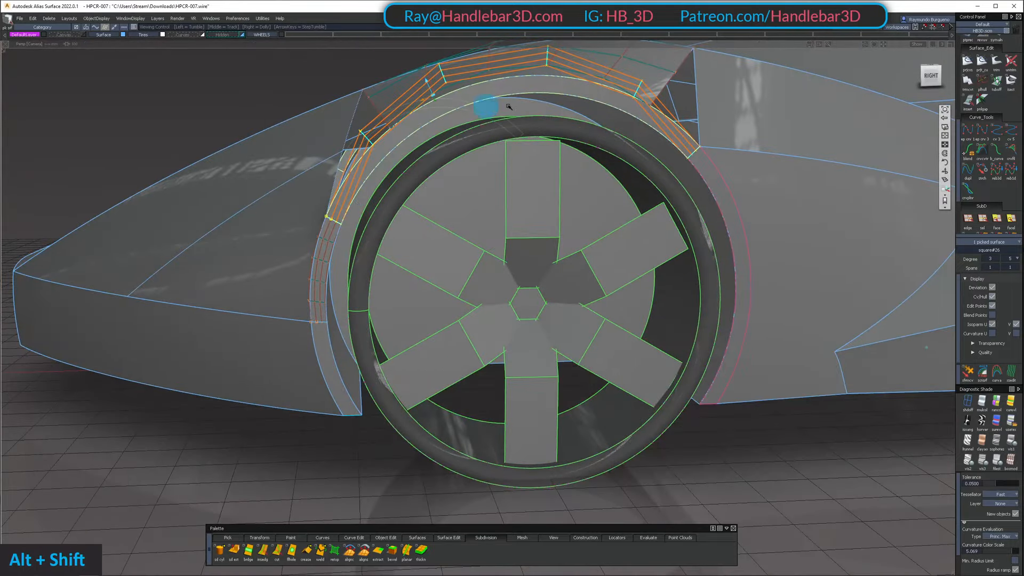
alt+shift+drag(508, 174, 594, 143)
alt+shift+middle_drag(594, 143, 512, 151)
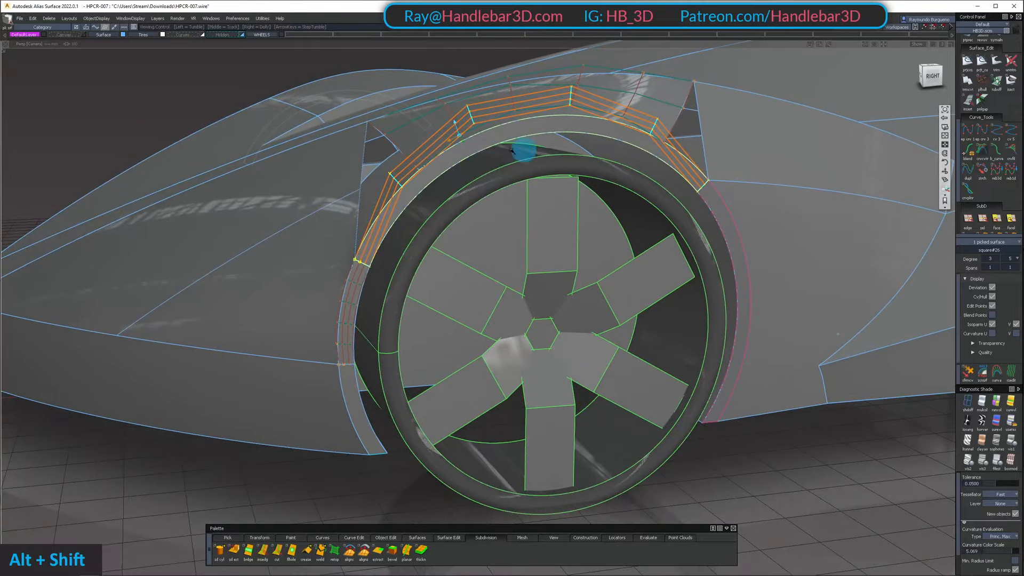
alt+shift+drag(525, 170, 403, 187)
ctrl+shift+drag(403, 186, 406, 218)
Show the Curves layer and select the construction curve on the front corner
alt+shift+drag(406, 213, 157, 40)
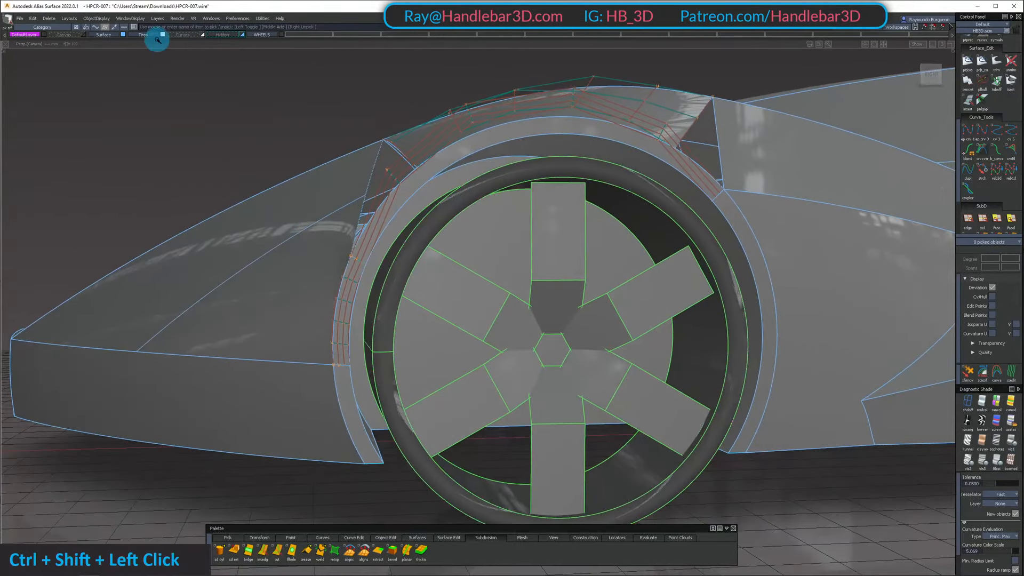
alt+shift+drag(287, 55, 453, 145)
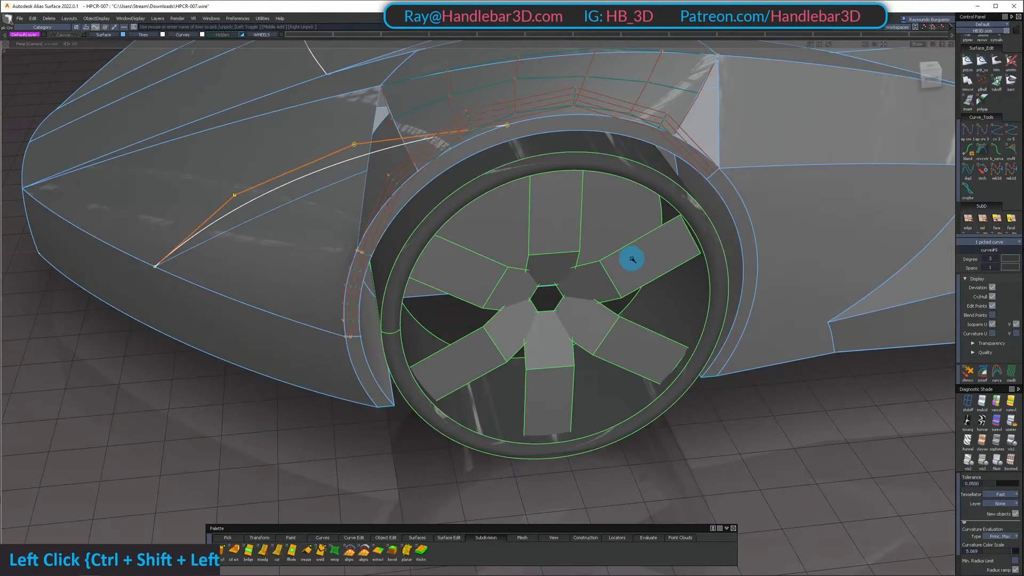
alt+shift+drag(373, 280, 175, 19)
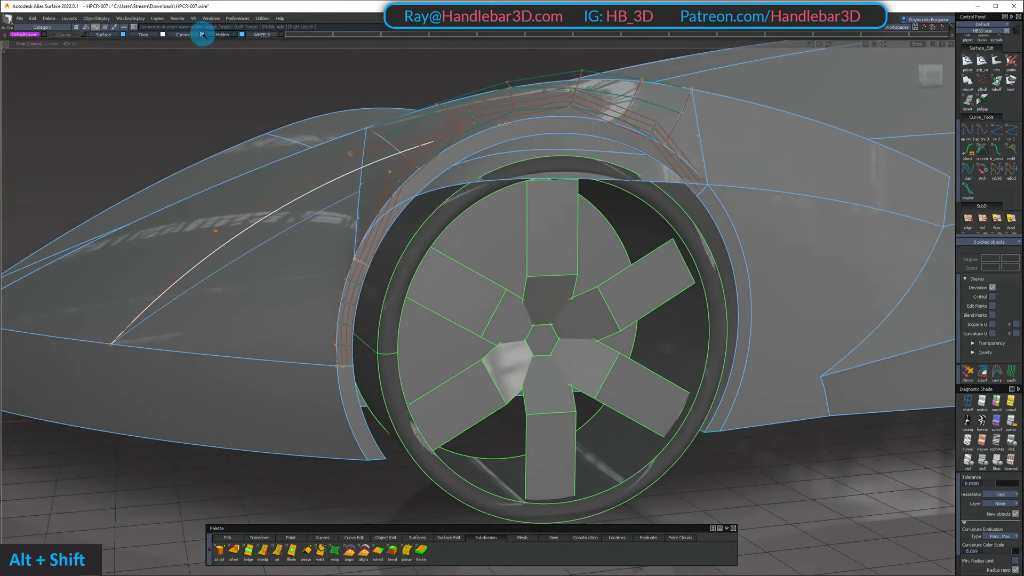
Turn off the Hidden layer and inspect the shared edge between the arch lip and the inner wheel arch surface
alt+shift+drag(262, 57, 520, 142)
click(505, 224)
click(663, 177)
alt+shift+right_drag(520, 142, 405, 184)
alt+shift+drag(405, 184, 579, 172)
ctrl+shift+right_drag(580, 172, 590, 276)
alt+shift+drag(590, 276, 590, 109)
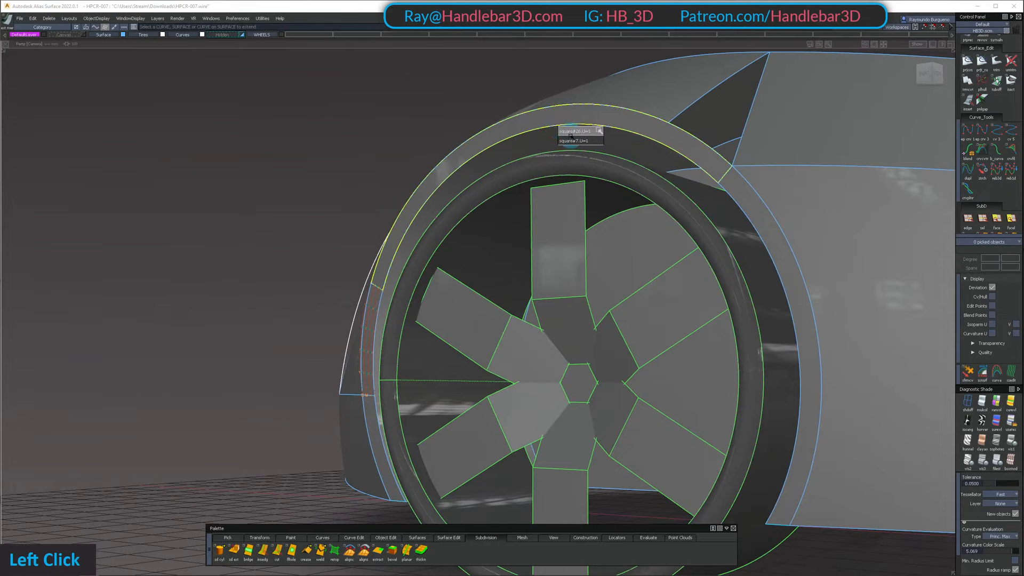
alt+shift+drag(574, 140, 580, 215)
ctrl+shift+drag(581, 214, 569, 252)
alt+shift+drag(570, 252, 871, 108)
click(600, 140)
Isolate the tire, the inner wheel arch surface and the rear arch lip by hiding all unselected objects
click(939, 76)
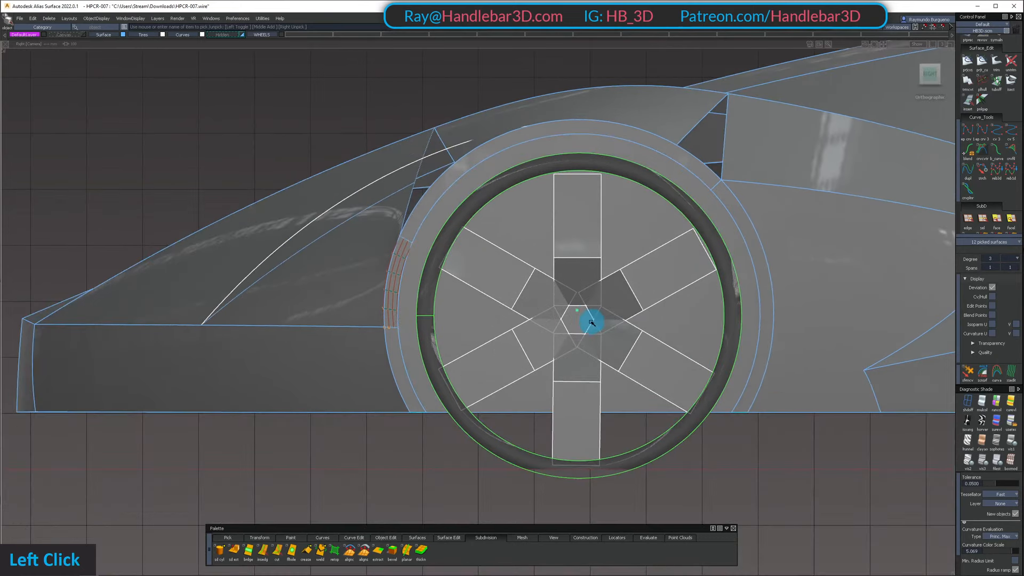
ctrl+shift+click(671, 210)
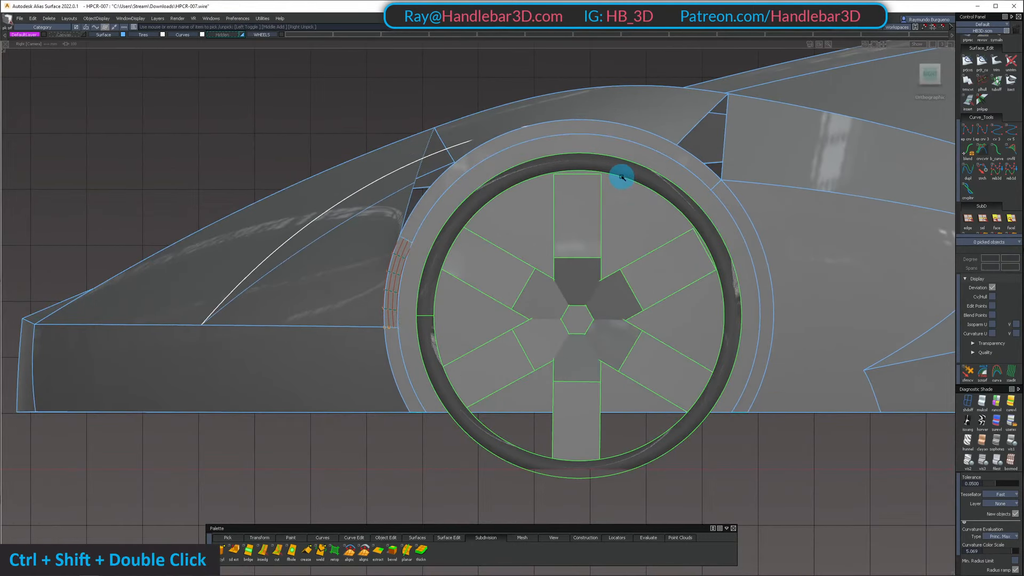
alt+shift+middle_drag(642, 200, 676, 231)
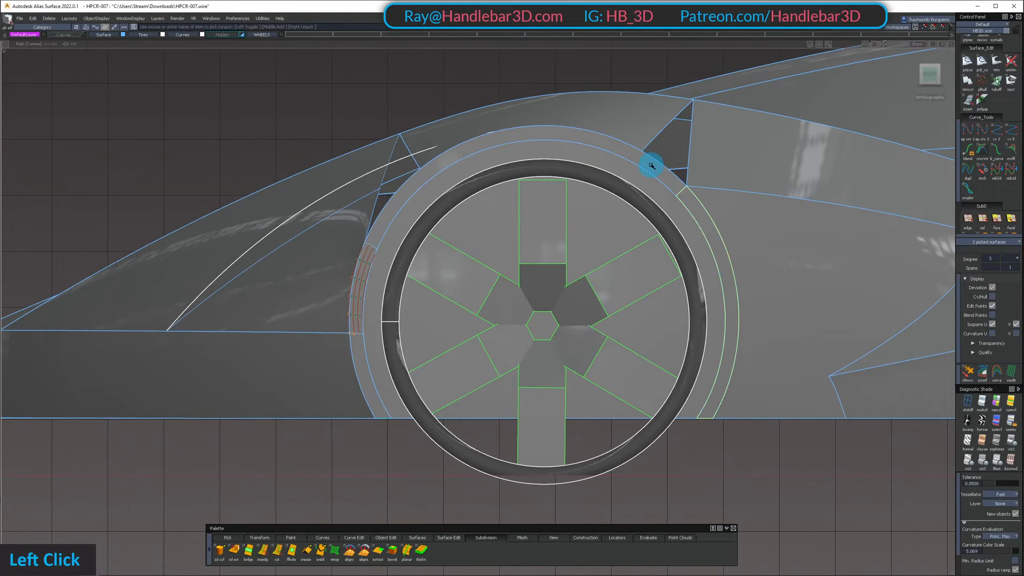
alt+shift+drag(654, 171, 594, 183)
key(shift+h)
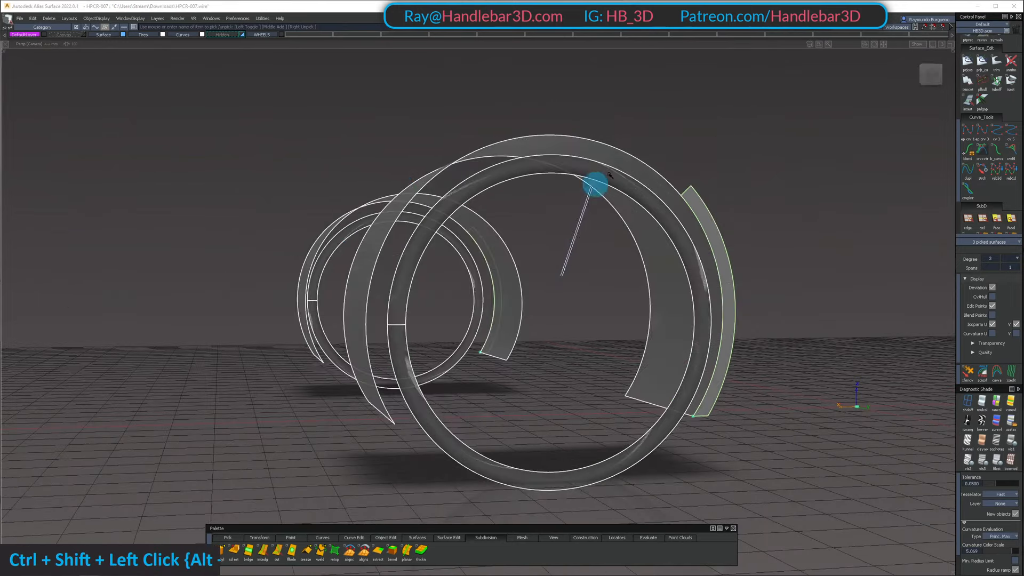
Draw a straight edit-point curve horizontally across the tire's inner circle in the right orthographic view
click(931, 77)
ctrl+shift+drag(471, 460, 435, 398)
key(c)
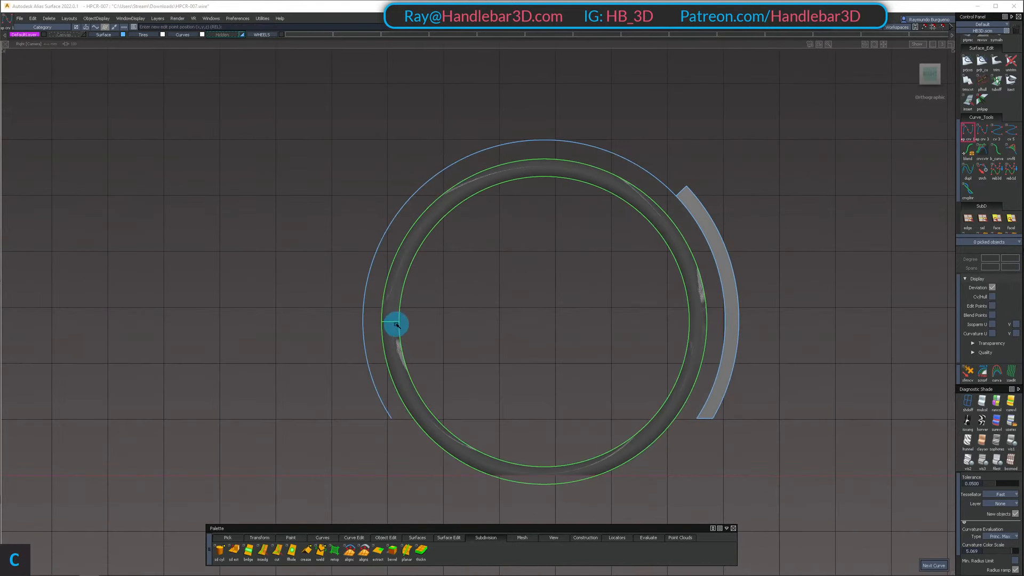
ctrl+alt+click(397, 323)
ctrl+alt+click(690, 319)
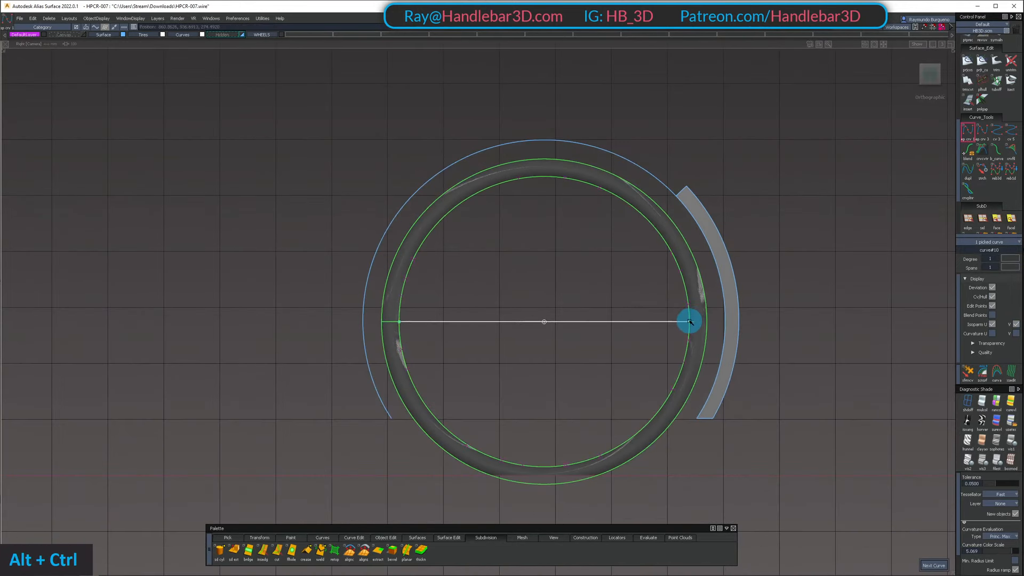
key(ctrl+z)
ctrl+alt+click(694, 327)
Draw a vertical straight curve from the horizontal curve's midpoint up past the wheel arch
ctrl+shift+drag(639, 373, 546, 184)
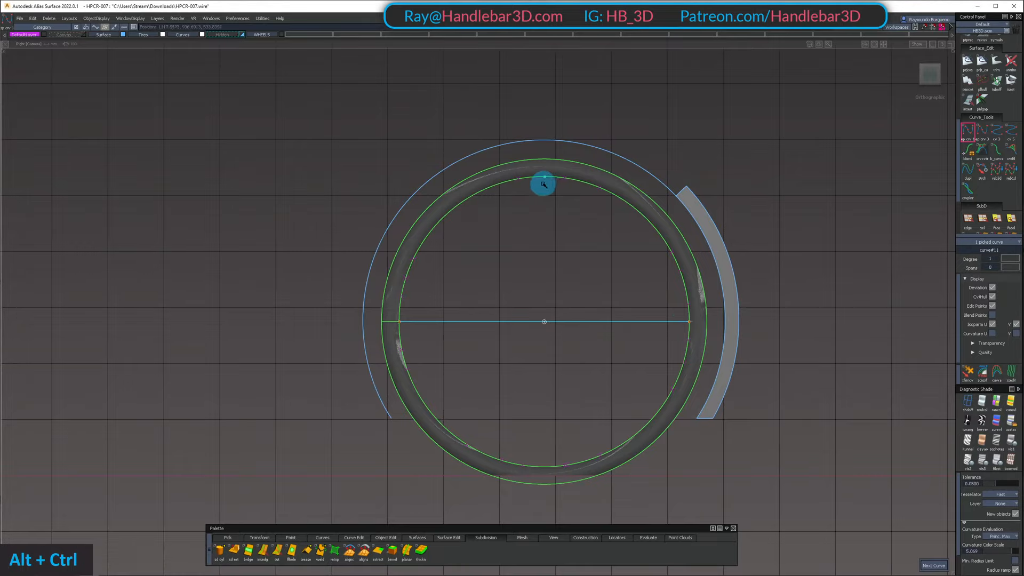
ctrl+alt+click(549, 467)
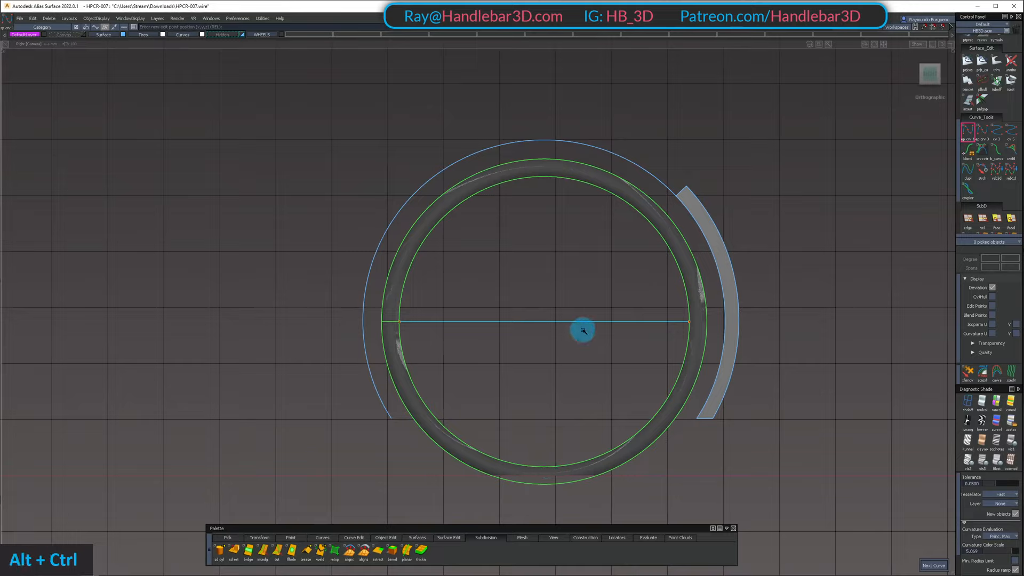
ctrl+alt+drag(591, 325, 546, 336)
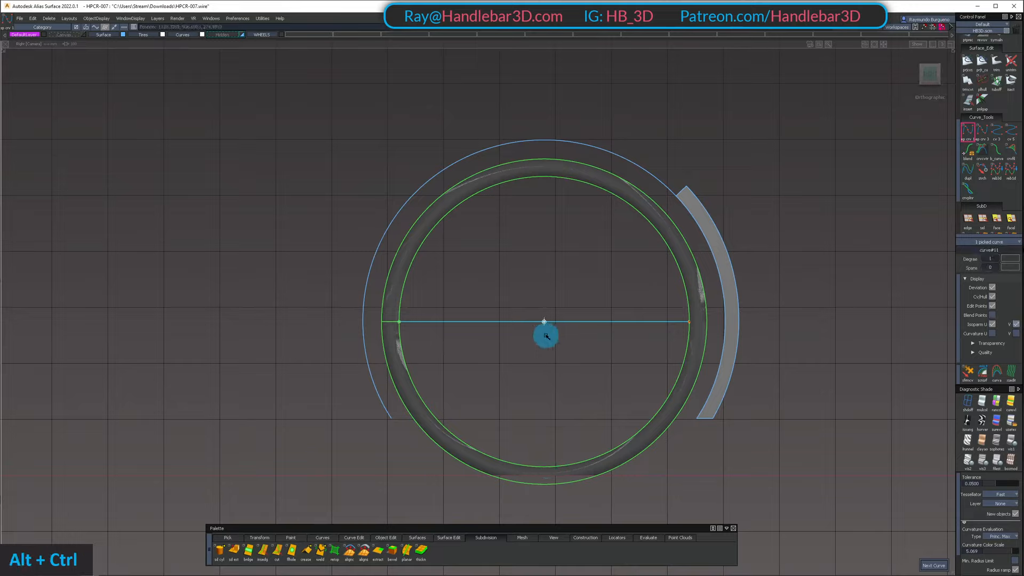
right_drag(548, 299, 538, 46)
ctrl+shift+drag(545, 269, 544, 165)
Duplicate the inner wheel arch surface's outer edge as a curve with the duplicate type set to No rebuild
alt+shift+middle_drag(554, 195, 462, 181)
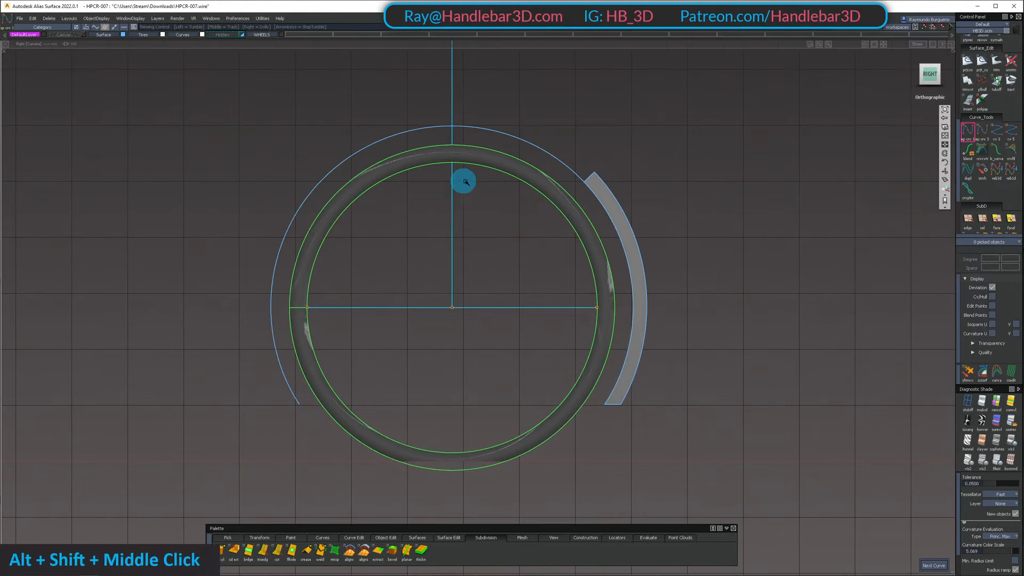
ctrl+shift+drag(457, 232, 465, 152)
alt+shift+drag(530, 131, 482, 151)
key(n)
click(487, 147)
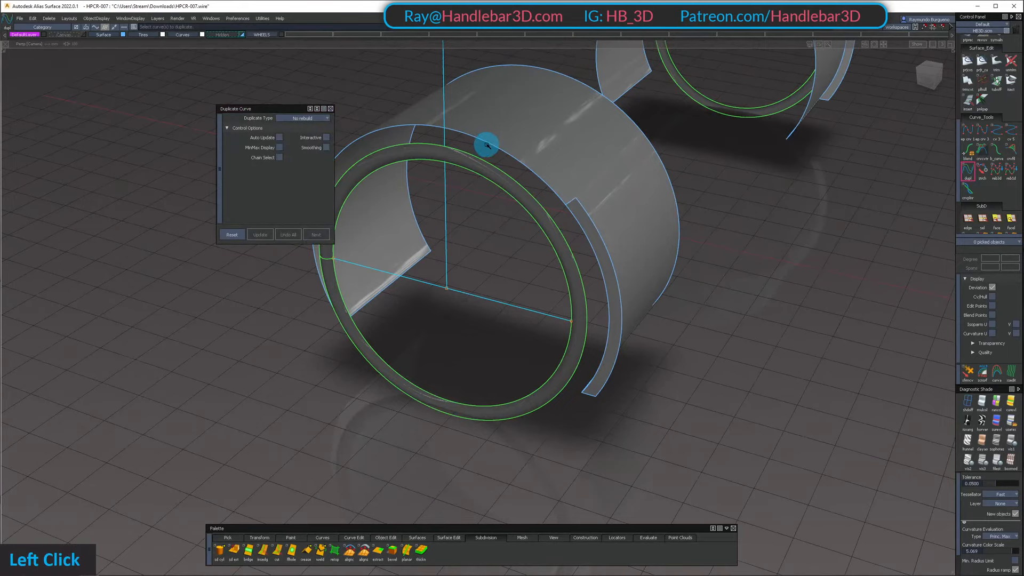
key(space)
alt+shift+drag(546, 219, 562, 235)
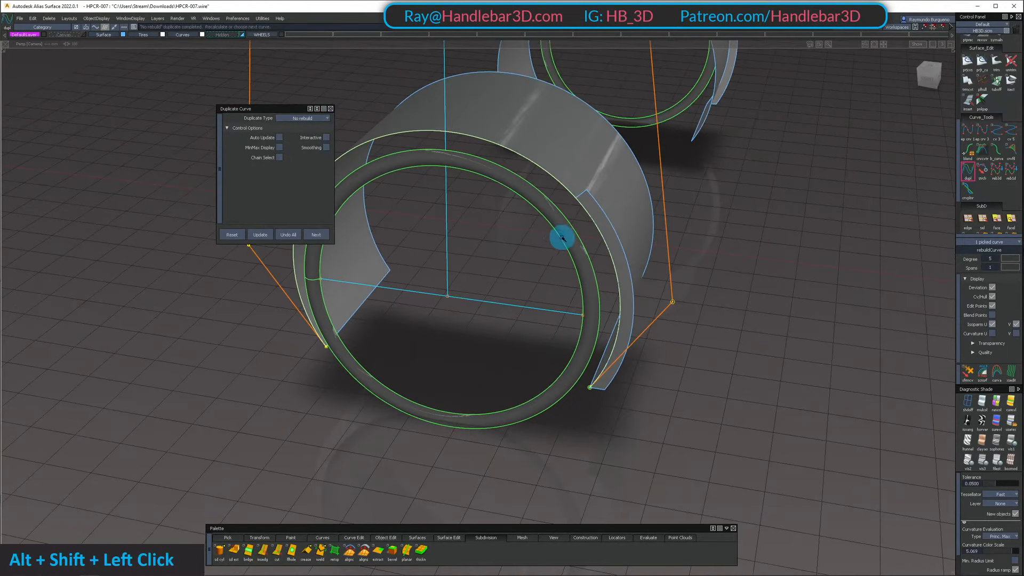
ctrl+shift+drag(557, 200, 559, 163)
shift+click(542, 173)
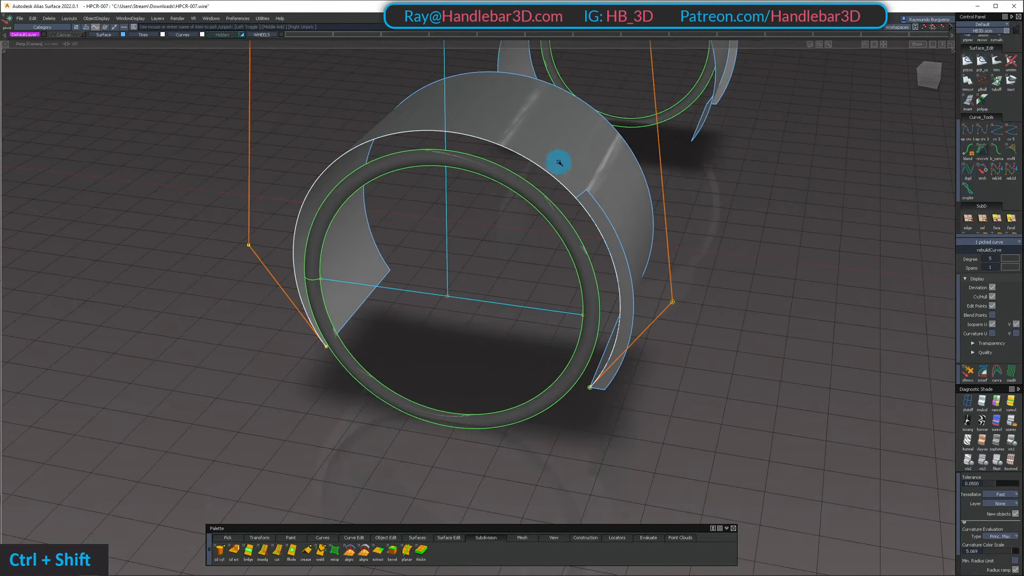
Unhide the rest of the car and compare the duplicated arch curve with the crossing center lines in the right view
ctrl+alt+click(475, 300)
alt+shift+drag(448, 302, 571, 192)
ctrl+shift+double_click(574, 185)
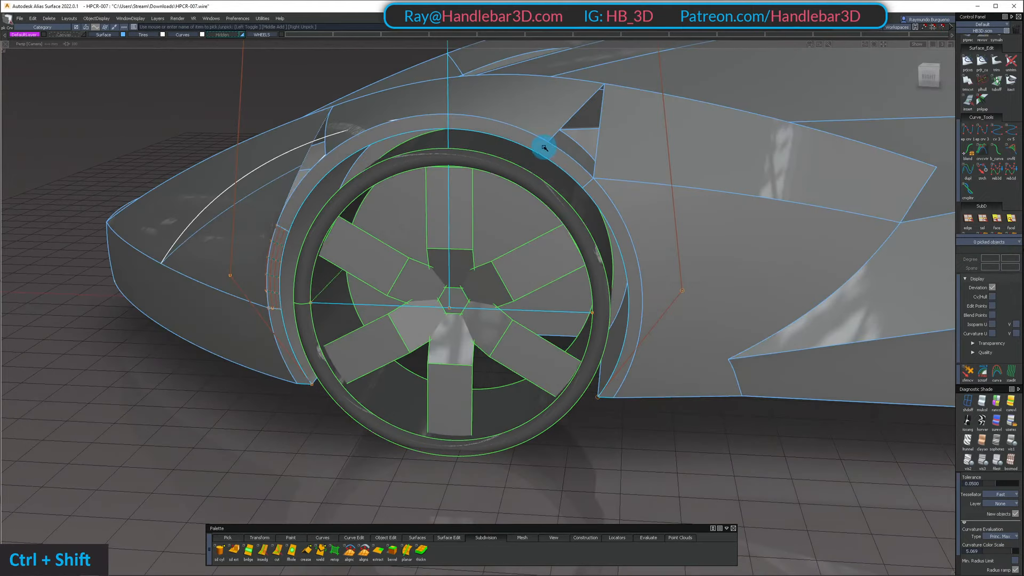
ctrl+shift+drag(546, 148, 569, 157)
click(561, 170)
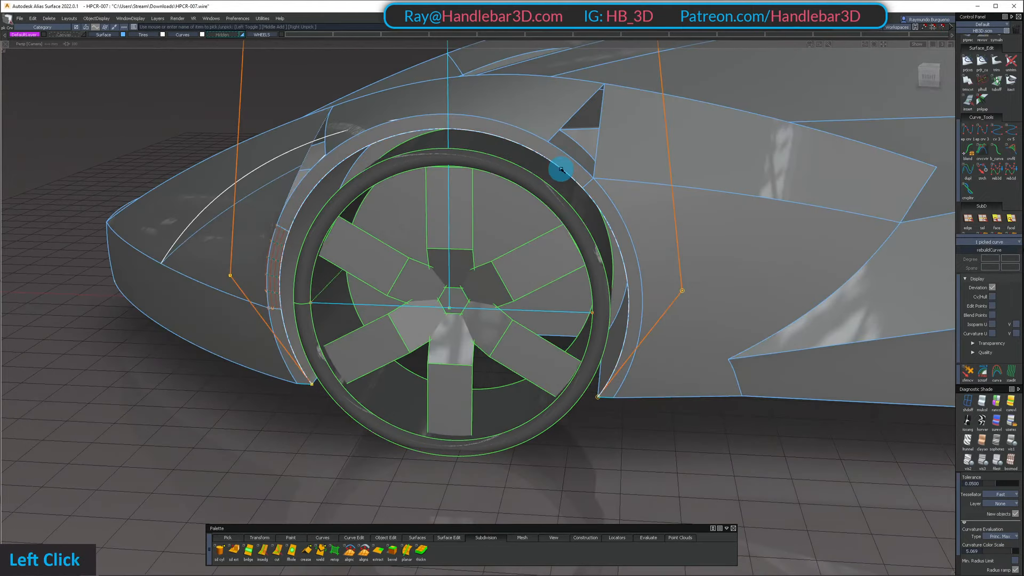
double_click(932, 76)
alt+shift+middle_drag(514, 244, 504, 228)
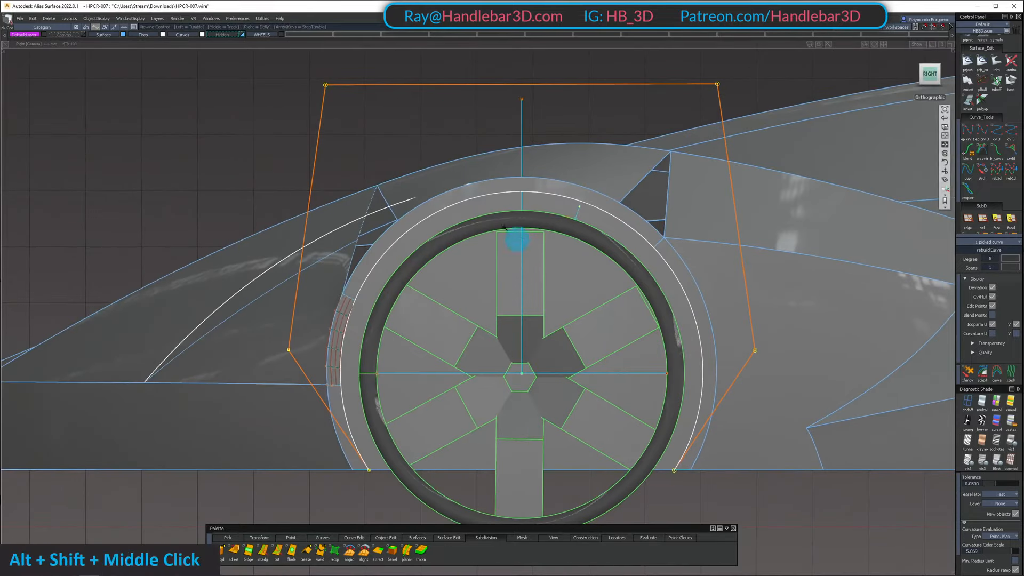
Clear the selection and examine the duplicated arch curve against the fender's arch lip in perspective
ctrl+shift+middle_drag(230, 133, 233, 132)
drag(233, 132, 516, 102)
ctrl+shift+drag(516, 102, 480, 125)
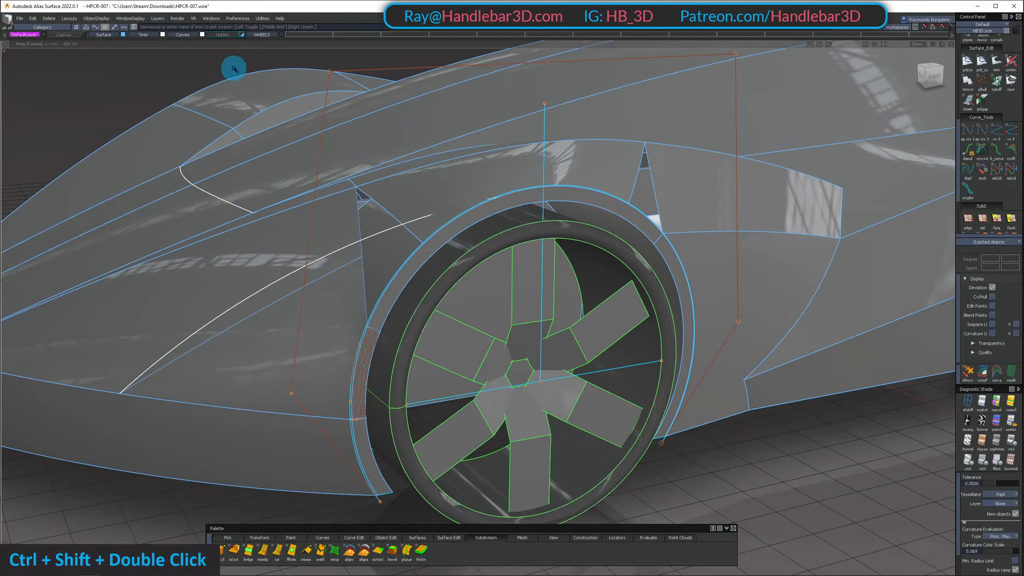
alt+shift+click(455, 212)
alt+shift+right_drag(474, 217, 268, 97)
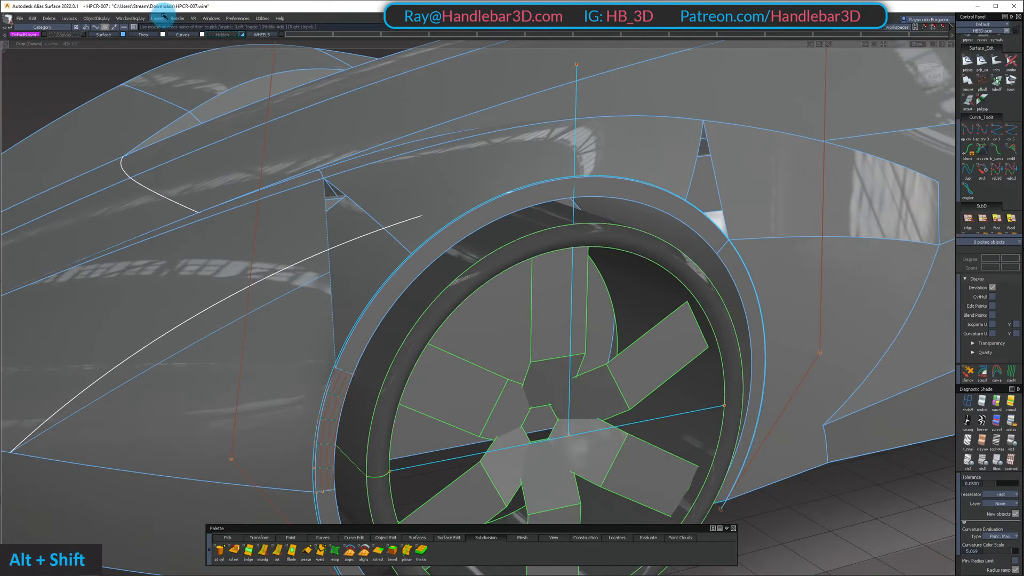
Move the arch lip's upper surface above the tire to the Hidden layer
ctrl+shift+click(491, 225)
click(490, 213)
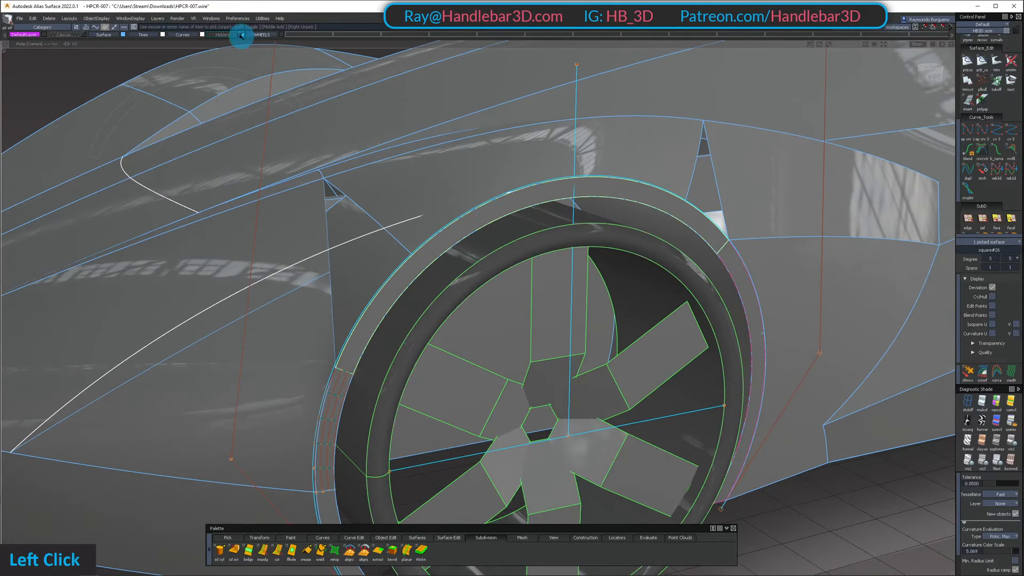
right_drag(241, 36, 231, 41)
alt+shift+right_drag(438, 176, 528, 231)
alt+shift+drag(528, 231, 376, 245)
ctrl+shift+drag(367, 250, 352, 356)
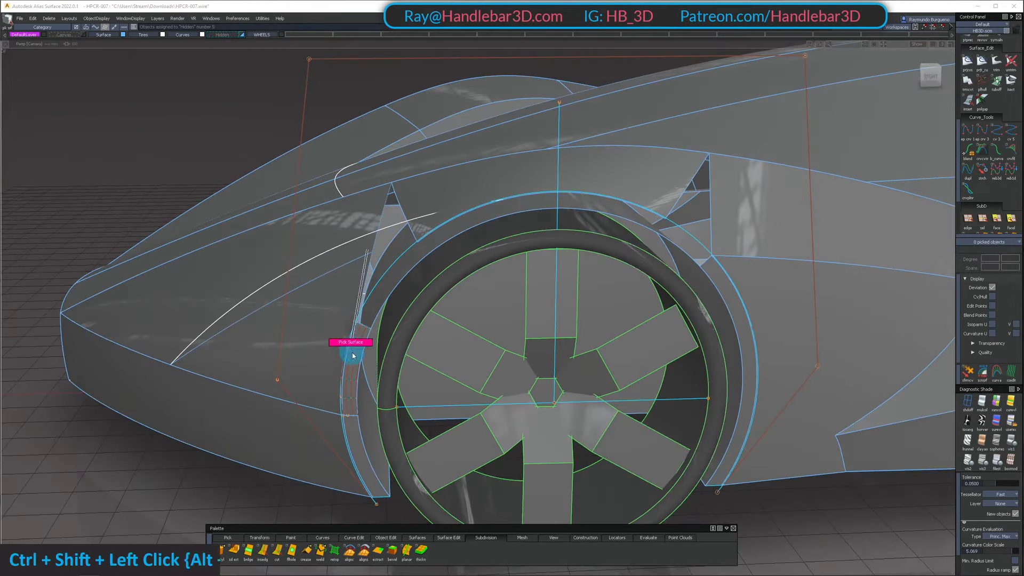
Pick the front lip surfaces and snap the duplicated arch curve's rear end CV to the fender's lower corner behind the wheel
click(352, 420)
alt+shift+drag(539, 409, 537, 393)
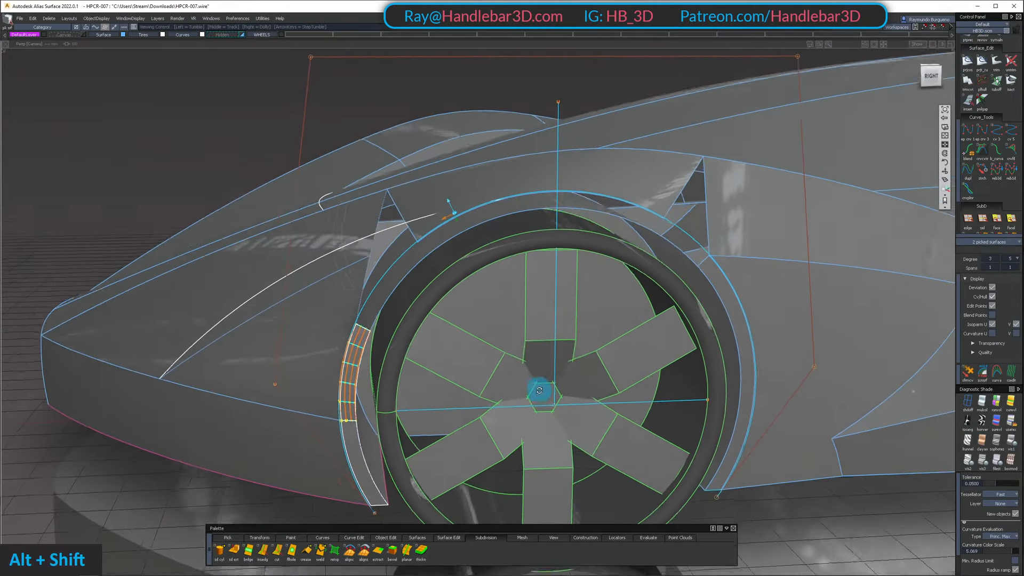
click(930, 77)
alt+shift+middle_drag(830, 344, 786, 216)
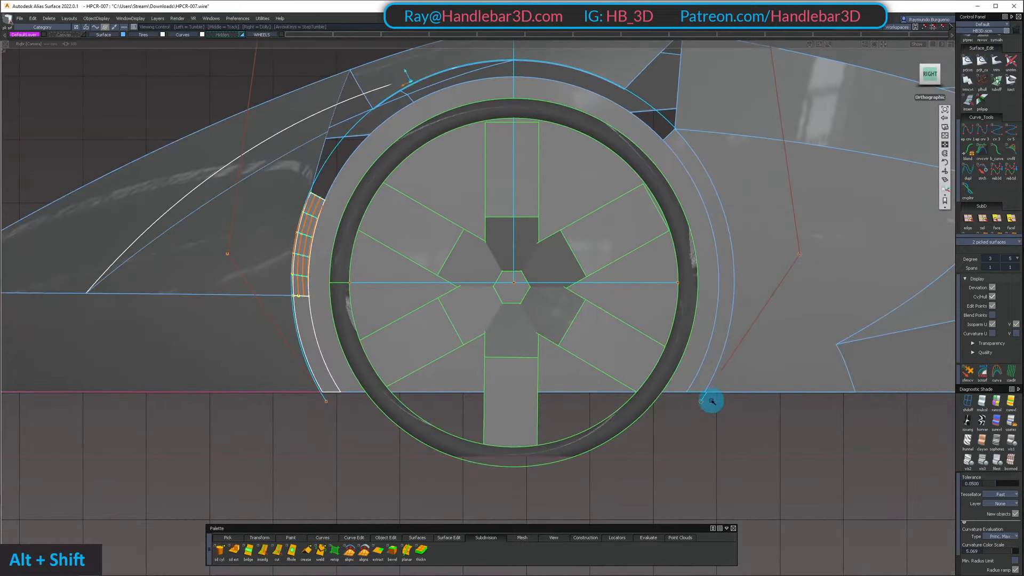
alt+shift+click(714, 353)
alt+shift+right_drag(717, 356, 752, 368)
alt+shift+drag(752, 368, 547, 408)
alt+shift+right_drag(547, 409, 628, 439)
alt+shift+drag(629, 439, 718, 447)
drag(688, 412, 721, 448)
ctrl+alt+click(703, 407)
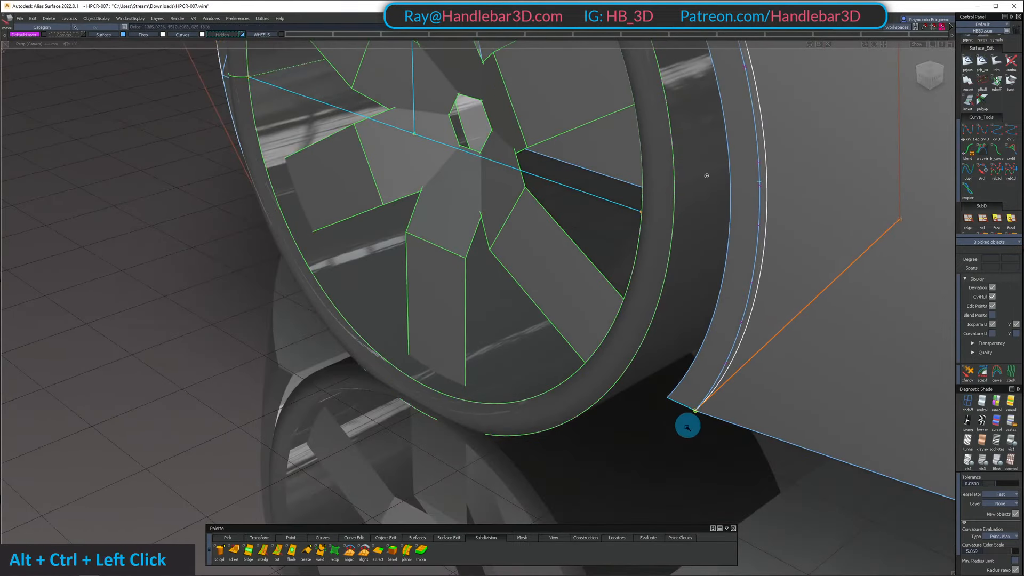
Snap the arch curve's front end CV to the fender's lower corner ahead of the wheel
alt+shift+right_drag(686, 423, 667, 441)
alt+shift+drag(668, 441, 244, 386)
ctrl+shift+click(244, 386)
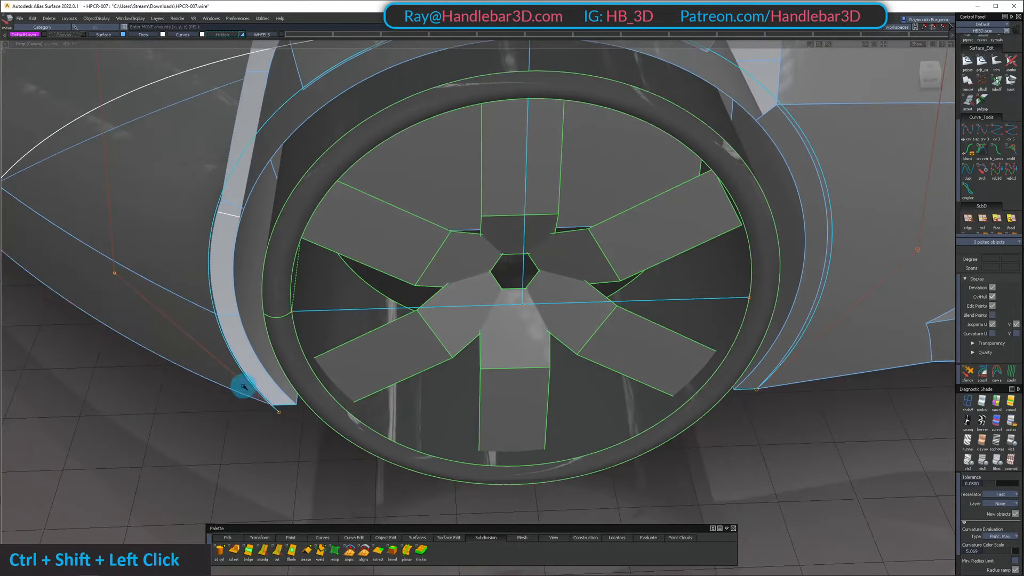
drag(308, 430, 309, 430)
alt+shift+drag(297, 449, 247, 423)
ctrl+shift+middle_drag(267, 415, 283, 358)
ctrl+alt+click(281, 356)
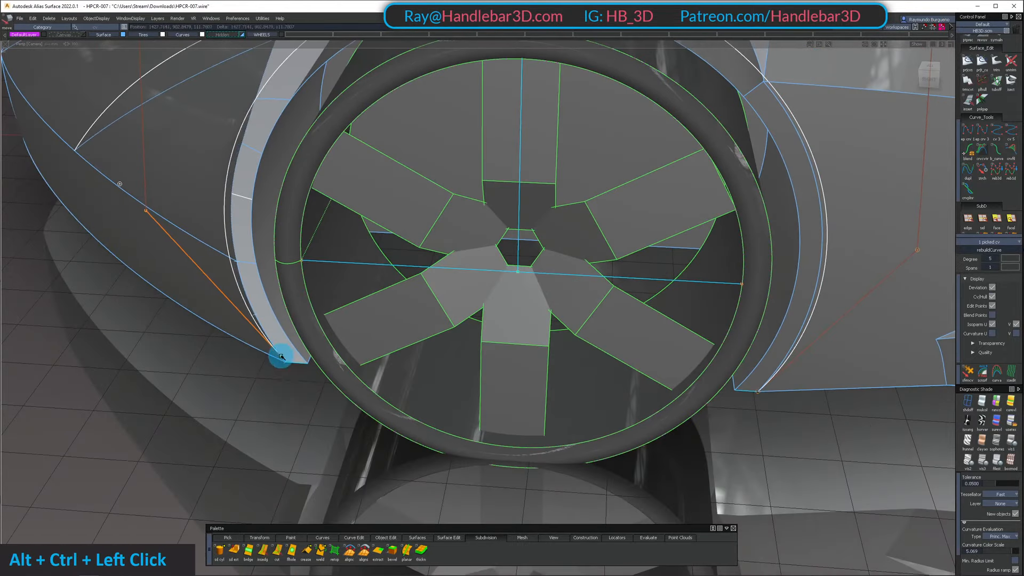
Shift the arch curve's rear and front side CVs horizontally in the right view to adjust the curve around the wheel
alt+shift+right_drag(297, 391, 265, 315)
alt+shift+drag(265, 315, 345, 235)
click(928, 75)
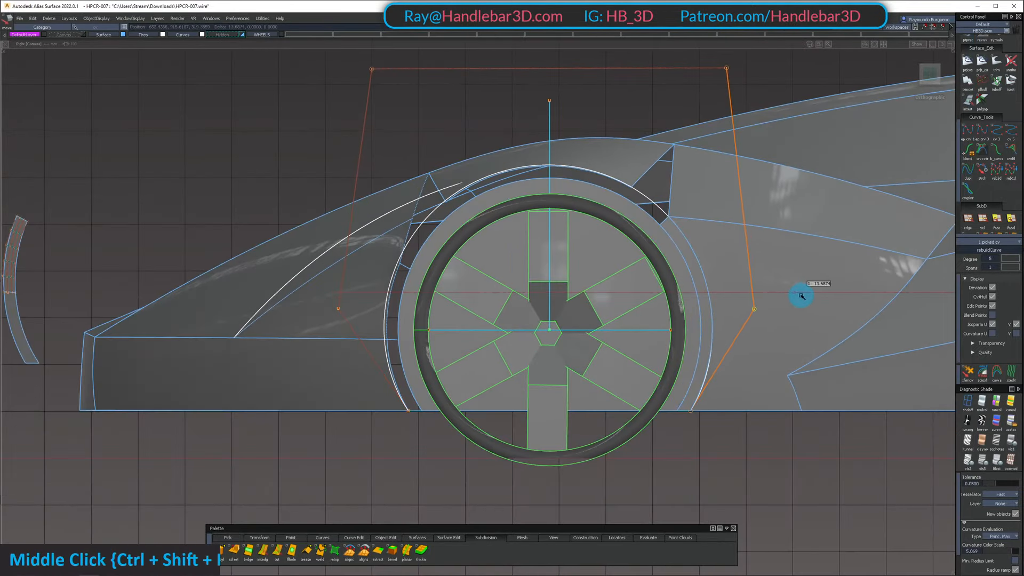
shift+drag(303, 303, 363, 327)
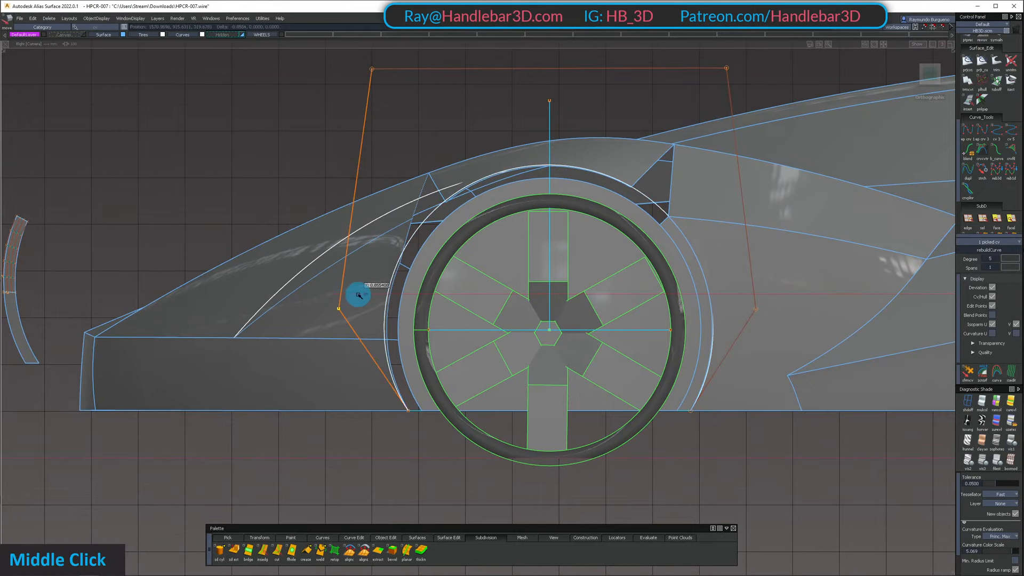
alt+shift+middle_drag(363, 296, 365, 331)
ctrl+shift+drag(371, 309, 365, 203)
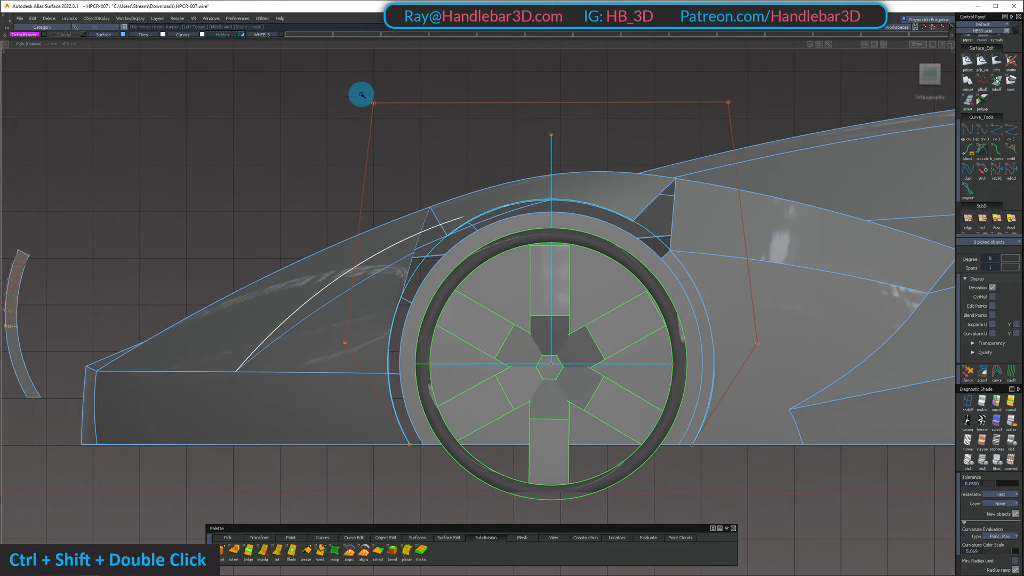
Move the arch lip's rear lower surface to the Hidden layer
shift+drag(362, 95, 789, 130)
right_drag(789, 130, 773, 98)
alt+shift+drag(773, 98, 568, 109)
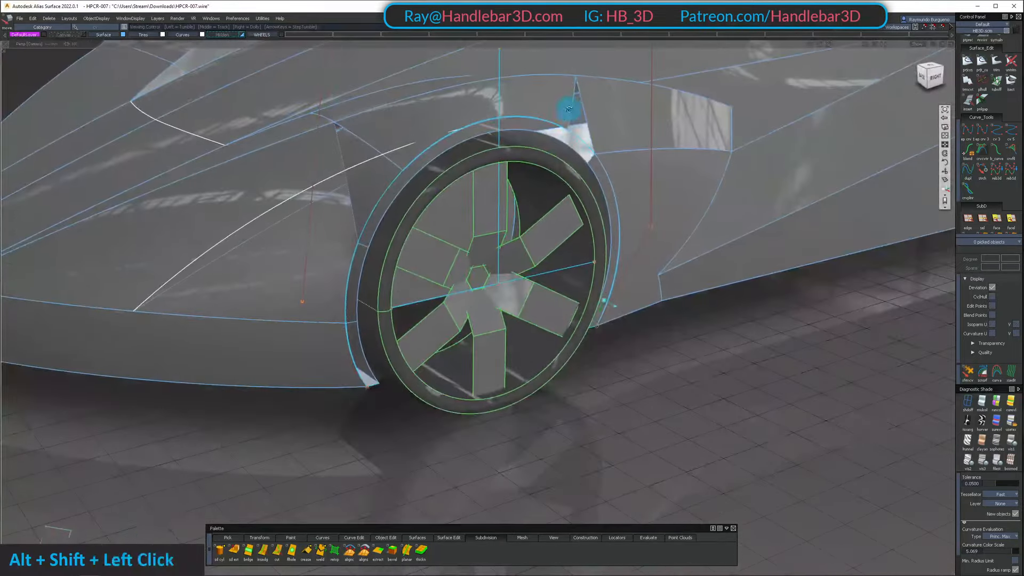
alt+shift+right_drag(568, 122, 589, 155)
alt+shift+right_drag(610, 191, 549, 187)
alt+shift+drag(550, 187, 560, 176)
alt+shift+right_drag(560, 171, 595, 174)
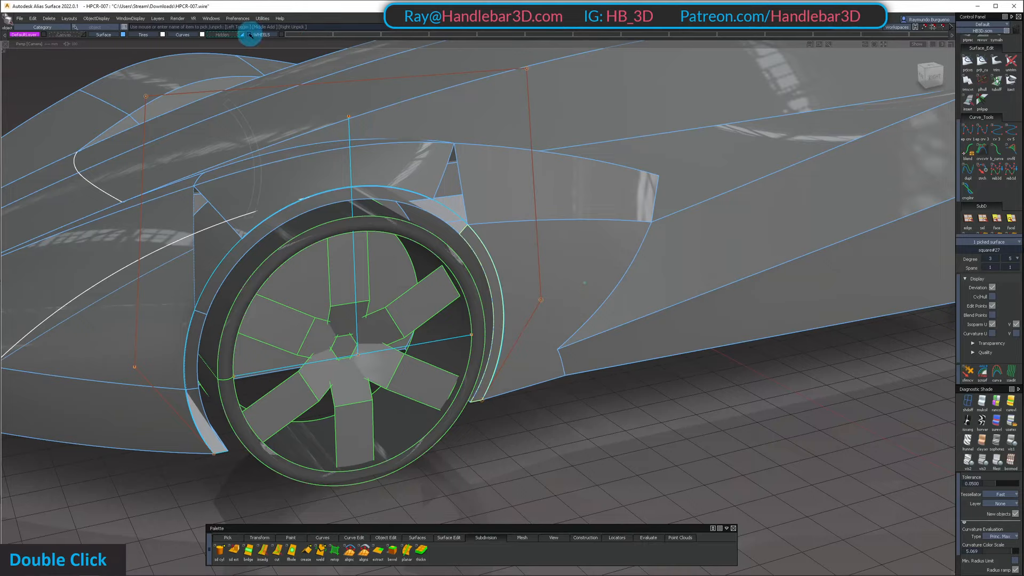
click(236, 40)
Examine the arch curve and its CVs against the fender's front and rear arch edges in perspective
alt+shift+drag(336, 135, 418, 230)
alt+shift+middle_drag(419, 231, 336, 246)
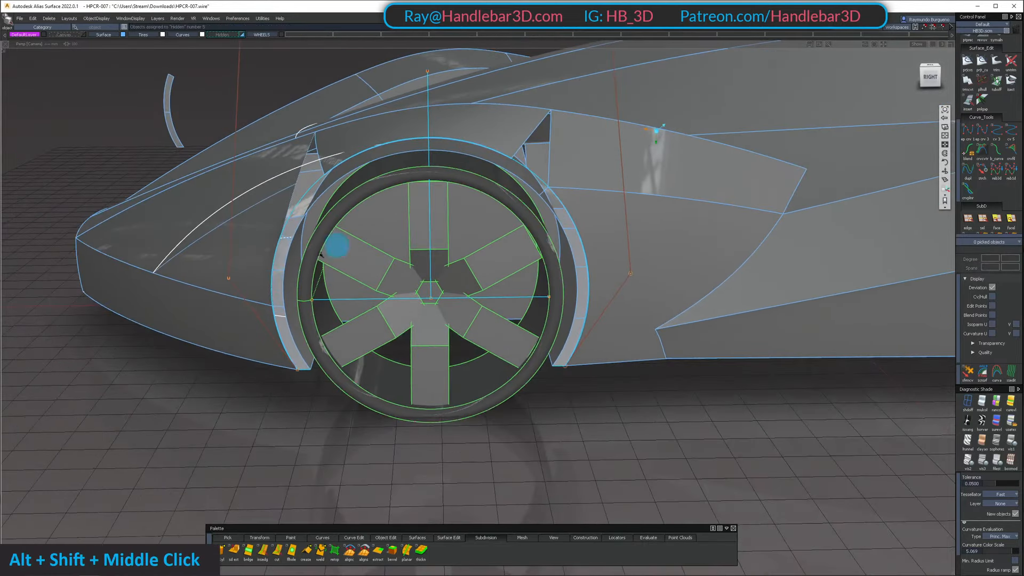
alt+shift+drag(279, 264, 252, 202)
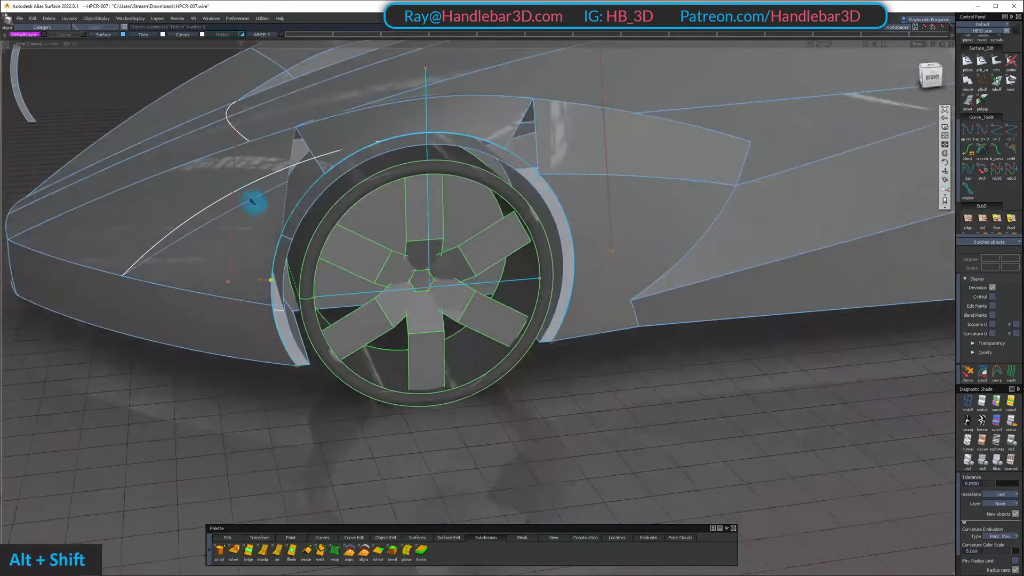
alt+shift+drag(315, 209, 224, 160)
drag(195, 91, 890, 528)
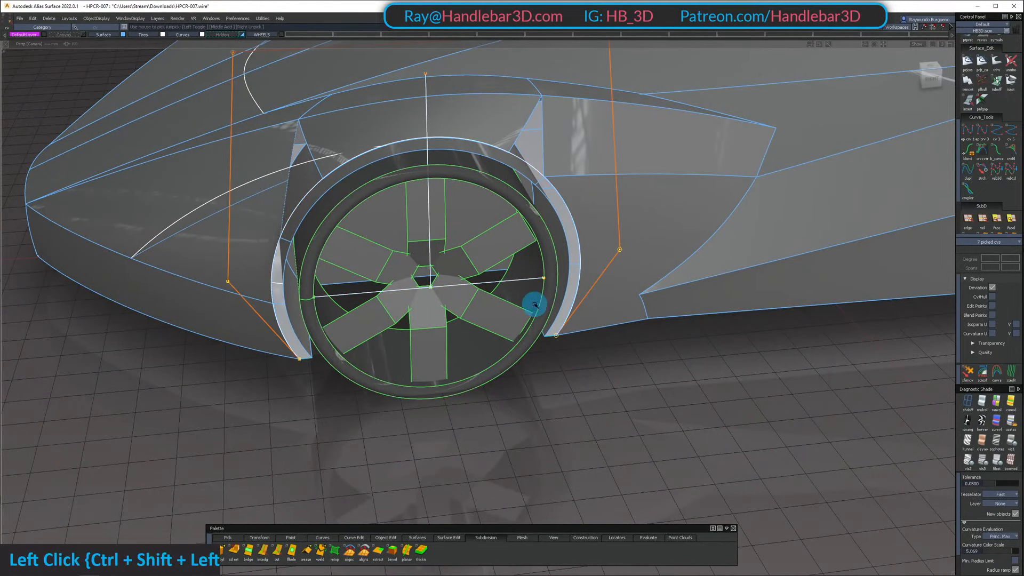
alt+shift+right_drag(552, 184, 566, 176)
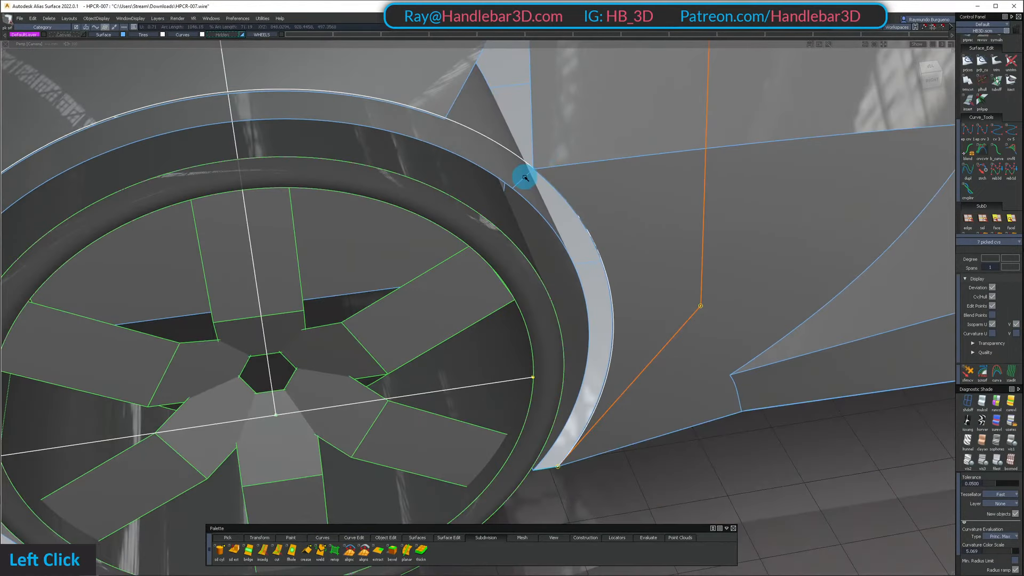
ctrl+shift+click(570, 166)
alt+shift+right_drag(570, 166, 606, 199)
alt+shift+drag(606, 199, 567, 323)
ctrl+shift+drag(546, 171, 524, 183)
alt+shift+right_drag(523, 183, 513, 156)
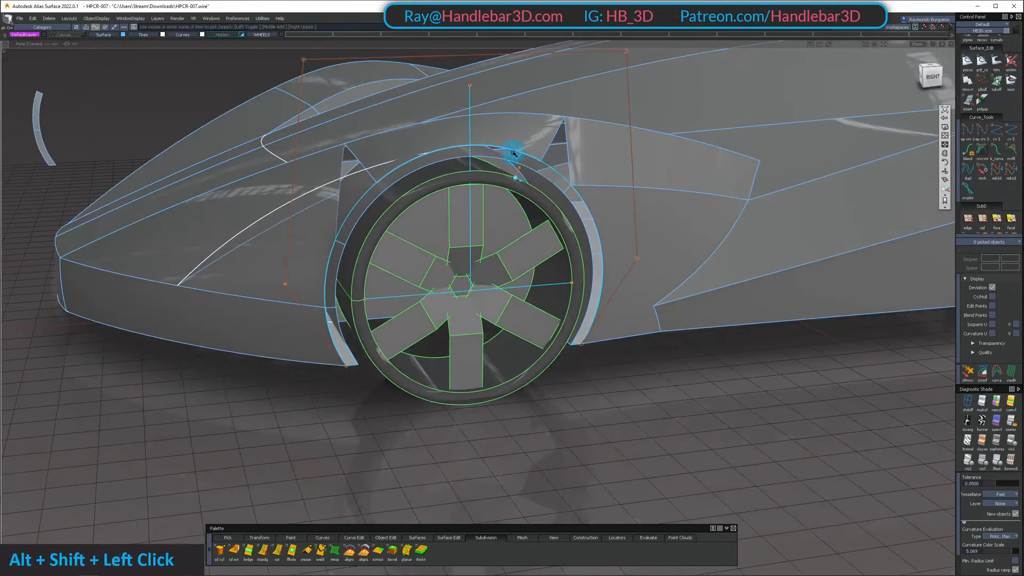
Isolate the arch curve with the inner wheel arch surface and skin a new lip surface between the curve and the arch edge
alt+shift+drag(542, 170, 511, 177)
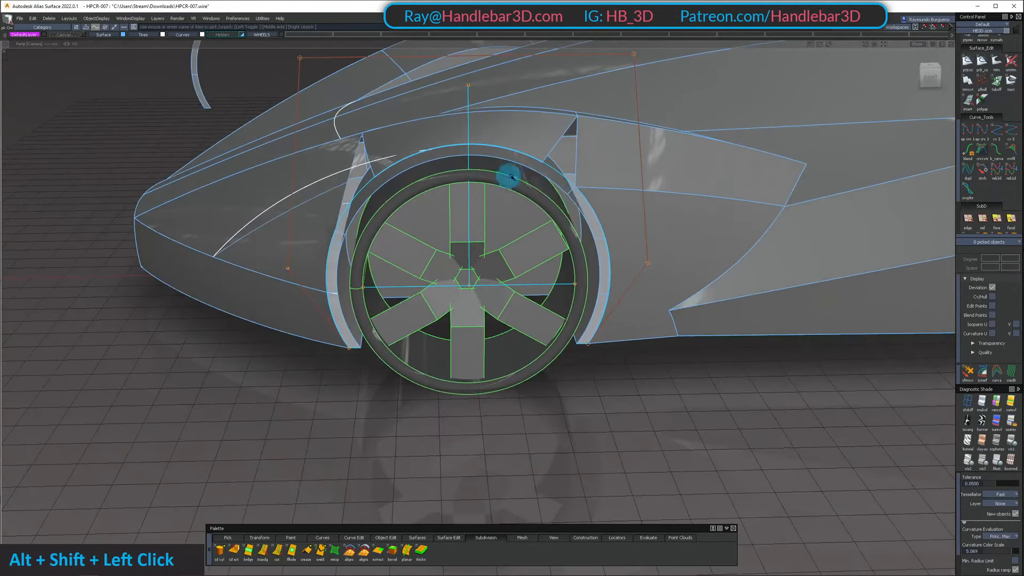
click(565, 183)
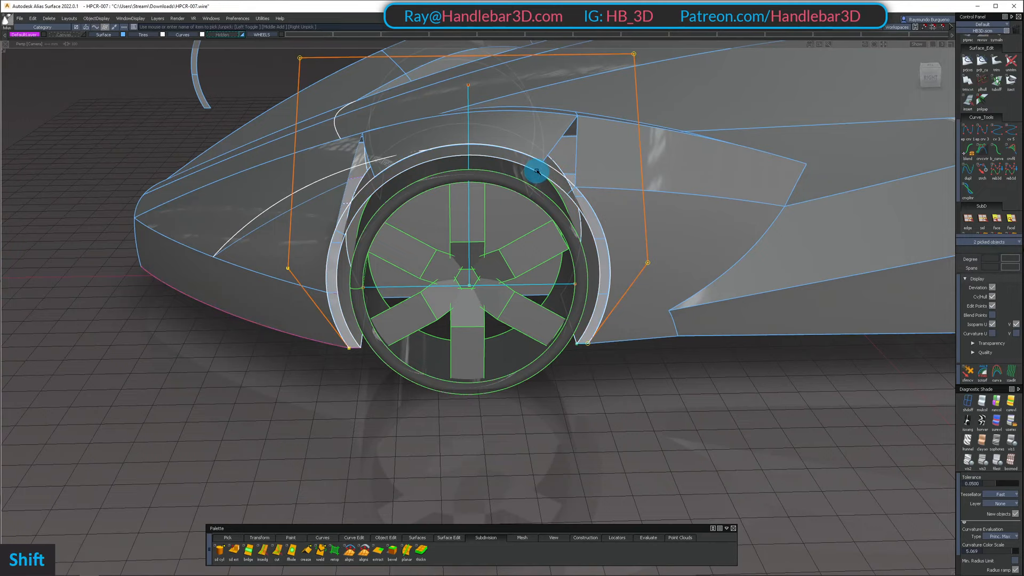
alt+shift+drag(536, 172, 557, 184)
ctrl+shift+drag(544, 174, 516, 167)
click(502, 160)
alt+shift+drag(506, 213, 516, 270)
ctrl+shift+drag(540, 198, 537, 224)
right_click(538, 240)
key(m)
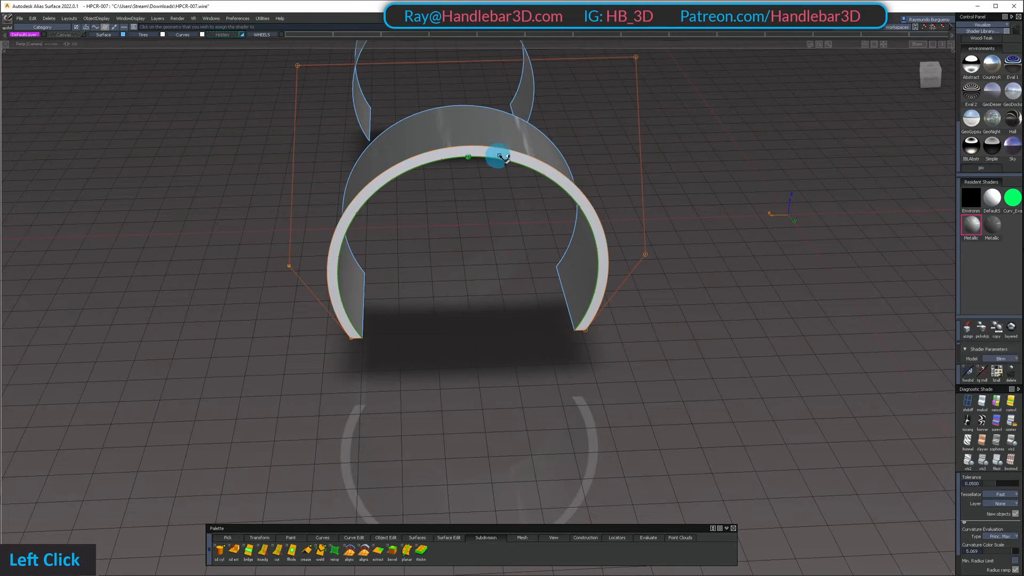
Assign the Metallic shader to the new lip surface and reselect it in the skin tool
click(502, 157)
mouse_move(480, 153)
alt+shift+mouse_down()
mouse_move(633, 80)
mouse_move(817, 117)
mouse_move(659, 130)
mouse_move(568, 168)
alt+shift+mouse_up()
ctrl+shift+middle_drag(560, 171, 458, 173)
click(469, 160)
alt+shift+drag(483, 161, 544, 174)
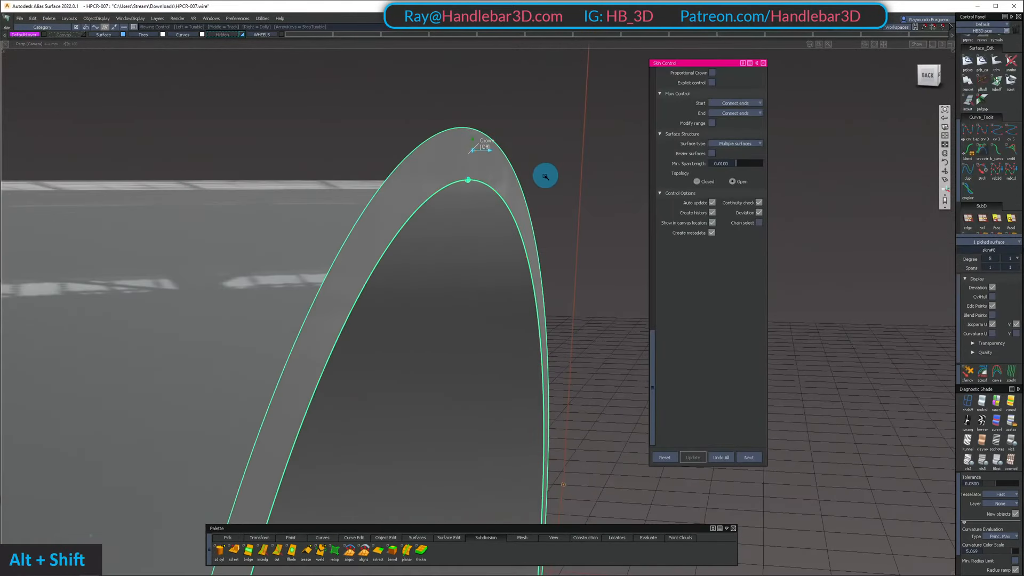
Turn on Proportional Crown for the lip skin and display its CVs and hulls to check the curvature direction
click(487, 148)
mouse_move(547, 137)
alt+shift+mouse_down()
mouse_move(629, 130)
mouse_move(536, 128)
alt+shift+mouse_up()
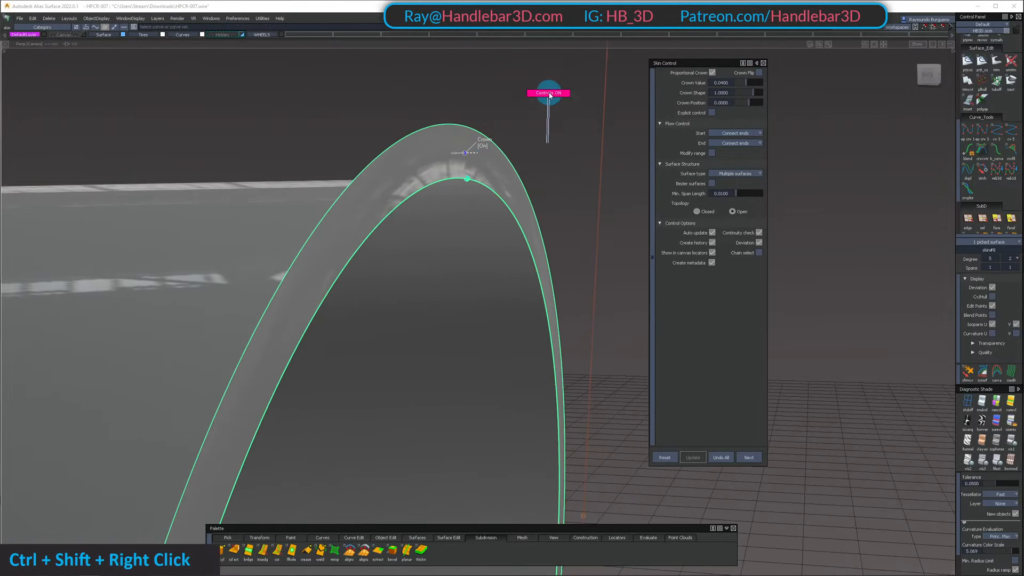
ctrl+shift+right_drag(550, 95, 549, 96)
alt+shift+drag(550, 96, 521, 130)
alt+shift+right_drag(521, 130, 503, 181)
alt+shift+middle_drag(503, 181, 513, 240)
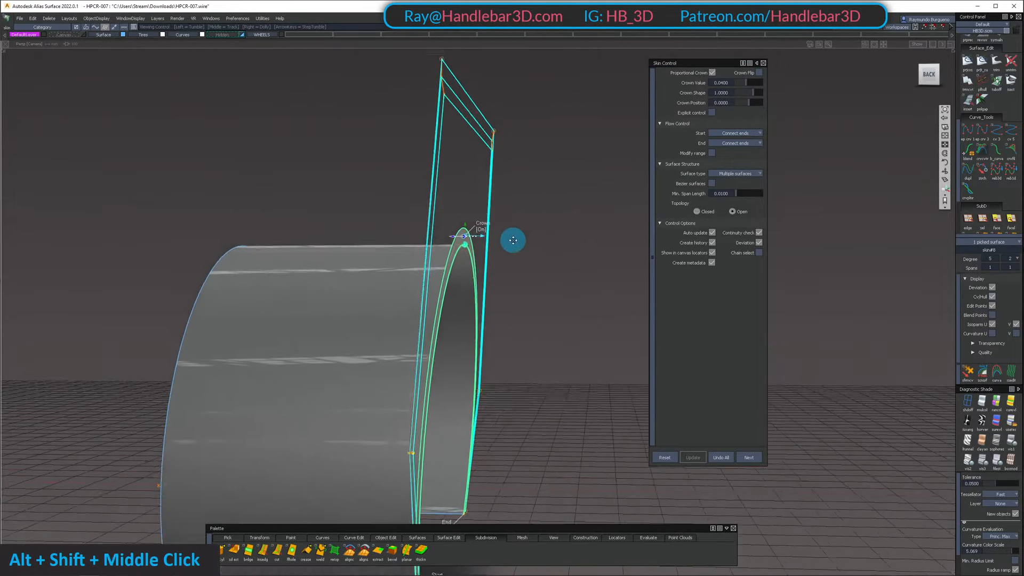
alt+shift+right_drag(513, 240, 530, 242)
alt+shift+middle_drag(530, 242, 526, 354)
alt+shift+drag(526, 354, 478, 399)
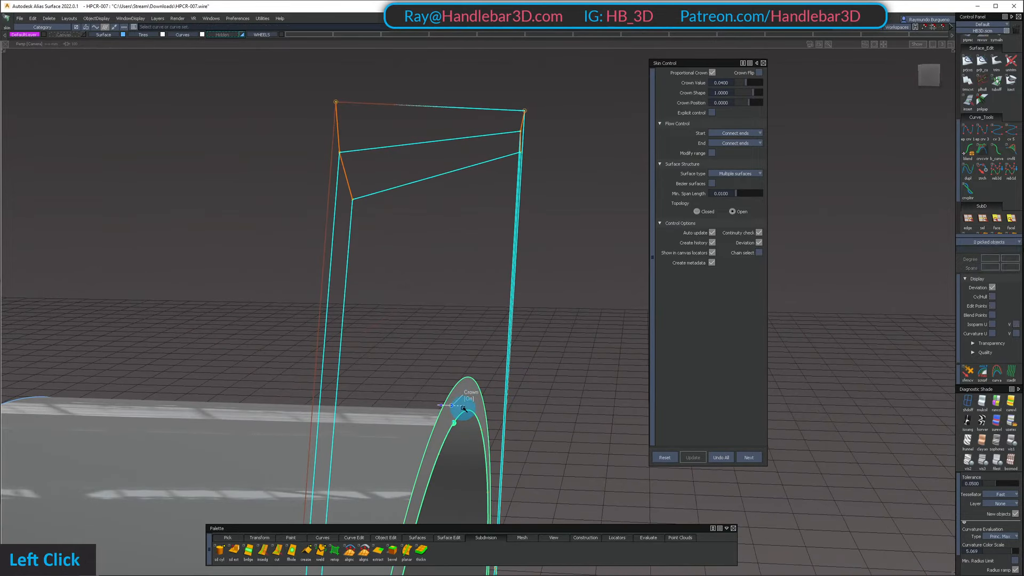
Flip the lip skin's crown direction and set the Crown Value to 0.01
click(462, 407)
alt+shift+drag(457, 411, 545, 286)
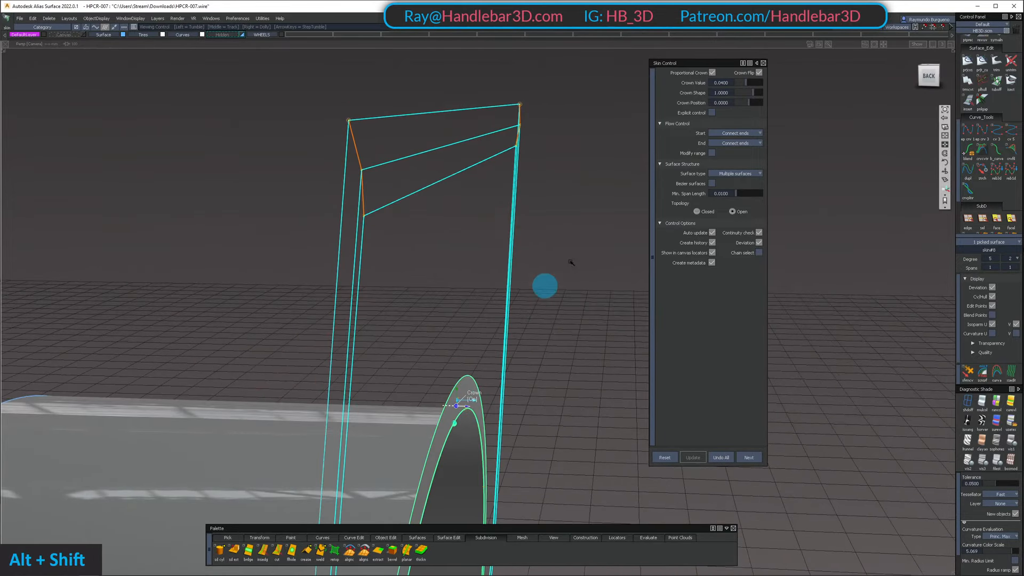
click(734, 83)
text(0.)
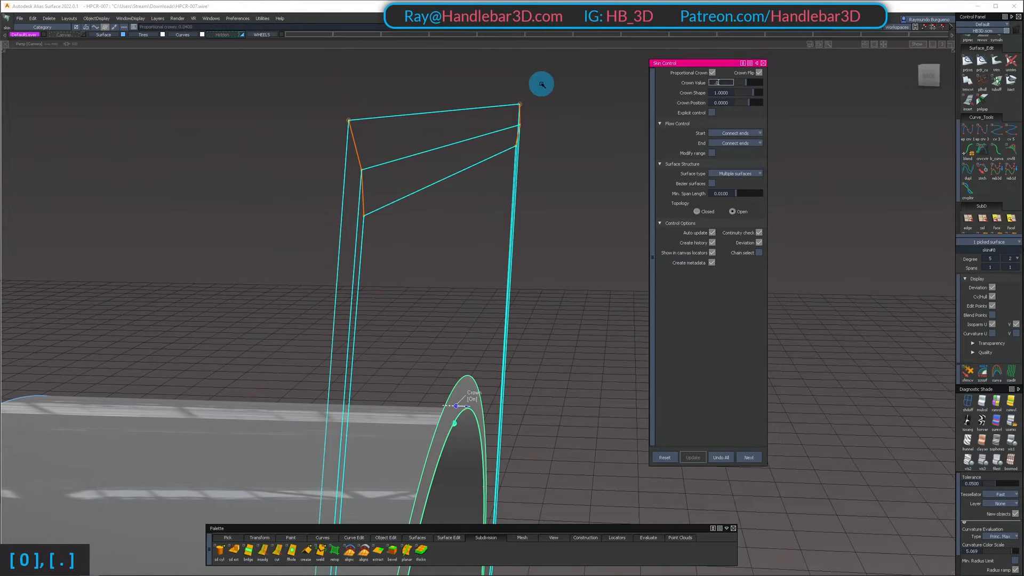
text(01)
key(Return)
Examine the crowned lip surface and its hulls from the outer side of the wheel arch
alt+shift+right_drag(496, 224, 425, 251)
alt+shift+drag(425, 251, 305, 295)
ctrl+shift+drag(305, 295, 320, 249)
alt+shift+drag(416, 197, 360, 131)
key(space)
alt+shift+drag(528, 235, 483, 192)
ctrl+shift+middle_drag(482, 192, 487, 197)
alt+shift+drag(487, 196, 537, 255)
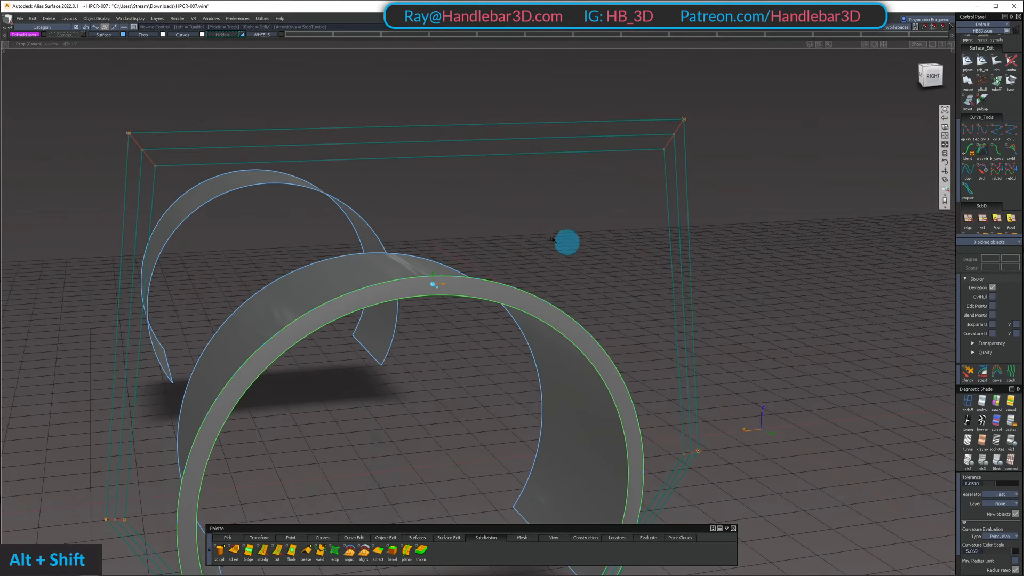
Create a new layer and assign the new lip surface and the inner wheel arch surface to it
click(157, 19)
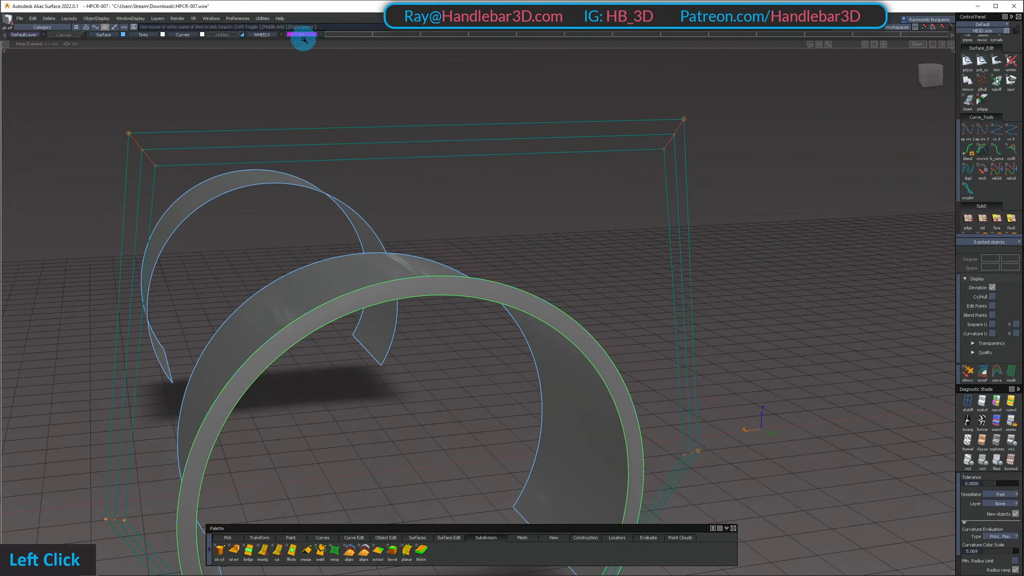
ctrl+shift+click(425, 221)
double_click(415, 263)
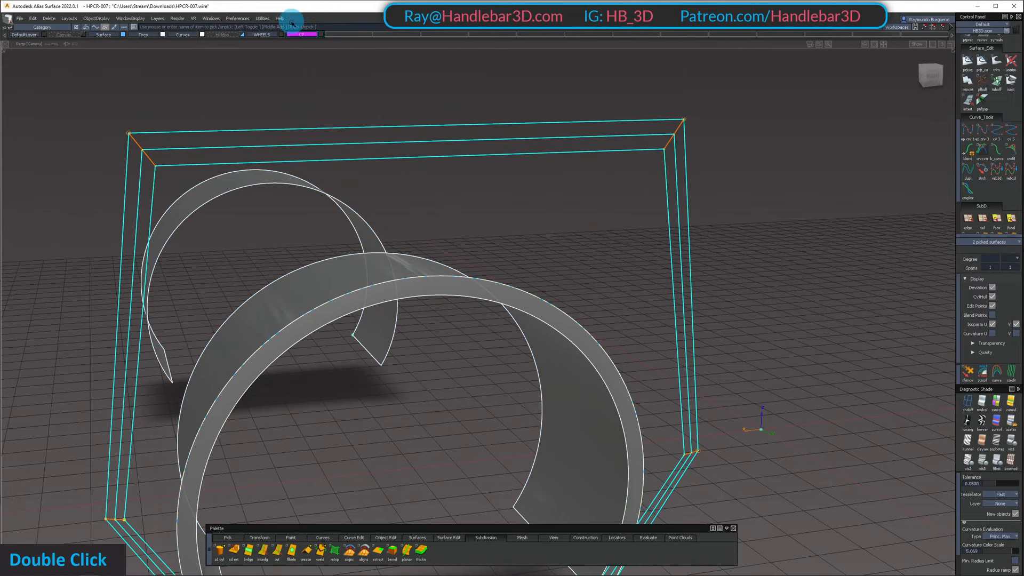
right_drag(300, 34, 305, 41)
ctrl+shift+drag(362, 113, 360, 90)
Unhide the rest of the car and hide the new wheel arch layer
key(shift+u)
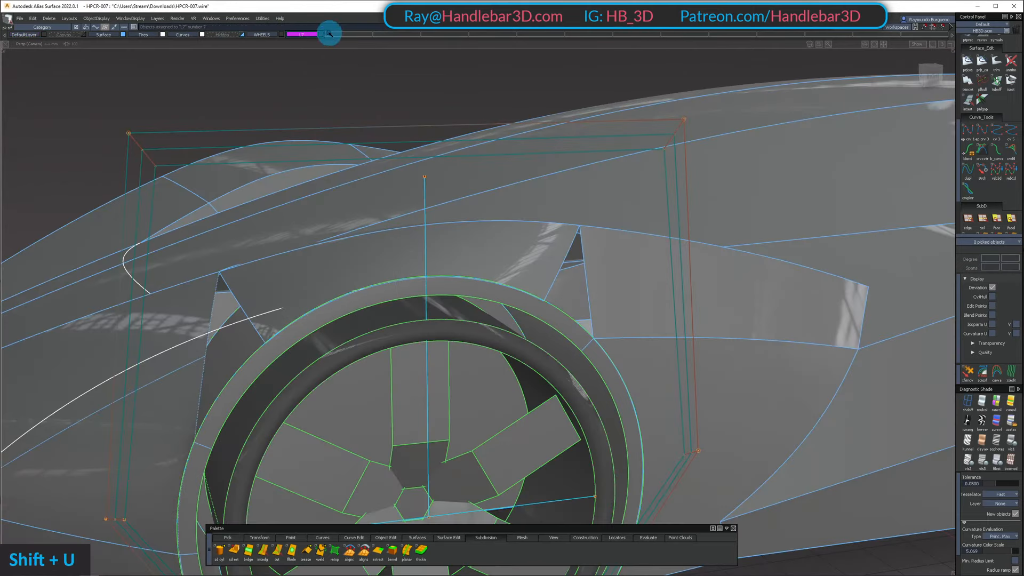
click(323, 34)
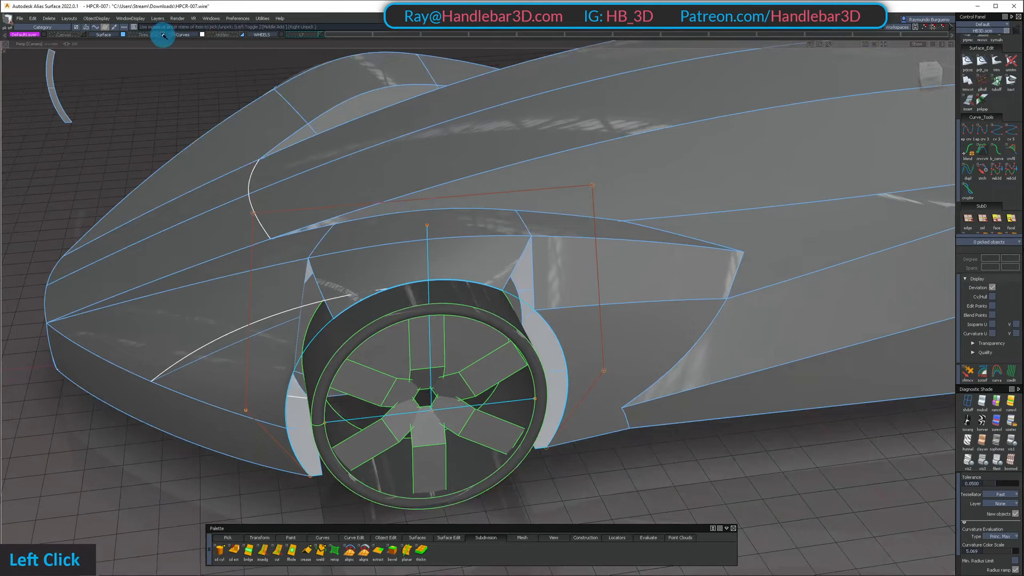
alt+shift+drag(383, 189, 316, 67)
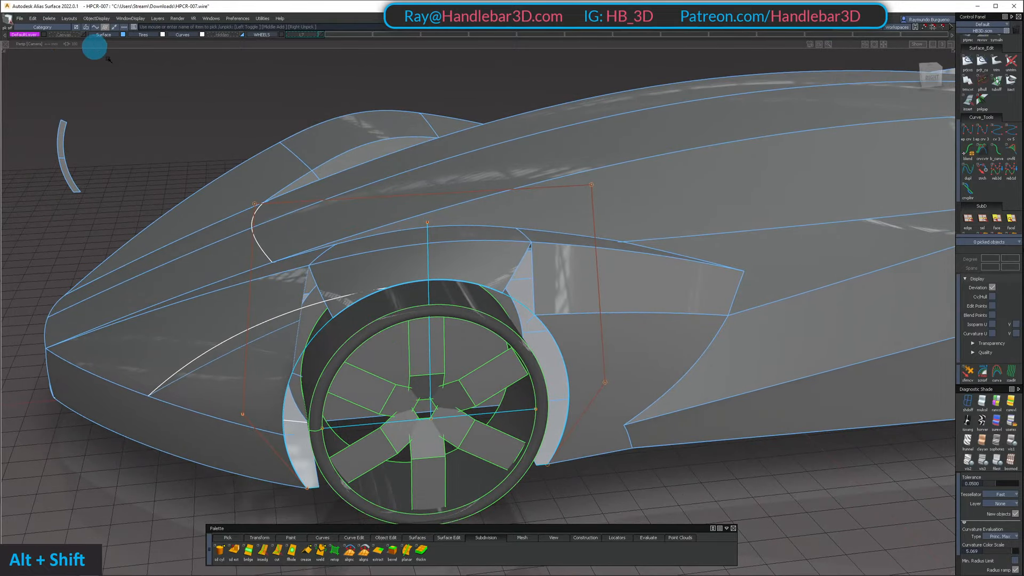
With the Surface layer hidden, assign the remaining loose curves and the wheel arch curve to the Curves layer and hide that layer
alt+shift+right_drag(94, 47, 491, 186)
alt+shift+middle_drag(491, 186, 176, 120)
click(124, 36)
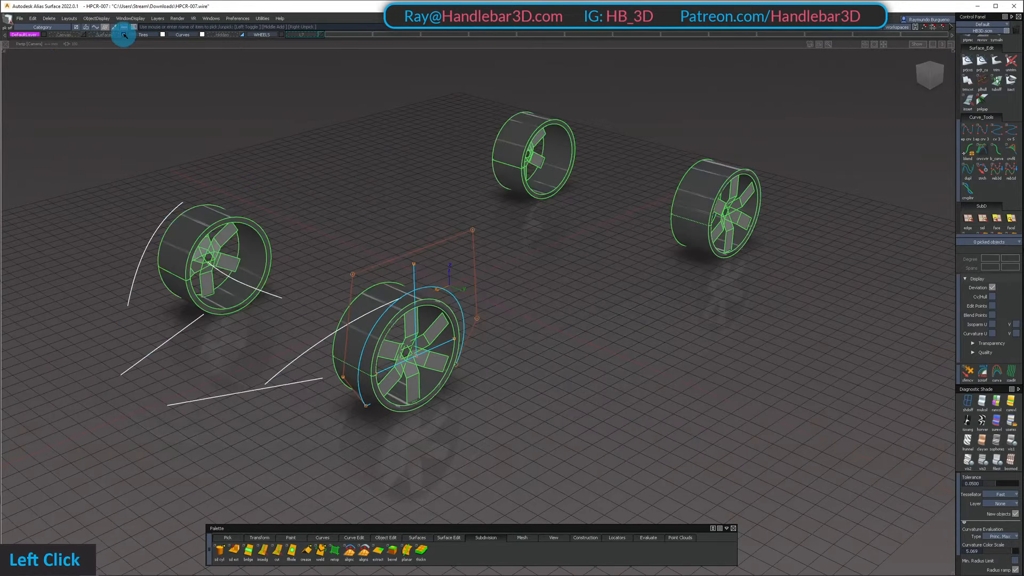
alt+shift+drag(368, 157, 400, 139)
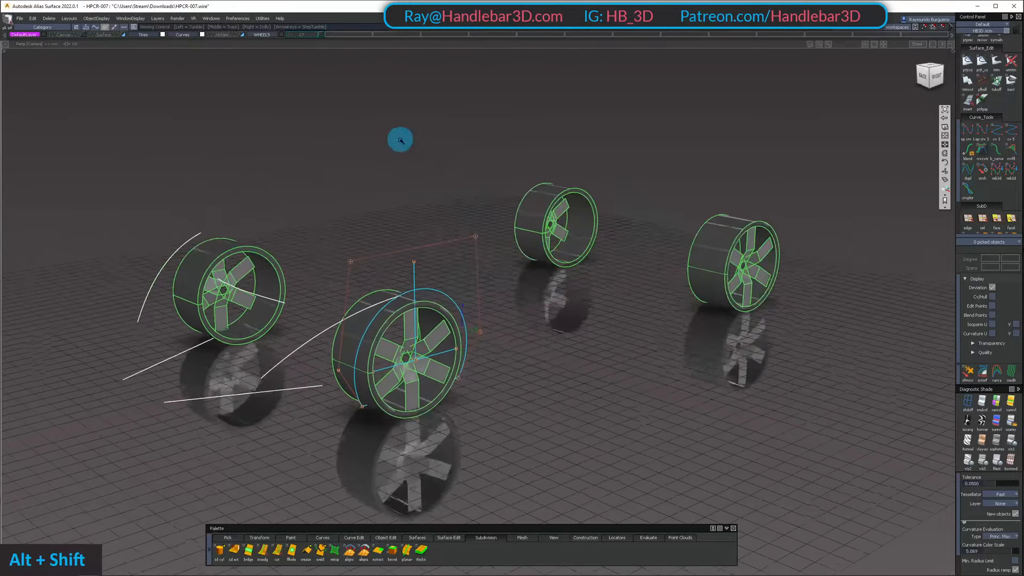
ctrl+shift+drag(426, 229, 203, 215)
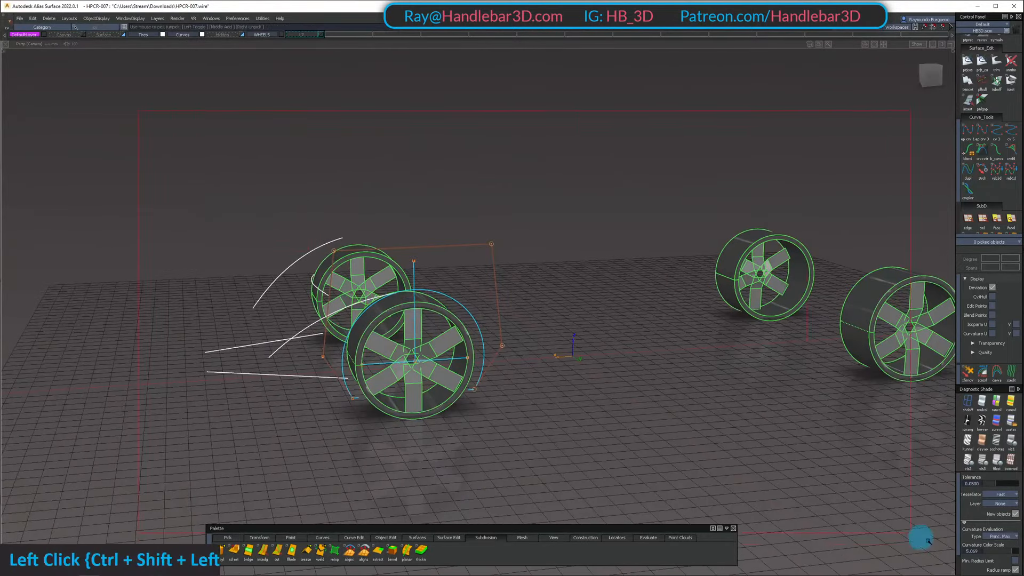
alt+shift+drag(823, 459, 320, 162)
right_click(184, 35)
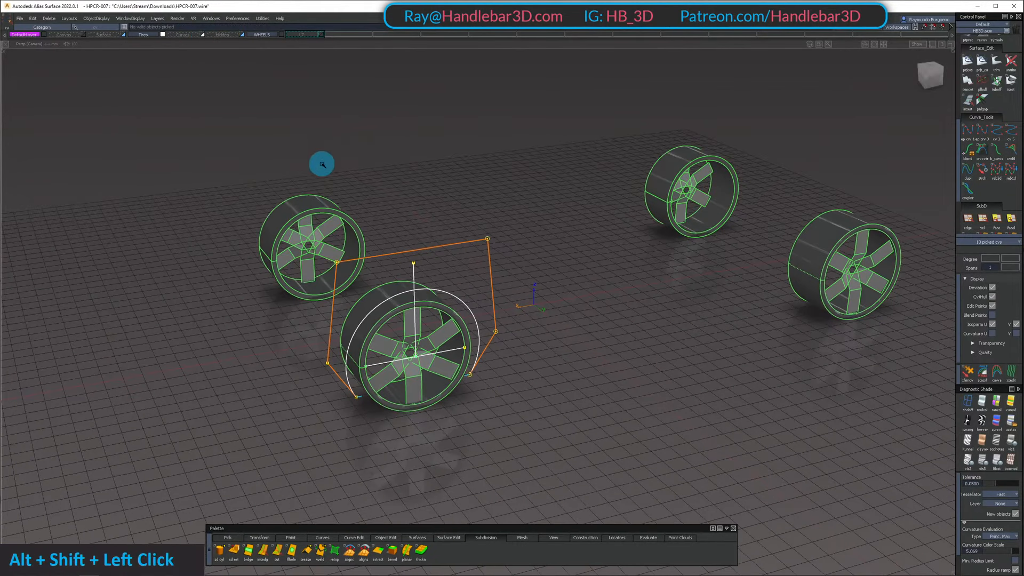
ctrl+shift+double_click(340, 134)
right_click(179, 35)
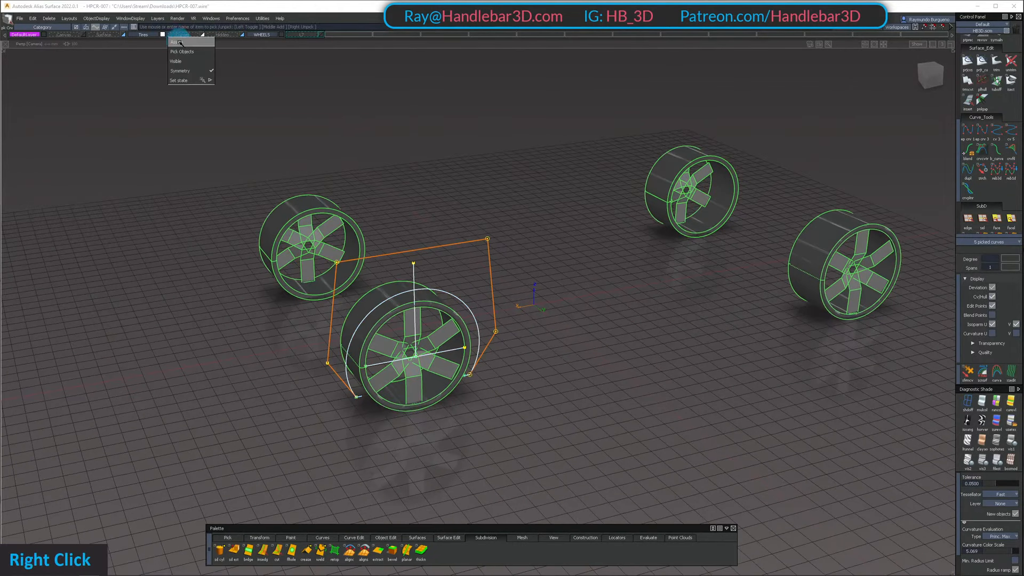
alt+shift+drag(397, 267, 238, 35)
alt+shift+drag(296, 90, 170, 66)
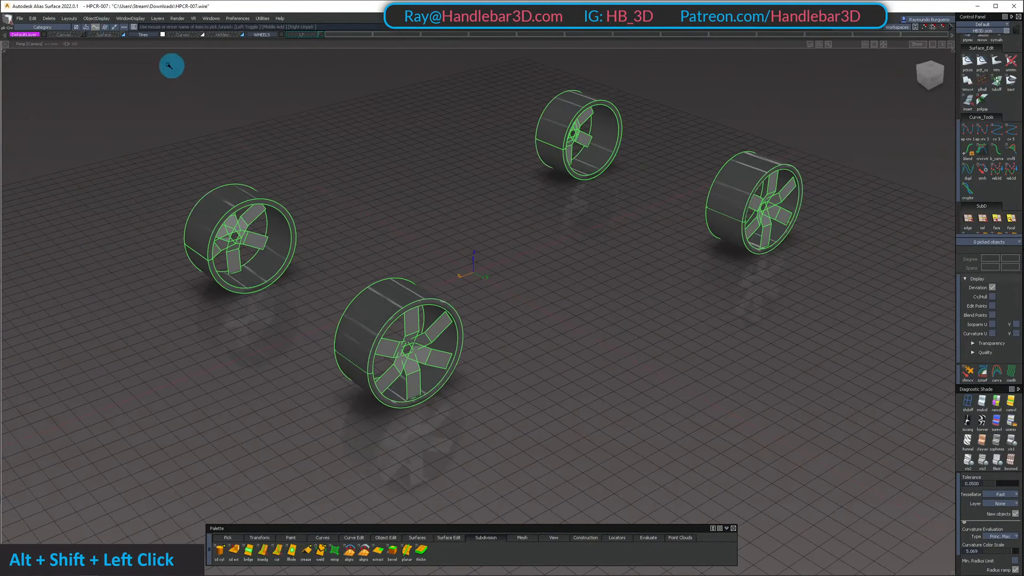
Change the state of the WHEELS layer so the wheels are shaded without their wireframe outlines
click(278, 35)
right_click(280, 34)
click(317, 24)
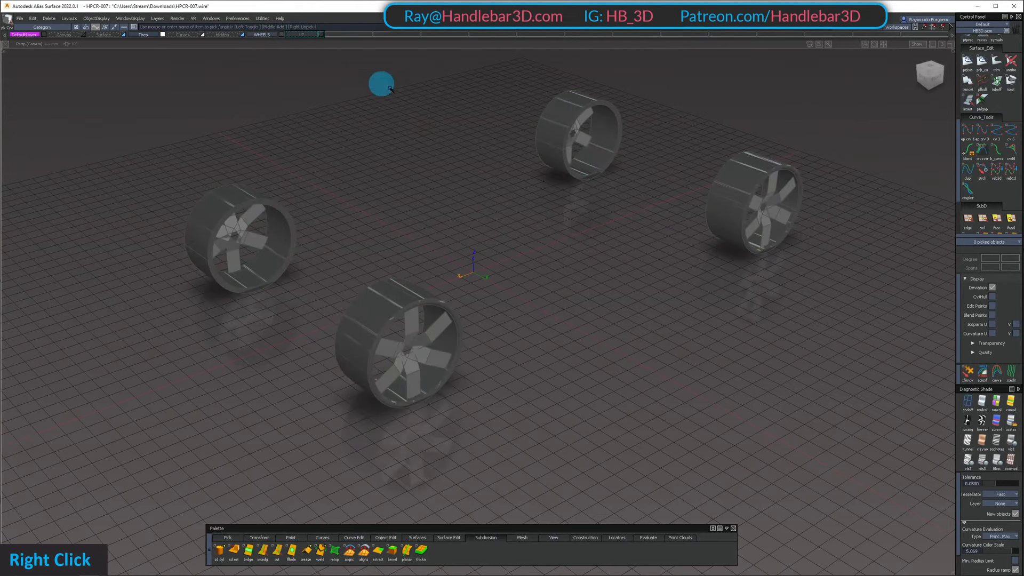
Unhide the Surface layer and the wheel arch layer, and set the wheel arch layer's color to magenta
click(122, 35)
alt+shift+drag(155, 62, 343, 229)
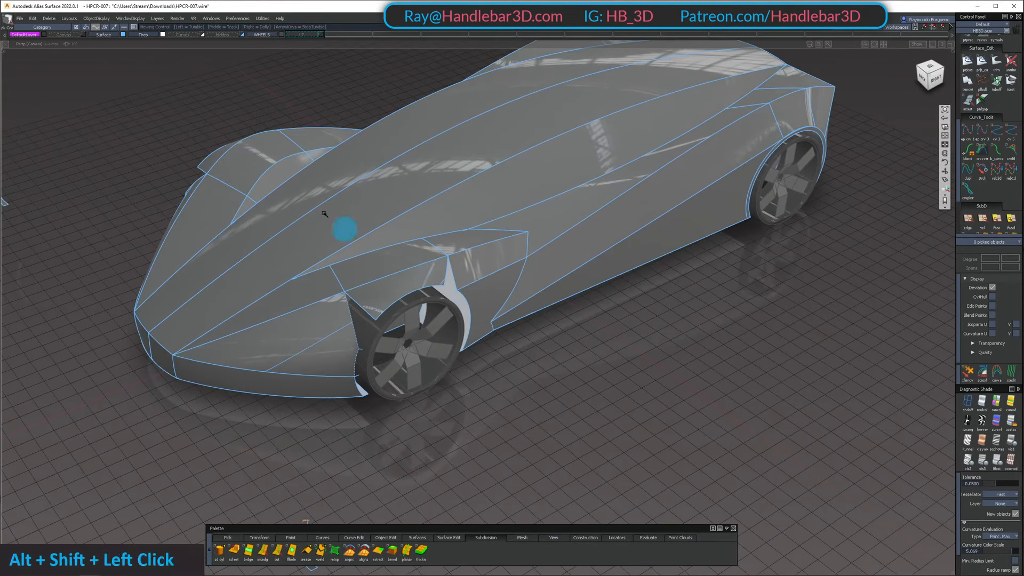
alt+shift+right_drag(418, 201, 327, 61)
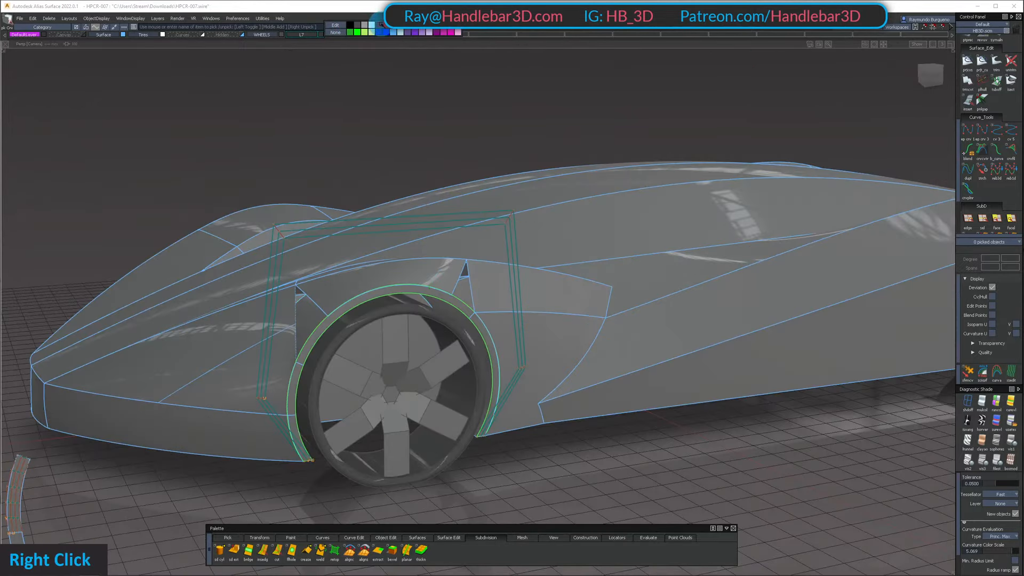
alt+shift+drag(426, 80, 332, 231)
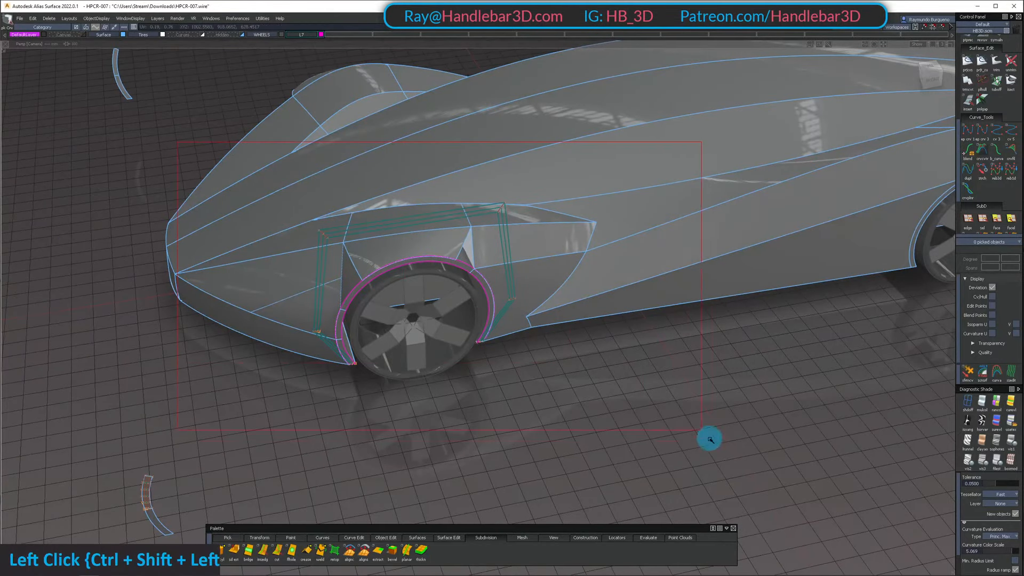
Hide all surfaces, delete the short leftover line curves together with their construction history, and unhide the surfaces
ctrl+shift+drag(666, 465, 667, 465)
key(shift+h)
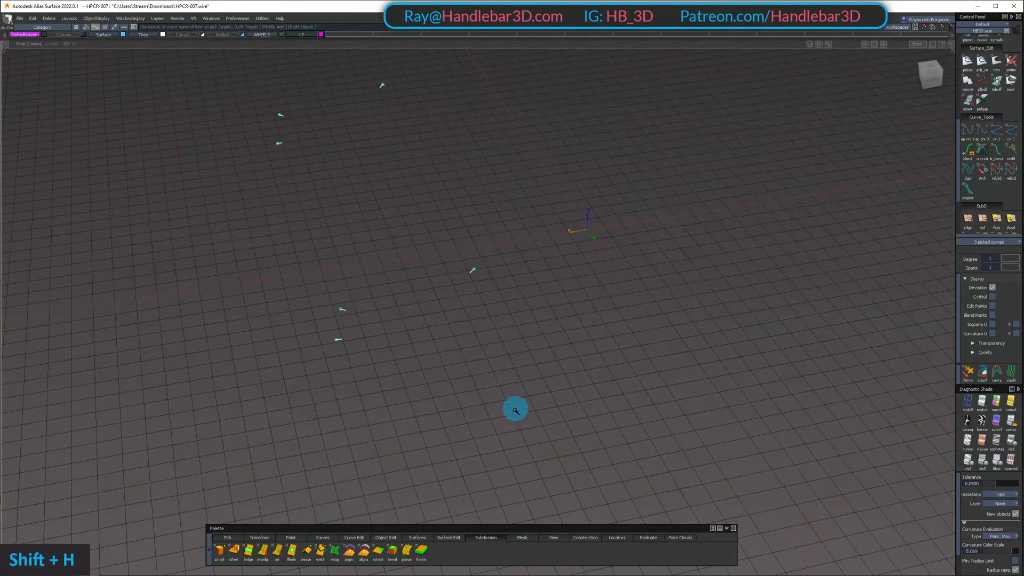
ctrl+shift+drag(413, 201, 567, 260)
key(Delete)
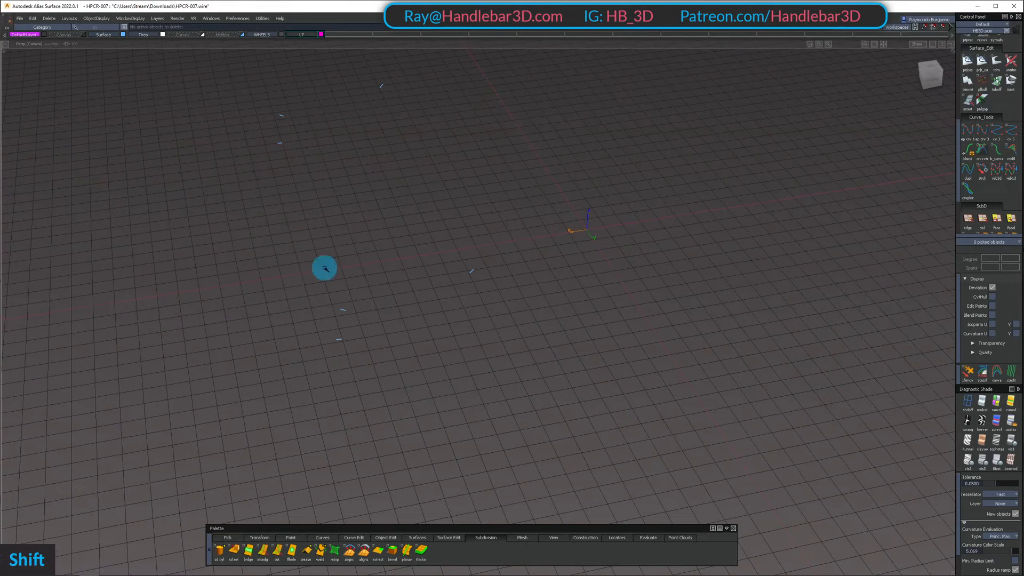
ctrl+shift+drag(325, 269, 349, 283)
ctrl+shift+drag(256, 230, 611, 436)
key(Delete)
key(Return)
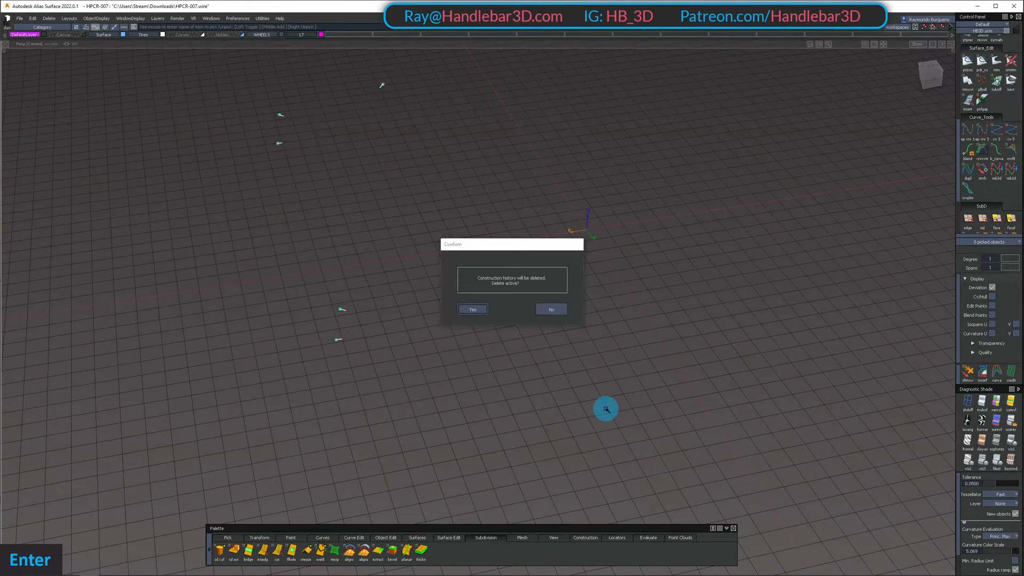
key(shift+u)
Pick the outer wheel arch lip surface and turn on its CV and hull display
alt+shift+right_drag(435, 293, 316, 226)
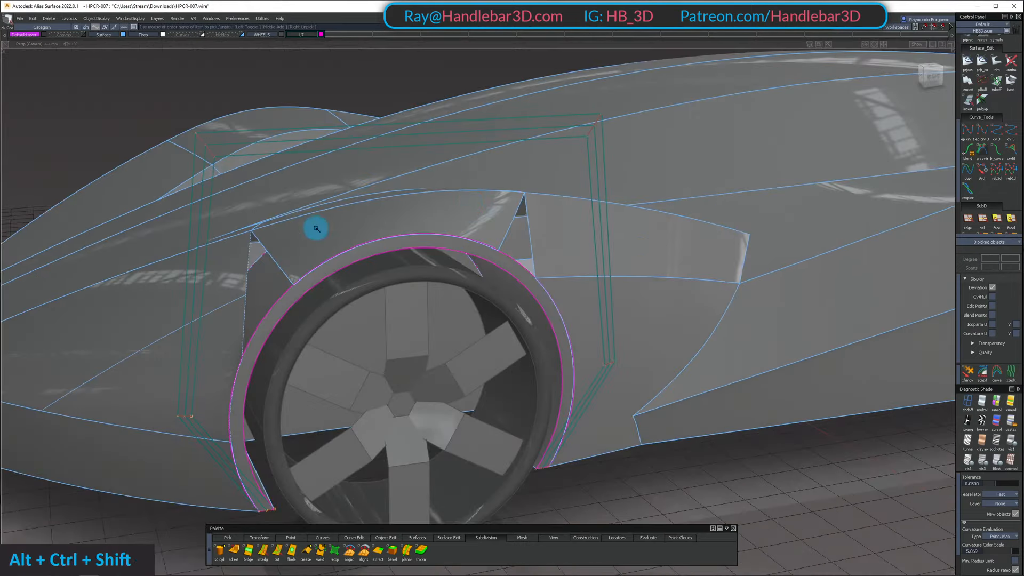
alt+shift+drag(316, 226, 272, 226)
click(484, 231)
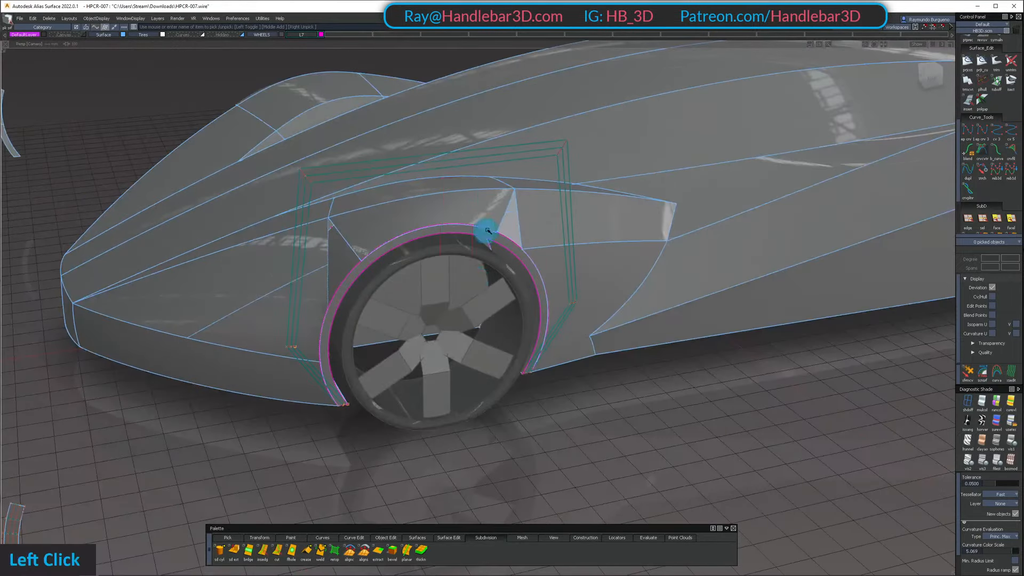
ctrl+shift+drag(496, 167, 498, 297)
alt+shift+right_drag(490, 235, 544, 214)
ctrl+shift+drag(516, 208, 519, 258)
click(519, 257)
ctrl+shift+right_drag(519, 236, 520, 188)
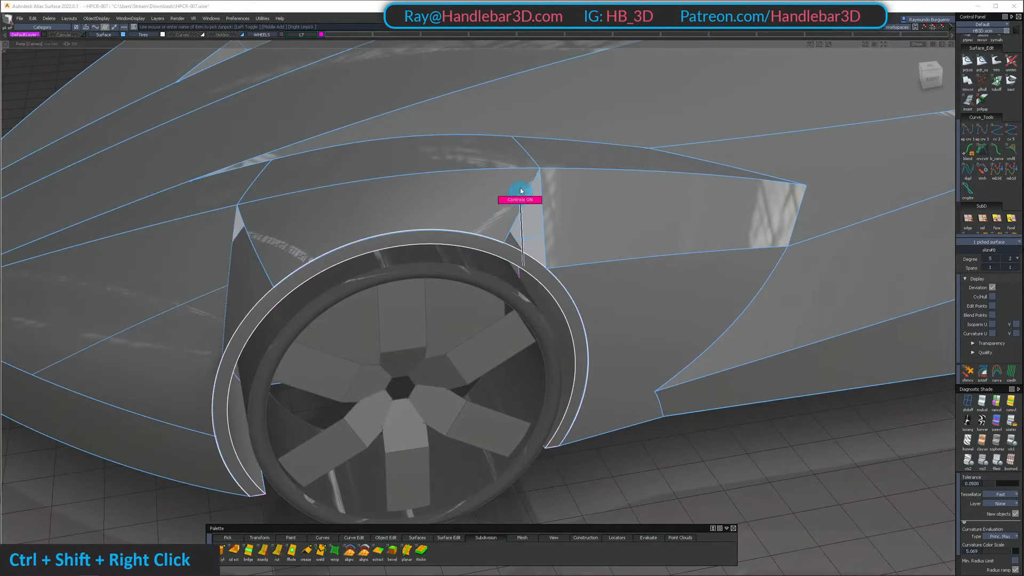
alt+shift+drag(517, 186, 570, 107)
alt+shift+right_drag(570, 108, 592, 161)
alt+shift+drag(592, 161, 501, 195)
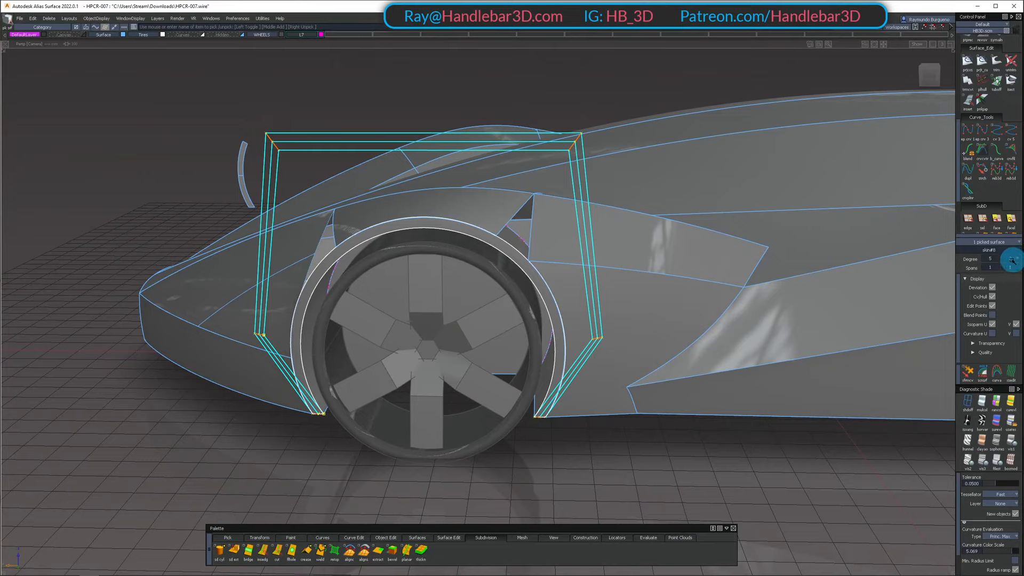
Try 3 spans along the length of the lip surface, and settle on 4 spans
click(1002, 313)
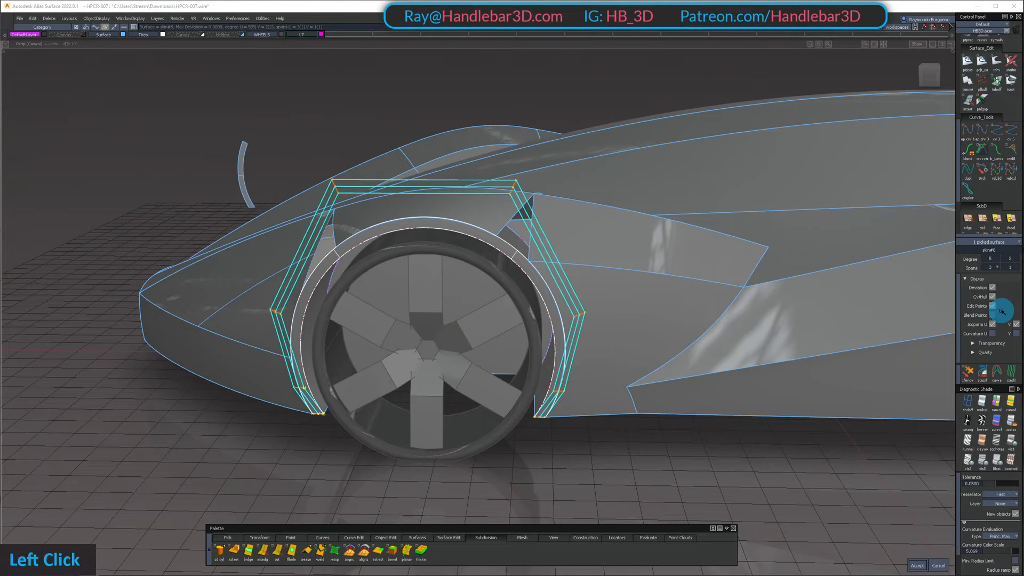
alt+shift+drag(480, 213, 436, 125)
alt+shift+drag(509, 145, 342, 272)
alt+shift+right_drag(342, 273, 571, 245)
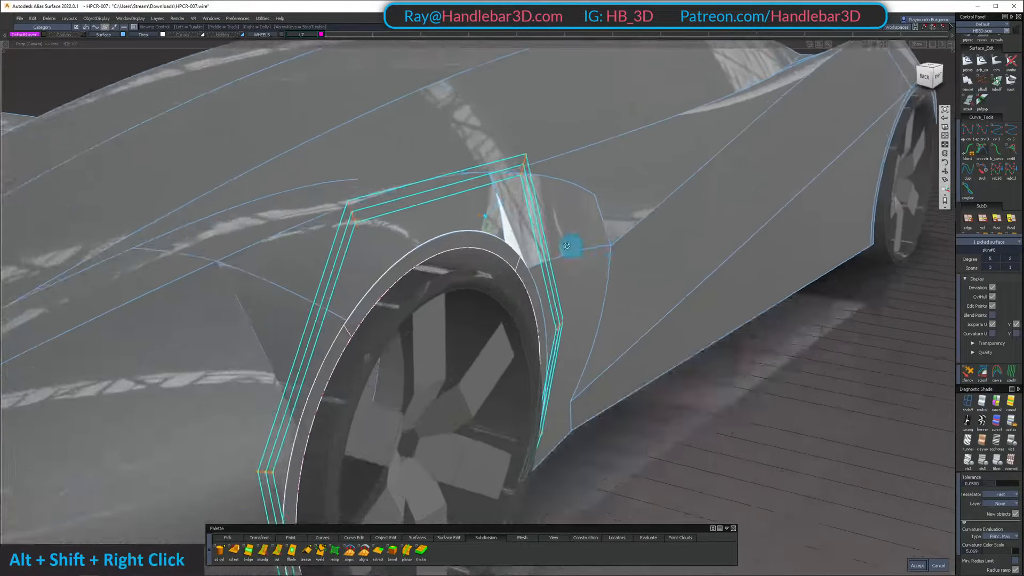
alt+shift+drag(571, 244, 853, 285)
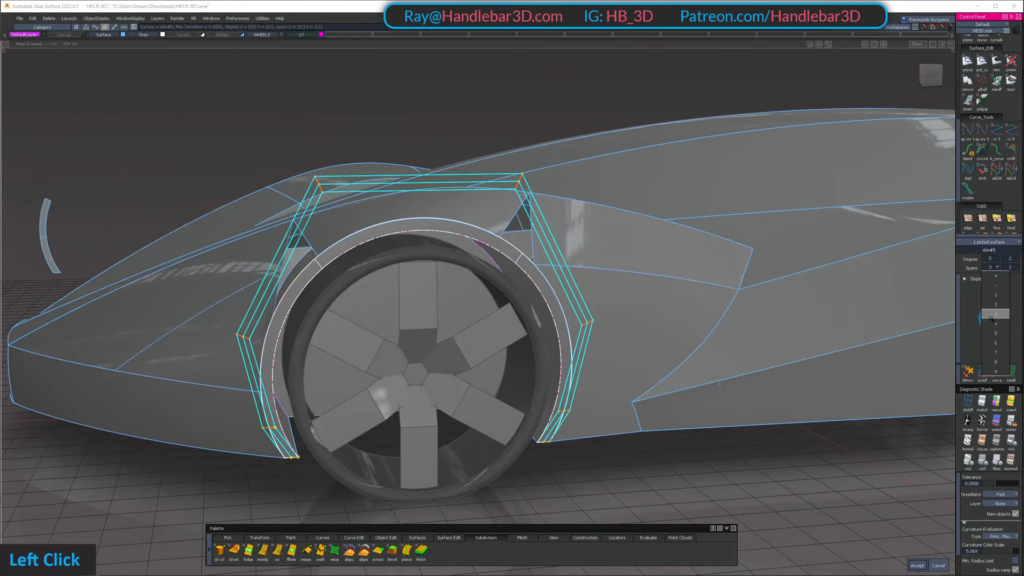
alt+shift+right_drag(418, 221, 396, 264)
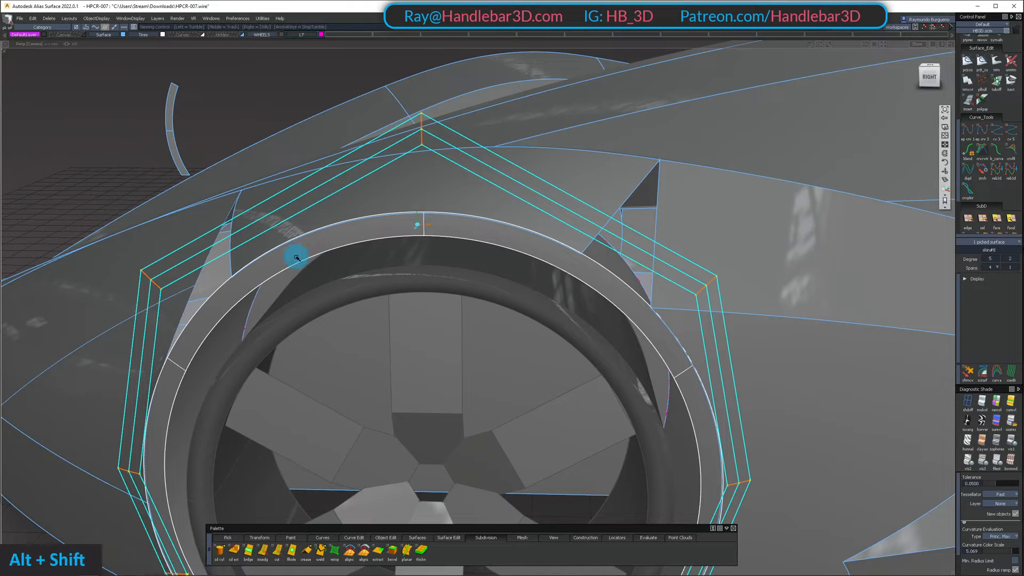
Examine the lip surface's hulls and span distribution around the wheel arch from the side and front
alt+shift+middle_drag(296, 258, 405, 185)
alt+shift+drag(405, 185, 434, 194)
alt+shift+right_drag(435, 194, 403, 207)
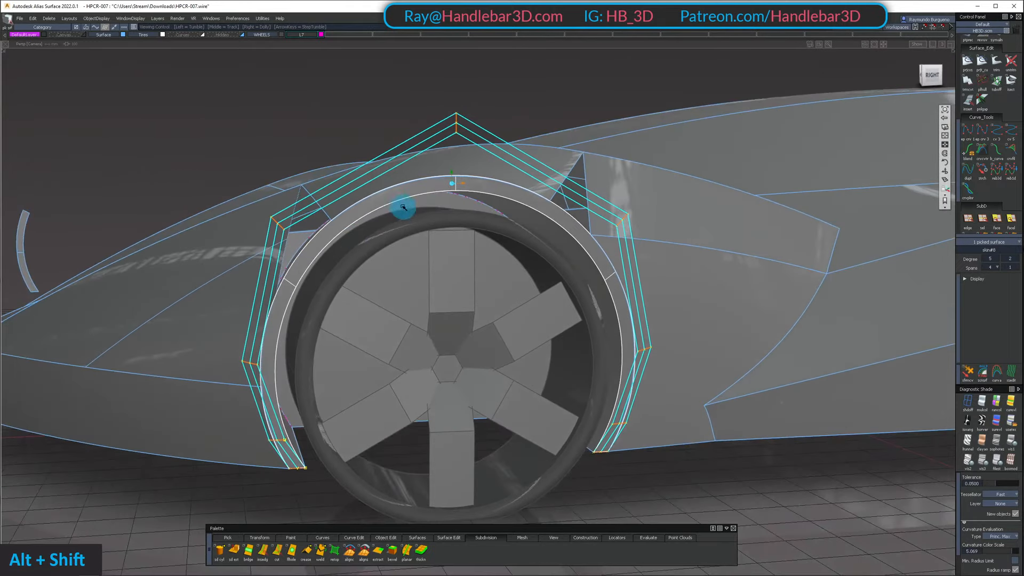
alt+shift+drag(411, 200, 406, 239)
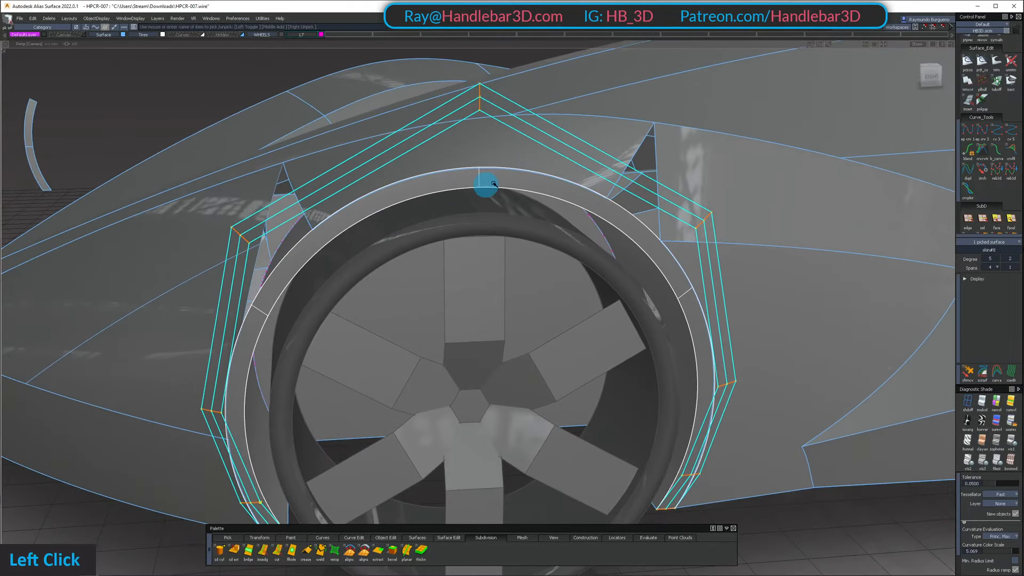
alt+shift+drag(228, 276, 327, 228)
alt+shift+right_drag(327, 229, 311, 254)
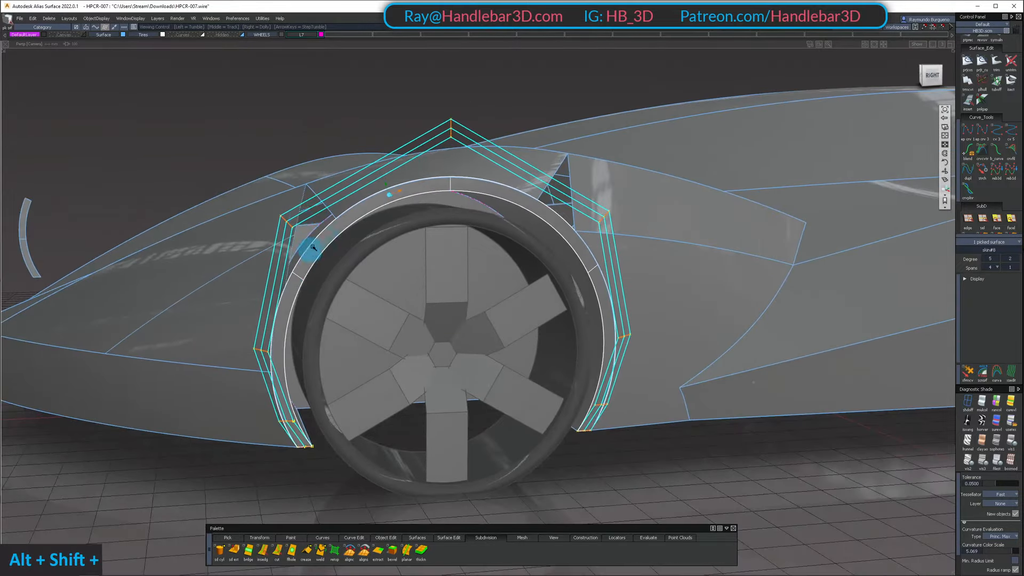
alt+shift+drag(310, 254, 291, 266)
alt+shift+right_drag(291, 266, 374, 243)
alt+shift+drag(373, 243, 428, 247)
ctrl+shift+right_drag(428, 247, 428, 210)
ctrl+shift+drag(428, 210, 423, 176)
alt+shift+right_drag(423, 176, 399, 200)
alt+shift+drag(399, 201, 595, 169)
click(437, 190)
alt+shift+right_drag(594, 169, 450, 225)
alt+shift+drag(450, 224, 336, 181)
alt+shift+right_drag(336, 180, 327, 213)
alt+shift+drag(327, 213, 428, 190)
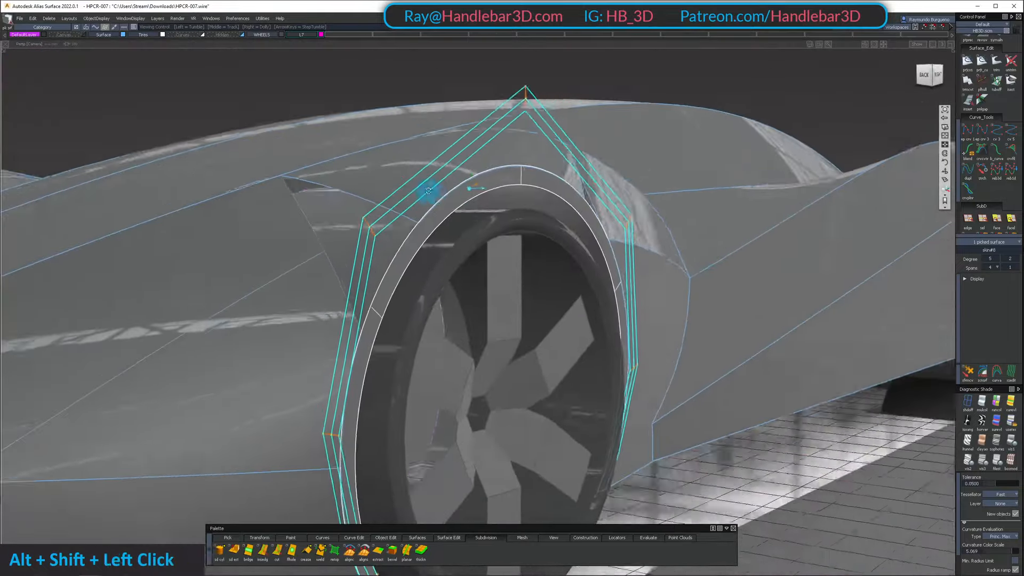
alt+shift+right_drag(428, 191, 458, 194)
mouse_move(457, 194)
alt+shift+mouse_down()
mouse_move(258, 224)
mouse_move(438, 168)
alt+shift+mouse_up()
Turn off the lip surface's control display and isolate it together with the fender surface directly above the arch
ctrl+shift+drag(438, 208, 439, 282)
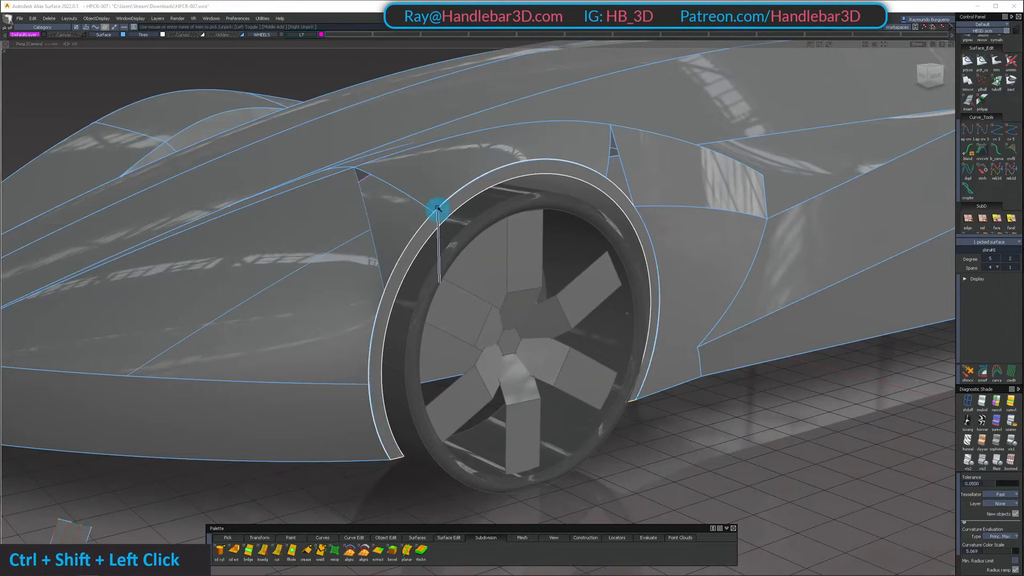
click(418, 245)
alt+shift+drag(420, 180, 320, 188)
alt+shift+middle_drag(320, 187, 339, 185)
alt+shift+drag(339, 186, 571, 149)
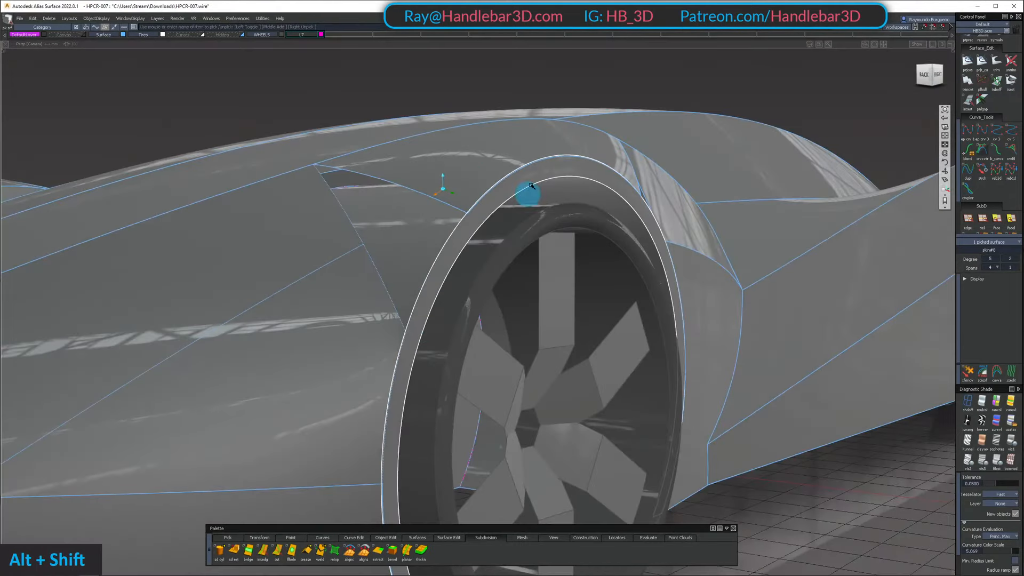
alt+shift+drag(532, 185, 393, 297)
ctrl+shift+double_click(492, 171)
shift+double_click(488, 164)
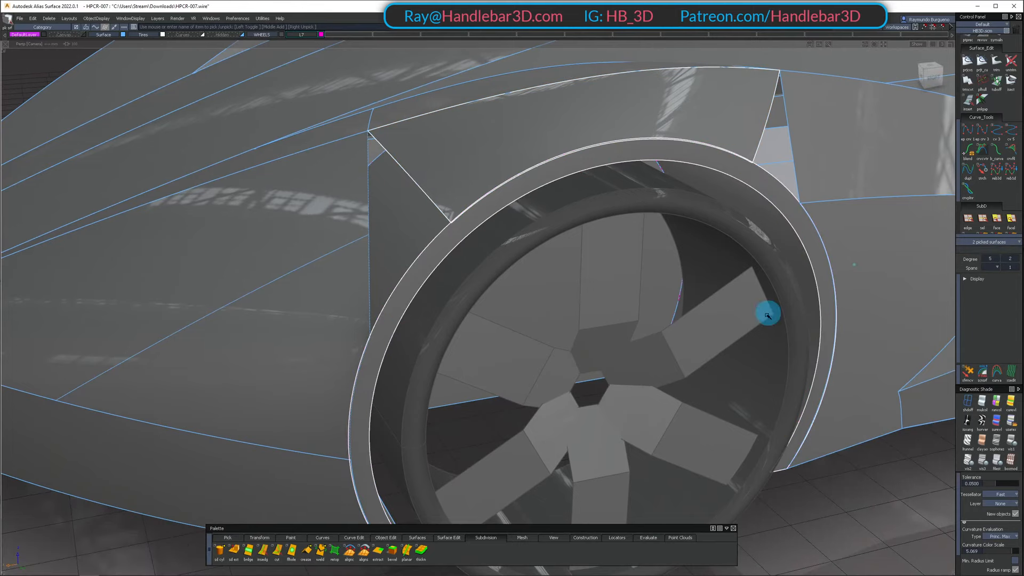
ctrl+shift+drag(567, 201, 316, 174)
ctrl+shift+click(653, 176)
alt+shift+drag(671, 167, 643, 200)
ctrl+shift+drag(661, 262, 696, 145)
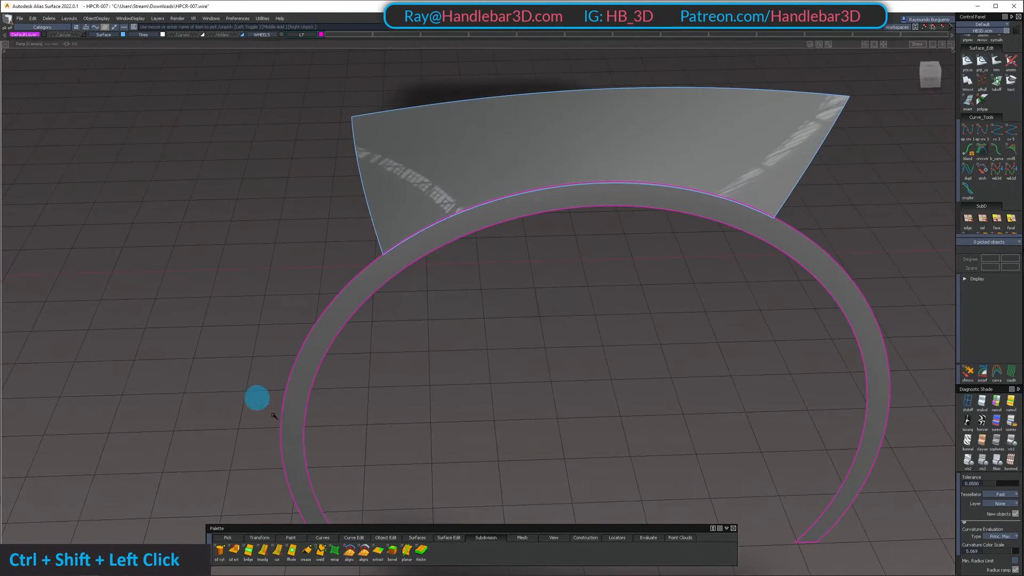
Align the fender surface's lower edge to the lip's outer edge with G0 continuity, Edge alignment, Partial and Position Influence 1.0
scroll(992, 75, up, 6)
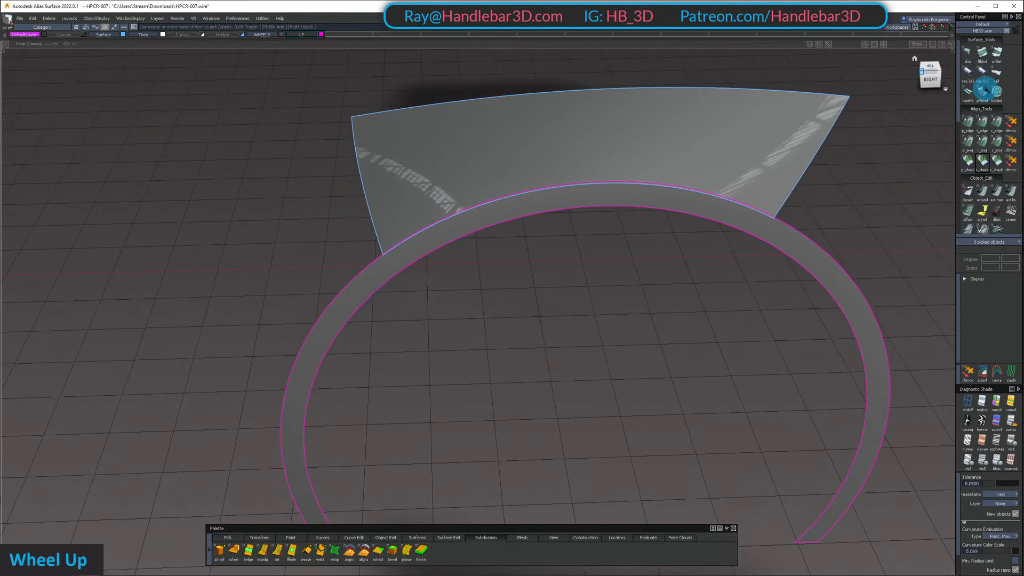
click(570, 182)
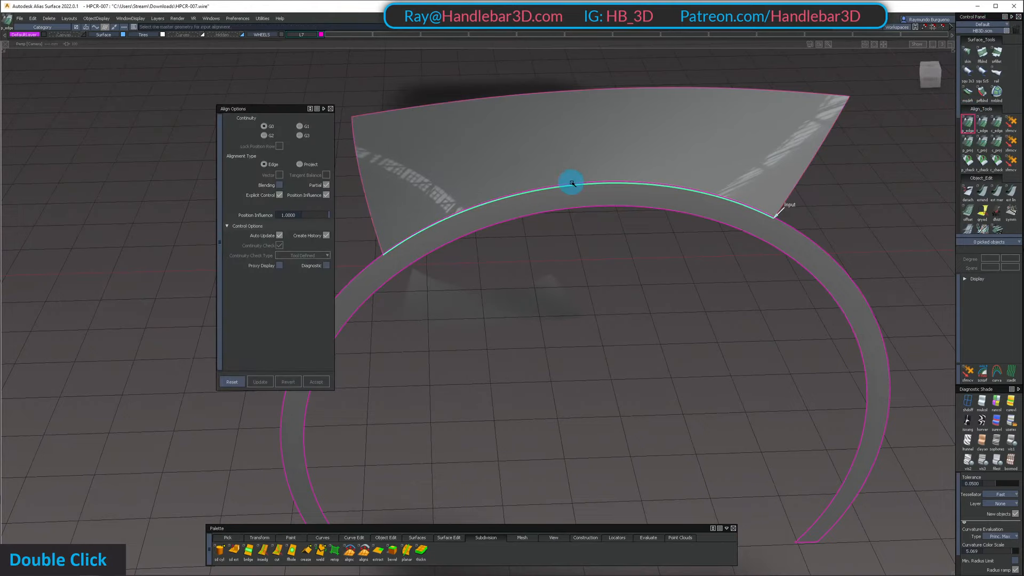
double_click(571, 183)
alt+shift+drag(608, 183, 638, 126)
ctrl+shift+click(730, 162)
Examine how closely the fender surface's aligned lower edge follows the outer edge of the lip
alt+shift+middle_drag(638, 126, 650, 144)
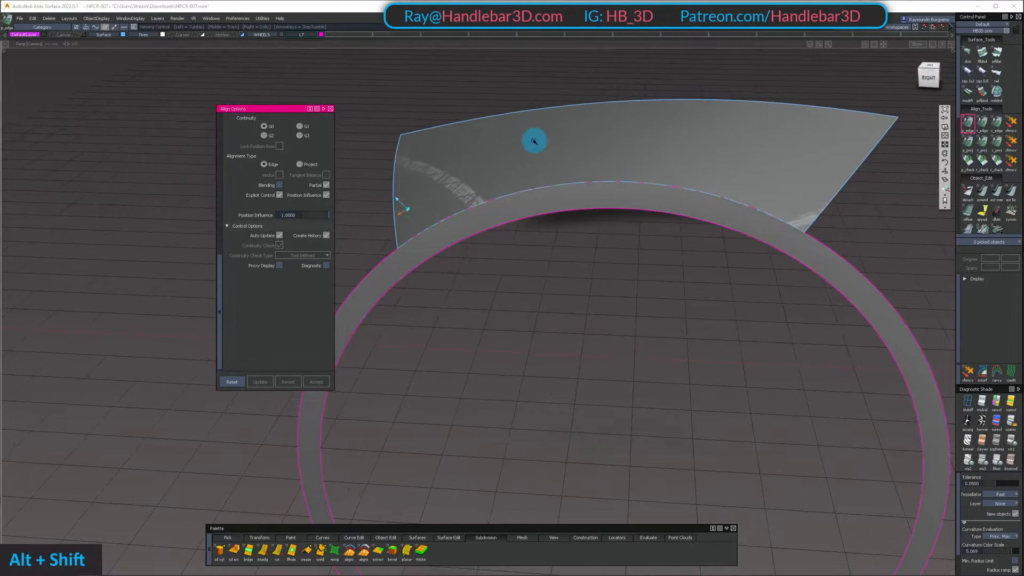
alt+shift+drag(533, 141, 549, 158)
alt+shift+right_drag(474, 176, 512, 160)
alt+shift+drag(512, 160, 470, 177)
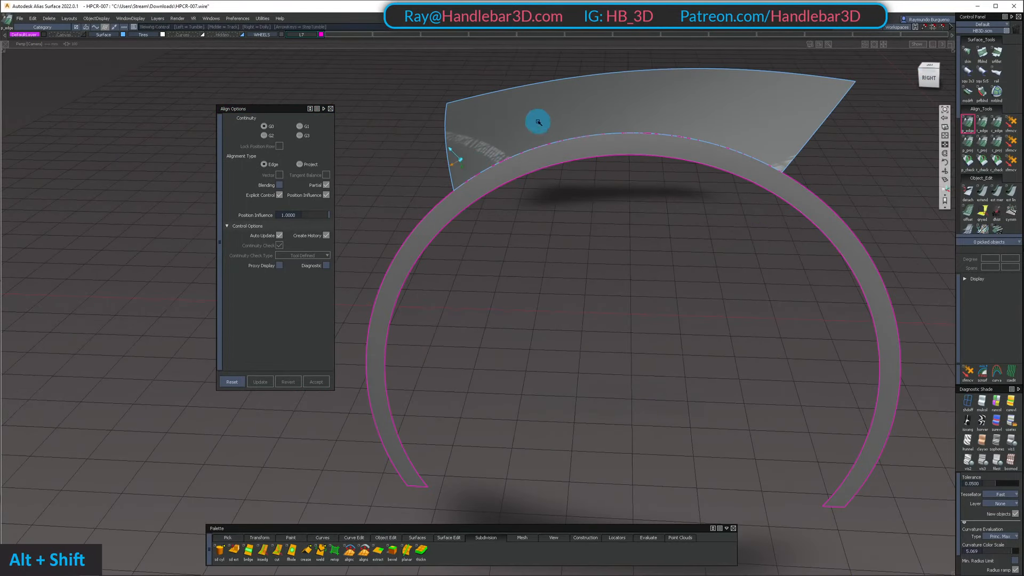
alt+shift+drag(538, 122, 608, 177)
alt+shift+right_drag(608, 177, 595, 174)
alt+shift+drag(595, 174, 536, 152)
ctrl+shift+drag(535, 152, 534, 196)
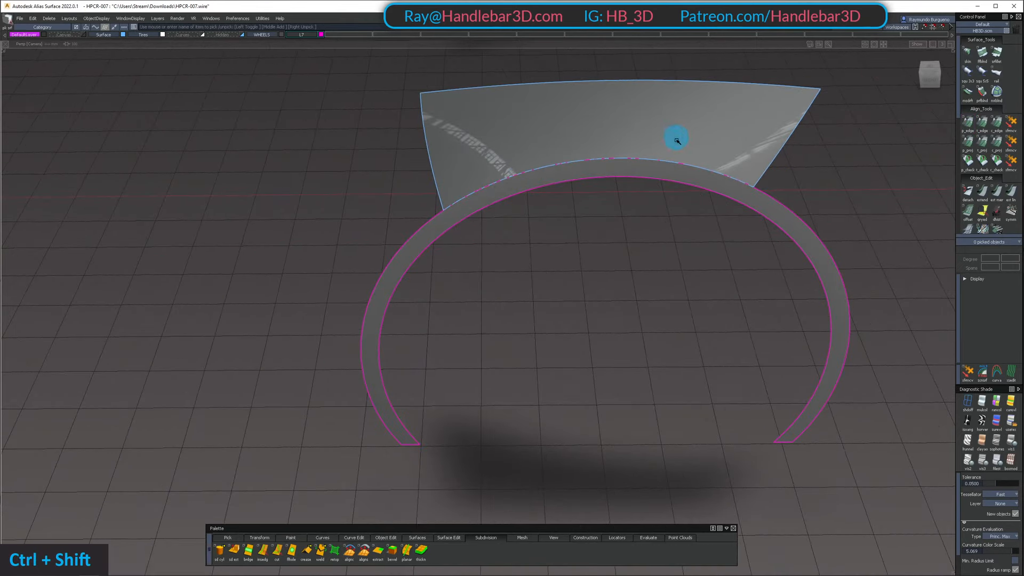
Isolate the wheel arch lip together with the lower front body surface that meets it
double_click(669, 175)
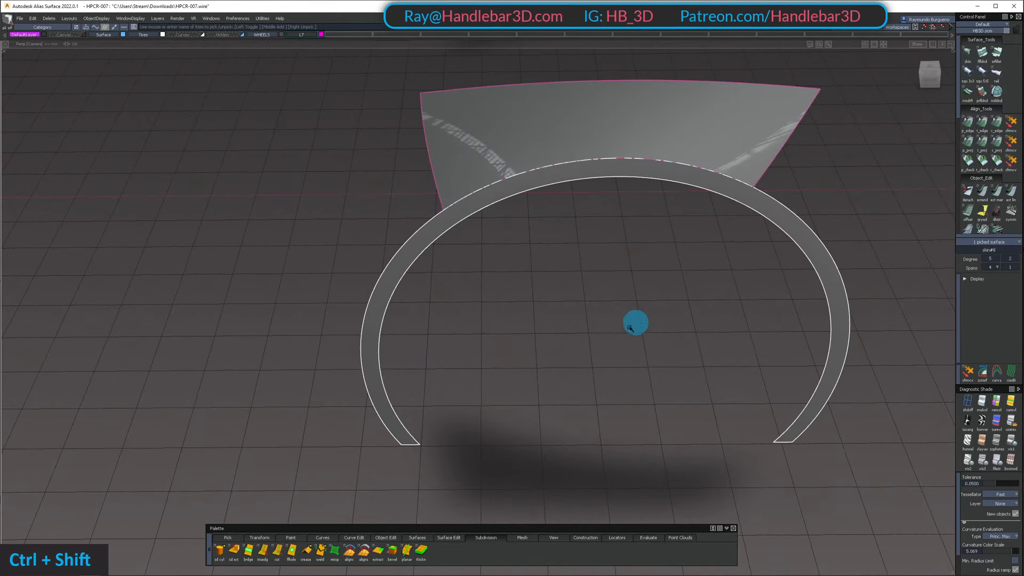
ctrl+shift+drag(631, 167, 630, 196)
key(shift+u)
mouse_move(512, 270)
alt+shift+mouse_down()
mouse_move(592, 155)
mouse_move(528, 233)
mouse_move(347, 266)
alt+shift+mouse_up()
ctrl+shift+drag(456, 187, 407, 311)
shift+click(400, 301)
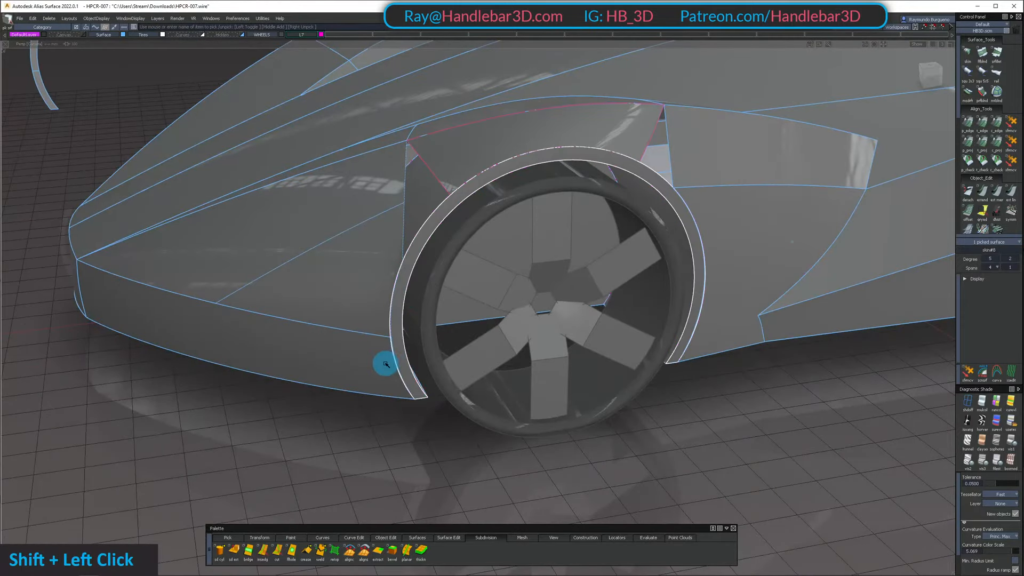
shift+click(384, 361)
key(shift+h)
mouse_move(408, 409)
ctrl+shift+mouse_down()
mouse_move(390, 292)
mouse_move(347, 288)
ctrl+shift+mouse_up()
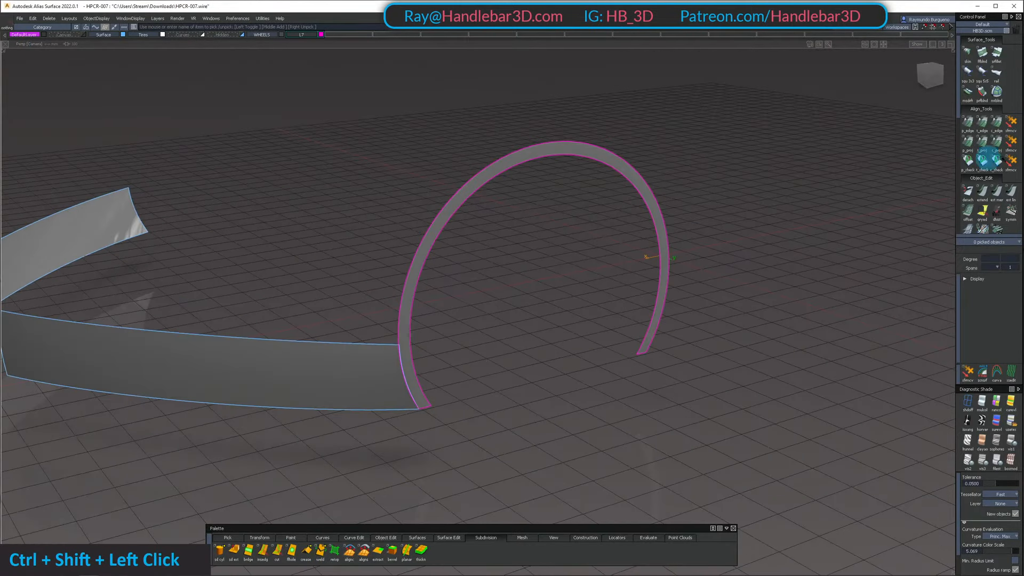
click(967, 126)
double_click(410, 393)
ctrl+shift+double_click(391, 359)
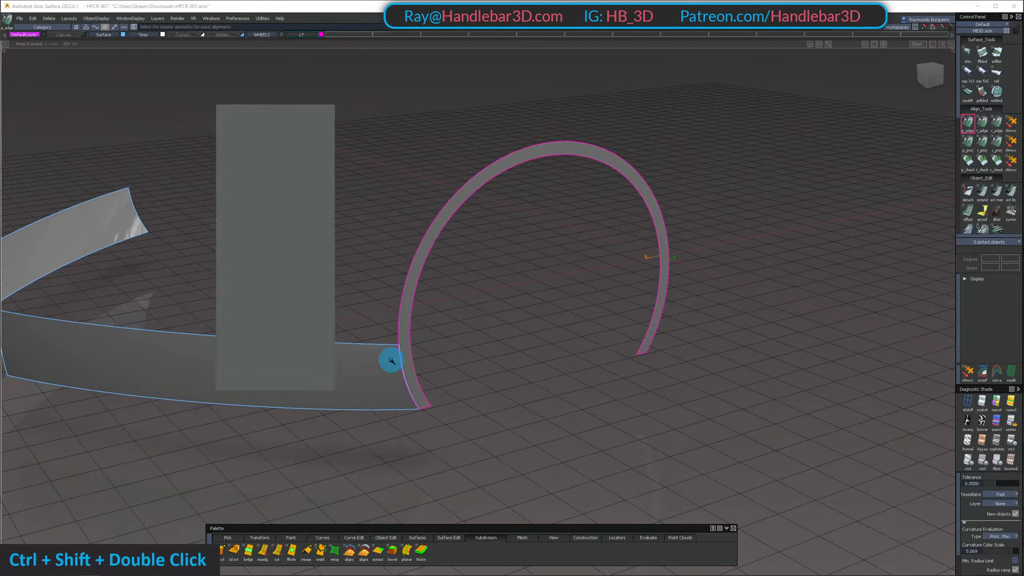
alt+shift+middle_drag(391, 359, 489, 274)
alt+shift+drag(489, 275, 540, 324)
click(536, 334)
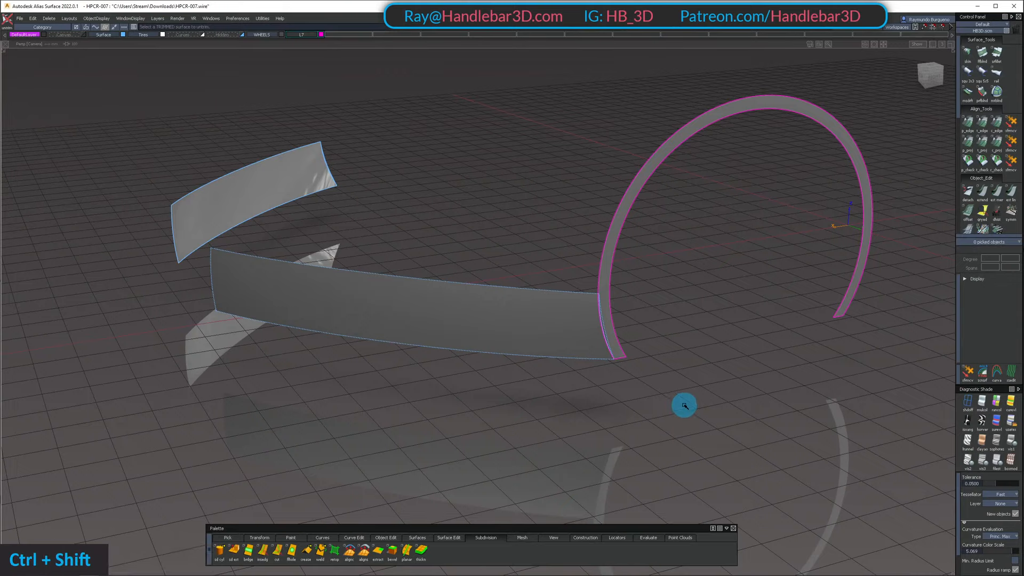
Delete the curve on surface at the lower body surface's end next to the arch lip
ctrl+shift+drag(515, 276, 512, 274)
alt+shift+drag(631, 361, 626, 309)
alt+shift+middle_drag(627, 309, 642, 224)
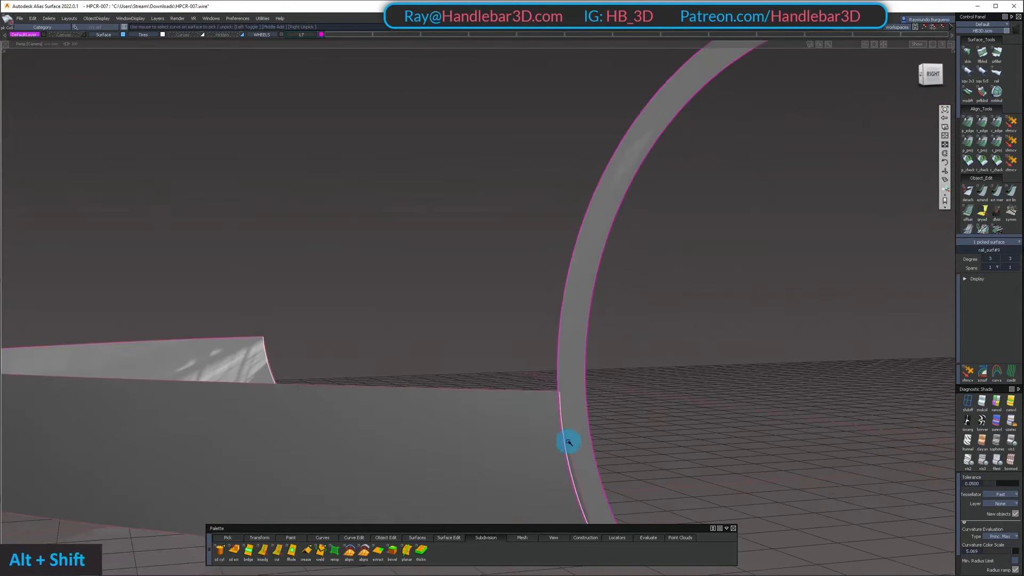
alt+shift+middle_drag(567, 441, 580, 321)
alt+shift+drag(580, 322, 650, 418)
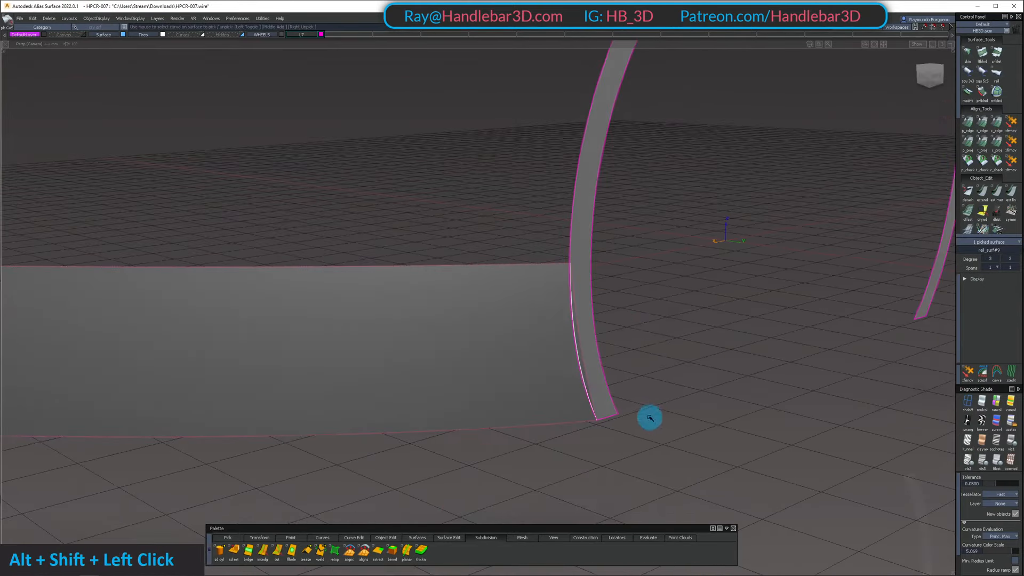
key(Delete)
key(Return)
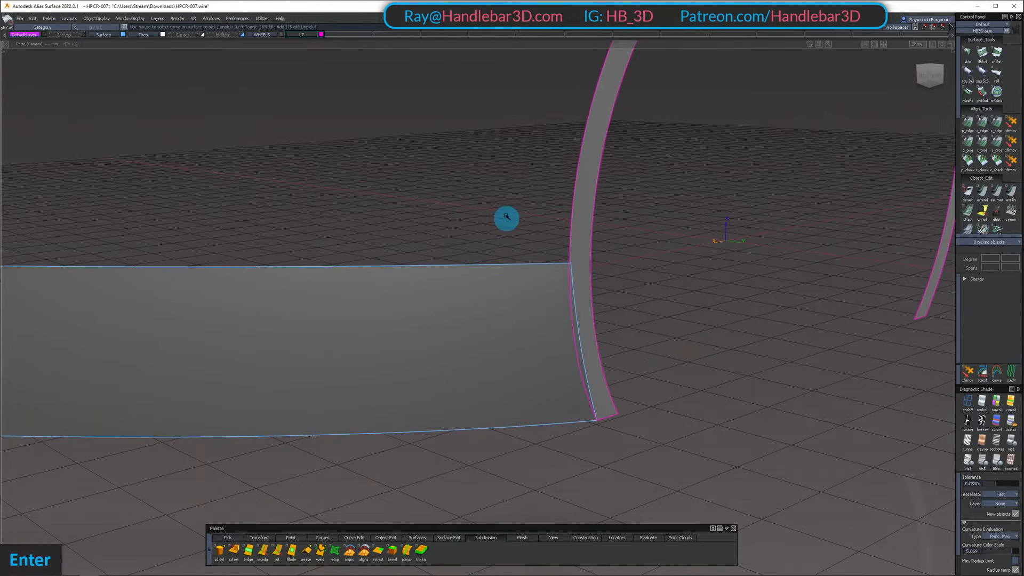
Show the lower body surface's CVs and hulls and inspect its end against the lip
ctrl+shift+drag(512, 346, 513, 339)
click(516, 338)
ctrl+shift+right_drag(550, 299, 601, 288)
alt+shift+drag(602, 288, 531, 228)
alt+shift+middle_drag(533, 229, 503, 256)
alt+shift+drag(503, 256, 498, 187)
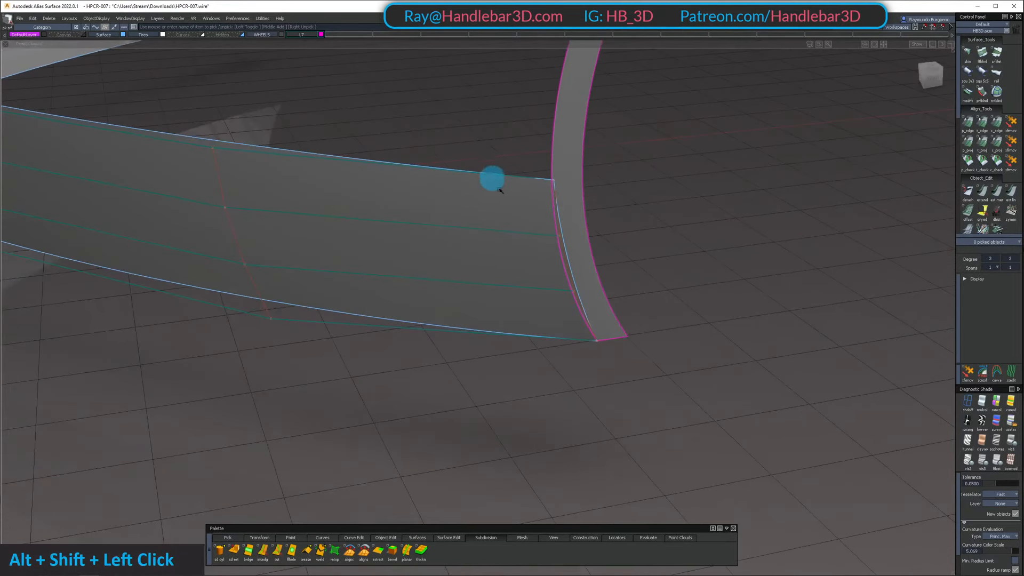
Align the lower body surface's end edge to the lip's outer edge with G0 continuity, Edge alignment, Partial and Position Influence 1.0
double_click(968, 123)
click(571, 291)
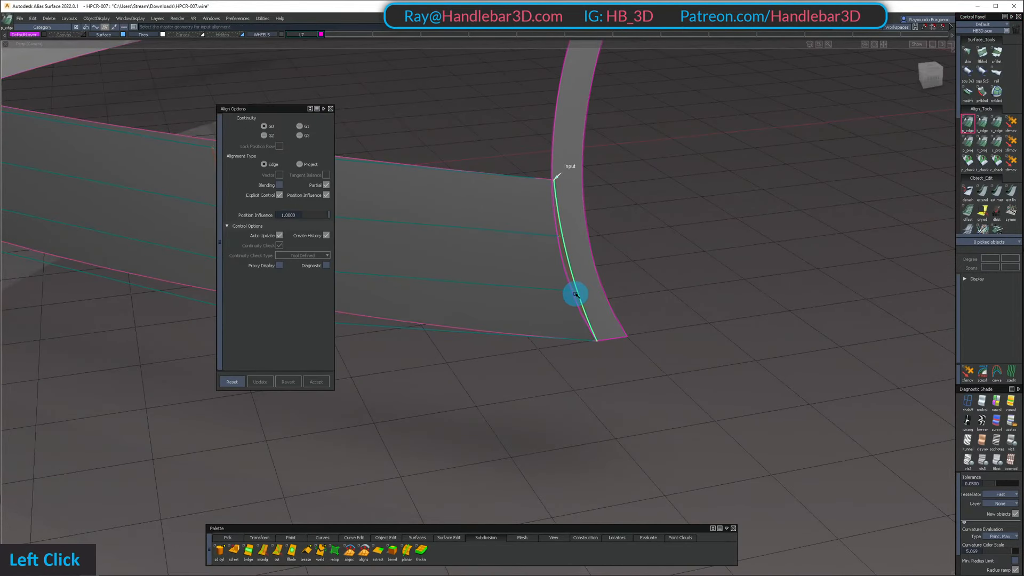
click(577, 295)
click(594, 340)
alt+shift+right_drag(659, 341, 640, 340)
alt+shift+drag(640, 340, 659, 250)
mouse_move(659, 250)
ctrl+shift+mouse_down()
mouse_move(661, 231)
mouse_move(494, 245)
ctrl+shift+mouse_up()
alt+shift+middle_drag(493, 245, 589, 251)
alt+shift+drag(590, 250, 700, 276)
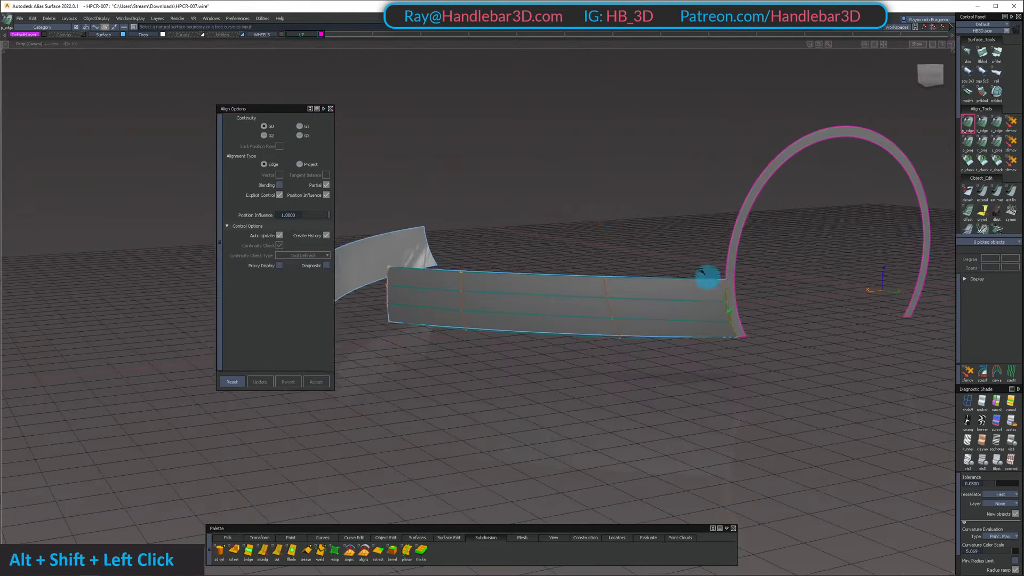
Bring back the upper body surfaces and the fender surface above the arch alongside the lip and lower surface
ctrl+shift+drag(601, 215, 614, 285)
alt+shift+drag(556, 270, 653, 259)
click(697, 202)
mouse_move(680, 222)
ctrl+shift+mouse_down()
mouse_move(703, 199)
mouse_move(529, 209)
mouse_move(748, 203)
mouse_move(704, 117)
ctrl+shift+mouse_up()
right_click(226, 39)
mouse_move(704, 117)
alt+shift+right_down()
mouse_move(736, 199)
mouse_move(688, 220)
alt+shift+right_up()
mouse_move(681, 223)
ctrl+shift+mouse_down()
mouse_move(664, 312)
mouse_move(738, 201)
mouse_move(762, 185)
ctrl+shift+mouse_up()
click(665, 314)
shift+click(763, 185)
Build a degree 5 by 5 Square surface between the upper body, lower body, lip and arch fender edges, with all boundaries Free
alt+shift+drag(615, 134, 725, 210)
ctrl+shift+right_drag(725, 210, 727, 123)
alt+shift+drag(727, 123, 592, 159)
alt+shift+middle_drag(592, 159, 545, 192)
alt+shift+drag(545, 192, 567, 222)
ctrl+shift+drag(566, 222, 569, 190)
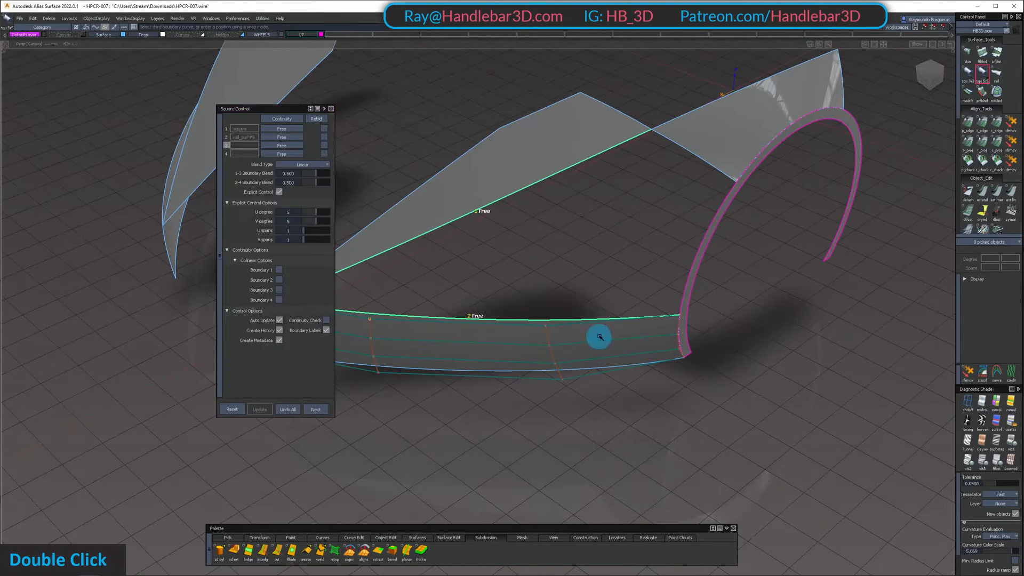
drag(713, 177, 716, 179)
alt+shift+drag(611, 220, 703, 180)
alt+shift+middle_drag(703, 180, 714, 176)
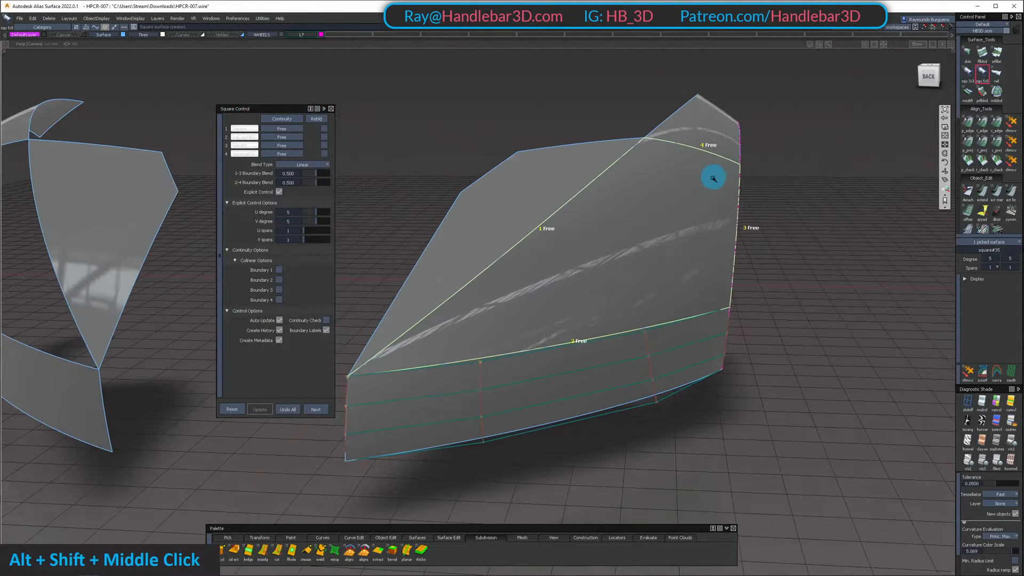
Show the new square surface's CVs and hulls and set its boundary with the arch fender surface to G2 Curvature
alt+shift+drag(713, 176, 710, 201)
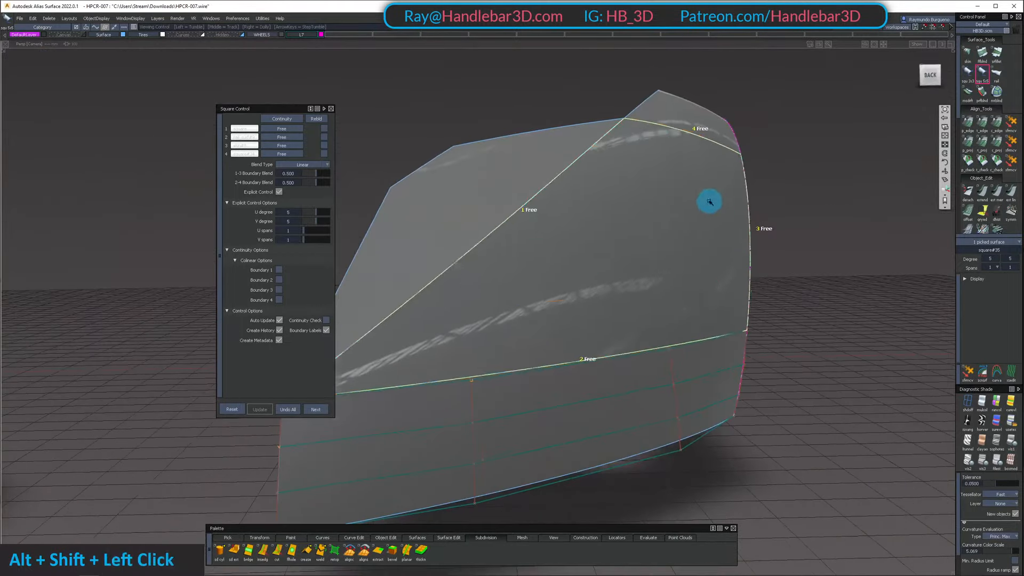
alt+shift+drag(756, 171, 565, 234)
ctrl+shift+drag(725, 169, 802, 167)
click(635, 171)
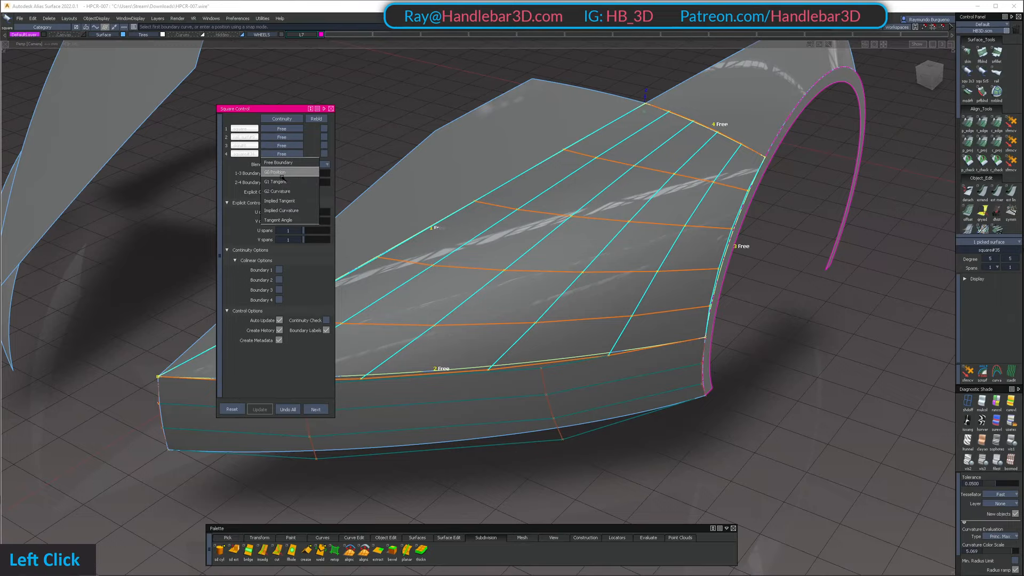
alt+shift+drag(705, 228, 931, 105)
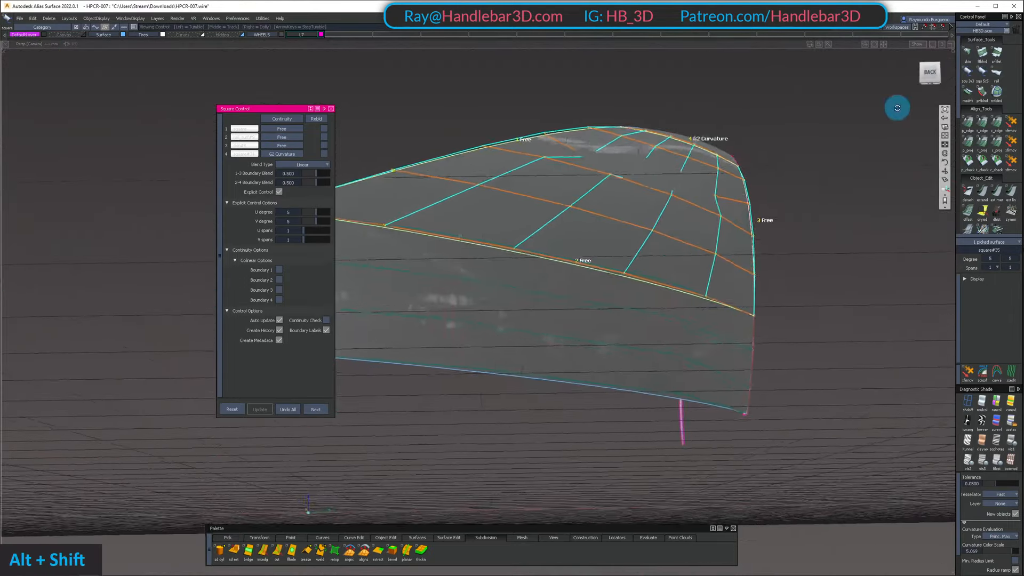
Examine the new surface's hull distribution from the back and side, especially toward the G2 boundary
alt+shift+middle_drag(930, 105, 761, 194)
alt+shift+drag(761, 194, 525, 227)
alt+shift+middle_drag(525, 226, 579, 201)
alt+shift+drag(578, 201, 661, 140)
alt+shift+middle_drag(661, 140, 663, 138)
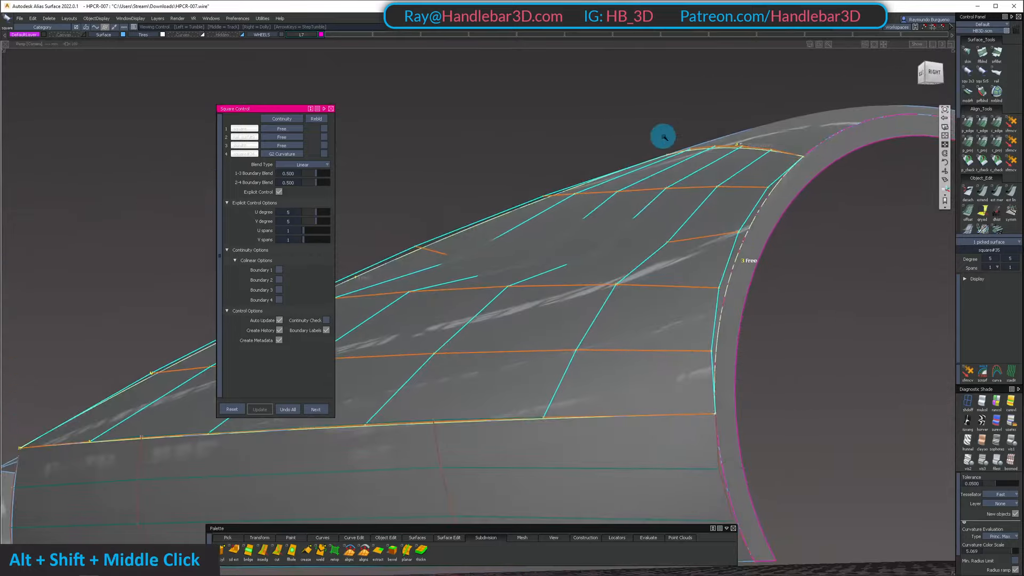
alt+shift+drag(663, 137, 554, 58)
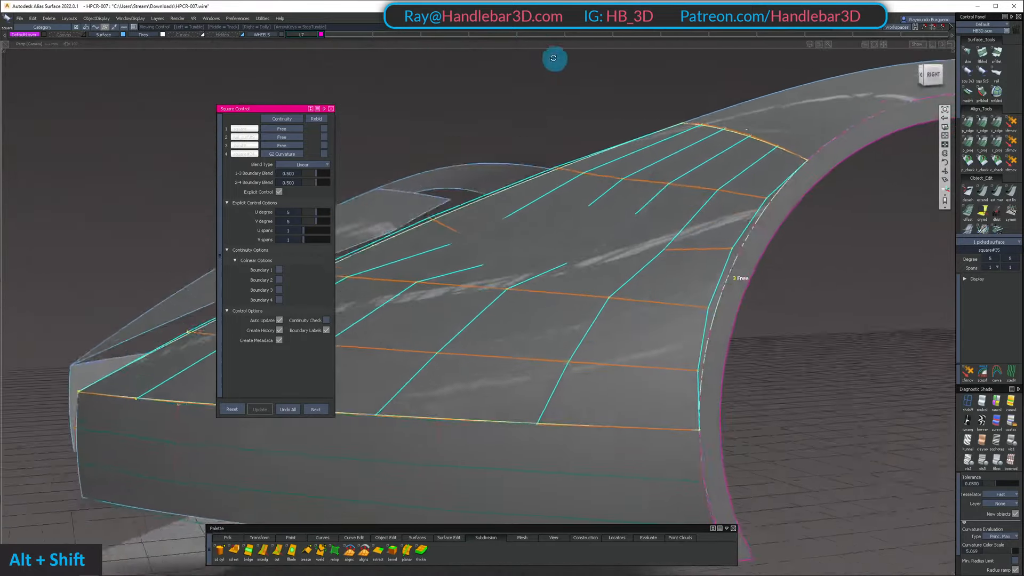
alt+shift+drag(572, 113, 640, 138)
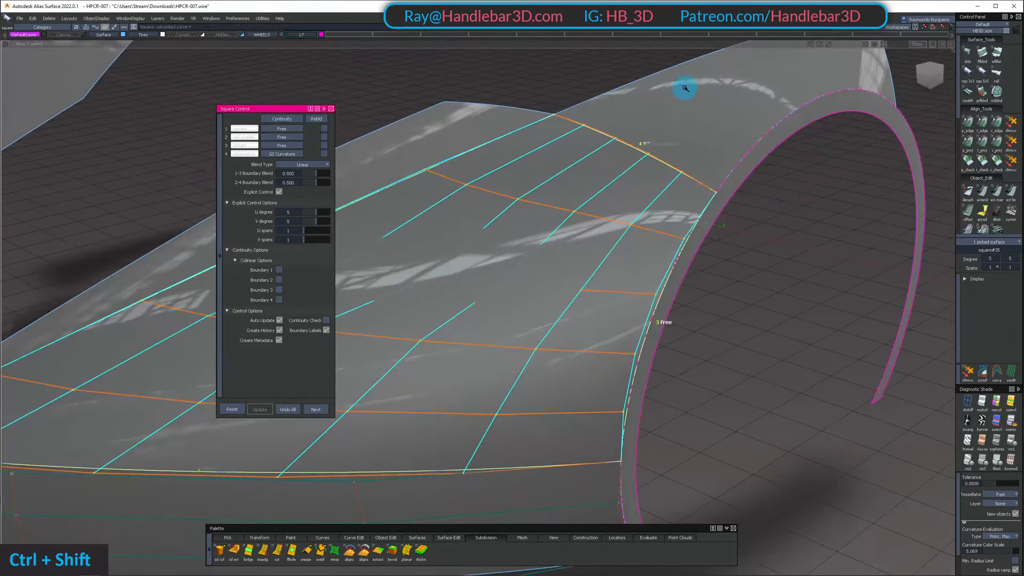
Display the hulls of both fender surfaces and compare how they flow across their shared edge
click(688, 159)
ctrl+shift+drag(686, 90, 440, 98)
alt+shift+drag(307, 114, 431, 196)
alt+shift+right_drag(431, 196, 580, 213)
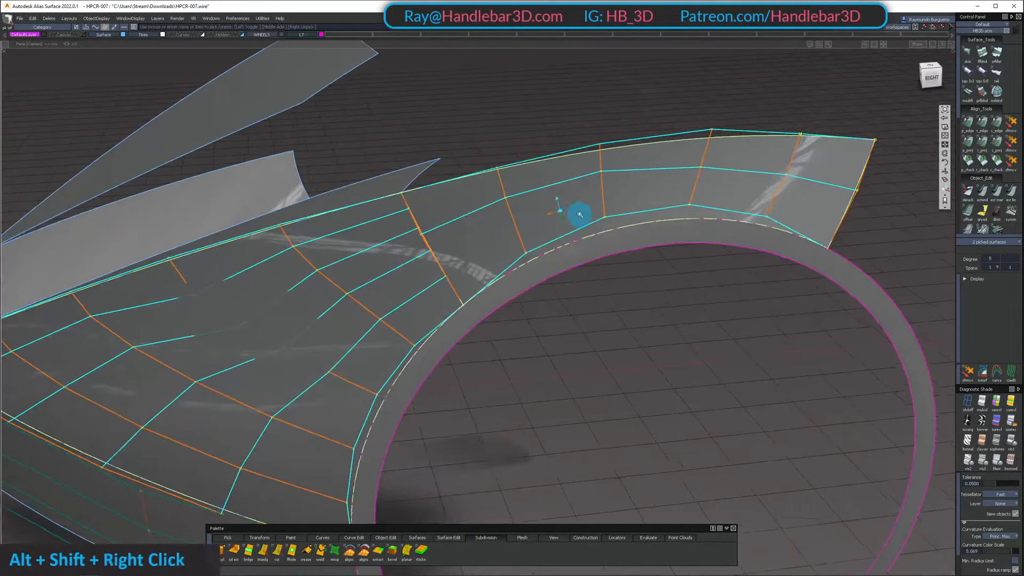
alt+shift+drag(581, 212, 434, 224)
ctrl+shift+click(380, 172)
alt+shift+right_drag(380, 172, 512, 183)
alt+shift+drag(512, 183, 392, 256)
alt+shift+drag(318, 158, 384, 160)
alt+shift+right_drag(512, 170, 385, 160)
alt+shift+drag(515, 150, 439, 176)
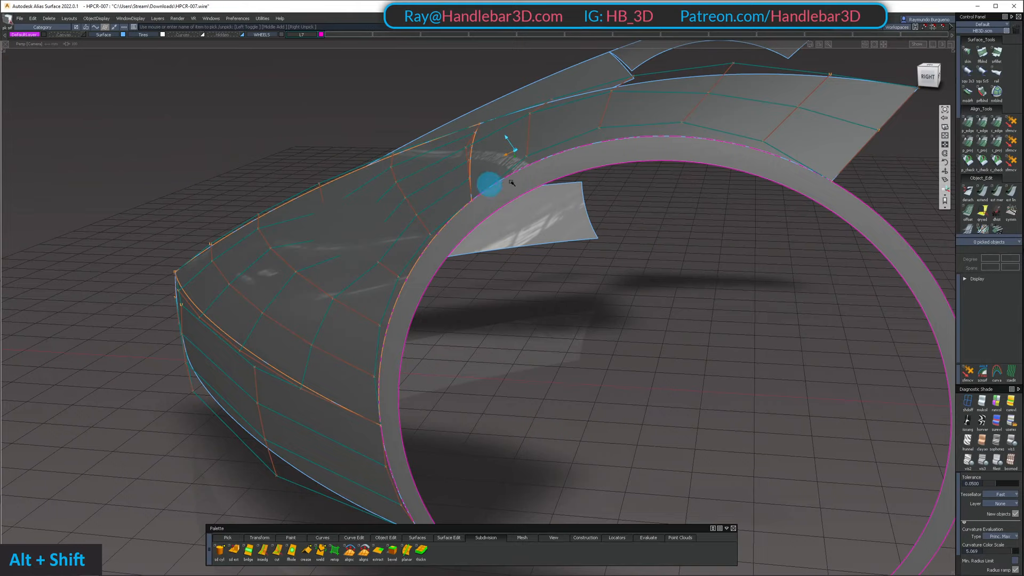
Examine the highlights and hull spacing along the seam between the two fender surfaces above the arch
alt+shift+drag(511, 183, 538, 186)
alt+shift+middle_drag(539, 186, 532, 238)
alt+shift+drag(533, 238, 410, 224)
alt+shift+middle_drag(409, 224, 436, 229)
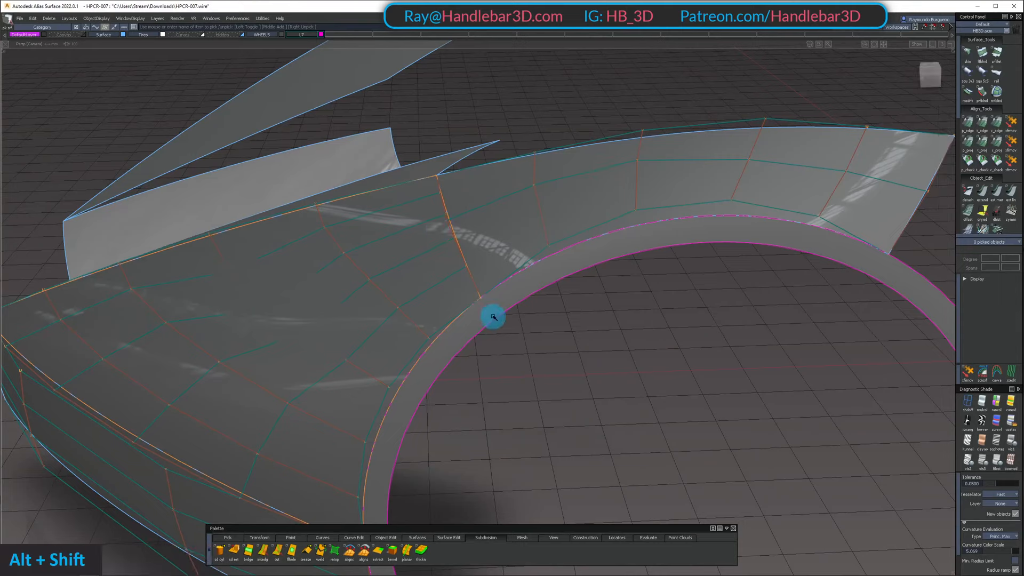
alt+shift+drag(485, 192, 435, 164)
alt+shift+drag(611, 145, 261, 328)
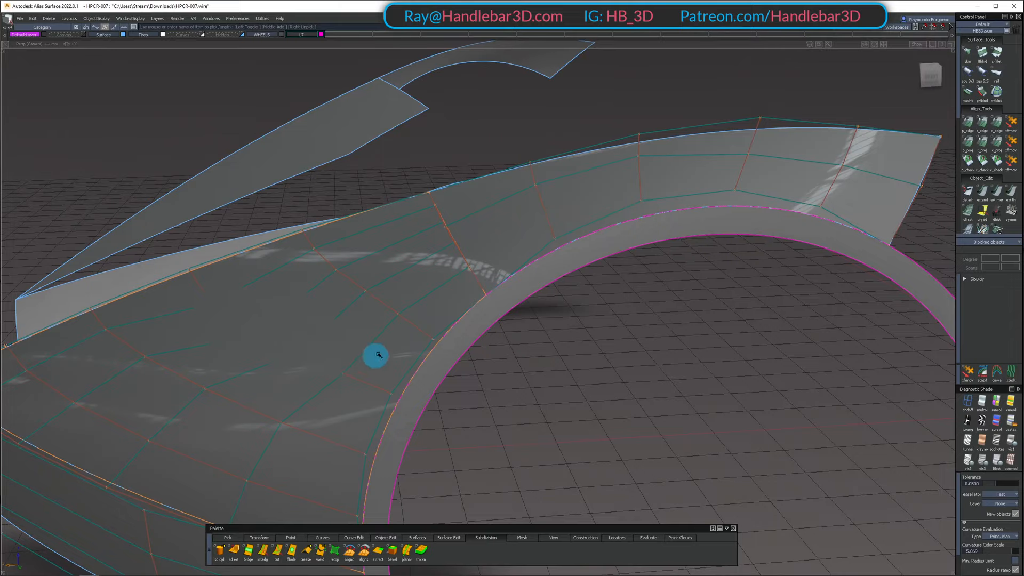
alt+shift+drag(479, 293, 446, 341)
alt+shift+middle_drag(445, 341, 453, 327)
alt+shift+right_drag(453, 327, 414, 322)
alt+shift+drag(414, 322, 573, 255)
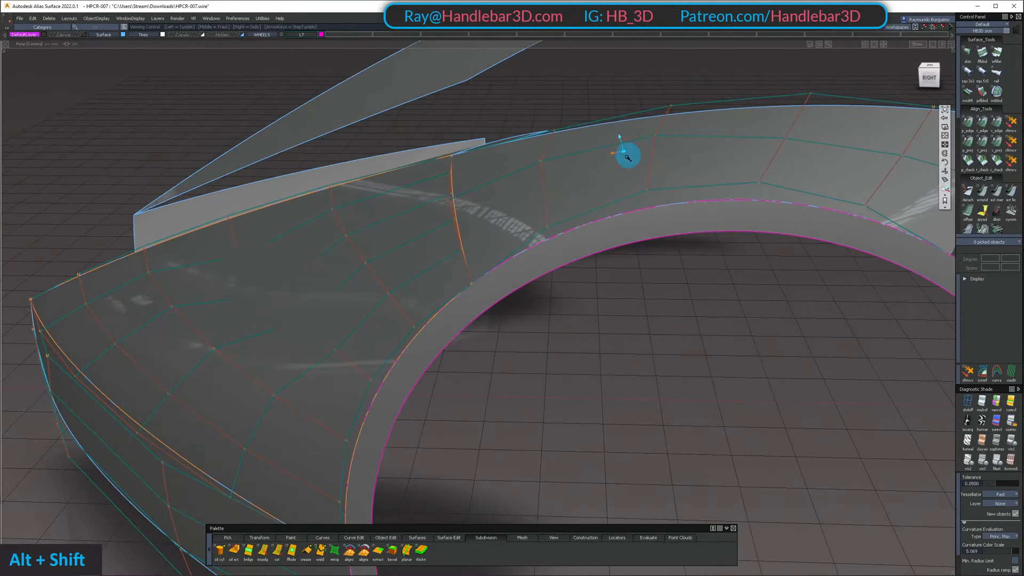
alt+shift+drag(628, 157, 587, 162)
Pick a middle-row CV on the fender surface above the arch and inspect the hull lines around it
click(658, 144)
alt+shift+drag(658, 144, 632, 127)
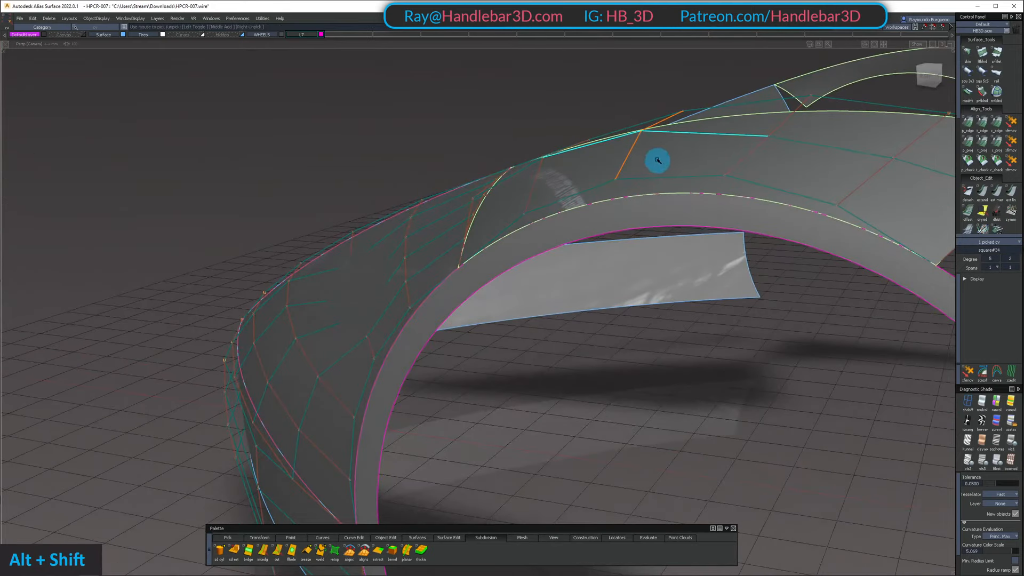
alt+shift+drag(658, 160, 658, 138)
alt+shift+drag(682, 222, 535, 137)
alt+shift+middle_drag(535, 137, 561, 190)
alt+shift+drag(560, 190, 457, 216)
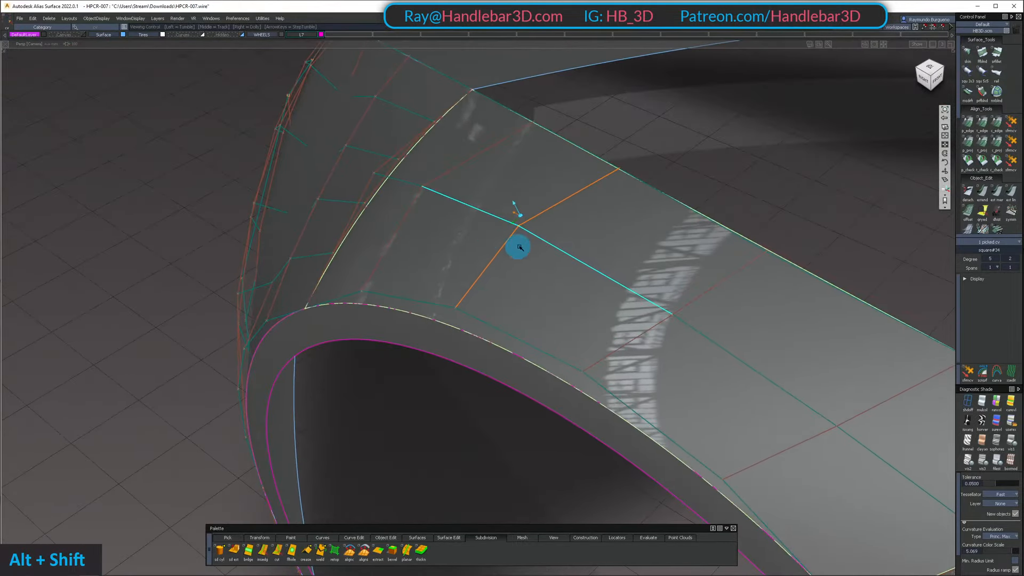
Check the arch fender surface's middle hull row and highlights against the adjoining front surface from above
scroll(984, 146, down, 6)
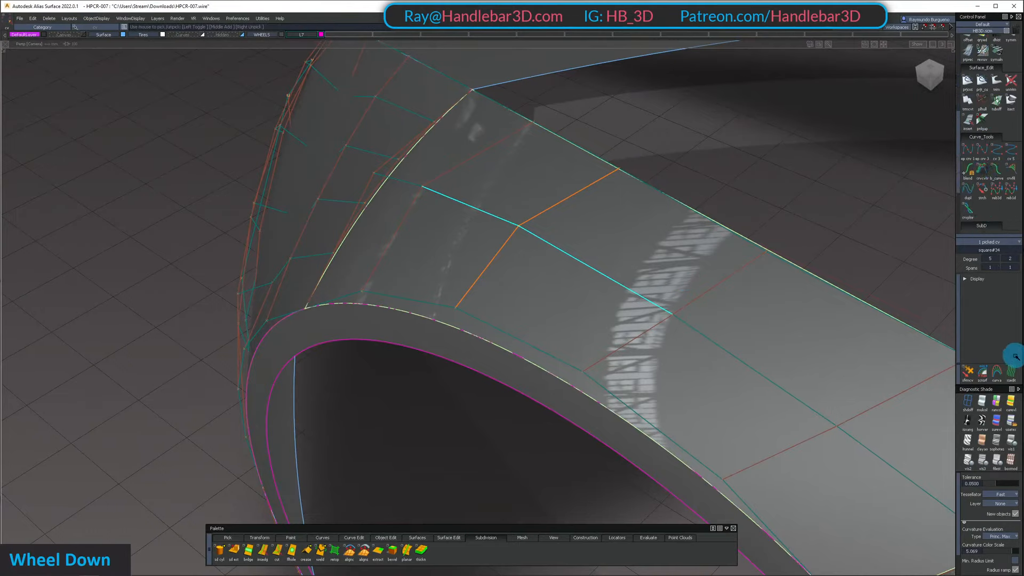
alt+shift+drag(600, 259, 629, 266)
alt+shift+middle_drag(552, 253, 569, 247)
alt+shift+drag(569, 247, 476, 227)
alt+shift+right_drag(476, 227, 596, 249)
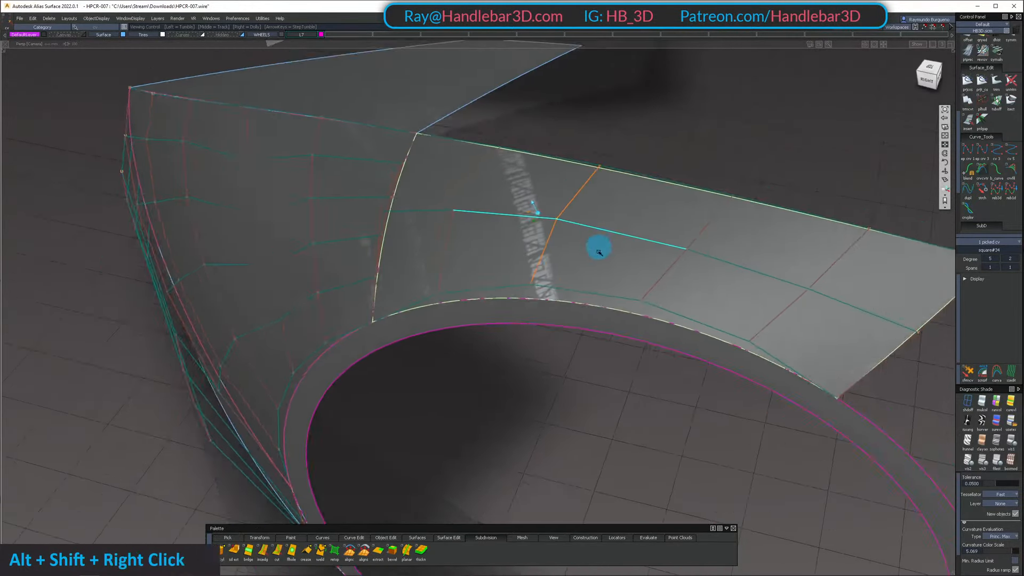
alt+shift+middle_drag(597, 249, 565, 258)
alt+shift+drag(565, 258, 263, 124)
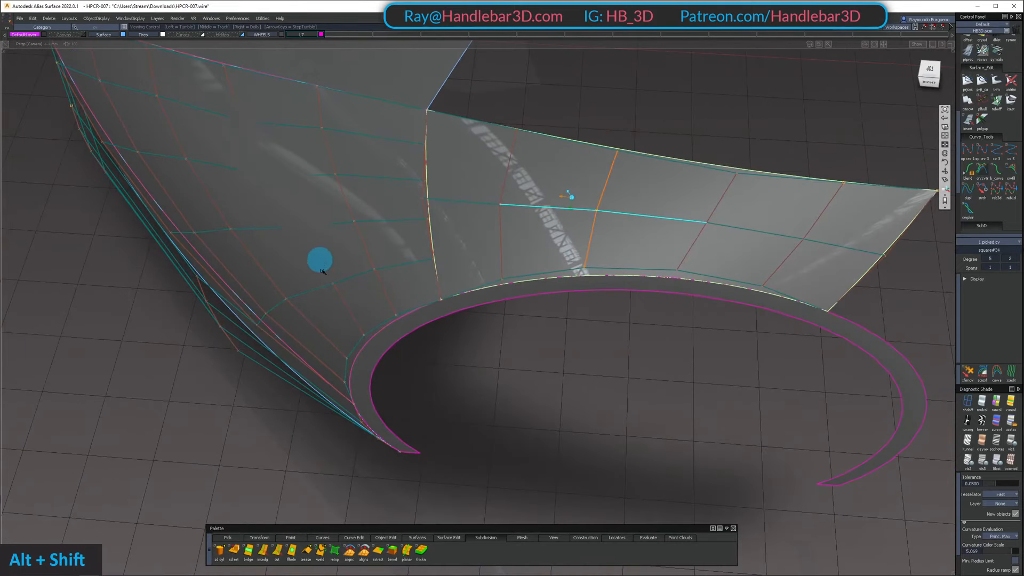
alt+shift+drag(323, 271, 610, 185)
key(z)
Reopen the square surface settings of the front fender surface for editing and move them clear of the surface
alt+shift+drag(471, 228, 562, 232)
ctrl+shift+middle_drag(560, 230, 475, 204)
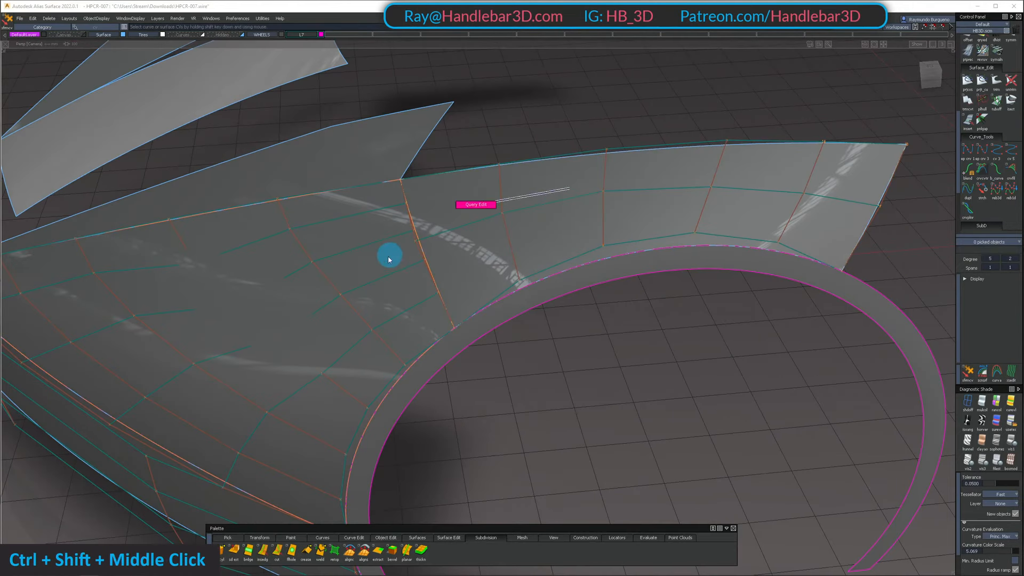
click(385, 260)
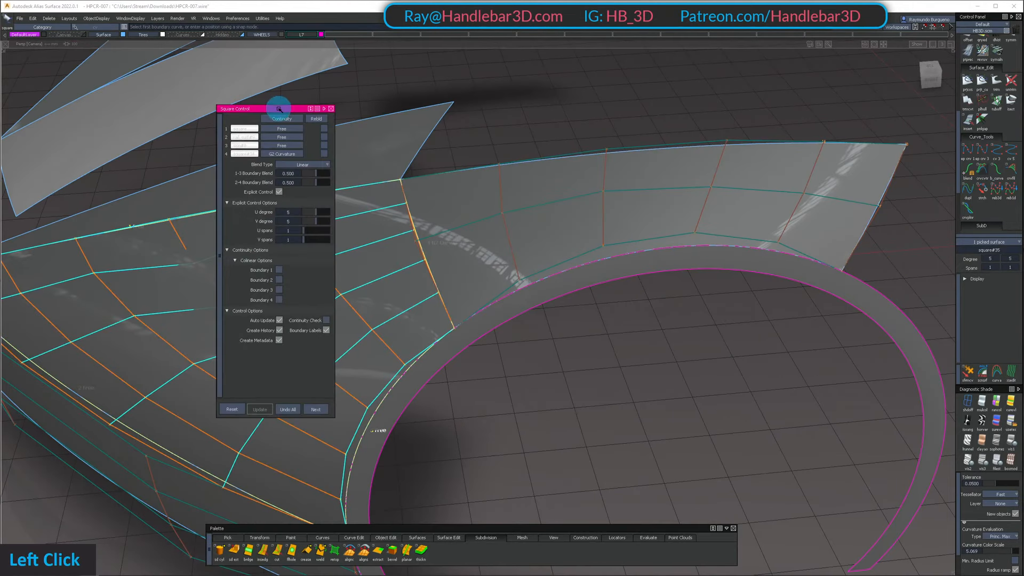
drag(279, 109, 696, 60)
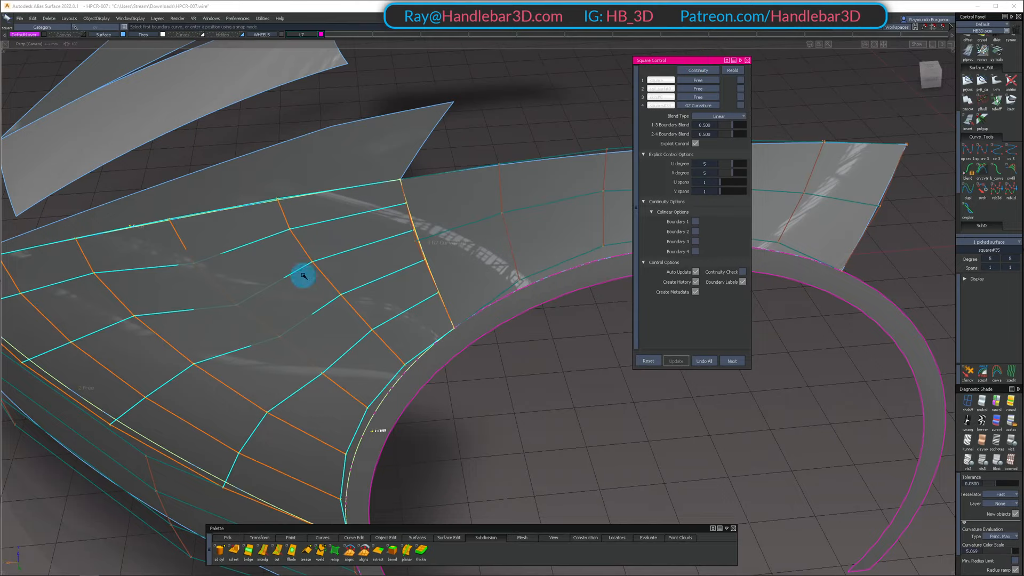
Examine the front fender surface's hull rows and highlights against the arch surface and the lower side surface
alt+shift+middle_drag(616, 208, 398, 236)
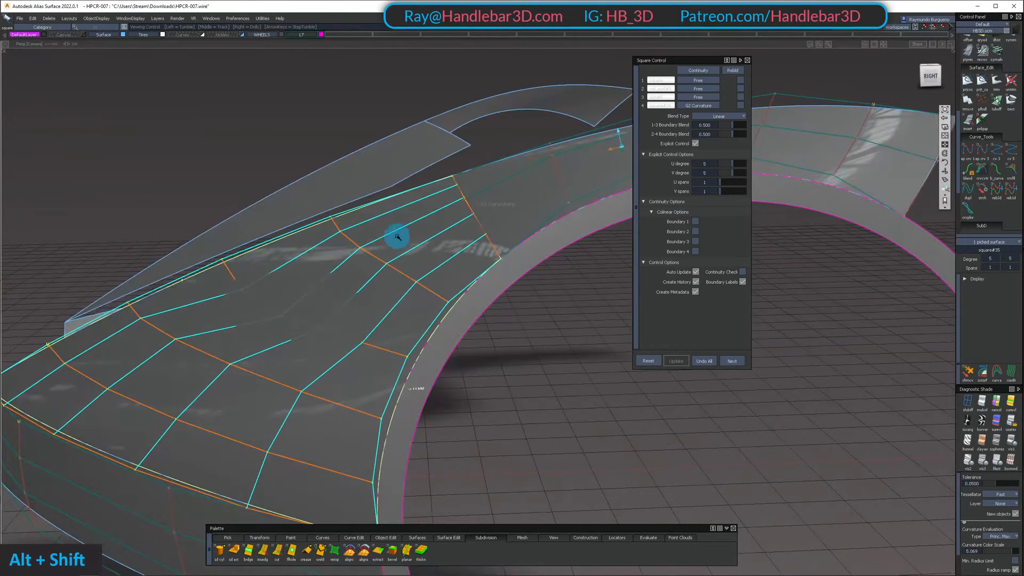
alt+shift+drag(371, 244, 423, 213)
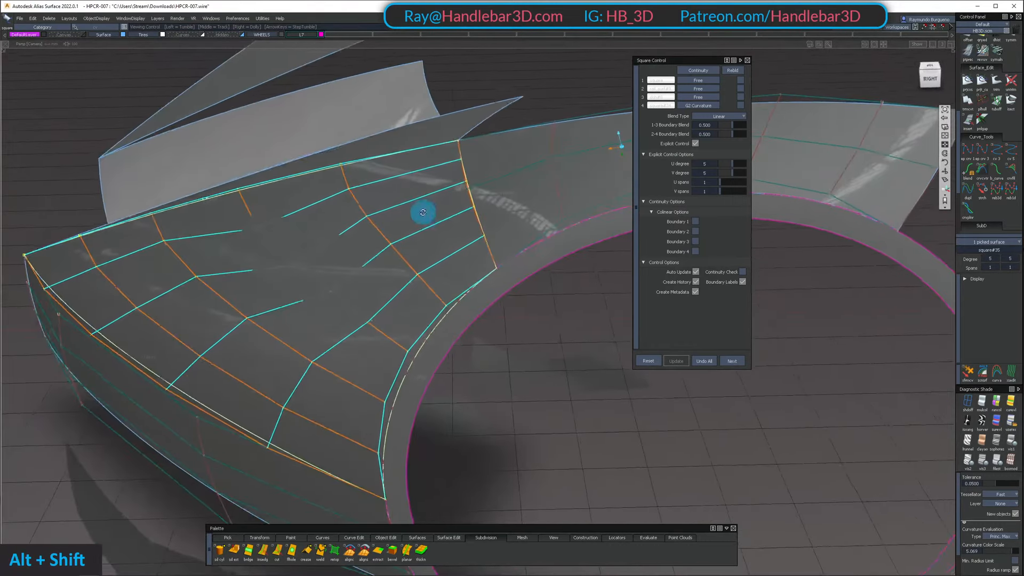
alt+shift+middle_drag(423, 213, 487, 213)
alt+shift+drag(487, 213, 726, 131)
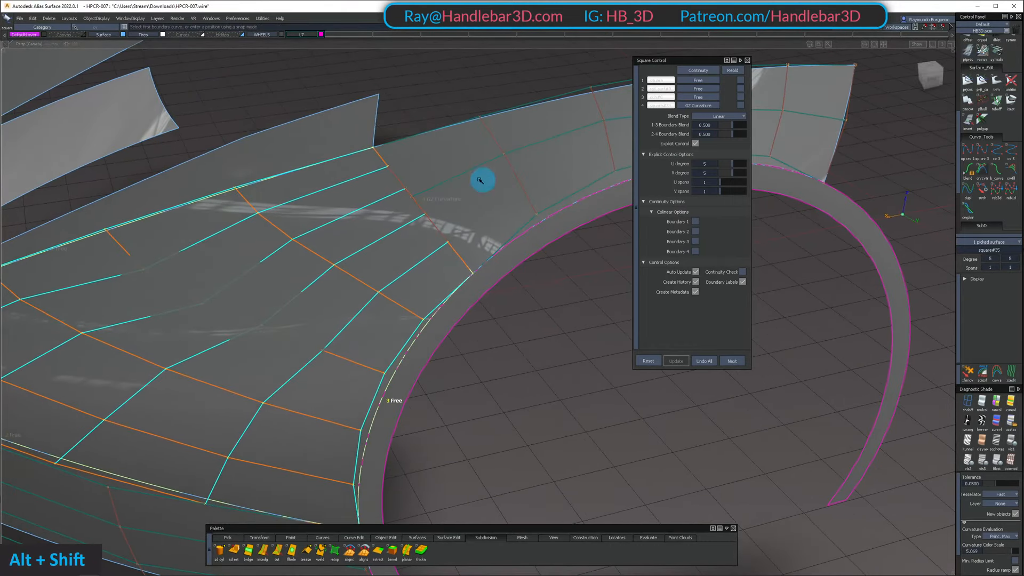
alt+shift+middle_drag(479, 180, 575, 171)
alt+shift+right_drag(575, 172, 395, 132)
alt+shift+drag(395, 133, 274, 243)
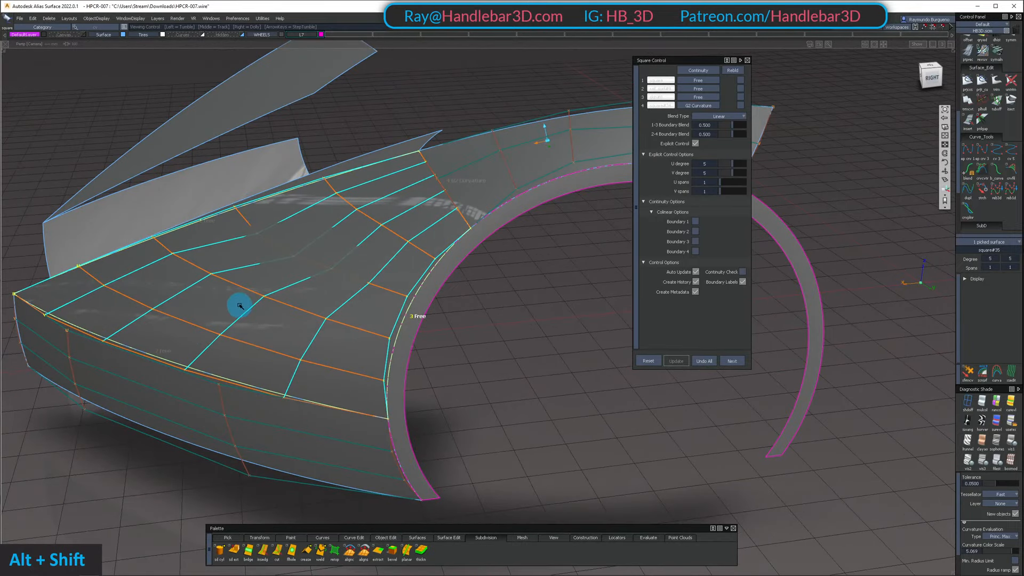
alt+shift+drag(240, 306, 517, 179)
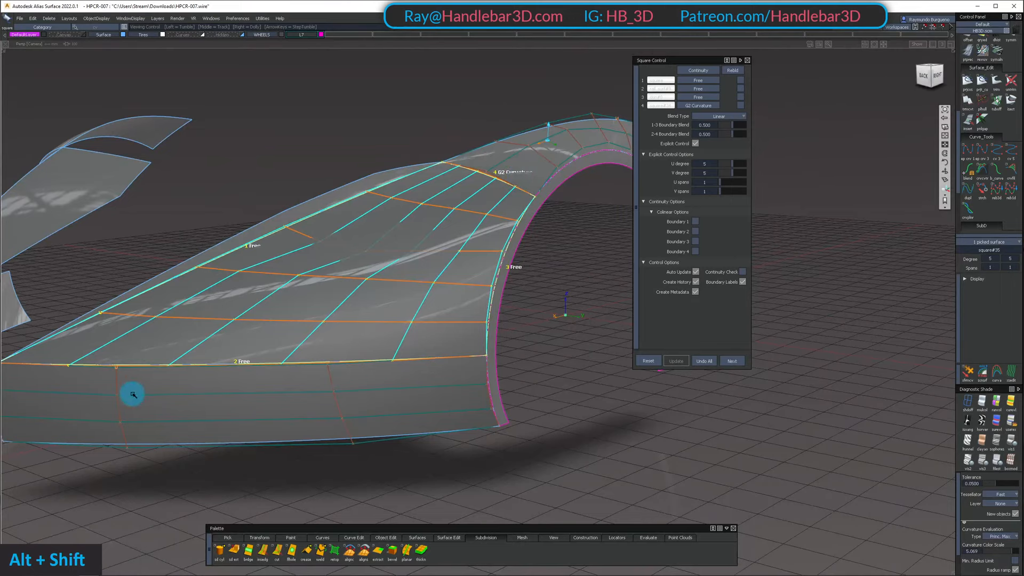
alt+shift+drag(602, 148, 482, 206)
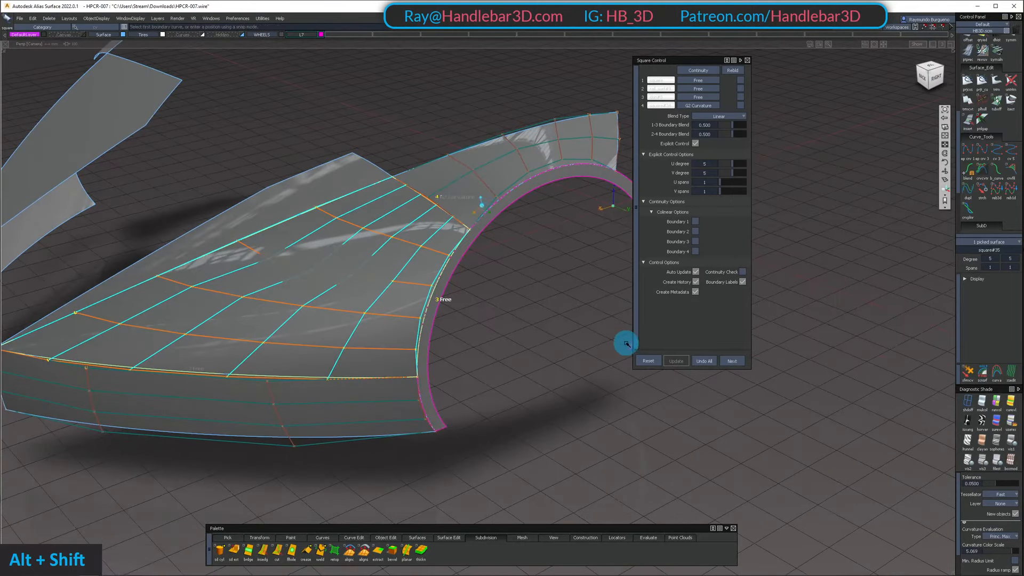
Pick the fender surface above the arch and set its second-direction degree to 3
ctrl+shift+drag(520, 234, 499, 140)
click(497, 163)
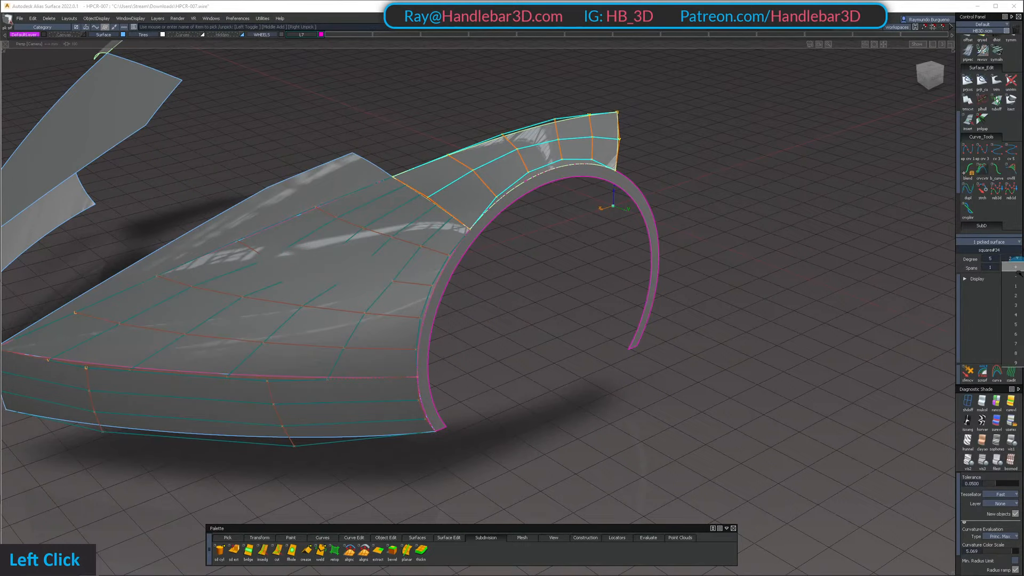
alt+shift+click(471, 195)
alt+shift+drag(452, 192, 494, 158)
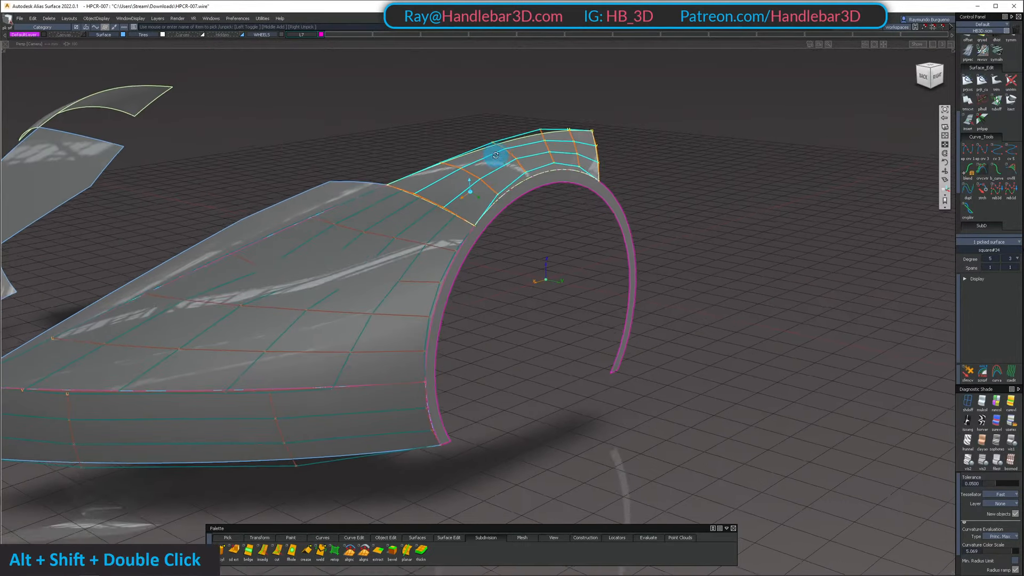
alt+shift+middle_drag(503, 202, 553, 171)
alt+shift+drag(482, 302, 530, 256)
Pick the lower side surface below the front fender and check its degree and hull rows
ctrl+shift+double_click(434, 382)
alt+shift+drag(434, 382, 106, 309)
alt+shift+drag(414, 317, 574, 338)
Reopen the front fender's square surface for editing and set its V degree to 3
ctrl+shift+middle_drag(574, 338, 622, 263)
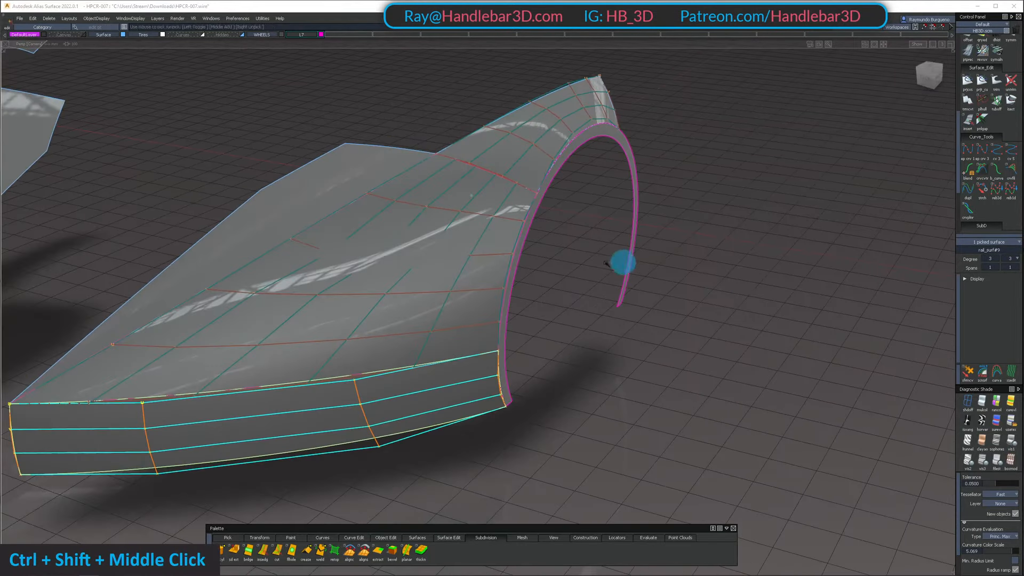
click(446, 263)
alt+shift+drag(446, 263, 466, 271)
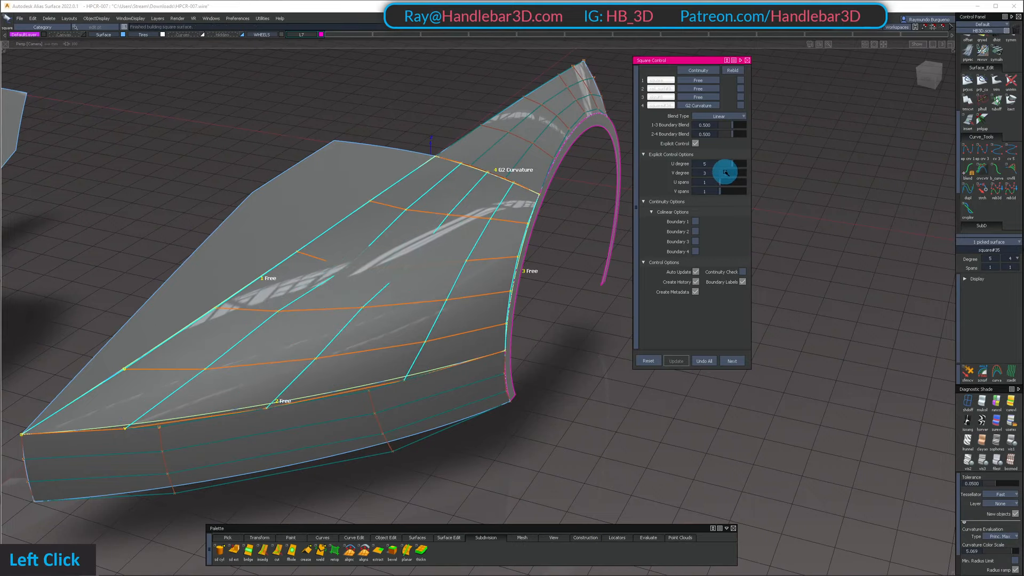
Examine how the hull rows flow across the G2 Curvature boundary between the front fender and arch surfaces
alt+shift+drag(560, 222, 373, 238)
alt+shift+middle_drag(373, 238, 464, 213)
alt+shift+right_drag(465, 213, 485, 197)
alt+shift+drag(485, 197, 457, 175)
alt+shift+drag(524, 199, 524, 277)
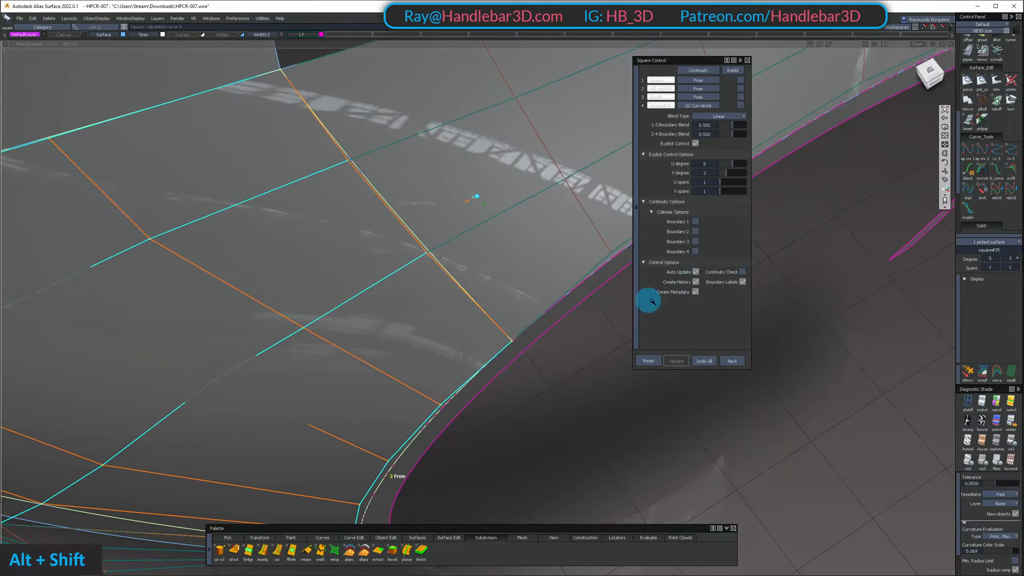
alt+shift+drag(469, 256, 450, 258)
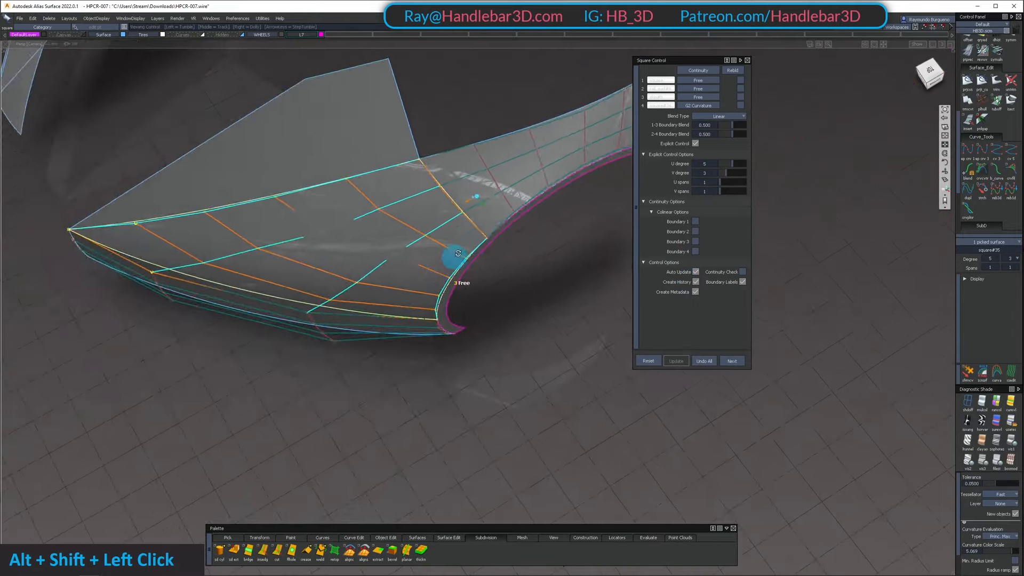
alt+shift+right_drag(450, 258, 450, 224)
mouse_move(450, 224)
alt+shift+mouse_down()
mouse_move(441, 284)
mouse_move(442, 221)
alt+shift+mouse_up()
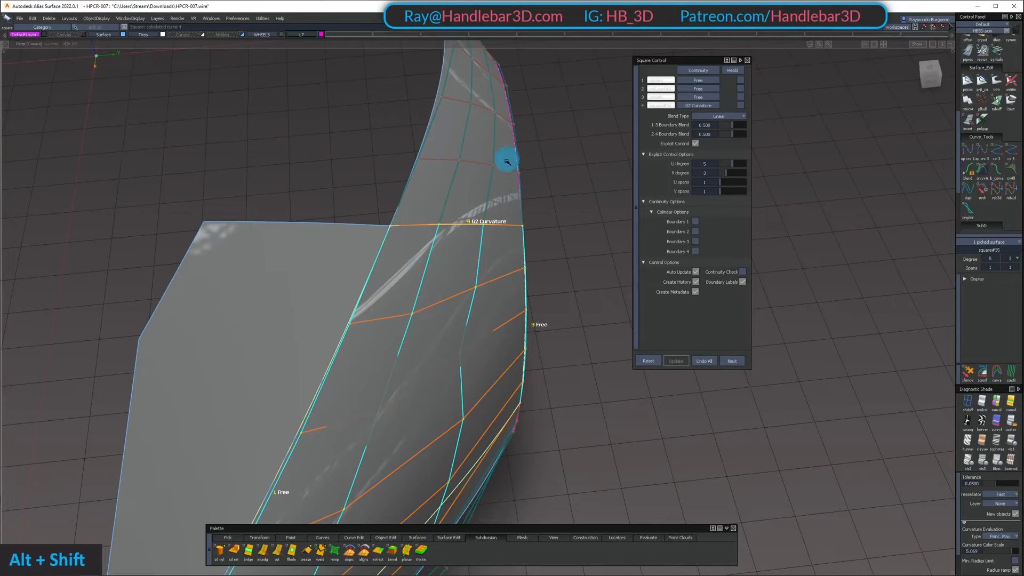
Inspect the highlights across the G2 Curvature boundary from the back and from above
alt+shift+right_drag(494, 223, 442, 87)
alt+shift+drag(434, 189, 489, 117)
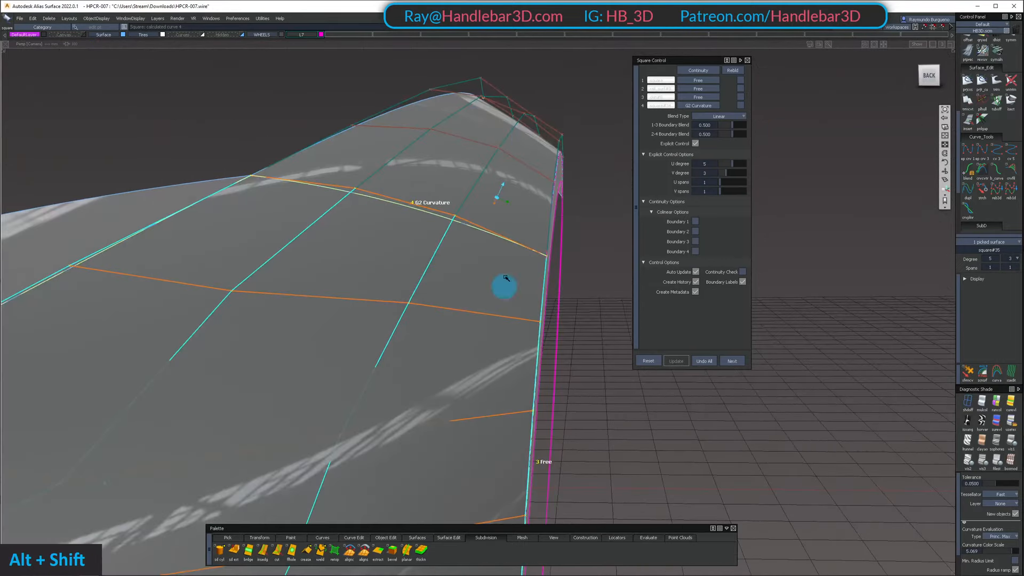
alt+shift+drag(543, 178, 706, 198)
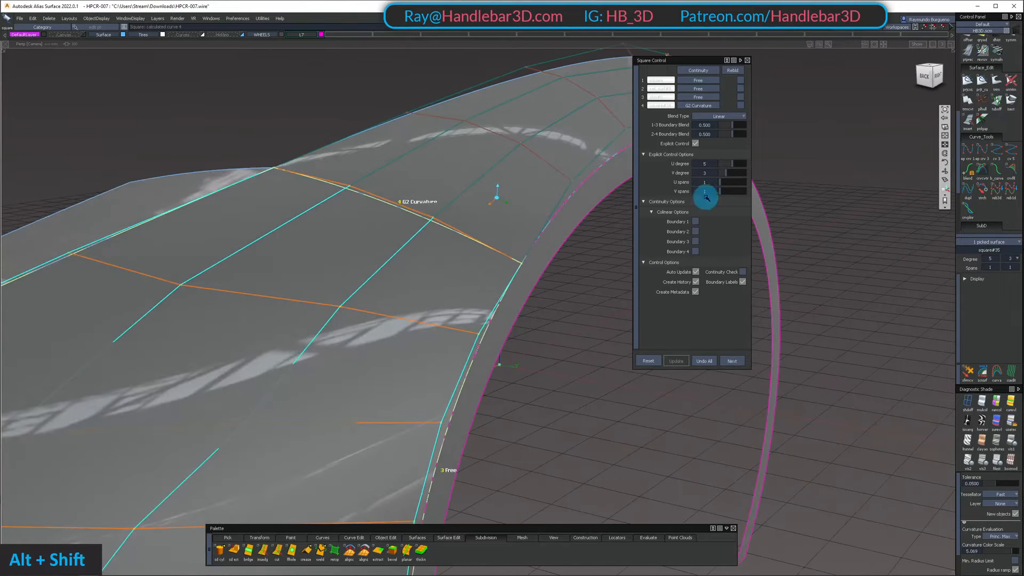
alt+shift+drag(455, 136, 509, 177)
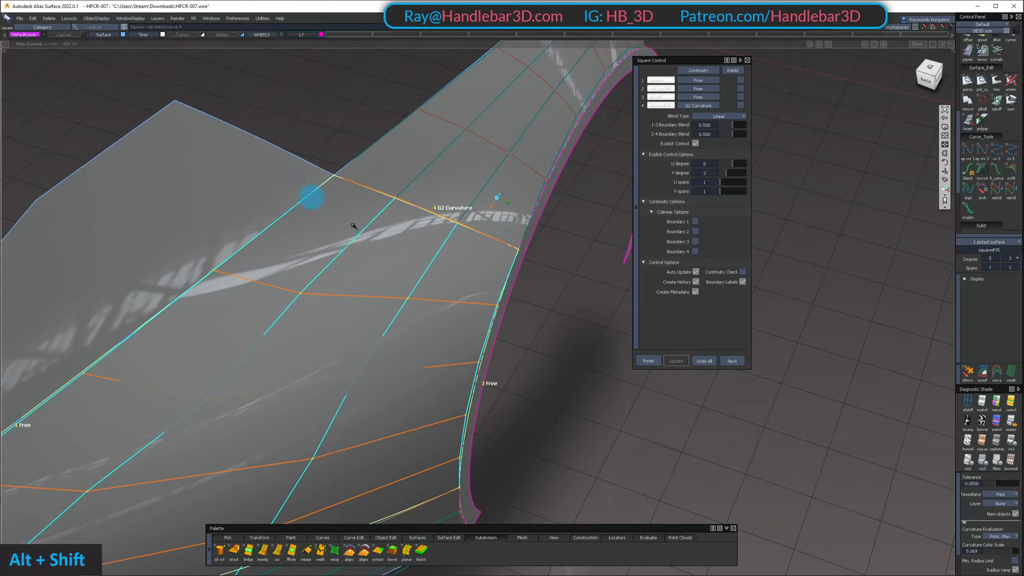
alt+shift+drag(312, 198, 507, 264)
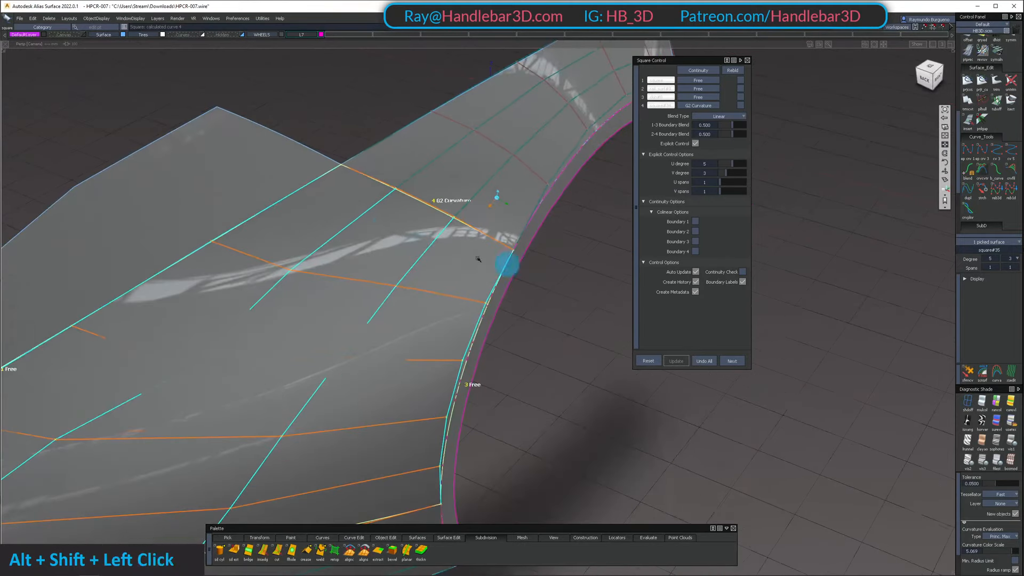
alt+shift+drag(410, 220, 454, 195)
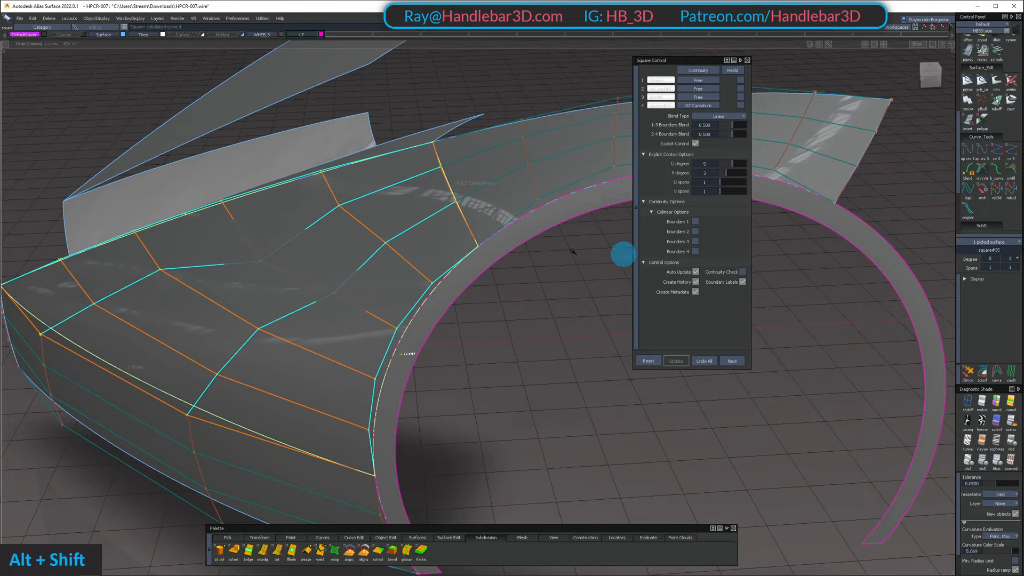
Turn on the colinear option for Boundary 4 of the square surface and check the hulls across that edge
alt+shift+drag(572, 252, 414, 285)
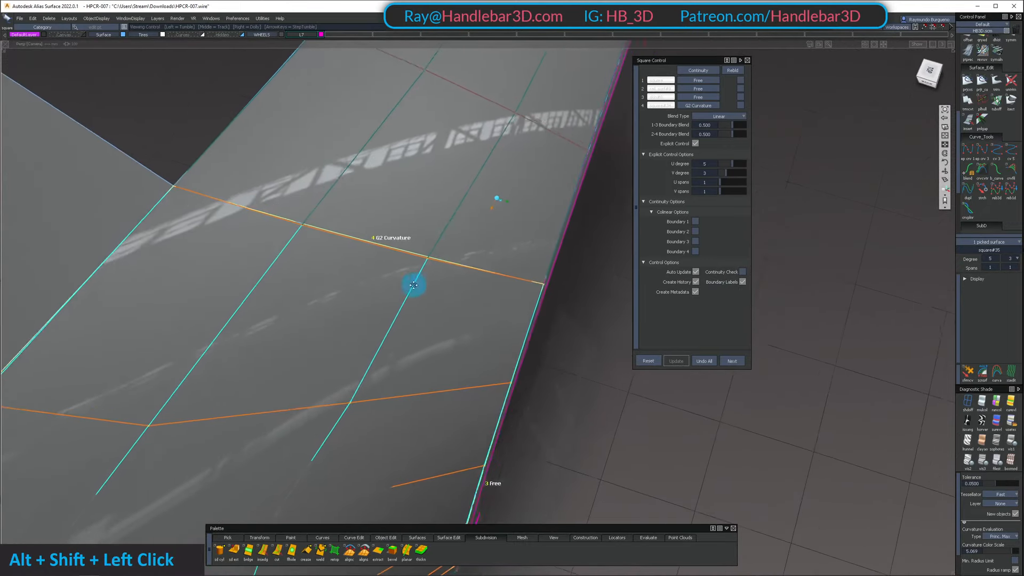
alt+shift+middle_drag(414, 285, 508, 162)
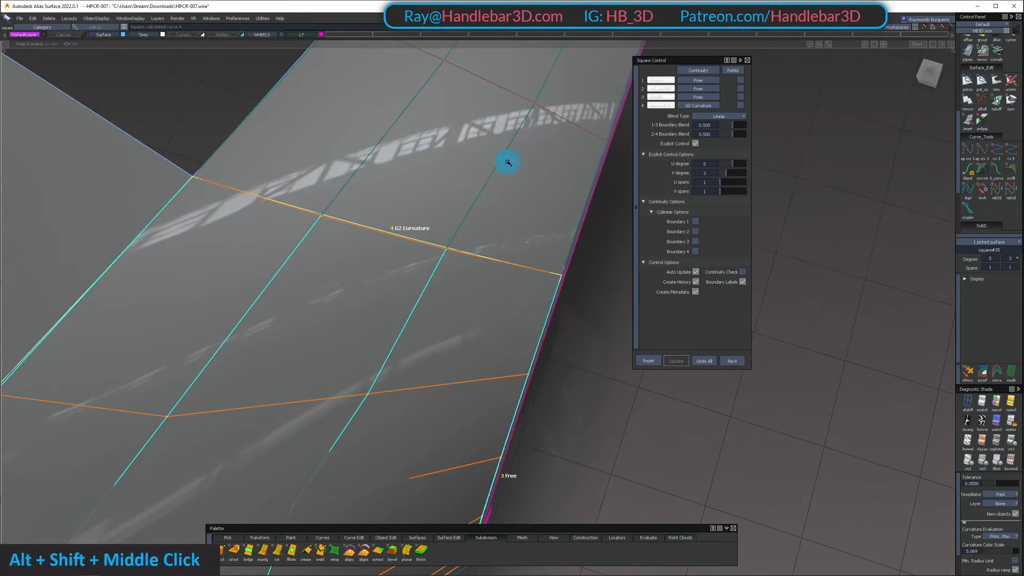
click(702, 251)
alt+shift+middle_drag(693, 251, 371, 336)
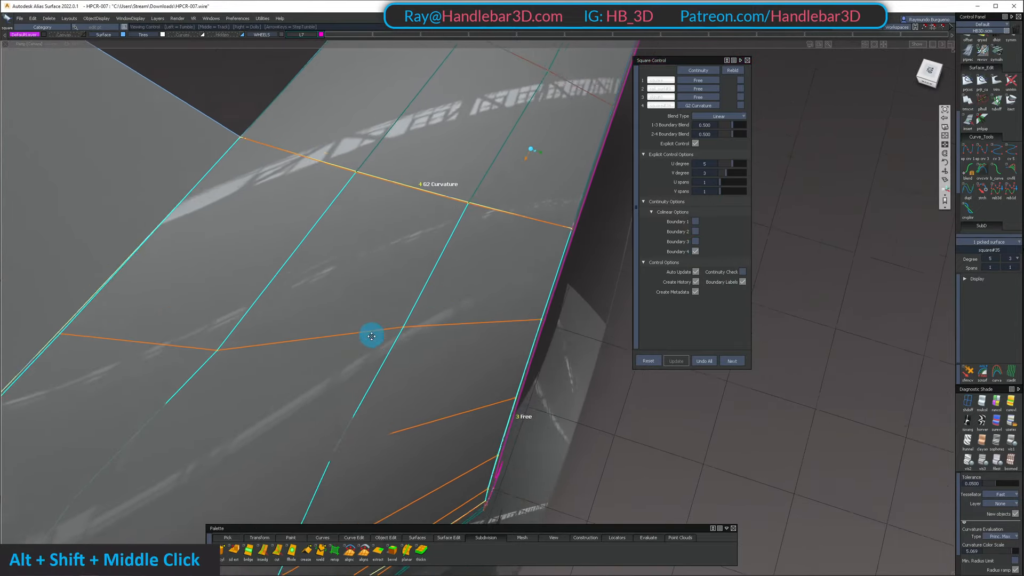
alt+shift+right_drag(371, 336, 386, 348)
alt+shift+middle_drag(386, 347, 475, 350)
alt+shift+drag(475, 349, 660, 266)
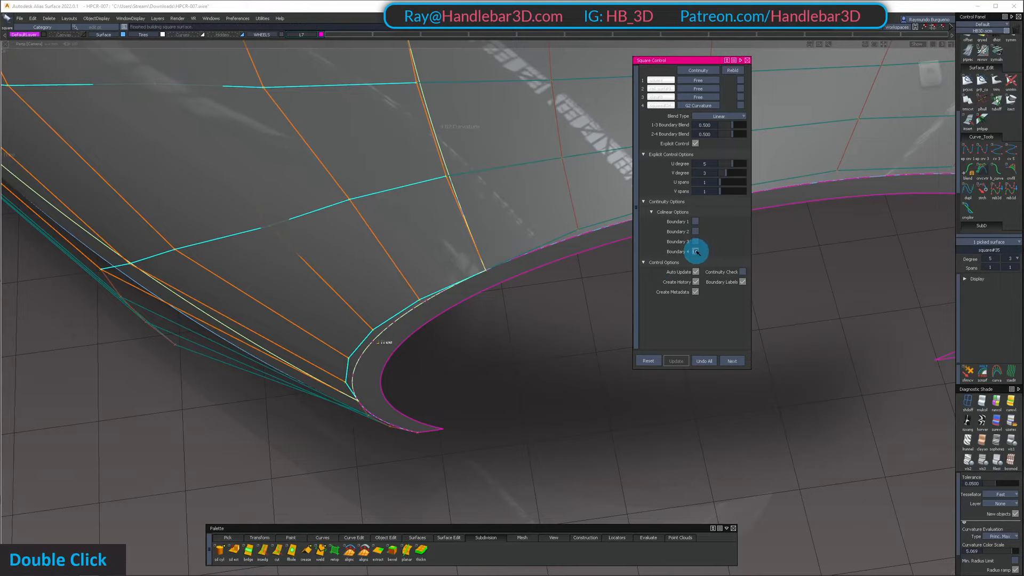
Compare the hulls with the Boundary 4 colinear option off and on, keep it on, and close the square settings
alt+shift+middle_drag(688, 251, 419, 286)
alt+shift+drag(418, 286, 457, 237)
click(739, 72)
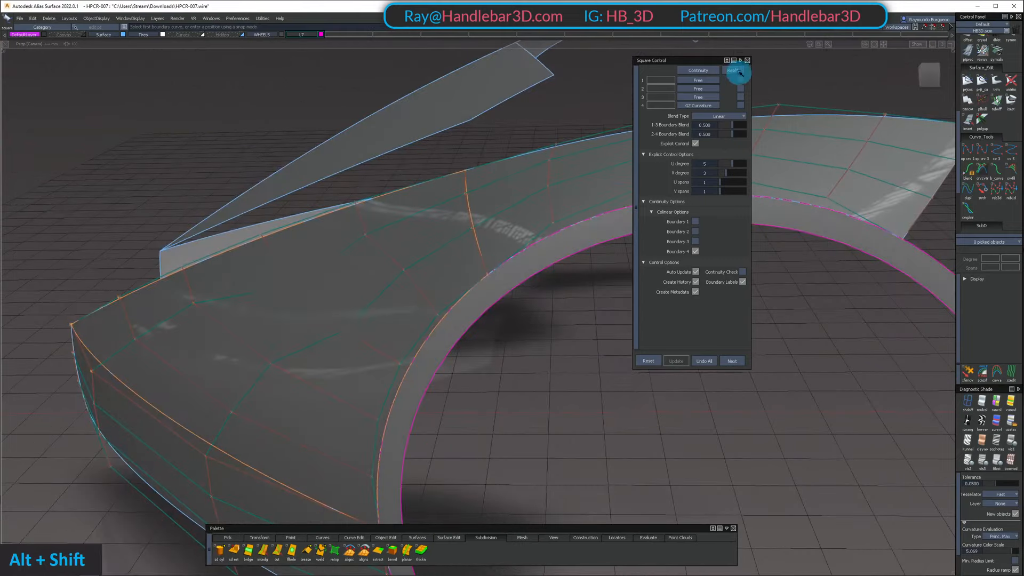
click(748, 60)
Check the front fender's crown and the highlights across its seam with the arch surface from the back and side
alt+shift+drag(460, 156, 517, 256)
alt+shift+middle_drag(517, 256, 618, 243)
alt+shift+drag(482, 254, 629, 237)
alt+shift+right_drag(630, 237, 581, 236)
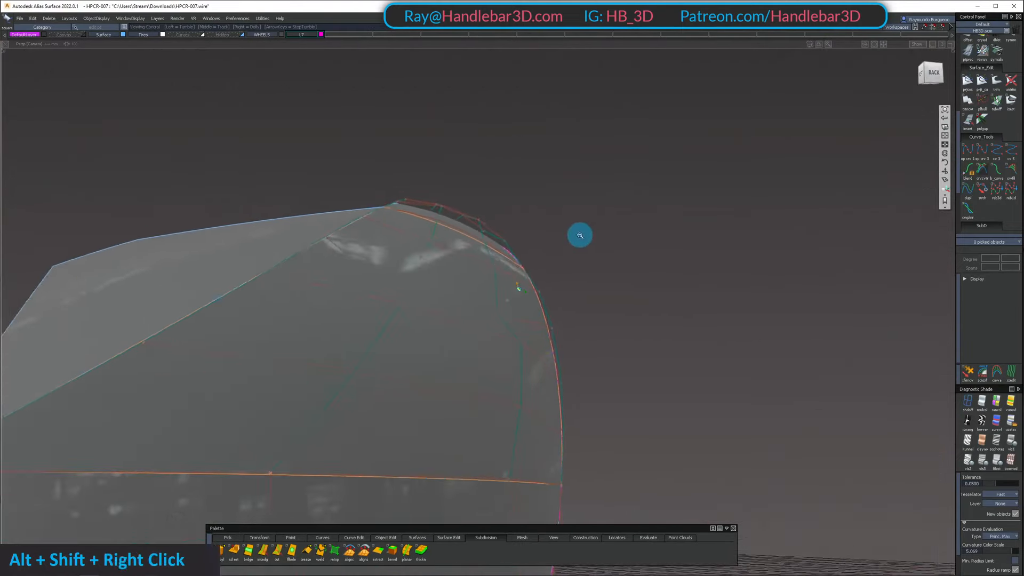
alt+shift+drag(581, 235, 498, 210)
alt+shift+right_drag(498, 210, 592, 242)
alt+shift+middle_drag(592, 242, 549, 259)
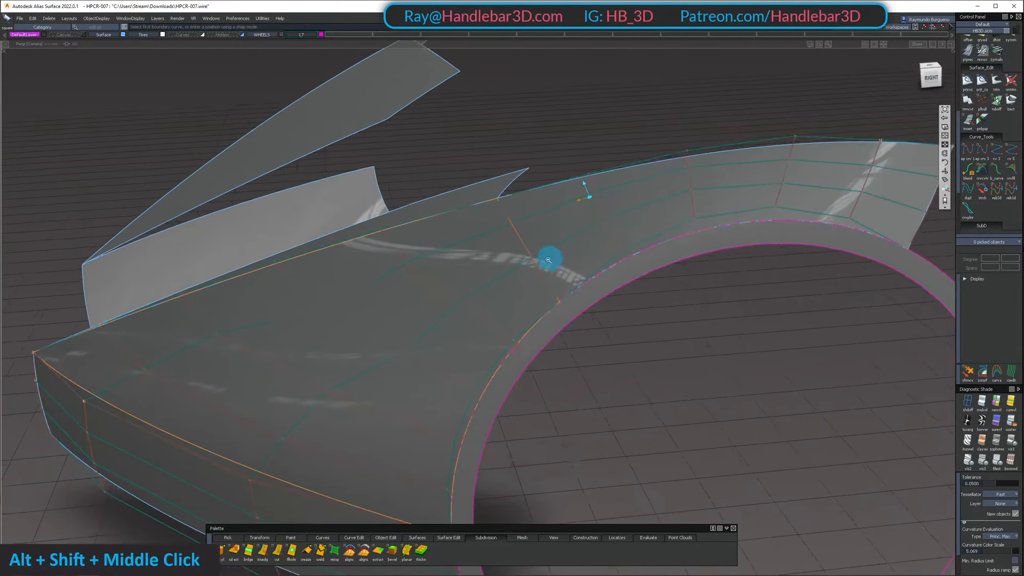
alt+shift+drag(549, 258, 525, 238)
ctrl+shift+drag(525, 238, 515, 273)
Pick the front fender surface and examine its hull rows and highlights near the arch seam
click(516, 269)
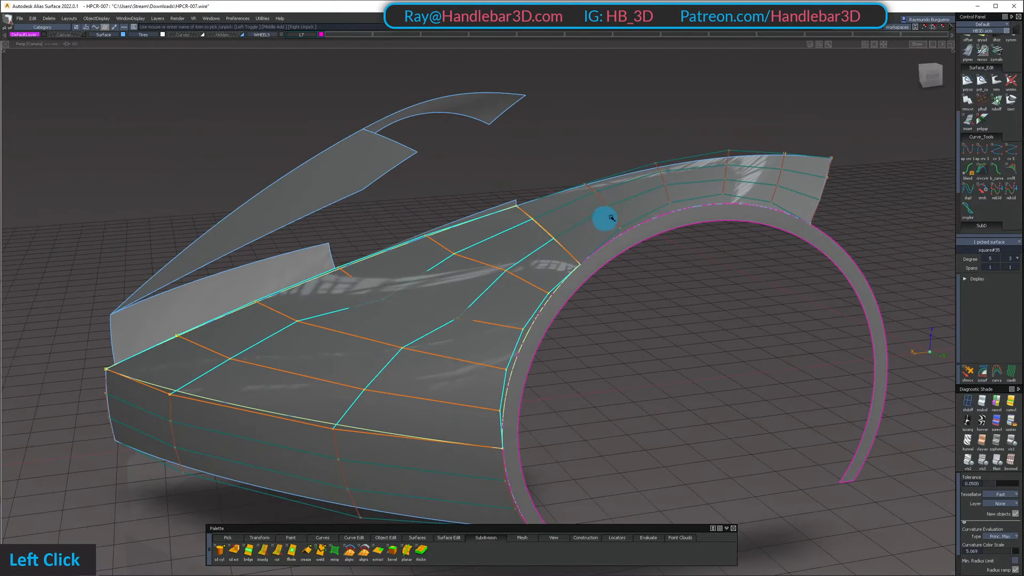
alt+shift+drag(620, 212, 277, 300)
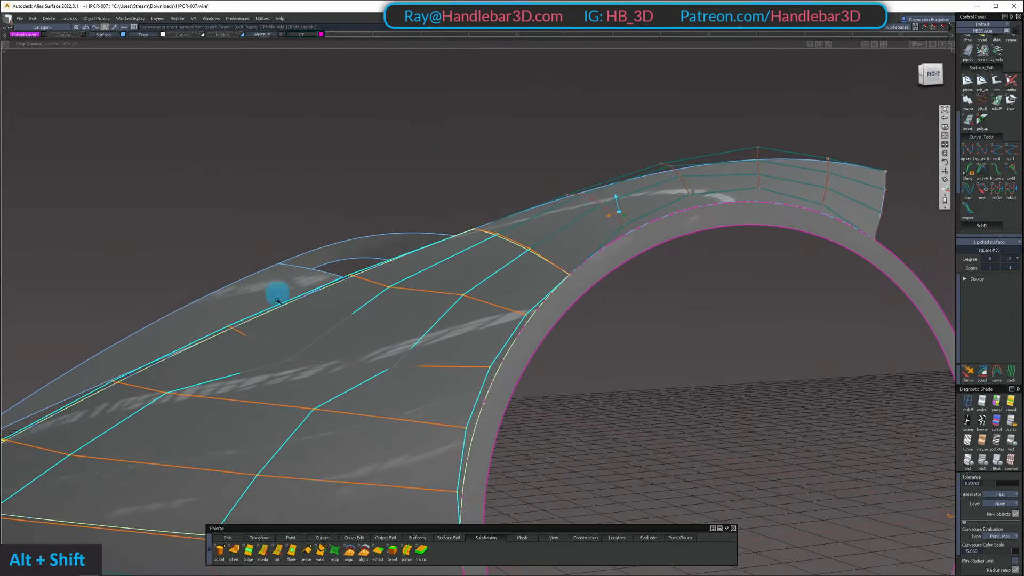
alt+shift+right_drag(524, 234, 503, 315)
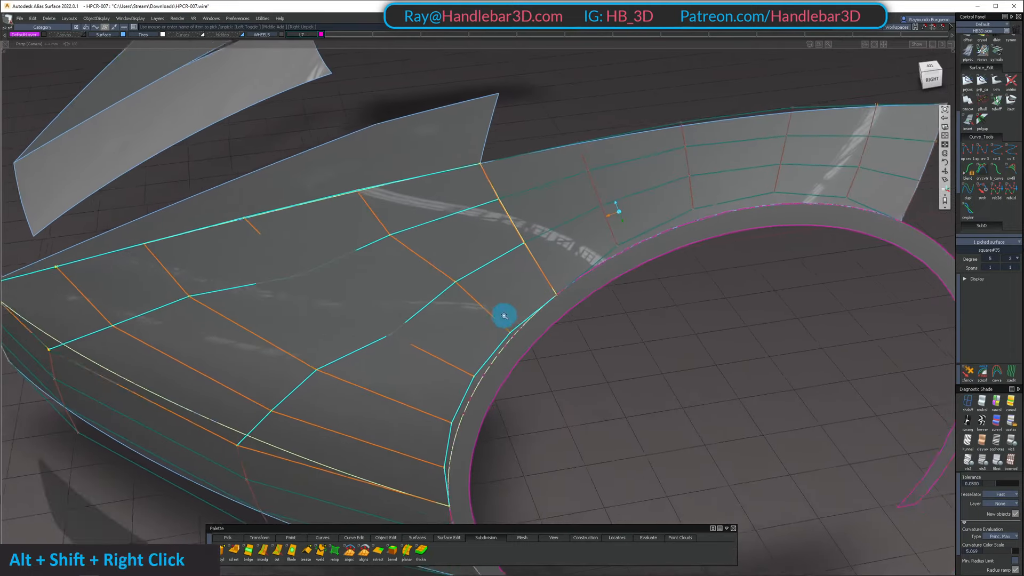
alt+shift+drag(503, 315, 399, 255)
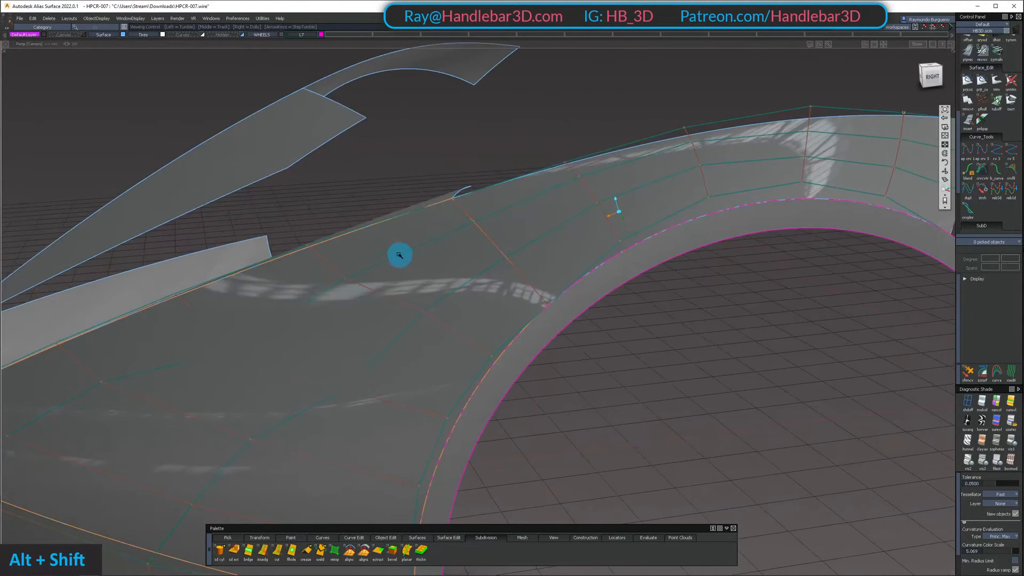
mouse_move(236, 273)
alt+shift+mouse_down()
mouse_move(244, 411)
mouse_move(402, 290)
alt+shift+mouse_up()
Show the model as wireframe and pick the two inner CVs of the arch surface along the seam
key(h)
alt+shift+drag(395, 337, 509, 276)
alt+shift+middle_drag(509, 276, 511, 288)
alt+shift+drag(510, 288, 507, 297)
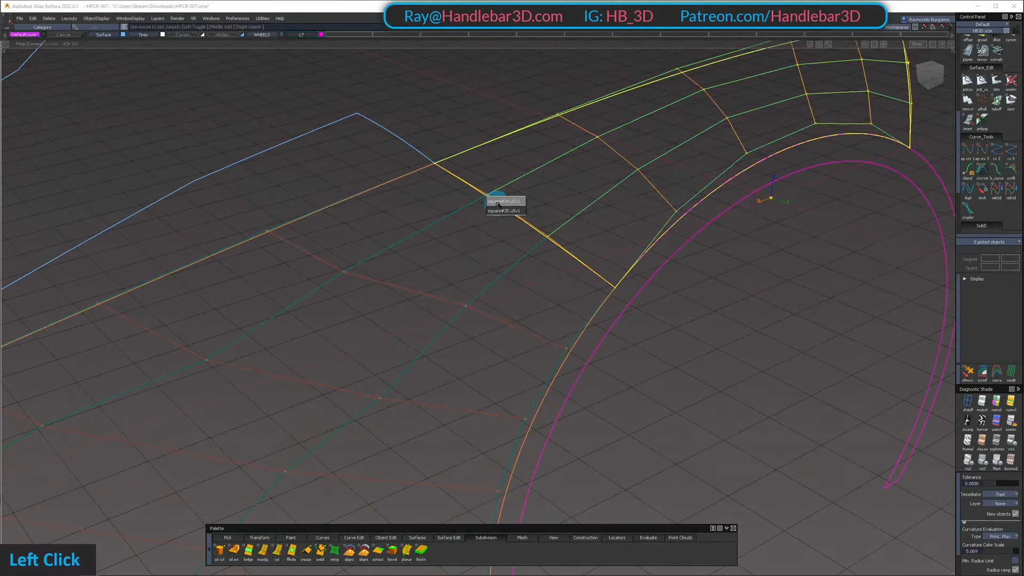
click(503, 202)
click(548, 236)
click(555, 239)
Examine the two picked seam CVs and their hull lines against the front fender's hull rows from several angles
alt+shift+drag(555, 238, 709, 195)
alt+shift+middle_drag(480, 248, 520, 226)
alt+shift+right_drag(521, 227, 556, 233)
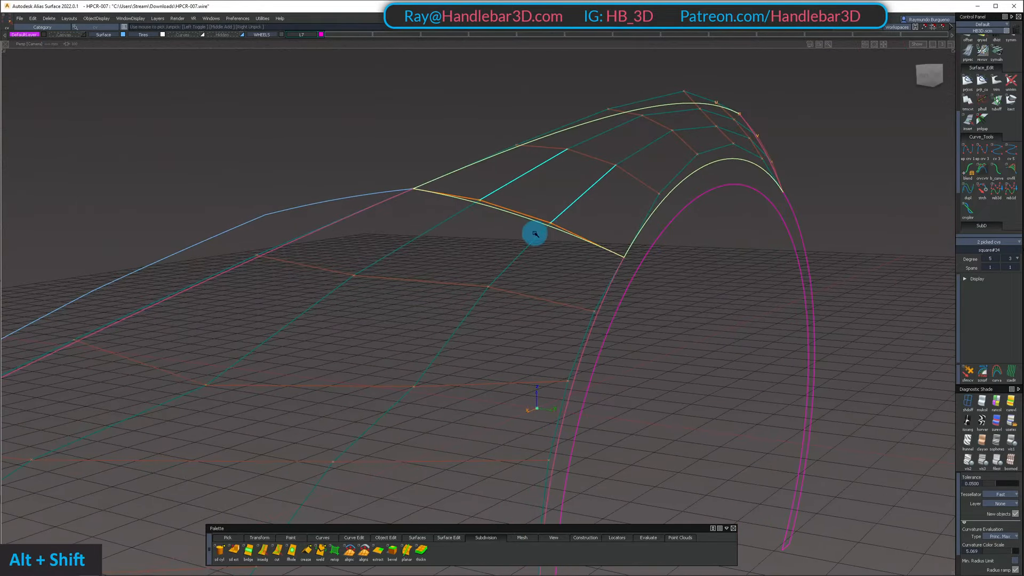
alt+shift+drag(570, 175, 338, 217)
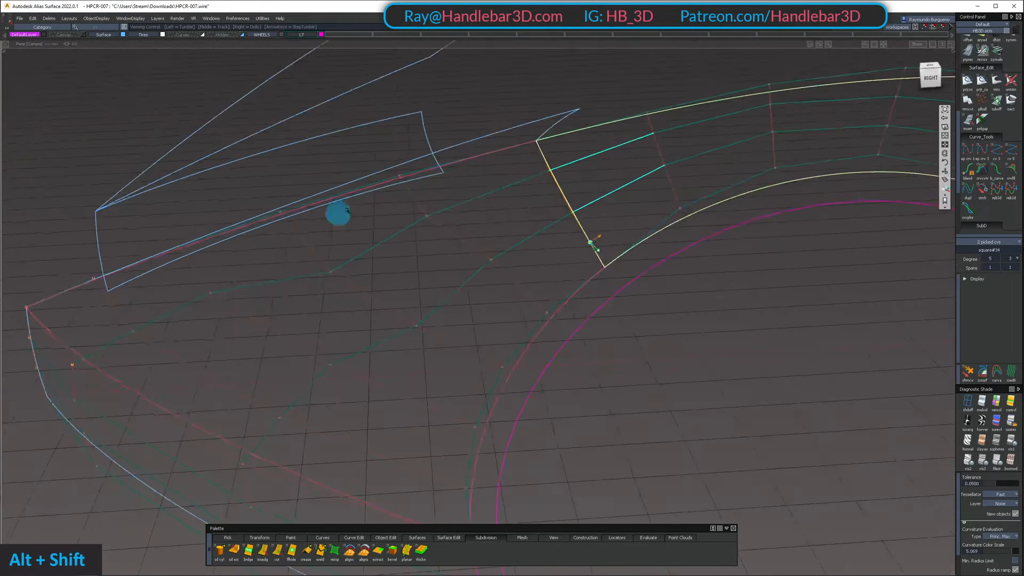
alt+shift+middle_drag(338, 217, 459, 176)
alt+shift+drag(459, 176, 446, 101)
alt+shift+middle_drag(341, 248, 420, 162)
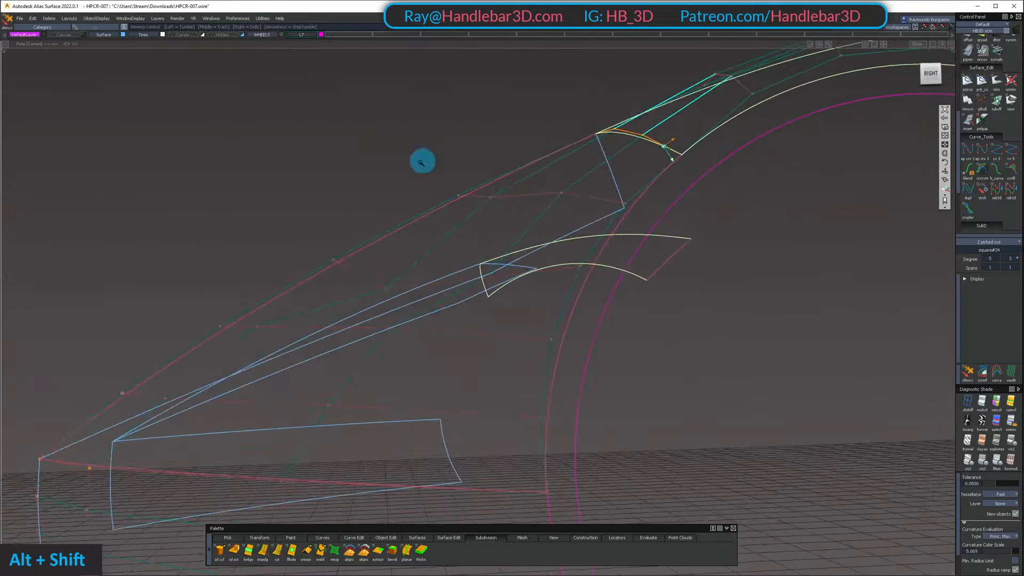
alt+shift+drag(421, 162, 464, 225)
alt+shift+middle_drag(464, 225, 461, 228)
Release the picked seam CVs and inspect the wireframe hull flow from the front fender into the arch surface
alt+shift+drag(461, 228, 682, 275)
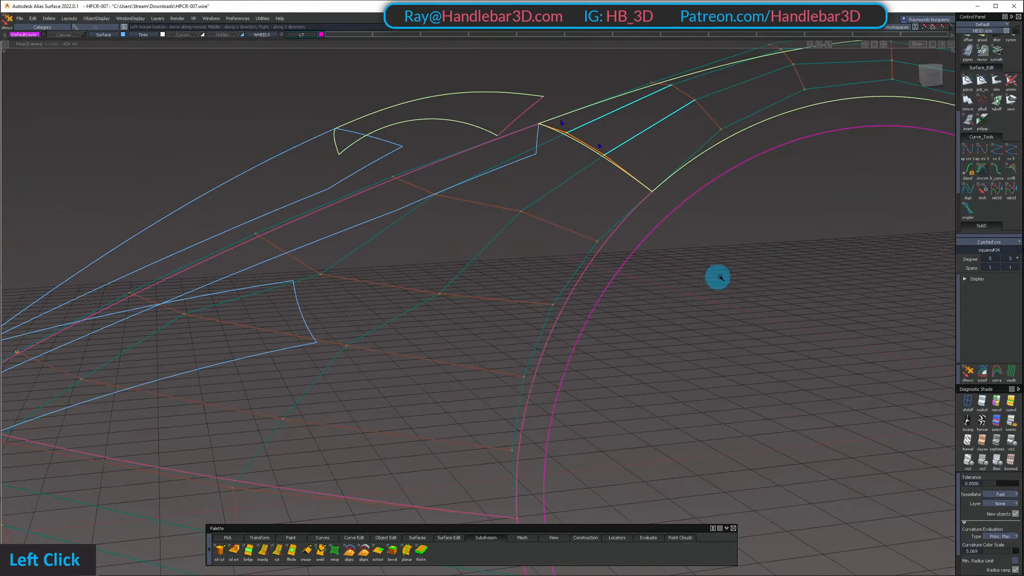
alt+shift+drag(536, 223, 491, 197)
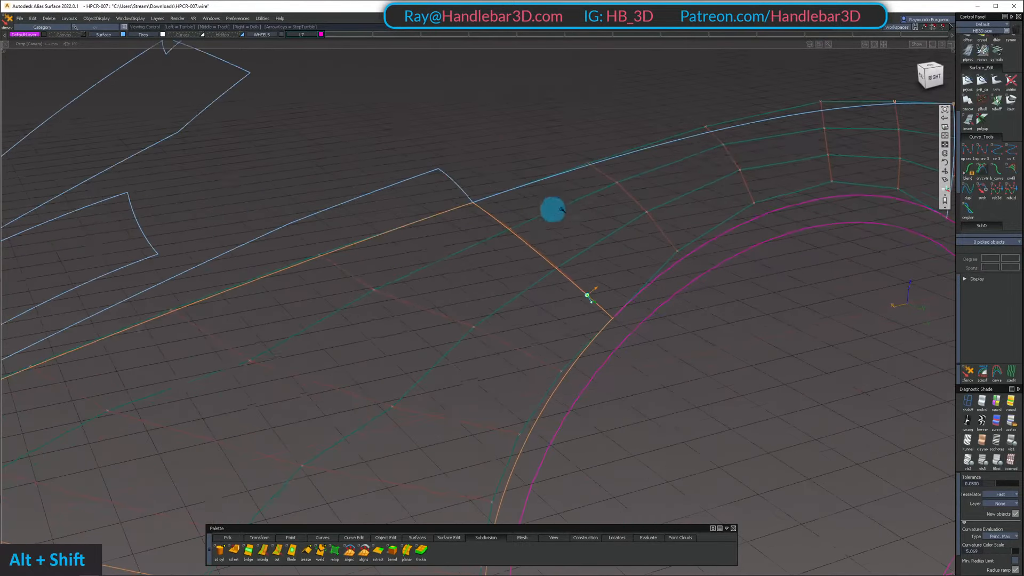
alt+shift+drag(310, 275, 687, 196)
alt+shift+right_drag(687, 196, 718, 206)
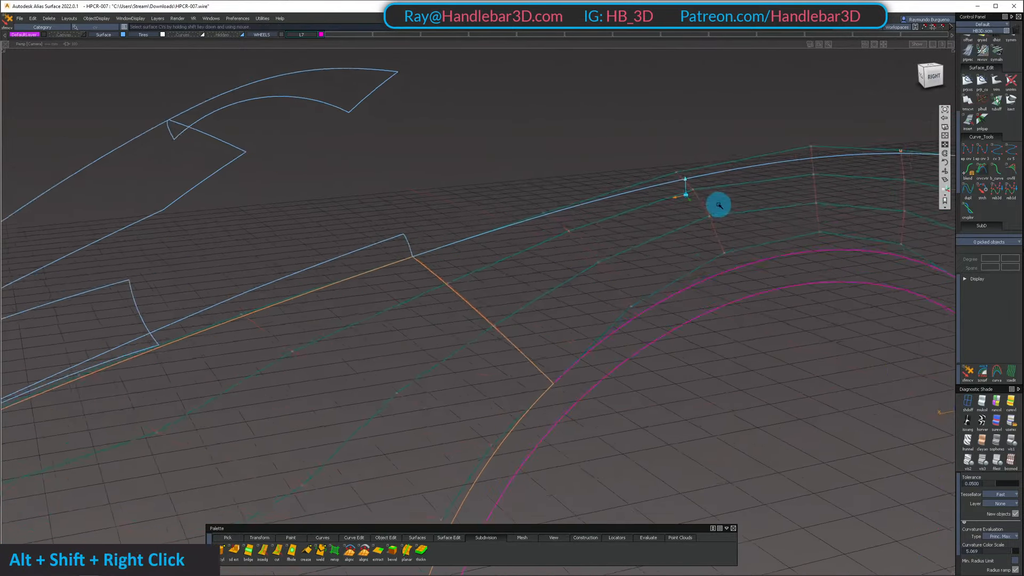
ctrl+shift+drag(718, 206, 674, 219)
alt+shift+right_drag(675, 220, 603, 242)
alt+shift+drag(604, 242, 303, 353)
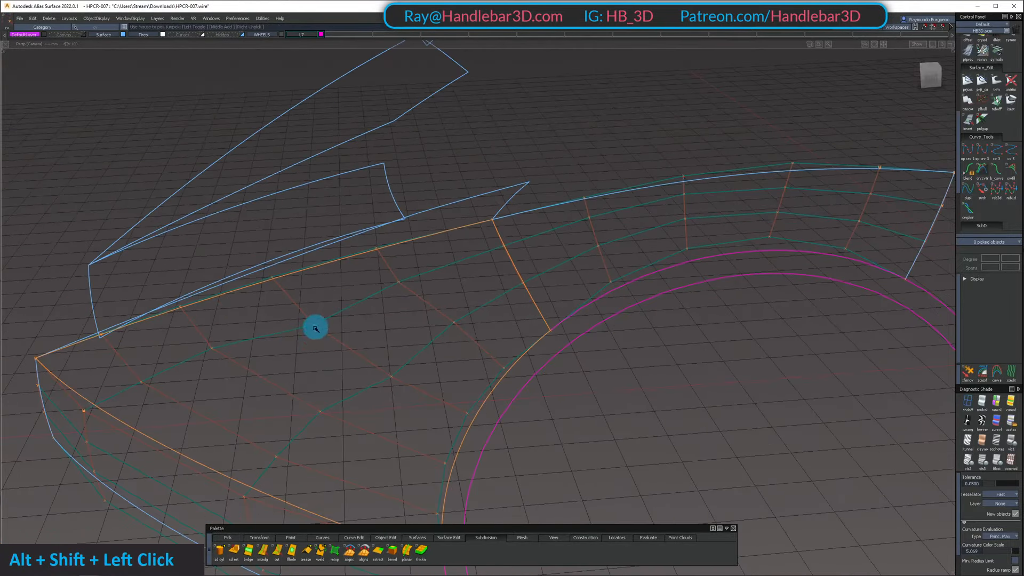
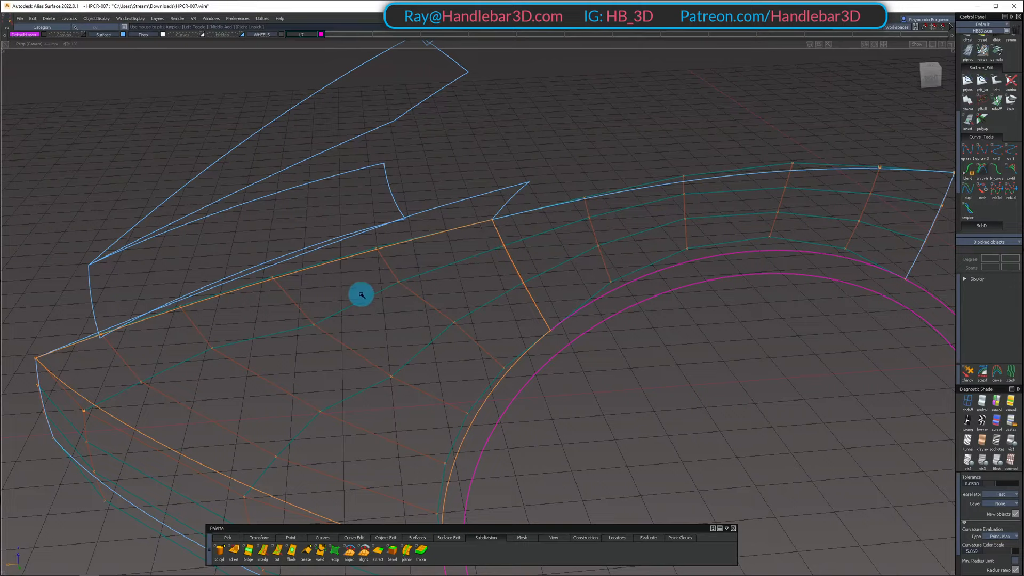
Try a straight degree 1 reference line across the arch seam between the hull CVs on either side
key(e)
ctrl+click(402, 293)
ctrl+click(633, 222)
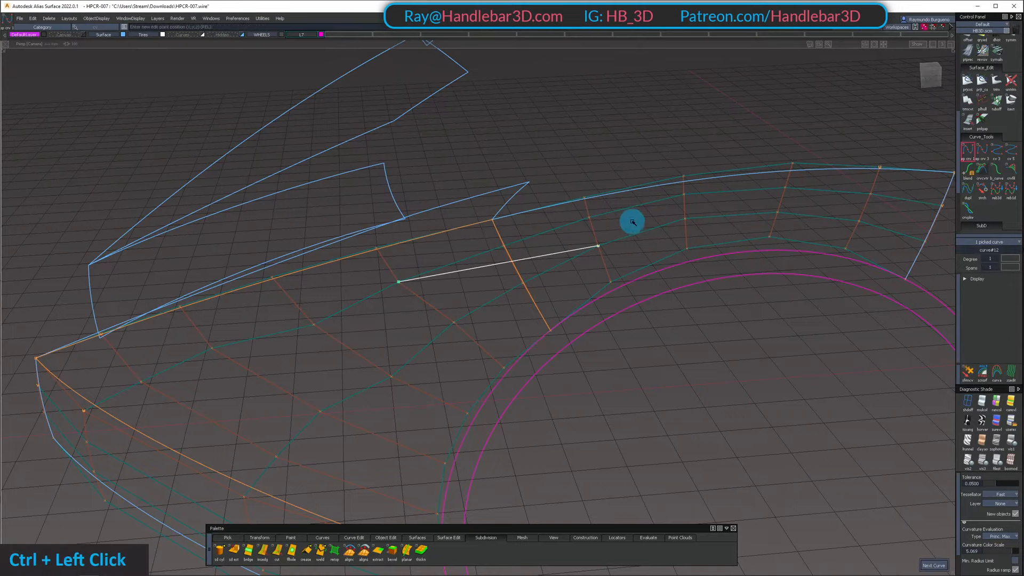
key(ctrl+z)
ctrl+click(617, 216)
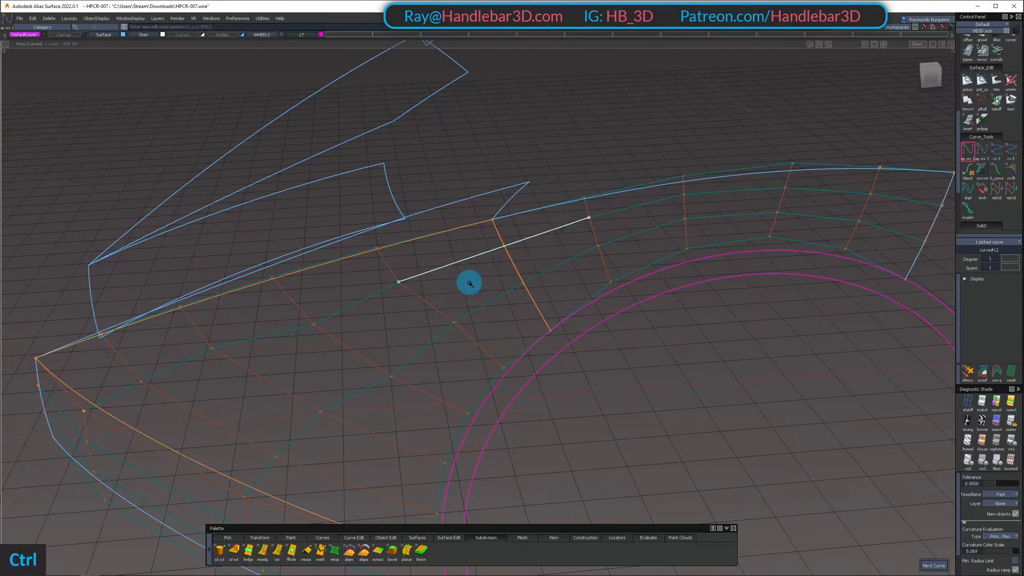
key(ctrl+z)
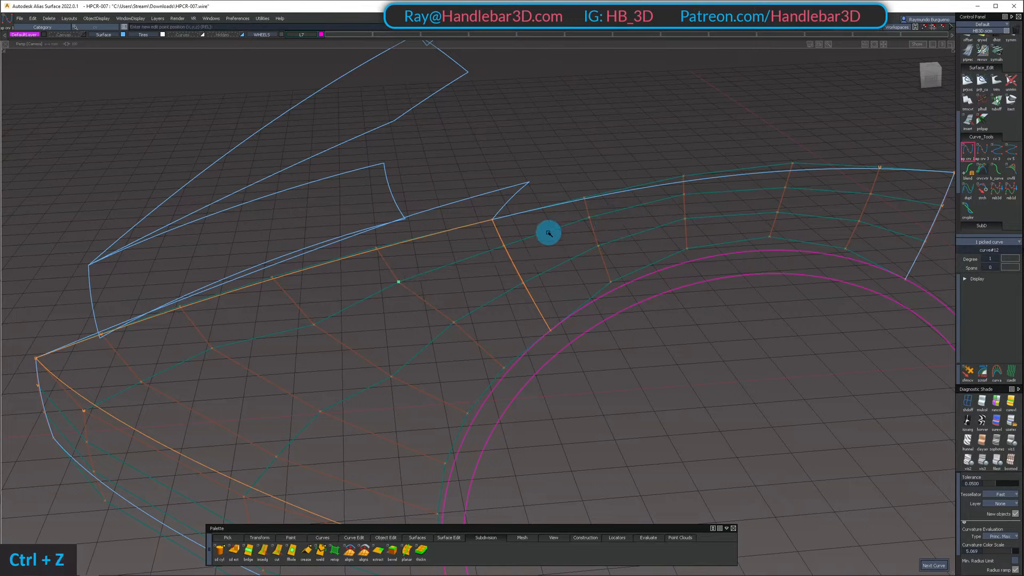
key(ctrl+z)
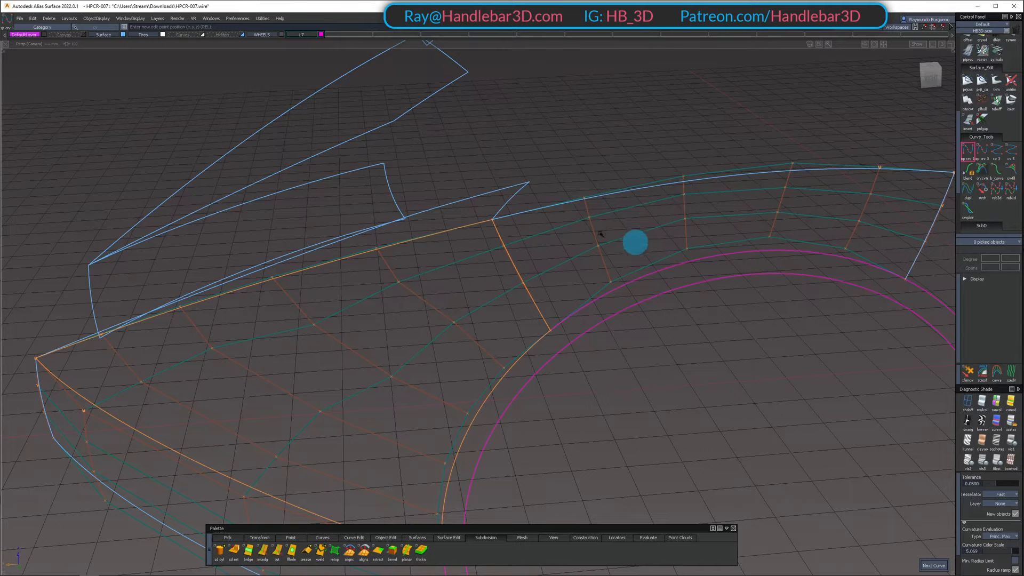
Adjust the third CV from the seam in the arch surface's upper inner hull row to smooth that row's flow
ctrl+shift+click(652, 178)
alt+shift+drag(651, 178, 624, 222)
shift+click(687, 205)
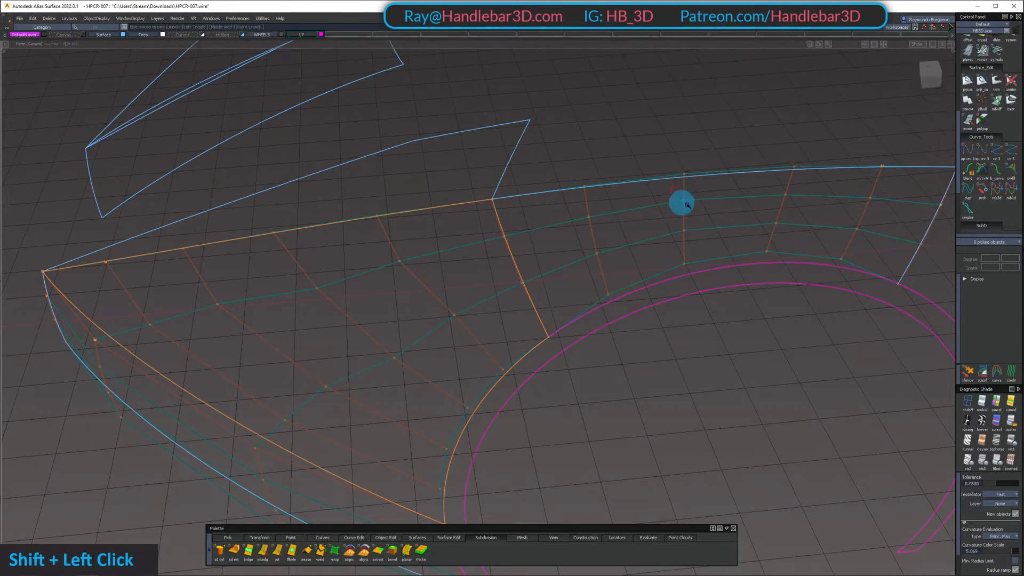
alt+shift+drag(687, 205, 647, 171)
alt+shift+drag(679, 204, 675, 204)
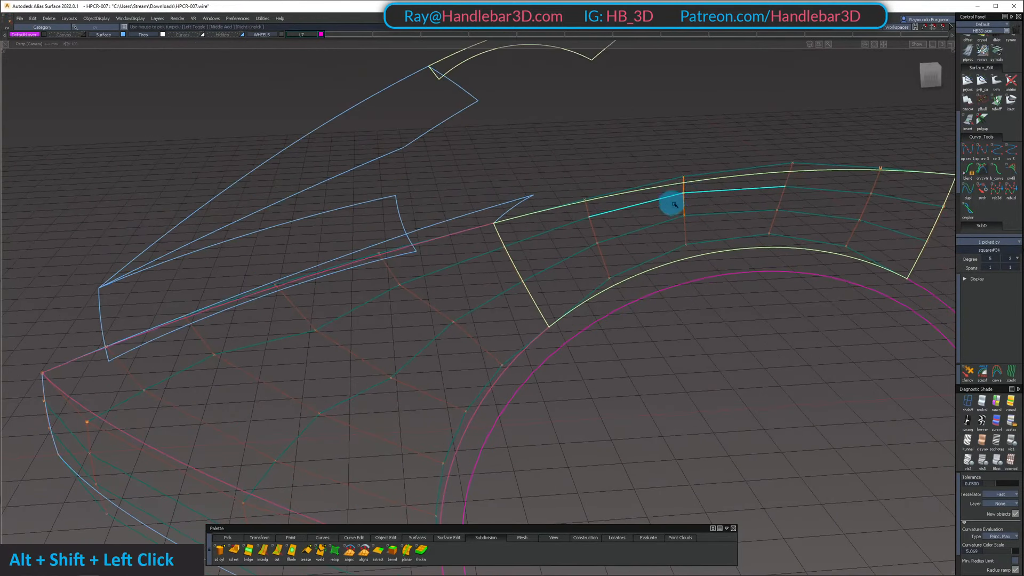
alt+shift+drag(670, 169, 695, 142)
key(shift+z)
click(701, 138)
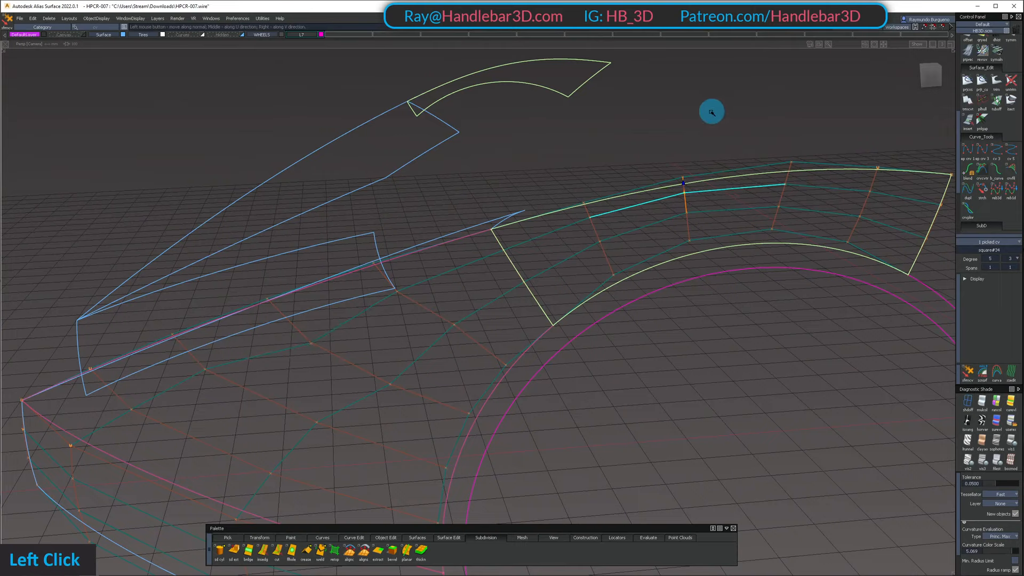
drag(754, 109, 778, 114)
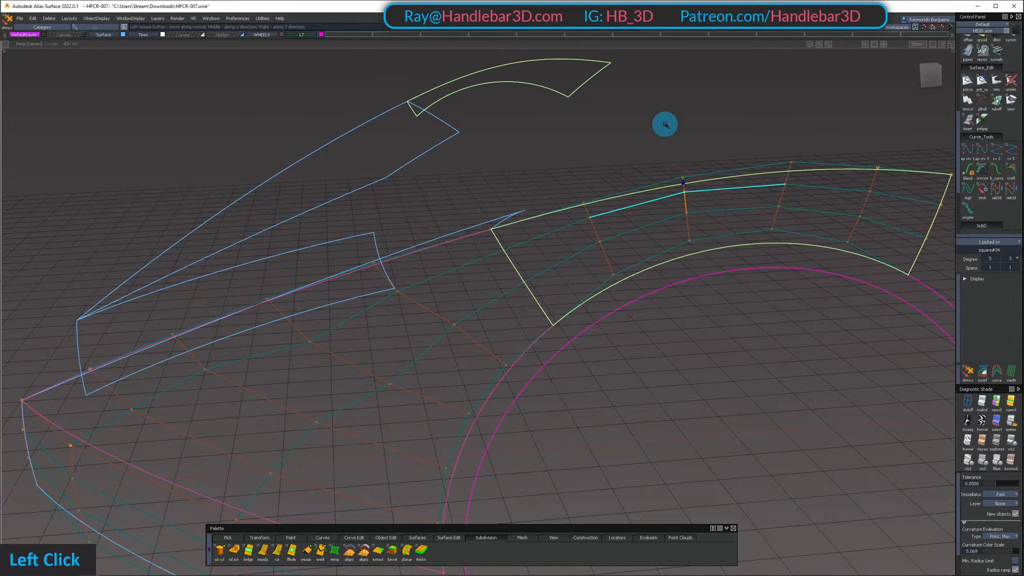
drag(677, 126, 566, 127)
drag(643, 113, 549, 128)
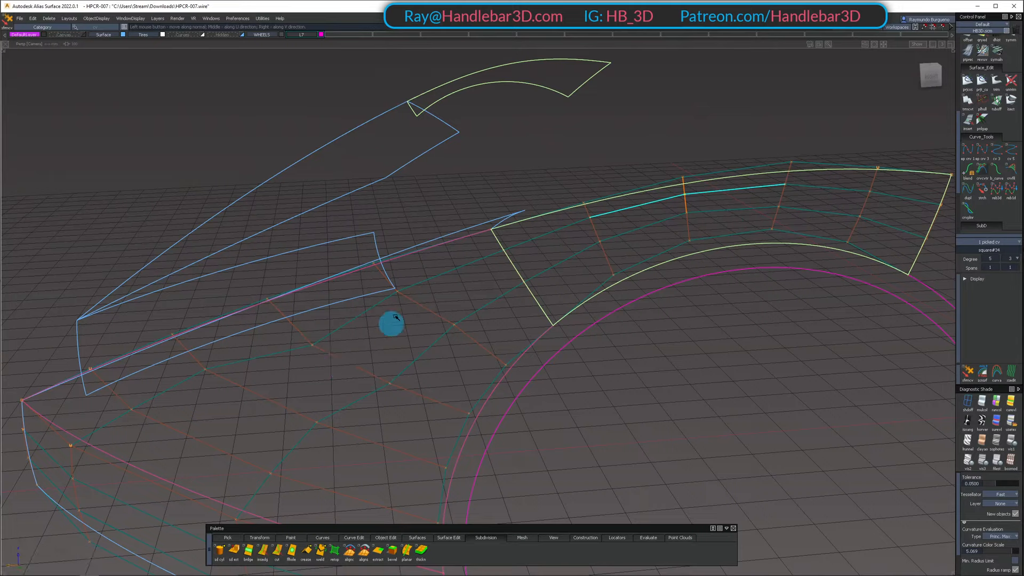
drag(703, 106, 658, 114)
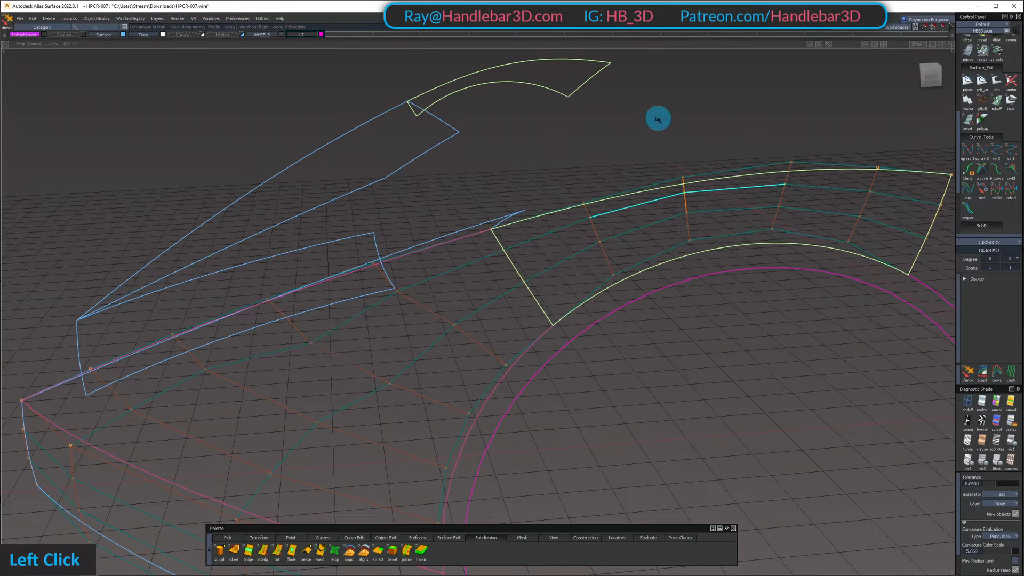
Move the arch surface's upper inner seam CV in perspective and side views to line up the hull row with the front fender
ctrl+shift+drag(483, 300, 484, 237)
mouse_move(442, 249)
ctrl+shift+mouse_down()
mouse_move(565, 245)
mouse_move(495, 259)
ctrl+shift+mouse_up()
ctrl+shift+drag(483, 251, 544, 256)
click(505, 251)
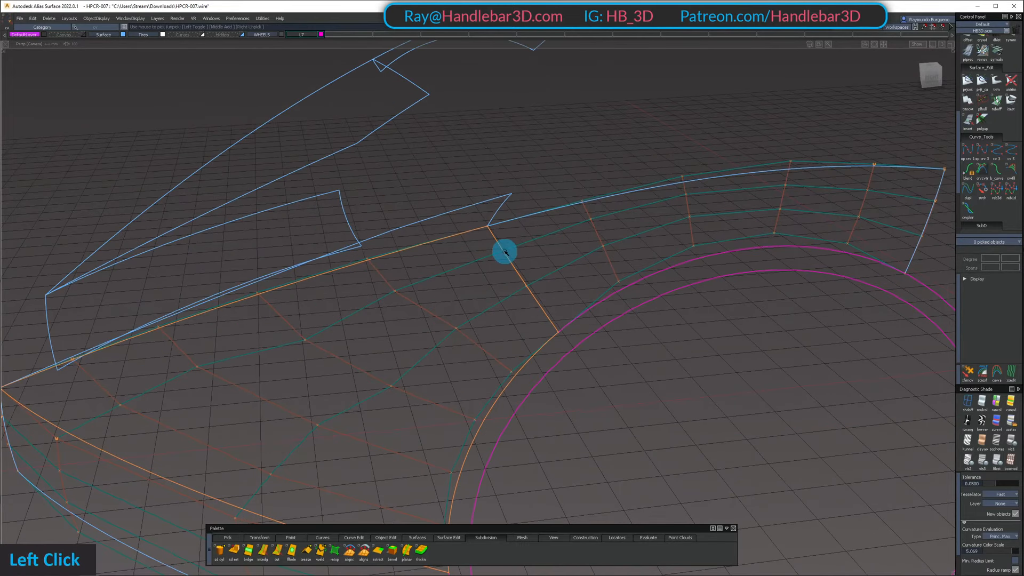
click(439, 265)
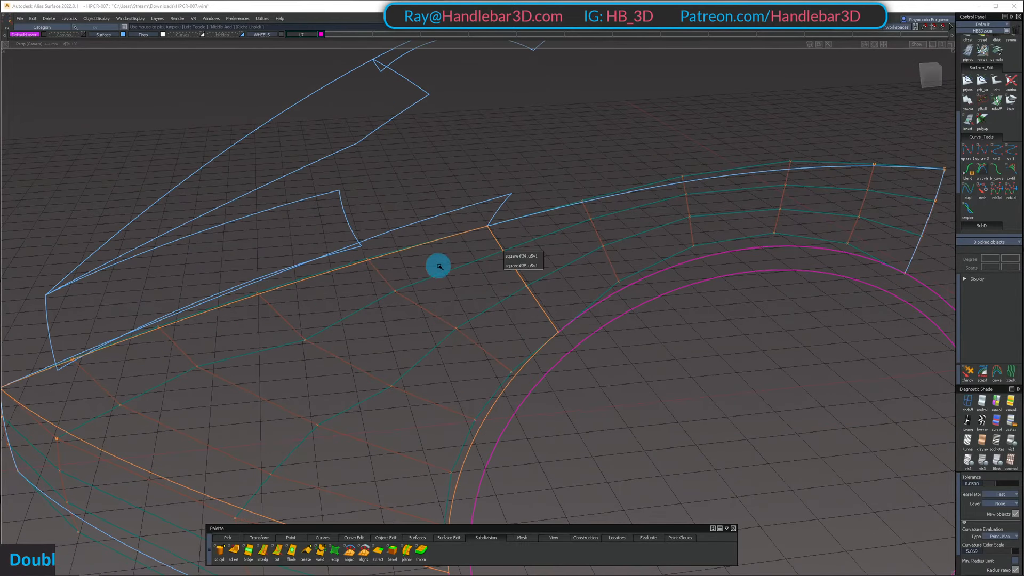
double_click(521, 257)
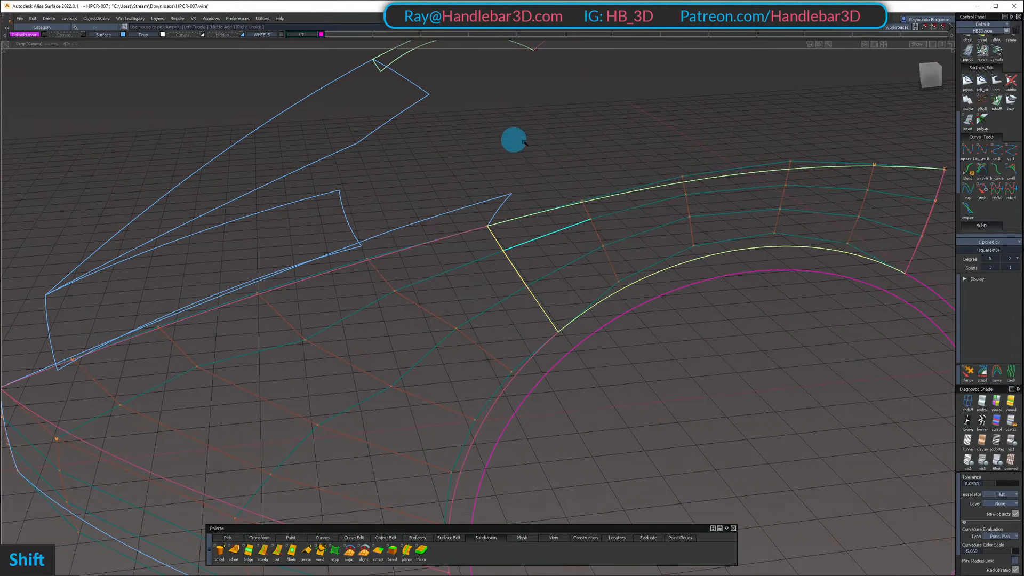
alt+shift+drag(603, 140, 560, 120)
double_click(578, 117)
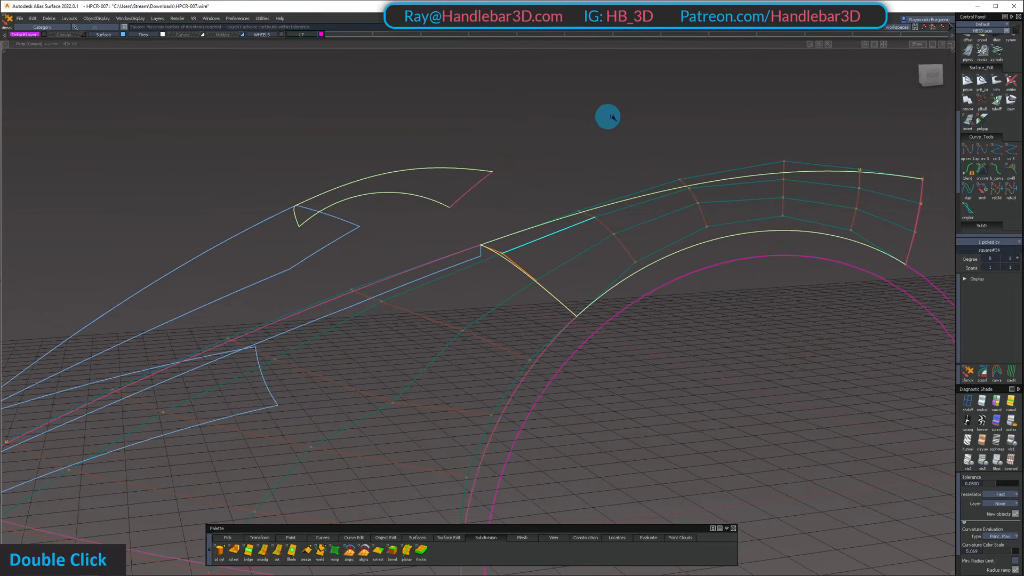
alt+shift+drag(636, 116, 514, 120)
click(936, 78)
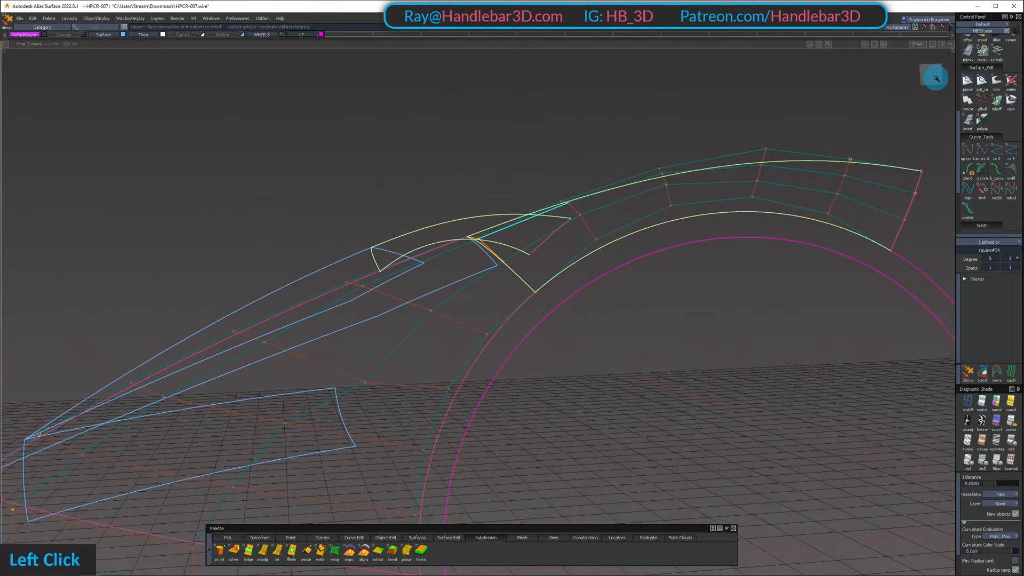
alt+shift+middle_drag(492, 155, 538, 135)
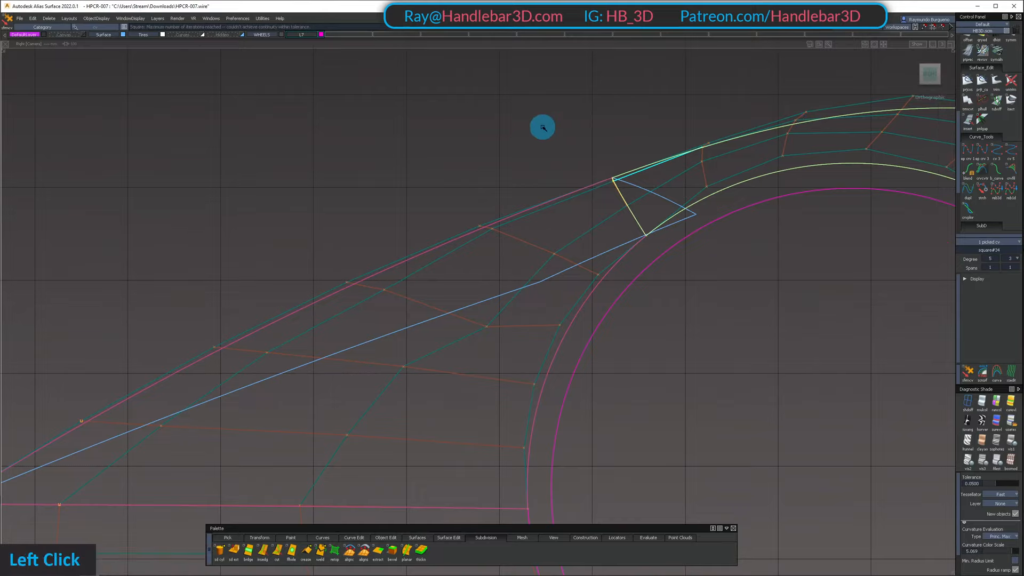
double_click(595, 120)
drag(564, 106, 679, 201)
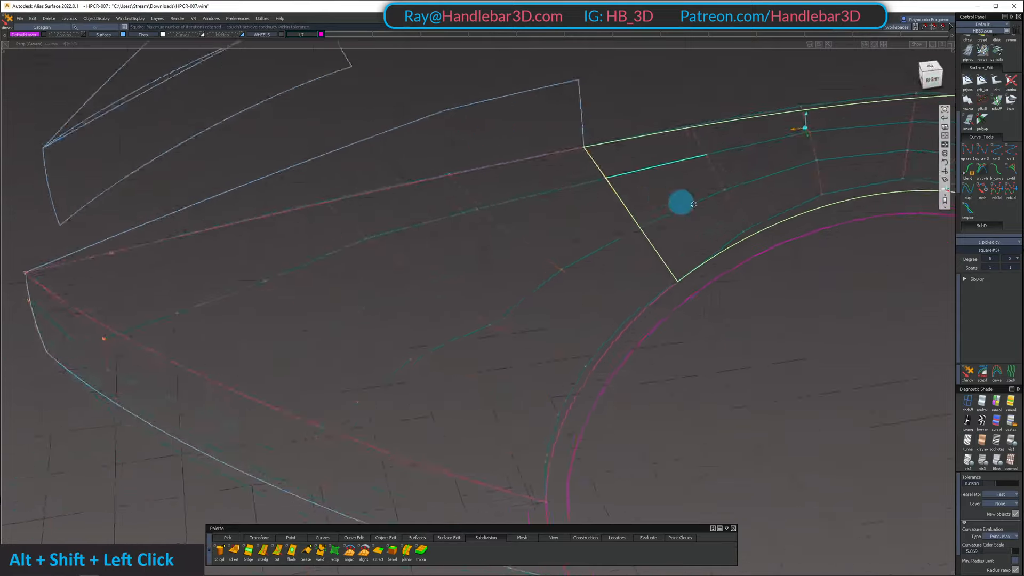
alt+shift+middle_drag(679, 202, 606, 183)
ctrl+shift+double_click(610, 181)
click(629, 212)
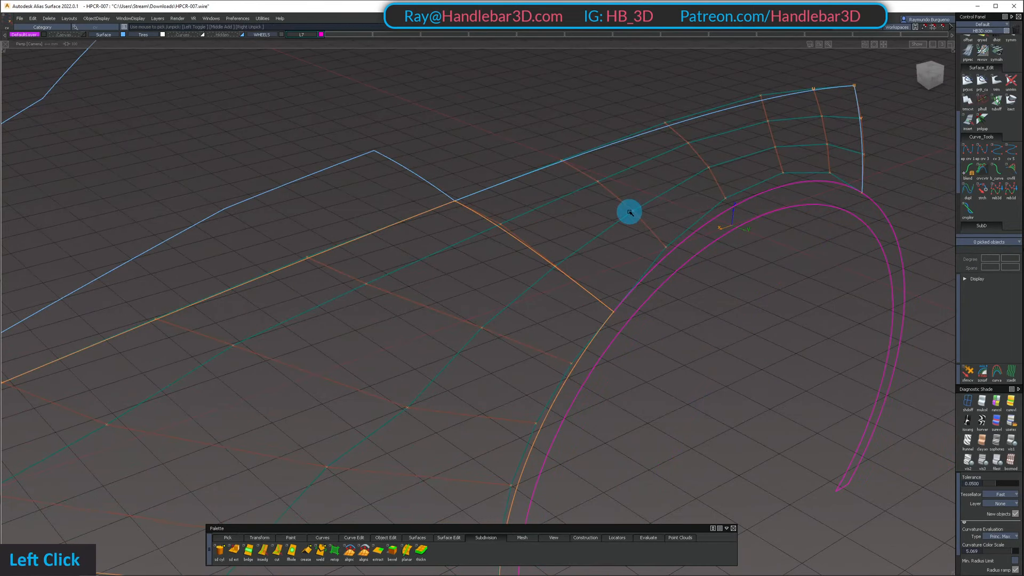
click(633, 213)
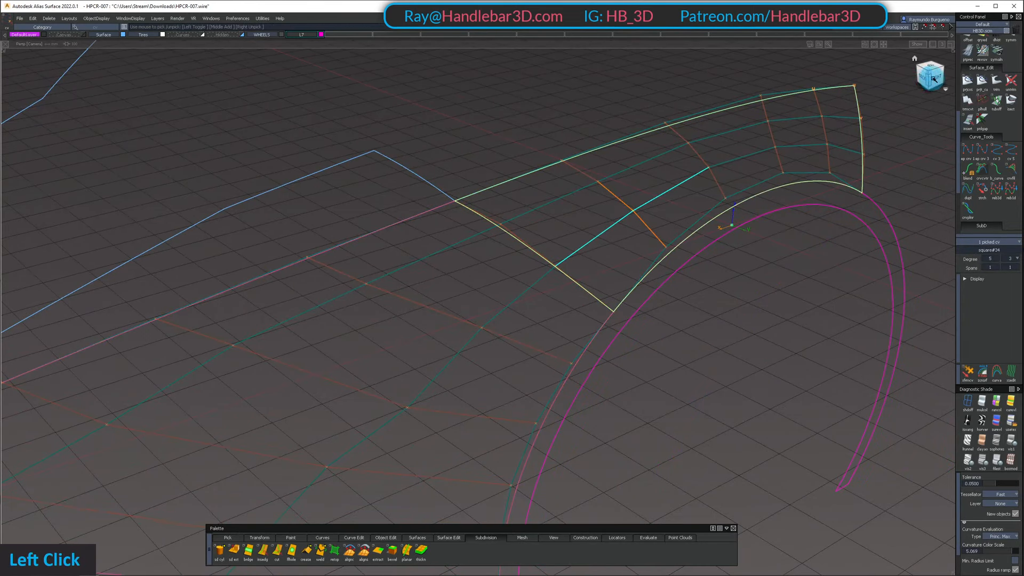
ctrl+shift+double_click(573, 267)
Raise the arch surface's lower inner seam CV in the side view so its hull row flows more smoothly into the front fender
click(555, 269)
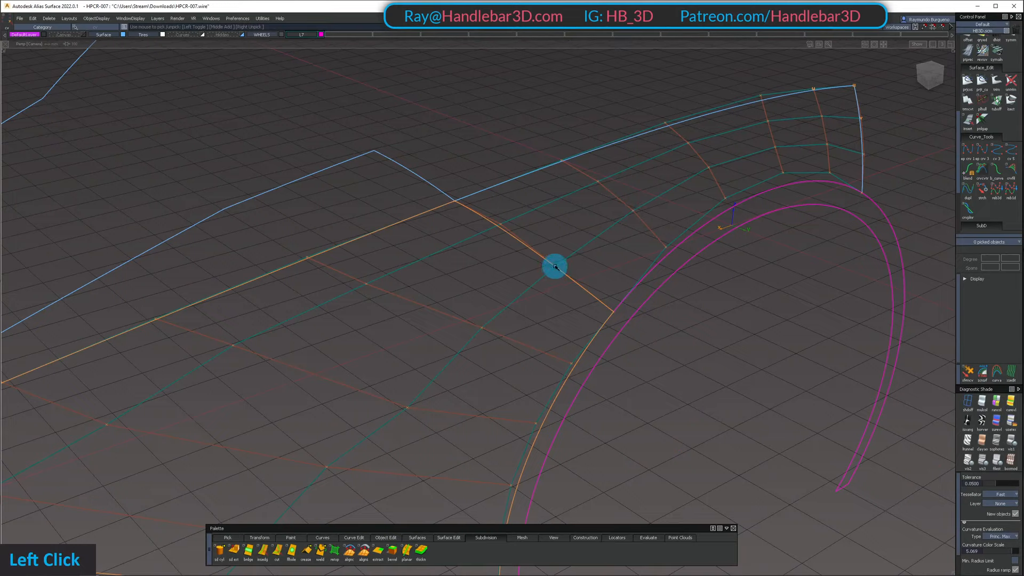
click(556, 266)
click(569, 271)
alt+shift+drag(569, 272, 514, 169)
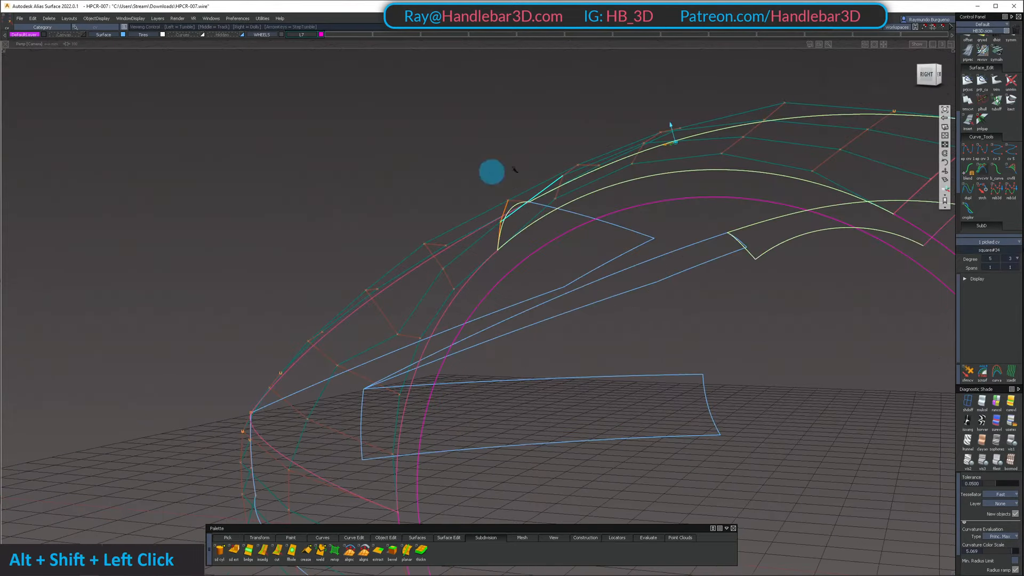
alt+shift+drag(599, 112, 747, 98)
alt+shift+click(930, 74)
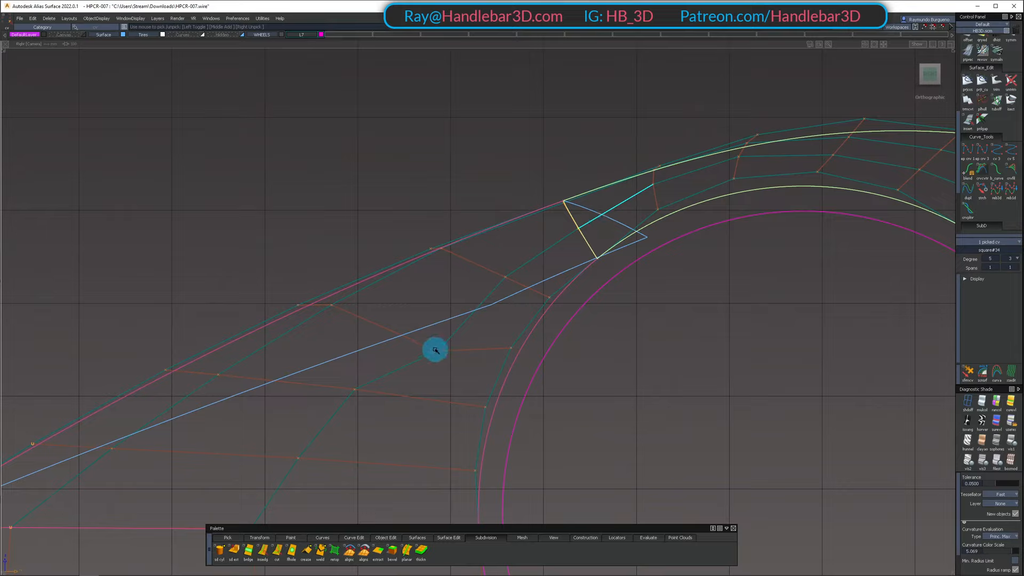
key(shift)
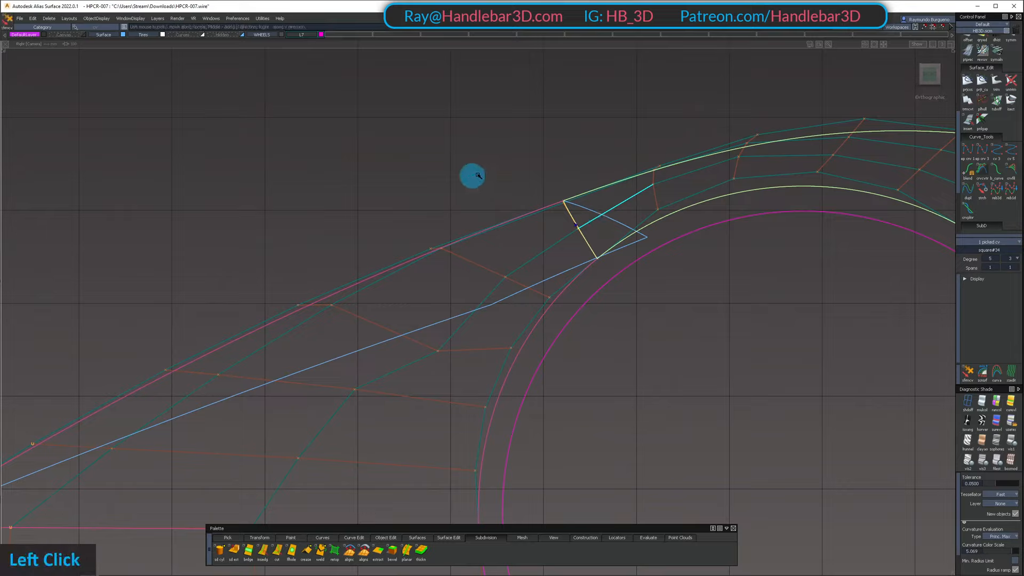
drag(444, 166, 559, 145)
drag(438, 139, 487, 137)
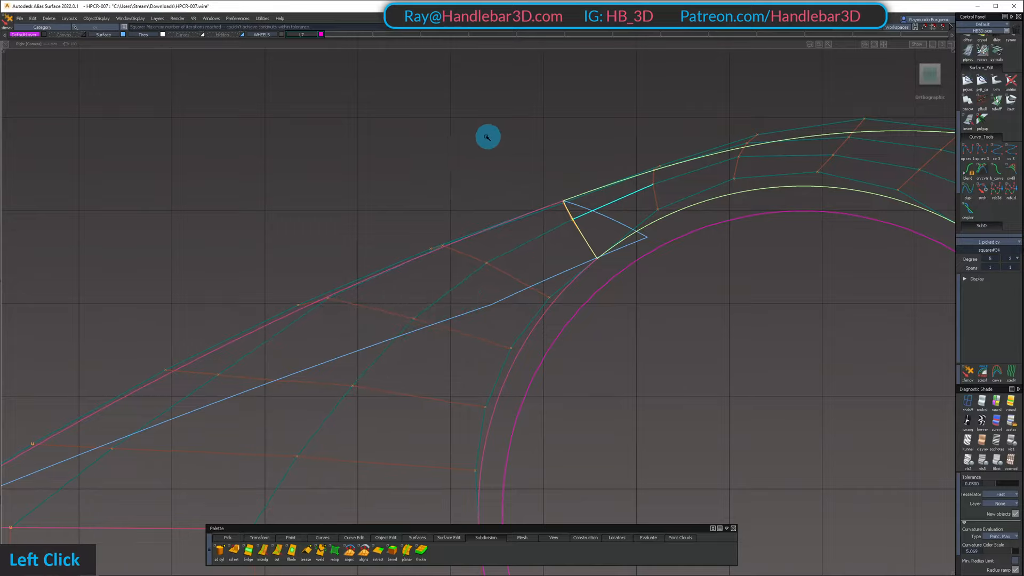
Examine the hull flow across the arch seam in the side view, from above and in perspective
double_click(551, 148)
alt+shift+right_drag(551, 149, 327, 172)
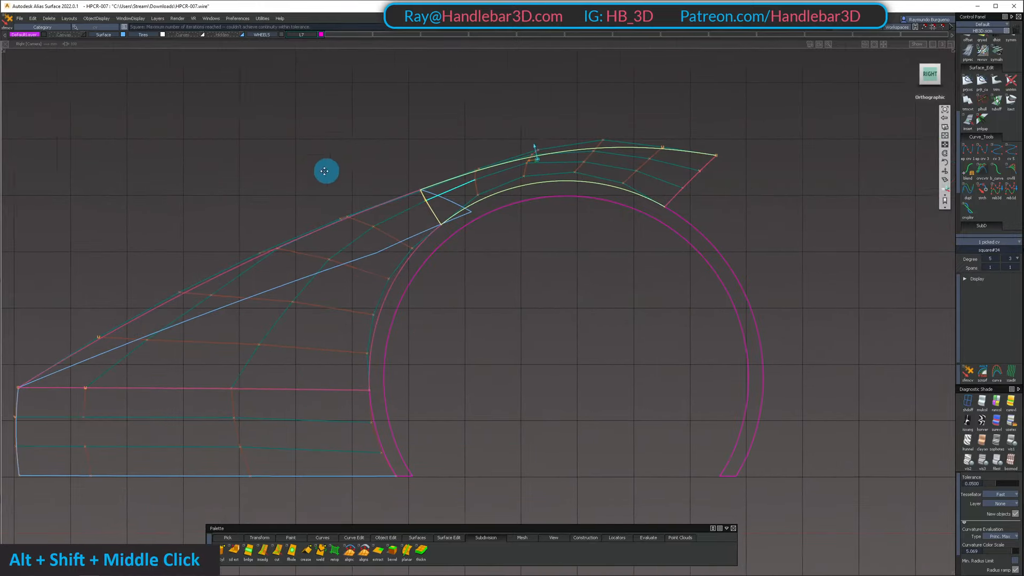
alt+shift+middle_drag(327, 171, 335, 155)
double_click(315, 153)
alt+shift+drag(303, 156, 510, 366)
alt+shift+right_drag(510, 366, 327, 151)
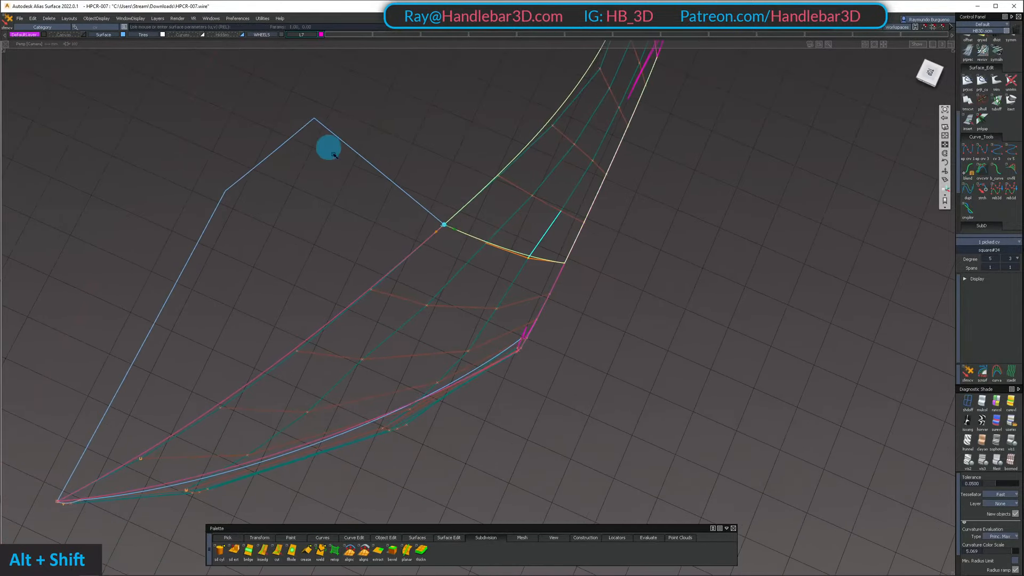
alt+shift+drag(327, 151, 336, 265)
alt+shift+middle_drag(336, 265, 459, 247)
alt+shift+drag(459, 247, 553, 252)
Pick only the arch surface's upper inner seam CV, shift it slightly along the seam, and release it
click(497, 270)
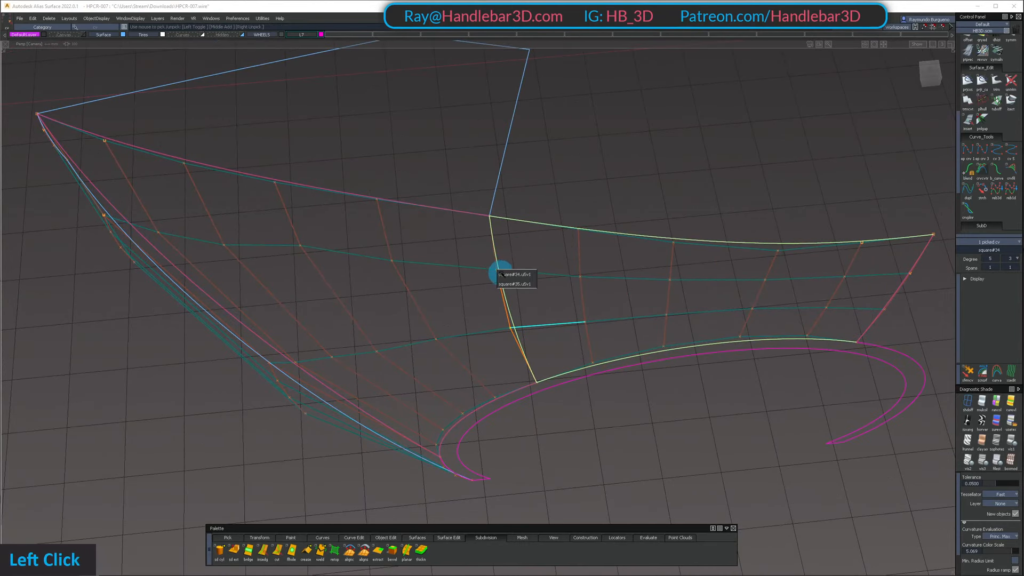
click(514, 274)
ctrl+shift+double_click(492, 261)
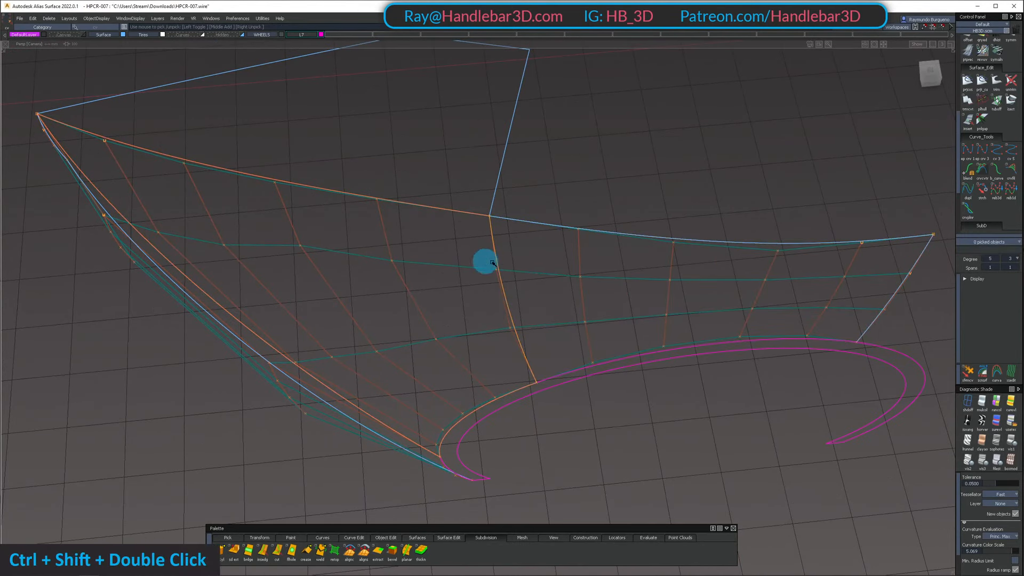
click(498, 270)
double_click(517, 274)
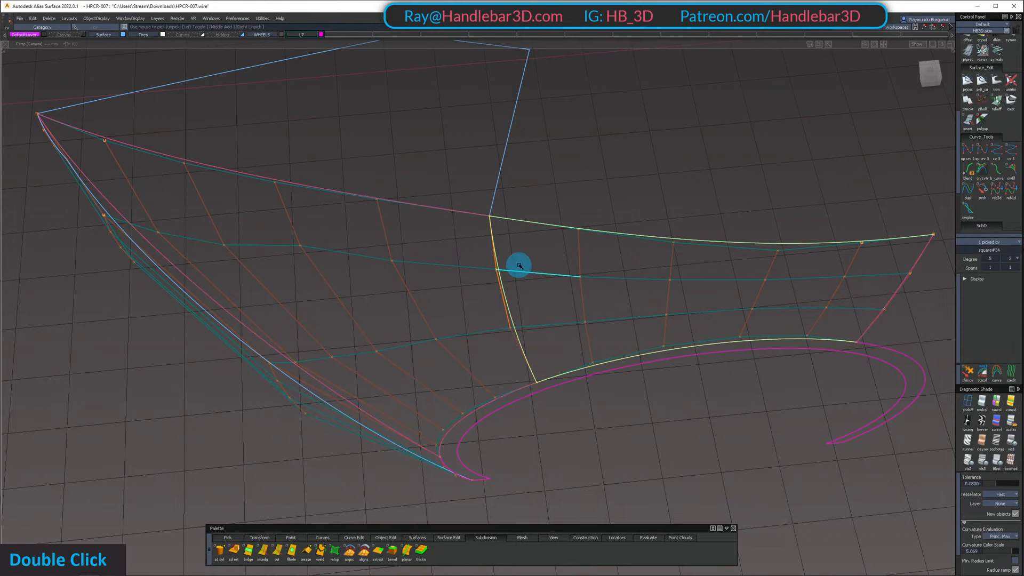
key(z)
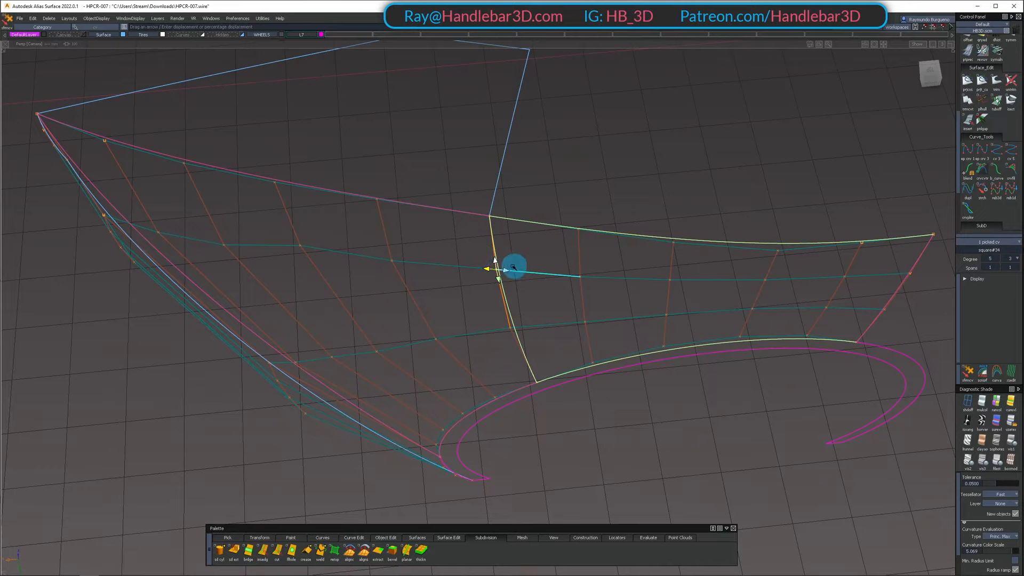
click(496, 261)
drag(522, 247, 518, 246)
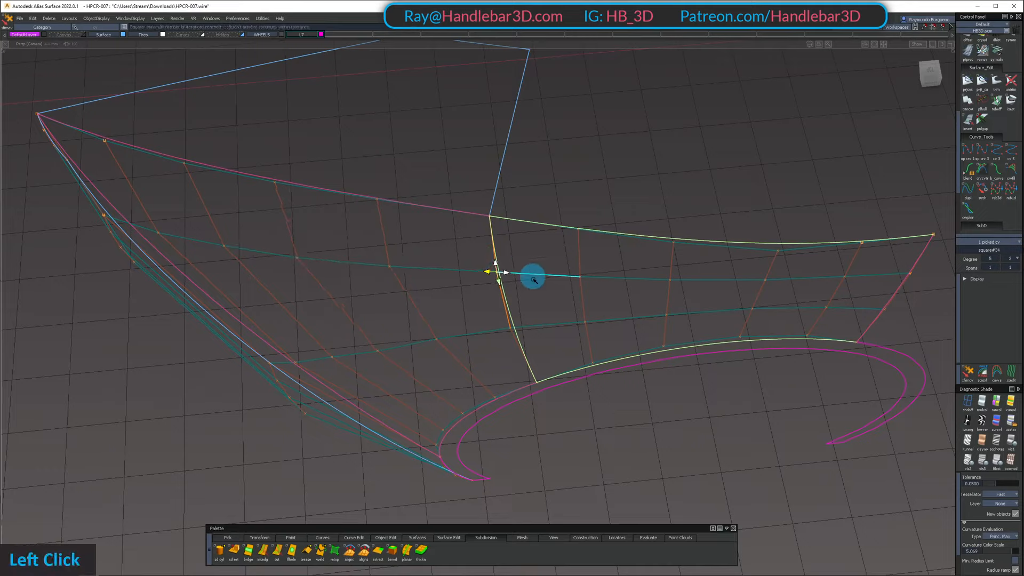
ctrl+shift+click(542, 328)
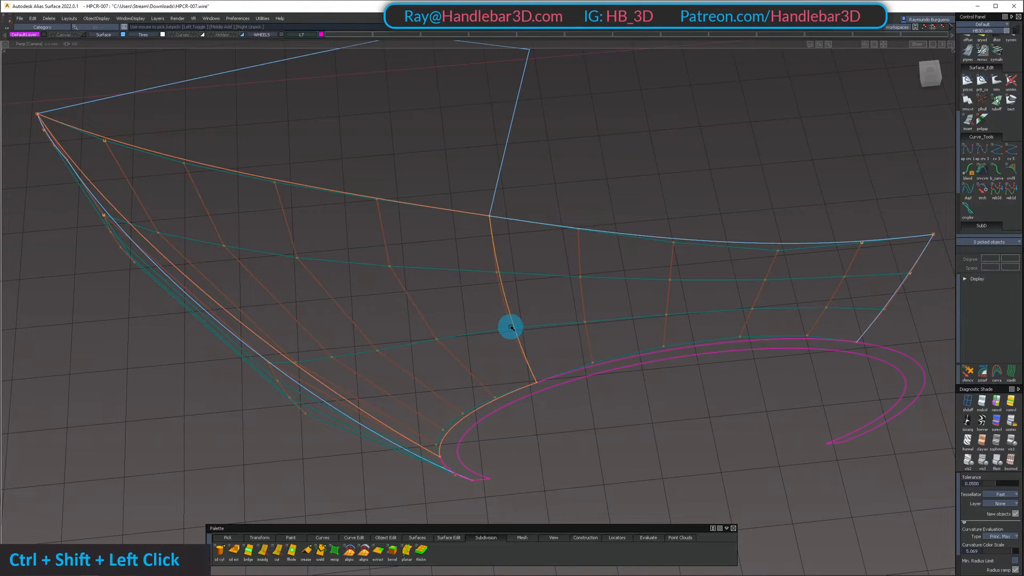
Show the model shaded and inspect the highlights across the arch seam
mouse_move(511, 327)
alt+shift+mouse_down()
mouse_move(375, 201)
mouse_move(427, 231)
mouse_move(326, 283)
mouse_move(421, 359)
mouse_move(398, 313)
mouse_move(485, 229)
mouse_move(604, 192)
mouse_move(667, 382)
mouse_move(631, 320)
mouse_move(560, 273)
mouse_move(679, 151)
alt+shift+mouse_up()
alt+shift+middle_drag(679, 151, 485, 219)
alt+shift+drag(485, 220, 215, 357)
alt+shift+middle_drag(447, 165, 443, 231)
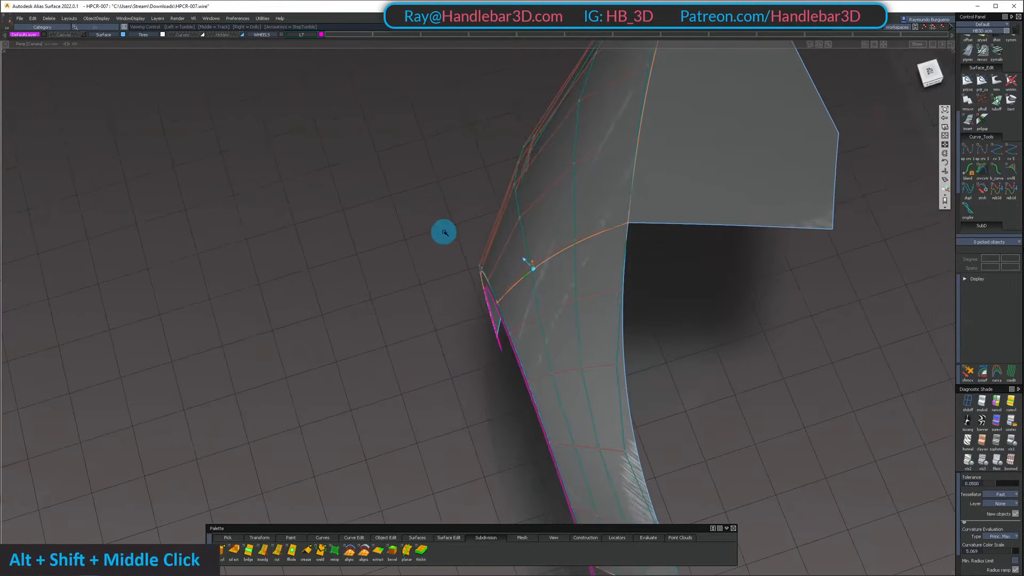
alt+shift+drag(443, 231, 517, 190)
Pick the front fender and arch surfaces and examine their hulls and highlights from several angles
ctrl+shift+right_drag(525, 213, 582, 340)
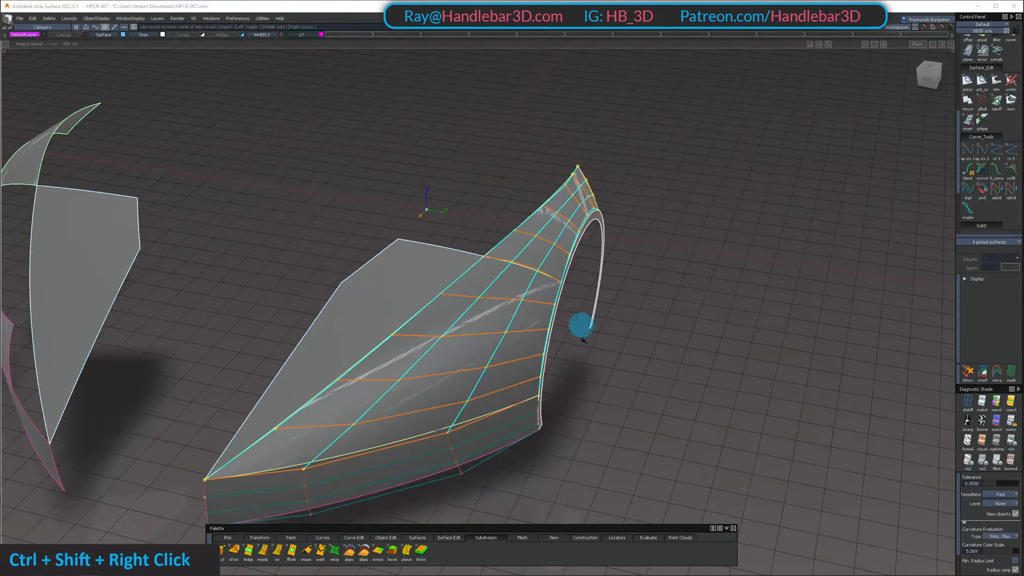
alt+shift+drag(593, 268, 411, 270)
click(572, 217)
click(501, 320)
ctrl+shift+right_drag(501, 320, 498, 251)
alt+shift+drag(499, 251, 638, 168)
alt+shift+right_drag(665, 170, 657, 185)
alt+shift+drag(657, 186, 624, 260)
alt+shift+right_drag(624, 261, 642, 240)
alt+shift+drag(641, 240, 718, 138)
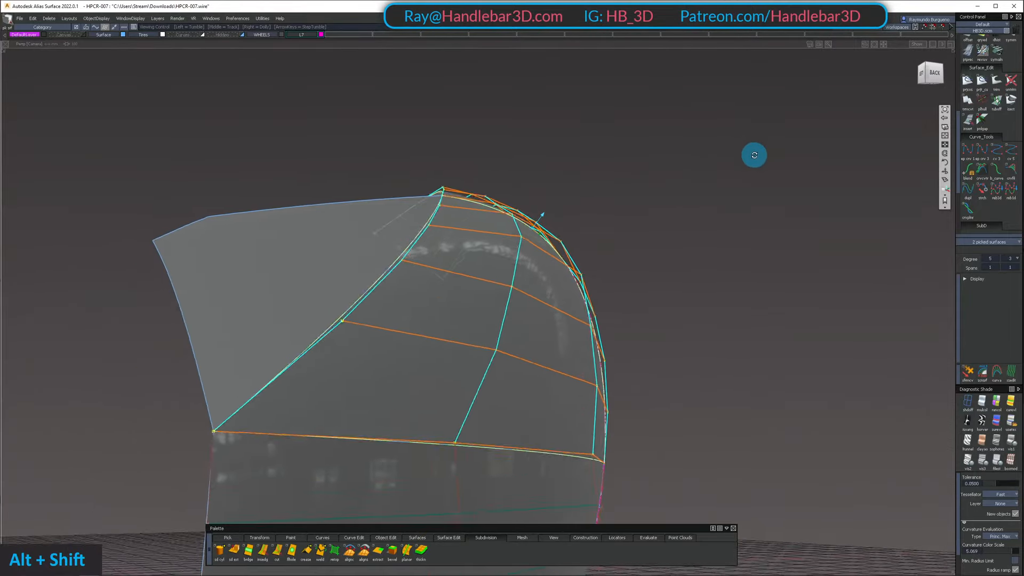
Examine the hull flow of the front fender and arch surfaces across their seam from behind, the side and above
alt+shift+drag(739, 174, 709, 161)
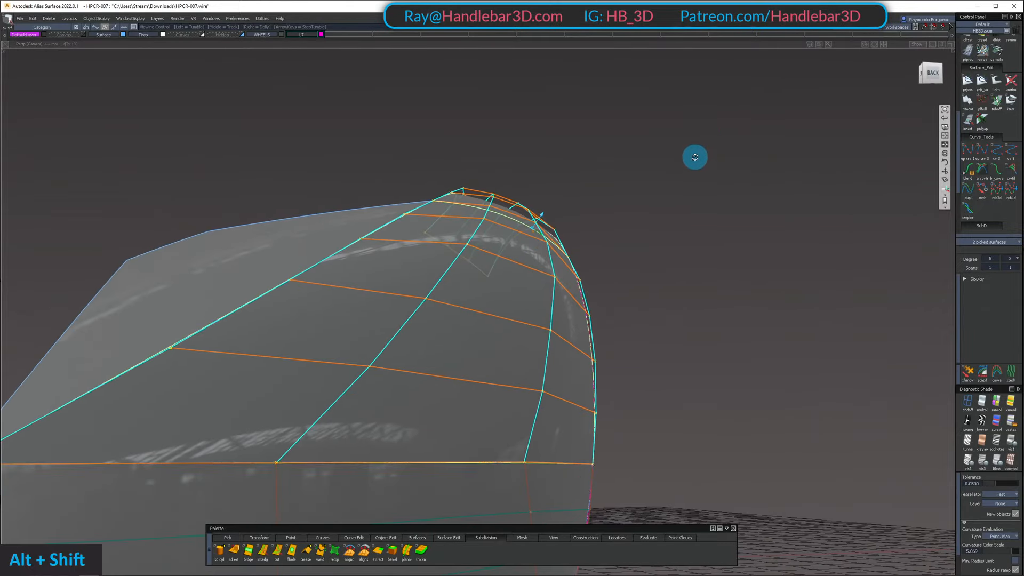
alt+shift+drag(679, 151, 665, 187)
alt+shift+right_drag(534, 308, 560, 308)
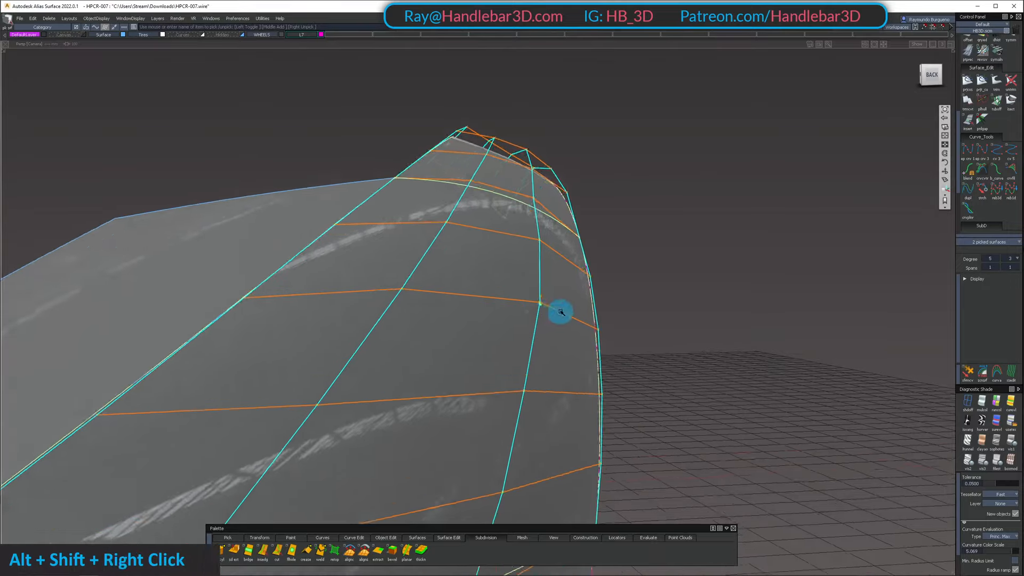
alt+shift+drag(560, 309, 513, 340)
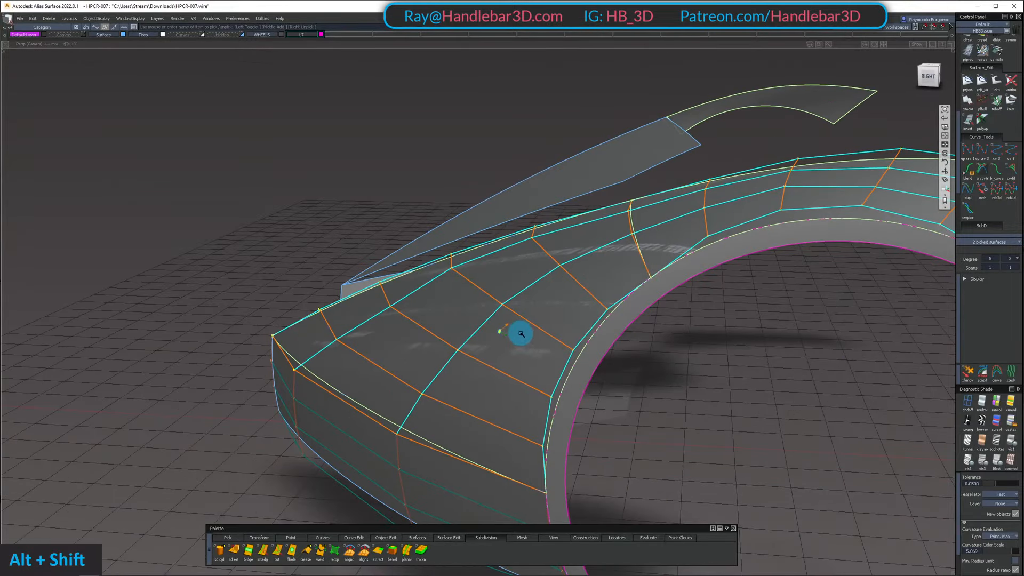
alt+shift+right_drag(521, 334, 538, 393)
alt+shift+drag(537, 393, 515, 309)
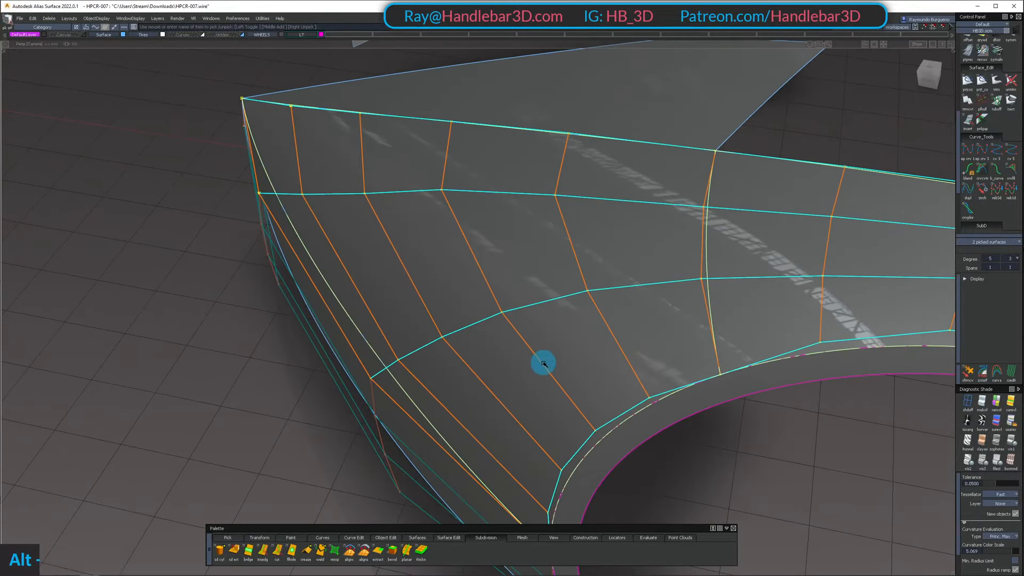
alt+shift+drag(543, 363, 465, 316)
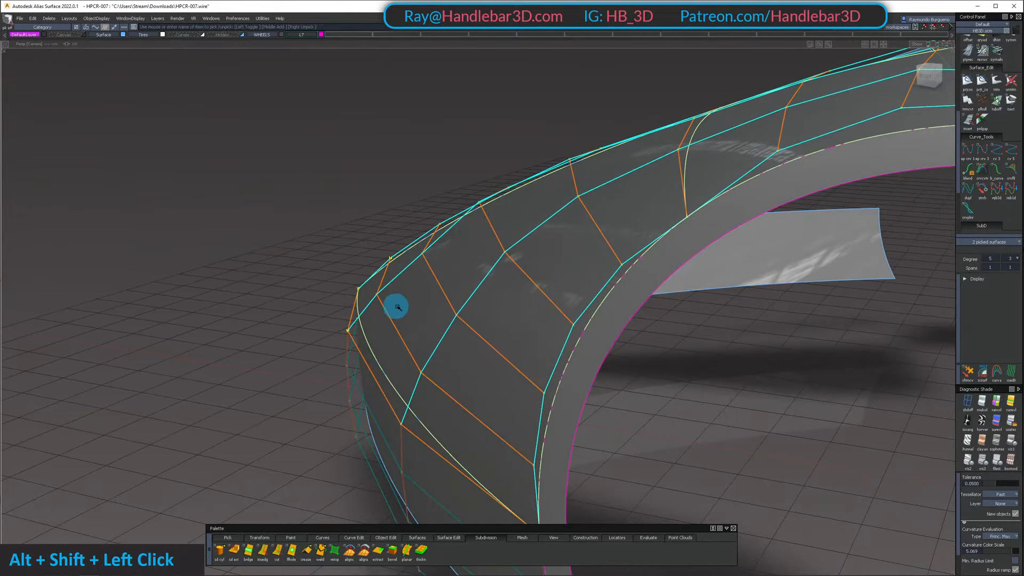
alt+shift+drag(398, 306, 611, 304)
alt+shift+right_drag(610, 304, 569, 474)
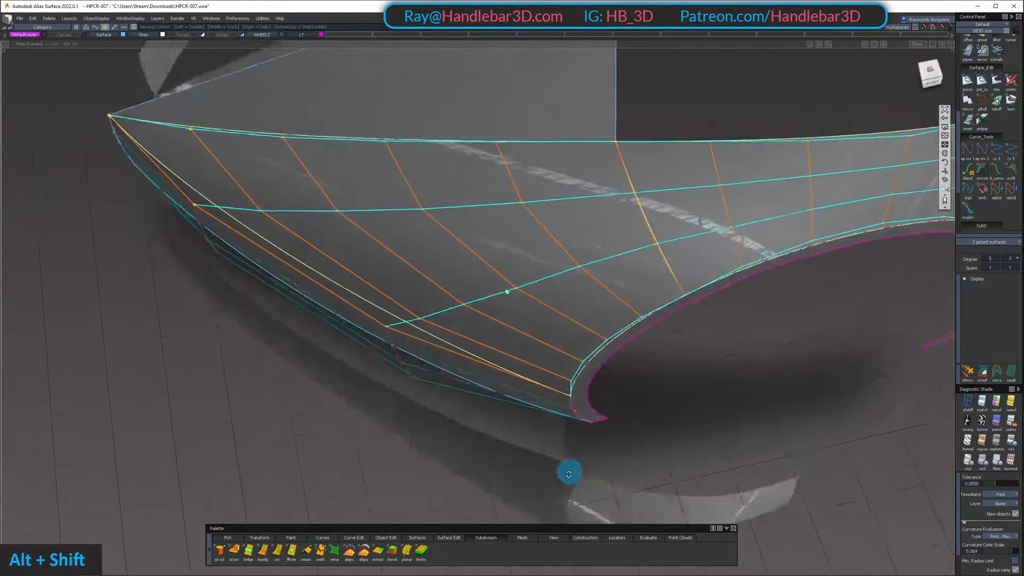
alt+shift+drag(569, 474, 619, 341)
ctrl+shift+drag(626, 286, 597, 288)
ctrl+shift+middle_drag(576, 291, 554, 285)
Reopen the front fender's Square surface for editing, set its 1-3 Boundary Blend to 0.450 and its 2-4 Boundary Blend to 0.600
click(503, 279)
alt+shift+drag(503, 279, 463, 191)
alt+shift+middle_drag(463, 191, 398, 192)
alt+shift+drag(398, 192, 424, 326)
alt+shift+right_drag(424, 327, 469, 313)
alt+shift+middle_drag(469, 314, 336, 238)
mouse_move(336, 238)
alt+shift+right_down()
mouse_move(399, 252)
mouse_move(324, 233)
alt+shift+right_up()
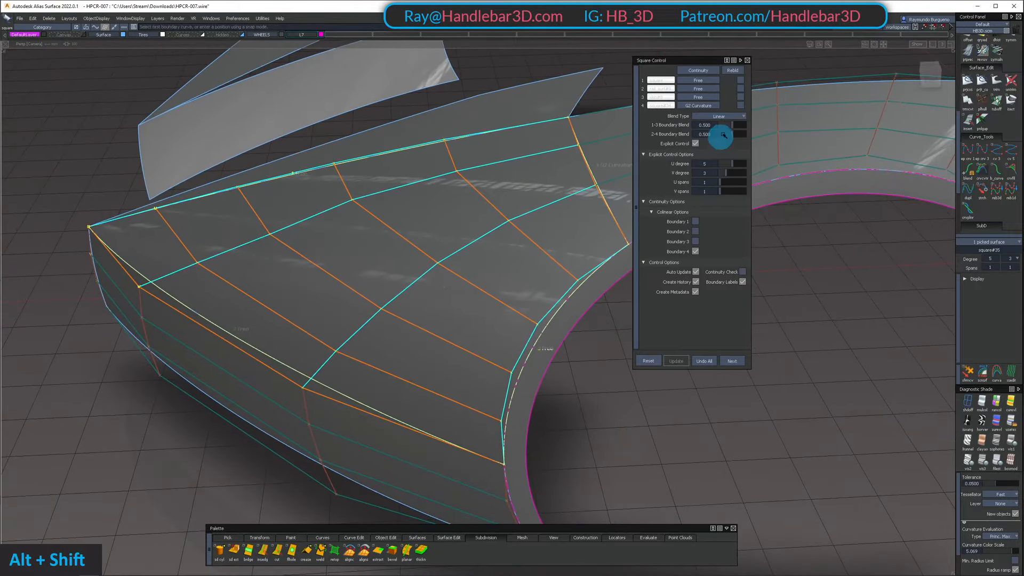
alt+shift+drag(480, 160, 370, 222)
alt+shift+middle_drag(370, 222, 446, 202)
alt+shift+drag(446, 202, 201, 203)
alt+shift+right_drag(202, 203, 466, 281)
alt+shift+drag(431, 276, 662, 156)
drag(732, 126, 730, 126)
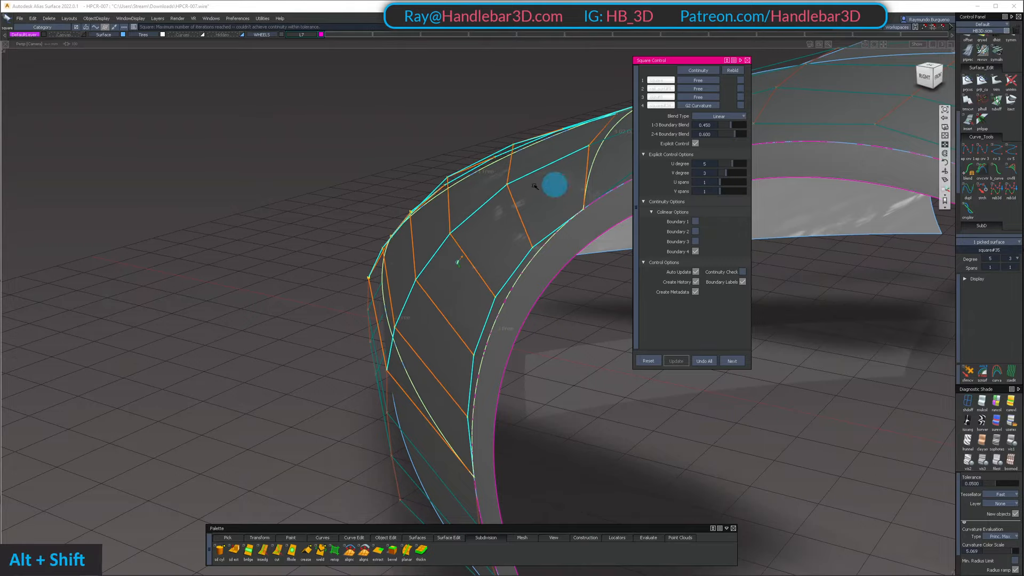
Inspect the fender's hull rows and highlights near the G2 arch boundary from the wheel side, above and behind
alt+shift+drag(535, 186, 638, 221)
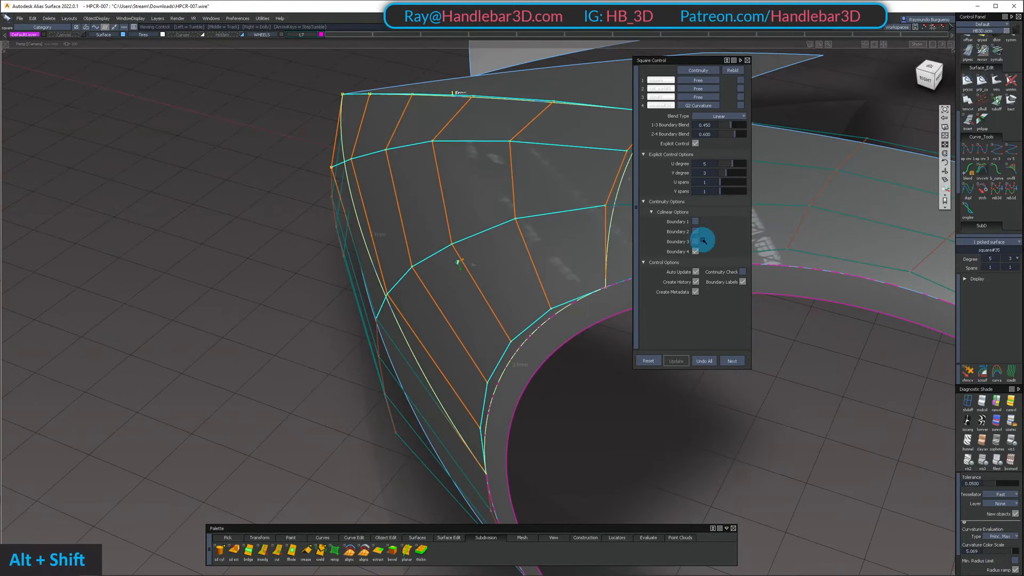
alt+shift+drag(703, 241, 459, 157)
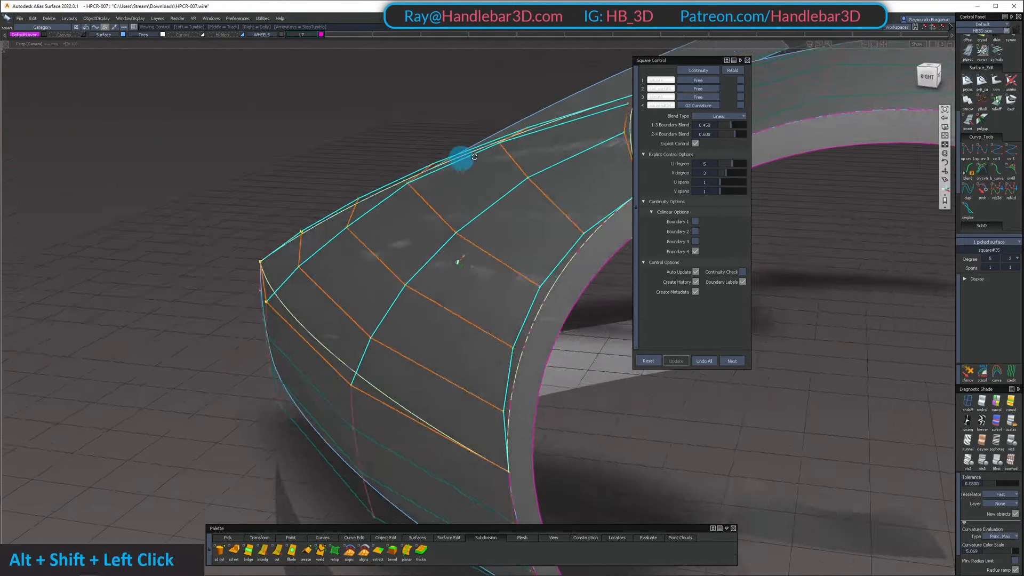
alt+shift+right_drag(459, 158, 492, 313)
alt+shift+drag(512, 285, 423, 354)
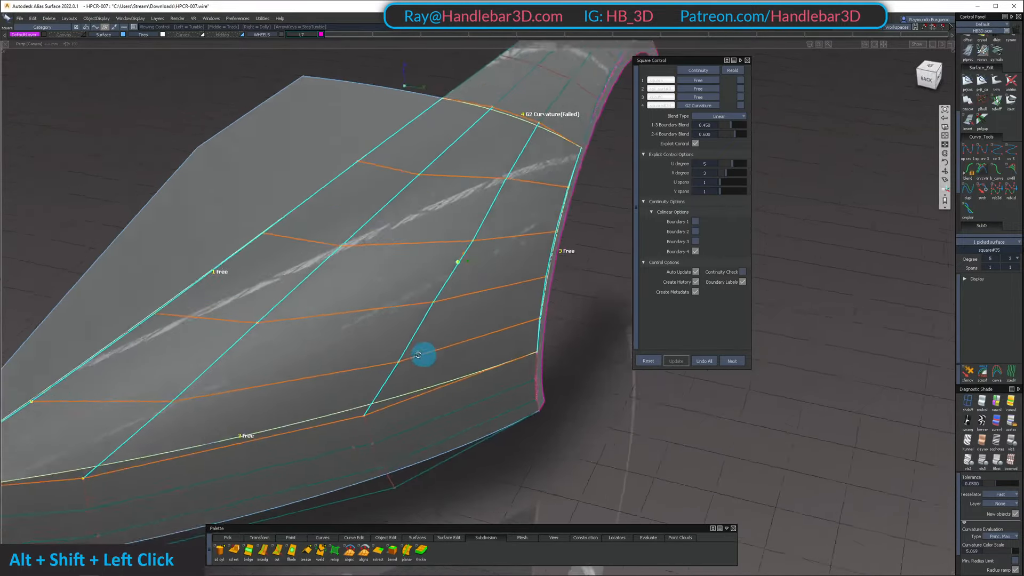
alt+shift+middle_drag(423, 354, 418, 338)
mouse_move(418, 339)
alt+shift+mouse_down()
mouse_move(400, 298)
mouse_move(400, 330)
alt+shift+mouse_up()
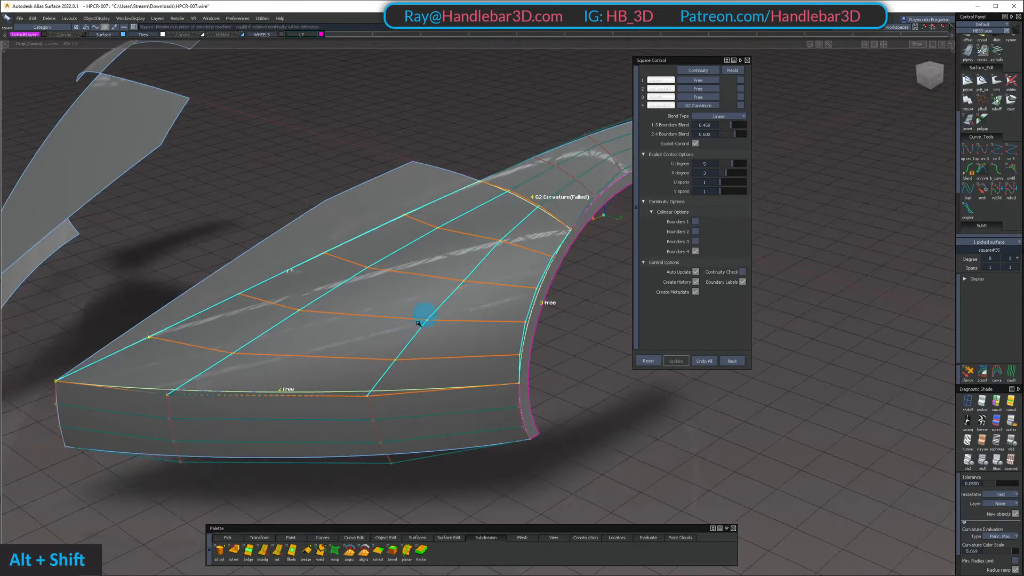
alt+shift+drag(477, 274, 544, 217)
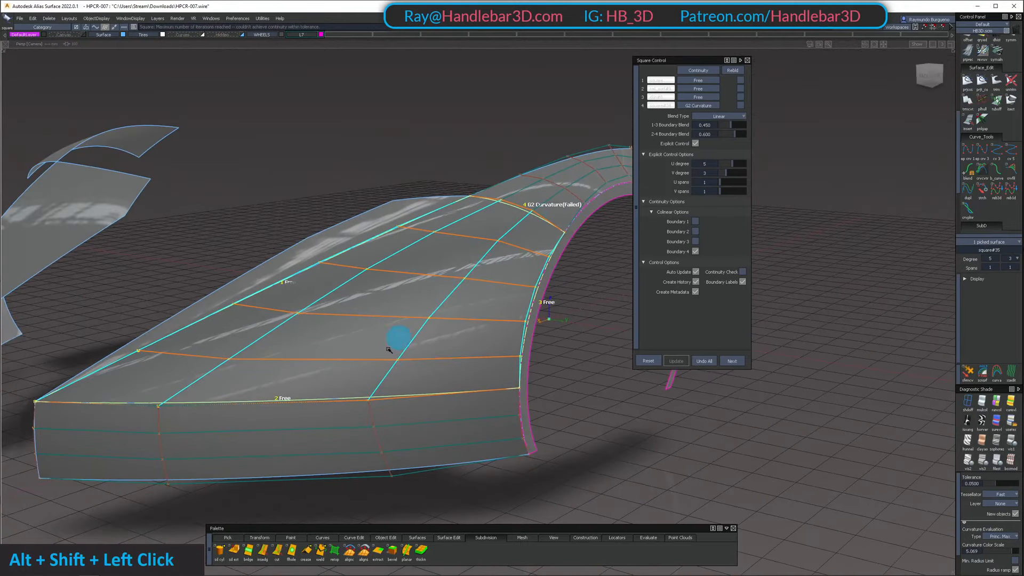
alt+shift+drag(515, 263, 563, 190)
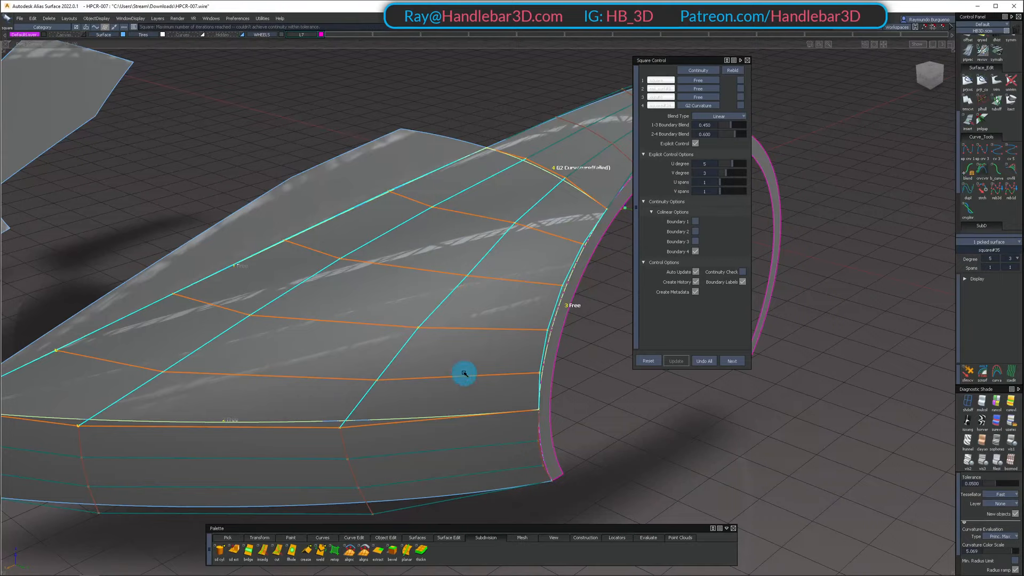
alt+shift+middle_drag(464, 374, 439, 290)
alt+shift+drag(438, 290, 461, 298)
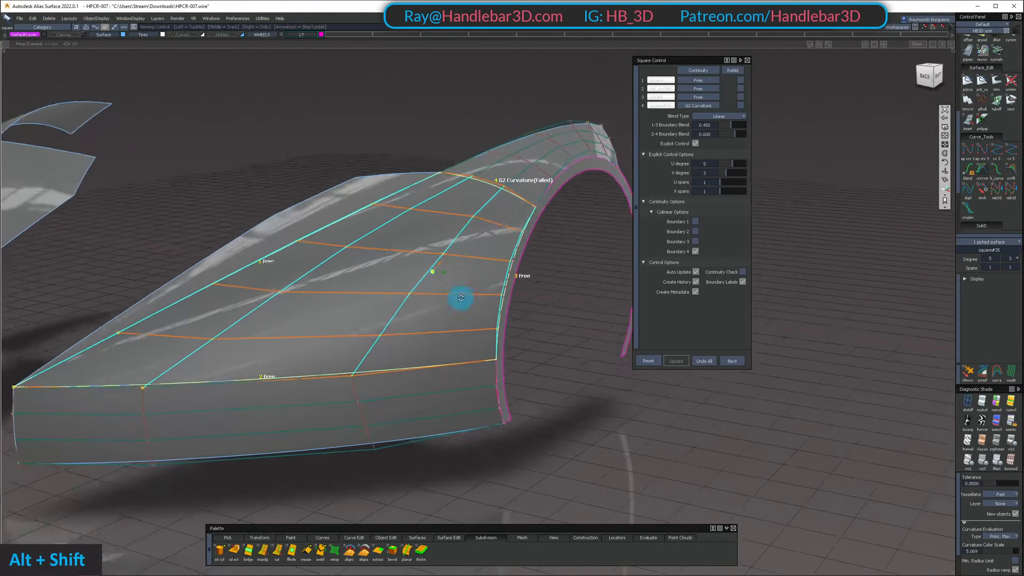
alt+shift+drag(441, 262, 512, 214)
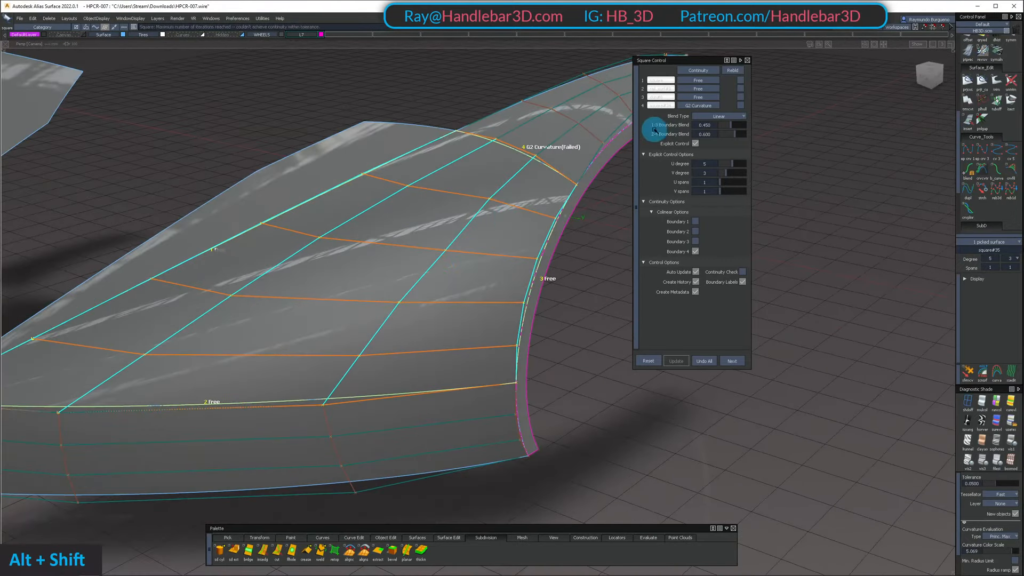
Set the fender Square surface's 1-3 Boundary Blend to 0.500
alt+shift+drag(661, 127, 457, 235)
alt+shift+drag(388, 243, 393, 199)
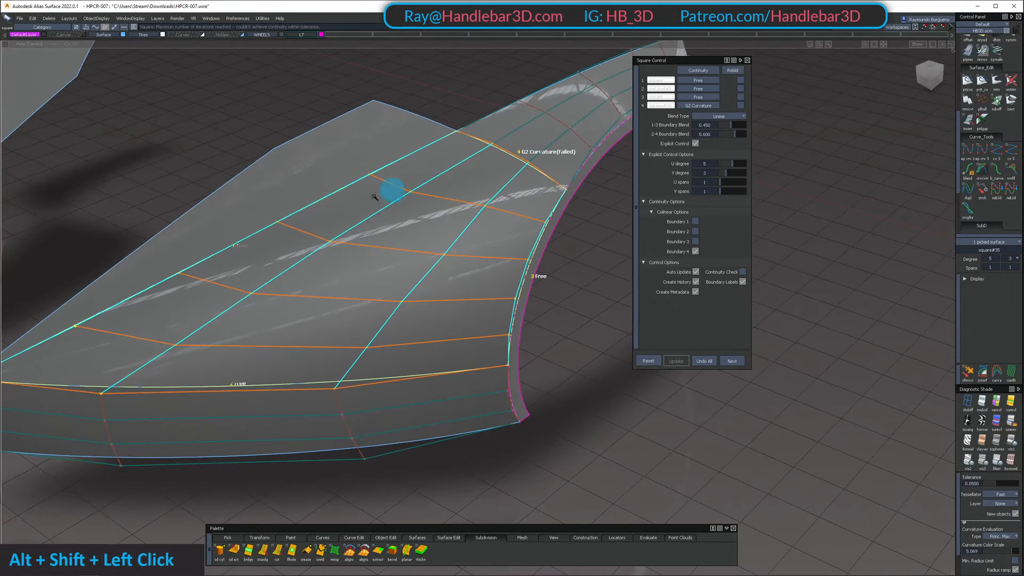
alt+shift+drag(404, 249, 677, 133)
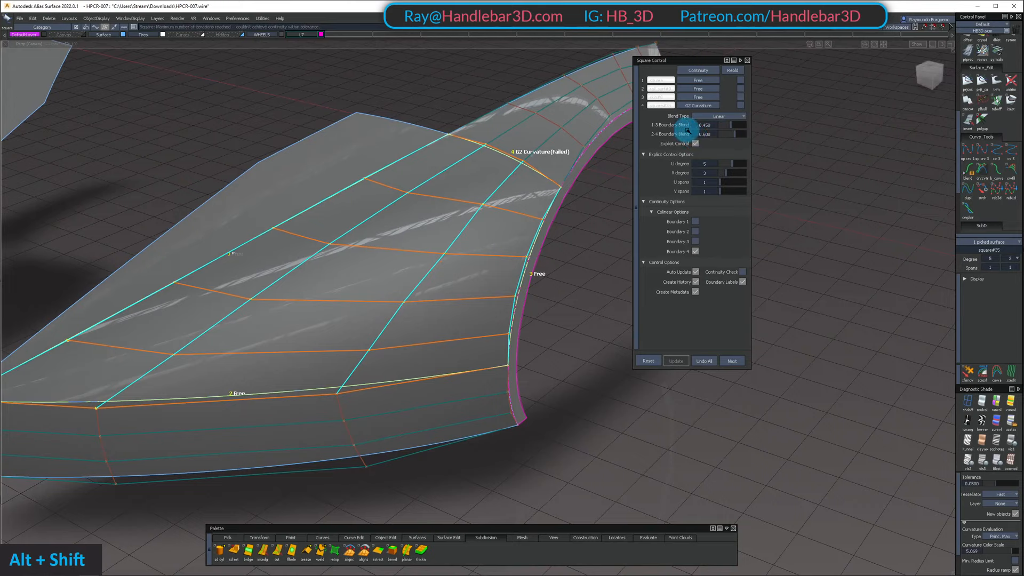
click(730, 125)
drag(732, 126, 731, 127)
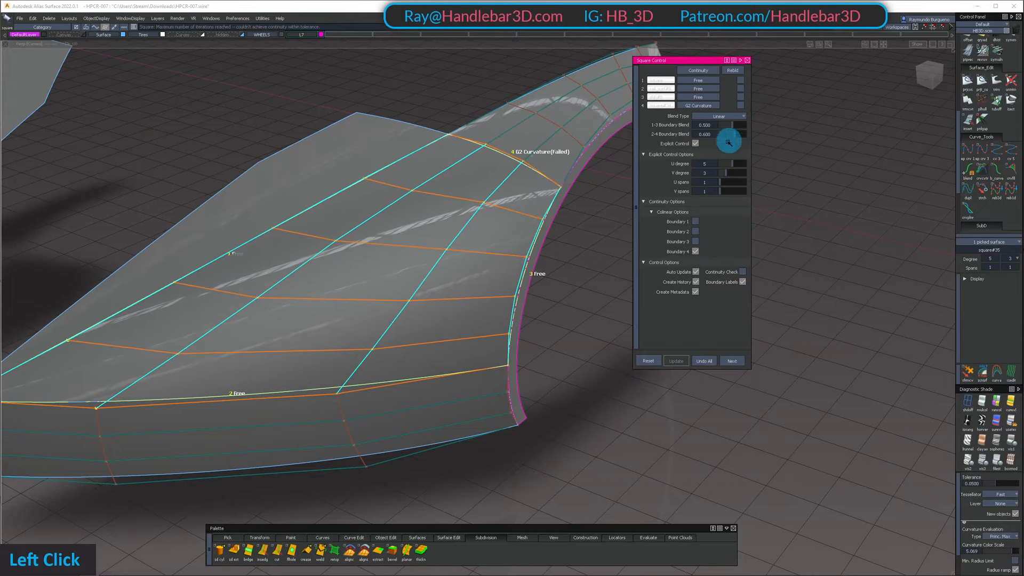
Set the fender surface's 1-3 and 2-4 Boundary Blends both to 0.450 and finish the Square edit
mouse_move(436, 238)
alt+shift+mouse_down()
mouse_move(343, 155)
mouse_move(182, 192)
mouse_move(505, 226)
mouse_move(455, 239)
alt+shift+mouse_up()
alt+shift+middle_drag(455, 238, 392, 273)
alt+shift+drag(392, 273, 347, 334)
alt+shift+drag(451, 262, 464, 290)
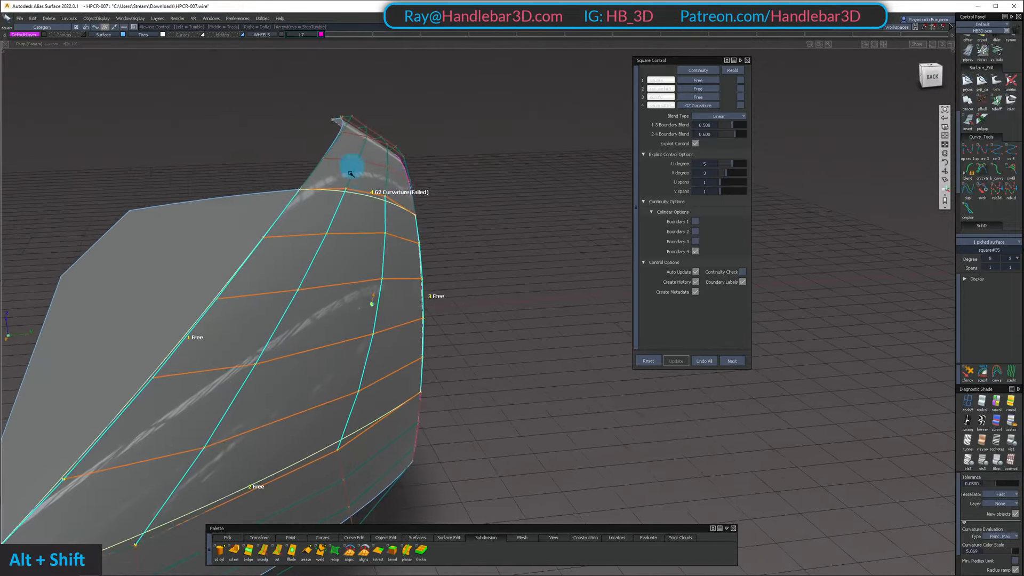
alt+shift+right_drag(351, 174, 531, 249)
alt+shift+drag(515, 228, 459, 209)
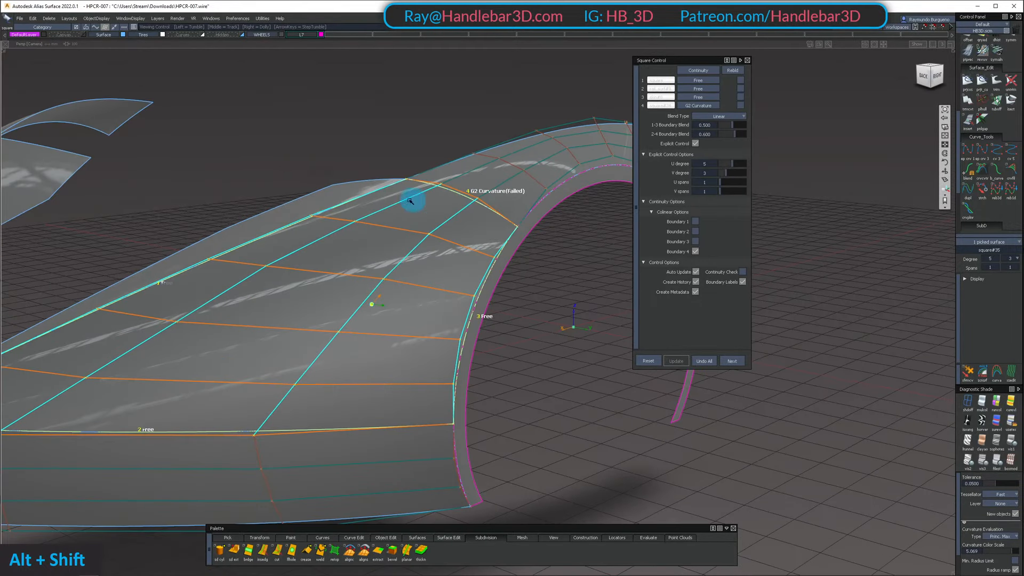
alt+shift+drag(435, 80, 487, 174)
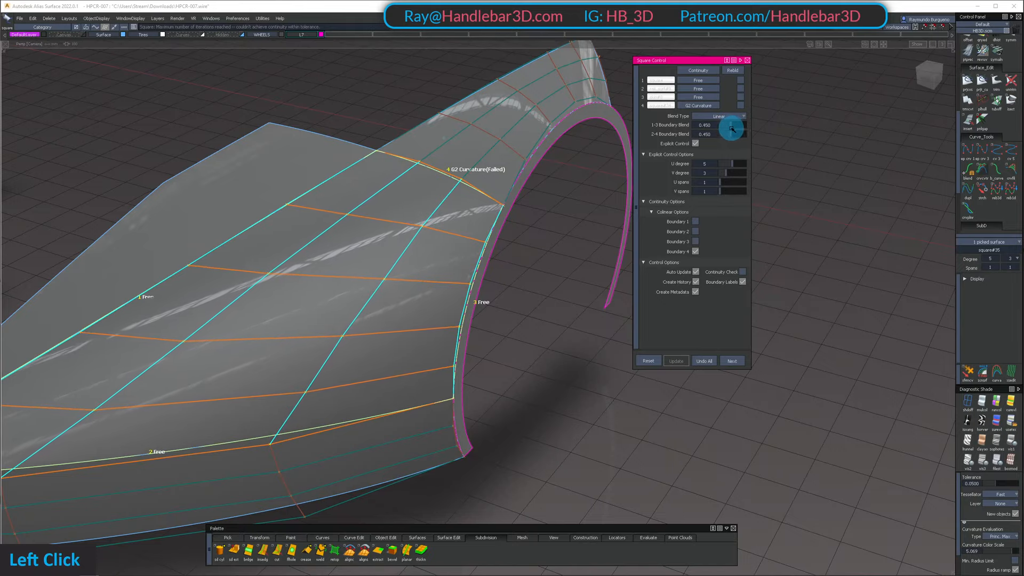
alt+shift+drag(483, 178, 455, 284)
alt+shift+drag(501, 208, 507, 81)
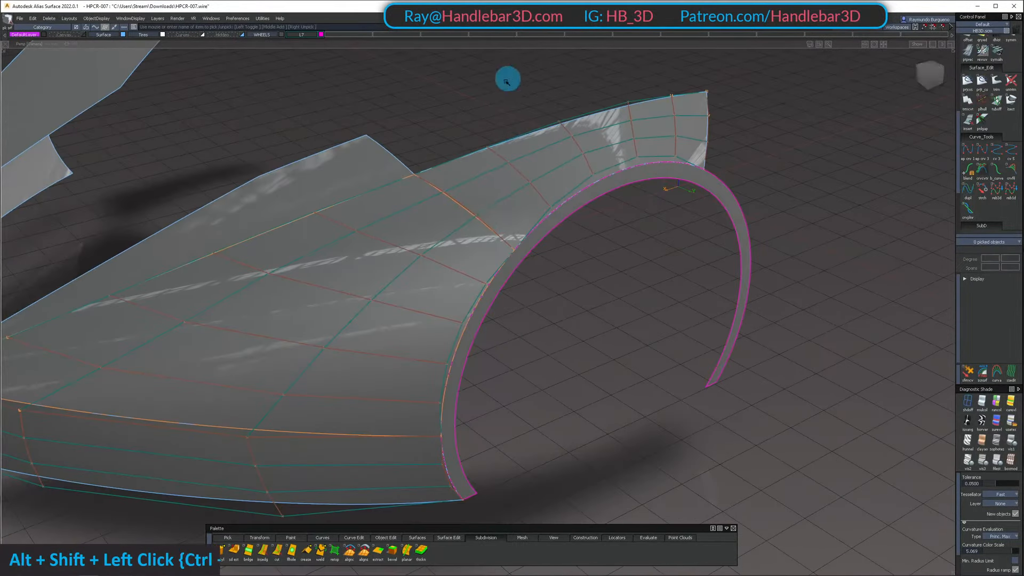
Pick the arch and front fender surfaces and delete their construction history
alt+shift+drag(446, 205, 450, 238)
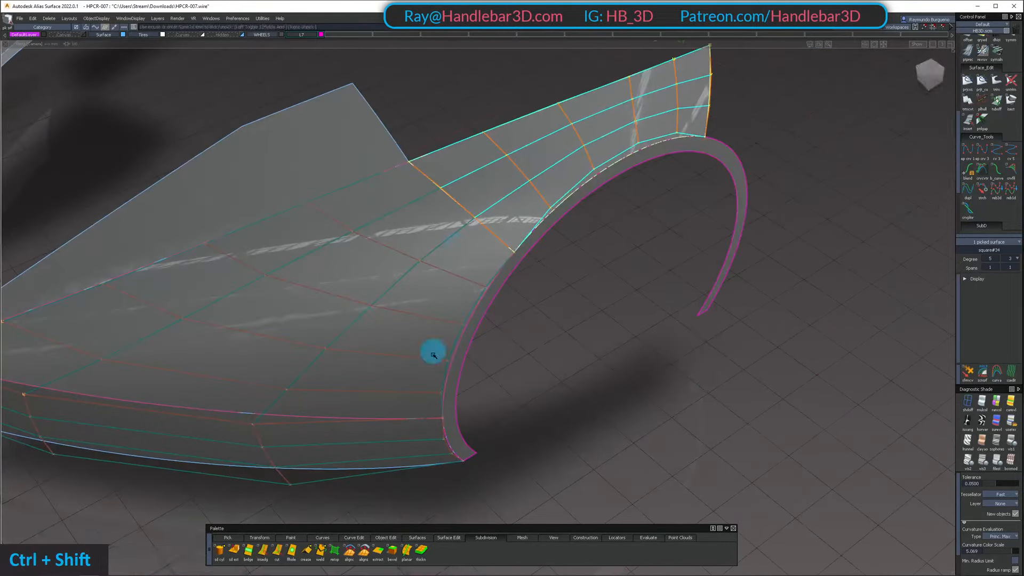
alt+shift+drag(491, 199, 470, 211)
click(508, 174)
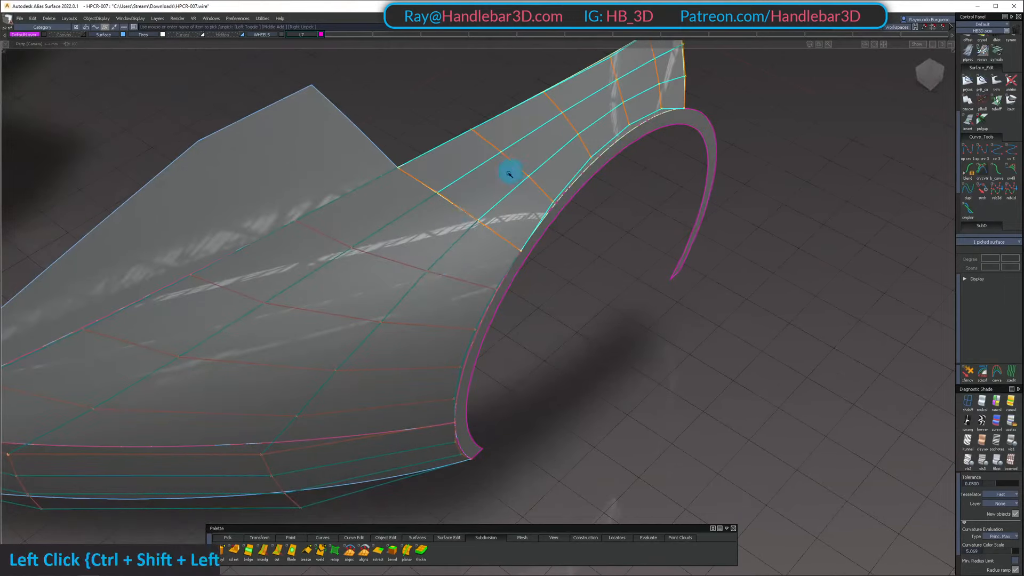
alt+shift+drag(432, 274, 484, 117)
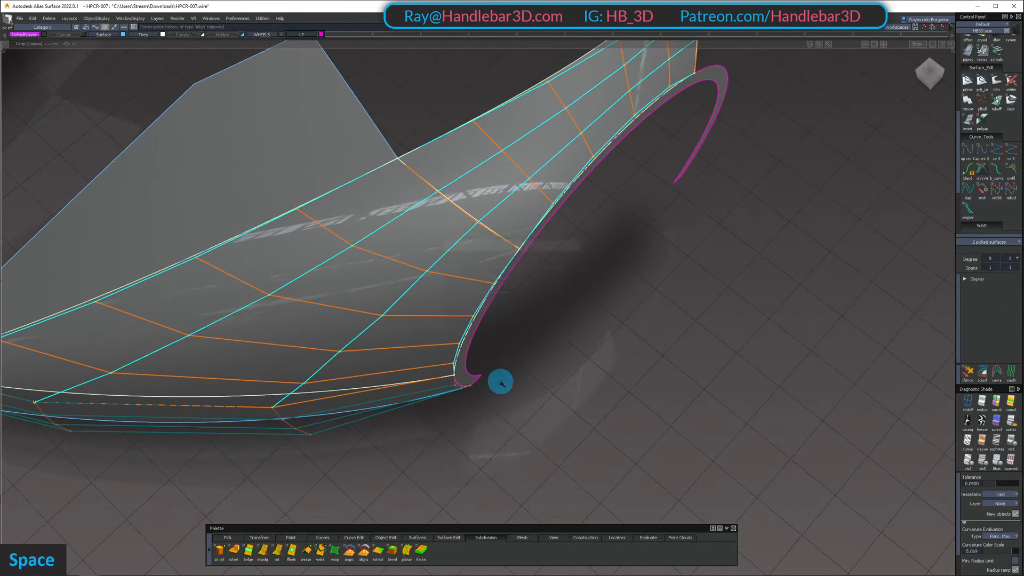
ctrl+shift+drag(500, 382, 502, 315)
Examine the highlights and hulls running from the front fender into the arch surface with nothing picked
alt+shift+drag(507, 155, 575, 173)
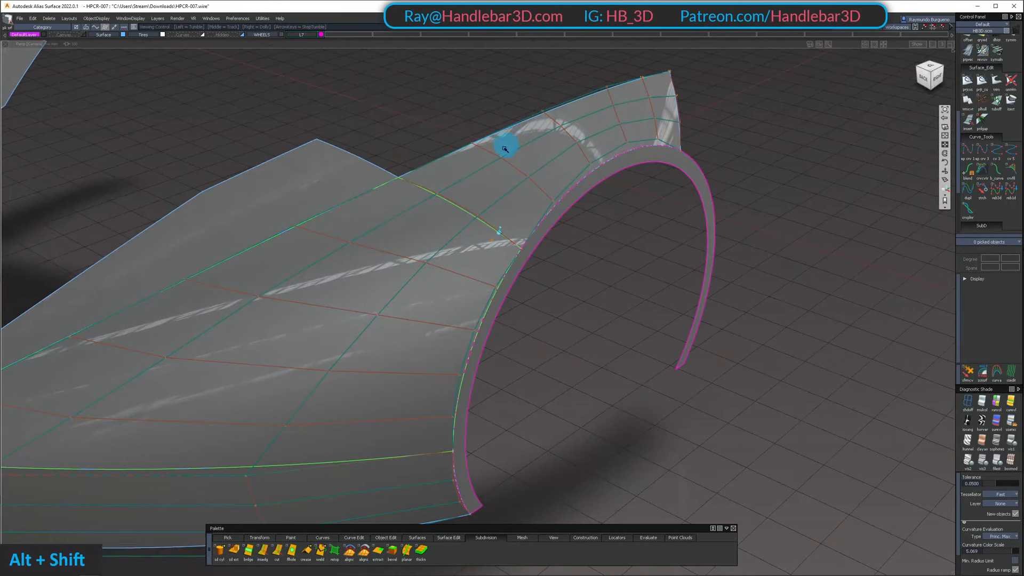
alt+shift+drag(505, 149, 482, 287)
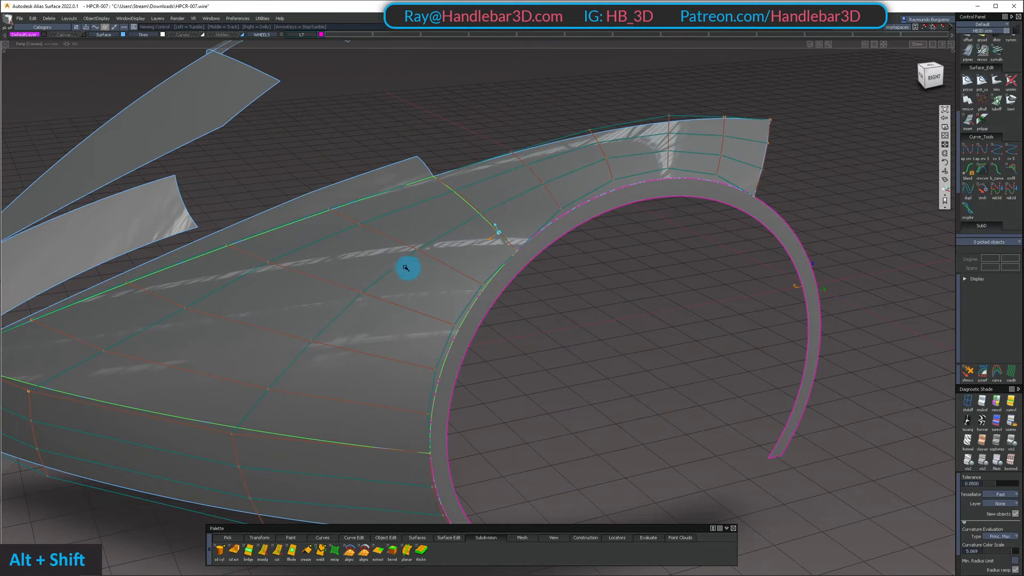
alt+shift+drag(406, 268, 427, 199)
alt+shift+middle_drag(427, 199, 365, 171)
alt+shift+right_drag(366, 171, 457, 193)
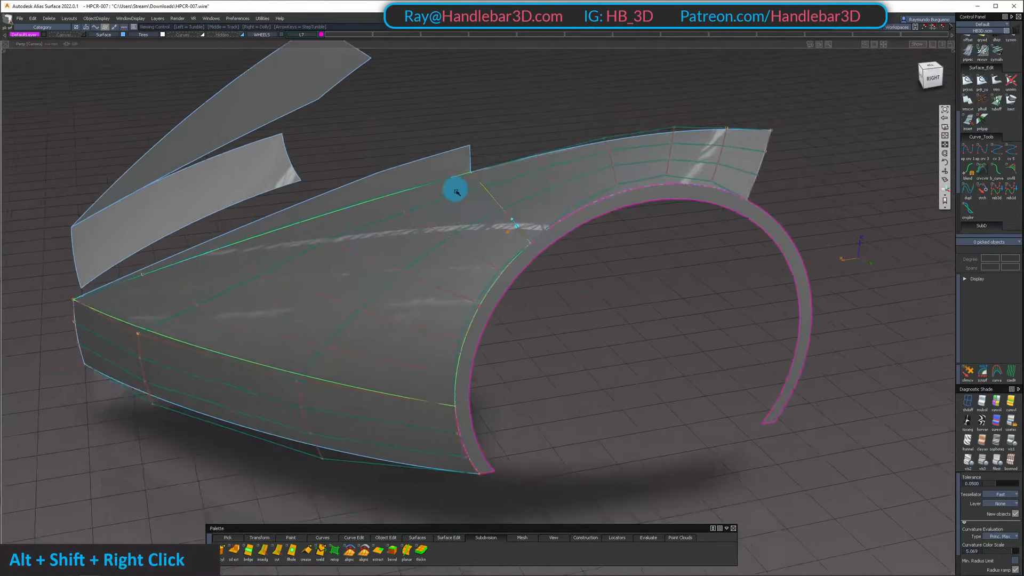
alt+shift+drag(457, 192, 711, 153)
alt+shift+drag(501, 200, 487, 229)
alt+shift+middle_drag(344, 381, 402, 348)
alt+shift+drag(402, 347, 345, 318)
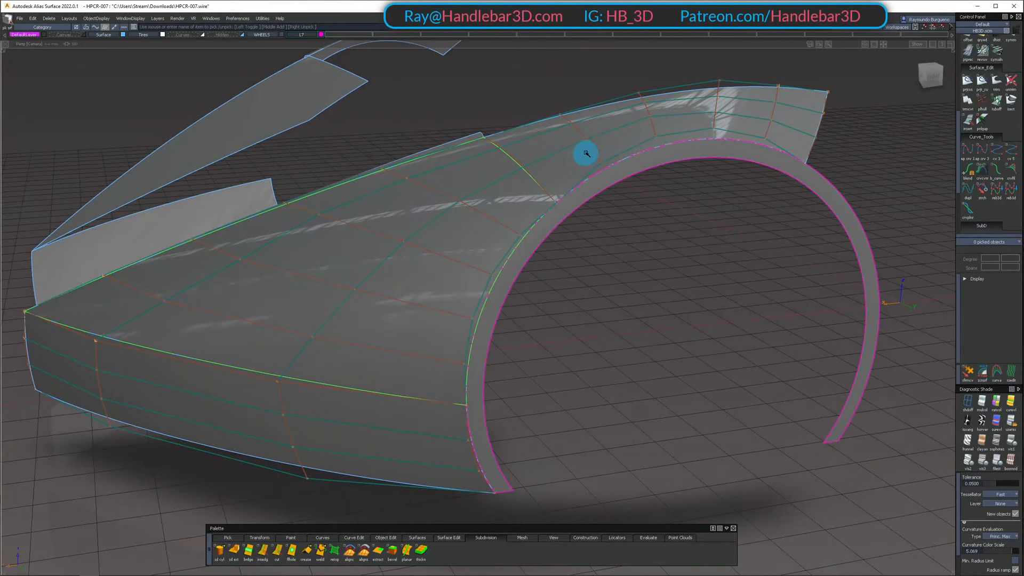
alt+shift+drag(641, 112, 673, 178)
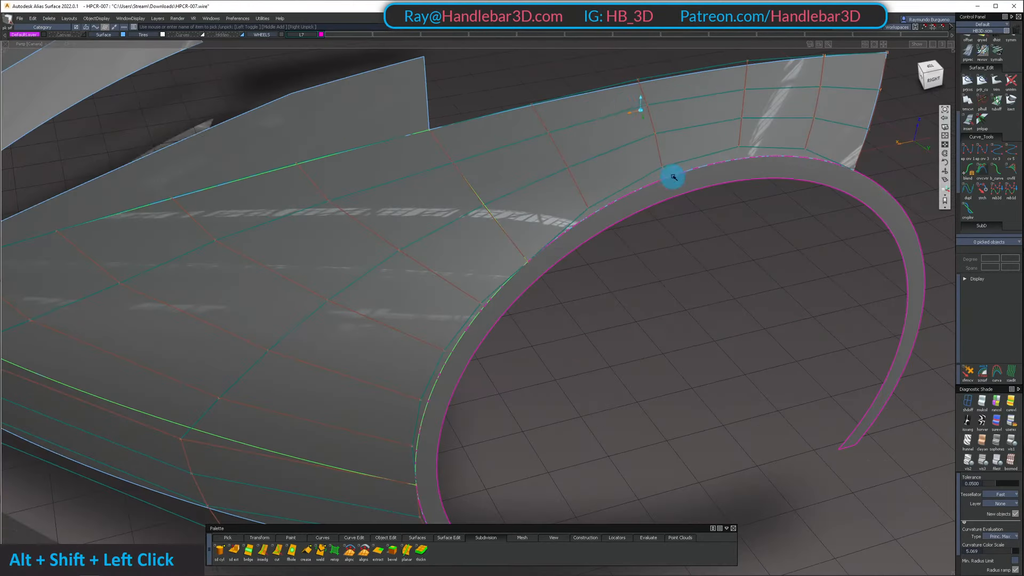
alt+shift+right_drag(555, 170, 672, 83)
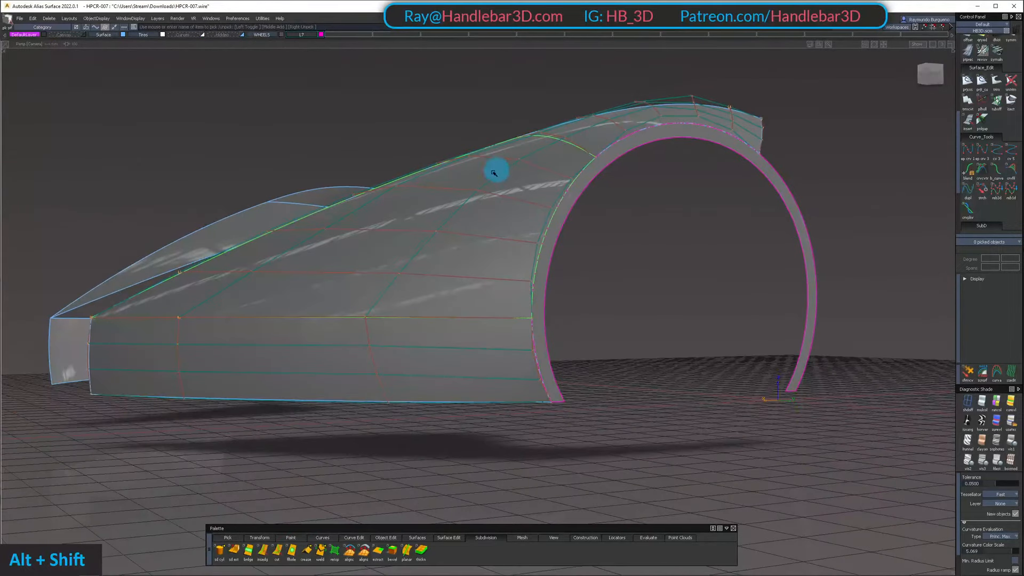
Inspect the whole front fender from a distance without hulls, and again up close with the hulls displayed
alt+shift+drag(399, 165, 624, 181)
alt+shift+right_drag(624, 180, 601, 187)
alt+shift+drag(601, 187, 523, 256)
alt+shift+middle_drag(523, 257, 476, 303)
ctrl+shift+right_drag(475, 299, 505, 261)
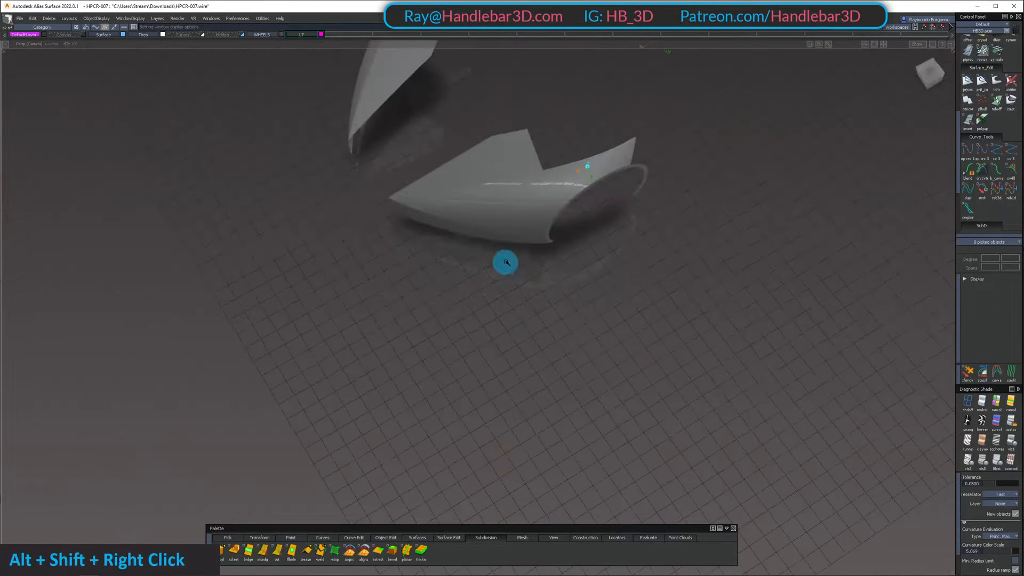
alt+shift+drag(505, 261, 544, 129)
alt+shift+right_drag(544, 128, 586, 176)
alt+shift+drag(586, 176, 267, 144)
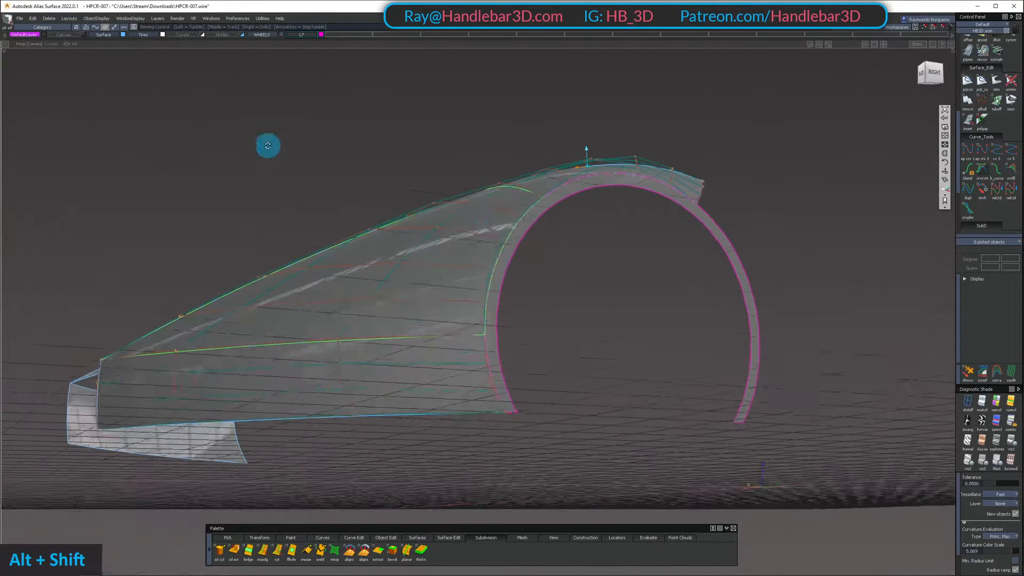
alt+shift+right_drag(268, 144, 505, 217)
alt+shift+middle_drag(505, 217, 473, 238)
alt+shift+drag(473, 238, 446, 265)
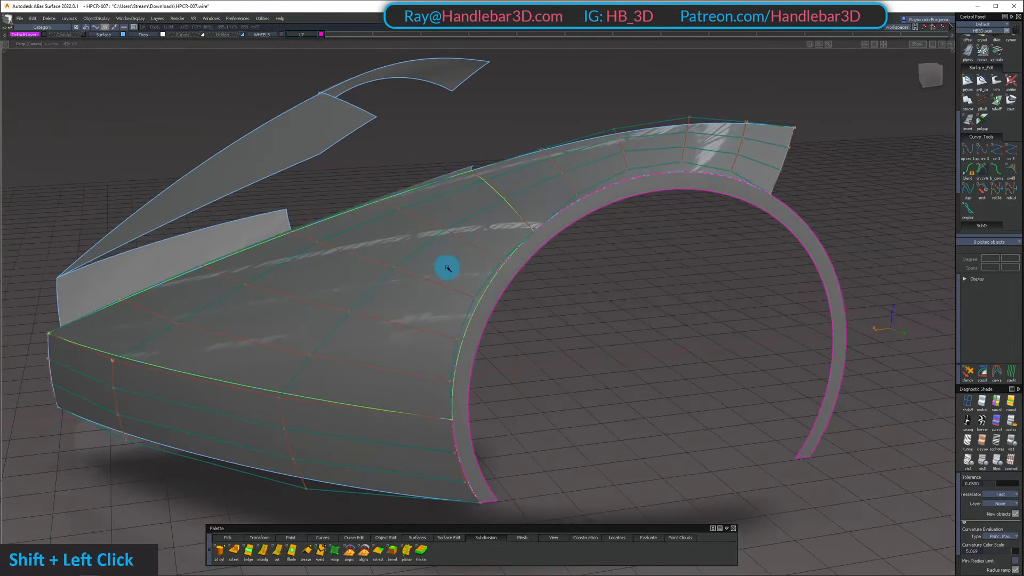
Pick the arch and front fender surfaces and compare how their hulls run across the seam
shift+click(446, 265)
alt+shift+drag(393, 290, 448, 265)
alt+shift+right_drag(448, 265, 596, 171)
alt+shift+drag(596, 171, 658, 197)
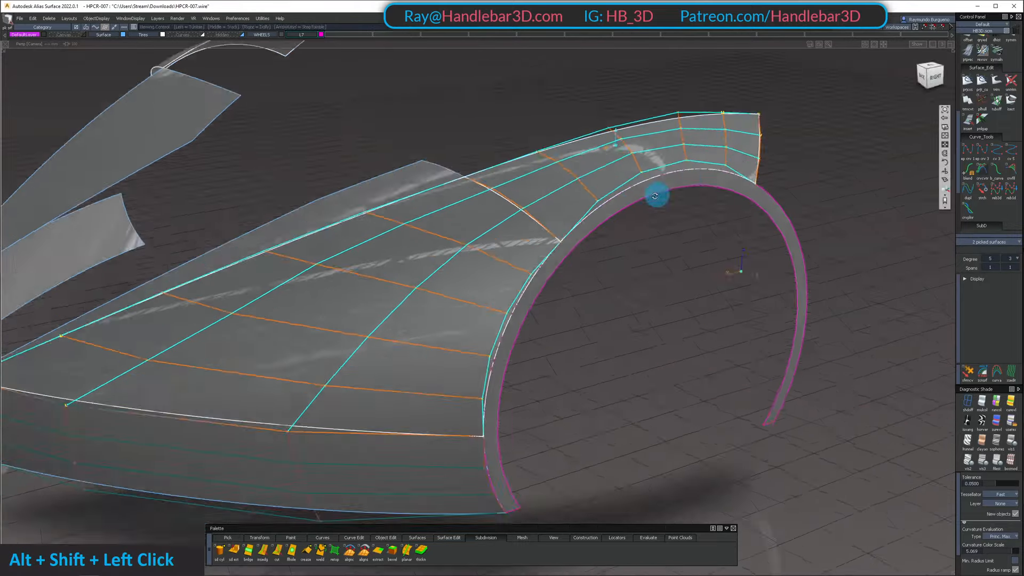
alt+shift+middle_drag(659, 197, 610, 158)
alt+shift+drag(610, 157, 549, 193)
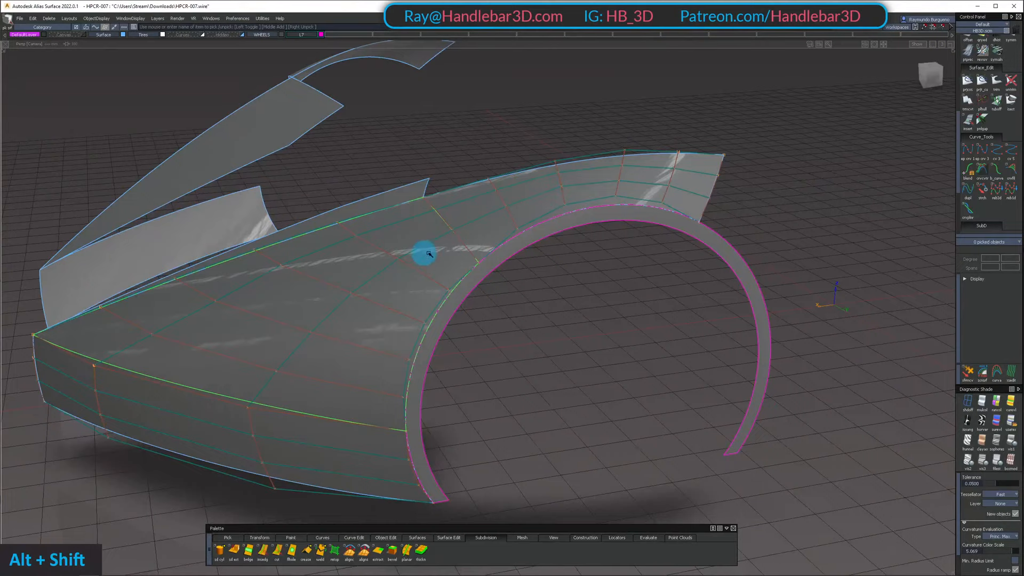
Examine the highlights and hull flow across the fender-to-arch seam from low, high and three-quarter angles with nothing picked
alt+shift+drag(431, 259, 466, 191)
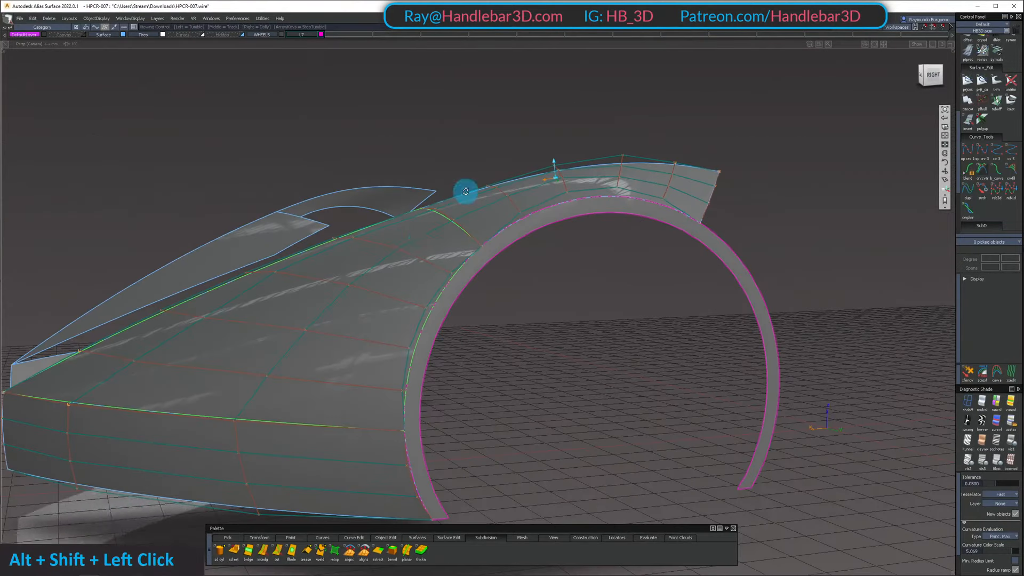
alt+shift+right_drag(579, 197, 422, 216)
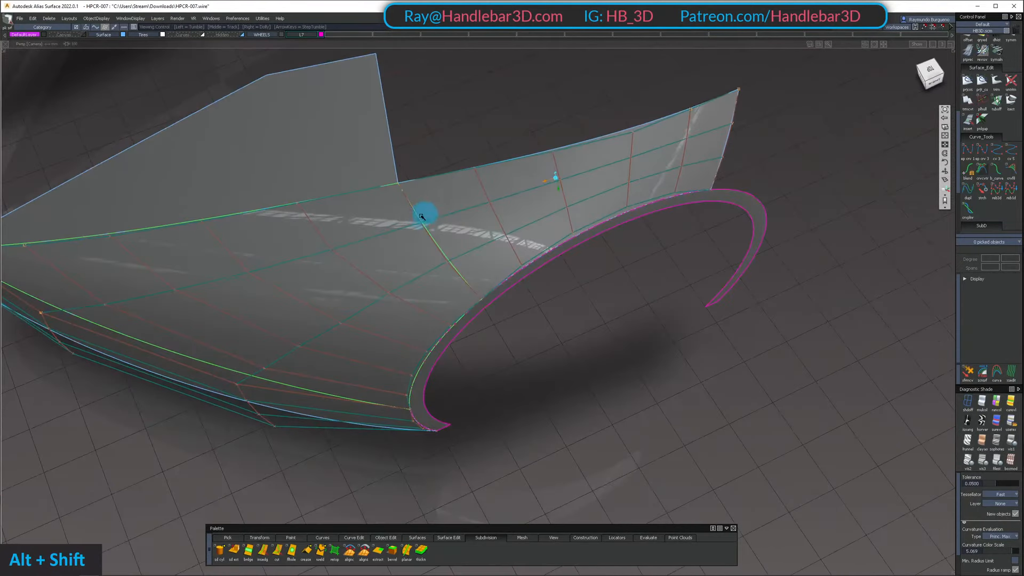
alt+shift+drag(726, 144, 422, 237)
alt+shift+right_drag(423, 238, 491, 189)
alt+shift+drag(491, 189, 459, 176)
alt+shift+middle_drag(459, 176, 505, 252)
alt+shift+drag(505, 252, 458, 203)
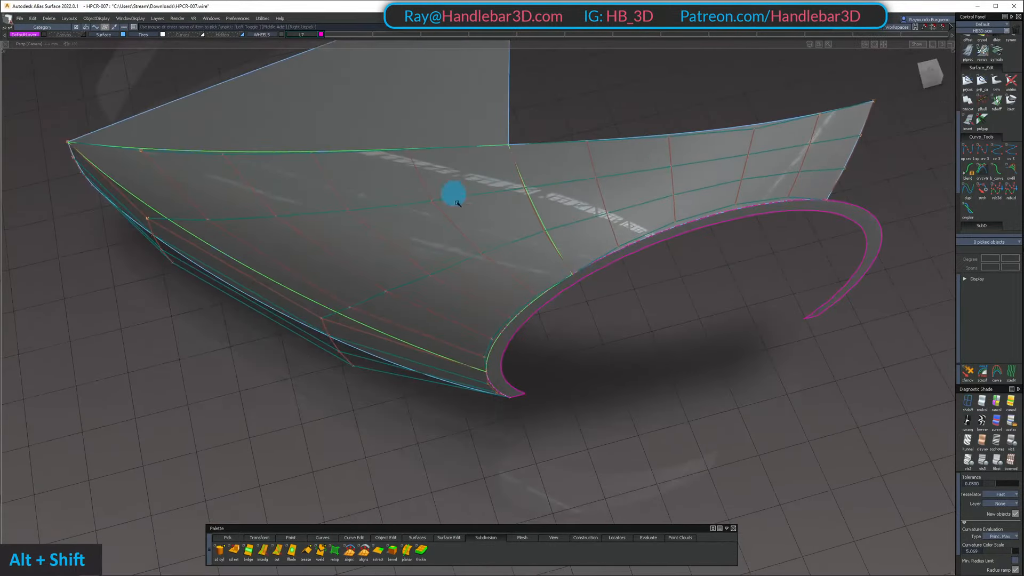
alt+shift+right_drag(563, 207, 585, 206)
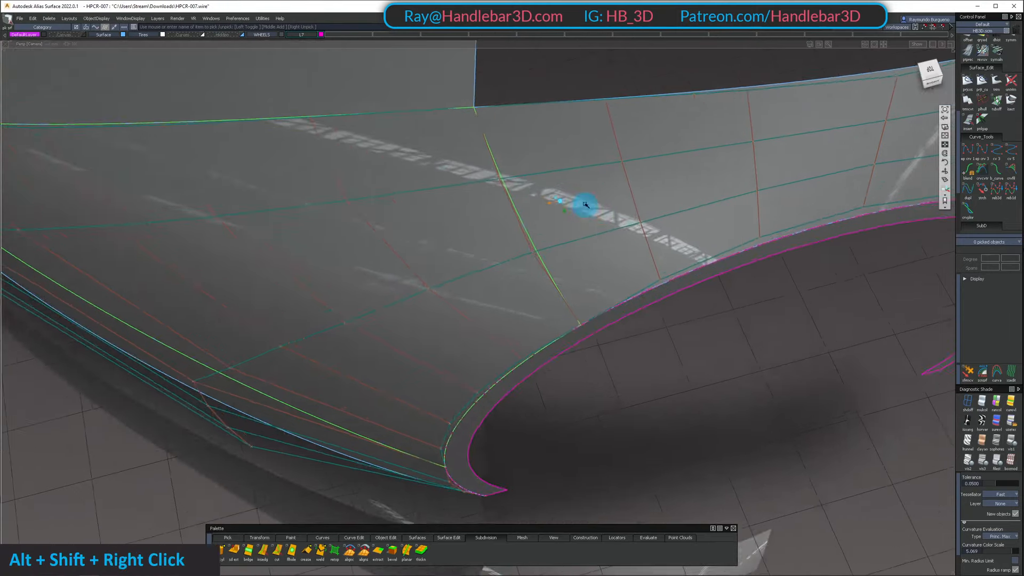
alt+shift+drag(586, 206, 352, 189)
alt+shift+right_drag(351, 188, 573, 199)
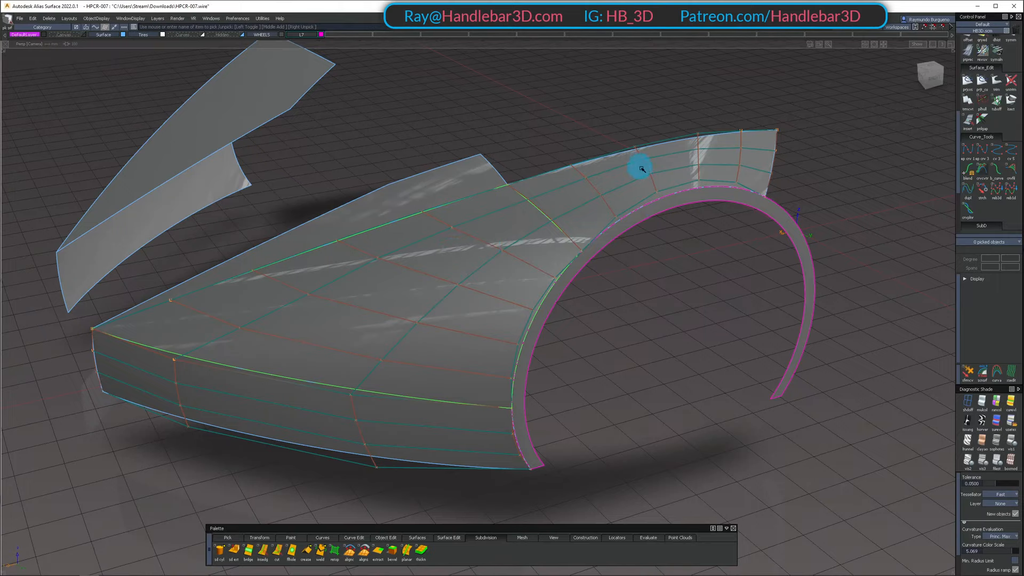
alt+shift+drag(651, 196, 413, 274)
alt+shift+right_drag(414, 274, 601, 288)
alt+shift+drag(601, 288, 478, 318)
alt+shift+middle_drag(478, 318, 643, 385)
alt+shift+drag(644, 385, 480, 175)
ctrl+shift+drag(394, 283, 378, 291)
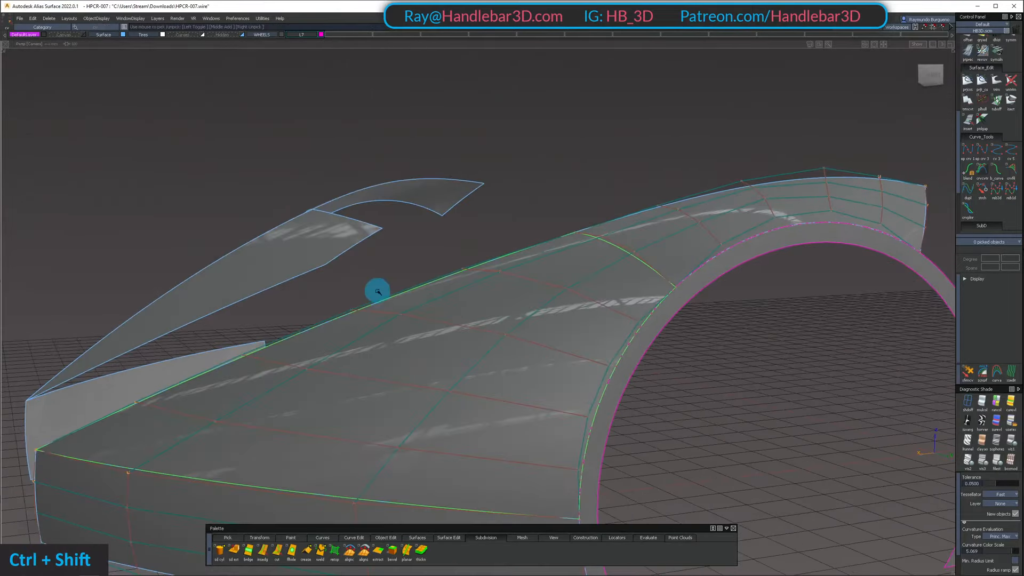
ctrl+shift+drag(426, 324, 368, 322)
Pick single CVs inside the front fender surface and check their hull lines in the right side view
shift+click(448, 325)
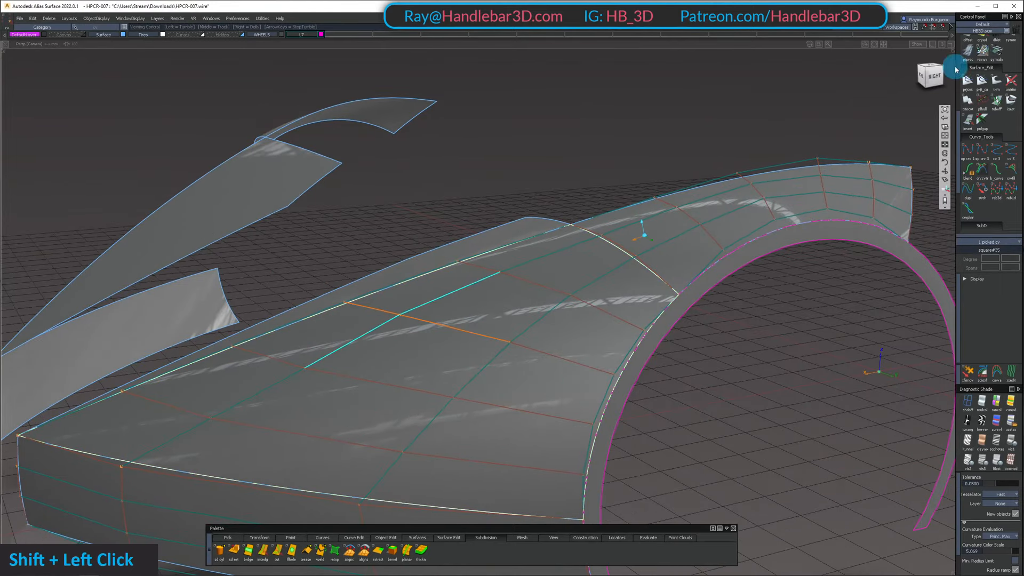
click(943, 81)
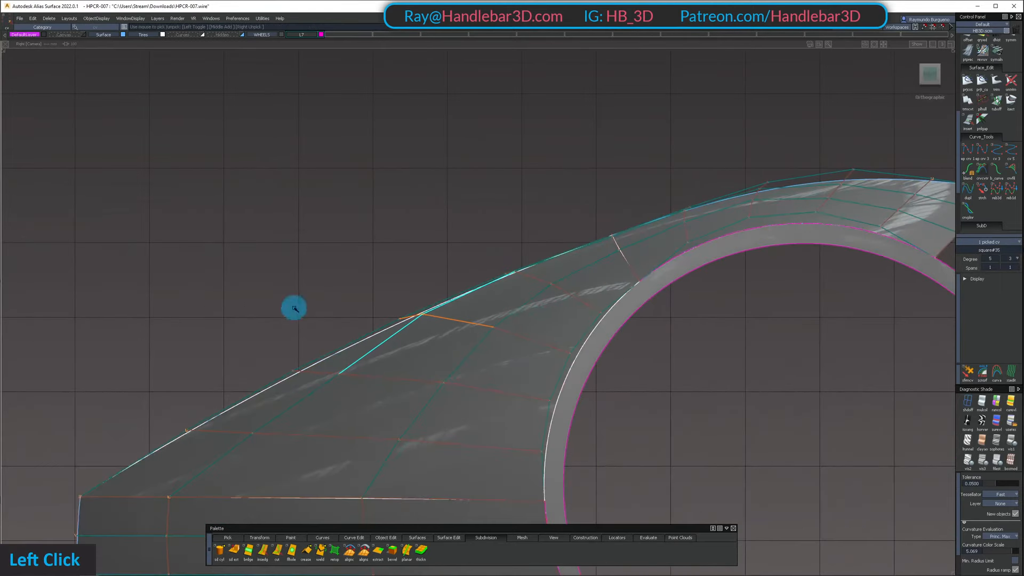
alt+shift+middle_drag(390, 262, 388, 219)
ctrl+shift+middle_click(407, 224)
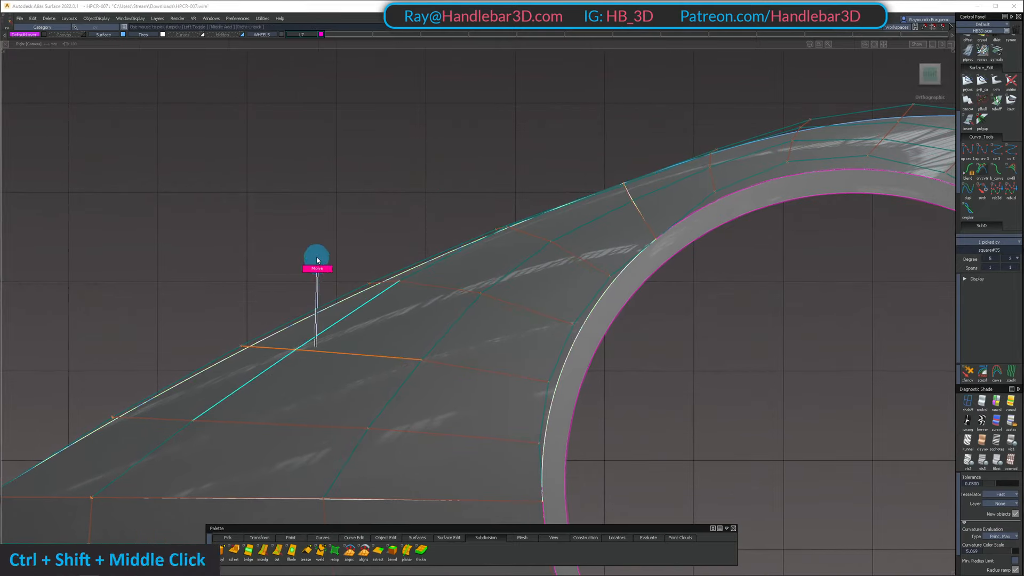
ctrl+shift+double_click(221, 418)
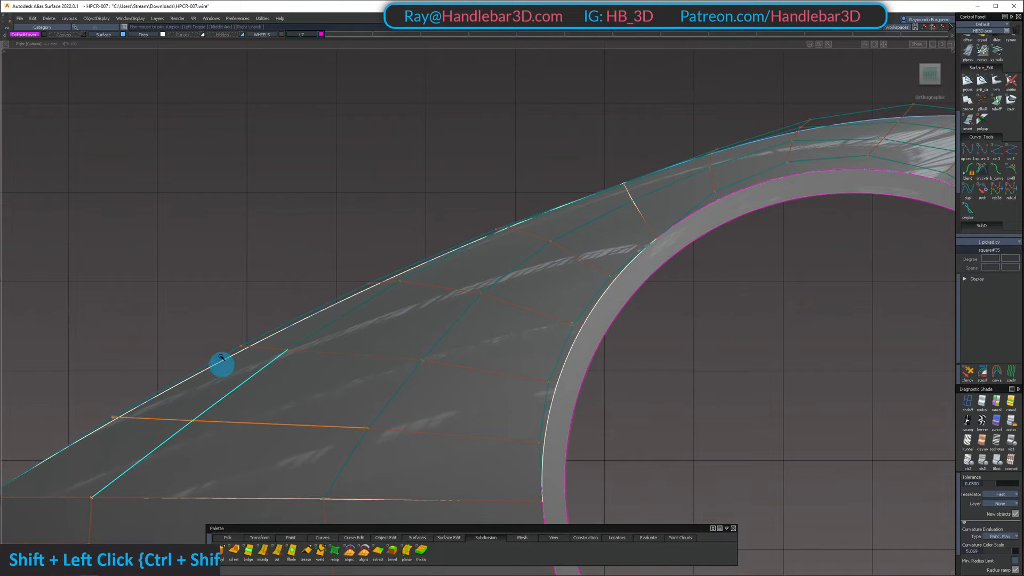
alt+shift+drag(219, 317, 474, 263)
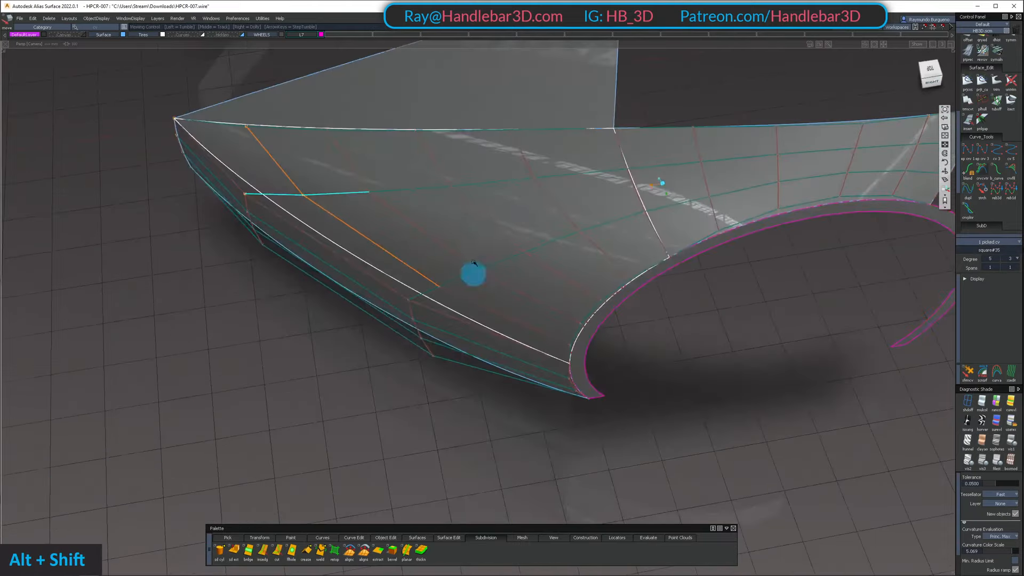
Check the spacing and flow of the fender and arch hulls in the top and back orthographic views
click(930, 73)
alt+shift+middle_drag(571, 192, 603, 359)
ctrl+shift+drag(568, 370, 554, 274)
alt+shift+middle_drag(496, 271, 571, 372)
mouse_move(572, 372)
alt+shift+right_down()
mouse_move(618, 352)
mouse_move(514, 361)
mouse_move(564, 367)
alt+shift+right_up()
alt+shift+middle_drag(564, 367, 479, 286)
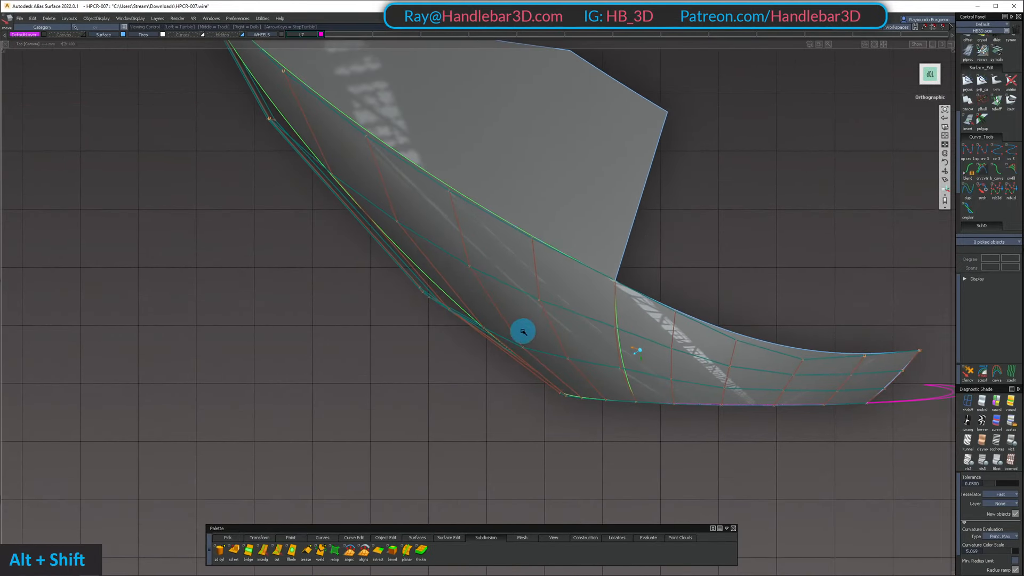
alt+shift+drag(502, 353, 697, 162)
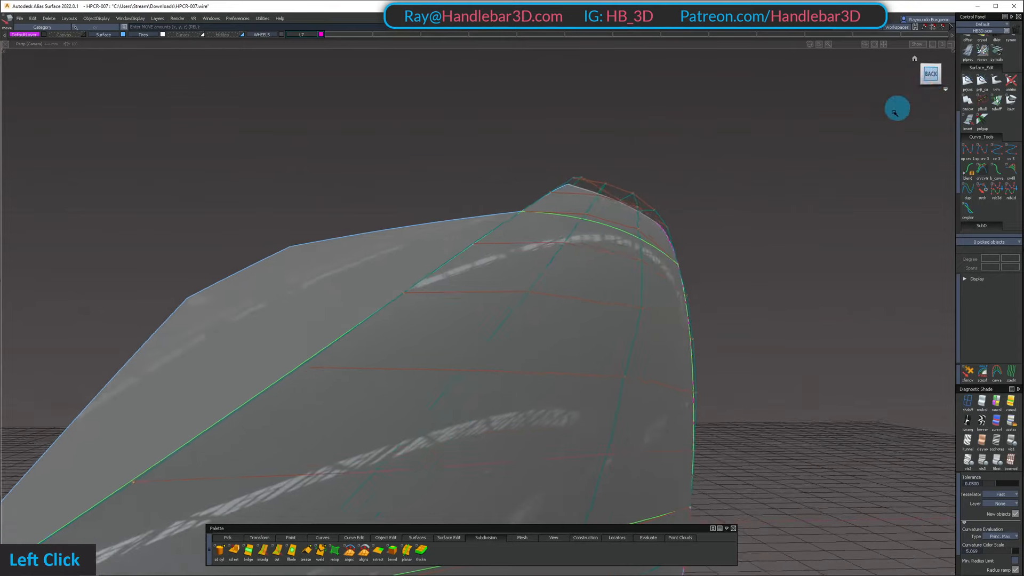
alt+shift+middle_drag(614, 386, 746, 312)
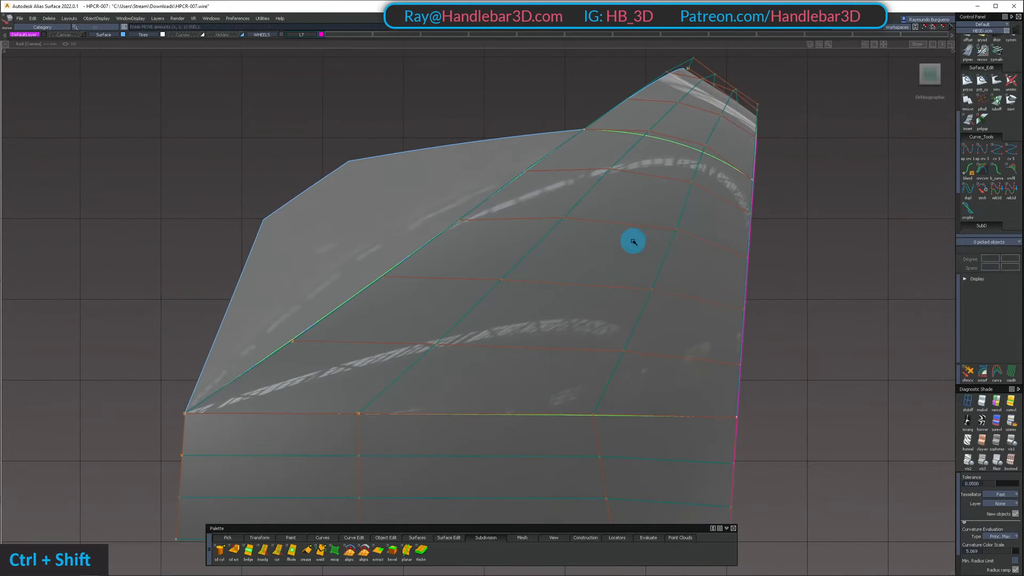
ctrl+shift+drag(607, 322, 629, 330)
alt+shift+middle_drag(636, 319, 656, 282)
ctrl+shift+click(741, 238)
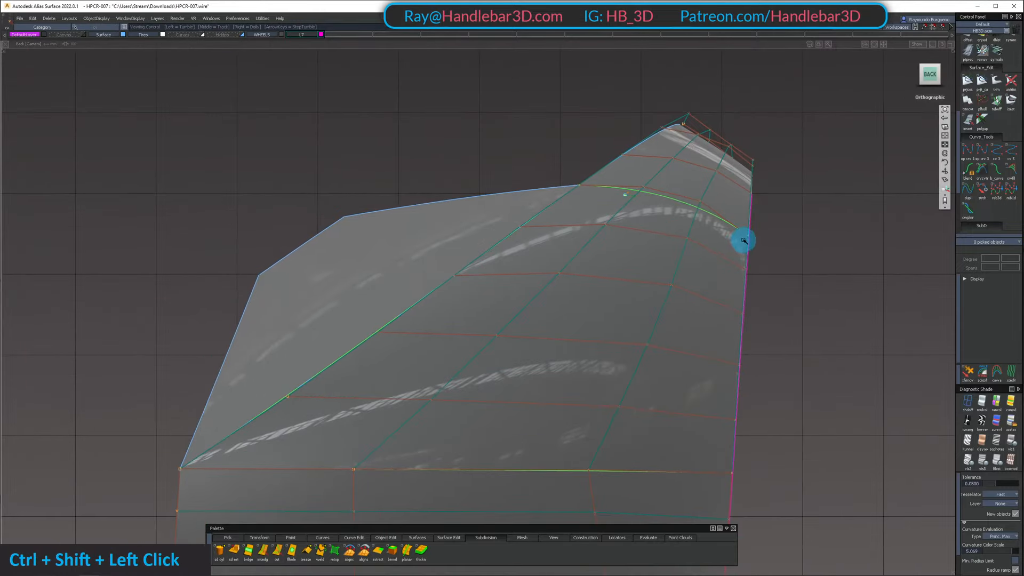
Inspect the highlights and hulls over the arch surface up close in perspective
alt+shift+drag(741, 238, 623, 249)
alt+shift+middle_drag(623, 249, 492, 320)
alt+shift+right_drag(492, 320, 629, 286)
alt+shift+drag(629, 286, 679, 201)
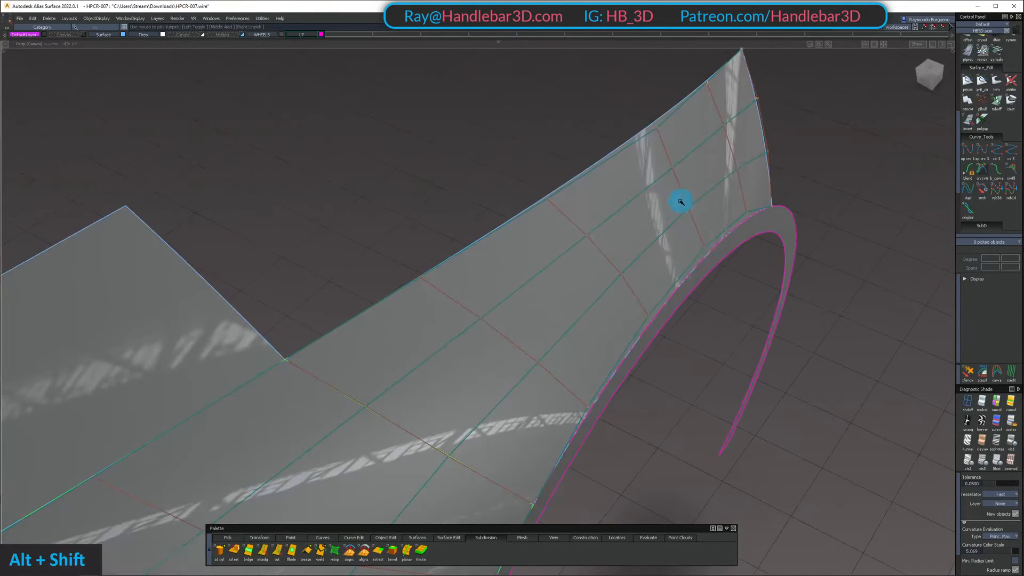
alt+shift+right_drag(679, 201, 495, 226)
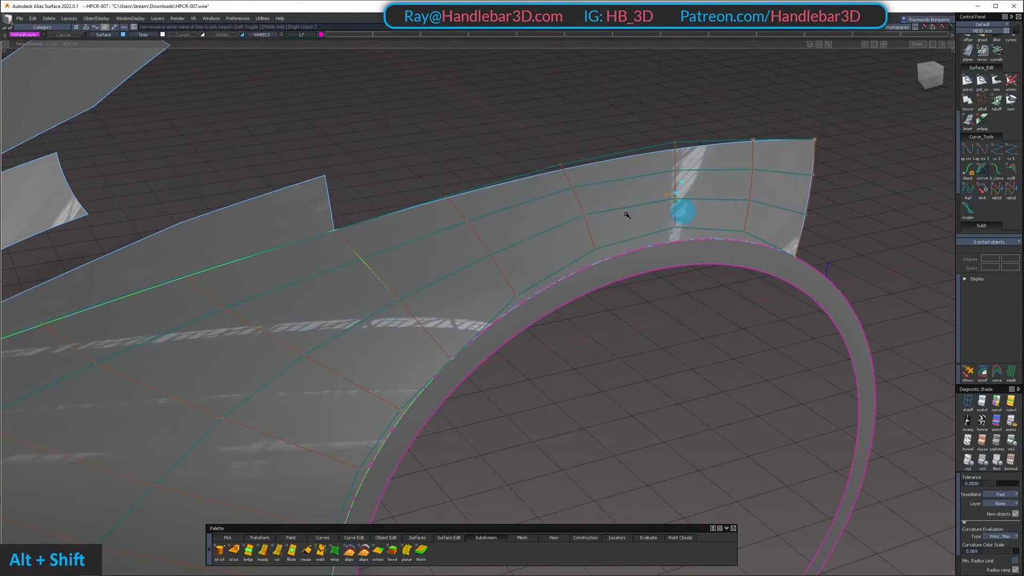
ctrl+shift+drag(698, 367, 720, 253)
alt+shift+drag(465, 220, 512, 251)
Run the curvature continuity check on the seam between the front fender and arch surfaces
scroll(1007, 104, up, 3)
scroll(1003, 90, up, 4)
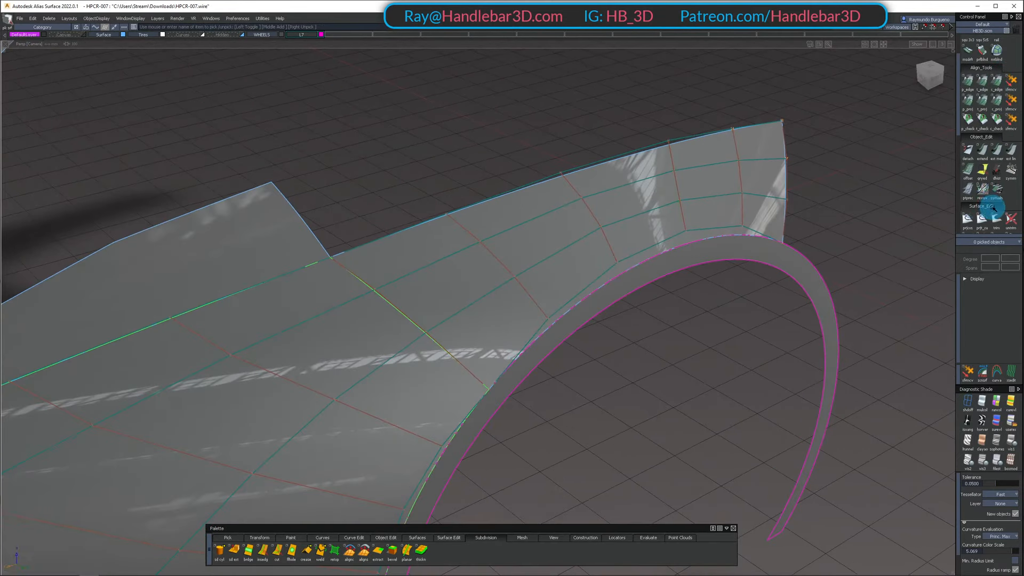
scroll(997, 206, down, 5)
scroll(1010, 160, down, 2)
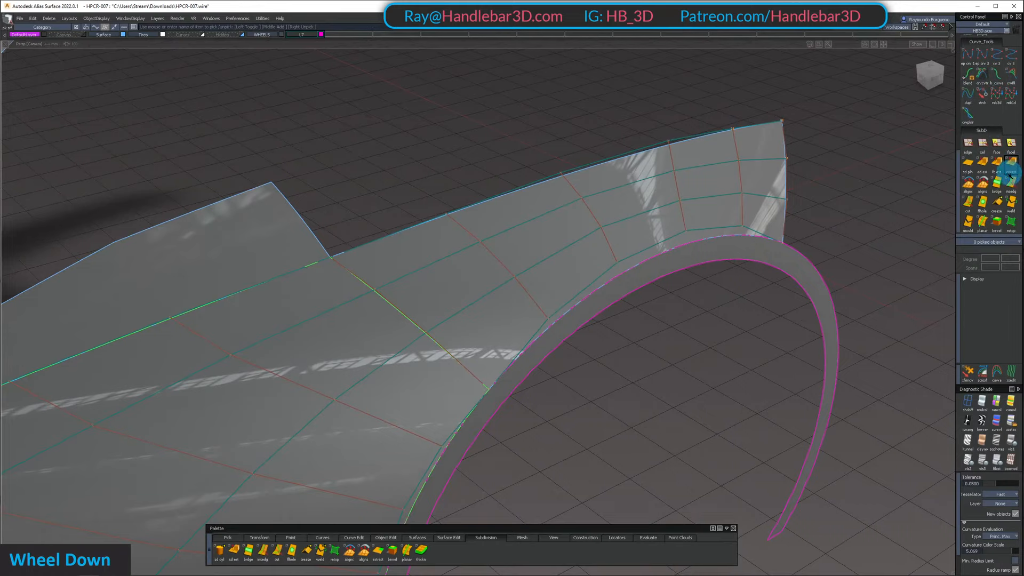
scroll(1002, 195, up, 3)
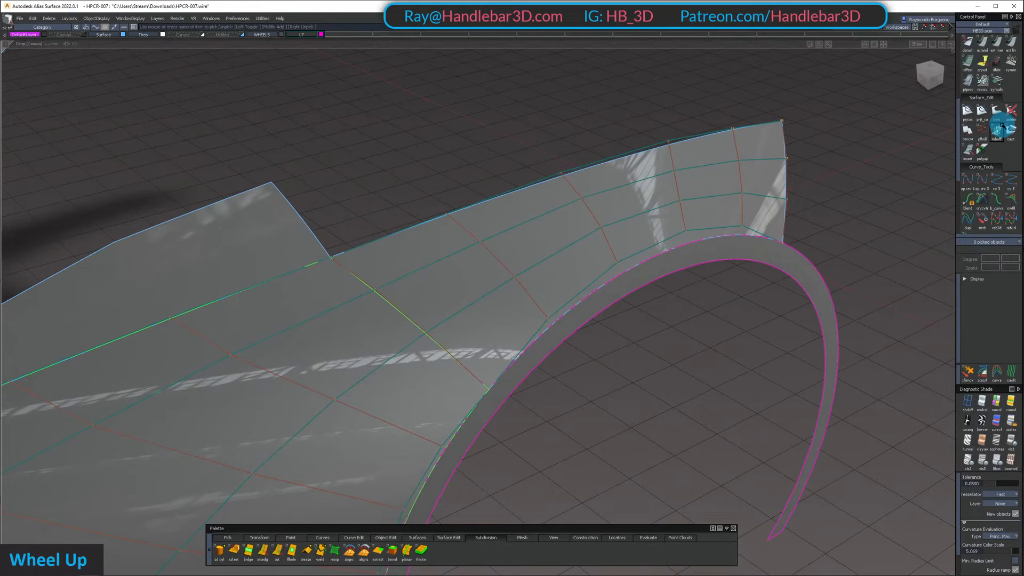
scroll(997, 128, up, 3)
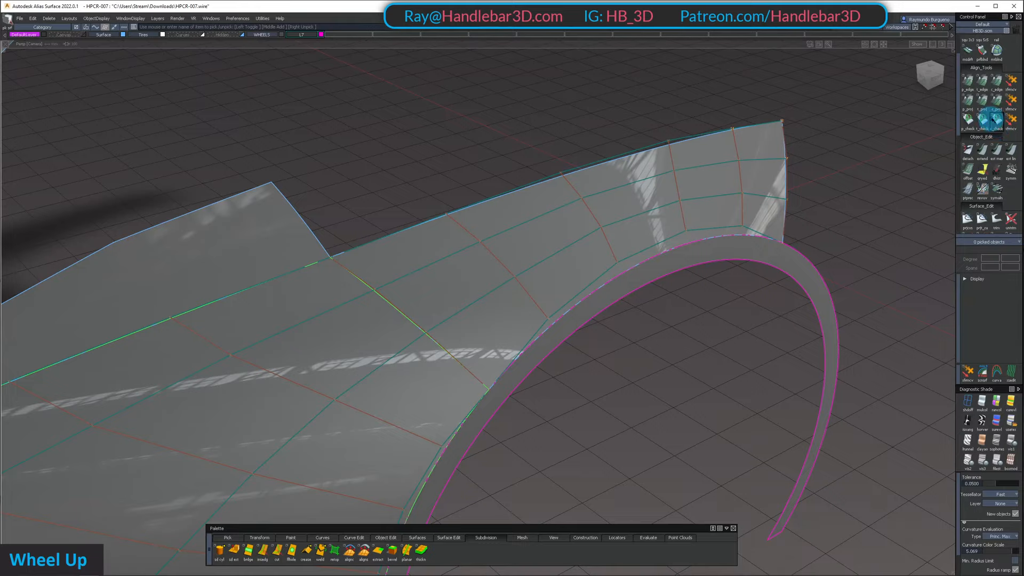
click(997, 119)
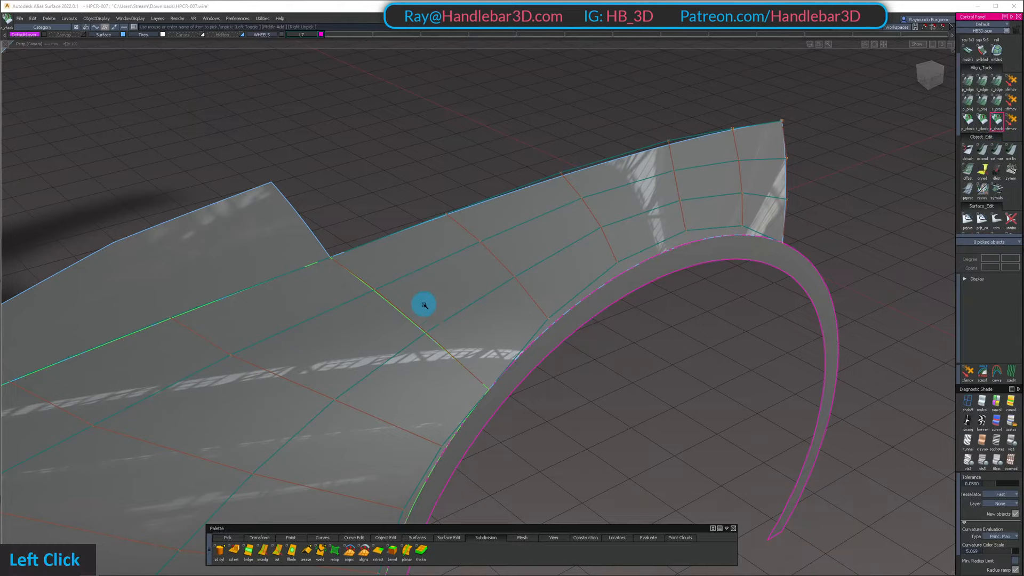
click(411, 323)
Examine the continuity comb along the fender-to-arch seam, especially near the wheel opening
alt+shift+drag(424, 310, 403, 145)
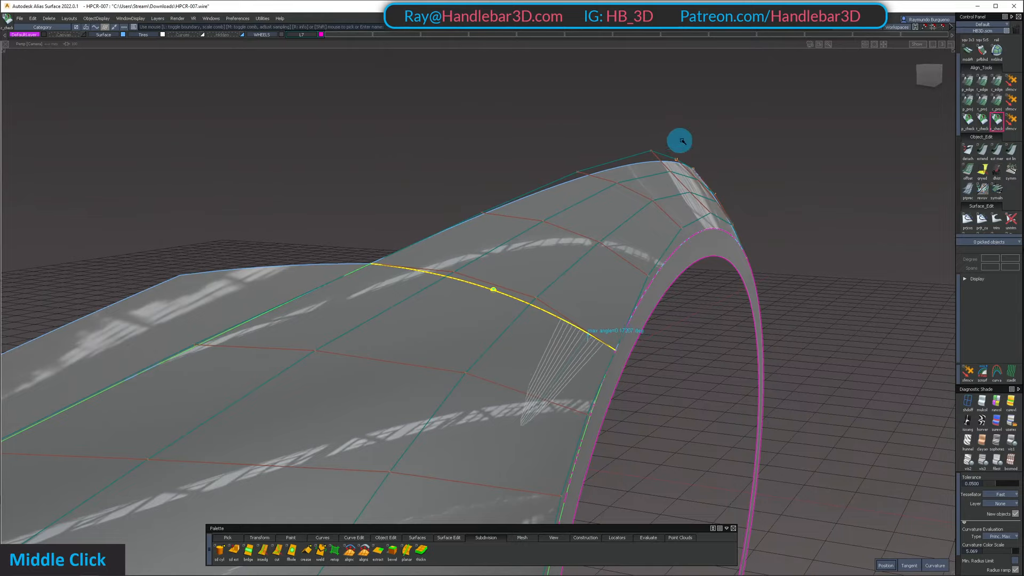
middle_drag(682, 141, 759, 131)
alt+shift+drag(592, 304, 552, 262)
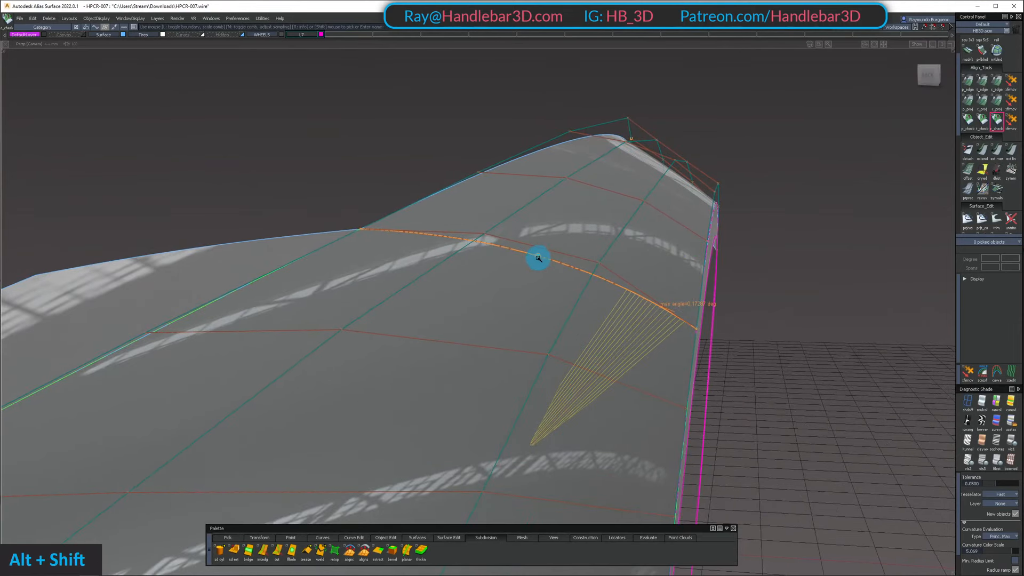
mouse_move(624, 284)
alt+shift+mouse_down()
mouse_move(606, 284)
mouse_move(665, 291)
mouse_move(648, 277)
alt+shift+mouse_up()
ctrl+shift+drag(585, 257, 621, 263)
alt+shift+right_drag(639, 189, 624, 304)
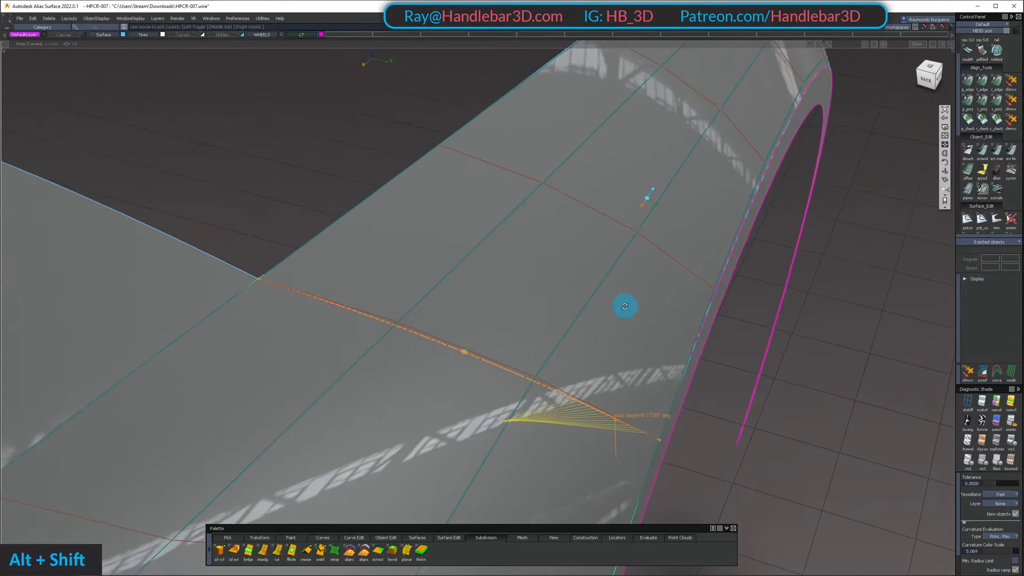
ctrl+shift+drag(624, 212, 777, 213)
Adjust the arch surface's inner CV nearer the wheel opening, third row from the seam, along its normal, undoing unwanted moves
click(653, 208)
key(shift+z)
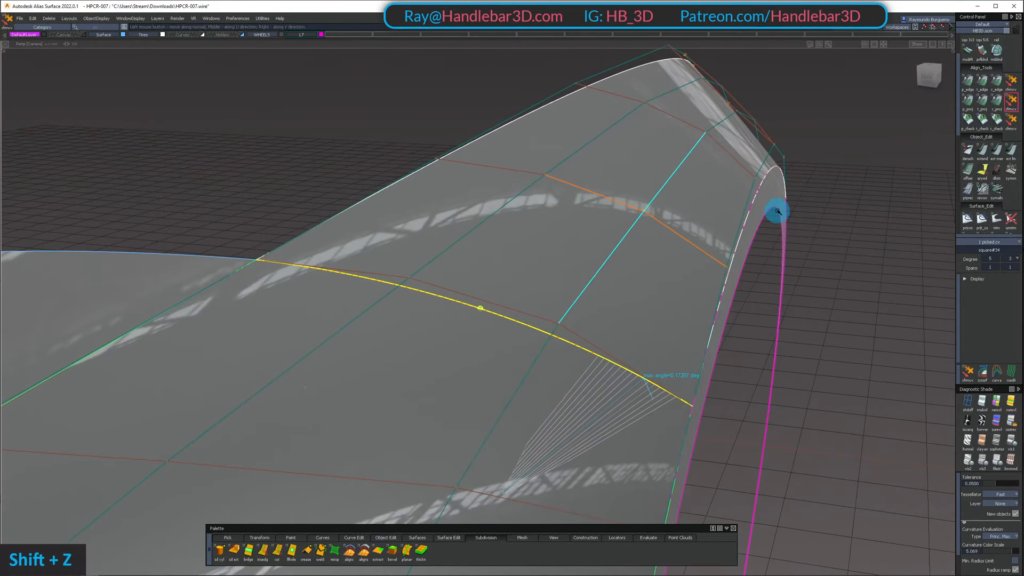
key(space)
alt+shift+drag(614, 225, 844, 171)
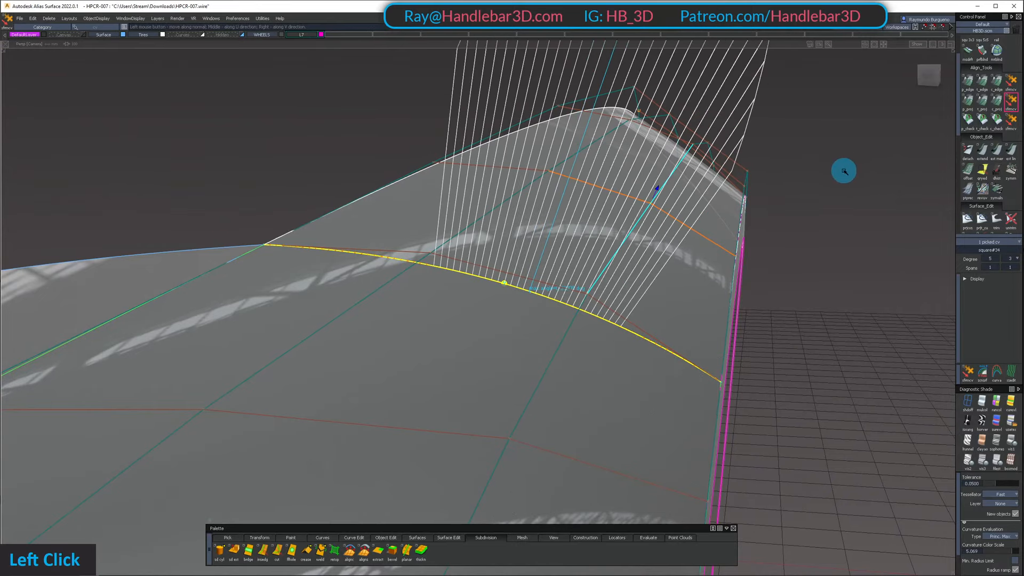
alt+shift+drag(722, 248, 634, 263)
ctrl+shift+drag(633, 263, 636, 210)
Adjust the neighbouring inner CV nearer the upper edge in the arch surface's third row, undoing unwanted moves and checking the comb
alt+shift+drag(551, 164, 683, 217)
drag(823, 243, 855, 249)
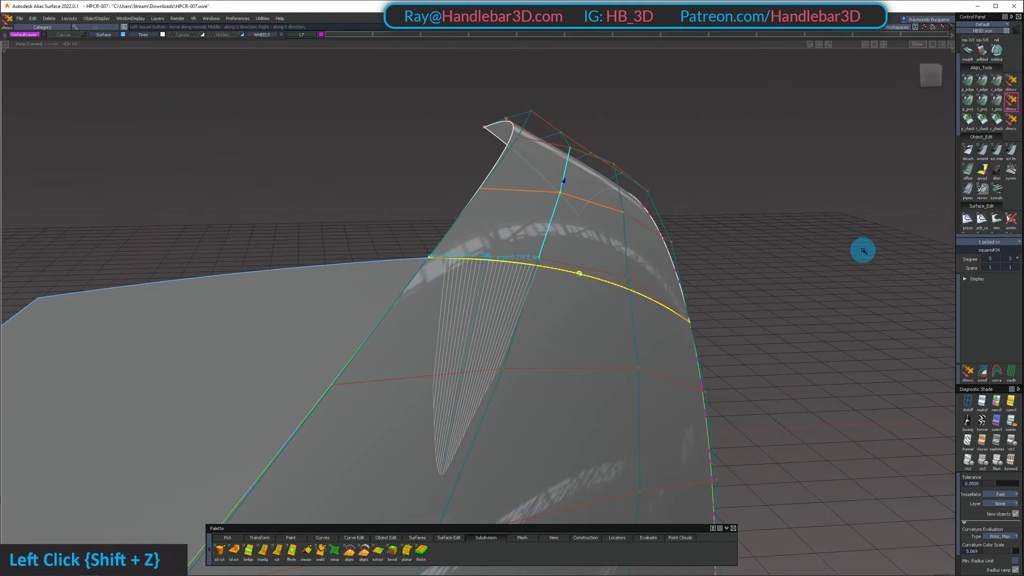
alt+shift+drag(652, 226, 478, 215)
ctrl+shift+drag(442, 203, 481, 196)
alt+shift+drag(481, 197, 422, 158)
alt+shift+drag(505, 175, 495, 155)
Use the NUV CV move tool to refine the third-row inner CV nearer the wheel opening against the continuity comb
click(1011, 100)
click(628, 226)
drag(739, 341, 736, 346)
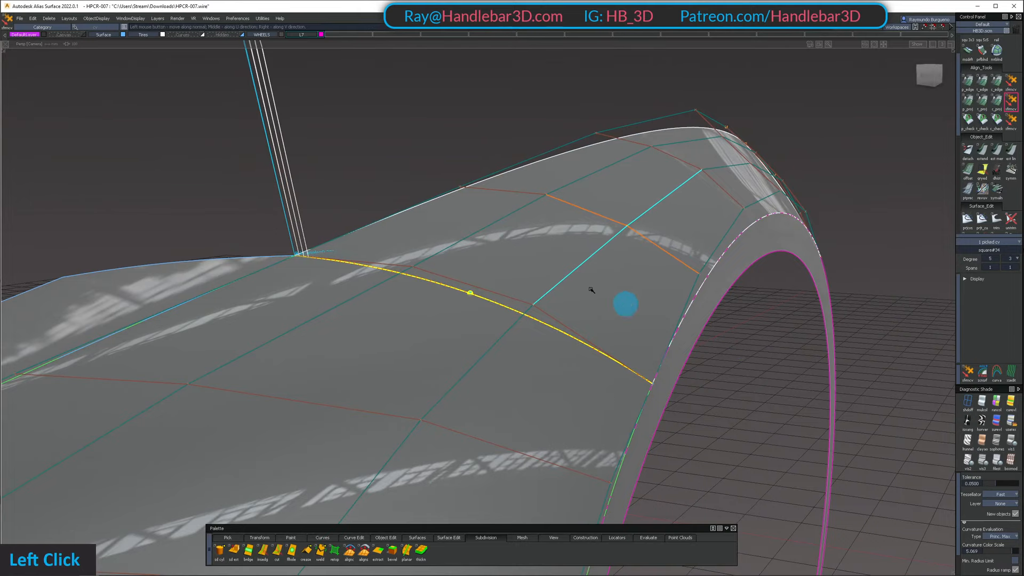
alt+shift+drag(591, 290, 539, 285)
ctrl+shift+drag(525, 283, 525, 219)
Nudge the third-row CV on the arch surface's upper edge along its normal, undoing moves that worsen the continuity comb
click(462, 189)
ctrl+shift+drag(464, 190, 487, 192)
drag(461, 152, 461, 150)
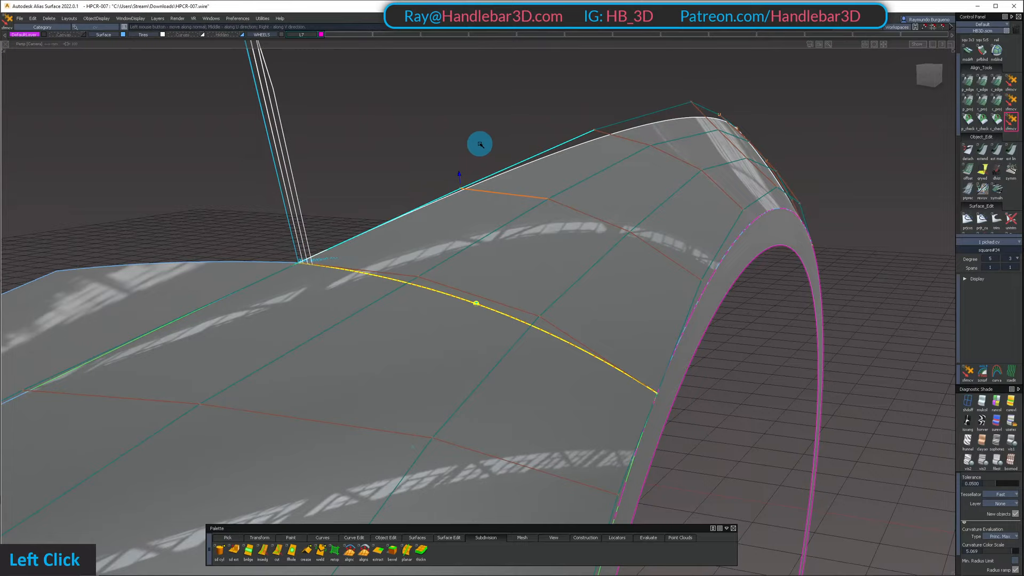
key(z)
mouse_move(469, 190)
mouse_down()
mouse_move(387, 174)
mouse_move(453, 187)
mouse_up()
alt+shift+right_drag(513, 206, 507, 206)
alt+shift+drag(507, 206, 657, 292)
key(shift+z)
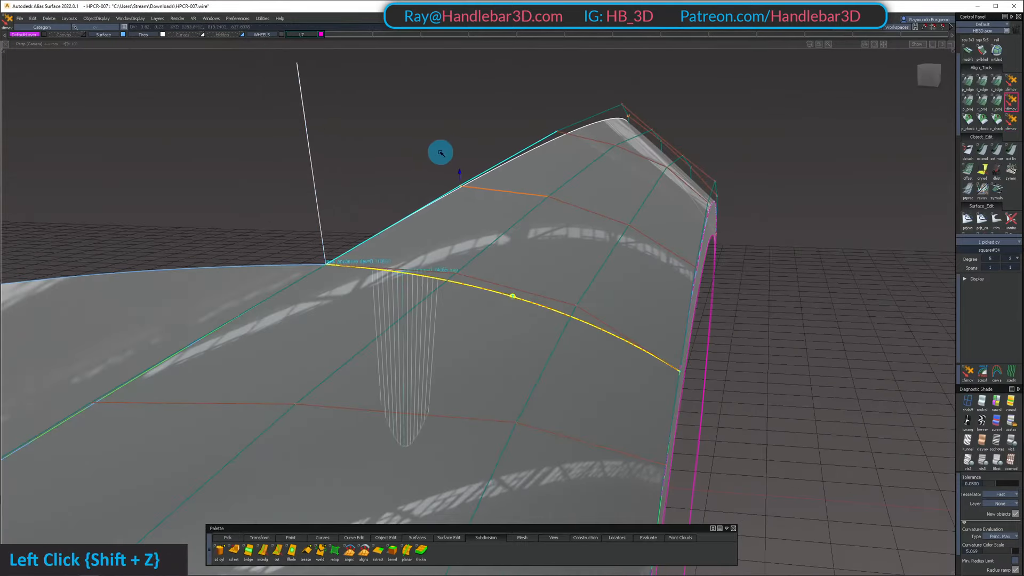
key(ctrl+z)
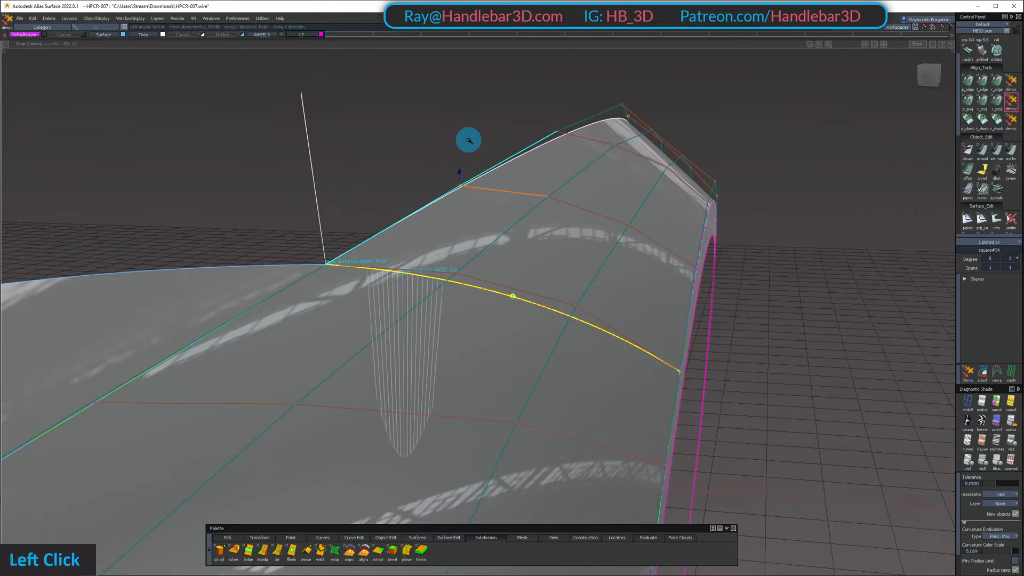
Nudge the arch surface's inner CV nearer the upper edge, in the row next to the seam, along its normal, undoing unwanted moves
ctrl+shift+drag(511, 243, 512, 183)
key(ctrl+shift+z)
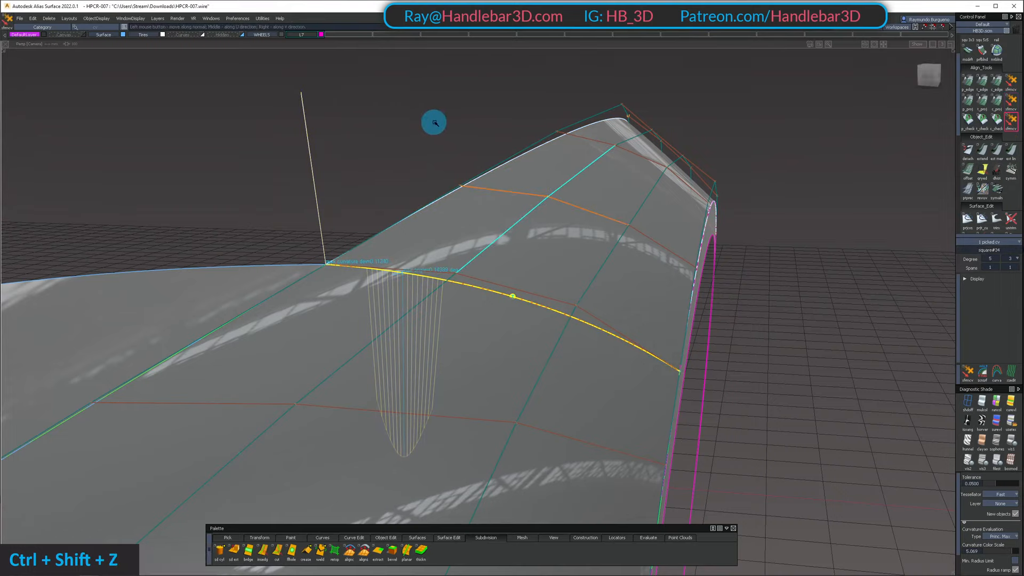
drag(434, 121, 446, 123)
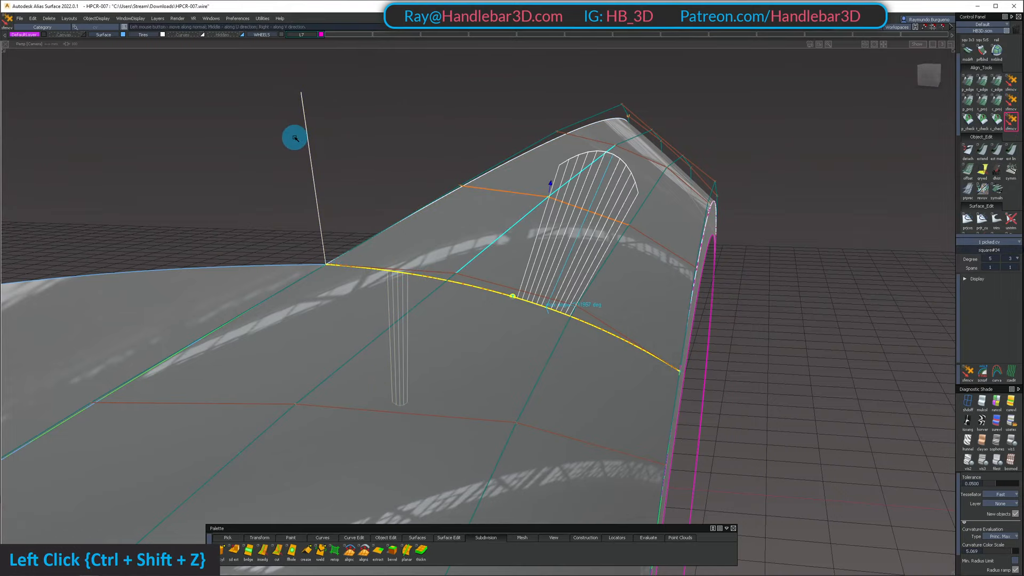
drag(273, 141, 917, 145)
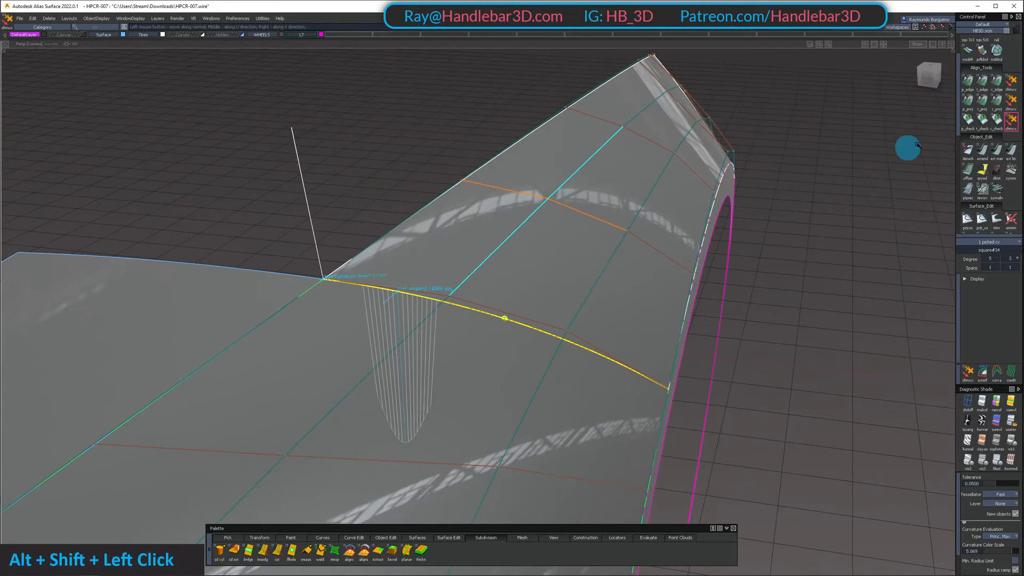
mouse_move(423, 212)
alt+shift+mouse_down()
mouse_move(464, 159)
mouse_move(480, 205)
alt+shift+mouse_up()
Clear the CV selection and rerun the tangent continuity check on the seam between the arch and front fender surfaces
ctrl+shift+drag(635, 255, 628, 159)
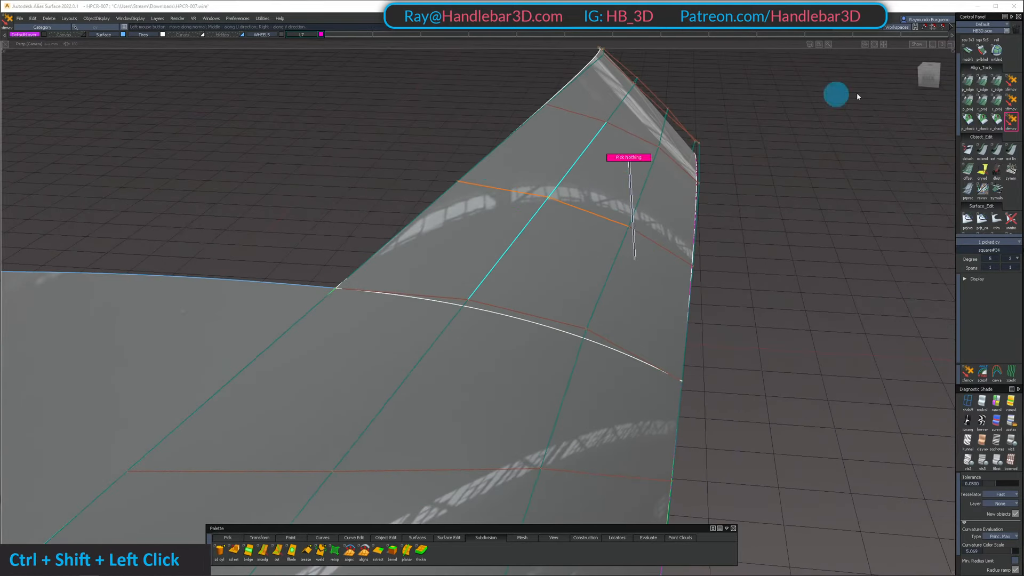
click(983, 120)
click(494, 297)
double_click(506, 314)
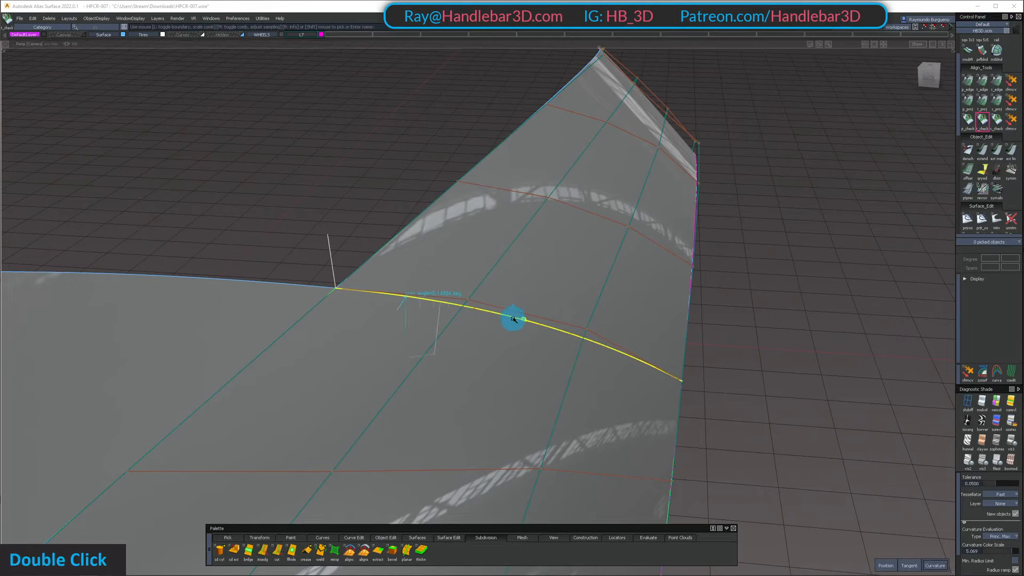
Adjust the arch surface's inner CV nearer the wheel opening, in the row next to the seam, along its normal against the continuity comb
middle_click(431, 149)
alt+shift+drag(876, 152, 562, 197)
ctrl+shift+click(533, 222)
shift+click(587, 216)
alt+shift+right_drag(562, 197, 592, 196)
alt+shift+drag(592, 197, 587, 256)
ctrl+shift+click(765, 209)
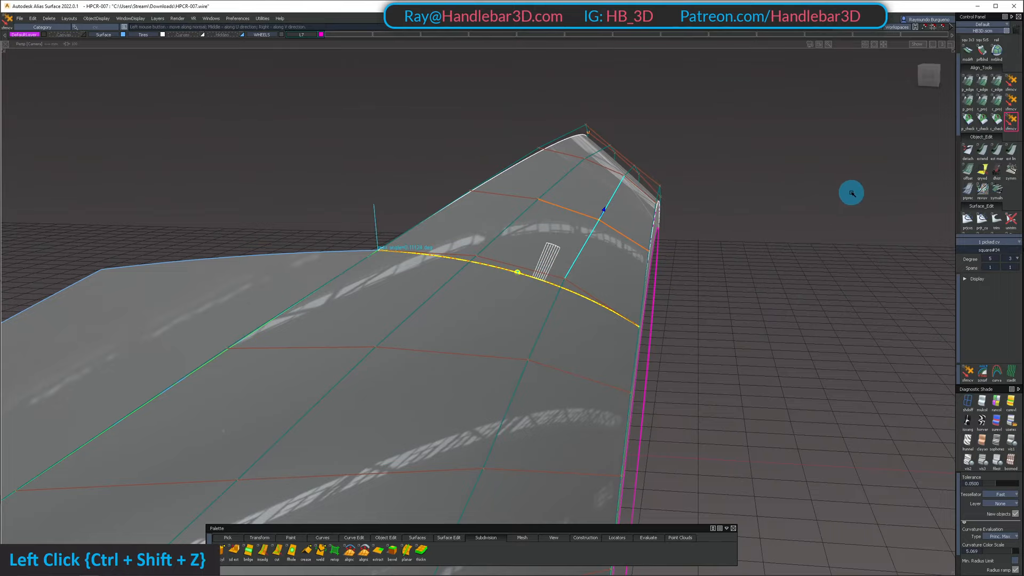
alt+shift+drag(852, 193, 551, 254)
ctrl+shift+double_click(458, 176)
alt+shift+drag(458, 176, 790, 248)
ctrl+shift+click(626, 231)
ctrl+shift+click(790, 248)
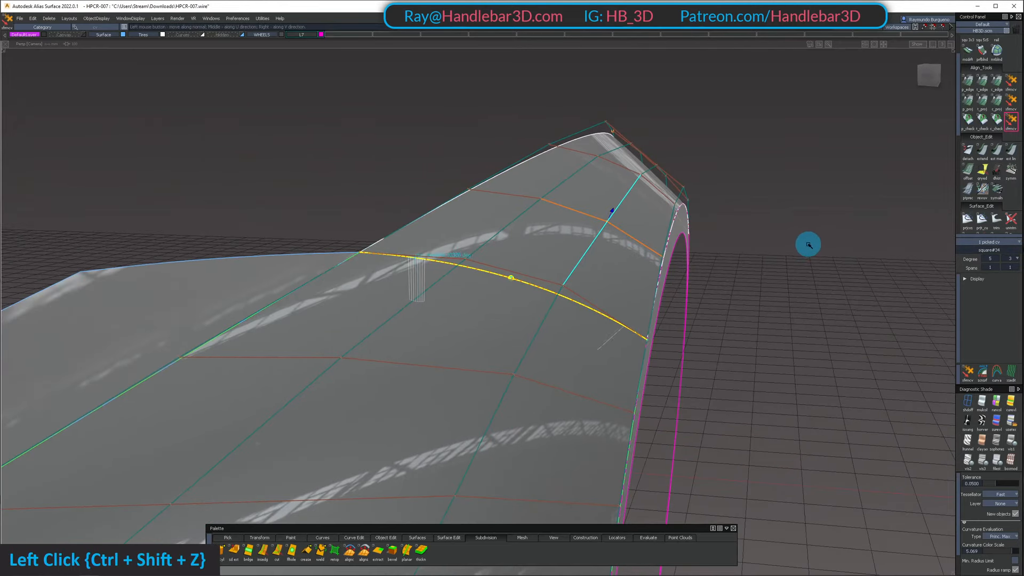
Align the arch surface's seam edge to the front fender surface with G1 edge continuity and explicit control
alt+shift+right_drag(800, 246, 682, 283)
alt+shift+drag(681, 283, 735, 324)
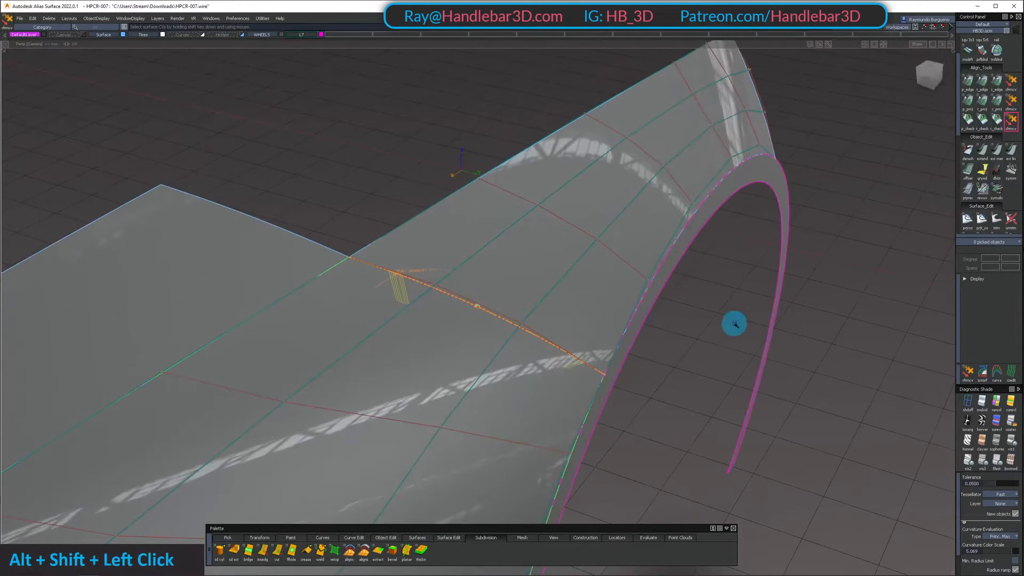
ctrl+shift+drag(987, 81, 984, 83)
alt+shift+drag(875, 160, 688, 182)
click(980, 83)
click(458, 293)
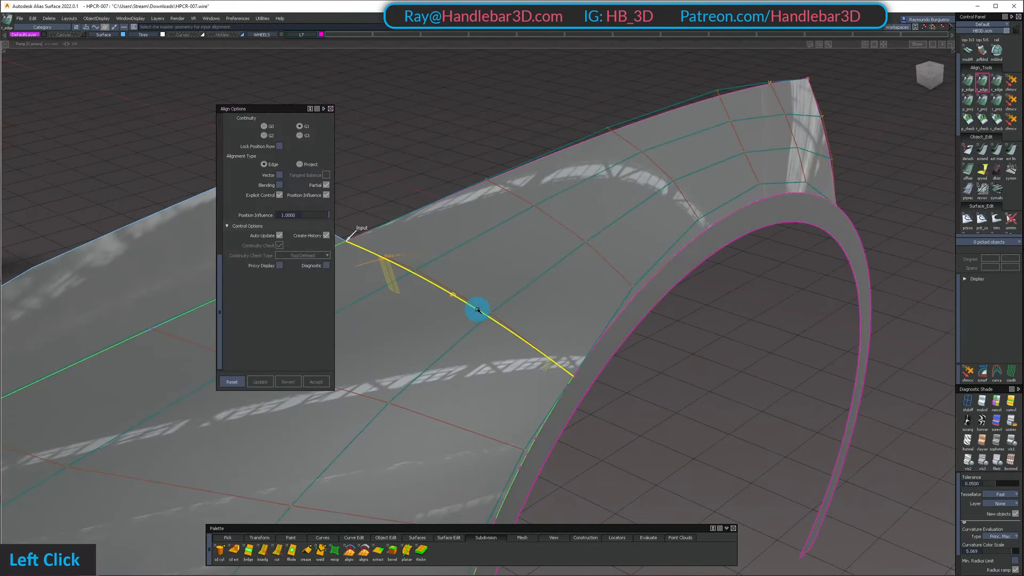
click(478, 311)
Examine the aligned arch surface's hulls and highlights across the seam from several angles
alt+shift+middle_drag(486, 291, 357, 311)
alt+shift+drag(357, 312, 297, 208)
alt+shift+right_drag(297, 208, 370, 233)
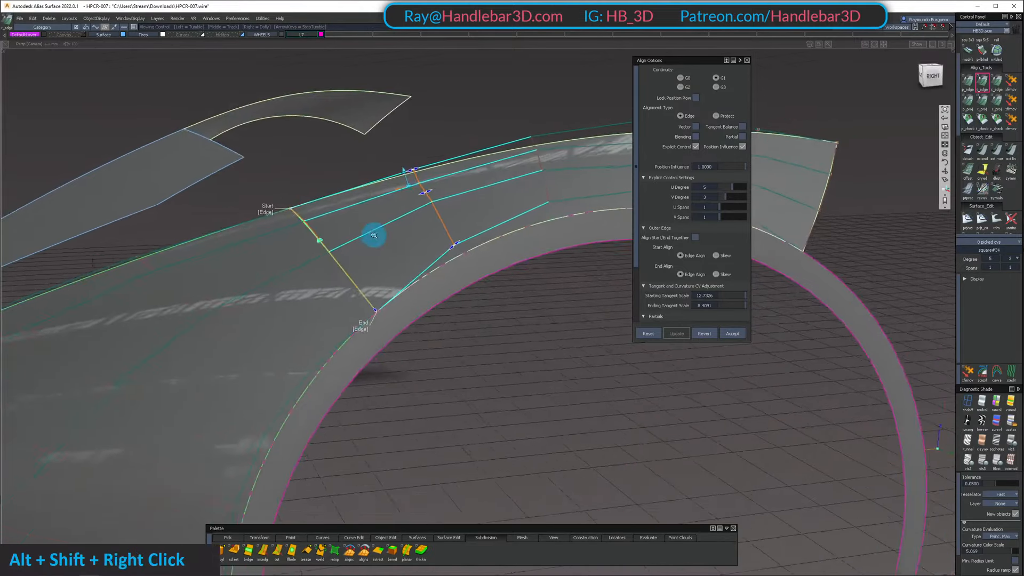
alt+shift+drag(370, 233, 706, 327)
alt+shift+middle_drag(706, 327, 444, 288)
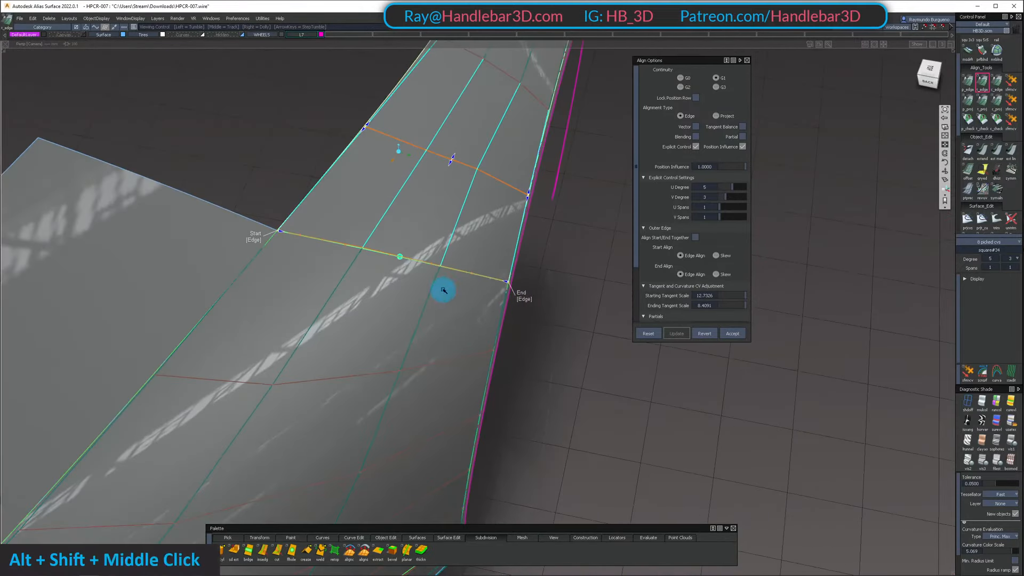
mouse_move(443, 288)
alt+shift+mouse_down()
mouse_move(556, 188)
mouse_move(469, 164)
mouse_move(459, 306)
mouse_move(464, 261)
mouse_move(542, 187)
mouse_move(631, 194)
alt+shift+mouse_up()
alt+shift+right_drag(631, 195, 570, 218)
alt+shift+drag(571, 219, 592, 389)
alt+shift+right_drag(592, 389, 630, 342)
alt+shift+drag(629, 341, 502, 176)
Pick the front fender surface's inner seam CV nearer the wheel opening and fine-tune its position with the CV move tool
alt+shift+drag(519, 136, 489, 325)
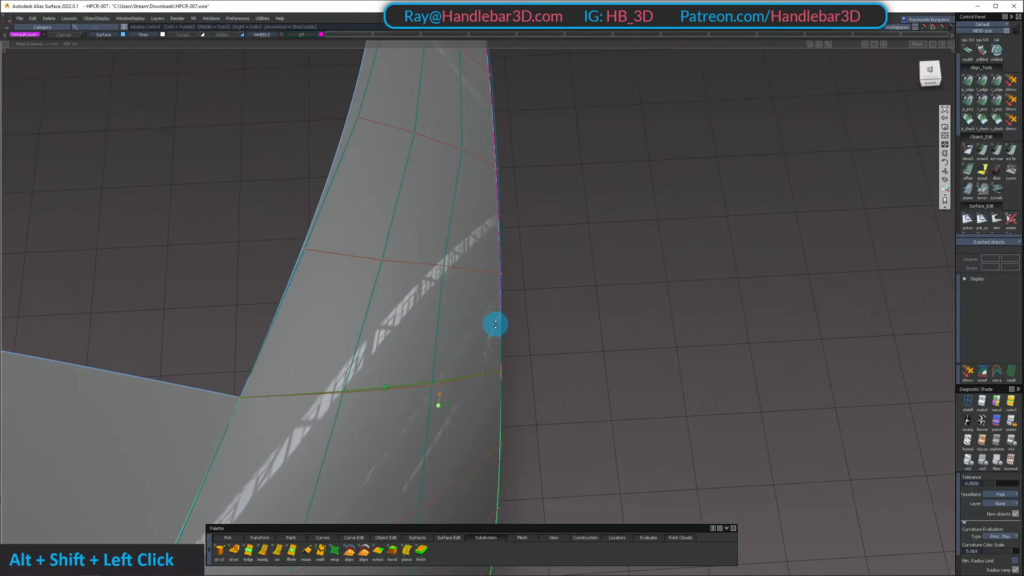
alt+shift+middle_drag(489, 325, 489, 231)
alt+shift+drag(489, 231, 455, 290)
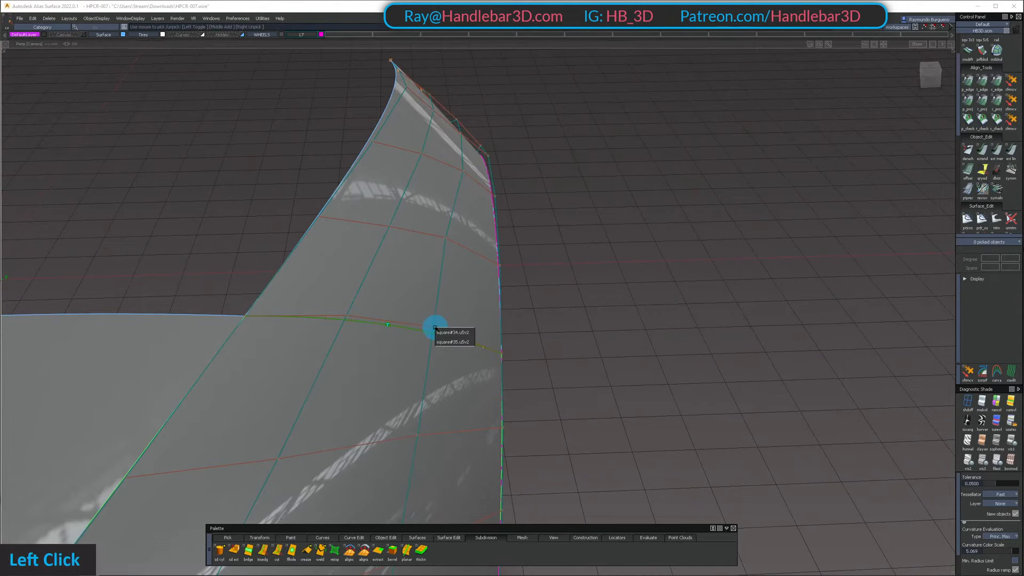
click(454, 342)
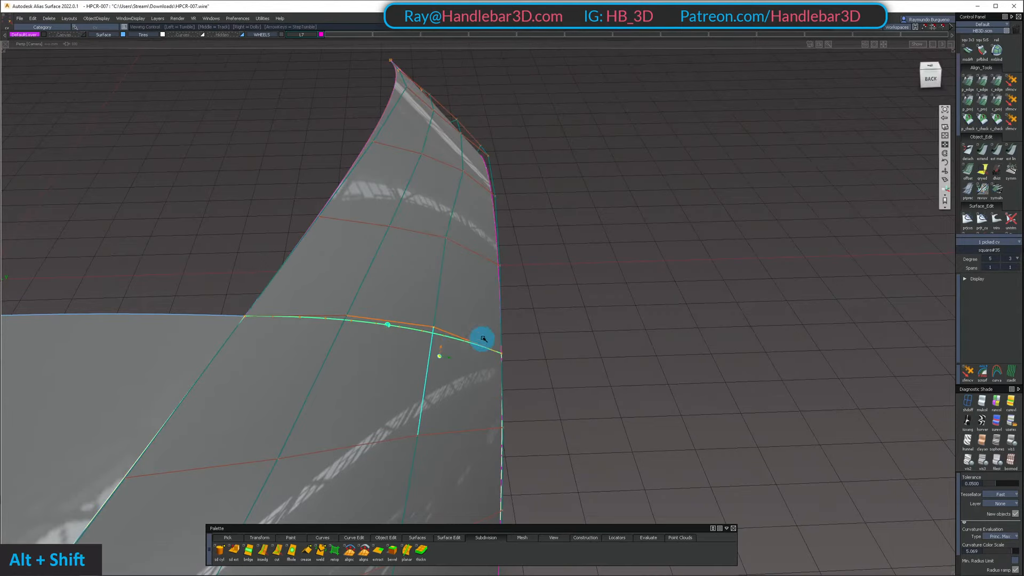
alt+shift+drag(457, 341, 453, 286)
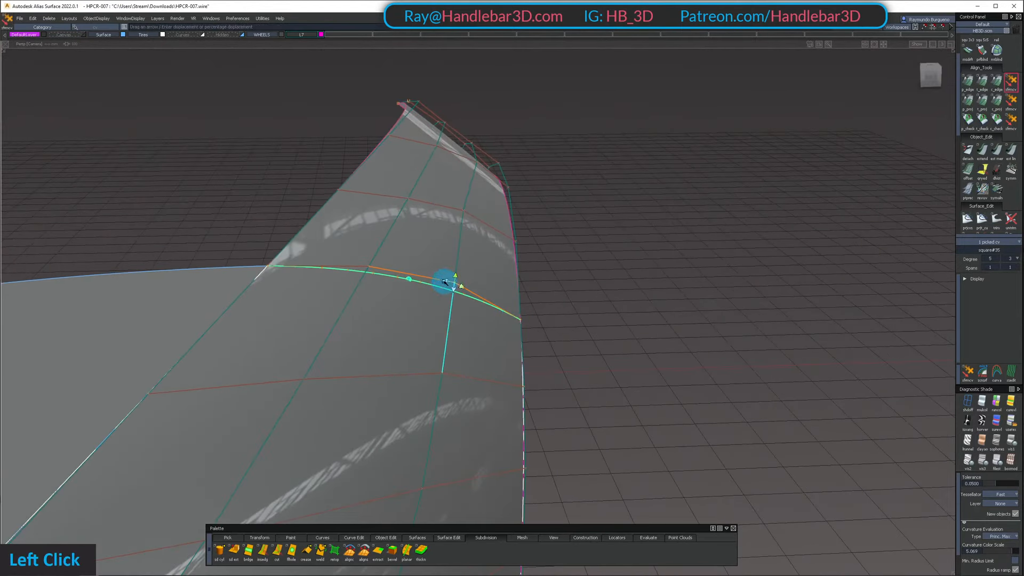
alt+shift+drag(633, 278, 474, 348)
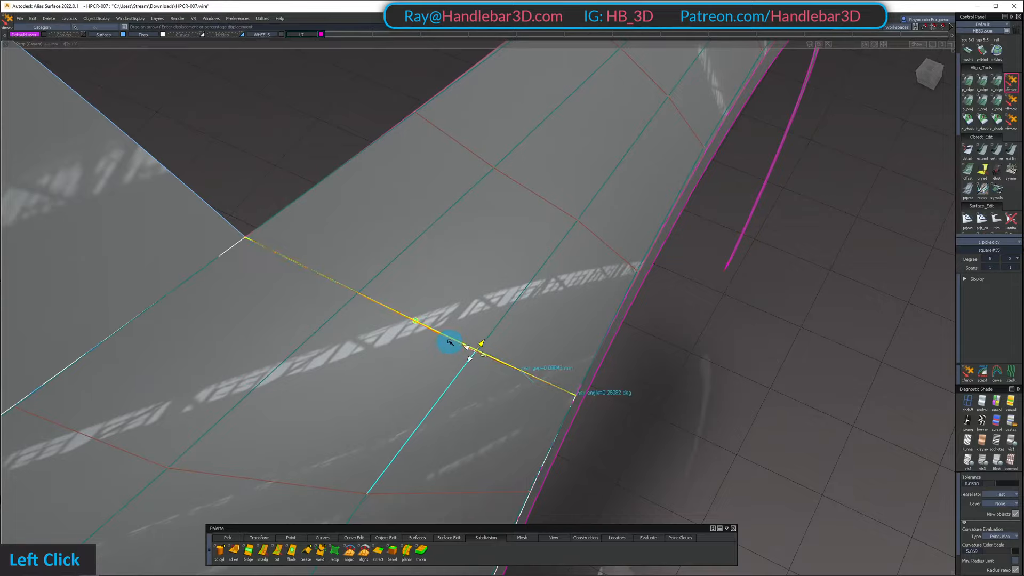
alt+shift+drag(479, 337, 574, 251)
ctrl+shift+drag(574, 252, 663, 184)
ctrl+shift+middle_drag(663, 184, 554, 208)
Reselect the G1-aligned arch surface and fine-tune its inner CV nearer the wheel opening in the row next to the seam
click(526, 215)
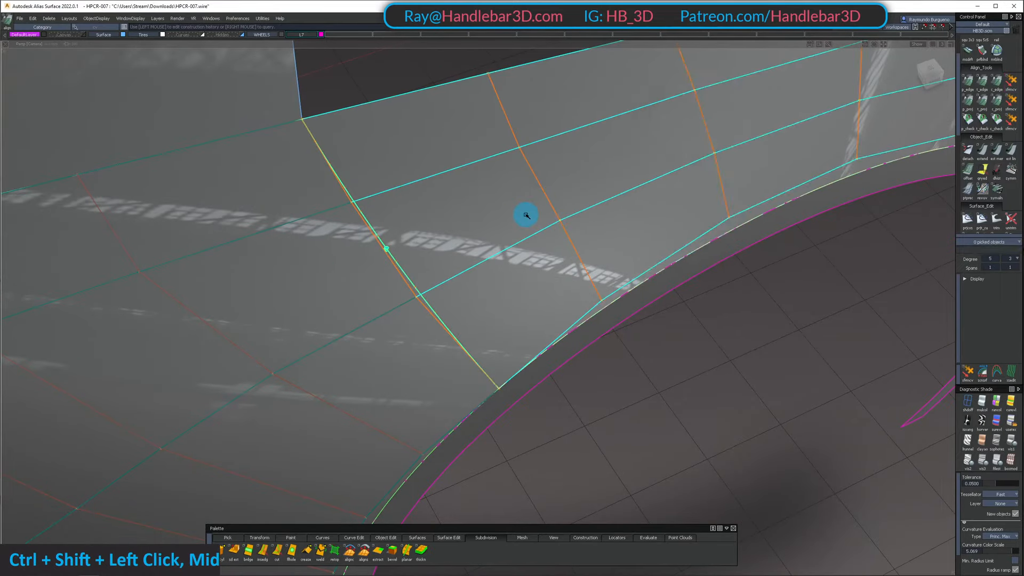
click(562, 221)
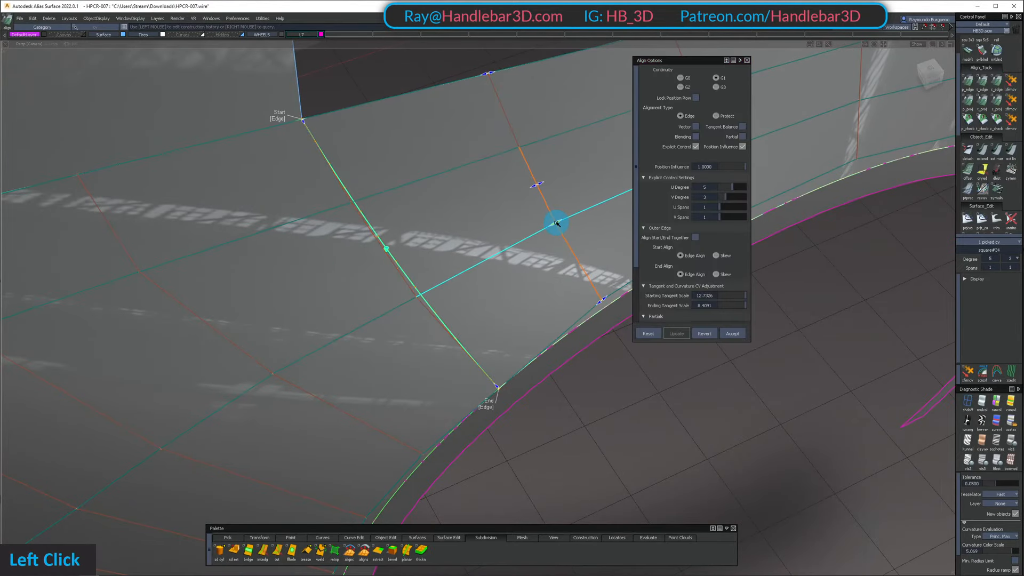
alt+shift+middle_drag(557, 223, 491, 240)
alt+shift+drag(492, 240, 515, 217)
alt+shift+right_drag(515, 216, 491, 214)
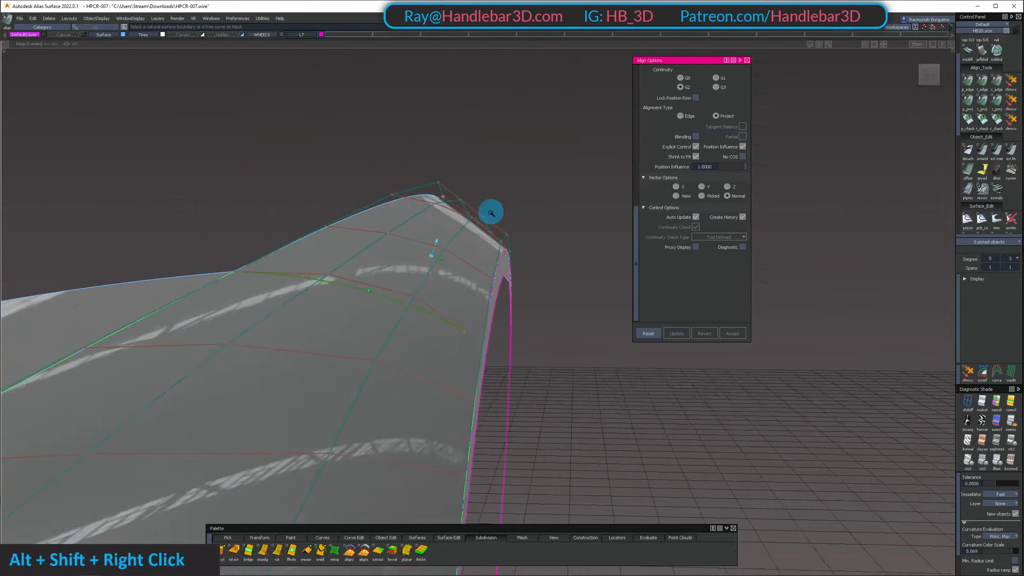
Select both fender surfaces and remove the Align construction history from them
alt+shift+drag(491, 213, 459, 187)
ctrl+shift+middle_drag(458, 187, 435, 183)
click(435, 184)
alt+shift+drag(436, 184, 435, 219)
ctrl+shift+drag(435, 219, 424, 220)
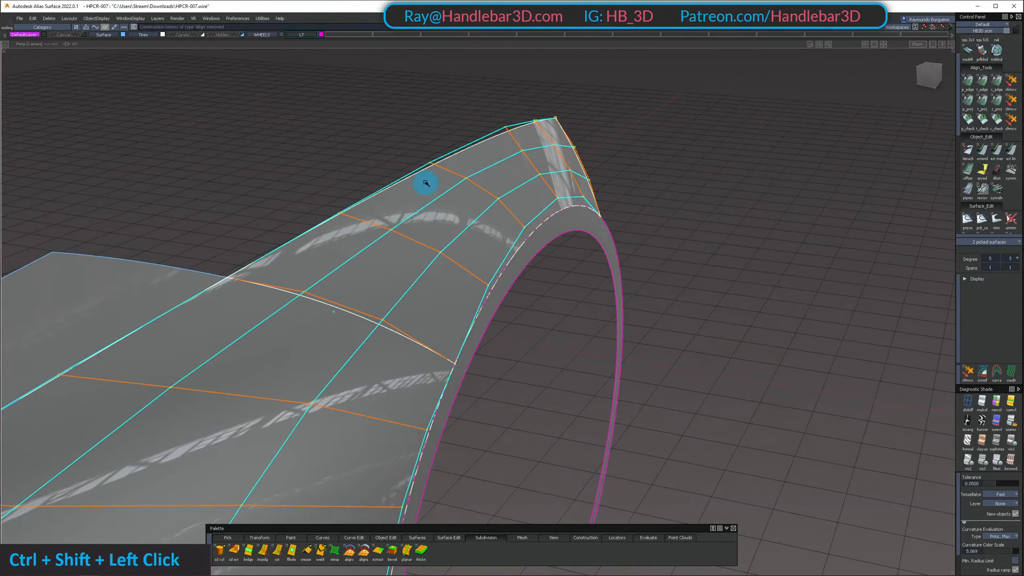
Run the curvature continuity check on the fender seam and examine the highlights across it from several angles
alt+shift+drag(425, 183, 408, 314)
ctrl+shift+drag(409, 315, 413, 169)
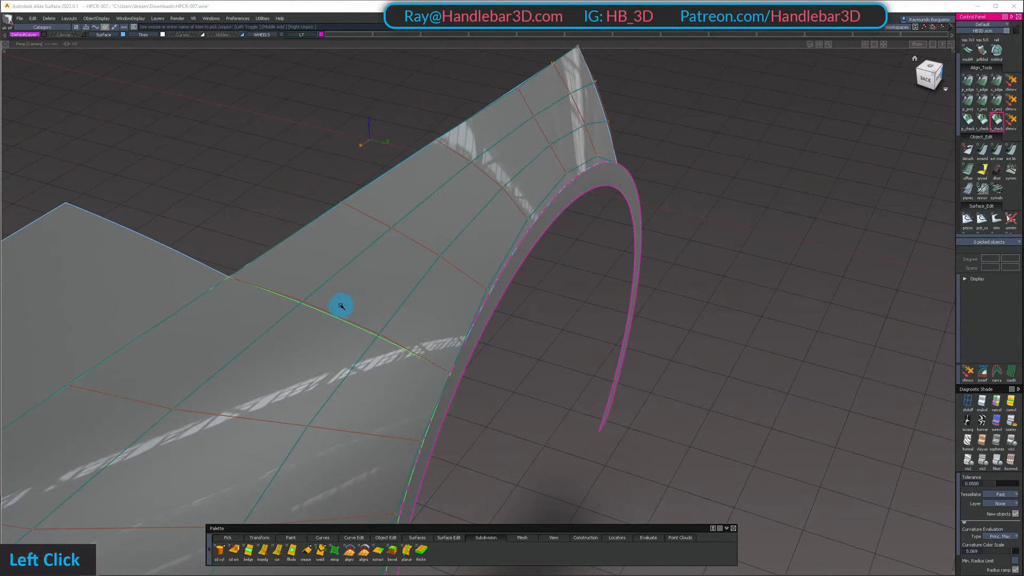
alt+shift+drag(346, 321, 617, 218)
alt+shift+drag(719, 217, 320, 423)
alt+shift+middle_drag(321, 423, 375, 267)
alt+shift+drag(375, 268, 416, 254)
alt+shift+right_drag(416, 253, 610, 357)
alt+shift+drag(610, 357, 457, 212)
alt+shift+drag(691, 209, 531, 158)
Select both front fender surfaces and hide their CVs and hulls
key(shift+u)
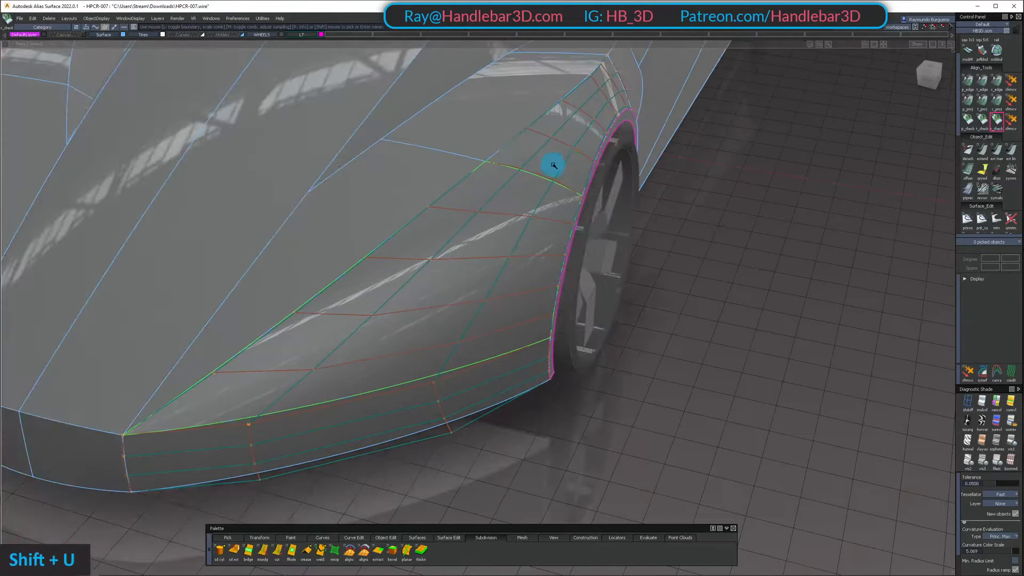
shift+scroll(554, 165, down, 5)
alt+shift+drag(658, 126, 534, 160)
click(523, 160)
ctrl+shift+right_drag(497, 161, 483, 308)
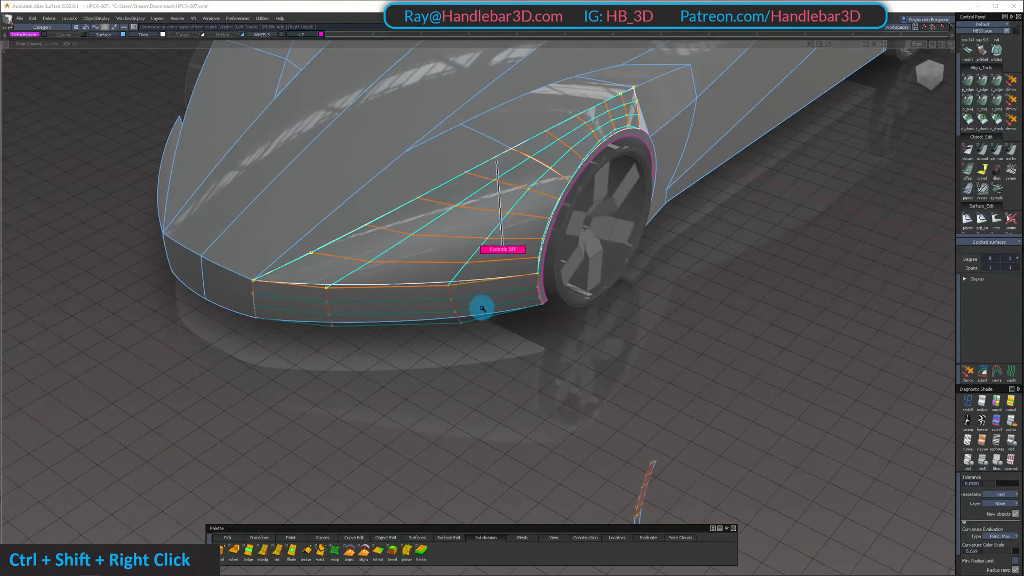
alt+shift+drag(482, 308, 571, 147)
shift+click(571, 147)
shift+click(555, 179)
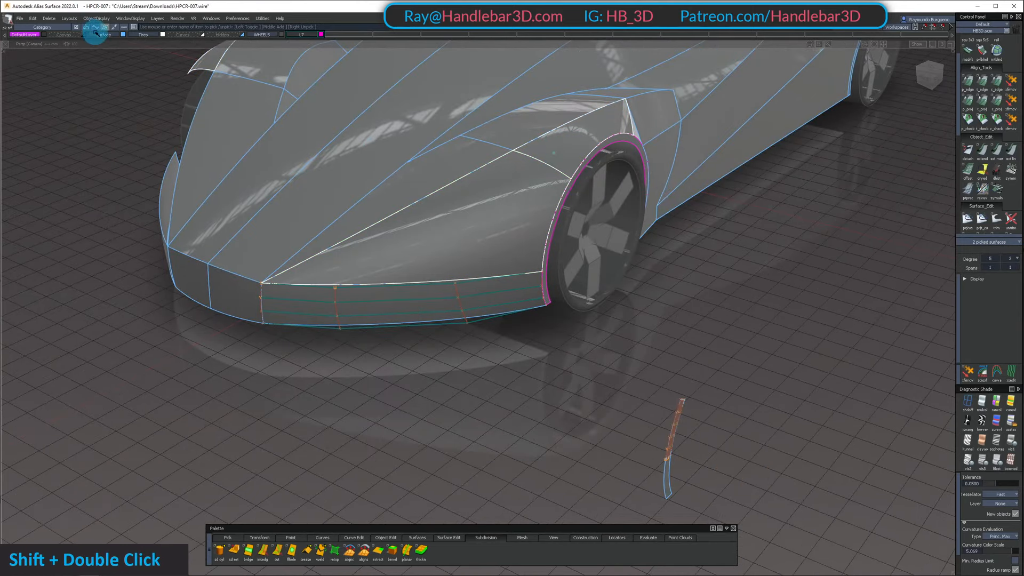
Examine the highlight flow over the front fender and nose from several angles, with and without the model edges displayed
alt+shift+drag(467, 176, 303, 86)
alt+shift+middle_drag(303, 87, 405, 313)
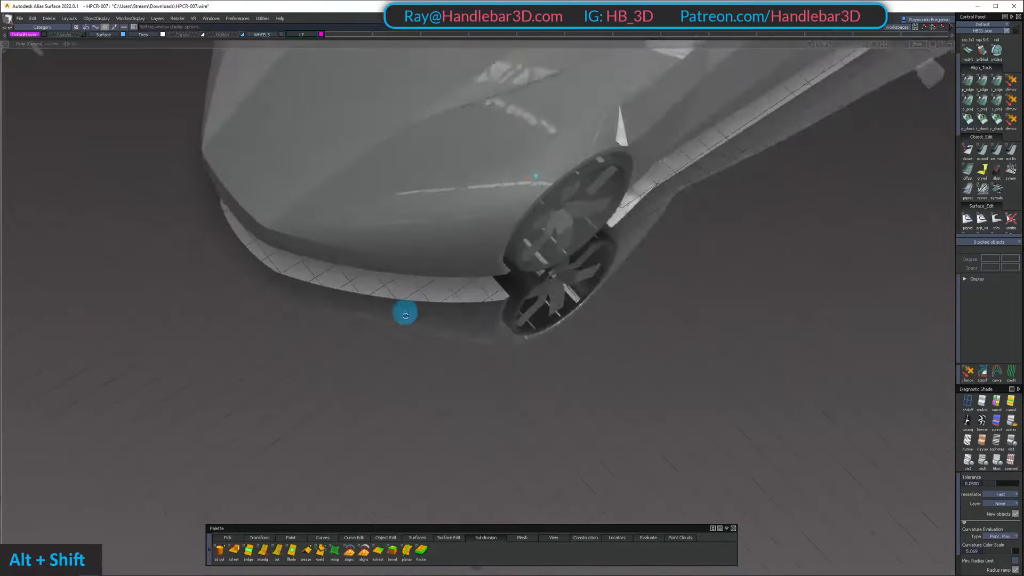
alt+shift+drag(405, 313, 514, 373)
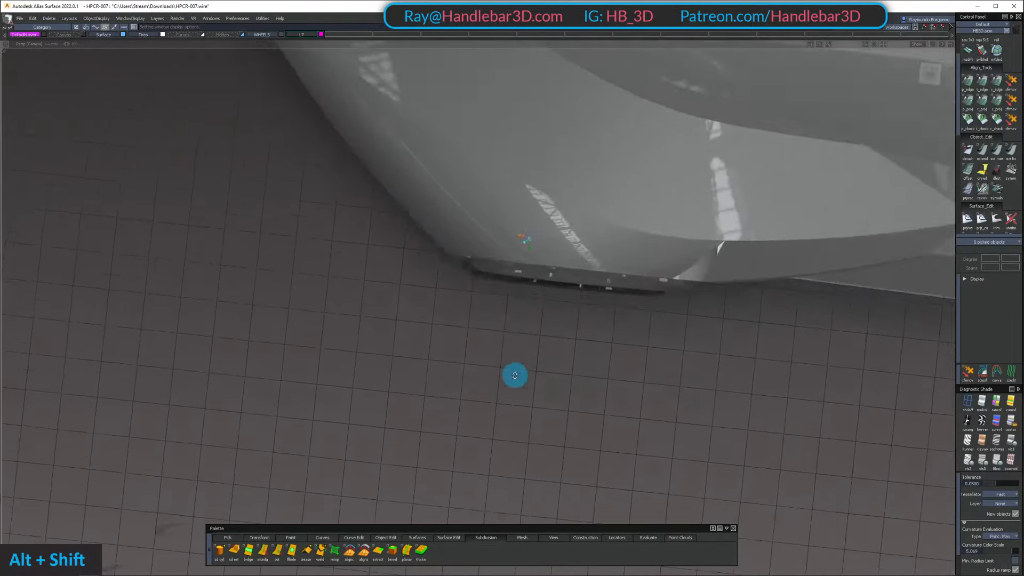
alt+shift+right_drag(514, 373, 536, 340)
alt+shift+drag(537, 340, 517, 213)
alt+shift+right_drag(517, 213, 455, 199)
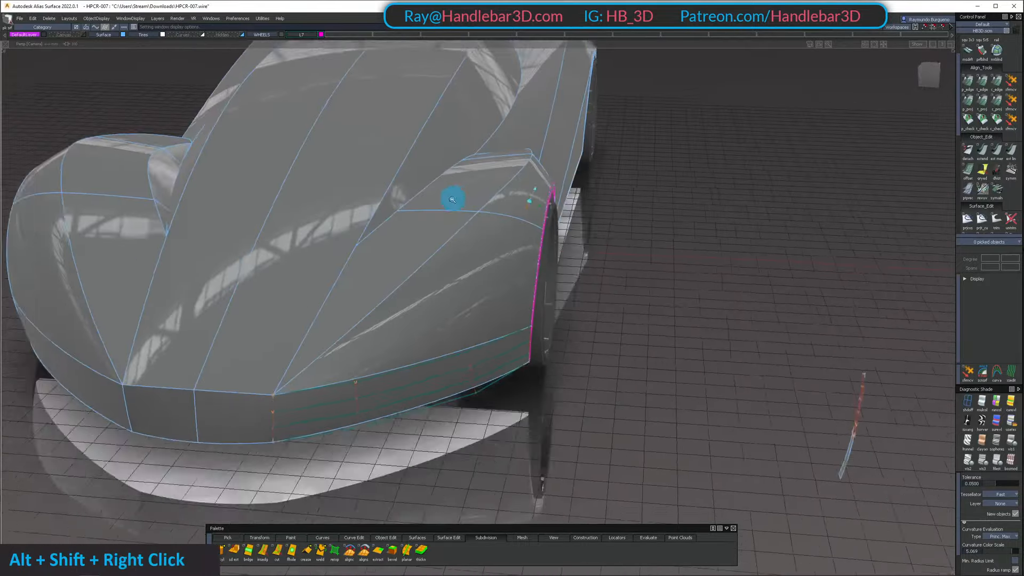
alt+shift+middle_drag(455, 199, 542, 206)
alt+shift+drag(542, 206, 667, 129)
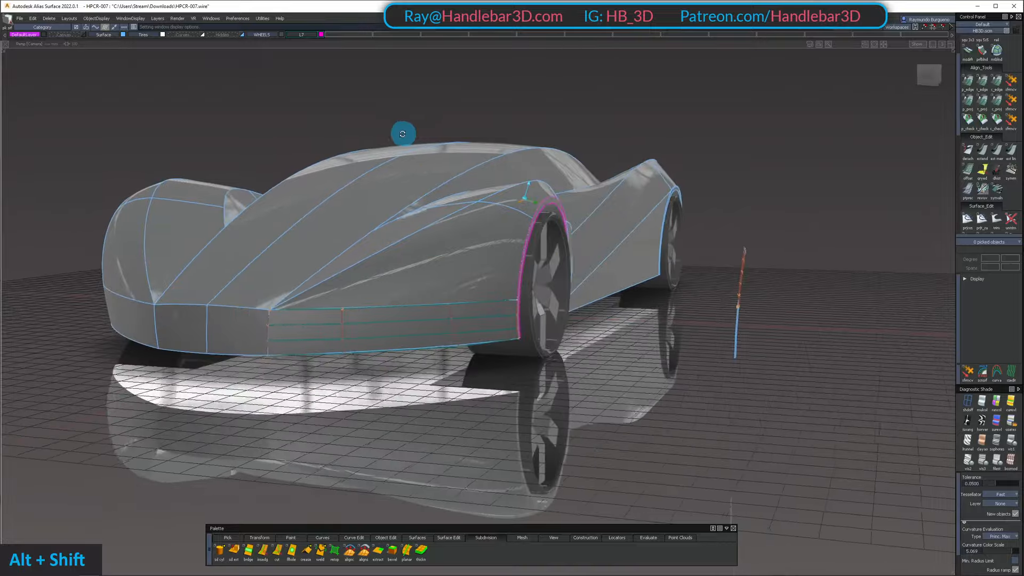
alt+shift+drag(327, 136, 199, 165)
alt+shift+middle_drag(199, 165, 521, 176)
Delete the two small loose strip surfaces standing beside the car
alt+shift+drag(521, 176, 587, 217)
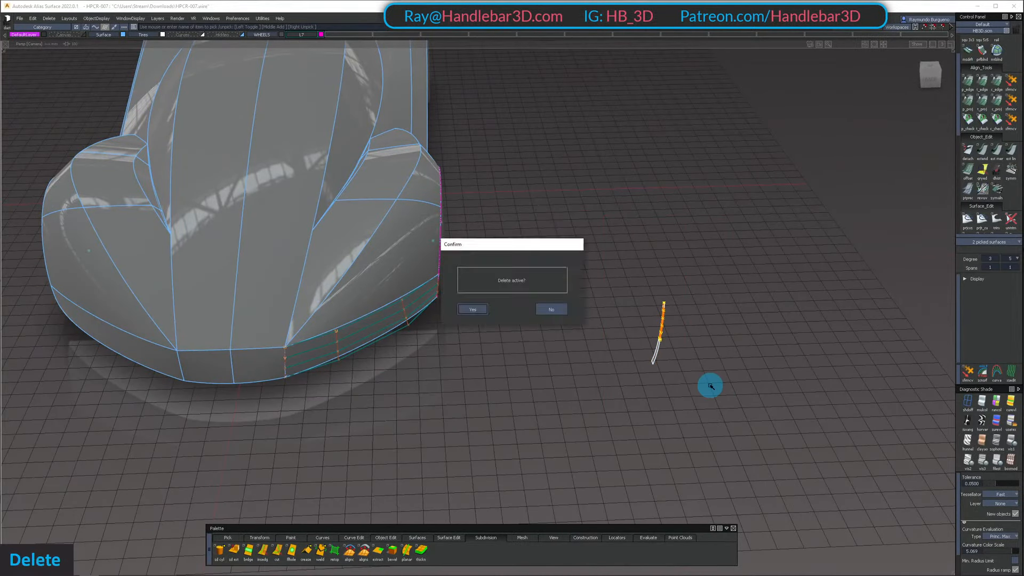
alt+shift+drag(811, 246, 411, 169)
alt+shift+middle_drag(412, 169, 498, 210)
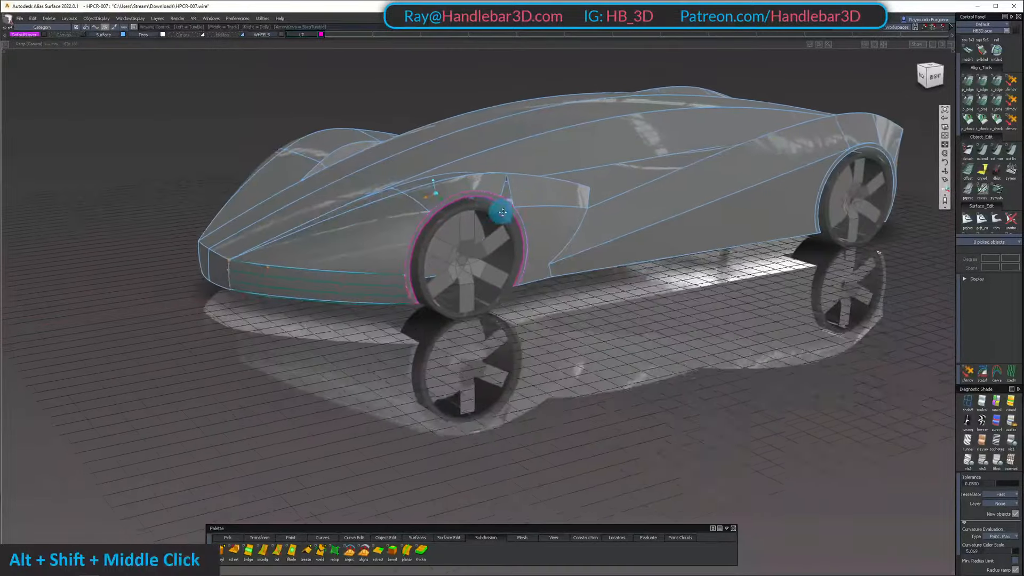
alt+shift+right_drag(499, 211, 522, 236)
Select the front bumper surface below the fender and hide its CVs and hulls
alt+shift+drag(407, 165, 370, 156)
alt+shift+drag(89, 150, 74, 173)
ctrl+shift+drag(382, 165, 376, 338)
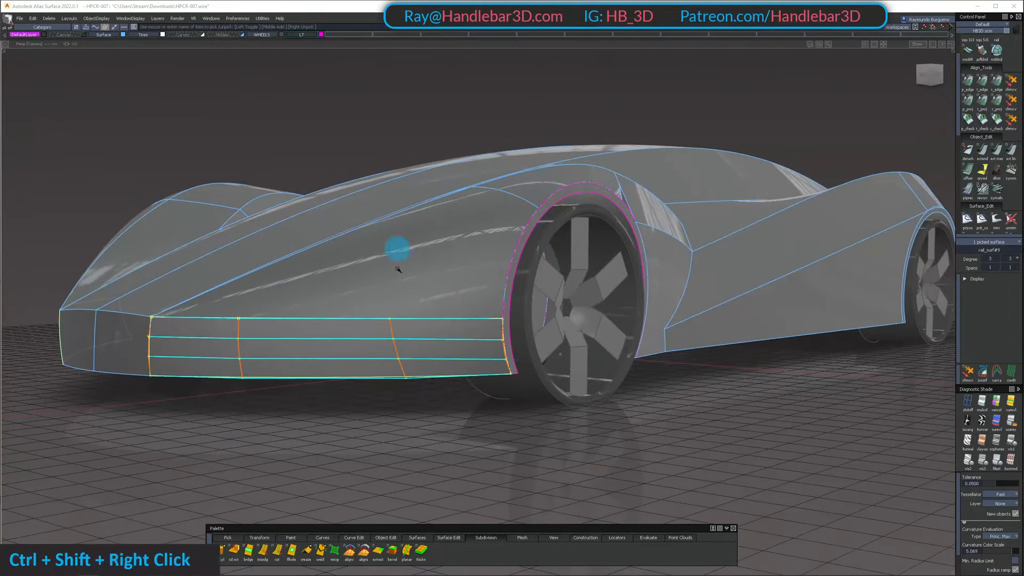
alt+shift+drag(348, 158, 407, 224)
ctrl+shift+right_drag(410, 192, 426, 224)
Examine the finished fender, wheel arch and nose reflections from above, close up and at the front
alt+shift+drag(441, 309, 642, 432)
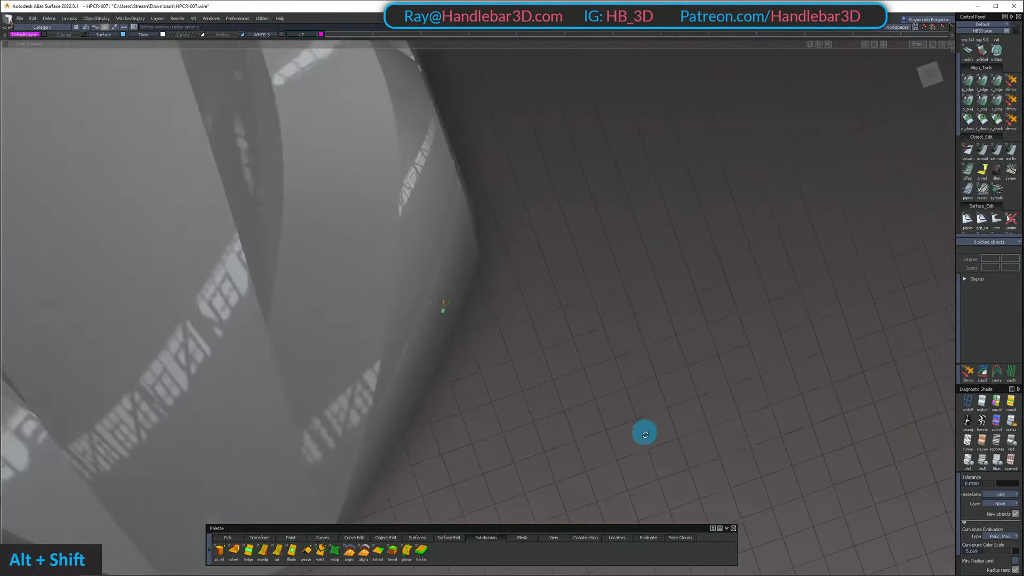
alt+shift+middle_drag(464, 283, 531, 320)
alt+shift+right_drag(531, 320, 416, 201)
alt+shift+drag(416, 201, 484, 245)
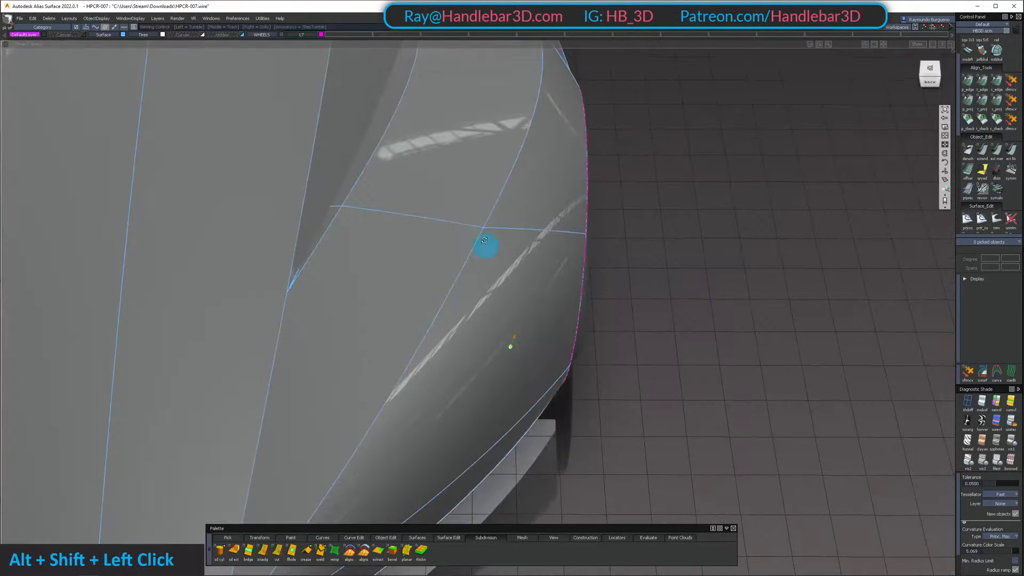
alt+shift+middle_drag(484, 245, 461, 162)
alt+shift+right_drag(461, 162, 417, 150)
alt+shift+drag(417, 150, 412, 124)
mouse_move(332, 139)
alt+shift+mouse_down()
mouse_move(469, 213)
mouse_move(348, 143)
alt+shift+mouse_up()
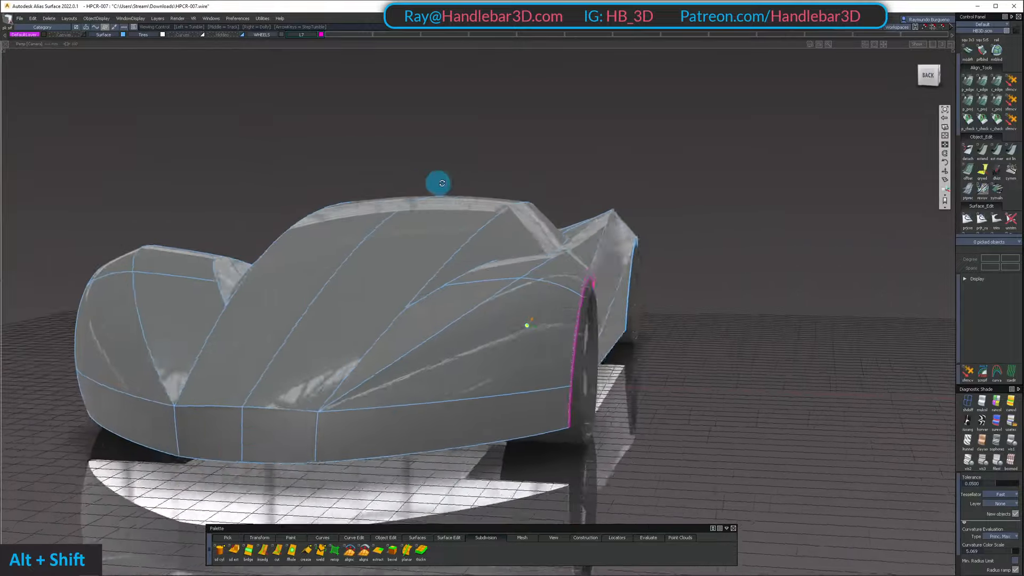
alt+shift+drag(443, 183, 547, 232)
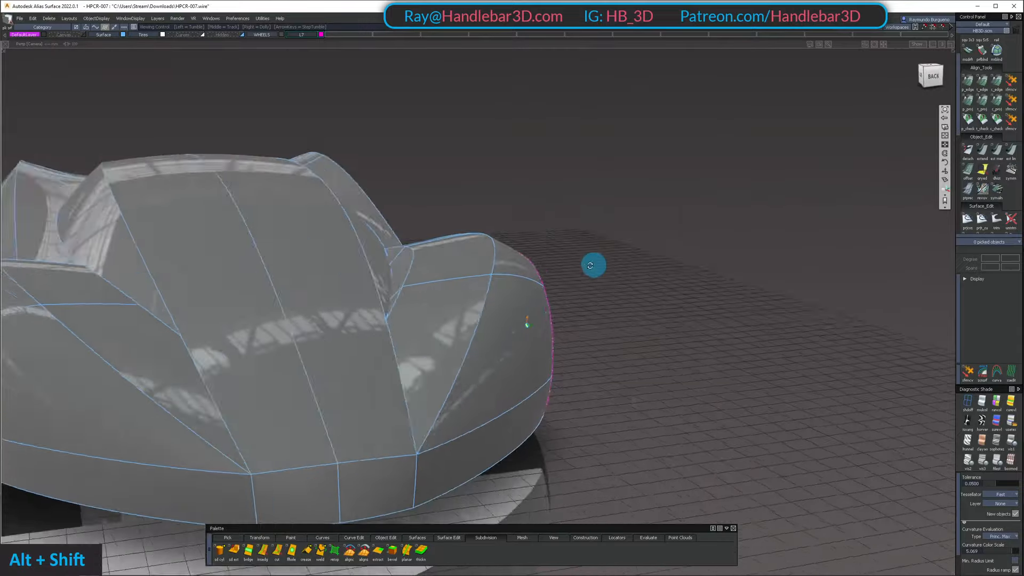
Examine the reflections over the front fender, nose and wheel arch from the front, from above and close up
alt+shift+drag(486, 274, 510, 332)
alt+shift+right_drag(510, 331, 547, 320)
alt+shift+drag(547, 320, 635, 272)
alt+shift+right_drag(634, 272, 613, 274)
alt+shift+drag(613, 274, 558, 255)
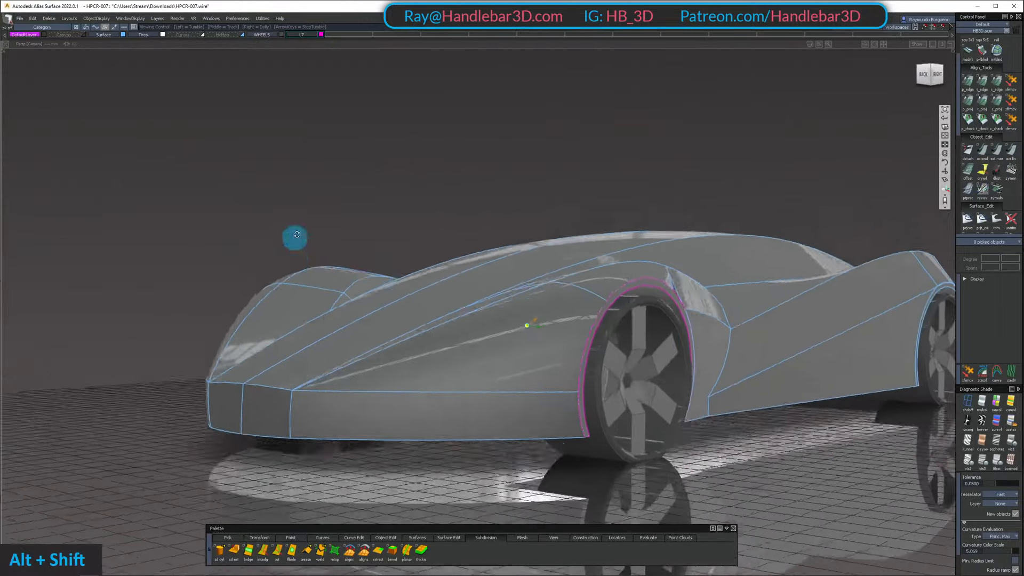
alt+shift+drag(296, 235, 519, 427)
alt+shift+middle_drag(519, 427, 574, 372)
alt+shift+drag(574, 372, 607, 213)
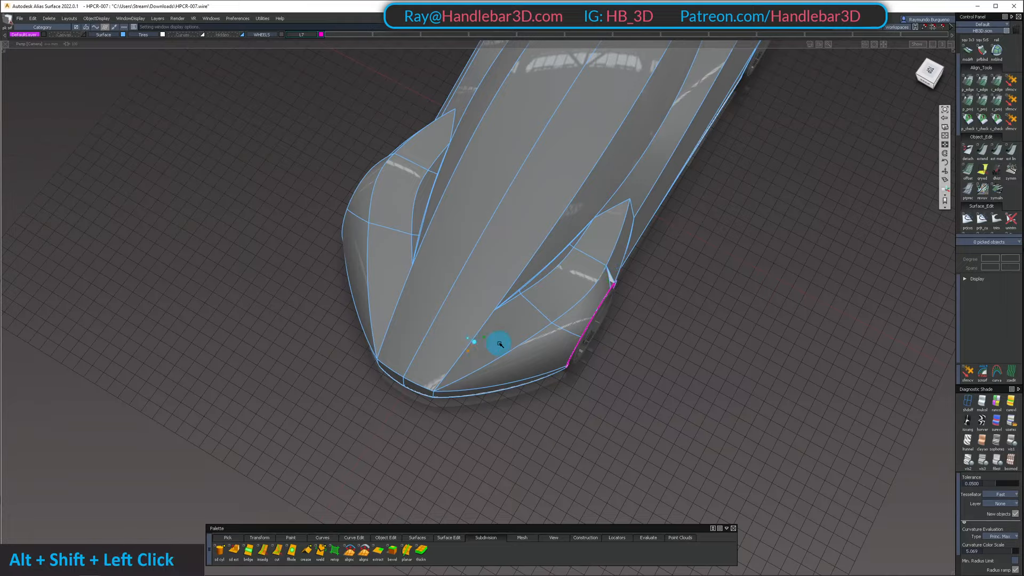
alt+shift+drag(500, 344, 555, 206)
alt+shift+right_drag(555, 206, 542, 181)
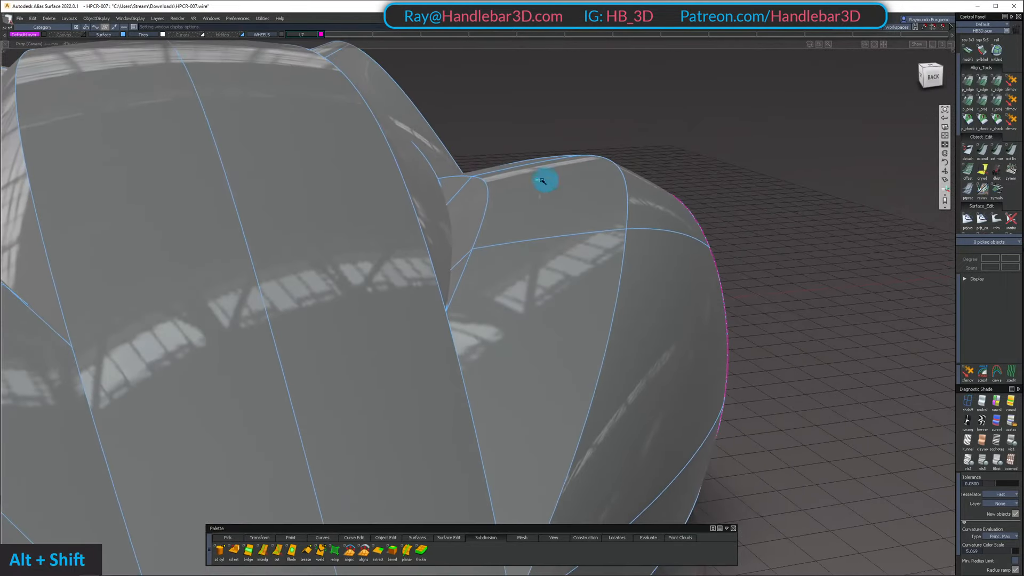
alt+shift+right_drag(514, 254, 532, 276)
alt+shift+drag(532, 277, 483, 223)
alt+shift+right_drag(482, 223, 585, 213)
alt+shift+drag(585, 213, 537, 165)
Show the CVs and hulls on the front fender's inner and outer surfaces and inspect their layout from low front angles
shift+click(539, 246)
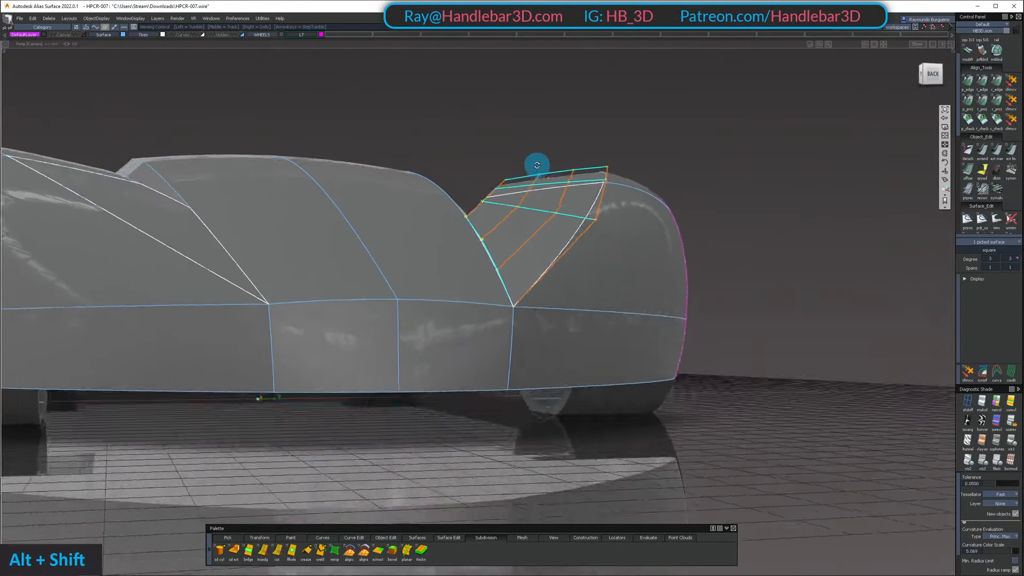
alt+shift+drag(408, 187, 704, 122)
ctrl+shift+click(567, 174)
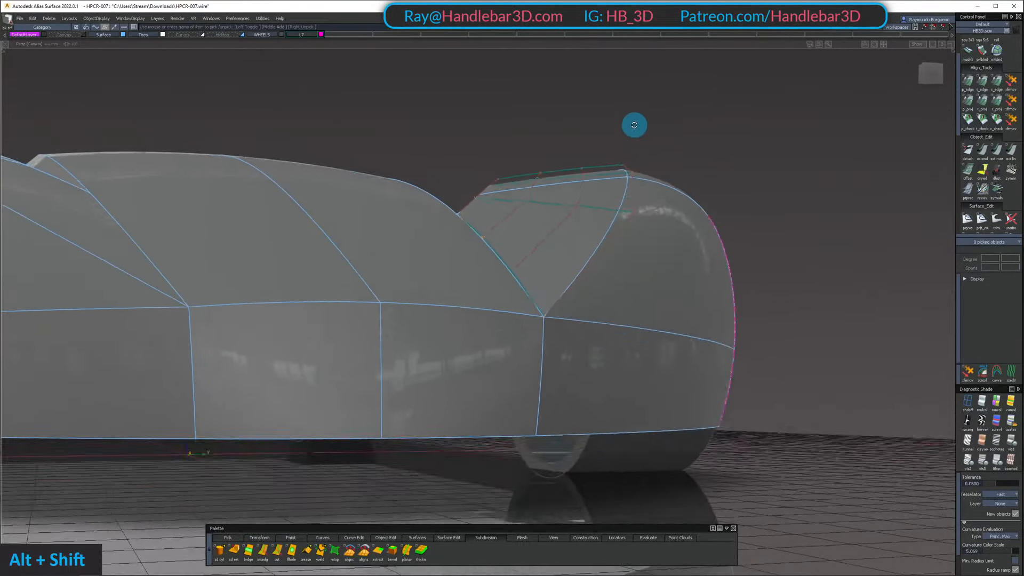
alt+shift+drag(634, 125, 407, 192)
ctrl+shift+drag(407, 192, 320, 291)
ctrl+shift+right_drag(320, 291, 295, 270)
alt+shift+drag(295, 270, 640, 192)
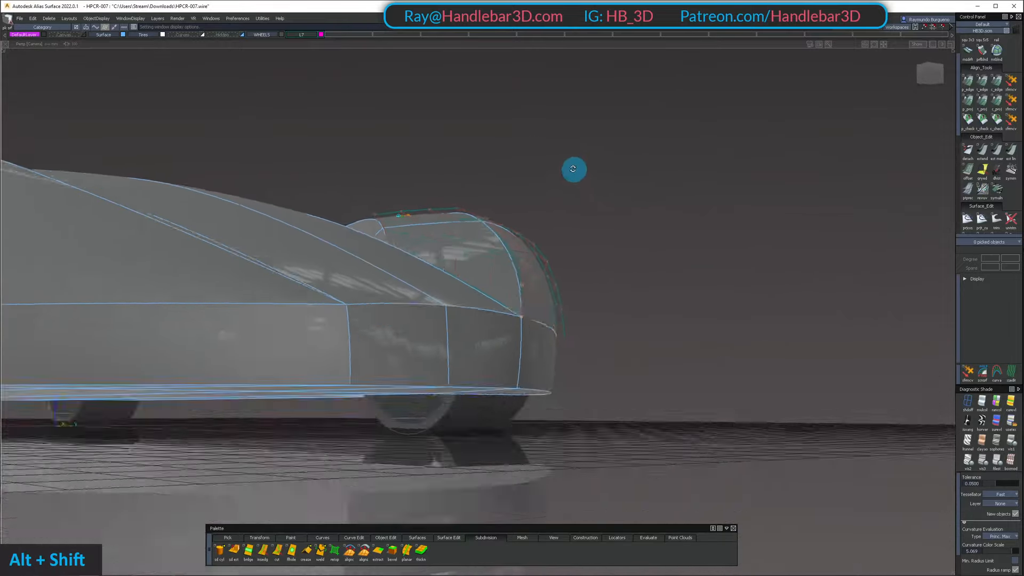
alt+shift+drag(501, 181, 332, 299)
alt+shift+right_drag(331, 299, 330, 274)
alt+shift+drag(330, 275, 553, 214)
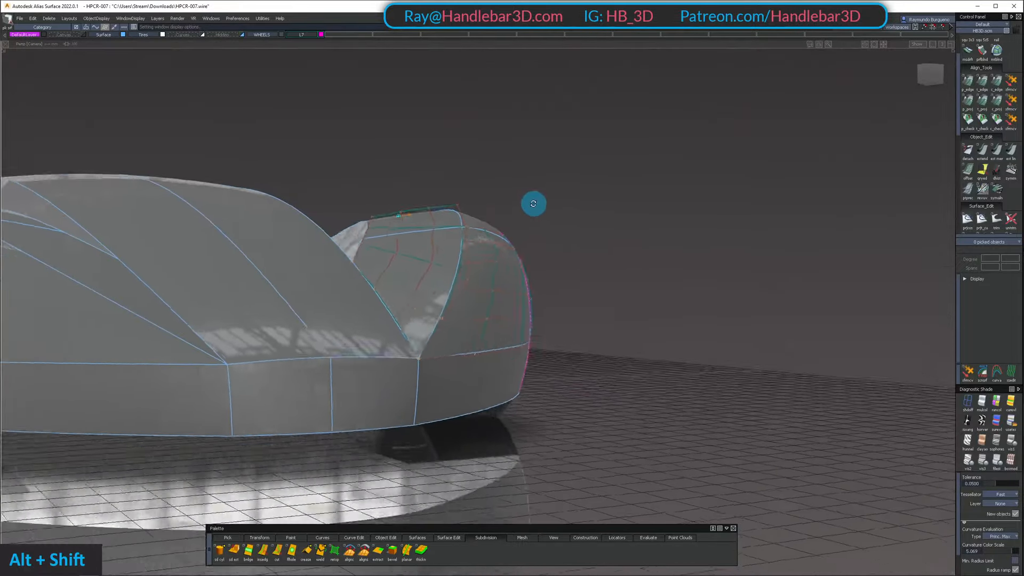
Hide the CVs and hulls on the front fender surfaces and review the fender highlights from above
alt+shift+drag(369, 244, 230, 320)
alt+shift+drag(411, 222, 633, 233)
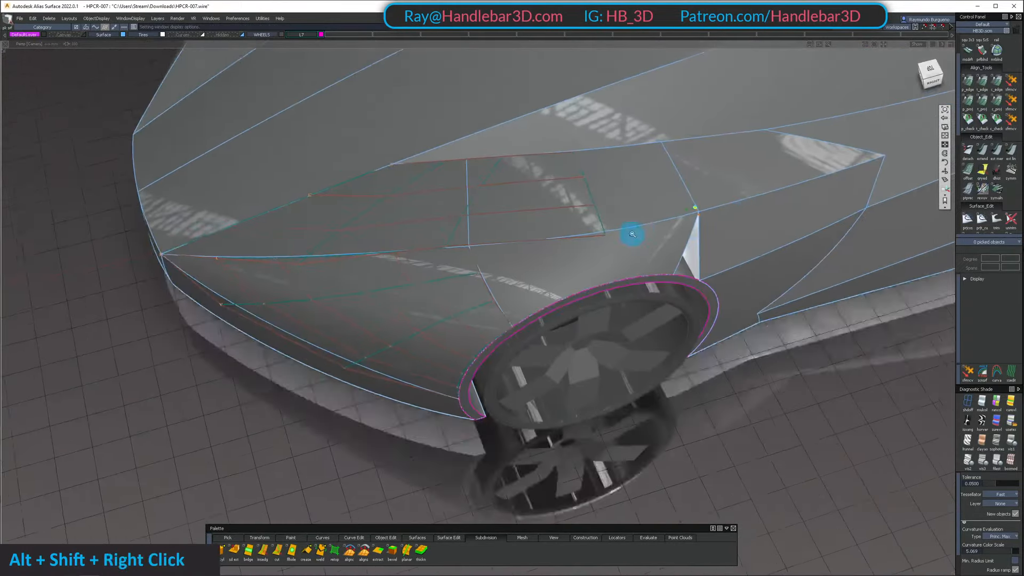
alt+shift+right_drag(633, 233, 496, 166)
ctrl+shift+drag(492, 162, 461, 230)
alt+shift+drag(512, 274, 830, 119)
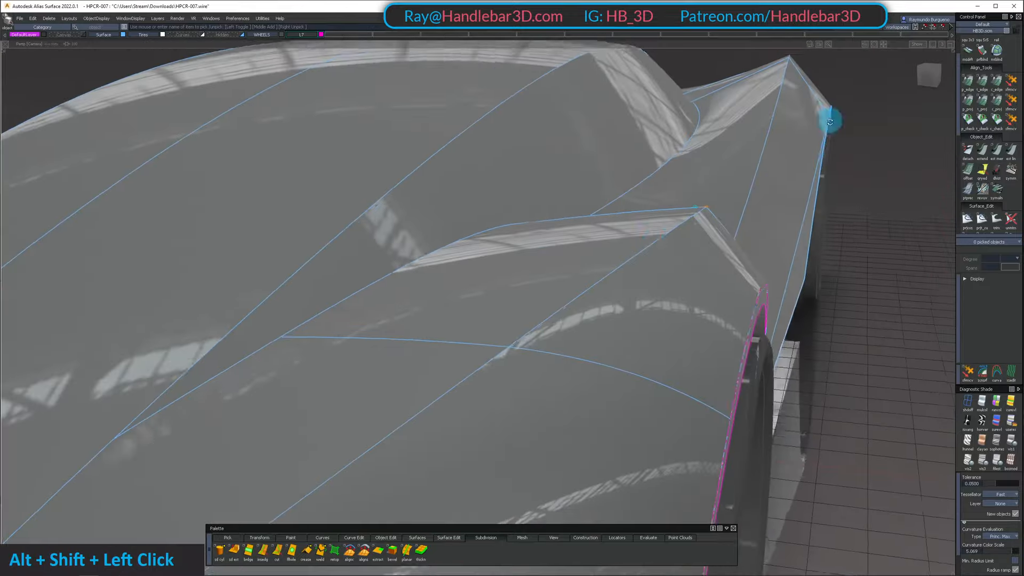
alt+shift+right_drag(830, 119, 691, 222)
alt+shift+drag(690, 222, 672, 326)
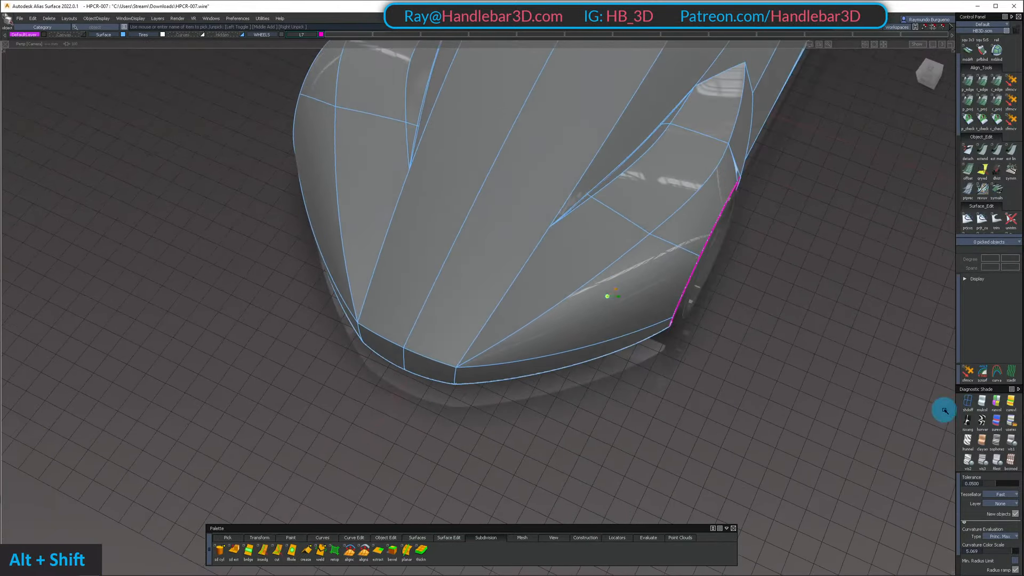
Apply curvature shading, then reverse the surface orientation of the side bumper, the two inner fender surfaces and the long body shoulder surface
click(1004, 401)
mouse_move(534, 267)
alt+shift+mouse_down()
mouse_move(613, 288)
mouse_move(666, 284)
alt+shift+mouse_up()
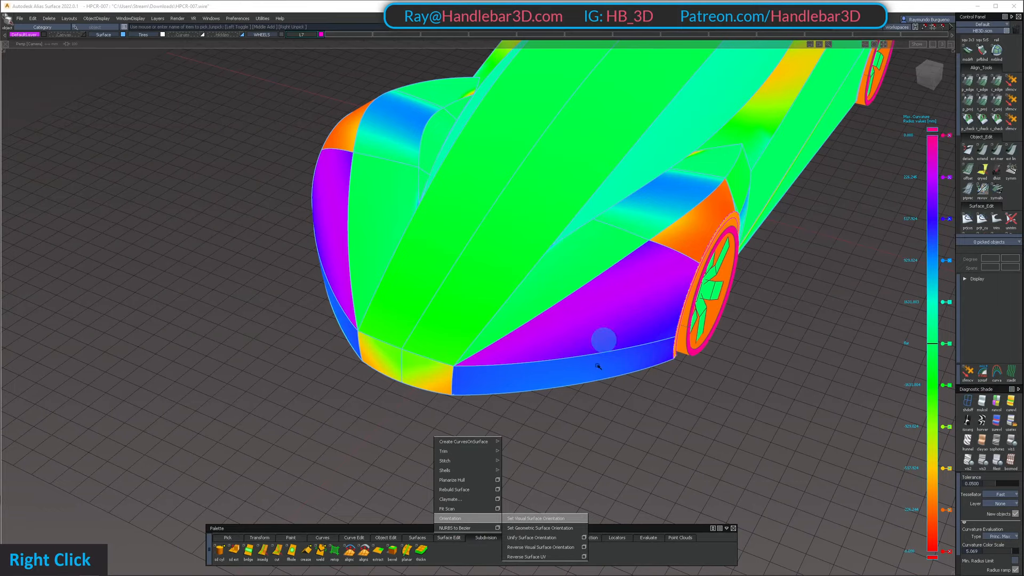
right_click(493, 538)
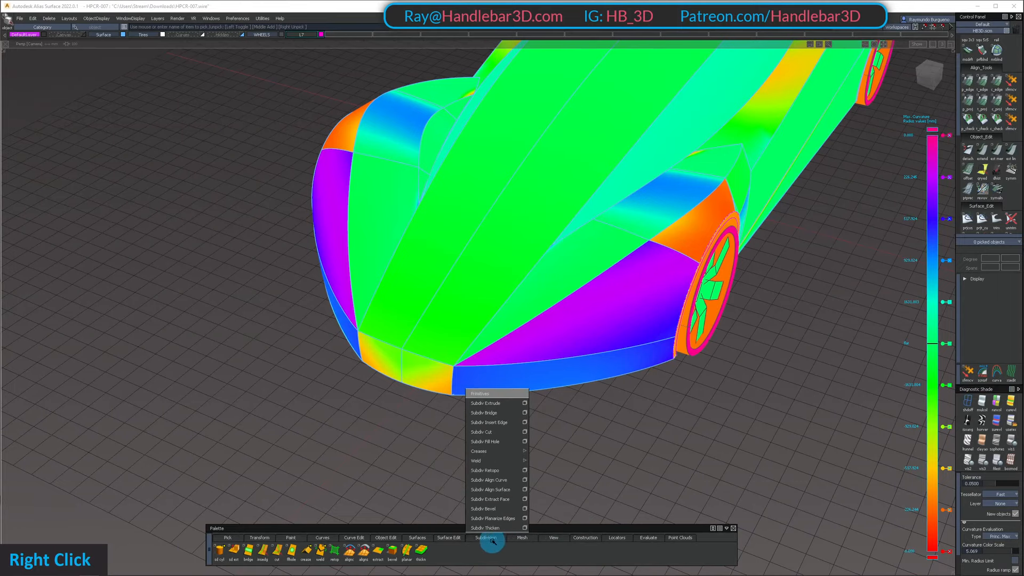
right_click(454, 537)
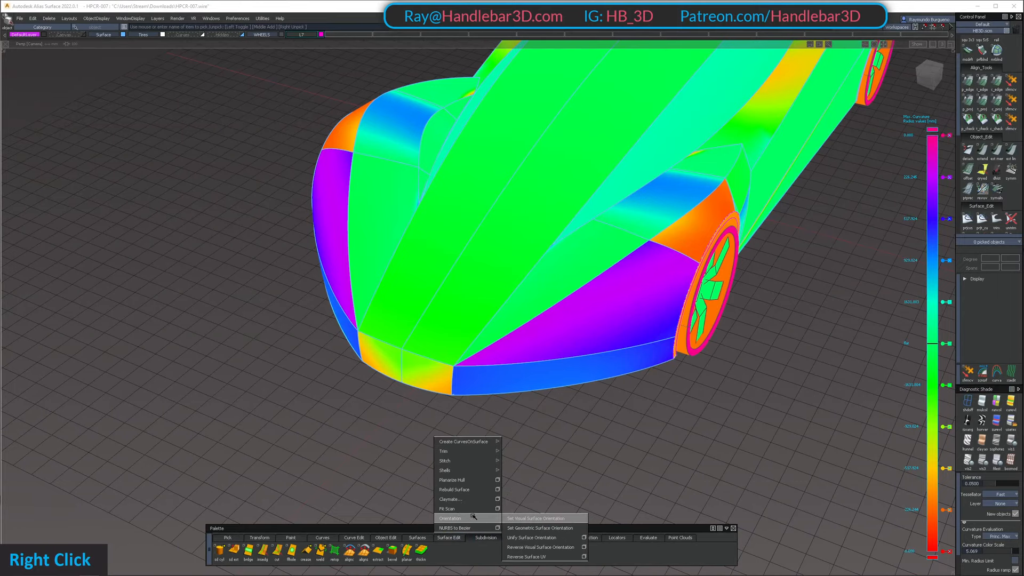
right_click(520, 528)
click(643, 302)
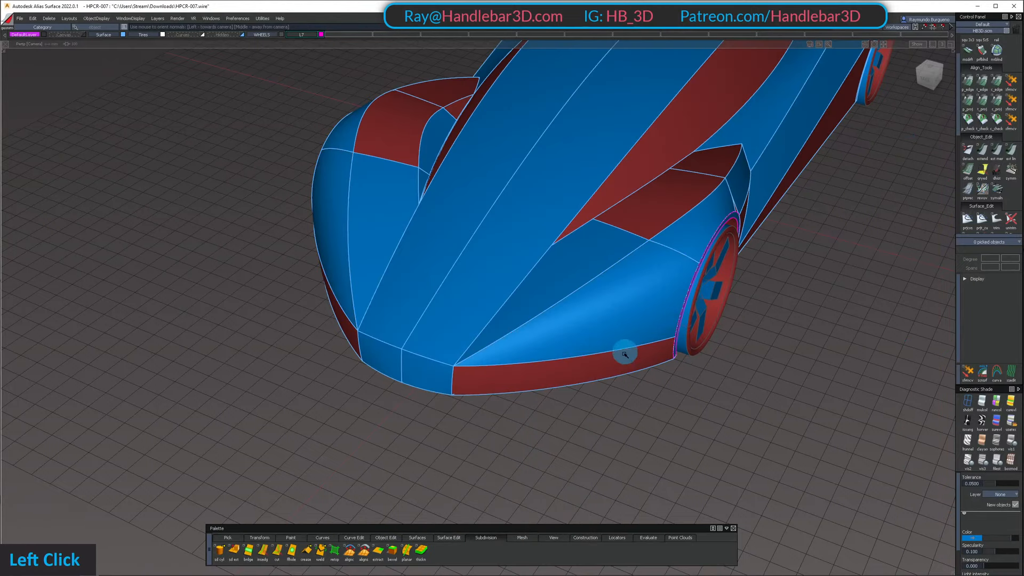
click(617, 366)
key(space)
click(673, 201)
click(697, 161)
key(space)
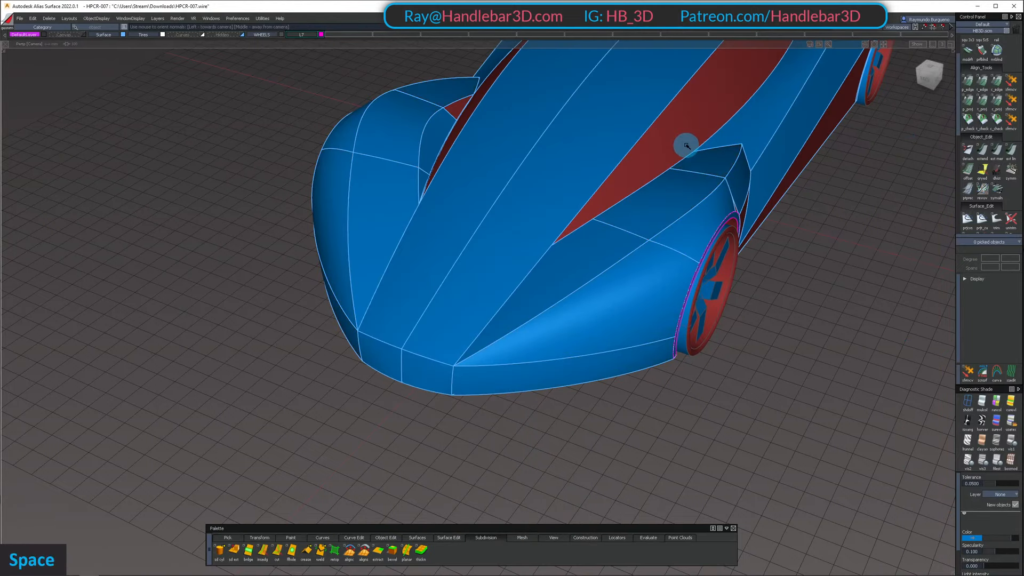
click(686, 144)
key(space)
Reverse the surface orientation of the remaining red body panels along the lower side, behind the front wheel and at the rear
alt+shift+right_drag(717, 176, 754, 176)
alt+shift+drag(754, 176, 638, 136)
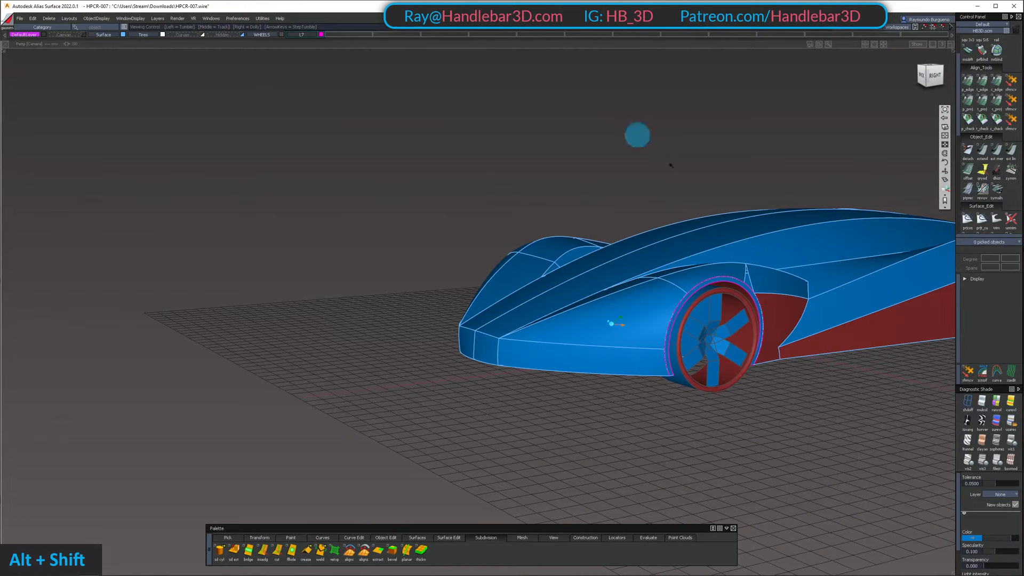
click(875, 337)
key(space)
key(space)
alt+shift+drag(677, 219, 571, 293)
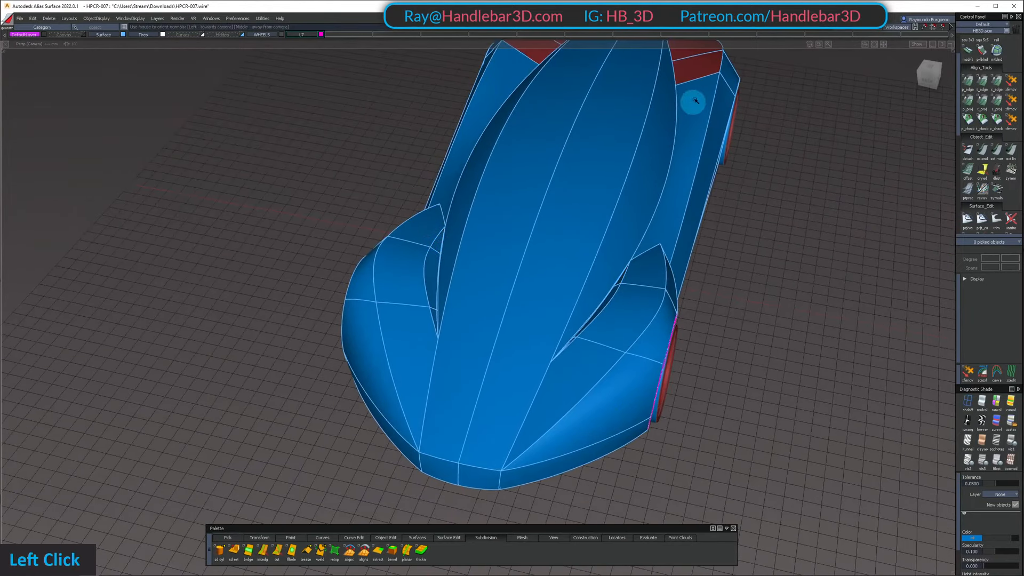
alt+shift+middle_drag(695, 100, 666, 179)
alt+shift+right_drag(707, 161, 697, 137)
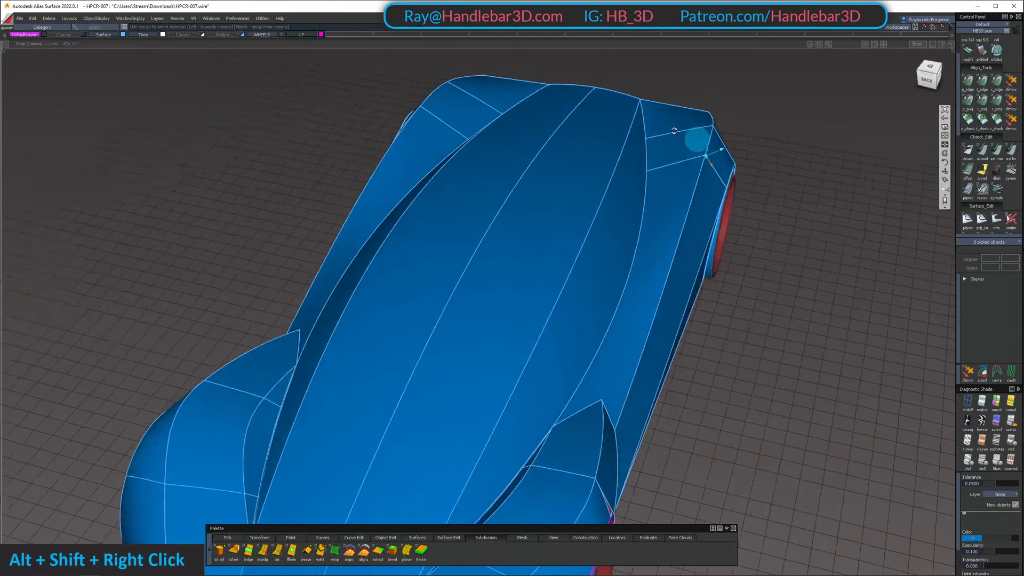
alt+shift+drag(698, 137, 857, 240)
click(881, 260)
key(space)
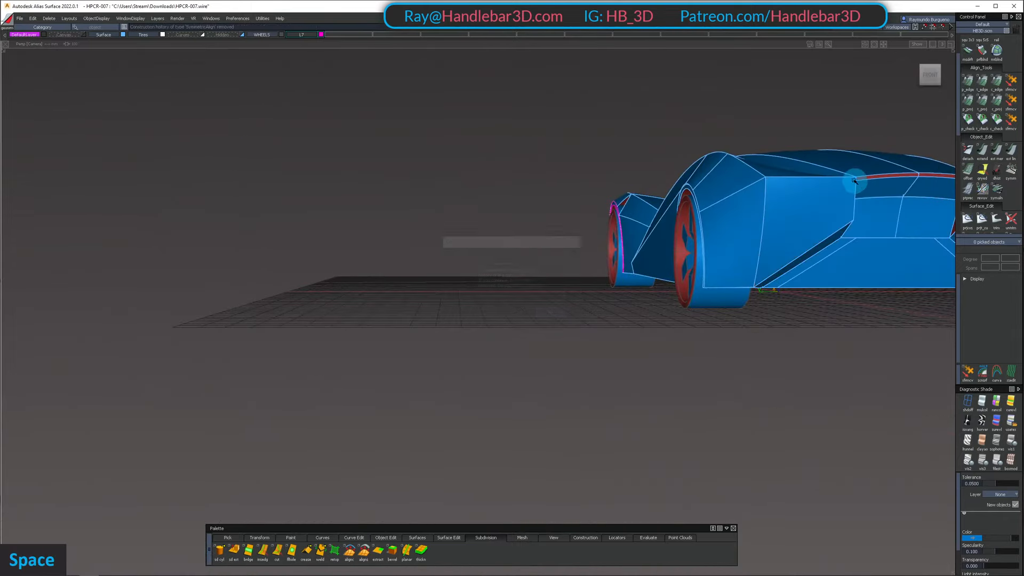
Return the car to curvature shading and examine the colour distribution over the whole body from the front, above and side
mouse_move(834, 202)
alt+shift+mouse_down()
mouse_move(528, 187)
mouse_move(603, 256)
alt+shift+mouse_up()
click(1011, 401)
mouse_move(693, 299)
alt+shift+mouse_down()
mouse_move(446, 359)
mouse_move(560, 270)
alt+shift+mouse_up()
alt+shift+right_drag(560, 270, 576, 270)
alt+shift+drag(576, 270, 470, 341)
alt+shift+right_drag(470, 341, 493, 354)
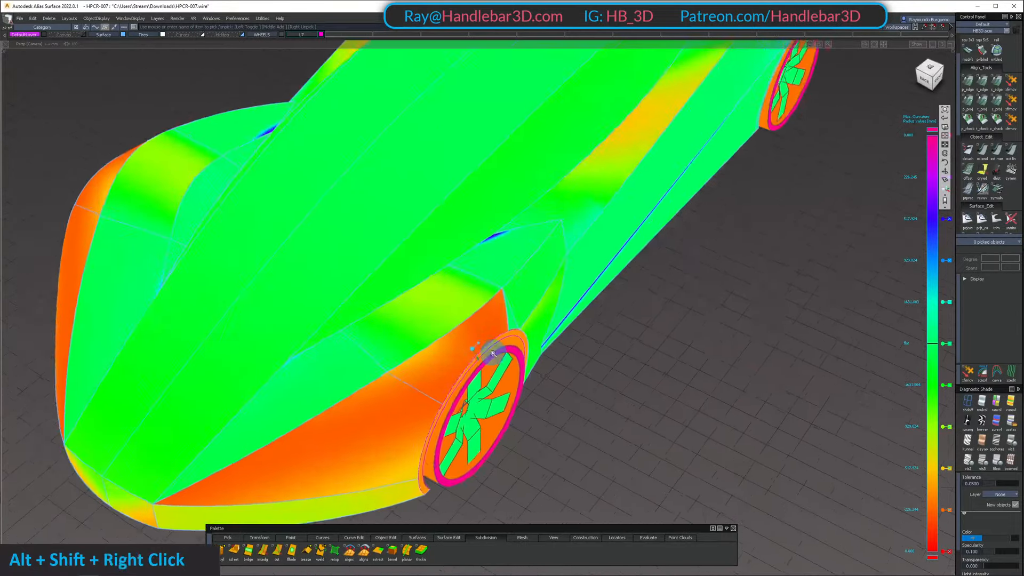
alt+shift+drag(493, 353, 507, 280)
alt+shift+right_drag(507, 280, 443, 290)
alt+shift+drag(443, 291, 481, 254)
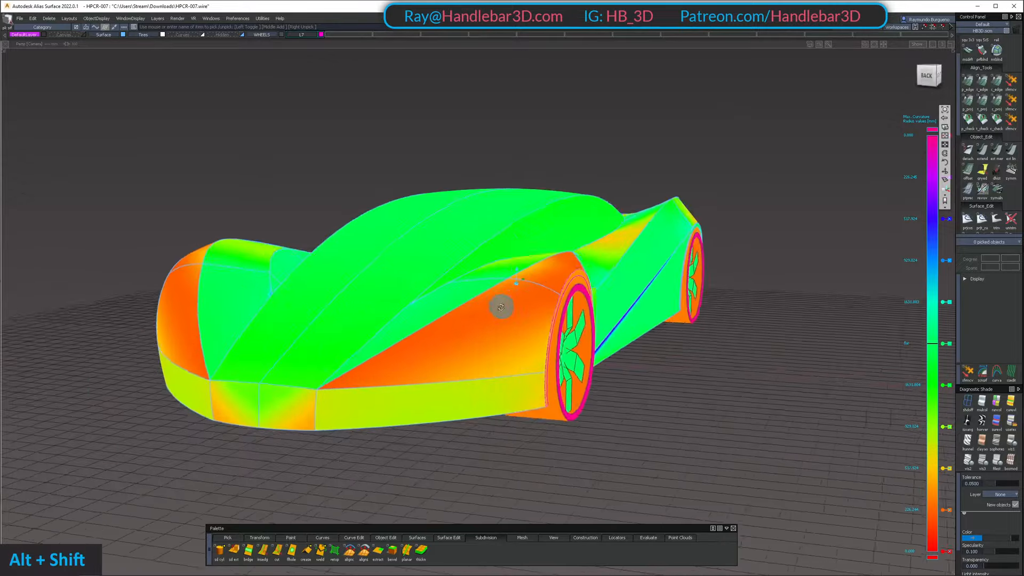
alt+shift+drag(501, 307, 539, 368)
alt+shift+middle_drag(548, 302, 567, 331)
alt+shift+right_drag(567, 332, 521, 322)
alt+shift+drag(521, 322, 678, 352)
alt+shift+right_drag(678, 352, 659, 353)
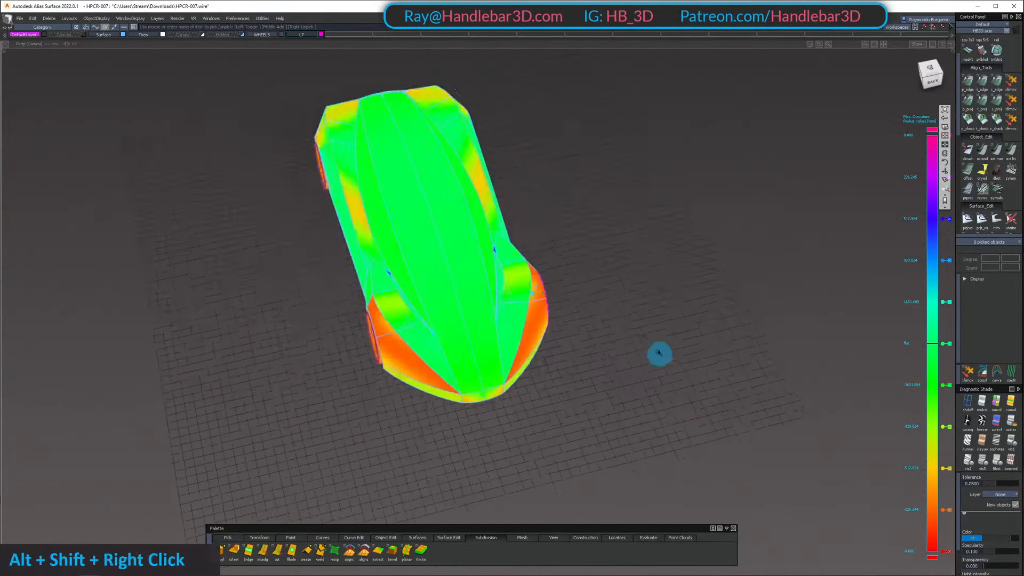
alt+shift+drag(659, 353, 535, 215)
alt+shift+right_drag(564, 168, 616, 170)
alt+shift+drag(616, 169, 640, 164)
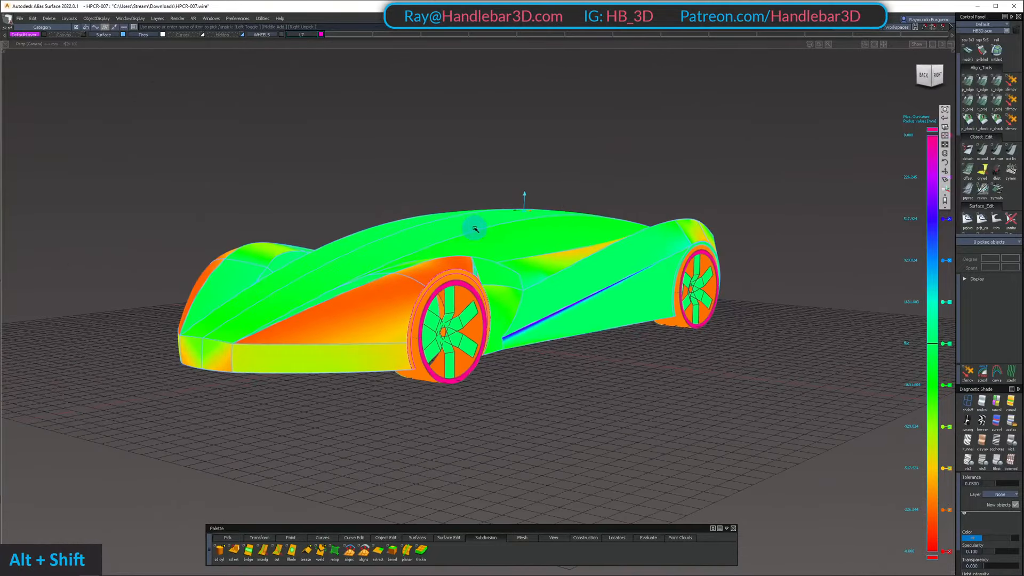
alt+shift+drag(676, 256, 530, 208)
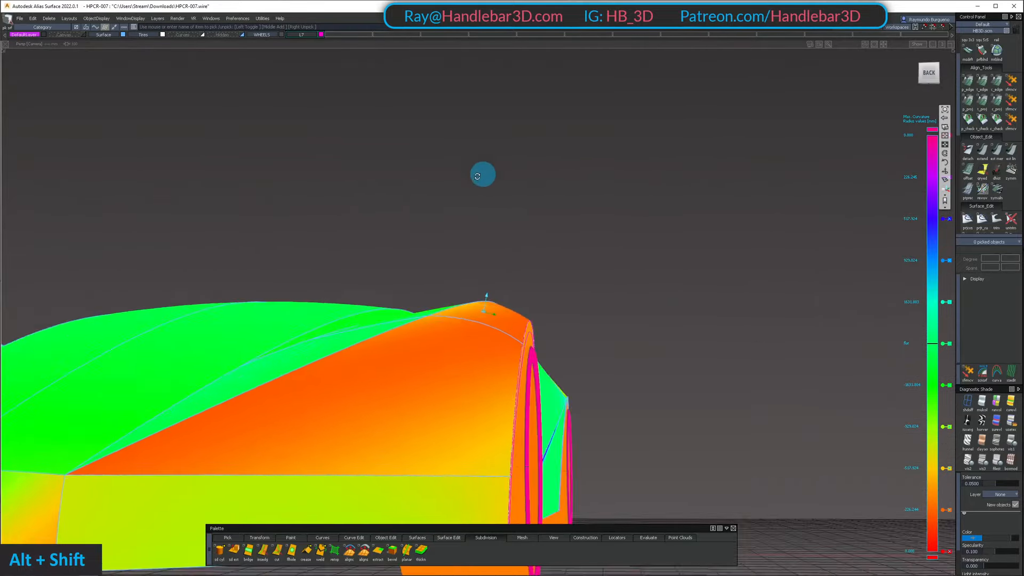
Examine the curvature colours on the front fender, bumper and wheel arch close up, at low angles and from above
alt+shift+drag(478, 176, 379, 375)
alt+shift+right_drag(379, 375, 342, 374)
alt+shift+drag(341, 374, 423, 364)
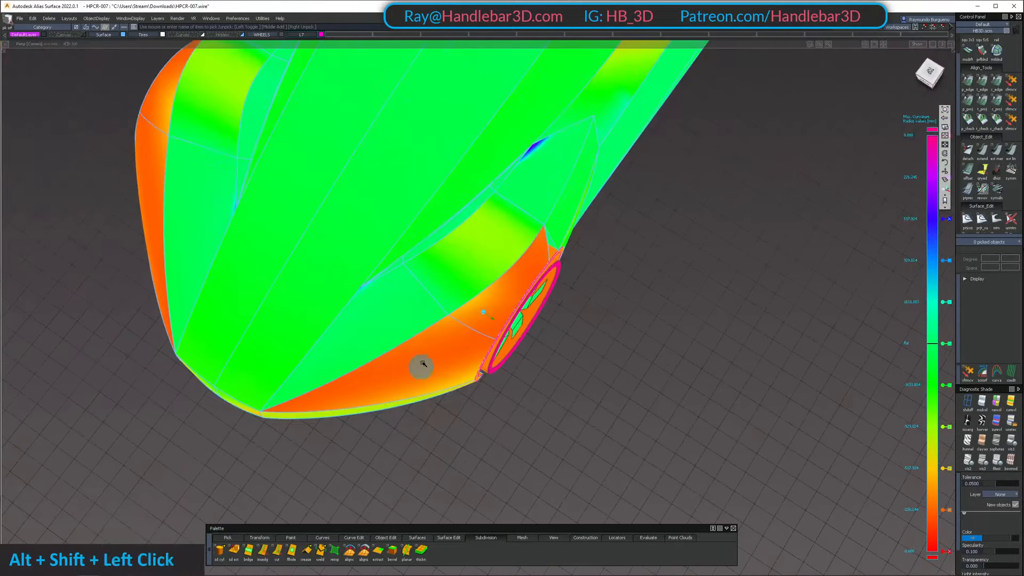
alt+shift+right_drag(423, 363, 453, 234)
alt+shift+drag(453, 234, 455, 405)
alt+shift+right_drag(455, 405, 717, 261)
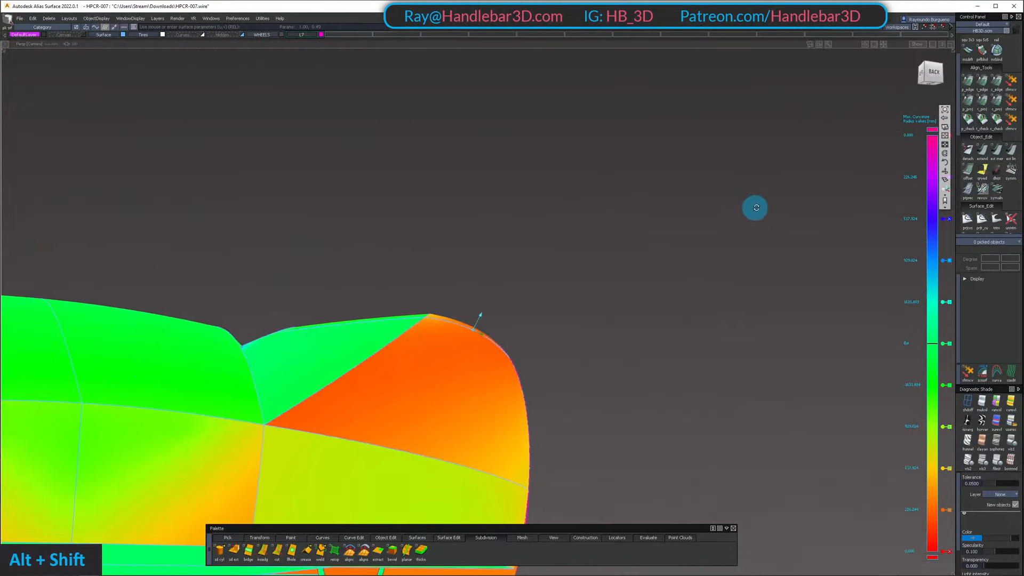
alt+shift+right_drag(554, 250, 398, 350)
alt+shift+drag(398, 350, 530, 272)
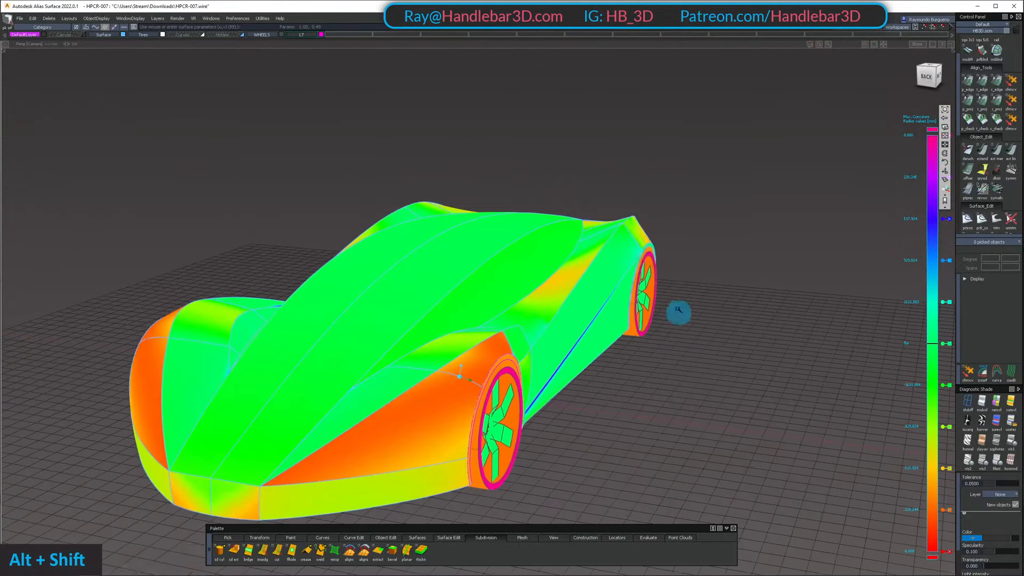
alt+shift+right_drag(636, 246, 712, 235)
alt+shift+drag(712, 235, 648, 234)
alt+shift+right_drag(648, 235, 560, 252)
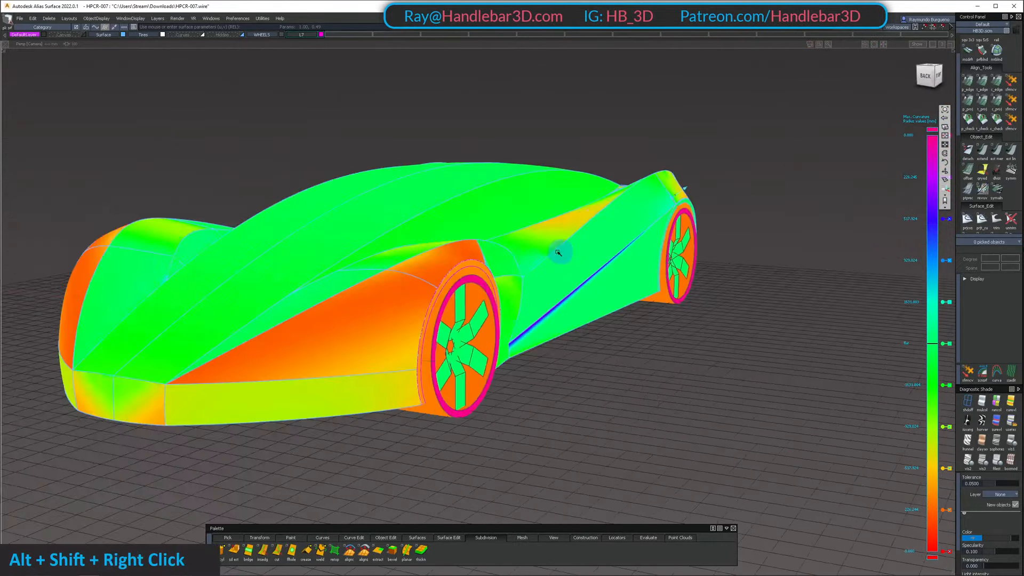
alt+shift+drag(560, 251, 483, 323)
alt+shift+right_drag(482, 323, 528, 276)
alt+shift+middle_drag(528, 277, 418, 352)
alt+shift+right_drag(419, 352, 448, 347)
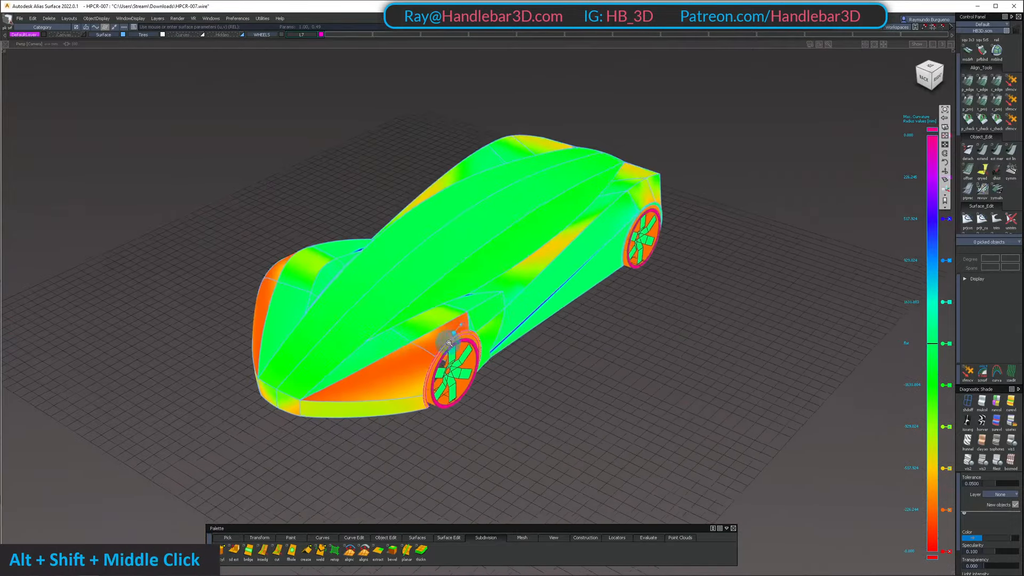
alt+shift+drag(449, 347, 470, 333)
alt+shift+middle_drag(469, 333, 481, 326)
alt+shift+drag(480, 327, 817, 246)
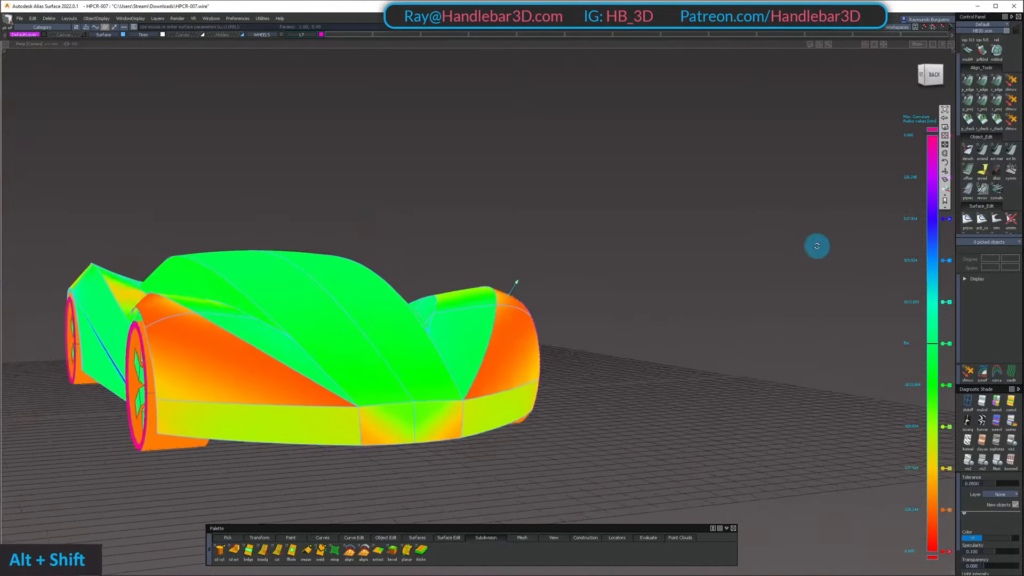
alt+shift+drag(737, 248, 523, 320)
alt+shift+right_drag(523, 320, 496, 327)
alt+shift+drag(496, 327, 502, 297)
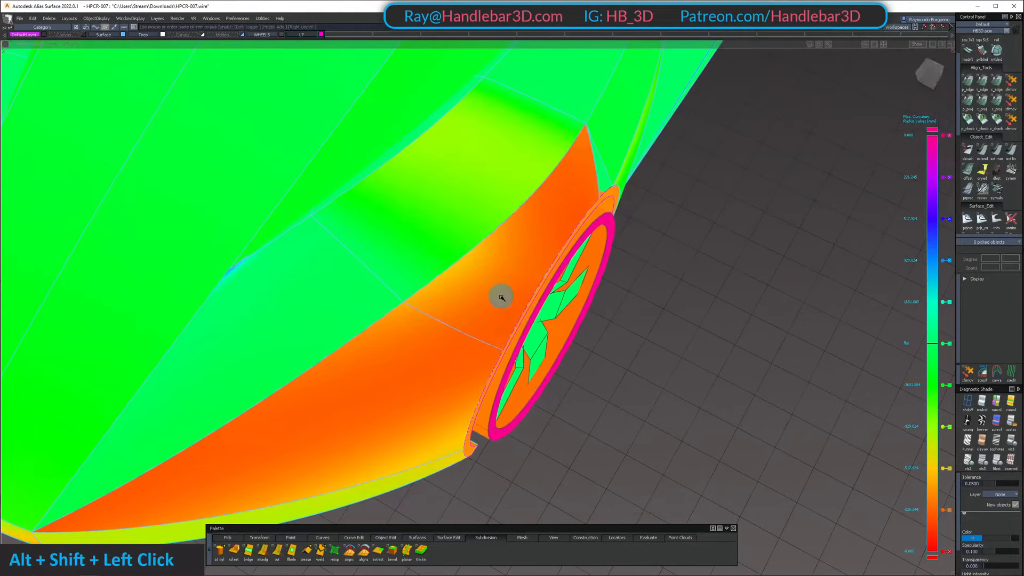
Pick the two adjoining outer front fender surfaces and compare their curvature colours across the shared seam above the wheel
alt+shift+drag(392, 387, 427, 368)
alt+shift+middle_drag(427, 368, 464, 343)
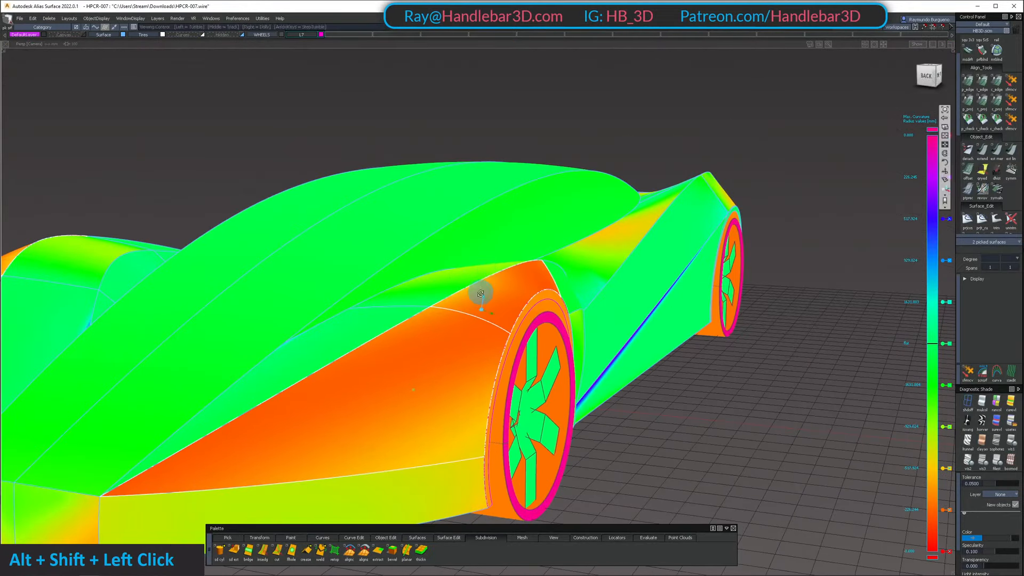
alt+shift+drag(481, 293, 472, 357)
ctrl+shift+drag(472, 358, 515, 236)
alt+shift+middle_drag(515, 236, 523, 232)
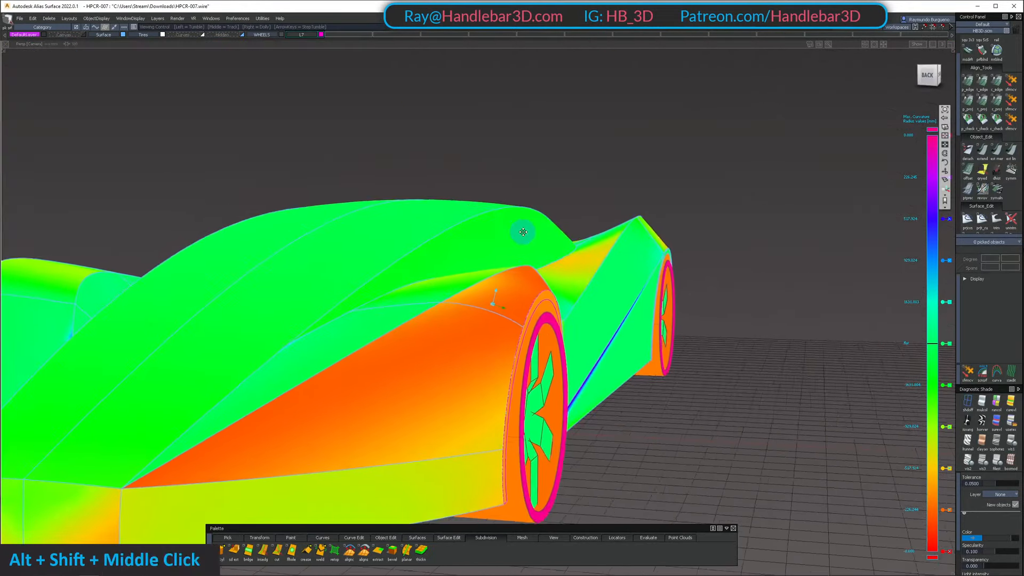
alt+shift+drag(524, 232, 463, 313)
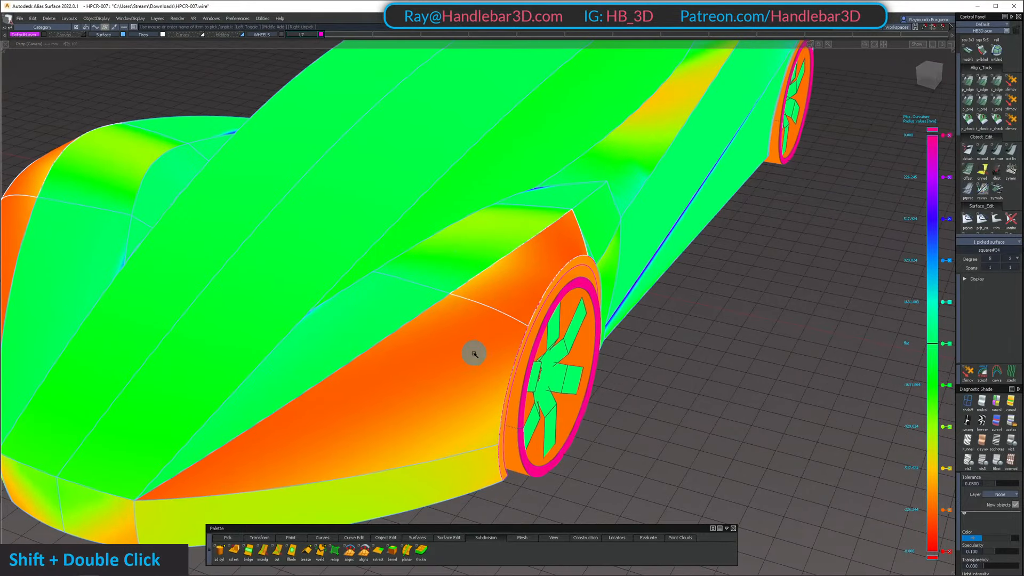
alt+shift+drag(492, 346, 481, 394)
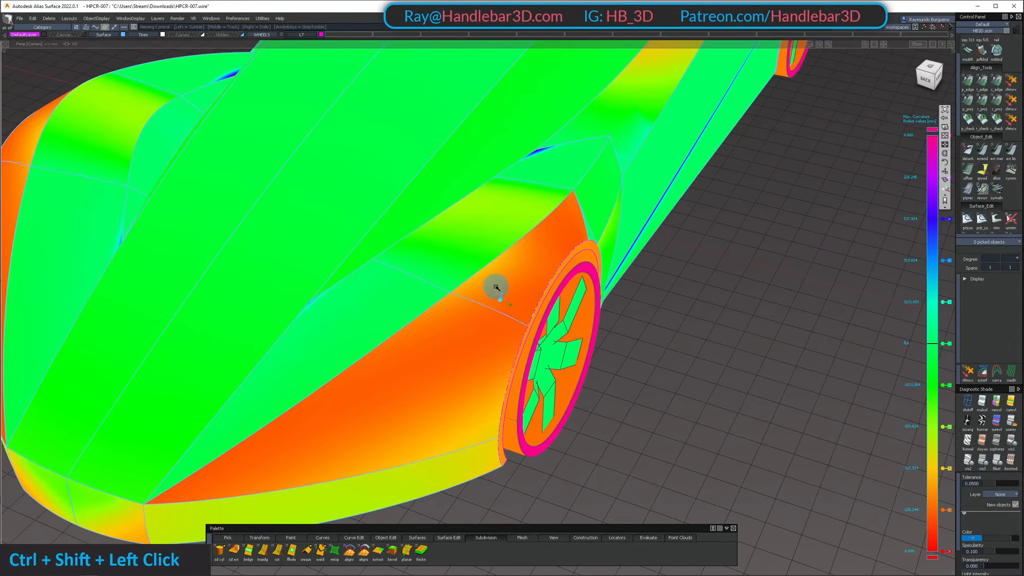
Examine the curvature colours on the front fender above the wheel from low, head-on and raised angles
alt+shift+right_drag(496, 288, 587, 232)
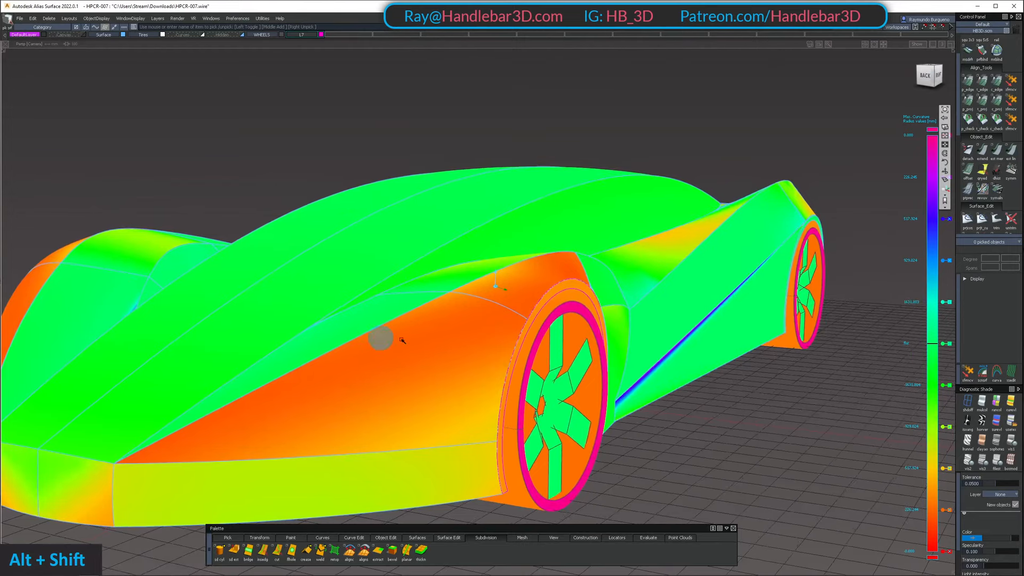
alt+shift+drag(382, 343, 386, 467)
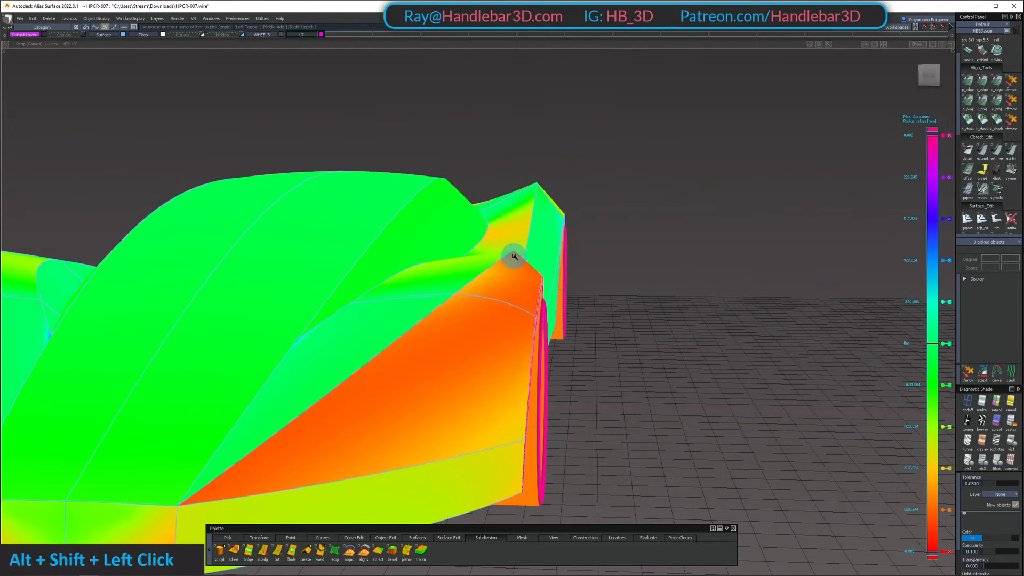
alt+shift+drag(511, 228, 594, 177)
alt+shift+right_drag(593, 177, 568, 206)
alt+shift+drag(569, 206, 544, 220)
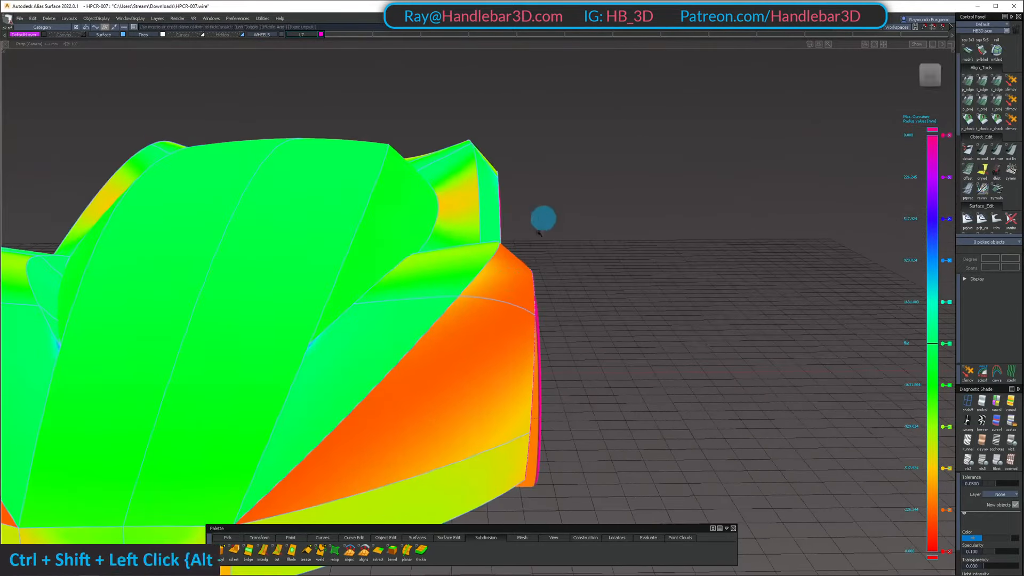
double_click(475, 341)
alt+shift+drag(476, 341, 562, 290)
ctrl+shift+drag(562, 290, 574, 176)
alt+shift+right_drag(574, 176, 421, 187)
alt+shift+drag(421, 187, 373, 193)
Compare the curvature colours over the whole body in three-quarter, side and straight front views
alt+shift+right_drag(490, 206, 611, 134)
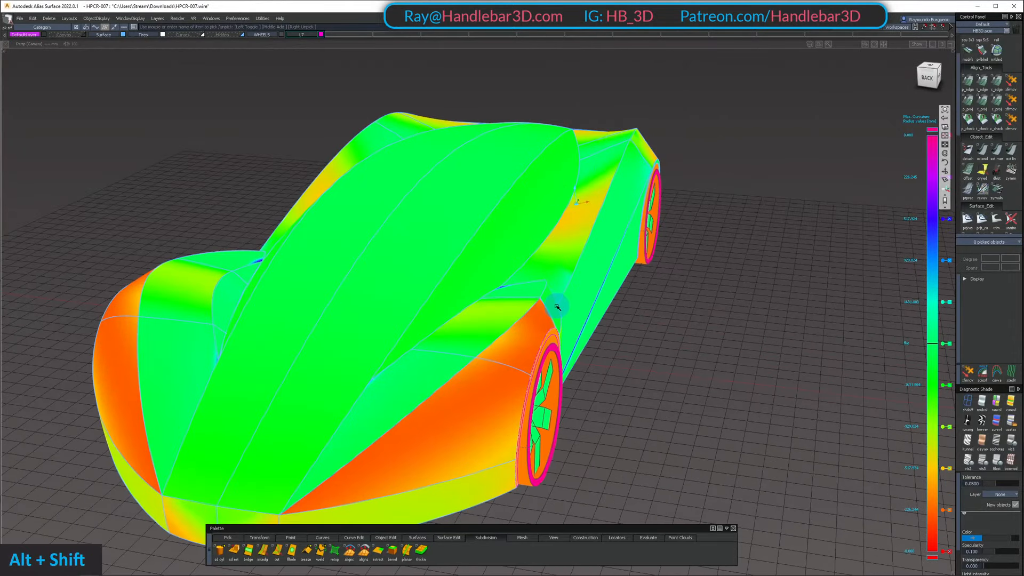
alt+shift+drag(630, 155, 540, 251)
alt+shift+right_drag(539, 251, 613, 190)
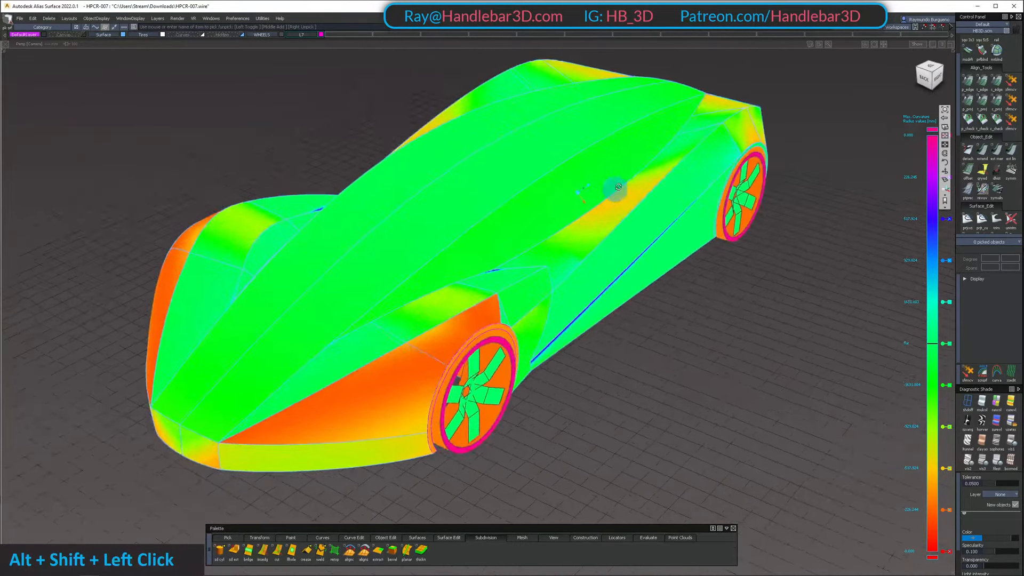
alt+shift+drag(613, 190, 528, 182)
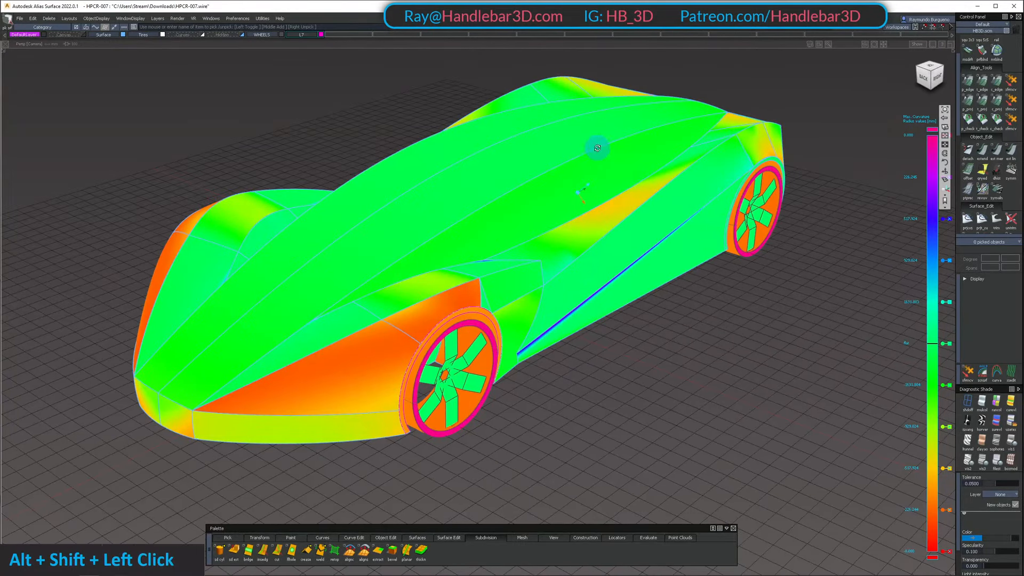
alt+shift+drag(597, 148, 562, 241)
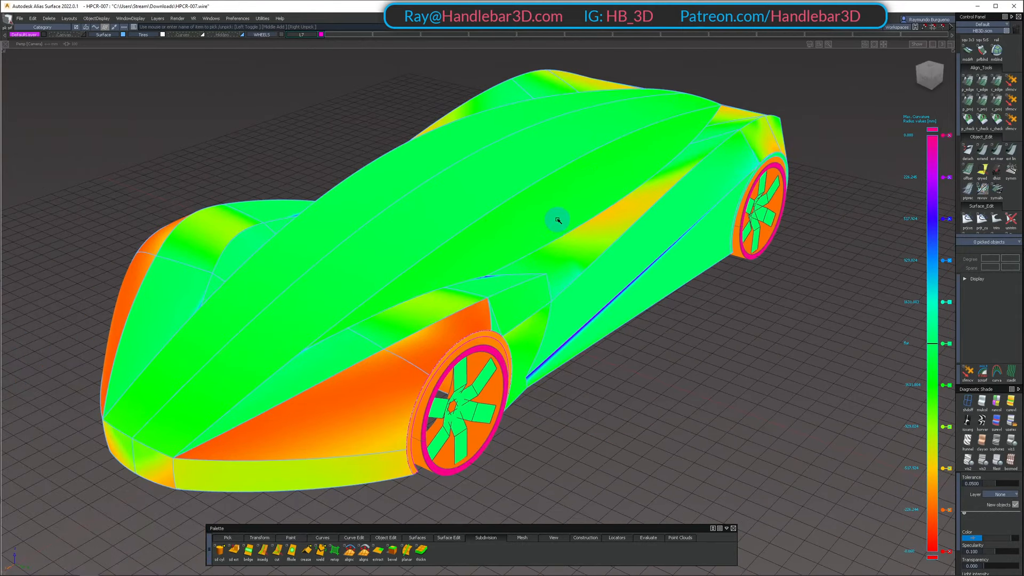
alt+shift+middle_drag(575, 211, 565, 218)
alt+shift+click(526, 215)
alt+shift+right_drag(526, 215, 561, 210)
alt+shift+drag(560, 210, 508, 274)
alt+shift+middle_drag(508, 274, 576, 243)
alt+shift+right_drag(576, 243, 533, 257)
mouse_move(384, 262)
alt+shift+mouse_down()
mouse_move(498, 236)
mouse_move(470, 245)
mouse_move(613, 265)
mouse_move(485, 240)
mouse_move(624, 219)
mouse_move(533, 290)
mouse_move(549, 327)
alt+shift+mouse_up()
mouse_move(549, 327)
alt+shift+right_down()
mouse_move(587, 288)
mouse_move(501, 304)
alt+shift+right_up()
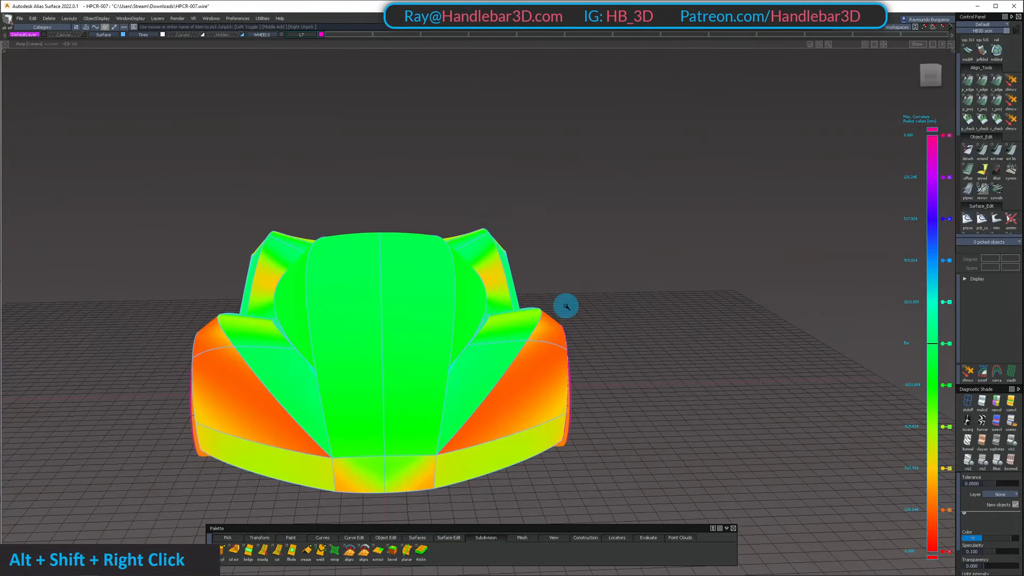
Replace the curvature shading with plain reflective shading and then sky shading, and inspect the highlights on the car's front
key(h)
ctrl+shift+right_drag(560, 286, 560, 287)
alt+shift+drag(560, 286, 494, 366)
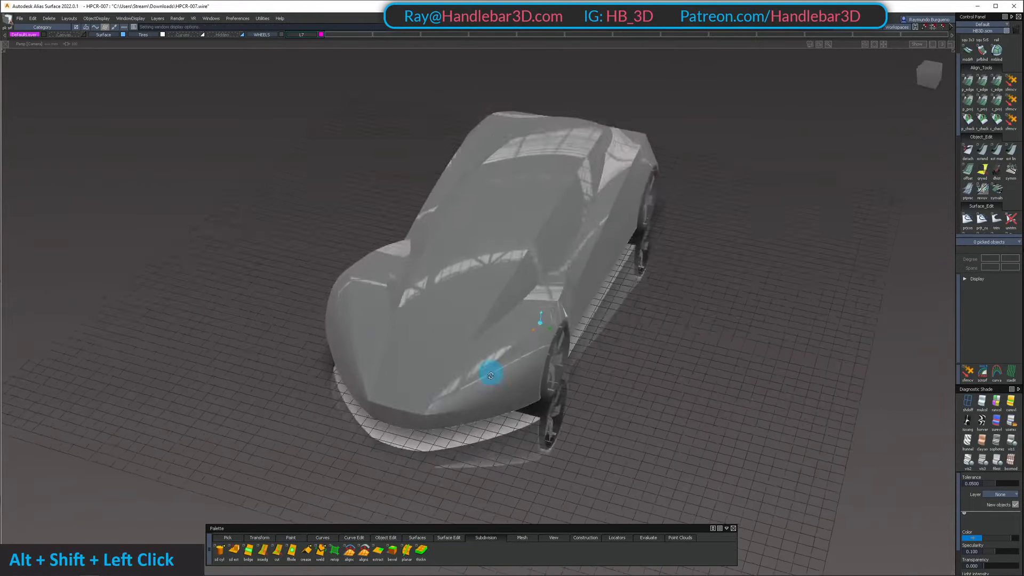
alt+shift+right_drag(494, 366, 503, 409)
key(j)
mouse_move(512, 393)
alt+shift+mouse_down()
mouse_move(556, 302)
mouse_move(465, 252)
mouse_move(396, 304)
mouse_move(471, 407)
mouse_move(581, 435)
mouse_move(641, 347)
alt+shift+mouse_up()
alt+shift+drag(542, 237, 503, 425)
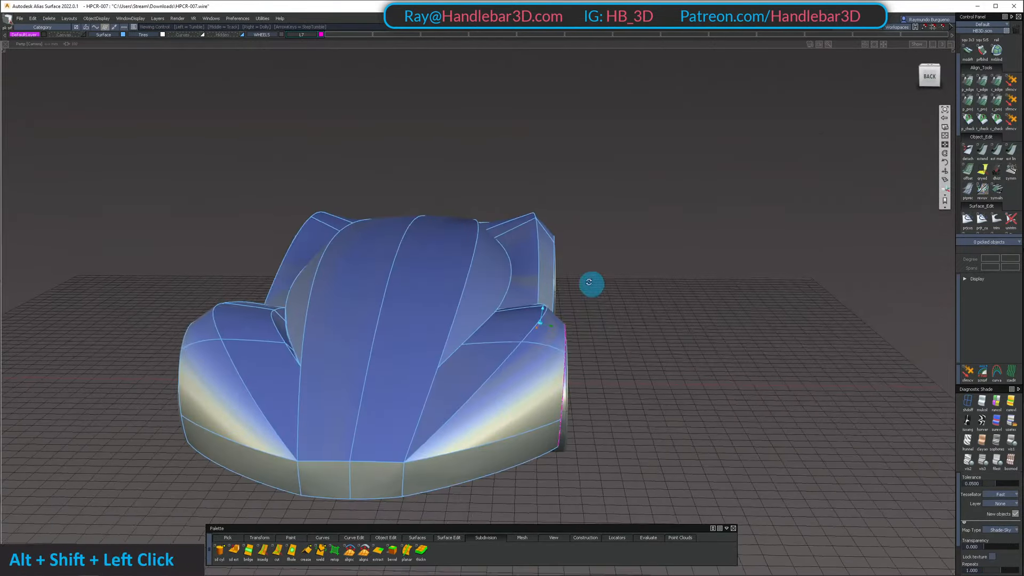
alt+shift+drag(589, 282, 482, 413)
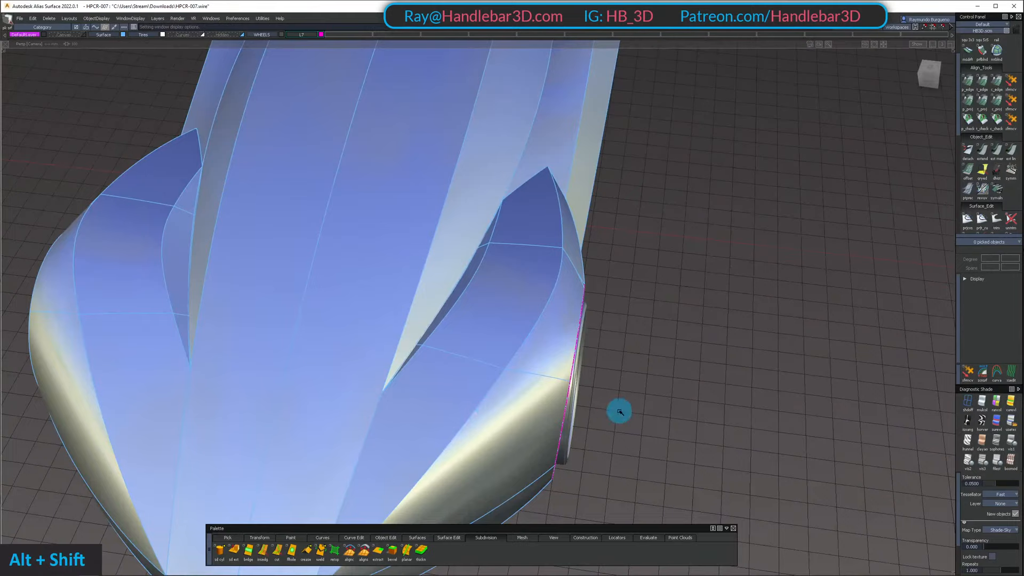
Pick the outer front fender surface ahead of the wheel and isolate it with its control vertices shown
ctrl+shift+click(532, 368)
alt+shift+drag(620, 411, 631, 282)
ctrl+shift+click(562, 405)
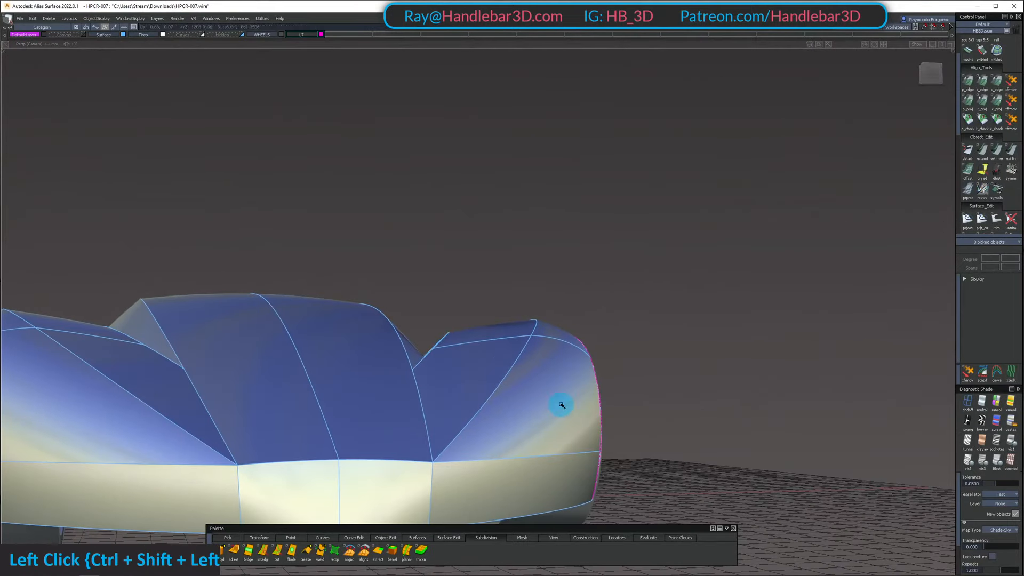
alt+shift+drag(580, 425, 498, 414)
alt+shift+middle_drag(498, 414, 526, 405)
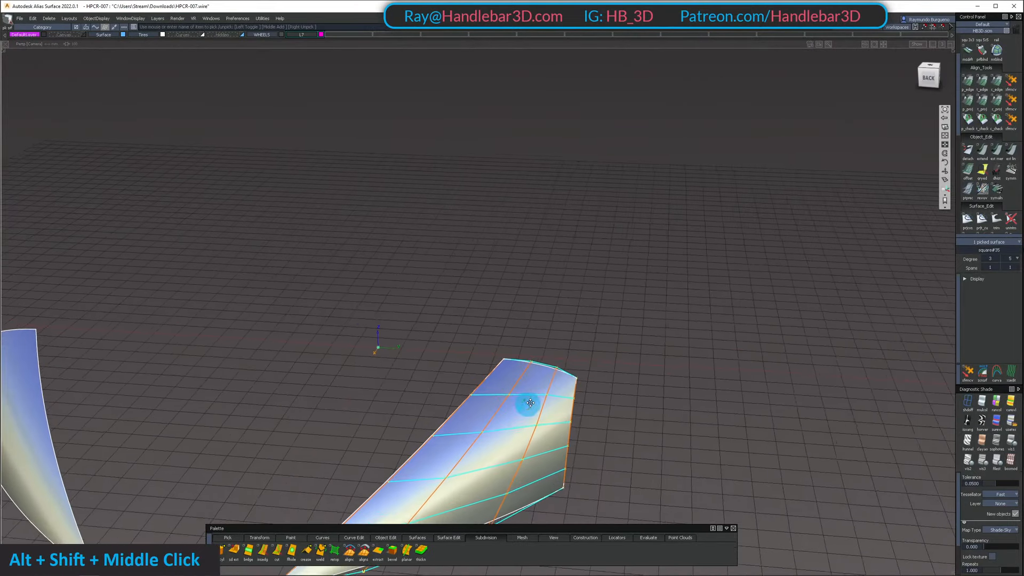
alt+shift+drag(526, 405, 538, 275)
click(542, 398)
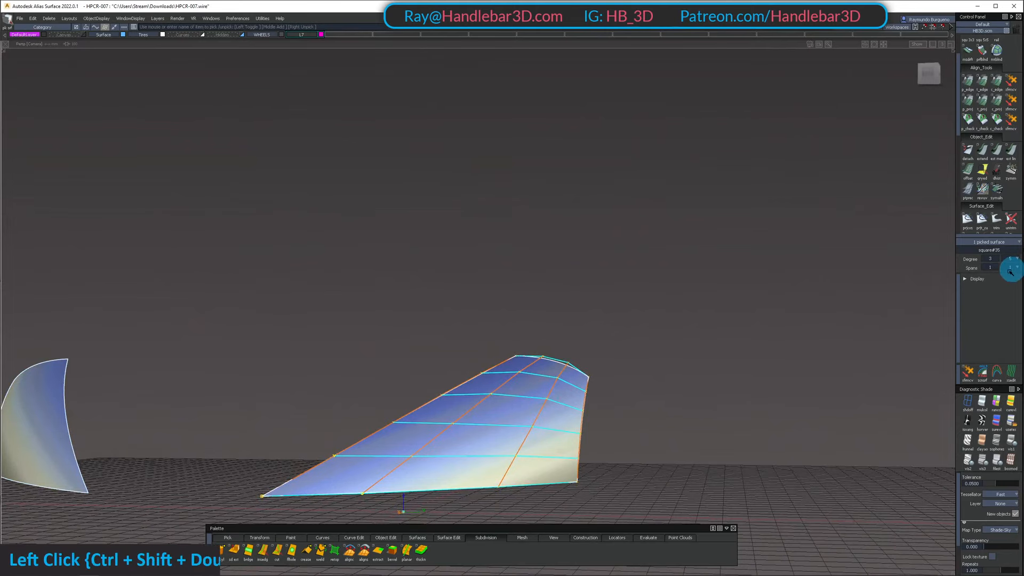
Set the outer fender surface's crosswise degree to 2 and bring the rest of the car back into view
alt+shift+drag(342, 363, 795, 298)
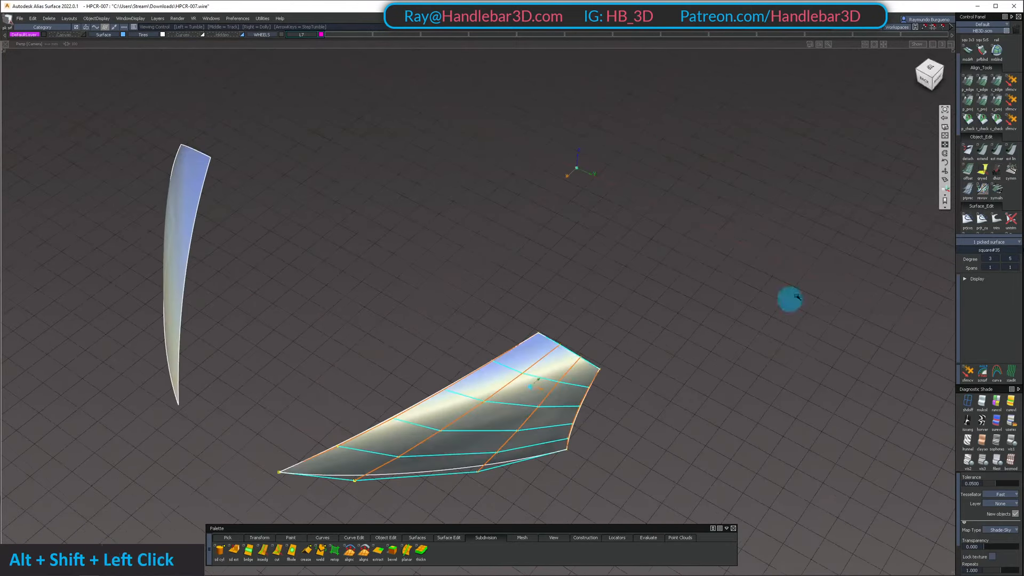
click(997, 258)
click(993, 273)
alt+shift+drag(630, 363, 576, 373)
key(shift+u)
alt+shift+drag(521, 407, 565, 407)
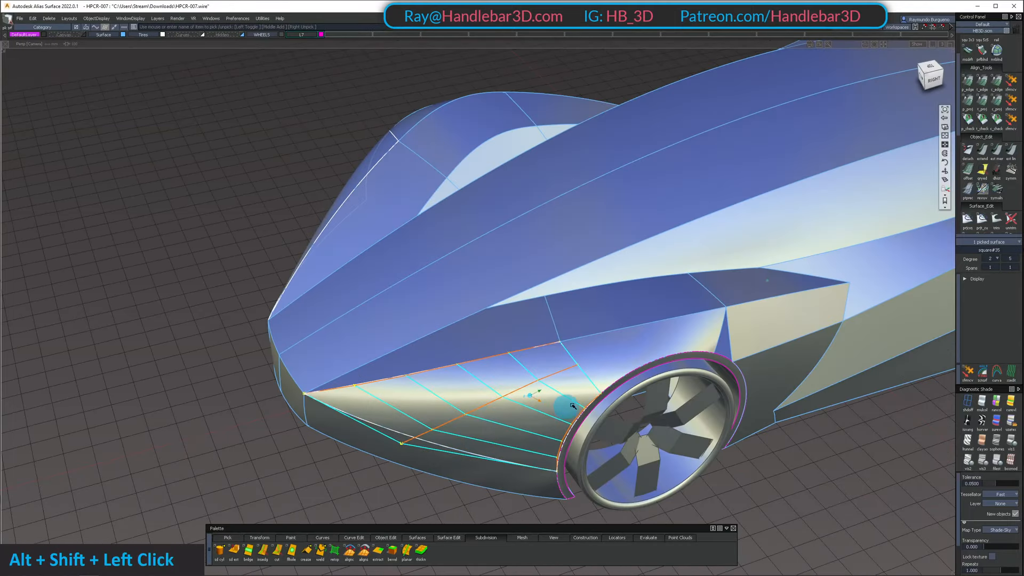
Pick the outer fender surface together with the adjoining inner fender surface and isolate the pair
alt+shift+right_drag(565, 407, 658, 288)
alt+shift+drag(659, 288, 551, 357)
click(551, 357)
click(471, 324)
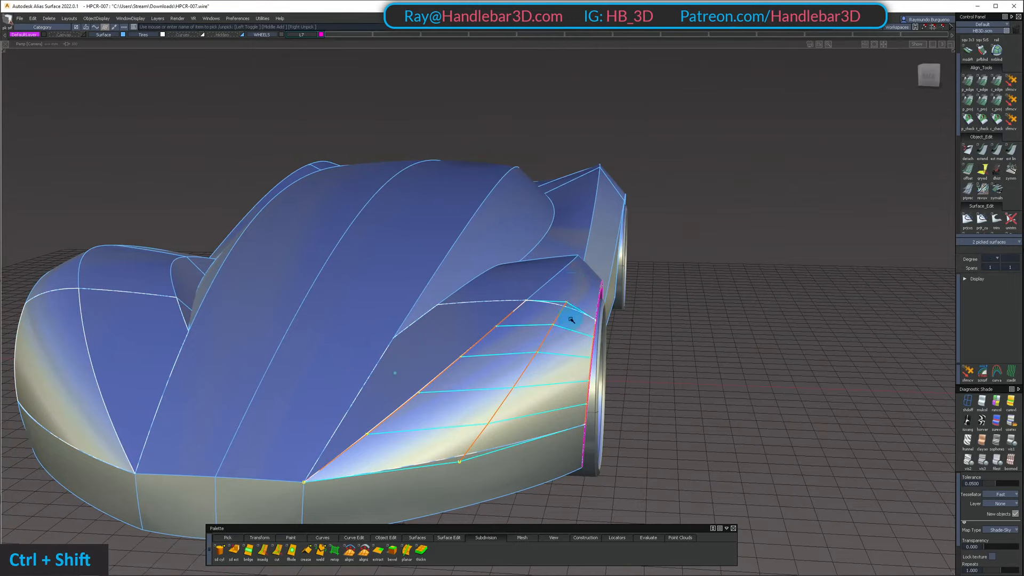
ctrl+shift+drag(571, 320, 571, 240)
key(space)
ctrl+shift+drag(544, 372, 549, 269)
shift+click(523, 337)
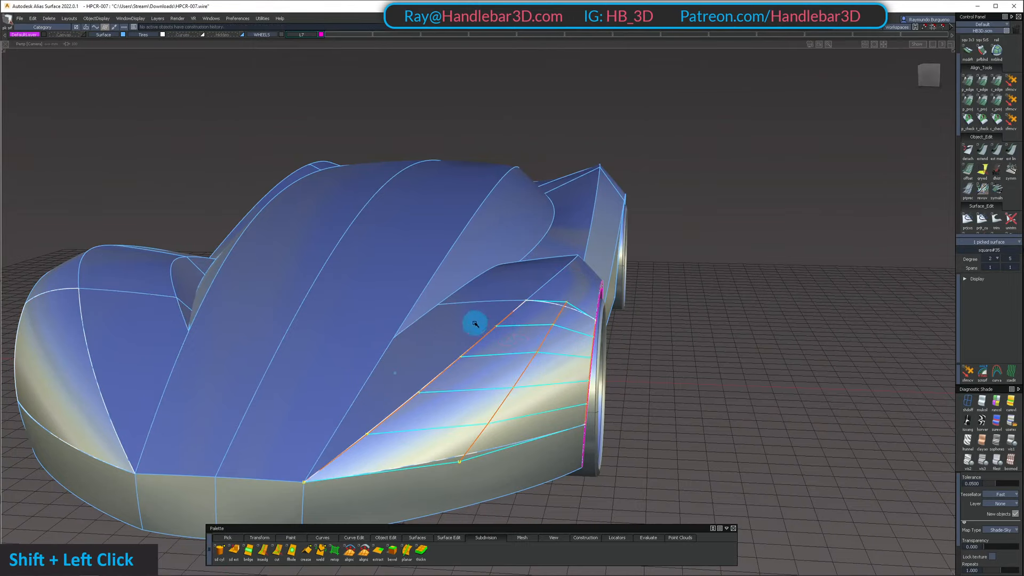
key(shift+h)
Try to reshape the outer fender surface by moving four control vertices of its middle row
alt+shift+drag(531, 352, 567, 368)
click(1011, 102)
drag(622, 184, 549, 304)
alt+shift+drag(550, 304, 519, 382)
shift+drag(423, 343, 531, 402)
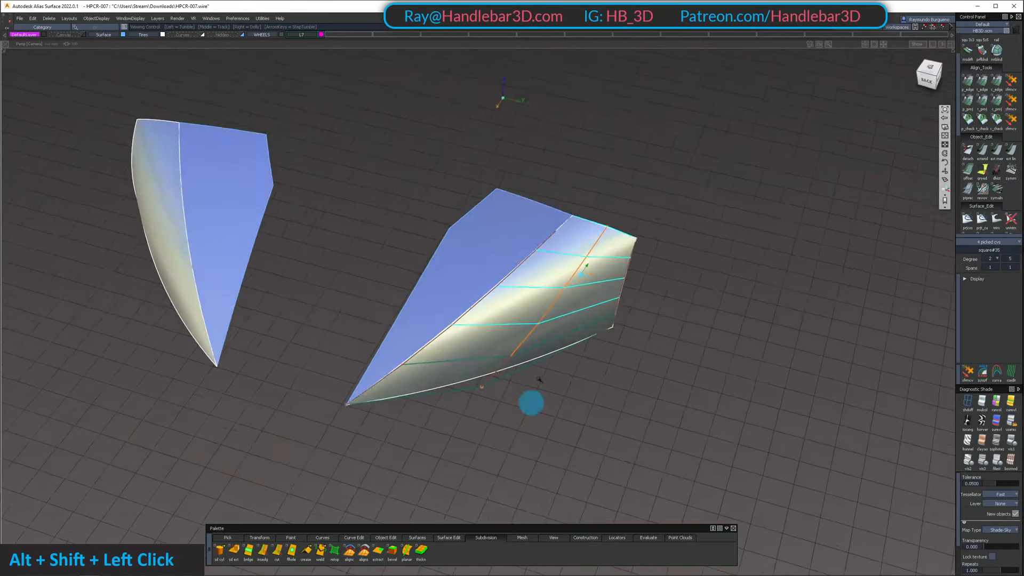
alt+shift+right_drag(530, 402, 594, 304)
ctrl+shift+drag(583, 305, 593, 175)
Straighten the outer fender surface by setting its crosswise degree to 1, and then raise it through 2 to 3
ctrl+shift+double_click(603, 249)
mouse_move(603, 249)
alt+shift+mouse_down()
mouse_move(567, 151)
mouse_move(618, 240)
alt+shift+mouse_up()
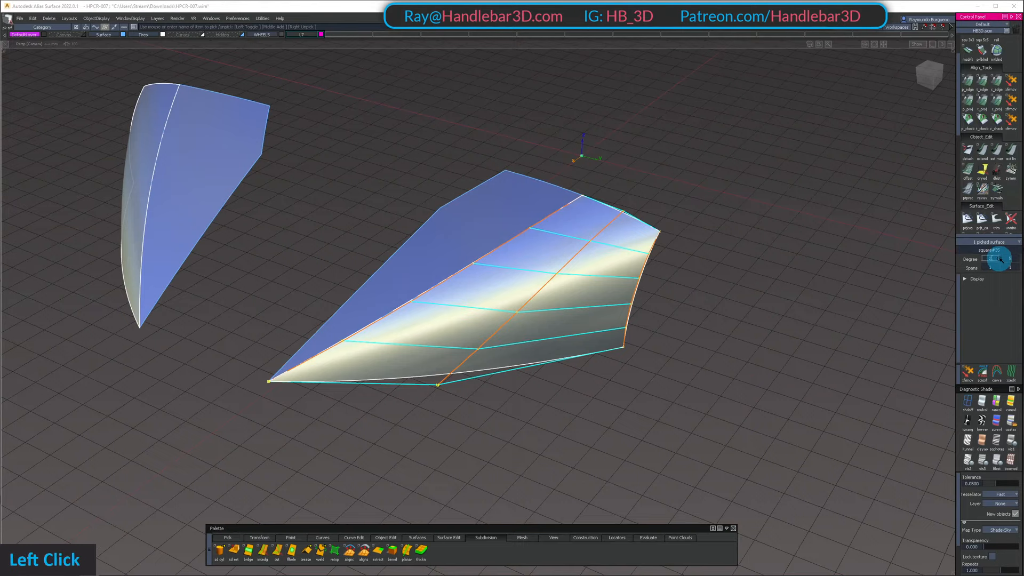
click(996, 277)
key(space)
alt+shift+drag(599, 245, 603, 311)
click(603, 311)
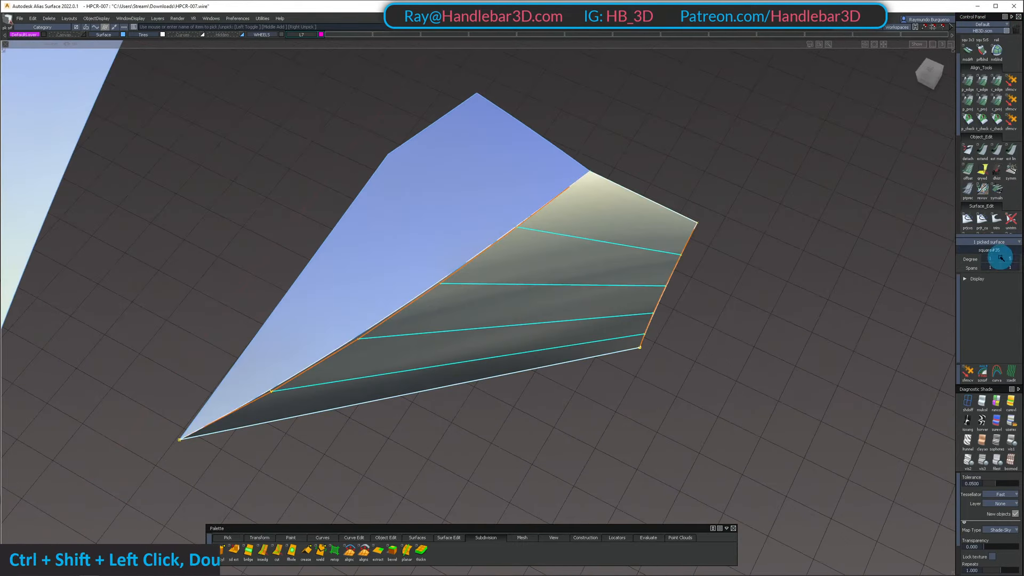
click(1000, 258)
click(991, 296)
key(space)
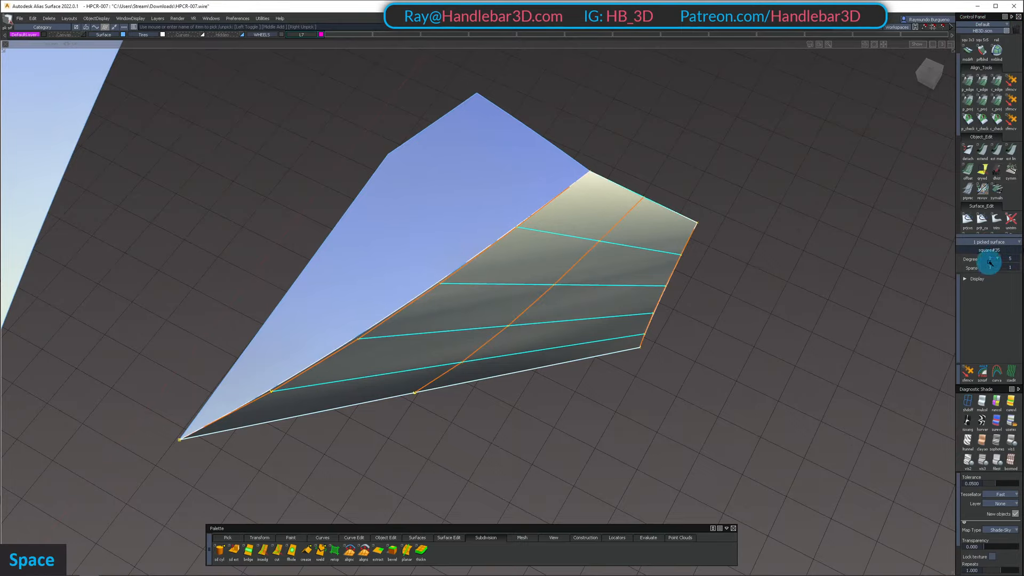
click(996, 305)
key(space)
Show the inner fender surface's control vertices for comparison and set the outer surface's lengthwise degree to 4
ctrl+shift+drag(466, 478, 623, 362)
alt+shift+middle_drag(624, 362, 624, 339)
ctrl+shift+drag(513, 403, 512, 464)
click(427, 266)
alt+shift+drag(512, 299, 126, 204)
alt+shift+drag(562, 343, 604, 261)
ctrl+shift+drag(604, 256, 721, 248)
click(626, 251)
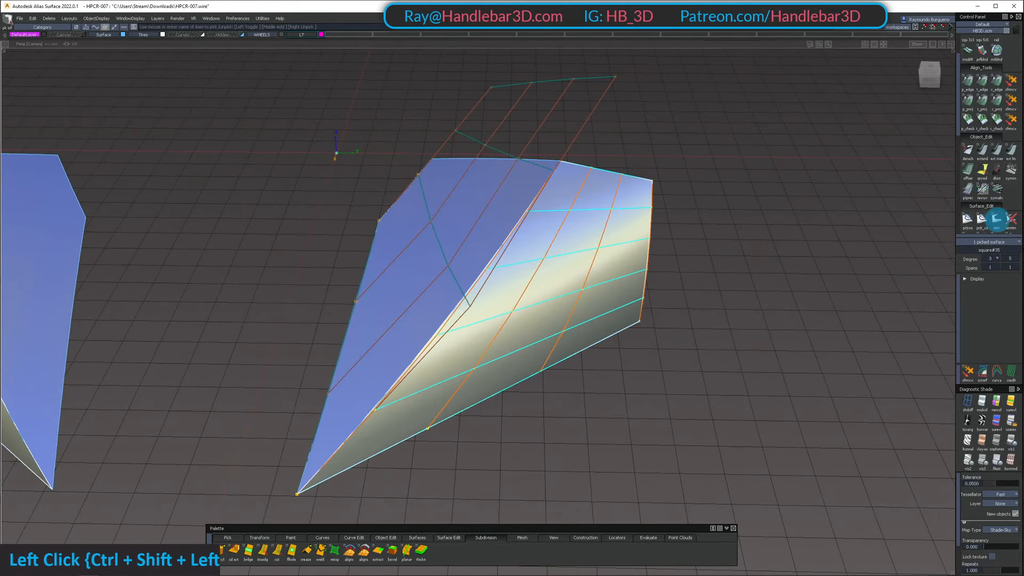
click(1018, 259)
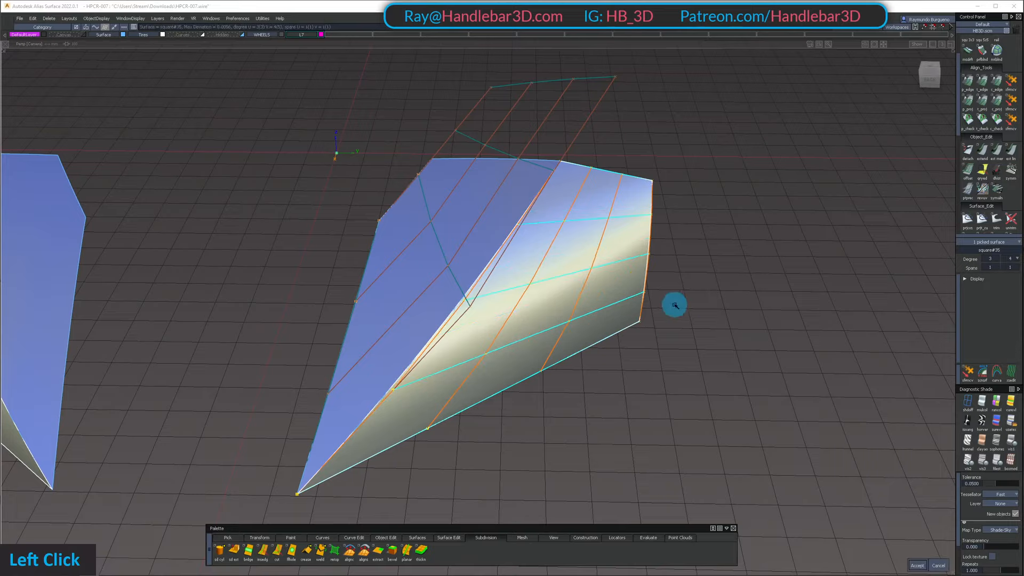
mouse_move(675, 306)
alt+shift+mouse_down()
mouse_move(400, 217)
mouse_move(224, 229)
mouse_move(356, 373)
alt+shift+mouse_up()
Hide the inner fender surface's control vertices and set the outer surface's lengthwise degree to 3
ctrl+shift+drag(414, 338, 431, 240)
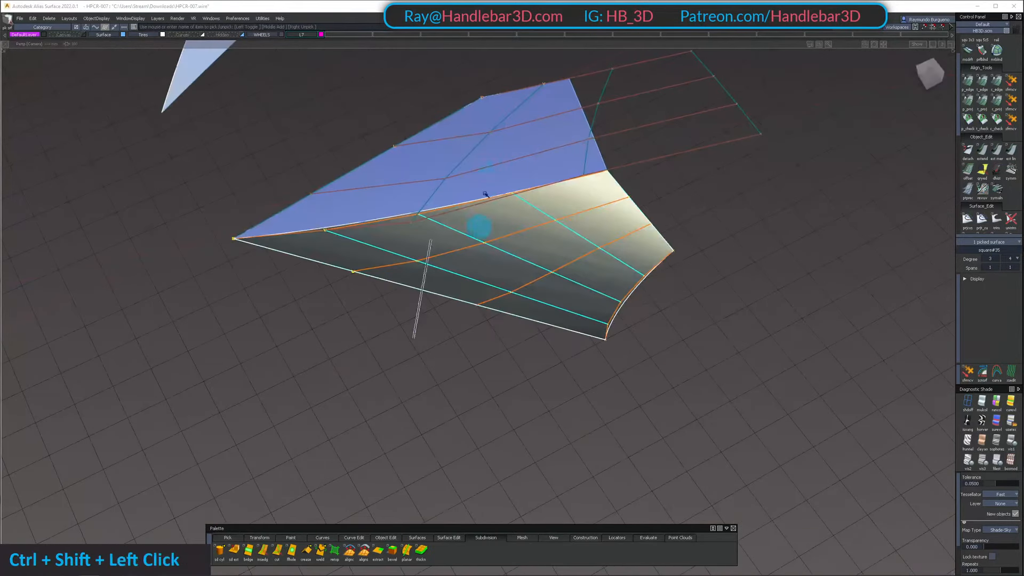
shift+drag(490, 168, 535, 229)
ctrl+shift+right_drag(535, 238, 537, 341)
ctrl+shift+drag(537, 354, 542, 256)
alt+shift+drag(625, 309, 595, 268)
ctrl+shift+right_drag(604, 291, 607, 241)
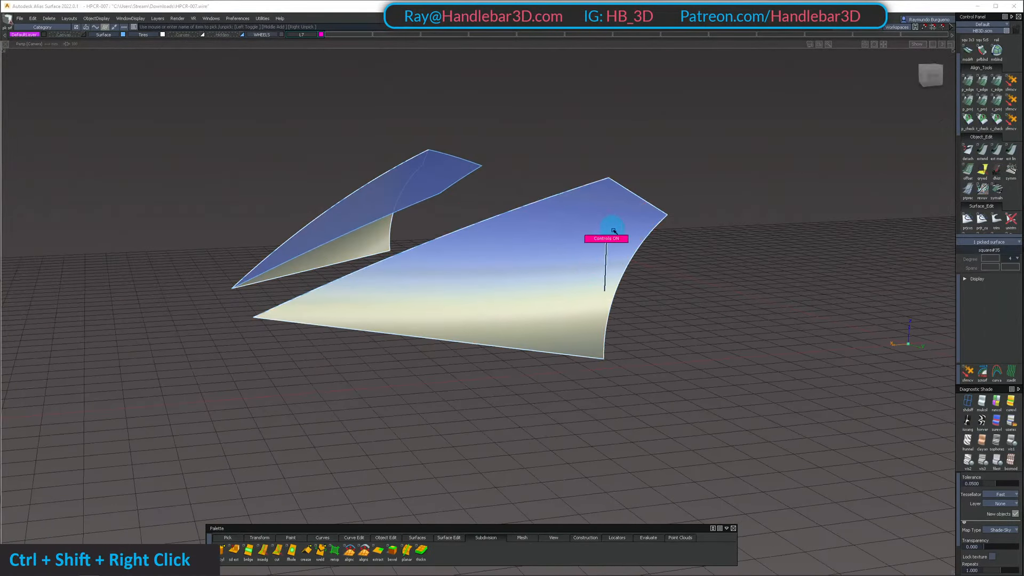
alt+shift+drag(613, 231, 652, 233)
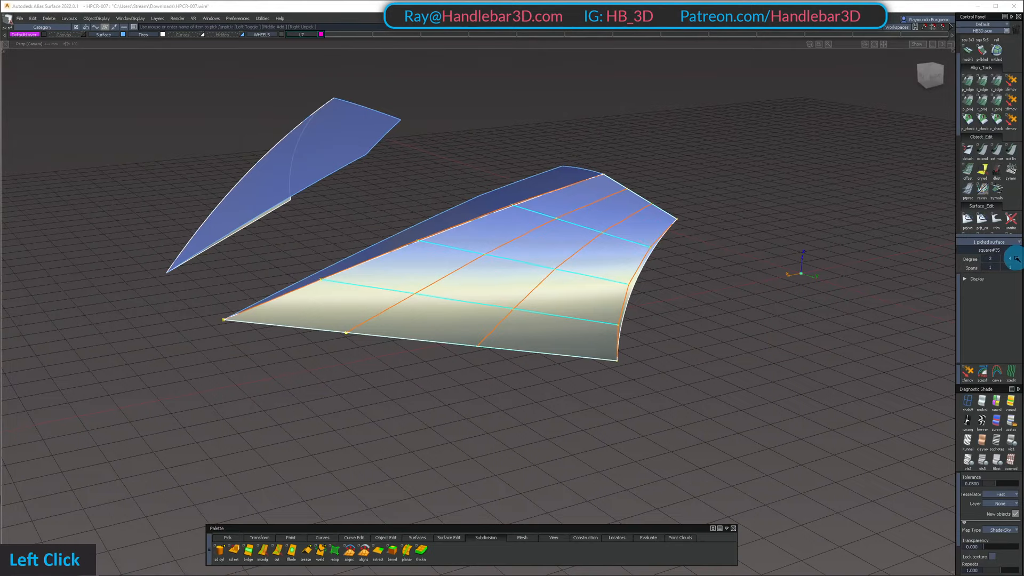
alt+shift+drag(934, 288, 926, 69)
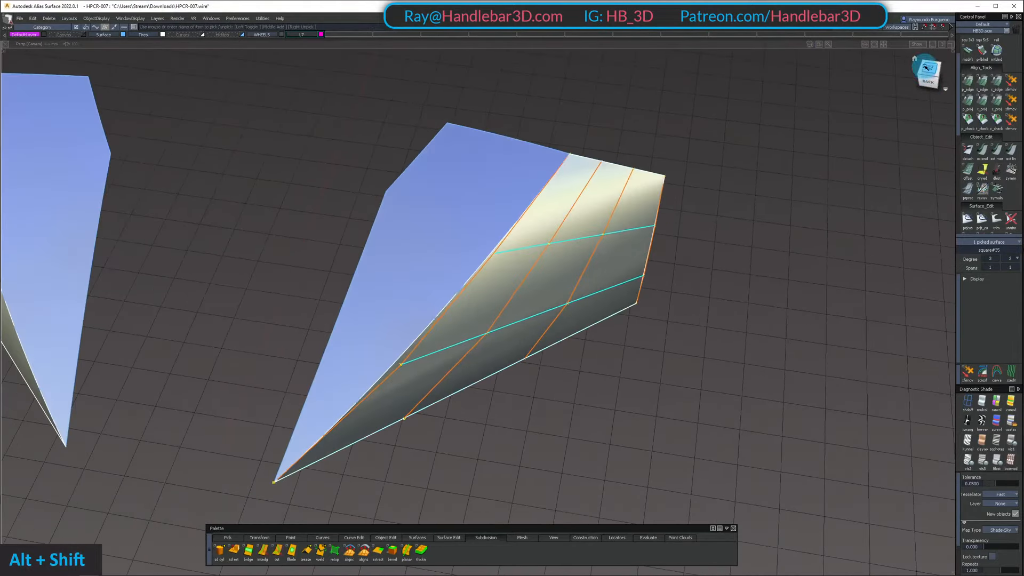
Move the two middle control vertices of the outer fender surface's lower edge outward in the top view to bow the edge
click(928, 70)
alt+shift+middle_drag(608, 393, 489, 361)
alt+shift+drag(489, 361, 500, 339)
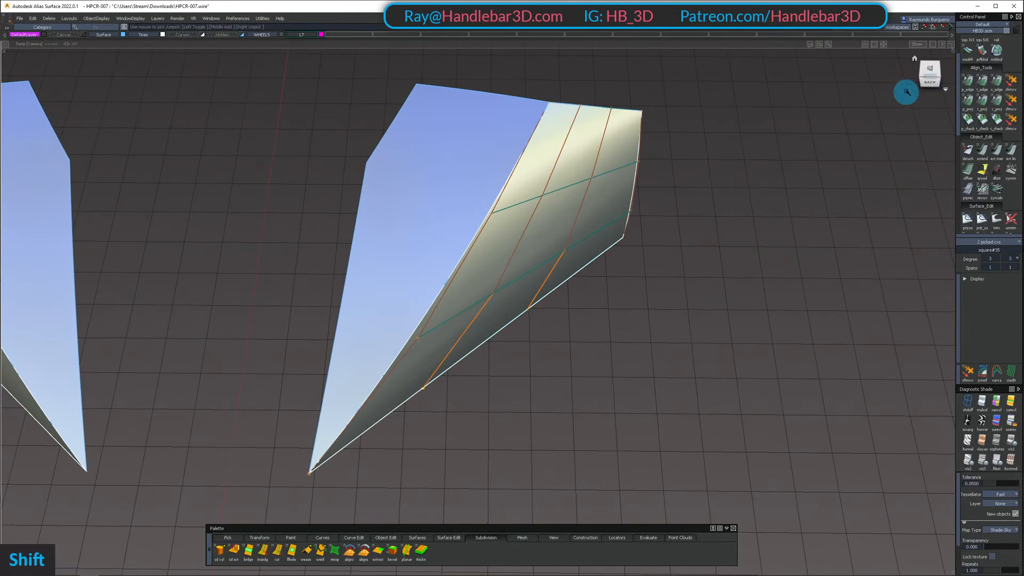
click(938, 74)
ctrl+shift+middle_drag(683, 306, 647, 308)
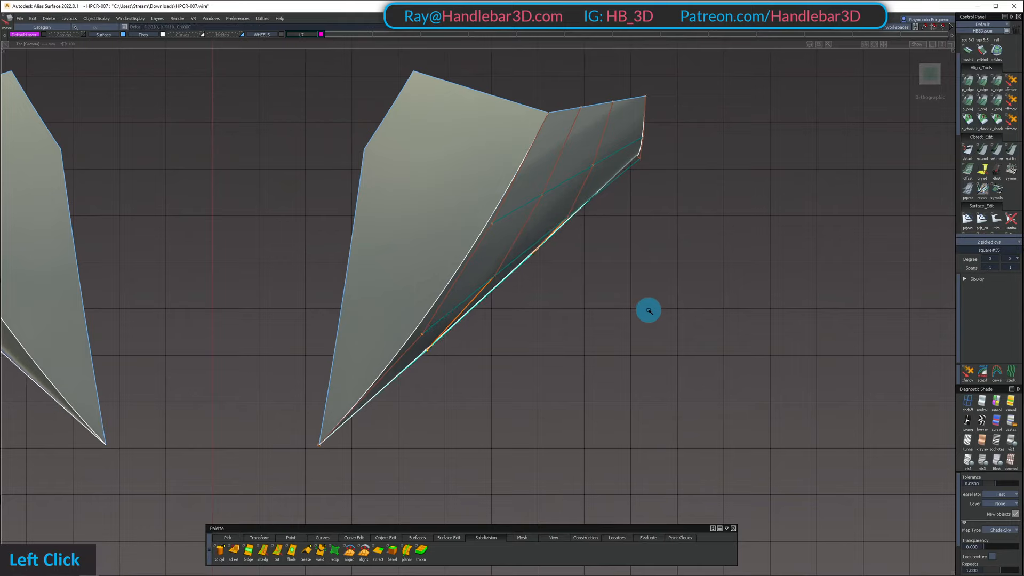
mouse_move(660, 322)
alt+shift+mouse_down()
mouse_move(697, 309)
mouse_move(621, 327)
mouse_move(592, 254)
mouse_move(334, 261)
mouse_move(318, 325)
mouse_move(356, 297)
mouse_move(366, 238)
mouse_move(465, 220)
alt+shift+mouse_up()
key(z)
Adjust the two middle control vertices on the outer fender's upper rear edge together with the two interior ones beside them
ctrl+shift+click(366, 238)
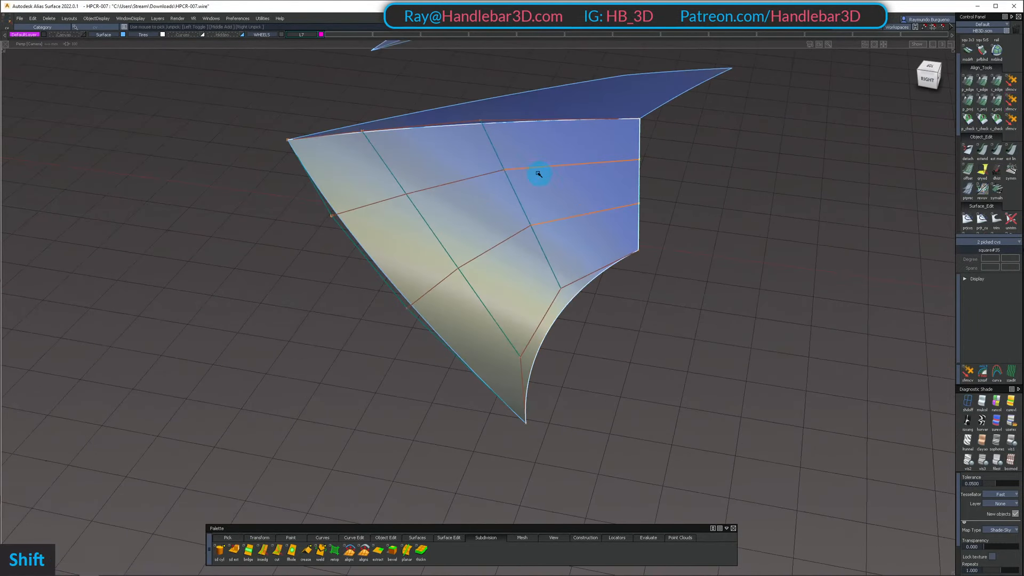
shift+click(552, 240)
alt+shift+drag(552, 239, 572, 268)
key(shift+z)
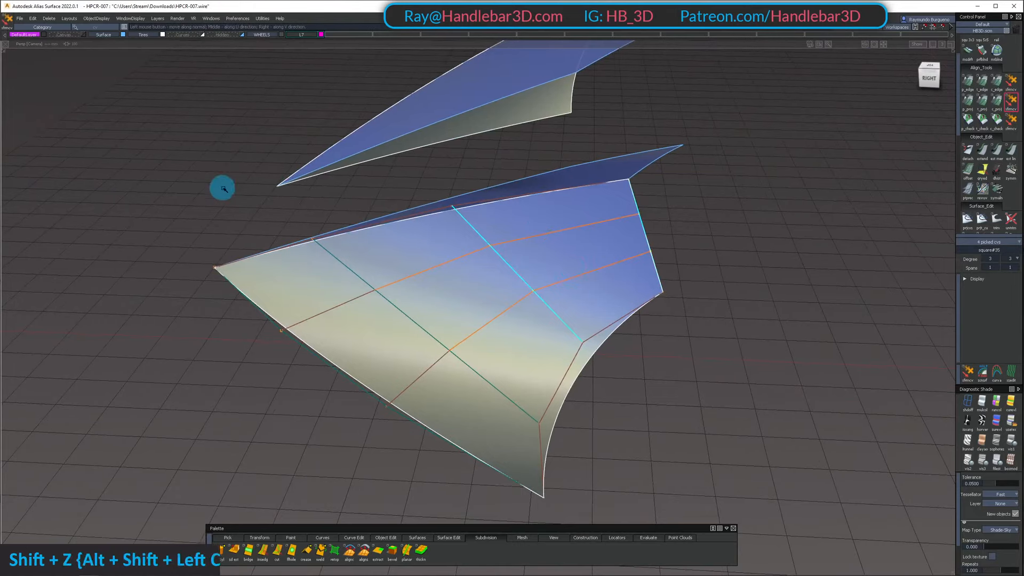
mouse_move(387, 188)
alt+shift+mouse_down()
mouse_move(423, 188)
mouse_move(772, 278)
mouse_move(440, 416)
alt+shift+mouse_up()
ctrl+shift+drag(440, 416, 448, 339)
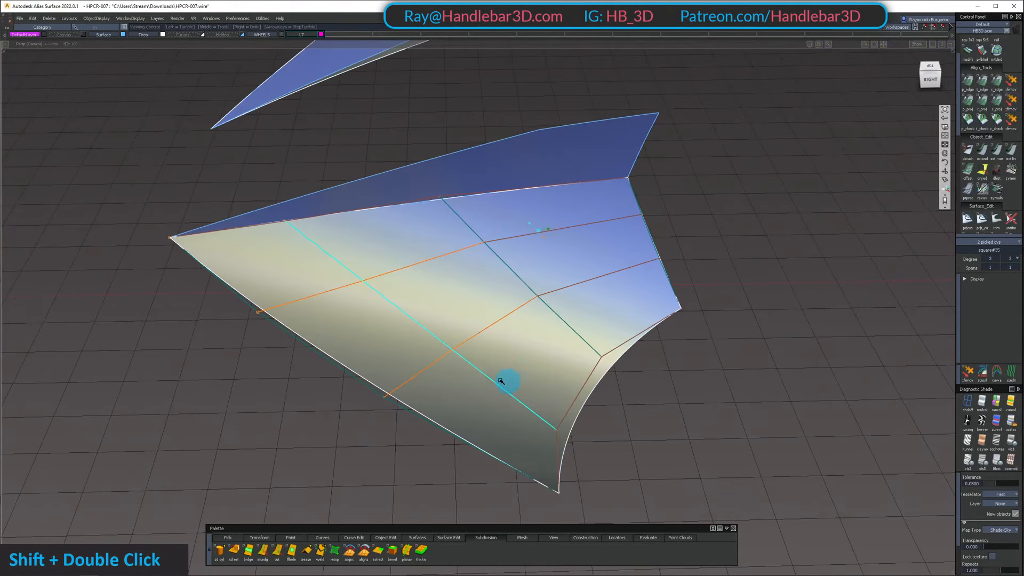
Adjust the two interior control vertices nearest the outer fender's lower edge and check the highlight on the clean surfaces
alt+shift+drag(501, 381, 260, 363)
key(shift+z)
alt+shift+drag(433, 367, 695, 427)
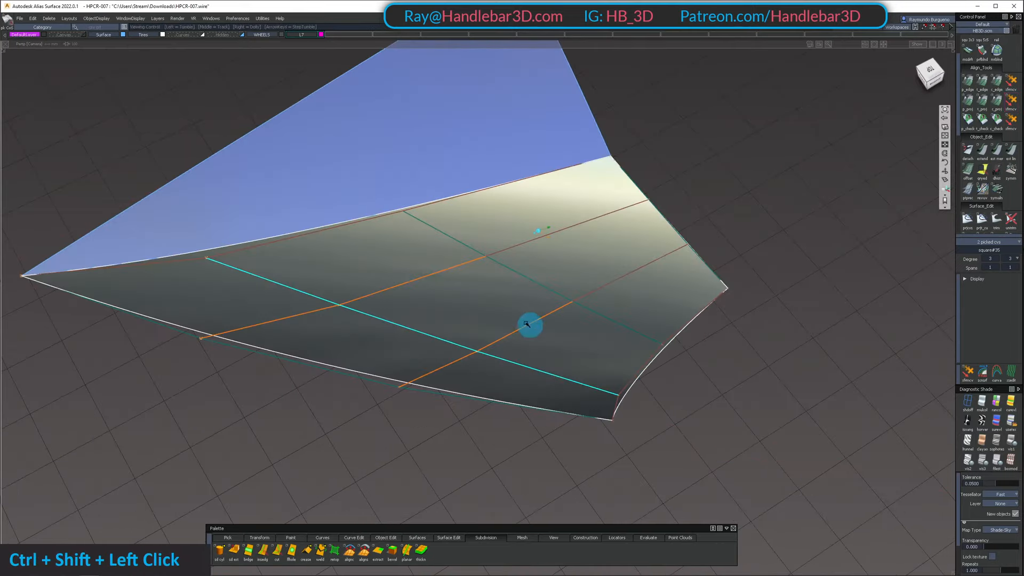
alt+shift+drag(526, 324, 656, 352)
alt+shift+right_drag(656, 352, 615, 368)
alt+shift+drag(615, 368, 637, 363)
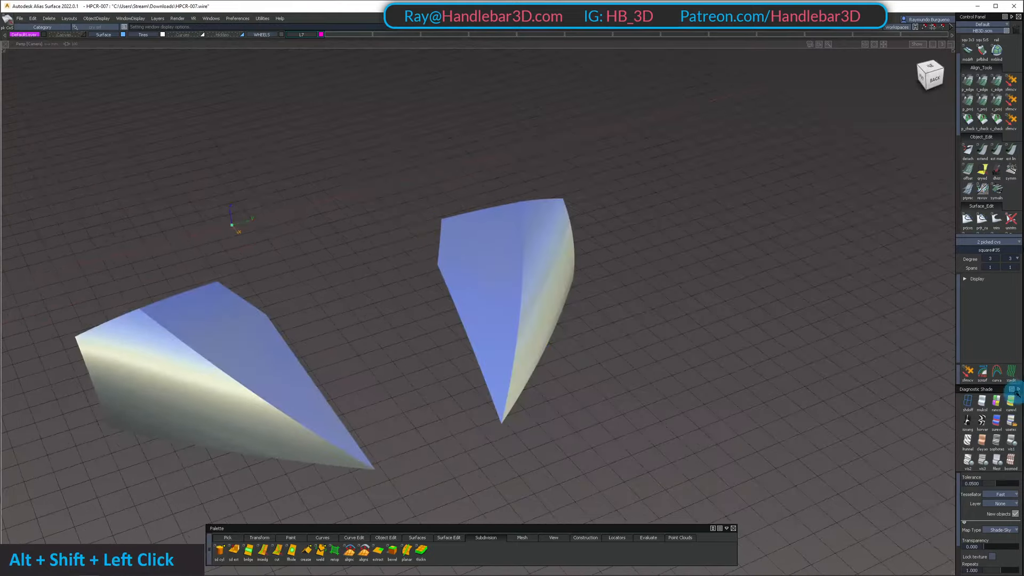
Shade the fender surfaces with the Princ. Max curvature evaluation and examine them together with the unhidden car body
click(1013, 395)
alt+shift+drag(742, 253, 916, 405)
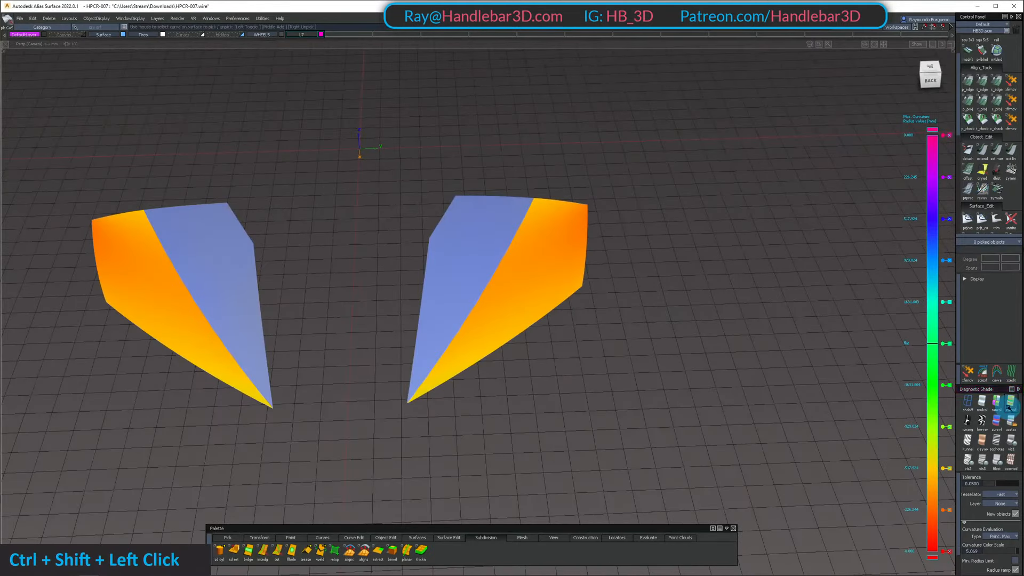
click(1008, 408)
alt+shift+drag(665, 240, 669, 318)
key(shift+u)
mouse_move(628, 373)
alt+shift+mouse_down()
mouse_move(567, 186)
mouse_move(475, 240)
alt+shift+mouse_up()
alt+shift+right_drag(475, 240, 555, 226)
alt+shift+drag(555, 227, 690, 316)
alt+shift+right_drag(691, 315, 712, 258)
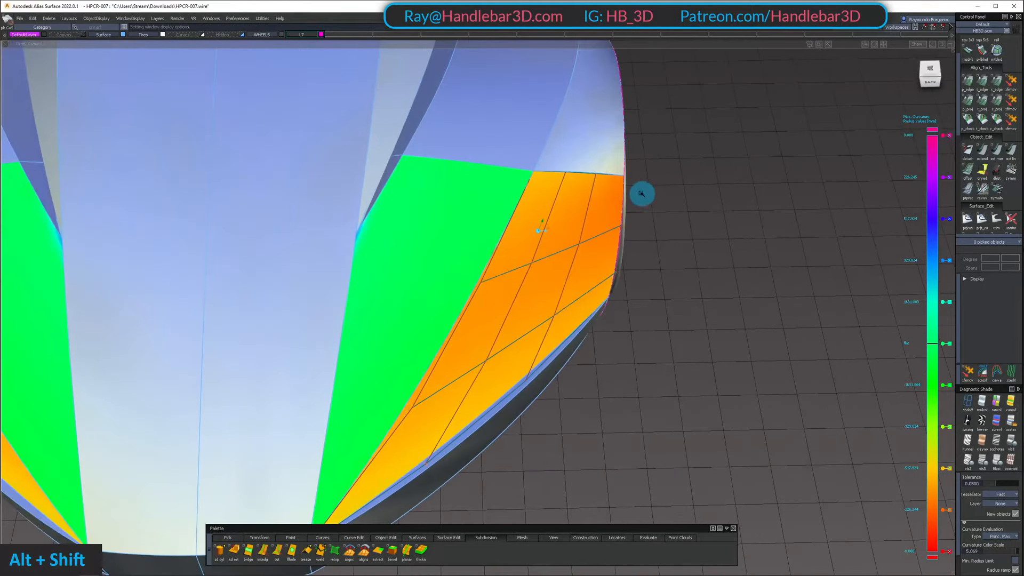
alt+shift+drag(642, 193, 408, 424)
alt+shift+drag(575, 235, 616, 153)
alt+shift+middle_drag(616, 153, 556, 201)
Isolate the inner and outer fender surfaces and display the inner surface's control vertices
click(444, 196)
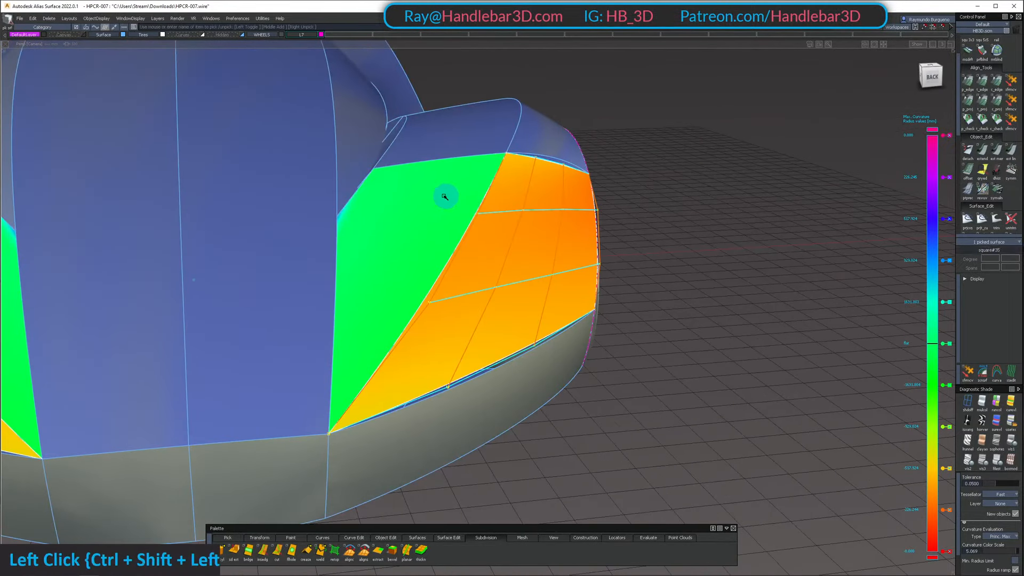
key(shift+h)
right_click(486, 200)
alt+shift+drag(485, 201, 508, 231)
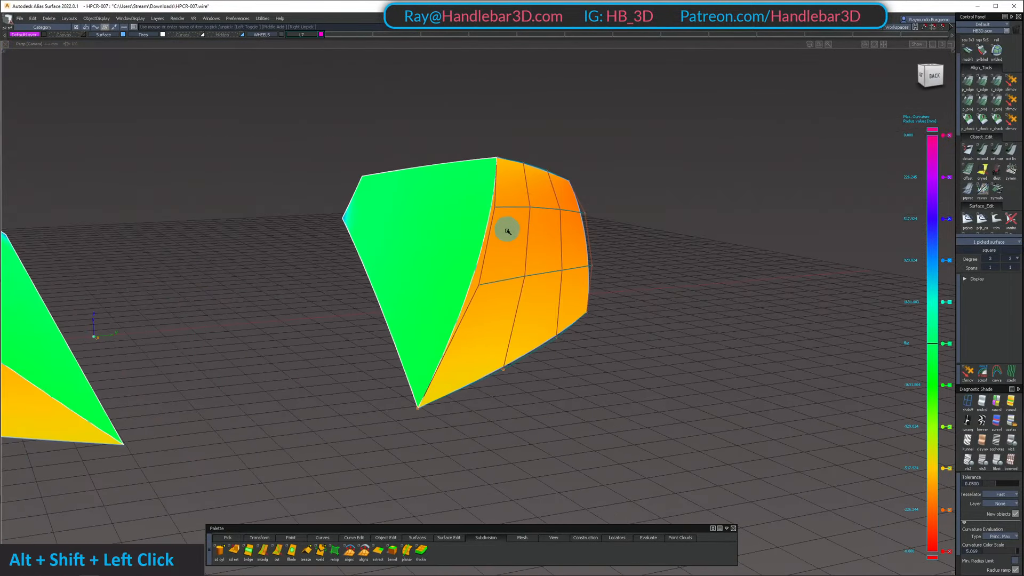
ctrl+shift+right_drag(451, 189, 451, 187)
mouse_move(451, 187)
alt+shift+mouse_down()
mouse_move(457, 147)
mouse_move(454, 173)
alt+shift+mouse_up()
ctrl+shift+drag(453, 173, 377, 192)
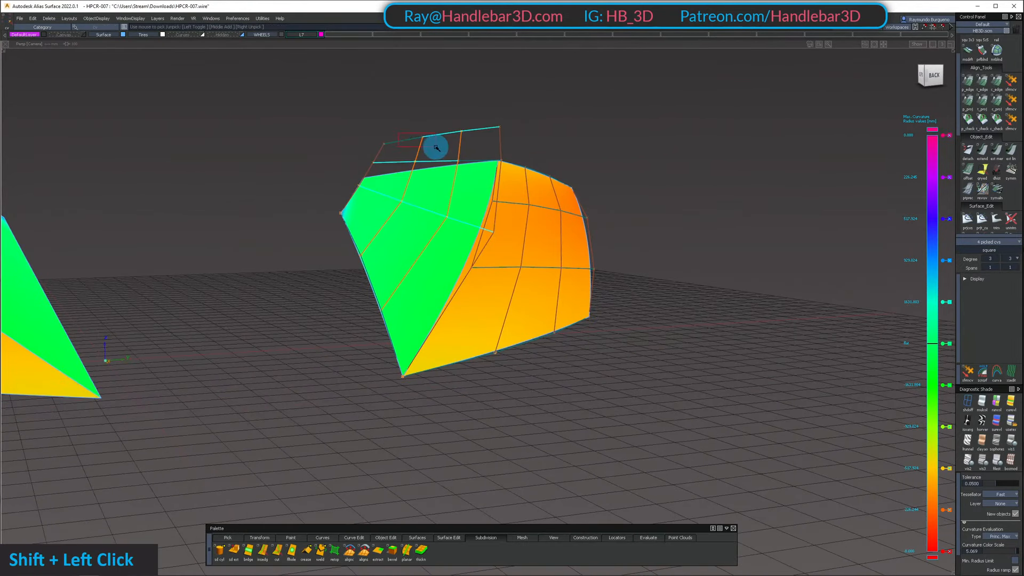
Fine-tune the middle row of four control vertices across the inner fender surface under the curvature shading
mouse_move(463, 199)
alt+shift+mouse_down()
mouse_move(441, 254)
mouse_move(396, 251)
alt+shift+mouse_up()
mouse_move(396, 252)
alt+shift+mouse_down()
mouse_move(416, 167)
mouse_move(336, 210)
alt+shift+mouse_up()
mouse_move(336, 210)
alt+shift+right_down()
mouse_move(413, 190)
mouse_move(380, 155)
alt+shift+right_up()
ctrl+shift+drag(380, 155, 404, 171)
alt+shift+drag(404, 170, 422, 133)
key(shift+z)
alt+shift+drag(677, 167, 435, 308)
ctrl+shift+drag(435, 309, 319, 280)
shift+click(414, 221)
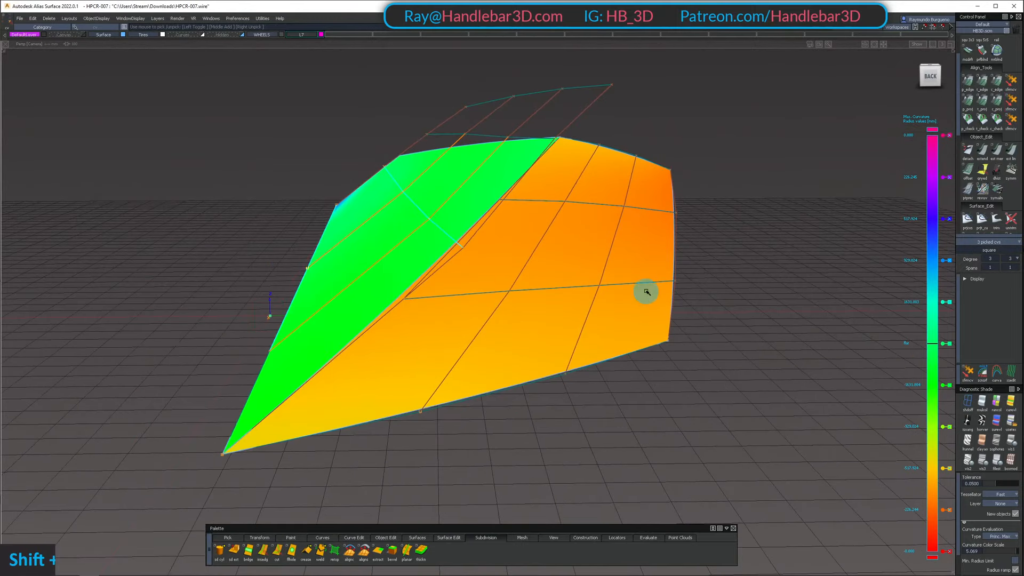
shift+drag(315, 363, 315, 363)
key(shift+z)
alt+shift+drag(764, 275, 808, 268)
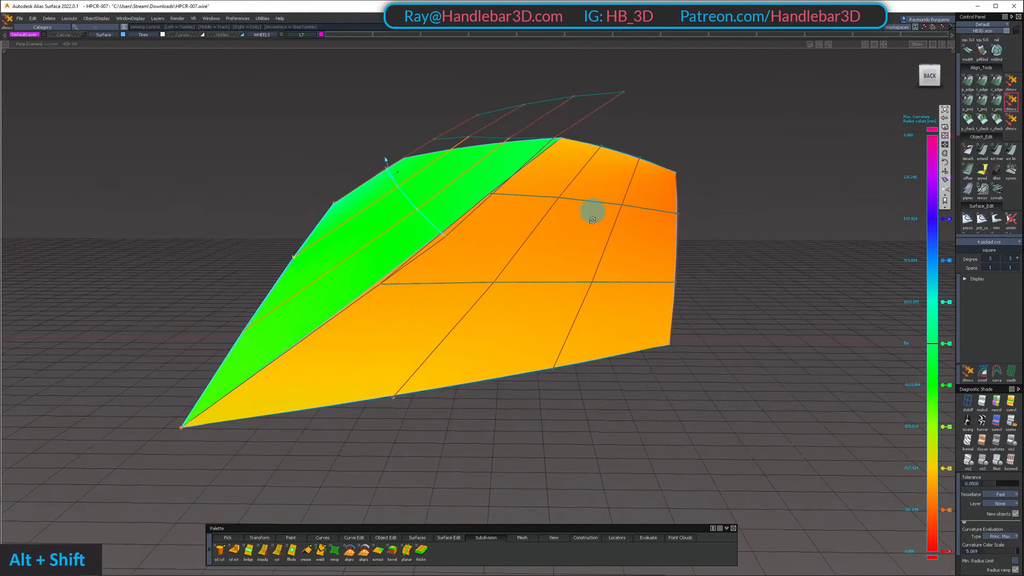
alt+shift+drag(590, 210, 547, 263)
alt+shift+drag(521, 396, 503, 366)
ctrl+shift+drag(503, 366, 490, 189)
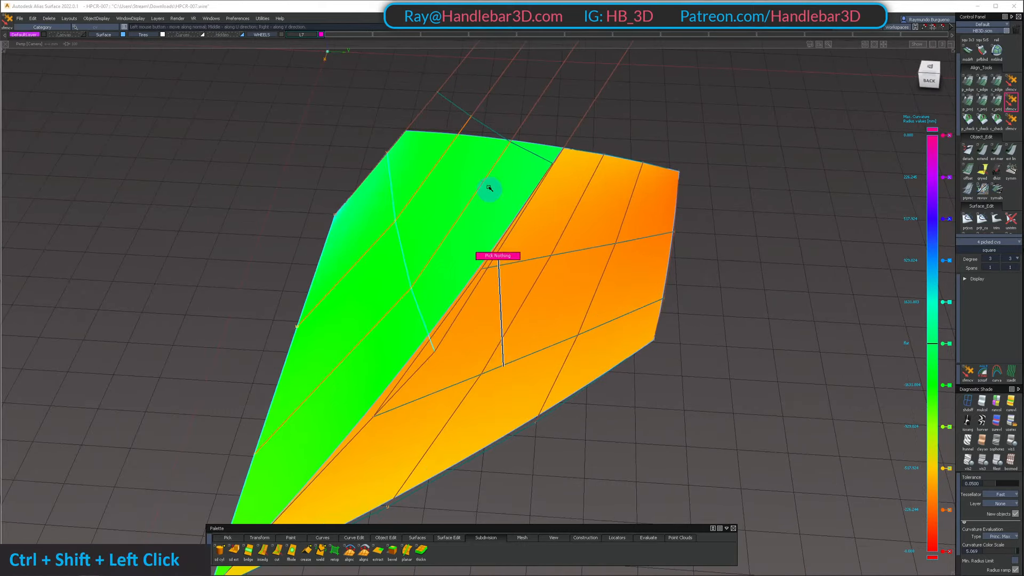
Unhide the rest of the body and switch the fender surfaces from curvature evaluation to reflective shading
key(shift+u)
mouse_move(488, 288)
ctrl+shift+mouse_down()
mouse_move(497, 137)
mouse_move(503, 185)
ctrl+shift+mouse_up()
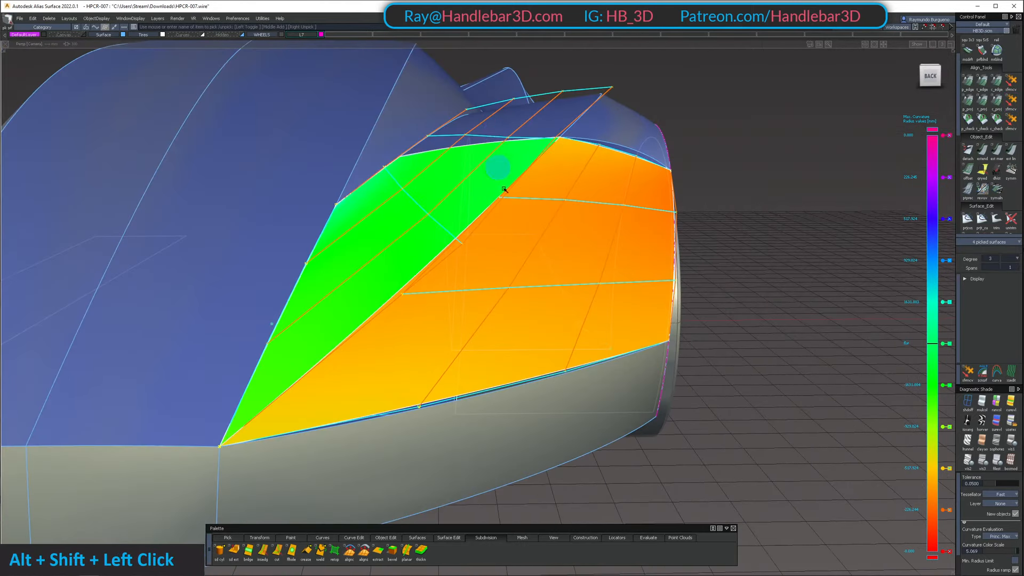
alt+shift+right_drag(509, 217, 486, 158)
alt+shift+drag(487, 157, 469, 227)
mouse_move(469, 227)
ctrl+shift+mouse_down()
mouse_move(464, 176)
mouse_move(486, 138)
ctrl+shift+mouse_up()
alt+shift+right_drag(485, 137, 458, 147)
mouse_move(459, 147)
alt+shift+mouse_down()
mouse_move(542, 272)
mouse_move(508, 275)
alt+shift+mouse_up()
ctrl+shift+drag(508, 275, 491, 176)
key(1)
Isolate the outer fender surface and the neighbouring surface above the wheel arch
mouse_move(544, 217)
alt+shift+mouse_down()
mouse_move(294, 176)
mouse_move(307, 351)
mouse_move(290, 137)
mouse_move(405, 171)
alt+shift+mouse_up()
alt+shift+right_drag(405, 171, 482, 201)
alt+shift+drag(482, 201, 586, 182)
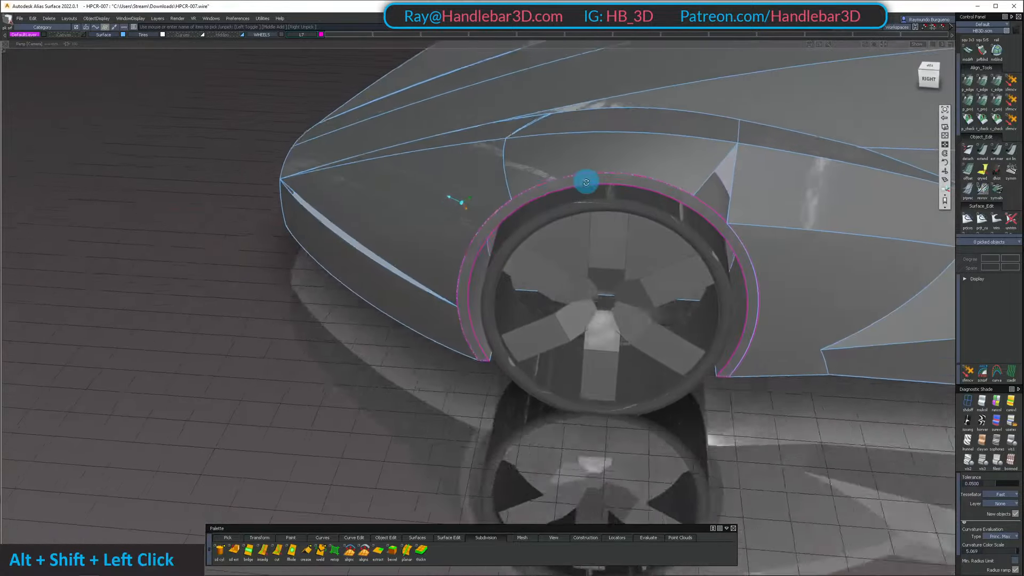
alt+shift+right_drag(586, 181, 590, 160)
alt+shift+drag(590, 160, 508, 142)
shift+click(432, 259)
key(shift+h)
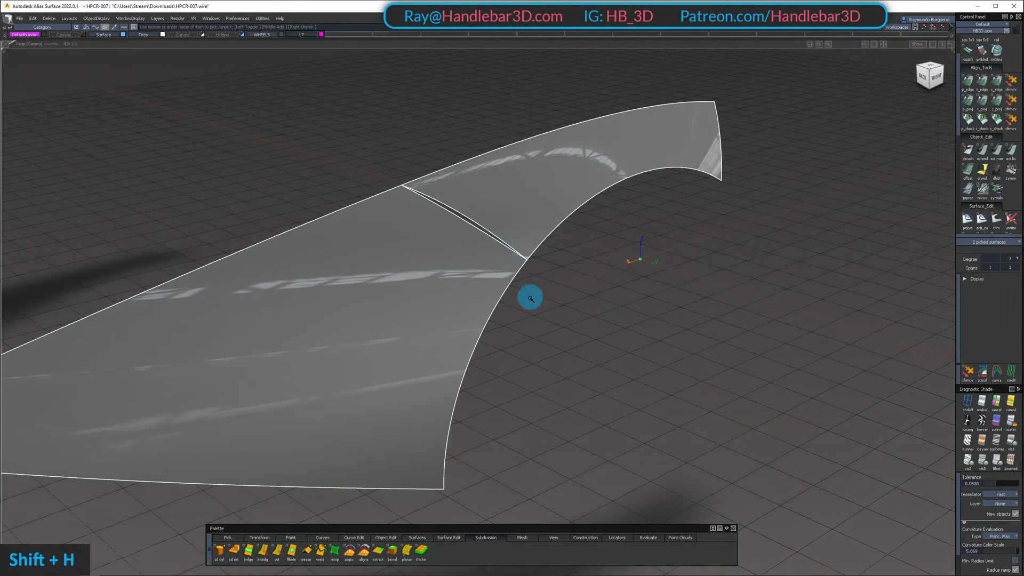
Align the wheel-arch surface to the outer fender's edge with G2 continuity, using explicit control with U degree 5 and V degree 3
alt+shift+drag(531, 295, 508, 228)
ctrl+shift+right_drag(544, 182, 542, 173)
alt+shift+drag(543, 174, 541, 255)
click(996, 85)
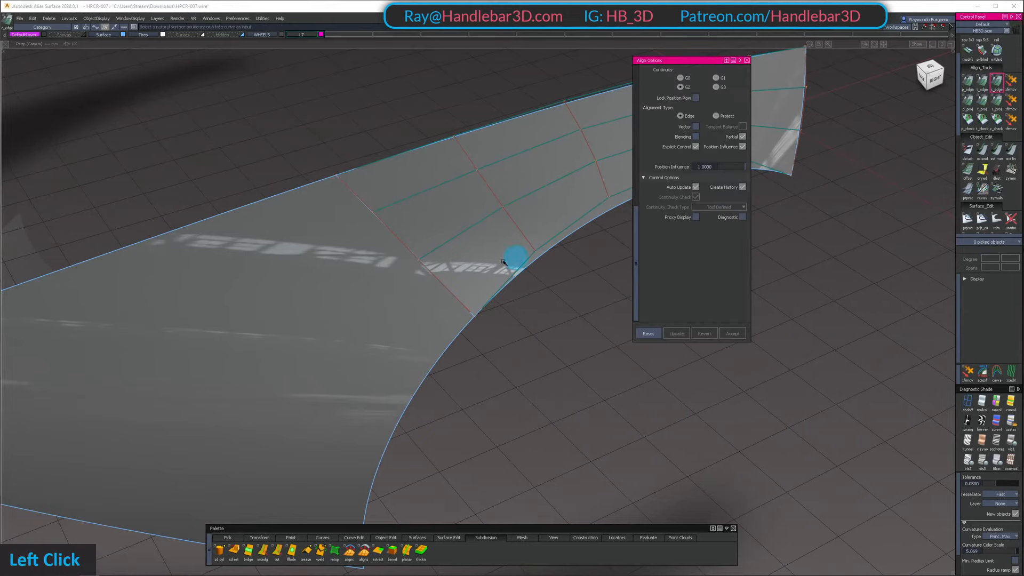
click(422, 251)
click(409, 249)
alt+shift+drag(488, 232, 429, 216)
alt+shift+middle_drag(430, 216, 398, 225)
alt+shift+drag(398, 224, 381, 296)
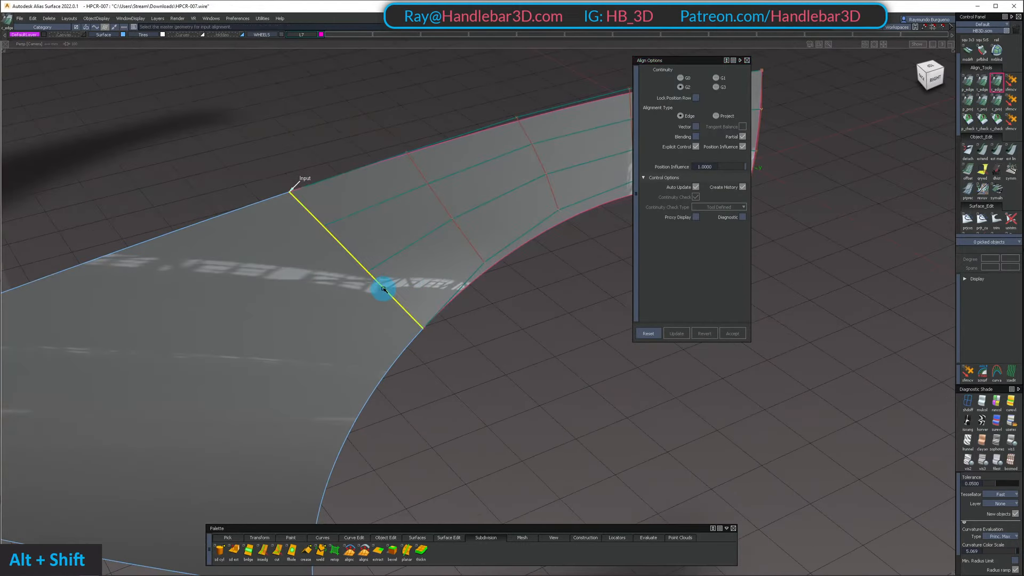
alt+shift+right_drag(402, 302, 393, 298)
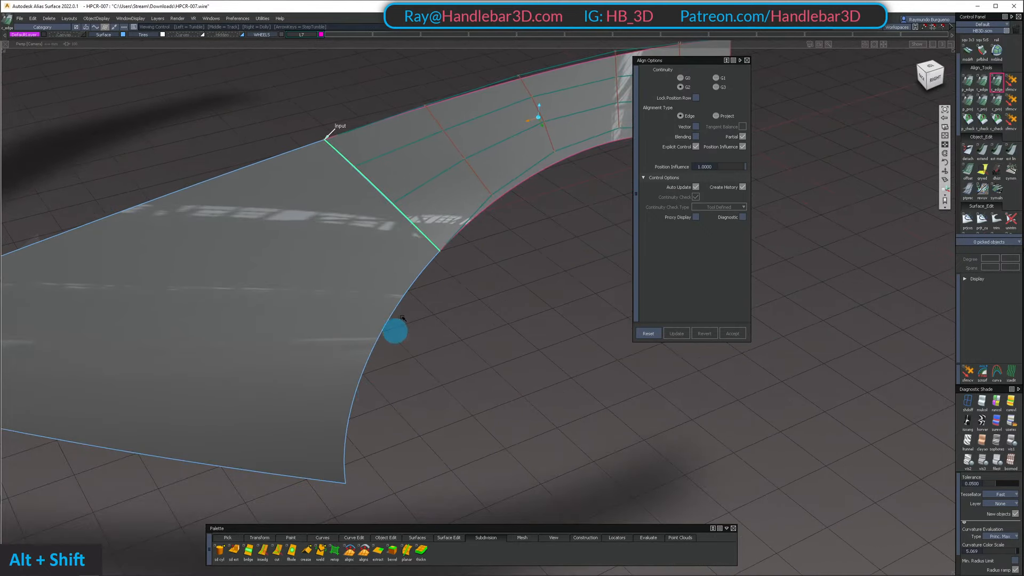
alt+shift+drag(402, 318, 441, 217)
alt+shift+right_drag(441, 217, 450, 219)
alt+shift+middle_drag(451, 219, 283, 245)
alt+shift+drag(283, 245, 218, 239)
double_click(247, 289)
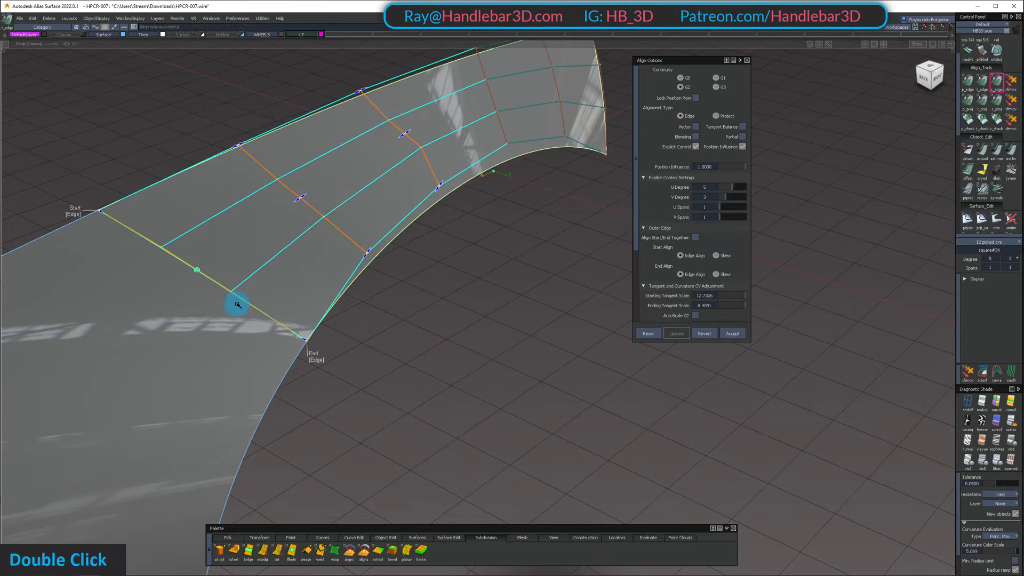
mouse_move(235, 298)
alt+shift+mouse_down()
mouse_move(272, 229)
mouse_move(144, 229)
mouse_move(228, 275)
mouse_move(231, 288)
alt+shift+mouse_up()
Unhide the body and isolate the two fender surfaces together with the wheel-arch lip
key(shift+u)
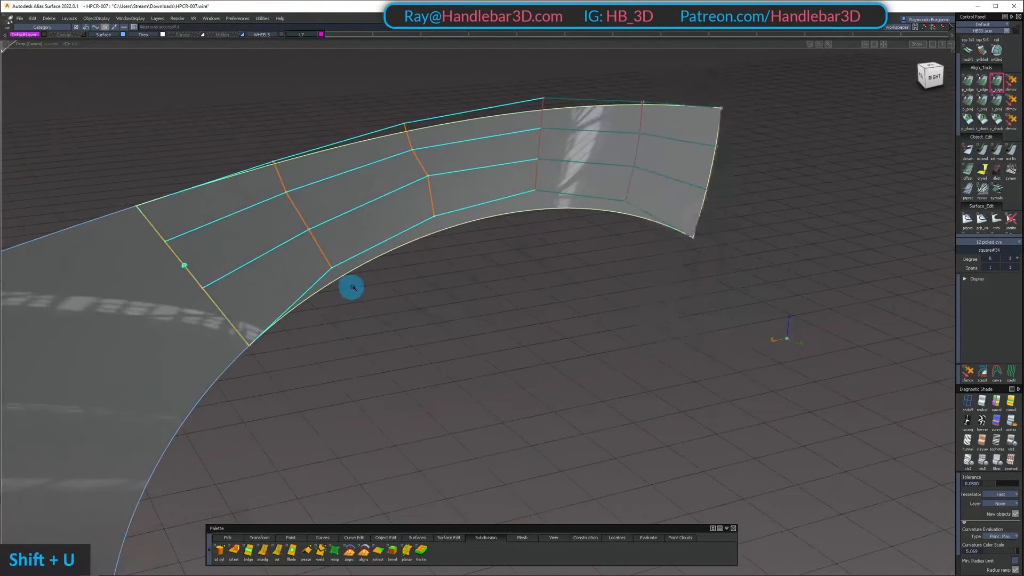
alt+shift+drag(407, 286, 412, 226)
click(412, 226)
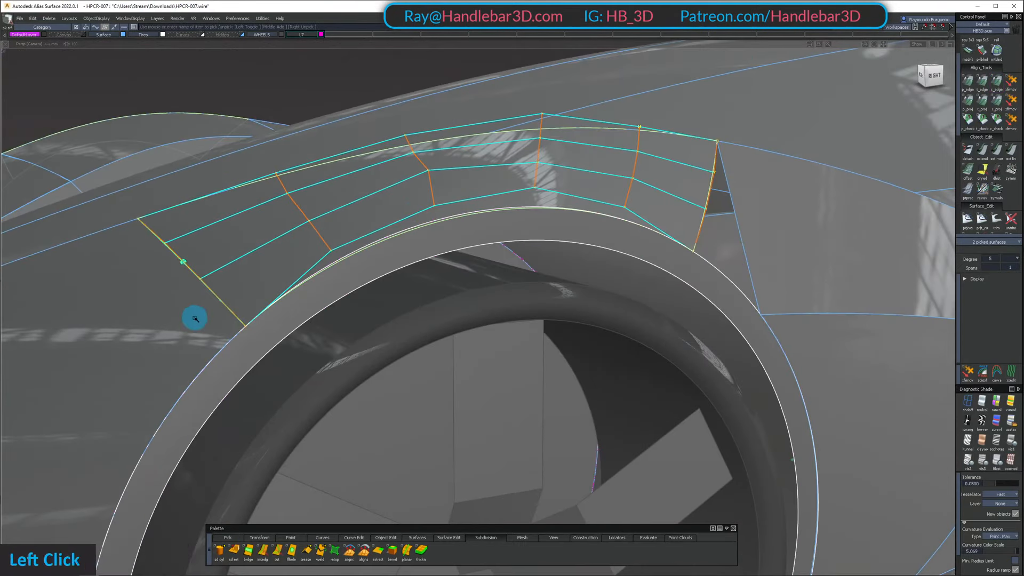
key(shift+h)
ctrl+shift+drag(418, 263, 375, 209)
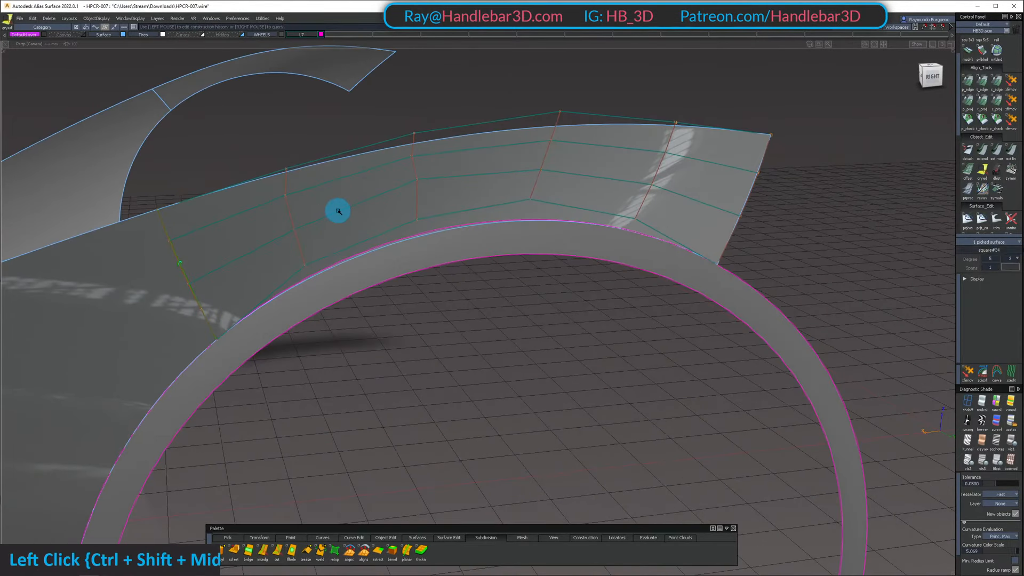
Adjust the alignment's ending tangent scale to about 9.05 along the wheel-arch lip
click(390, 231)
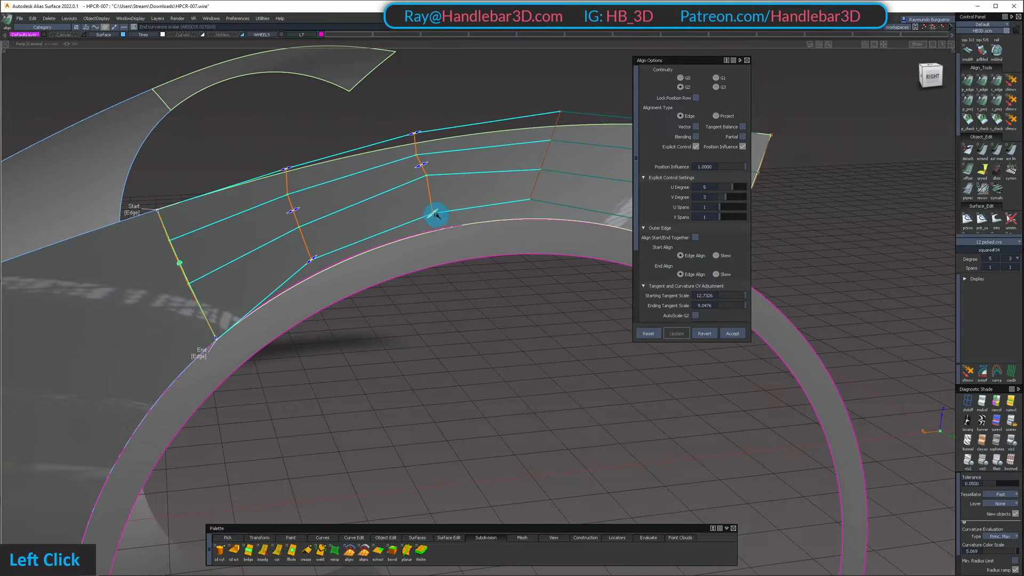
alt+shift+drag(431, 217, 278, 259)
ctrl+shift+drag(278, 259, 283, 151)
Display the outer fender surface's control vertices and examine the highlight flow across the aligned seam
click(251, 382)
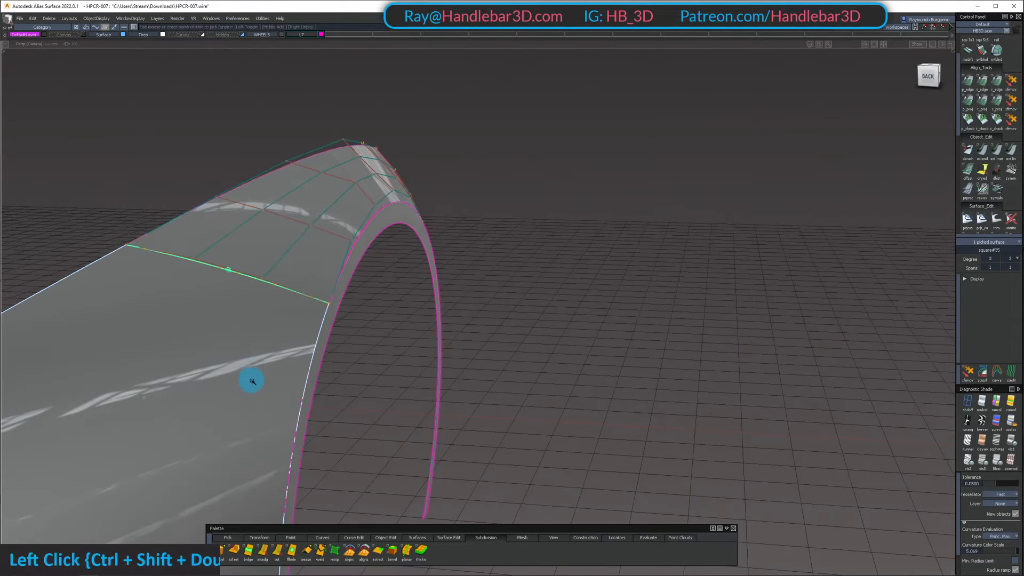
alt+shift+drag(246, 213, 258, 236)
shift+click(331, 199)
alt+shift+drag(331, 199, 356, 223)
alt+shift+middle_drag(356, 224, 200, 184)
alt+shift+drag(200, 185, 422, 161)
ctrl+shift+drag(215, 257, 213, 236)
alt+shift+drag(211, 240, 191, 270)
alt+shift+drag(134, 311, 172, 306)
alt+shift+right_drag(171, 306, 150, 327)
ctrl+shift+drag(151, 327, 201, 334)
Adjust the two interior control vertices of the outer fender surface nearest the seam in the right side view
shift+click(184, 319)
ctrl+shift+middle_drag(804, 225, 806, 204)
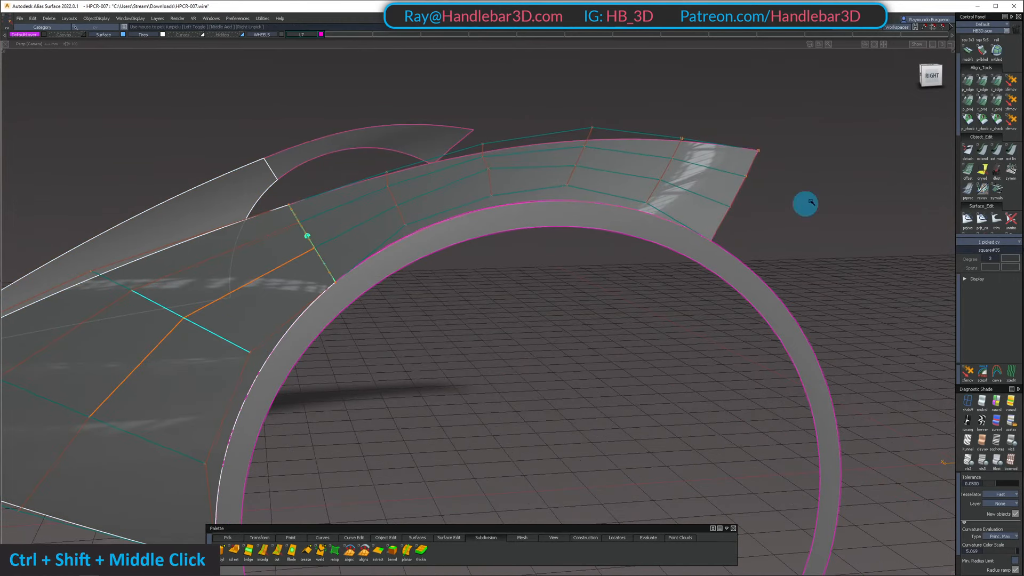
click(935, 76)
ctrl+shift+middle_drag(508, 406, 510, 381)
right_drag(510, 381, 511, 379)
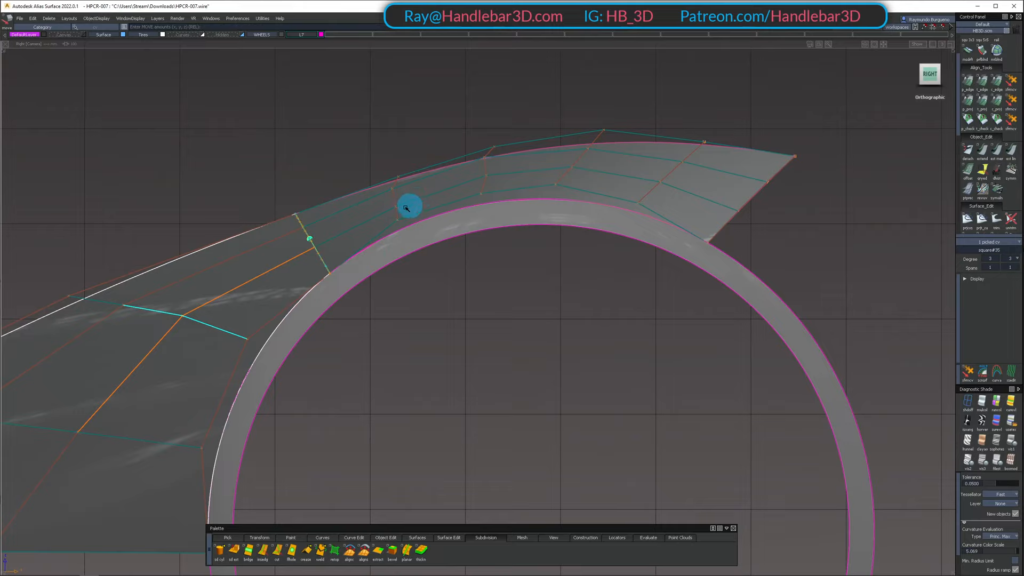
ctrl+shift+drag(157, 368, 156, 338)
ctrl+shift+drag(99, 311, 98, 294)
shift+click(124, 305)
key(shift+z)
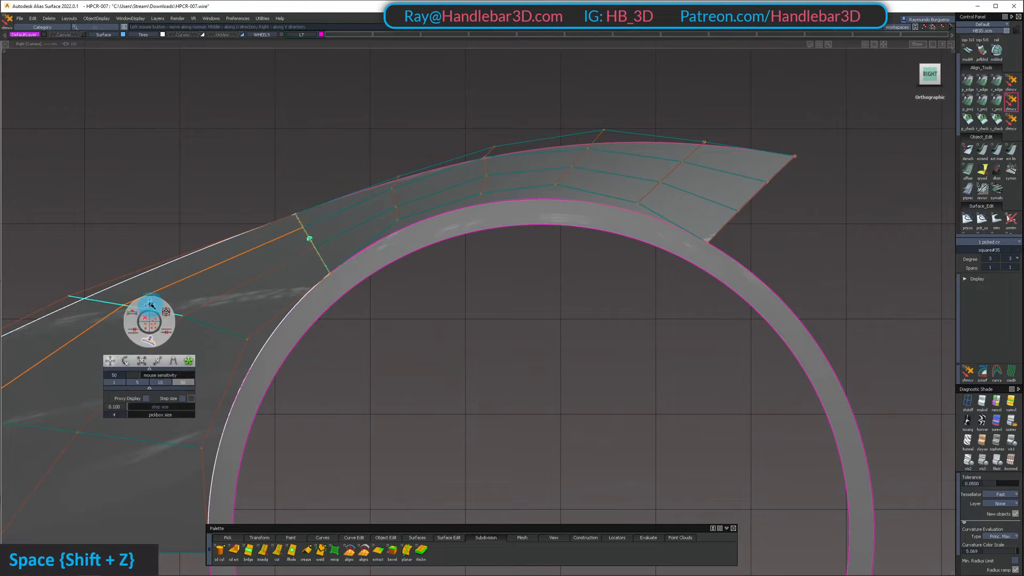
right_drag(147, 223, 149, 202)
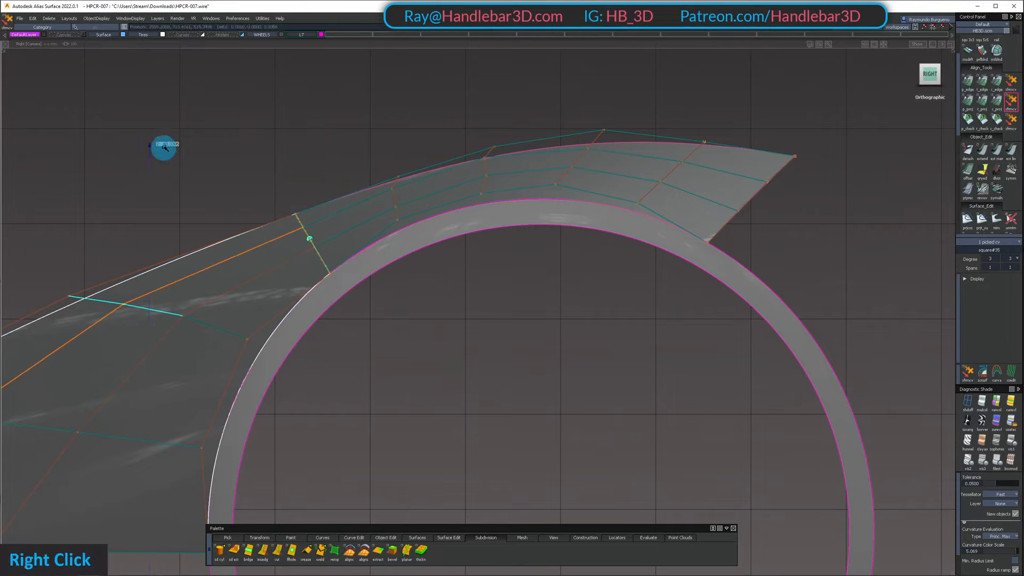
right_drag(192, 126, 195, 144)
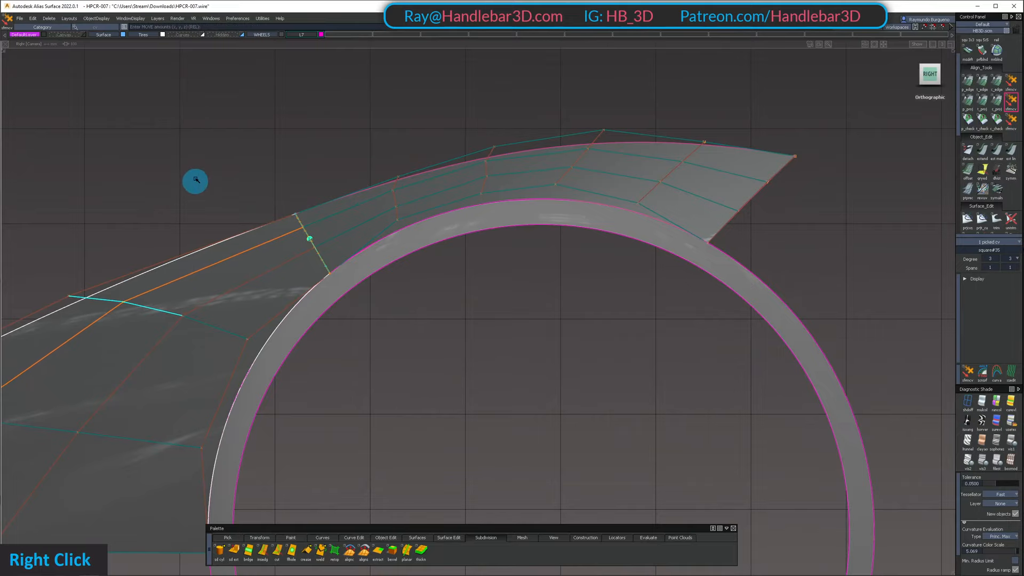
alt+shift+right_drag(267, 165, 291, 179)
Nudge the outer fender's seam-edge control vertex nearer the wheel arch in the right side view
mouse_move(281, 297)
ctrl+shift+mouse_down()
mouse_move(280, 253)
mouse_move(327, 245)
ctrl+shift+mouse_up()
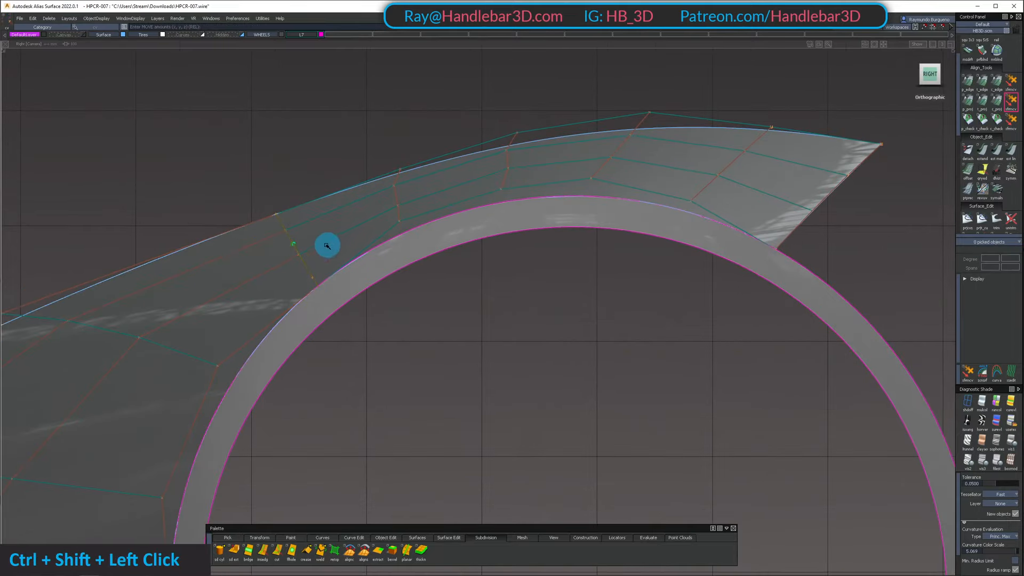
click(297, 255)
double_click(299, 256)
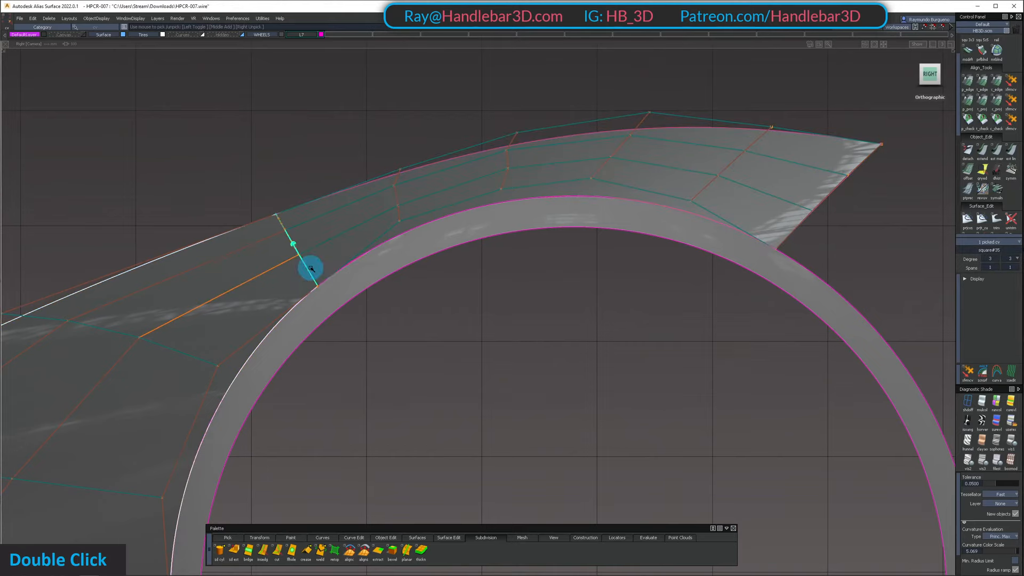
key(shift+z)
click(358, 268)
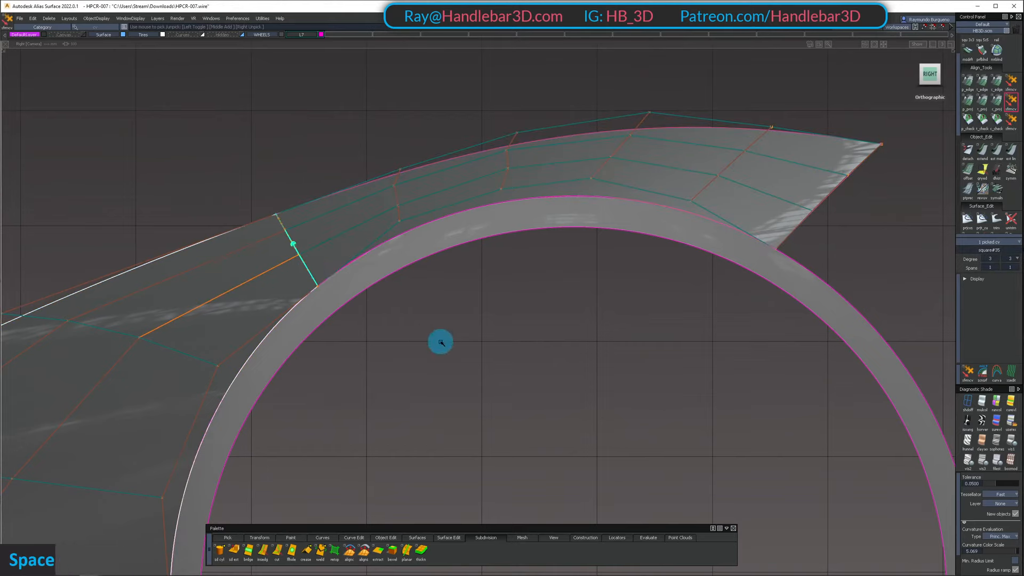
key(shift+z)
click(452, 349)
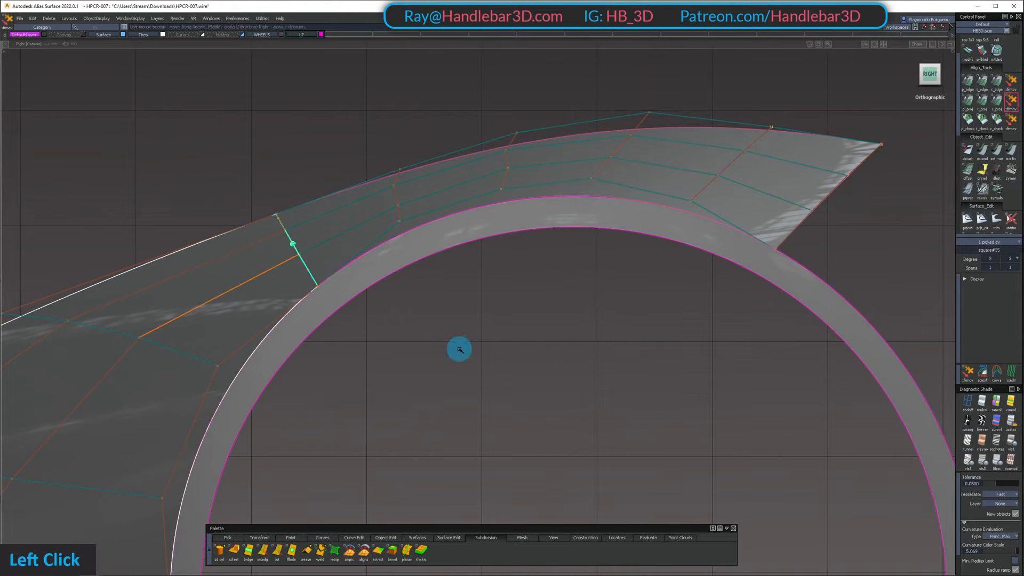
Adjust the middle seam-edge control vertex farther from the wheel arch in the top view and hide the surface shading
alt+shift+right_drag(520, 348, 439, 297)
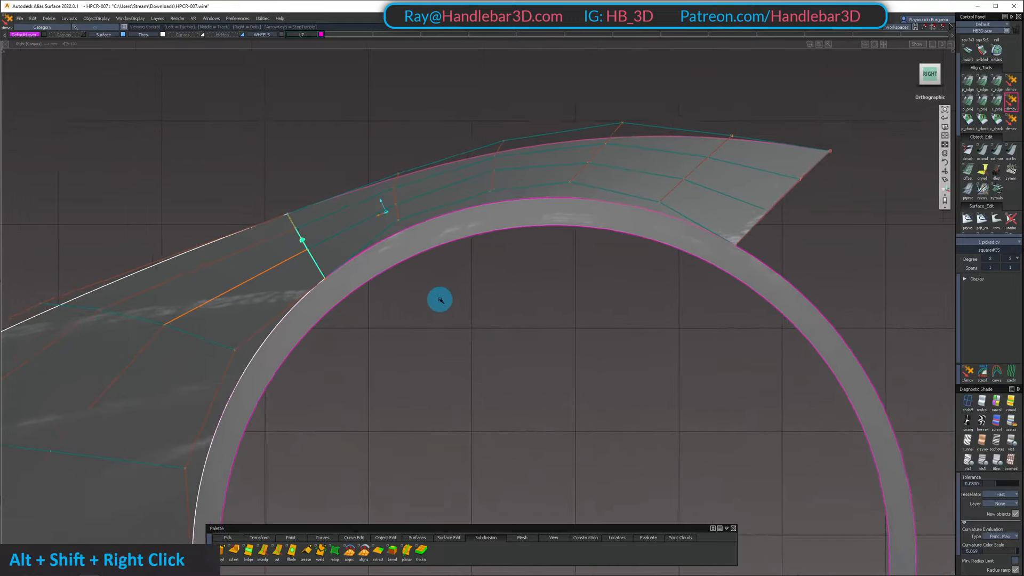
alt+shift+drag(439, 297, 332, 416)
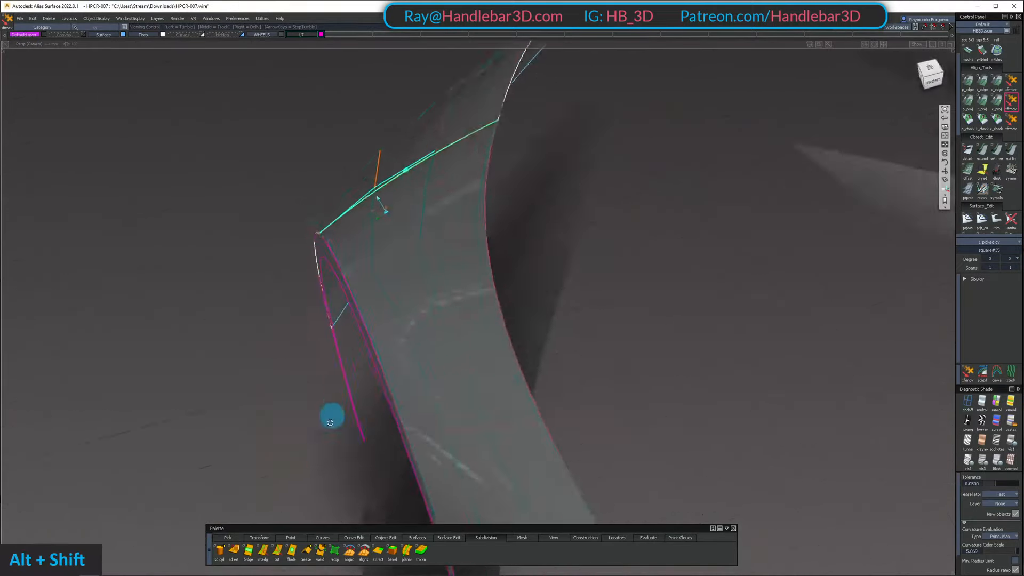
alt+shift+right_drag(488, 235, 444, 247)
alt+shift+middle_drag(444, 247, 441, 253)
ctrl+shift+drag(441, 236, 441, 176)
click(930, 71)
click(1011, 81)
click(468, 200)
alt+shift+middle_drag(627, 228, 561, 241)
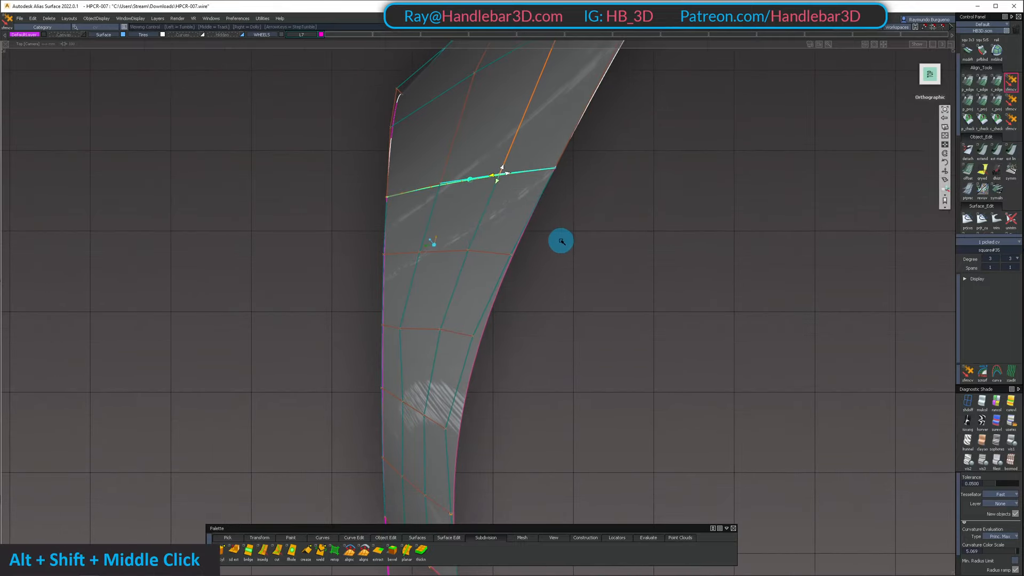
key(h)
Move the middle seam-edge control vertex nearer the wheel arch slightly toward the seam's centre in the top view
ctrl+shift+click(448, 315)
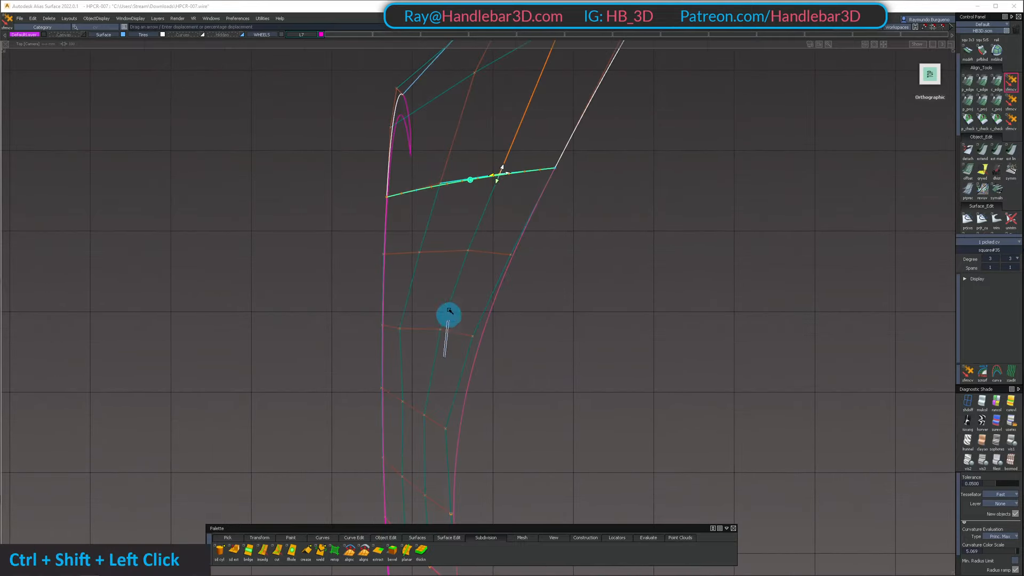
ctrl+shift+double_click(449, 187)
click(439, 183)
double_click(451, 199)
click(451, 198)
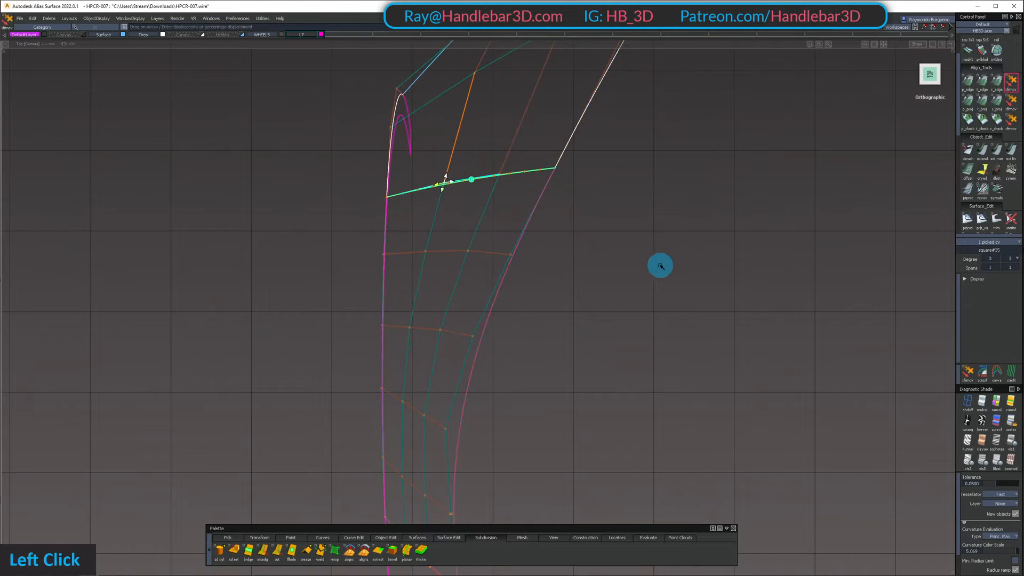
alt+shift+drag(504, 276, 324, 331)
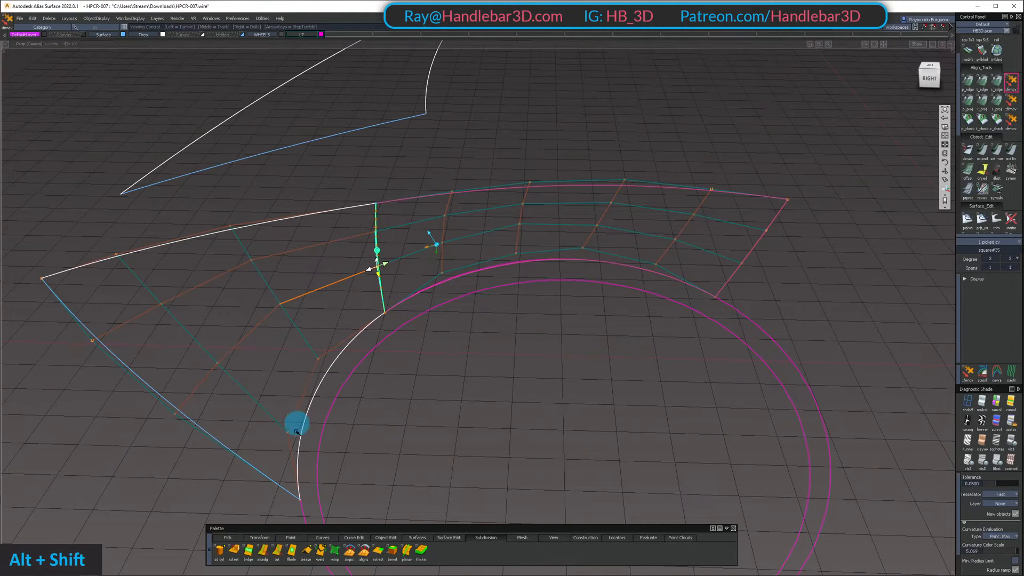
Try to move the outer fender's interior control vertex farthest from the seam, on the wheel-arch side, along its surface normal and undo the move
alt+shift+drag(469, 265, 323, 229)
alt+shift+right_drag(324, 228, 459, 261)
alt+shift+drag(459, 260, 601, 219)
alt+shift+right_drag(602, 219, 395, 265)
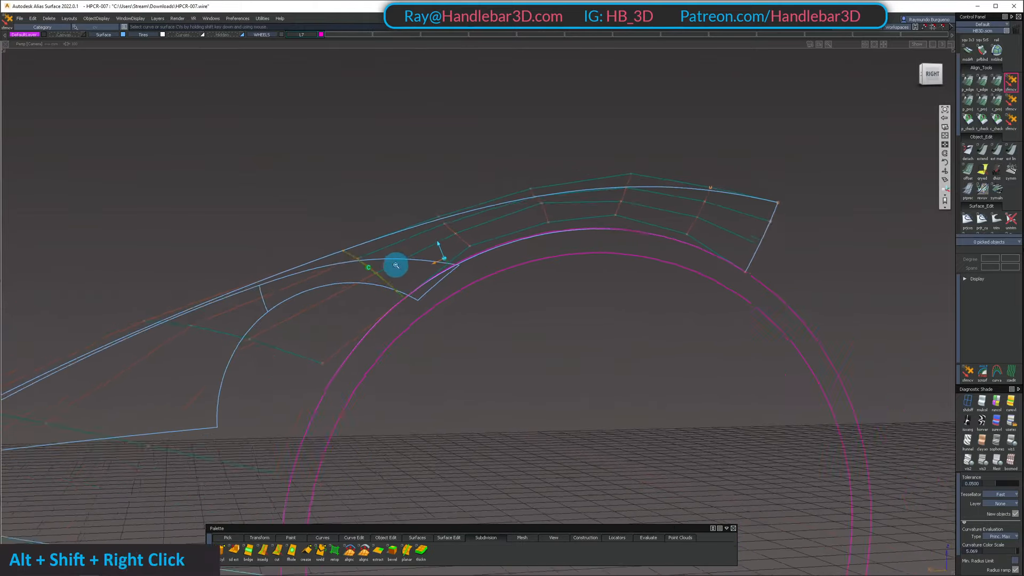
alt+shift+drag(396, 265, 325, 325)
ctrl+shift+drag(204, 381, 151, 221)
click(195, 392)
key(shift+z)
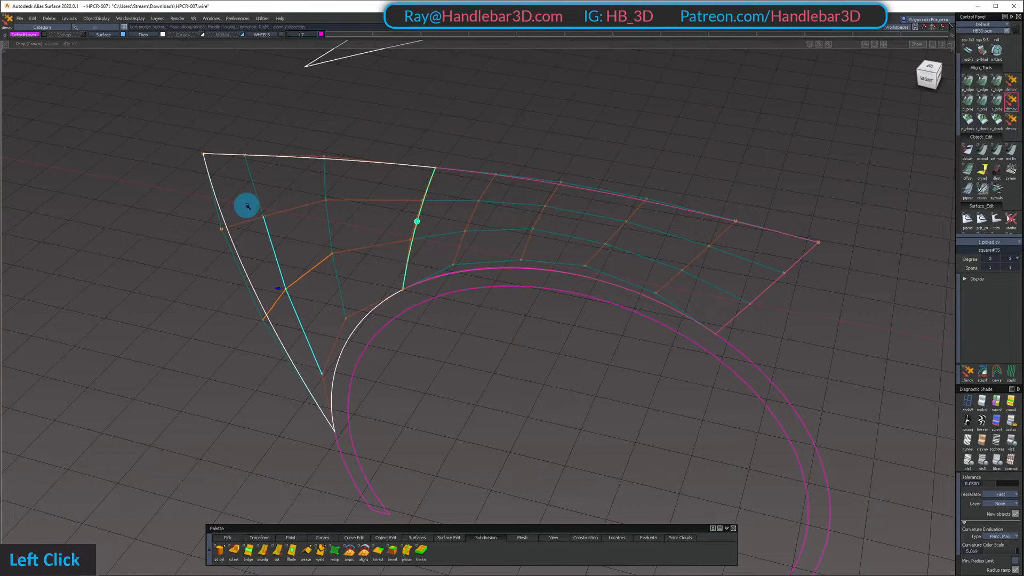
mouse_move(258, 204)
alt+shift+mouse_down()
mouse_move(27, 176)
mouse_move(121, 167)
mouse_move(240, 213)
alt+shift+mouse_up()
key(ctrl+z)
alt+shift+drag(322, 266, 249, 274)
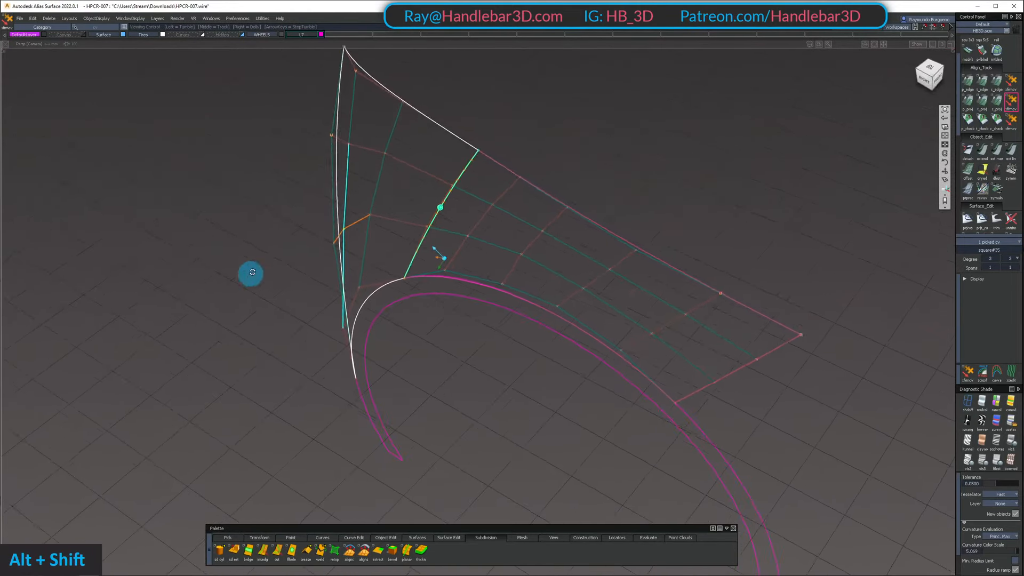
alt+shift+drag(520, 256, 439, 169)
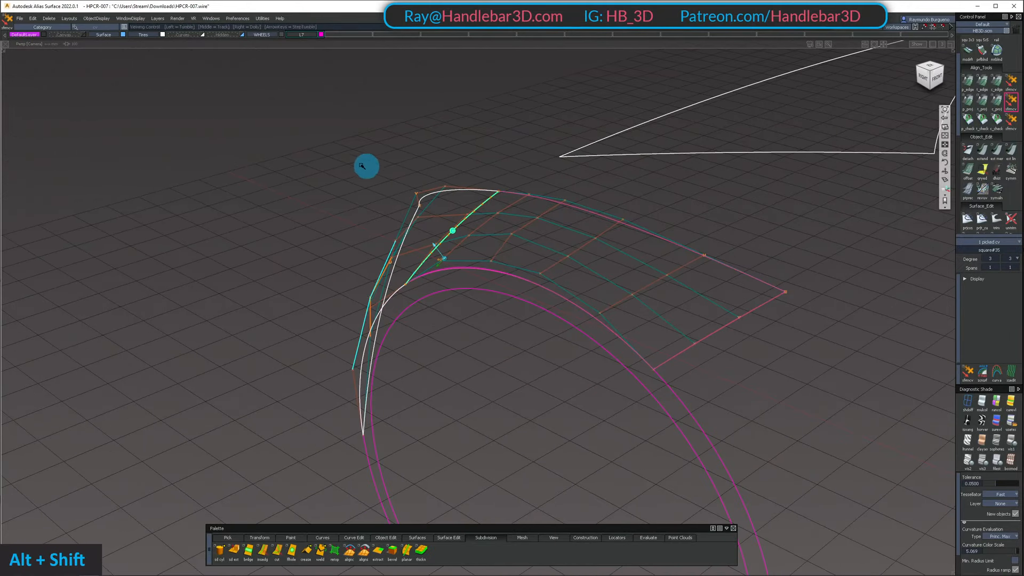
mouse_move(362, 166)
alt+shift+mouse_down()
mouse_move(343, 119)
mouse_move(350, 156)
alt+shift+mouse_up()
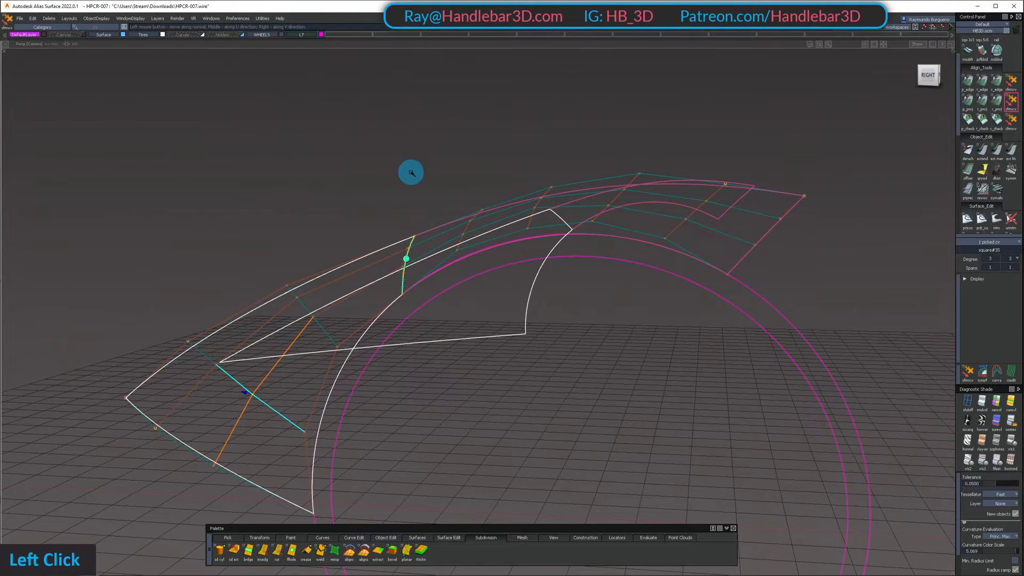
click(152, 209)
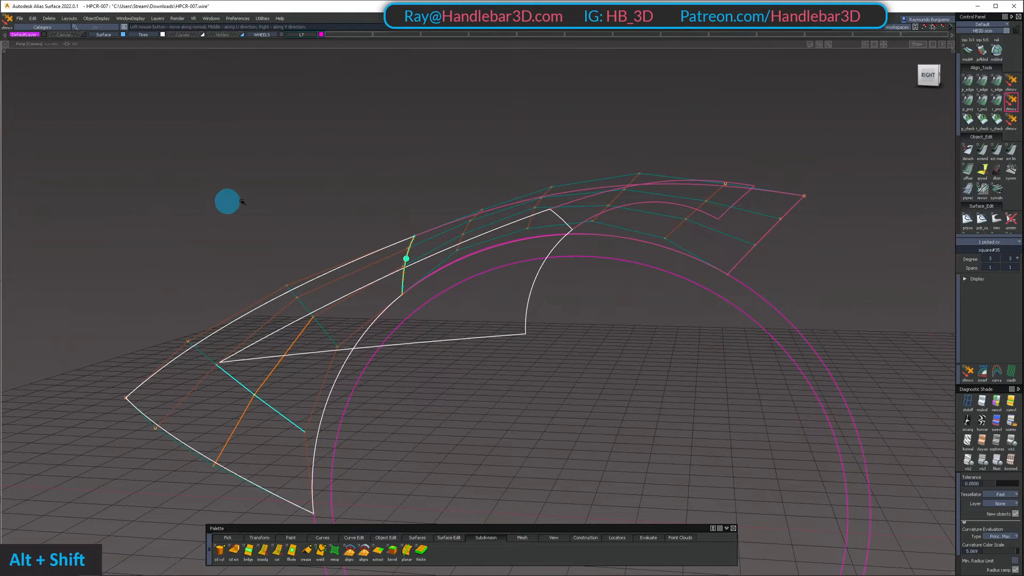
Adjust the outer fender surface's middle seam-edge control vertex nearer the wheel arch in the perspective view
alt+shift+drag(226, 201, 358, 267)
ctrl+shift+drag(358, 268, 364, 299)
alt+shift+drag(384, 288, 382, 259)
click(387, 246)
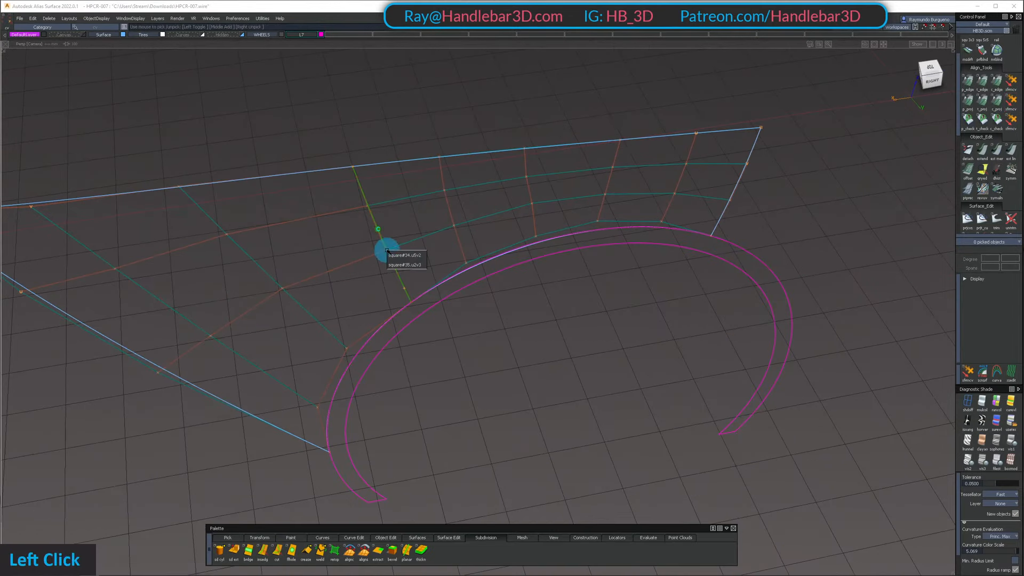
double_click(386, 250)
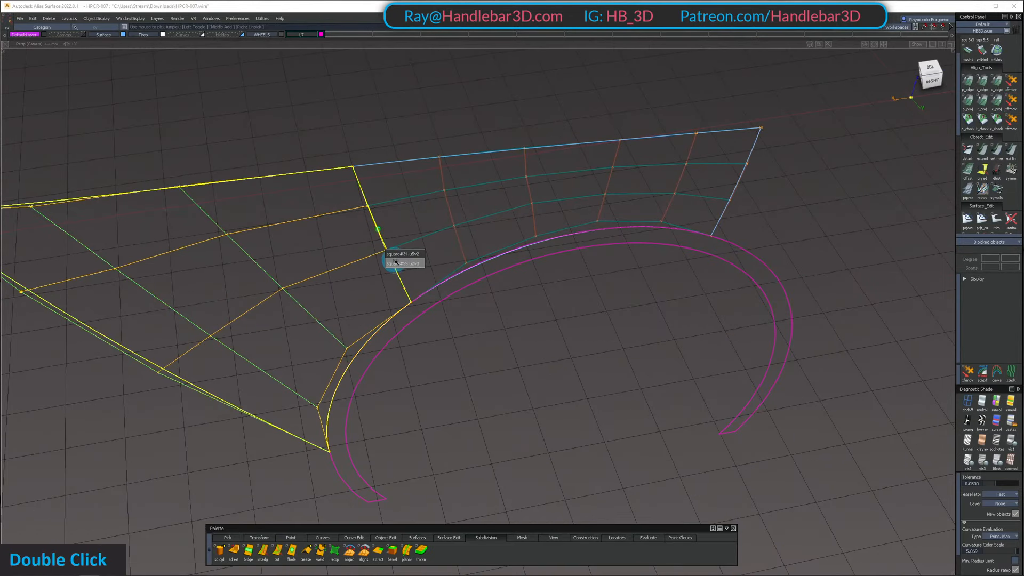
click(396, 262)
mouse_move(396, 263)
alt+shift+mouse_down()
mouse_move(525, 242)
mouse_move(407, 299)
mouse_move(420, 296)
mouse_move(402, 322)
mouse_move(414, 379)
mouse_move(427, 338)
mouse_move(391, 265)
mouse_move(423, 320)
alt+shift+mouse_up()
key(z)
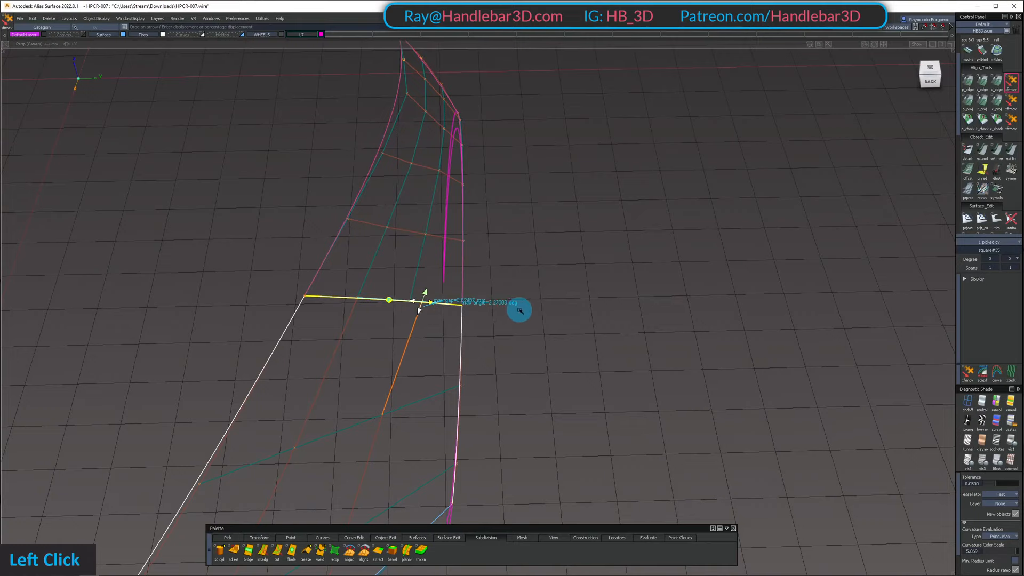
alt+shift+middle_drag(520, 311, 505, 276)
Select the outer fender's interior control vertex nearest the seam on the wheel-arch side
mouse_move(436, 385)
ctrl+shift+mouse_down()
mouse_move(427, 338)
mouse_move(335, 356)
ctrl+shift+mouse_up()
click(382, 372)
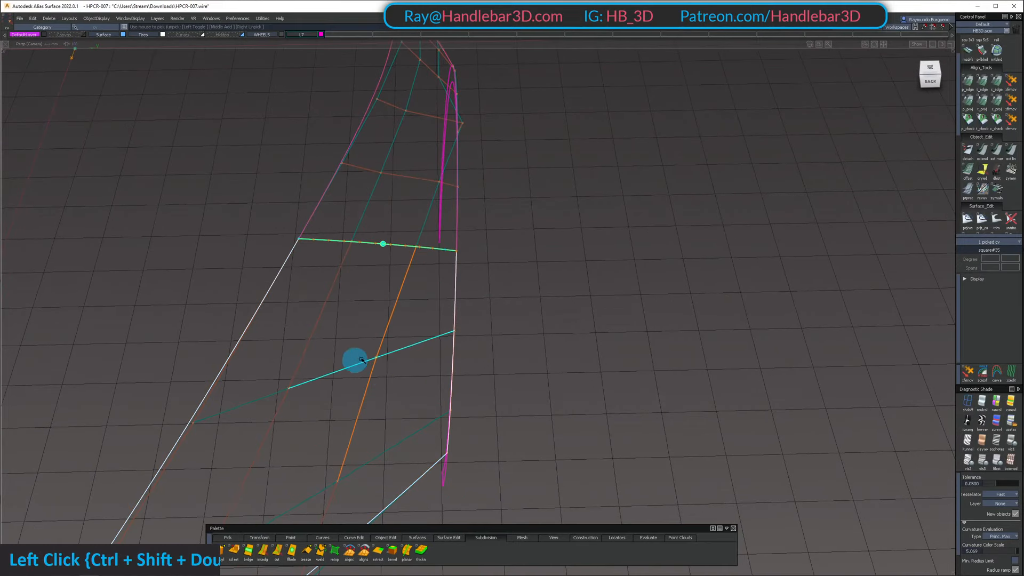
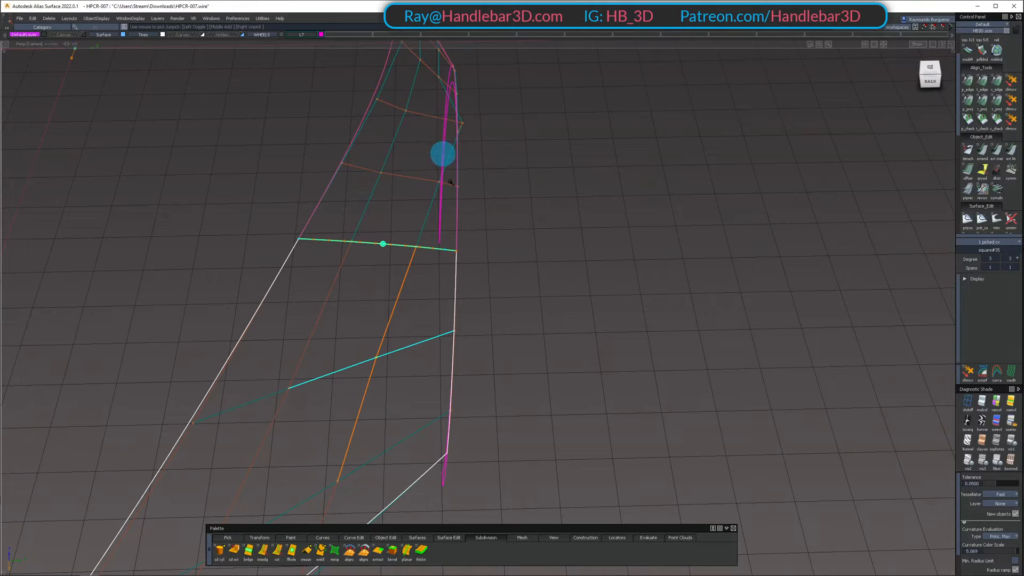
Switch to the top view and select the outer fender's second interior control vertex from the seam on the wheel-arch side
ctrl+shift+drag(374, 416, 352, 350)
click(392, 367)
click(934, 70)
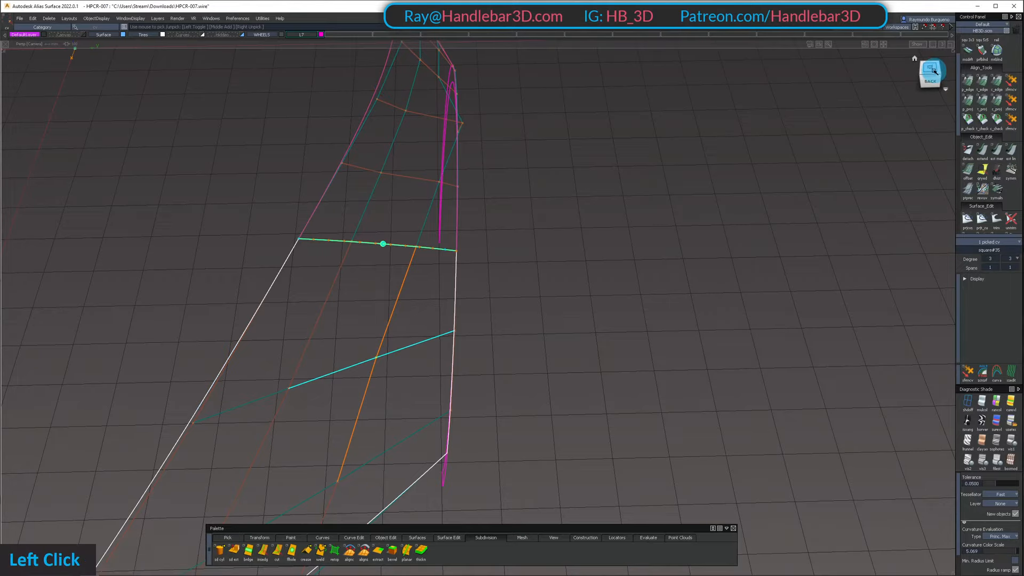
ctrl+shift+middle_drag(696, 303, 702, 280)
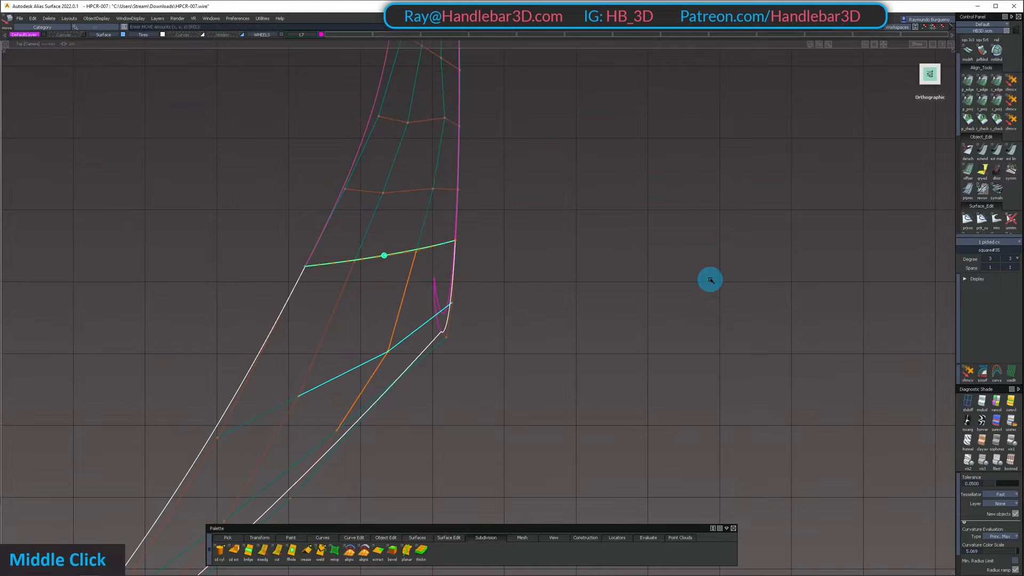
key(alt+shift)
ctrl+shift+drag(399, 445, 397, 399)
ctrl+shift+drag(379, 433, 343, 436)
shift+click(337, 431)
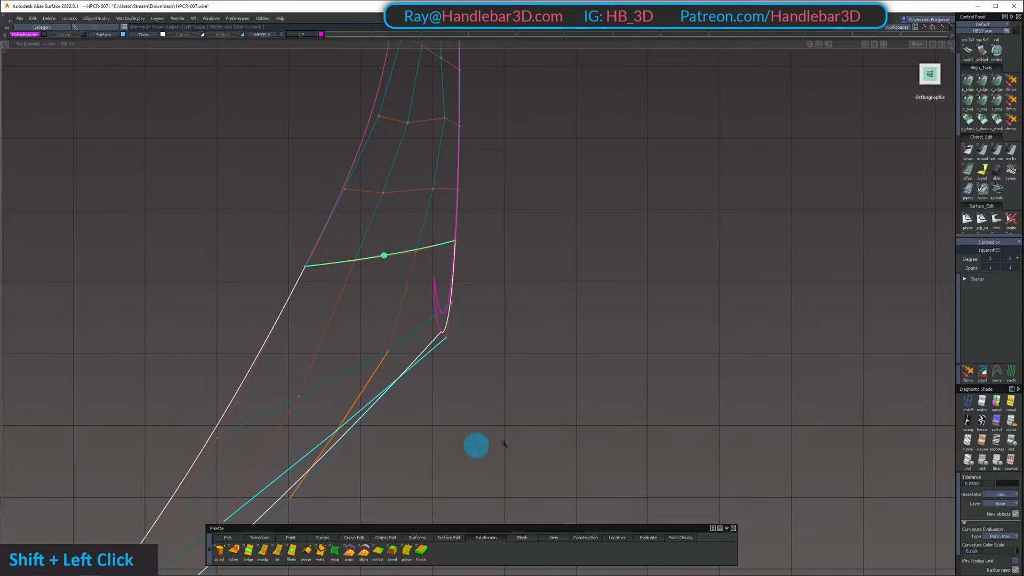
Return to the perspective view and reselect the outer fender's wheel-arch-side interior control vertex nearest the seam
mouse_move(514, 427)
alt+shift+mouse_down()
mouse_move(485, 315)
mouse_move(572, 158)
mouse_move(592, 178)
mouse_move(612, 167)
mouse_move(579, 240)
alt+shift+mouse_up()
mouse_move(463, 349)
ctrl+shift+mouse_down()
mouse_move(458, 311)
mouse_move(403, 303)
mouse_move(518, 238)
mouse_move(585, 231)
ctrl+shift+mouse_up()
shift+click(409, 289)
key(shift+z)
alt+shift+drag(560, 197, 455, 279)
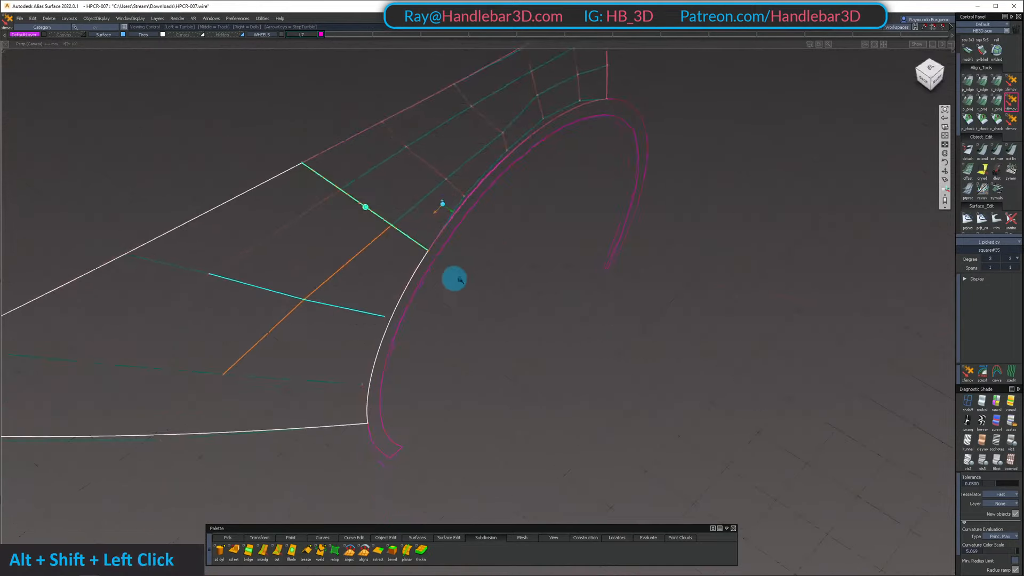
Adjust the outer fender surface's middle seam-edge control vertex nearer the wheel arch
alt+shift+middle_drag(455, 279, 523, 341)
mouse_move(524, 341)
alt+shift+mouse_down()
mouse_move(293, 327)
mouse_move(418, 339)
mouse_move(477, 292)
alt+shift+mouse_up()
mouse_move(480, 285)
ctrl+shift+mouse_down()
mouse_move(485, 245)
mouse_move(454, 245)
ctrl+shift+mouse_up()
ctrl+shift+drag(454, 246, 397, 239)
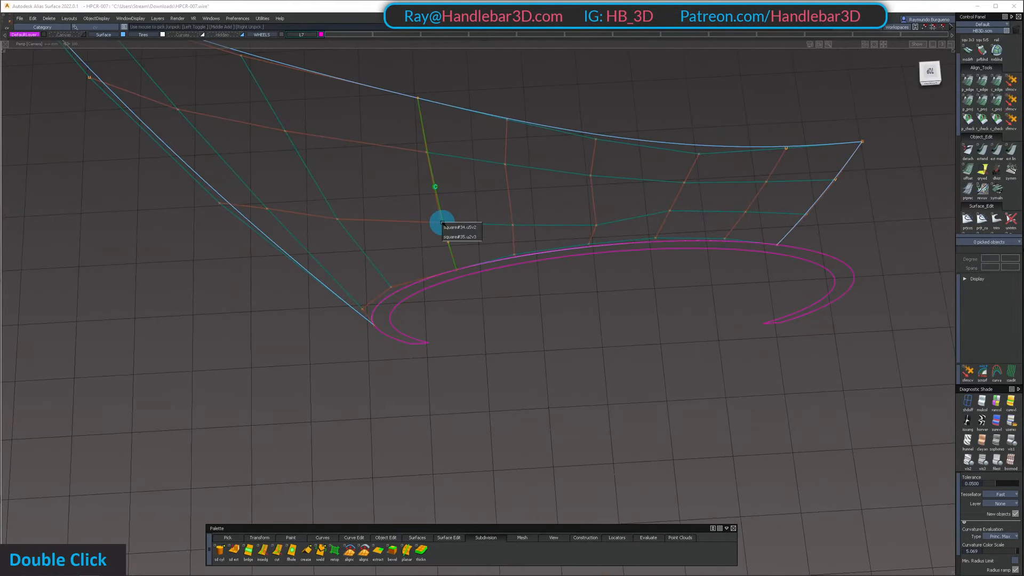
click(451, 236)
click(1011, 82)
alt+shift+drag(533, 298, 459, 234)
alt+shift+right_drag(459, 234, 384, 231)
alt+shift+drag(384, 231, 635, 186)
key(shift+z)
alt+shift+right_drag(634, 186, 658, 183)
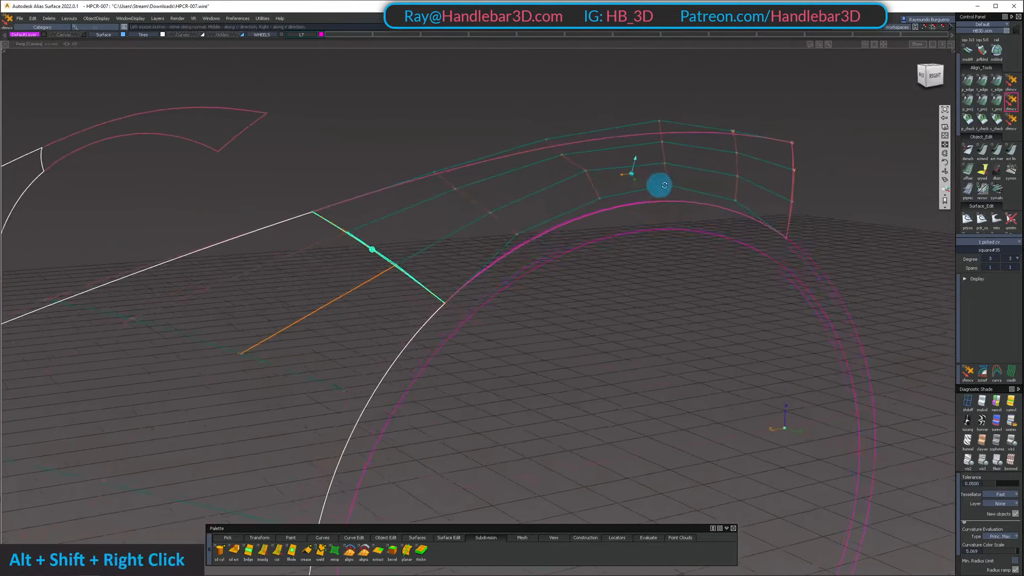
alt+shift+drag(658, 183, 501, 220)
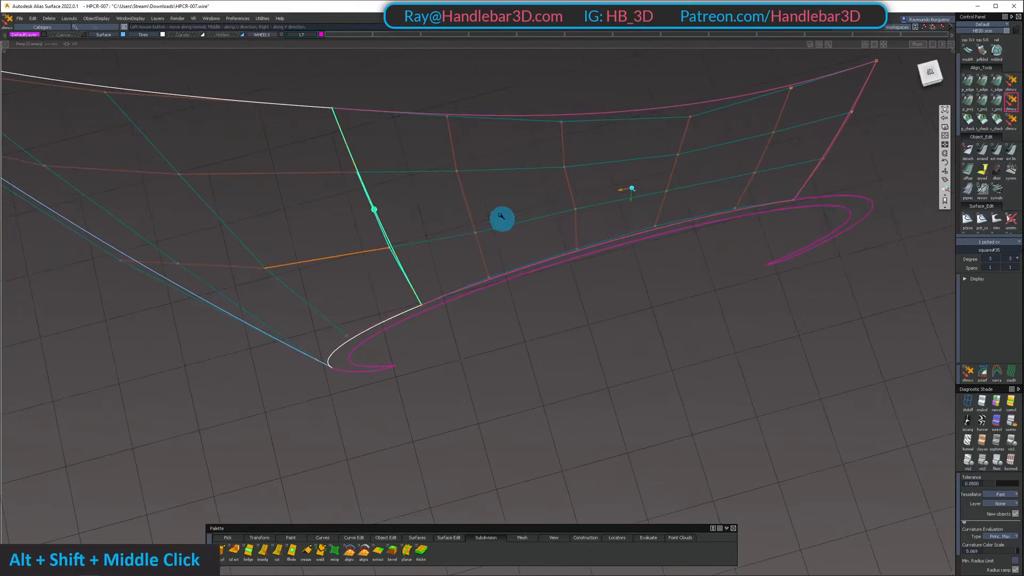
Reopen the wheel-arch surface's G2 alignment and adjust its interior control vertex on the arch side in the third row from the seam
alt+shift+middle_drag(501, 220, 536, 280)
ctrl+shift+drag(536, 280, 638, 155)
ctrl+shift+middle_drag(565, 178, 503, 178)
click(503, 179)
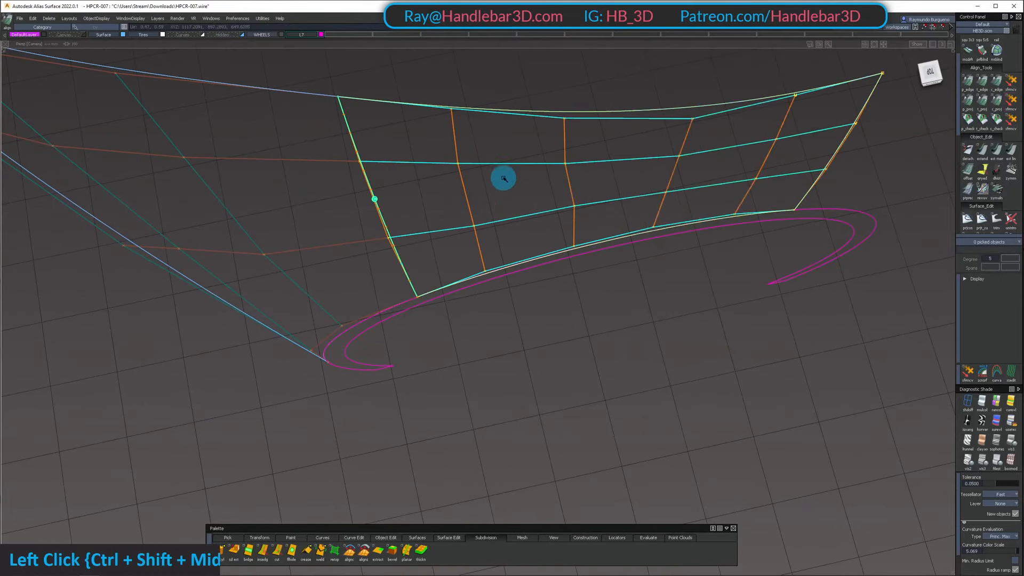
double_click(570, 208)
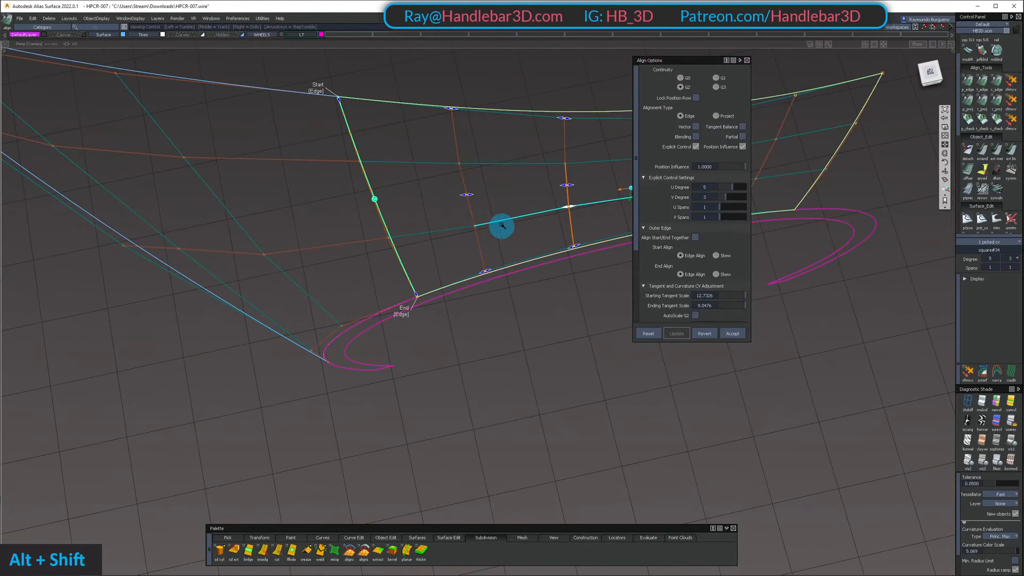
alt+shift+drag(502, 226, 397, 245)
click(402, 250)
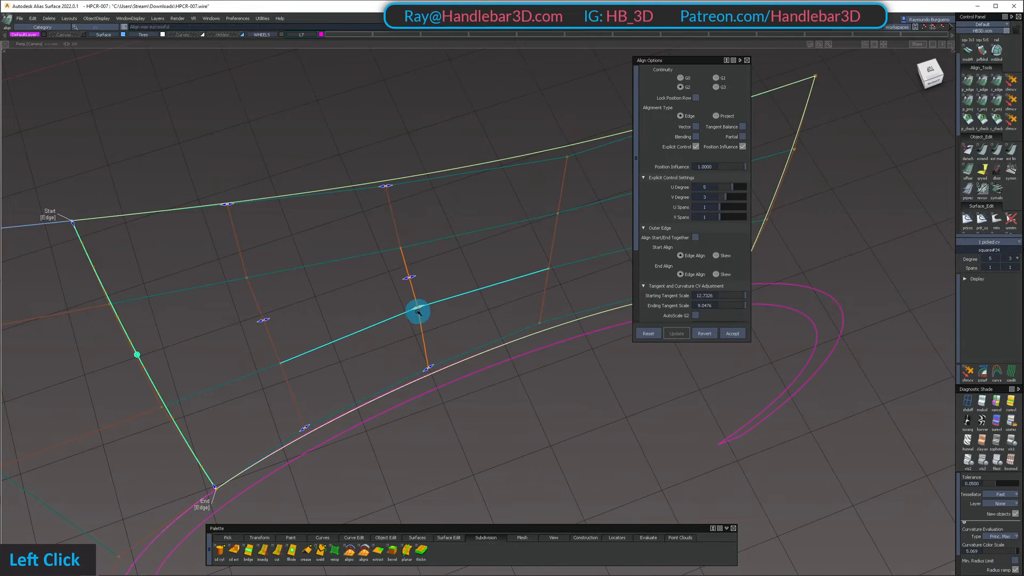
alt+shift+drag(415, 312, 415, 156)
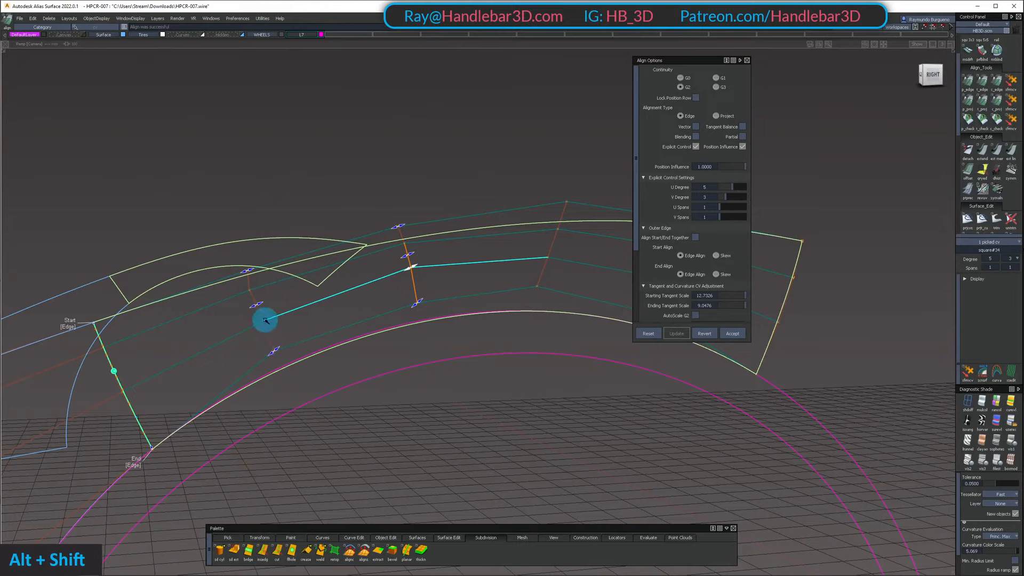
key(ctrl)
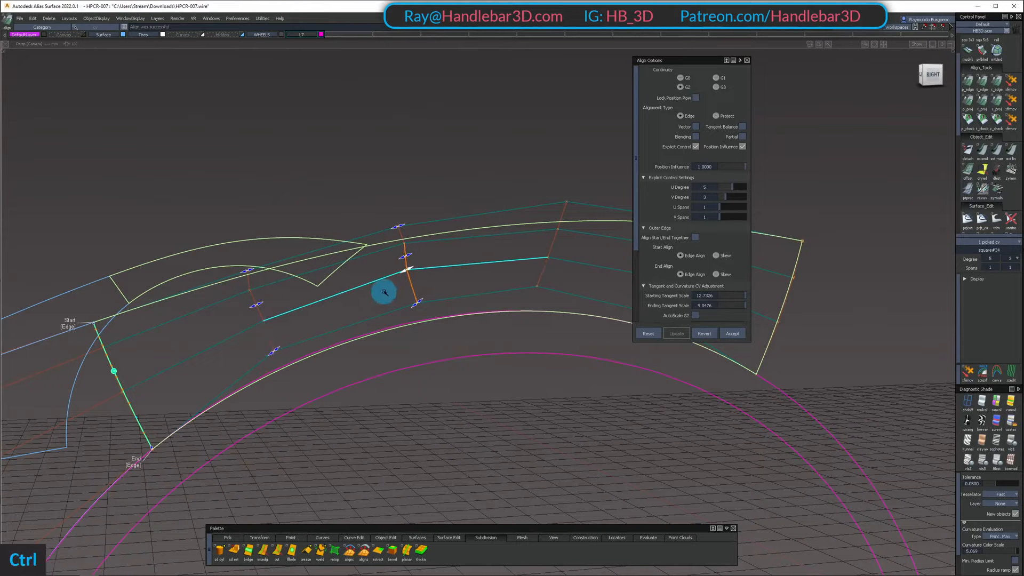
drag(405, 273, 409, 269)
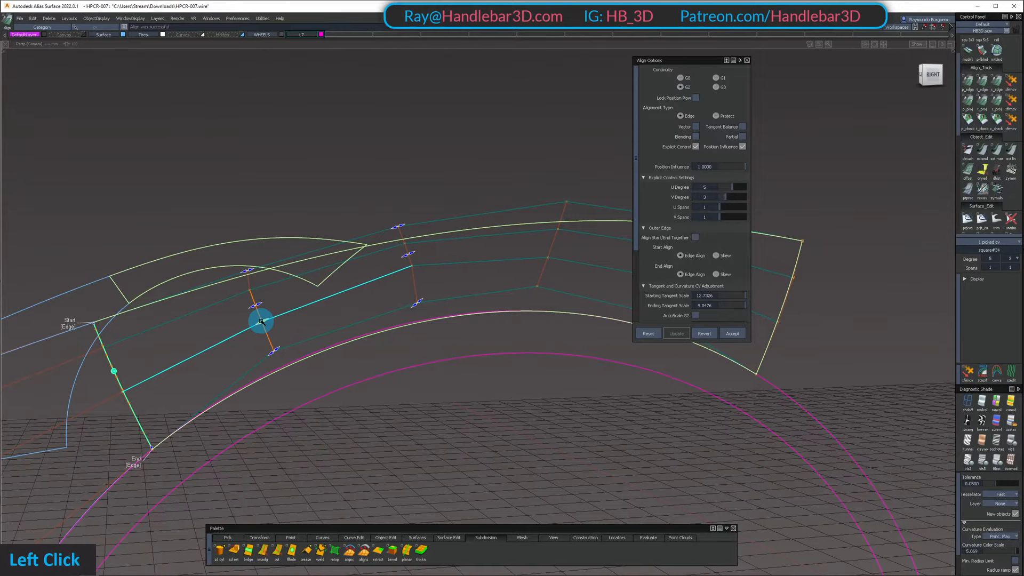
Adjust the wheel-arch surface's arch-side interior control vertex in the second row from the seam, then clear the selection
alt+shift+right_drag(458, 284, 450, 279)
alt+shift+middle_drag(450, 279, 396, 304)
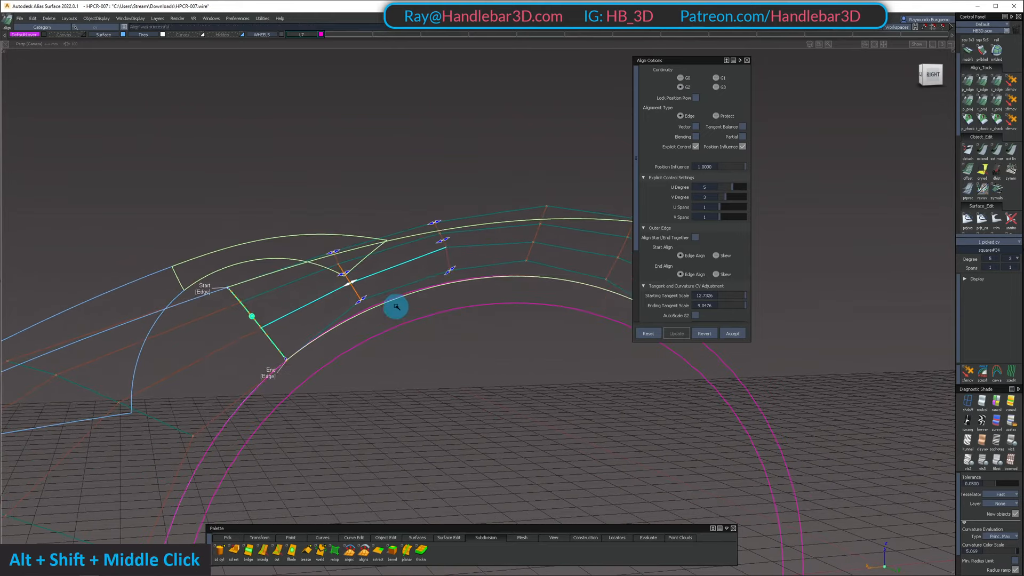
ctrl+shift+click(318, 277)
ctrl+shift+double_click(253, 327)
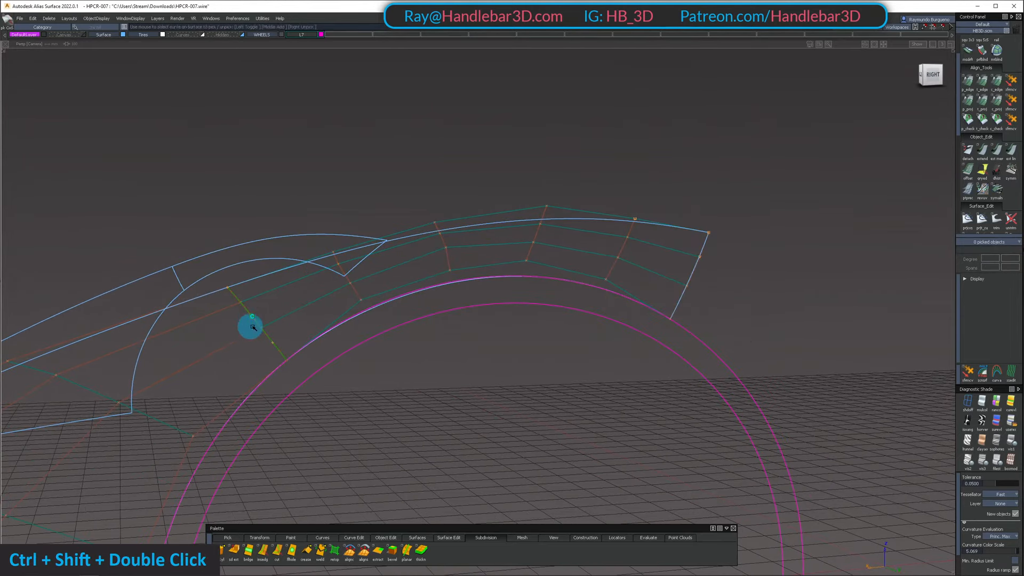
Set the outer fender surface's V degree to 4 and clear the selection
alt+shift+right_drag(458, 252, 373, 333)
ctrl+shift+drag(374, 332, 373, 304)
alt+shift+right_drag(373, 333, 453, 315)
alt+shift+drag(454, 315, 470, 282)
click(376, 392)
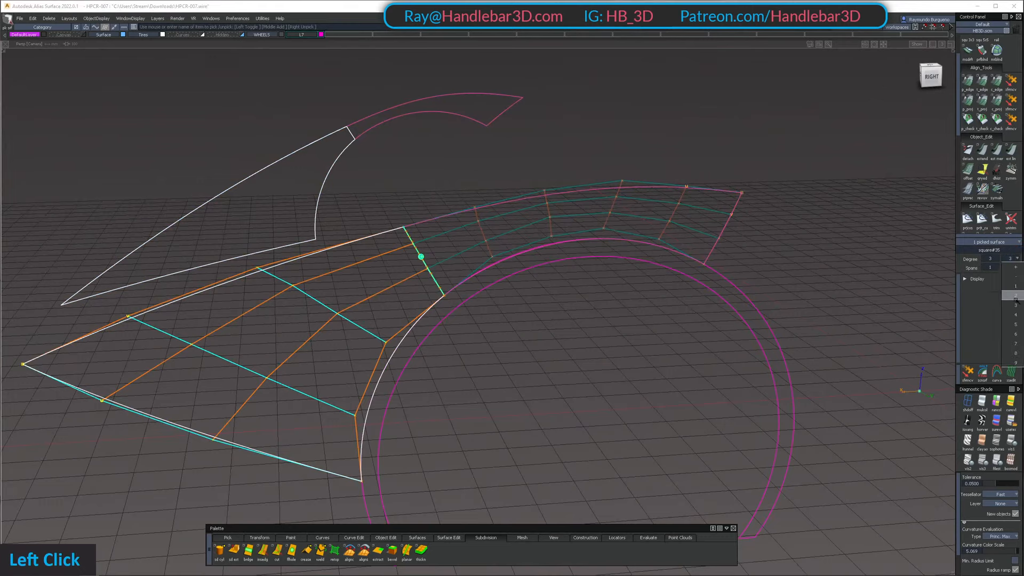
click(1016, 315)
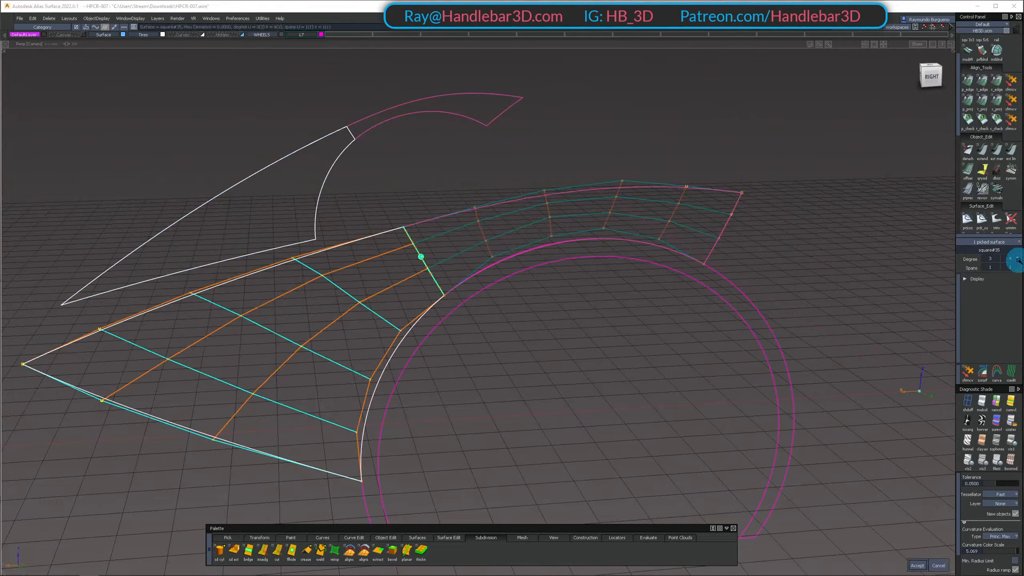
key(space)
ctrl+shift+click(590, 395)
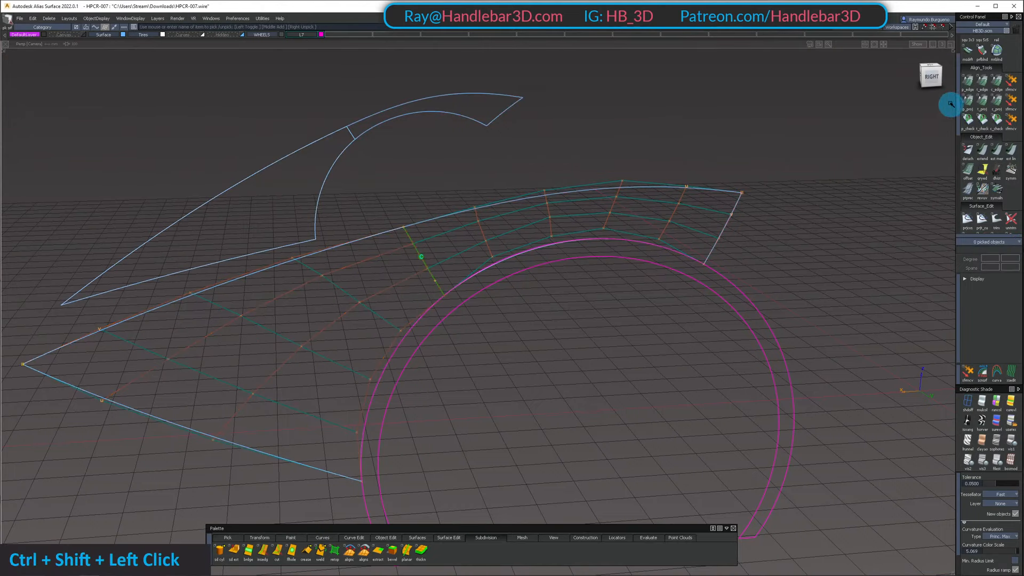
Align the outer fender surface's wheel-arch edge to the arch curve with G0 continuity and Partial enabled
click(968, 81)
click(374, 387)
click(377, 388)
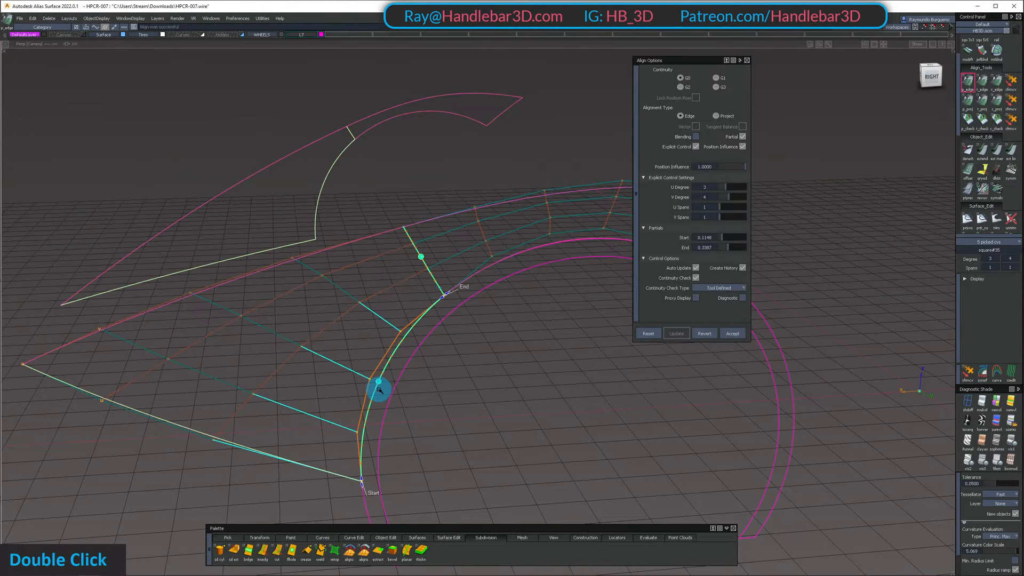
Align the wheel-arch surface's lower edge to the arch curve with partial G0 continuity, accepting the removal of its construction history
alt+shift+drag(480, 345, 496, 361)
ctrl+shift+drag(497, 358, 502, 286)
alt+shift+right_drag(502, 286, 528, 267)
alt+shift+drag(528, 268, 477, 204)
alt+shift+middle_drag(478, 204, 411, 236)
alt+shift+drag(411, 236, 512, 247)
alt+shift+middle_drag(513, 247, 290, 293)
alt+shift+drag(291, 293, 358, 354)
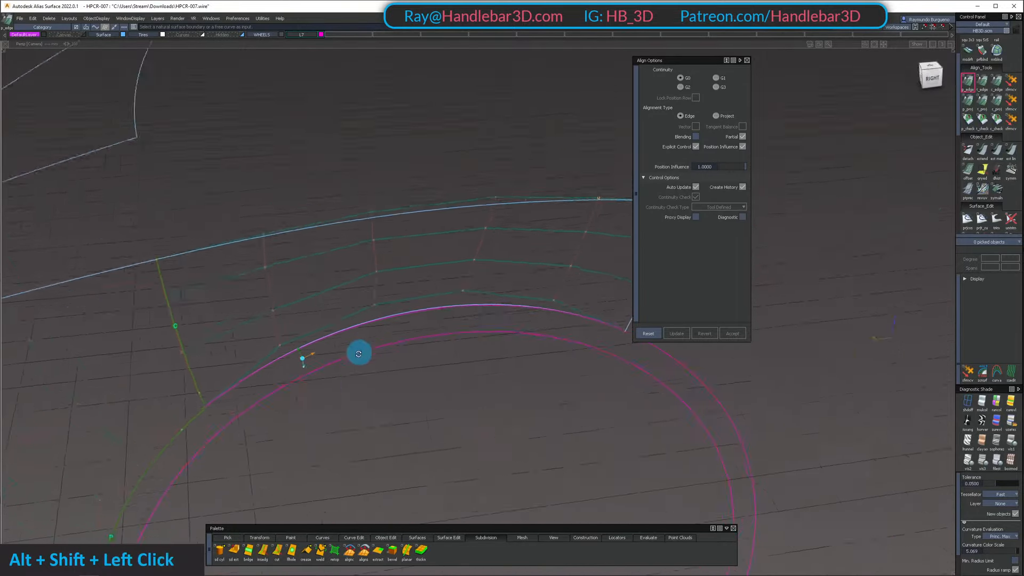
alt+shift+drag(338, 397, 371, 368)
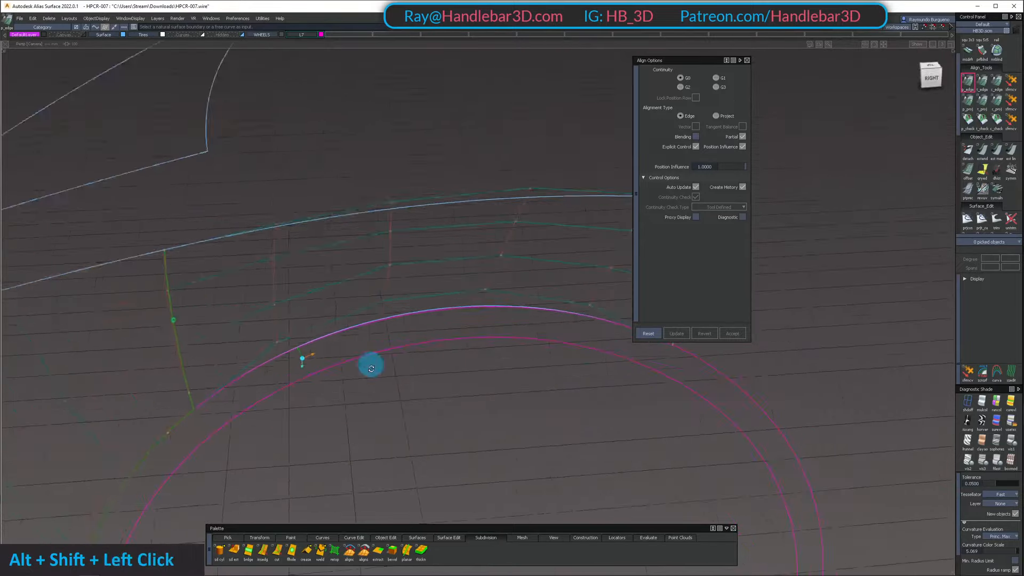
alt+shift+drag(256, 431, 77, 387)
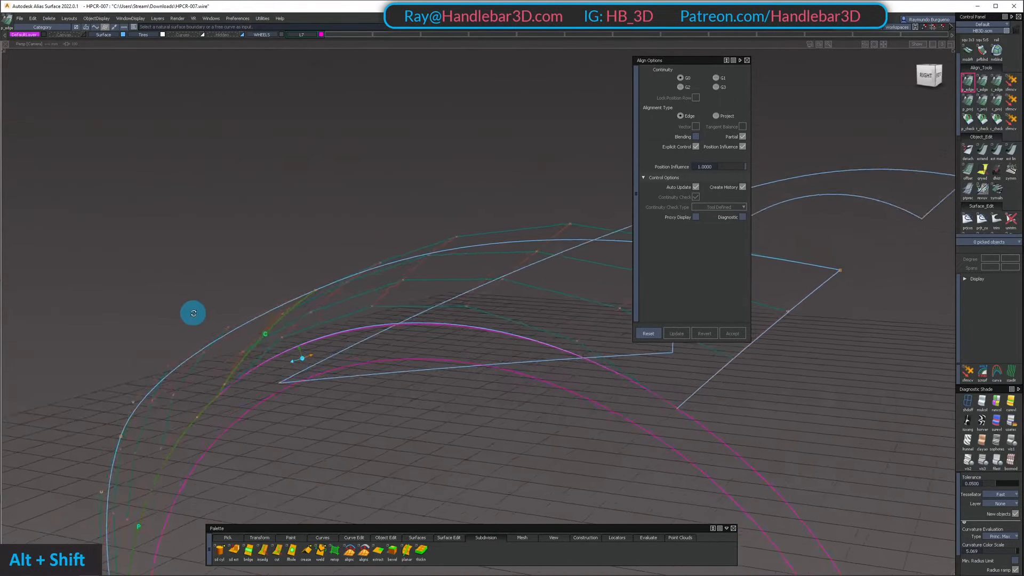
alt+shift+drag(357, 375, 384, 297)
click(428, 308)
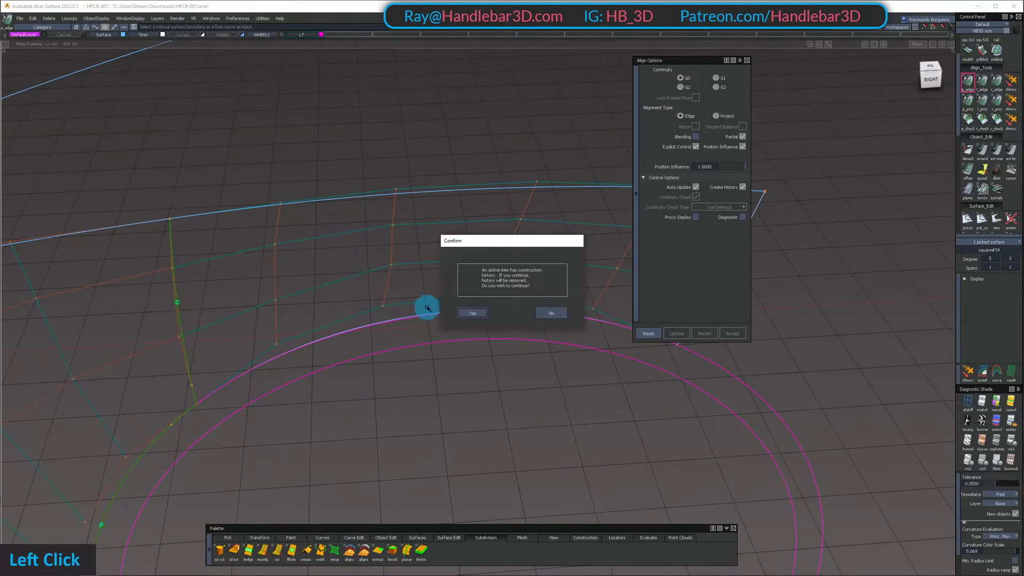
click(415, 319)
Examine the continuity across the seam and the aligned arch edge from several angles
alt+shift+drag(359, 361, 380, 318)
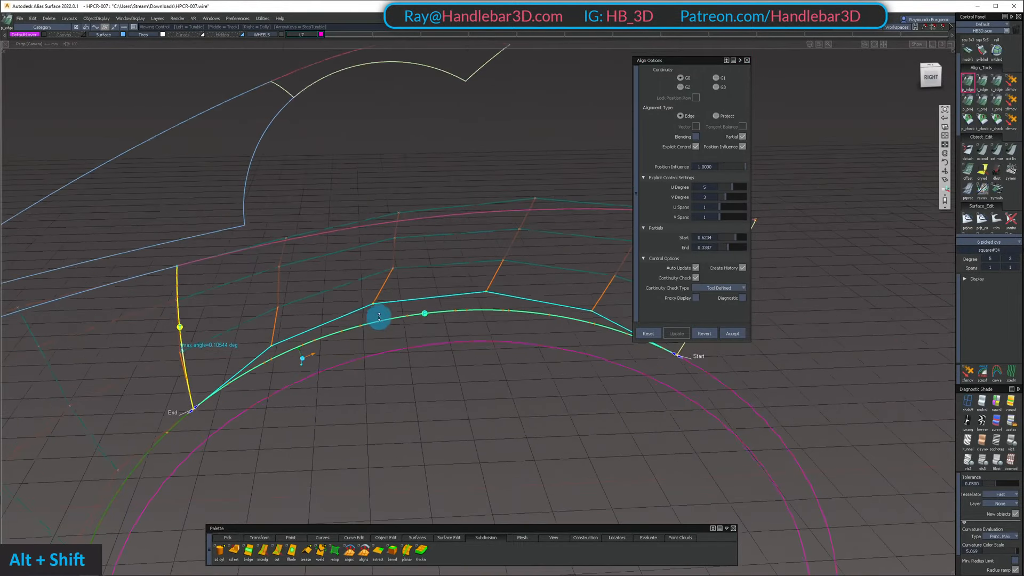
alt+shift+drag(379, 377, 300, 389)
alt+shift+right_drag(299, 388, 204, 414)
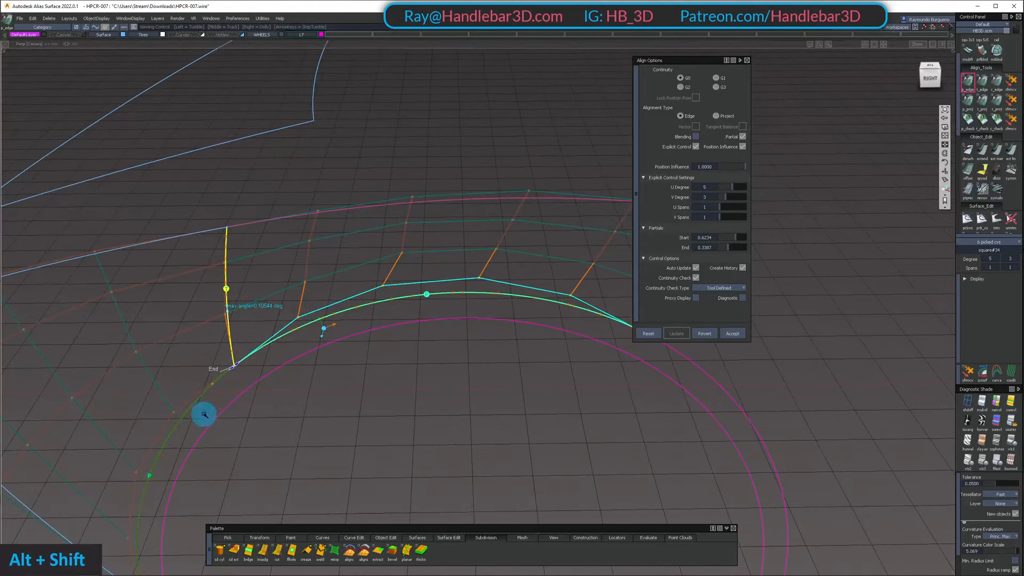
alt+shift+drag(411, 337, 432, 363)
alt+shift+middle_drag(432, 362, 454, 385)
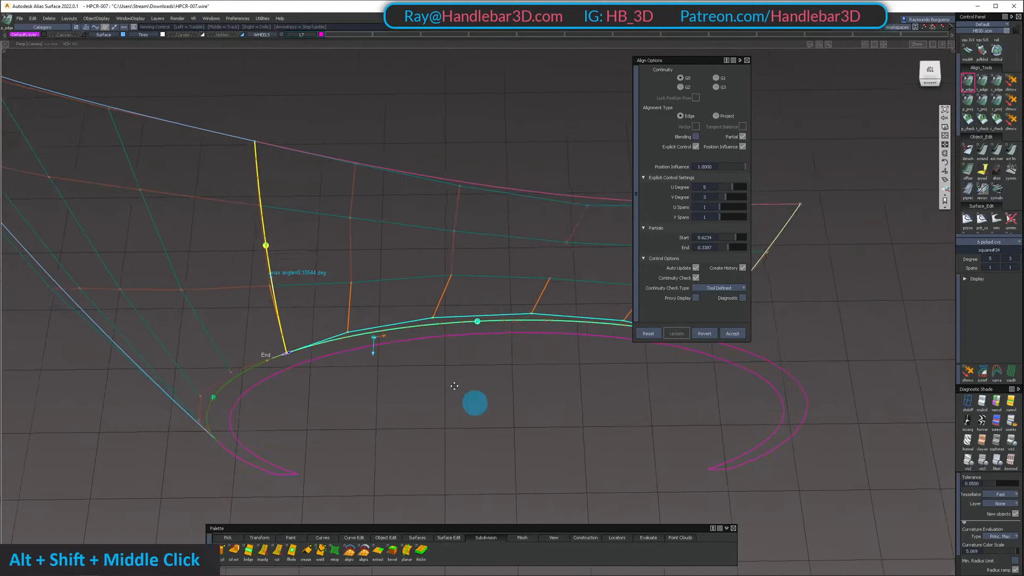
alt+shift+drag(332, 198, 314, 160)
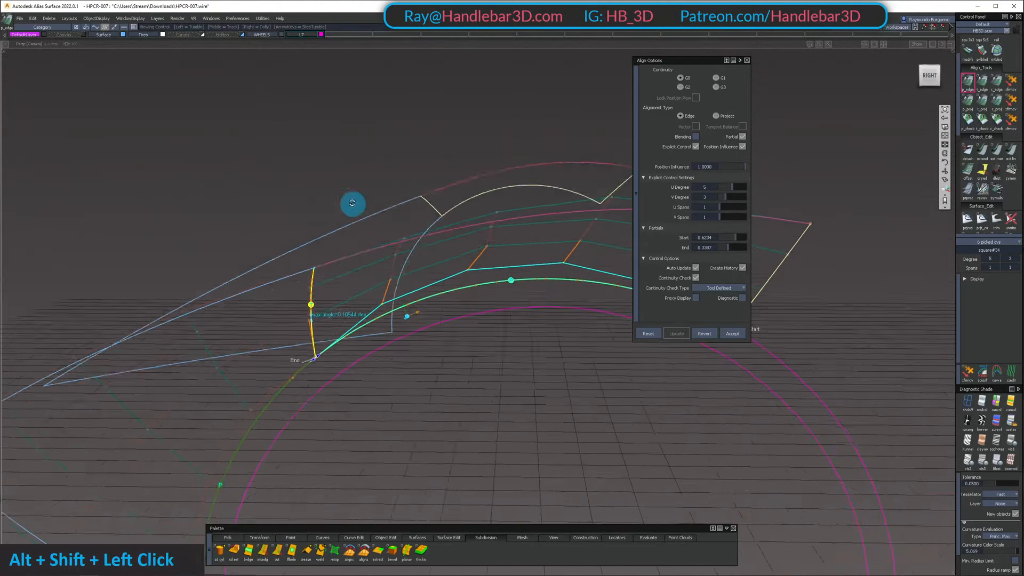
alt+shift+drag(357, 237, 336, 246)
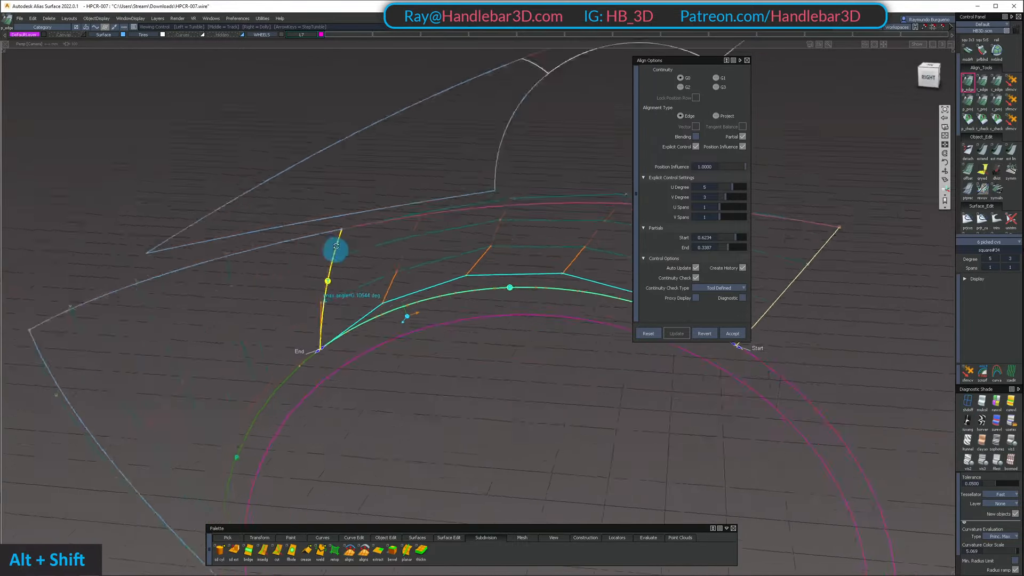
alt+shift+drag(380, 291, 360, 266)
alt+shift+middle_drag(361, 266, 403, 252)
ctrl+shift+drag(377, 242, 378, 258)
alt+shift+drag(376, 251, 299, 228)
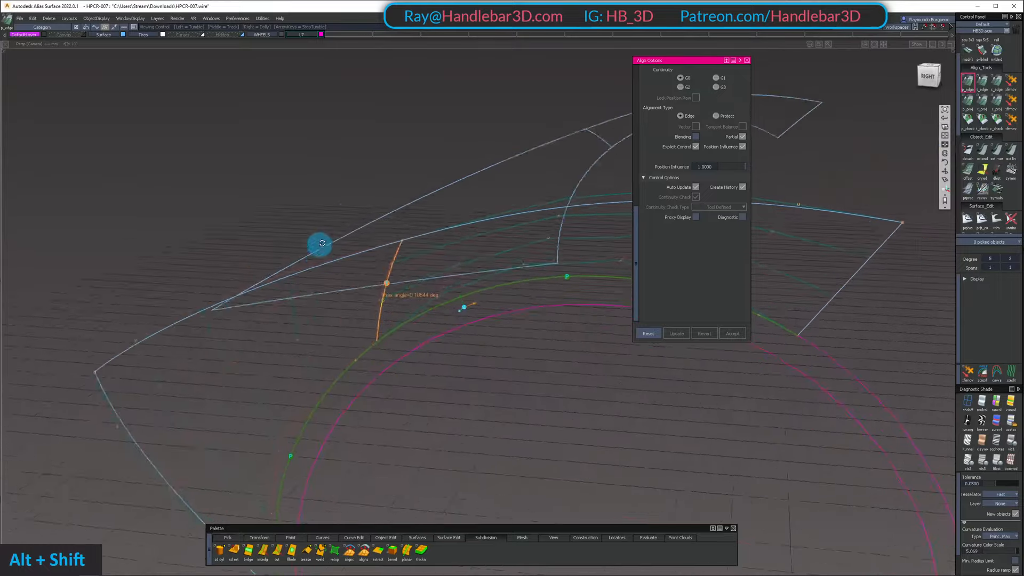
alt+shift+drag(340, 262, 317, 302)
Leave the alignment tool and isolate the wheel-arch surface by hiding everything else
ctrl+shift+click(427, 258)
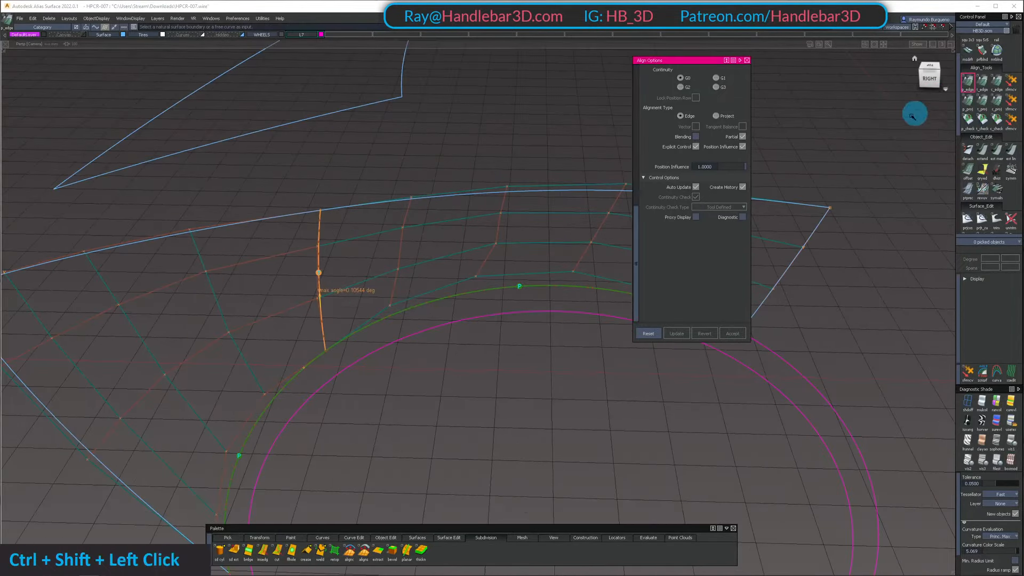
alt+shift+drag(440, 222, 418, 218)
ctrl+shift+click(290, 279)
ctrl+shift+drag(290, 278, 288, 237)
mouse_move(288, 237)
shift+mouse_down()
mouse_move(363, 314)
mouse_move(423, 222)
mouse_move(437, 266)
mouse_move(408, 347)
shift+mouse_up()
ctrl+shift+drag(407, 349, 408, 293)
alt+shift+drag(347, 288, 331, 268)
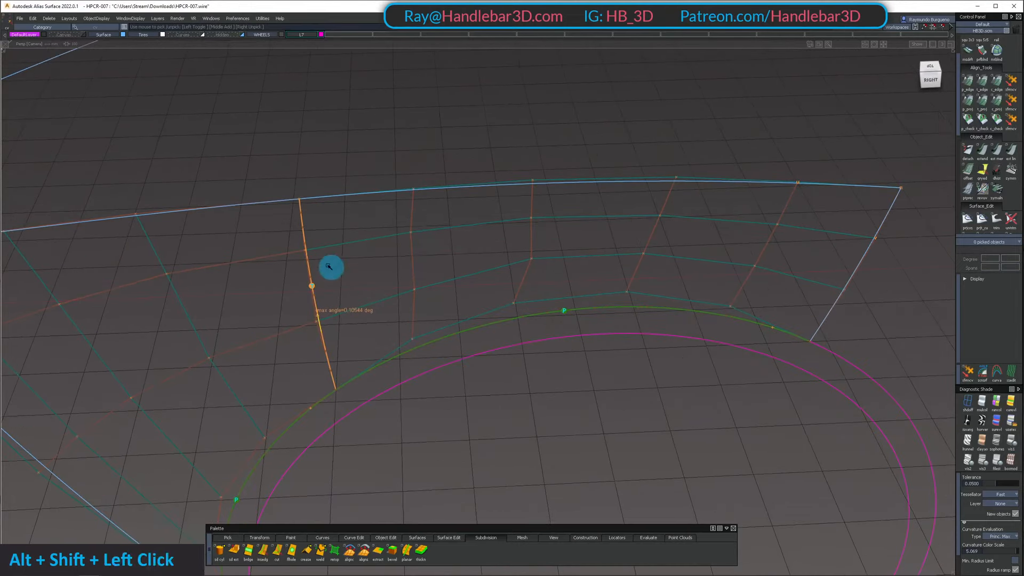
alt+shift+drag(453, 238, 455, 286)
ctrl+shift+drag(454, 287, 451, 266)
click(450, 265)
key(shift+h)
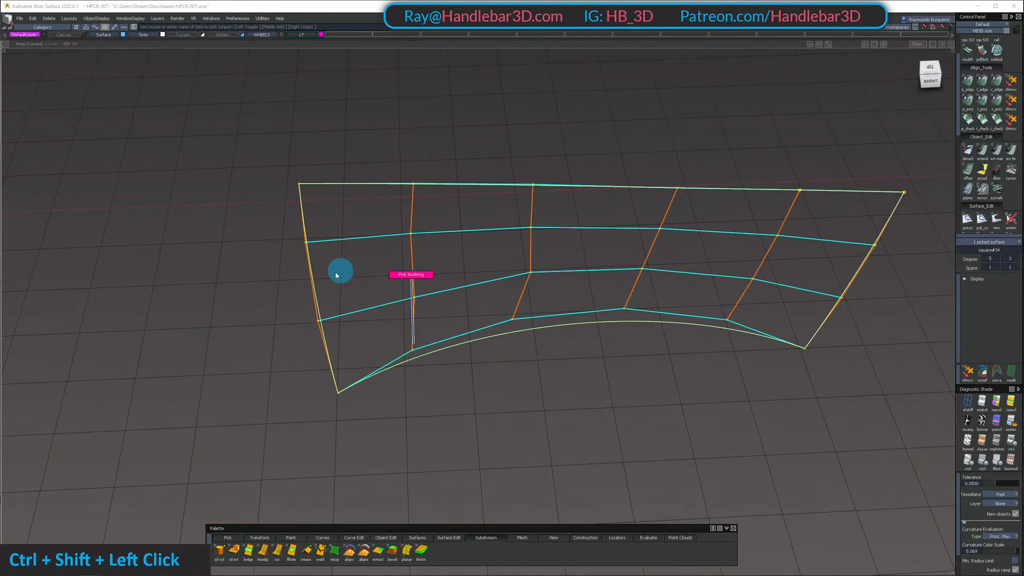
Try to move the isolated surface's arch-side interior control vertex in the second row from the seam and undo the move
ctrl+shift+drag(337, 276, 337, 244)
drag(396, 281, 440, 313)
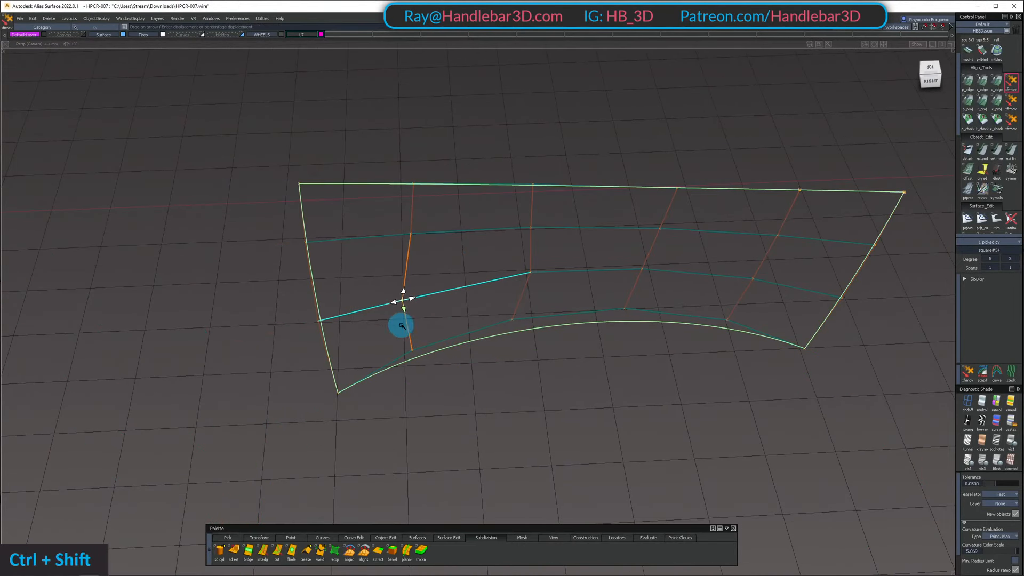
drag(392, 213, 431, 253)
mouse_move(446, 277)
alt+shift+mouse_down()
mouse_move(462, 151)
mouse_move(423, 308)
mouse_move(432, 314)
alt+shift+mouse_up()
key(ctrl+z)
Adjust the isolated surface's arch-side interior control vertex in the second row to even out the control mesh
alt+shift+drag(398, 267, 373, 283)
ctrl+shift+drag(374, 283, 456, 299)
click(430, 313)
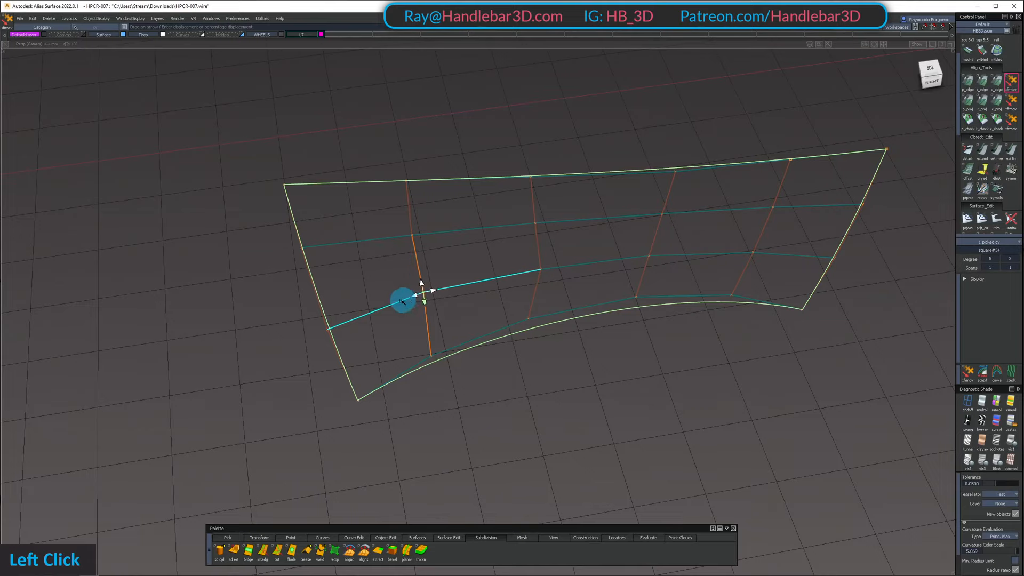
Adjust the wheel-arch surface's arch-side interior control vertex in the third row from the seam to even out the mesh
alt+shift+drag(539, 320, 543, 274)
ctrl+shift+drag(543, 274, 576, 270)
click(536, 259)
key(z)
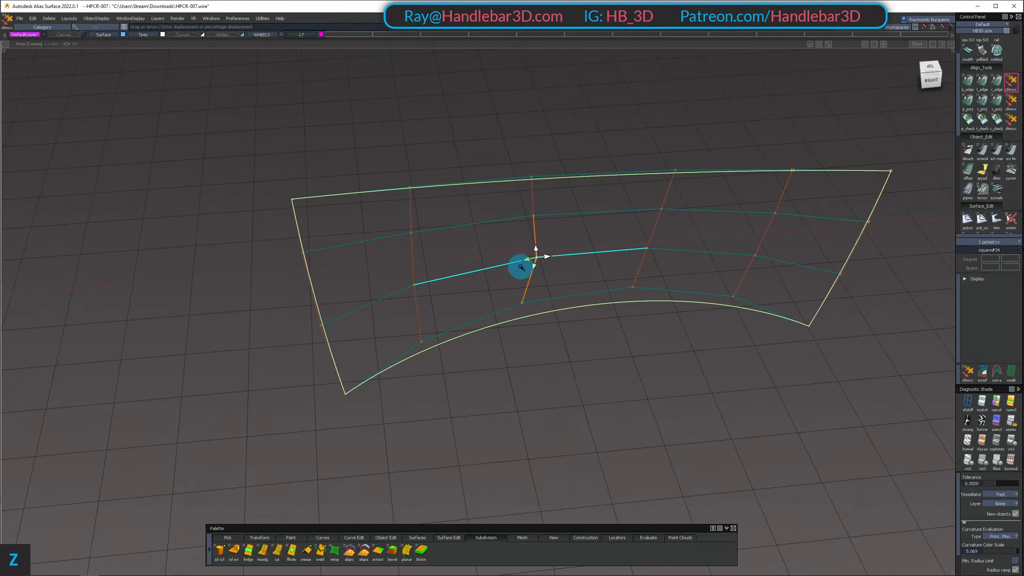
alt+shift+drag(452, 284, 523, 297)
Adjust the other interior control vertex in the third row, farther from the arch, to smooth the hull lines
ctrl+shift+drag(521, 244, 558, 247)
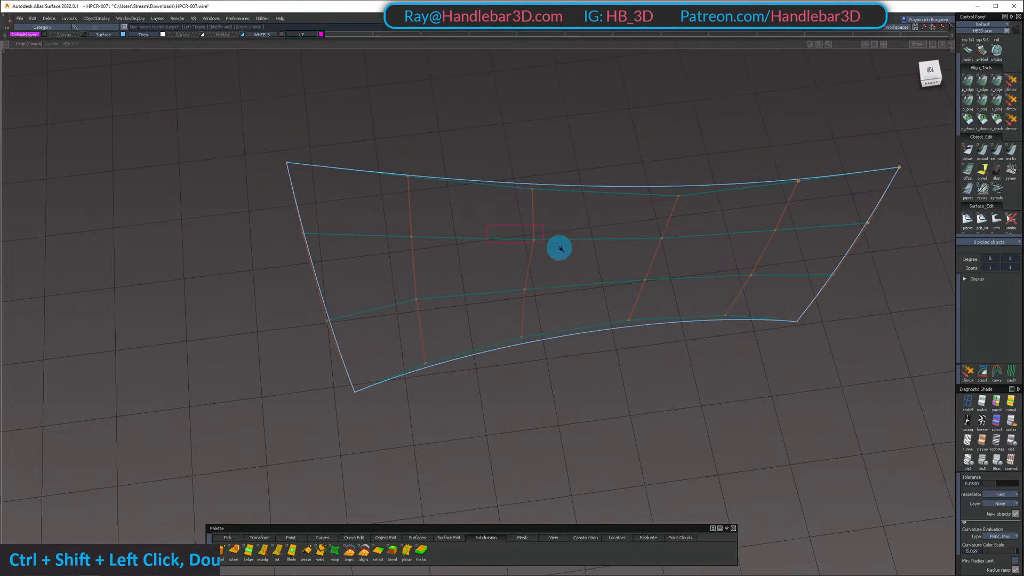
click(524, 240)
key(z)
alt+shift+drag(472, 261, 498, 223)
ctrl+shift+drag(498, 223, 496, 258)
Show the whole model again, and isolate the wheel-arch surface together with the adjoining nose-side fender surface
mouse_move(483, 248)
alt+shift+mouse_down()
mouse_move(341, 220)
mouse_move(80, 278)
mouse_move(131, 296)
alt+shift+mouse_up()
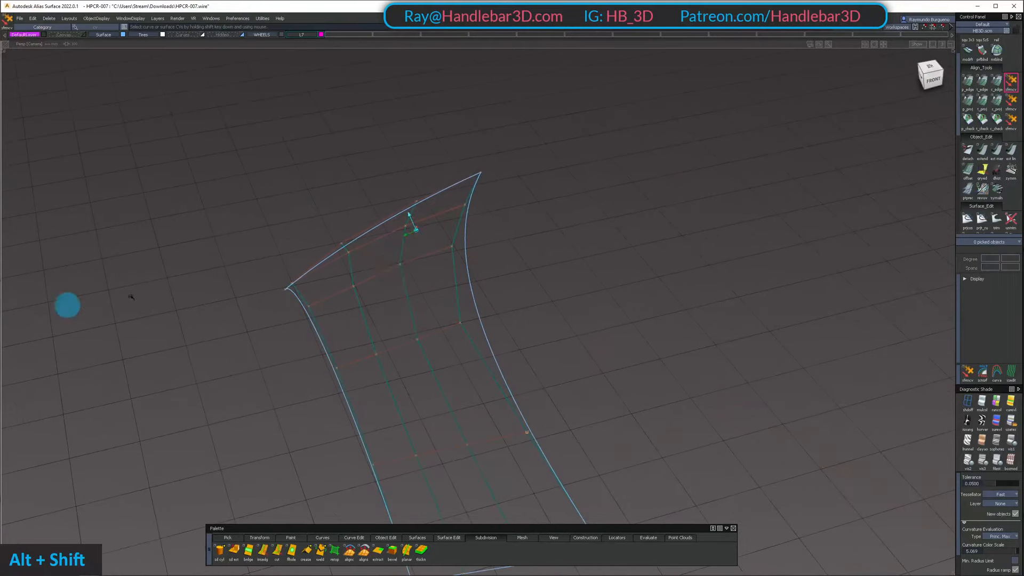
ctrl+shift+drag(375, 257, 389, 254)
mouse_move(393, 252)
alt+shift+mouse_down()
mouse_move(450, 249)
mouse_move(682, 172)
mouse_move(606, 274)
alt+shift+mouse_up()
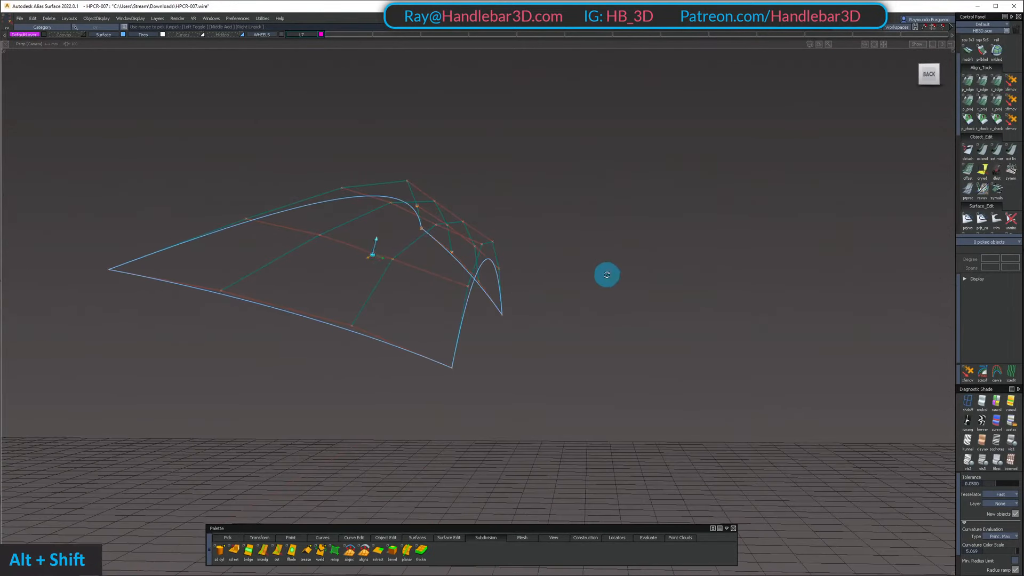
key(shift+u)
mouse_move(629, 224)
alt+shift+mouse_down()
mouse_move(569, 263)
mouse_move(539, 326)
alt+shift+mouse_up()
ctrl+shift+middle_drag(530, 324, 446, 277)
alt+shift+drag(426, 267, 321, 297)
click(347, 320)
click(341, 338)
key(shift+h)
Start the G1 edge alignment on the wheel-arch surface's seam with the nose-side fender surface
mouse_move(341, 340)
alt+shift+mouse_down()
mouse_move(344, 358)
mouse_move(368, 172)
alt+shift+mouse_up()
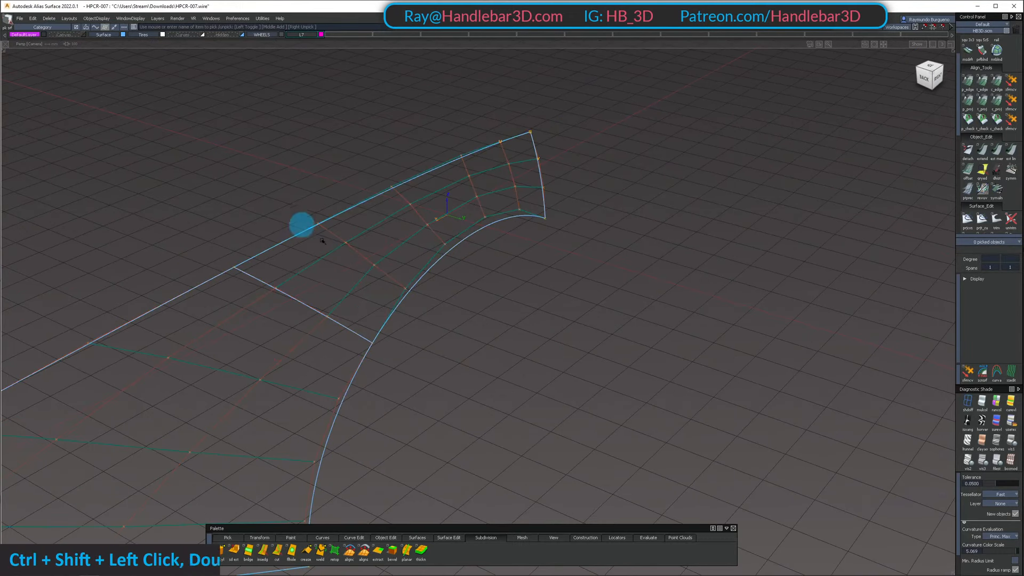
ctrl+shift+drag(362, 463, 374, 341)
alt+shift+drag(385, 304, 394, 347)
ctrl+shift+drag(394, 347, 1022, 78)
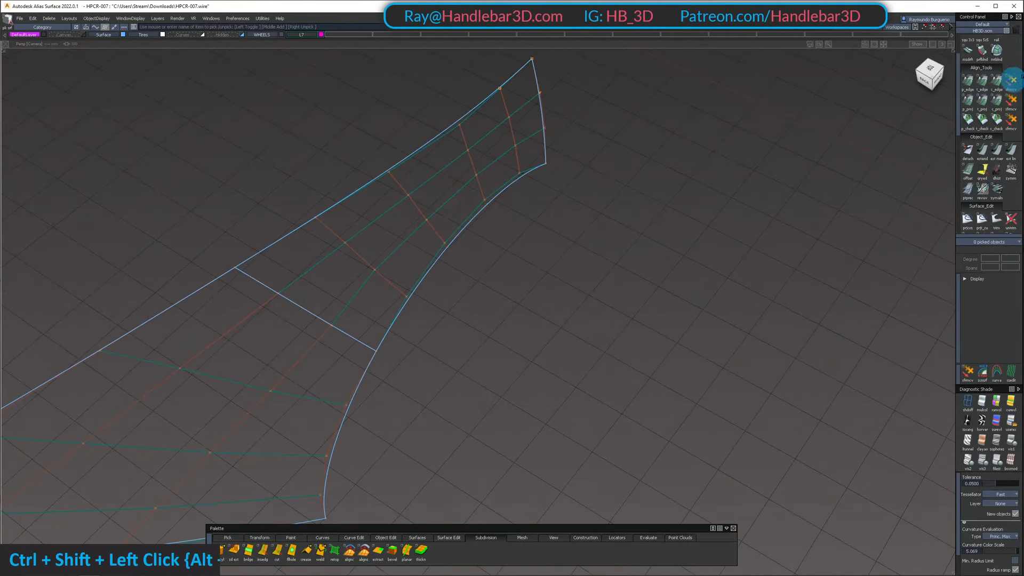
click(982, 85)
click(331, 322)
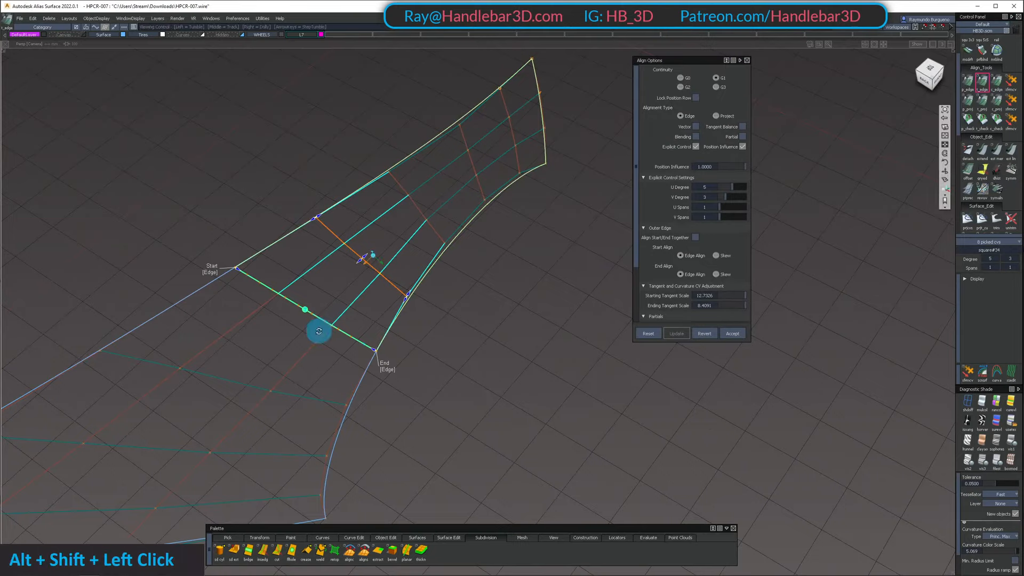
Adjust the nose-side surface's arch-side interior control vertex on the shared seam row
alt+shift+drag(319, 331, 352, 367)
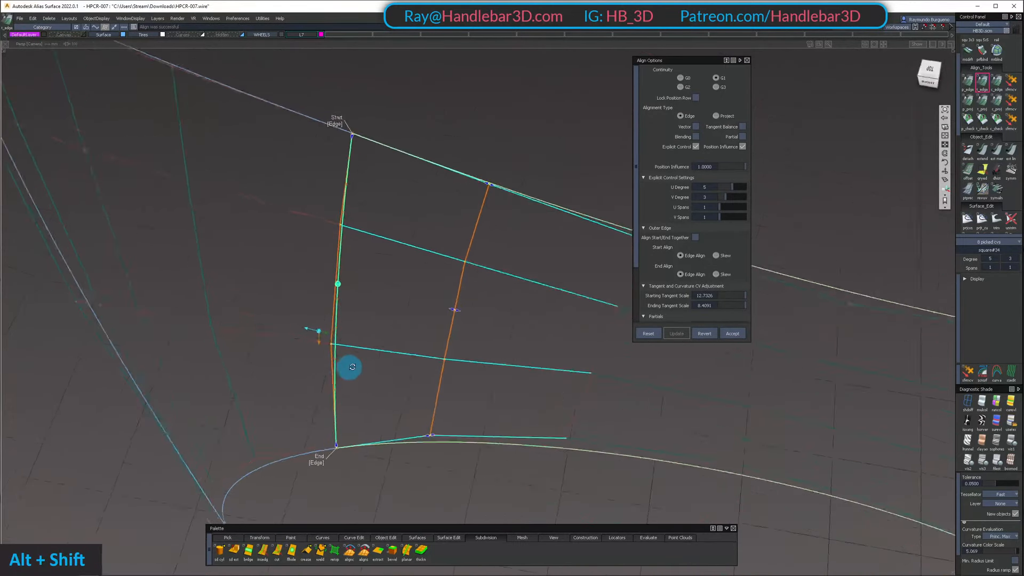
ctrl+shift+double_click(331, 346)
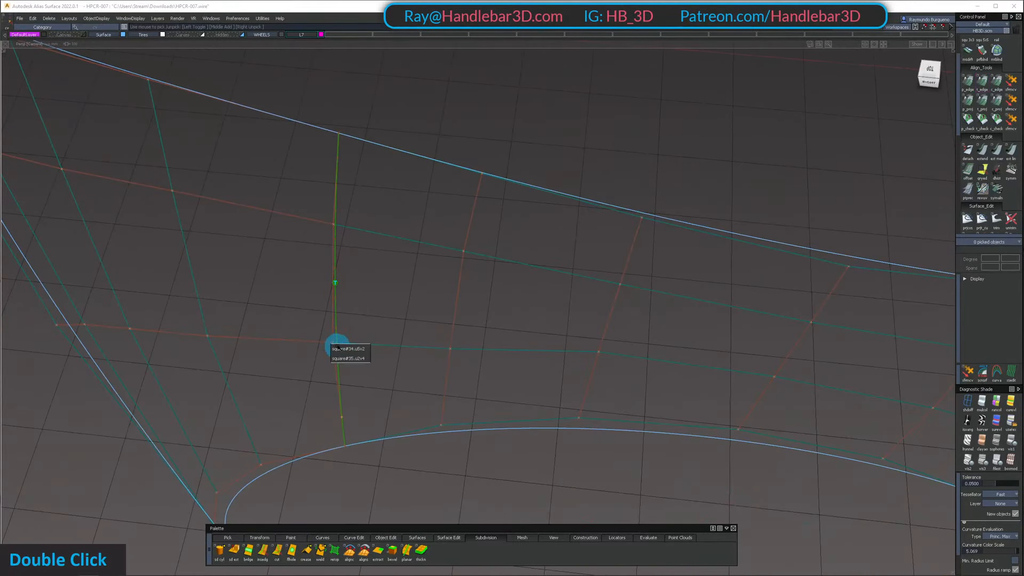
click(348, 358)
key(z)
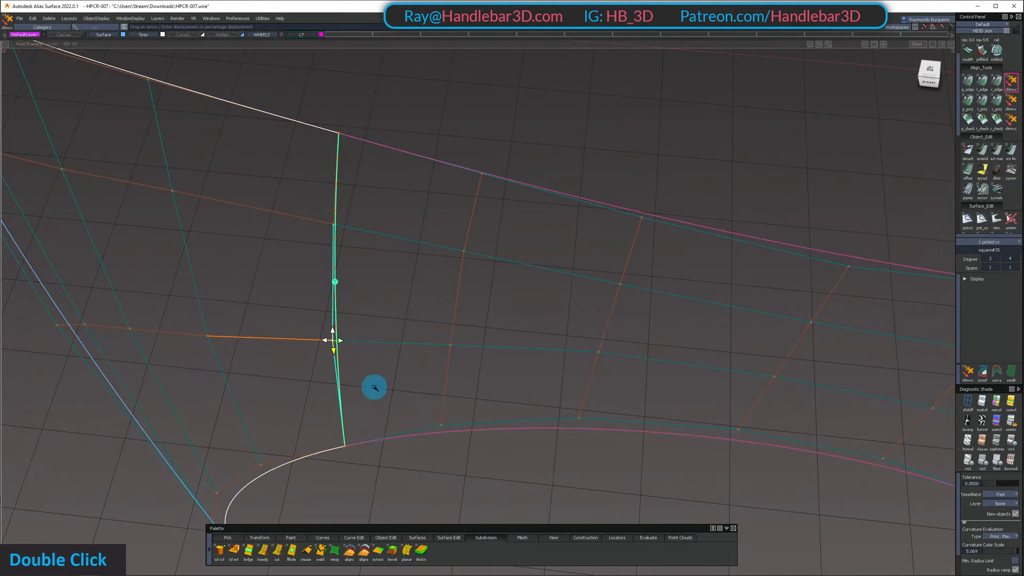
alt+shift+drag(332, 390, 358, 251)
ctrl+shift+drag(358, 251, 357, 192)
ctrl+shift+middle_drag(357, 192, 352, 279)
Set the seam alignment's continuity to G2 for the wheel-arch surface
click(349, 279)
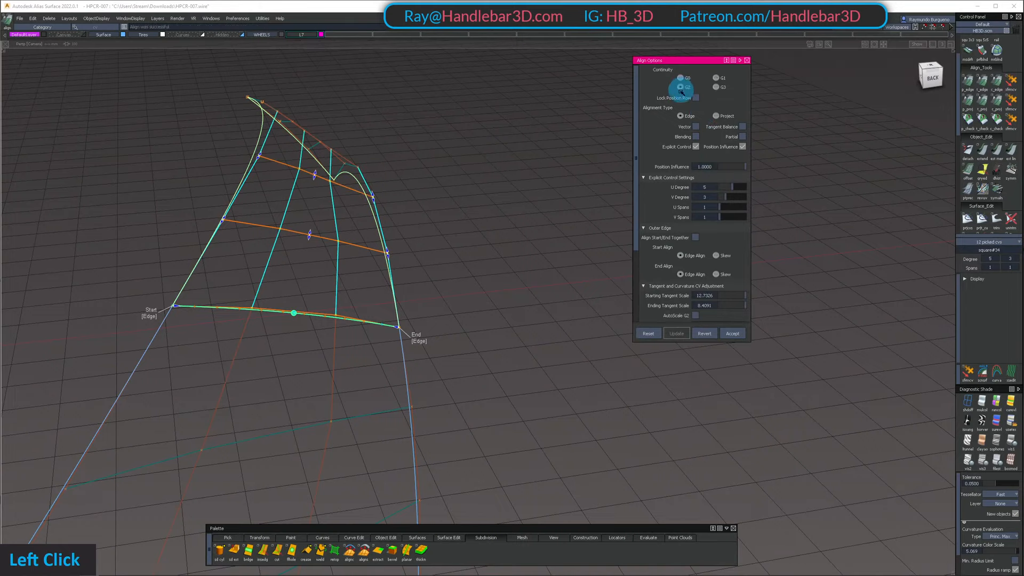
alt+shift+drag(411, 251, 400, 256)
alt+shift+middle_drag(400, 256, 441, 229)
alt+shift+drag(441, 229, 411, 217)
alt+shift+right_drag(411, 217, 402, 212)
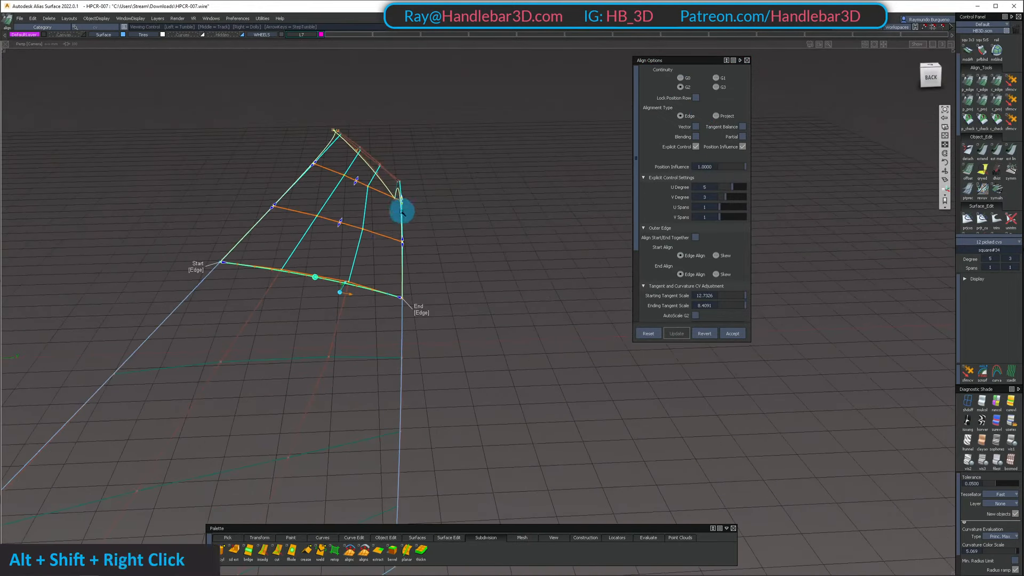
Adjust the nose-side surface's arch-side interior control vertex in the second row from the seam
alt+shift+drag(402, 212, 388, 248)
ctrl+shift+drag(359, 348, 361, 312)
ctrl+shift+drag(352, 320, 311, 341)
click(323, 361)
key(z)
click(318, 361)
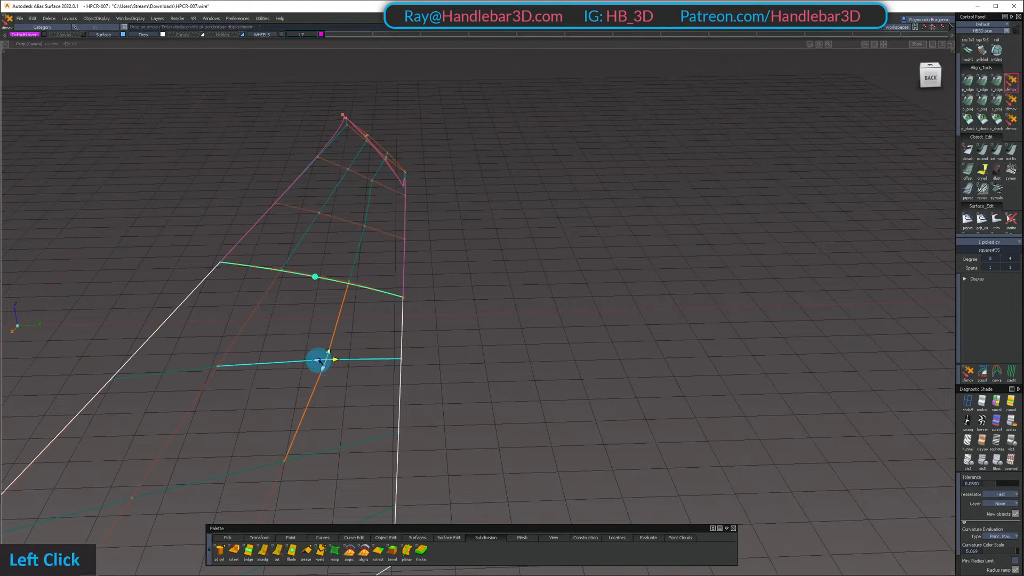
double_click(446, 356)
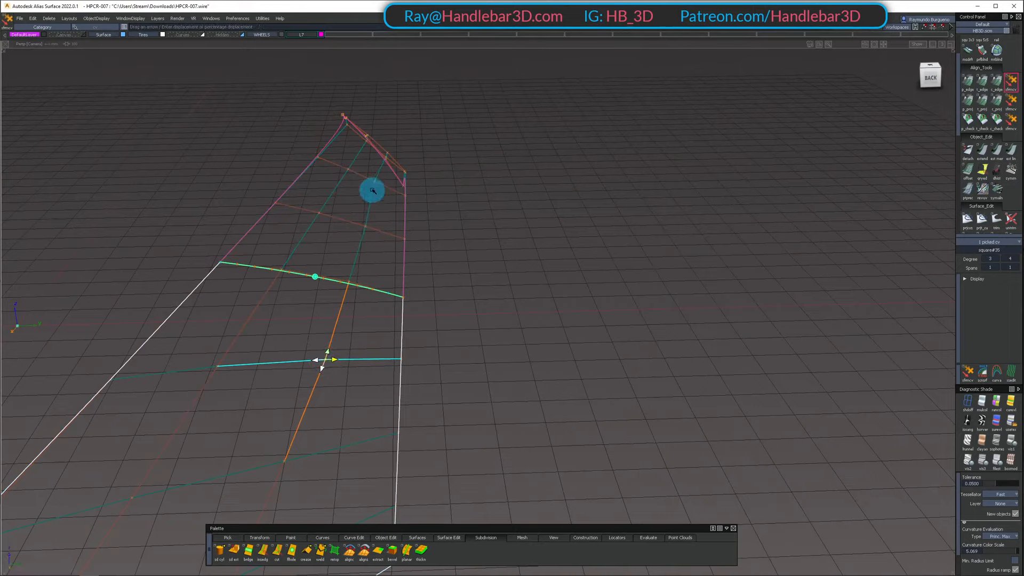
click(315, 361)
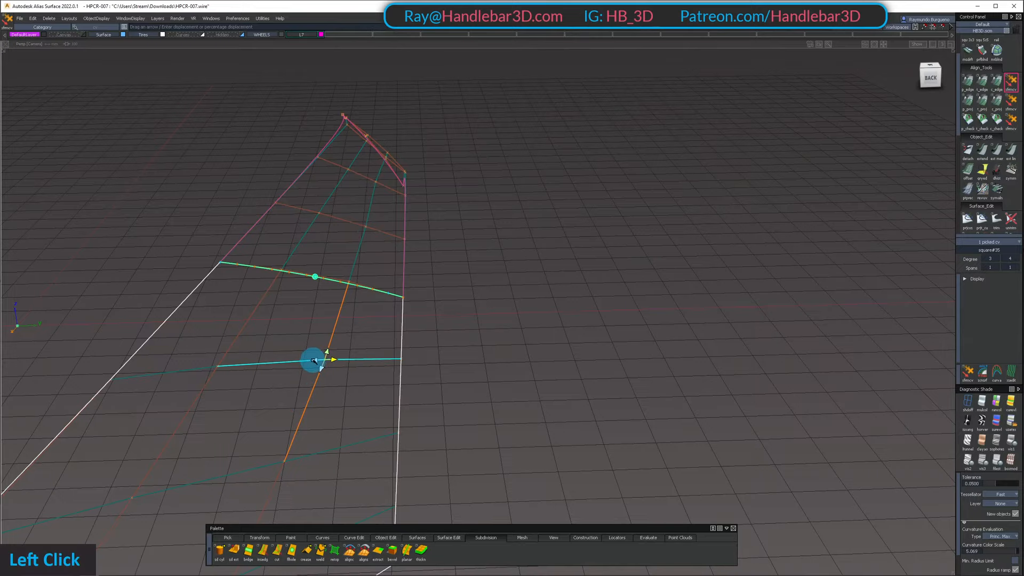
alt+shift+drag(304, 365, 346, 214)
In the orthographic right view, nudge the nose-side surface's arch-side interior control vertex on the seam row
click(933, 77)
alt+shift+right_drag(505, 128, 435, 253)
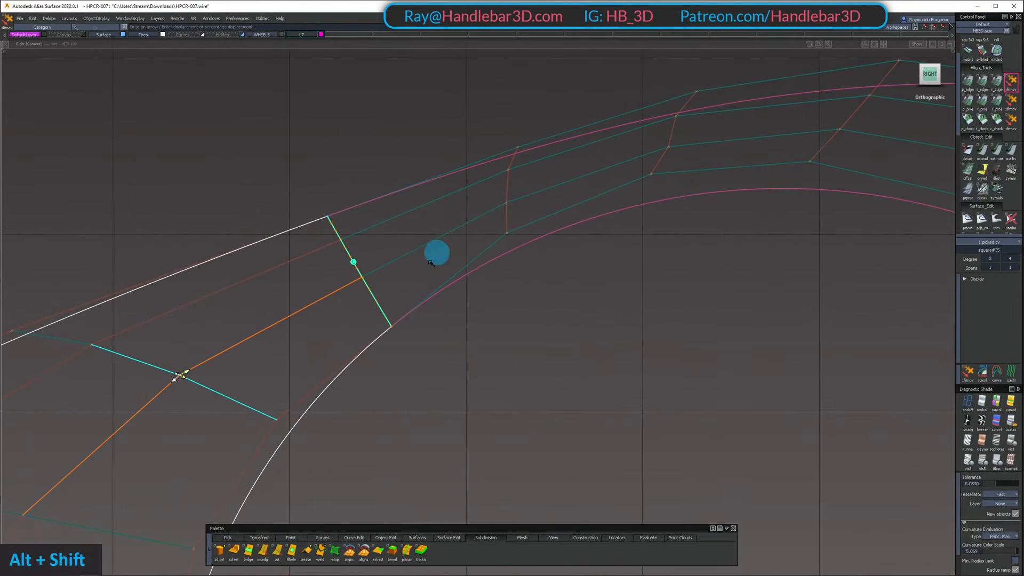
ctrl+shift+drag(394, 335, 334, 272)
click(362, 278)
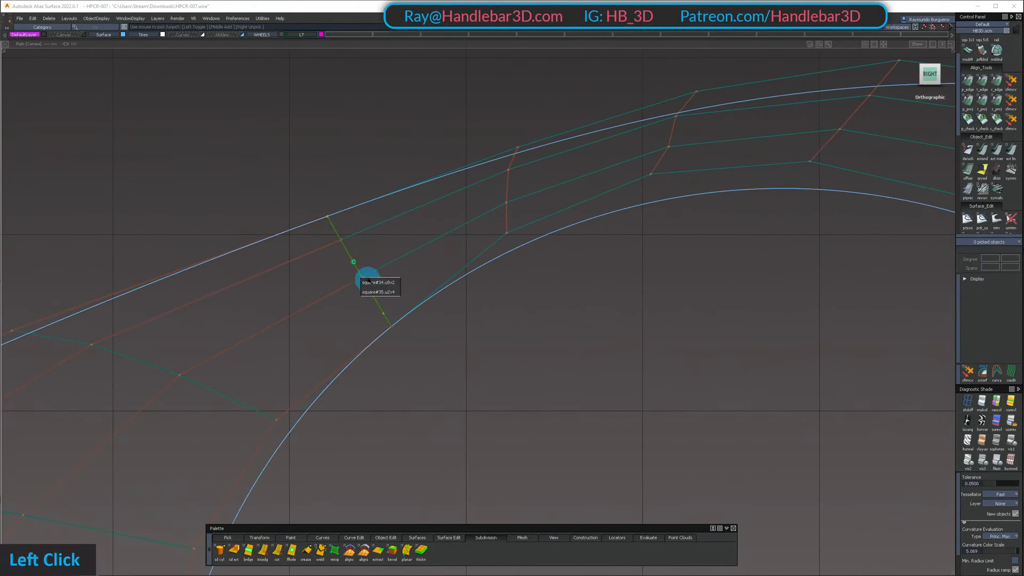
click(370, 290)
key(shift+z)
key(space)
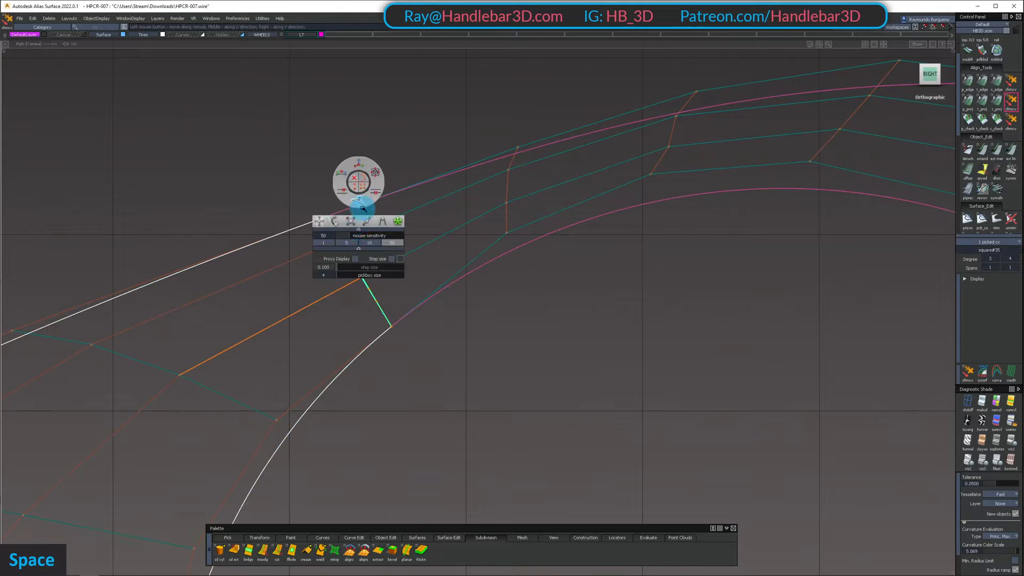
click(366, 158)
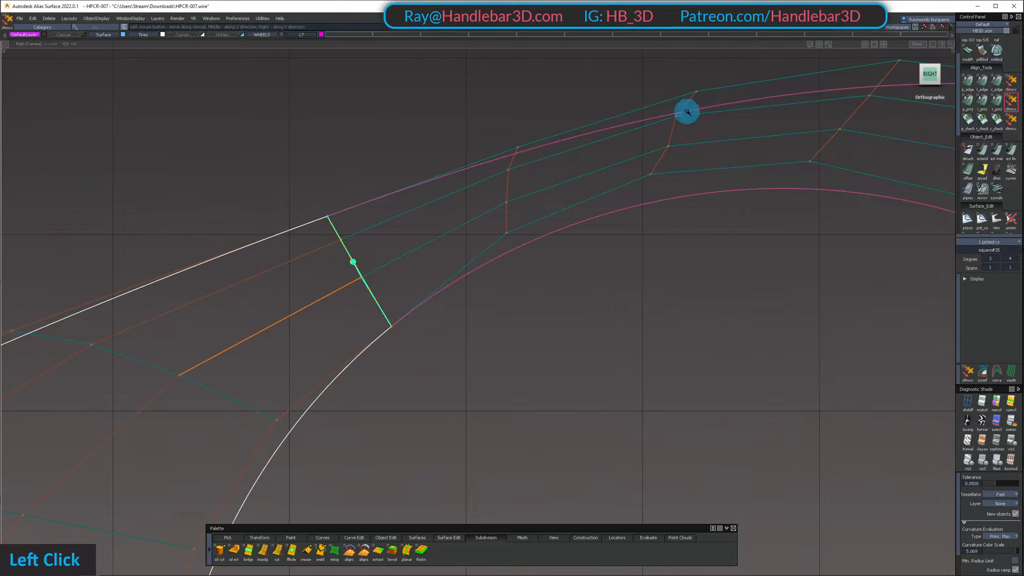
drag(415, 131, 461, 115)
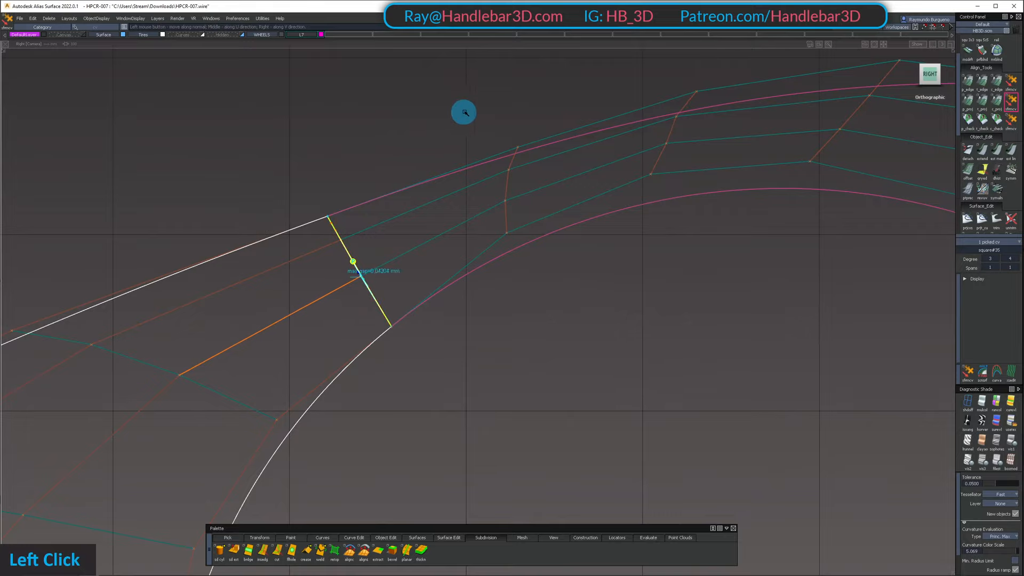
alt+shift+right_drag(502, 107, 484, 126)
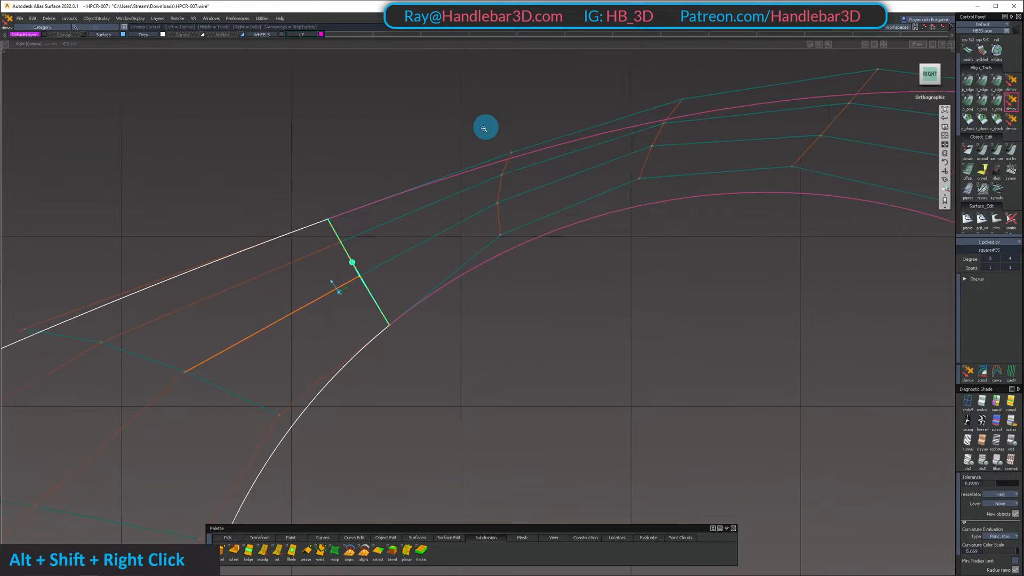
Slide the same seam-row control vertex along its hull in perspective, and clear the selection
alt+shift+drag(485, 126, 489, 423)
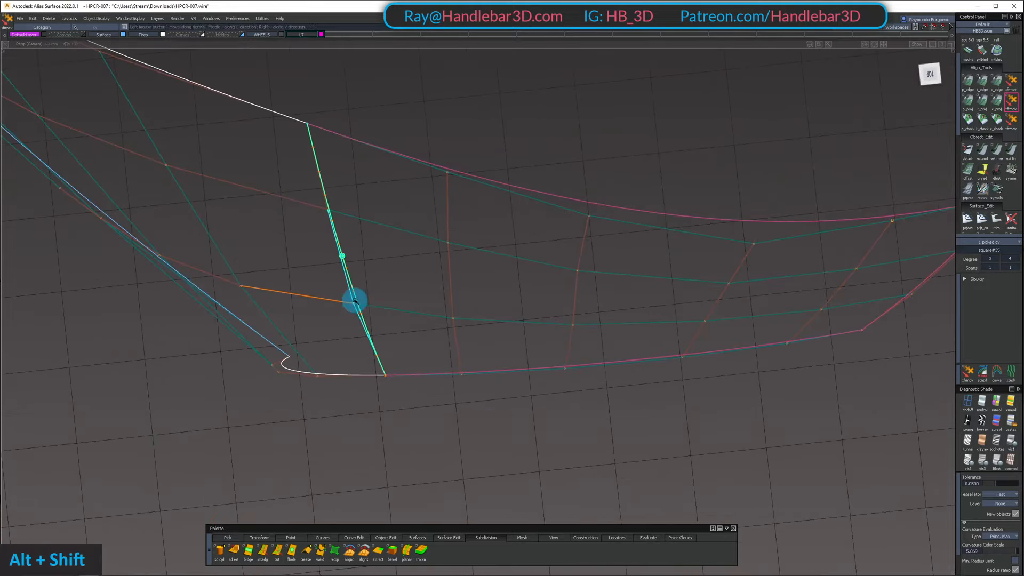
key(z)
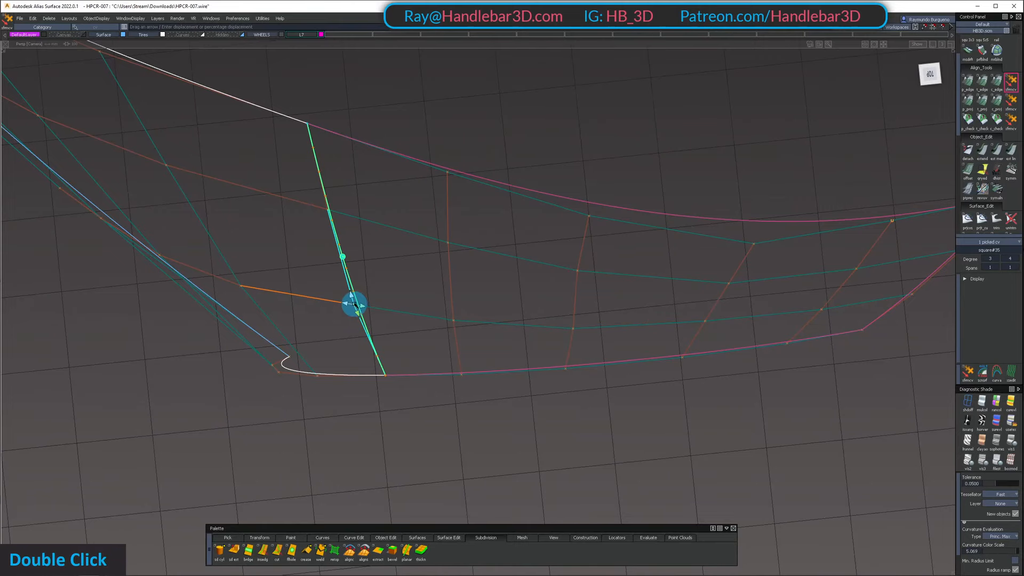
alt+shift+drag(494, 330, 478, 128)
ctrl+shift+drag(519, 231, 497, 275)
click(555, 210)
click(569, 202)
alt+shift+drag(497, 275, 394, 275)
drag(396, 277, 414, 375)
key(space)
ctrl+shift+click(443, 237)
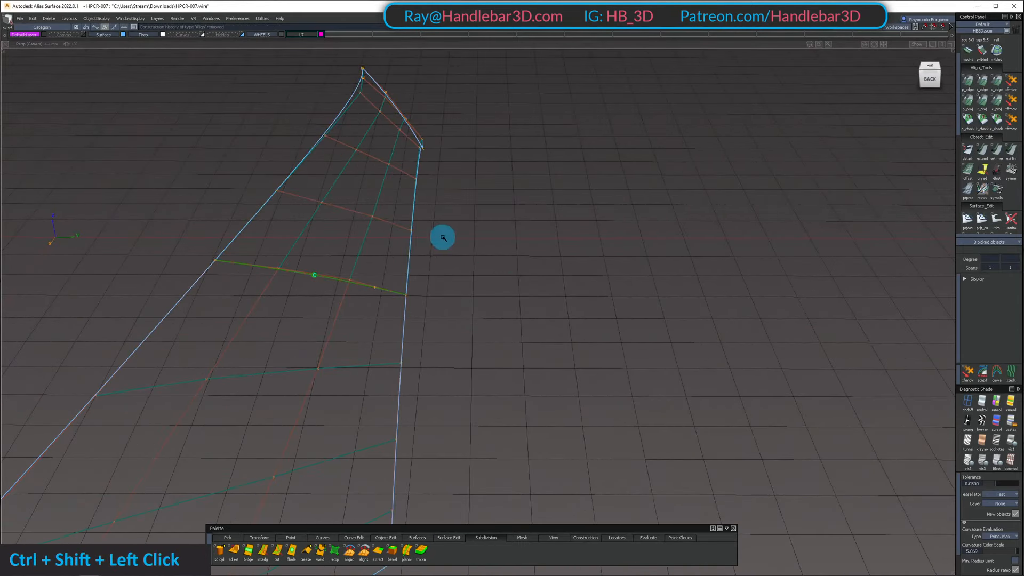
Shade the two isolated fender surfaces and examine the reflections across their seam
key(h)
mouse_move(621, 220)
alt+shift+mouse_down()
mouse_move(270, 290)
mouse_move(293, 261)
alt+shift+mouse_up()
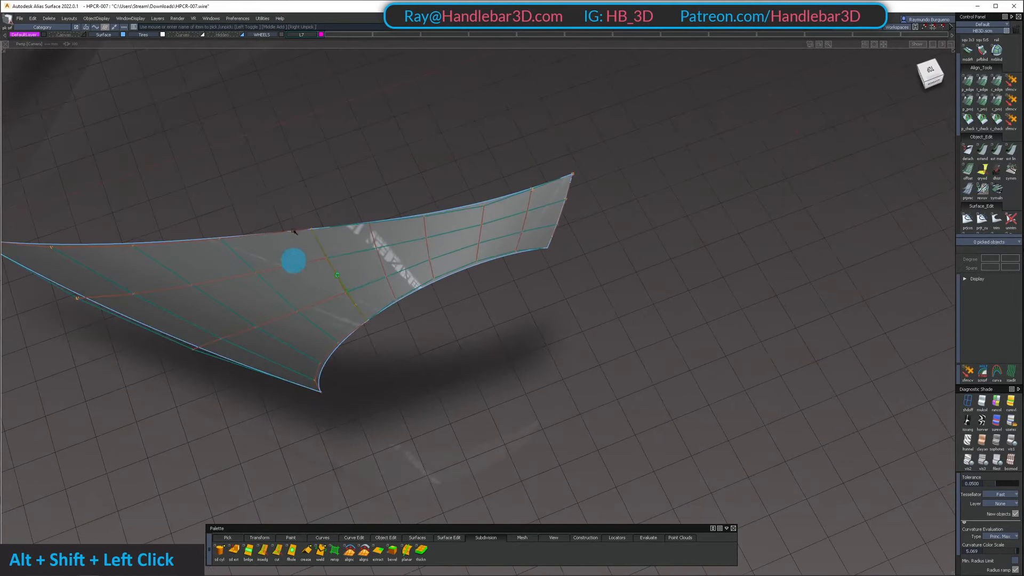
ctrl+shift+drag(264, 224, 267, 267)
mouse_move(268, 268)
mouse_down()
mouse_move(386, 220)
mouse_move(585, 167)
mouse_move(368, 206)
mouse_move(427, 252)
mouse_move(552, 293)
mouse_move(608, 260)
mouse_move(695, 236)
mouse_move(590, 270)
mouse_move(446, 188)
mouse_move(429, 369)
mouse_up()
ctrl+shift+click(421, 245)
alt+shift+scroll(427, 252, up, 2)
scroll(440, 259, down, 3)
Show the whole model again and examine the fender, wheel arch and front lip from several angles
key(shift+u)
alt+shift+right_drag(428, 369, 366, 416)
alt+shift+drag(366, 416, 265, 397)
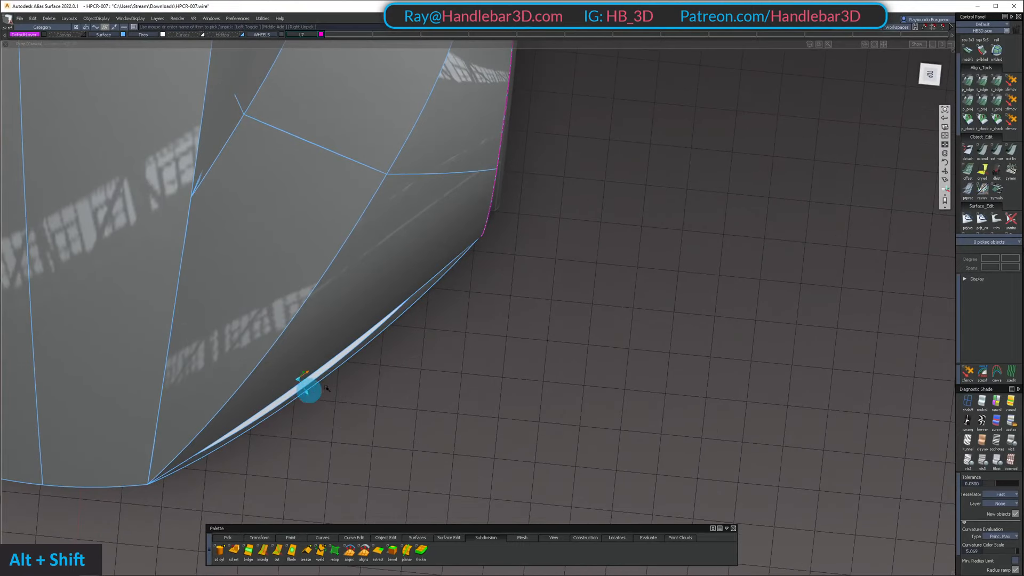
alt+shift+right_drag(327, 389, 397, 304)
alt+shift+drag(398, 304, 375, 216)
ctrl+shift+right_drag(375, 216, 373, 229)
alt+shift+drag(374, 229, 306, 191)
alt+shift+right_drag(305, 264, 474, 279)
Isolate the hood, fender and side surfaces and examine how their control meshes meet
alt+shift+drag(473, 279, 168, 161)
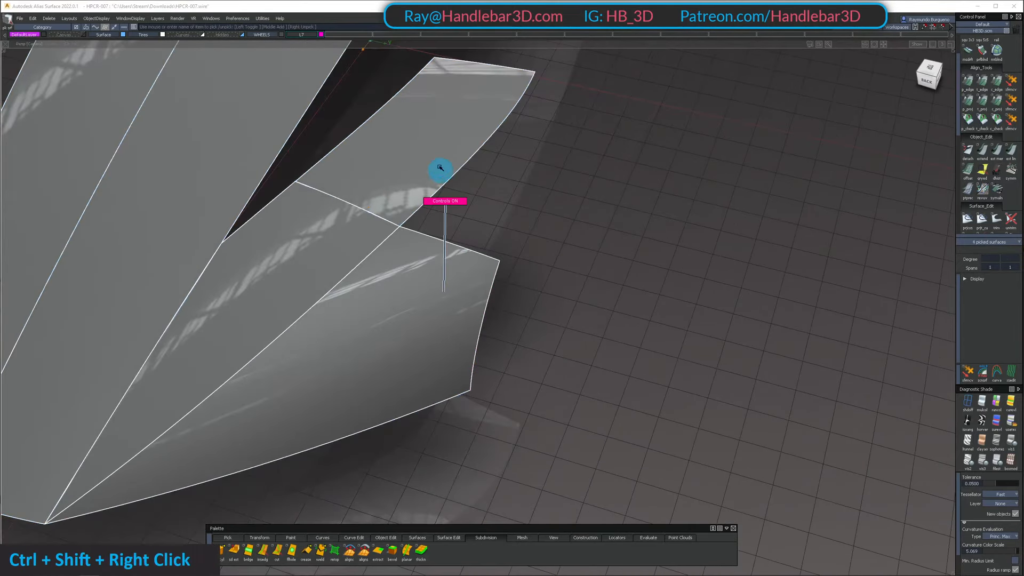
ctrl+shift+right_drag(434, 164, 522, 238)
alt+shift+middle_drag(522, 238, 503, 126)
ctrl+shift+click(503, 126)
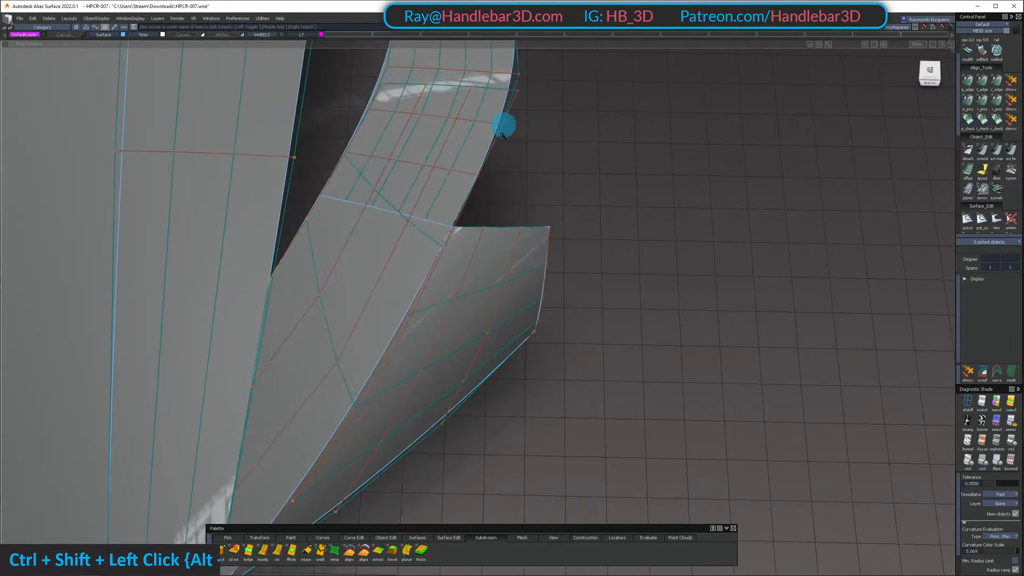
ctrl+shift+right_drag(436, 261, 429, 376)
alt+shift+middle_drag(427, 299, 475, 256)
mouse_move(476, 256)
alt+shift+mouse_down()
mouse_move(473, 146)
mouse_move(513, 173)
mouse_move(460, 153)
mouse_move(395, 240)
alt+shift+mouse_up()
alt+shift+right_drag(565, 225, 501, 237)
alt+shift+drag(500, 237, 454, 288)
ctrl+shift+drag(375, 187, 374, 205)
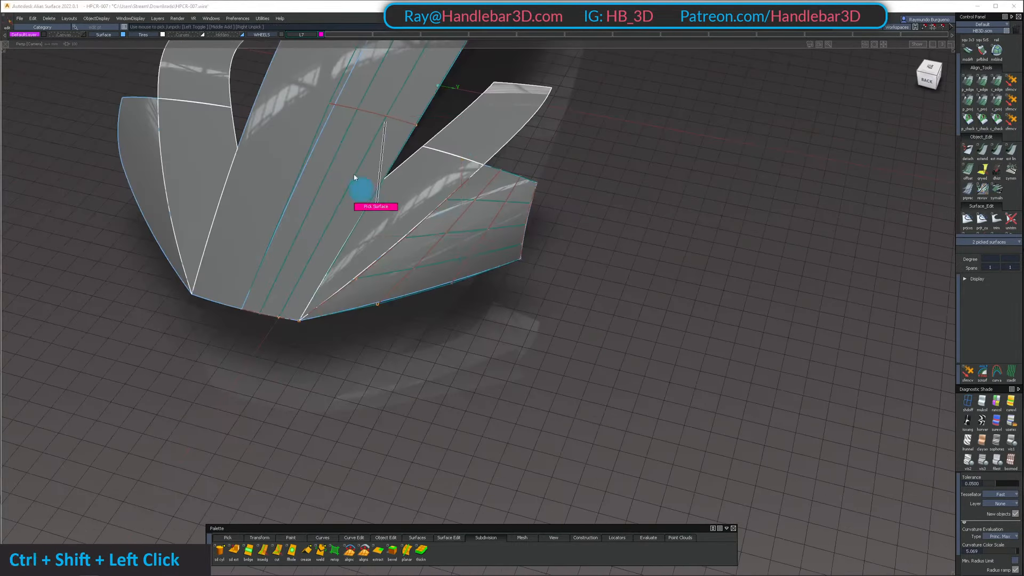
drag(355, 150, 490, 315)
ctrl+shift+right_drag(494, 304, 491, 336)
ctrl+shift+drag(496, 224, 500, 160)
Show the whole model again and examine the nose in the orthographic back view and in perspective
key(shift+u)
alt+shift+drag(336, 297, 421, 154)
alt+shift+right_drag(420, 154, 388, 217)
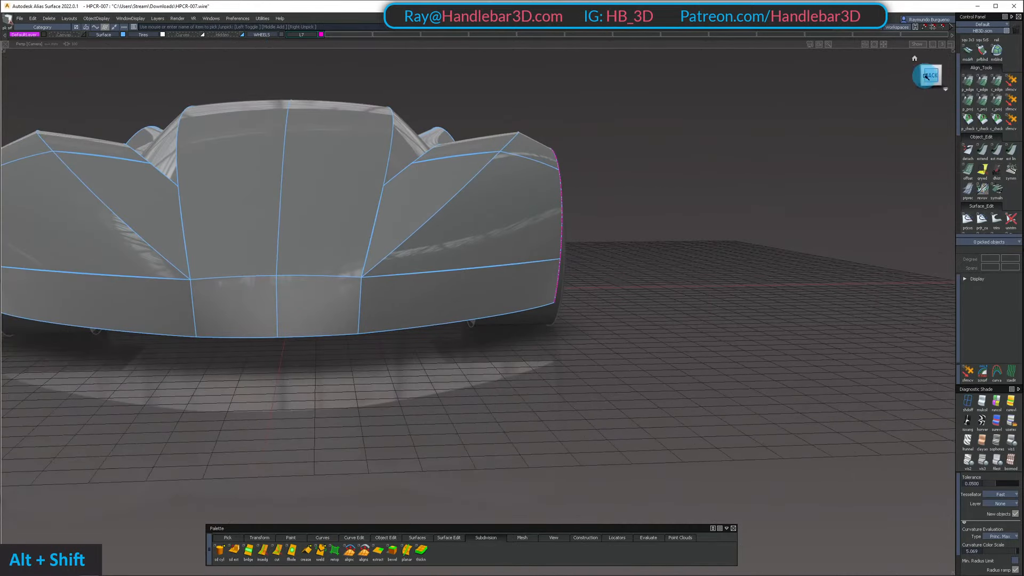
click(928, 75)
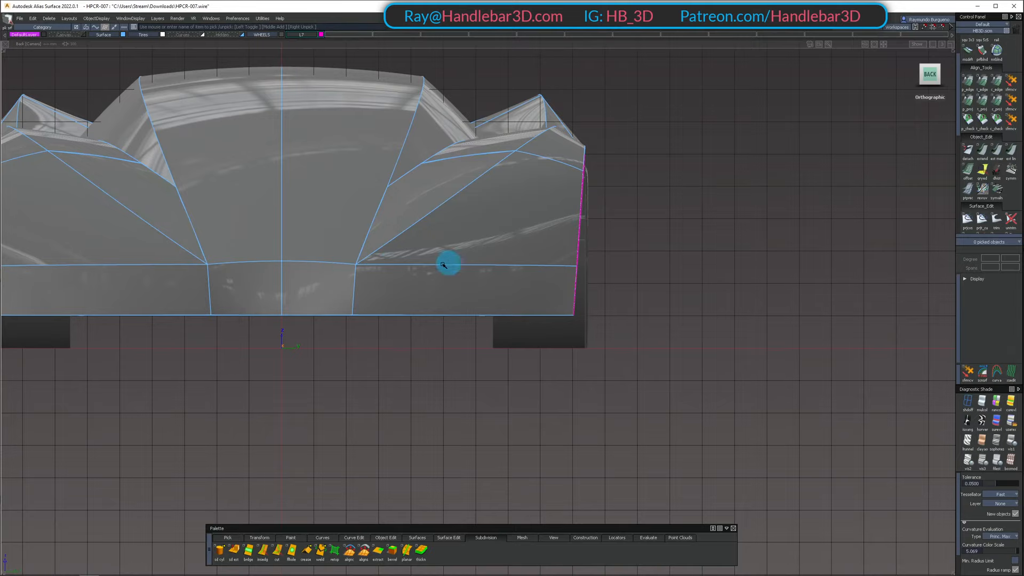
alt+shift+middle_drag(560, 247, 669, 359)
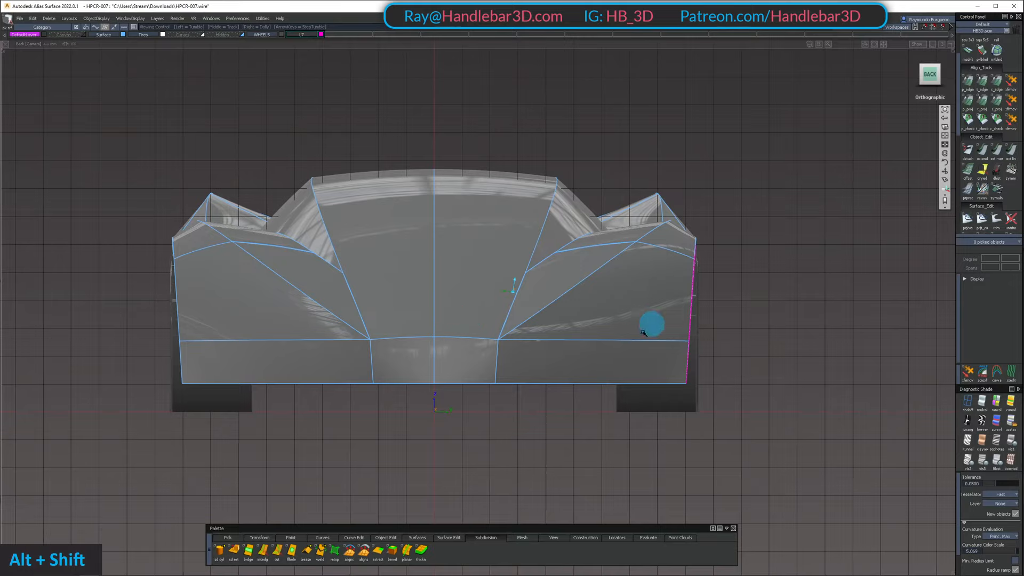
drag(643, 333, 451, 349)
alt+shift+right_drag(448, 346, 514, 368)
alt+shift+drag(515, 368, 423, 291)
ctrl+shift+drag(423, 291, 426, 334)
Pick the hood surface beside the centre line and examine its control mesh against the fender and nose edges
click(423, 322)
ctrl+shift+right_drag(419, 305, 379, 294)
alt+shift+drag(378, 294, 691, 202)
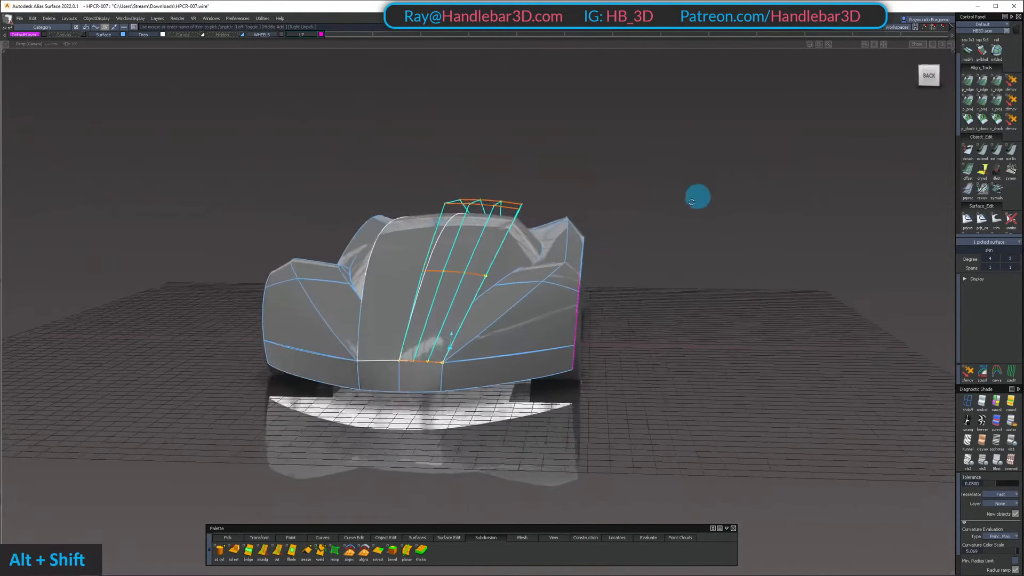
ctrl+shift+drag(488, 246, 500, 122)
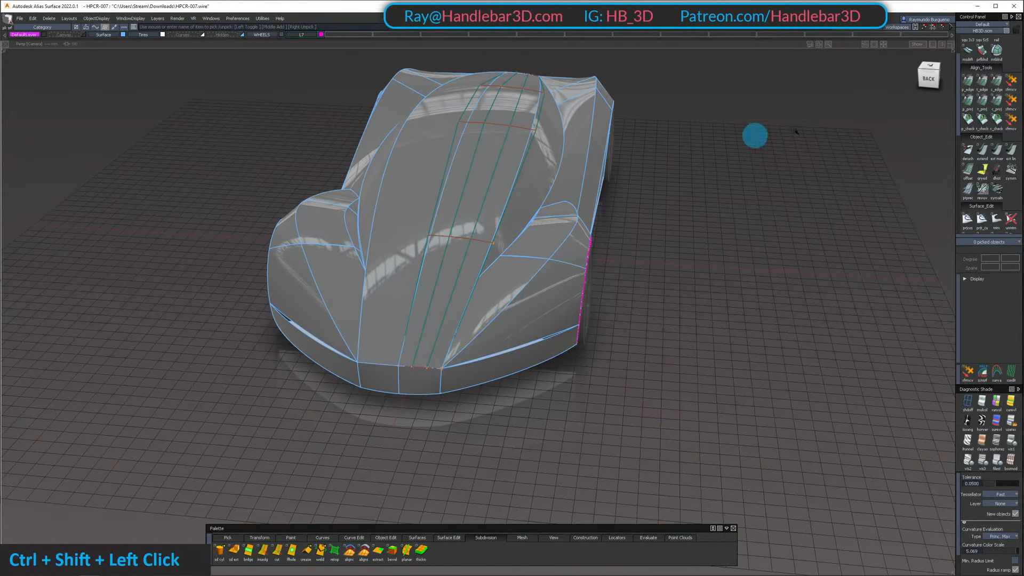
click(993, 120)
click(462, 180)
alt+shift+drag(449, 175, 508, 142)
alt+shift+right_drag(507, 142, 476, 167)
alt+shift+drag(475, 167, 373, 274)
alt+shift+middle_drag(373, 274, 427, 279)
alt+shift+drag(428, 279, 480, 269)
ctrl+shift+click(548, 304)
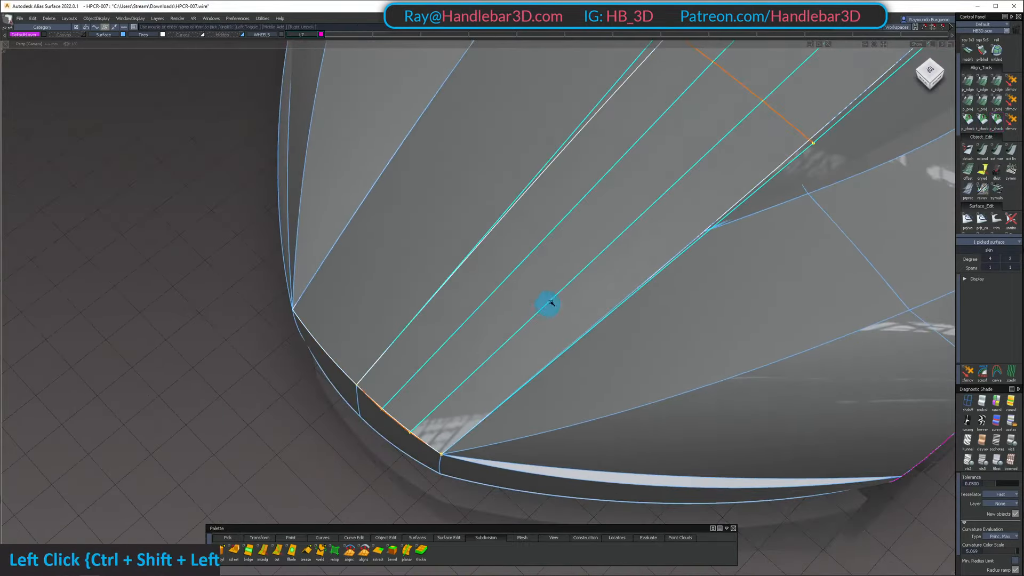
In the orthographic right view, draw a straight horizontal reference line forward from the hood surface's lower front corner
alt+shift+drag(549, 304, 545, 233)
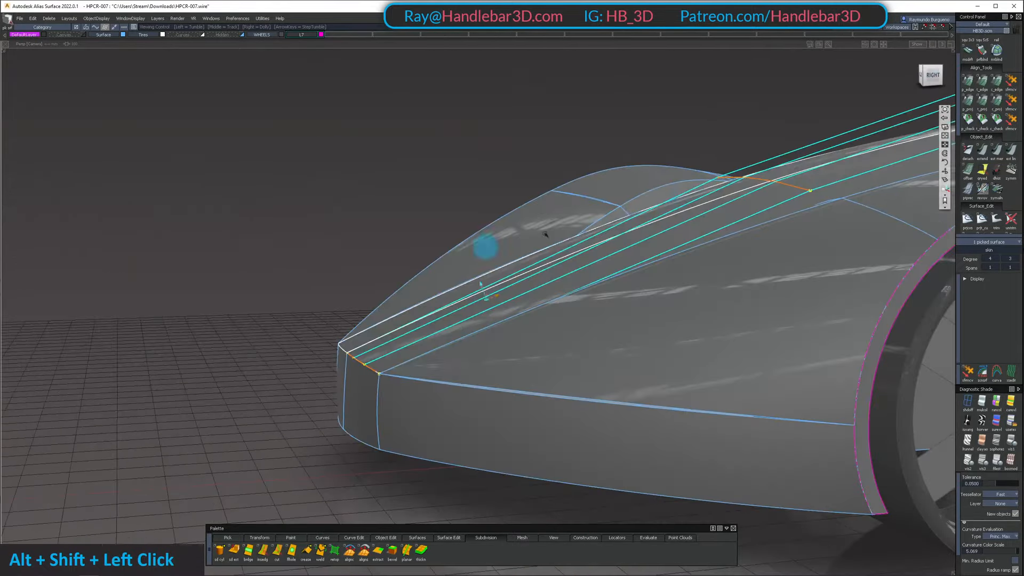
click(931, 75)
alt+shift+right_drag(342, 369, 442, 328)
alt+shift+middle_drag(441, 328, 591, 244)
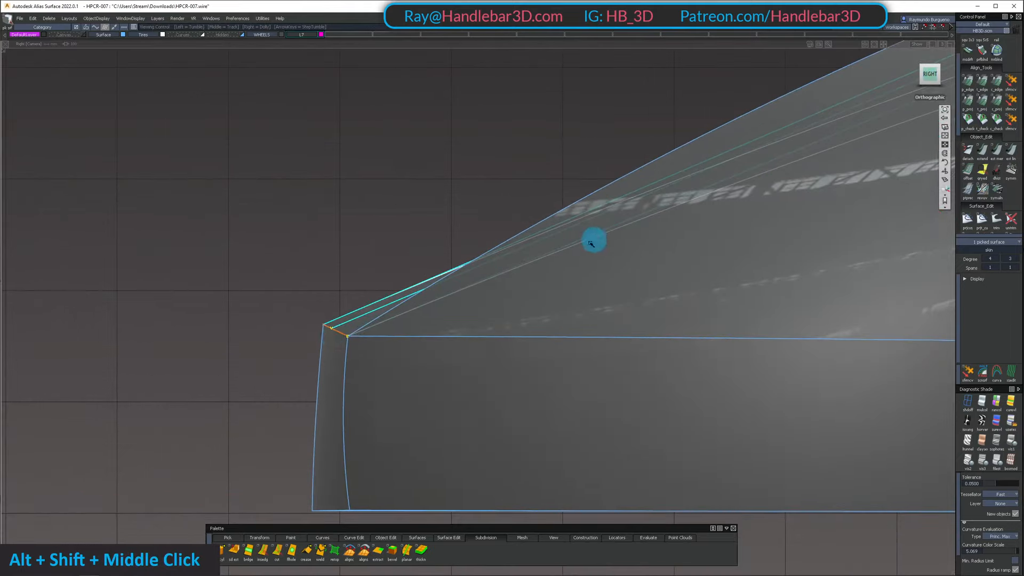
key(c)
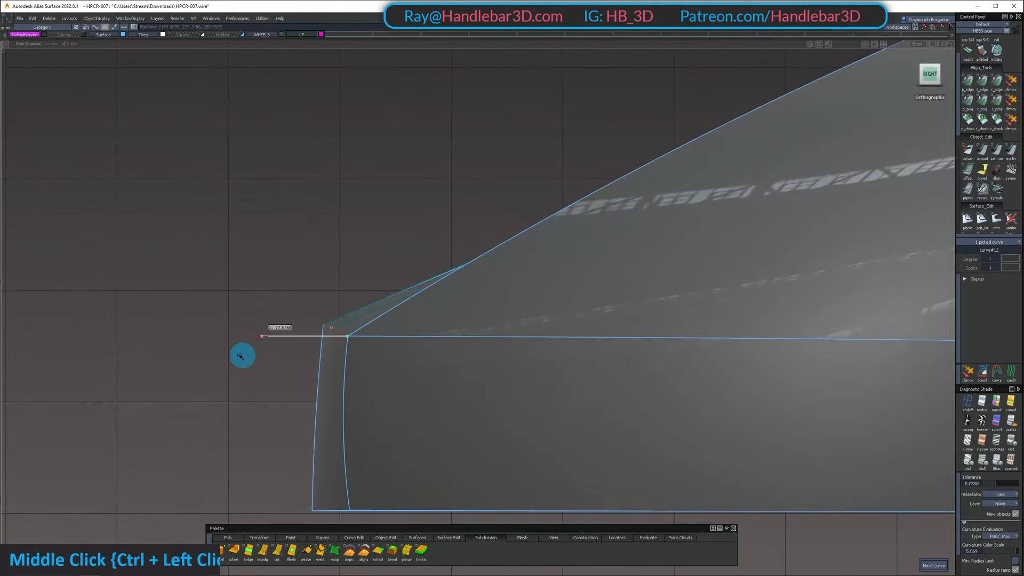
ctrl+shift+drag(315, 299, 317, 291)
alt+shift+right_drag(320, 341, 421, 315)
alt+shift+middle_drag(155, 346, 277, 273)
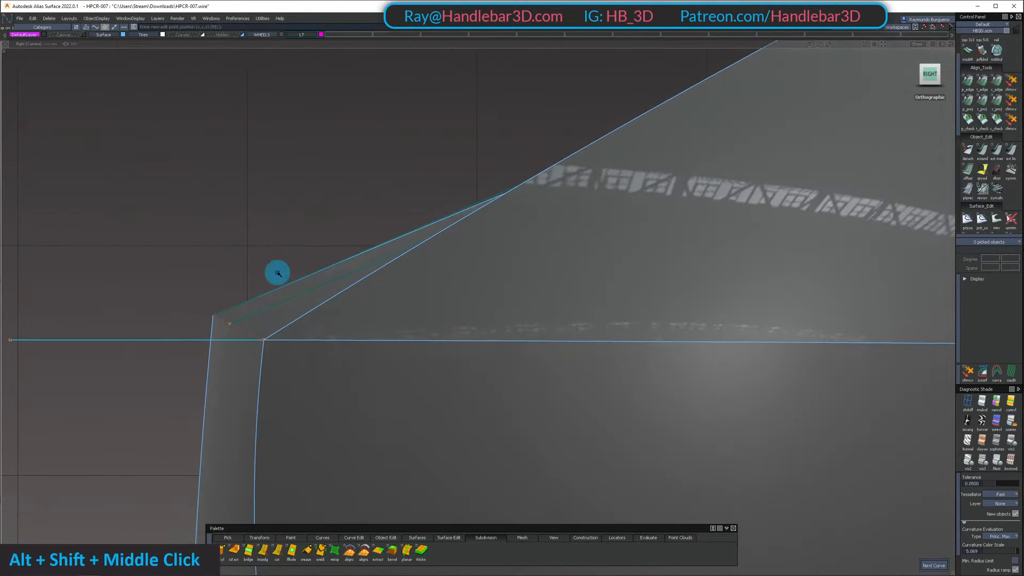
Isolate the hood surface and the horizontal reference line, hiding the rest of the model
shift+click(245, 313)
alt+shift+middle_drag(122, 283, 185, 264)
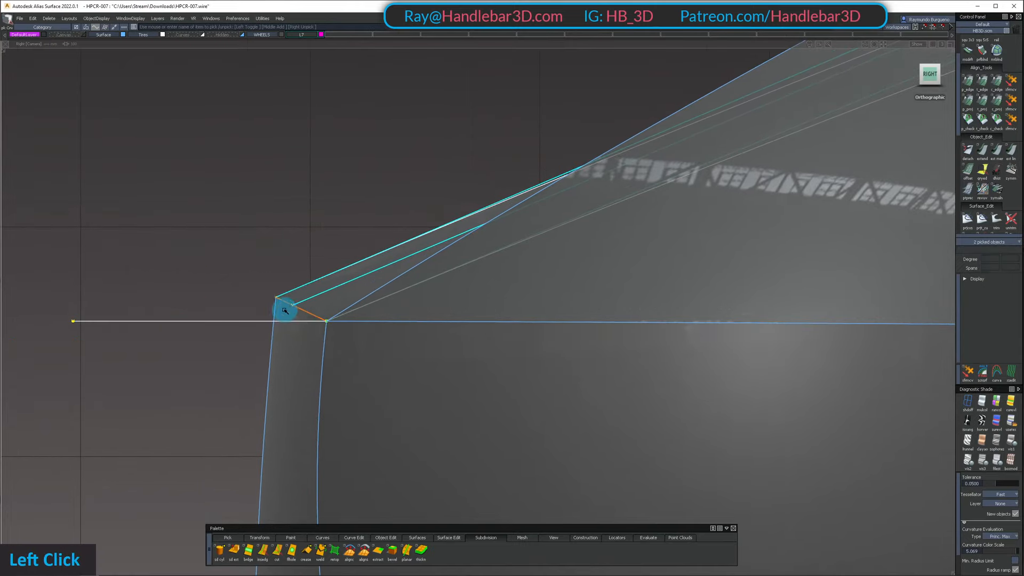
key(shift+h)
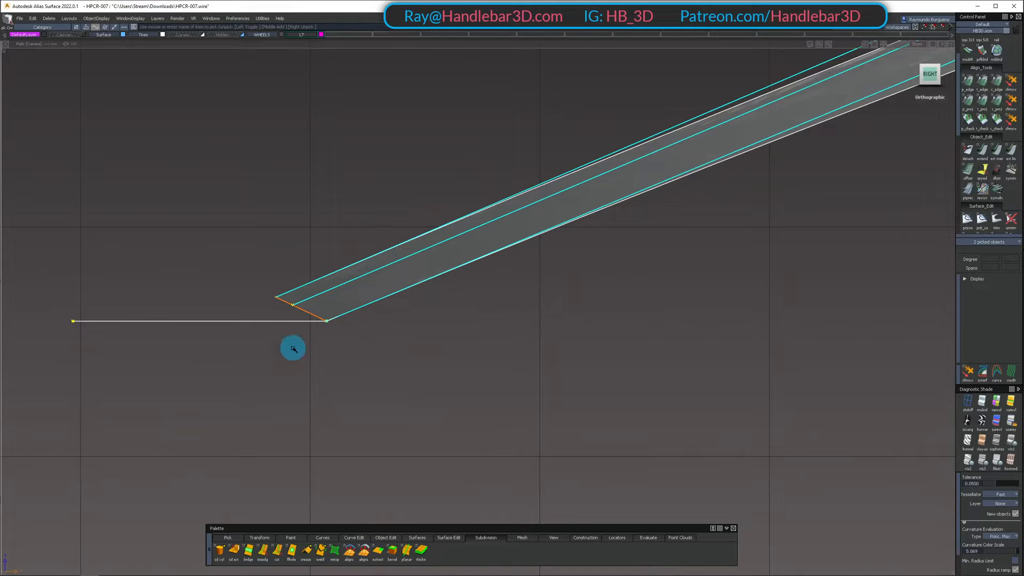
ctrl+shift+double_click(194, 297)
ctrl+shift+drag(201, 288, 302, 296)
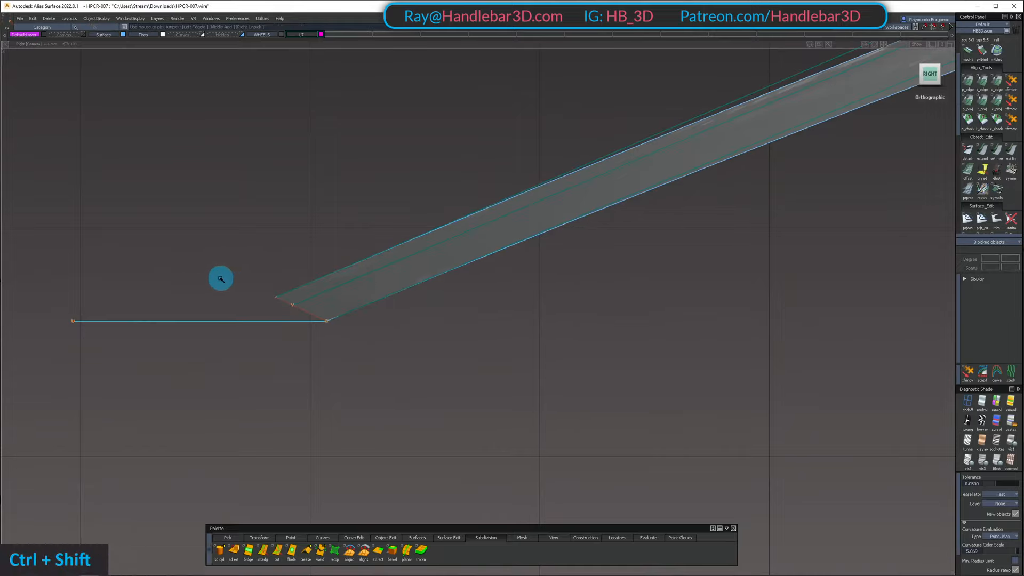
Slide the two front-edge control points nearest the hood's centre line down along their hulls onto the reference line in the right view
drag(220, 278, 306, 320)
ctrl+shift+middle_drag(316, 372, 335, 197)
ctrl+shift+drag(352, 305, 339, 271)
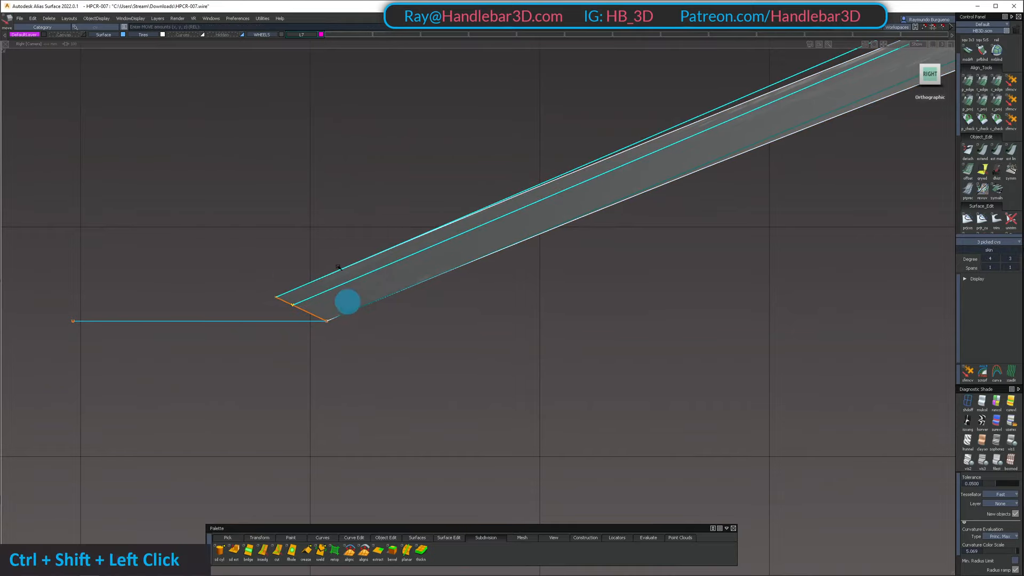
ctrl+shift+drag(197, 263, 300, 285)
click(278, 299)
alt+shift+right_drag(278, 298, 279, 293)
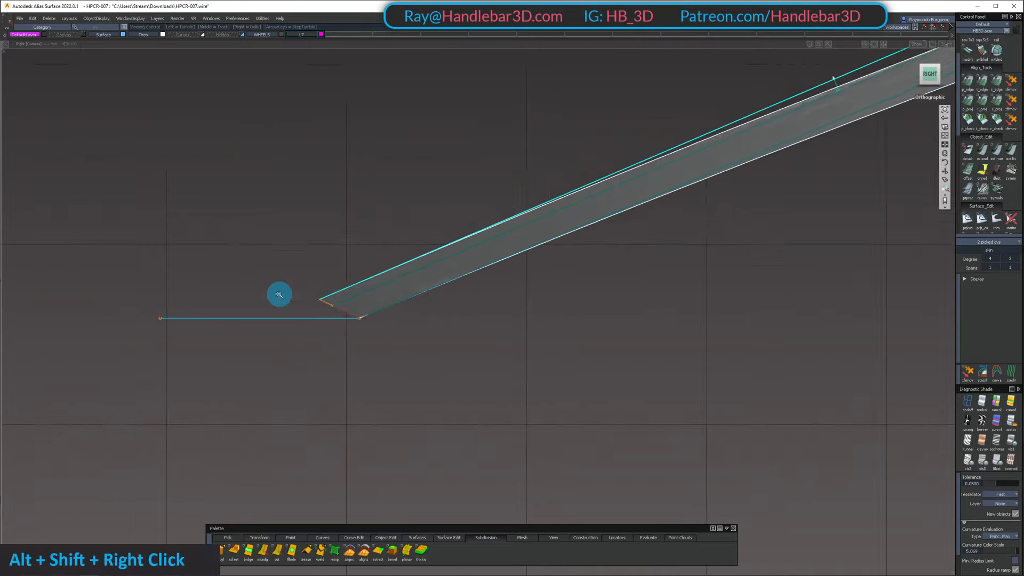
alt+shift+drag(279, 293, 280, 345)
ctrl+shift+drag(268, 330, 258, 288)
ctrl+shift+drag(256, 295, 511, 242)
click(368, 311)
alt+shift+drag(429, 188, 346, 288)
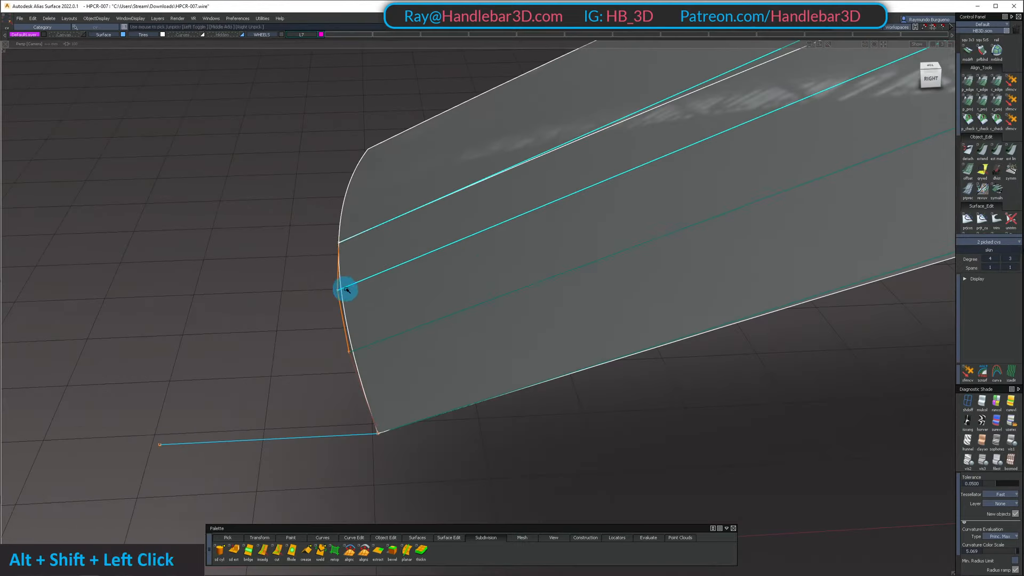
key(alt+shift+z)
click(937, 79)
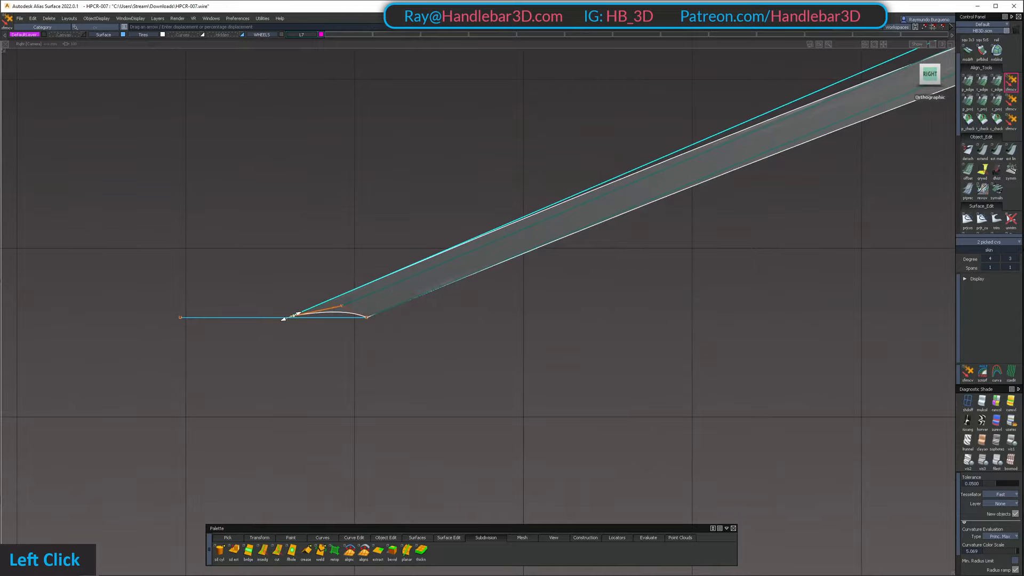
alt+shift+right_drag(32, 386, 263, 371)
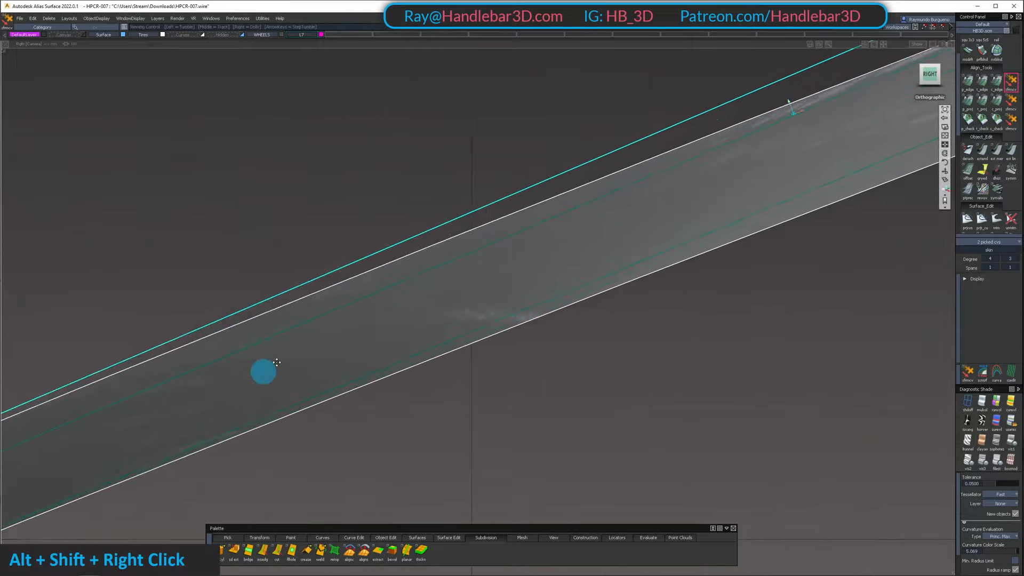
Slide the outer of the hood's inner front-edge control points forward along its hull to flatten the edge in the right view
alt+shift+middle_drag(230, 350, 745, 190)
ctrl+shift+drag(411, 407, 409, 375)
click(419, 348)
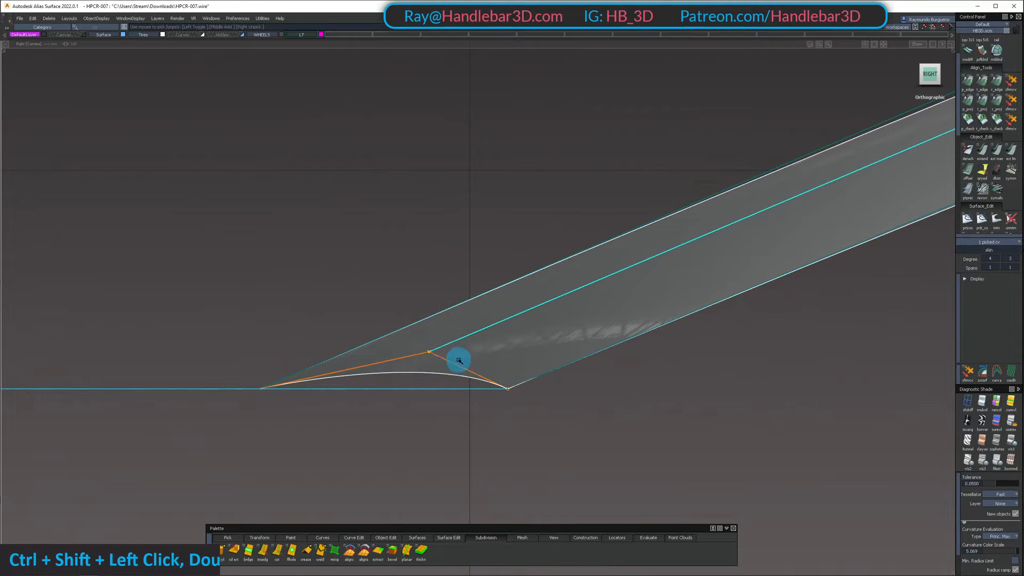
key(z)
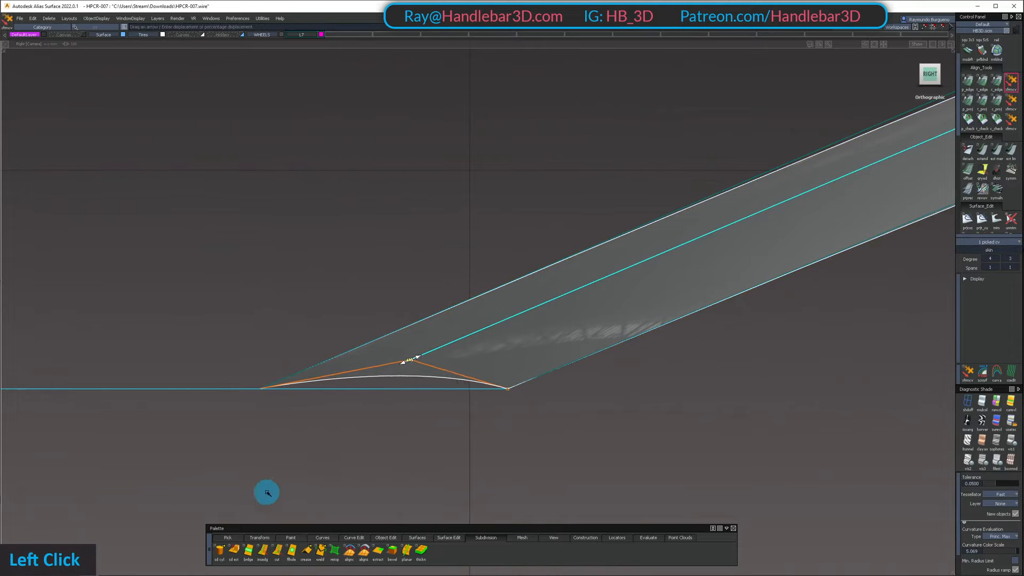
drag(457, 432, 357, 445)
alt+shift+drag(405, 389, 496, 469)
click(496, 469)
Examine the reshaped front edge of the isolated hood surface from several angles
alt+shift+right_drag(576, 320, 539, 256)
alt+shift+middle_drag(539, 256, 386, 320)
alt+shift+drag(386, 321, 681, 352)
alt+shift+right_drag(681, 352, 606, 359)
alt+shift+middle_drag(606, 359, 495, 299)
alt+shift+drag(495, 298, 421, 320)
ctrl+shift+drag(421, 320, 771, 100)
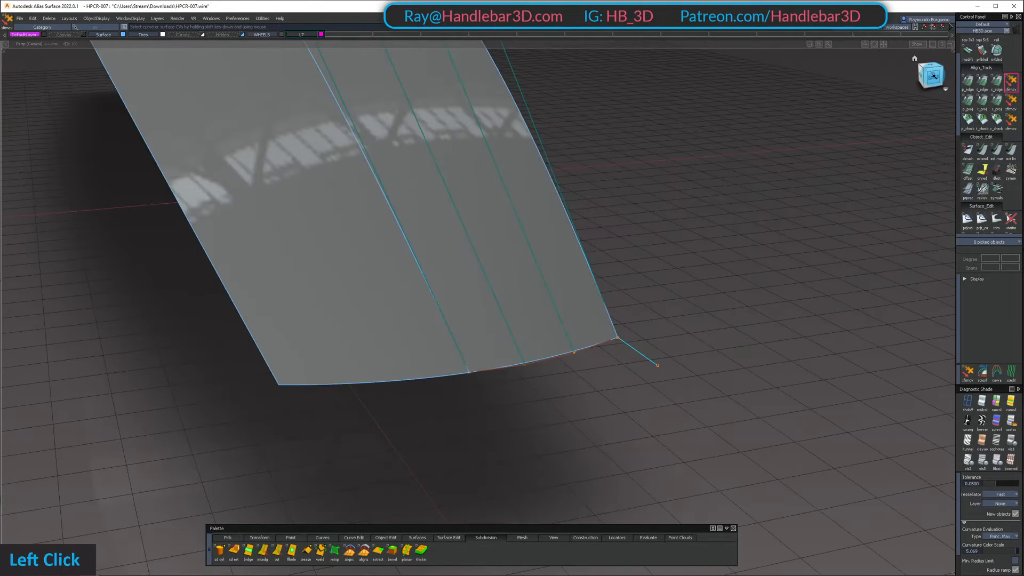
Show the whole model again and examine the hood's front edge against the nose in the orthographic back view and in perspective
click(933, 76)
alt+shift+right_drag(715, 252, 603, 277)
alt+shift+middle_drag(604, 277, 576, 350)
ctrl+shift+drag(524, 201, 510, 256)
ctrl+shift+right_drag(509, 175, 506, 369)
key(shift+u)
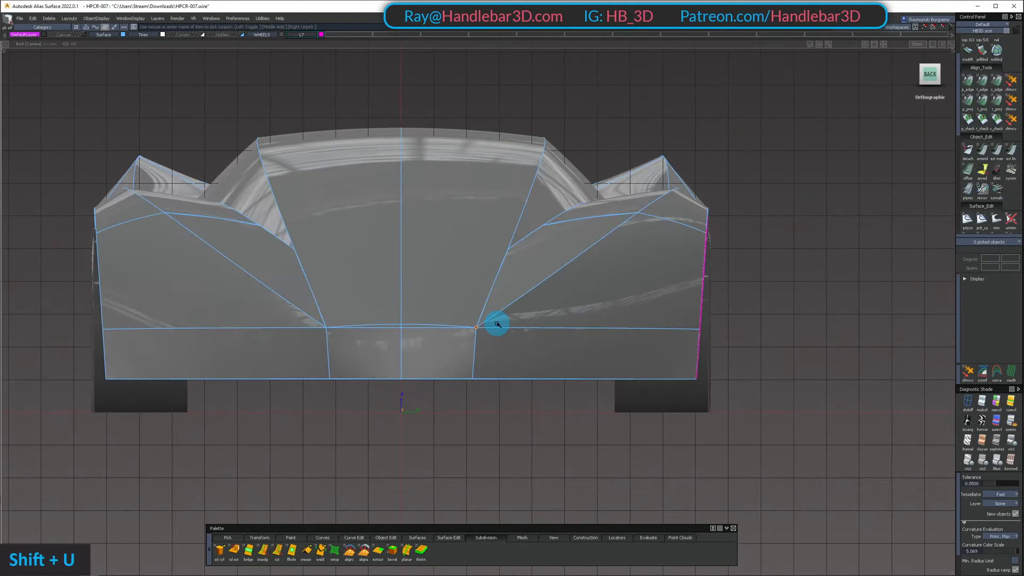
alt+shift+right_drag(457, 271, 485, 361)
alt+shift+middle_drag(485, 362, 494, 256)
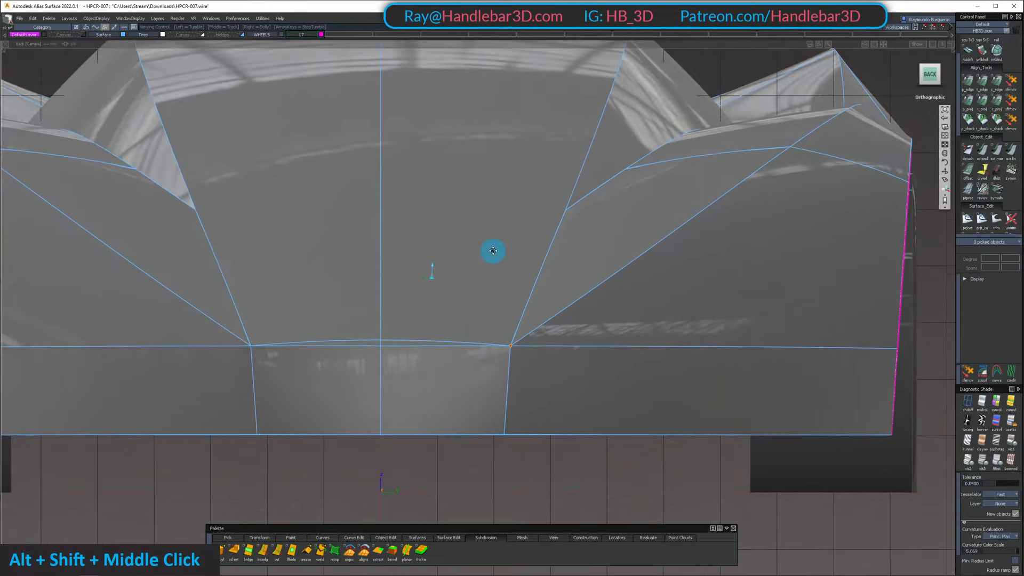
mouse_move(494, 256)
alt+shift+right_down()
mouse_move(464, 268)
mouse_move(474, 252)
alt+shift+right_up()
alt+shift+drag(474, 252, 293, 336)
alt+shift+right_drag(293, 336, 361, 341)
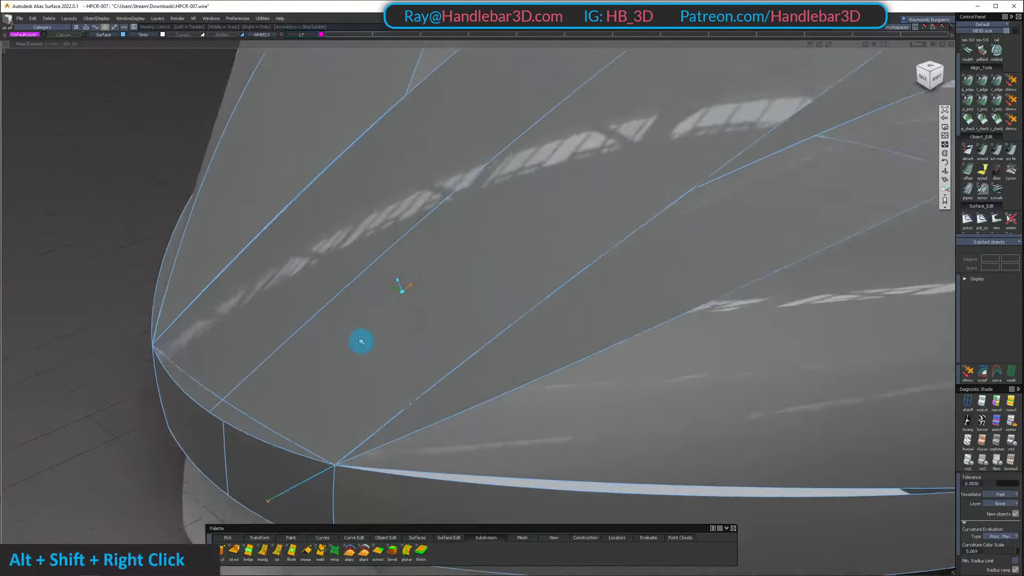
alt+shift+drag(361, 340, 245, 448)
mouse_move(376, 301)
ctrl+shift+mouse_down()
mouse_move(370, 354)
mouse_move(347, 354)
mouse_move(304, 277)
mouse_move(351, 332)
ctrl+shift+mouse_up()
Slide the hood's two front-edge control points nearest the centre line forward past the nose edge, working in the top view
click(378, 334)
alt+shift+click(335, 302)
alt+shift+right_drag(336, 302, 381, 290)
alt+shift+drag(381, 290, 444, 339)
alt+shift+drag(506, 196, 848, 154)
click(935, 69)
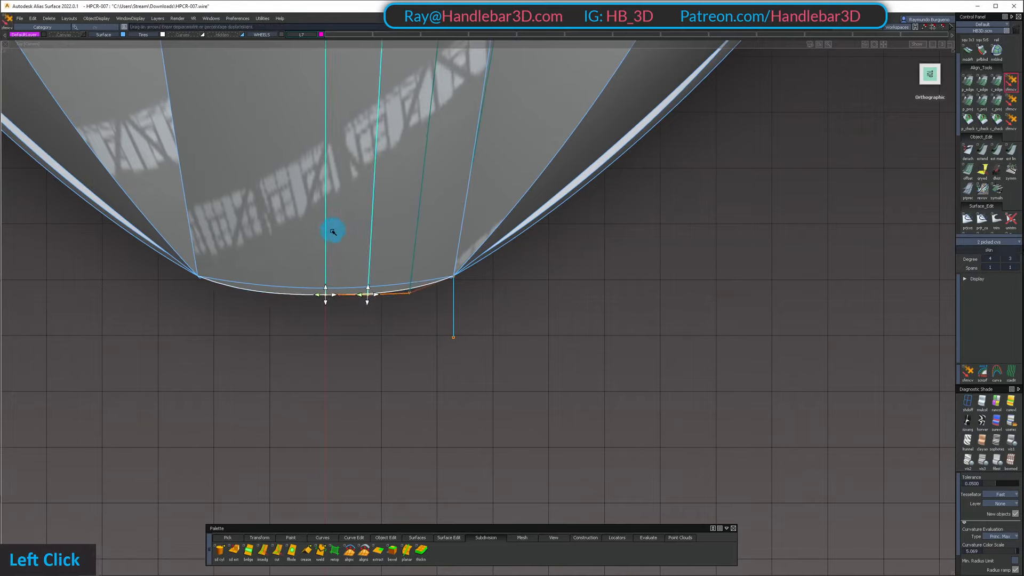
click(383, 348)
In the orthographic back view, adjust the height of the front-edge control point next to the hood's outer corner
alt+shift+drag(340, 342, 389, 281)
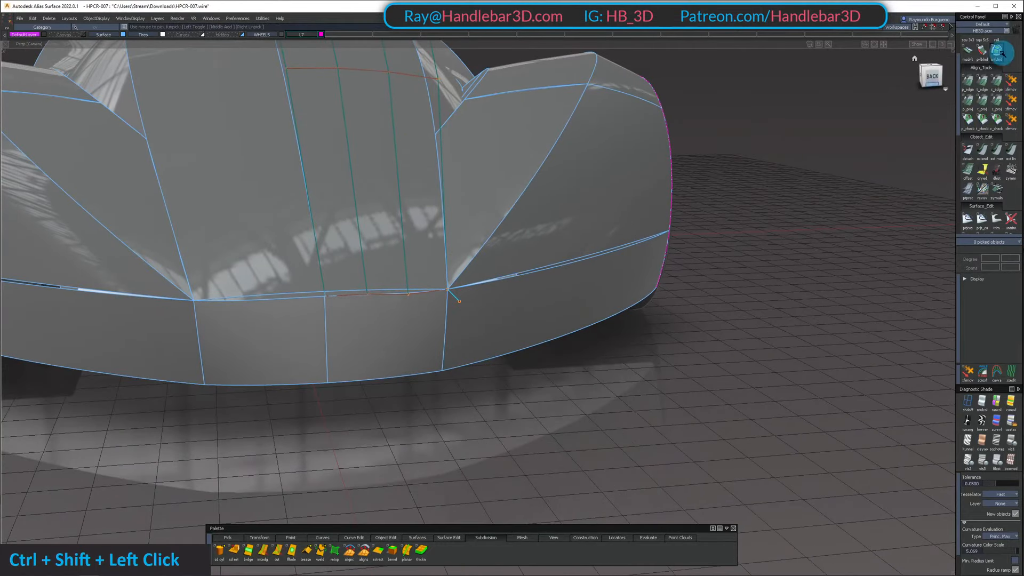
click(936, 73)
ctrl+shift+drag(334, 328, 451, 333)
alt+shift+right_drag(451, 332, 418, 300)
shift+drag(425, 287, 479, 329)
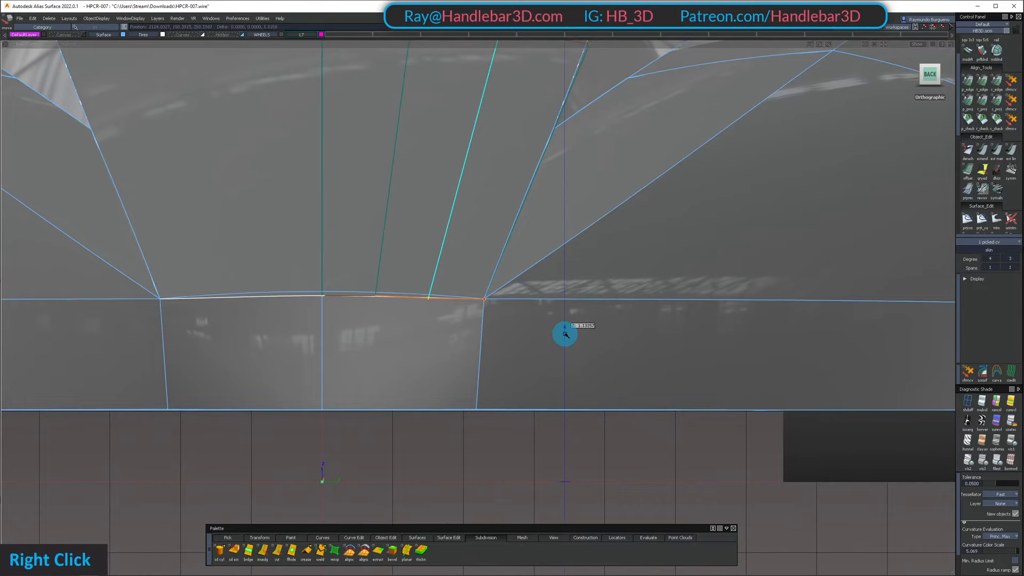
ctrl+shift+drag(527, 300, 525, 299)
alt+shift+middle_drag(512, 315, 462, 320)
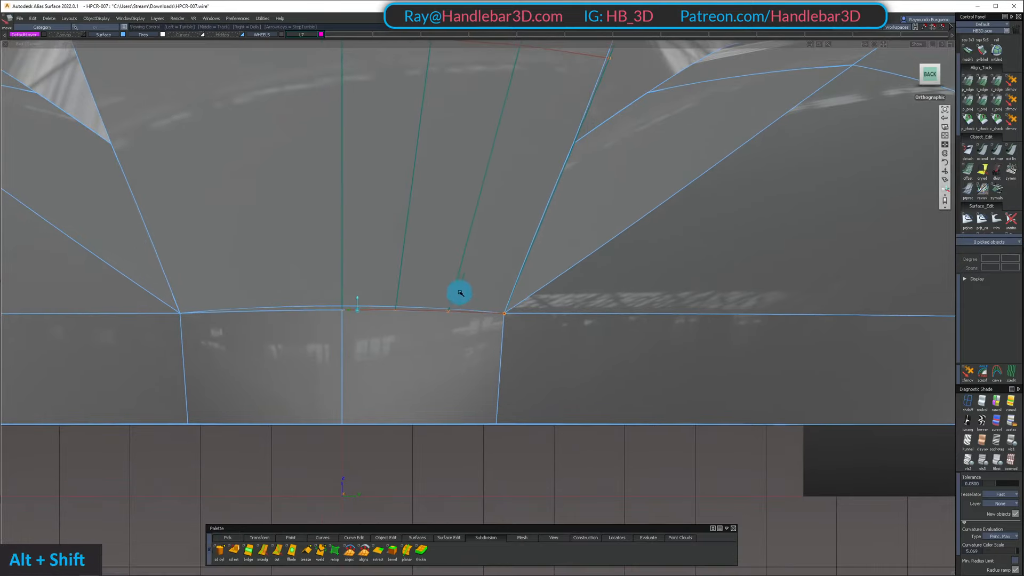
alt+shift+drag(457, 290, 424, 420)
Fine-tune the heights of the hood's two centre front-edge control points and the one beside the corner in the back view
click(932, 76)
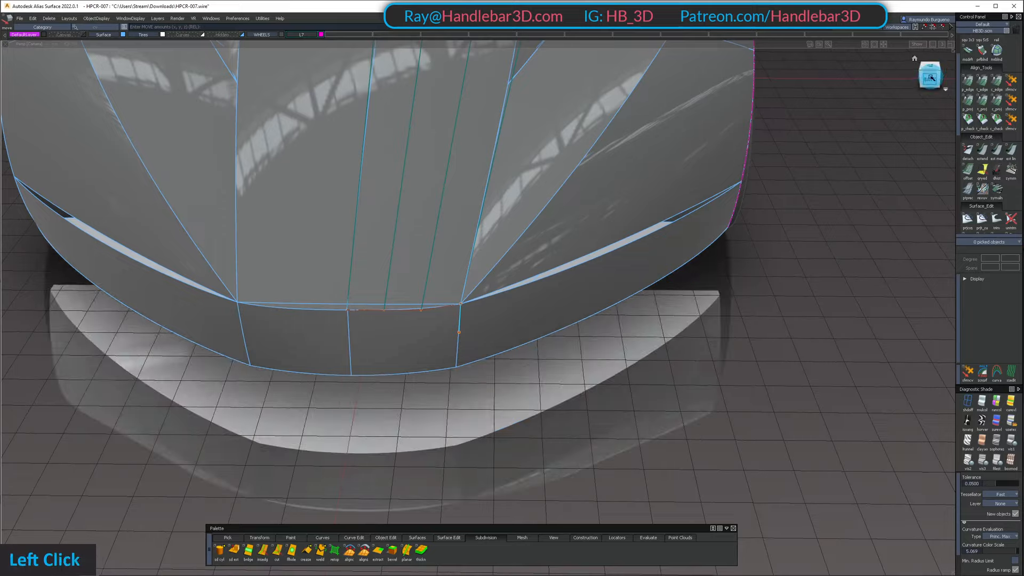
alt+shift+right_drag(230, 360, 312, 361)
ctrl+shift+drag(277, 317, 372, 349)
drag(490, 358, 535, 372)
ctrl+shift+middle_drag(501, 358, 500, 357)
ctrl+shift+double_click(421, 310)
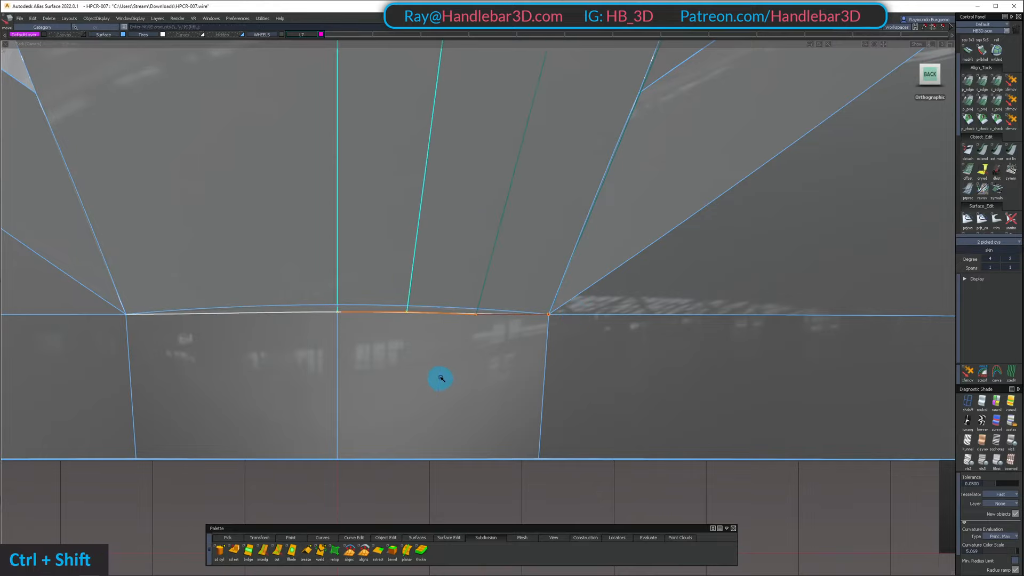
ctrl+shift+double_click(457, 304)
click(476, 313)
ctrl+shift+middle_click(488, 360)
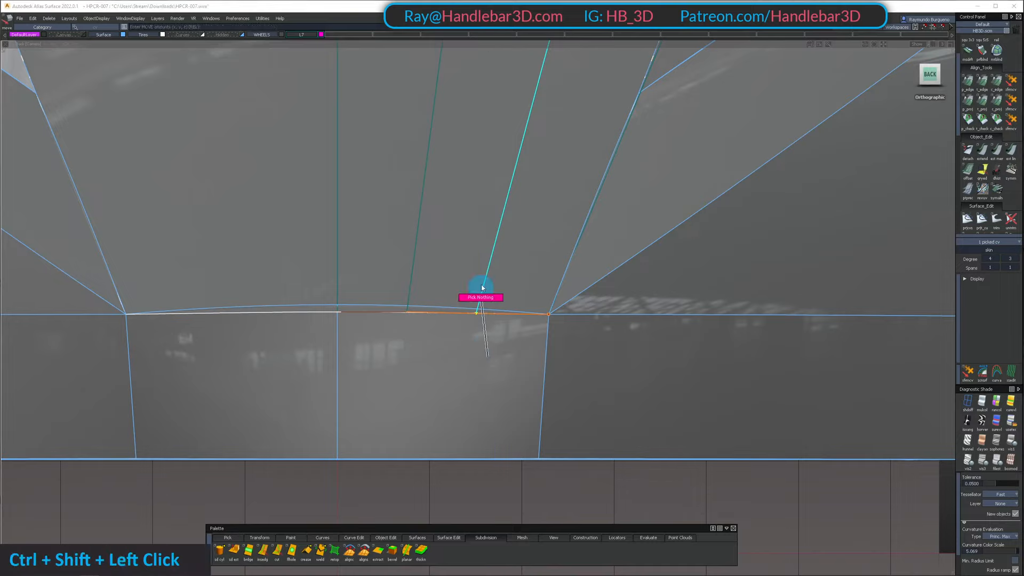
ctrl+shift+drag(482, 288, 481, 285)
Examine the hood's front edge and its control mesh against the nose from several perspective angles
alt+shift+right_drag(482, 285, 441, 228)
ctrl+shift+drag(441, 229, 368, 221)
drag(368, 221, 462, 329)
ctrl+shift+right_drag(462, 329, 466, 352)
ctrl+shift+drag(467, 330, 62, 414)
alt+shift+drag(613, 240, 489, 265)
alt+shift+right_drag(489, 265, 484, 365)
ctrl+shift+drag(466, 301, 470, 363)
click(472, 366)
ctrl+shift+right_drag(459, 288, 461, 321)
alt+shift+drag(460, 321, 457, 347)
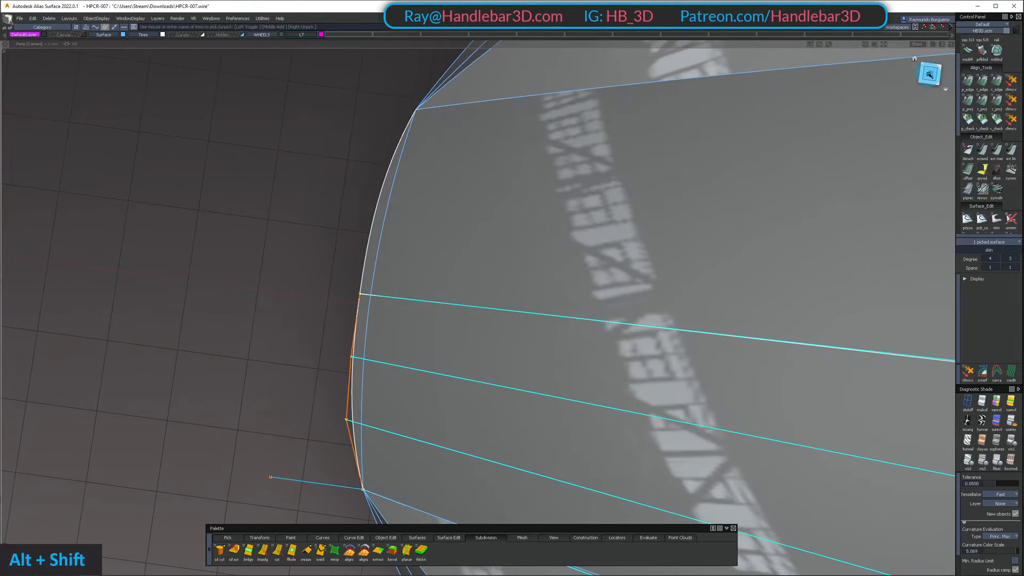
In the orthographic top view, pull the front-edge control point next to the hood's outer corner slightly rearward
click(930, 74)
ctrl+shift+click(500, 304)
alt+shift+middle_drag(501, 304, 492, 239)
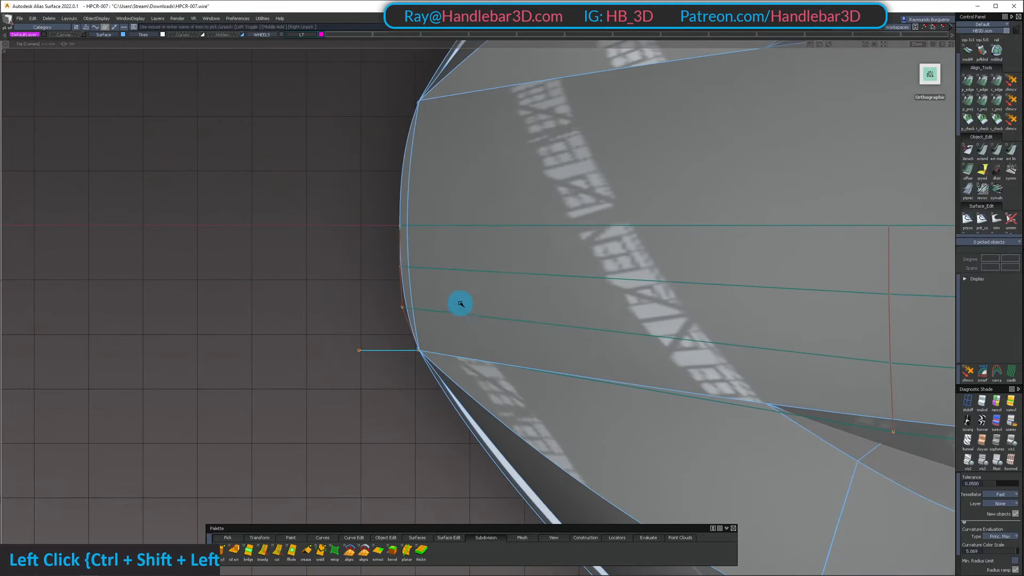
click(438, 363)
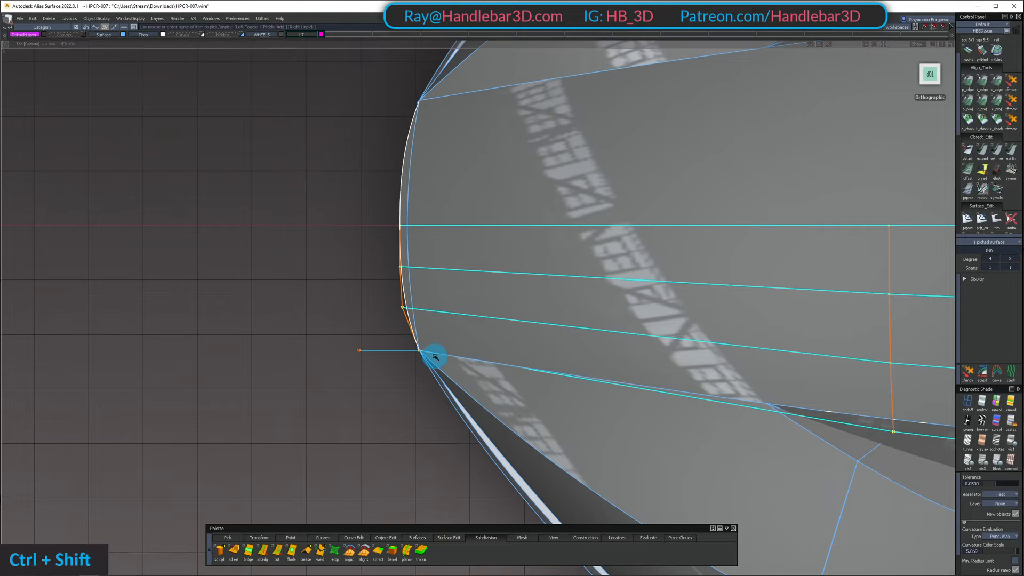
alt+shift+right_drag(438, 354, 482, 338)
ctrl+shift+click(349, 288)
alt+shift+right_drag(350, 288, 363, 298)
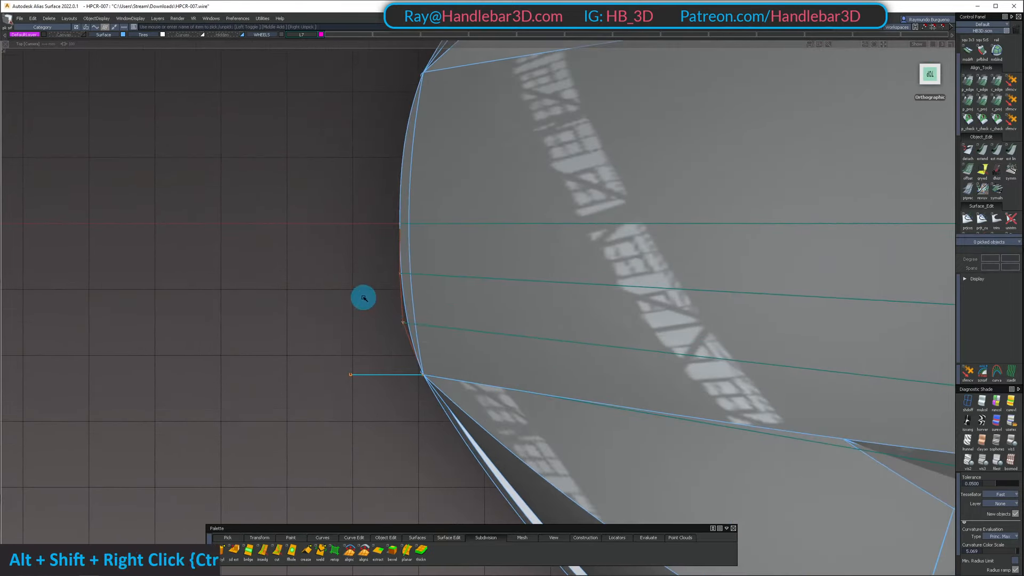
shift+click(401, 335)
middle_click(346, 316)
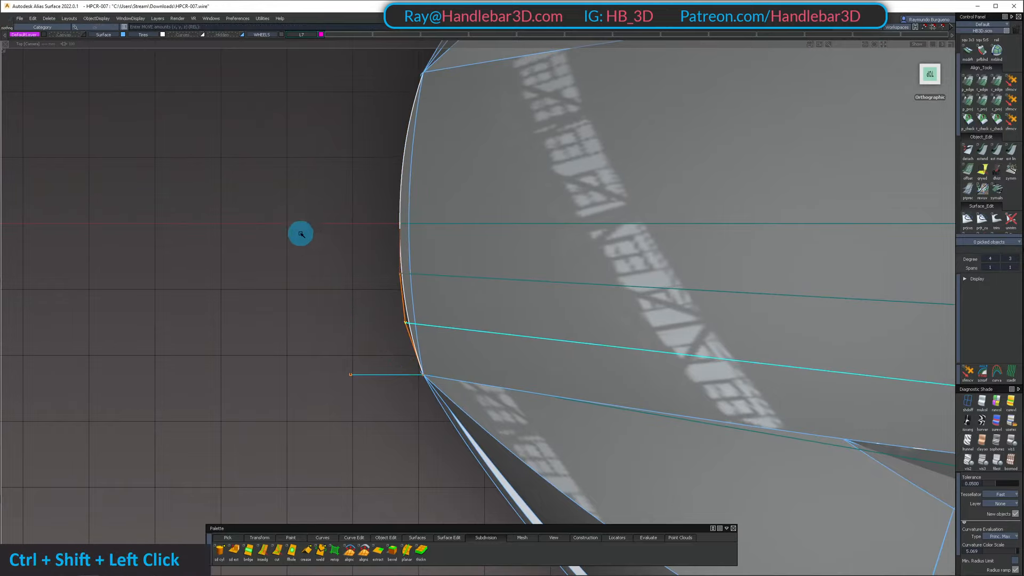
Push the hood's two front-edge control points nearest the centre line slightly forward in the top view
shift+click(418, 290)
middle_click(322, 280)
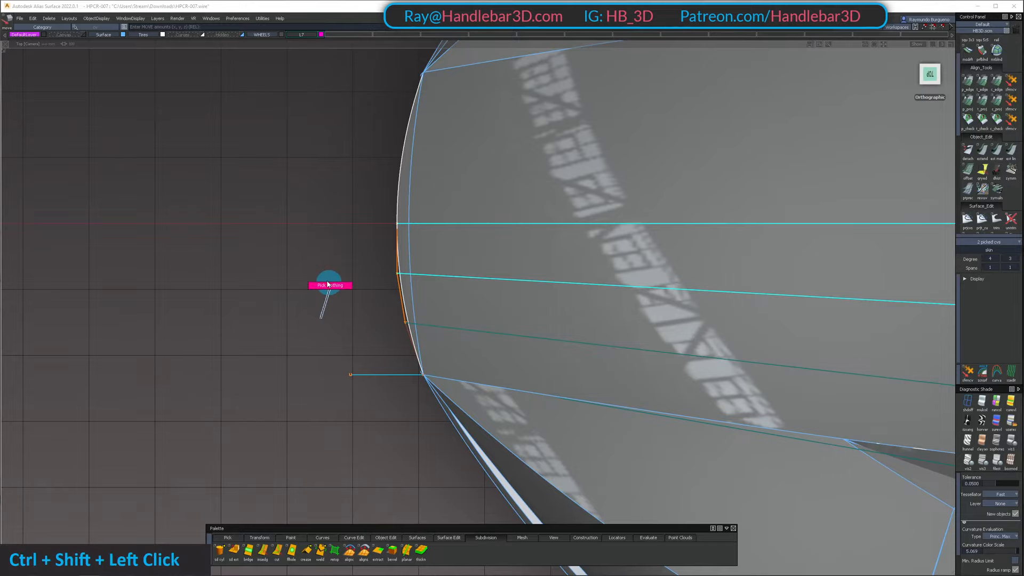
ctrl+shift+click(328, 284)
Hide the model lines and examine how the hood, nose and fender highlights flow from several angles
alt+shift+right_drag(328, 285, 218, 304)
alt+shift+drag(217, 304, 442, 164)
ctrl+shift+drag(442, 164, 469, 326)
alt+shift+right_drag(455, 184, 471, 205)
alt+shift+drag(471, 205, 679, 153)
alt+shift+right_drag(679, 153, 613, 197)
alt+shift+middle_drag(613, 198, 574, 214)
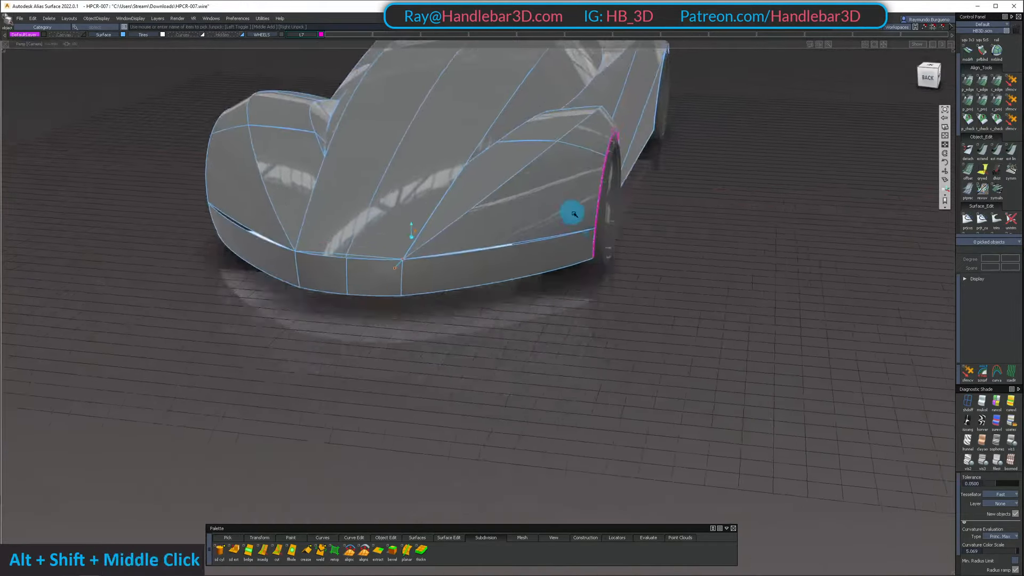
alt+shift+drag(574, 215, 566, 183)
alt+shift+middle_drag(566, 183, 577, 223)
ctrl+shift+right_drag(577, 222, 608, 268)
alt+shift+drag(608, 268, 431, 280)
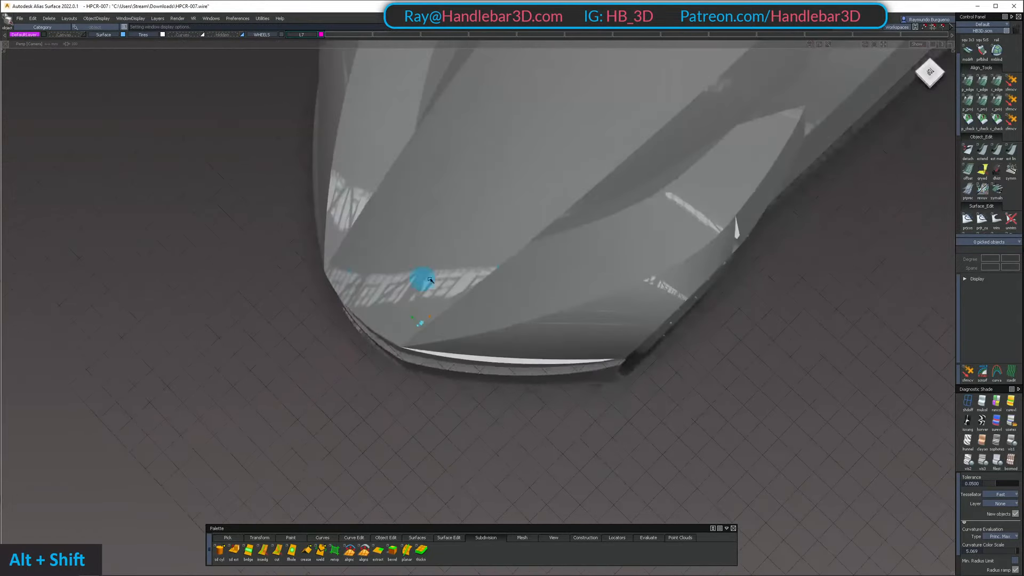
alt+shift+right_drag(641, 261, 549, 137)
alt+shift+drag(549, 137, 575, 175)
ctrl+shift+right_drag(575, 175, 608, 223)
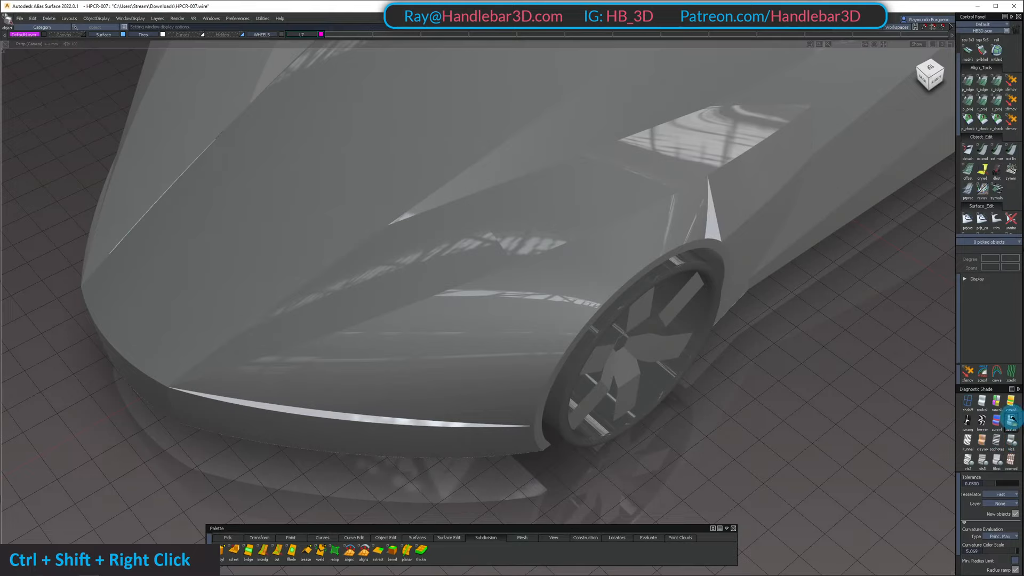
Apply Shade-Sky diagnostic shading and examine the body surfaces around the whole car
click(1012, 420)
mouse_move(608, 311)
alt+shift+mouse_down()
mouse_move(603, 270)
mouse_move(602, 421)
mouse_move(555, 347)
mouse_move(434, 263)
alt+shift+mouse_up()
alt+shift+middle_drag(434, 263, 732, 235)
alt+shift+right_drag(732, 235, 617, 238)
alt+shift+middle_drag(677, 251, 677, 286)
alt+shift+drag(676, 286, 661, 400)
alt+shift+right_drag(660, 400, 683, 366)
alt+shift+drag(683, 366, 439, 284)
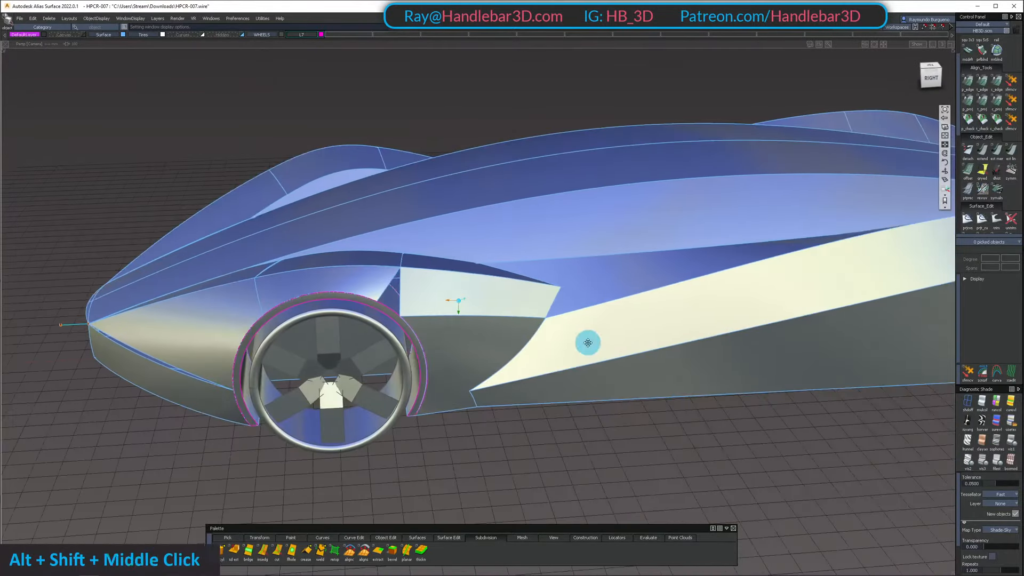
Examine the bodyside surfaces and their highlights where the side panel meets the panel behind the front wheel
alt+shift+middle_drag(588, 343, 550, 322)
alt+shift+right_drag(549, 322, 566, 345)
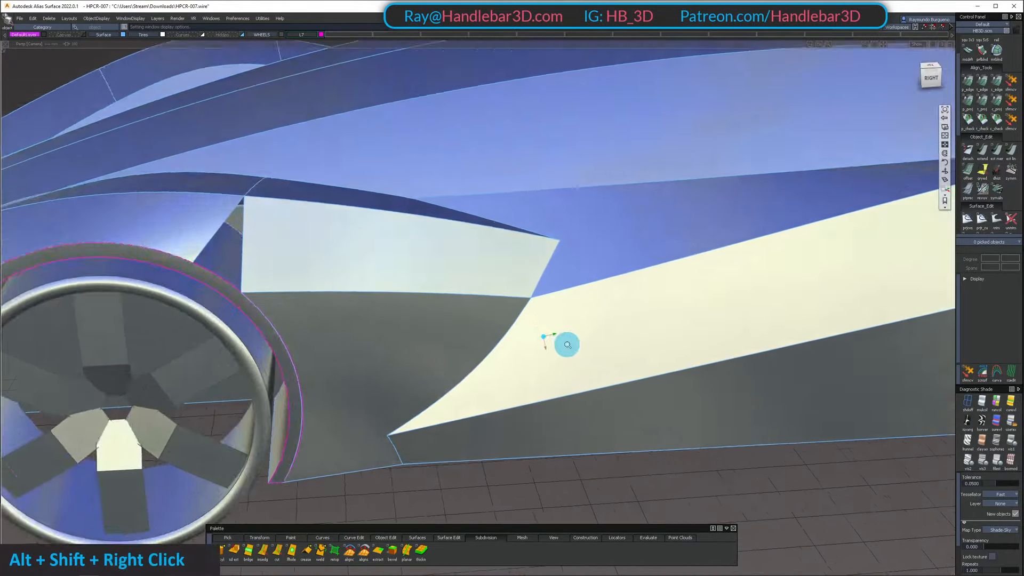
alt+shift+drag(566, 345, 521, 332)
alt+shift+right_drag(522, 332, 581, 326)
alt+shift+drag(582, 327, 599, 300)
alt+shift+right_drag(599, 300, 402, 288)
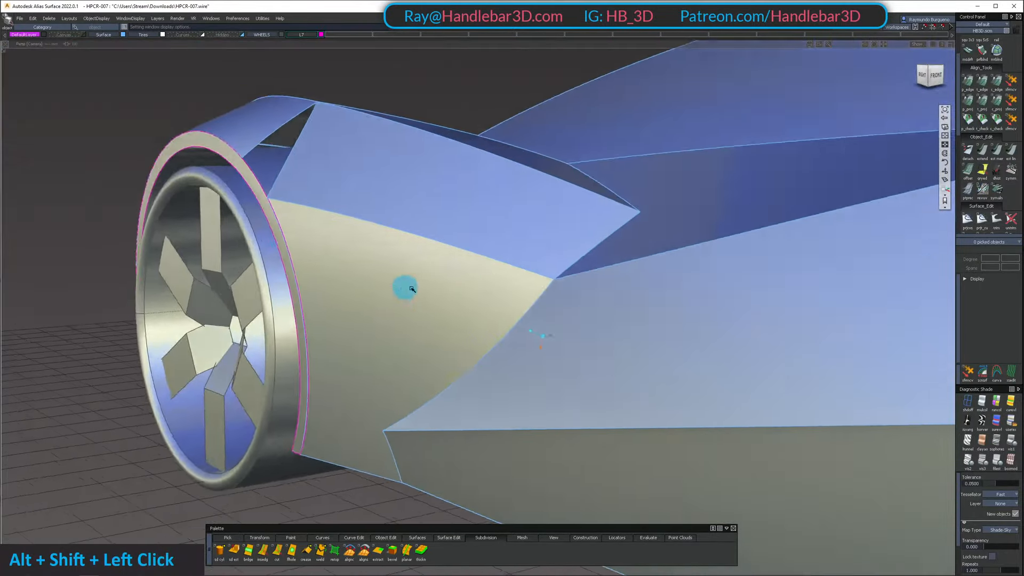
alt+shift+drag(402, 288, 540, 347)
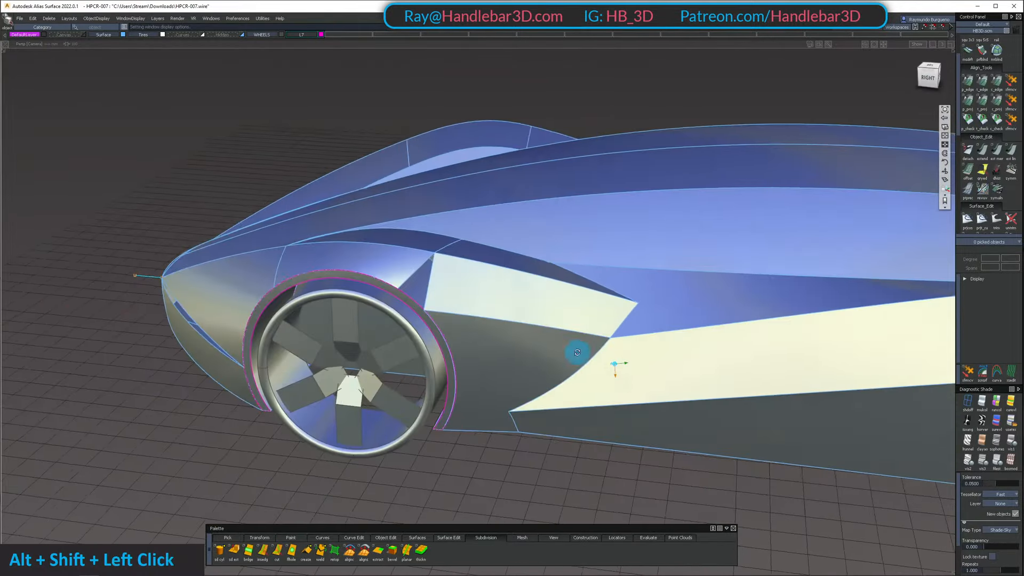
alt+shift+drag(577, 352, 488, 342)
ctrl+shift+drag(493, 344, 522, 355)
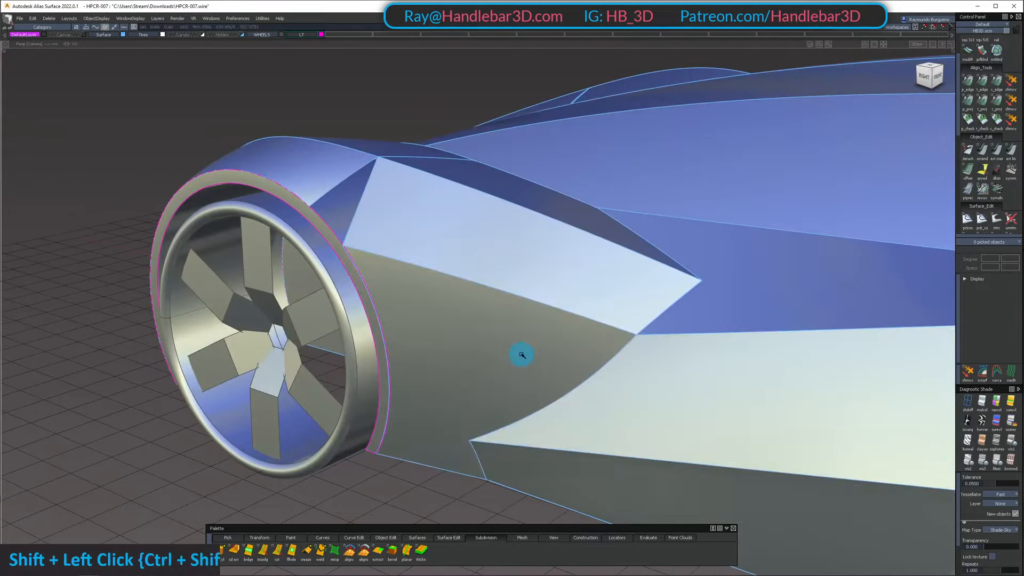
ctrl+shift+right_drag(628, 329, 627, 326)
alt+shift+drag(625, 323, 669, 339)
alt+shift+right_drag(670, 339, 642, 336)
alt+shift+drag(641, 335, 489, 377)
alt+shift+middle_drag(490, 377, 651, 393)
alt+shift+right_drag(651, 393, 187, 218)
alt+shift+drag(186, 217, 602, 237)
Display the control meshes of the panel behind the front wheel and the adjoining side panel
alt+shift+middle_drag(602, 237, 600, 252)
alt+shift+drag(600, 251, 551, 259)
alt+shift+right_drag(551, 259, 598, 219)
alt+shift+drag(597, 219, 421, 267)
alt+shift+middle_drag(421, 267, 395, 277)
alt+shift+drag(395, 278, 277, 256)
click(184, 237)
alt+shift+drag(282, 297, 566, 291)
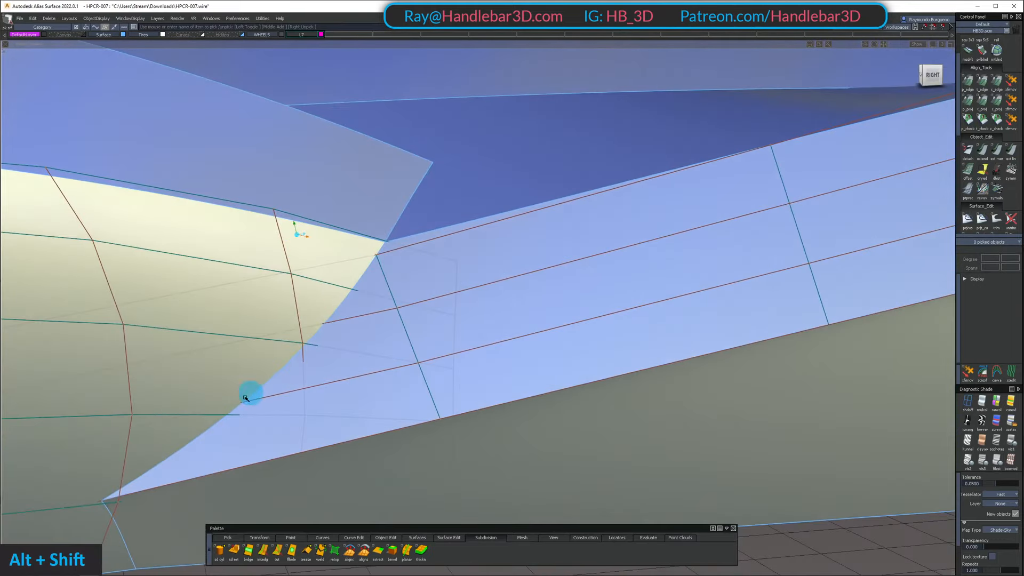
Hide the control mesh of the panel behind the front wheel and keep only the side panel's mesh displayed
alt+shift+drag(617, 246, 460, 275)
ctrl+shift+drag(450, 263, 450, 322)
click(514, 287)
ctrl+shift+drag(491, 389, 464, 253)
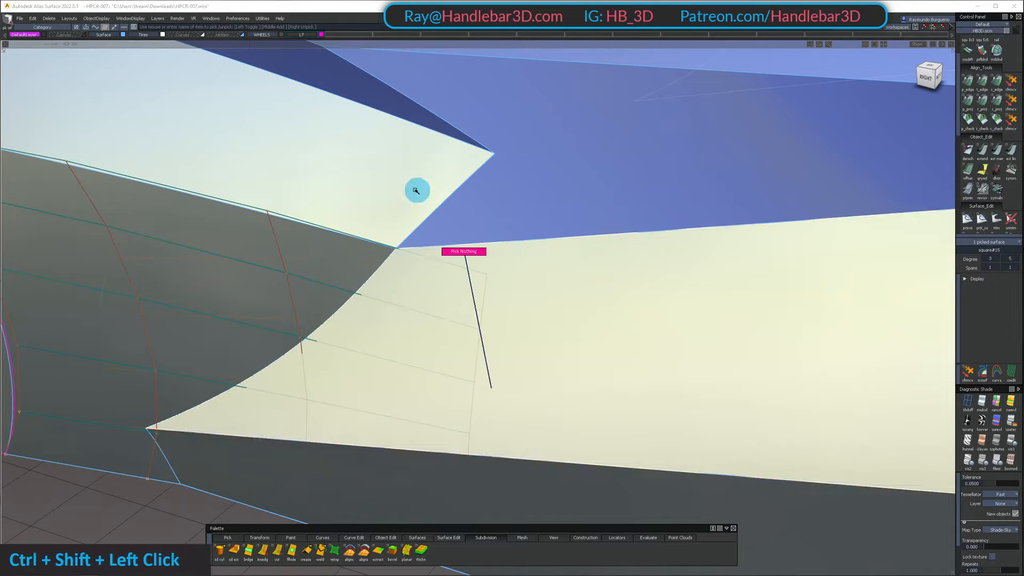
shift+click(350, 291)
ctrl+shift+right_click(312, 372)
shift+click(461, 377)
ctrl+shift+right_drag(464, 379, 471, 356)
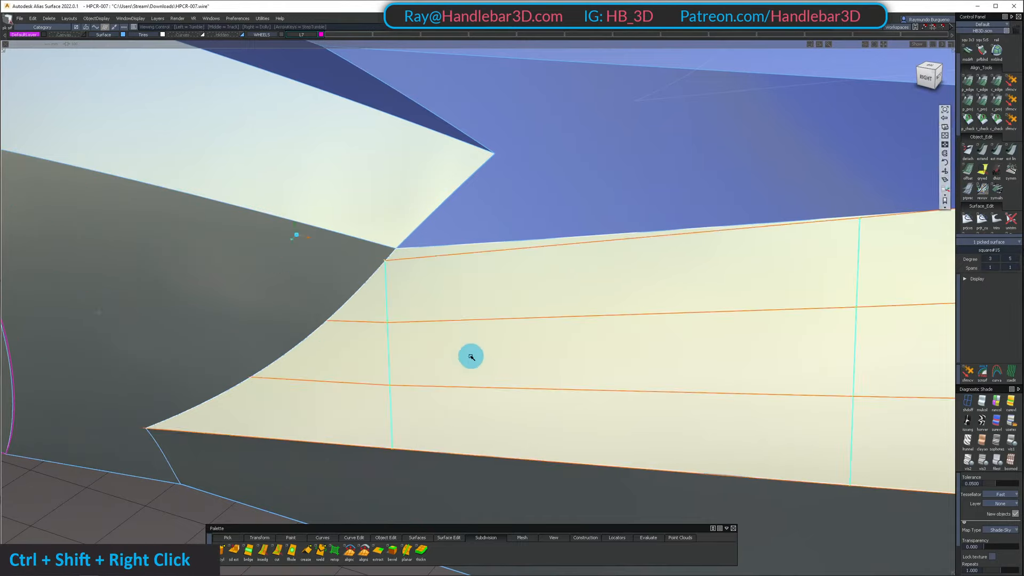
Pick the middle control points in the side panel's two foremost columns and move them slightly outward to add crown
alt+shift+drag(471, 357, 341, 341)
ctrl+shift+drag(291, 406, 219, 299)
shift+drag(148, 315, 173, 337)
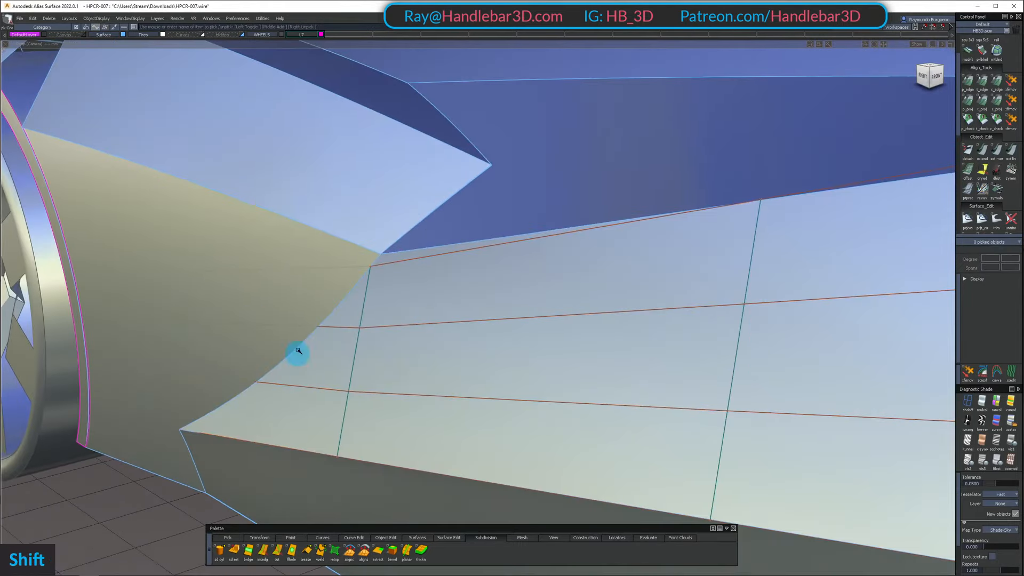
shift+drag(440, 416, 440, 417)
ctrl+shift+drag(280, 356, 221, 325)
shift+drag(143, 308, 271, 386)
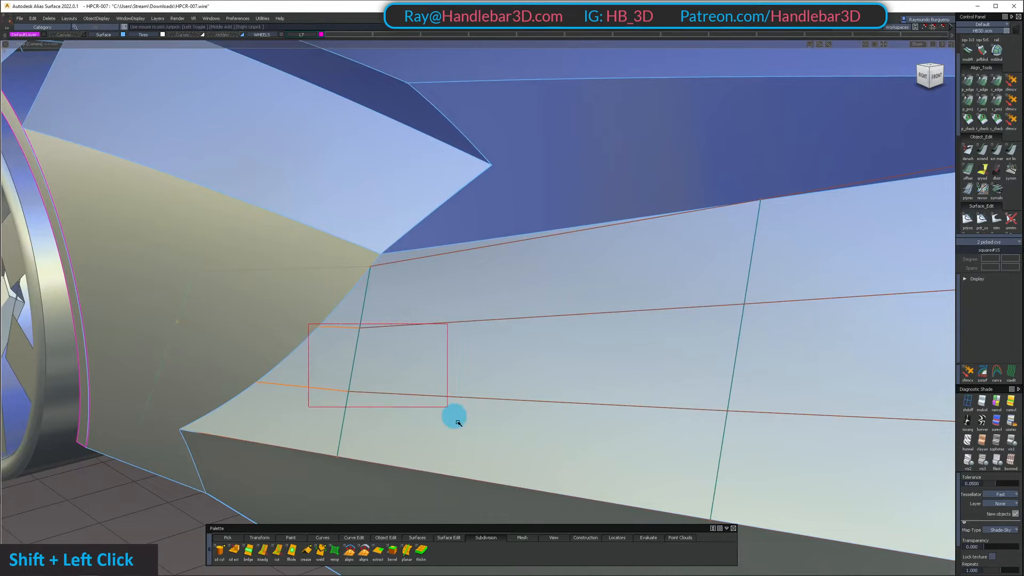
shift+drag(458, 422, 453, 416)
alt+shift+drag(453, 416, 414, 357)
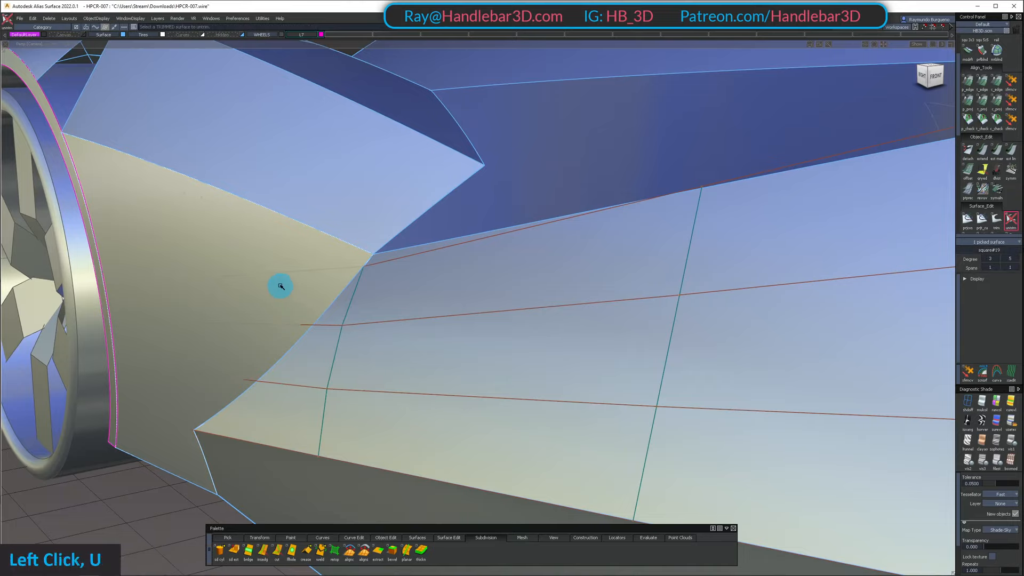
Untrim the panel behind the front wheel and delete the old trim curve along its junction with the side panel
alt+shift+drag(214, 294, 249, 310)
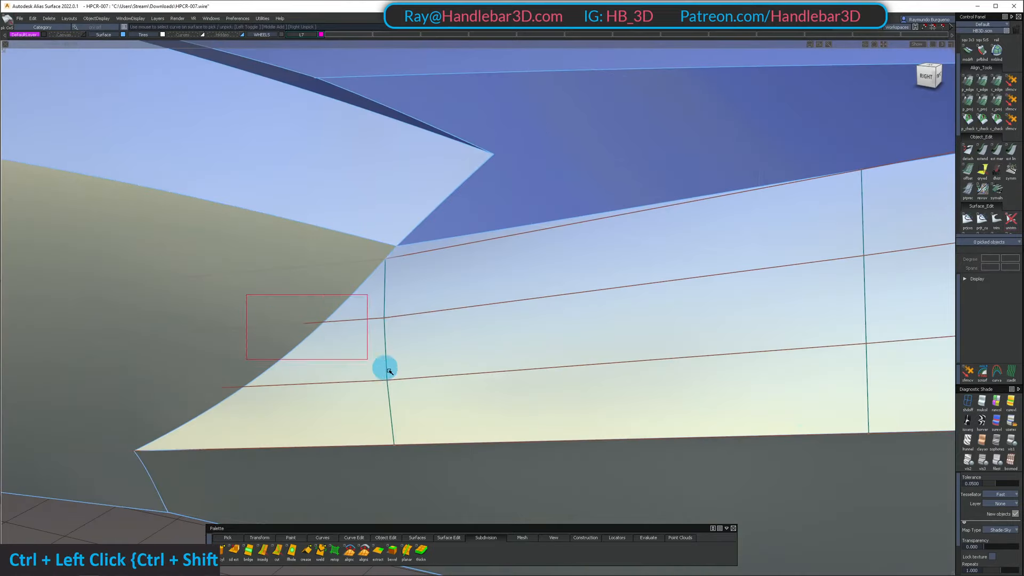
key(Delete)
key(Return)
alt+shift+drag(434, 343, 261, 339)
alt+shift+right_drag(261, 338, 374, 340)
alt+shift+drag(375, 341, 354, 320)
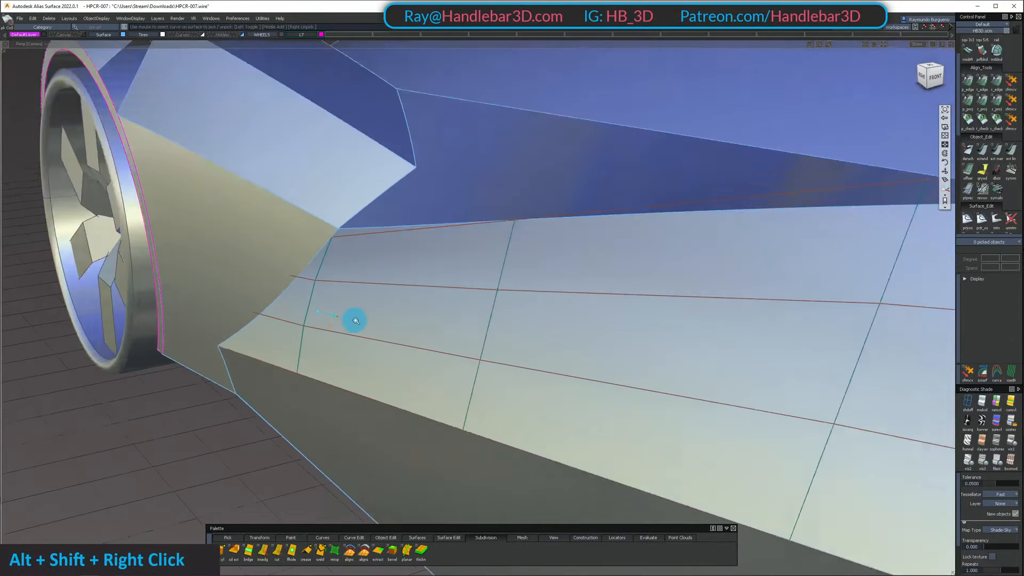
alt+shift+right_drag(354, 320, 282, 328)
ctrl+shift+drag(282, 327, 154, 293)
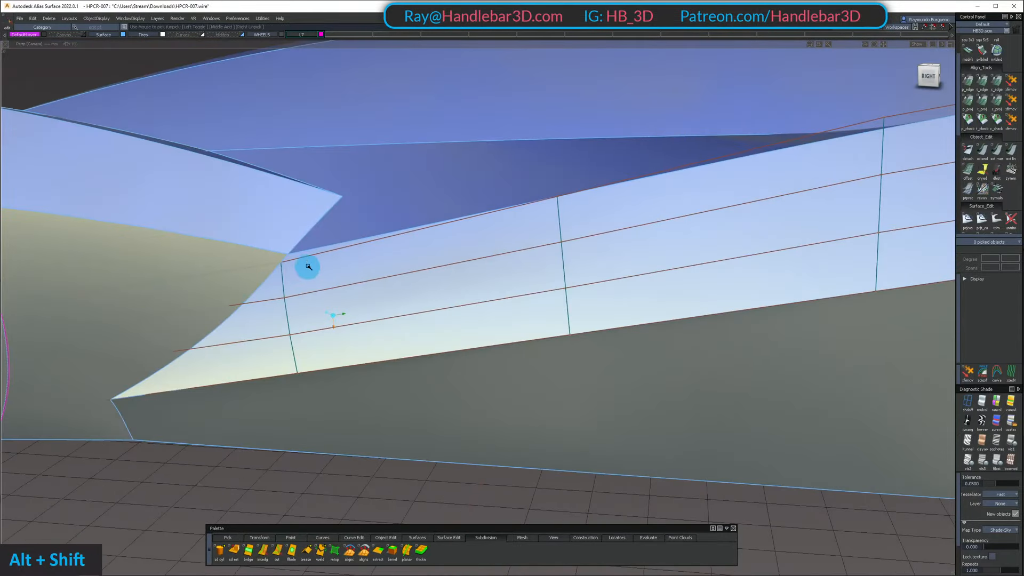
Move the side panel's two middle control points at its front end further along the surface normal to strengthen the crown
alt+shift+drag(308, 267, 281, 259)
alt+shift+drag(103, 406, 142, 338)
mouse_move(274, 276)
alt+shift+mouse_down()
mouse_move(148, 327)
mouse_move(127, 323)
alt+shift+mouse_up()
alt+shift+middle_drag(127, 322, 256, 293)
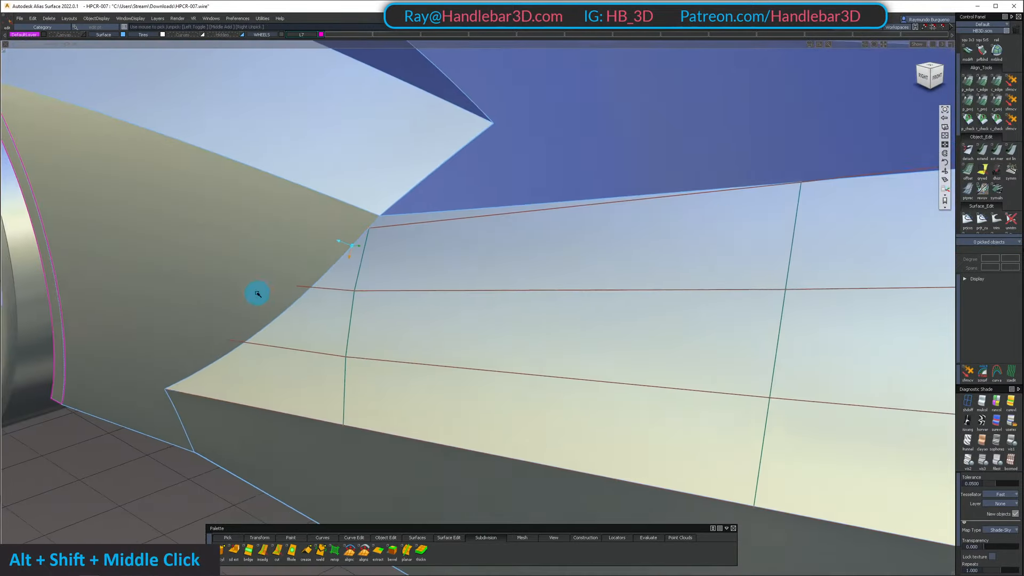
alt+shift+drag(256, 293, 186, 352)
ctrl+shift+drag(186, 363, 193, 314)
drag(142, 265, 158, 374)
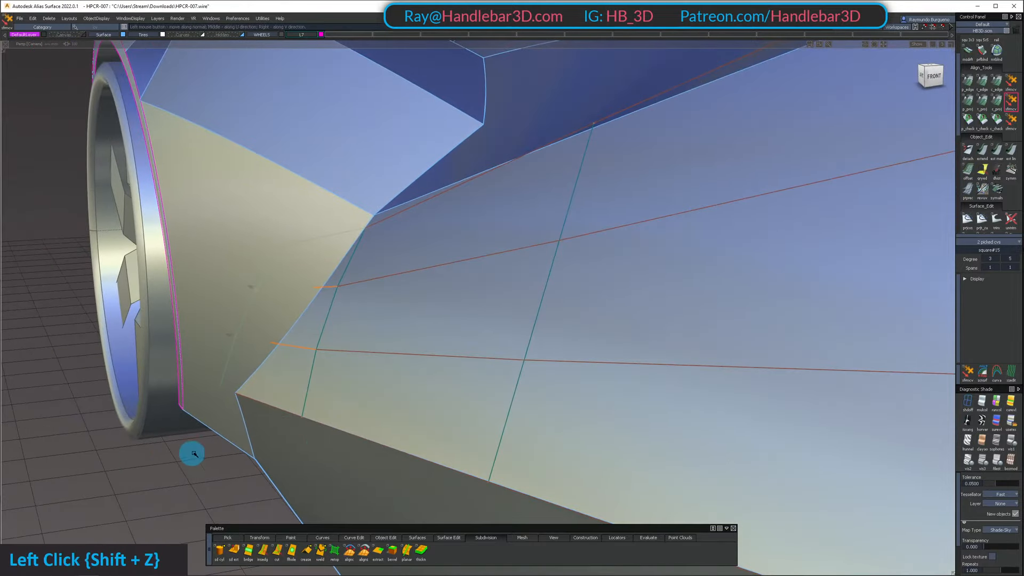
alt+shift+drag(363, 446, 401, 438)
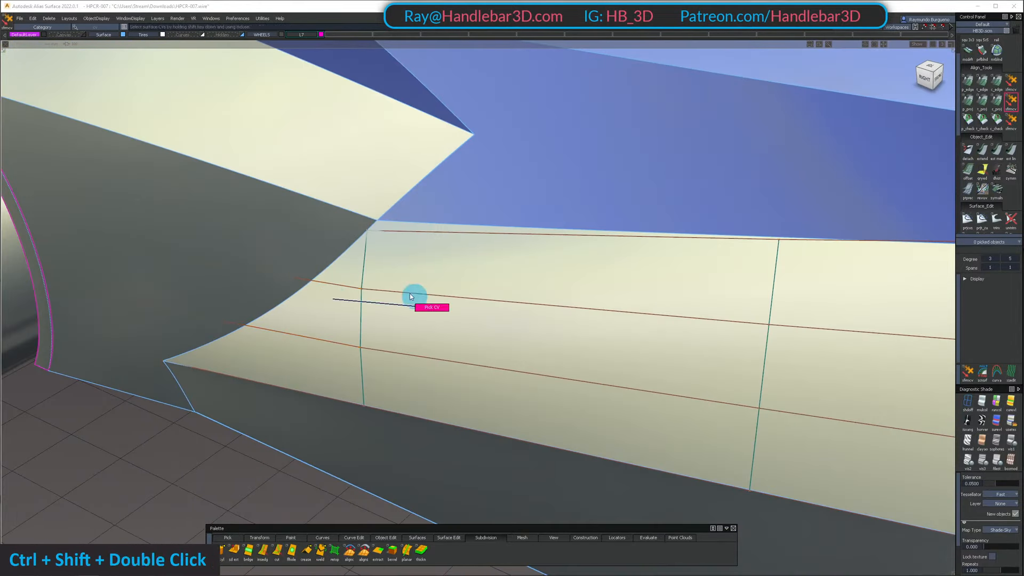
drag(392, 276, 336, 363)
alt+shift+drag(336, 341, 478, 350)
alt+shift+drag(433, 339, 405, 354)
Untrim the side panel and delete the leftover trim curve near its front end
click(451, 280)
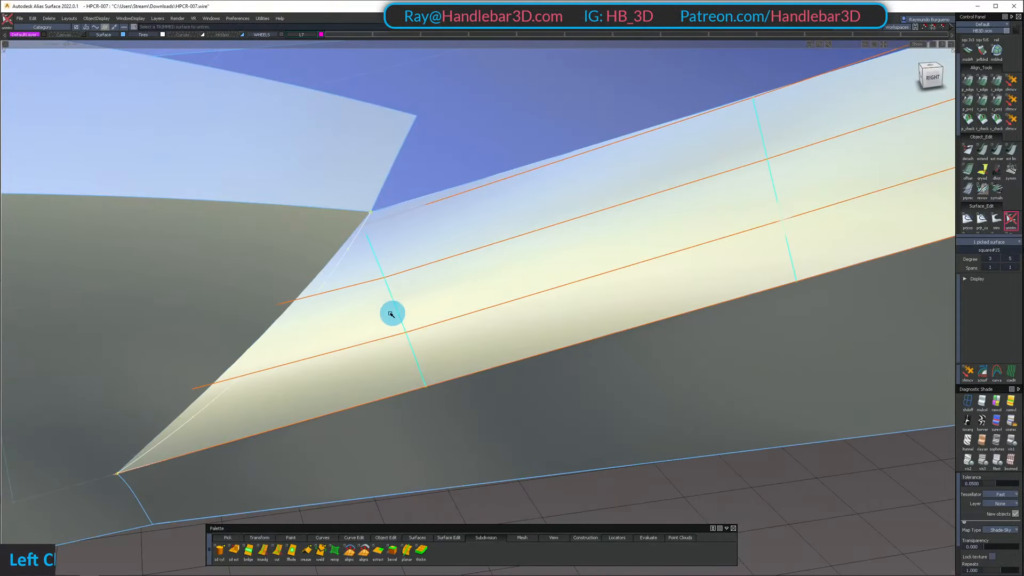
alt+shift+drag(391, 313, 290, 316)
ctrl+shift+drag(291, 316, 398, 311)
alt+shift+right_drag(398, 311, 411, 299)
ctrl+shift+drag(421, 232, 424, 292)
click(380, 273)
ctrl+shift+right_drag(380, 273, 399, 354)
alt+shift+drag(341, 350, 365, 296)
alt+shift+middle_drag(365, 297, 457, 286)
alt+shift+drag(457, 285, 617, 320)
alt+shift+right_drag(617, 320, 269, 366)
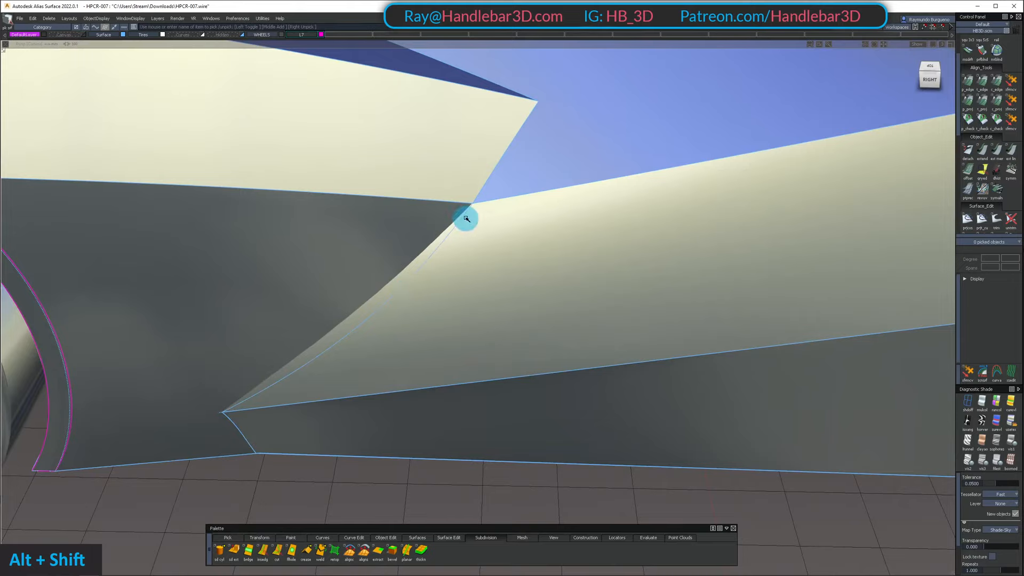
alt+shift+drag(459, 233, 423, 312)
ctrl+shift+drag(422, 313, 464, 205)
key(Delete)
Display the side panel's control mesh and examine its junction behind the front wheel from the side and from above
click(464, 309)
scroll(451, 311, down, 3)
click(467, 286)
alt+shift+drag(466, 286, 512, 277)
shift+click(484, 288)
click(368, 245)
mouse_move(368, 246)
alt+shift+mouse_down()
mouse_move(327, 278)
mouse_move(393, 277)
mouse_move(384, 263)
mouse_move(260, 235)
mouse_move(594, 240)
mouse_move(240, 322)
mouse_move(393, 204)
mouse_move(373, 248)
alt+shift+mouse_up()
drag(371, 191, 450, 377)
ctrl+shift+right_drag(450, 377, 448, 331)
alt+shift+drag(407, 247, 374, 290)
mouse_move(499, 241)
alt+shift+mouse_down()
mouse_move(569, 130)
mouse_move(542, 272)
mouse_move(510, 256)
alt+shift+mouse_up()
click(516, 278)
ctrl+shift+drag(420, 263, 344, 269)
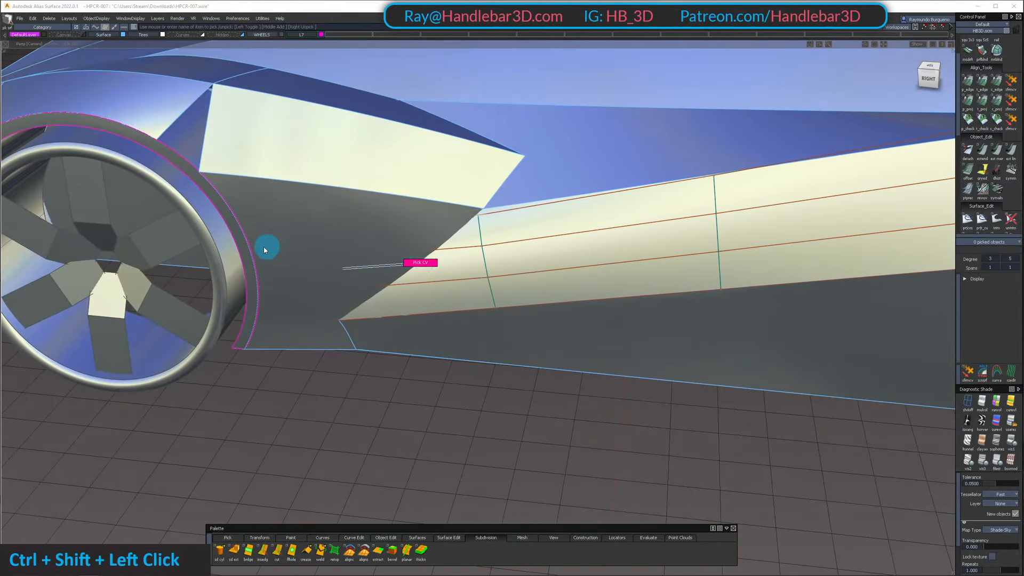
shift+drag(266, 249, 507, 289)
shift+drag(474, 242, 454, 296)
alt+shift+drag(453, 296, 252, 123)
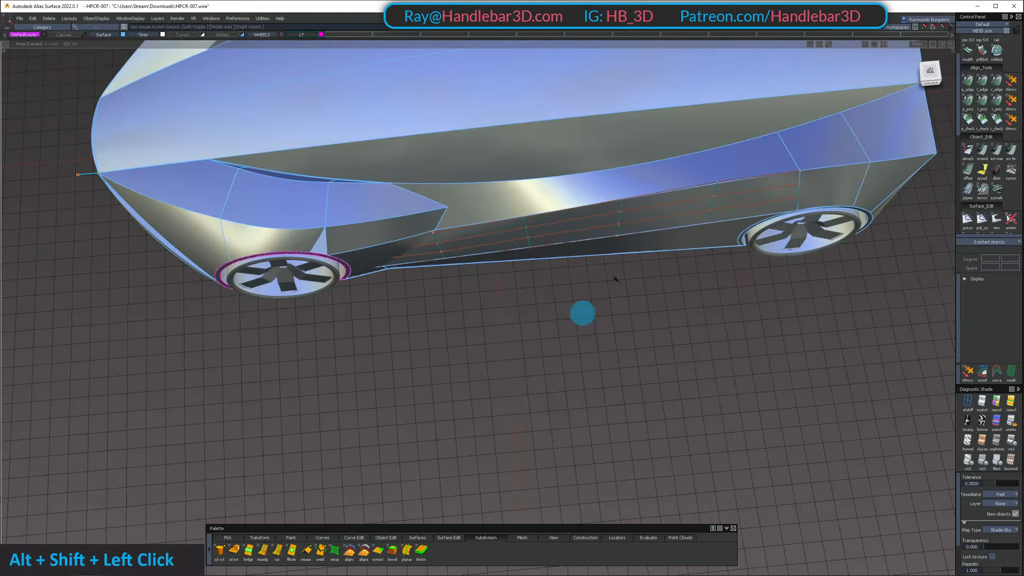
Adjust the four middle control points in the side panel's two foremost columns along the surface normal to shape the front junction line
alt+shift+click(407, 247)
alt+shift+right_drag(446, 238, 496, 235)
alt+shift+drag(496, 234, 368, 250)
shift+drag(292, 267, 303, 271)
shift+drag(527, 303, 527, 303)
alt+shift+drag(527, 303, 394, 343)
alt+shift+right_drag(393, 343, 292, 455)
key(t)
drag(292, 454, 232, 459)
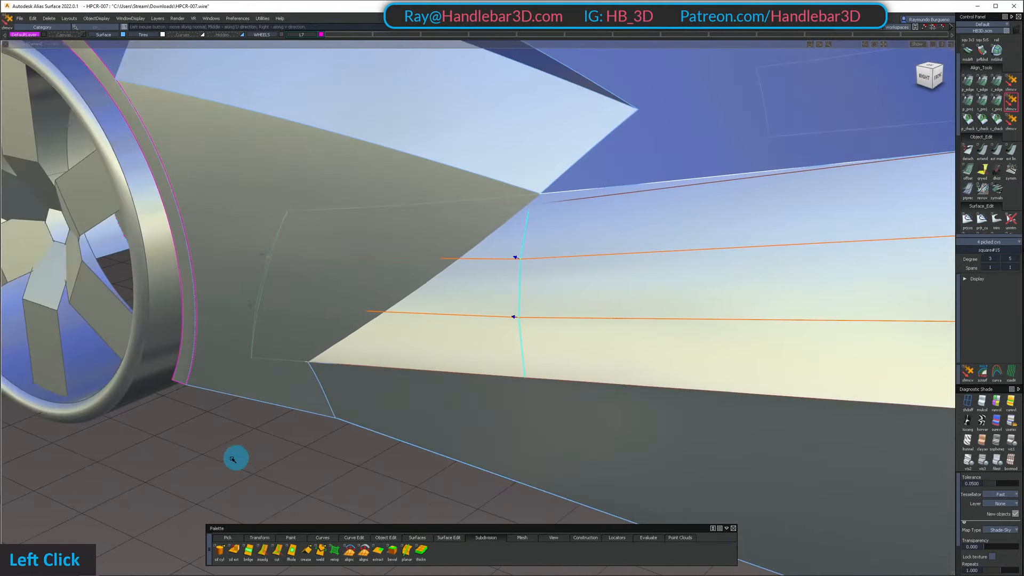
drag(80, 471, 1023, 363)
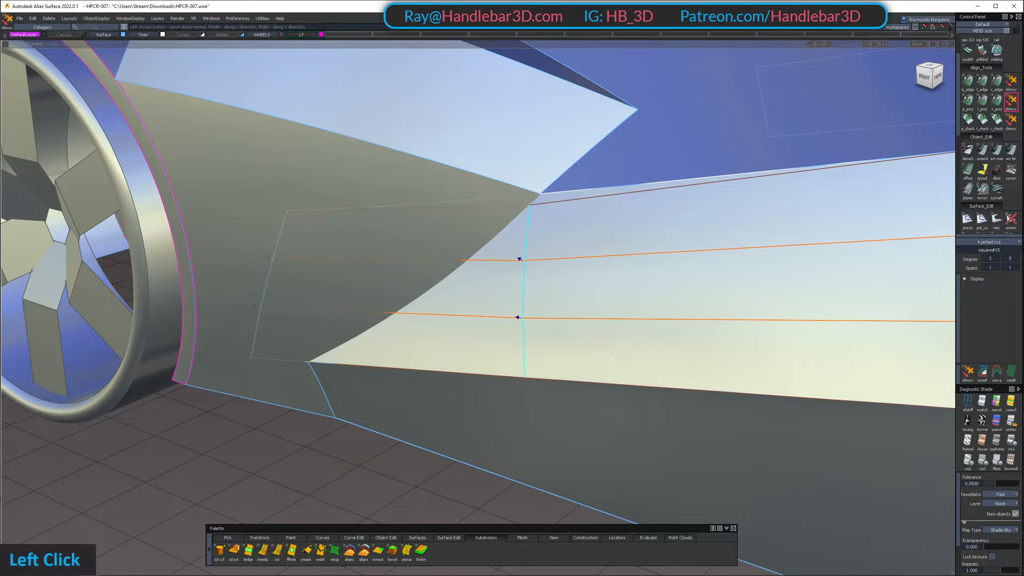
alt+shift+drag(211, 436, 353, 305)
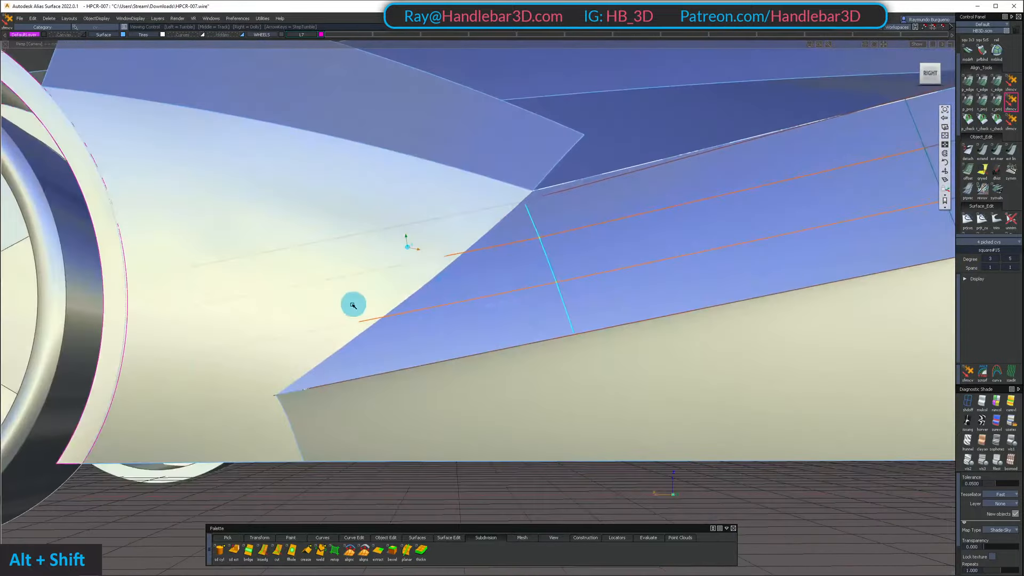
Isolate the side panel by hiding all other surfaces of the car
alt+shift+right_drag(550, 159, 571, 199)
alt+shift+drag(571, 199, 672, 264)
alt+shift+right_drag(672, 264, 545, 285)
alt+shift+drag(654, 322, 666, 232)
alt+shift+right_drag(692, 270, 661, 283)
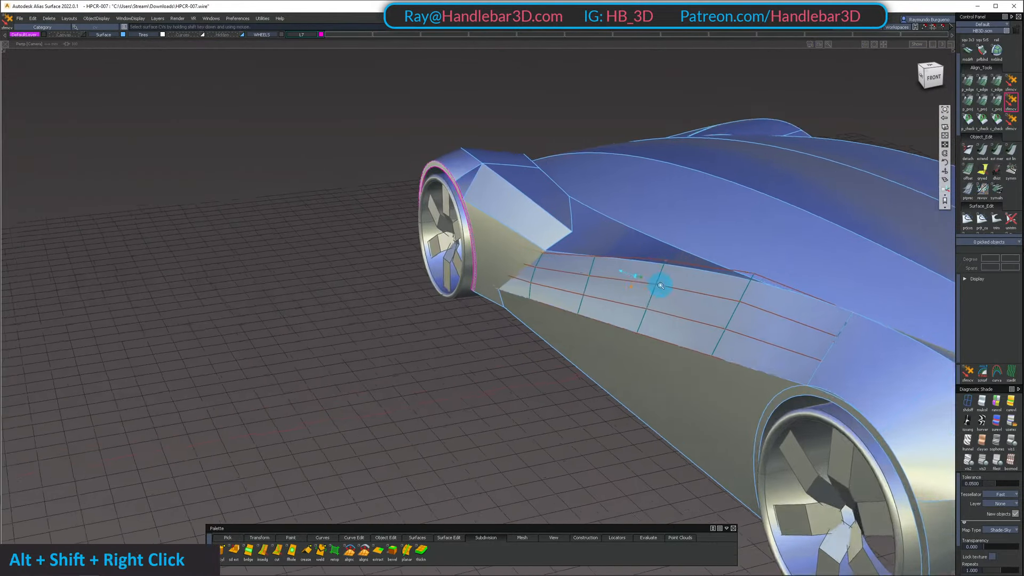
alt+shift+drag(661, 283, 544, 277)
alt+shift+middle_drag(544, 277, 517, 273)
ctrl+shift+drag(587, 280, 588, 318)
click(588, 320)
key(alt+h)
Pick the six middle control points in the side panel's three rearmost columns and move them along the surface normal
ctrl+shift+drag(665, 382, 665, 321)
alt+shift+drag(635, 321, 613, 344)
ctrl+shift+drag(448, 320, 448, 294)
shift+click(565, 324)
alt+shift+drag(566, 323, 327, 279)
alt+shift+right_drag(327, 279, 441, 306)
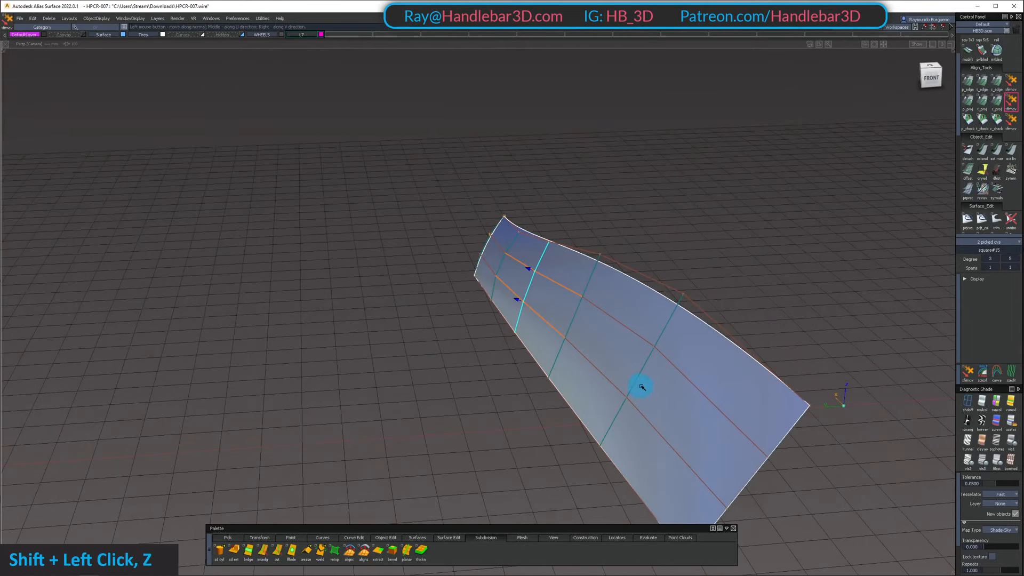
shift+click(758, 428)
alt+shift+drag(757, 428, 752, 397)
shift+click(716, 447)
alt+shift+drag(716, 447, 585, 347)
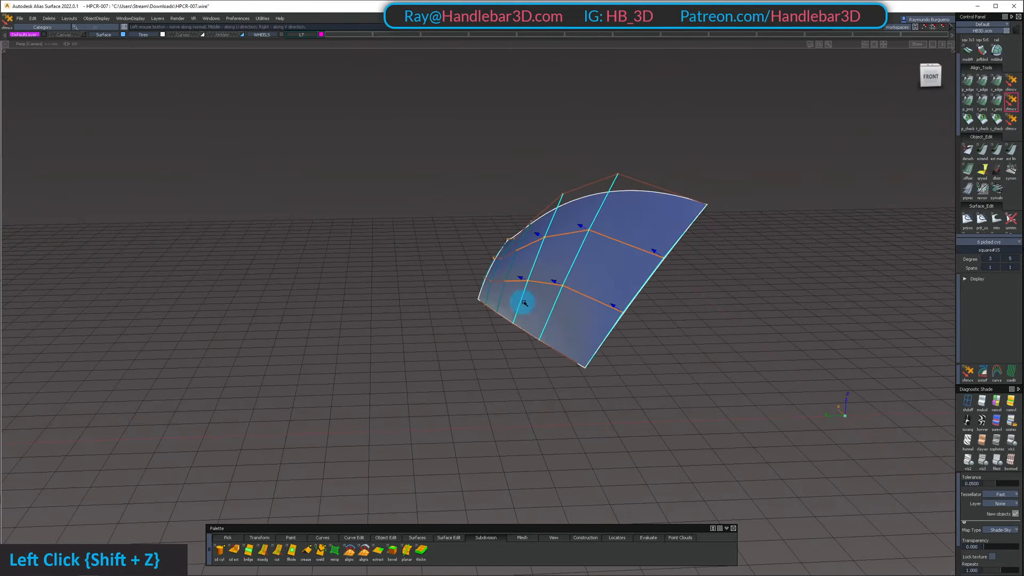
alt+shift+drag(776, 315, 696, 172)
Clear the control point selection and unhide the rest of the car around the side panel
shift+click(569, 357)
shift+scroll(533, 232, down, 3)
key(shift+u)
Examine how the crowned side panel flows into the rear fender above the rear wheel
alt+shift+middle_drag(696, 172, 488, 202)
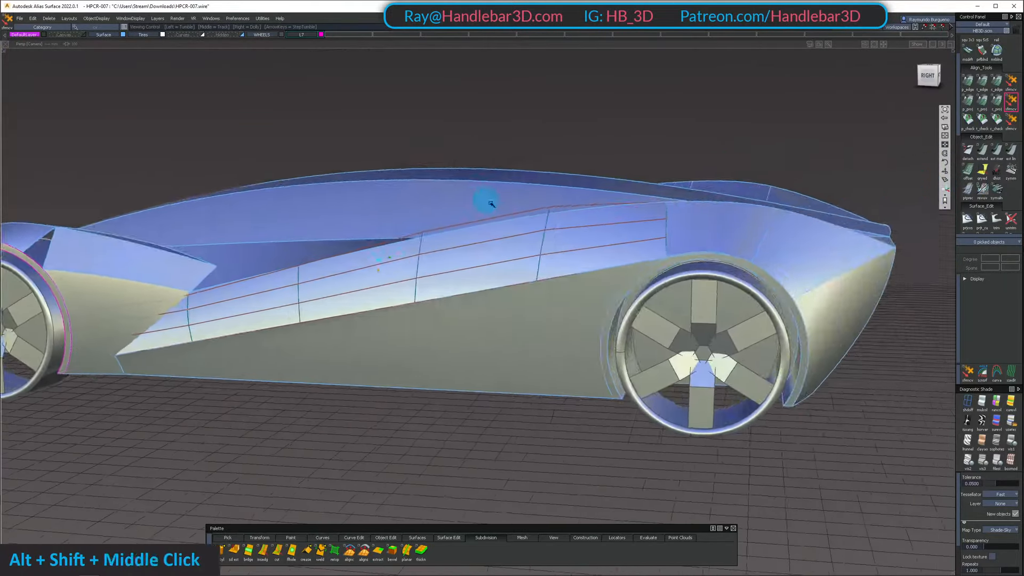
alt+shift+drag(488, 202, 517, 235)
alt+shift+right_drag(518, 234, 632, 205)
alt+shift+drag(632, 205, 628, 242)
alt+shift+middle_drag(629, 243, 633, 181)
alt+shift+drag(634, 181, 662, 235)
alt+shift+right_drag(662, 234, 672, 158)
mouse_move(701, 157)
alt+shift+mouse_down()
mouse_move(664, 176)
mouse_move(620, 169)
mouse_move(685, 161)
alt+shift+mouse_up()
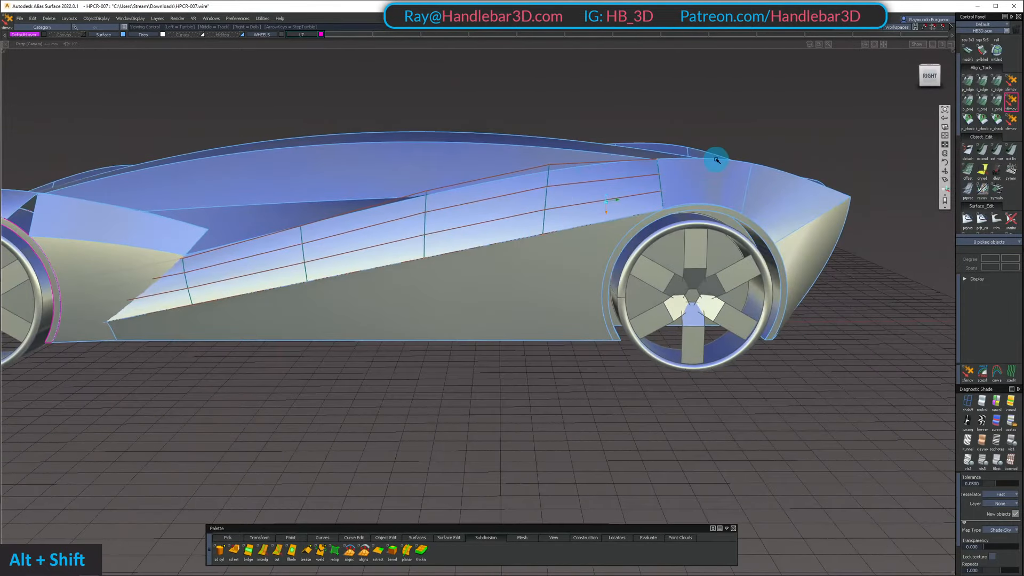
alt+shift+drag(547, 195, 629, 176)
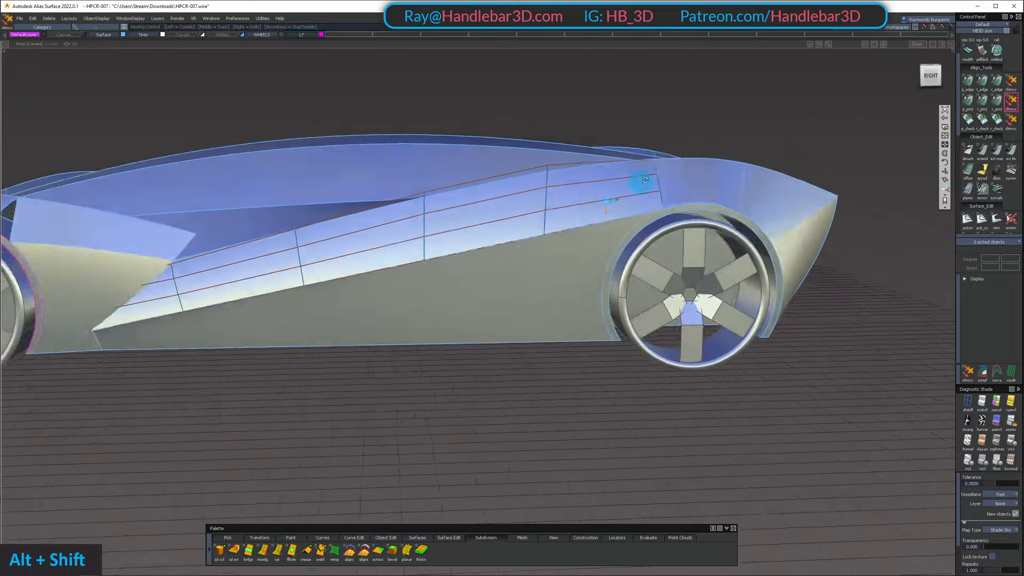
alt+shift+right_drag(628, 176, 393, 192)
alt+shift+drag(394, 192, 620, 203)
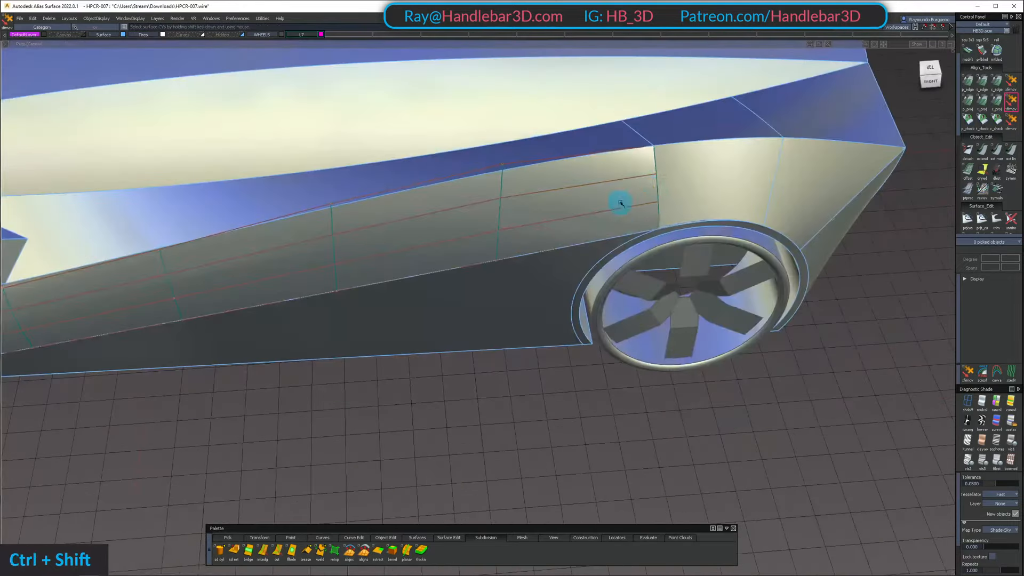
Hide the side panel's control mesh and examine the junction and highlights behind the front wheel from several angles
alt+shift+drag(718, 202, 652, 151)
alt+shift+middle_drag(652, 151, 517, 233)
alt+shift+drag(517, 233, 418, 361)
alt+shift+right_drag(419, 361, 327, 210)
alt+shift+drag(327, 210, 485, 82)
alt+shift+right_drag(485, 82, 507, 180)
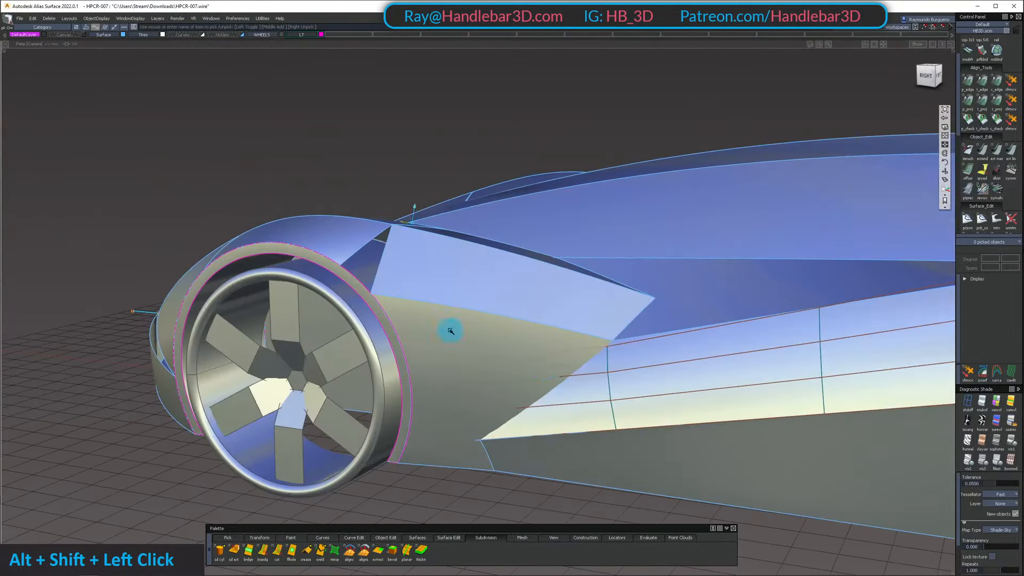
alt+shift+drag(608, 258, 301, 241)
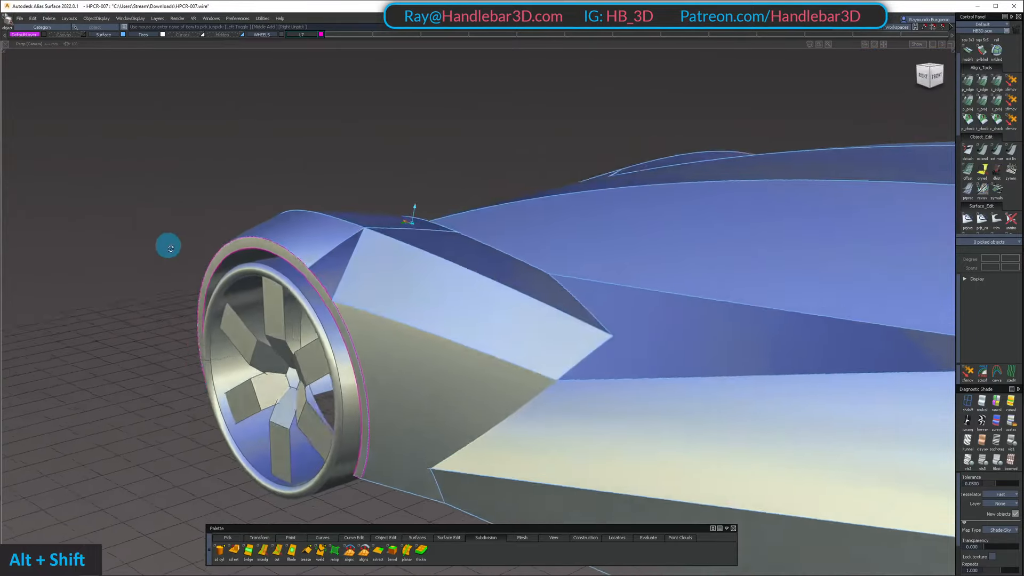
alt+shift+right_drag(170, 249, 179, 275)
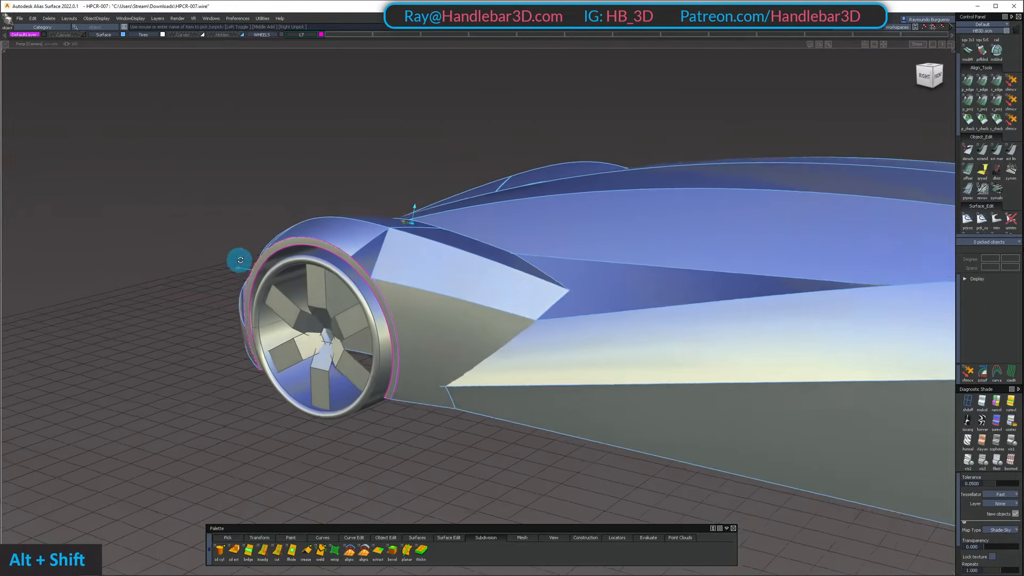
alt+shift+drag(302, 233, 361, 257)
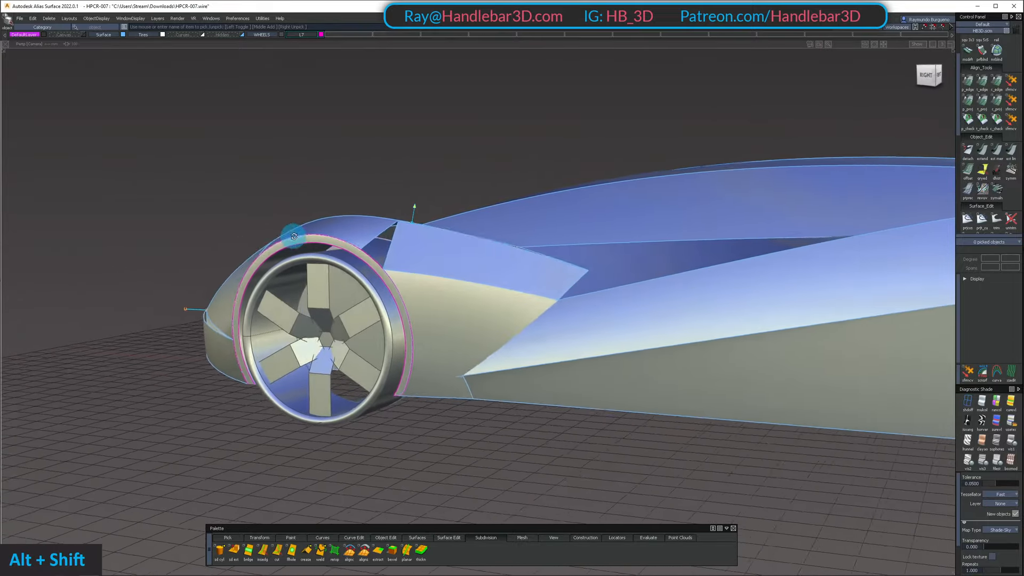
alt+shift+drag(286, 266, 458, 329)
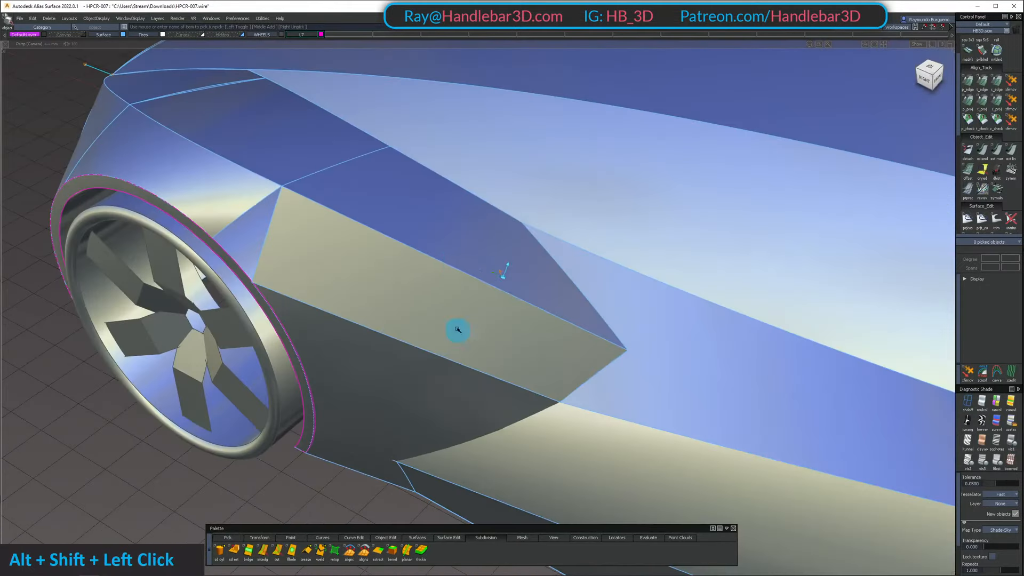
Show the control mesh of the upper side panel behind the front wheel and adjust its middle control points along the surface normal
alt+shift+drag(466, 243, 367, 214)
ctrl+shift+double_click(366, 214)
alt+shift+drag(365, 262, 569, 245)
alt+shift+right_drag(569, 245, 345, 256)
alt+shift+drag(345, 256, 375, 322)
alt+shift+right_drag(375, 322, 379, 261)
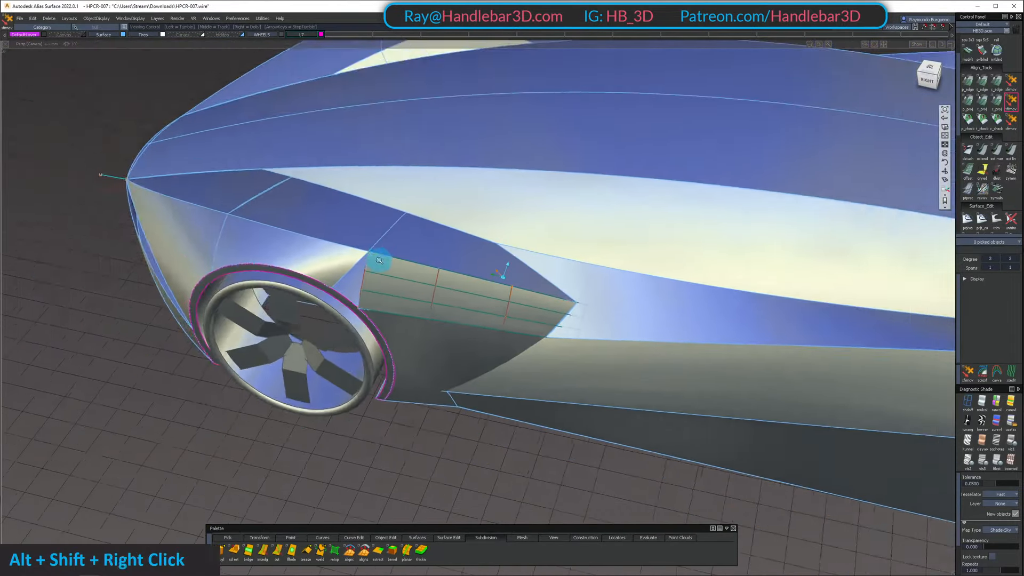
alt+shift+drag(379, 260, 465, 248)
alt+shift+right_drag(466, 248, 474, 306)
alt+shift+drag(474, 306, 416, 318)
alt+shift+right_drag(417, 318, 434, 321)
alt+shift+drag(435, 322, 470, 317)
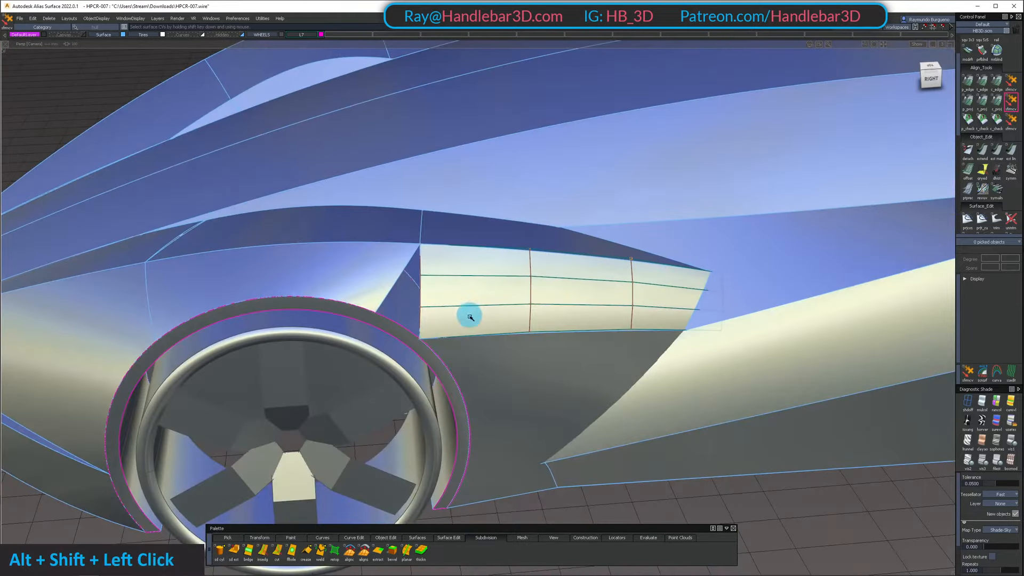
Isolate the front wheel arch trim and the lower side panel behind the front wheel
click(447, 377)
key(shift+h)
ctrl+shift+drag(489, 444, 492, 397)
alt+shift+right_drag(492, 368, 522, 358)
alt+shift+drag(522, 358, 511, 389)
alt+shift+middle_drag(511, 388, 525, 356)
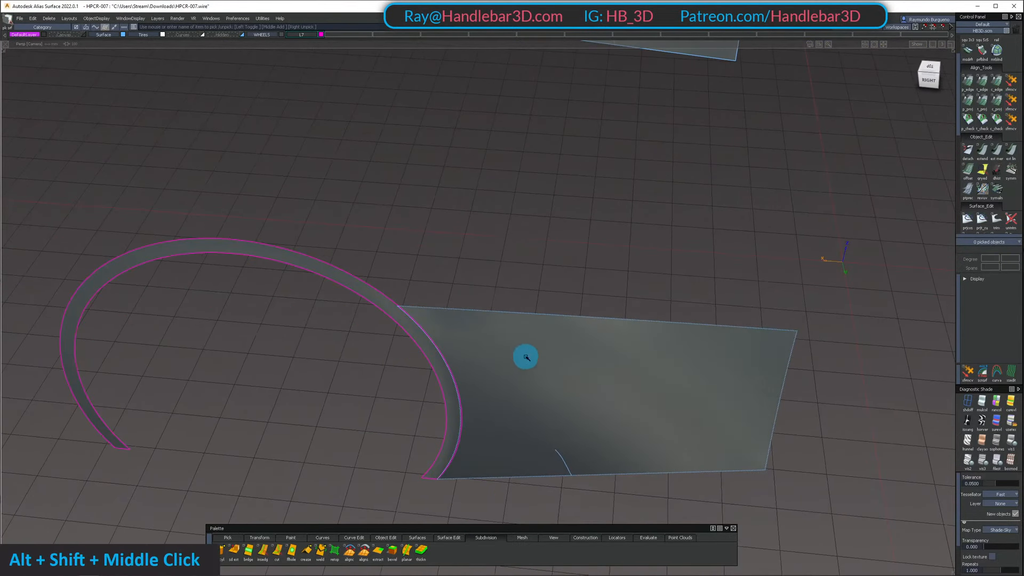
Align the lower side panel's front edge to the wheel arch edge with G0 continuity and partial alignment
click(968, 81)
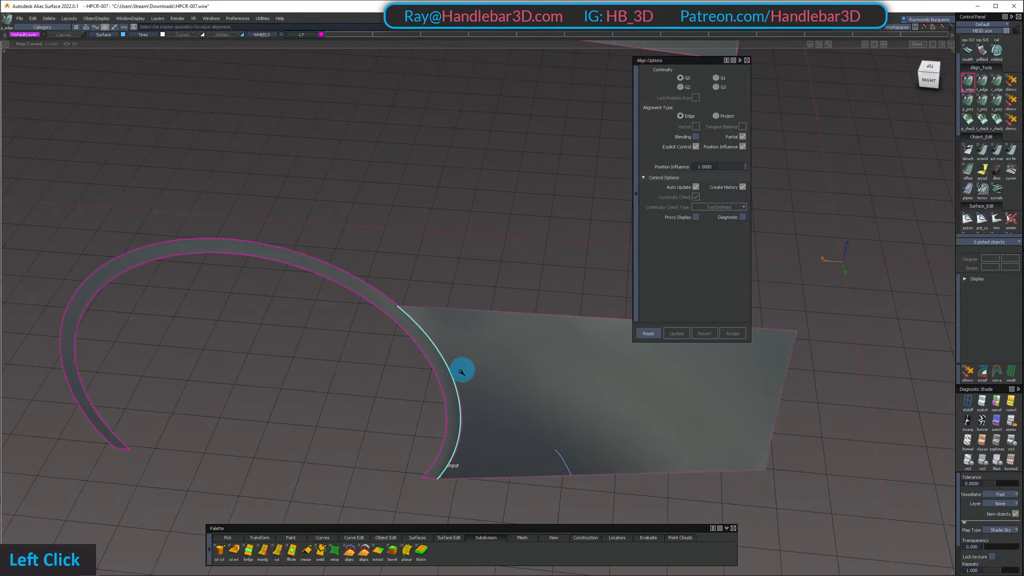
alt+shift+drag(452, 380, 471, 267)
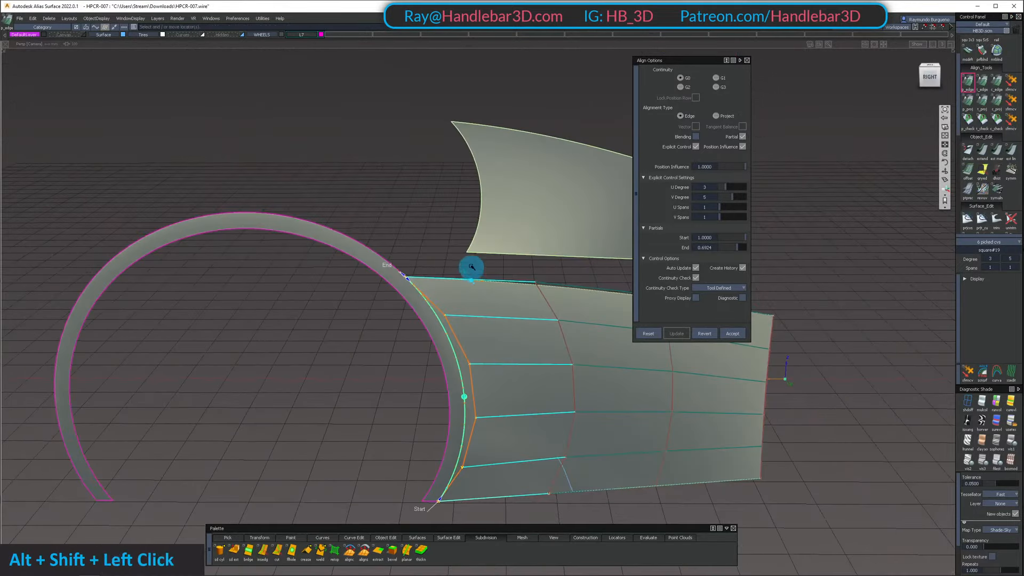
alt+shift+drag(489, 385, 501, 335)
ctrl+shift+middle_drag(501, 335, 430, 284)
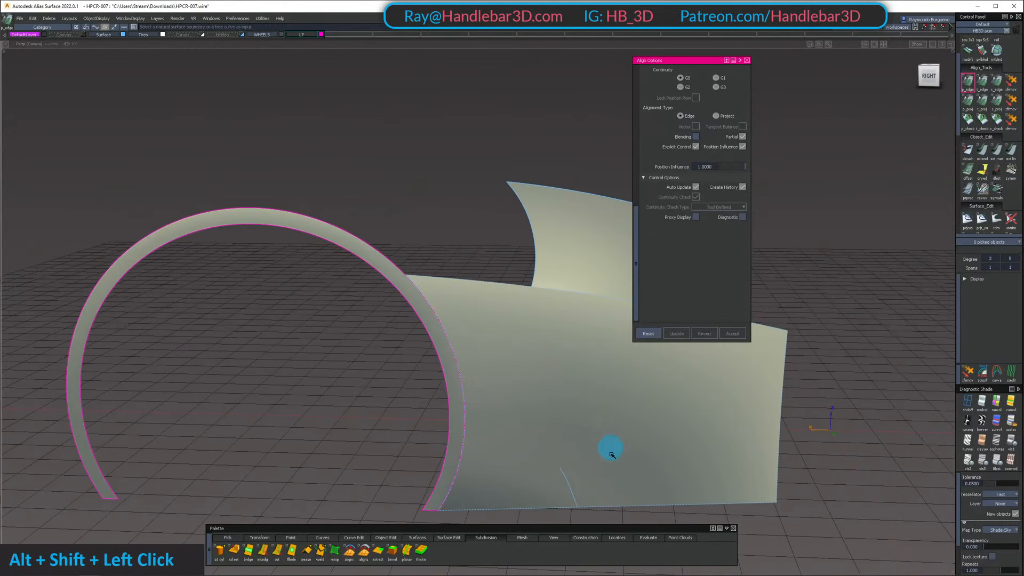
click(649, 528)
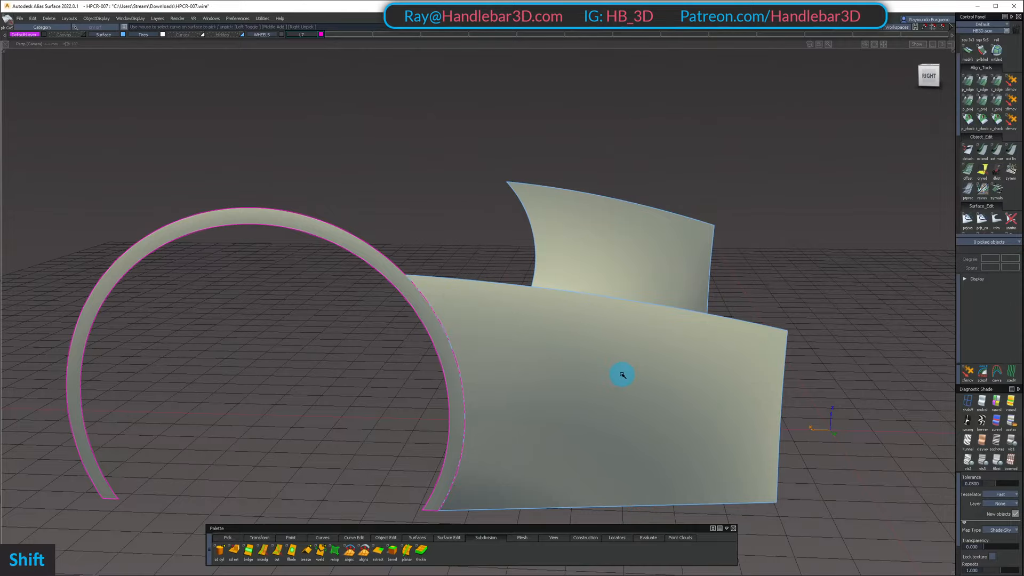
Unhide the rest of the car and examine how the lower side panel meets the upper panel and wheel arch
key(shift+u)
alt+shift+drag(587, 338, 487, 323)
alt+shift+drag(505, 268, 188, 256)
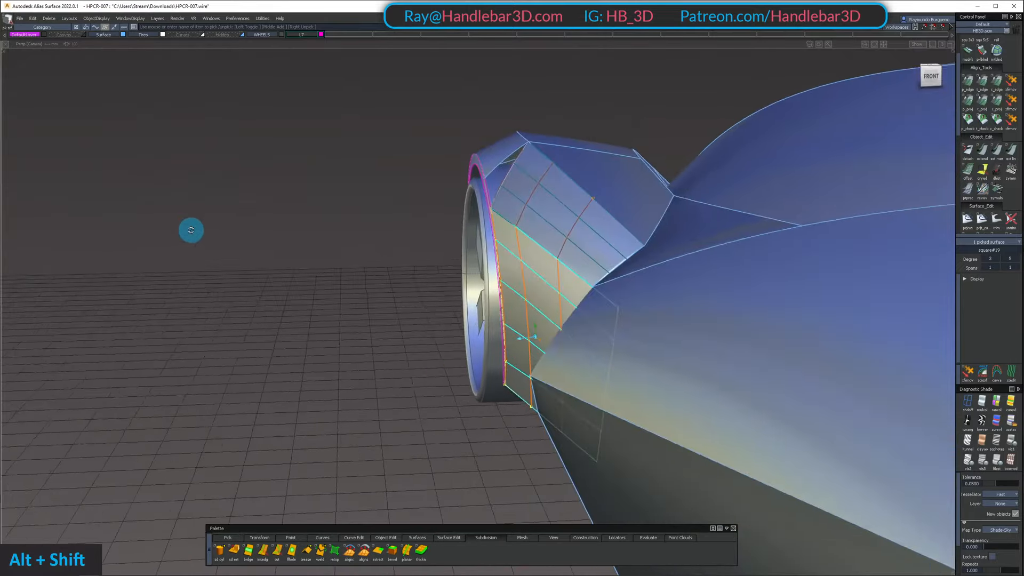
alt+shift+drag(238, 192, 192, 214)
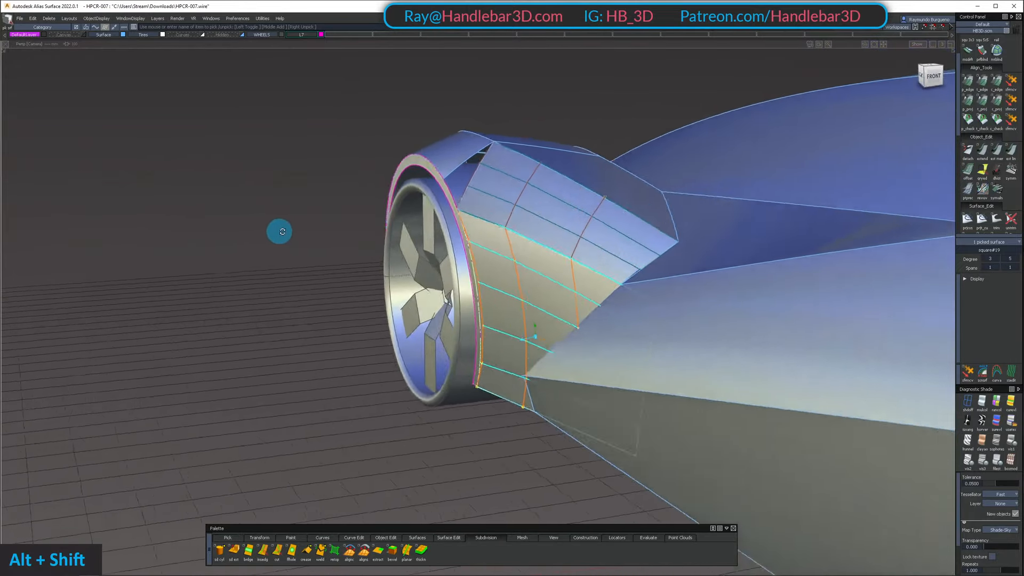
alt+shift+drag(283, 232, 520, 249)
ctrl+shift+drag(506, 240, 480, 194)
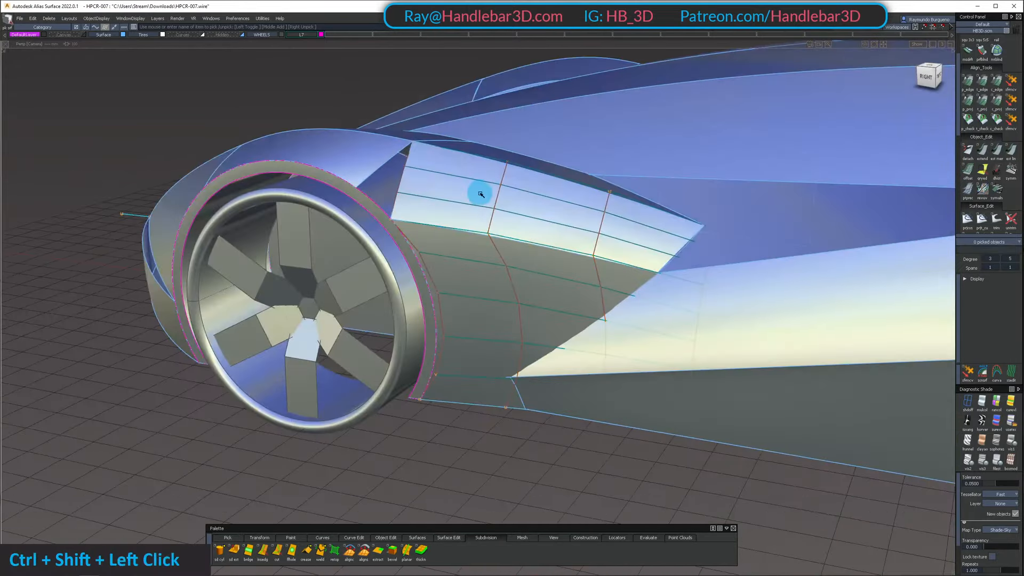
alt+shift+right_drag(480, 194, 713, 210)
alt+shift+drag(713, 210, 333, 263)
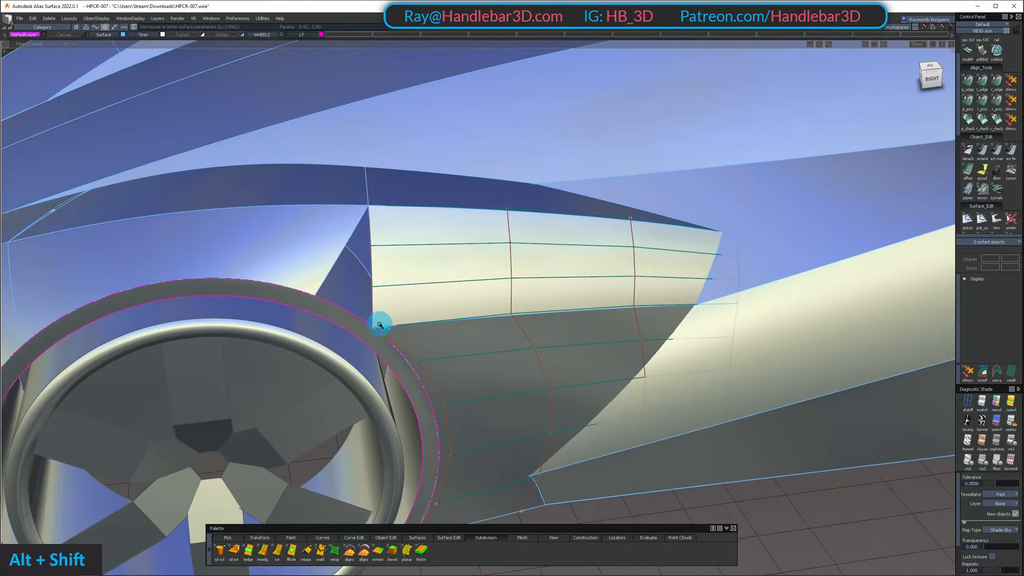
alt+shift+drag(379, 325, 462, 240)
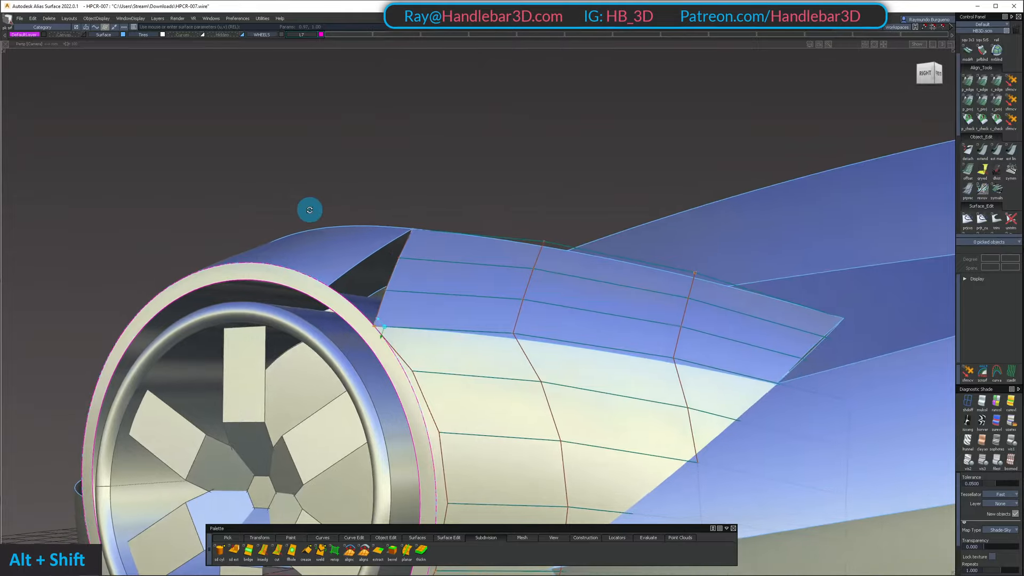
alt+shift+drag(310, 210, 341, 310)
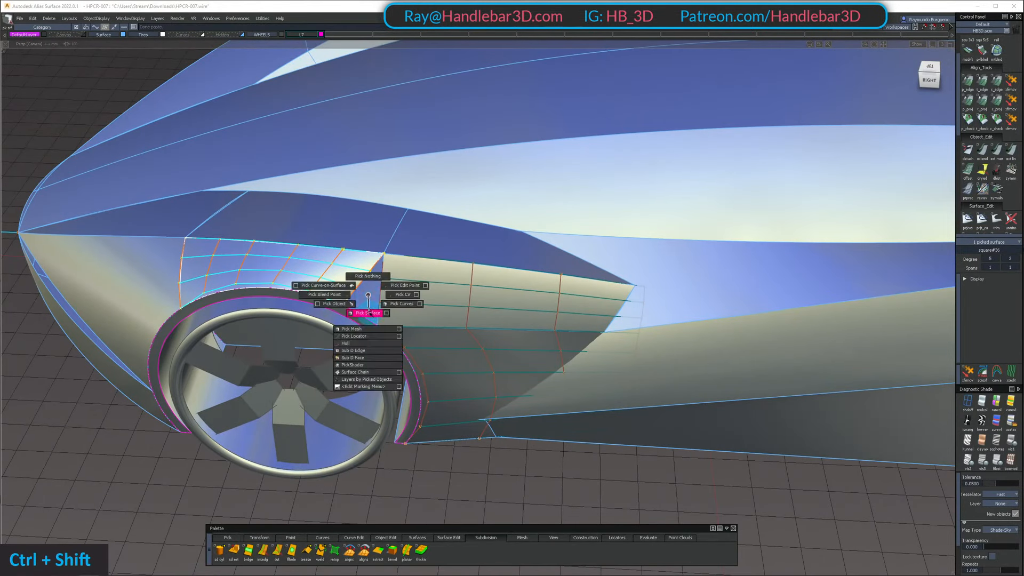
Isolate the fender surface above the front wheel, extend its rear edge toward the side panel, and unhide the car
key(shift+h)
key(e)
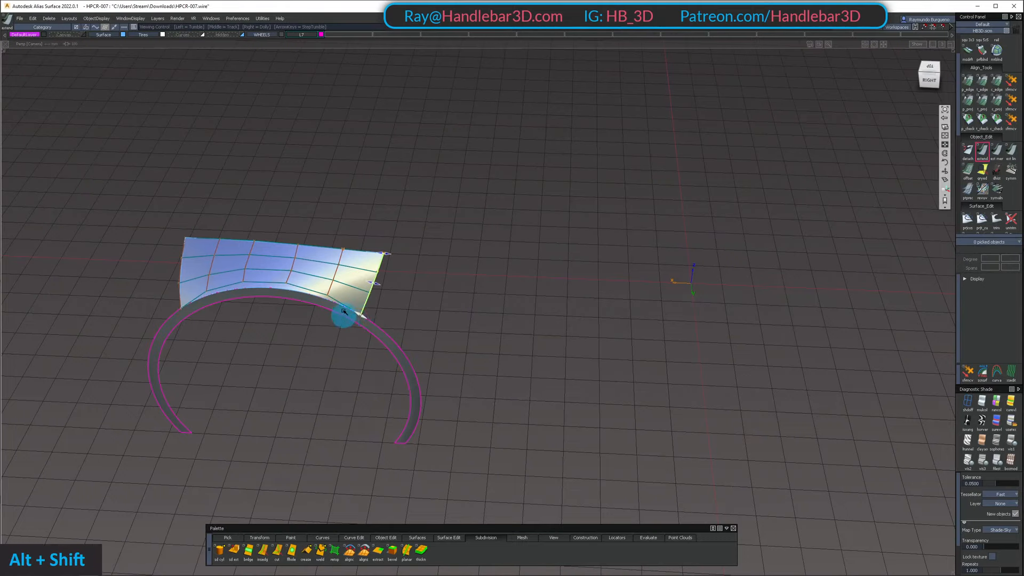
alt+shift+drag(344, 311, 475, 352)
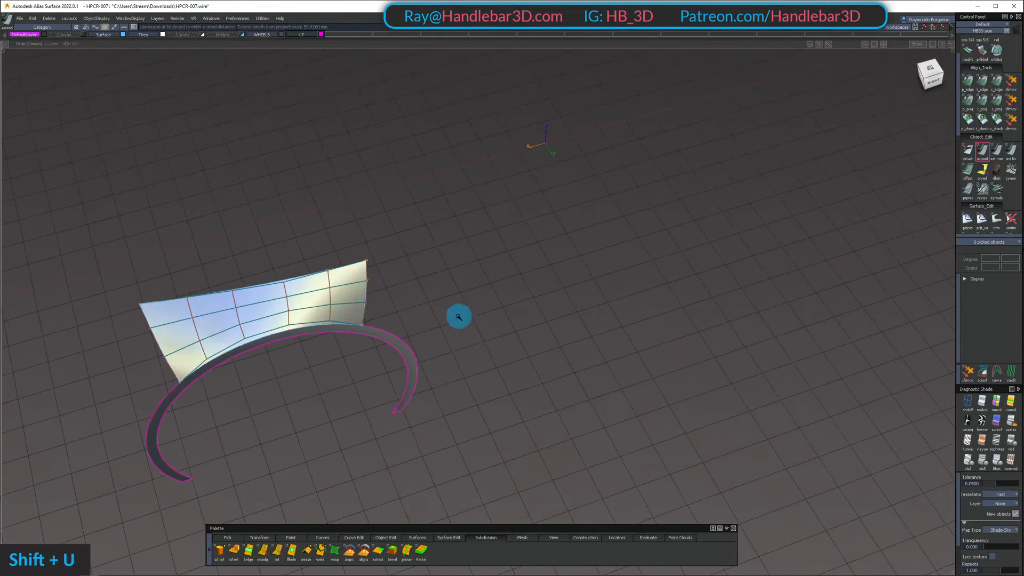
key(shift+u)
alt+shift+drag(363, 302, 362, 232)
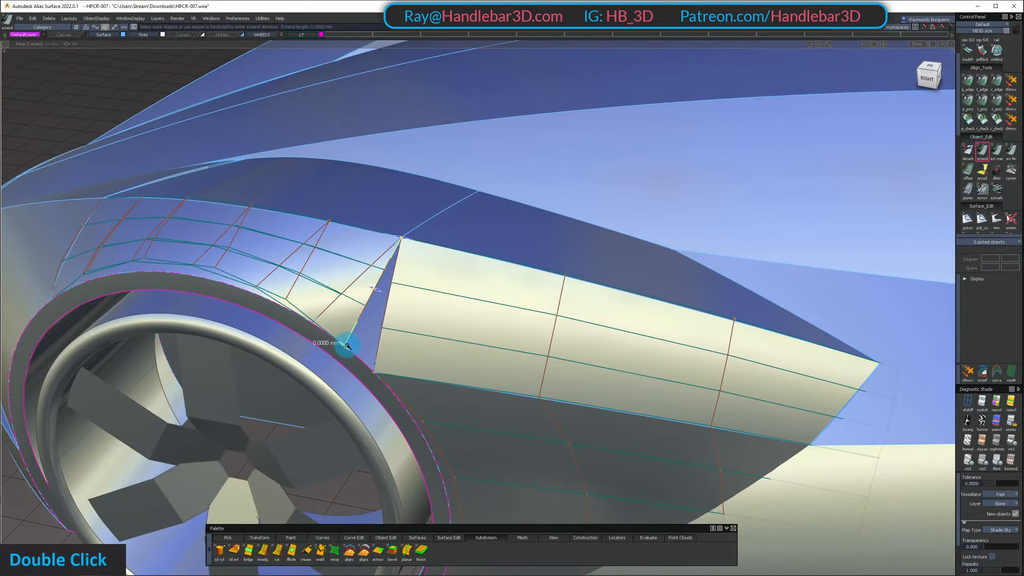
alt+shift+drag(366, 363, 297, 258)
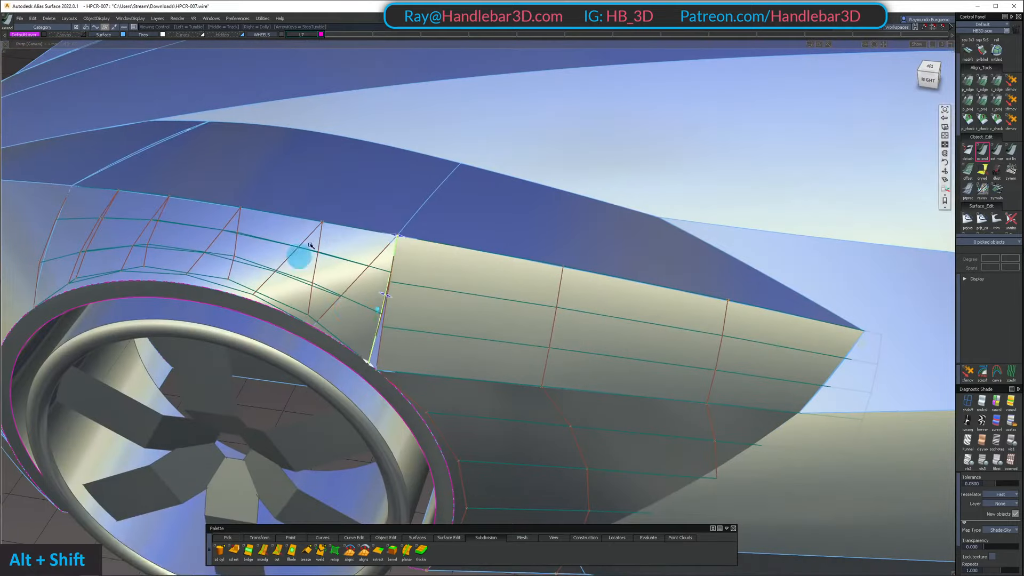
Isolate the front fender side surface to check its rear edge, and bring the other parts back
click(347, 304)
key(shift+h)
alt+shift+drag(333, 372, 336, 208)
ctrl+shift+click(336, 208)
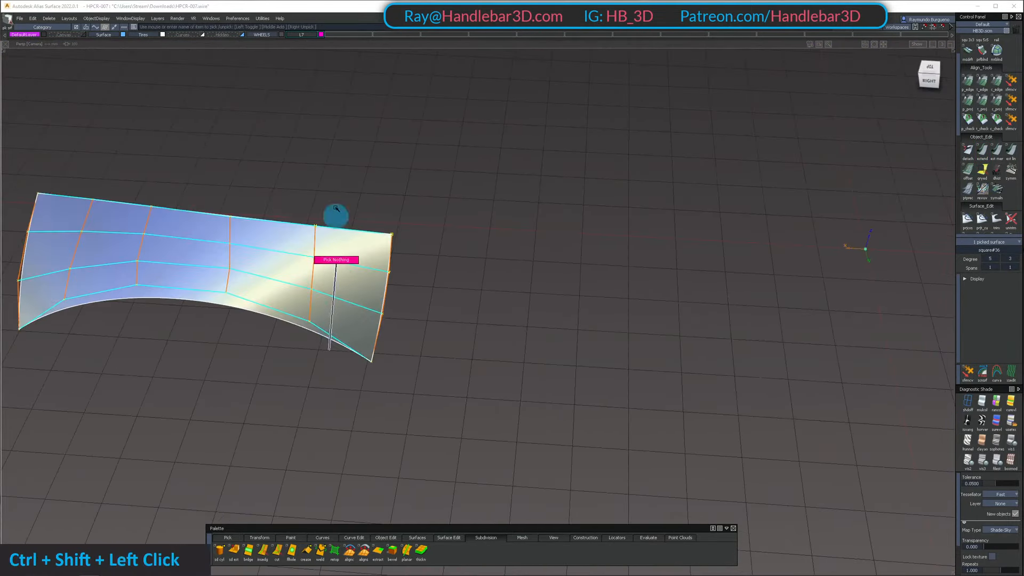
key(shift+h)
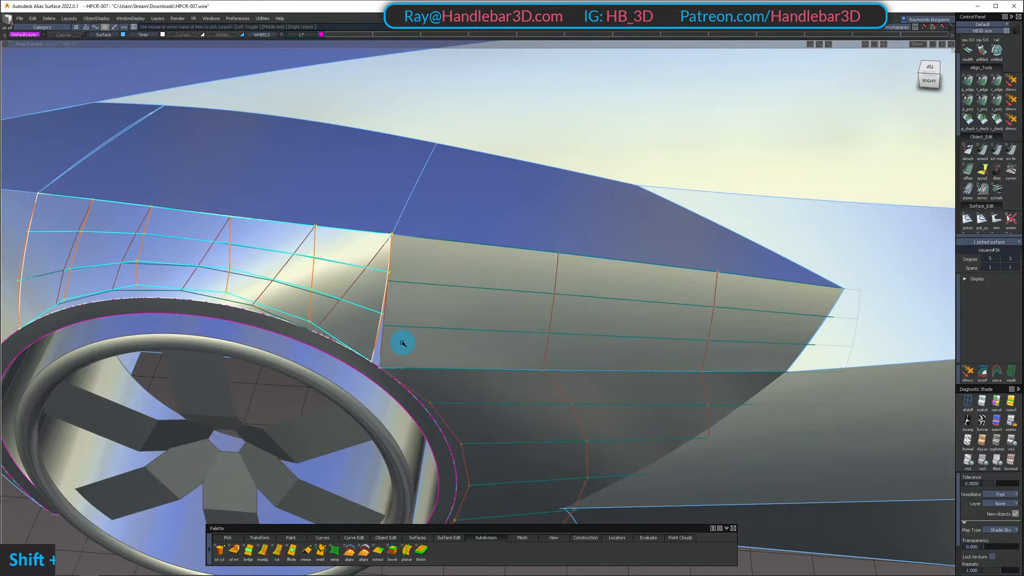
Isolate the fender surfaces, wheel arch trim and upper side panel around the gap behind the front fender
alt+shift+drag(402, 343, 450, 227)
ctrl+shift+click(380, 206)
alt+shift+drag(416, 238, 357, 240)
ctrl+shift+click(350, 321)
alt+shift+drag(344, 282, 331, 309)
key(Return)
shift+click(332, 267)
key(alt+h)
Extend the fender side surface to the front edge of the upper side panel and pick the fender surface
ctrl+shift+click(327, 311)
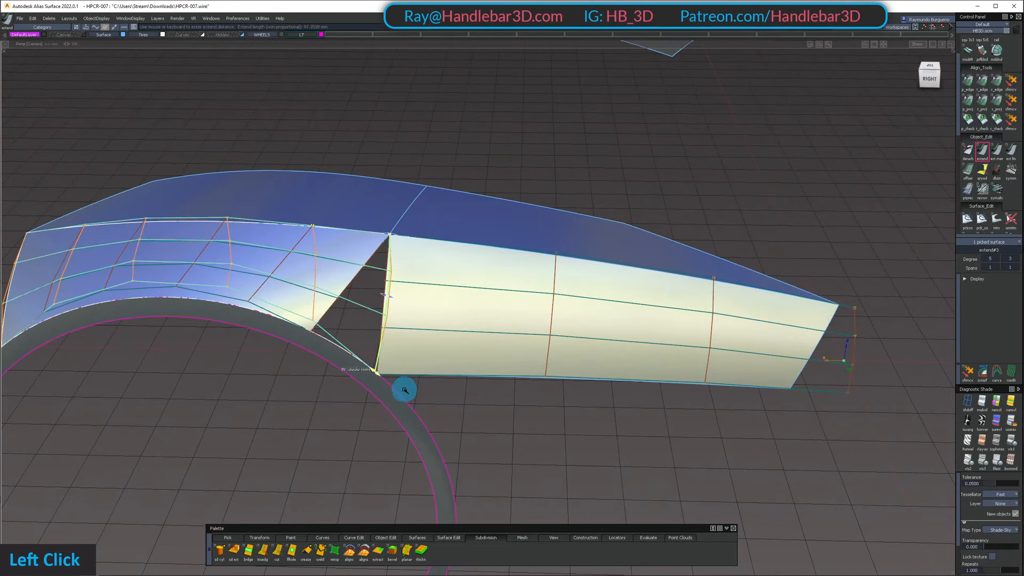
alt+shift+right_drag(405, 390, 391, 364)
ctrl+shift+click(343, 259)
alt+shift+drag(391, 364, 337, 288)
ctrl+shift+drag(343, 229, 911, 268)
click(336, 284)
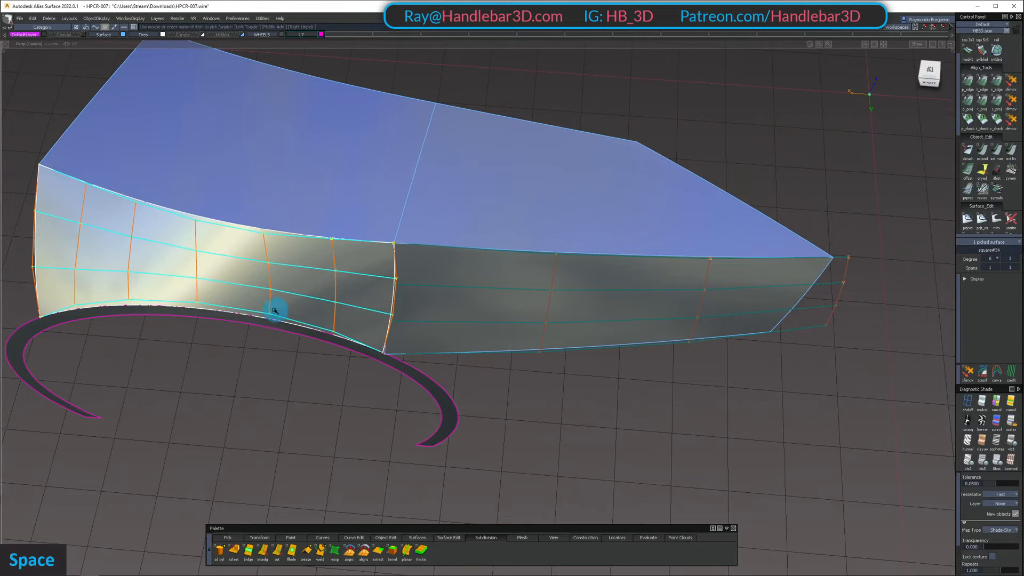
Clear the selection and examine how the fender side flows into the side panel and wheel arch from several angles
alt+shift+drag(274, 310, 334, 245)
alt+shift+right_drag(334, 244, 425, 238)
alt+shift+middle_drag(425, 238, 395, 208)
mouse_move(396, 208)
alt+shift+mouse_down()
mouse_move(454, 225)
mouse_move(504, 204)
mouse_move(471, 220)
mouse_move(466, 162)
alt+shift+mouse_up()
mouse_move(466, 162)
alt+shift+mouse_down()
mouse_move(457, 129)
mouse_move(427, 173)
mouse_move(432, 140)
alt+shift+mouse_up()
alt+shift+right_drag(420, 161, 416, 201)
alt+shift+drag(417, 201, 167, 276)
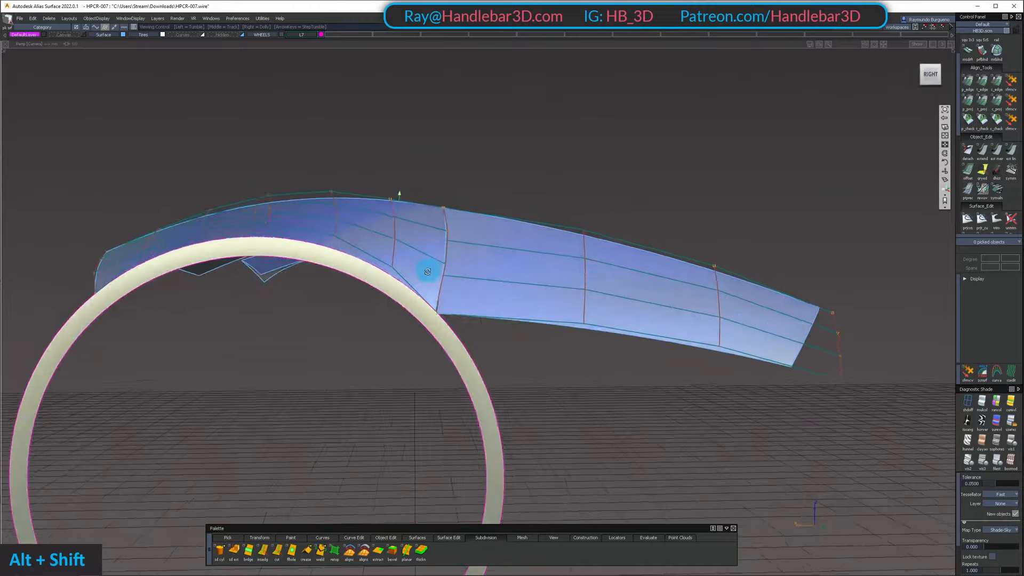
alt+shift+drag(427, 272, 405, 278)
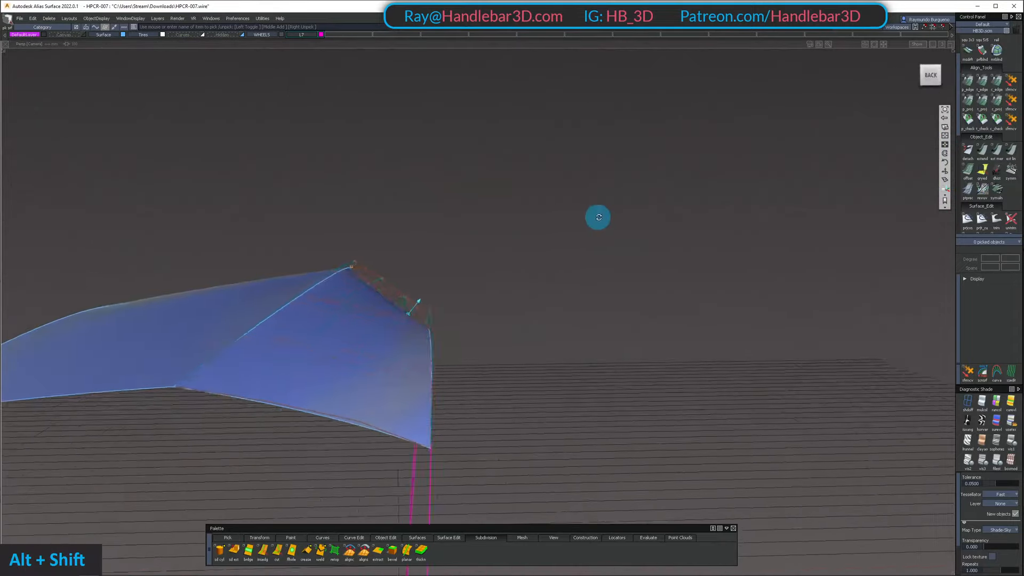
alt+shift+drag(598, 217, 520, 339)
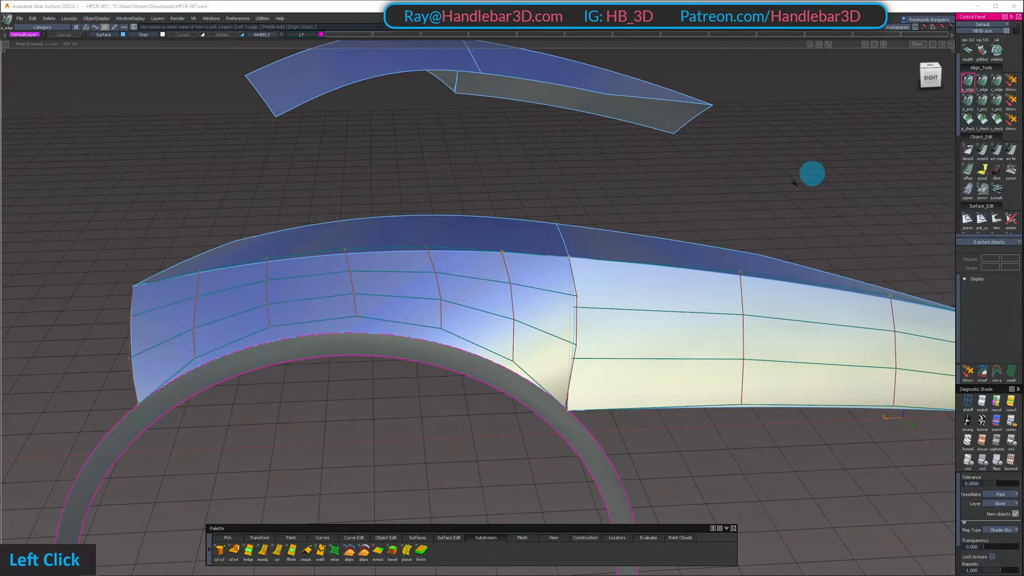
Align the fender side surface's lower edge to the wheel arch edge with G0 continuity and close the alignment options
click(420, 338)
click(409, 317)
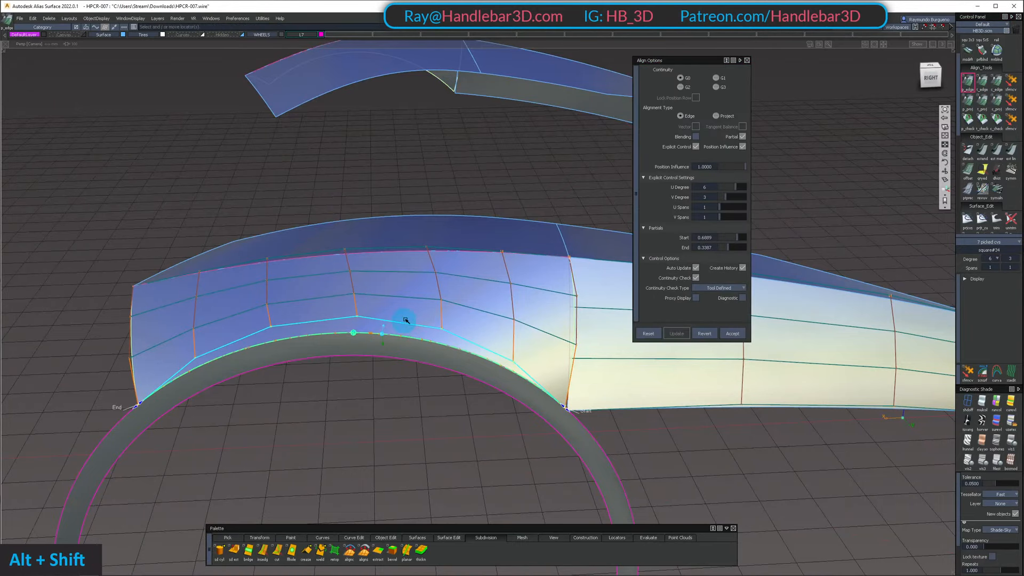
alt+shift+drag(435, 278, 346, 315)
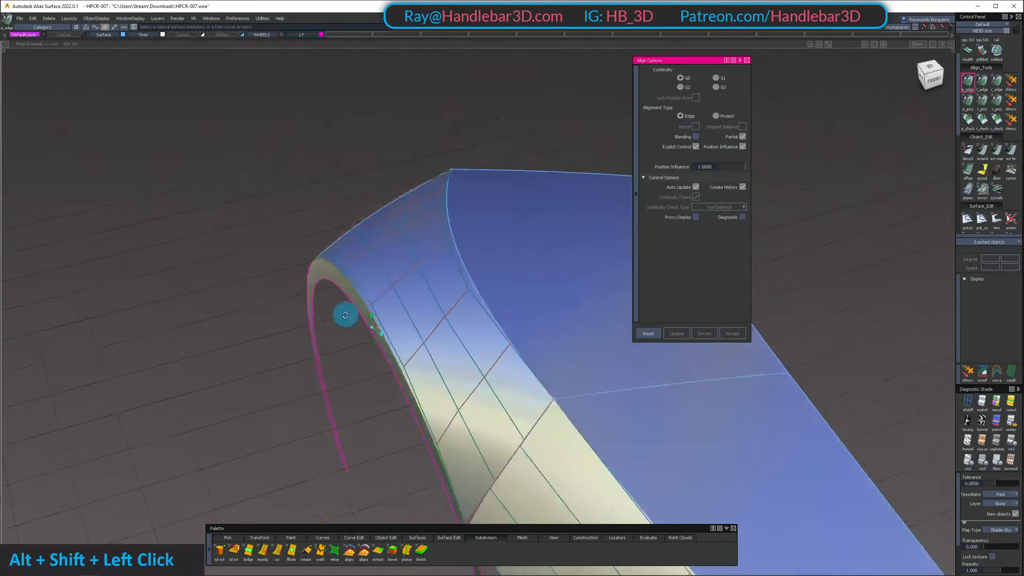
alt+shift+middle_drag(346, 315, 430, 336)
click(740, 60)
Unhide the car, then isolate the fender side, the upper side panel and the three surfaces on top of the fender
alt+shift+drag(430, 336, 480, 298)
alt+shift+right_drag(512, 224, 471, 249)
alt+shift+middle_drag(471, 249, 450, 283)
ctrl+shift+drag(448, 265, 447, 309)
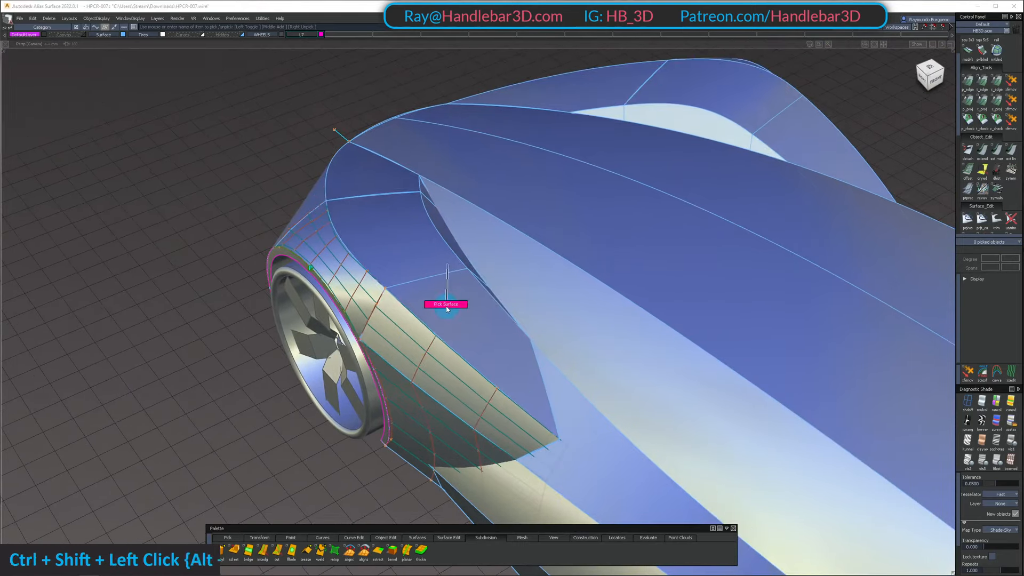
shift+click(366, 184)
key(shift+h)
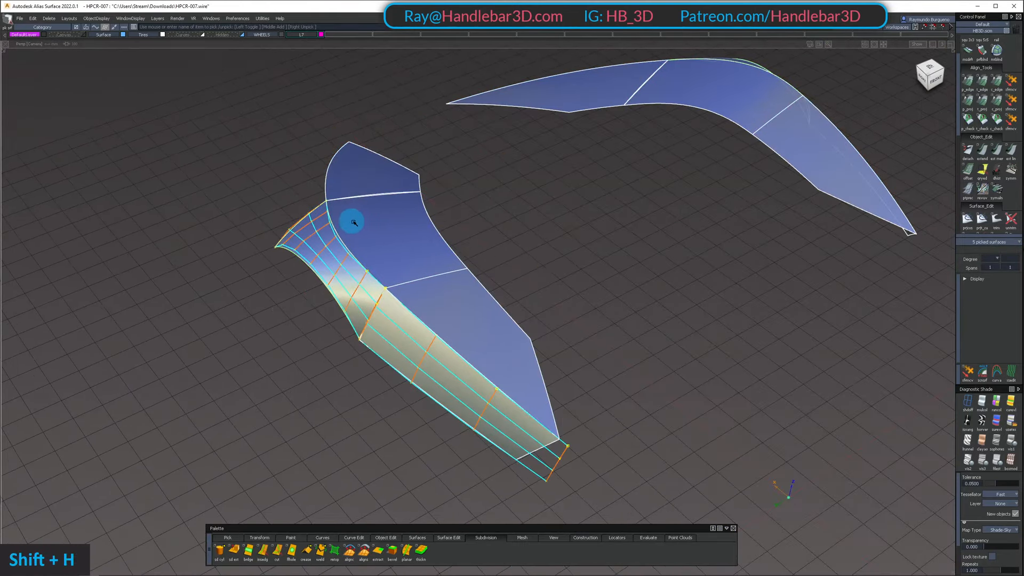
Compare the control meshes of the isolated fender surfaces and hide them, leaving only the side panel's mesh displayed
alt+shift+right_drag(353, 222, 407, 242)
ctrl+shift+right_drag(409, 275, 407, 215)
alt+shift+drag(405, 213, 315, 235)
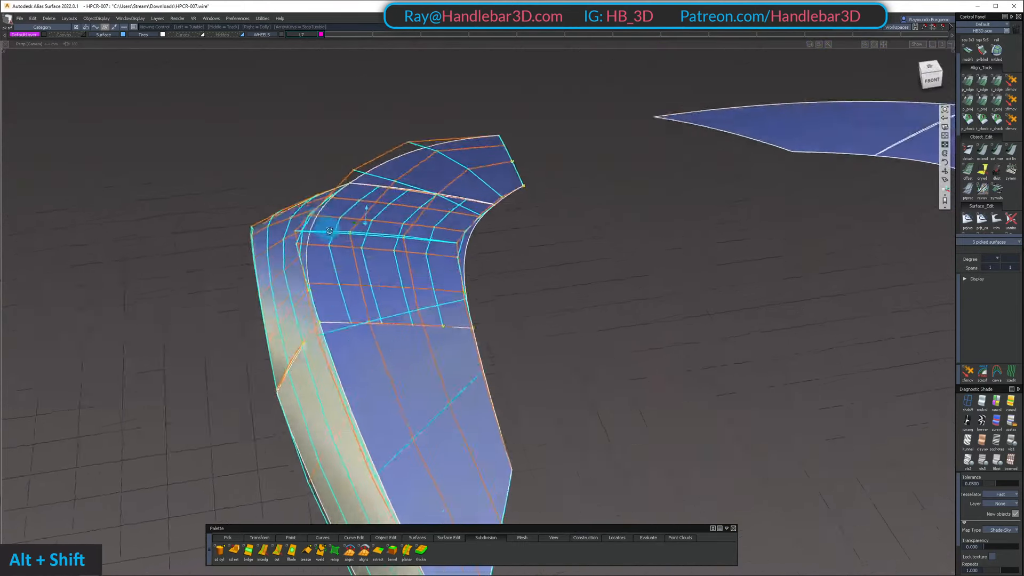
alt+shift+right_drag(411, 155, 449, 167)
alt+shift+drag(448, 167, 450, 199)
ctrl+shift+drag(450, 199, 443, 136)
ctrl+shift+drag(503, 279, 489, 299)
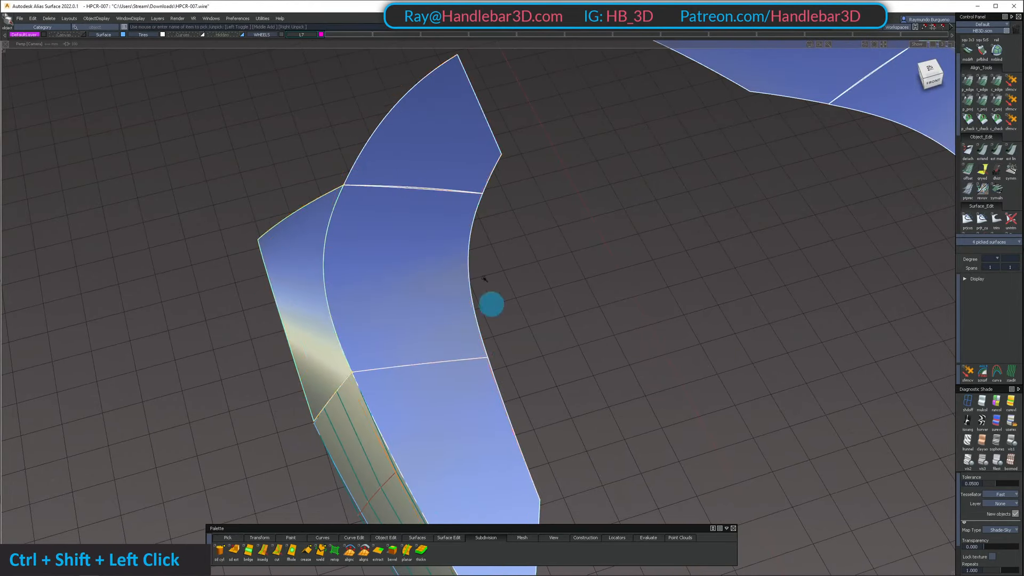
Display the control mesh of the rear surface on top of the fender and start picking its middle control points
alt+shift+right_drag(489, 300, 459, 334)
alt+shift+drag(459, 334, 459, 250)
ctrl+shift+right_drag(444, 373, 451, 341)
alt+shift+right_drag(452, 341, 441, 331)
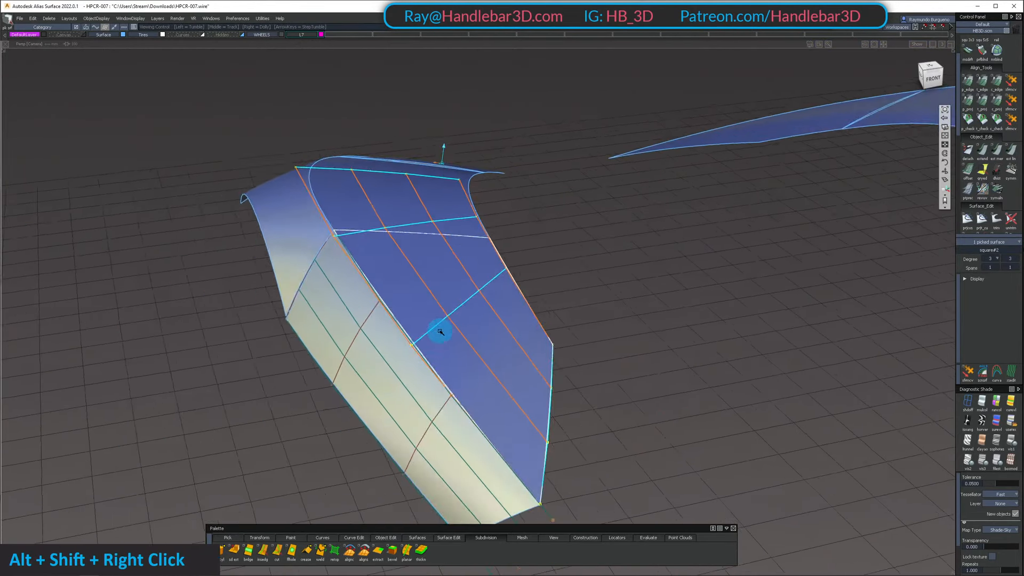
alt+shift+drag(442, 331, 430, 328)
ctrl+shift+drag(430, 327, 411, 234)
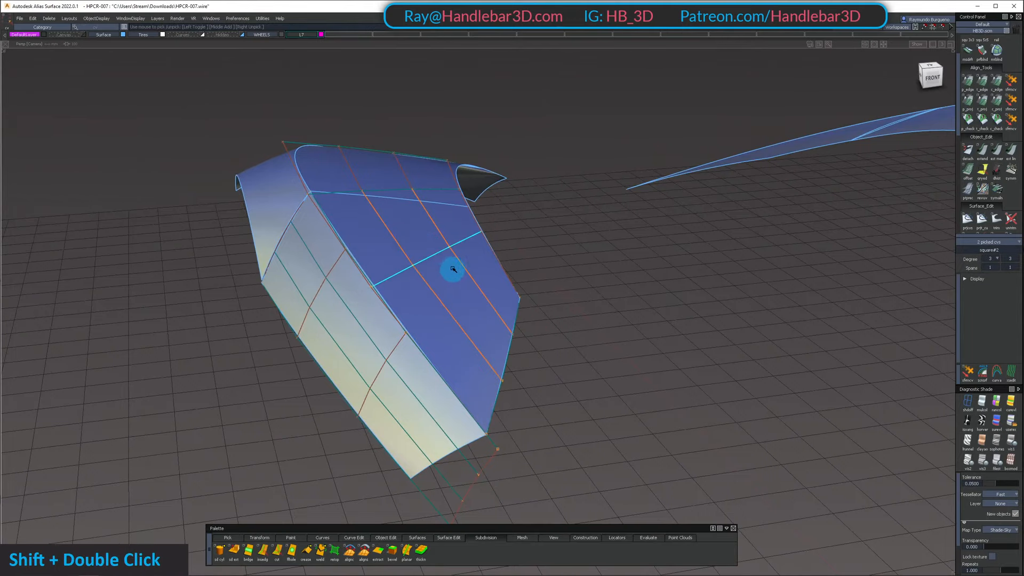
Pick the four middle control points in the rear top surface's two front rows and adjust them along the surface normal
alt+shift+drag(453, 269, 517, 222)
key(shift+z)
alt+shift+drag(660, 208, 478, 249)
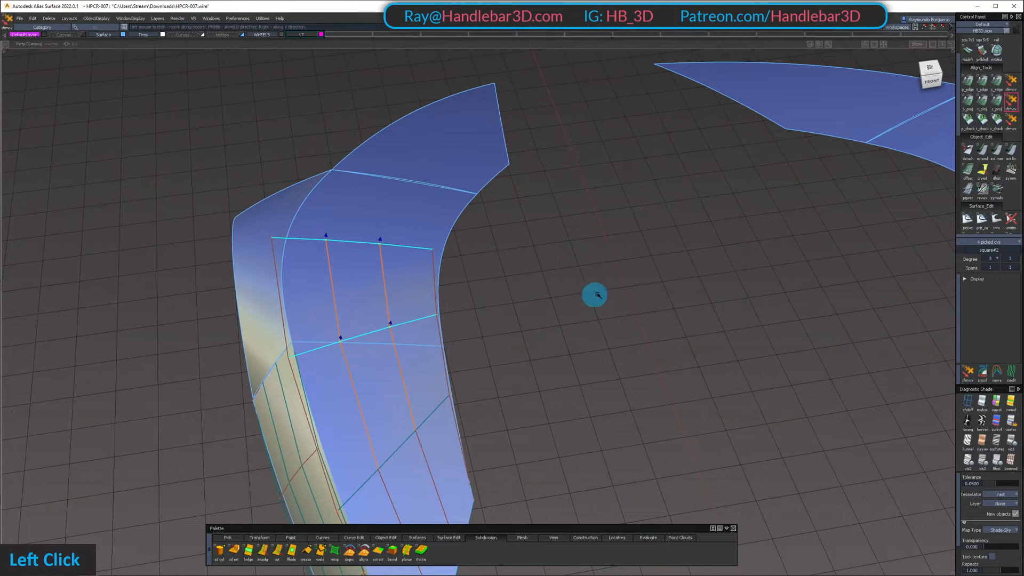
alt+shift+right_drag(381, 253, 464, 213)
alt+shift+drag(464, 213, 479, 201)
ctrl+shift+drag(480, 201, 453, 113)
Display the control mesh of the front surface on top of the fender and adjust two middle control points along the surface normal
click(421, 171)
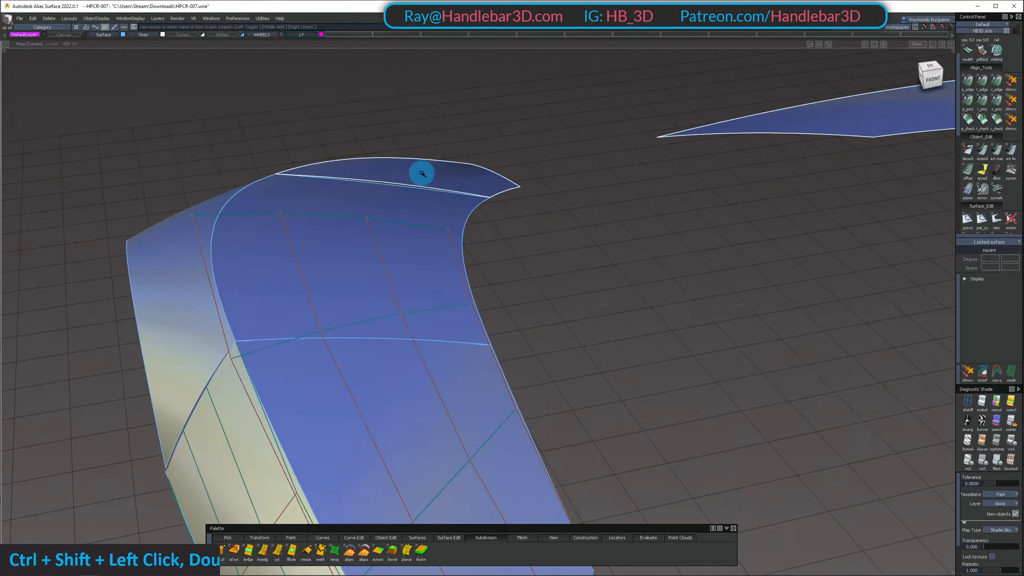
ctrl+shift+right_drag(414, 163, 383, 250)
alt+shift+drag(382, 250, 444, 245)
alt+shift+right_drag(443, 245, 654, 257)
mouse_move(654, 257)
alt+shift+mouse_down()
mouse_move(403, 231)
mouse_move(427, 240)
mouse_move(576, 209)
mouse_move(475, 304)
alt+shift+mouse_up()
mouse_move(344, 260)
ctrl+shift+mouse_down()
mouse_move(398, 267)
mouse_move(343, 354)
mouse_move(300, 457)
ctrl+shift+mouse_up()
mouse_move(327, 393)
alt+shift+mouse_down()
mouse_move(396, 216)
mouse_move(357, 244)
mouse_move(373, 263)
alt+shift+mouse_up()
mouse_move(372, 262)
alt+shift+right_down()
mouse_move(326, 283)
mouse_move(348, 269)
alt+shift+right_up()
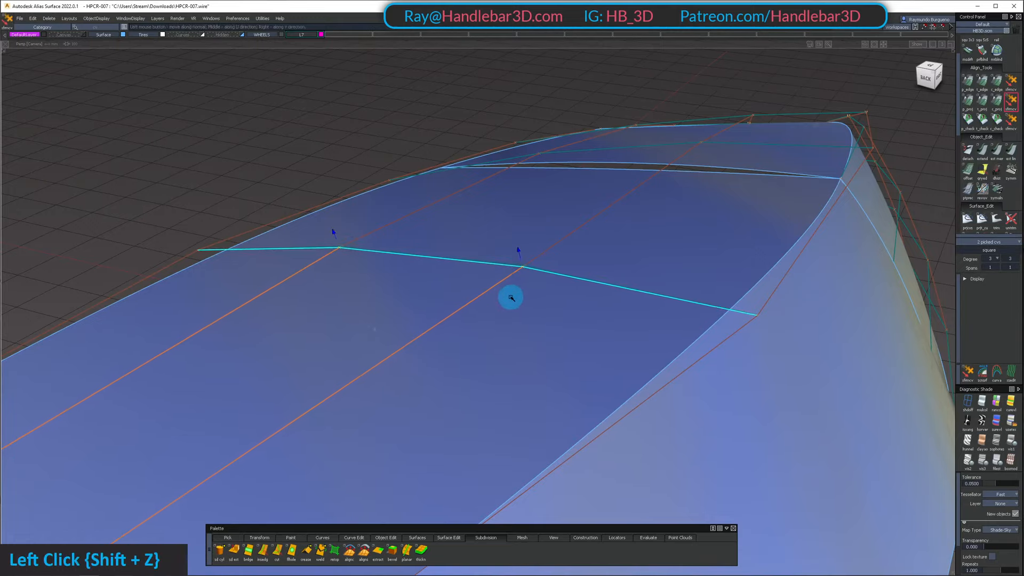
alt+shift+right_drag(511, 297, 502, 324)
alt+shift+middle_drag(507, 324, 533, 290)
ctrl+shift+drag(343, 392, 268, 335)
alt+shift+drag(357, 367, 325, 320)
shift+drag(303, 324, 351, 343)
shift+drag(369, 247, 363, 247)
Pick the two middle control points in the front top surface's rearmost row one at a time and move them
key(space)
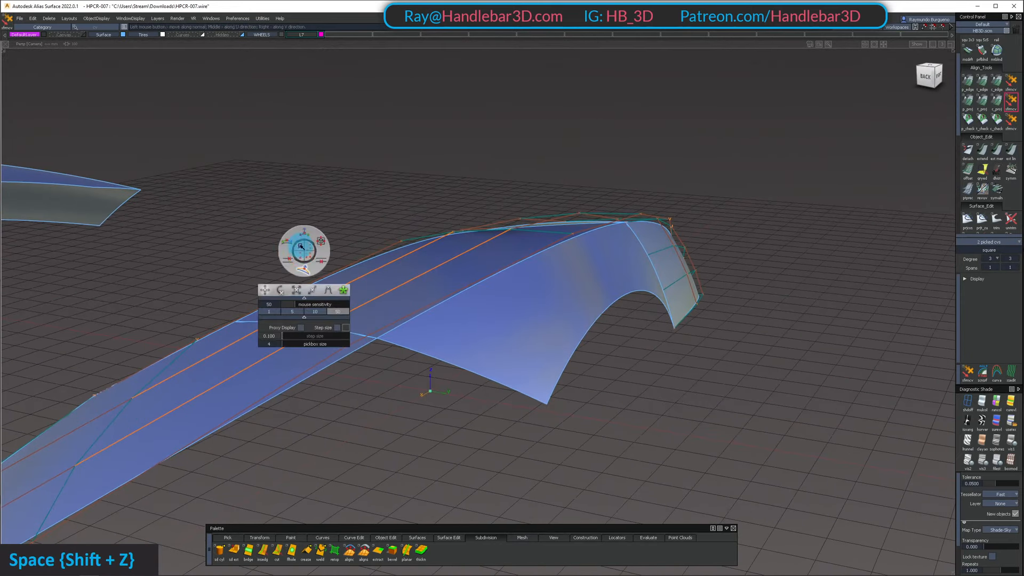
alt+shift+drag(328, 199, 344, 293)
ctrl+shift+click(404, 227)
mouse_move(404, 228)
alt+shift+mouse_down()
mouse_move(403, 90)
mouse_move(432, 238)
alt+shift+mouse_up()
ctrl+shift+drag(431, 238, 454, 244)
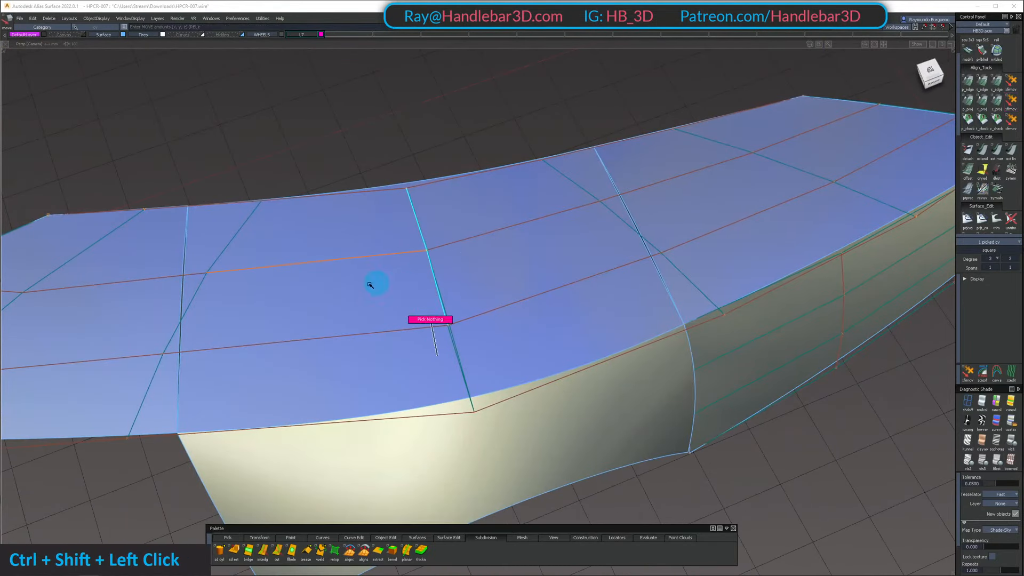
ctrl+shift+middle_click(462, 329)
alt+shift+drag(462, 329, 425, 287)
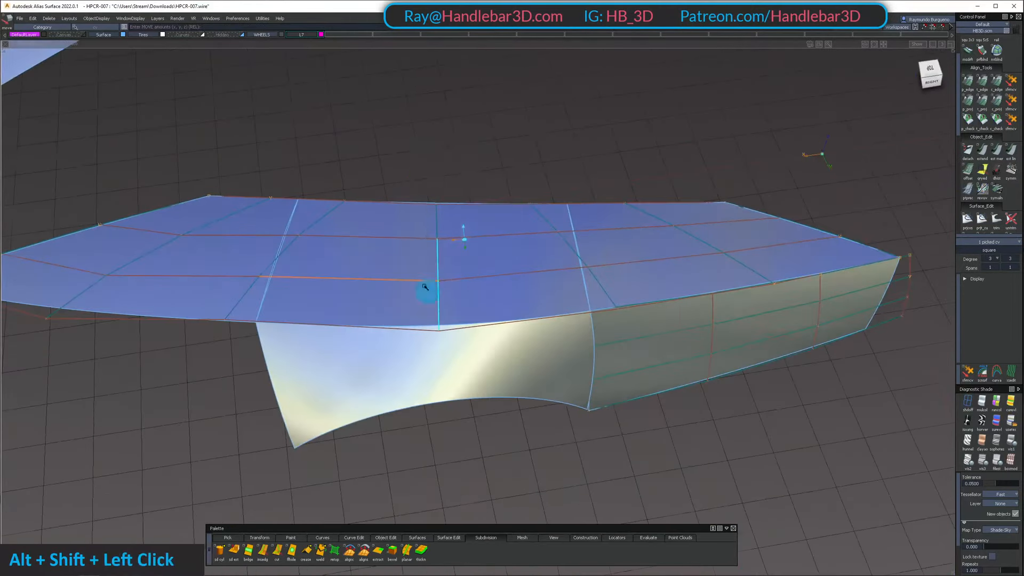
Hide the control meshes of the top surfaces and isolate the three surfaces on top of the fender
click(291, 222)
ctrl+shift+right_drag(471, 224, 472, 377)
mouse_move(472, 377)
alt+shift+mouse_down()
mouse_move(523, 340)
mouse_move(504, 286)
alt+shift+mouse_up()
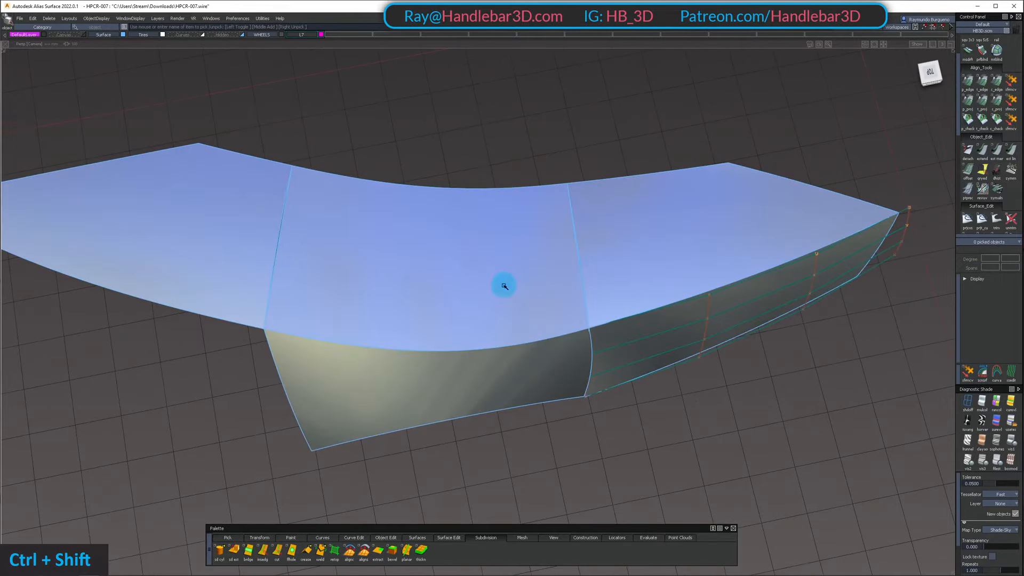
click(179, 232)
key(shift+h)
Examine how the reflections flow across the seams of the three isolated top surfaces
ctrl+shift+right_drag(464, 341, 470, 285)
alt+shift+drag(469, 286, 451, 308)
ctrl+shift+drag(451, 309, 438, 182)
ctrl+shift+drag(242, 195, 240, 199)
drag(246, 224, 549, 226)
ctrl+shift+right_drag(538, 222, 526, 383)
ctrl+shift+drag(526, 373, 541, 184)
ctrl+shift+drag(541, 185, 522, 385)
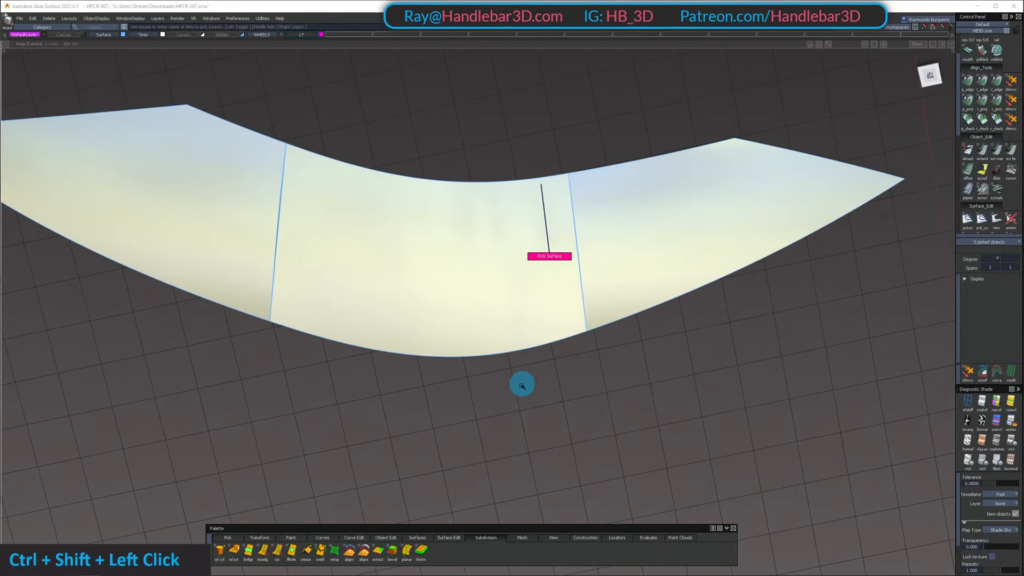
Align the middle top surface's front edge to the front surface with G2 continuity
click(284, 216)
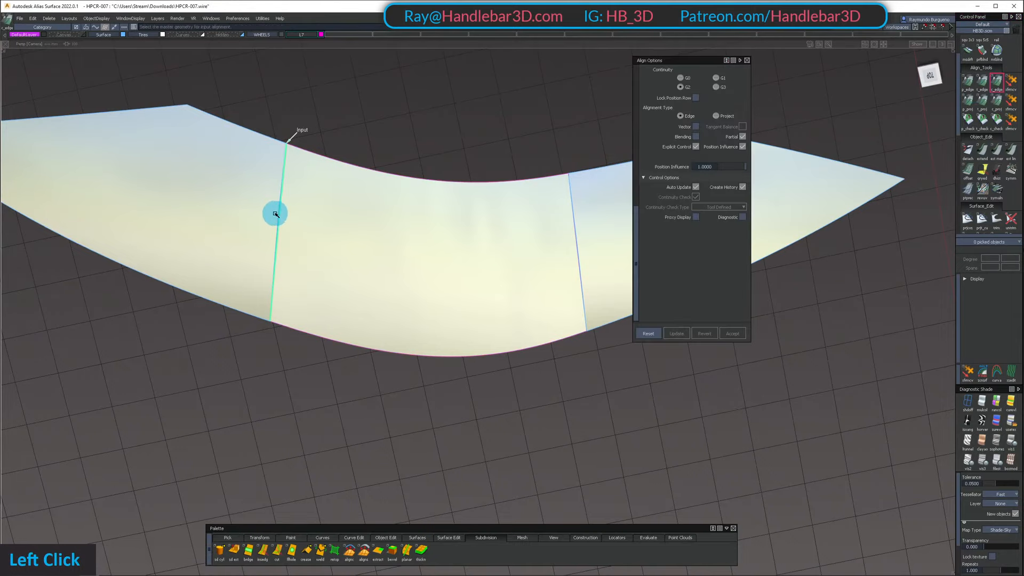
click(271, 212)
alt+shift+middle_drag(400, 302, 373, 327)
alt+shift+drag(372, 327, 368, 335)
mouse_move(473, 341)
ctrl+shift+mouse_down()
mouse_move(476, 250)
mouse_move(425, 240)
mouse_move(388, 103)
mouse_move(176, 140)
mouse_move(75, 112)
mouse_move(235, 101)
ctrl+shift+mouse_up()
click(520, 270)
double_click(525, 270)
Turn off the model's wireframe display and unhide the whole car
mouse_move(408, 219)
ctrl+shift+mouse_down()
mouse_move(411, 158)
mouse_move(390, 313)
ctrl+shift+mouse_up()
alt+shift+right_drag(416, 173, 405, 238)
ctrl+shift+right_drag(405, 238, 340, 176)
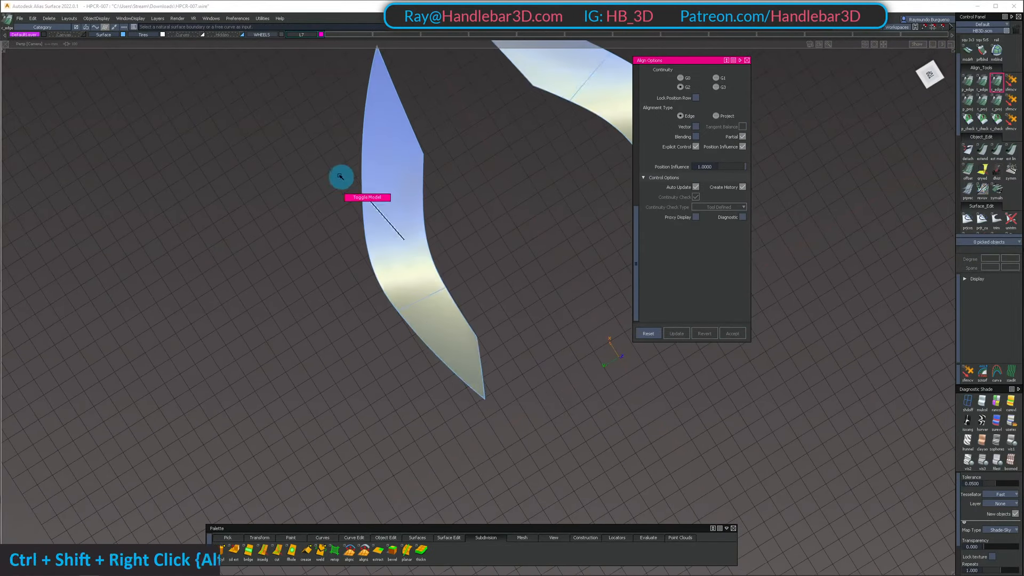
mouse_move(340, 176)
alt+shift+mouse_down()
mouse_move(341, 277)
mouse_move(317, 171)
mouse_move(330, 177)
alt+shift+mouse_up()
key(shift+u)
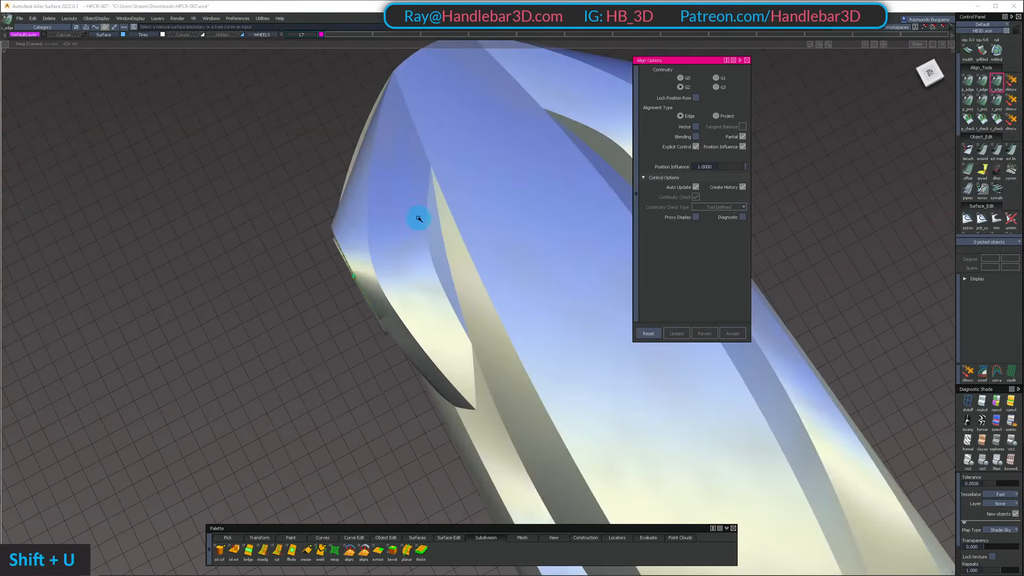
Examine the fender and body reflections on the shaded car from several sides
alt+shift+right_drag(418, 219, 585, 297)
mouse_move(585, 297)
alt+shift+mouse_down()
mouse_move(487, 172)
mouse_move(576, 202)
alt+shift+mouse_up()
alt+shift+middle_drag(576, 202, 297, 187)
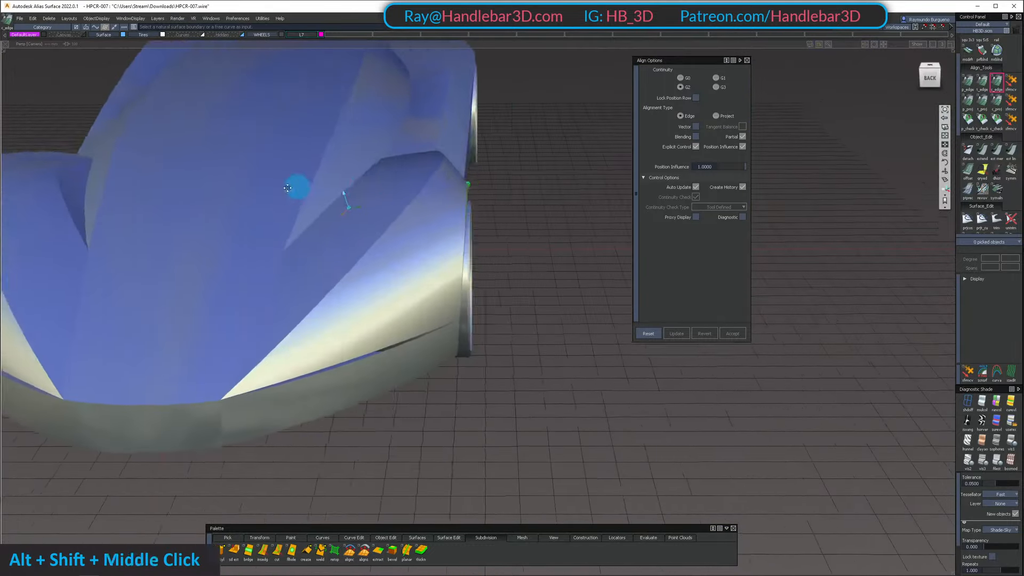
alt+shift+drag(297, 187, 361, 180)
ctrl+shift+right_drag(361, 181, 300, 149)
mouse_move(299, 149)
alt+shift+mouse_down()
mouse_move(229, 221)
mouse_move(489, 206)
mouse_move(459, 233)
mouse_move(407, 325)
mouse_move(422, 221)
mouse_move(222, 313)
mouse_move(251, 251)
mouse_move(293, 297)
alt+shift+mouse_up()
alt+shift+middle_drag(293, 297, 348, 263)
alt+shift+drag(348, 263, 374, 229)
ctrl+shift+drag(330, 256, 327, 346)
Compare the control meshes of the upper and lower side panels behind the front wheel with the wireframe shown, then clear the selection
click(295, 279)
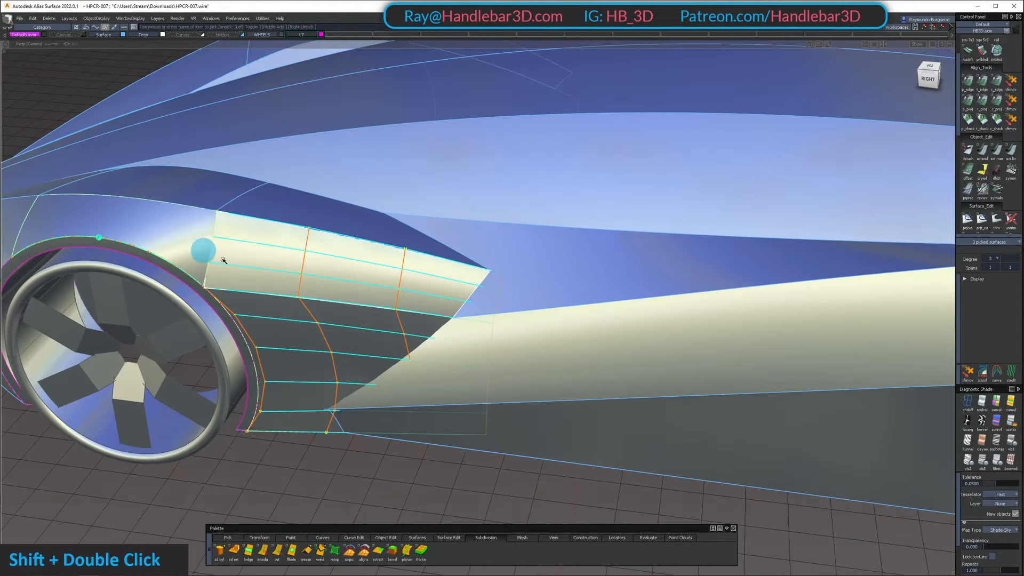
alt+shift+drag(223, 260, 205, 238)
alt+shift+right_drag(206, 238, 236, 219)
alt+shift+drag(235, 219, 346, 266)
ctrl+shift+drag(345, 270, 382, 186)
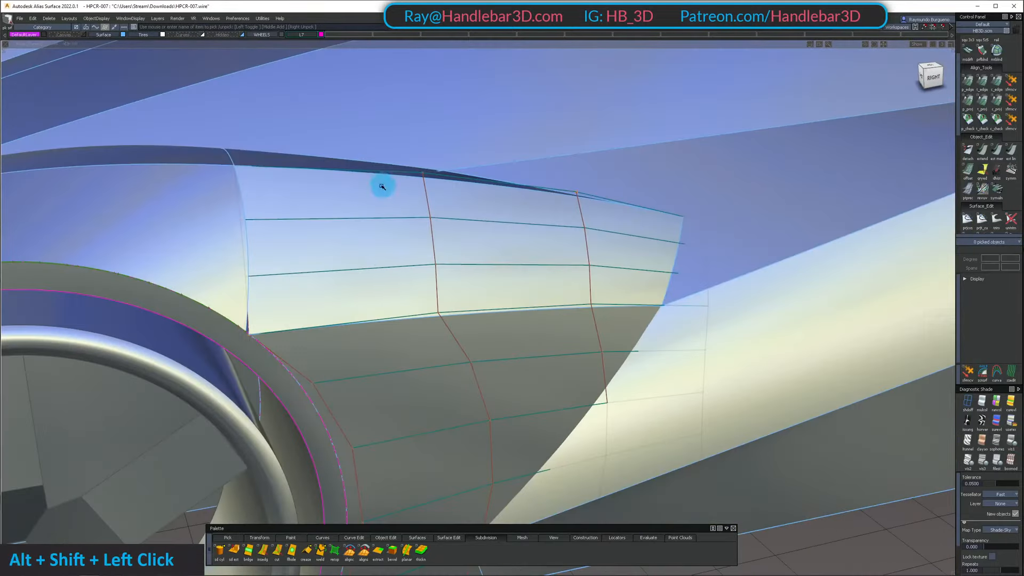
alt+shift+drag(197, 219, 270, 256)
alt+shift+right_drag(270, 256, 506, 194)
ctrl+shift+drag(424, 290, 483, 146)
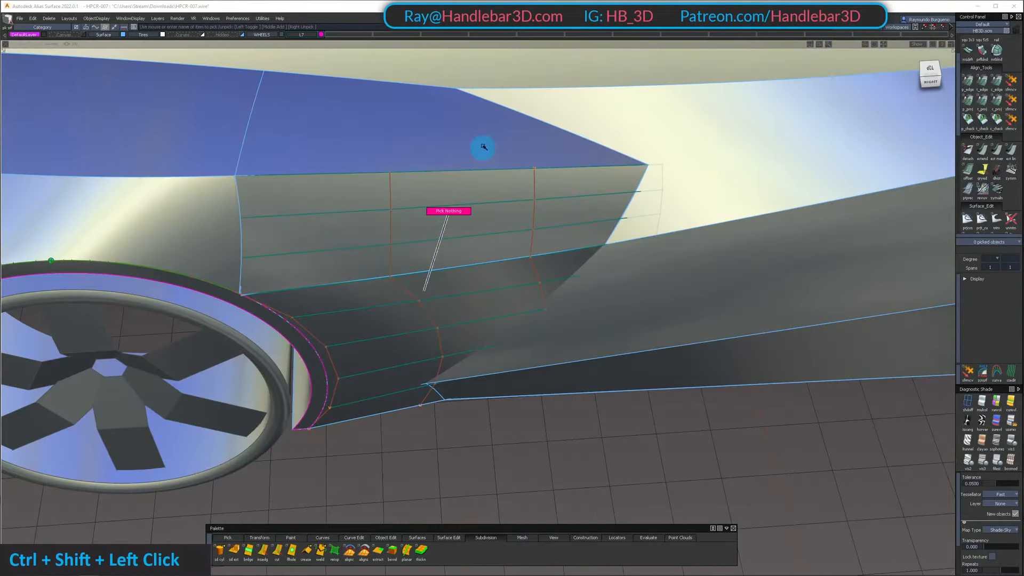
Convert the trimmed upper side panel into an untrimmed surface ending at its rear edge, remove the original and unhide the car
ctrl+shift+right_drag(507, 223, 508, 299)
alt+shift+drag(508, 298, 624, 374)
ctrl+shift+drag(625, 374, 630, 281)
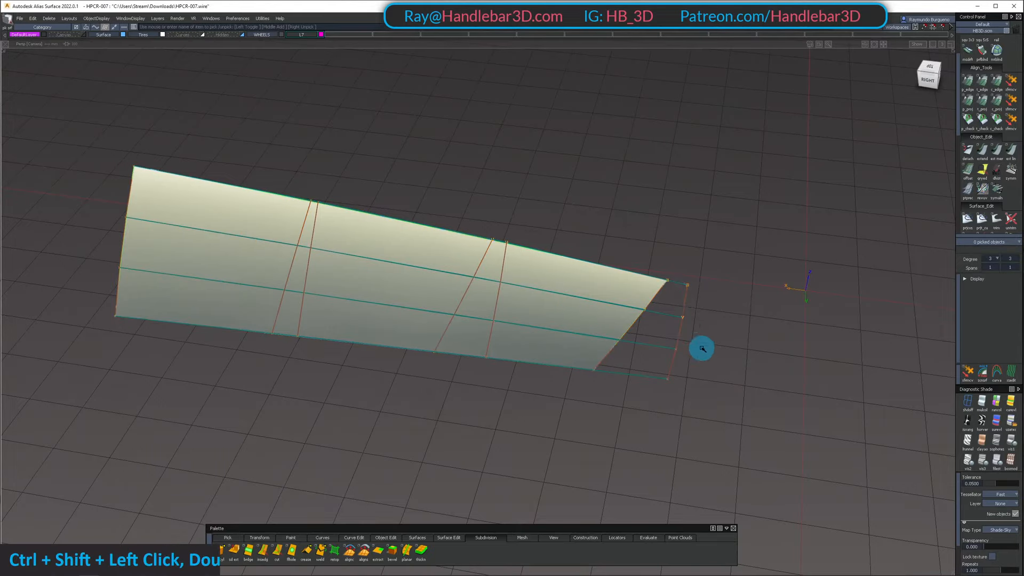
key(shift+u)
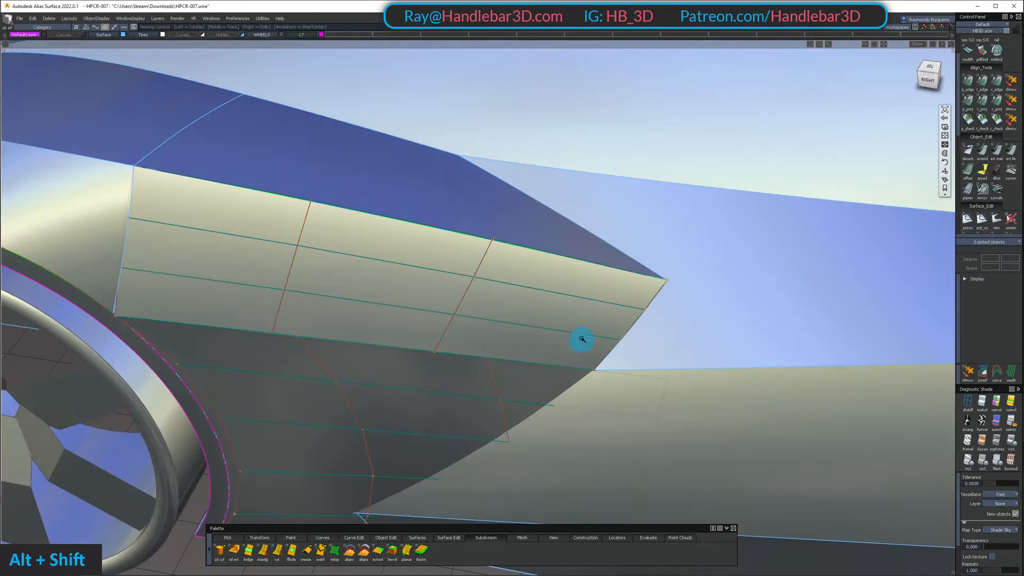
Examine the fit between the upper side panel's rear edge and the adjoining body side from front and side views
alt+shift+right_drag(582, 339, 608, 258)
alt+shift+drag(298, 268, 341, 245)
alt+shift+right_drag(341, 245, 320, 210)
alt+shift+drag(320, 210, 156, 169)
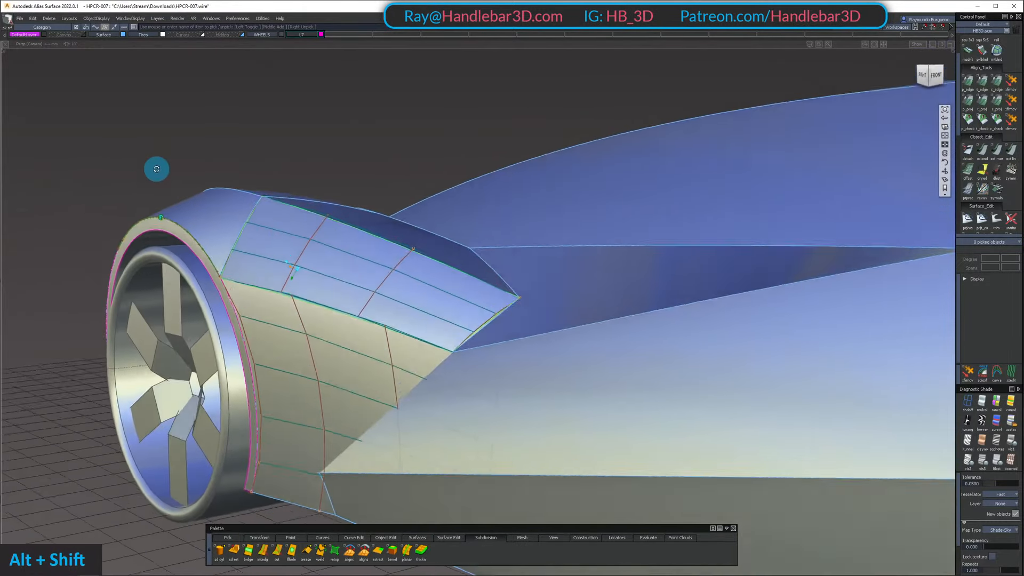
ctrl+shift+click(289, 258)
alt+shift+drag(466, 258, 473, 223)
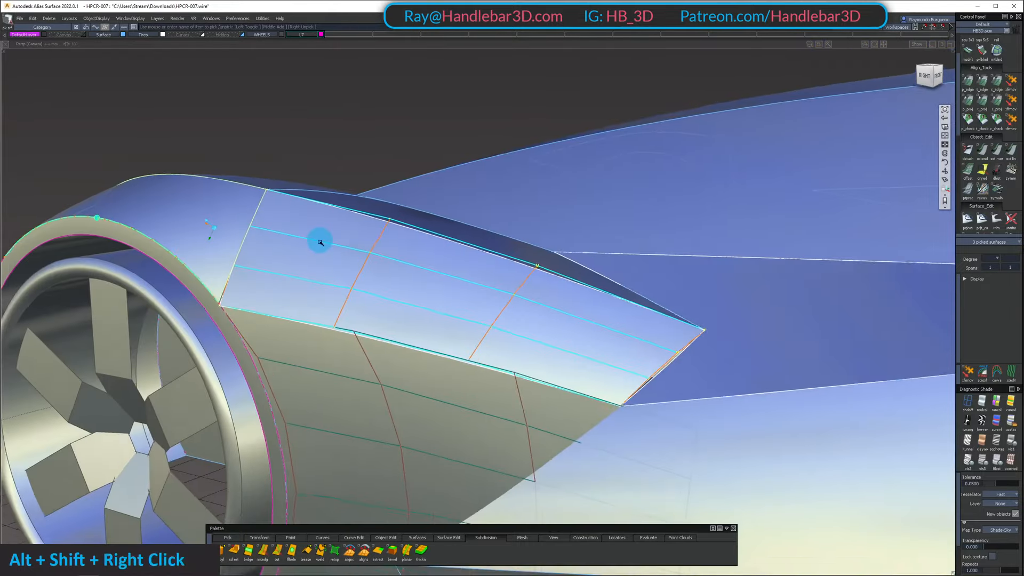
alt+shift+drag(320, 242, 407, 246)
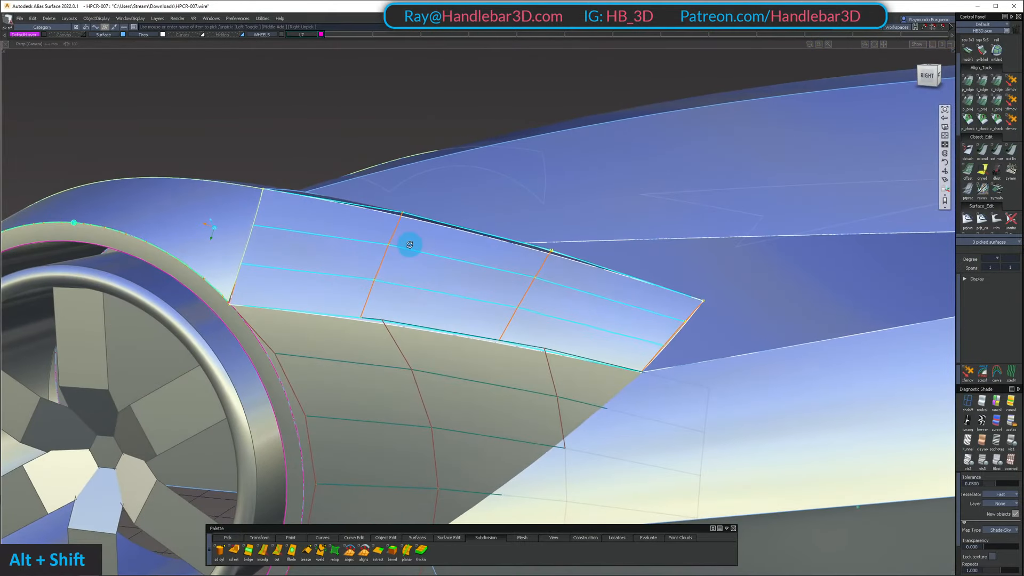
alt+shift+drag(478, 337, 439, 320)
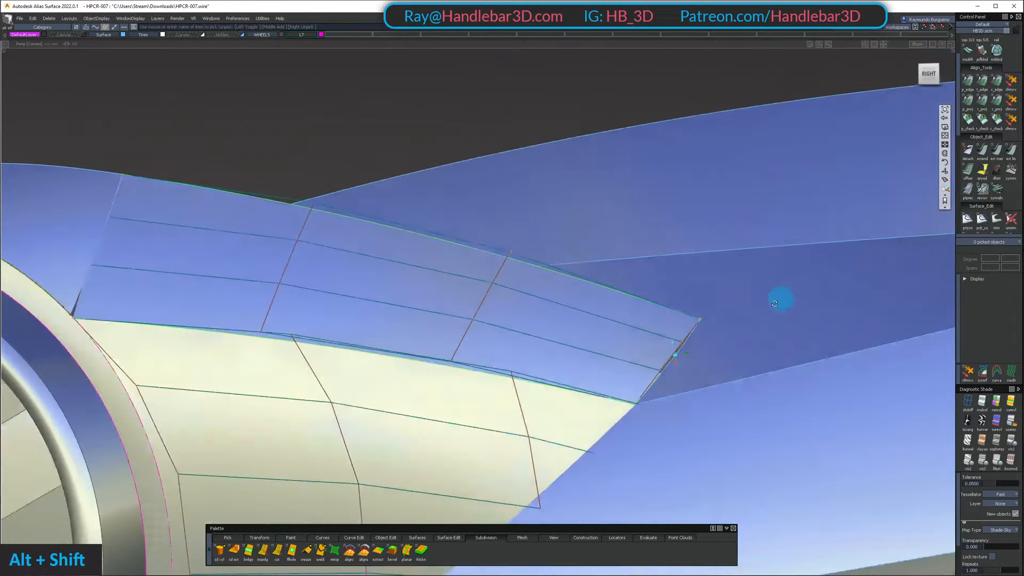
alt+shift+right_drag(774, 303, 557, 370)
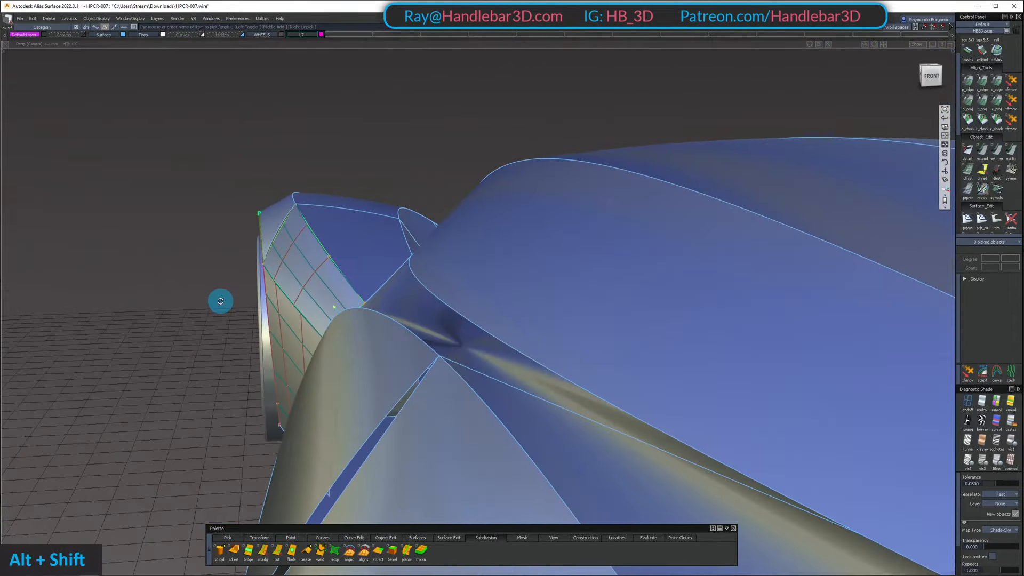
alt+shift+right_drag(220, 301, 521, 324)
alt+shift+drag(521, 324, 396, 317)
alt+shift+middle_drag(397, 317, 313, 320)
alt+shift+drag(313, 320, 374, 308)
mouse_move(374, 308)
ctrl+shift+mouse_down()
mouse_move(487, 316)
mouse_move(457, 288)
mouse_move(368, 304)
ctrl+shift+mouse_up()
ctrl+shift+drag(368, 304, 416, 266)
alt+shift+right_drag(416, 266, 432, 260)
alt+shift+drag(432, 260, 521, 313)
alt+shift+middle_drag(520, 313, 256, 279)
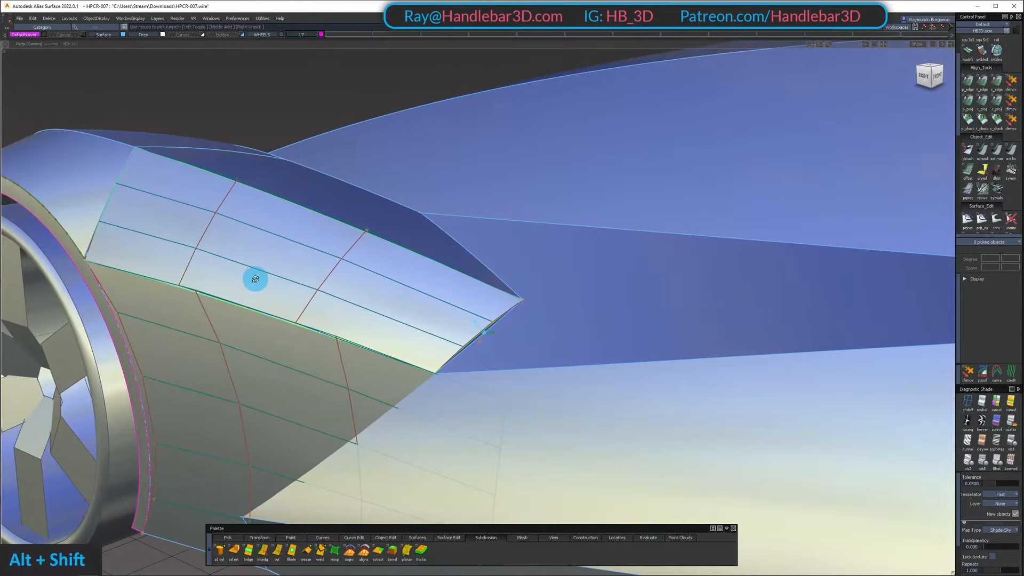
Isolate the upper side panel with the body side and shift the two middle control points of the panel's rear edge outward
alt+shift+drag(256, 279, 382, 312)
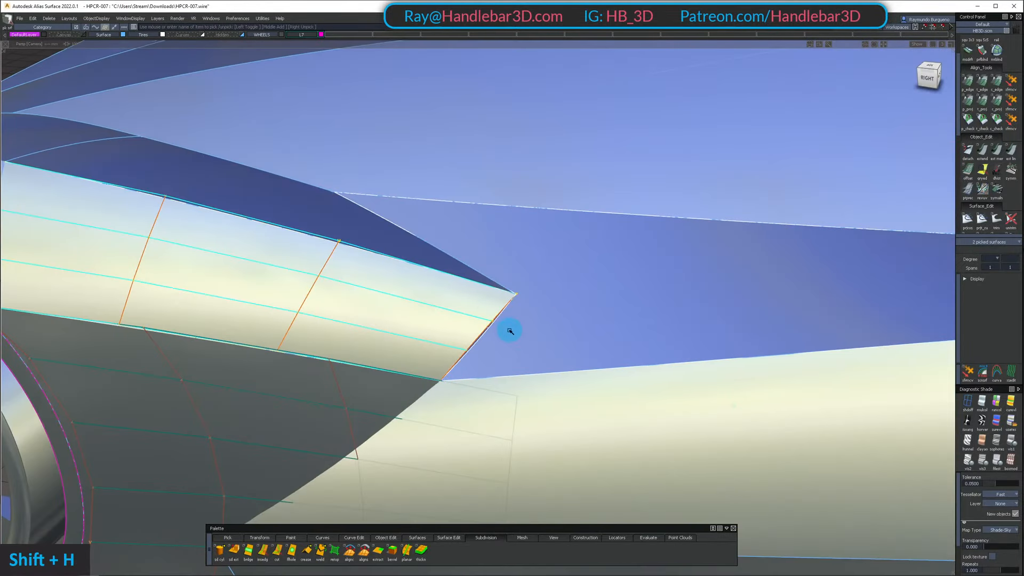
key(shift+h)
alt+shift+right_drag(510, 331, 519, 327)
alt+shift+drag(519, 327, 489, 400)
mouse_move(489, 400)
ctrl+shift+mouse_down()
mouse_move(494, 322)
mouse_move(243, 187)
mouse_move(321, 201)
mouse_move(535, 293)
mouse_move(453, 307)
ctrl+shift+mouse_up()
ctrl+shift+drag(454, 306, 455, 346)
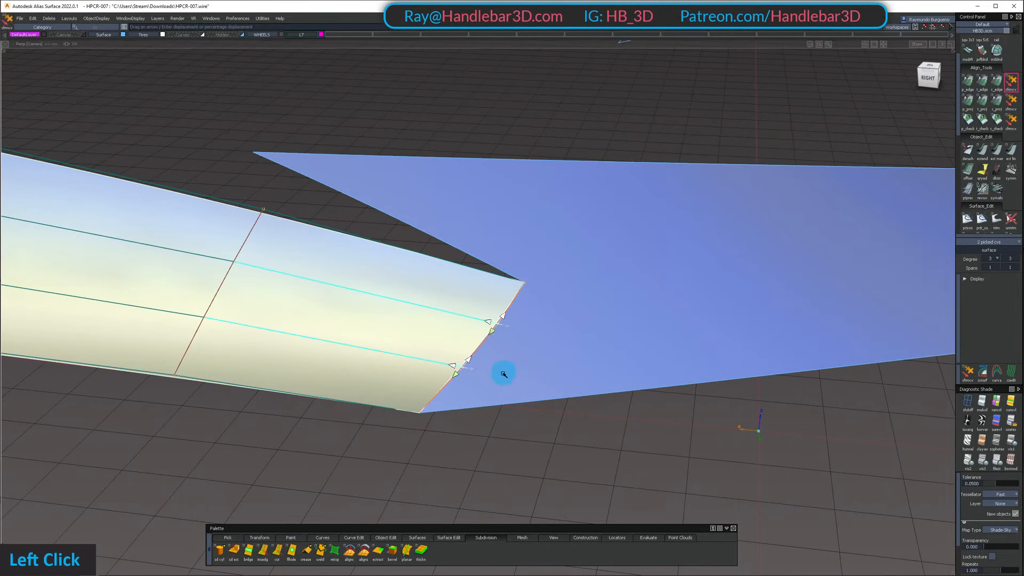
alt+shift+drag(534, 392, 102, 202)
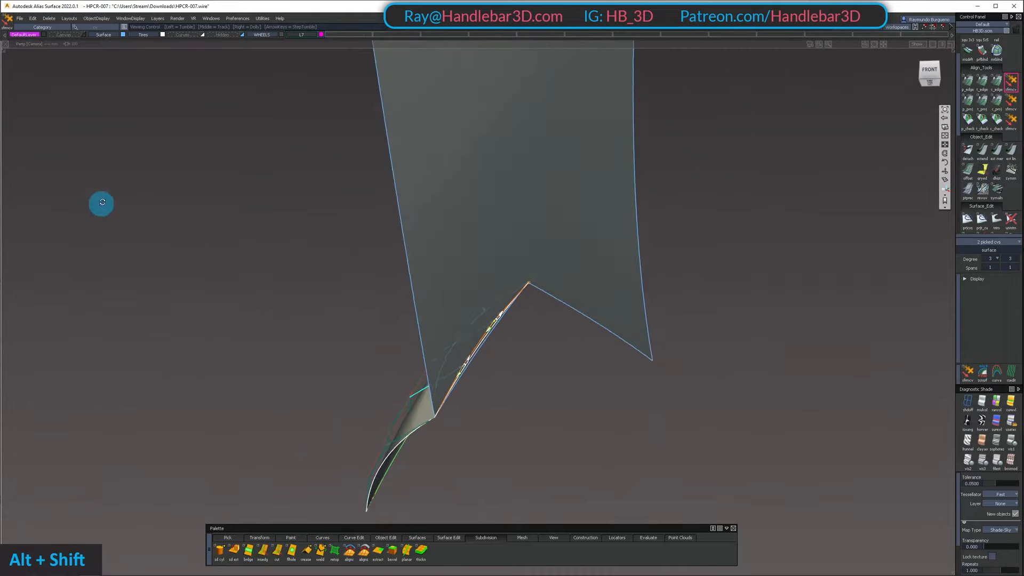
alt+shift+drag(486, 289, 437, 427)
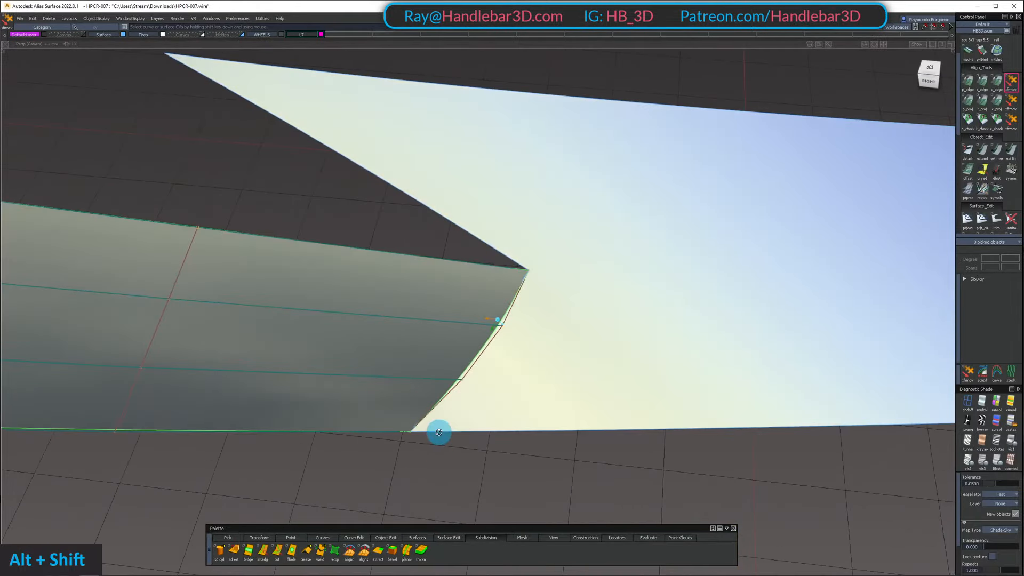
alt+shift+drag(451, 387, 452, 406)
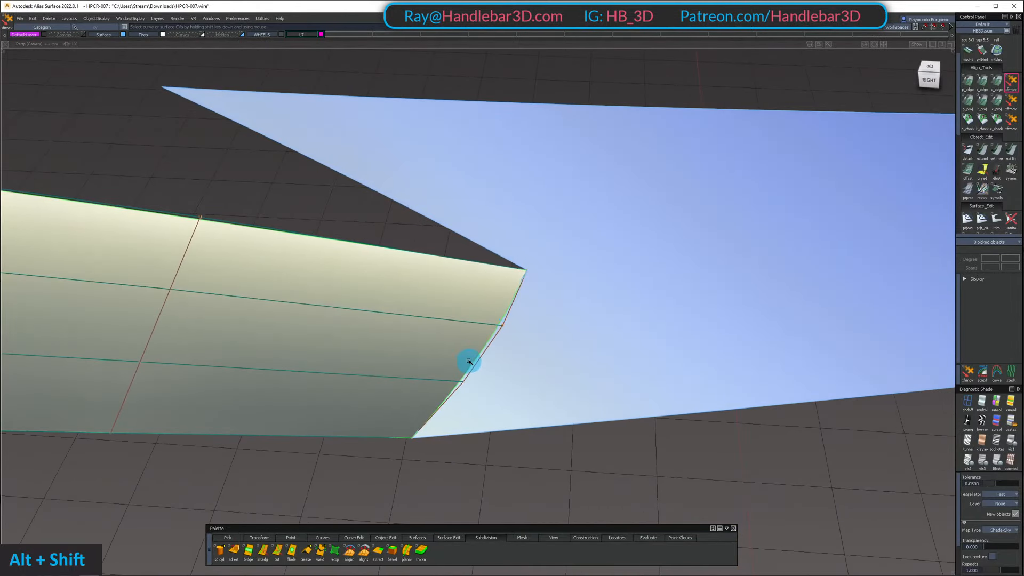
Duplicate the upper side panel's rear edge as a curve without rebuild and unhide the car
key(n)
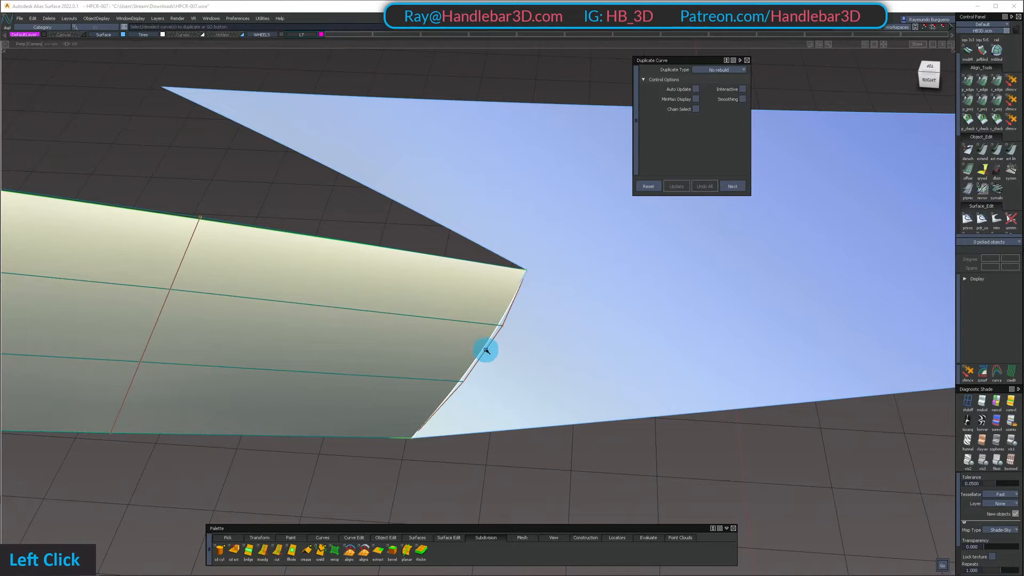
key(space)
alt+shift+drag(480, 298, 359, 183)
key(shift+u)
Isolate the rear top surface, front fender side, lower side panel and duplicated edge curve, leaving out the upper side panel
shift+click(330, 200)
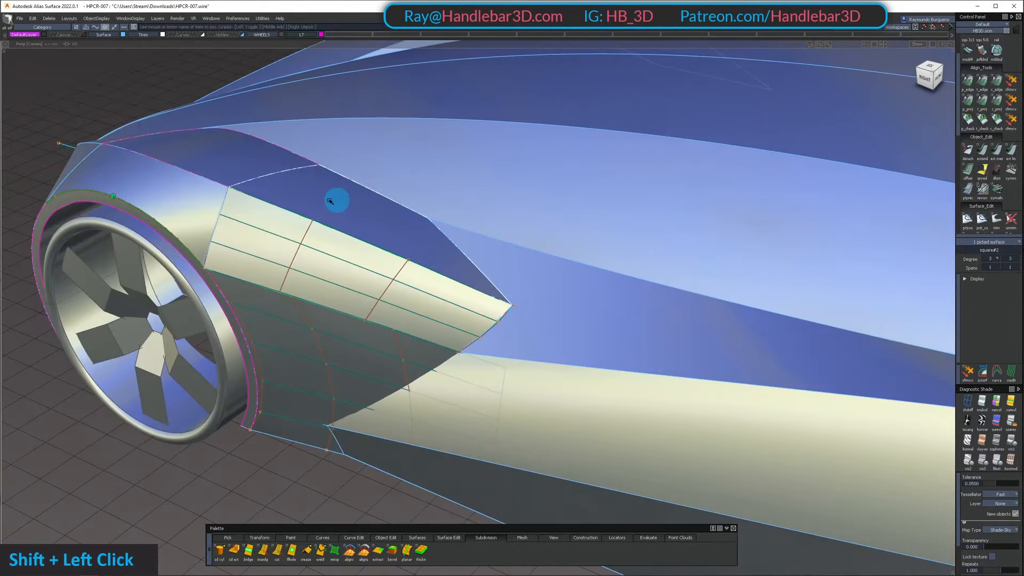
shift+click(202, 203)
alt+shift+drag(202, 202, 331, 327)
shift+click(316, 350)
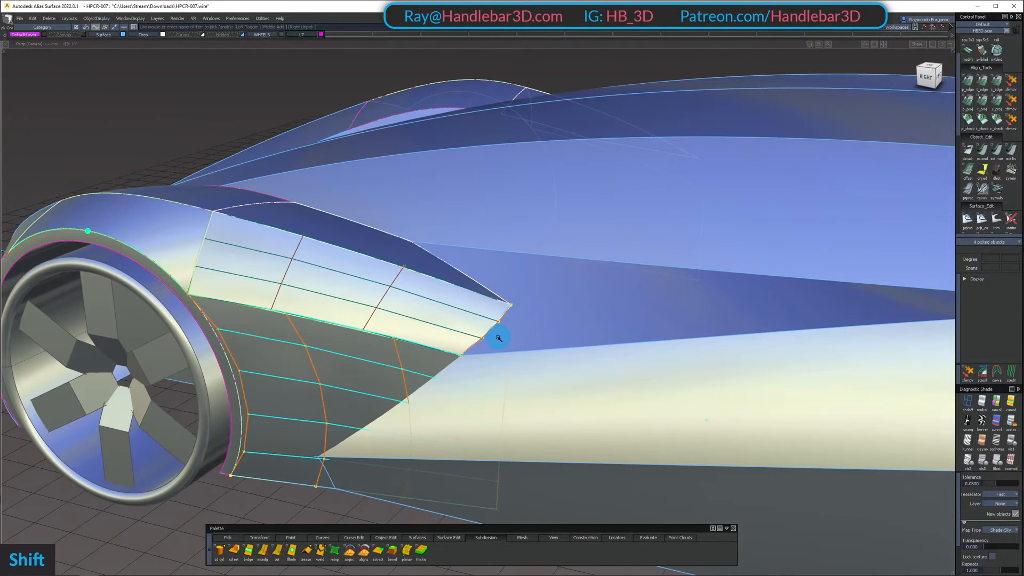
key(shift+h)
Extend the front fender side's rear edge to meet the lower side panel's front corner, discarding the surface's construction history
alt+shift+drag(182, 282, 135, 231)
ctrl+shift+click(247, 293)
click(182, 258)
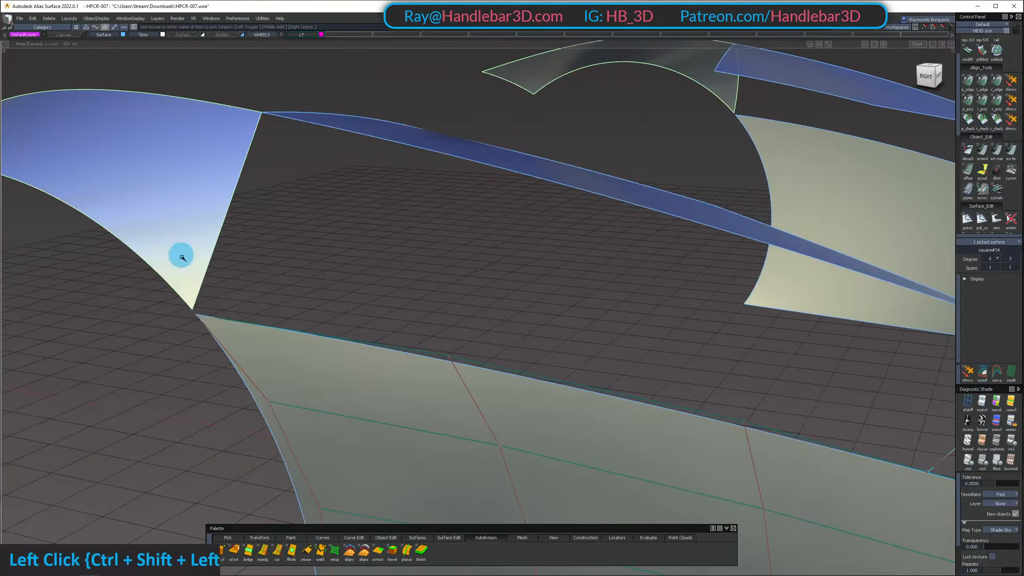
alt+shift+drag(199, 299, 247, 208)
alt+shift+right_drag(247, 208, 258, 320)
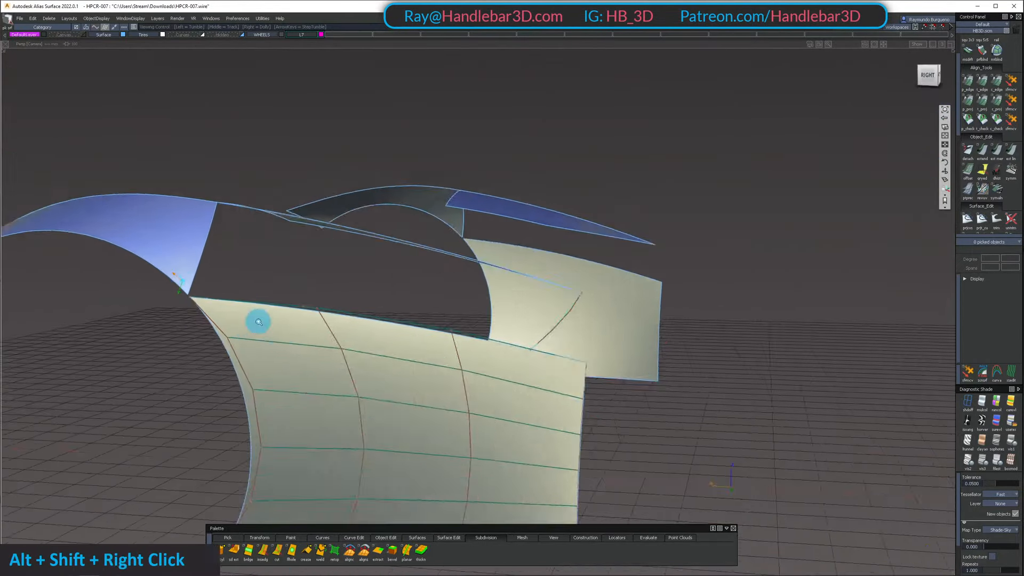
alt+shift+drag(258, 320, 203, 300)
click(193, 295)
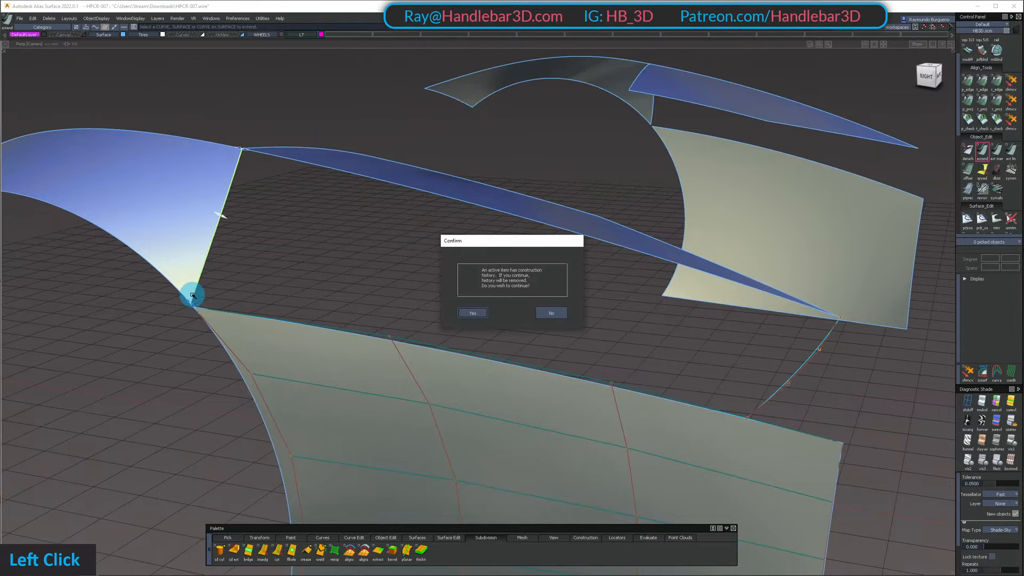
click(195, 307)
ctrl+alt+click(196, 308)
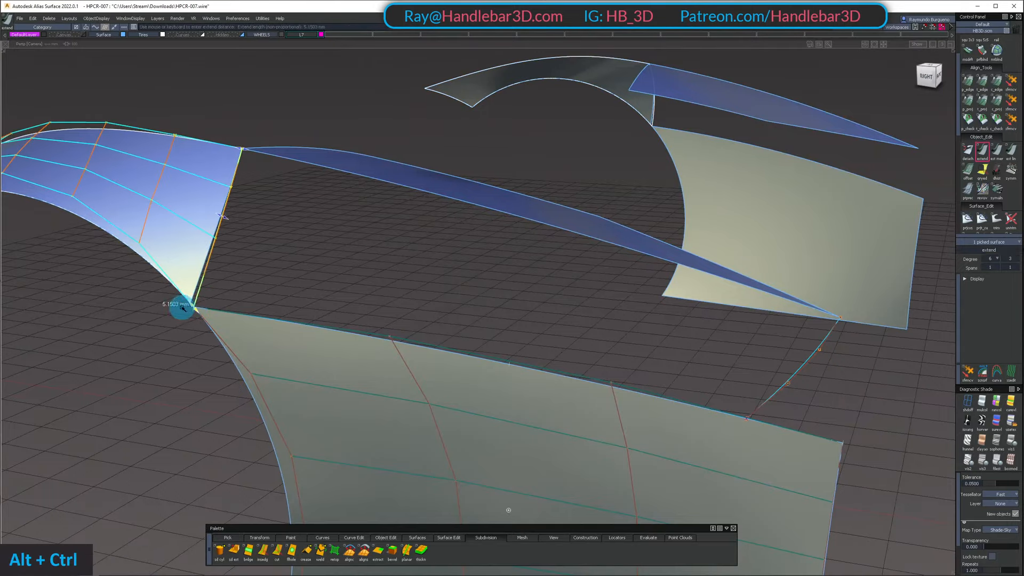
ctrl+shift+drag(174, 308, 336, 393)
ctrl+shift+drag(336, 394, 348, 307)
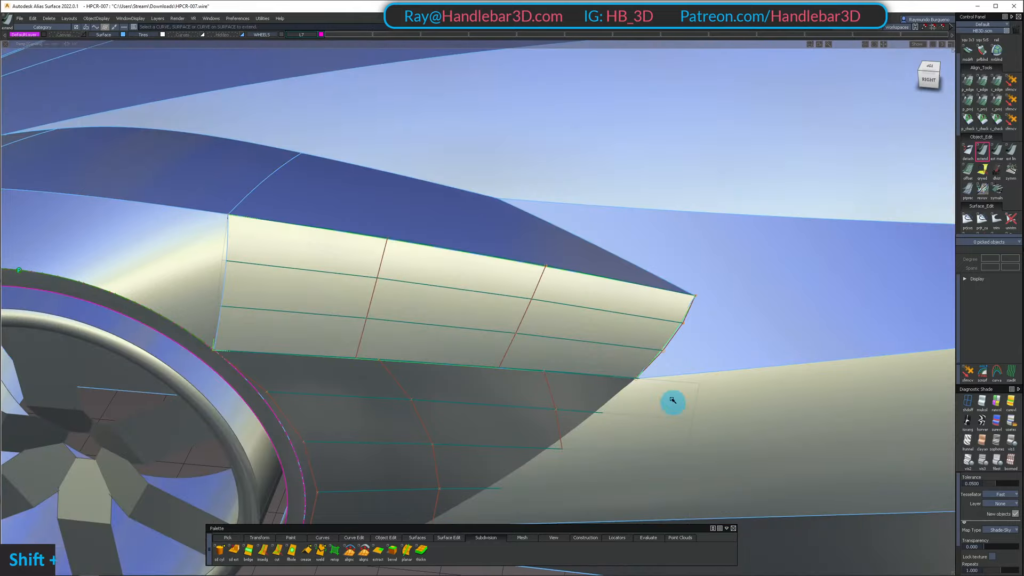
Isolate the upper and lower side panels, hiding the rest of the car apart from the panels' mirrored copies
alt+shift+drag(672, 402, 631, 347)
alt+shift+middle_drag(631, 347, 439, 293)
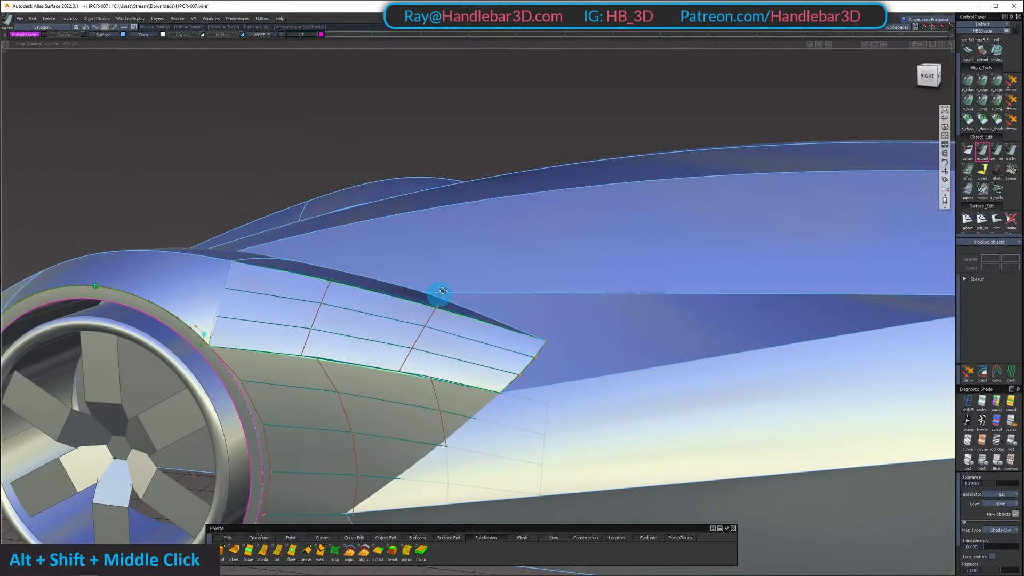
alt+shift+drag(439, 292, 430, 311)
double_click(429, 311)
click(416, 379)
key(shift+h)
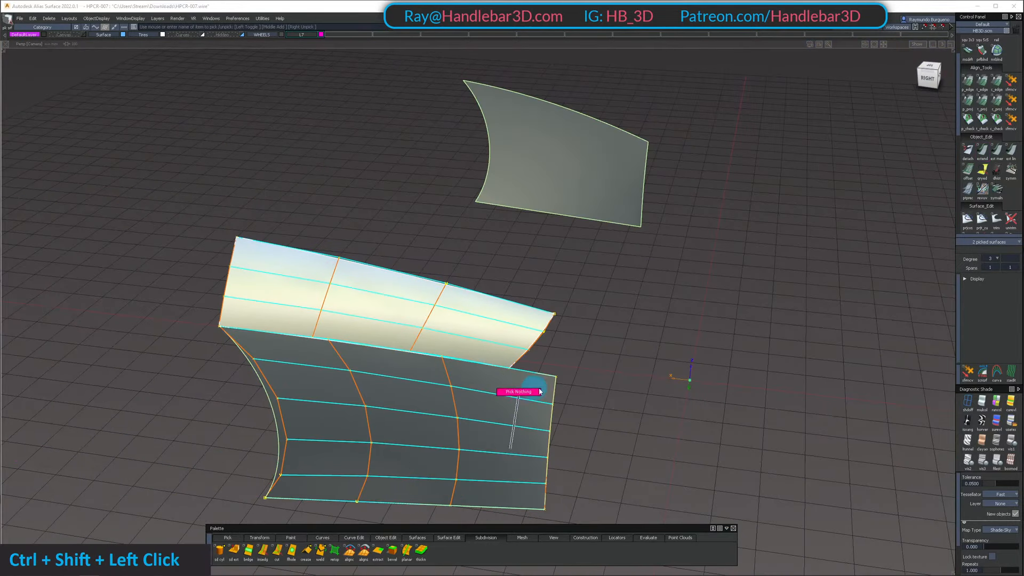
Shorten the lower side panel with Extend so its rear edge meets the upper side panel's lower rear corner
ctrl+shift+drag(540, 392, 542, 391)
key(e)
click(554, 391)
key(Return)
ctrl+alt+click(510, 367)
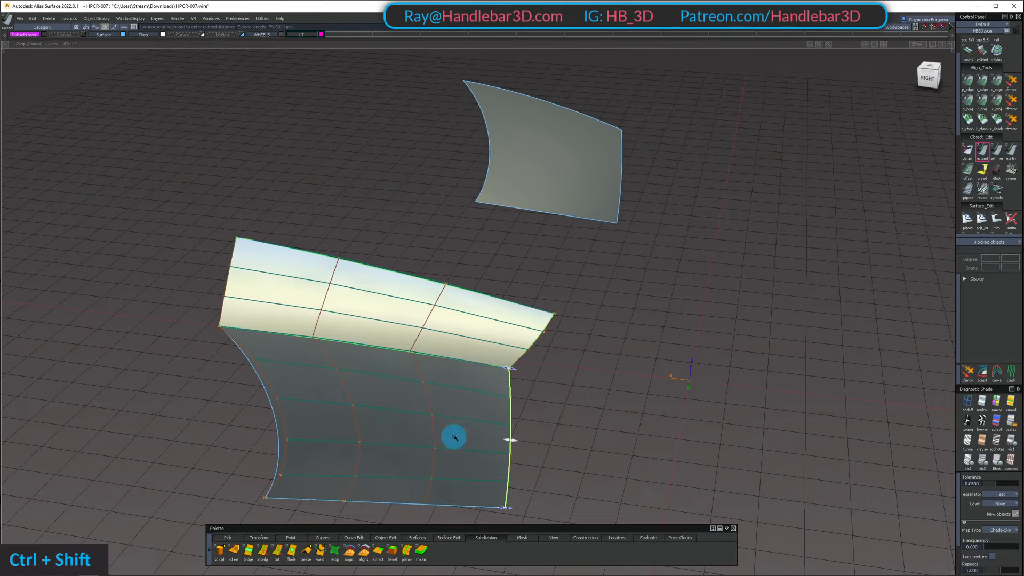
Unhide the car, then isolate the fender's top and side surfaces together with the upper and lower side panels
alt+shift+drag(454, 437, 327, 348)
alt+shift+middle_drag(327, 347, 258, 339)
alt+shift+drag(258, 339, 464, 303)
ctrl+shift+click(464, 302)
key(shift+u)
alt+shift+drag(300, 265, 395, 294)
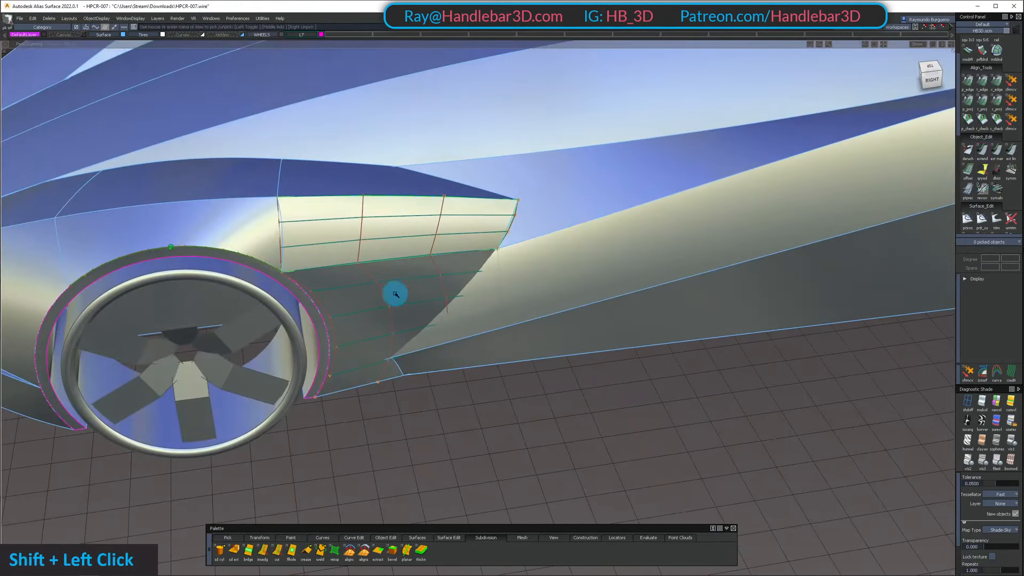
shift+click(395, 294)
shift+double_click(254, 222)
key(shift+h)
alt+shift+click(293, 236)
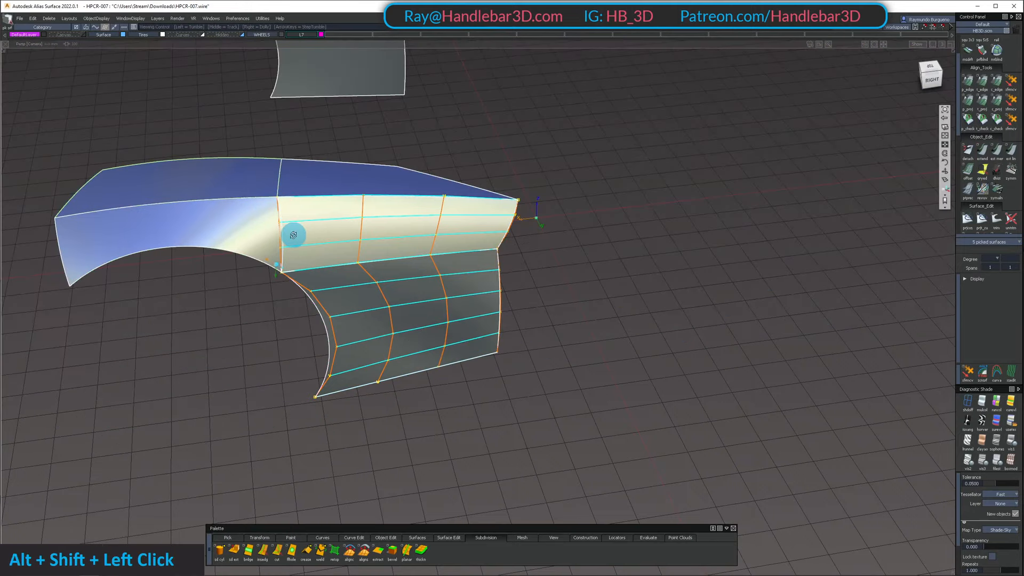
Assign the old upper side panel to the invisible layer between the Curves and WHEELS layers
alt+shift+scroll(293, 235, up, 5)
ctrl+shift+drag(469, 221, 600, 205)
ctrl+shift+click(555, 221)
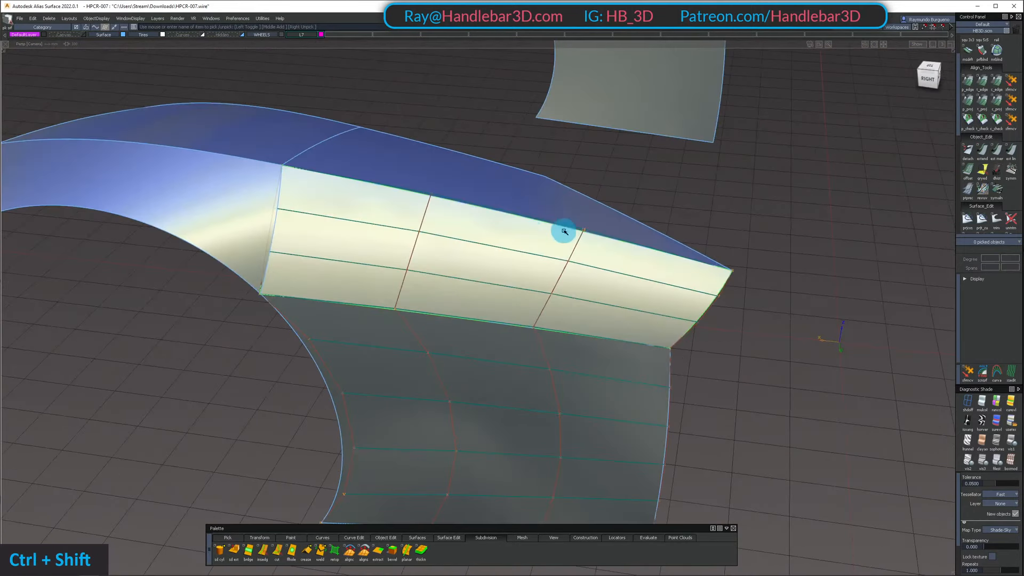
click(535, 290)
right_click(223, 35)
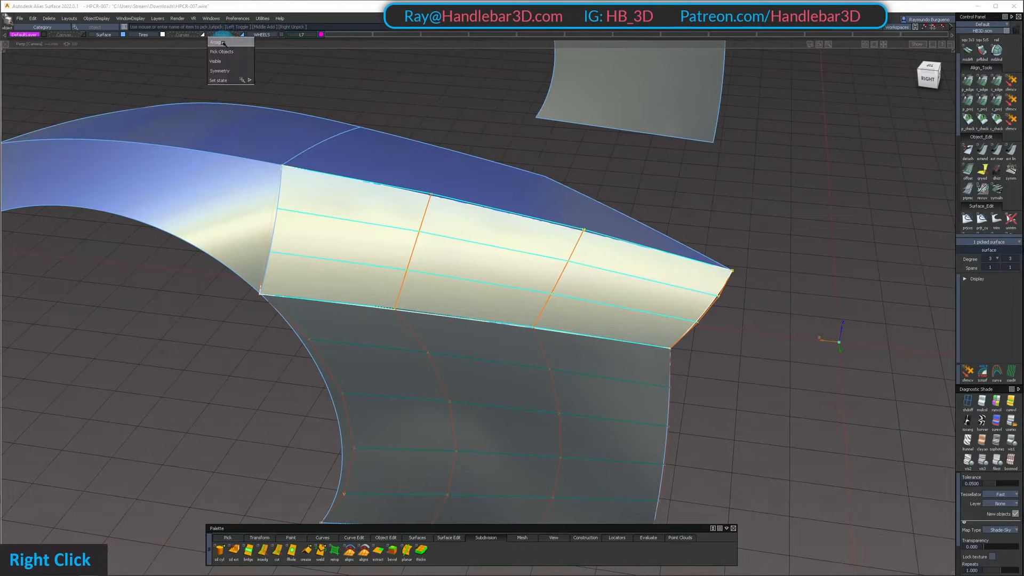
click(224, 44)
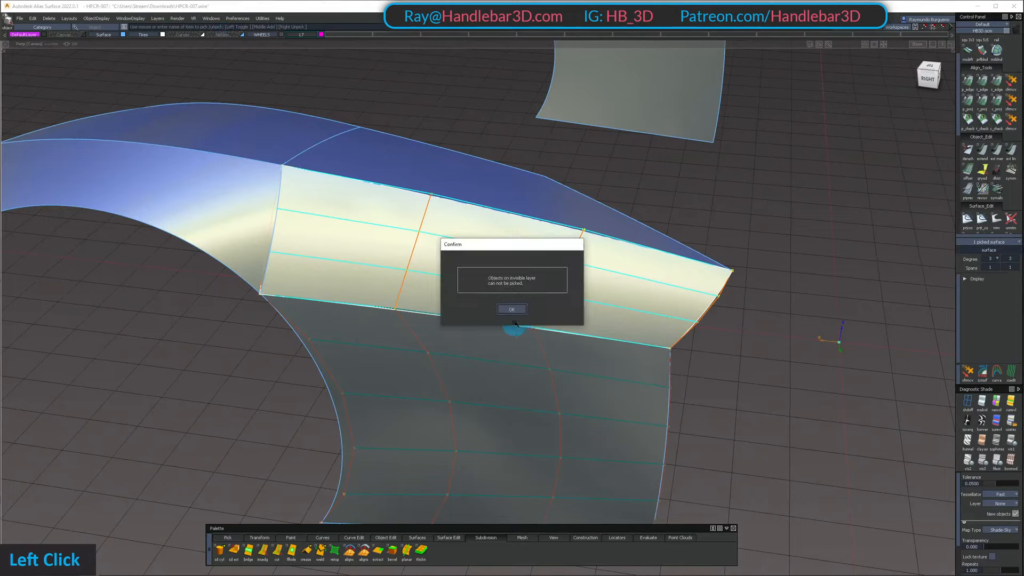
click(511, 310)
ctrl+shift+double_click(501, 231)
click(219, 62)
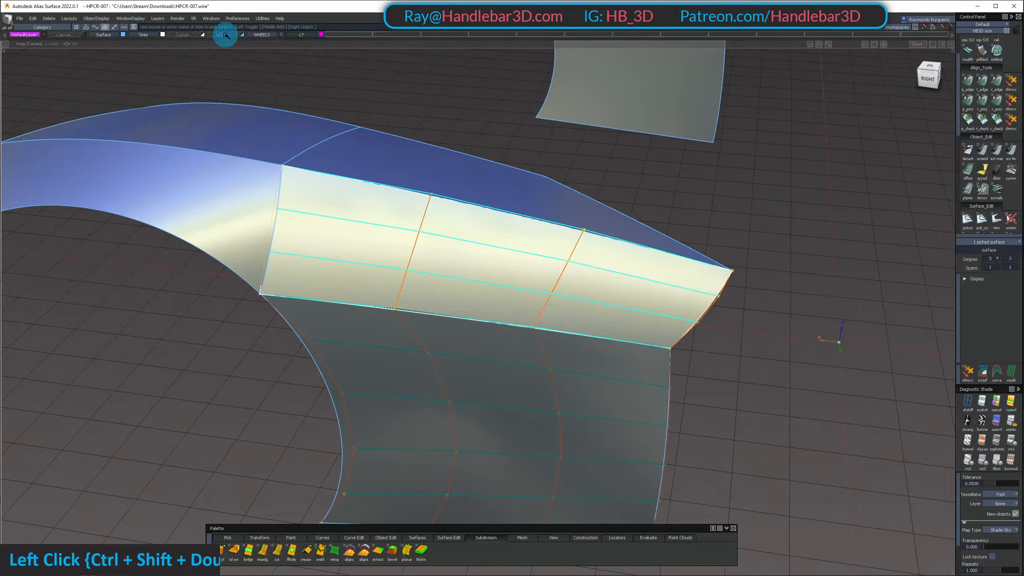
right_drag(225, 35, 223, 42)
Unhide the car and isolate the front fender side, rear top surface, lower side panel and duplicated rear edge curve
key(shift+u)
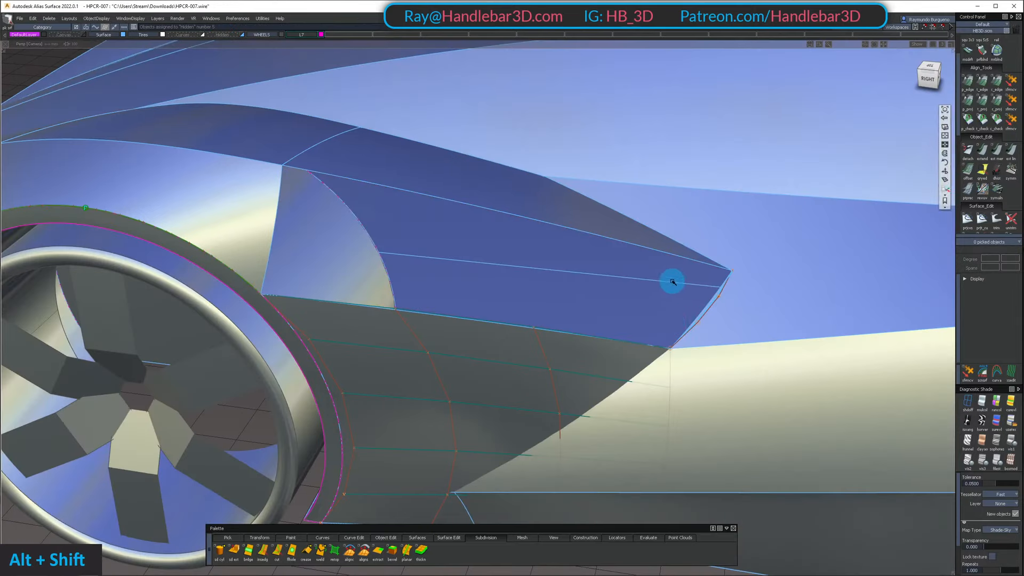
alt+shift+drag(673, 281, 651, 297)
ctrl+shift+drag(651, 297, 715, 313)
shift+click(712, 316)
ctrl+shift+click(498, 354)
shift+click(498, 354)
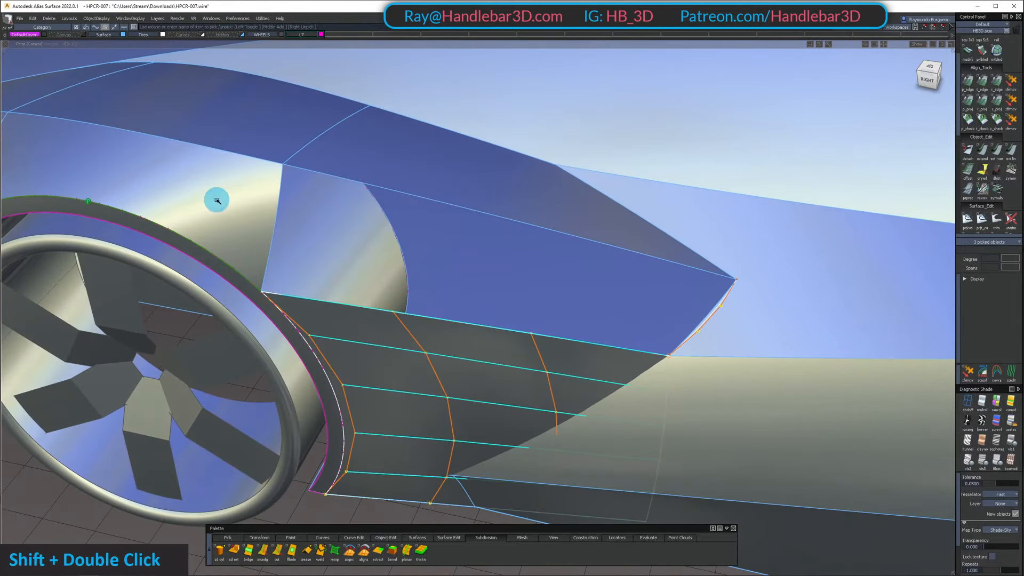
shift+double_click(217, 201)
shift+double_click(442, 158)
key(shift+h)
key(shift+u)
key(shift+h)
Shift the two middle control points of the front fender side's rear edge and the two in the adjacent row
alt+shift+drag(352, 258, 368, 226)
ctrl+shift+double_click(292, 233)
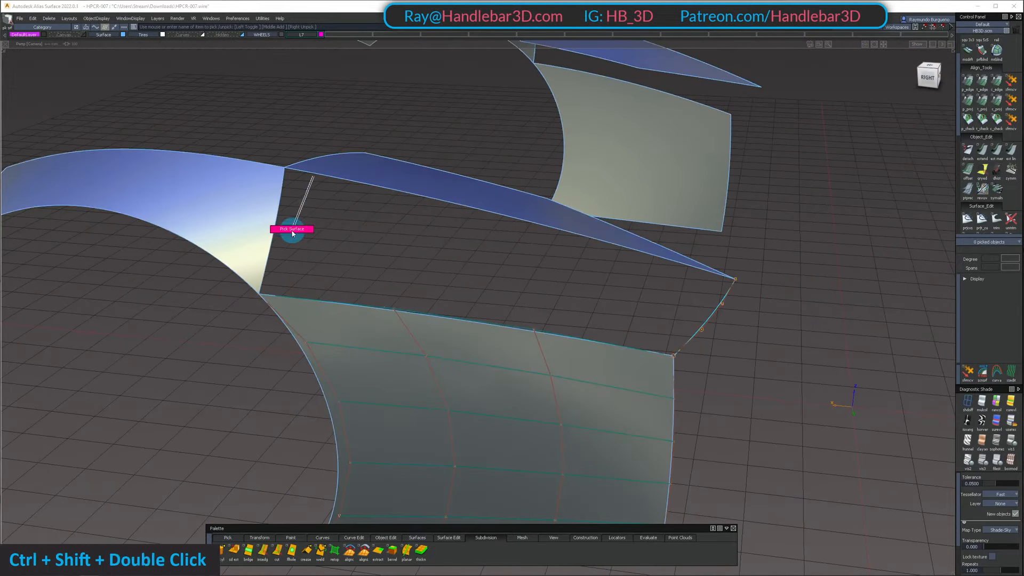
shift+click(264, 228)
ctrl+shift+right_drag(277, 256, 185, 195)
alt+shift+drag(185, 194, 171, 187)
ctrl+shift+drag(241, 262, 295, 225)
shift+click(295, 186)
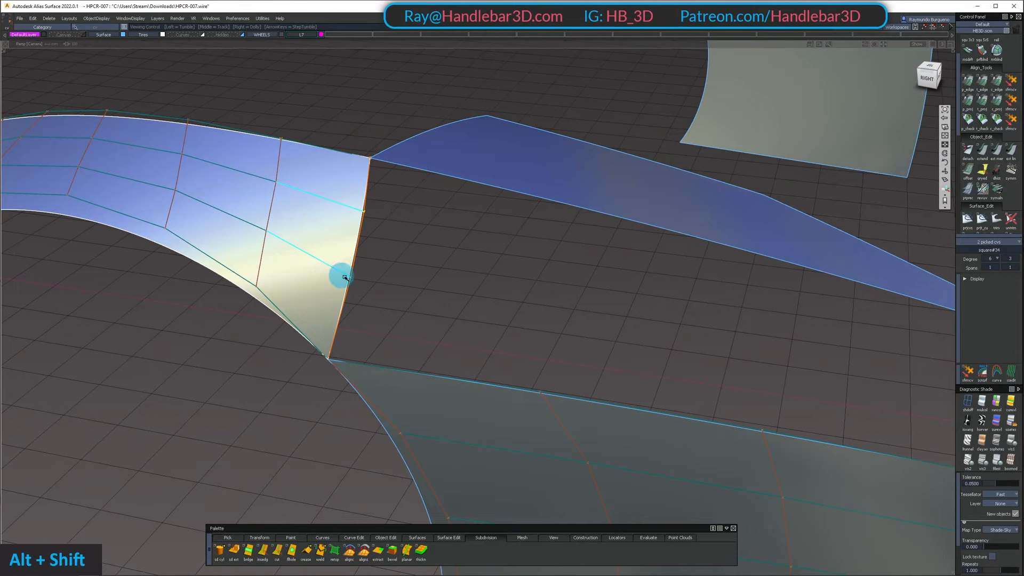
drag(345, 274, 247, 225)
alt+shift+drag(159, 201, 228, 293)
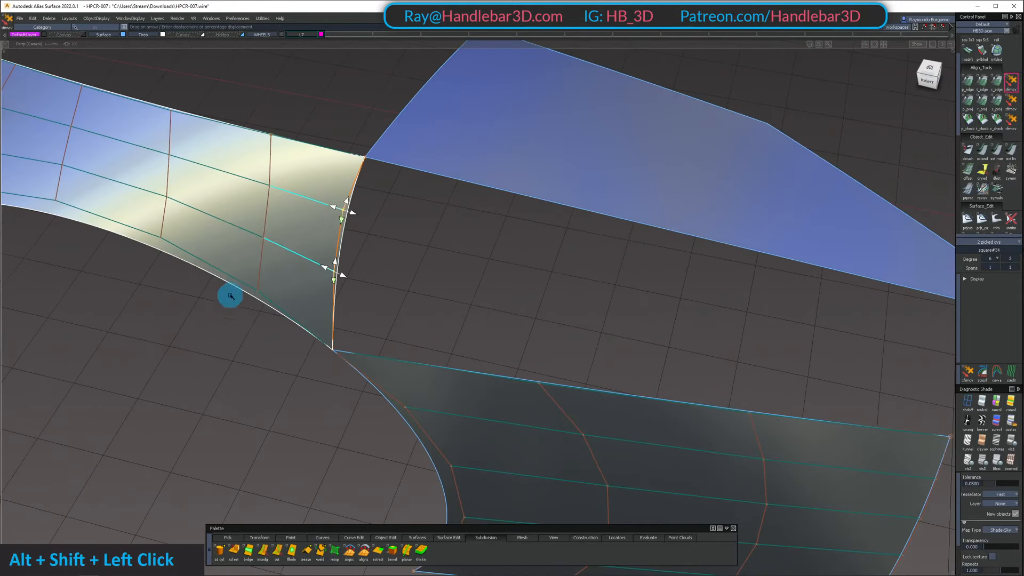
ctrl+shift+double_click(242, 172)
click(253, 235)
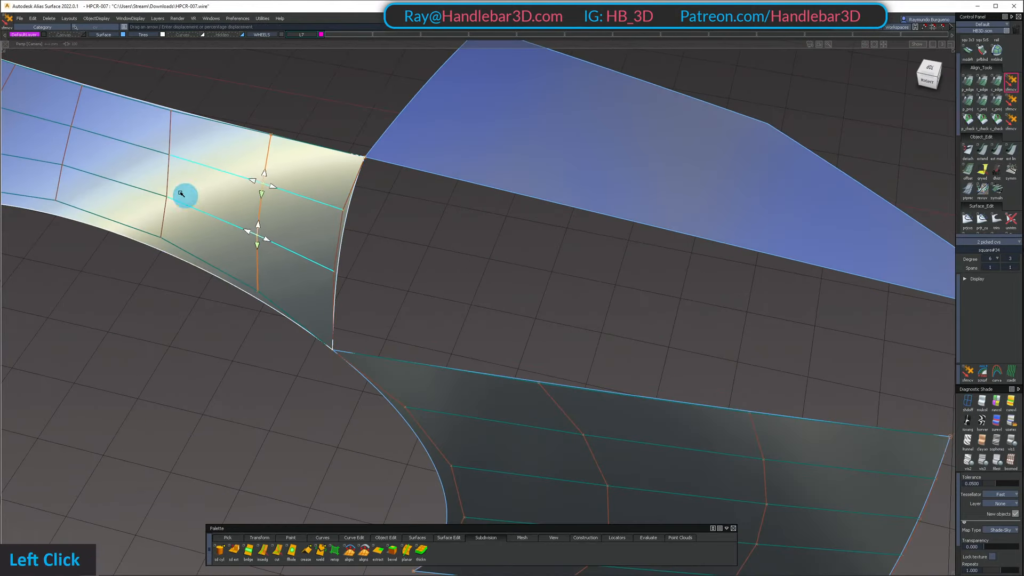
alt+shift+drag(118, 174, 302, 263)
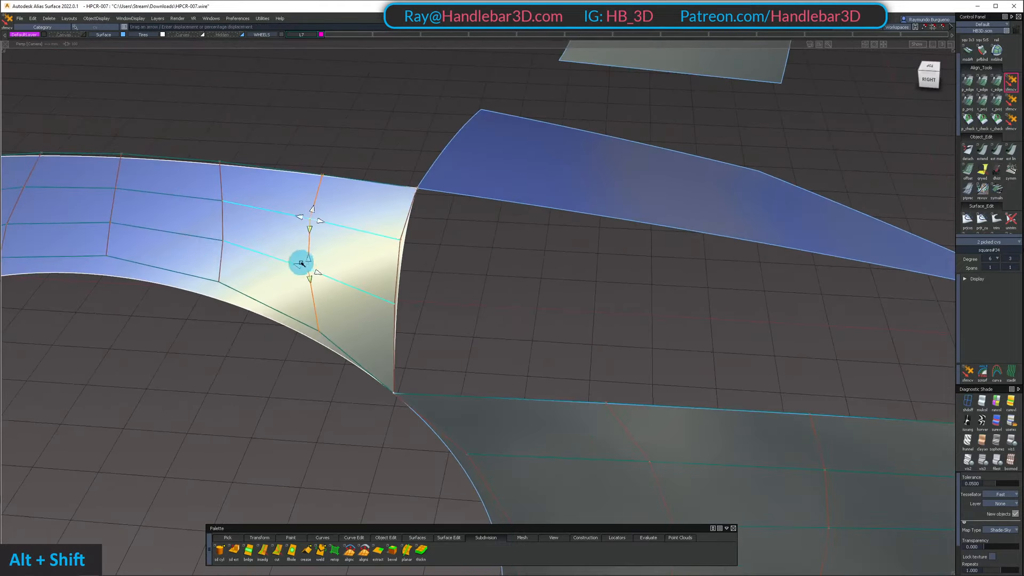
Inspect the front fender side's reshaped rear edge and its transition to the lower side panel from several angles
alt+shift+drag(380, 329, 0, 182)
ctrl+shift+click(368, 188)
alt+shift+drag(107, 320, 201, 324)
alt+shift+right_drag(202, 325, 398, 325)
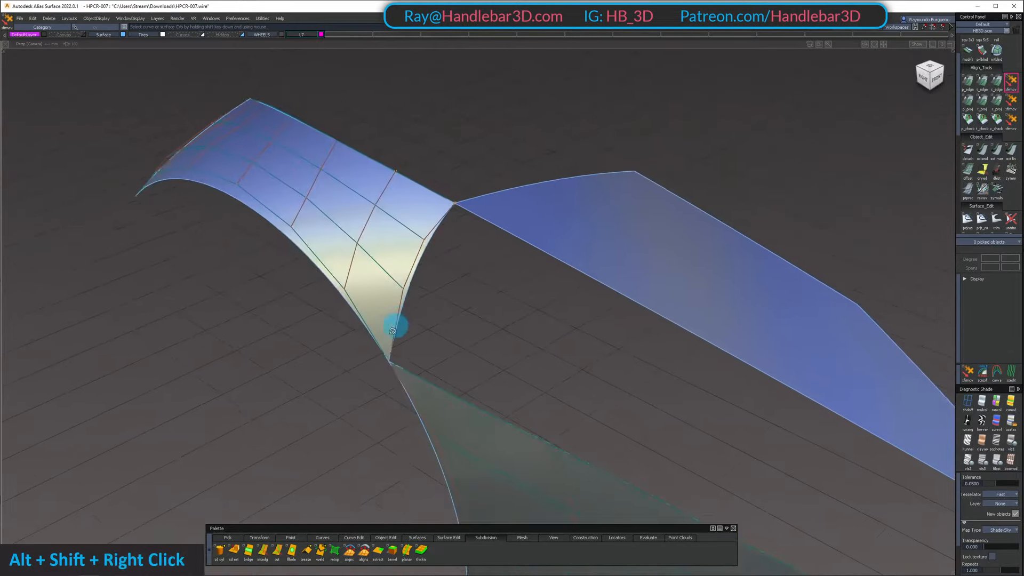
alt+shift+middle_drag(398, 325, 471, 336)
alt+shift+drag(471, 337, 510, 293)
alt+shift+middle_drag(510, 293, 512, 261)
alt+shift+drag(512, 261, 311, 235)
alt+shift+right_drag(310, 235, 405, 187)
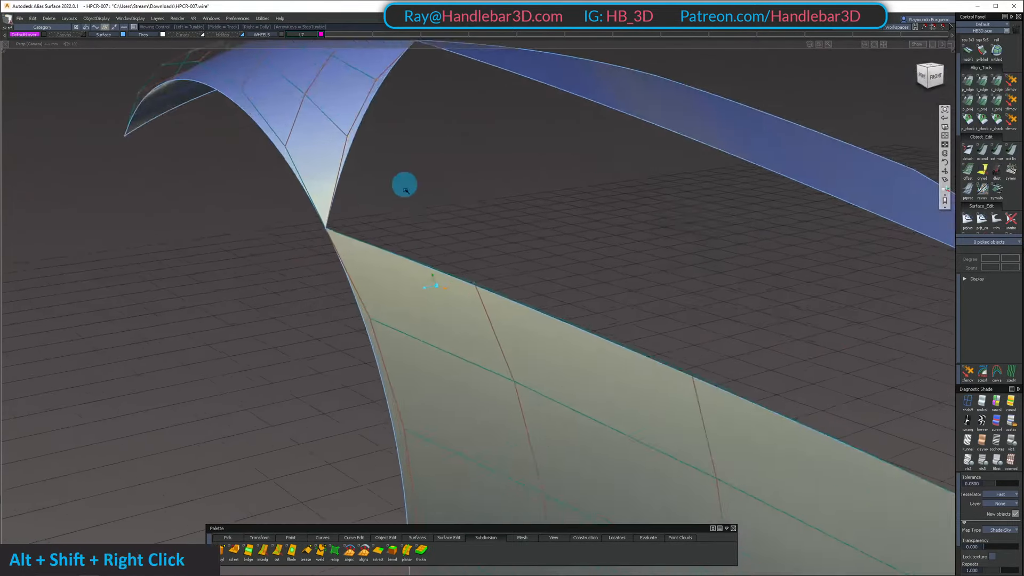
Adjust the lower middle control point of the front fender side's rear edge
alt+shift+drag(405, 188, 339, 160)
ctrl+shift+drag(339, 160, 346, 98)
click(350, 112)
alt+shift+middle_drag(389, 134, 487, 331)
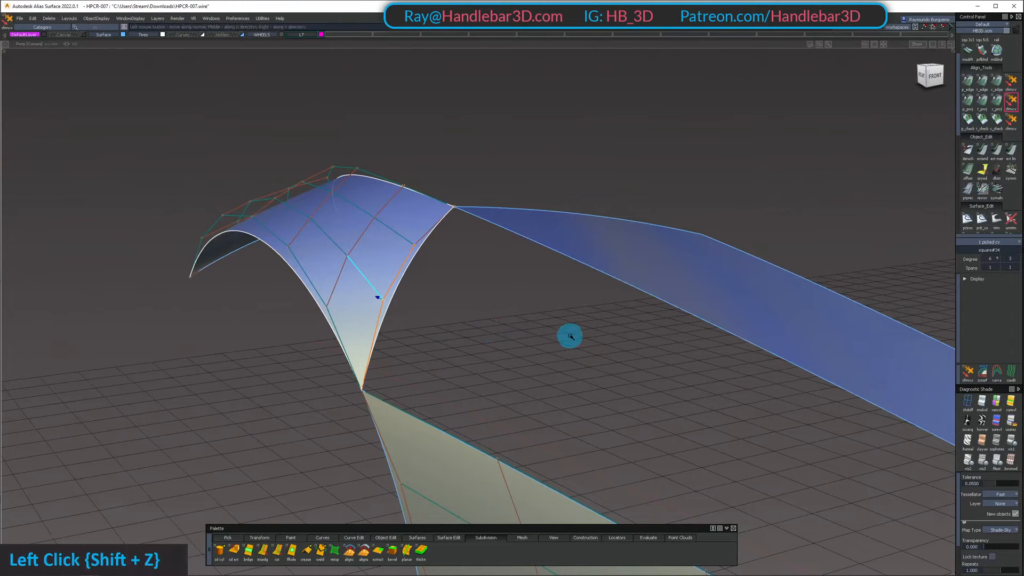
Try to build a square surface from the front fender side's rear edge, the rear top surface edge and the lower side panel edge
alt+shift+drag(570, 336, 481, 320)
ctrl+shift+drag(480, 319, 492, 240)
alt+shift+drag(488, 251, 451, 275)
alt+shift+middle_drag(451, 275, 470, 240)
alt+shift+drag(469, 240, 499, 290)
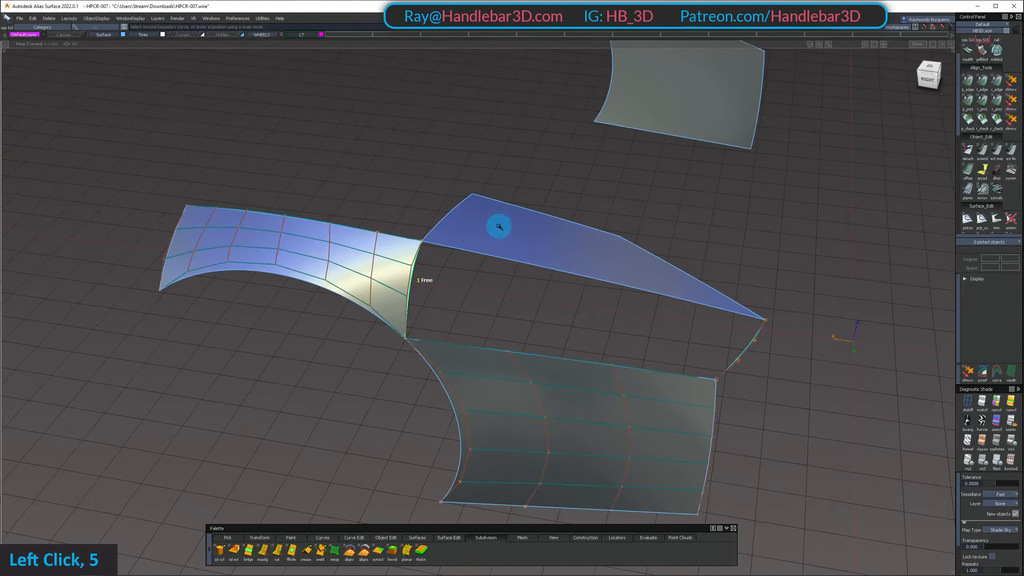
alt+shift+drag(710, 333, 729, 318)
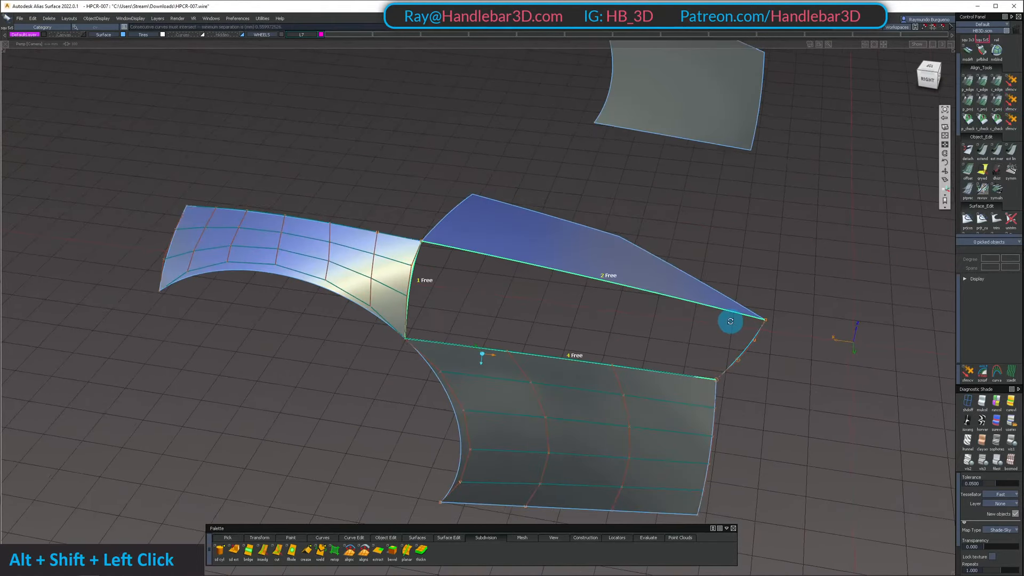
alt+shift+middle_drag(730, 318, 611, 254)
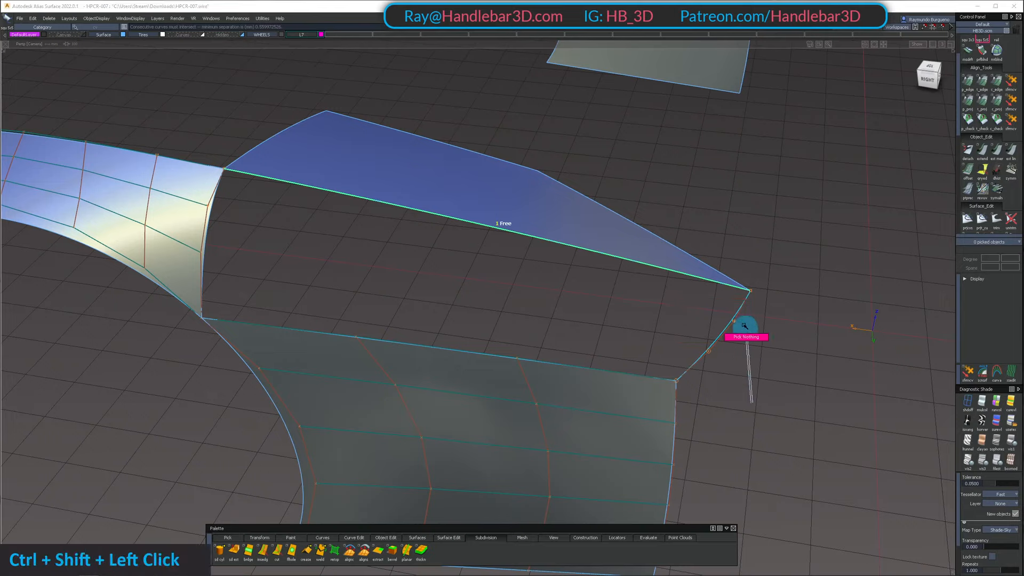
Snap the upper end point of the duplicated rear edge curve onto the rear top surface's corner
ctrl+shift+drag(745, 326, 744, 320)
drag(734, 284, 774, 299)
ctrl+shift+middle_drag(773, 299, 772, 284)
ctrl+alt+drag(686, 277, 903, 360)
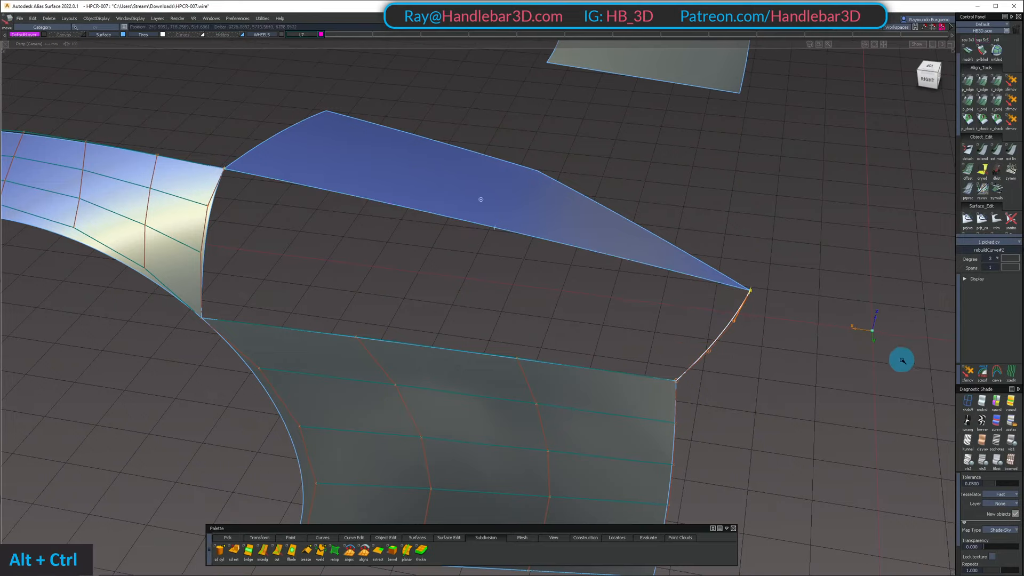
ctrl+shift+drag(784, 384, 672, 271)
Build a square surface bounded by the rear top surface, rear edge curve, lower side panel and front fender side, with all boundaries Free
drag(560, 235, 581, 263)
drag(657, 305, 810, 347)
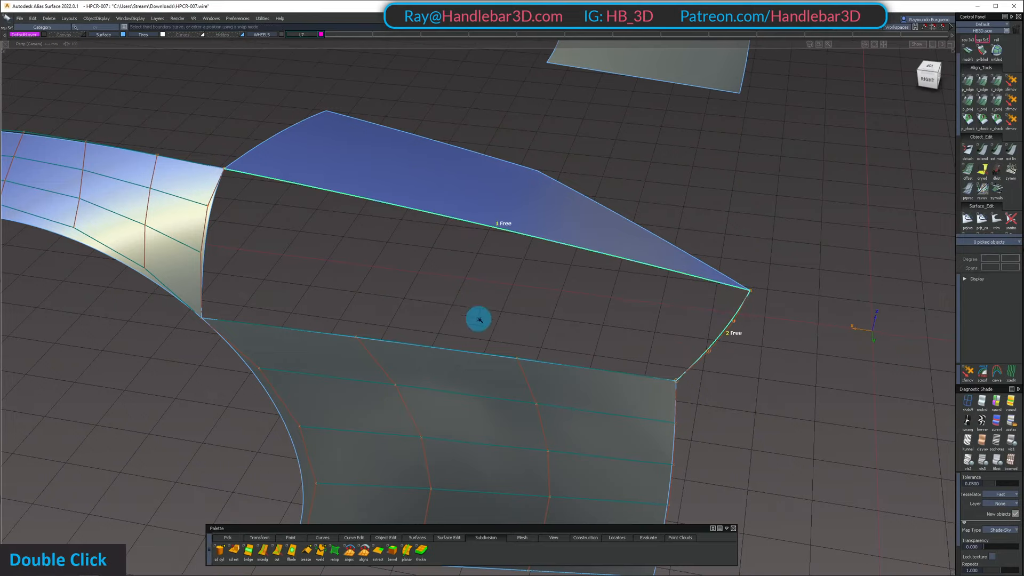
drag(479, 319, 517, 406)
drag(191, 246, 261, 264)
alt+shift+drag(389, 299, 451, 267)
ctrl+shift+right_drag(450, 267, 421, 230)
alt+shift+drag(421, 230, 374, 266)
alt+shift+middle_drag(374, 266, 416, 277)
alt+shift+drag(416, 277, 451, 285)
ctrl+shift+drag(451, 286, 490, 247)
ctrl+shift+middle_drag(455, 249, 358, 247)
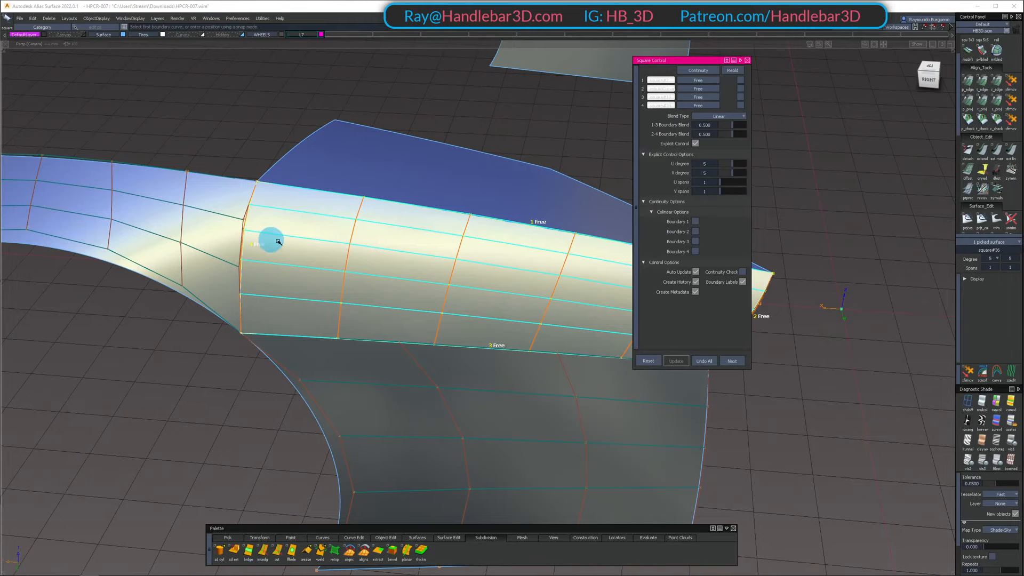
Set the new square surface's U degree to 3
mouse_move(278, 241)
alt+shift+mouse_down()
mouse_move(265, 162)
mouse_move(263, 229)
alt+shift+mouse_up()
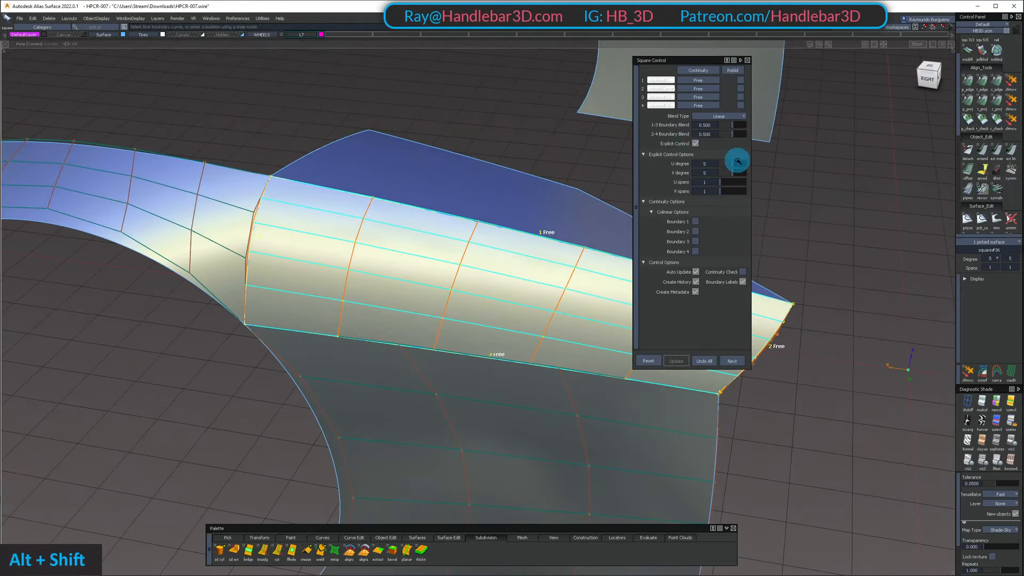
drag(734, 164, 730, 164)
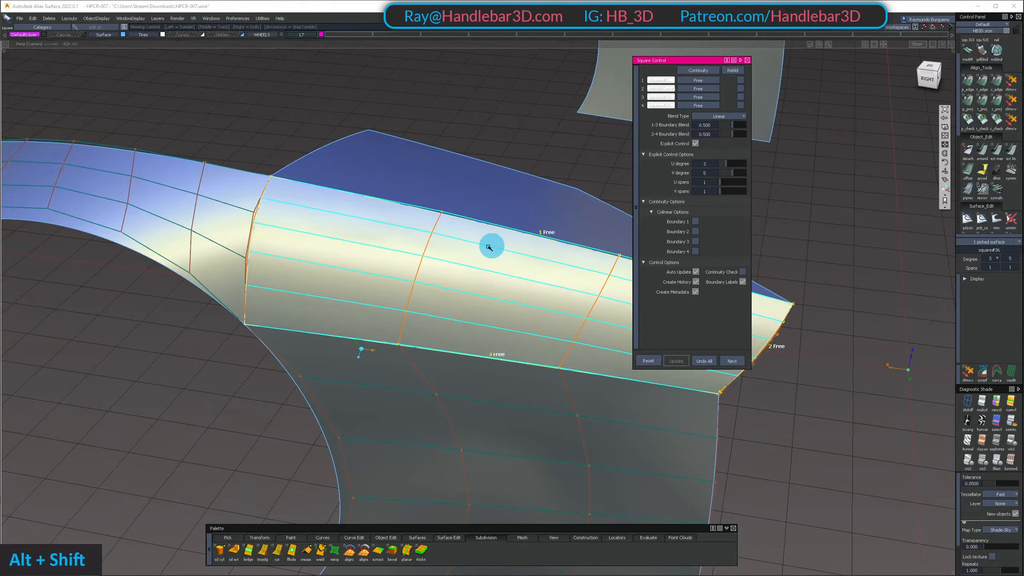
alt+shift+drag(487, 243, 444, 167)
alt+shift+right_drag(444, 167, 425, 188)
alt+shift+drag(425, 187, 180, 269)
alt+shift+drag(307, 266, 214, 232)
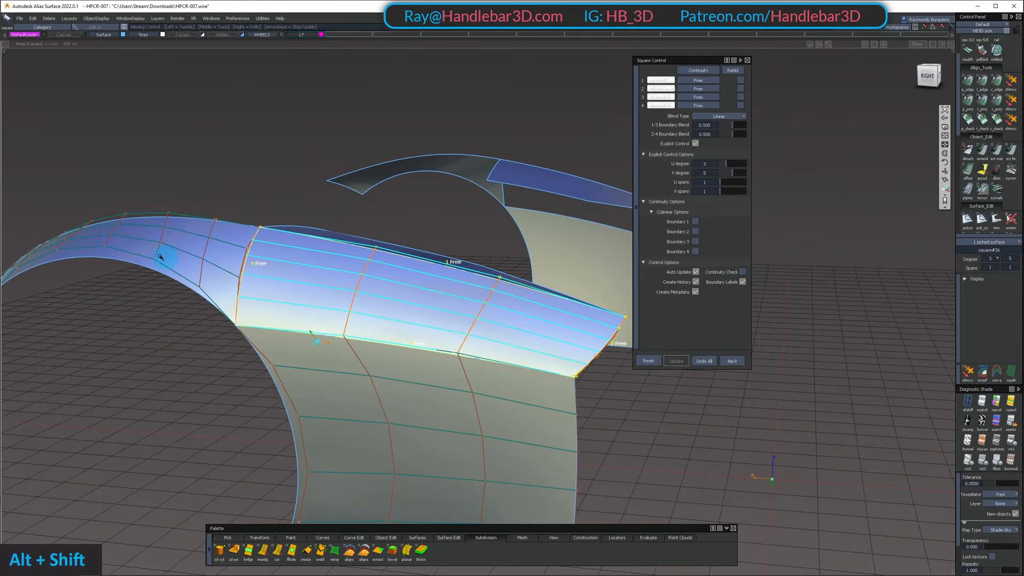
Examine the shading flow across the new upper side panel and its neighbouring surfaces from several angles
alt+shift+drag(160, 258, 359, 341)
alt+shift+middle_drag(359, 341, 344, 263)
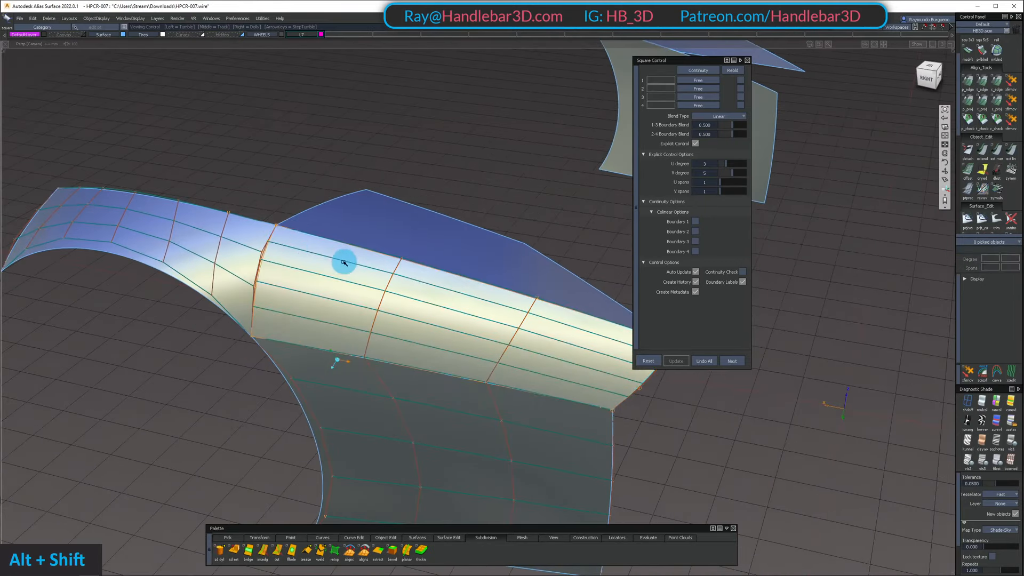
alt+shift+drag(344, 263, 292, 275)
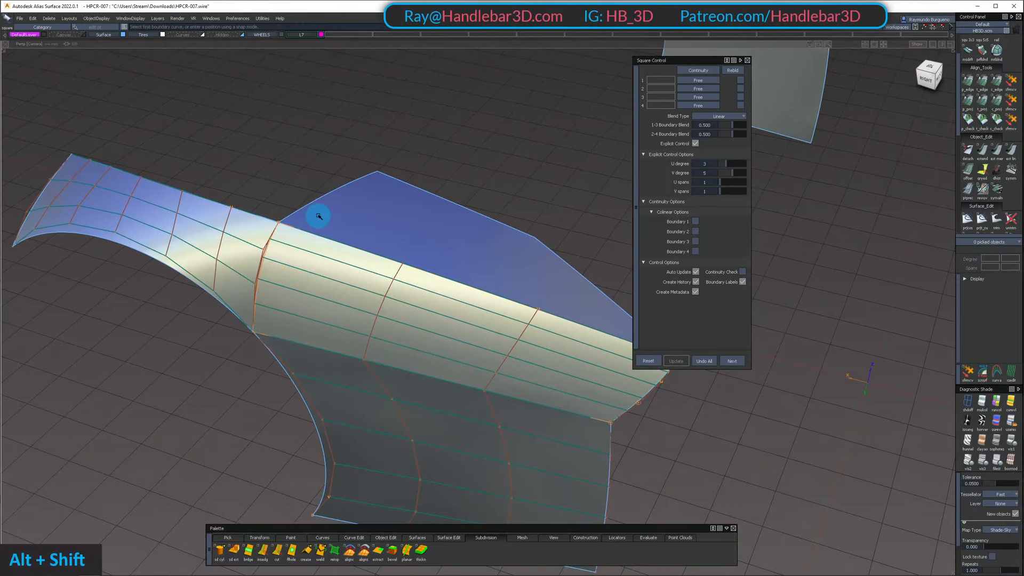
alt+shift+drag(338, 291, 396, 229)
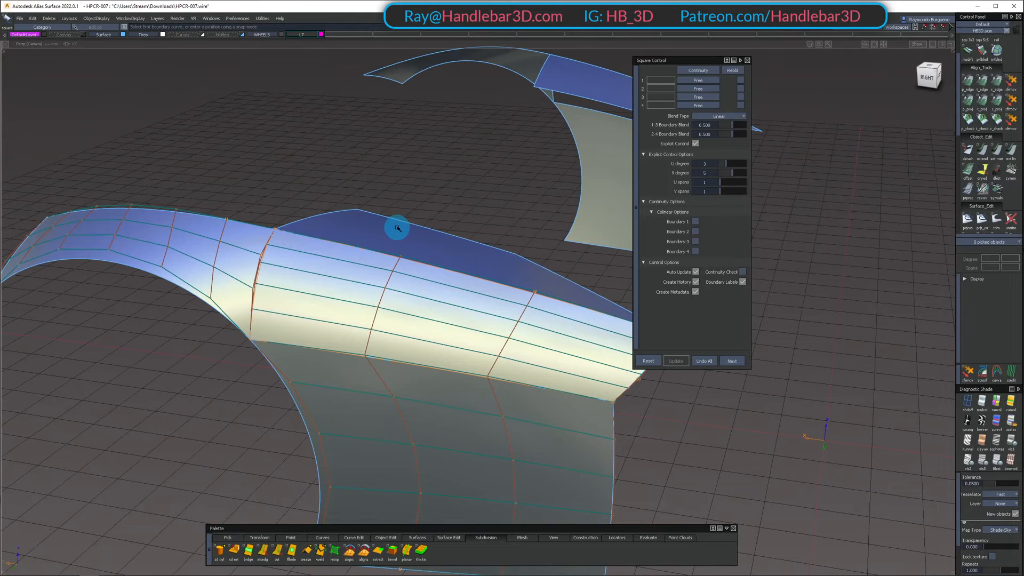
alt+shift+right_drag(343, 201, 457, 217)
alt+shift+drag(457, 217, 363, 320)
alt+shift+right_drag(363, 320, 424, 322)
alt+shift+drag(424, 323, 433, 244)
alt+shift+middle_drag(433, 243, 343, 251)
alt+shift+drag(343, 251, 386, 270)
ctrl+shift+drag(386, 269, 387, 306)
Set the square surface's V degree to 3
click(442, 304)
alt+shift+middle_drag(446, 304, 385, 253)
click(417, 283)
alt+shift+drag(385, 253, 294, 198)
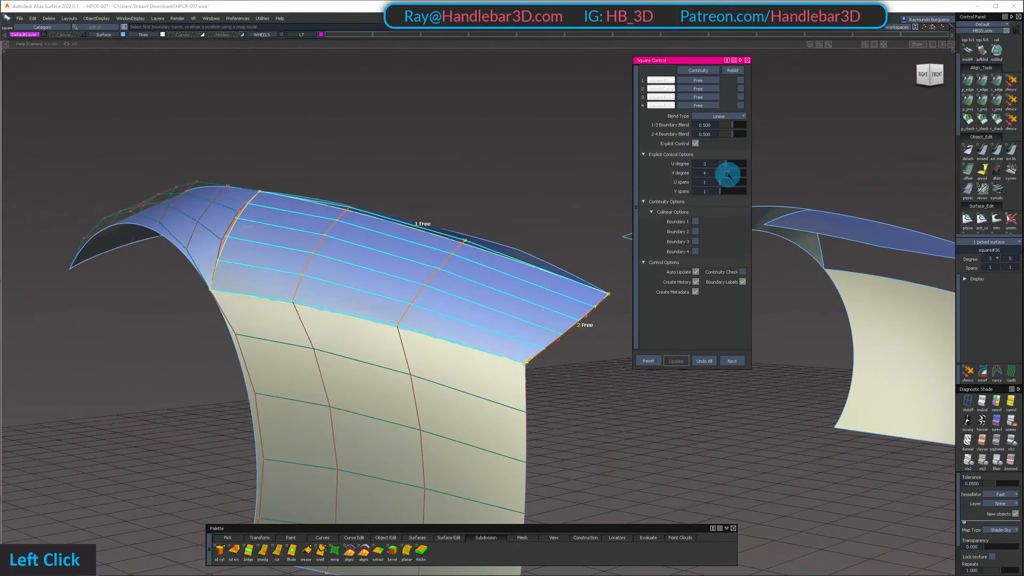
alt+shift+drag(331, 230, 347, 235)
alt+shift+middle_drag(347, 236, 359, 279)
alt+shift+drag(359, 279, 476, 324)
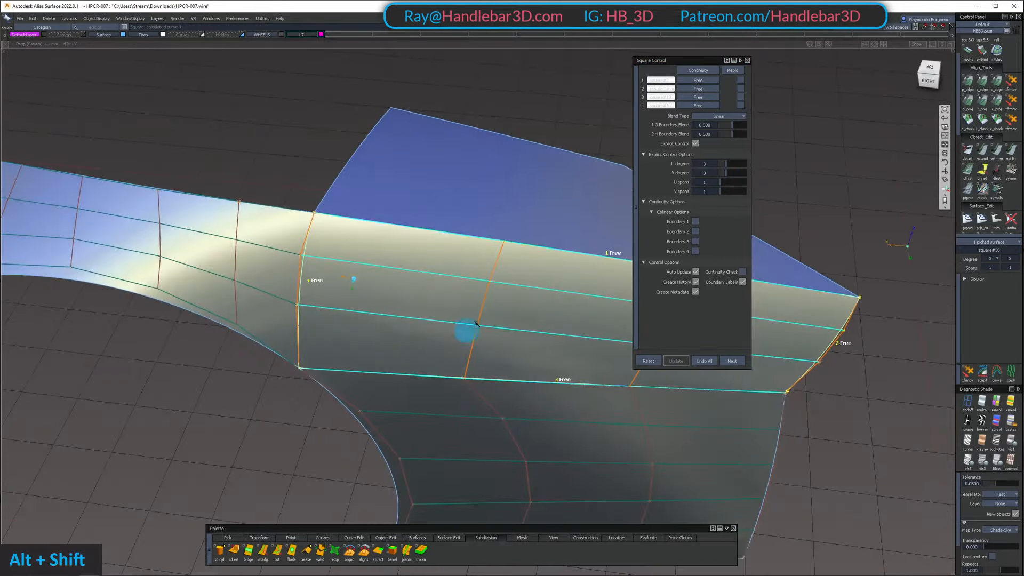
Set boundary 4, shared with the front fender side, to G2 Curvature continuity and check the transition
click(705, 105)
click(709, 138)
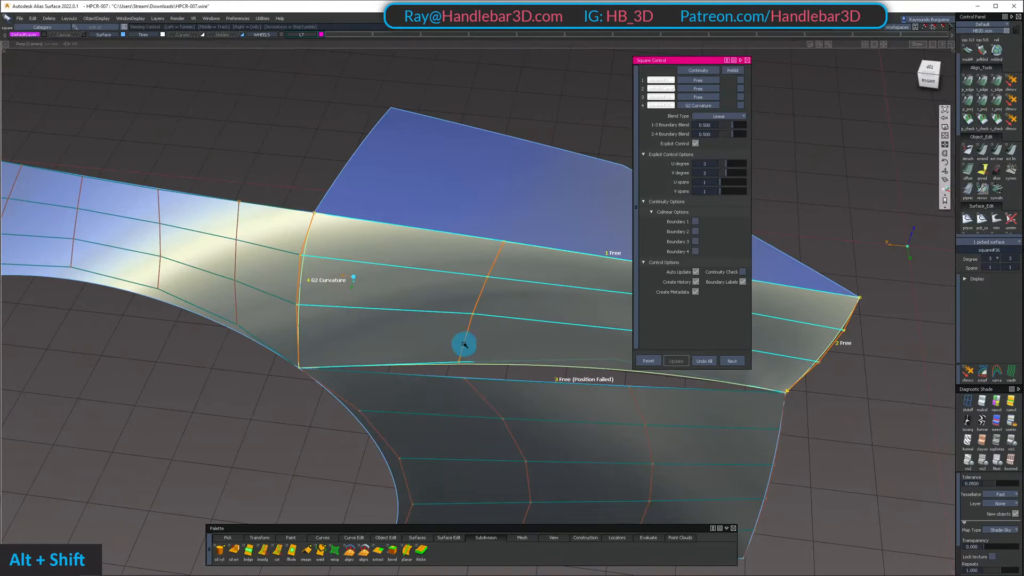
alt+shift+drag(464, 345, 350, 243)
alt+shift+middle_drag(350, 244, 401, 203)
alt+shift+drag(401, 203, 547, 225)
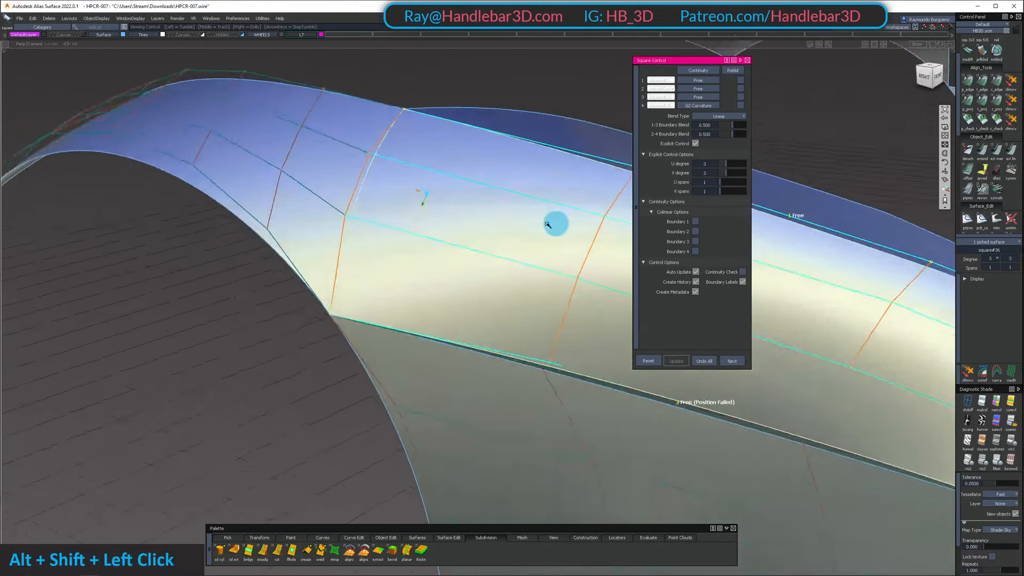
alt+shift+right_drag(548, 224, 376, 226)
alt+shift+drag(376, 227, 485, 226)
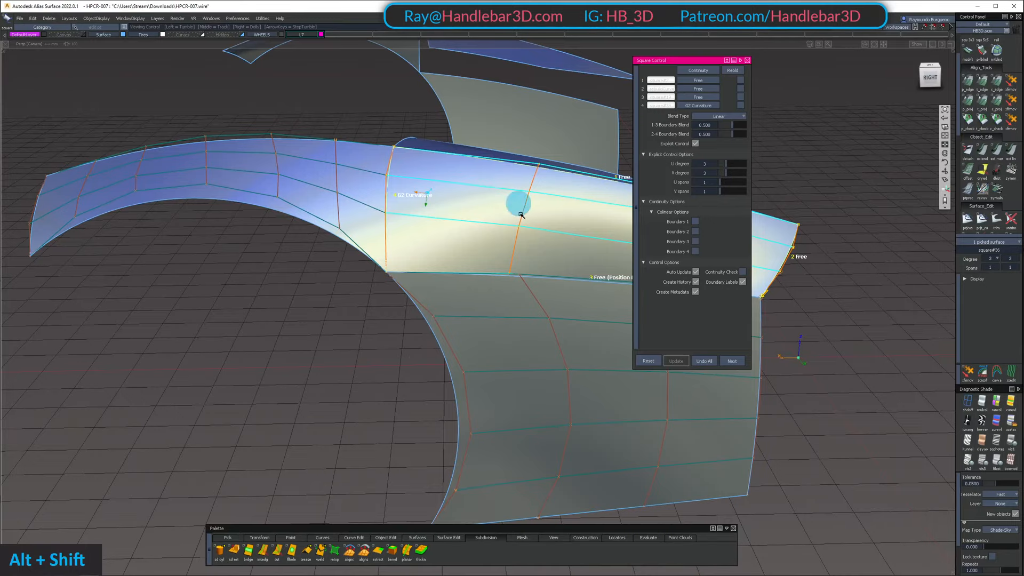
alt+shift+drag(521, 215, 330, 185)
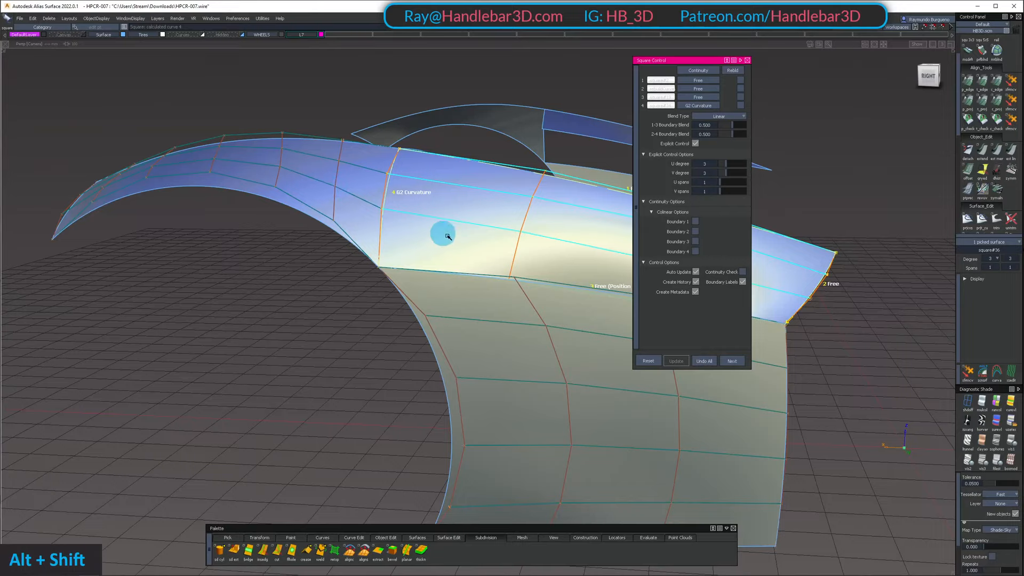
Enable the colinear option for boundary 4 of the square surface and check the resulting control points
click(695, 252)
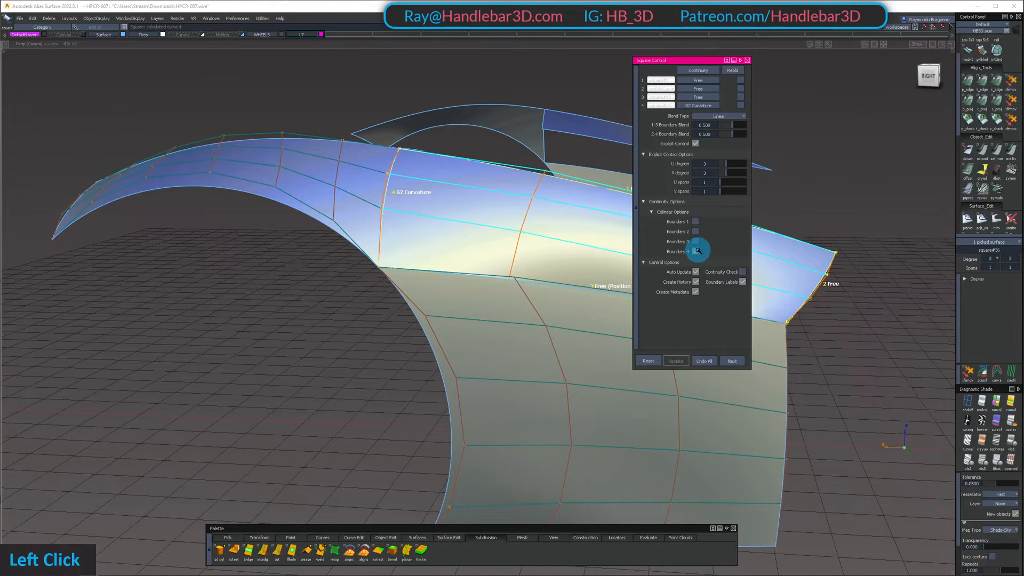
alt+shift+drag(483, 313, 337, 220)
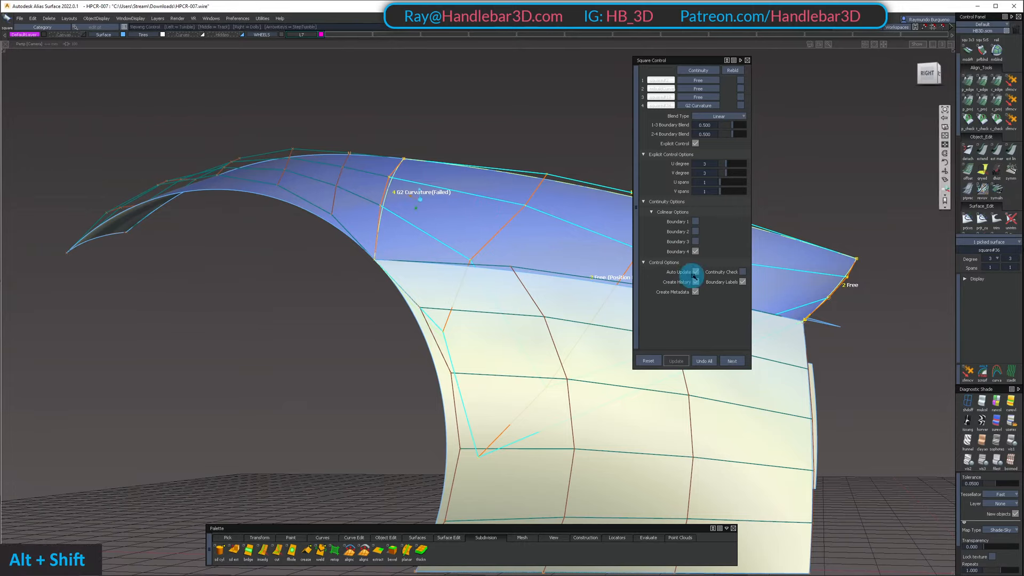
alt+shift+drag(422, 230, 259, 205)
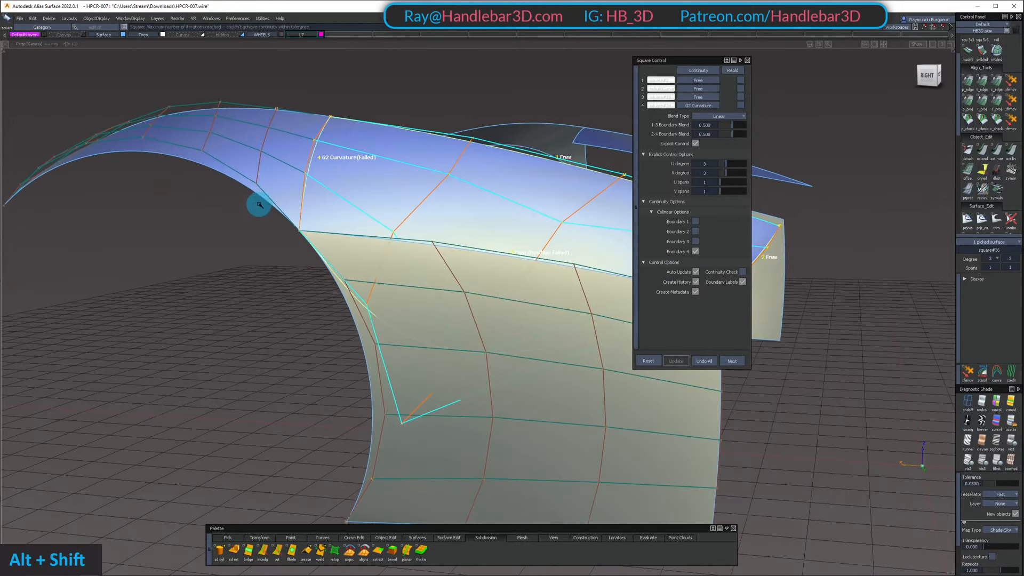
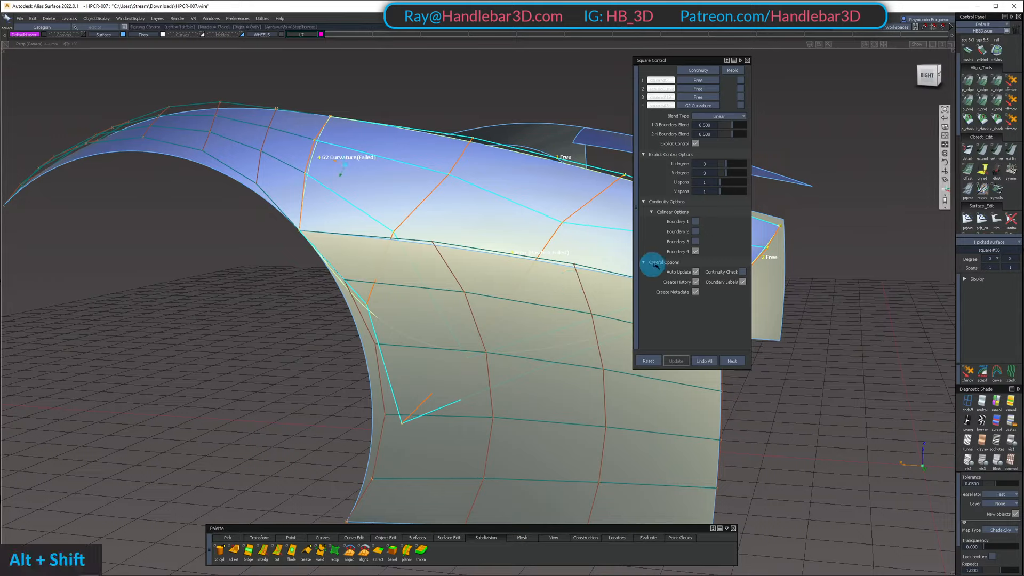
Turn off the colinear option for boundary 4 of the square surface and check the resulting control points
click(696, 252)
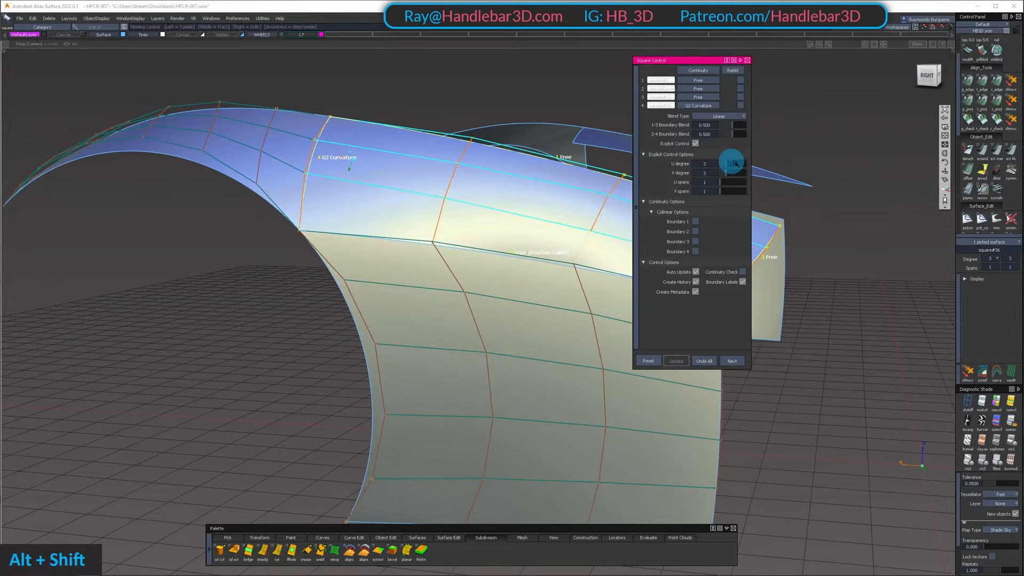
alt+shift+drag(496, 103, 355, 173)
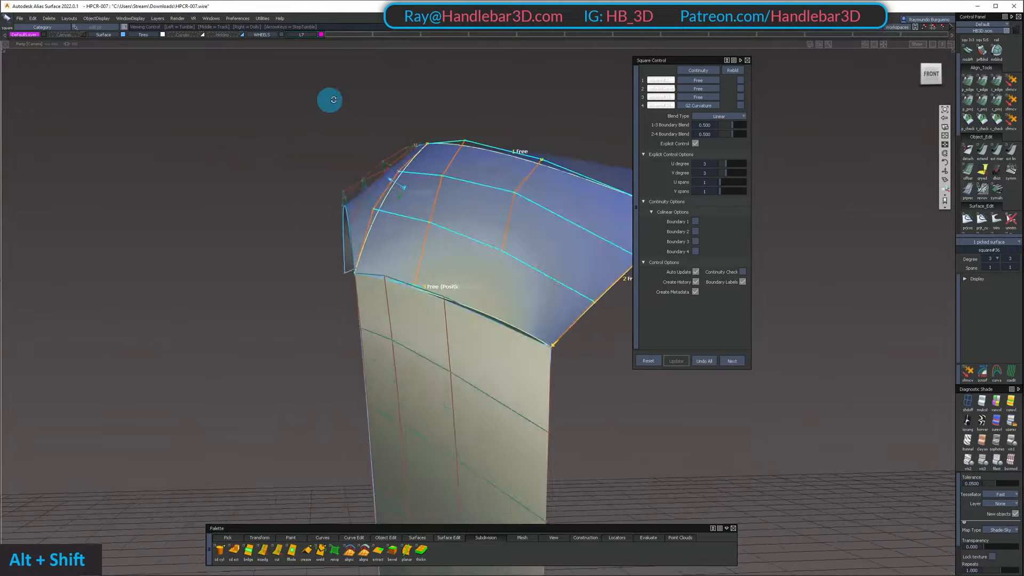
alt+shift+drag(330, 100, 284, 186)
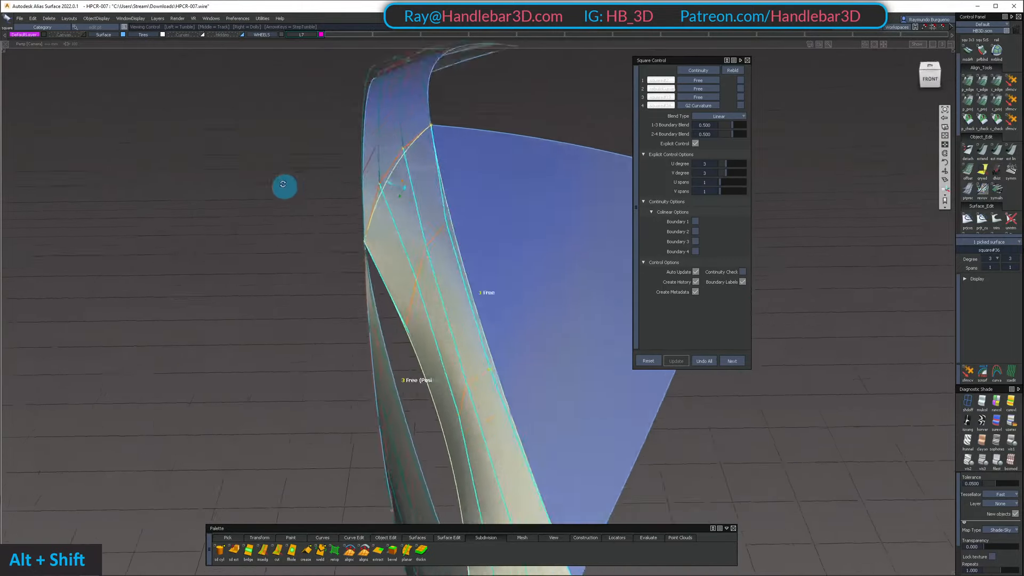
alt+shift+right_drag(387, 139, 435, 210)
alt+shift+middle_drag(434, 210, 434, 311)
alt+shift+drag(435, 311, 379, 210)
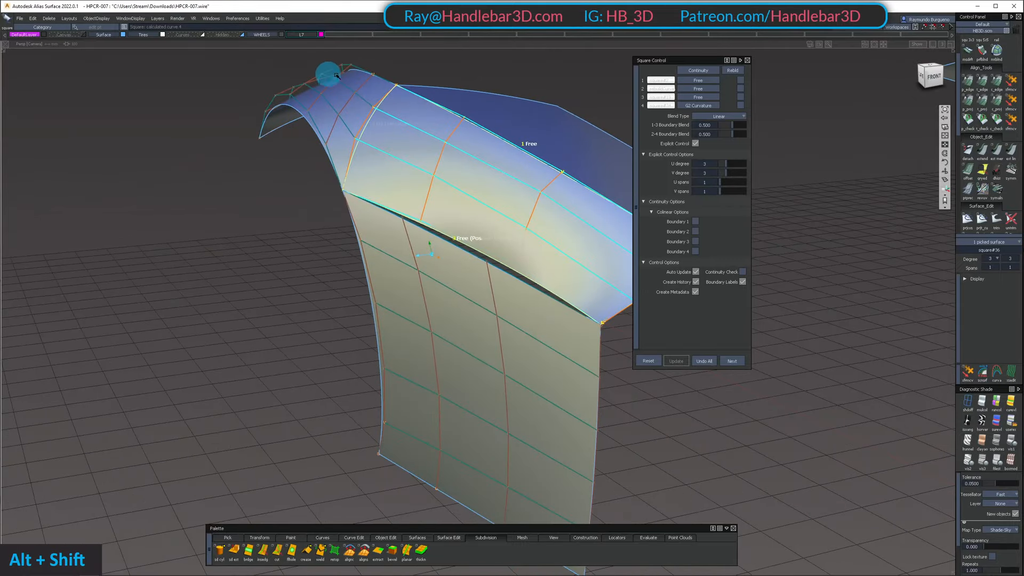
Examine the highlight flow across boundary 4 and the fit along boundary 3 to the lower side panel from several angles
alt+shift+drag(331, 71, 432, 274)
alt+shift+drag(435, 308, 393, 299)
alt+shift+drag(487, 275, 387, 226)
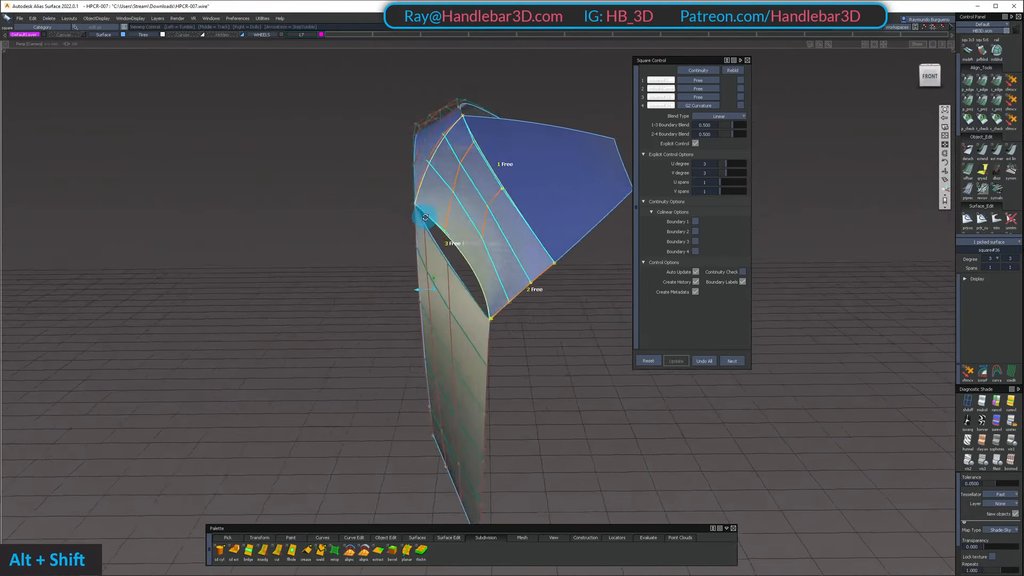
alt+shift+drag(556, 221, 480, 385)
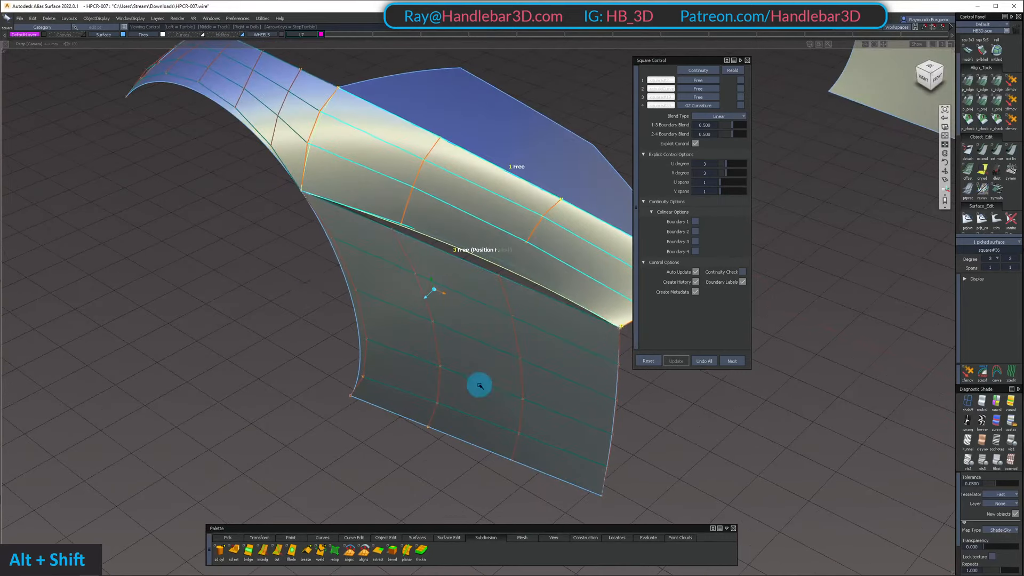
alt+shift+drag(249, 317, 412, 314)
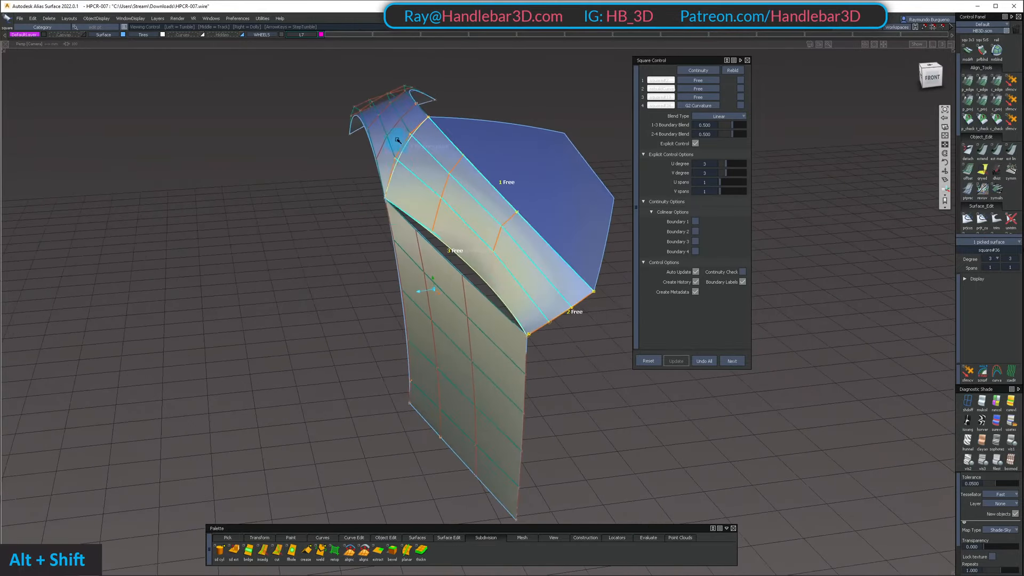
alt+shift+drag(397, 141, 372, 176)
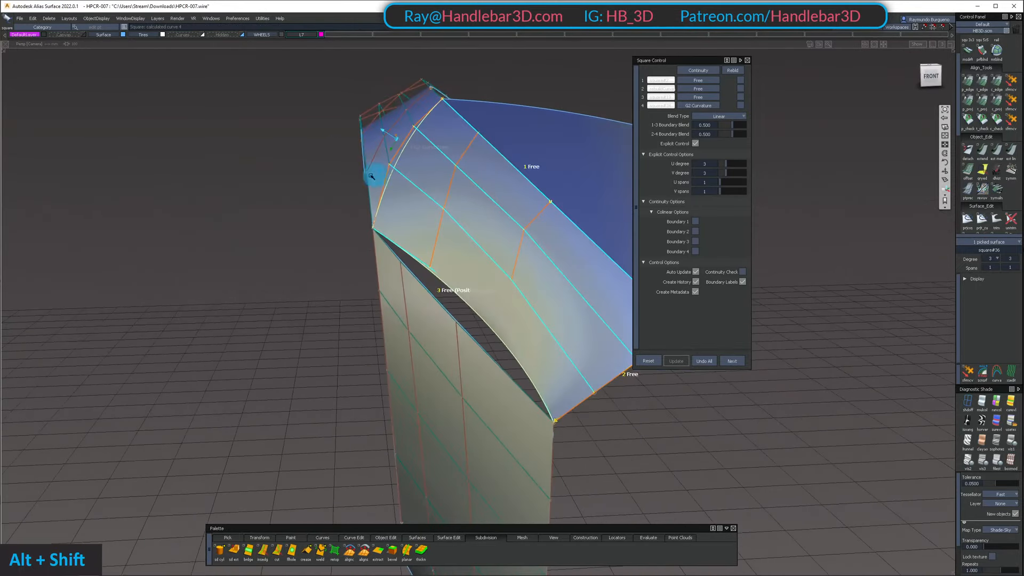
alt+shift+drag(360, 123, 388, 158)
alt+shift+drag(331, 119, 473, 155)
alt+shift+right_drag(473, 155, 473, 201)
alt+shift+middle_drag(473, 201, 492, 292)
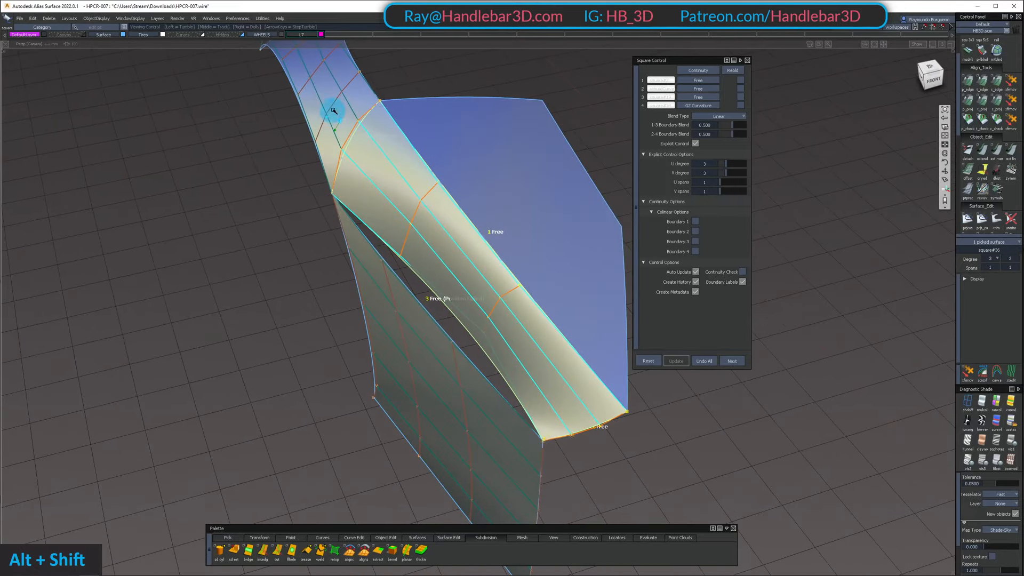
alt+shift+drag(334, 111, 311, 155)
alt+shift+right_drag(311, 155, 411, 241)
alt+shift+drag(411, 240, 346, 191)
alt+shift+middle_drag(377, 179, 400, 194)
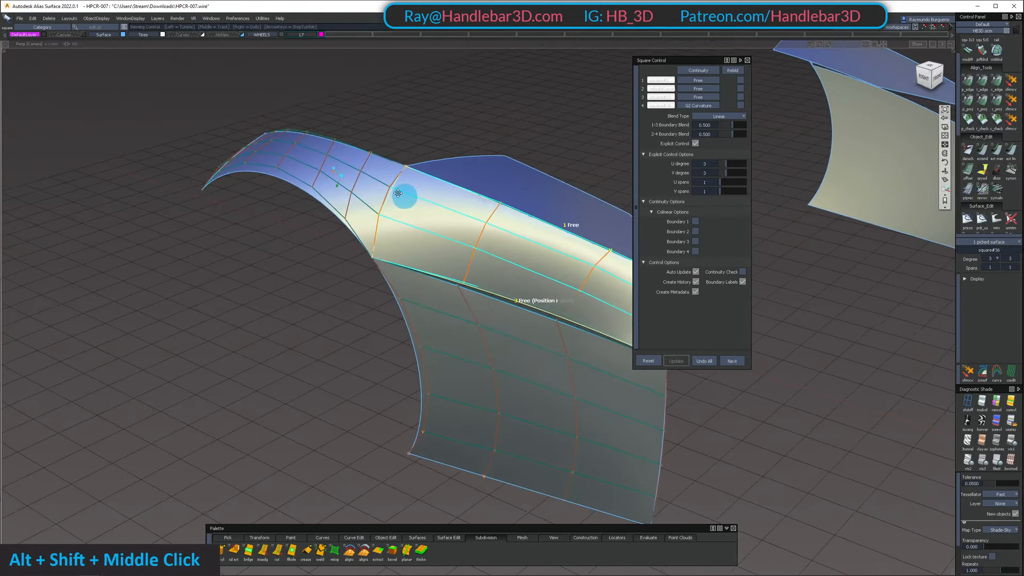
alt+shift+drag(400, 194, 309, 151)
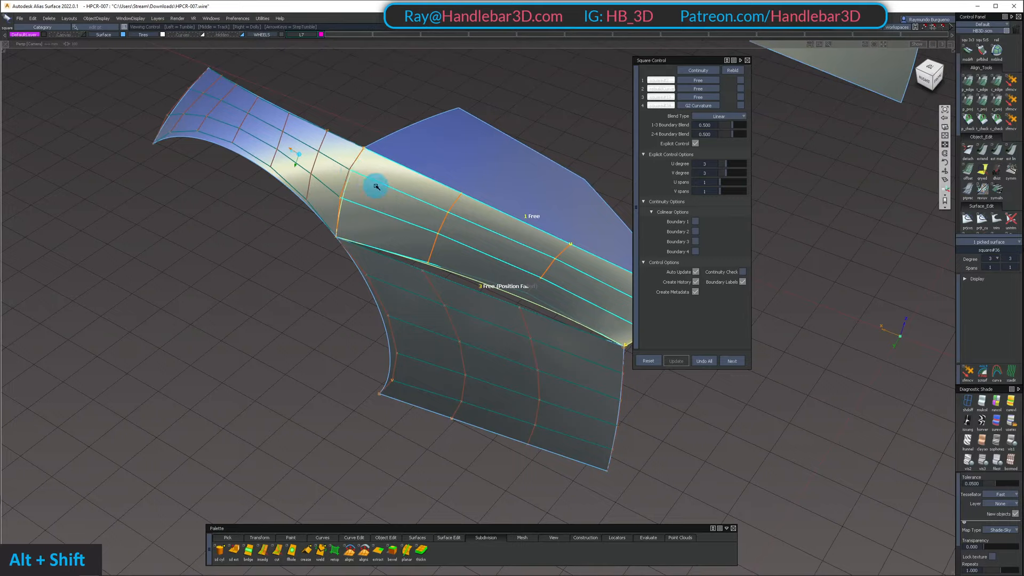
alt+shift+drag(376, 186, 365, 226)
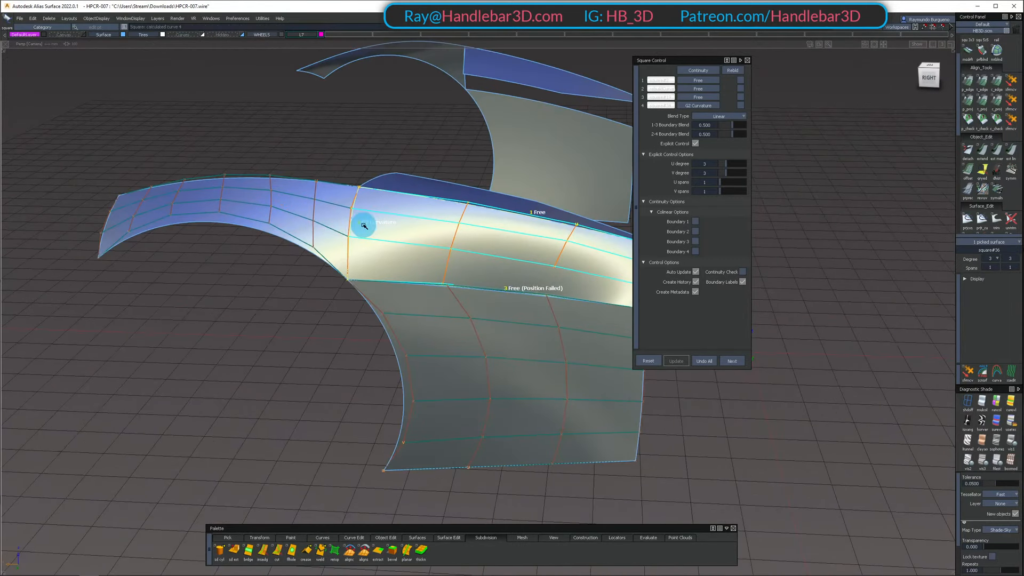
alt+shift+drag(327, 192, 361, 313)
alt+shift+right_drag(361, 313, 334, 264)
alt+shift+drag(333, 264, 398, 292)
alt+shift+right_drag(398, 292, 297, 188)
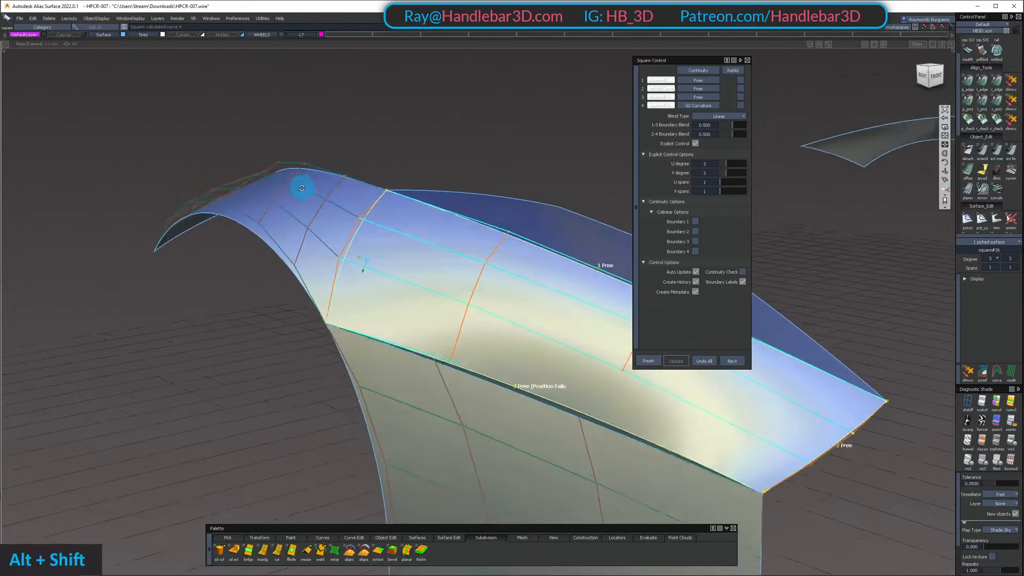
alt+shift+drag(293, 231, 226, 189)
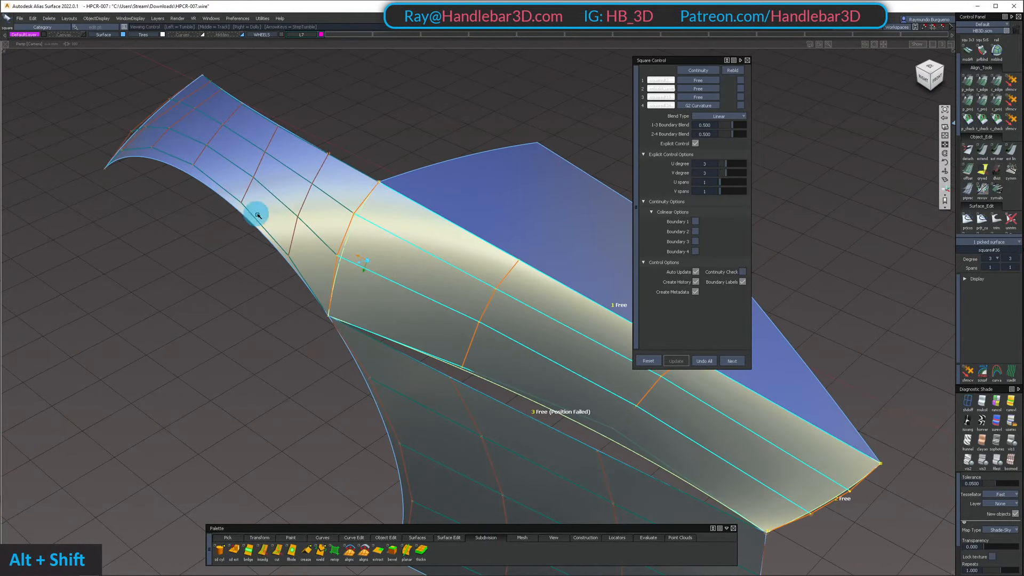
alt+shift+drag(347, 262, 327, 216)
ctrl+shift+drag(338, 256, 294, 222)
alt+shift+drag(344, 267, 311, 271)
Pick the fender surface's CV on the edge shared with the square surface and try to move it with Transform CV
ctrl+shift+drag(311, 271, 631, 160)
ctrl+shift+click(345, 254)
double_click(340, 254)
click(354, 267)
ctrl+shift+middle_drag(631, 160, 613, 101)
alt+shift+drag(613, 101, 455, 112)
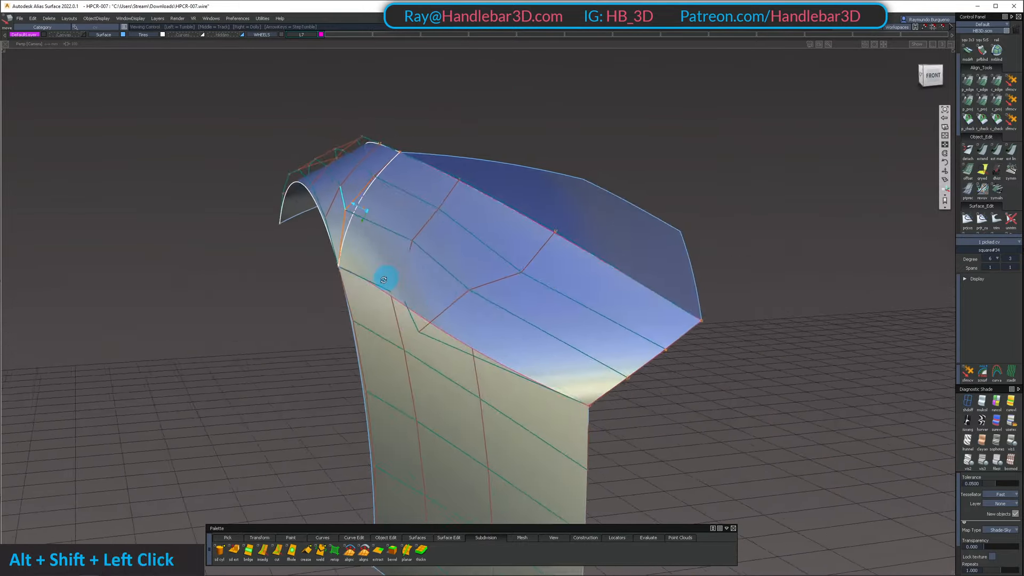
alt+shift+drag(384, 280, 331, 278)
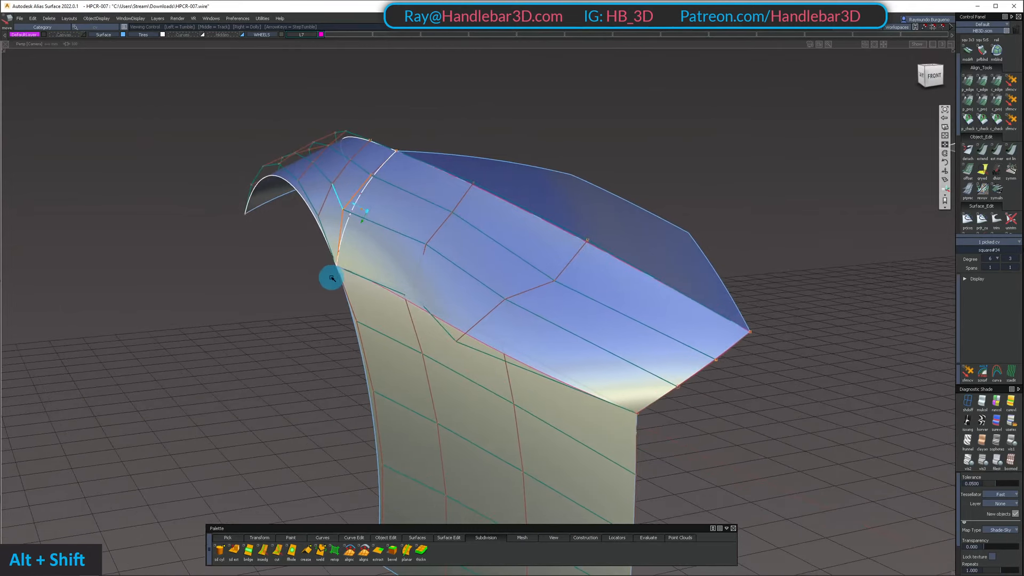
key(space)
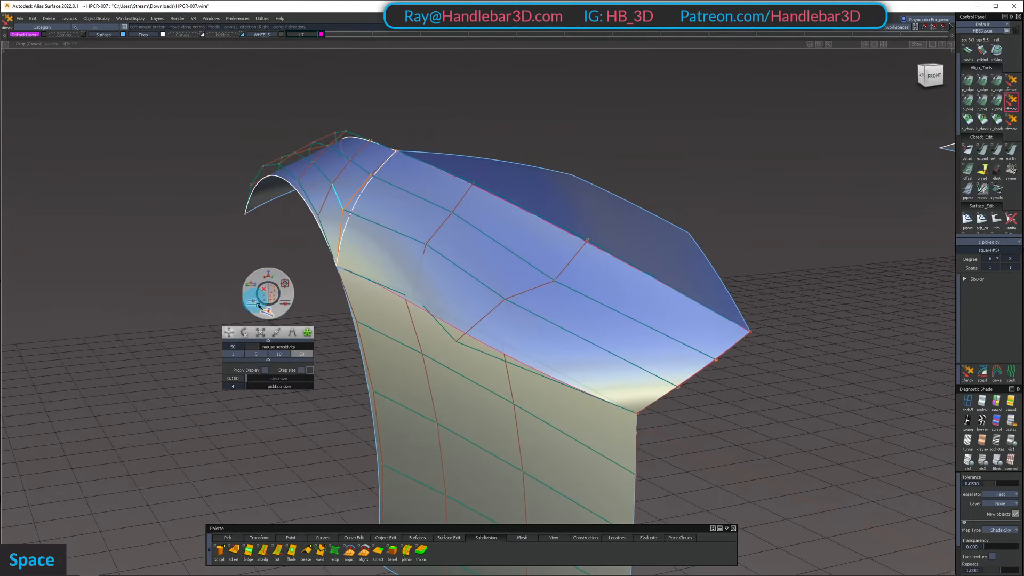
alt+shift+drag(324, 278, 260, 327)
key(space)
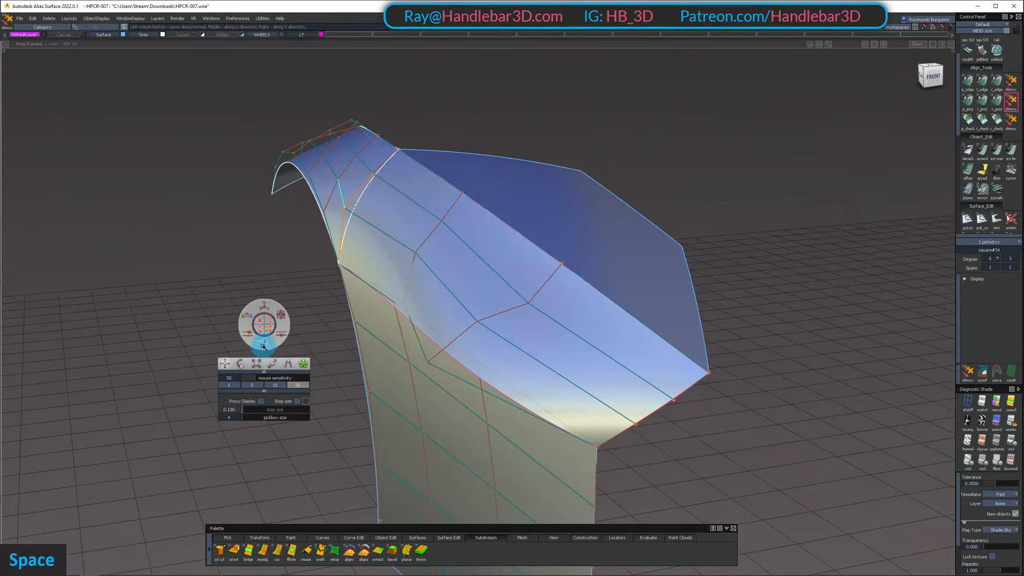
click(380, 199)
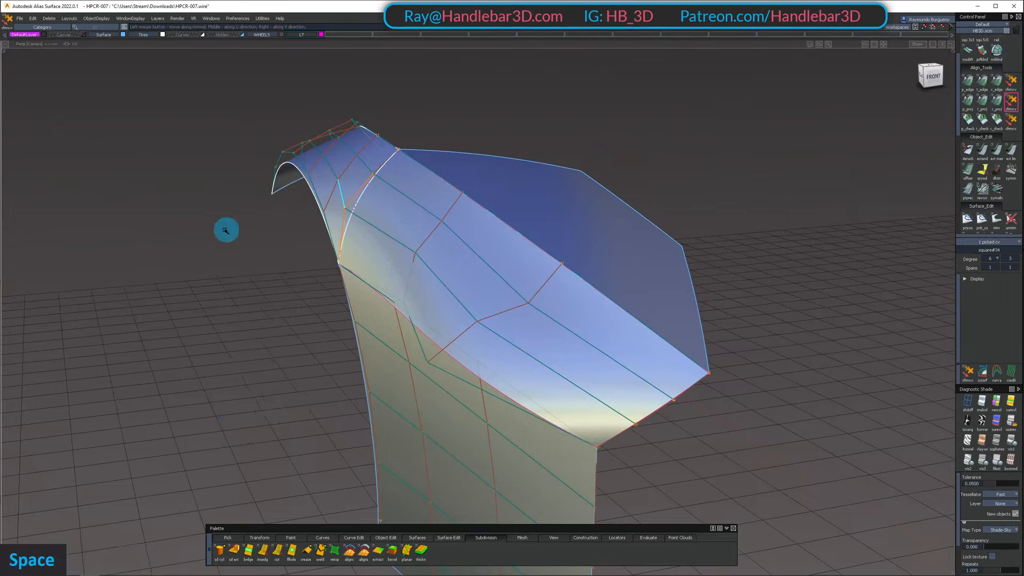
key(space)
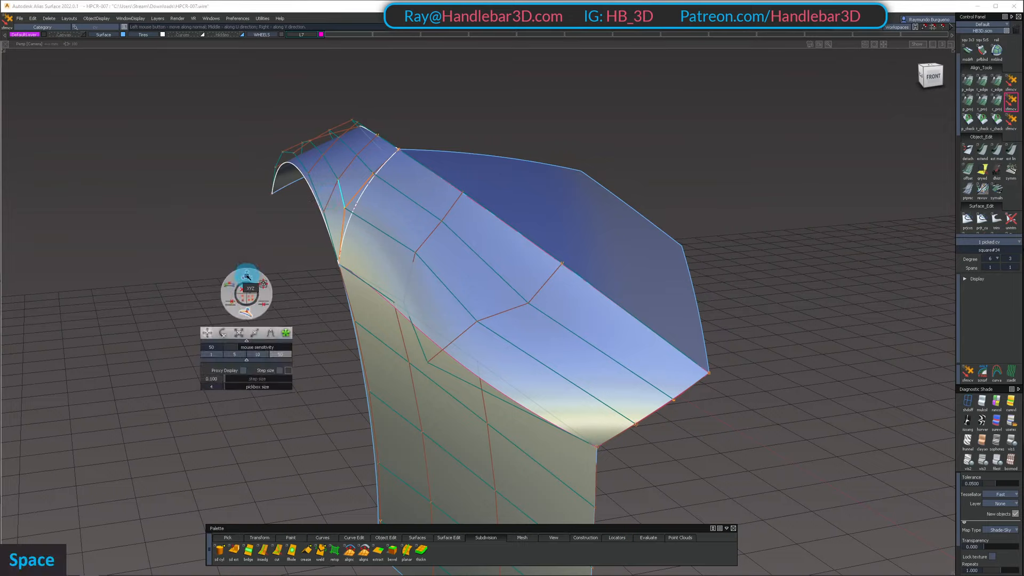
mouse_move(251, 283)
middle_down()
mouse_move(165, 300)
mouse_move(244, 290)
middle_up()
alt+shift+drag(245, 290, 187, 261)
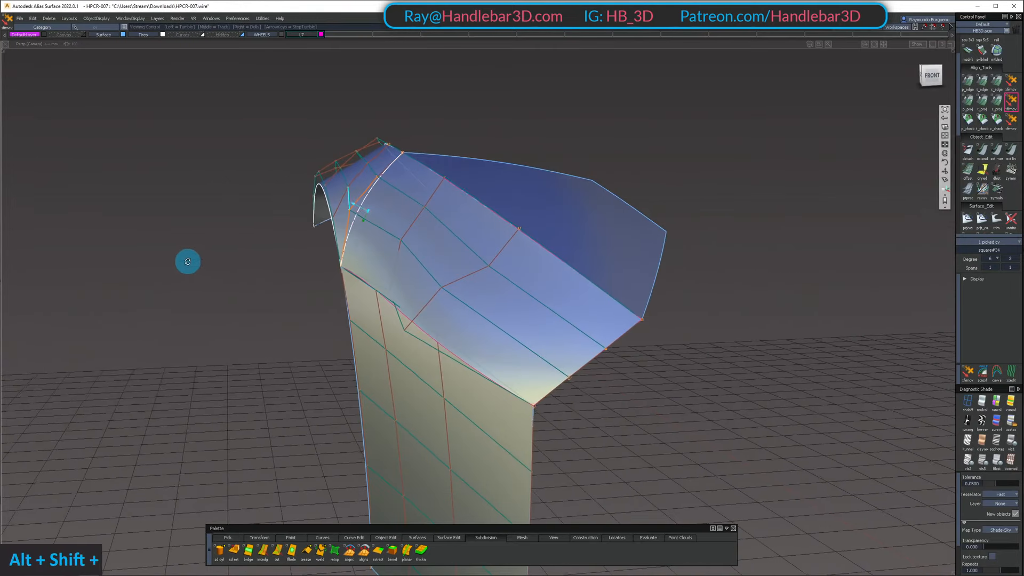
Pick the fender surface's CV one row in from the shared edge, adjust it and undo the last change
middle_drag(186, 261, 215, 240)
alt+shift+drag(215, 240, 344, 179)
shift+click(342, 169)
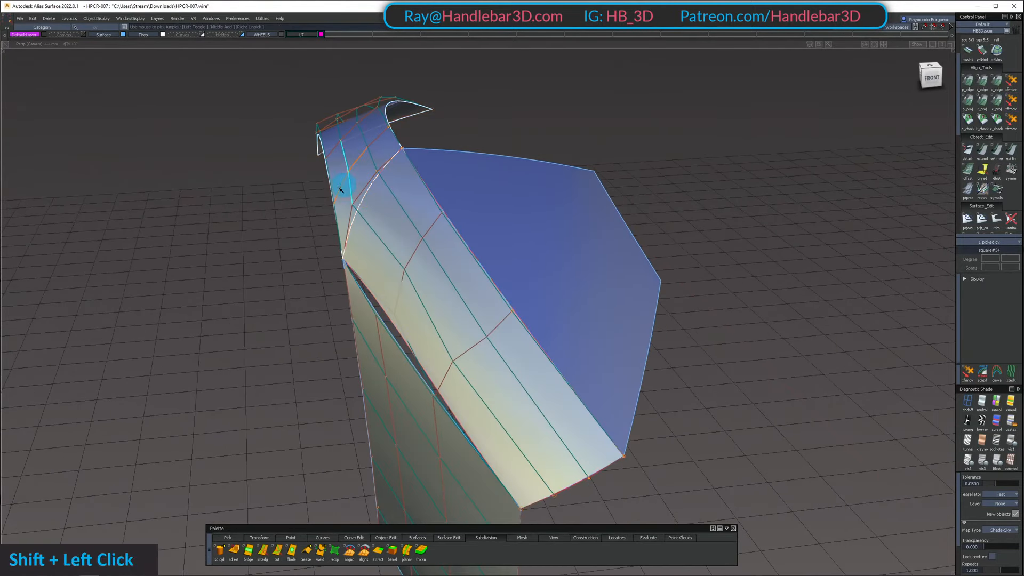
key(shift+z)
alt+shift+drag(279, 201, 283, 160)
key(ctrl+z)
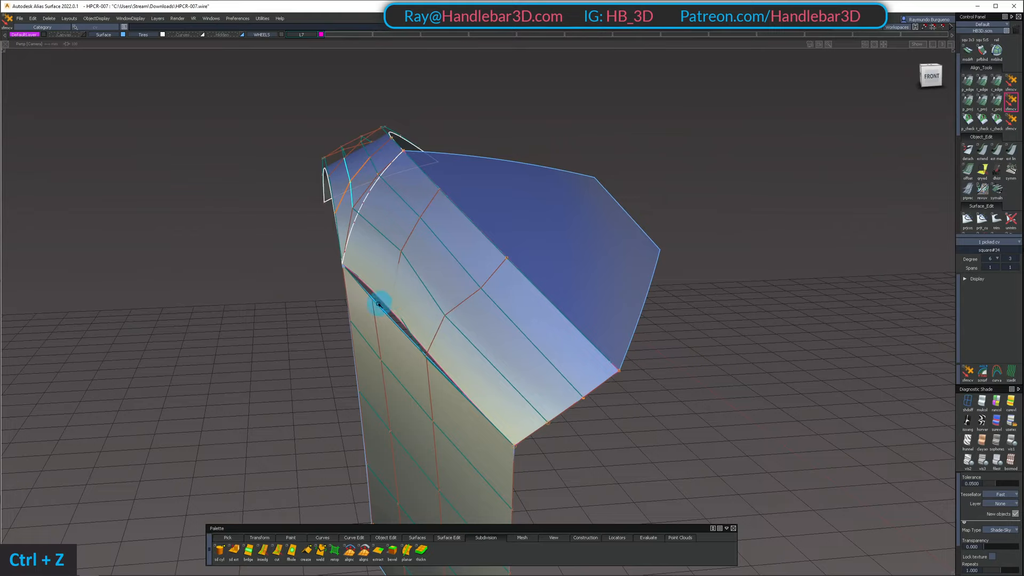
Examine the fender-to-upper-panel transition and the seam with the lower side panel from the front, side and above
alt+shift+drag(321, 306, 267, 281)
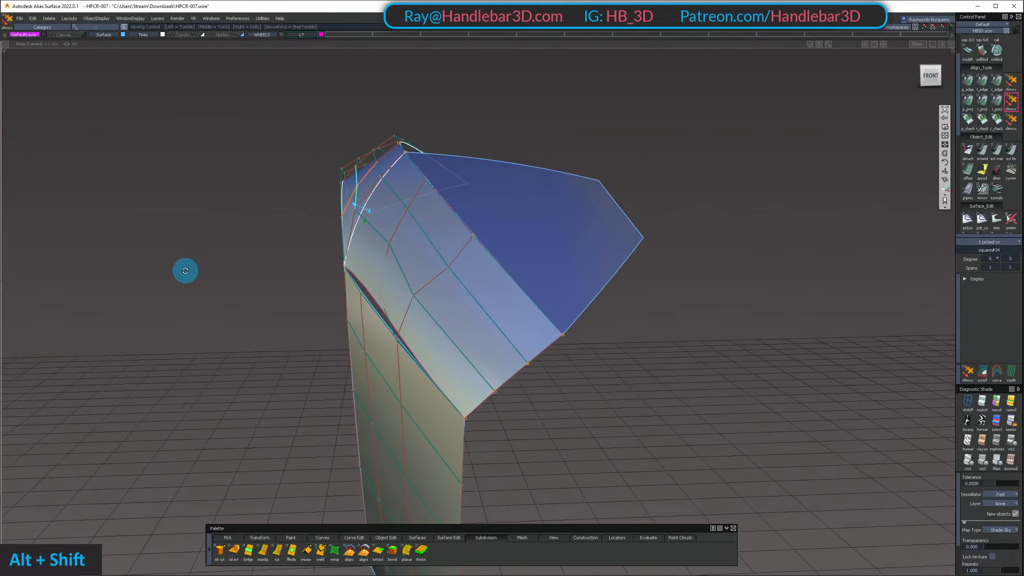
alt+shift+drag(186, 271, 258, 274)
alt+shift+right_drag(299, 316, 414, 297)
alt+shift+drag(414, 297, 539, 338)
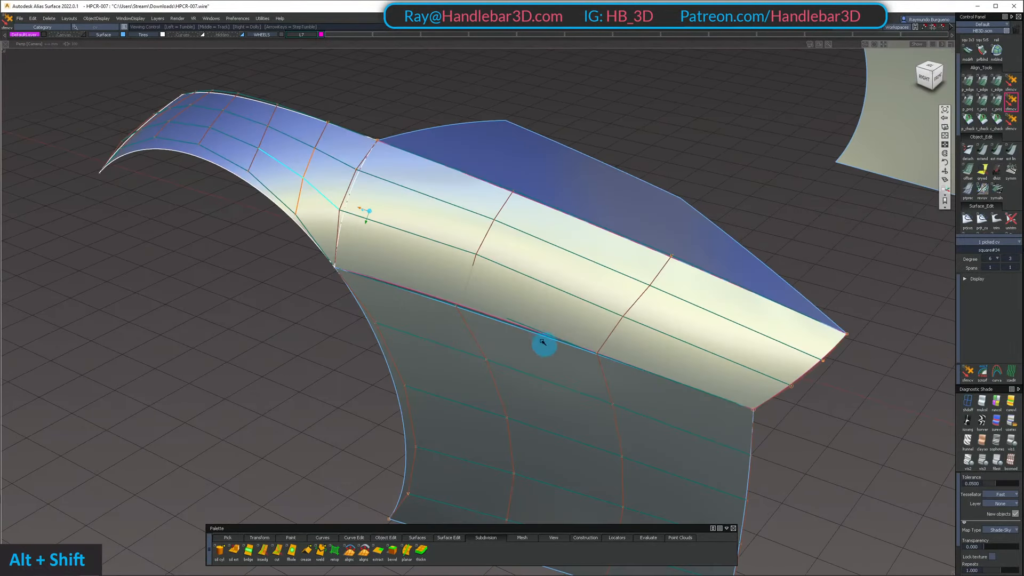
alt+shift+drag(314, 280, 345, 340)
alt+shift+right_drag(345, 340, 427, 322)
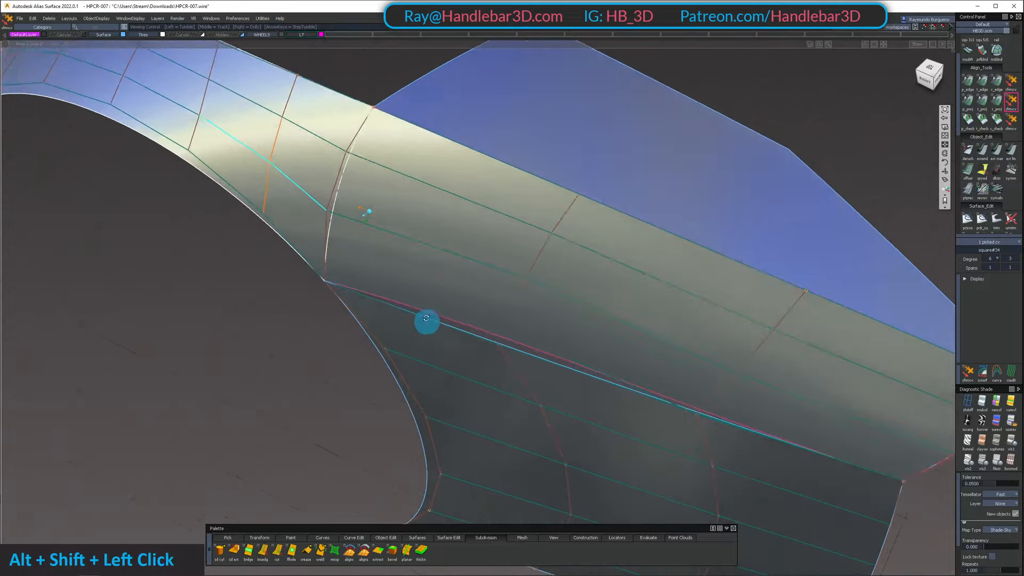
alt+shift+drag(427, 323, 437, 267)
alt+shift+right_drag(437, 266, 397, 290)
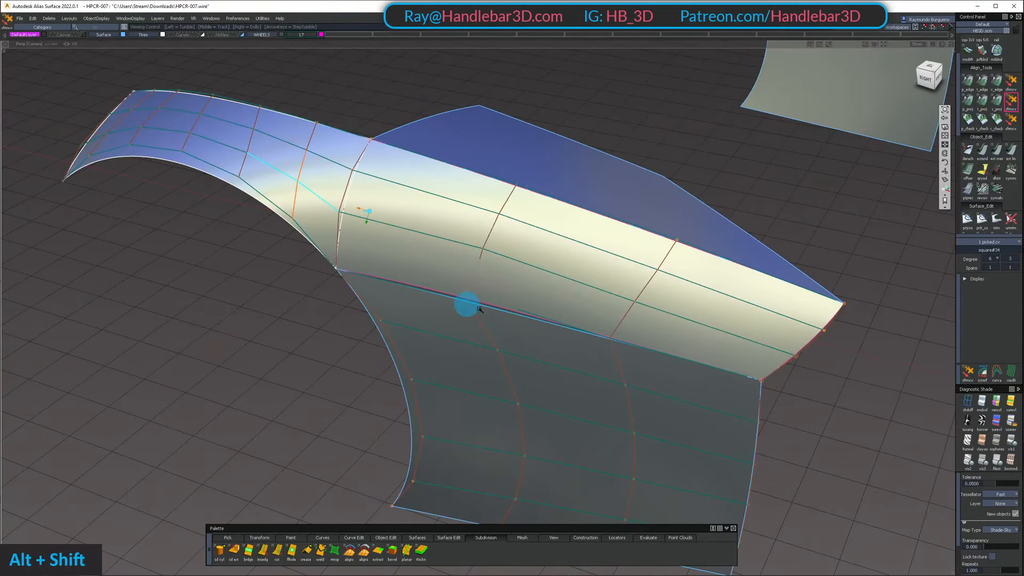
alt+shift+drag(355, 270, 222, 215)
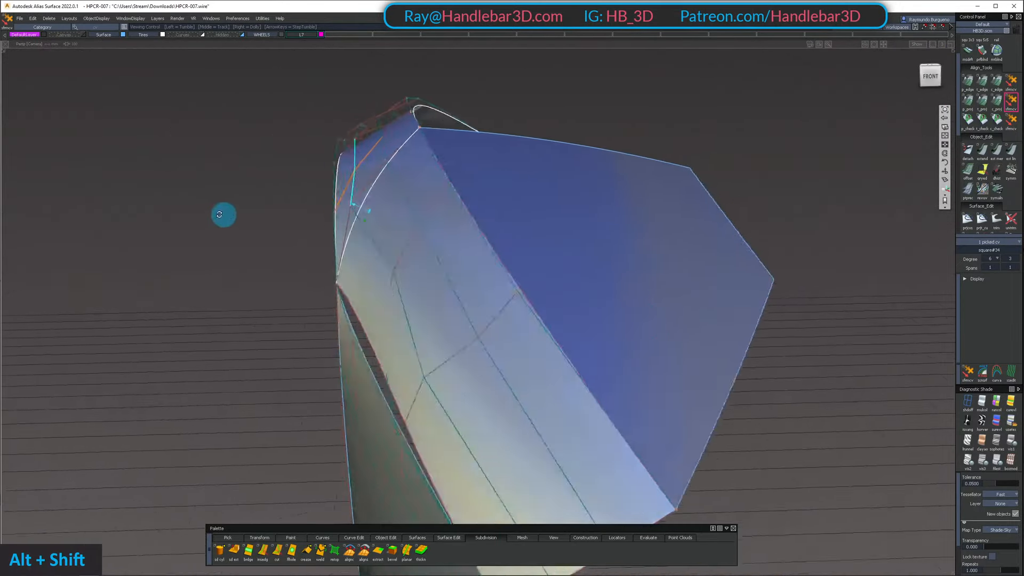
alt+shift+right_drag(222, 215, 270, 252)
alt+shift+middle_drag(270, 252, 382, 251)
alt+shift+drag(385, 241, 314, 268)
alt+shift+drag(486, 274, 437, 309)
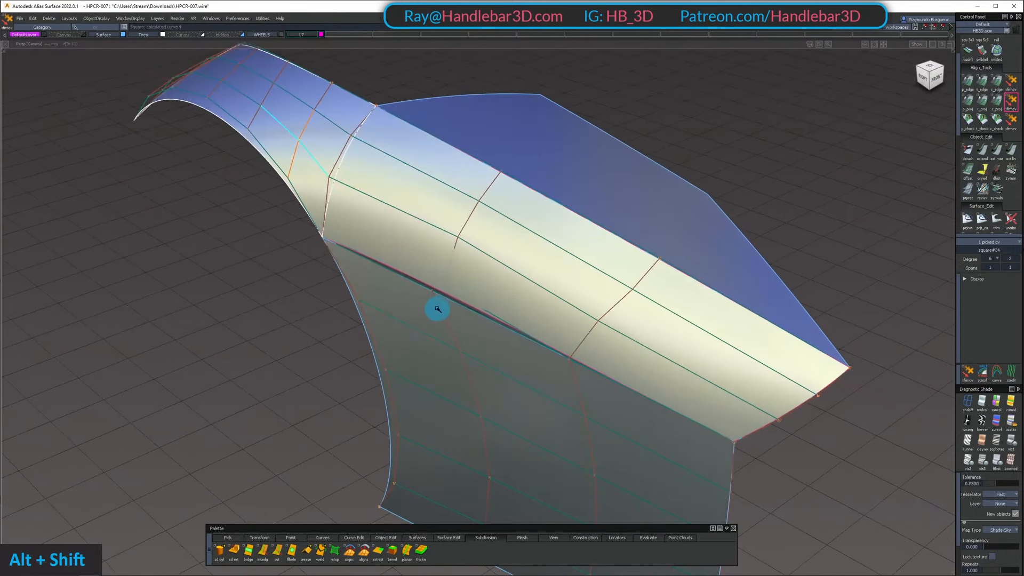
alt+shift+drag(397, 348, 507, 453)
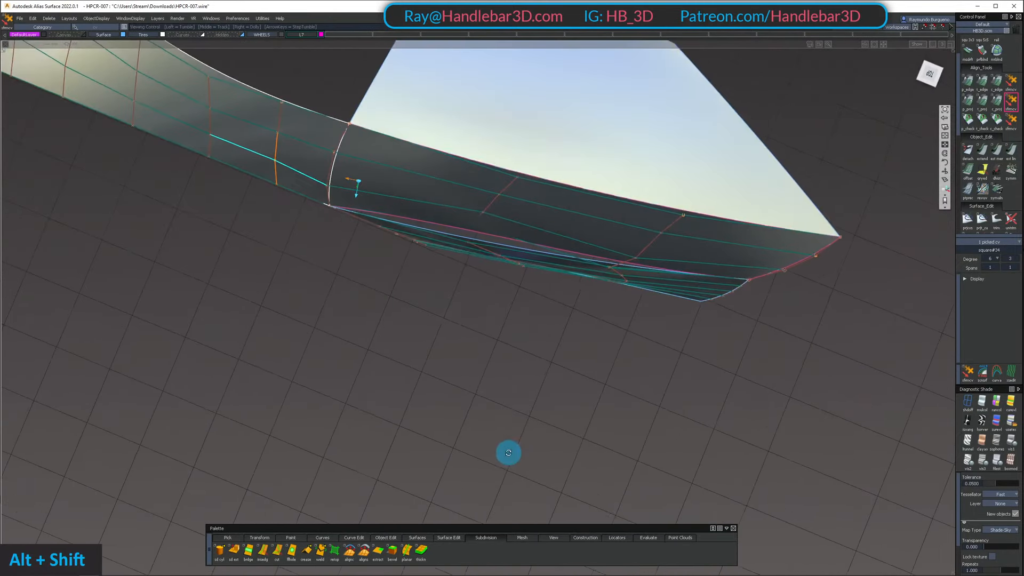
alt+shift+drag(634, 299, 330, 182)
alt+shift+drag(257, 155, 238, 170)
alt+shift+drag(342, 182, 364, 186)
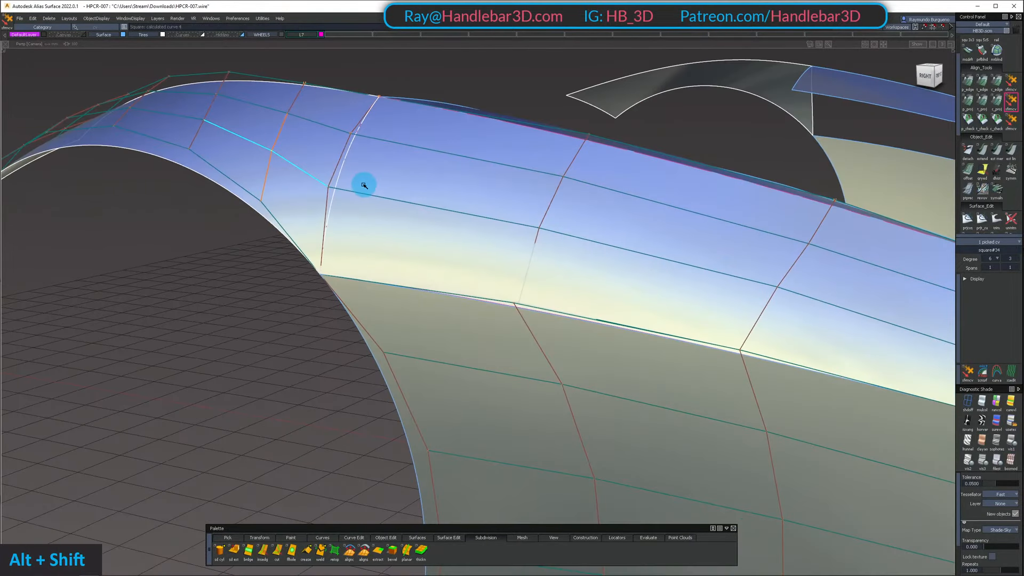
alt+shift+drag(140, 185, 265, 144)
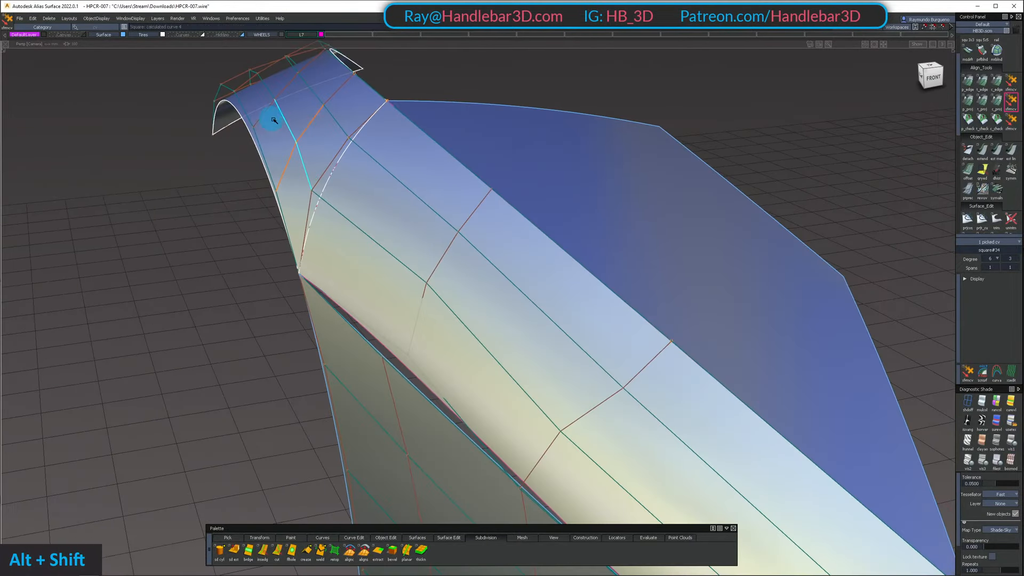
alt+shift+drag(185, 100, 334, 186)
alt+shift+drag(99, 232, 493, 325)
alt+shift+right_drag(493, 325, 451, 316)
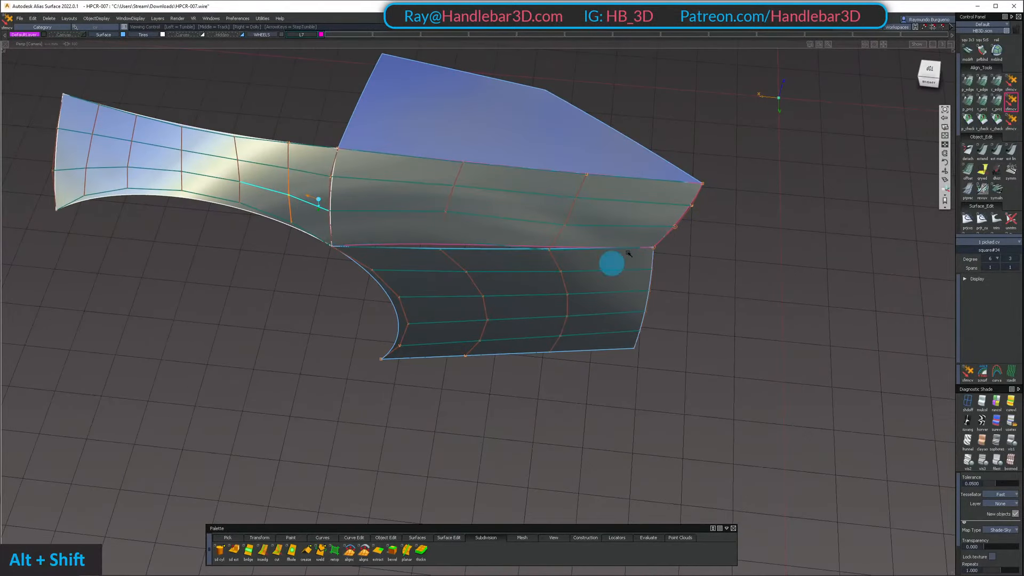
alt+shift+drag(502, 229, 315, 201)
alt+shift+middle_drag(316, 201, 274, 192)
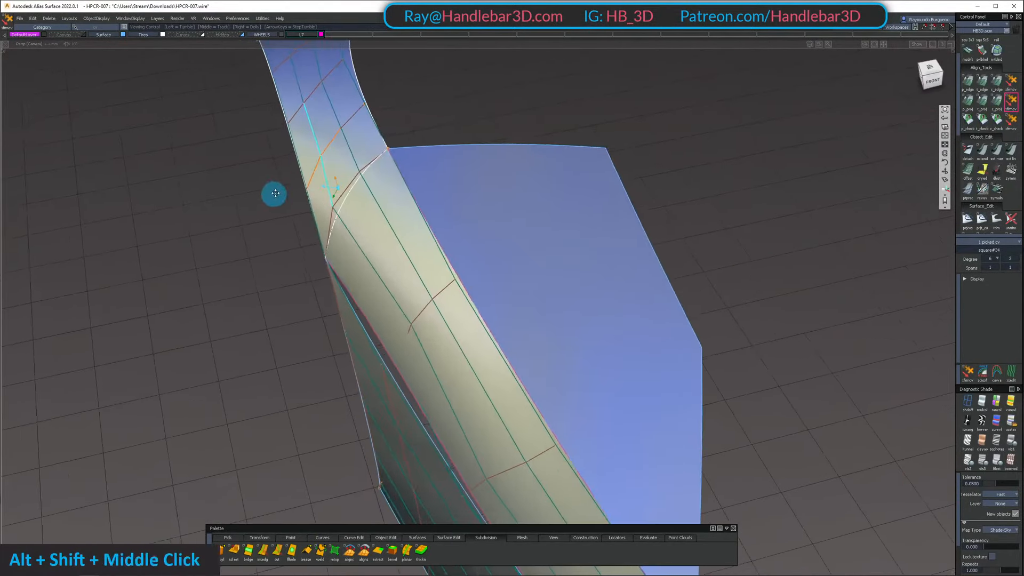
alt+shift+right_drag(274, 192, 393, 205)
alt+shift+drag(393, 204, 93, 96)
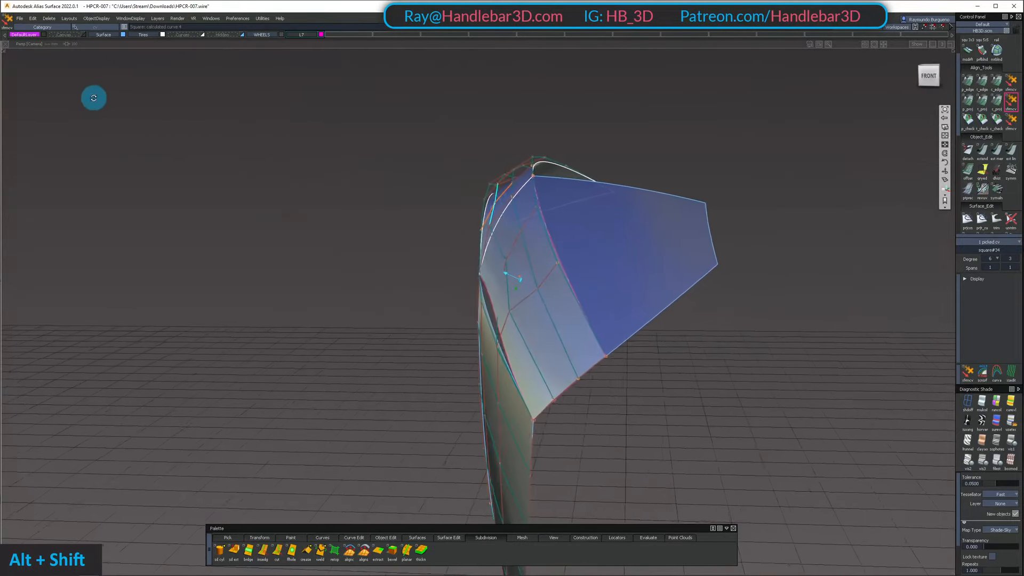
Examine the upper side panel's seam with the lower panel and open the square surface's continuity settings
alt+shift+drag(372, 151, 271, 172)
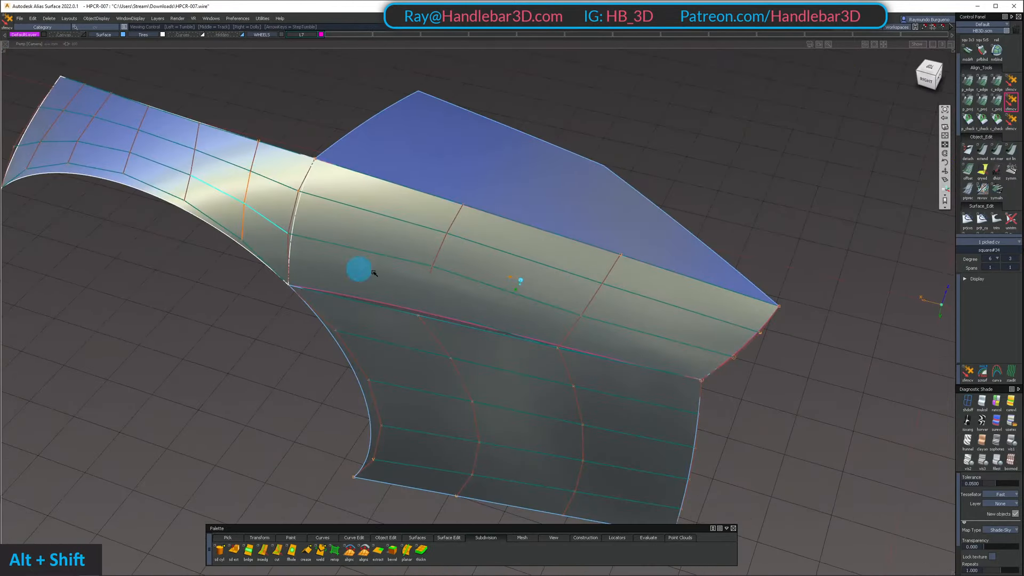
alt+shift+drag(374, 272, 478, 292)
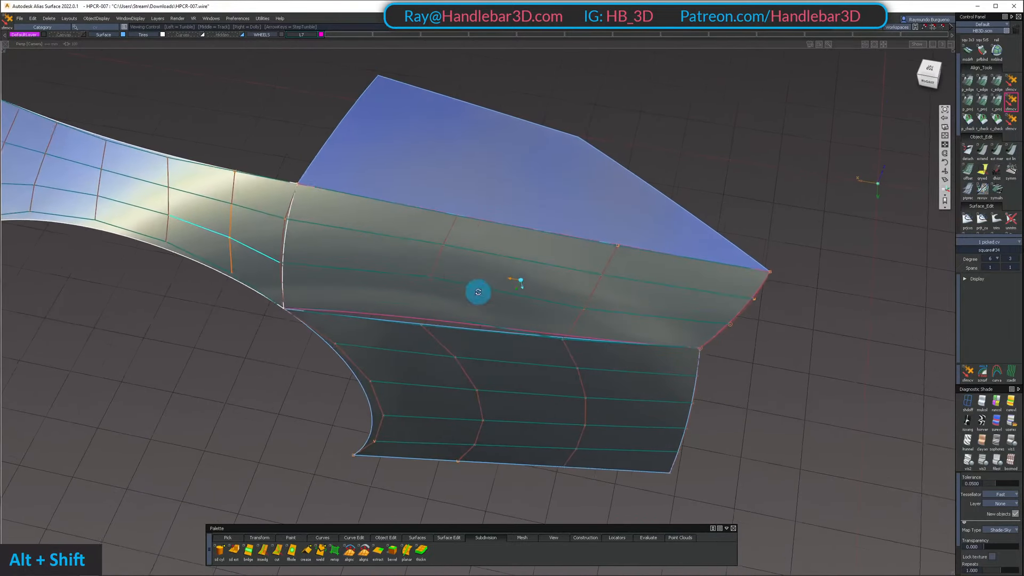
ctrl+shift+middle_drag(478, 291, 496, 272)
click(377, 257)
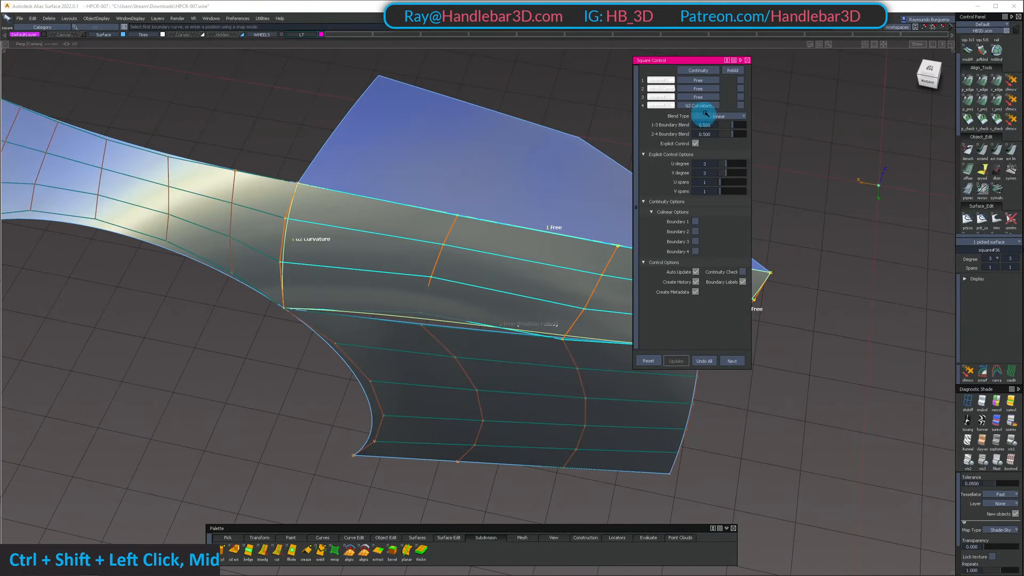
alt+shift+drag(631, 175, 486, 188)
alt+shift+middle_drag(486, 189, 450, 176)
alt+shift+drag(450, 176, 401, 251)
ctrl+shift+drag(401, 254, 425, 315)
Unhide the rest of the car and move a row of six CVs on the lower side panel sideways
key(shift+u)
ctrl+shift+drag(425, 315, 213, 341)
shift+click(406, 299)
alt+shift+middle_drag(213, 342, 183, 362)
alt+shift+drag(183, 361, 155, 366)
alt+shift+middle_drag(155, 366, 136, 358)
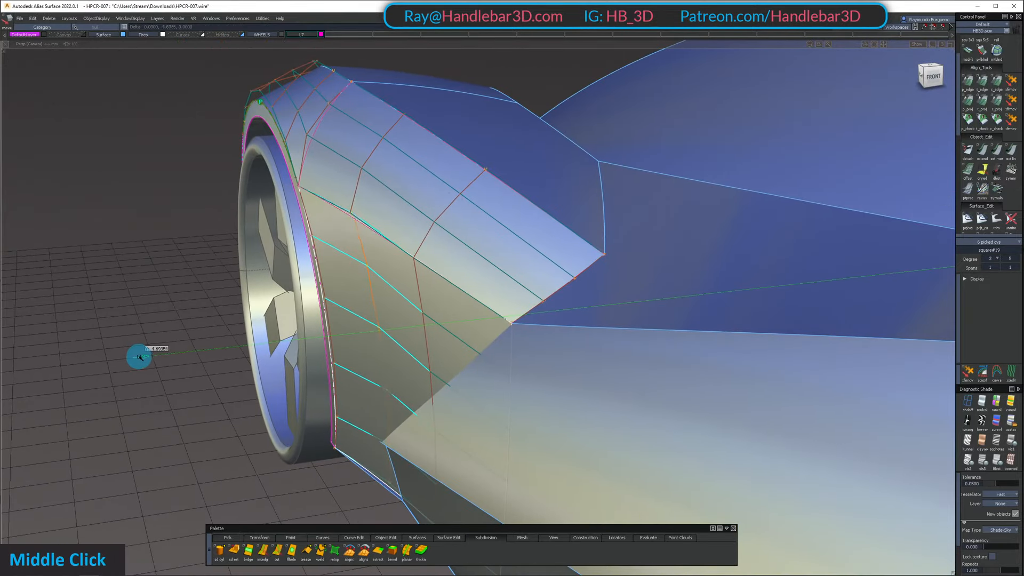
Isolate the lower side panel with its next six-CV row picked, examine its shape and unhide the other parts
alt+shift+drag(133, 358, 471, 328)
click(448, 313)
key(alt+h)
ctrl+shift+drag(472, 328, 344, 343)
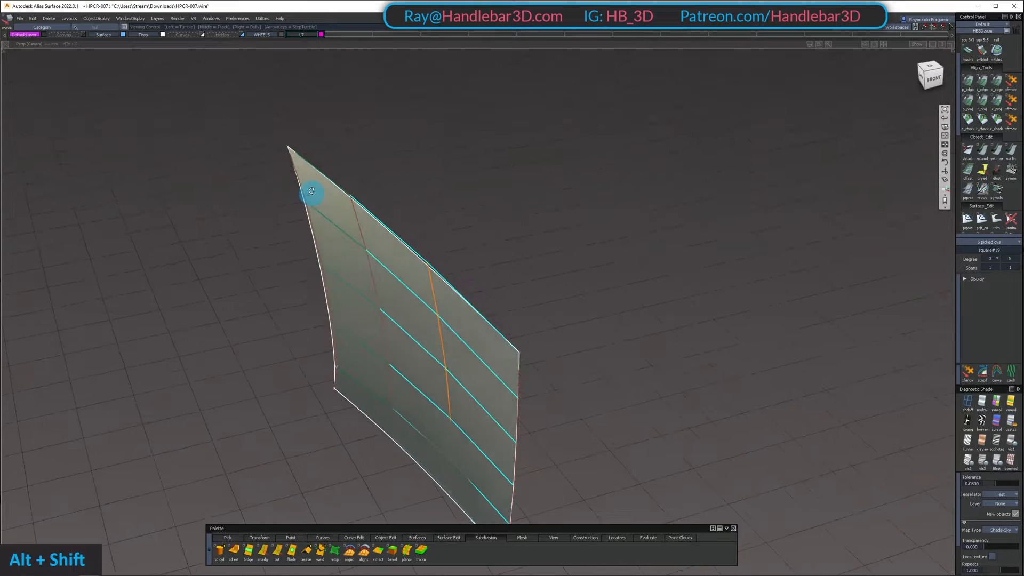
alt+shift+drag(311, 191, 466, 182)
alt+shift+right_drag(465, 181, 432, 227)
mouse_move(432, 227)
alt+shift+mouse_down()
mouse_move(512, 188)
mouse_move(610, 231)
mouse_move(502, 305)
alt+shift+mouse_up()
ctrl+shift+drag(494, 303, 476, 237)
key(shift+u)
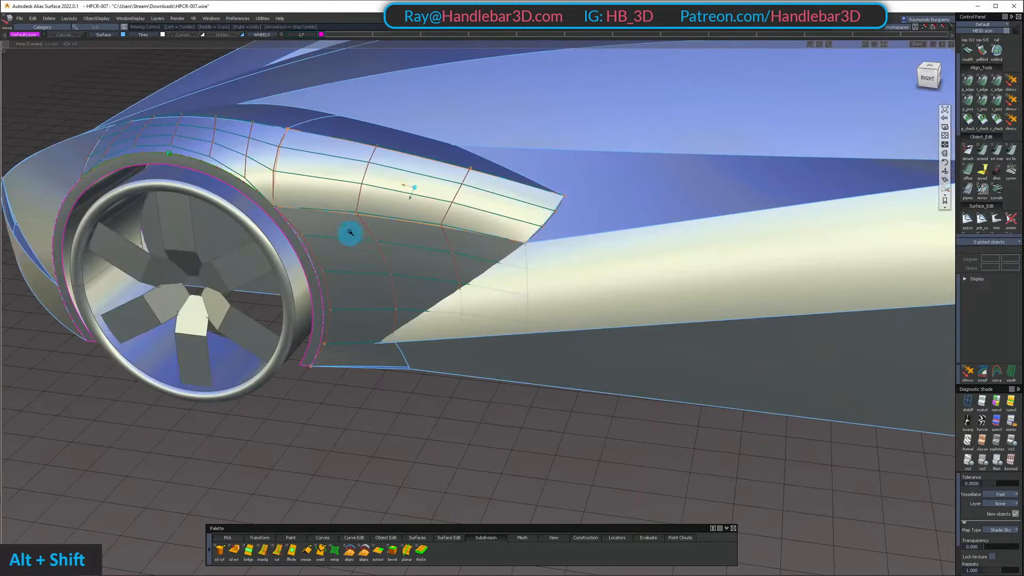
Pick the four CVs along the upper side panel's rear edge and check that edge against the adjoining body surfaces
alt+shift+drag(350, 232, 240, 161)
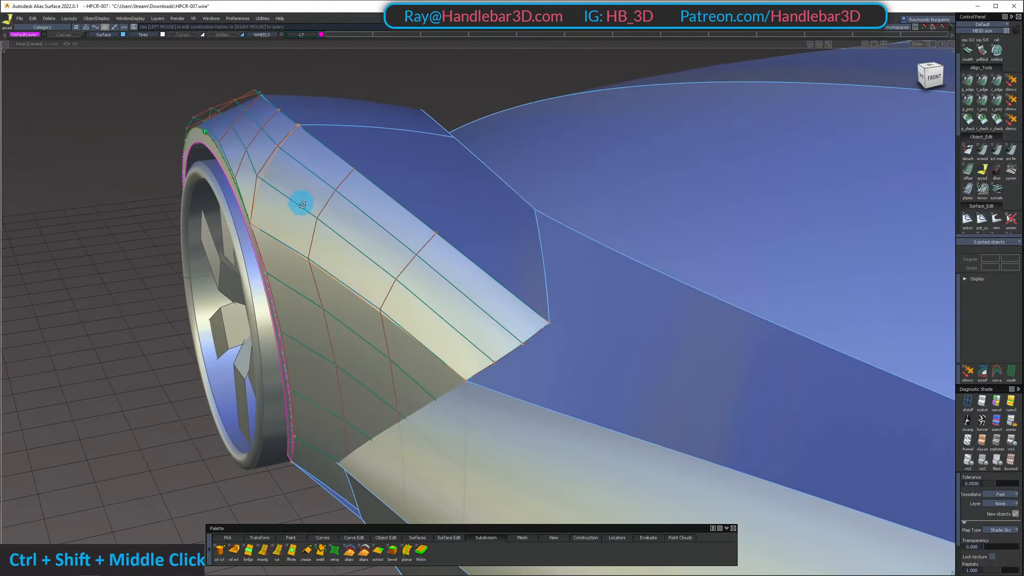
alt+shift+drag(303, 204, 592, 304)
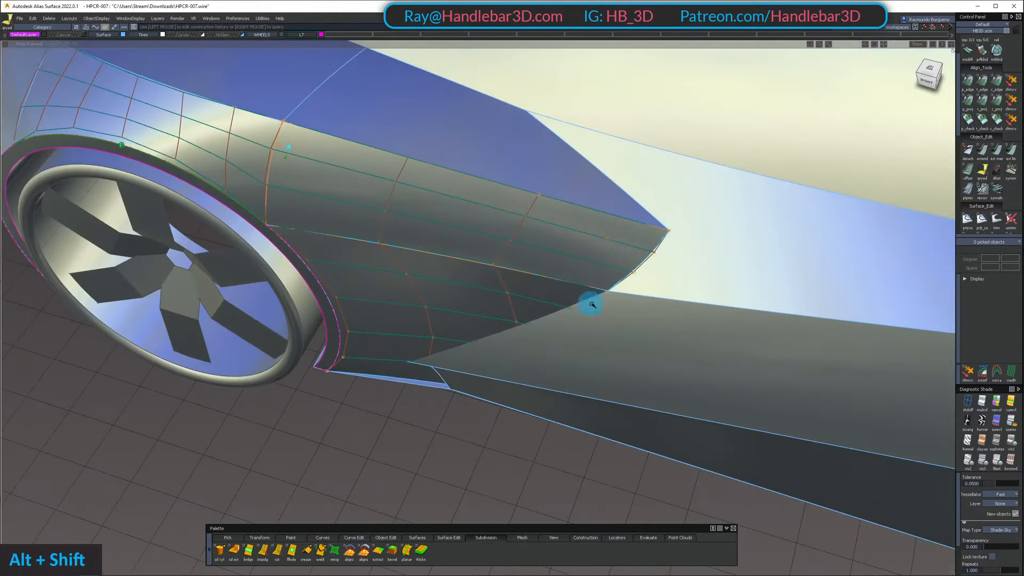
alt+shift+right_drag(592, 304, 633, 243)
alt+shift+drag(633, 242, 633, 252)
ctrl+shift+drag(634, 253, 693, 267)
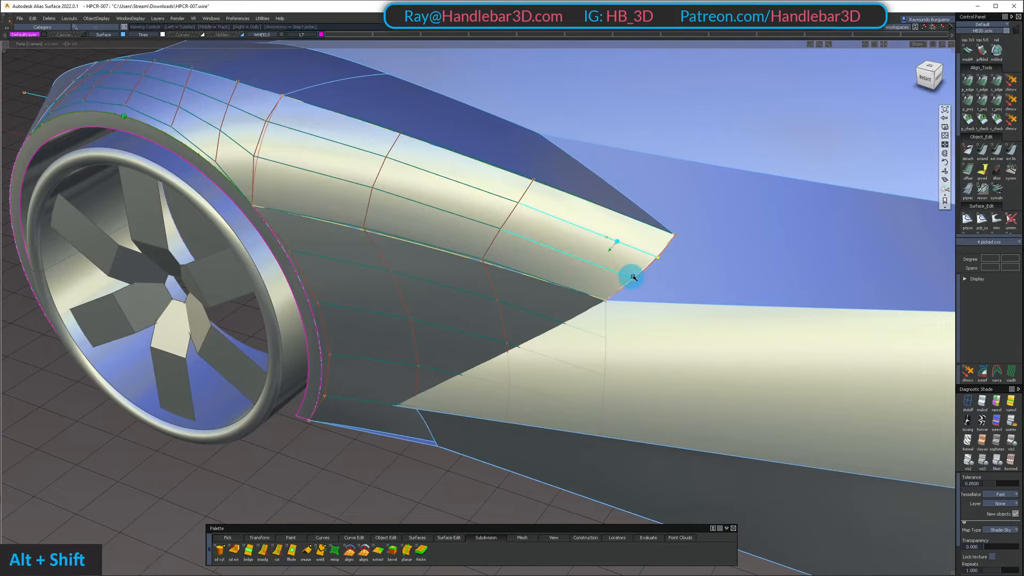
alt+shift+drag(633, 277, 679, 287)
ctrl+shift+drag(679, 287, 673, 252)
alt+shift+right_drag(630, 261, 663, 251)
mouse_move(663, 251)
ctrl+shift+mouse_down()
mouse_move(646, 268)
mouse_move(688, 272)
ctrl+shift+mouse_up()
Examine the highlight flow across the upper side panel from the front and from above
alt+shift+drag(672, 270, 551, 270)
alt+shift+right_drag(551, 270, 507, 245)
alt+shift+drag(507, 245, 565, 217)
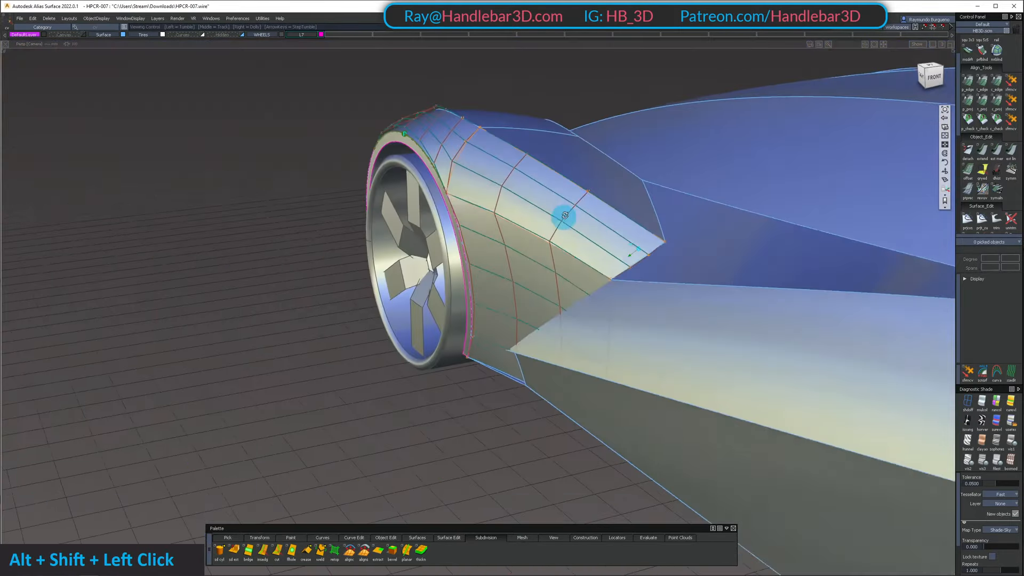
mouse_move(533, 216)
alt+shift+right_down()
mouse_move(557, 215)
mouse_move(607, 174)
alt+shift+right_up()
ctrl+shift+drag(607, 174, 608, 229)
alt+shift+drag(436, 165, 585, 236)
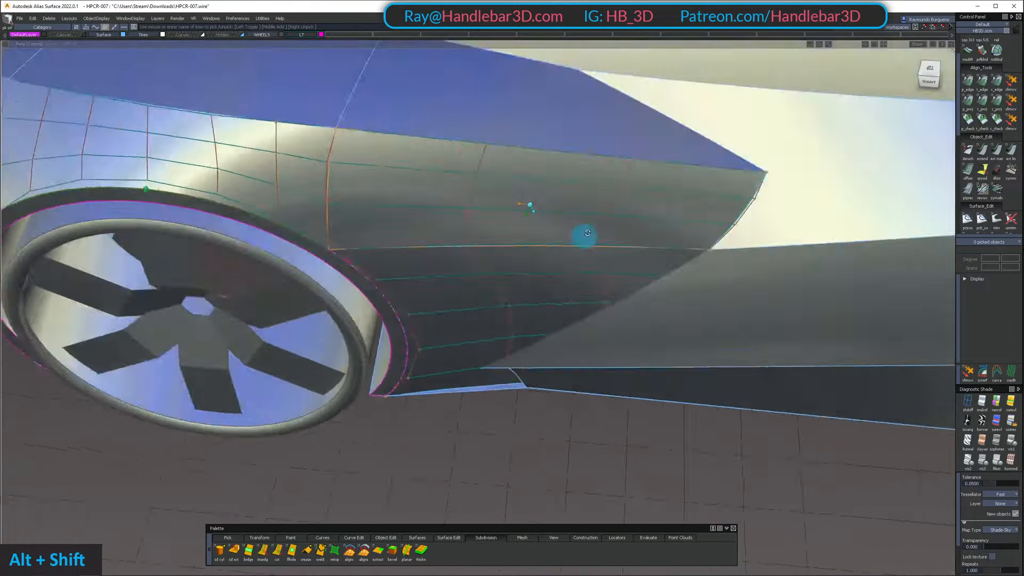
alt+shift+right_drag(586, 235, 604, 190)
Pick the square upper side panel and the lower side panel, and examine the seam between them
click(604, 189)
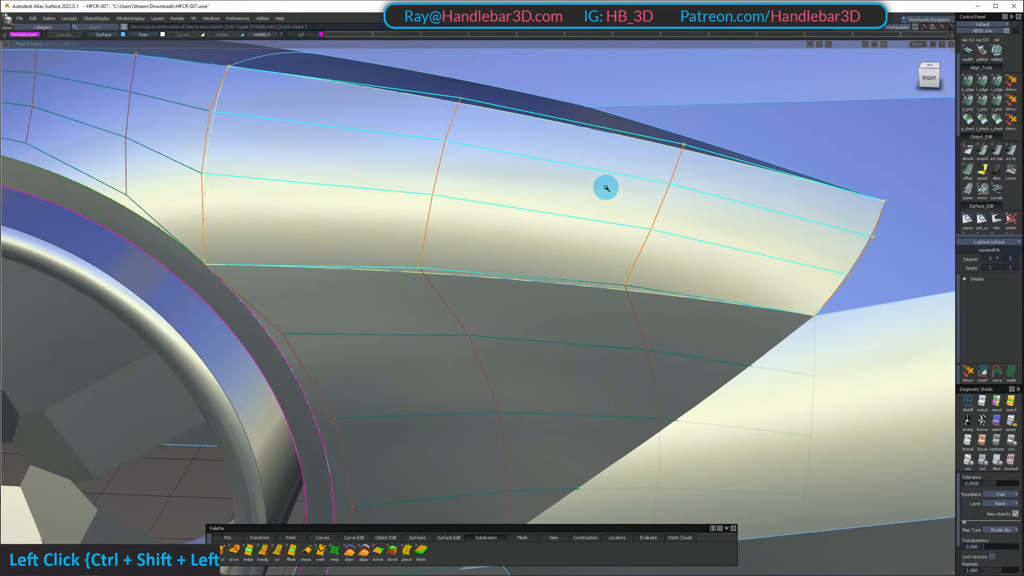
mouse_move(604, 189)
alt+shift+mouse_down()
mouse_move(679, 251)
mouse_move(436, 164)
mouse_move(423, 182)
mouse_move(611, 281)
mouse_move(600, 274)
alt+shift+mouse_up()
ctrl+shift+drag(547, 240, 548, 182)
ctrl+shift+drag(548, 182, 548, 218)
double_click(507, 313)
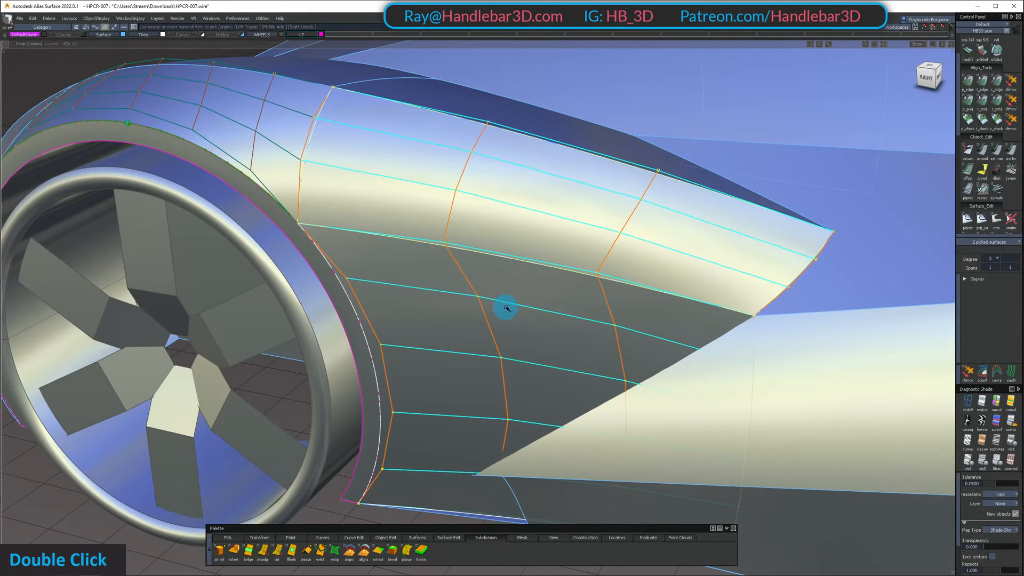
mouse_move(555, 288)
ctrl+shift+mouse_down()
mouse_move(530, 377)
mouse_move(536, 227)
mouse_move(503, 216)
ctrl+shift+mouse_up()
alt+shift+drag(503, 215, 582, 167)
shift+drag(580, 165, 640, 205)
alt+shift+drag(640, 206, 574, 244)
ctrl+shift+drag(594, 131, 594, 167)
shift+drag(556, 117, 611, 201)
mouse_move(611, 202)
alt+shift+mouse_down()
mouse_move(622, 167)
mouse_move(648, 159)
alt+shift+mouse_up()
Pick the upper side panel's inner CV nearest its rear edge and adjust it with Transform CV
key(shift+z)
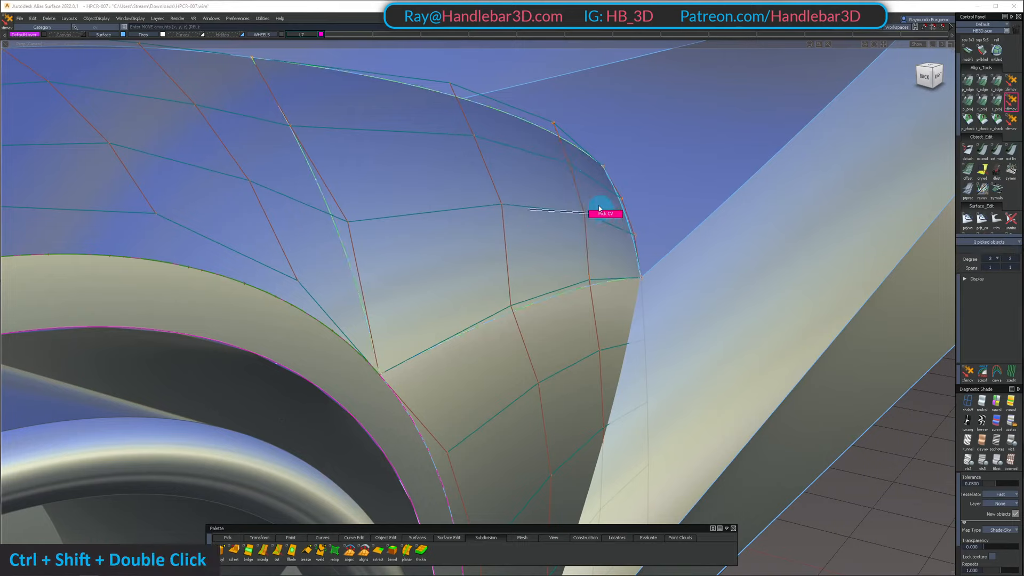
click(600, 209)
alt+shift+drag(600, 209, 635, 187)
alt+shift+drag(635, 188, 492, 203)
ctrl+shift+drag(482, 166, 525, 183)
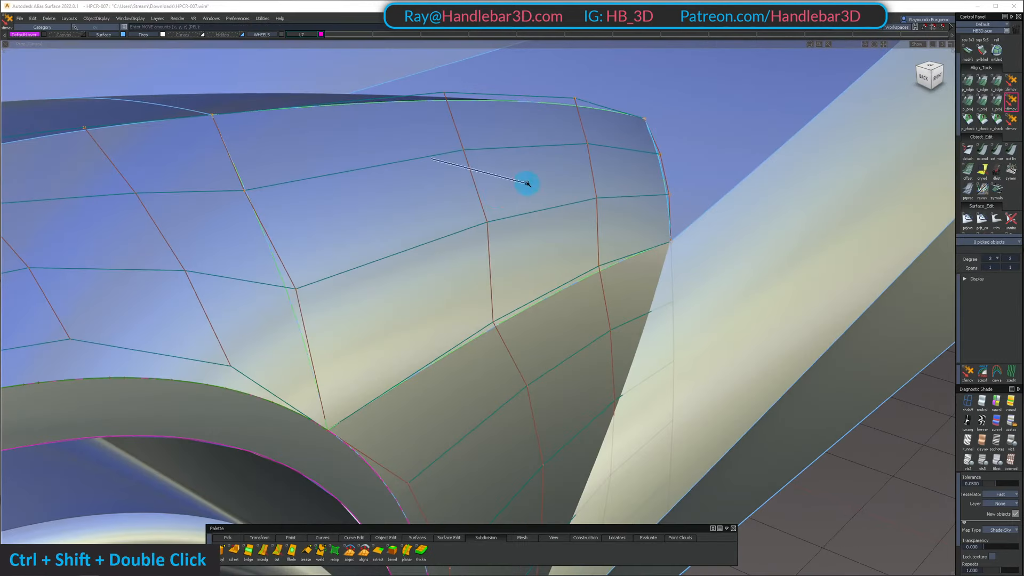
shift+drag(460, 134, 525, 182)
Pick the upper side panel's inner CV nearest the fender and the top edge, and adjust its position
key(shift+z)
drag(524, 181, 526, 182)
drag(421, 199, 421, 200)
alt+shift+drag(421, 200, 469, 218)
alt+shift+right_drag(469, 218, 457, 210)
alt+shift+drag(457, 210, 421, 213)
drag(414, 163, 488, 183)
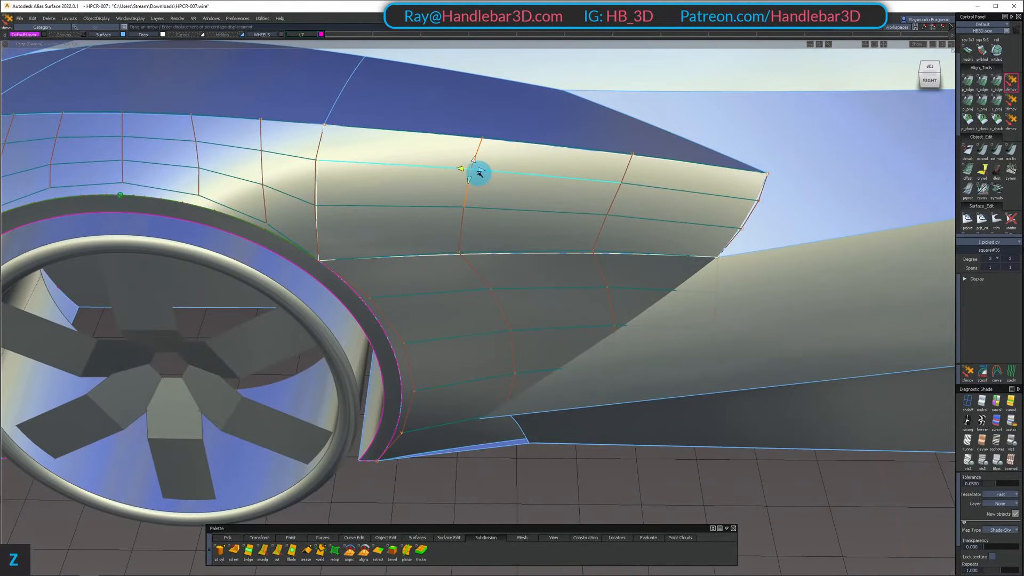
Check the upper side panel's highlights from above and the side, and pick it together with the lower side panel
alt+shift+right_drag(497, 179, 472, 196)
alt+shift+drag(472, 196, 365, 158)
ctrl+shift+drag(364, 158, 366, 178)
alt+shift+right_drag(366, 178, 400, 160)
alt+shift+drag(400, 160, 343, 101)
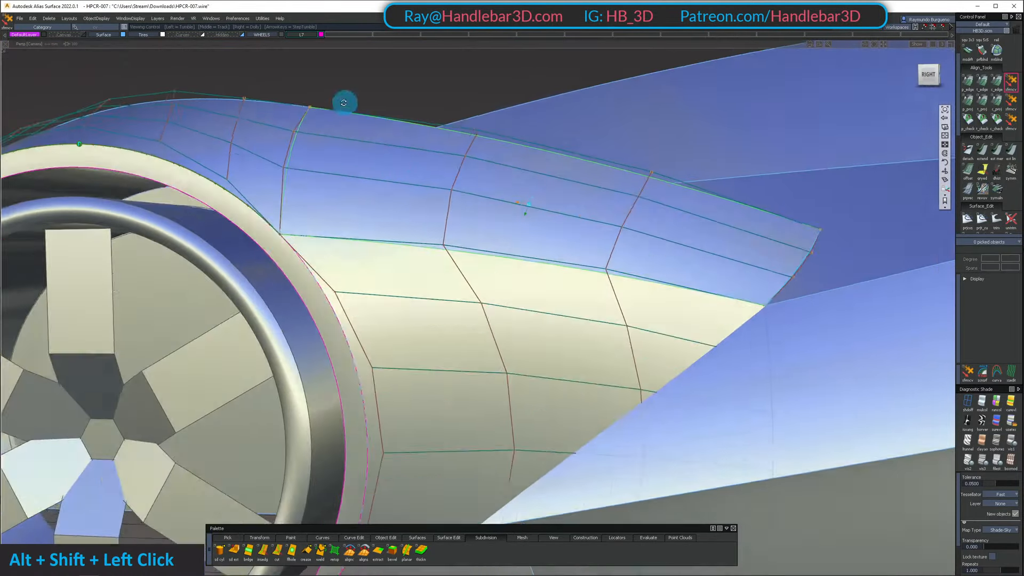
alt+shift+middle_drag(343, 100, 464, 147)
alt+shift+drag(464, 146, 520, 263)
ctrl+shift+drag(520, 262, 520, 243)
click(519, 280)
click(518, 340)
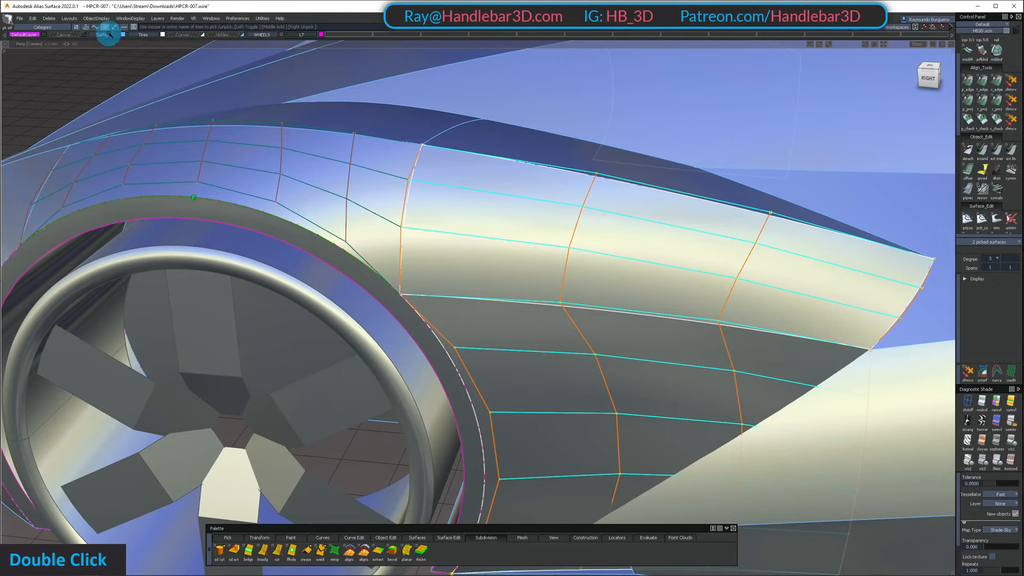
Examine the fender-to-upper-panel transition above the wheel arch, focusing on the CV rows around the shared edge
alt+shift+right_drag(448, 155, 401, 176)
alt+shift+drag(402, 176, 466, 277)
ctrl+shift+drag(466, 276, 457, 207)
alt+shift+right_drag(457, 207, 496, 187)
alt+shift+drag(496, 186, 452, 243)
alt+shift+drag(451, 243, 497, 208)
alt+shift+right_drag(496, 208, 493, 231)
alt+shift+click(450, 217)
alt+shift+drag(493, 231, 478, 286)
alt+shift+right_drag(478, 286, 520, 267)
alt+shift+drag(520, 267, 572, 219)
ctrl+shift+right_drag(571, 219, 521, 171)
alt+shift+drag(521, 172, 581, 154)
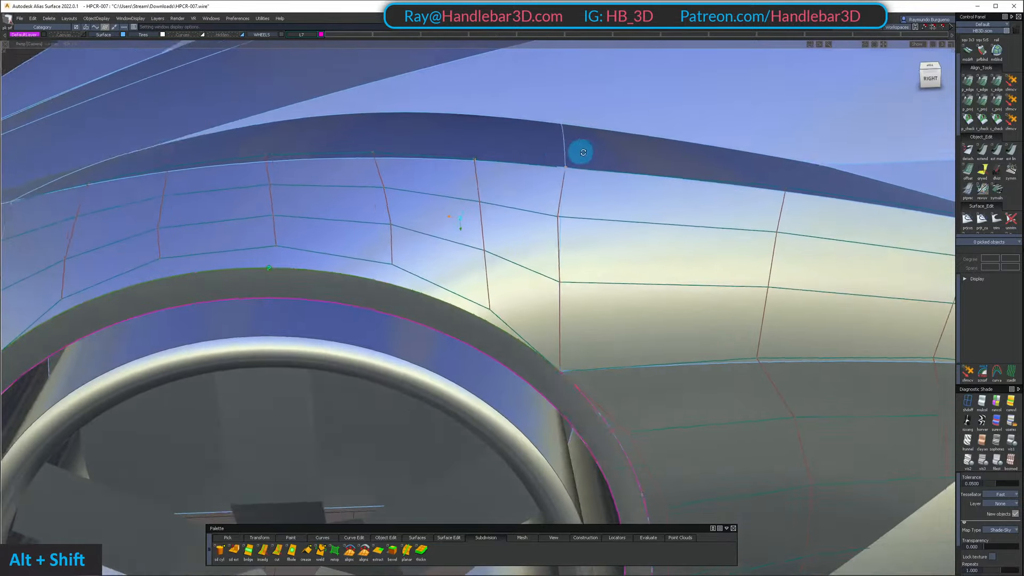
In the right side view, move the two middle CV pairs on the fender and upper panel's shared edge rearward
click(931, 79)
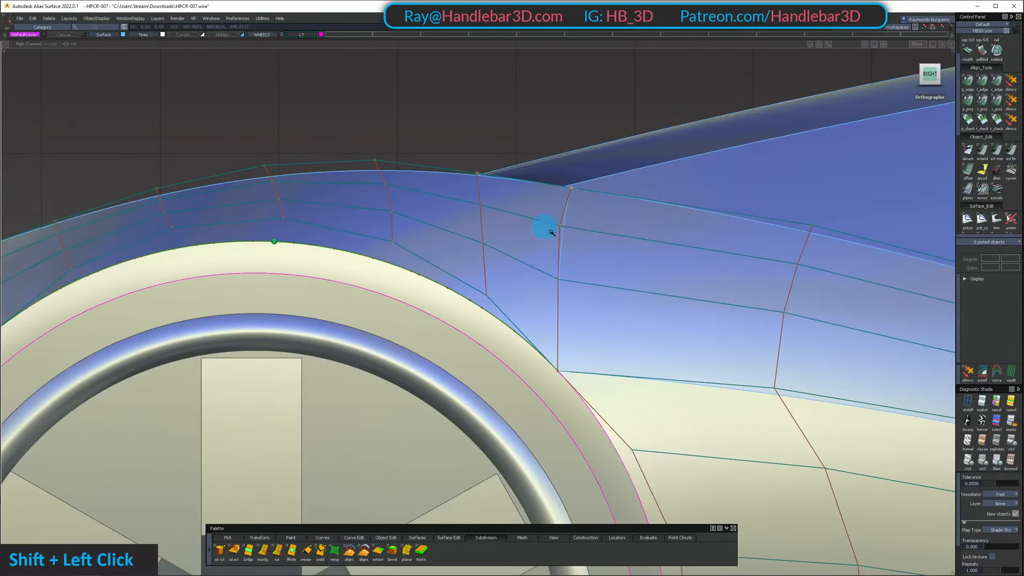
shift+click(549, 228)
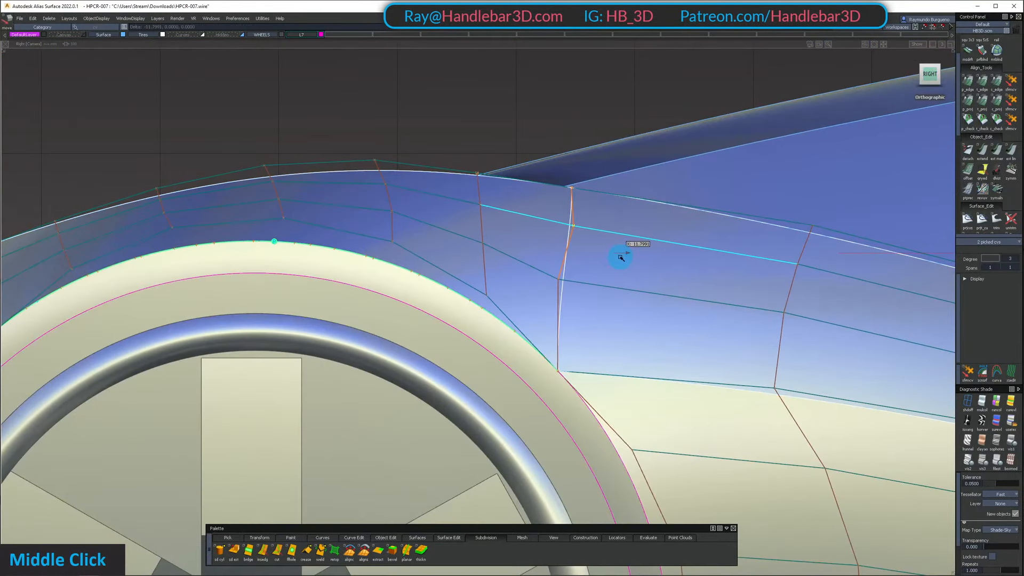
ctrl+shift+drag(587, 329, 574, 293)
click(549, 270)
ctrl+shift+middle_drag(623, 328, 655, 324)
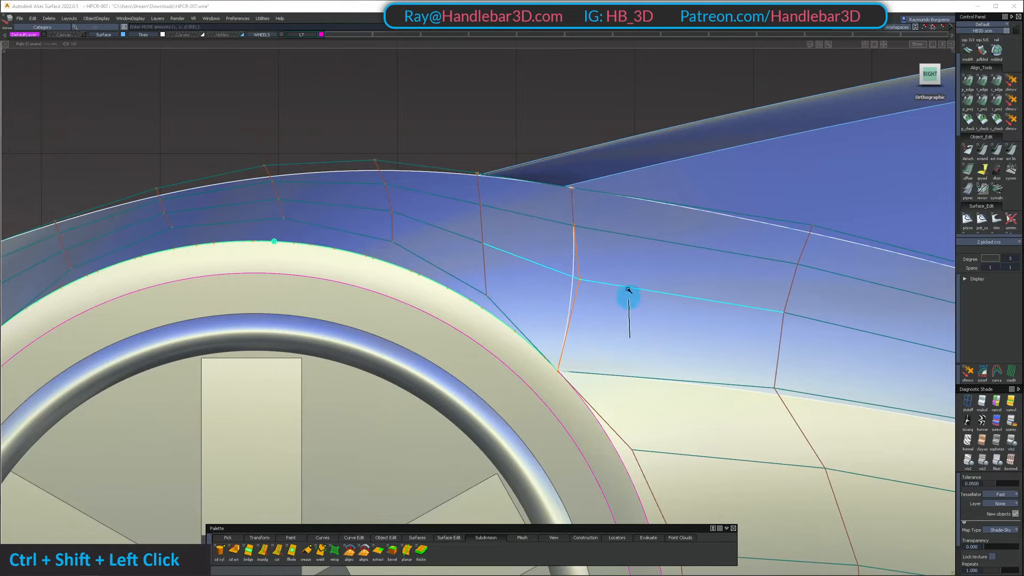
Fine-tune the shared edge's two middle CV pairs and adjust the fender's lower inner CV one row in
ctrl+shift+double_click(544, 209)
ctrl+shift+middle_drag(590, 251, 618, 258)
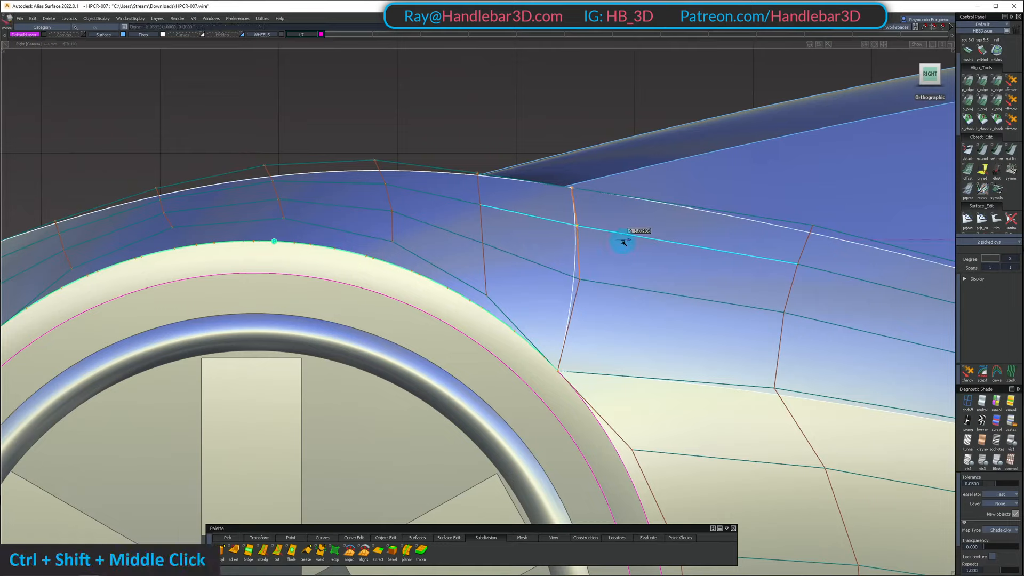
ctrl+shift+double_click(553, 263)
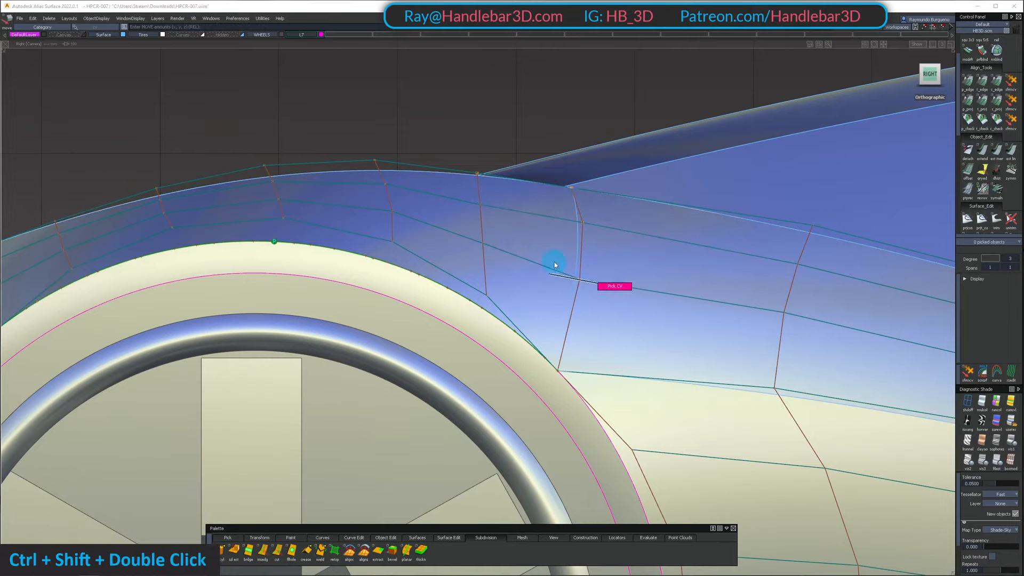
ctrl+shift+middle_drag(604, 322, 613, 311)
shift+click(523, 267)
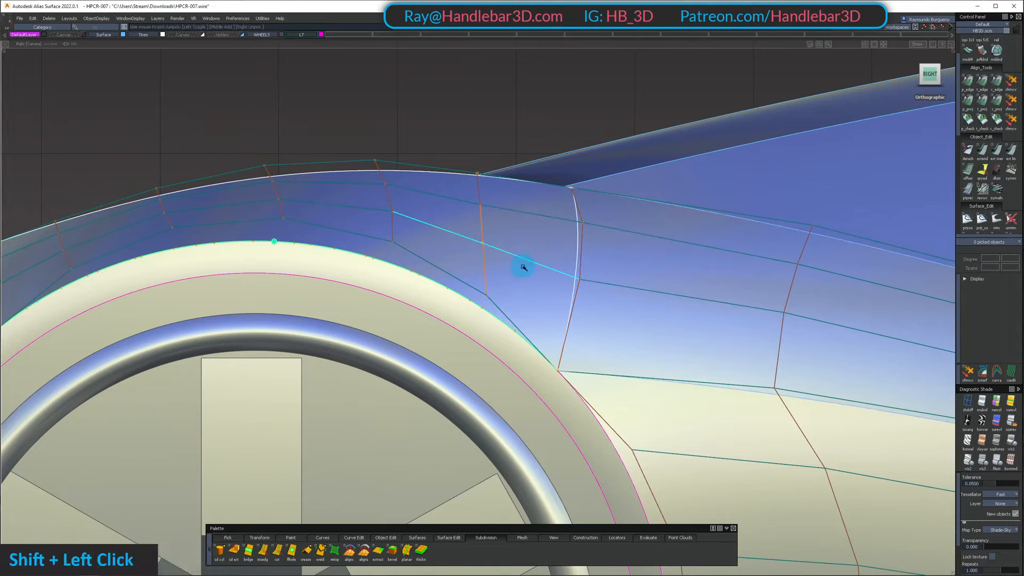
shift+middle_drag(533, 241, 526, 242)
Return to perspective and examine the fender's highlight flow into the side panel with the CVs hidden and shown
key(F8)
alt+shift+drag(416, 197, 654, 176)
ctrl+shift+right_drag(626, 215, 562, 158)
alt+shift+drag(562, 158, 450, 192)
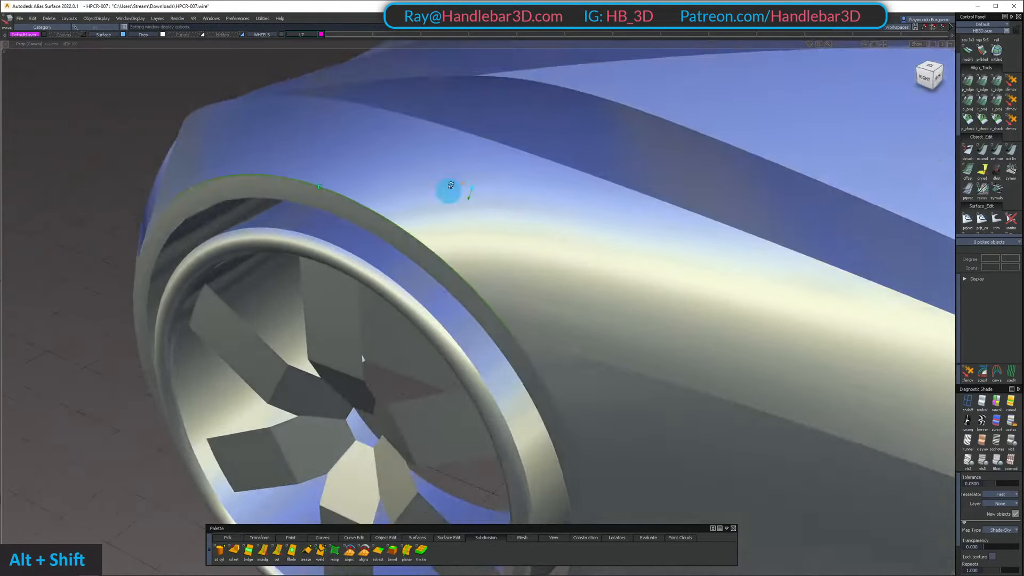
alt+shift+right_drag(451, 192, 487, 160)
alt+shift+middle_drag(487, 160, 416, 238)
alt+shift+drag(416, 239, 506, 297)
ctrl+shift+right_drag(506, 296, 487, 277)
alt+shift+drag(487, 276, 331, 137)
alt+shift+right_drag(331, 137, 384, 213)
alt+shift+drag(384, 213, 443, 258)
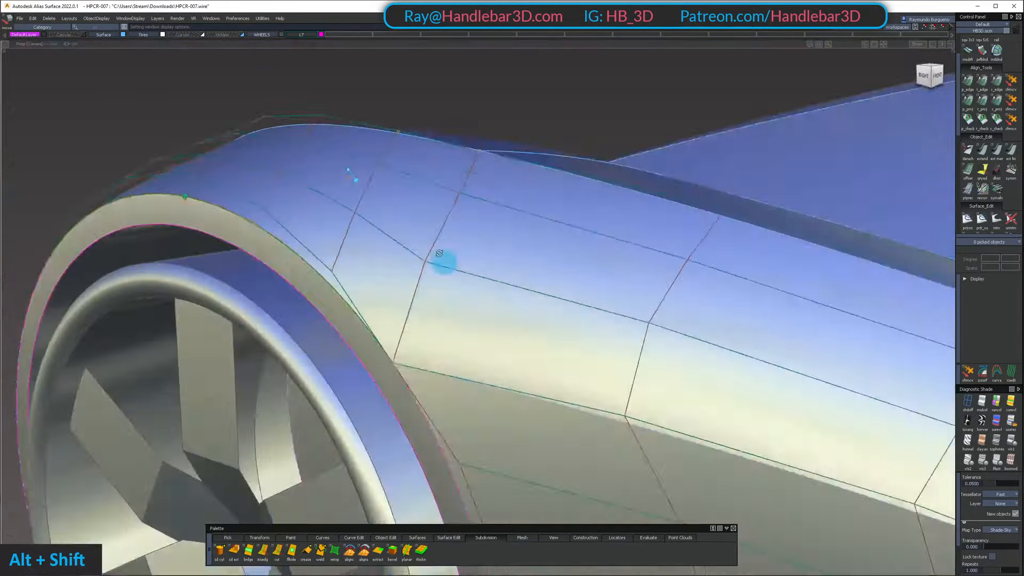
Pick the upper CV pair on the fender's shared edge, try moving it vertically and undo the move
alt+shift+drag(396, 164, 388, 216)
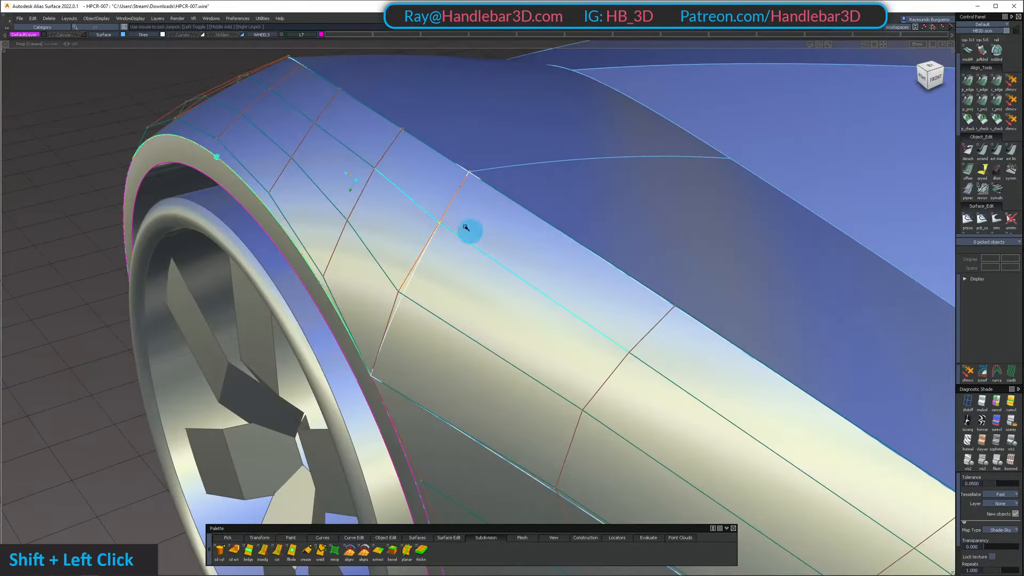
alt+shift+drag(465, 228, 315, 158)
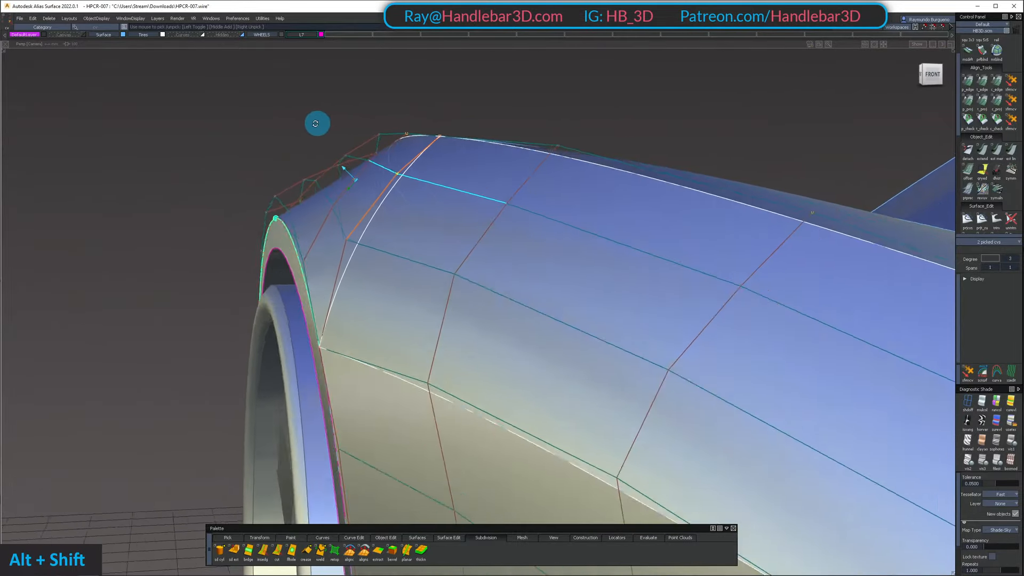
alt+shift+drag(317, 123, 477, 139)
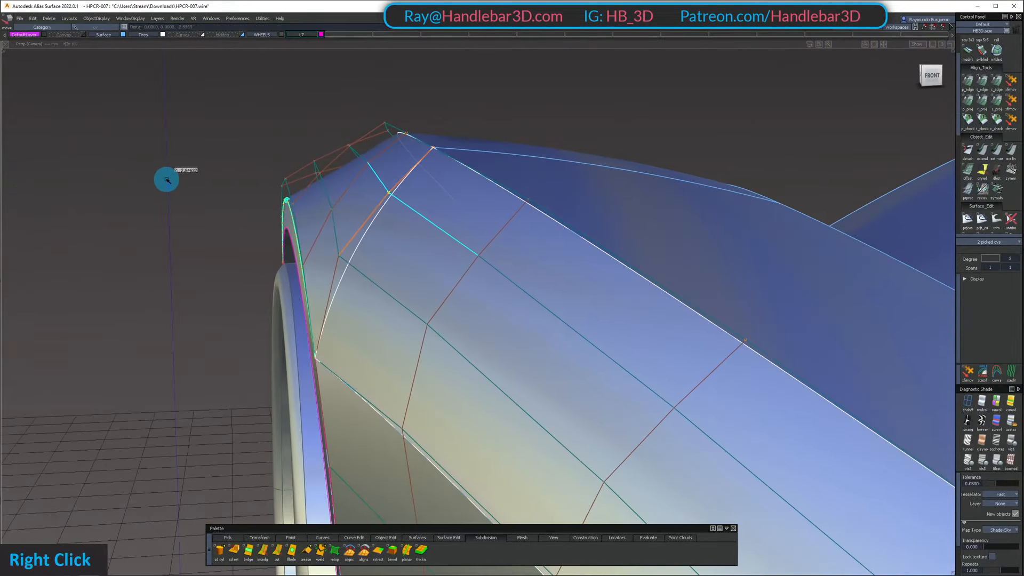
alt+shift+drag(170, 188, 510, 270)
alt+shift+middle_drag(510, 270, 429, 298)
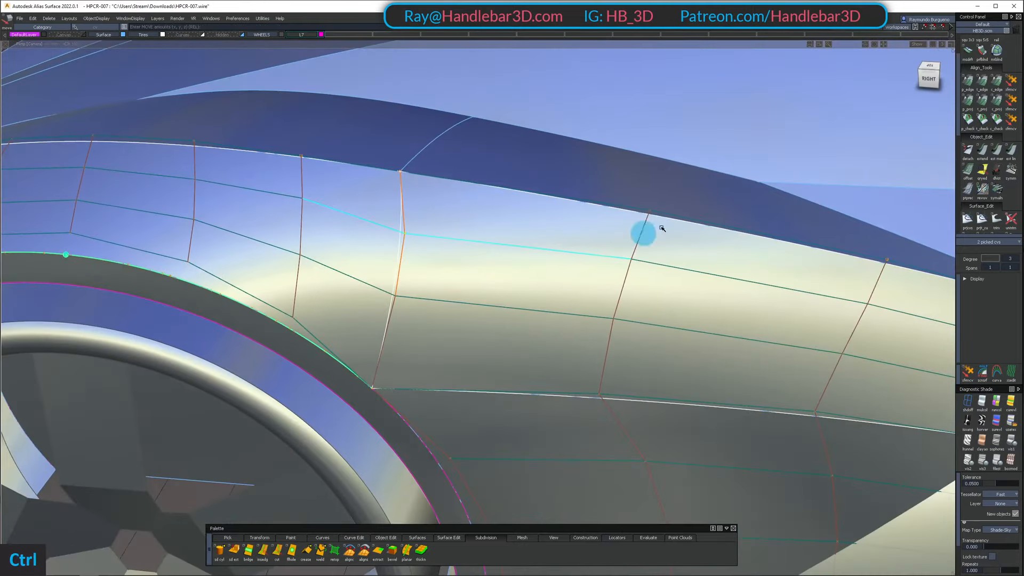
Adjust the picked shared-edge CV pair vertically in the right side view and check the fender transition in perspective
click(927, 78)
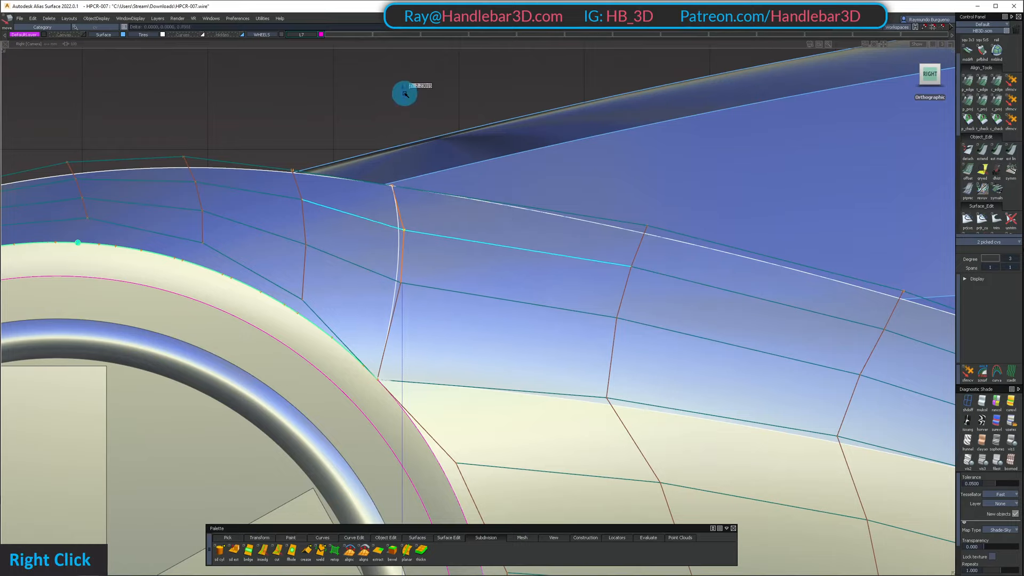
alt+shift+drag(435, 126, 48, 195)
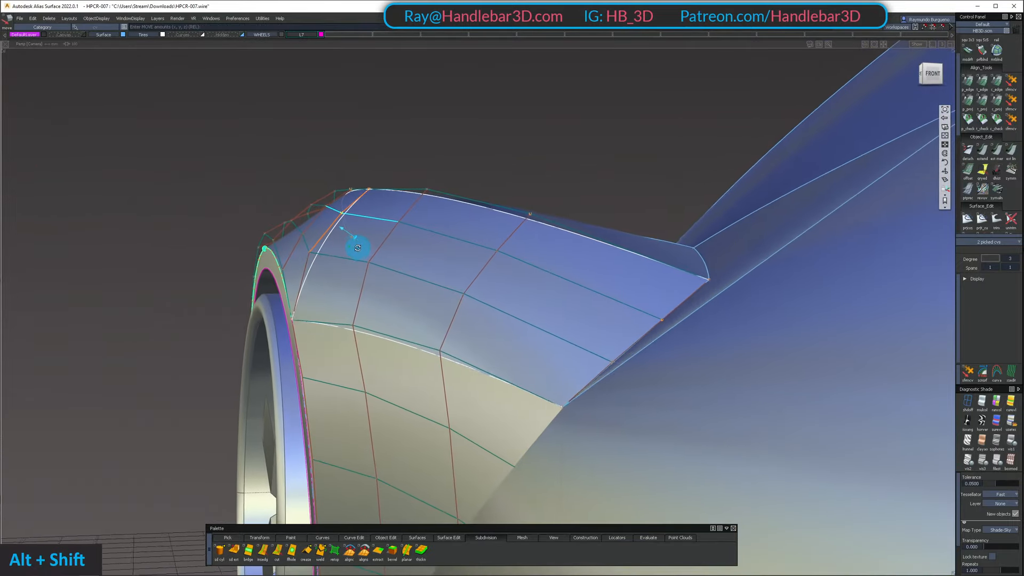
alt+shift+drag(358, 248, 335, 266)
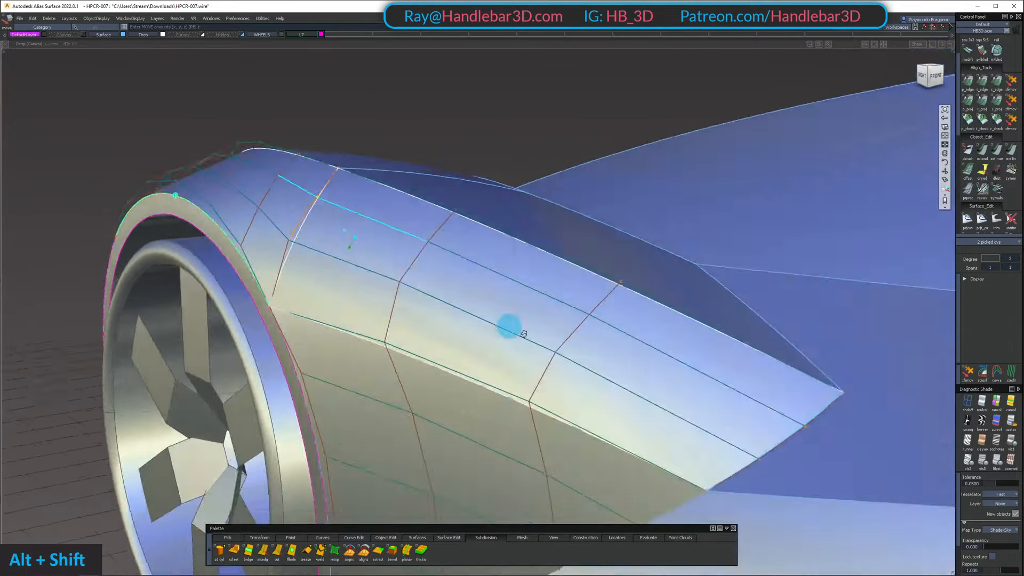
alt+shift+drag(510, 326, 487, 336)
ctrl+shift+drag(488, 331, 489, 262)
alt+shift+drag(363, 264, 648, 225)
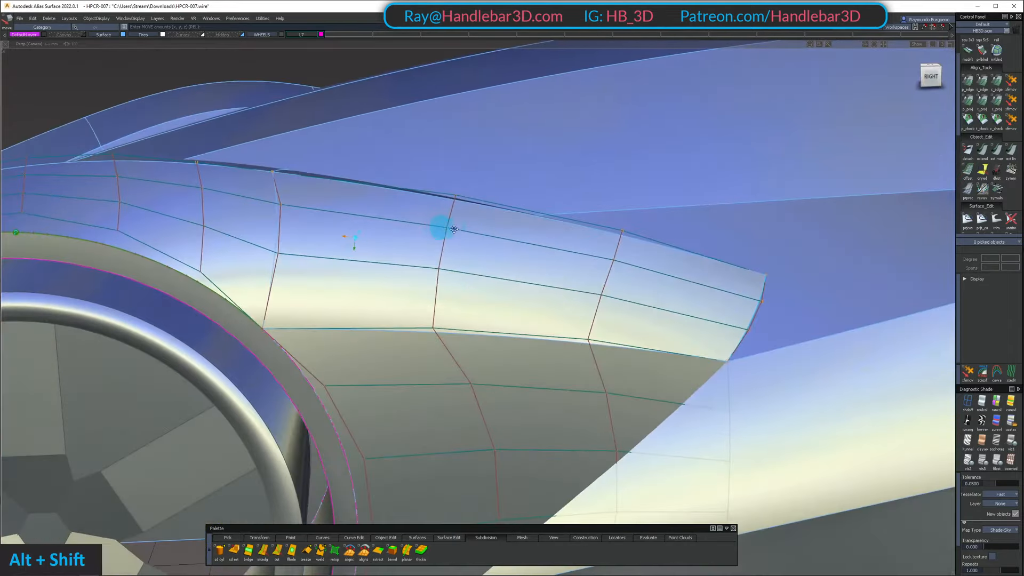
Examine the front fender's highlight flow into the side panel from several angles, with the CVs hidden and shown
alt+shift+drag(454, 230, 467, 213)
ctrl+shift+right_drag(466, 213, 469, 293)
alt+shift+drag(469, 292, 464, 354)
alt+shift+right_drag(464, 354, 405, 297)
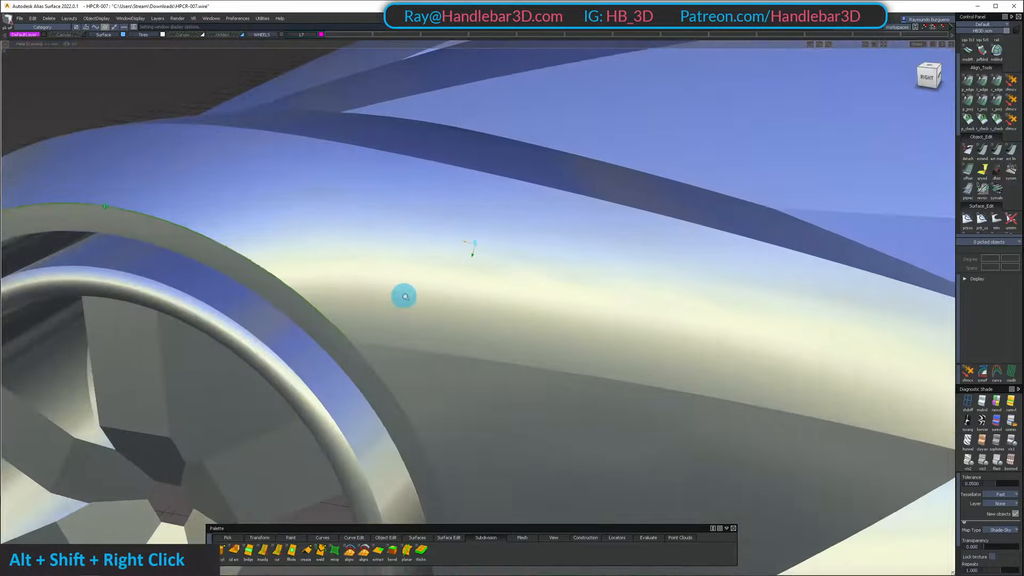
alt+shift+drag(405, 297, 512, 307)
mouse_move(512, 307)
alt+shift+right_down()
mouse_move(510, 295)
mouse_move(520, 307)
alt+shift+right_up()
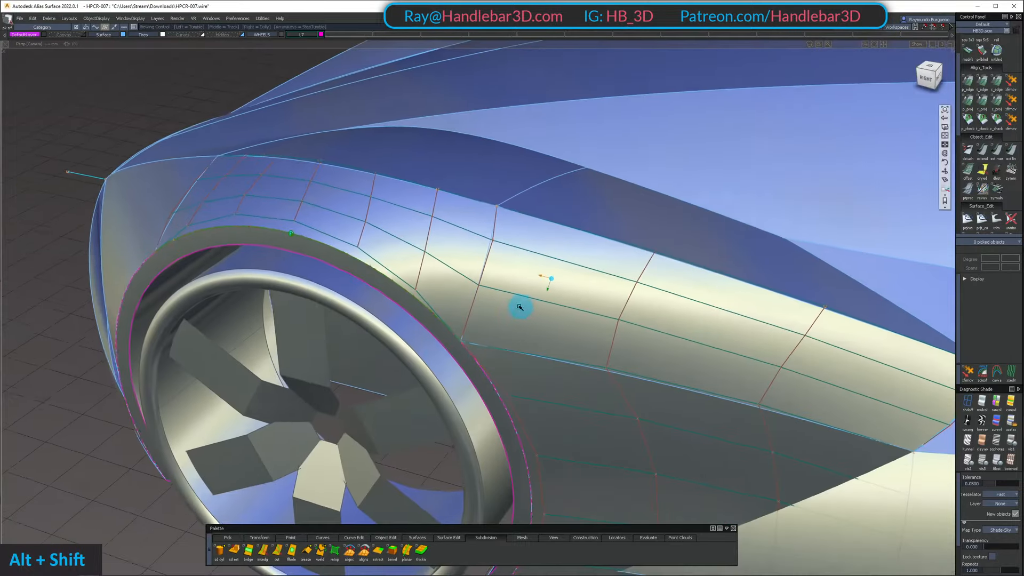
alt+shift+drag(428, 297, 439, 249)
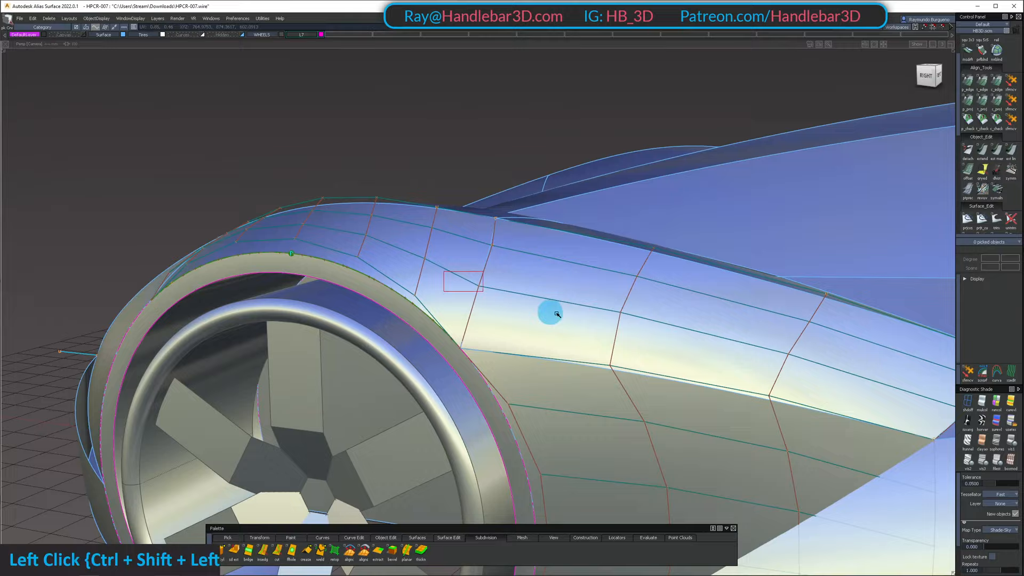
alt+shift+drag(556, 314, 327, 299)
alt+shift+drag(380, 334, 494, 343)
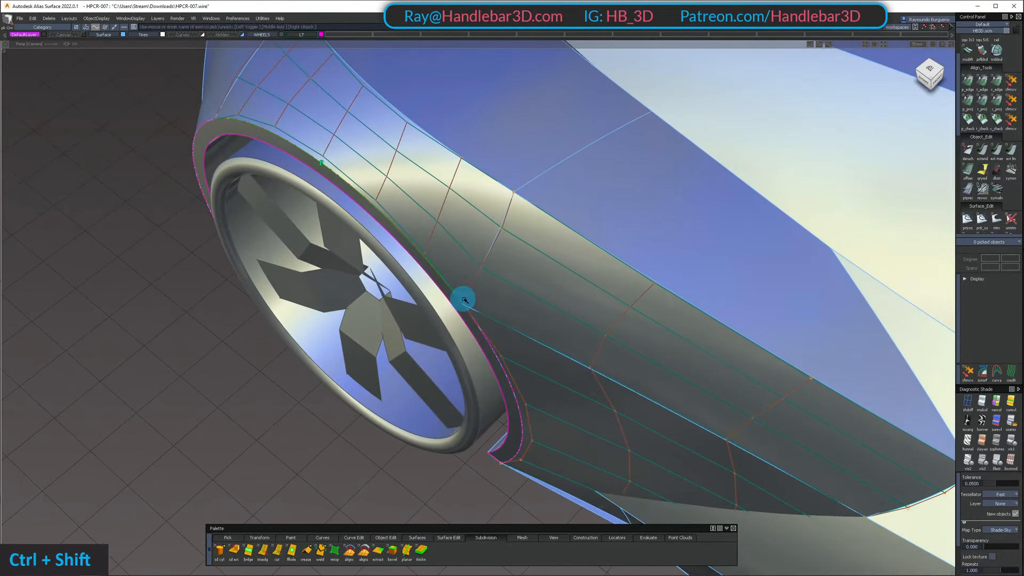
Clear the picked CV pair and adjust only the front fender surface's upper middle CV on the shared edge
alt+shift+drag(508, 303, 477, 222)
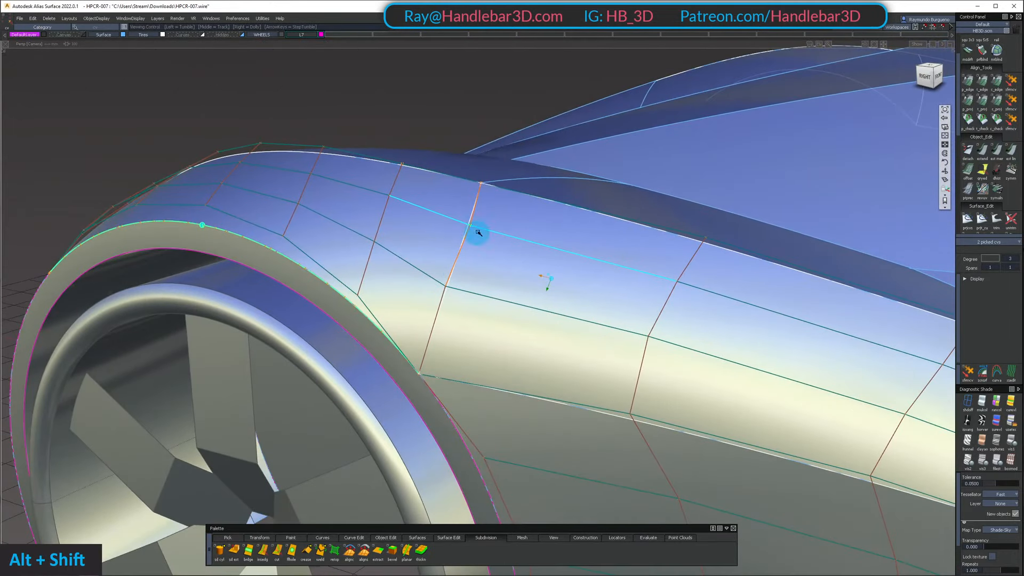
alt+shift+drag(451, 258, 448, 233)
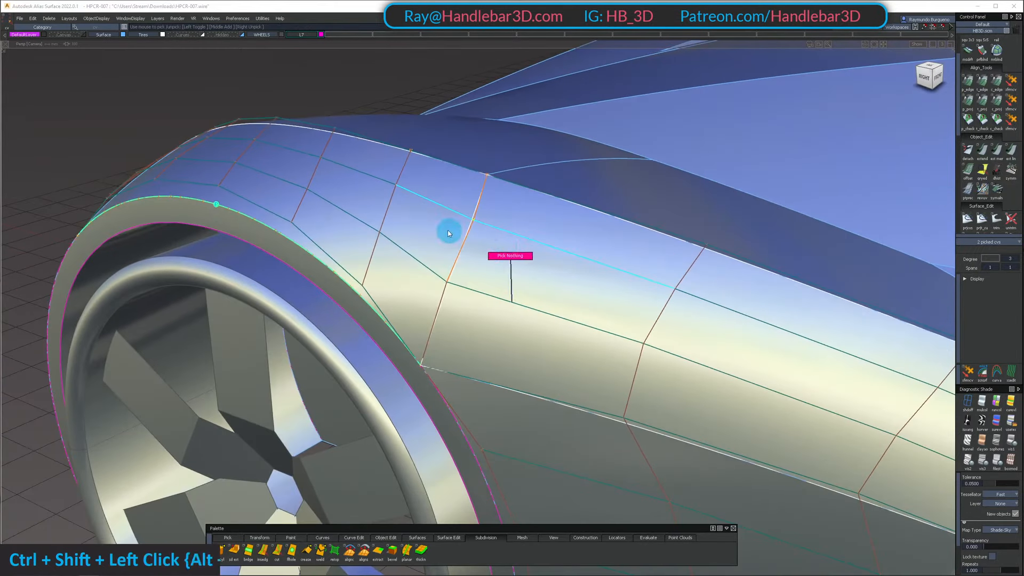
click(475, 221)
click(482, 227)
key(z)
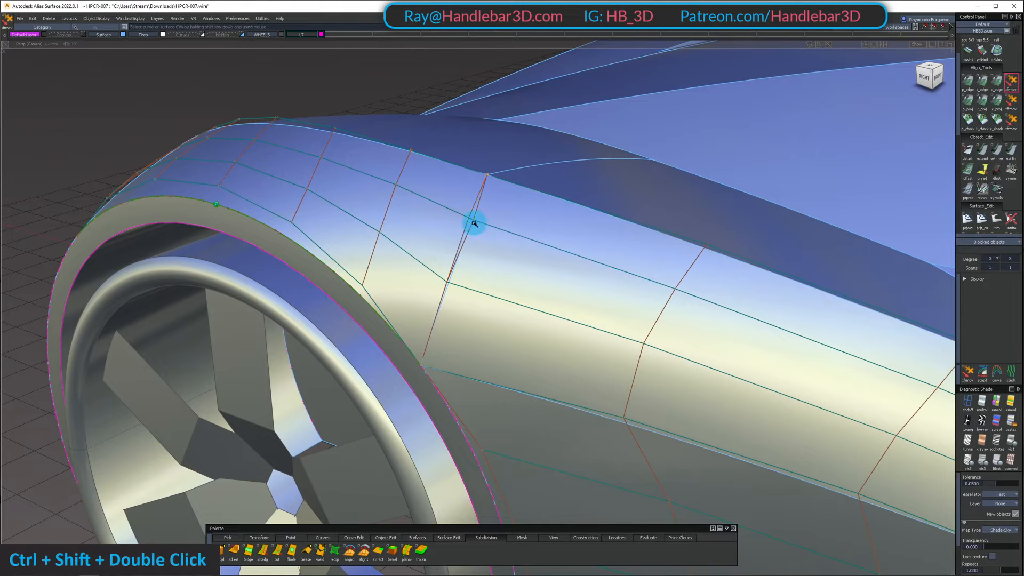
ctrl+shift+click(473, 218)
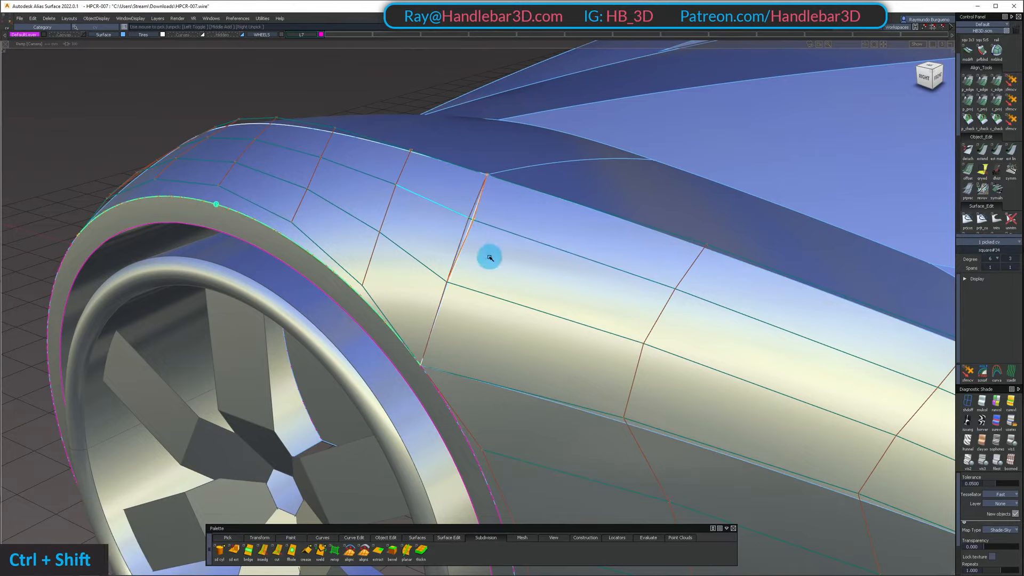
alt+shift+drag(526, 219, 560, 237)
Run a tangent check along the shared edge and isolate the front and rear fender surfaces
click(984, 122)
click(431, 259)
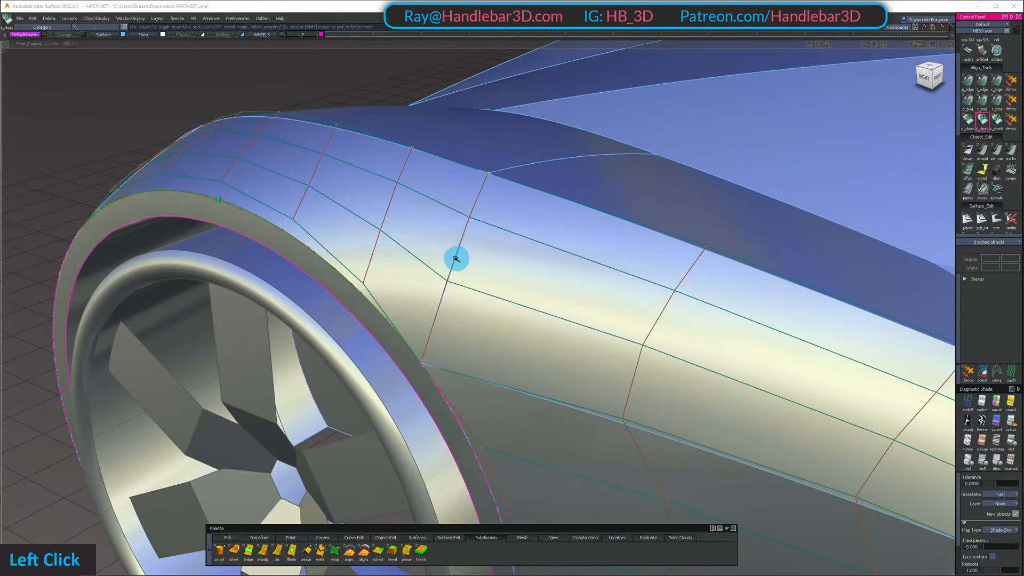
alt+shift+drag(456, 259, 532, 185)
ctrl+shift+click(418, 231)
key(shift+h)
alt+shift+drag(512, 293, 411, 256)
ctrl+shift+drag(411, 257, 406, 179)
alt+shift+drag(408, 179, 296, 259)
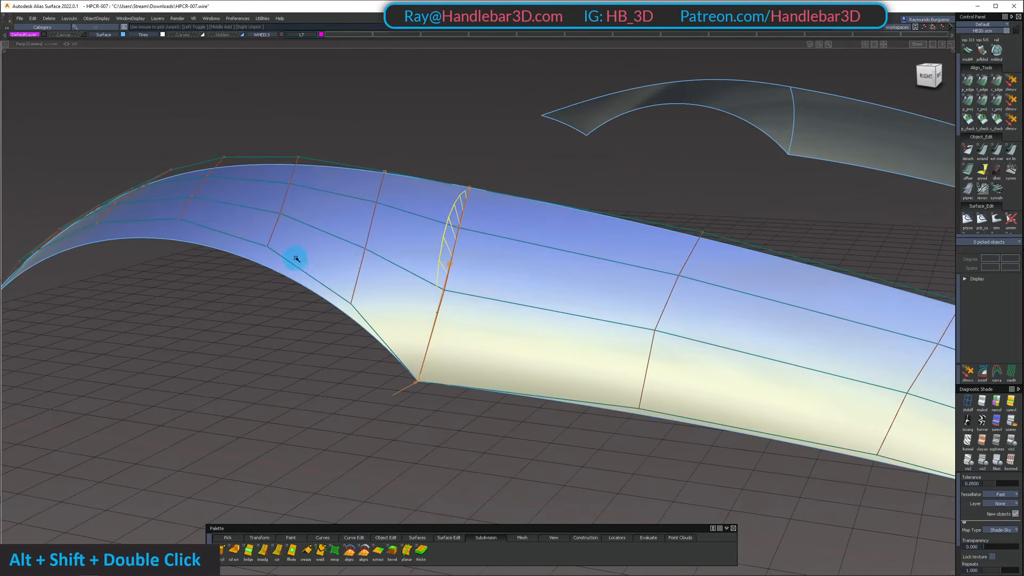
Adjust the front fender surface's upper middle CV one row in from the shared edge and undo the last move
click(378, 259)
alt+shift+drag(351, 280, 416, 235)
alt+shift+drag(373, 154, 326, 161)
click(423, 166)
alt+shift+drag(480, 148, 554, 125)
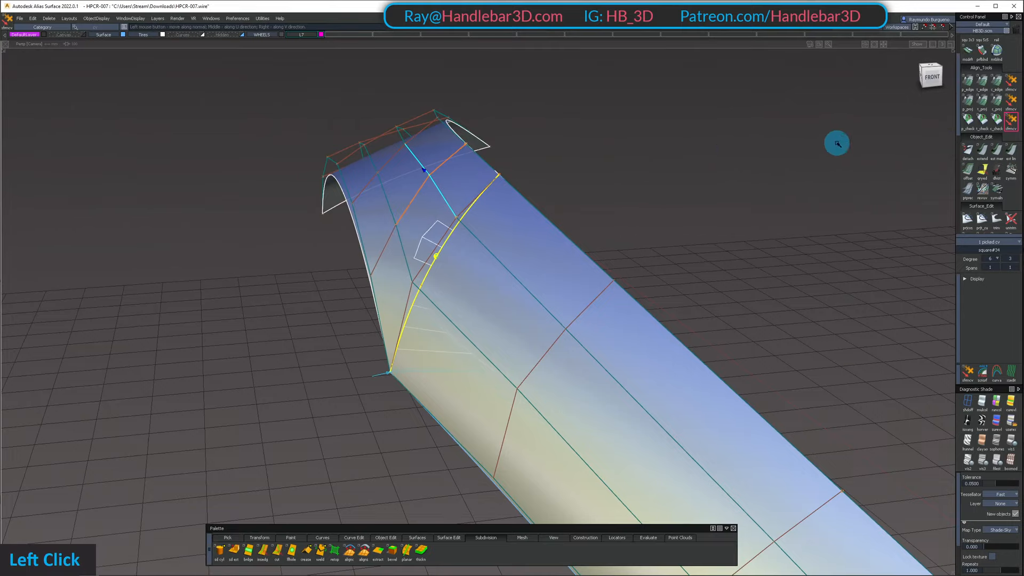
alt+shift+drag(939, 170, 441, 258)
ctrl+shift+click(417, 199)
key(shift+z)
Fine-tune the front fender surface's lower middle CV one row in from the shared edge
alt+shift+drag(464, 223, 585, 306)
alt+shift+middle_drag(585, 306, 487, 331)
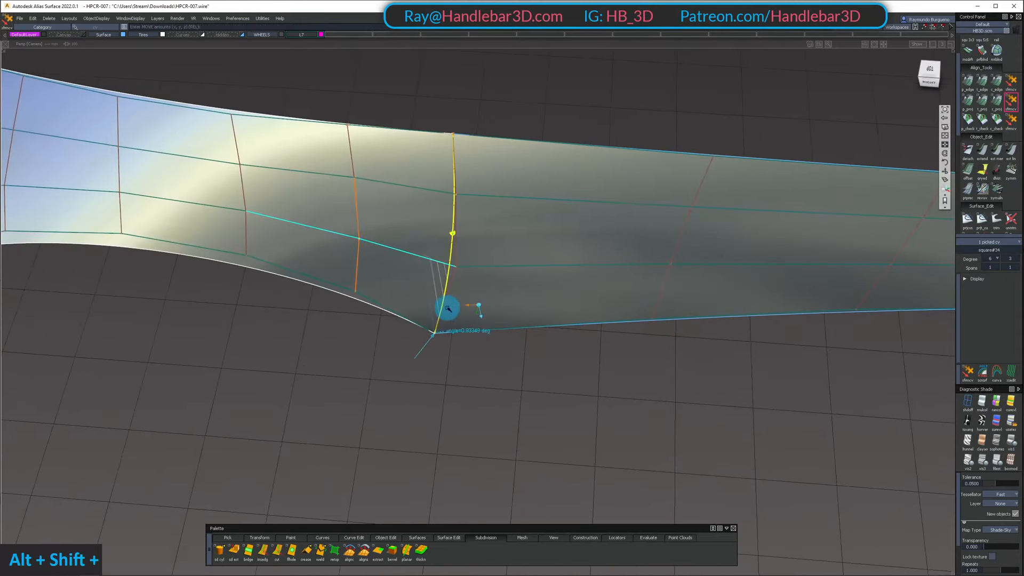
alt+shift+drag(448, 309, 411, 366)
ctrl+shift+click(376, 292)
alt+shift+right_drag(411, 366, 493, 256)
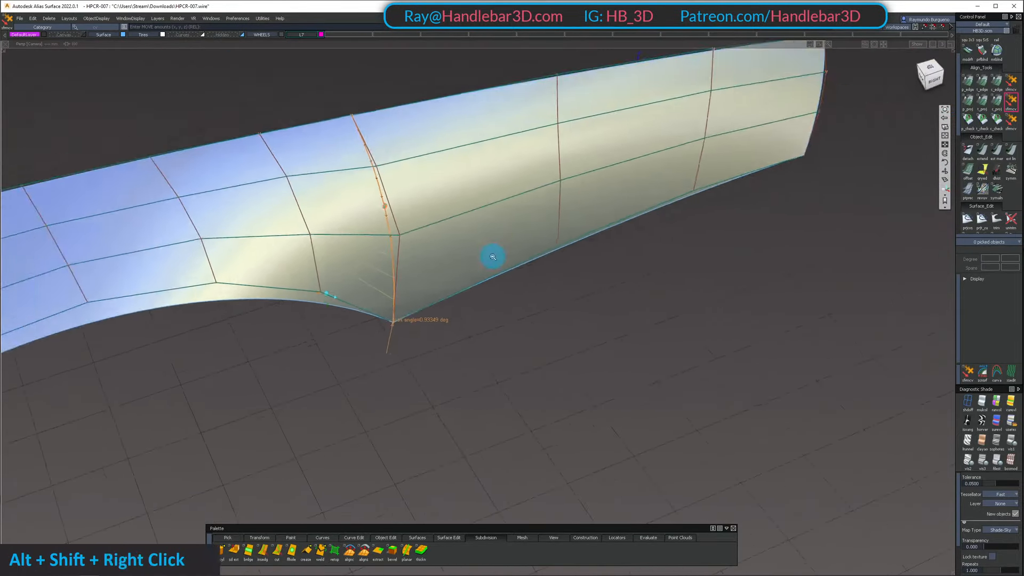
Inspect the isolated fender surfaces, show all hidden surfaces again and check the fender within the full body
alt+shift+drag(493, 257, 285, 253)
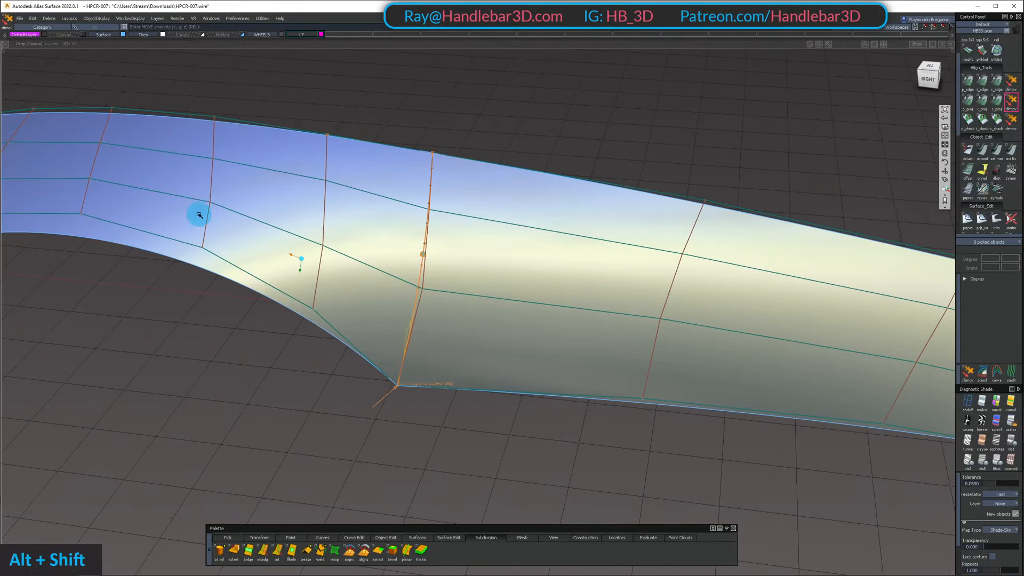
alt+shift+drag(199, 215, 316, 293)
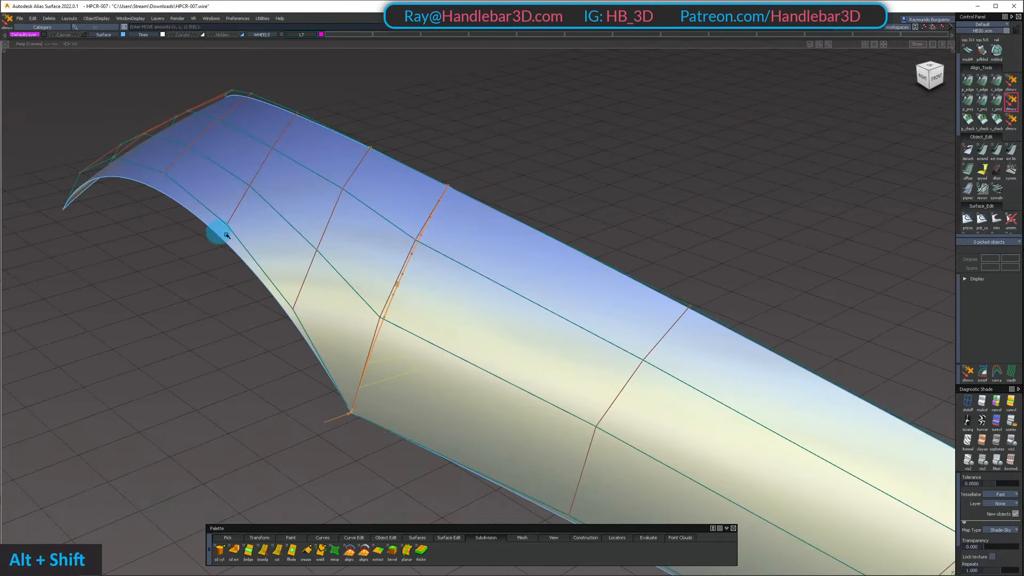
key(shift+u)
alt+shift+drag(334, 235, 291, 317)
alt+shift+drag(213, 327, 437, 354)
alt+shift+drag(330, 306, 263, 286)
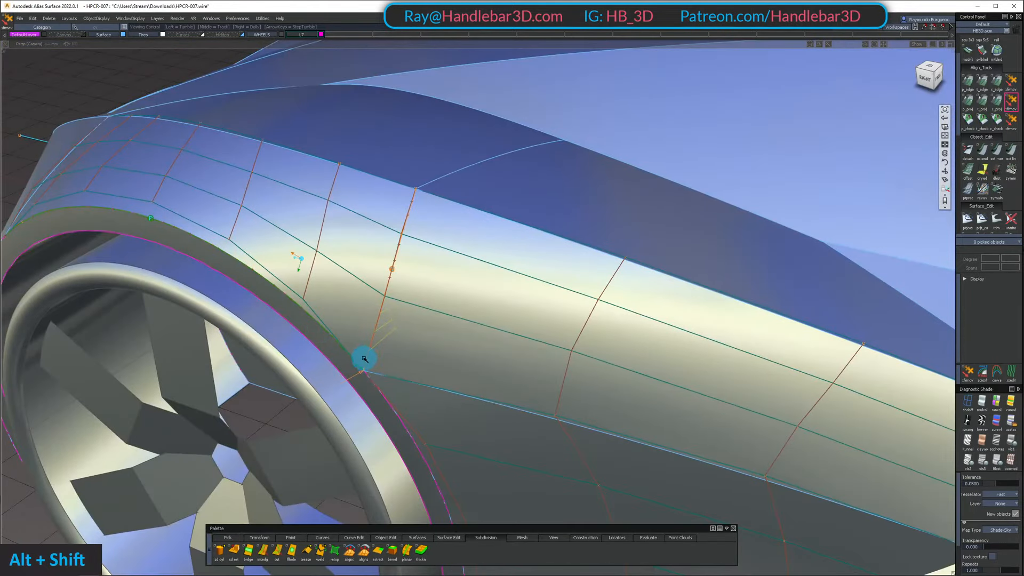
Pick the front and rear fender surfaces, isolate them again and clear the selection
mouse_move(367, 363)
alt+shift+mouse_down()
mouse_move(523, 347)
mouse_move(499, 324)
mouse_move(549, 323)
alt+shift+mouse_up()
ctrl+shift+click(498, 324)
double_click(327, 266)
key(shift+h)
alt+shift+middle_drag(549, 322, 454, 304)
alt+shift+right_drag(453, 304, 489, 270)
alt+shift+drag(489, 270, 473, 341)
ctrl+shift+drag(473, 377, 466, 324)
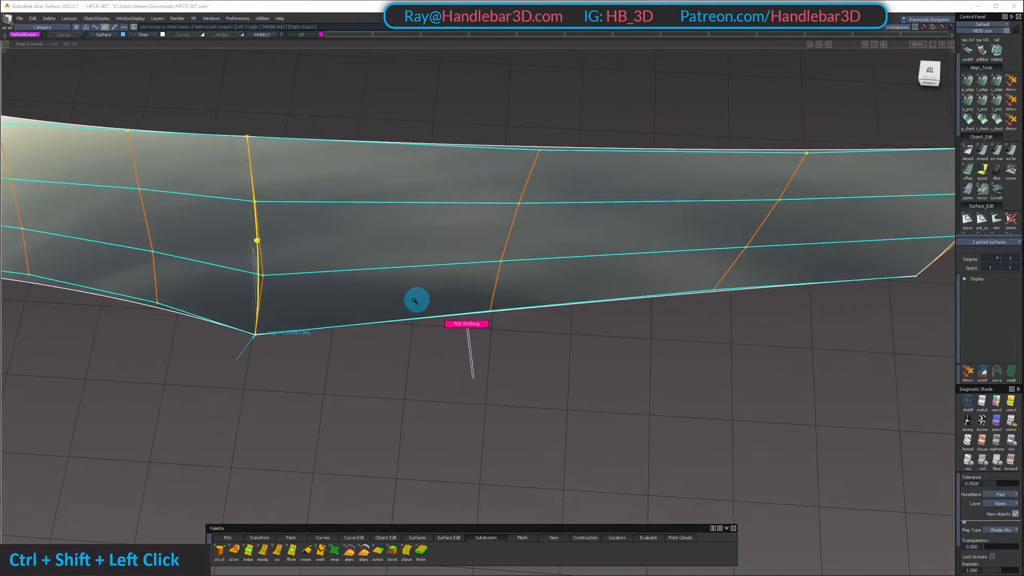
Turn off shading and adjust the rear fender surface's lower edge CV one row back from the shared edge
alt+shift+drag(387, 320, 311, 231)
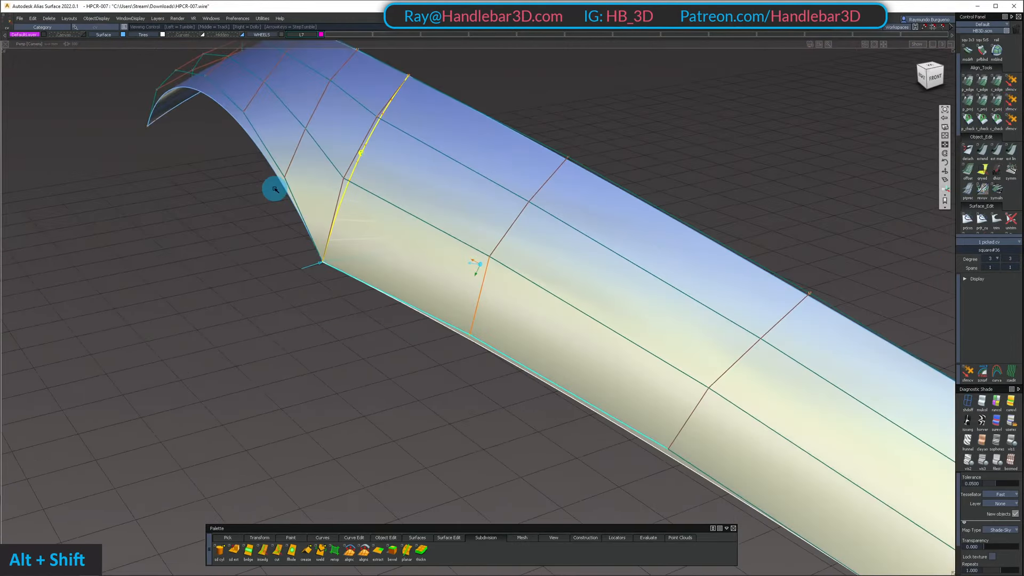
alt+shift+drag(388, 322, 497, 321)
alt+shift+drag(272, 312, 288, 296)
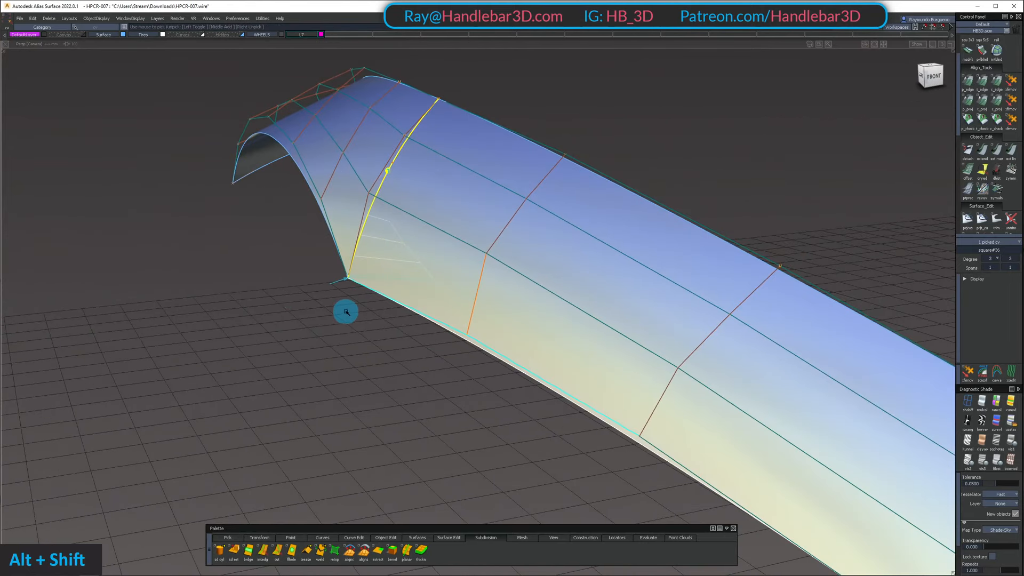
key(h)
key(h)
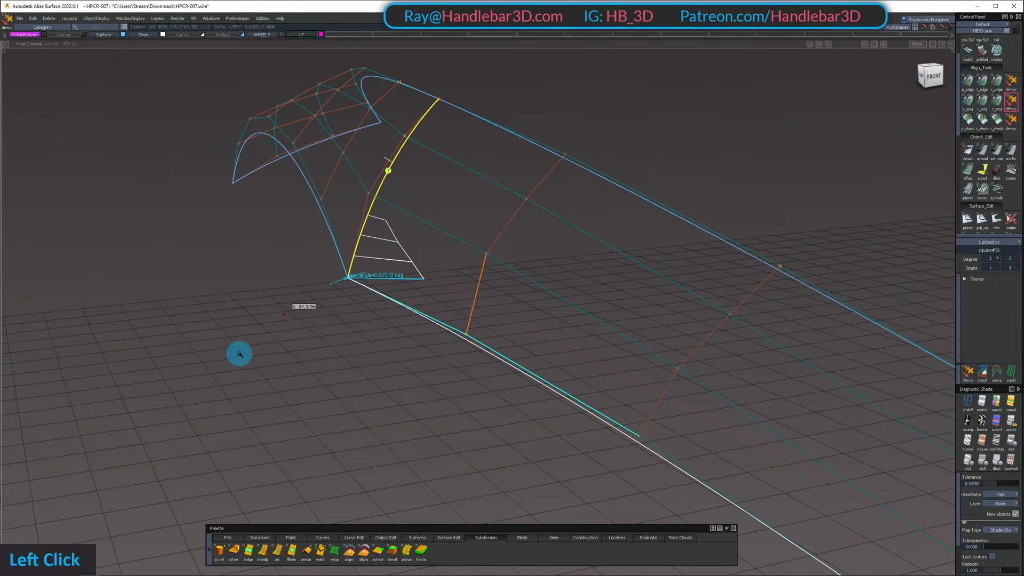
key(space)
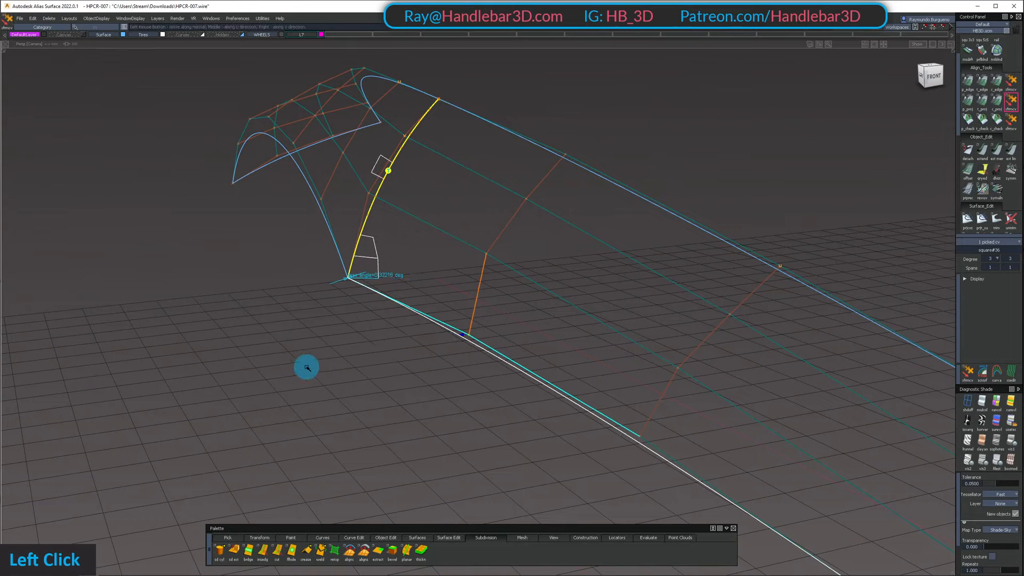
alt+shift+drag(446, 342, 446, 350)
Try moving the rear fender surface's lower middle CV one row back from the shared edge and undo the move
ctrl+shift+drag(424, 272, 440, 243)
drag(451, 233, 501, 269)
key(z)
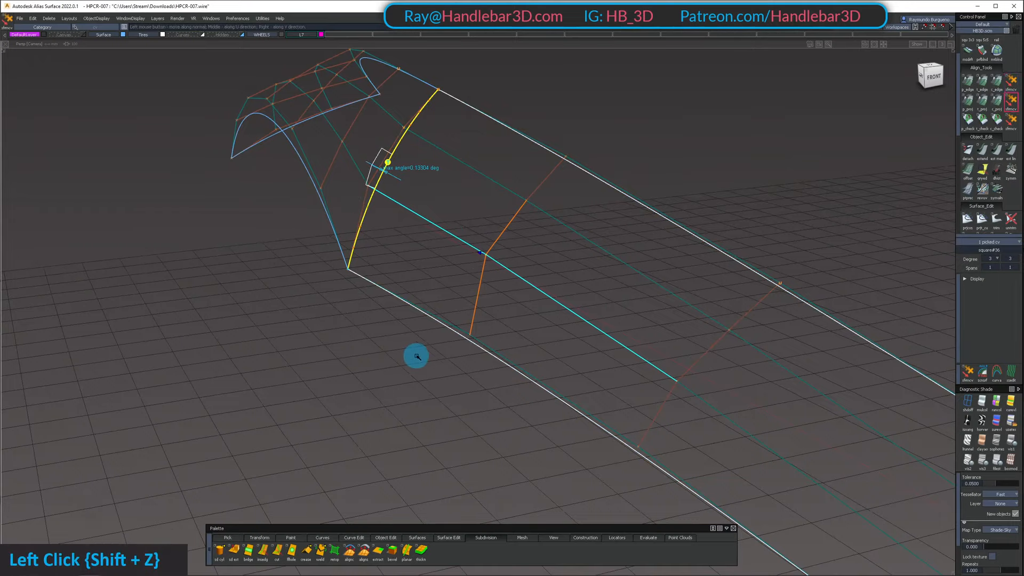
Restore shading on the isolated fender surfaces with a reflective environment display
mouse_move(424, 355)
alt+shift+mouse_down()
mouse_move(299, 306)
mouse_move(163, 288)
mouse_move(484, 309)
mouse_move(541, 371)
alt+shift+mouse_up()
ctrl+shift+drag(542, 372, 529, 300)
alt+shift+drag(528, 301, 472, 341)
alt+shift+right_drag(472, 341, 426, 328)
mouse_move(426, 328)
alt+shift+mouse_down()
mouse_move(475, 315)
mouse_move(340, 162)
mouse_move(474, 272)
alt+shift+mouse_up()
alt+shift+right_drag(475, 272, 487, 274)
alt+shift+drag(487, 274, 464, 291)
Examine the reflections flowing across the two isolated fender surfaces with the CVs and curves hidden
ctrl+shift+drag(449, 246, 452, 281)
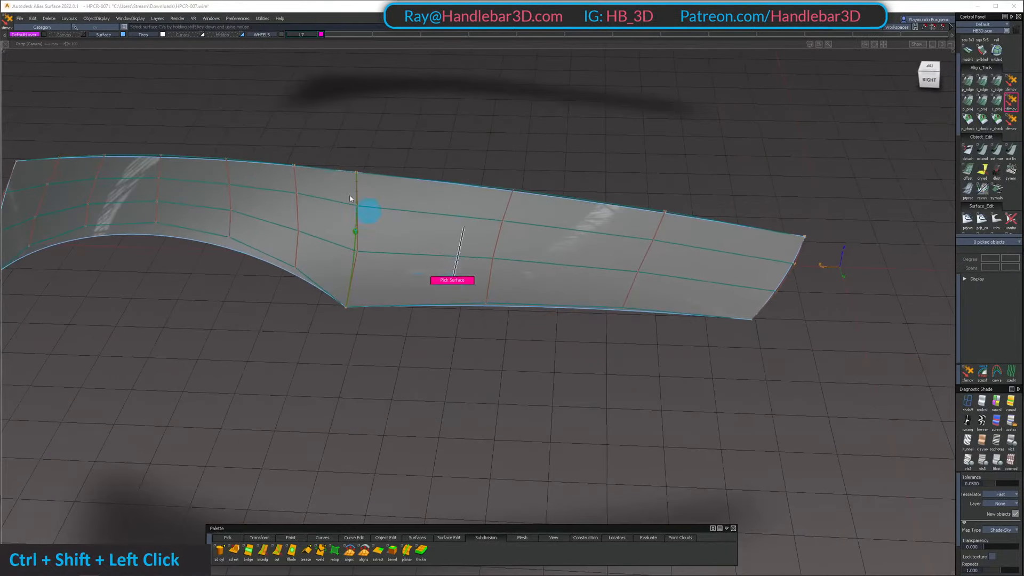
drag(352, 197, 421, 243)
ctrl+shift+right_drag(428, 246, 438, 413)
ctrl+shift+middle_drag(423, 187, 416, 192)
alt+shift+drag(416, 192, 374, 205)
alt+shift+right_drag(374, 205, 392, 197)
alt+shift+drag(393, 197, 240, 203)
alt+shift+right_drag(240, 203, 258, 207)
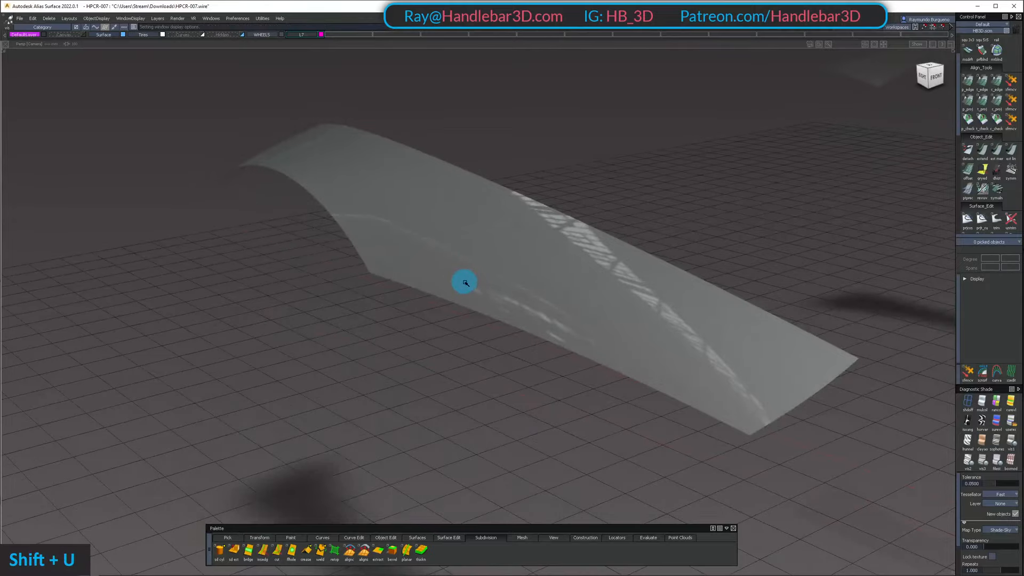
Show all surfaces again and examine the reflections across the front fender and side panels from several angles
key(shift+u)
alt+shift+drag(418, 231, 521, 258)
ctrl+shift+middle_drag(521, 258, 512, 250)
alt+shift+right_drag(512, 251, 480, 261)
alt+shift+drag(480, 262, 445, 257)
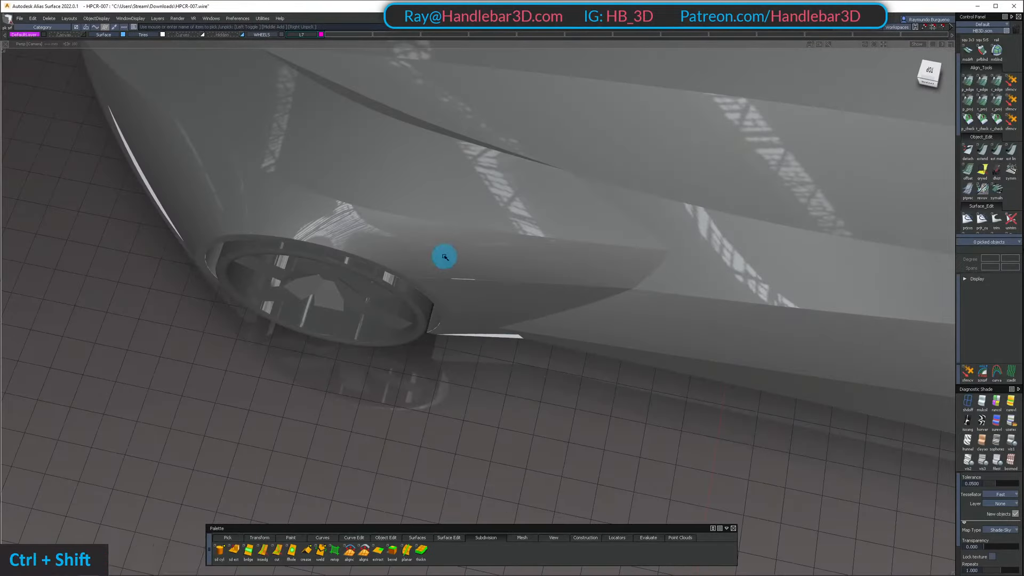
ctrl+shift+right_drag(445, 257, 429, 243)
mouse_move(429, 242)
alt+shift+right_down()
mouse_move(416, 242)
mouse_move(445, 248)
alt+shift+right_up()
mouse_move(446, 248)
alt+shift+mouse_down()
mouse_move(283, 117)
mouse_move(563, 142)
mouse_move(565, 262)
mouse_move(443, 162)
mouse_move(258, 112)
mouse_move(645, 198)
alt+shift+mouse_up()
alt+shift+right_drag(645, 197, 624, 206)
alt+shift+drag(624, 206, 427, 264)
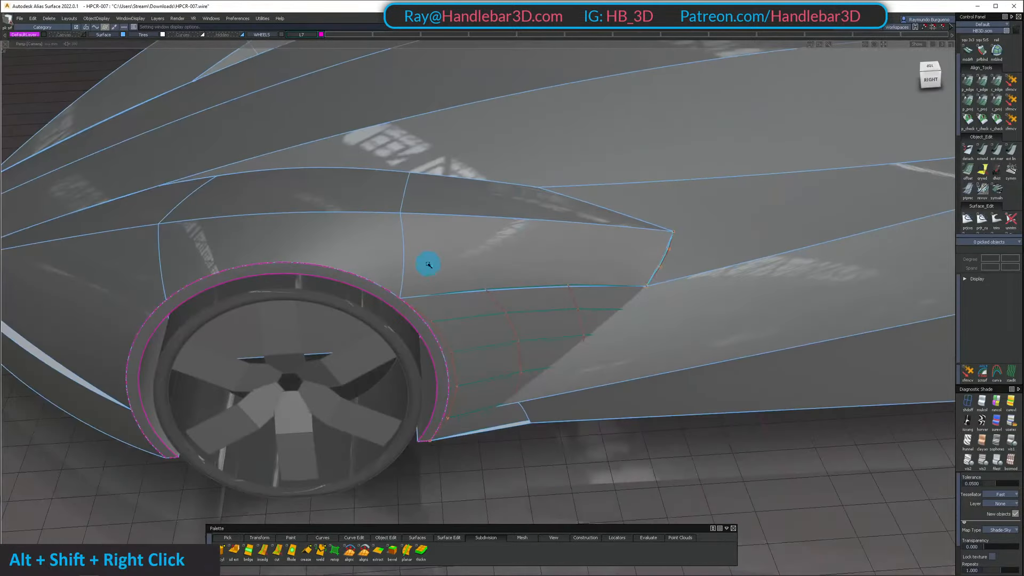
ctrl+shift+right_drag(455, 219, 455, 219)
alt+shift+drag(455, 219, 217, 146)
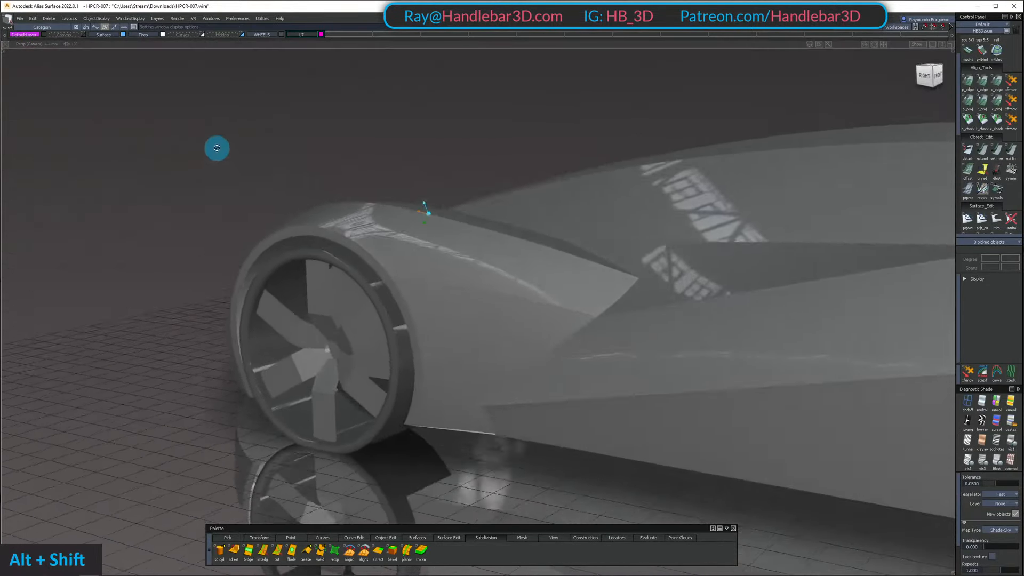
alt+shift+right_drag(217, 147, 367, 241)
alt+shift+drag(366, 241, 532, 262)
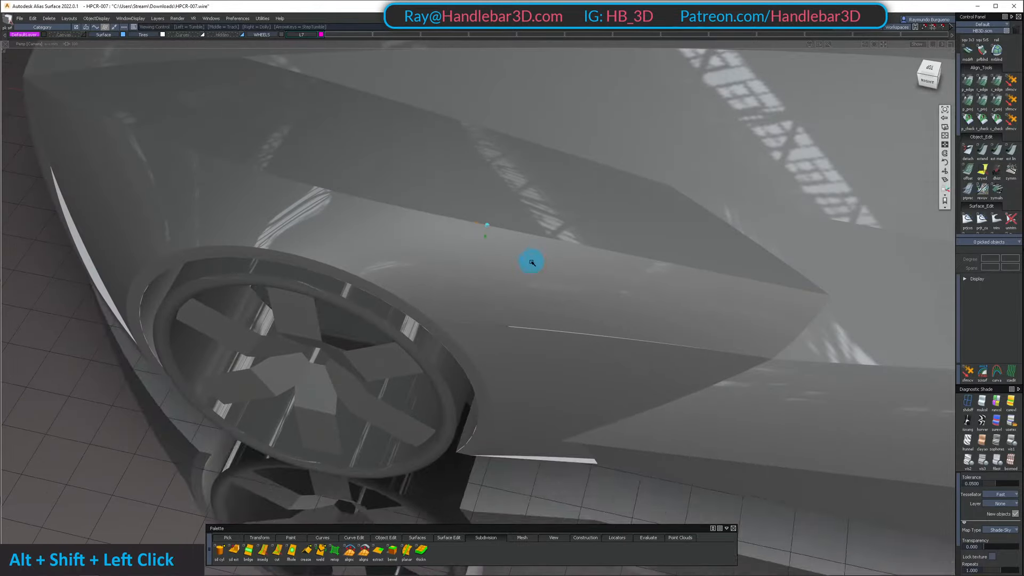
Pick the front fender surface and examine its control hull against the reflections crossing the shared edge
ctrl+shift+right_drag(452, 211, 452, 211)
mouse_move(452, 211)
alt+shift+mouse_down()
mouse_move(327, 167)
mouse_move(187, 96)
mouse_move(304, 100)
mouse_move(475, 287)
mouse_move(487, 222)
mouse_move(265, 167)
mouse_move(306, 199)
mouse_move(571, 242)
mouse_move(551, 349)
mouse_move(528, 256)
mouse_move(508, 347)
mouse_move(365, 236)
mouse_move(396, 222)
alt+shift+mouse_up()
alt+shift+right_drag(402, 248, 446, 237)
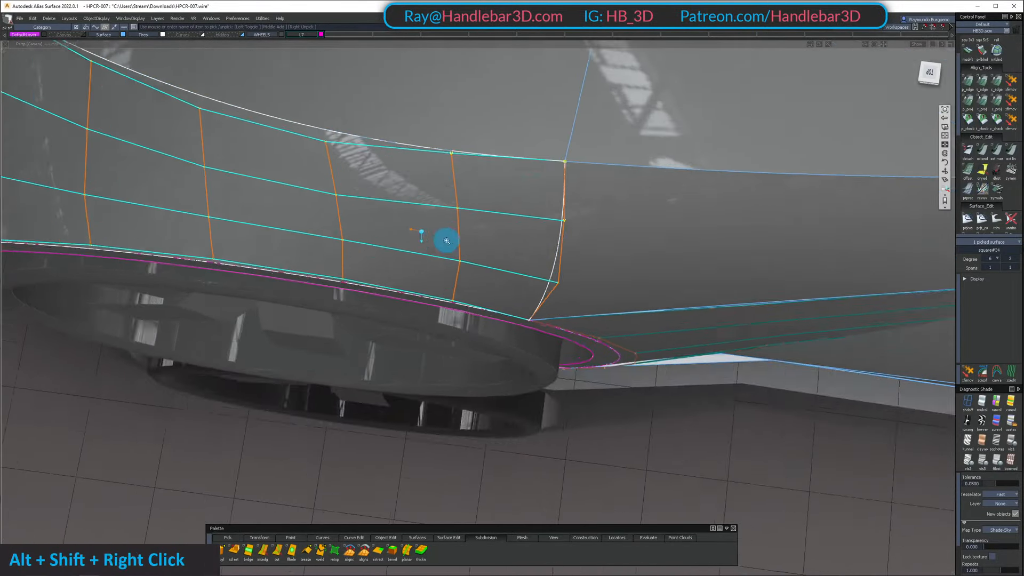
alt+shift+drag(446, 238, 425, 174)
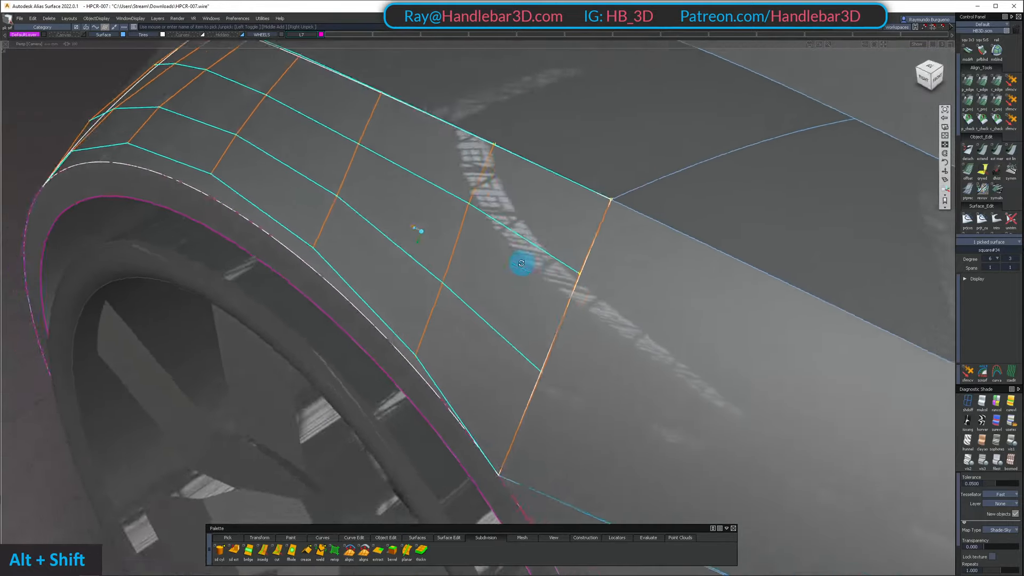
alt+shift+drag(563, 227, 360, 196)
alt+shift+right_drag(360, 197, 407, 259)
alt+shift+drag(247, 183, 66, 79)
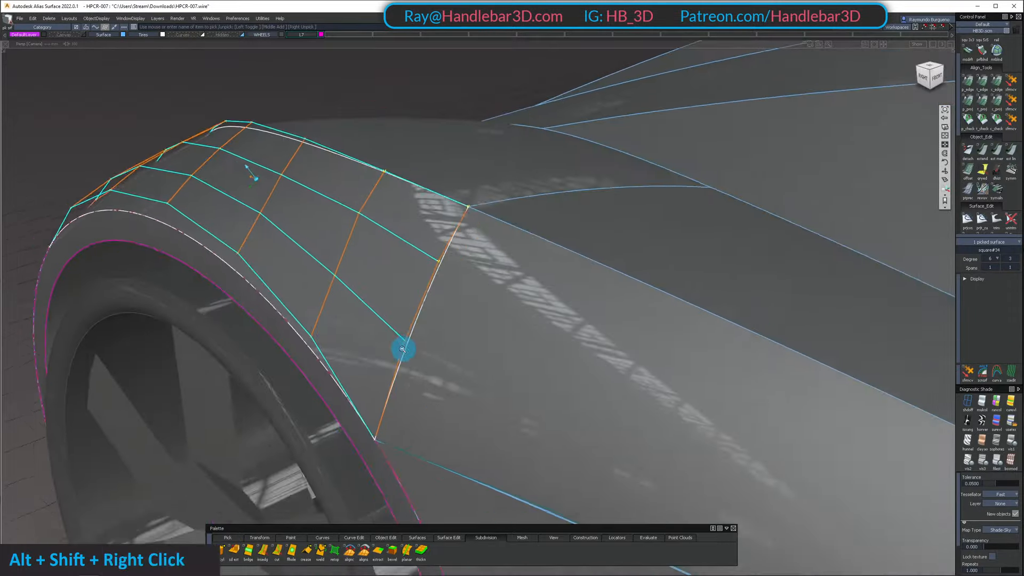
alt+shift+right_drag(403, 349, 386, 341)
alt+shift+drag(387, 341, 405, 363)
ctrl+shift+right_drag(343, 240, 342, 214)
alt+shift+drag(374, 240, 453, 342)
alt+shift+right_drag(453, 341, 401, 326)
alt+shift+drag(401, 326, 322, 269)
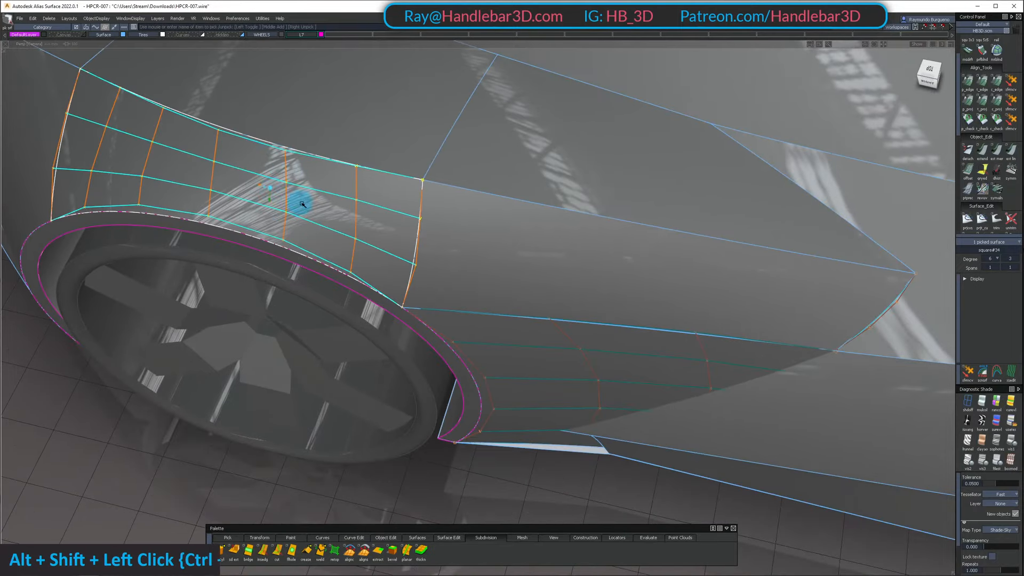
Pick and release the front fender surface's middle CV, and run a curvature check along the shared edge
alt+shift+drag(302, 205, 349, 251)
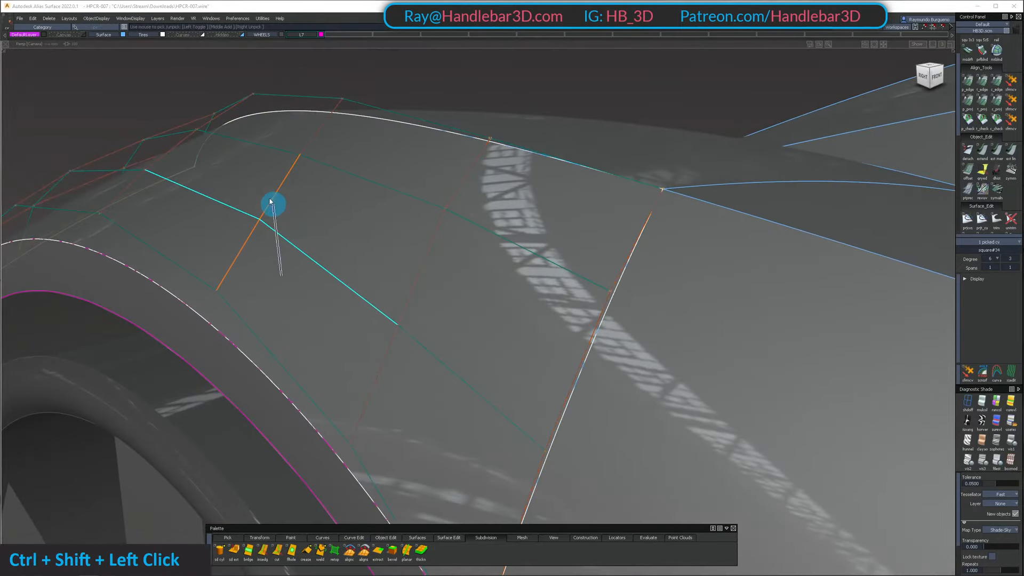
ctrl+shift+drag(270, 202, 267, 187)
alt+shift+drag(267, 187, 411, 297)
alt+shift+right_drag(411, 297, 446, 311)
mouse_move(445, 311)
alt+shift+mouse_down()
mouse_move(250, 162)
mouse_move(424, 226)
alt+shift+mouse_up()
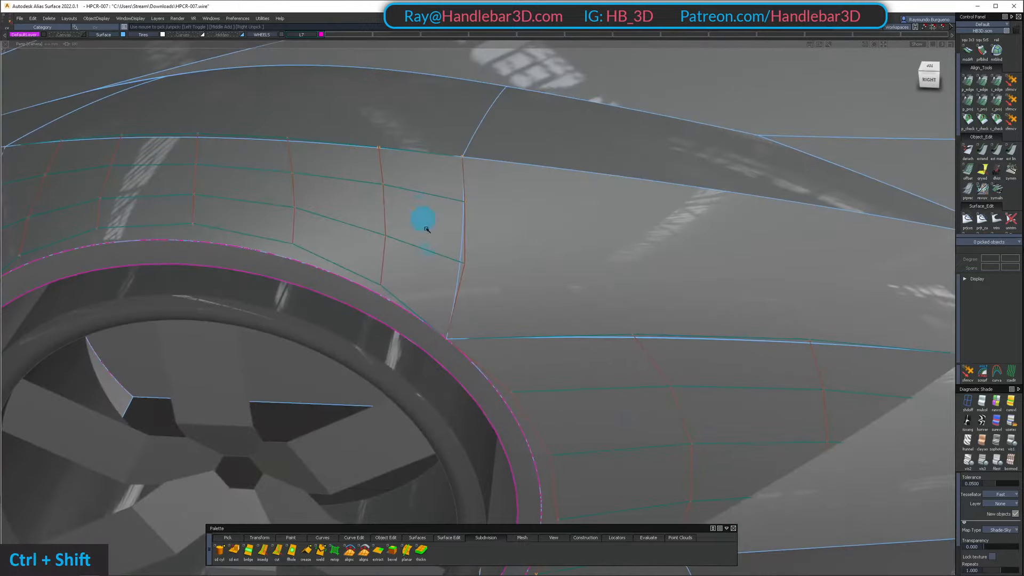
alt+shift+drag(236, 187, 511, 195)
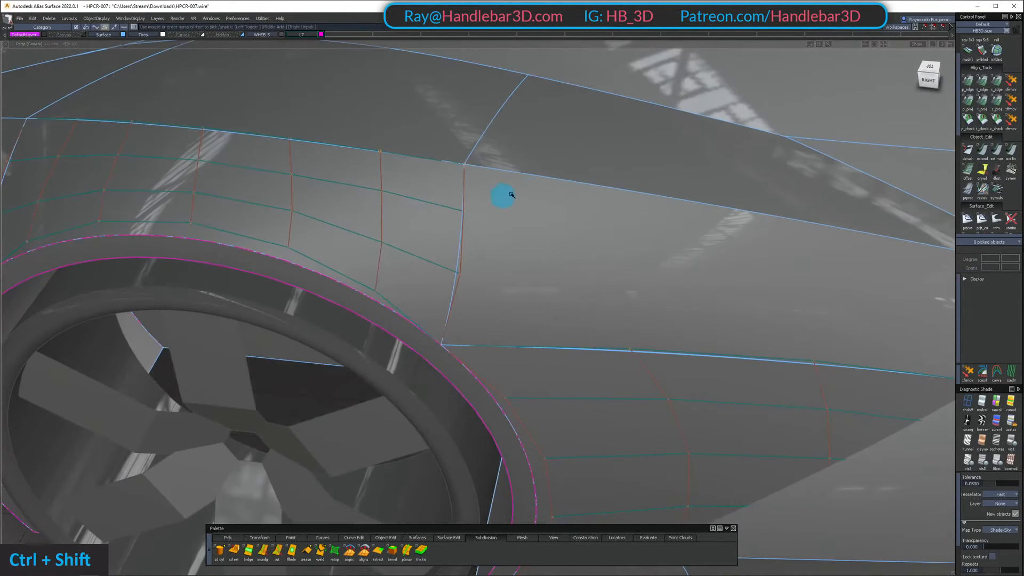
click(459, 246)
alt+shift+drag(458, 247, 568, 228)
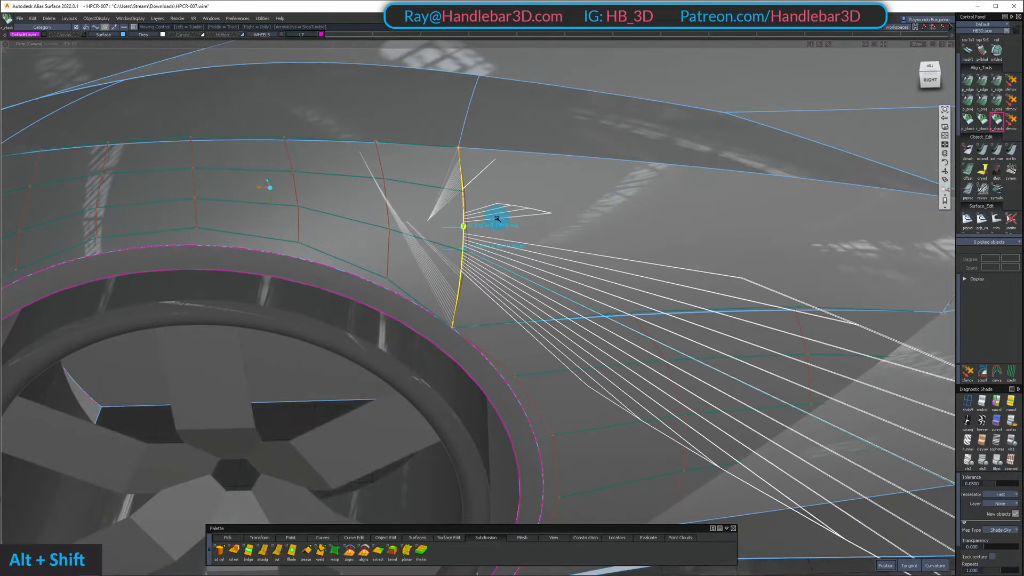
Isolate the two adjoining fender surfaces, examine the curvature check along their shared edge, and clear the check
alt+shift+drag(496, 218, 518, 175)
ctrl+shift+right_drag(378, 187, 608, 188)
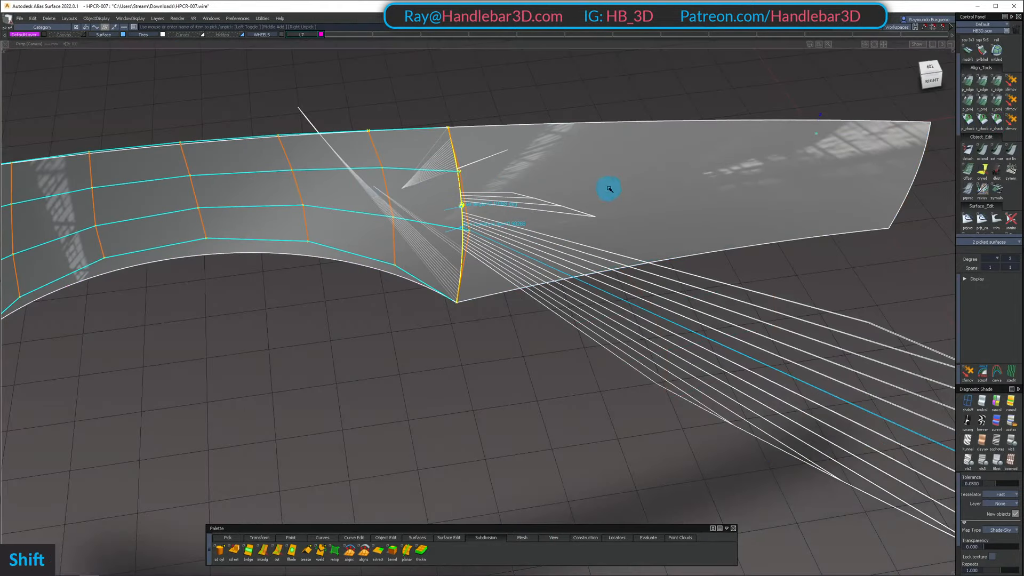
mouse_move(608, 188)
alt+shift+mouse_down()
mouse_move(491, 154)
mouse_move(544, 127)
mouse_move(615, 142)
mouse_move(620, 167)
mouse_move(496, 201)
mouse_move(590, 183)
alt+shift+mouse_up()
alt+shift+right_drag(590, 183, 548, 169)
mouse_move(547, 168)
alt+shift+mouse_down()
mouse_move(394, 187)
mouse_move(215, 98)
mouse_move(341, 160)
alt+shift+mouse_up()
alt+shift+right_drag(341, 160, 405, 158)
alt+shift+drag(405, 158, 435, 235)
mouse_move(435, 245)
ctrl+shift+mouse_down()
mouse_move(447, 164)
mouse_move(610, 156)
mouse_move(384, 125)
mouse_move(418, 178)
mouse_move(410, 138)
ctrl+shift+mouse_up()
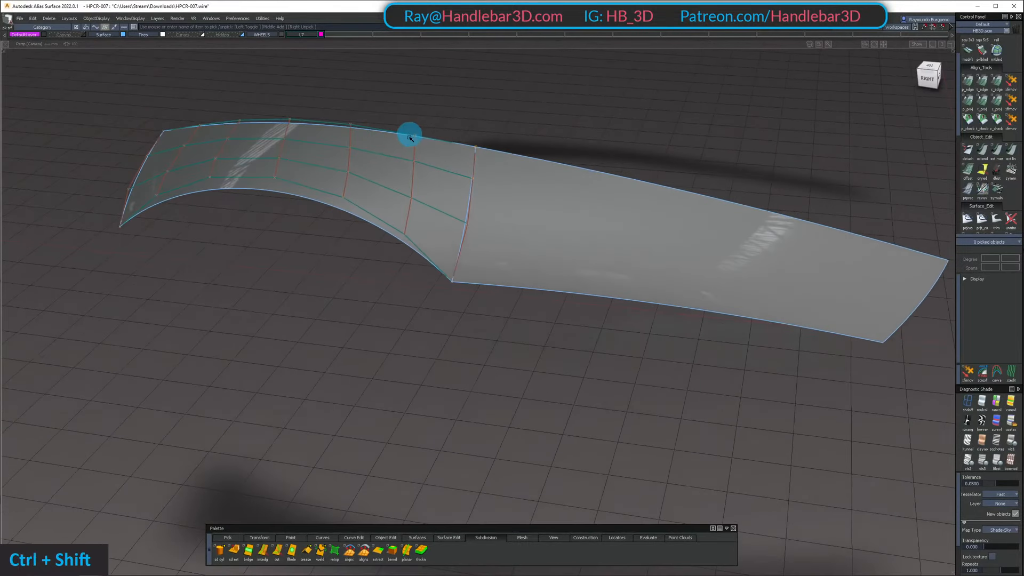
Examine the control hull and reflections crossing the shared edge of the two isolated surfaces from several angles
alt+shift+drag(416, 200, 424, 241)
ctrl+shift+drag(424, 241, 427, 165)
alt+shift+drag(427, 166, 386, 213)
alt+shift+right_drag(386, 213, 426, 205)
alt+shift+drag(426, 206, 425, 130)
alt+shift+right_drag(425, 130, 464, 181)
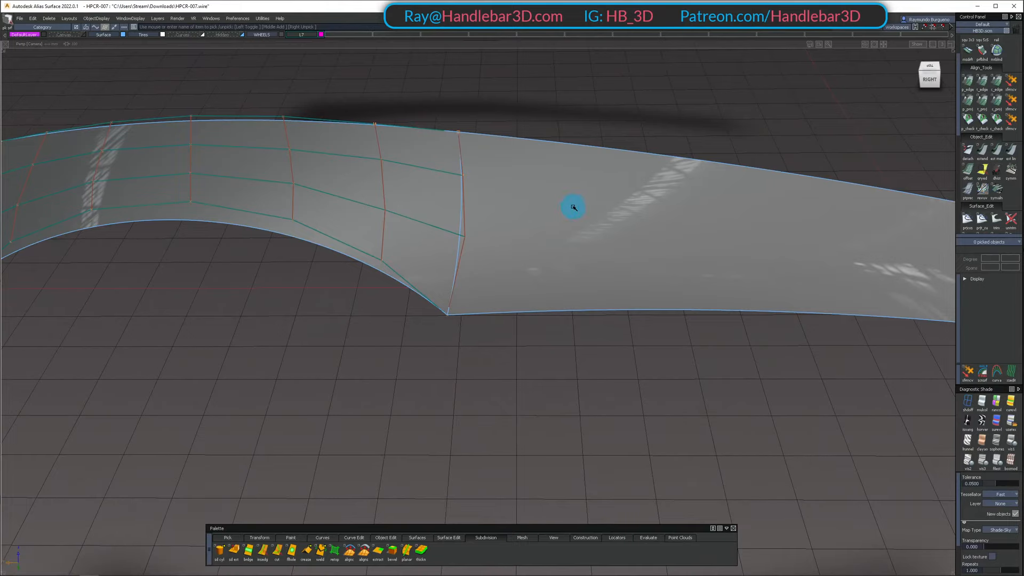
alt+shift+drag(574, 208, 407, 176)
alt+shift+right_drag(407, 176, 553, 215)
alt+shift+drag(553, 214, 393, 146)
Duplicate the front fender surface in place and isolate the copy together with the adjoining side surface
ctrl+shift+click(411, 211)
ctrl+shift+click(382, 185)
click(384, 183)
ctrl+shift+click(400, 169)
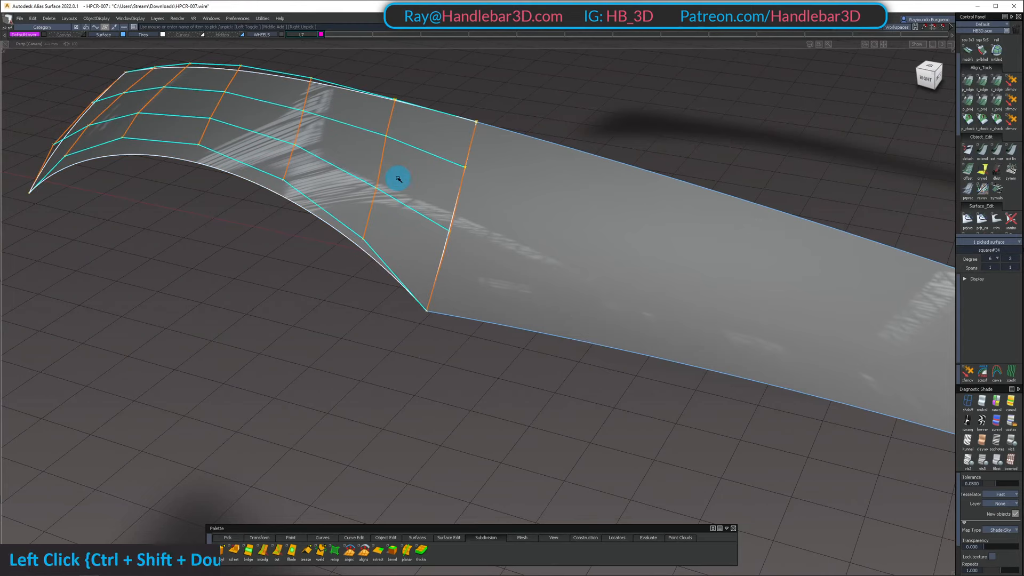
key(ctrl+v)
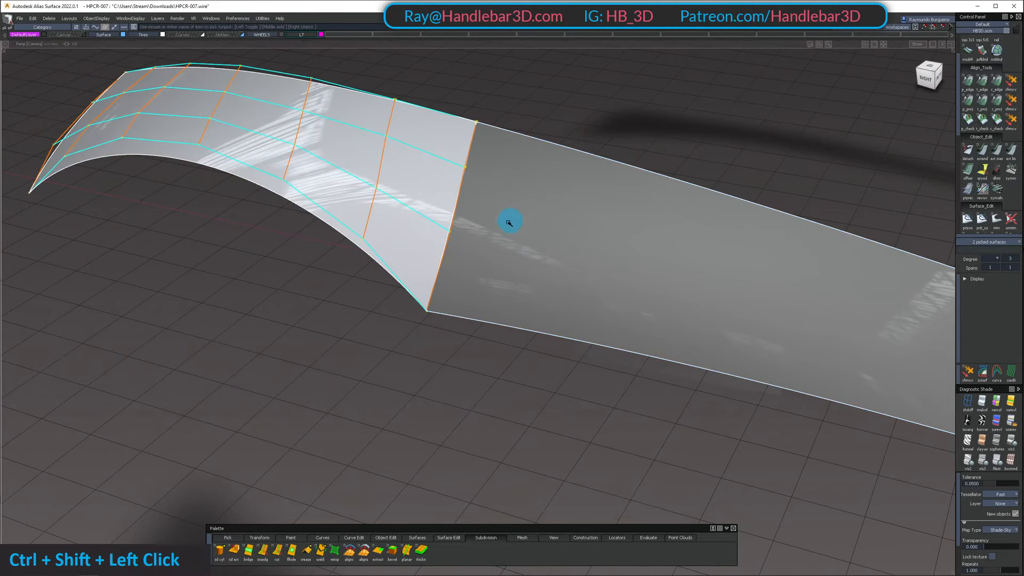
ctrl+shift+drag(429, 128, 427, 203)
click(427, 203)
alt+shift+drag(431, 151, 423, 127)
ctrl+shift+drag(423, 127, 436, 215)
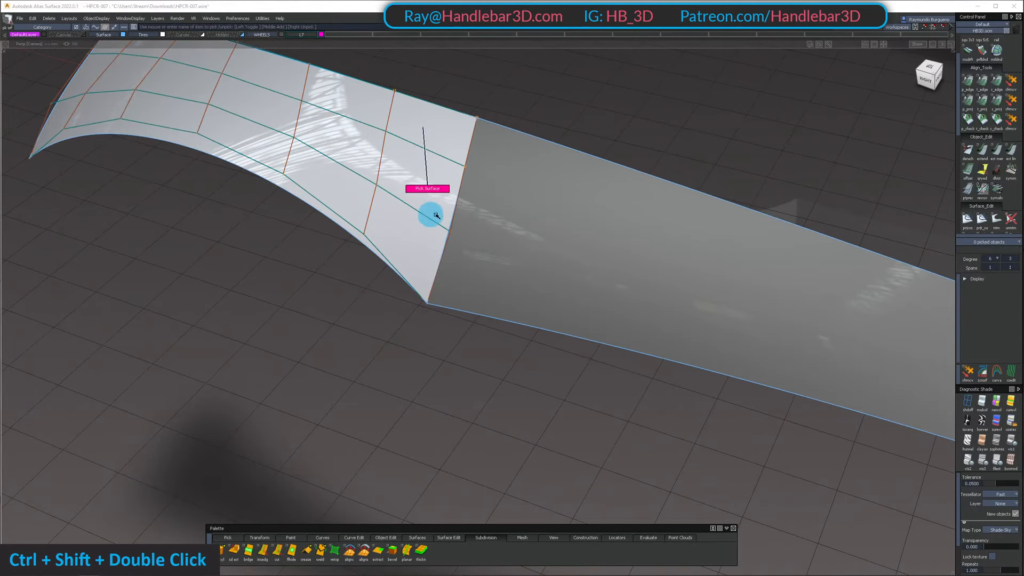
Align the copy's shared edge to the side surface with G2 continuity and Edge alignment, using Skew at the end
double_click(997, 85)
click(455, 199)
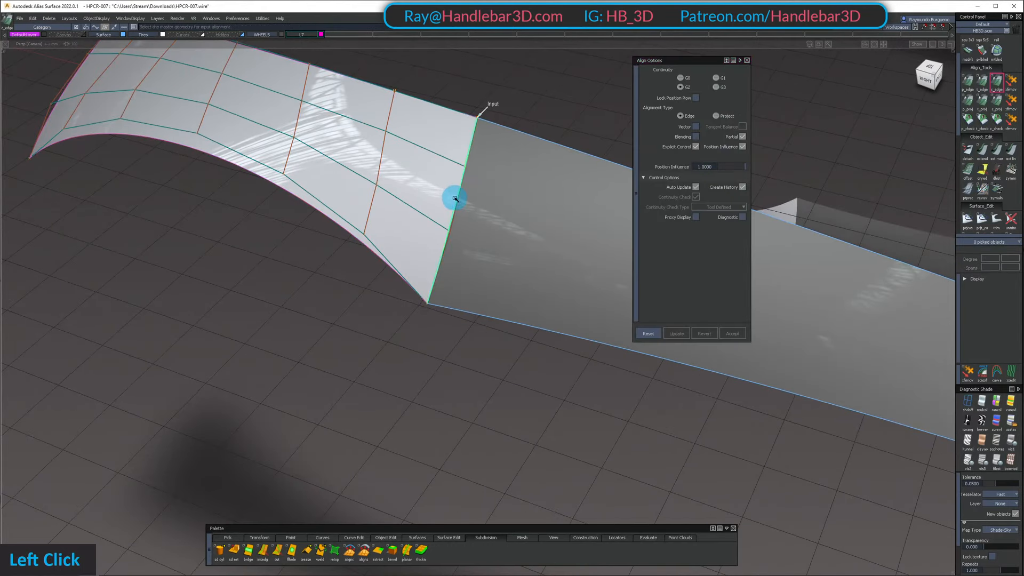
click(460, 201)
alt+shift+drag(459, 199, 449, 273)
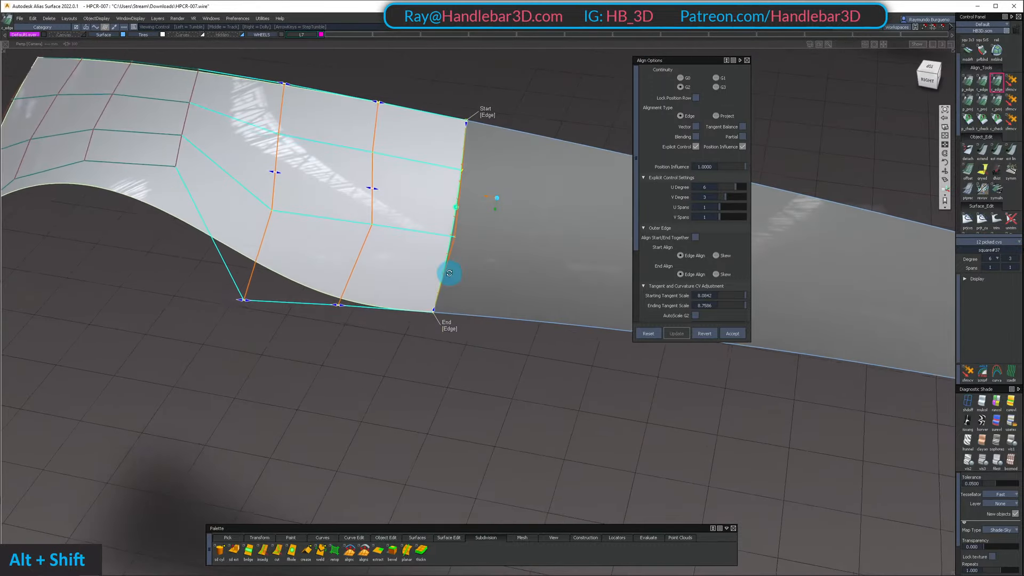
click(455, 330)
alt+shift+right_drag(458, 328, 352, 160)
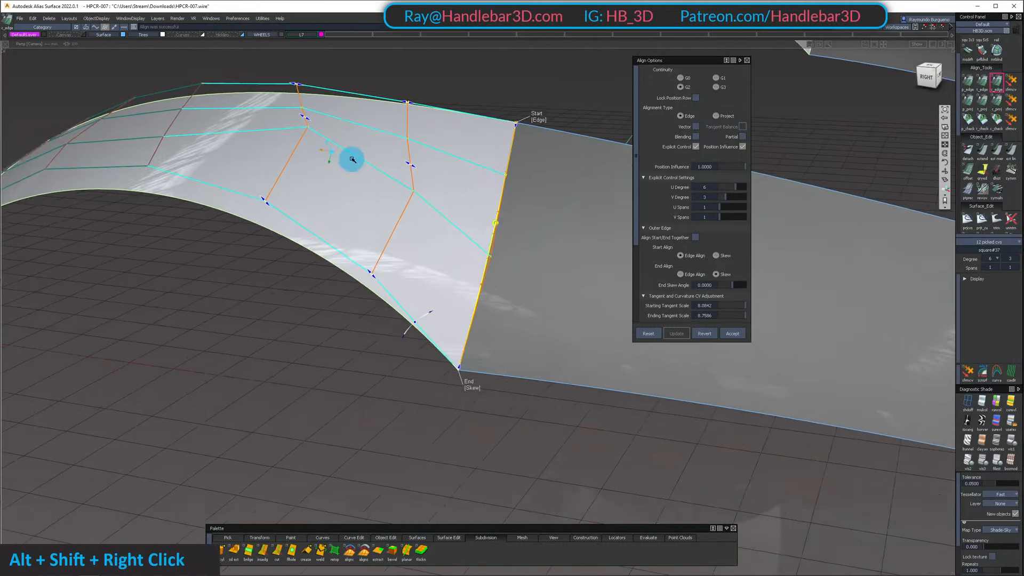
Examine how the edge-aligned copy's control hull bends from the front and side
alt+shift+drag(352, 160, 374, 204)
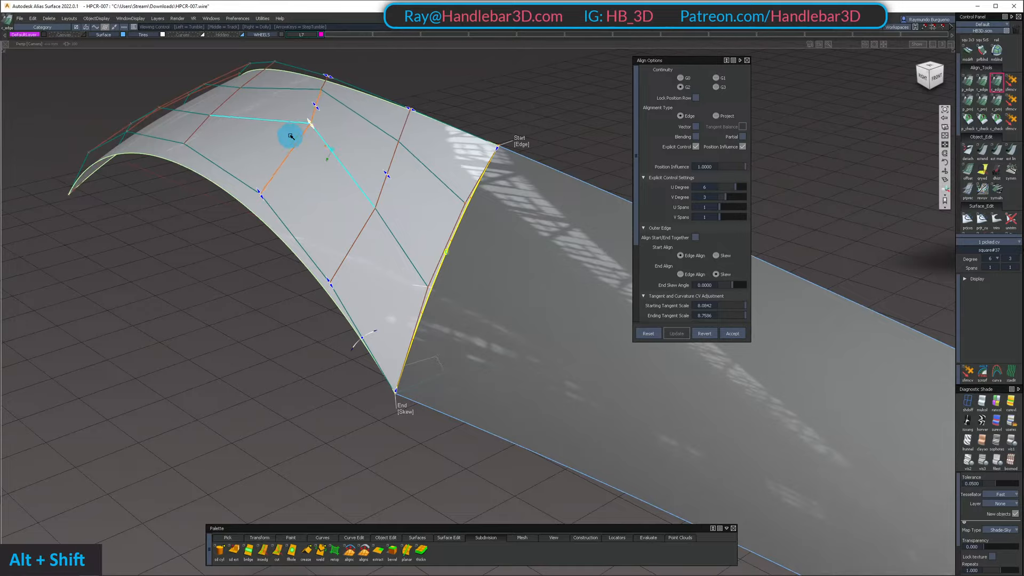
alt+shift+right_drag(291, 136, 224, 96)
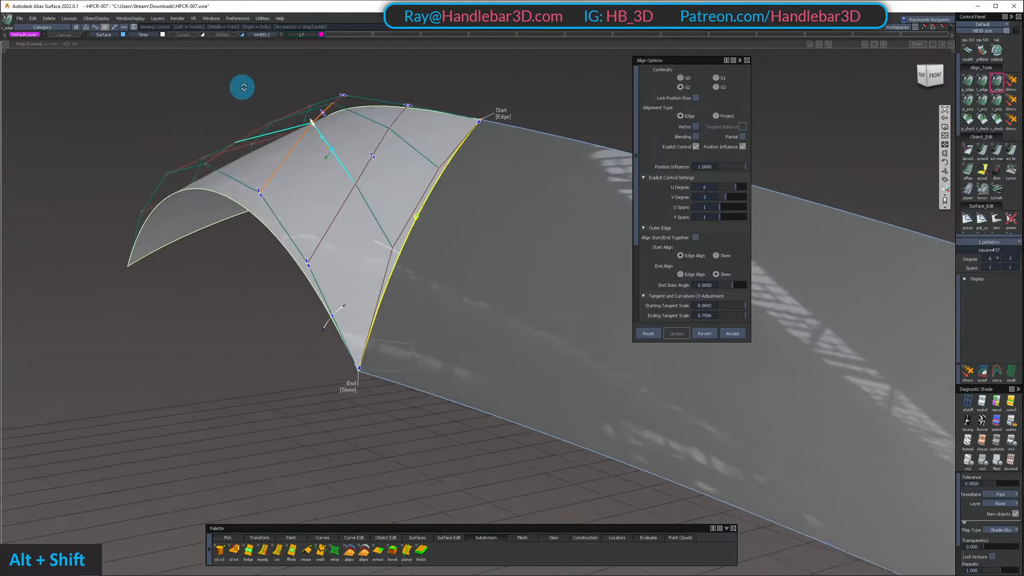
alt+shift+drag(243, 87, 318, 126)
ctrl+shift+drag(318, 126, 341, 178)
alt+shift+drag(342, 179, 359, 155)
Delete the edge-aligned copy of the front fender surface and show all surfaces again
click(352, 222)
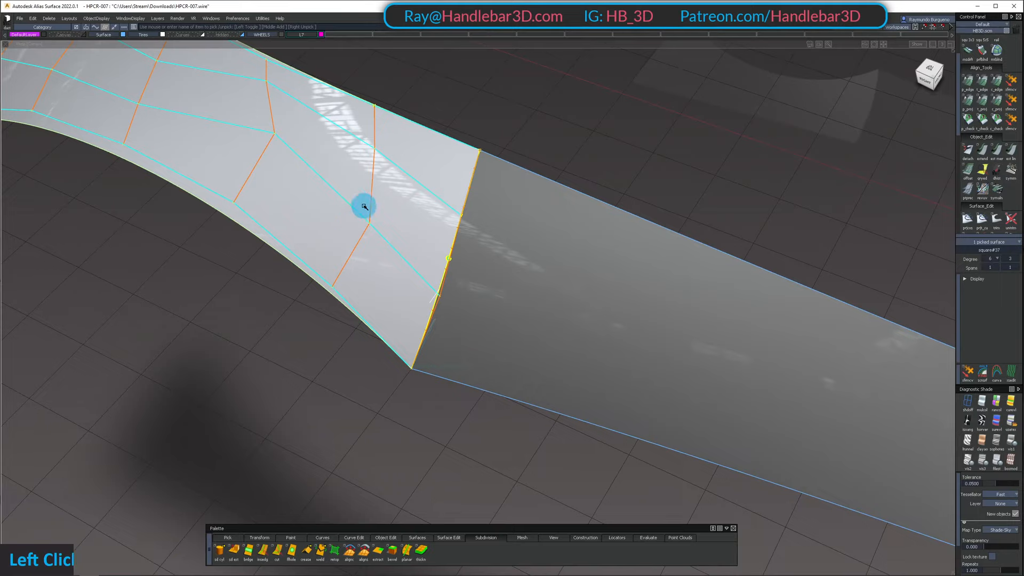
key(Delete)
key(Return)
key(shift+u)
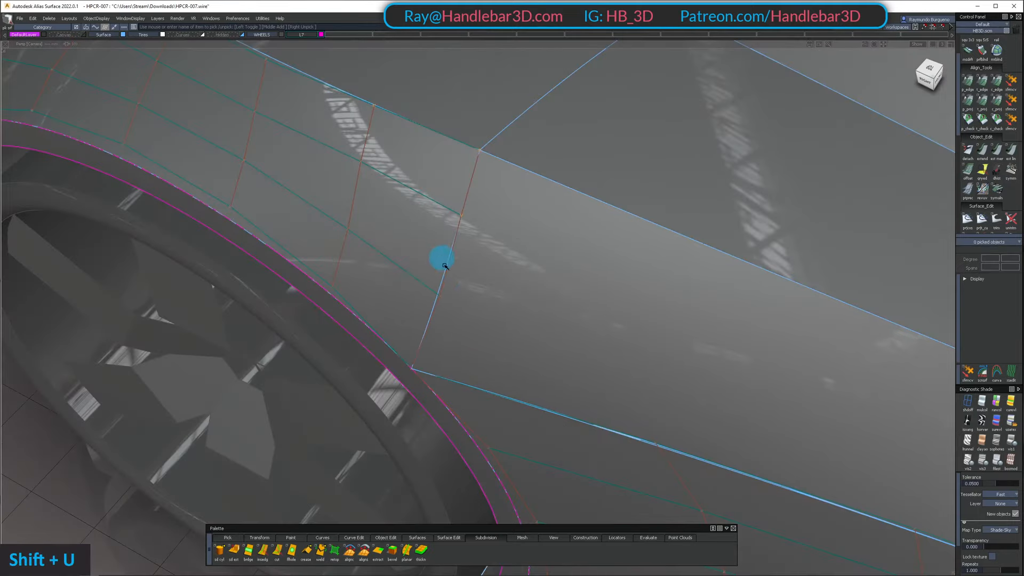
Isolate the front fender and side surfaces again and make a new in-place copy of the front fender surface
alt+shift+drag(441, 258, 375, 204)
ctrl+shift+drag(535, 278, 487, 368)
alt+shift+drag(429, 220, 512, 288)
click(429, 195)
key(ctrl+c)
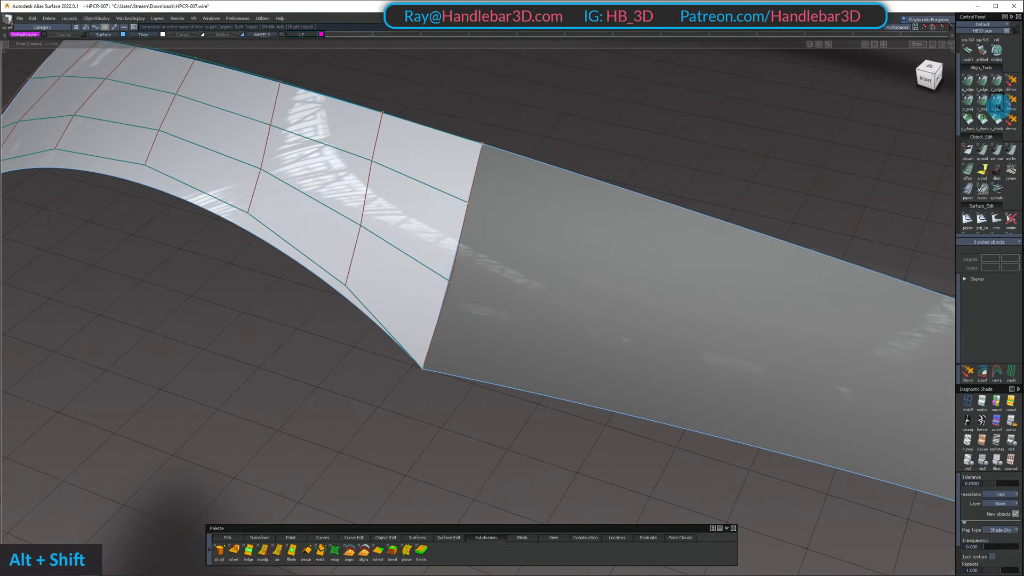
Align the new copy's shared edge to the side surface with G2 continuity and Project alignment, and inspect its hull
alt+shift+drag(457, 231, 403, 239)
click(468, 255)
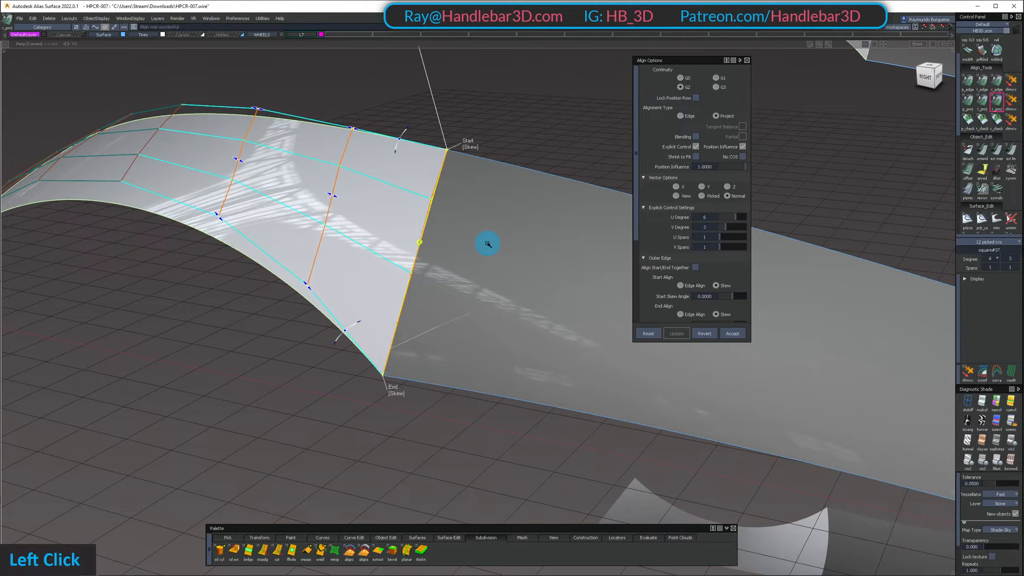
alt+shift+drag(470, 283, 272, 209)
alt+shift+right_drag(272, 208, 368, 206)
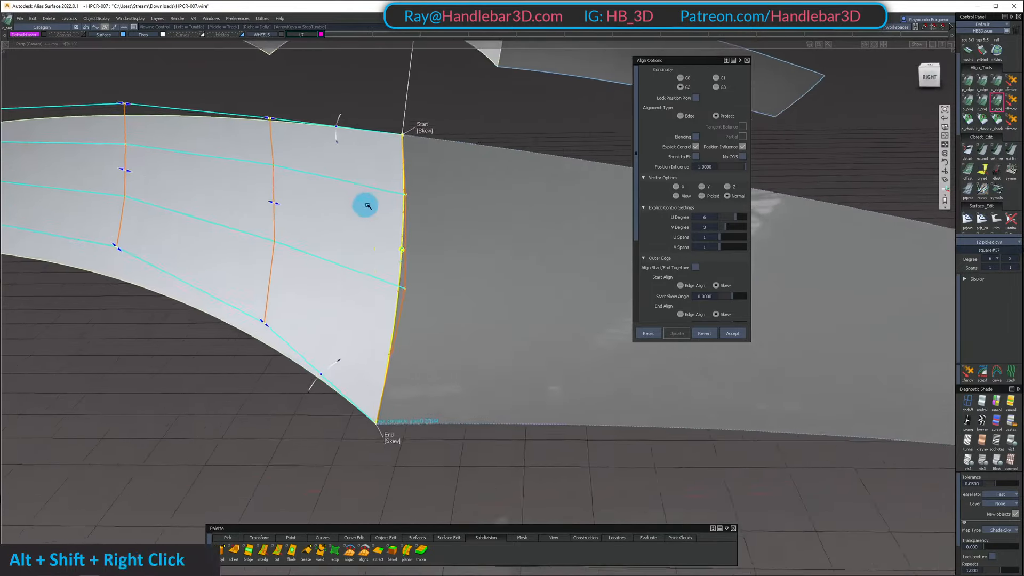
mouse_move(368, 206)
alt+shift+mouse_down()
mouse_move(540, 196)
mouse_move(3, 203)
mouse_move(231, 221)
mouse_move(338, 217)
mouse_move(217, 164)
mouse_move(230, 184)
mouse_move(373, 229)
mouse_move(413, 254)
alt+shift+mouse_up()
mouse_move(414, 254)
alt+shift+mouse_down()
mouse_move(501, 259)
mouse_move(448, 250)
mouse_move(501, 248)
alt+shift+mouse_up()
ctrl+shift+middle_drag(501, 249, 528, 251)
mouse_move(528, 251)
alt+shift+mouse_down()
mouse_move(549, 290)
mouse_move(286, 86)
alt+shift+mouse_up()
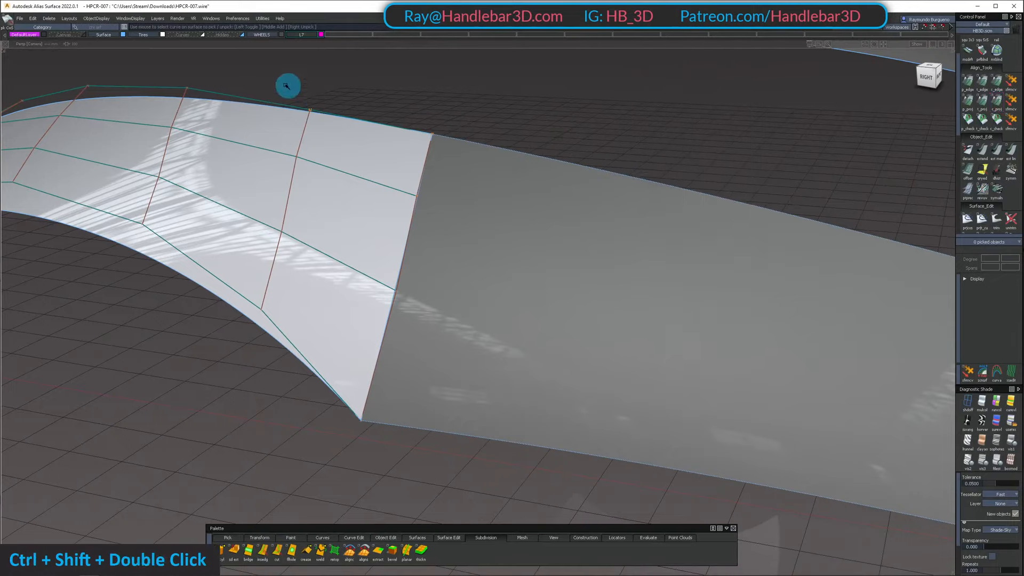
Pick the side surface and examine how it meets the project-aligned copy from the front
alt+shift+drag(697, 500, 565, 371)
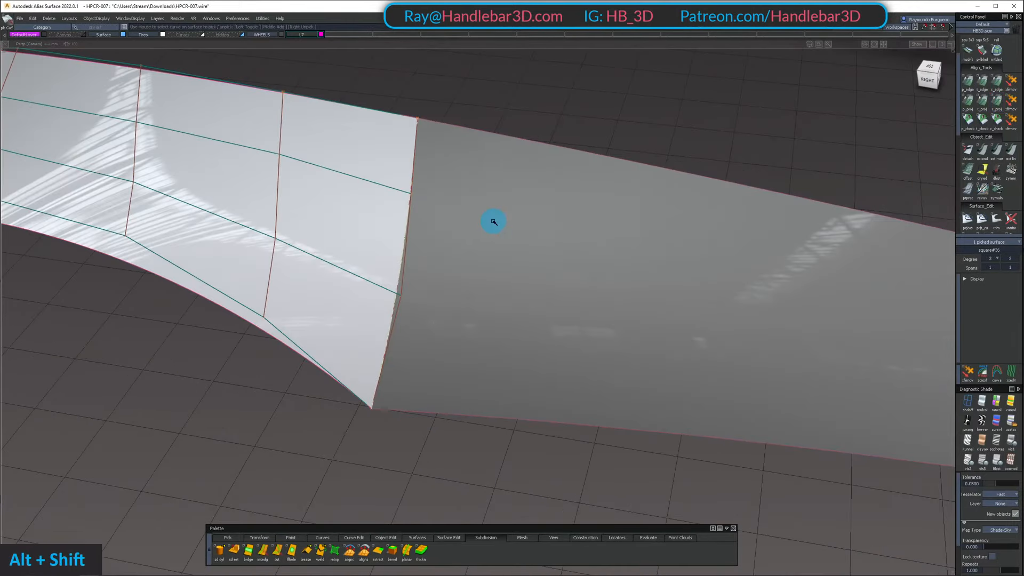
key(Delete)
key(Return)
alt+shift+drag(535, 206, 262, 141)
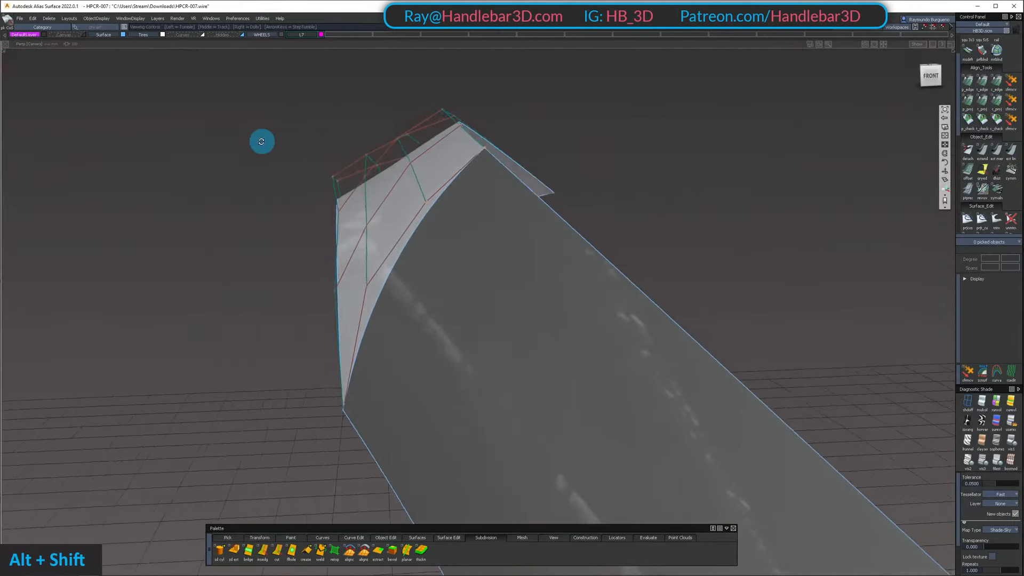
alt+shift+right_drag(261, 141, 384, 201)
mouse_move(384, 201)
alt+shift+mouse_down()
mouse_move(441, 260)
mouse_move(315, 259)
mouse_move(256, 224)
mouse_move(339, 231)
mouse_move(370, 201)
mouse_move(372, 173)
alt+shift+mouse_up()
Show all surfaces and delete the project-aligned copy of the front fender surface
key(shift+u)
ctrl+shift+drag(372, 172, 373, 119)
mouse_move(373, 118)
alt+shift+mouse_down()
mouse_move(349, 108)
mouse_move(319, 121)
mouse_move(336, 165)
alt+shift+mouse_up()
alt+shift+right_drag(336, 165, 416, 188)
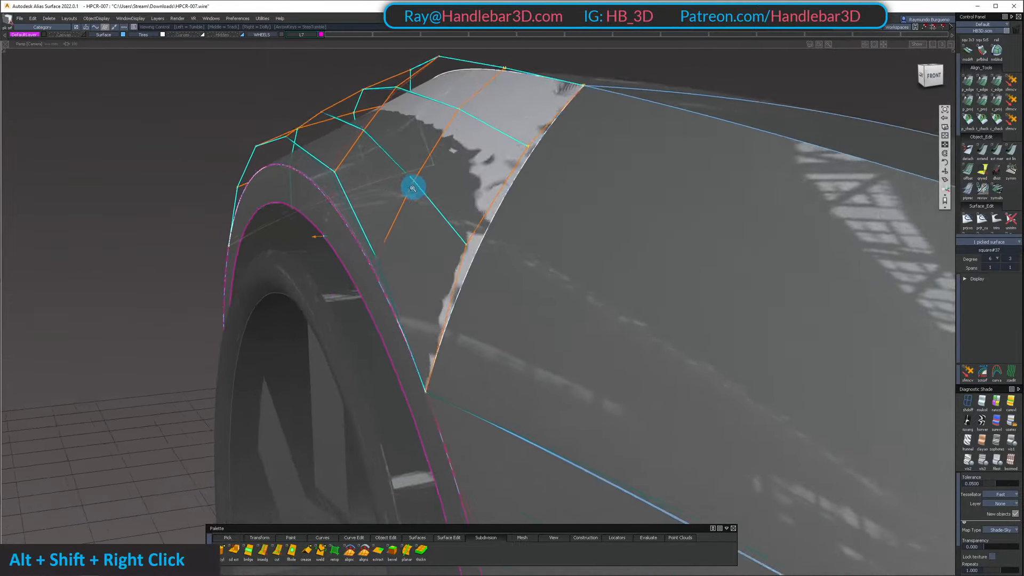
alt+shift+drag(416, 187, 565, 185)
key(Delete)
key(Return)
Pick the front fender surface and examine its control hull and reflections above the wheel arch
alt+shift+middle_drag(564, 186, 500, 114)
alt+shift+drag(499, 114, 625, 284)
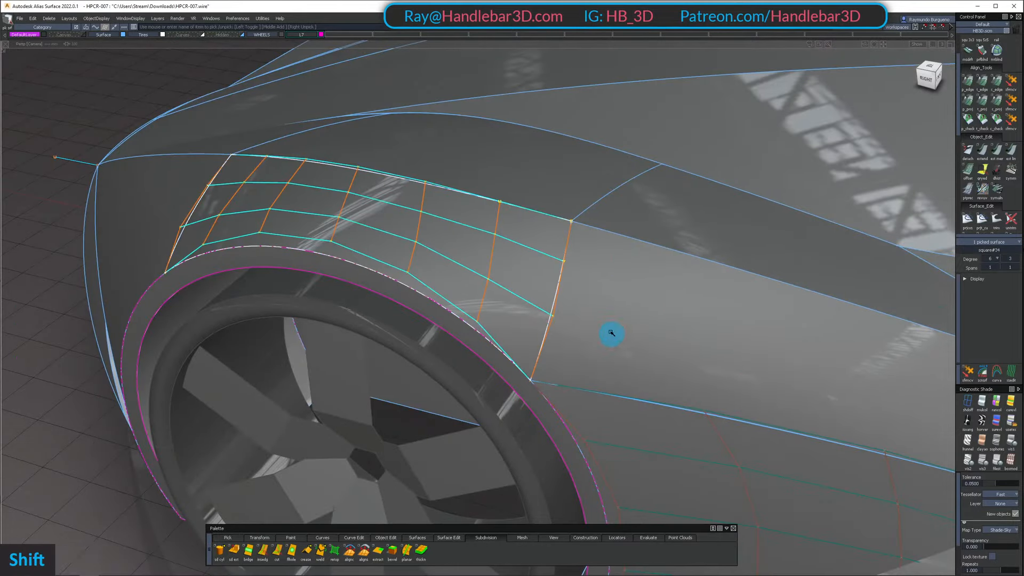
alt+shift+drag(611, 333, 533, 373)
alt+shift+drag(492, 345, 546, 287)
ctrl+shift+drag(546, 287, 610, 244)
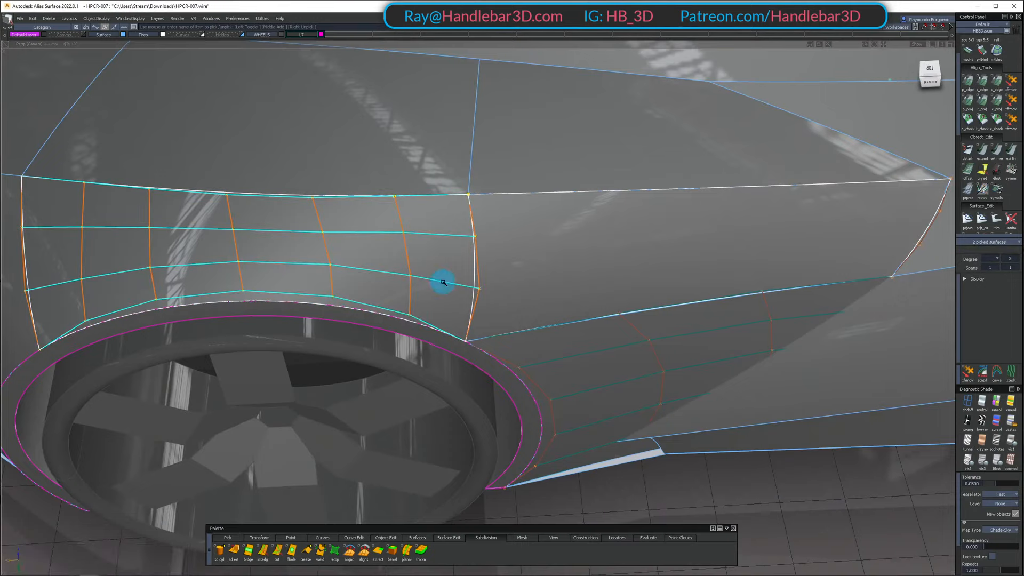
alt+shift+drag(422, 236, 394, 207)
alt+shift+middle_drag(394, 208, 358, 224)
alt+shift+drag(359, 224, 377, 263)
ctrl+shift+drag(346, 250, 317, 210)
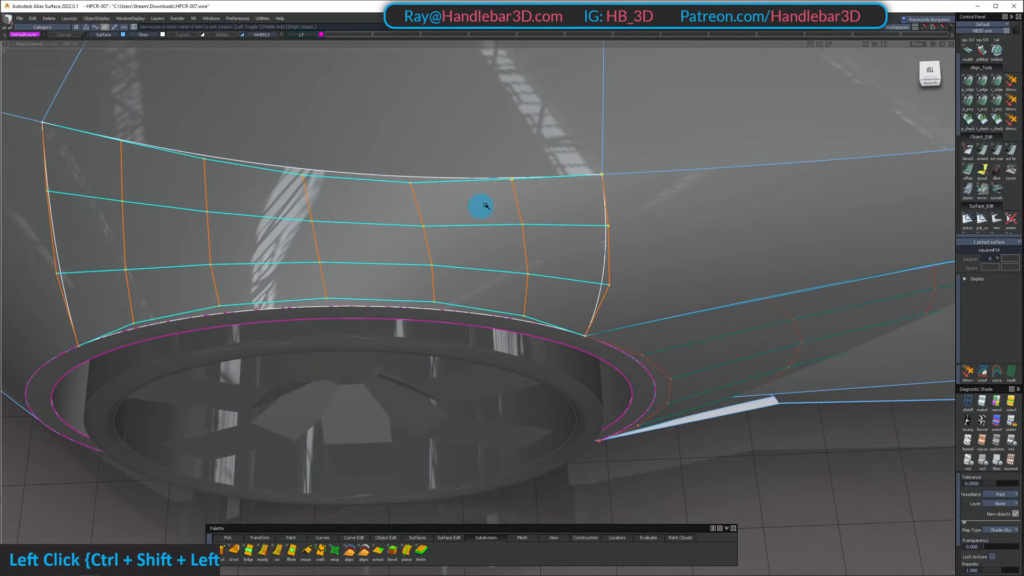
Isolate the front fender surface and examine its Princ. Max curvature evaluation shading from several angles
click(929, 70)
alt+shift+drag(701, 199, 423, 147)
ctrl+shift+drag(423, 147, 419, 208)
click(419, 208)
key(shift+h)
alt+shift+drag(590, 294, 527, 289)
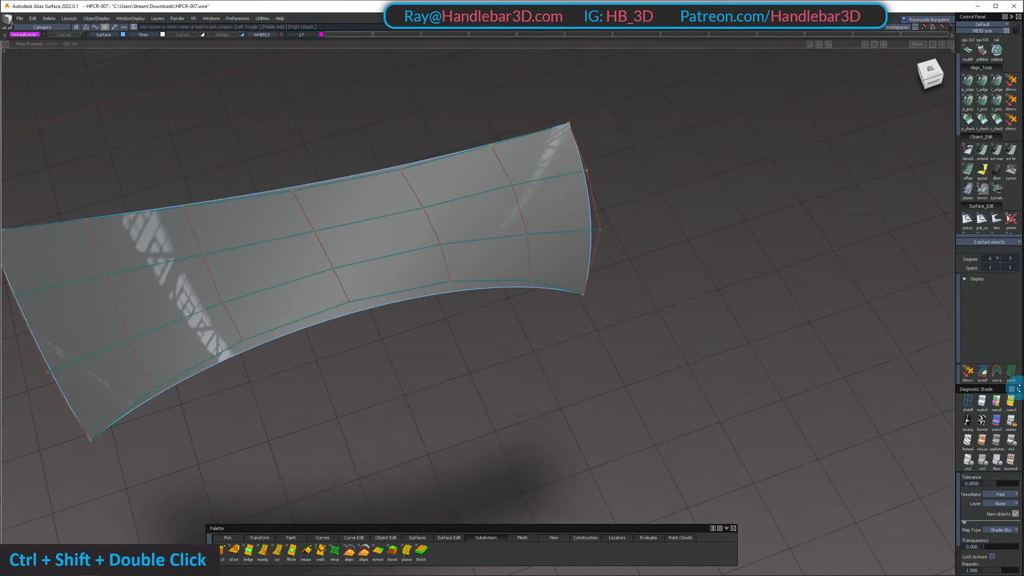
ctrl+shift+double_click(1012, 403)
alt+shift+drag(599, 247, 382, 144)
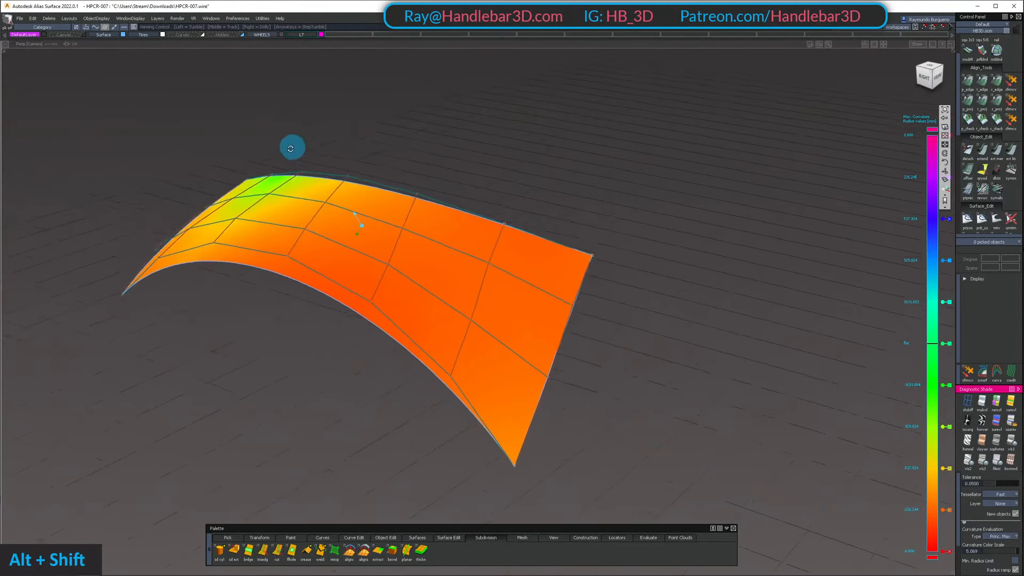
alt+shift+drag(291, 149, 113, 159)
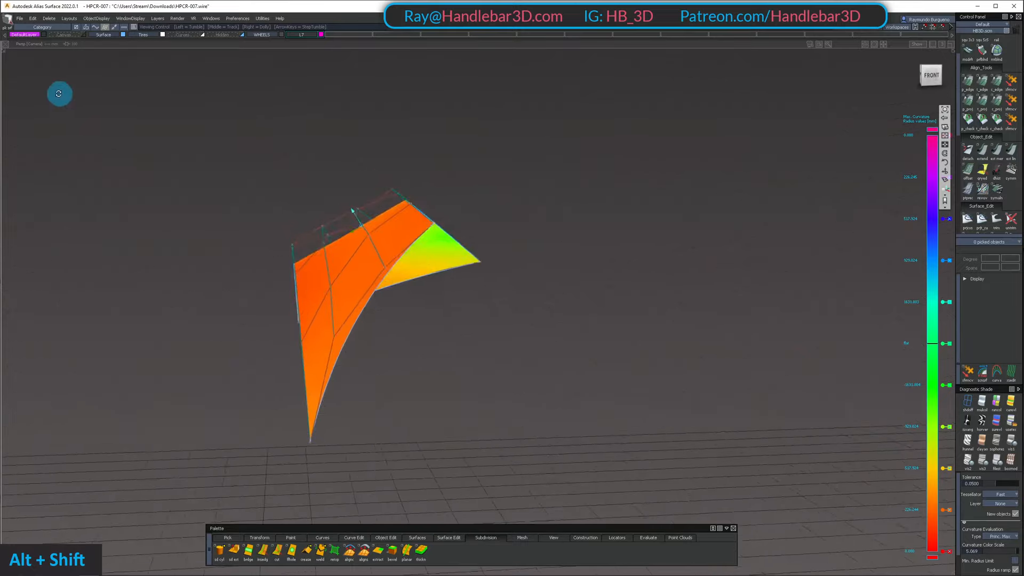
Examine the zebra stripes on the isolated front fender surface and restore the reflection shading
click(982, 421)
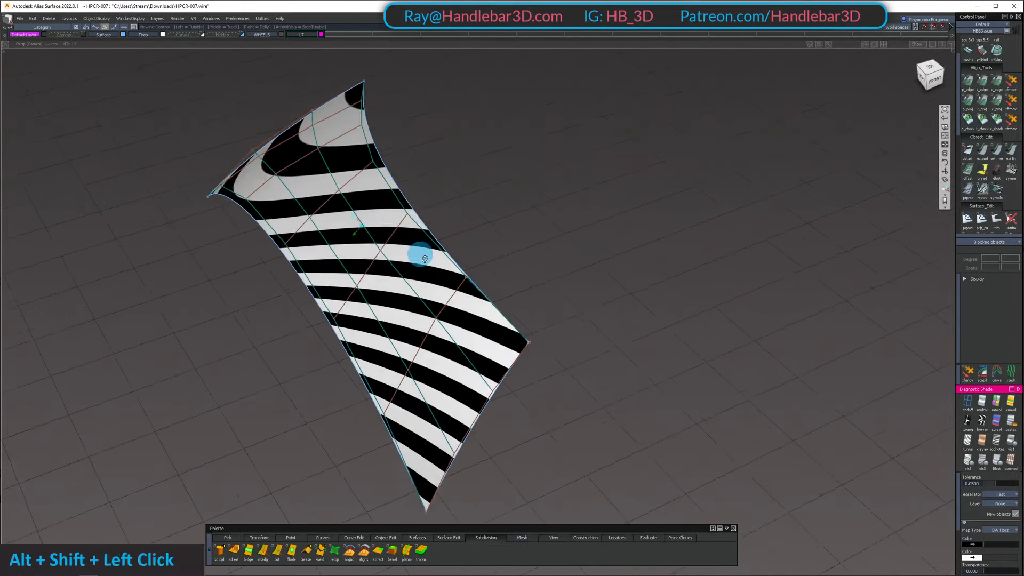
alt+shift+drag(420, 254, 608, 402)
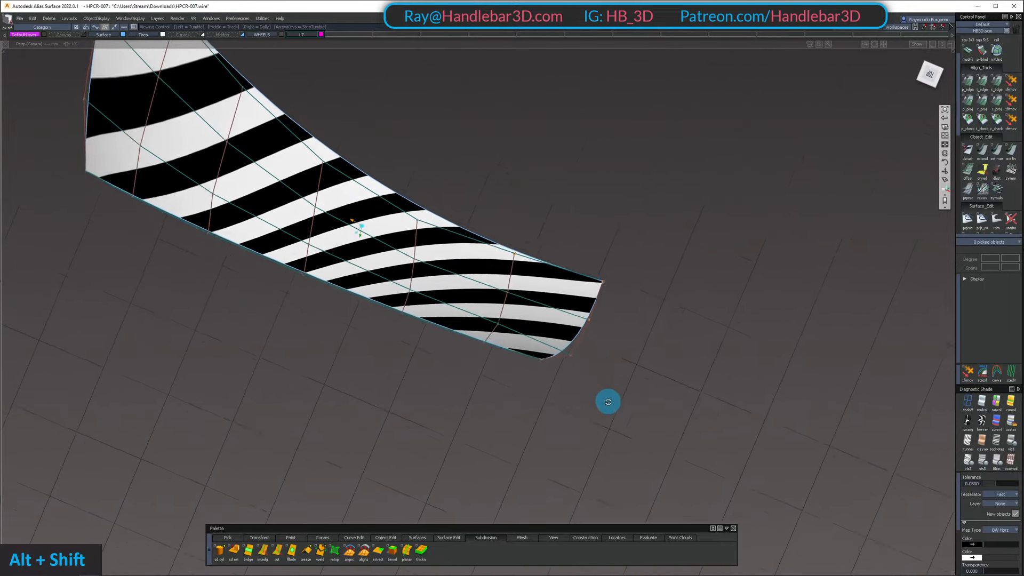
alt+shift+right_drag(426, 272, 534, 342)
alt+shift+drag(534, 341, 568, 282)
key(h)
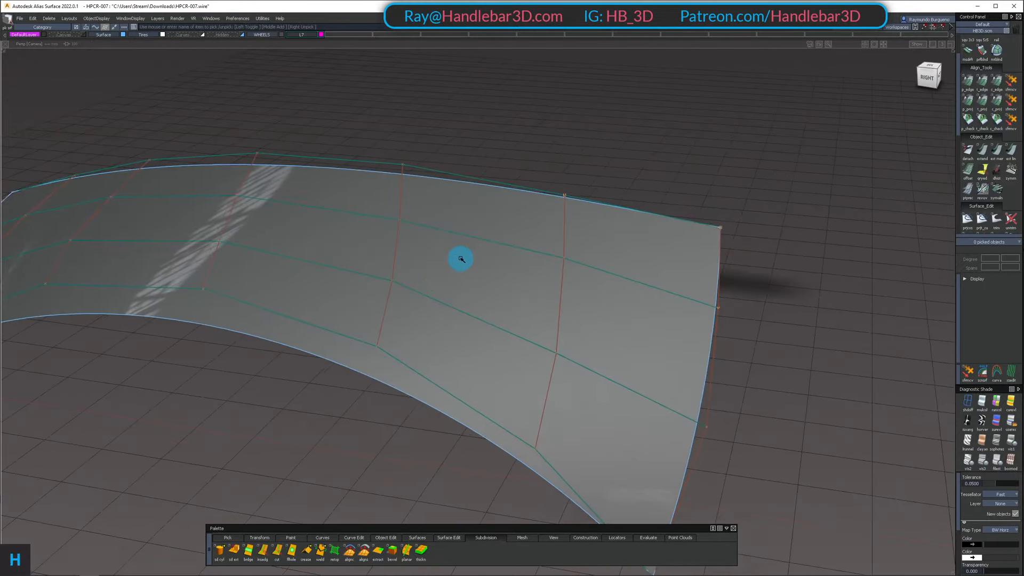
Pick a single interior CV on the isolated front fender surface and inspect its position in the hull
mouse_move(427, 277)
alt+shift+mouse_down()
mouse_move(218, 277)
mouse_move(347, 276)
mouse_move(380, 304)
alt+shift+mouse_up()
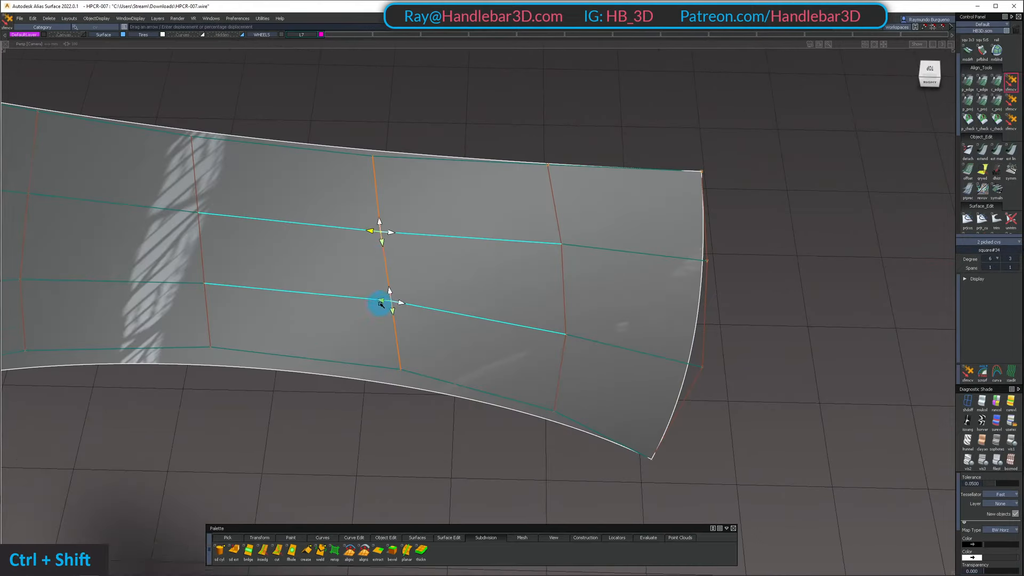
ctrl+shift+double_click(338, 219)
alt+shift+drag(338, 220, 423, 270)
alt+shift+right_drag(423, 270, 470, 304)
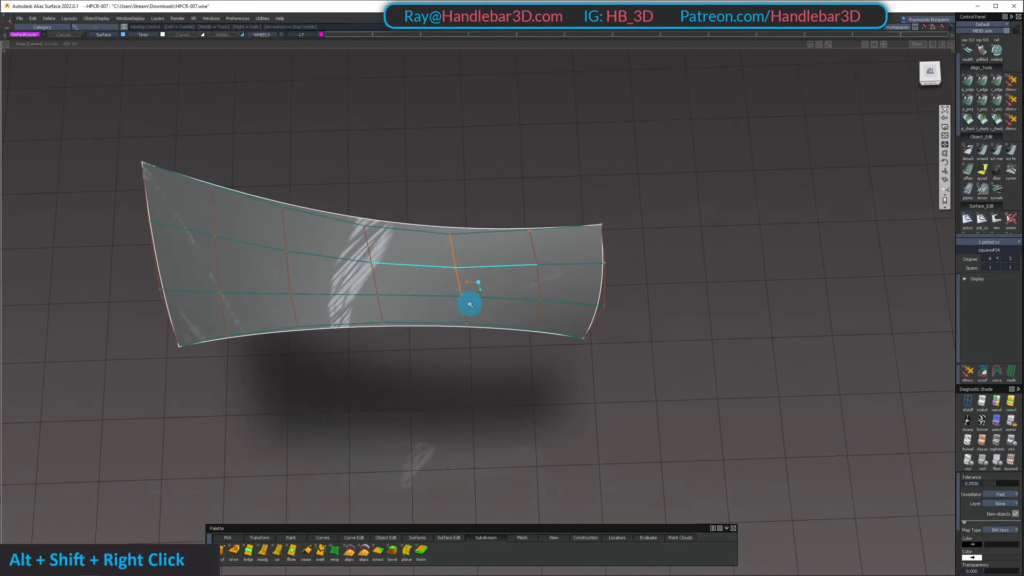
alt+shift+drag(470, 304, 459, 269)
alt+shift+drag(443, 205, 344, 302)
Try moving two interior CVs in the row beside the front fender surface's shared edge, and undo the move
ctrl+shift+click(377, 259)
ctrl+shift+drag(345, 302, 410, 302)
click(385, 215)
alt+shift+right_drag(407, 284, 472, 283)
alt+shift+drag(472, 282, 505, 191)
key(shift+z)
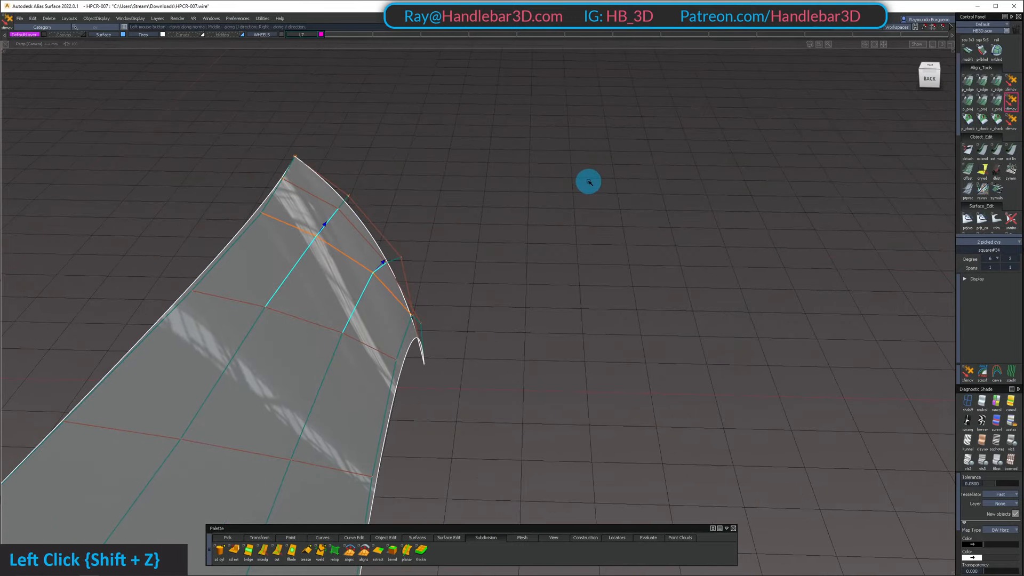
Pick interior CVs beside the shared edge again, try another adjustment, and undo it
alt+shift+drag(589, 182, 464, 120)
alt+shift+middle_drag(464, 120, 428, 261)
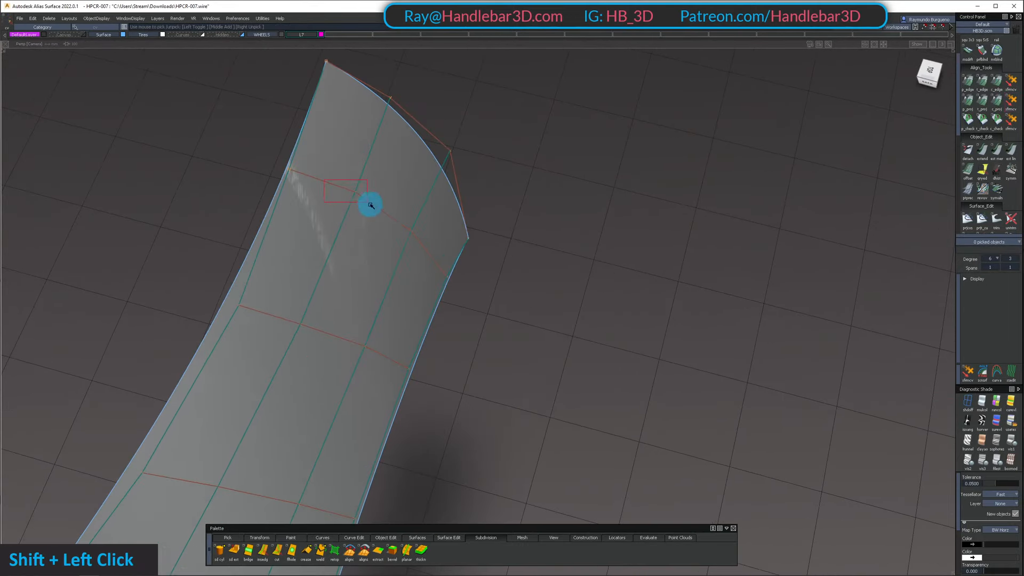
shift+drag(371, 205, 423, 244)
alt+shift+drag(423, 243, 489, 152)
alt+shift+middle_drag(489, 152, 425, 268)
alt+shift+drag(426, 268, 58, 274)
key(shift+z)
Show all surfaces and examine the reflections running from the front fender into the side surface
alt+shift+right_drag(58, 274, 243, 333)
alt+shift+drag(244, 332, 435, 252)
key(shift+u)
alt+shift+drag(580, 277, 523, 301)
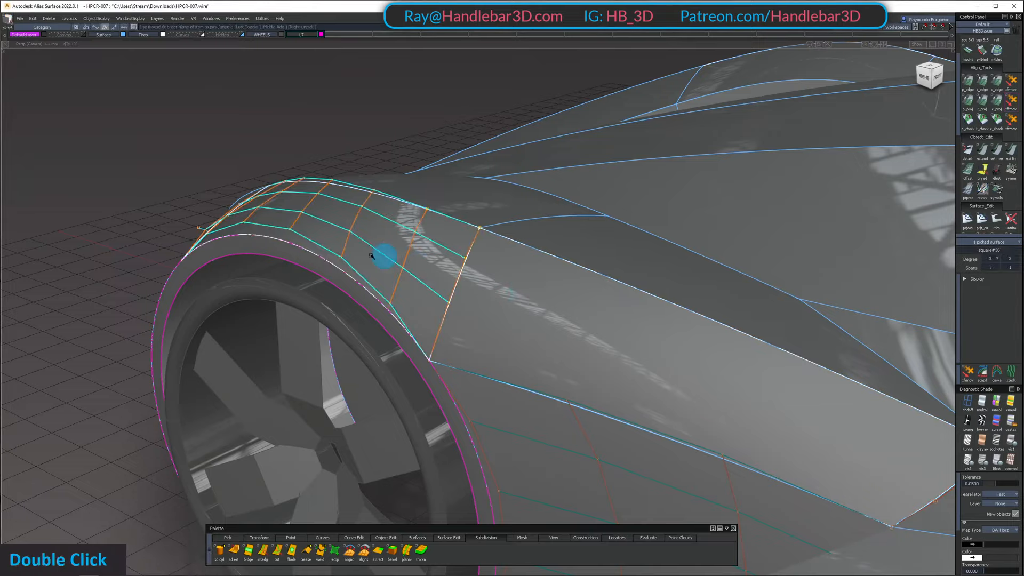
Isolate the front fender and side surfaces with both control hulls displayed, and compare their CV rows at the shared edge
alt+shift+drag(371, 256, 592, 240)
key(shift+h)
alt+shift+drag(592, 240, 603, 262)
ctrl+shift+drag(603, 263, 556, 325)
ctrl+shift+right_drag(554, 231, 551, 222)
alt+shift+drag(552, 234, 582, 320)
ctrl+shift+drag(581, 320, 511, 318)
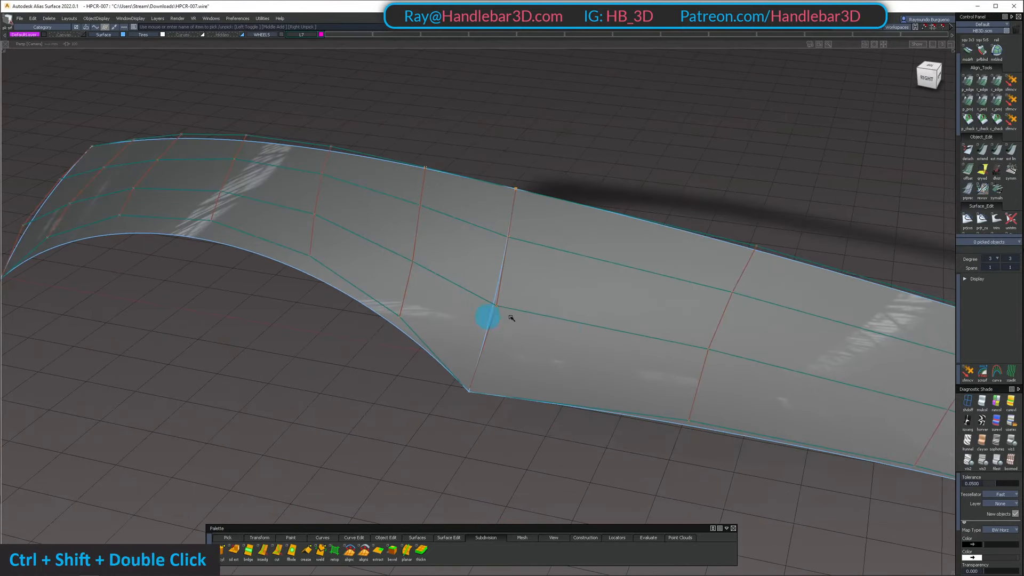
In the orthographic right view, move the lower interior CV pair on the fender and side surfaces' shared edge
click(929, 79)
alt+shift+right_drag(875, 101, 705, 193)
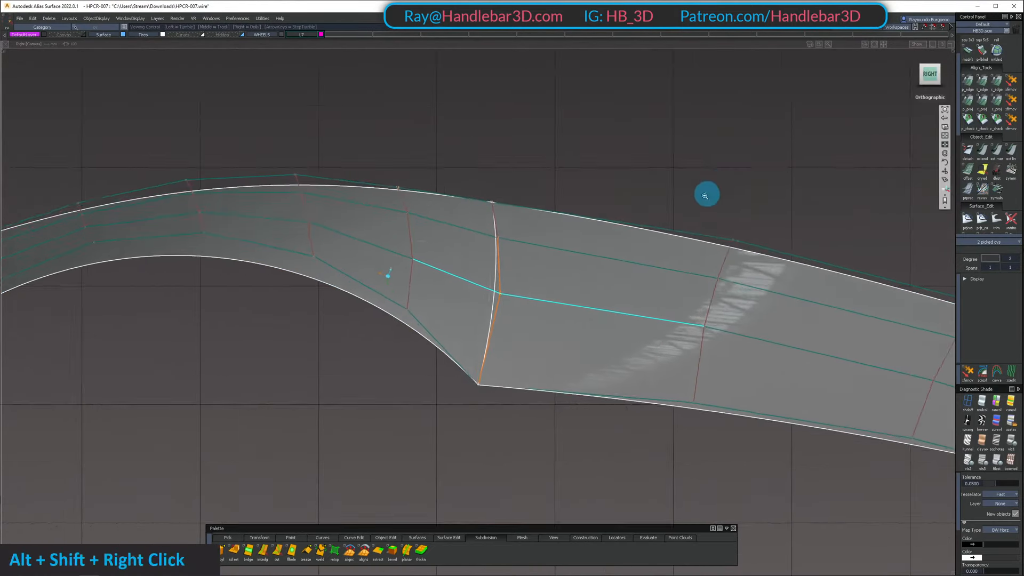
ctrl+shift+middle_drag(704, 192, 650, 216)
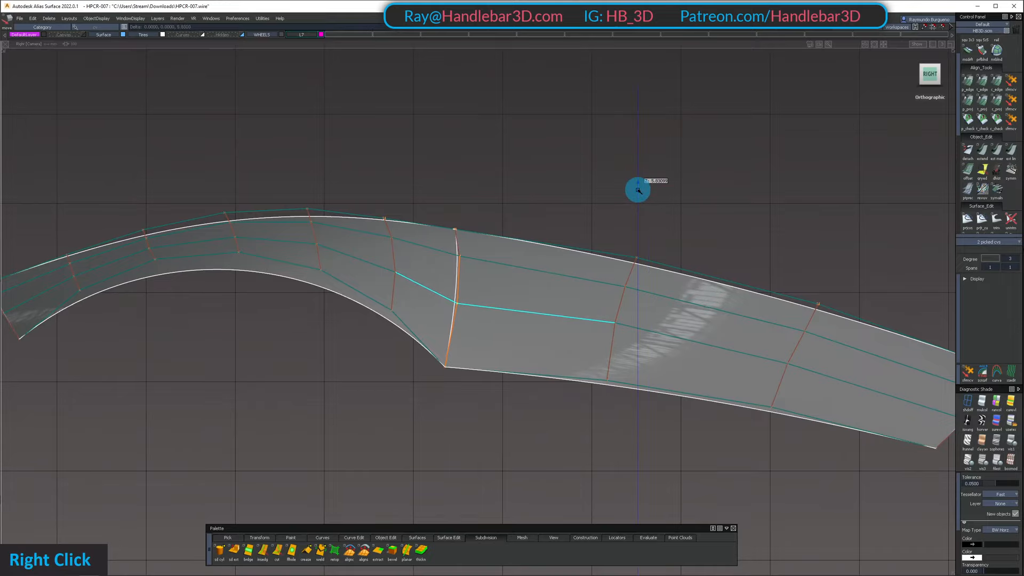
alt+shift+middle_drag(641, 188, 569, 159)
Adjust the side surface's lower interior CV in the row before its far end, and inspect the resulting hull
ctrl+shift+drag(517, 324, 522, 268)
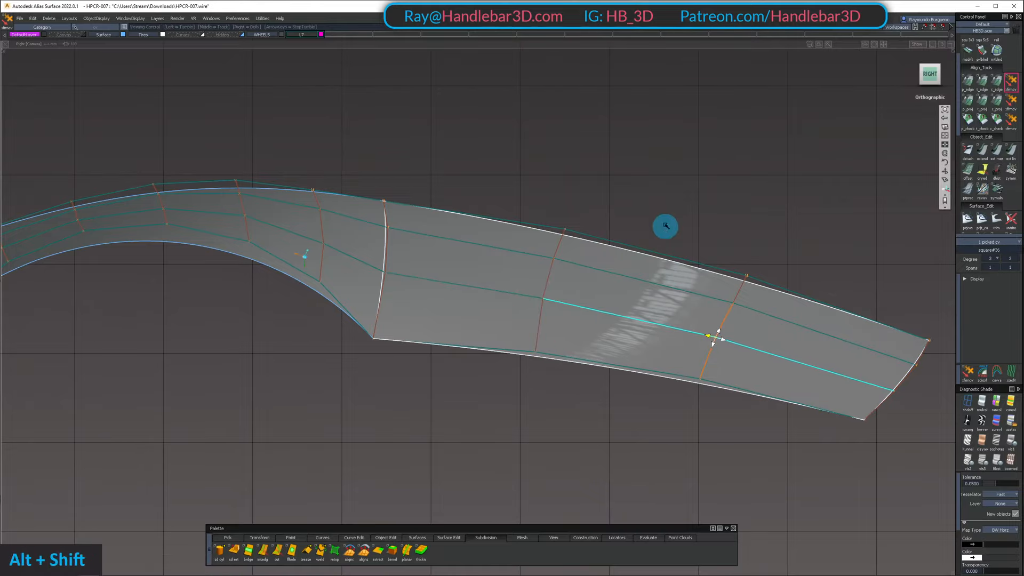
alt+shift+drag(666, 226, 470, 315)
alt+shift+middle_drag(469, 314, 517, 295)
alt+shift+drag(517, 295, 577, 374)
ctrl+shift+drag(578, 374, 462, 286)
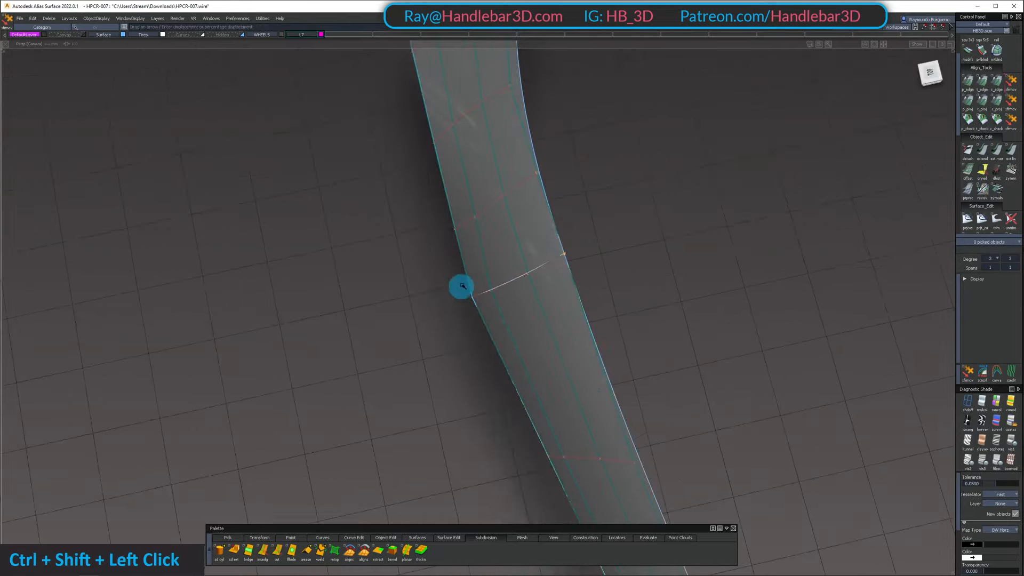
Place a tangent check on the shared edge and display its deviation comb
alt+shift+drag(461, 201, 498, 231)
ctrl+shift+right_drag(497, 231, 497, 219)
alt+shift+drag(496, 220, 658, 217)
ctrl+shift+right_drag(659, 217, 656, 203)
alt+shift+drag(656, 204, 629, 193)
ctrl+shift+click(629, 193)
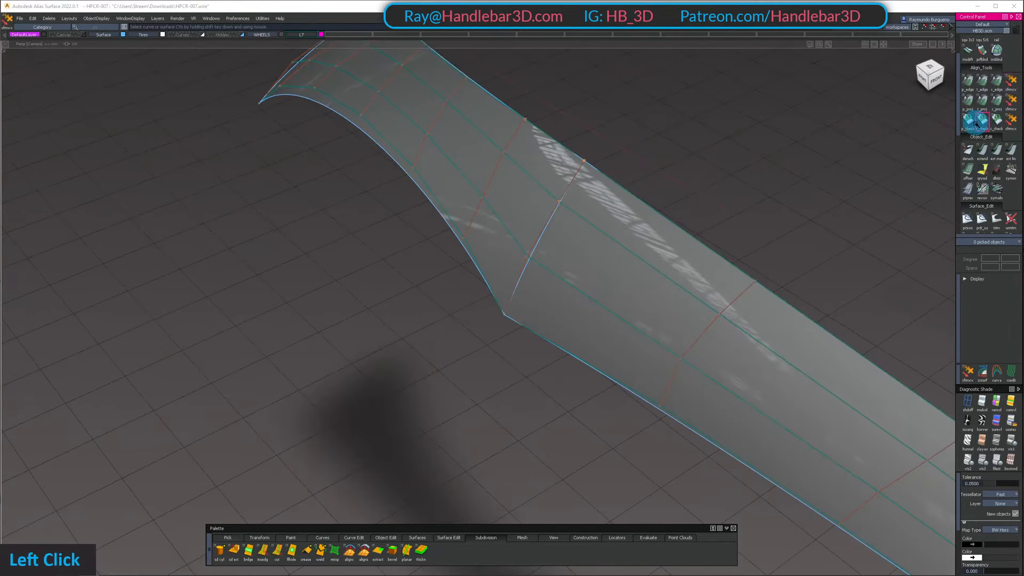
alt+shift+drag(546, 226, 655, 361)
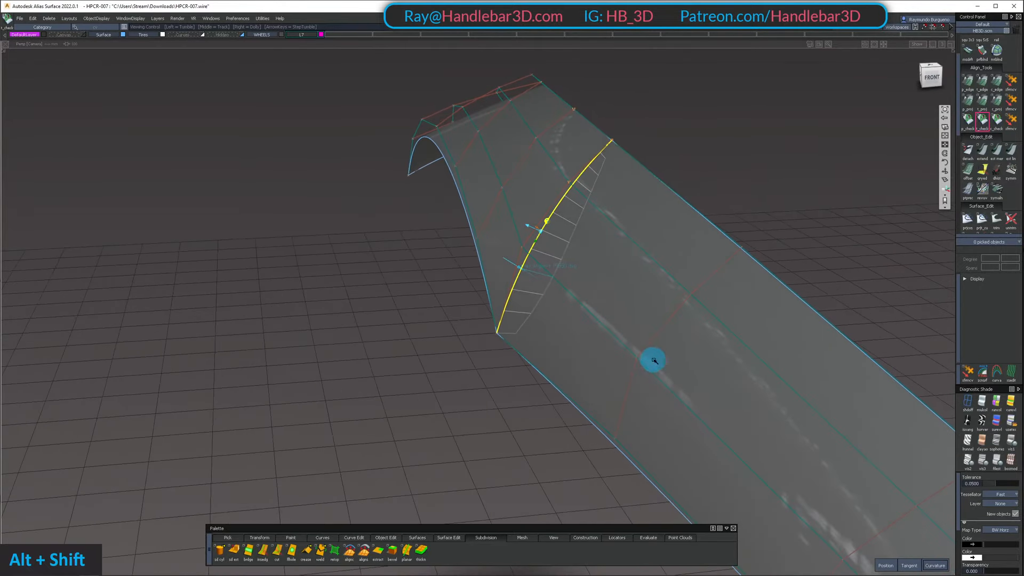
Shift the lower interior CV pair on the shared edge sideways and adjust the fender's neighboring interior CV
alt+shift+drag(459, 181, 393, 309)
key(space)
middle_drag(389, 318, 405, 340)
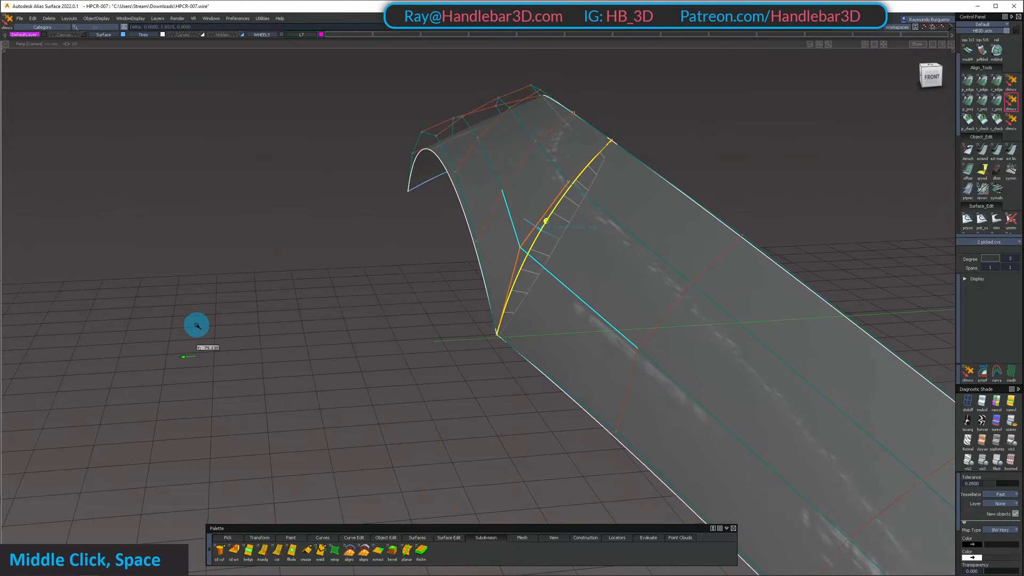
alt+shift+drag(421, 261, 457, 246)
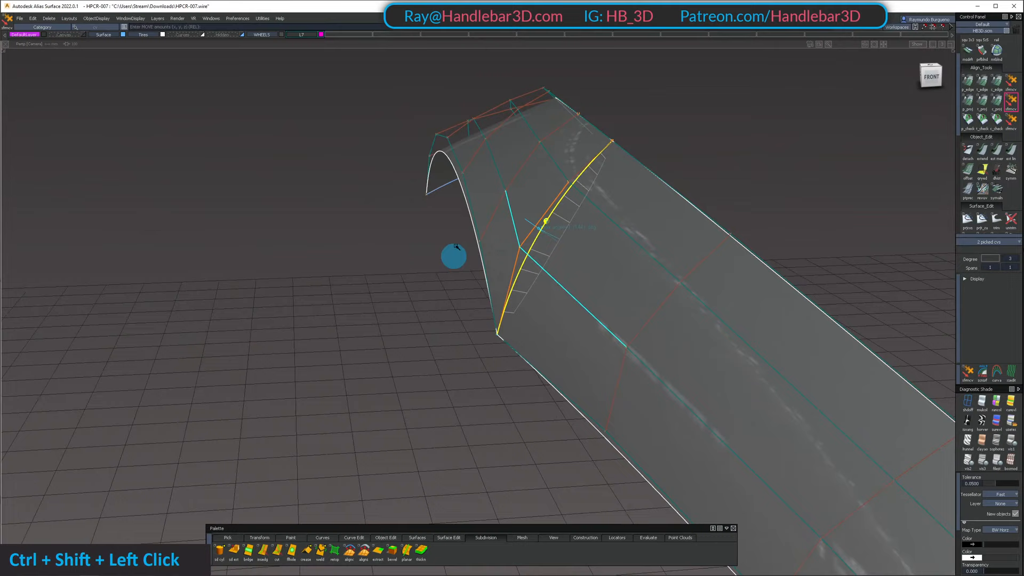
click(503, 188)
key(space)
middle_drag(358, 283, 253, 285)
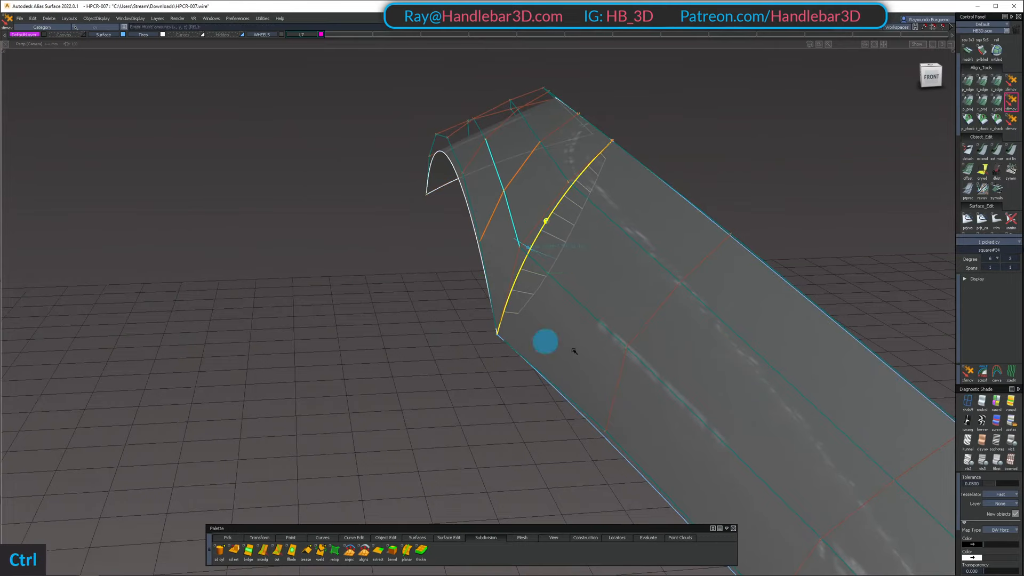
Try moving the side surface's lower interior CV beside the shared edge sideways, undoing the moves
click(626, 348)
alt+shift+drag(650, 368, 616, 356)
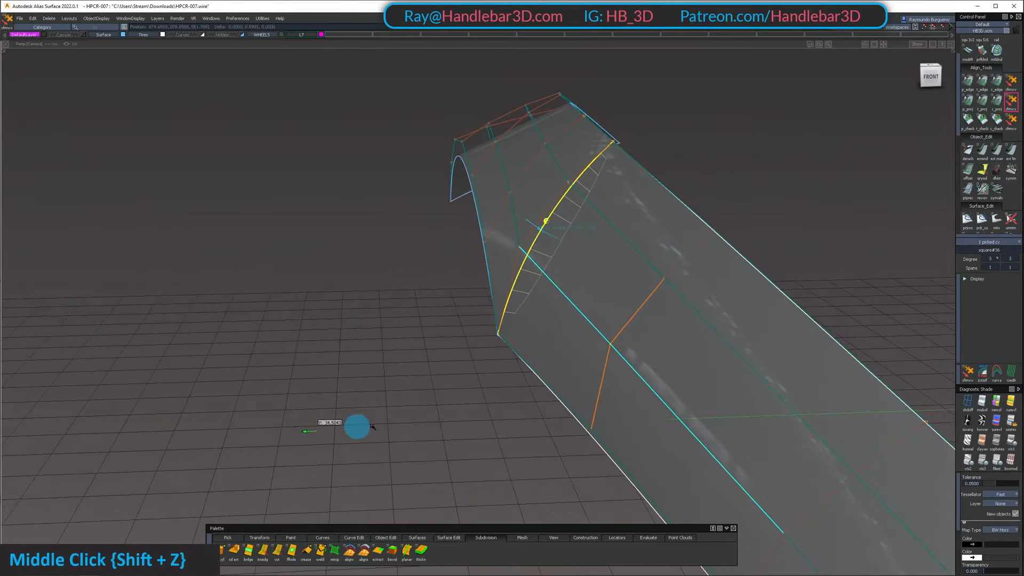
middle_drag(659, 403, 607, 408)
key(ctrl+z)
alt+shift+right_drag(511, 399, 586, 415)
alt+shift+drag(586, 415, 640, 463)
key(ctrl+z)
Raise the side surface's lengthwise degree to 5
alt+shift+drag(610, 260, 698, 245)
alt+shift+drag(622, 249, 552, 314)
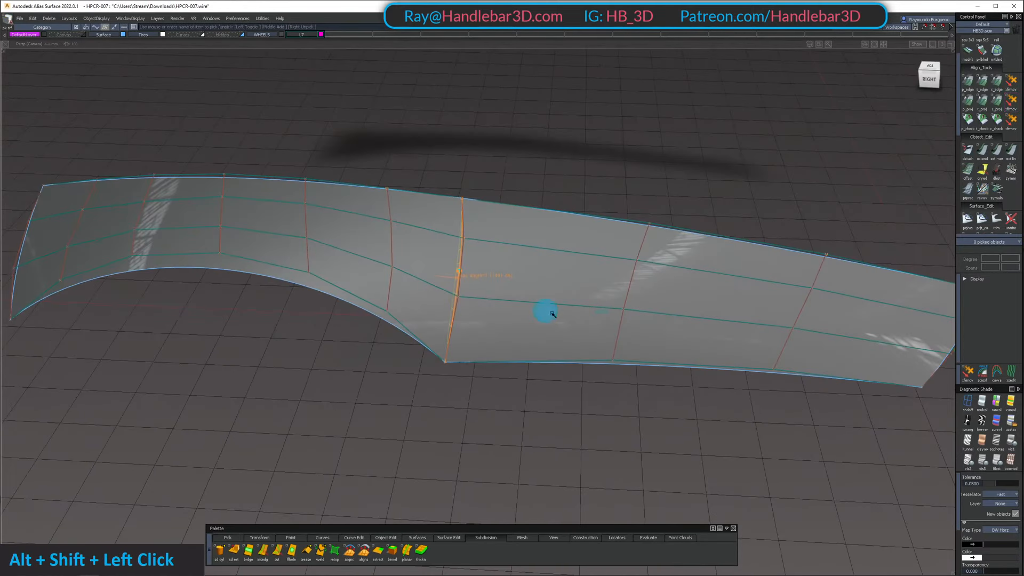
alt+shift+drag(643, 316, 555, 260)
ctrl+shift+double_click(651, 265)
key(z)
click(638, 263)
alt+shift+right_drag(508, 242, 656, 281)
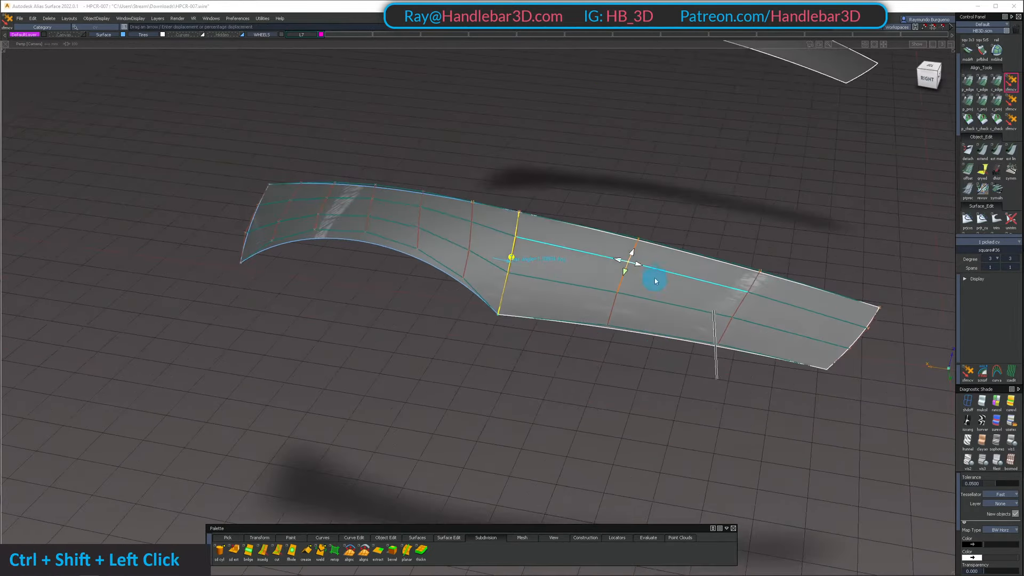
click(645, 288)
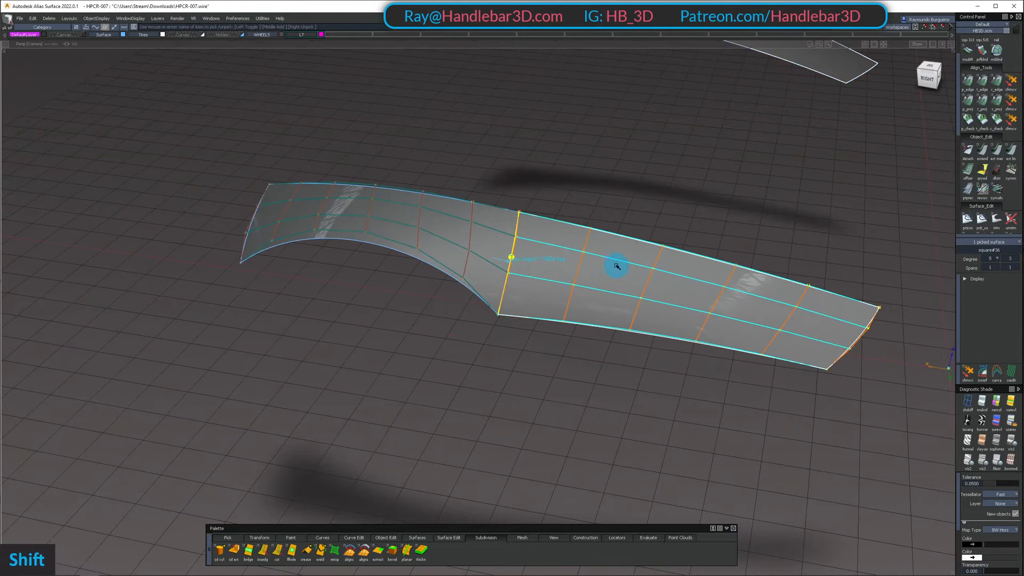
Examine the side surface's denser hull, the tangent deviation comb and the reflections around the shared edge
alt+shift+drag(617, 266, 775, 285)
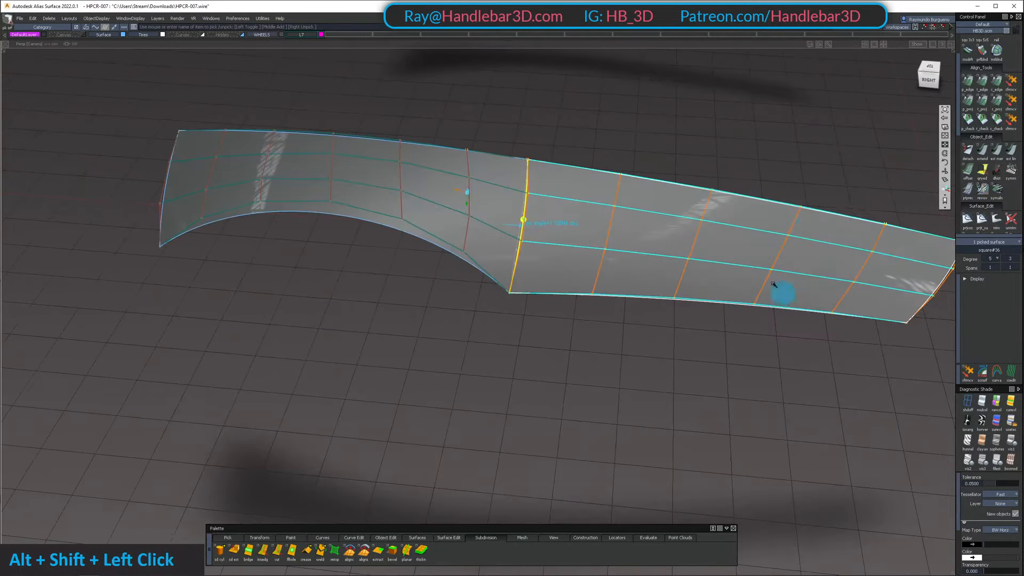
alt+shift+drag(849, 217, 338, 112)
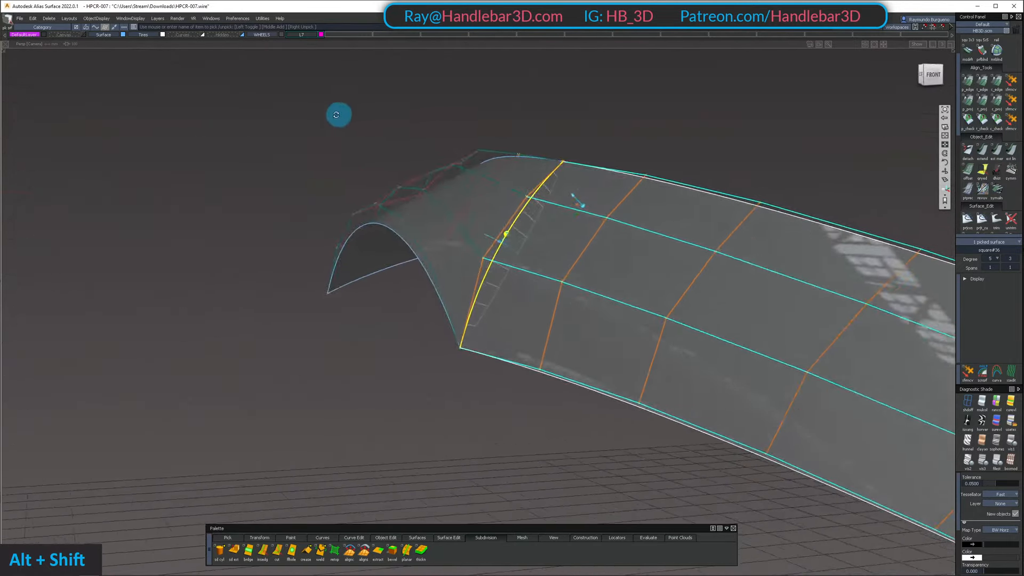
alt+shift+middle_drag(338, 112, 427, 178)
alt+shift+drag(427, 179, 511, 177)
alt+shift+right_drag(511, 177, 580, 178)
alt+shift+drag(580, 178, 455, 198)
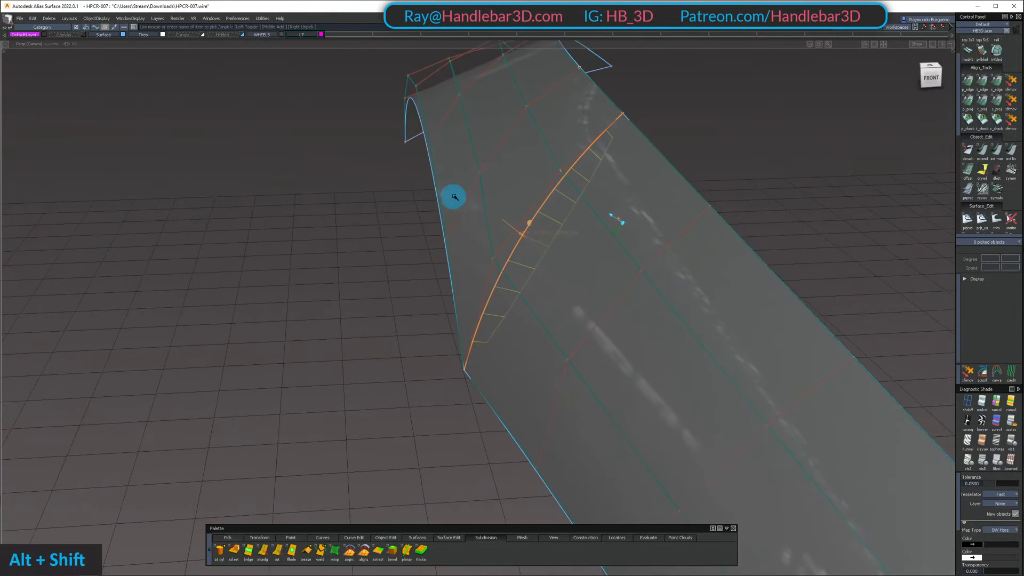
alt+shift+drag(509, 217, 509, 291)
ctrl+shift+drag(553, 372, 560, 302)
alt+shift+right_drag(560, 302, 535, 304)
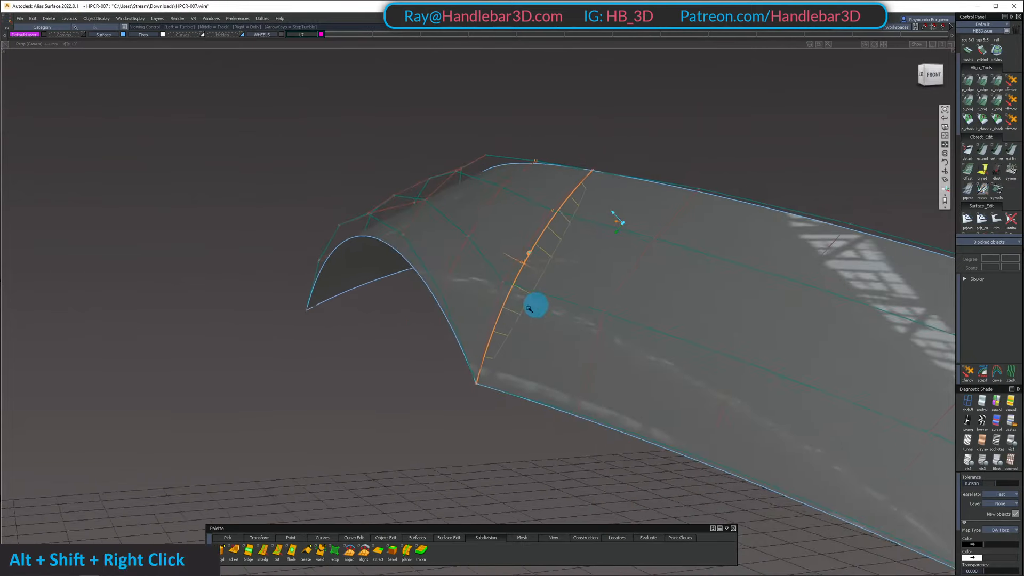
Try moving the fender's lower interior CV beside the shared edge, and undo the move
ctrl+shift+drag(521, 273, 416, 268)
click(468, 220)
key(shift+z)
drag(368, 284, 249, 295)
key(ctrl+z)
key(space)
click(338, 294)
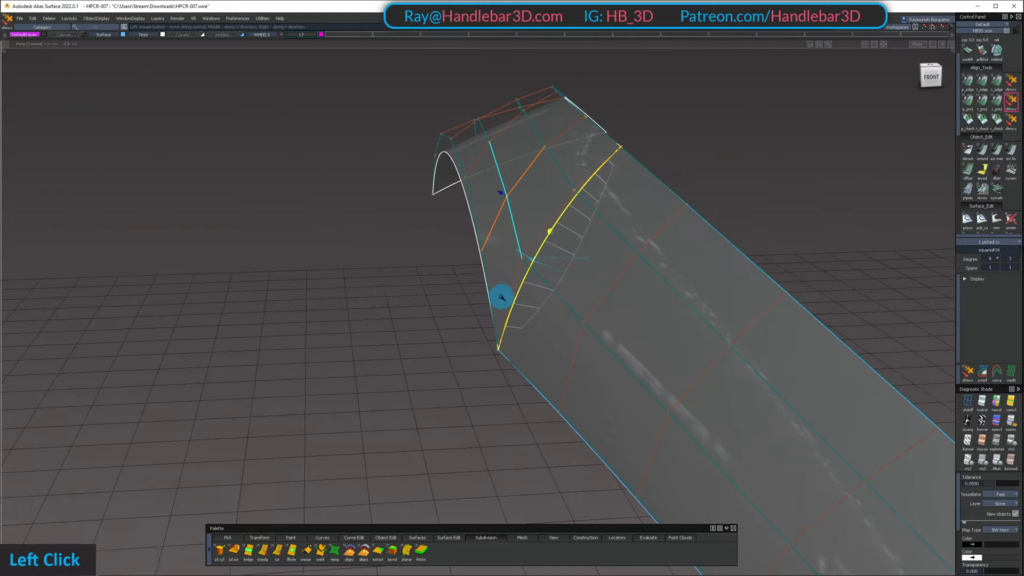
Try moving the lower interior CV pair on the shared edge again while watching the tangent comb, and undo it
ctrl+shift+drag(501, 297, 519, 322)
ctrl+shift+drag(517, 318, 529, 266)
ctrl+shift+drag(496, 299, 462, 333)
middle_drag(460, 332, 419, 320)
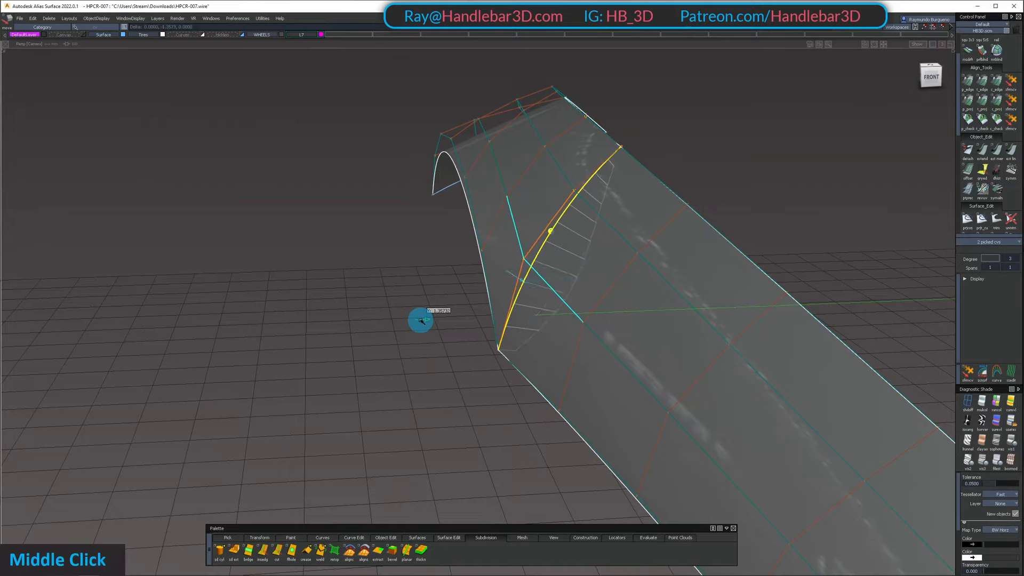
key(ctrl+z)
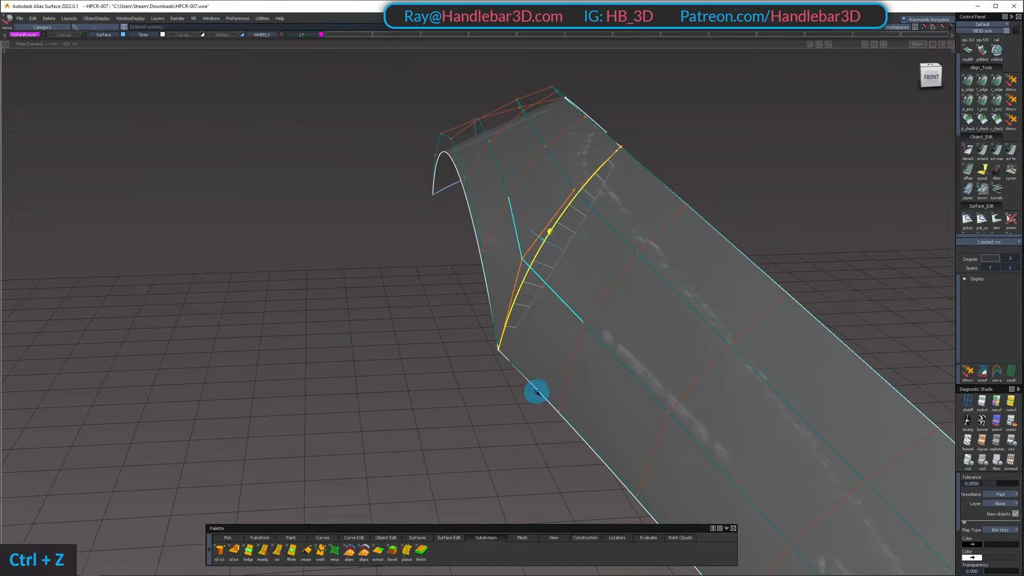
Adjust the side surface's lower interior CV beside the shared edge to bring it into tangency with the fender
ctrl+shift+double_click(621, 335)
key(shift+z)
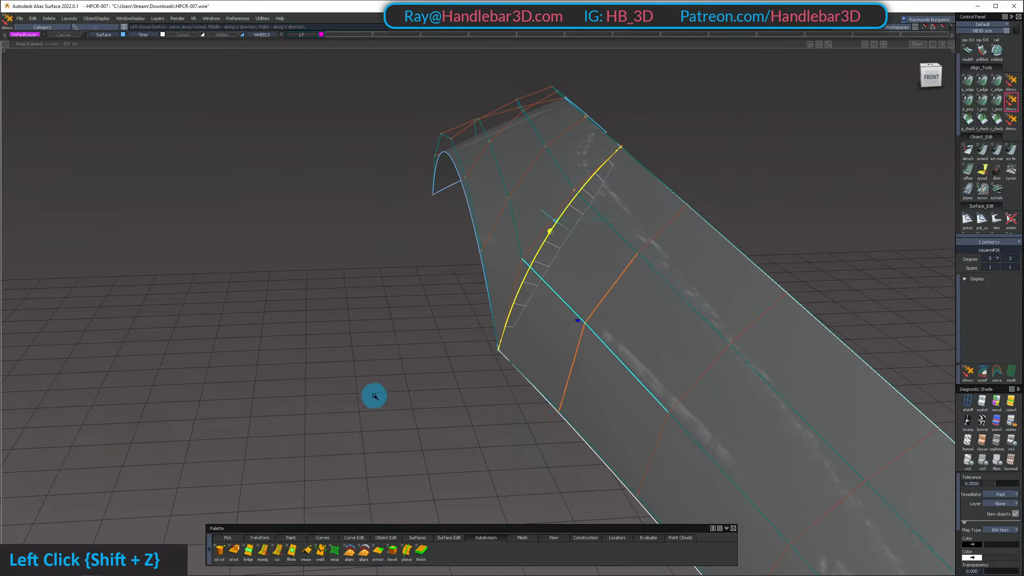
alt+shift+drag(697, 389, 689, 388)
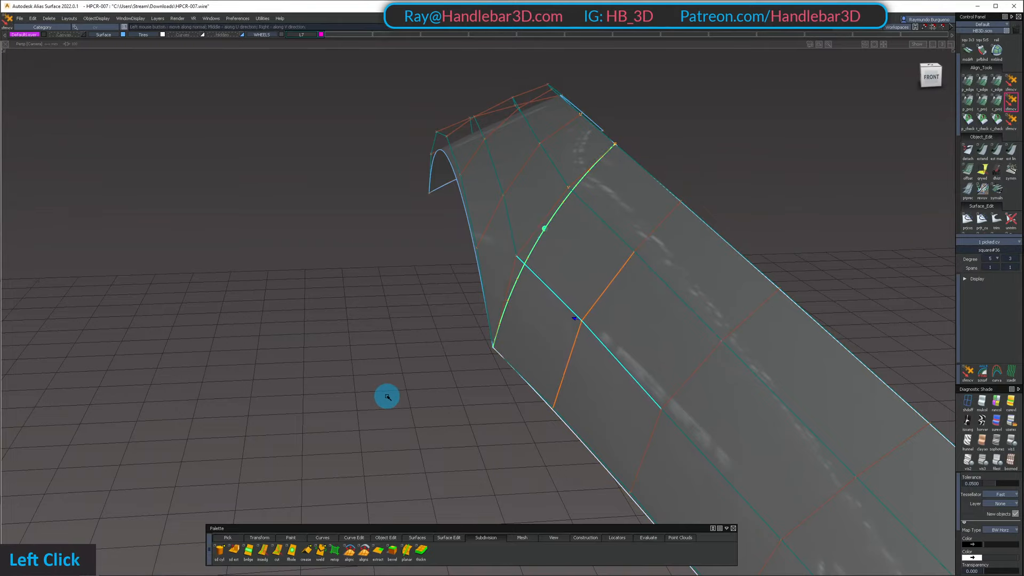
Inspect the hull flow and reflections across the fender and side surfaces from several angles
mouse_move(388, 397)
alt+shift+mouse_down()
mouse_move(350, 331)
mouse_move(298, 306)
mouse_move(773, 343)
mouse_move(503, 375)
mouse_move(690, 293)
mouse_move(426, 126)
mouse_move(652, 295)
mouse_move(697, 349)
alt+shift+mouse_up()
ctrl+shift+middle_drag(696, 349, 663, 287)
mouse_move(648, 285)
alt+shift+mouse_down()
mouse_move(588, 167)
mouse_move(583, 297)
mouse_move(649, 283)
mouse_move(596, 253)
mouse_move(594, 299)
alt+shift+mouse_up()
alt+shift+right_drag(594, 299, 741, 268)
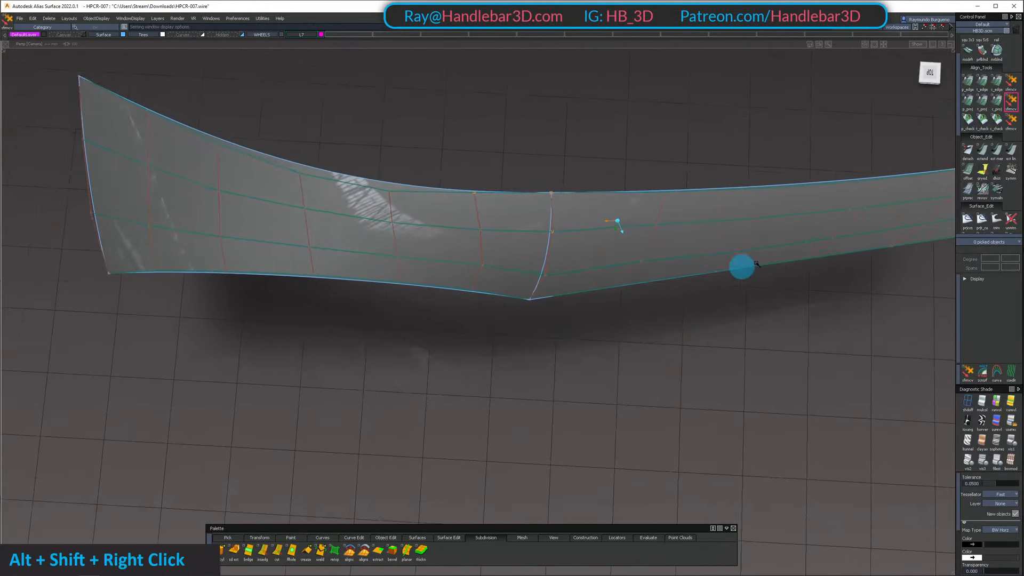
mouse_move(741, 267)
alt+shift+mouse_down()
mouse_move(647, 121)
mouse_move(420, 82)
mouse_move(482, 299)
alt+shift+mouse_up()
mouse_move(482, 298)
ctrl+shift+mouse_down()
mouse_move(417, 155)
mouse_move(521, 369)
ctrl+shift+mouse_up()
ctrl+shift+right_drag(521, 369, 536, 304)
Place a curvature check on the shared edge and examine its comb from several angles
ctrl+shift+drag(715, 214, 840, 206)
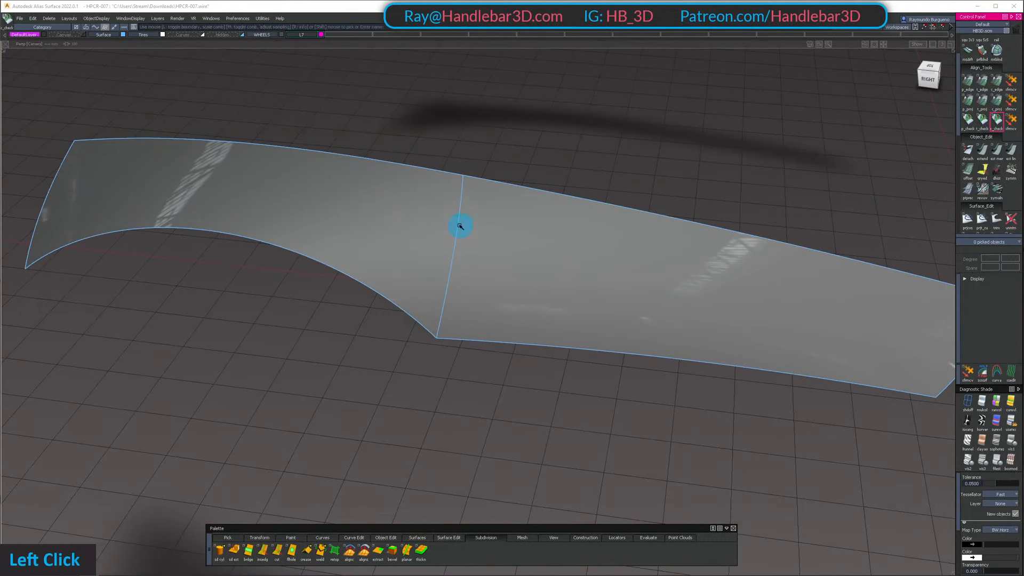
alt+shift+drag(577, 213, 558, 281)
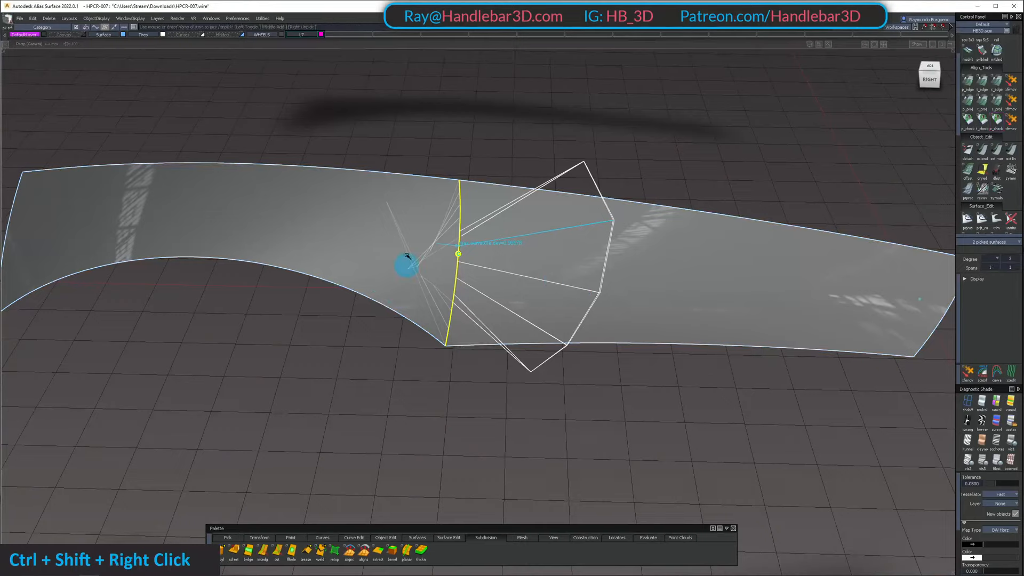
ctrl+shift+right_drag(406, 256, 409, 218)
alt+shift+drag(410, 218, 391, 325)
alt+shift+drag(411, 263, 610, 344)
mouse_move(610, 344)
ctrl+shift+mouse_down()
mouse_move(587, 260)
mouse_move(594, 238)
ctrl+shift+mouse_up()
Adjust the side surface's lower-edge CV in the third row against the curvature comb, undoing the first trial
mouse_move(613, 232)
shift+mouse_down()
mouse_move(664, 269)
mouse_move(676, 251)
shift+mouse_up()
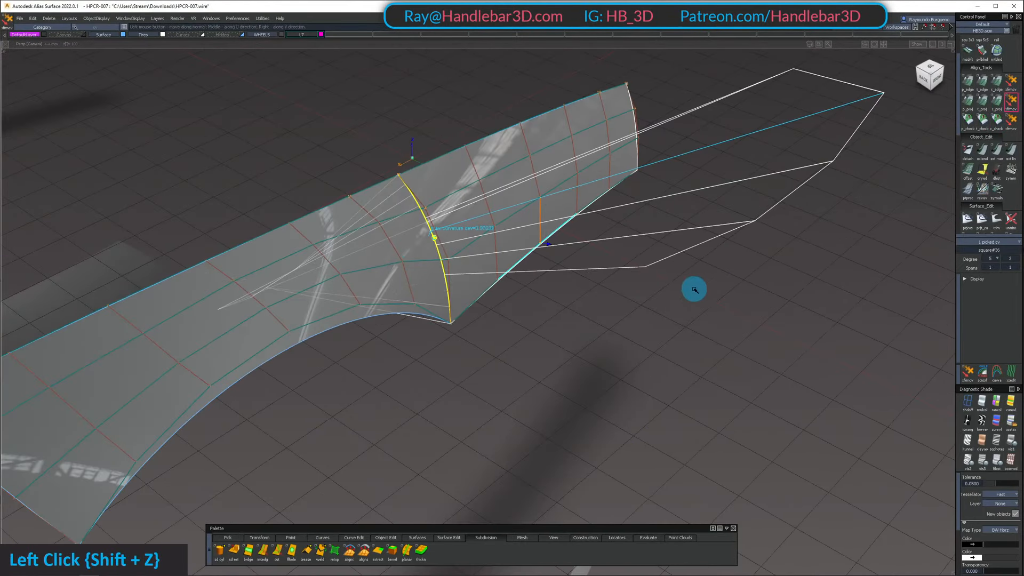
key(ctrl+z)
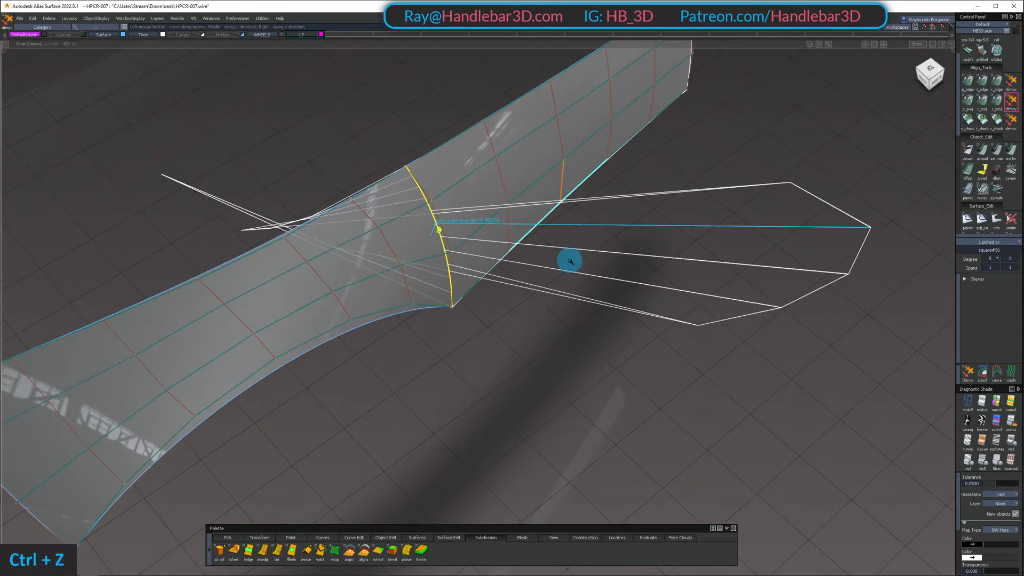
alt+shift+right_drag(567, 258, 544, 236)
alt+shift+drag(544, 235, 462, 283)
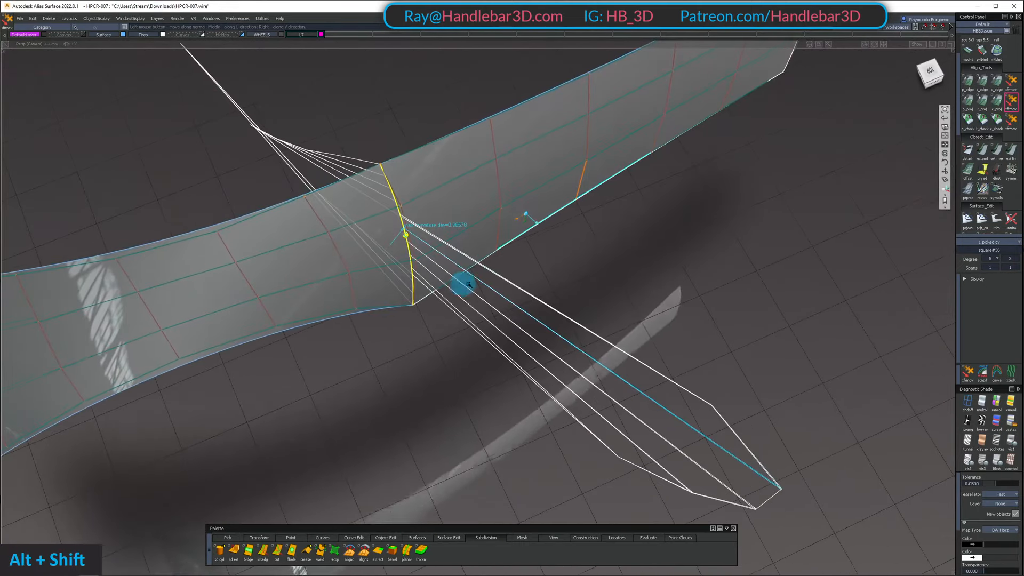
drag(619, 252, 635, 248)
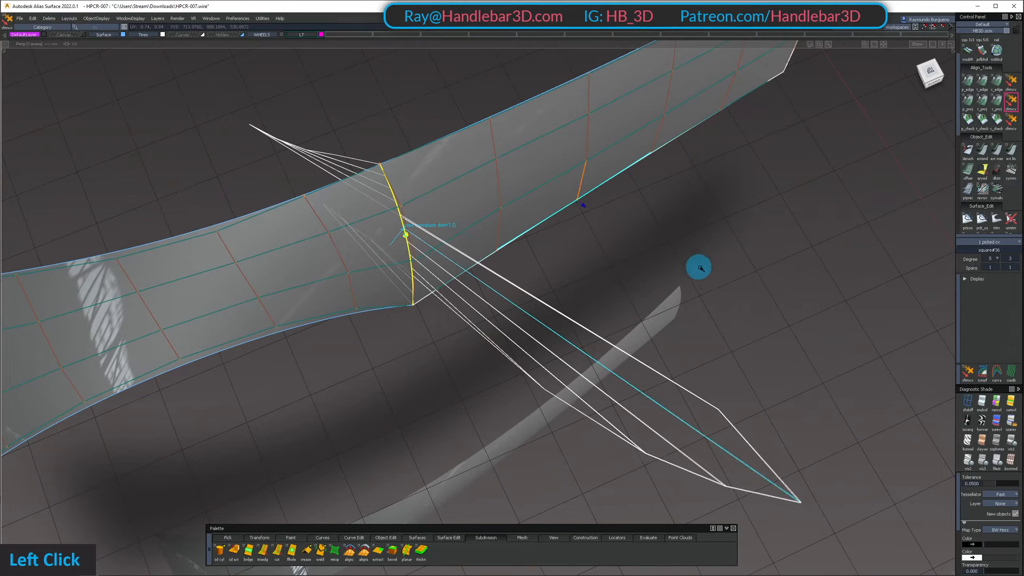
drag(709, 270, 542, 137)
Adjust the side surface's upper interior CV in the third row to improve curvature at the shared edge
ctrl+shift+click(587, 225)
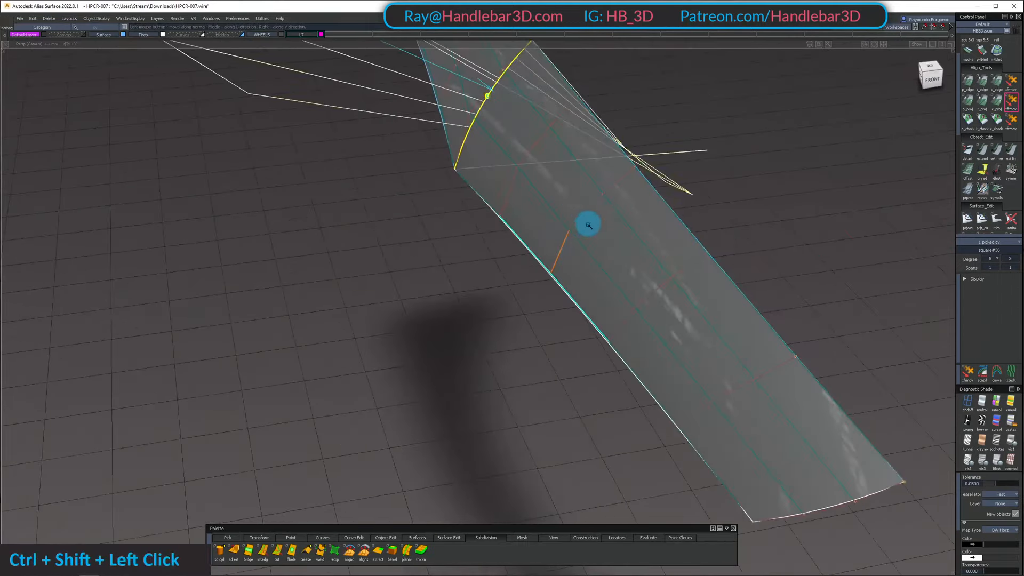
alt+shift+drag(587, 224, 622, 202)
ctrl+shift+click(587, 238)
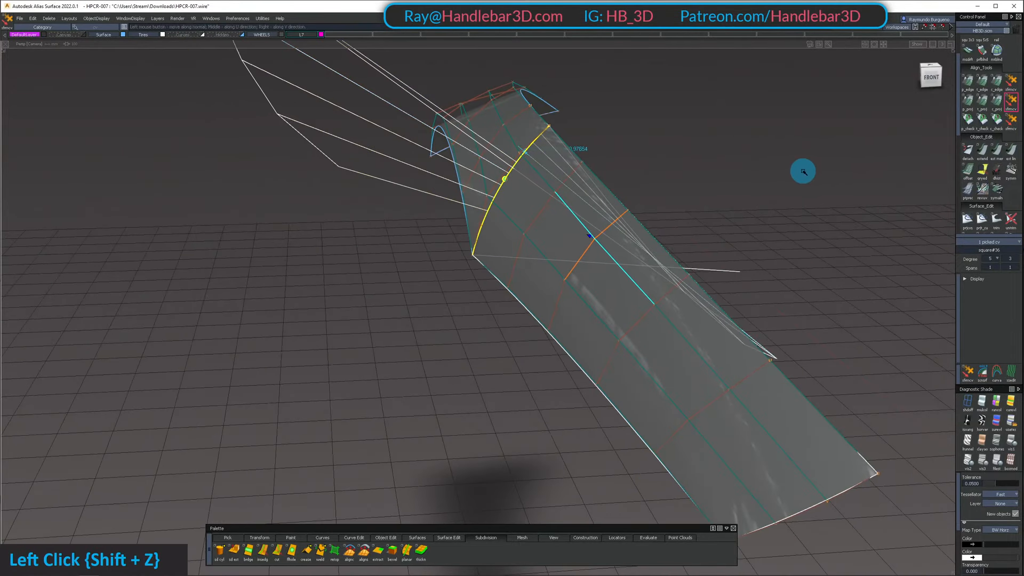
alt+shift+drag(741, 179, 697, 202)
alt+shift+right_drag(697, 201, 722, 205)
mouse_move(721, 204)
alt+shift+mouse_down()
mouse_move(709, 182)
mouse_move(717, 193)
alt+shift+mouse_up()
Run the curvature check on the shared edge again and examine the deviation comb along its length
click(997, 122)
middle_drag(811, 152, 918, 152)
drag(859, 152, 545, 293)
alt+shift+middle_drag(545, 294, 482, 236)
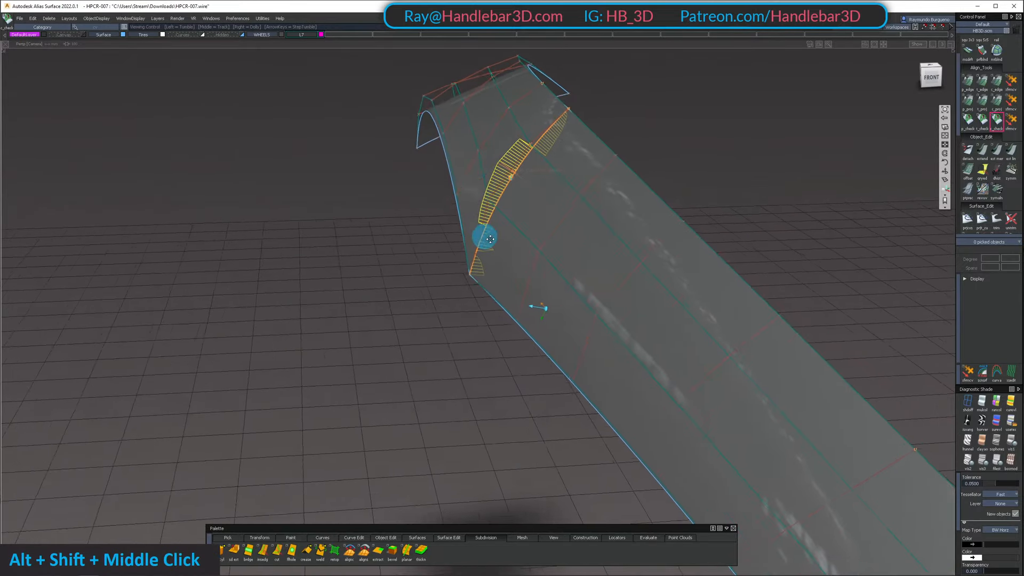
alt+shift+drag(482, 236, 586, 223)
alt+shift+right_drag(587, 222, 491, 217)
alt+shift+drag(491, 217, 602, 224)
Adjust the fender surface's upper and middle interior CVs in the third row to refine curvature at the shared edge
ctrl+shift+drag(397, 243, 426, 247)
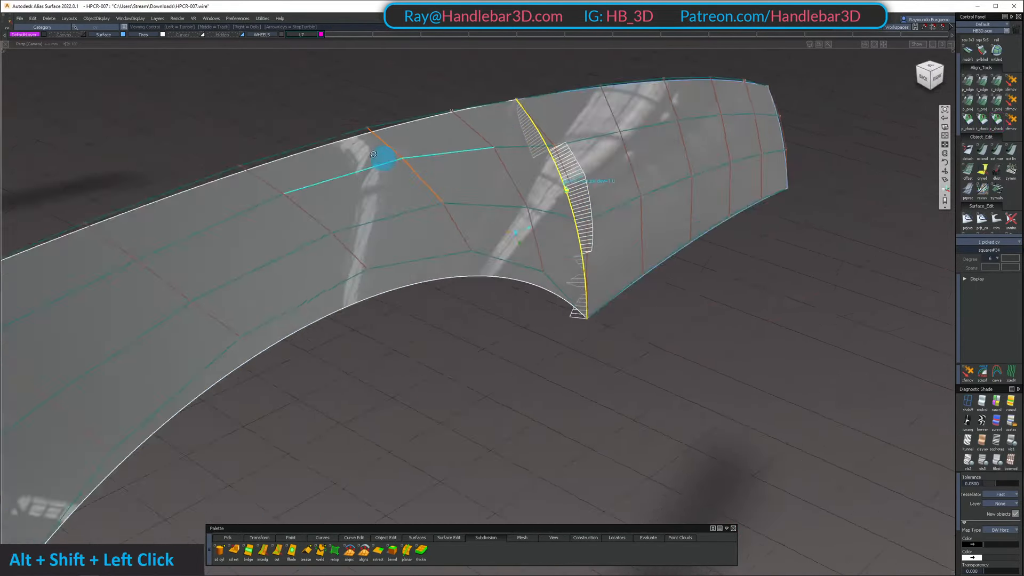
alt+shift+drag(384, 160, 370, 97)
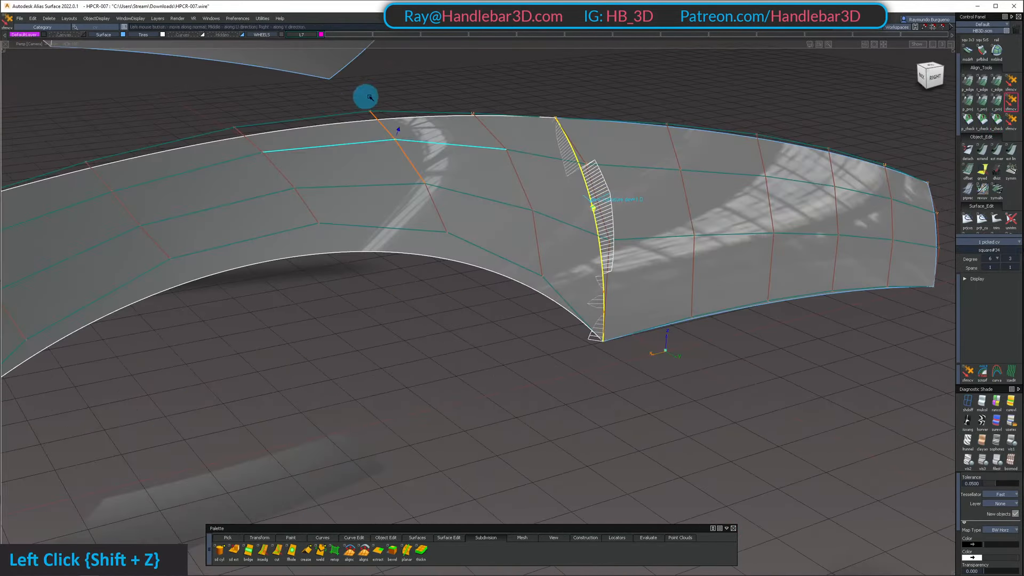
alt+shift+drag(631, 124, 427, 263)
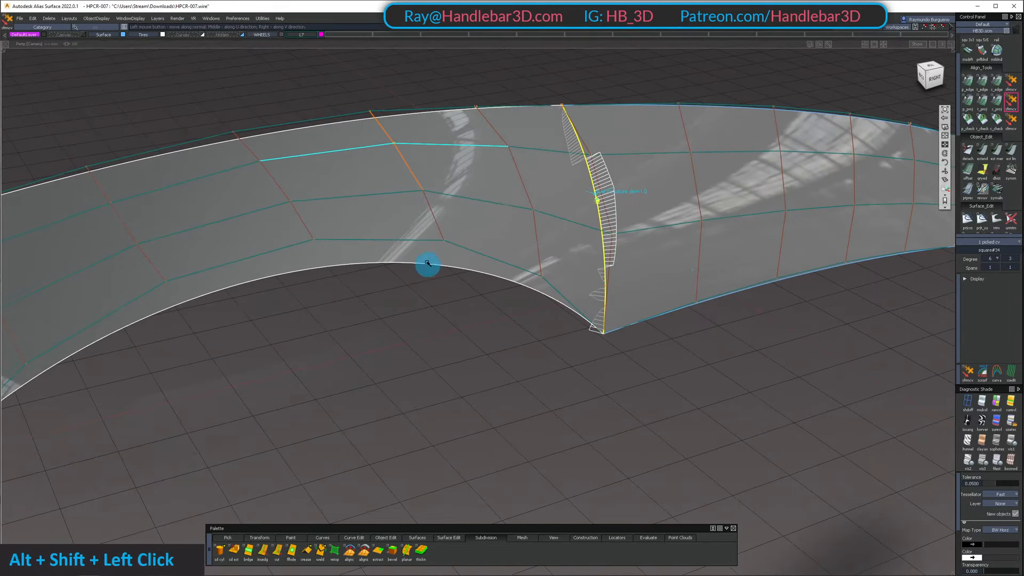
drag(396, 177, 438, 207)
alt+shift+drag(448, 208, 632, 218)
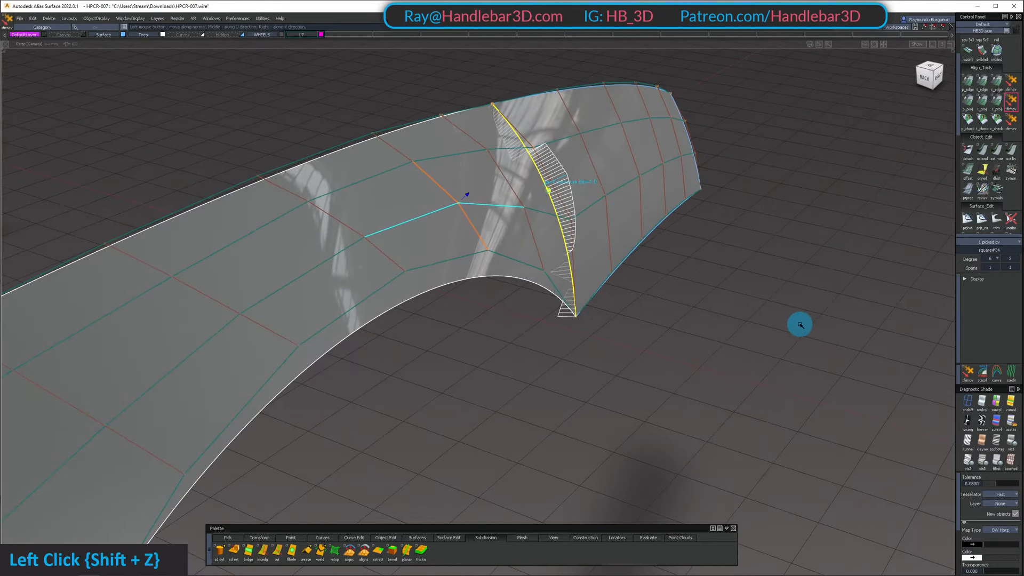
Adjust the side surface's lower-edge CV in the third row against the curvature comb
alt+shift+drag(758, 280, 500, 290)
shift+click(603, 380)
alt+shift+drag(602, 380, 520, 392)
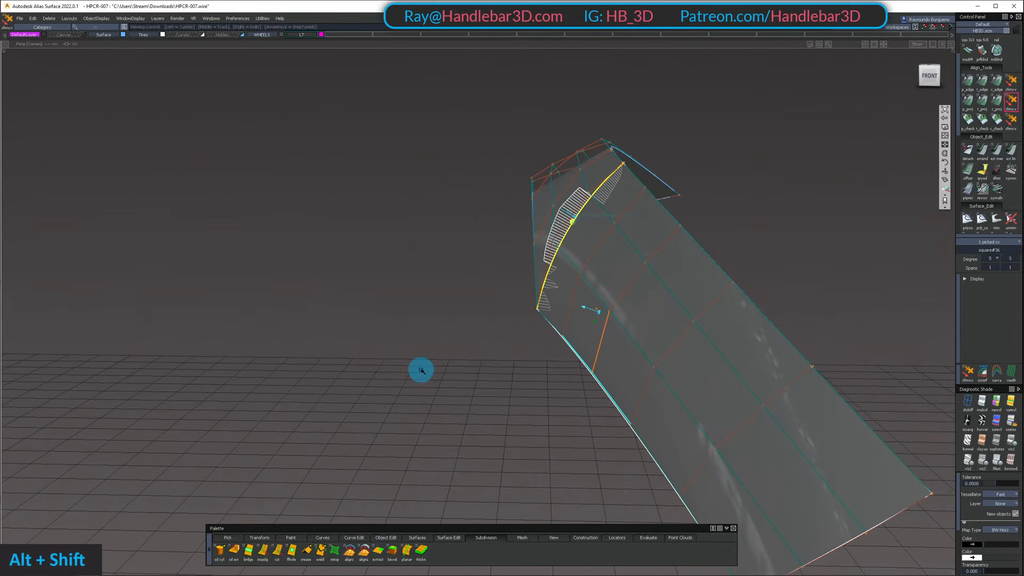
alt+shift+drag(421, 370, 575, 229)
Duplicate the fender surface and try aligning the copy to the side surface with G2 continuity, Project type and Normal vector
ctrl+shift+click(592, 234)
alt+shift+drag(634, 256, 415, 176)
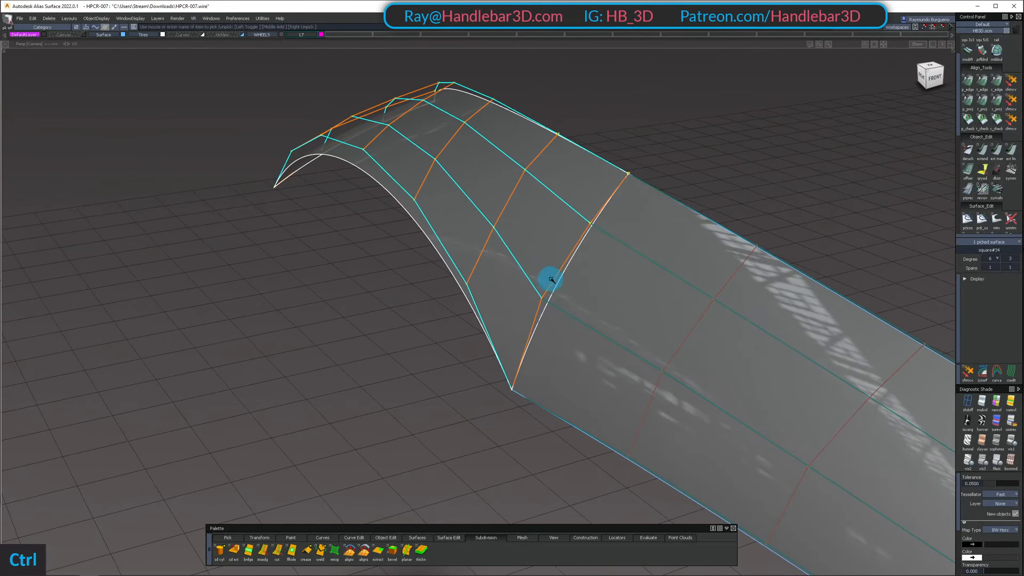
key(ctrl+v)
ctrl+shift+click(610, 266)
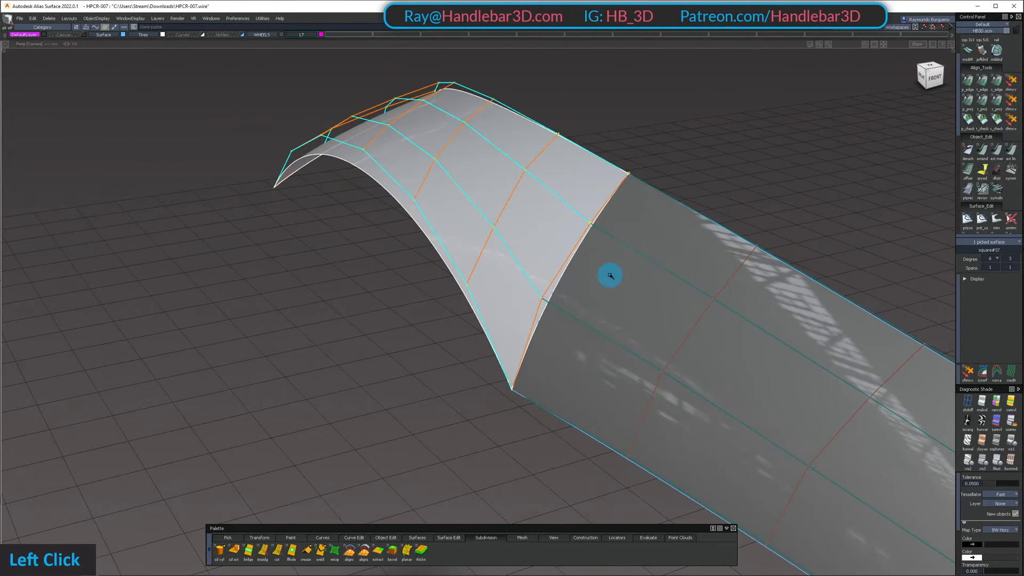
ctrl+shift+double_click(998, 98)
click(567, 228)
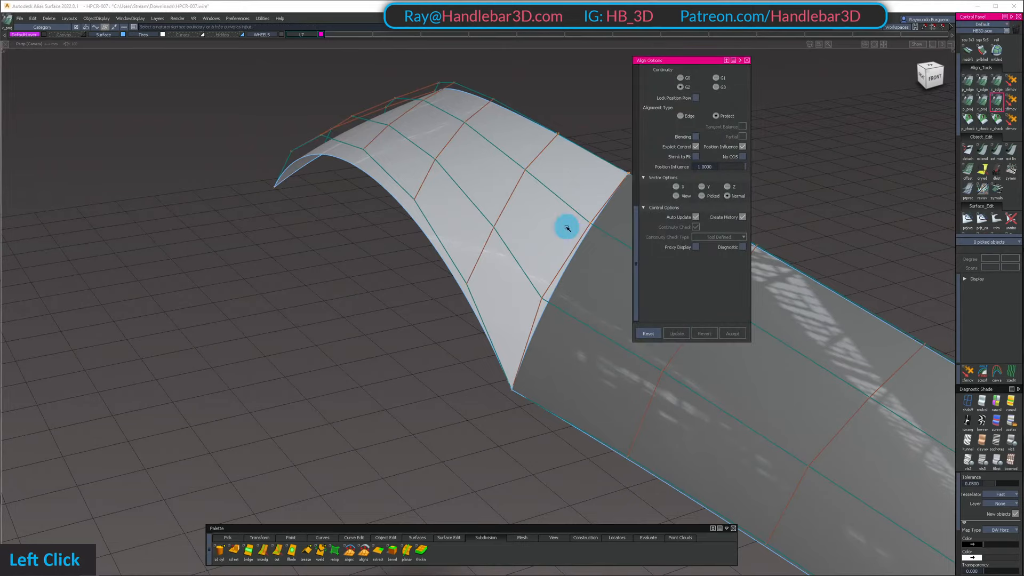
alt+shift+drag(551, 271, 450, 249)
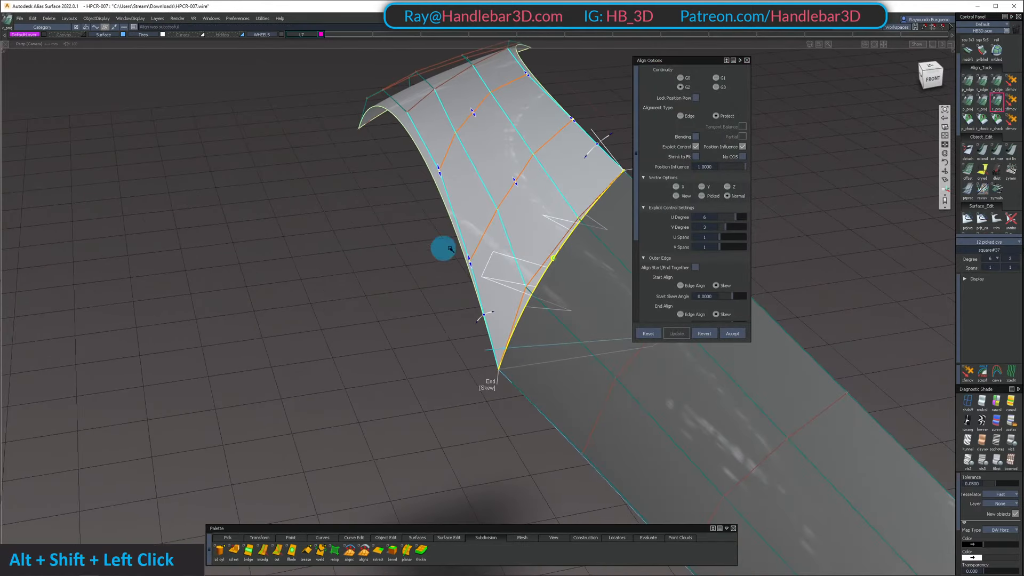
Show the hidden car parts and compare the aligned copy with the original fender surface from several angles
key(shift+u)
alt+shift+right_drag(503, 218, 496, 190)
alt+shift+drag(497, 190, 480, 137)
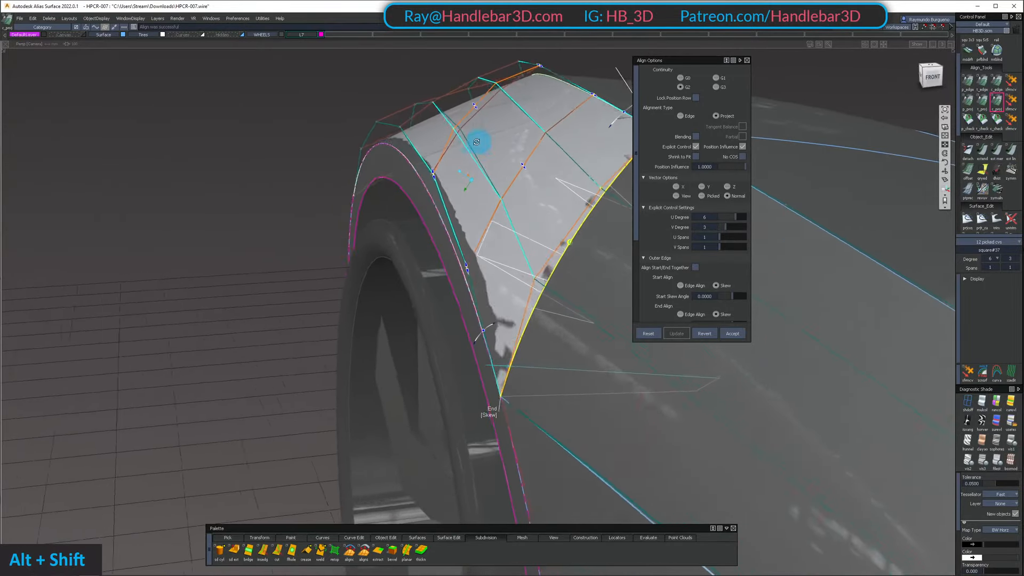
alt+shift+middle_drag(480, 137, 420, 180)
alt+shift+drag(419, 179, 480, 161)
alt+shift+right_drag(480, 161, 464, 163)
alt+shift+drag(464, 162, 507, 119)
mouse_move(506, 118)
alt+shift+mouse_down()
mouse_move(519, 107)
mouse_move(528, 124)
mouse_move(521, 117)
alt+shift+mouse_up()
alt+shift+right_drag(521, 117, 517, 136)
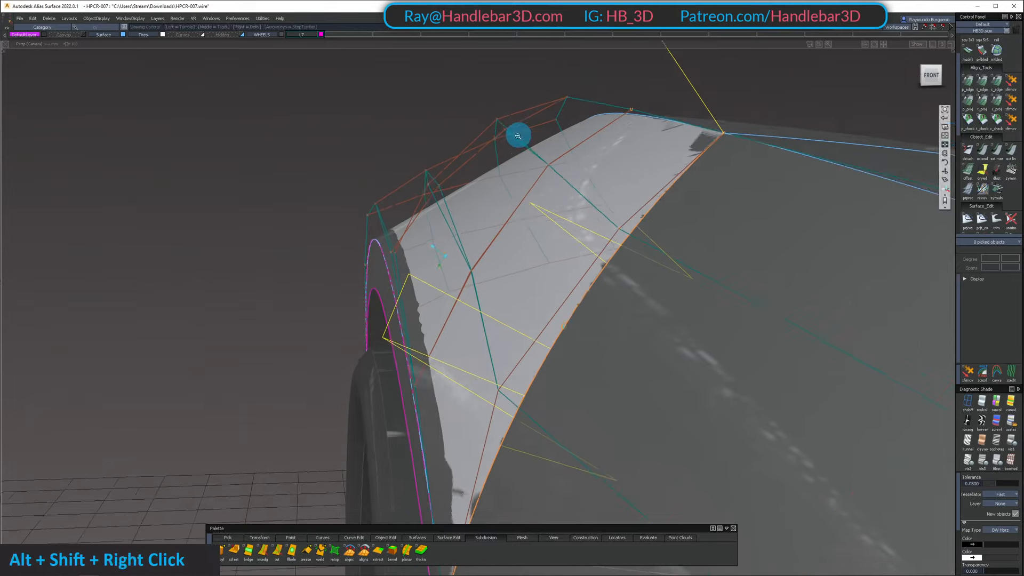
alt+shift+drag(517, 136, 477, 134)
mouse_move(478, 133)
ctrl+shift+mouse_down()
mouse_move(658, 187)
mouse_move(463, 130)
mouse_move(341, 71)
mouse_move(412, 134)
mouse_move(452, 103)
mouse_move(461, 212)
mouse_move(373, 199)
mouse_move(543, 246)
ctrl+shift+mouse_up()
Delete the aligned trial copy of the fender surface
ctrl+shift+middle_click(463, 129)
ctrl+click(462, 104)
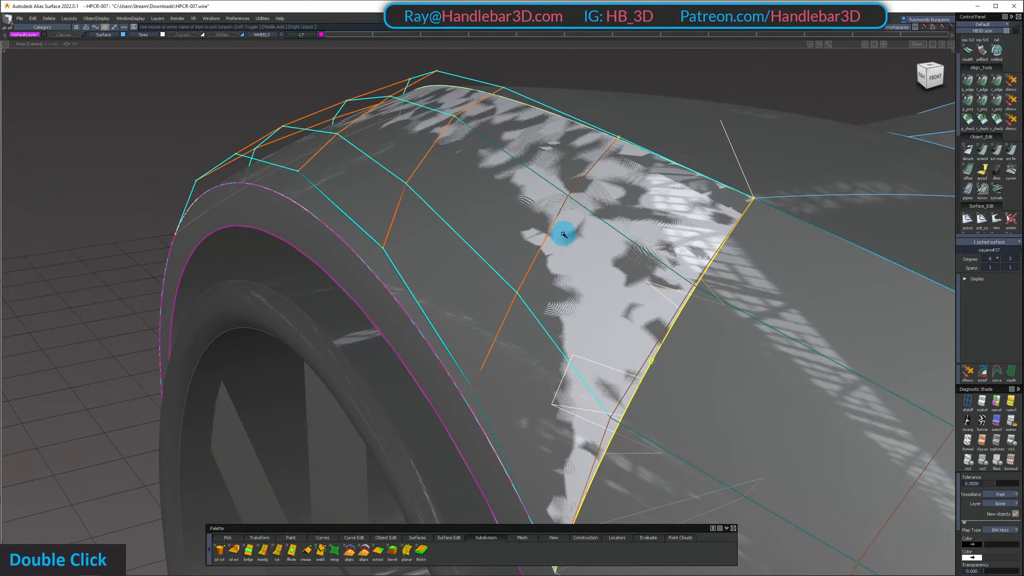
key(Return)
Examine the reflections over the front fender and side surfaces from the front, above and the side
alt+shift+drag(571, 231, 634, 219)
alt+shift+right_drag(634, 218, 533, 240)
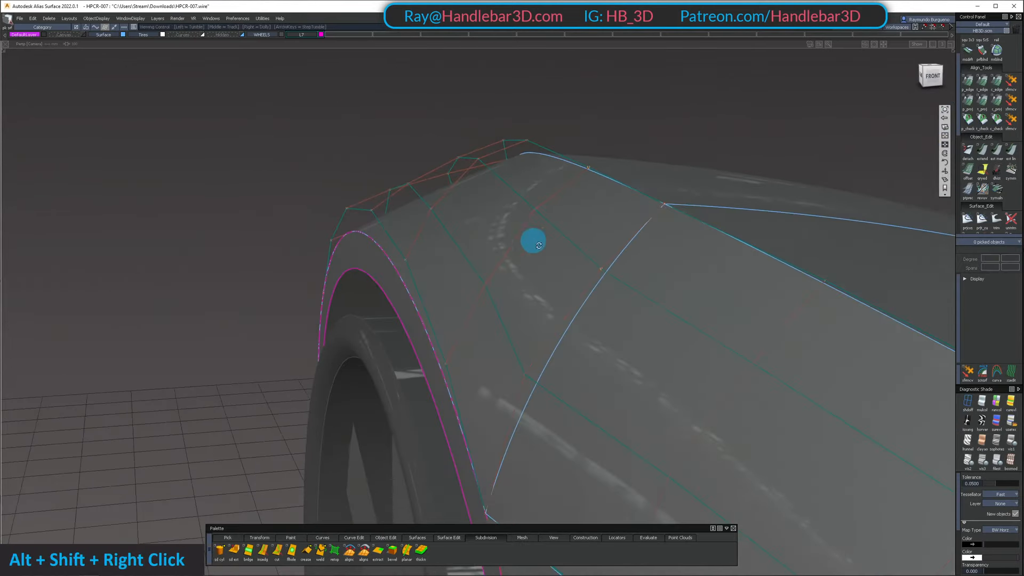
alt+shift+drag(533, 240, 533, 251)
alt+shift+right_drag(533, 251, 482, 366)
alt+shift+drag(482, 366, 523, 523)
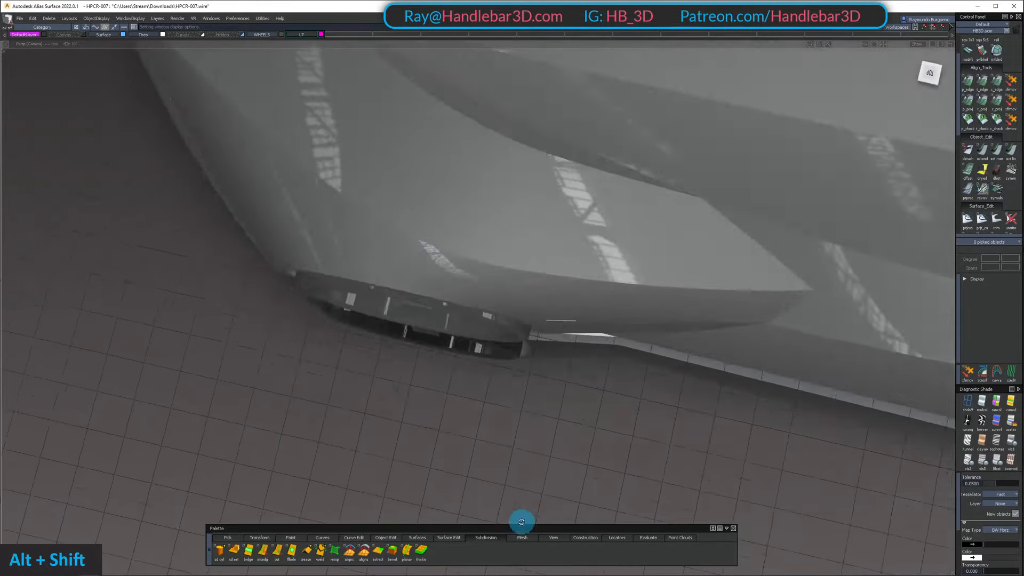
alt+shift+right_drag(523, 523, 555, 377)
alt+shift+drag(555, 376, 410, 274)
alt+shift+right_drag(409, 274, 507, 443)
alt+shift+drag(507, 442, 504, 297)
ctrl+shift+right_drag(504, 296, 520, 295)
alt+shift+drag(520, 295, 585, 389)
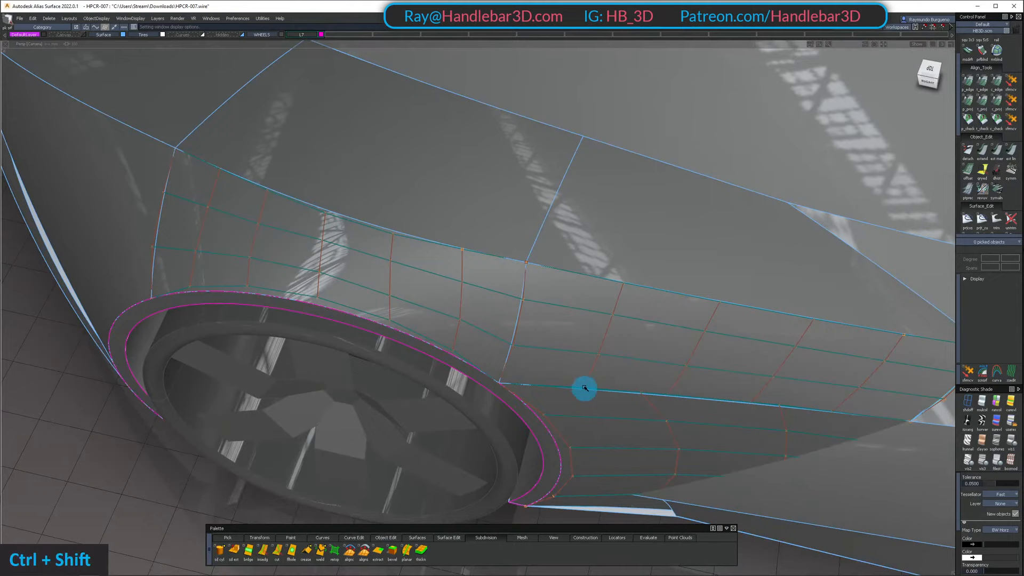
Hide the CVs of the fender and side surfaces and examine a curvature check along their shared edge
ctrl+shift+double_click(564, 308)
double_click(598, 322)
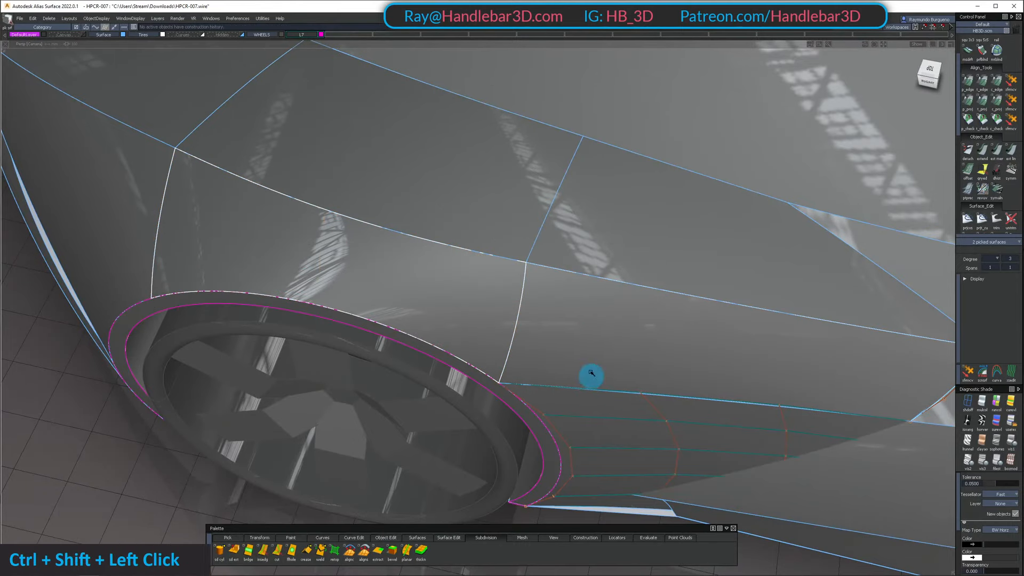
alt+shift+drag(591, 373, 547, 319)
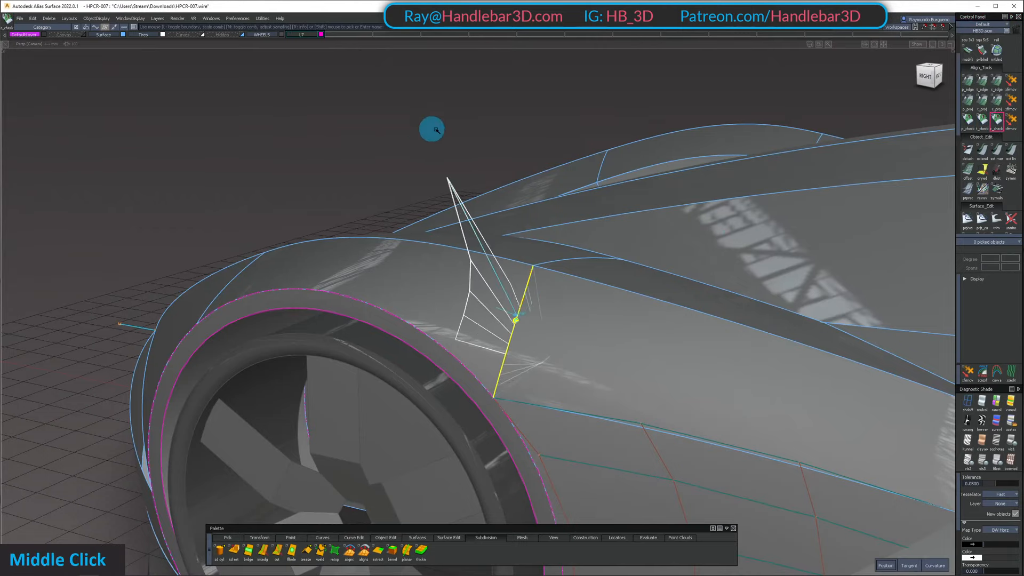
alt+shift+drag(677, 129, 294, 146)
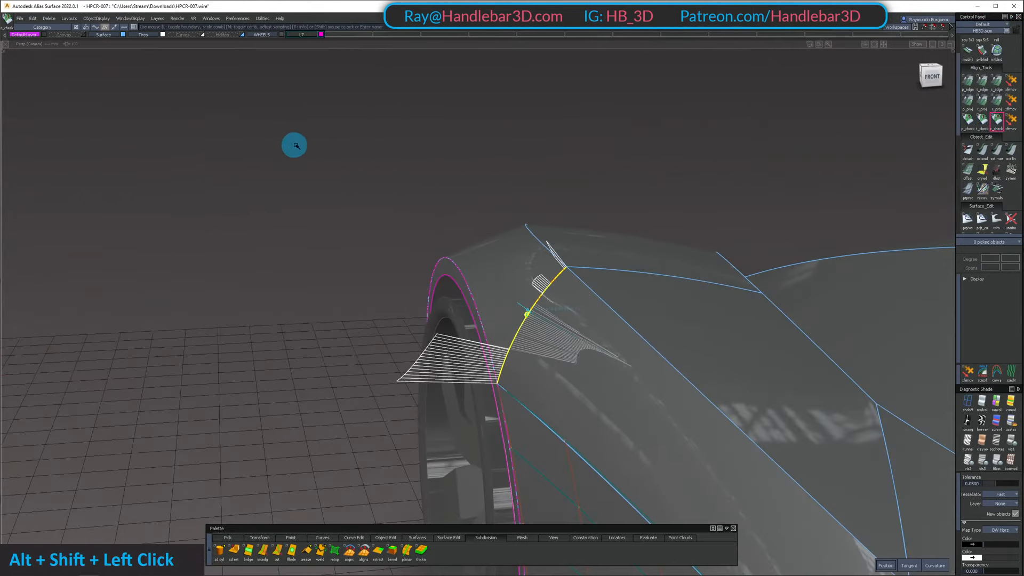
alt+shift+drag(390, 153, 368, 254)
alt+shift+drag(539, 261, 493, 232)
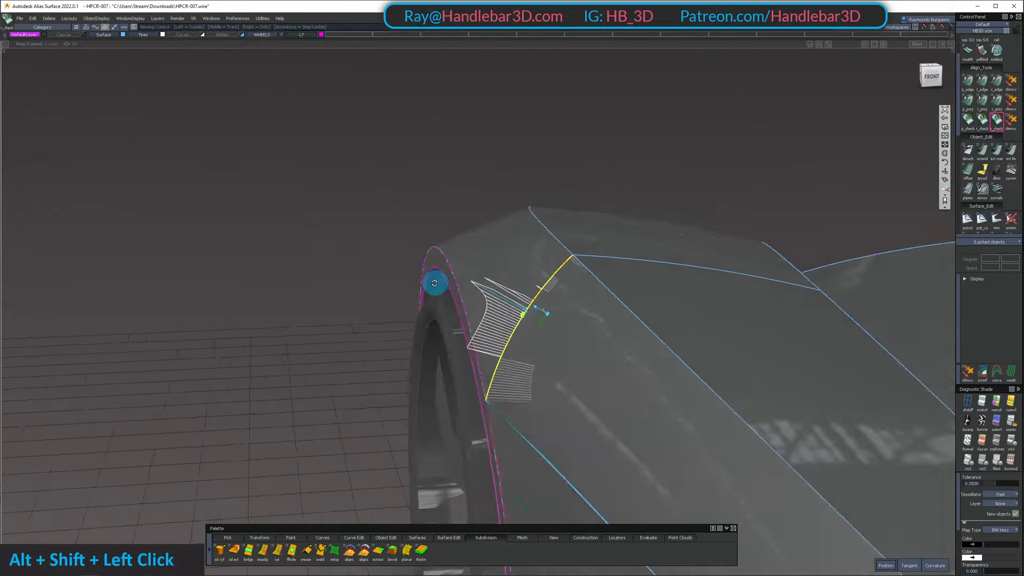
alt+shift+drag(434, 284, 587, 274)
alt+shift+right_drag(588, 274, 567, 334)
alt+shift+drag(567, 334, 635, 342)
ctrl+shift+right_drag(636, 342, 650, 359)
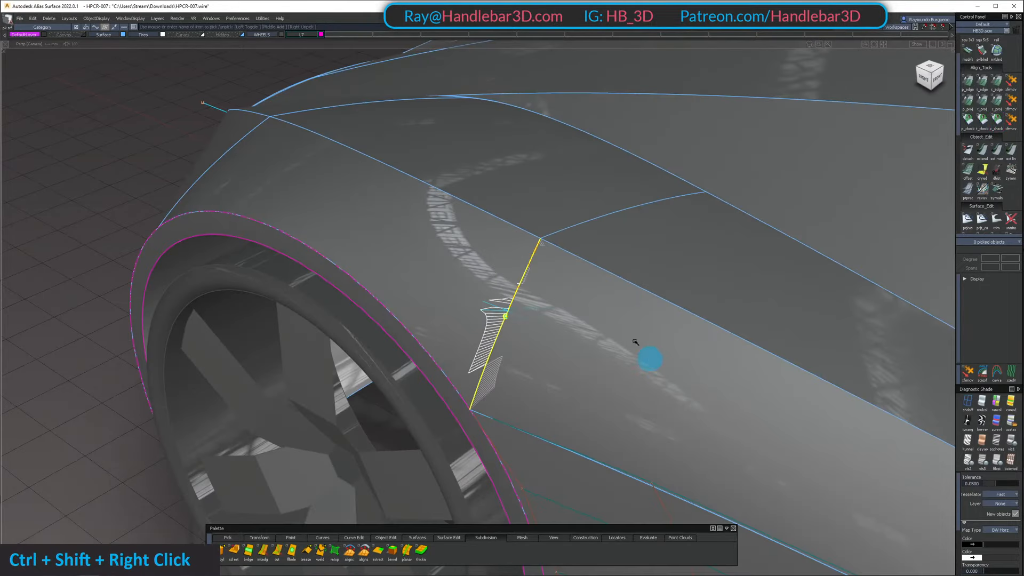
Examine the reflection flow across the shared edge of the fender and side surfaces on the shaded car body
click(986, 424)
alt+shift+drag(718, 300, 654, 298)
ctrl+shift+middle_drag(653, 297, 576, 244)
alt+shift+right_drag(584, 254, 627, 288)
mouse_move(626, 288)
alt+shift+mouse_down()
mouse_move(583, 319)
mouse_move(555, 289)
mouse_move(314, 254)
mouse_move(430, 261)
mouse_move(347, 268)
mouse_move(375, 254)
mouse_move(450, 267)
mouse_move(487, 327)
mouse_move(507, 435)
mouse_move(512, 370)
mouse_move(549, 388)
mouse_move(551, 428)
alt+shift+mouse_up()
alt+shift+right_drag(551, 427, 517, 318)
mouse_move(517, 318)
alt+shift+mouse_down()
mouse_move(551, 370)
mouse_move(473, 260)
mouse_move(501, 256)
mouse_move(553, 378)
alt+shift+mouse_up()
ctrl+shift+drag(553, 377, 542, 257)
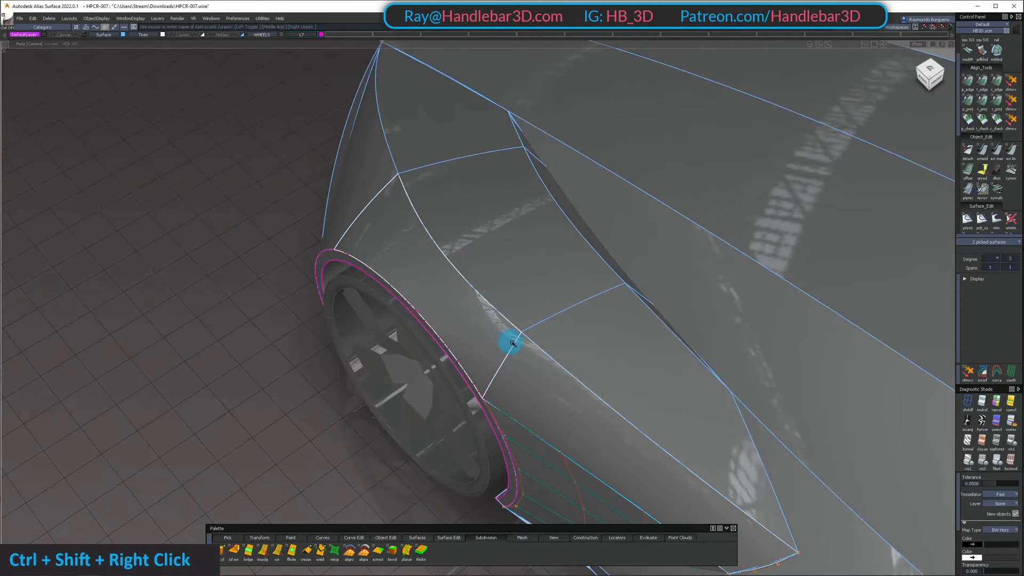
Show the CVs of the fender surface above the wheel arch and raise its second degree to 4
alt+shift+drag(512, 343, 593, 282)
alt+shift+drag(446, 333, 16, 347)
alt+shift+middle_drag(274, 270, 233, 233)
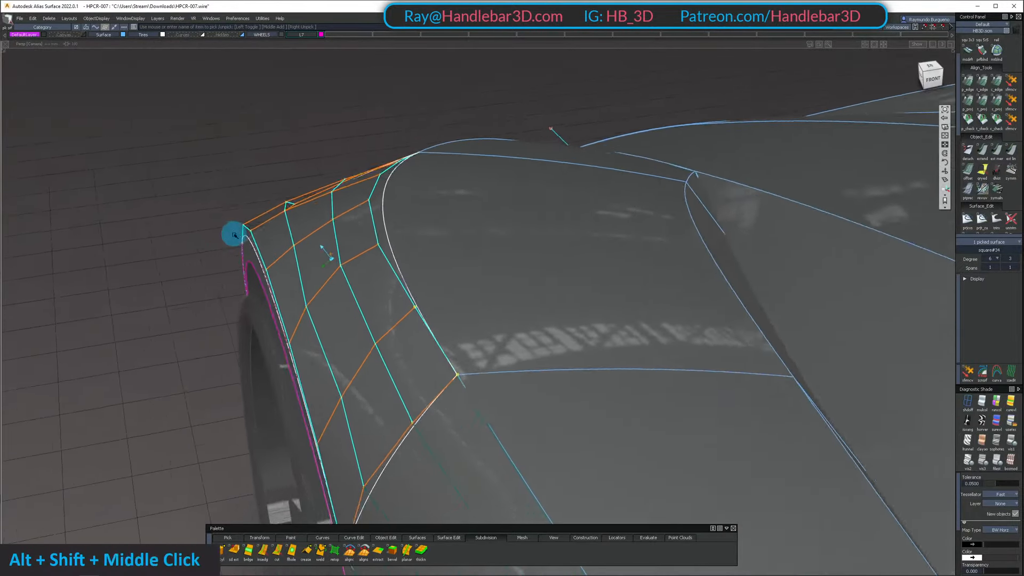
alt+shift+drag(233, 233, 432, 298)
alt+shift+drag(432, 298, 568, 280)
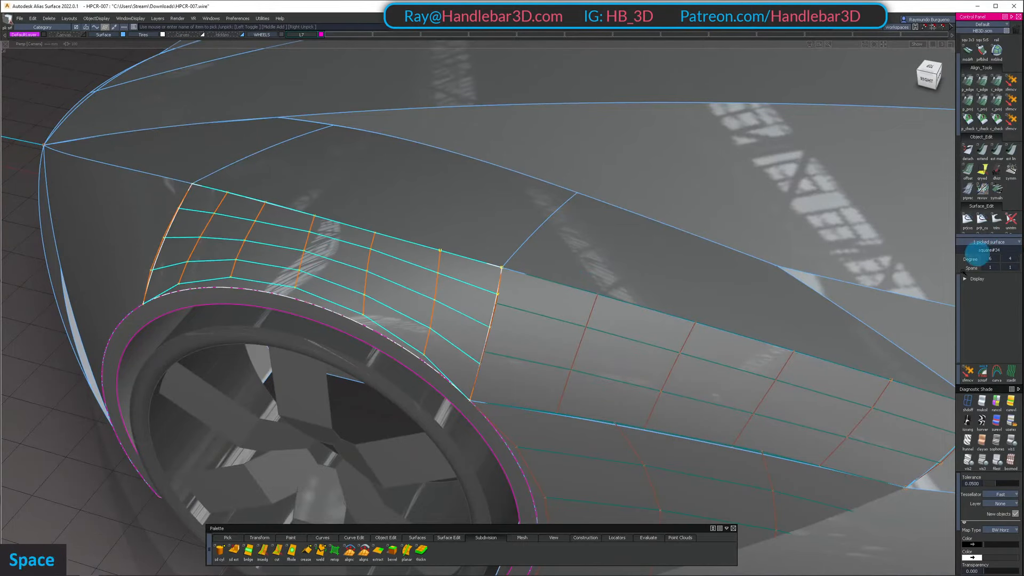
Isolate the fender and side surfaces with their CVs shown, hiding the rest of the car
ctrl+alt+shift+drag(466, 316, 571, 250)
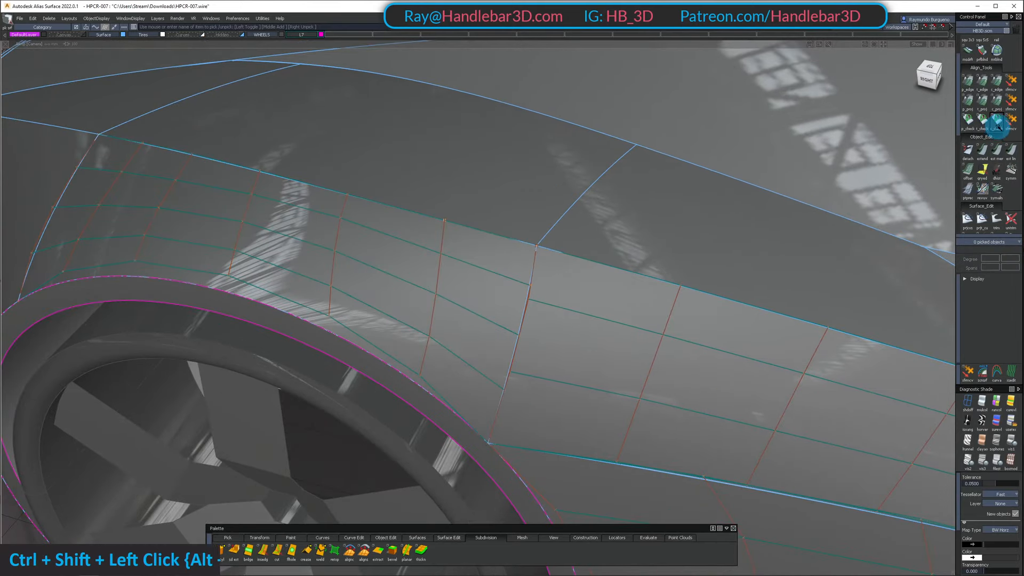
alt+shift+drag(561, 305, 559, 326)
ctrl+shift+middle_drag(558, 326, 510, 258)
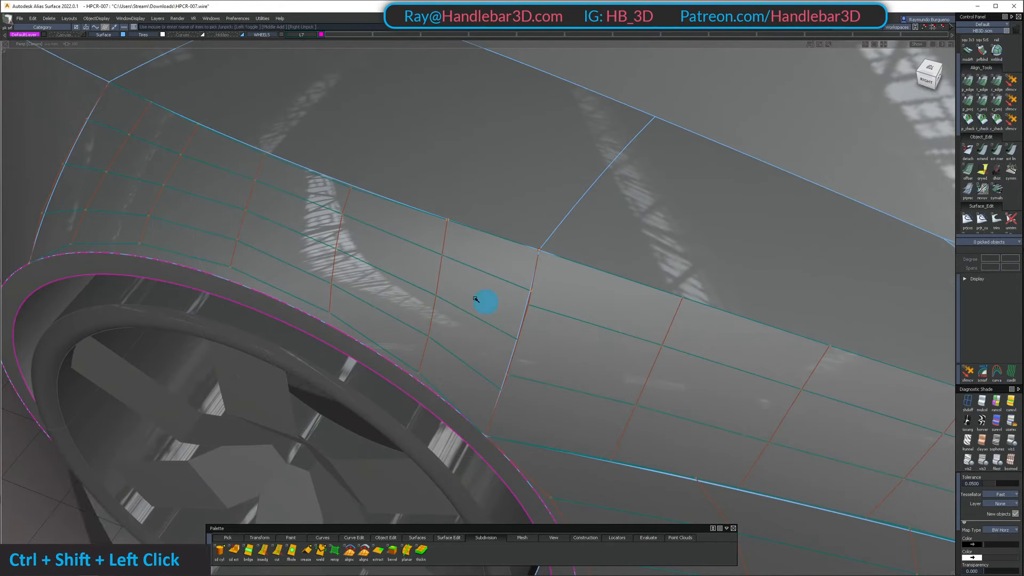
key(shift+h)
drag(475, 300, 574, 355)
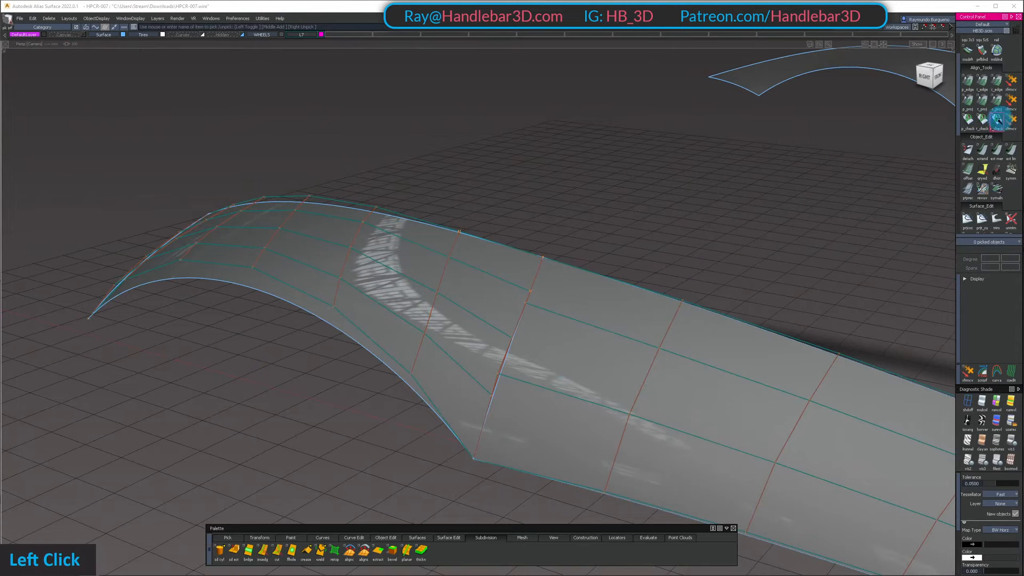
Place a new curvature check on the shared edge and examine the comb on the isolated surfaces
alt+shift+drag(525, 310, 406, 368)
mouse_move(406, 368)
ctrl+shift+mouse_down()
mouse_move(388, 311)
mouse_move(427, 341)
ctrl+shift+mouse_up()
mouse_move(427, 340)
alt+shift+mouse_down()
mouse_move(429, 302)
mouse_move(629, 441)
alt+shift+mouse_up()
ctrl+shift+drag(628, 440, 617, 394)
mouse_move(617, 394)
alt+shift+mouse_down()
mouse_move(800, 435)
mouse_move(335, 324)
alt+shift+mouse_up()
Adjust the fender surface's lower interior CV in the third row to smooth the curvature comb
click(349, 274)
alt+shift+drag(349, 274, 272, 274)
key(ctrl+shift+z)
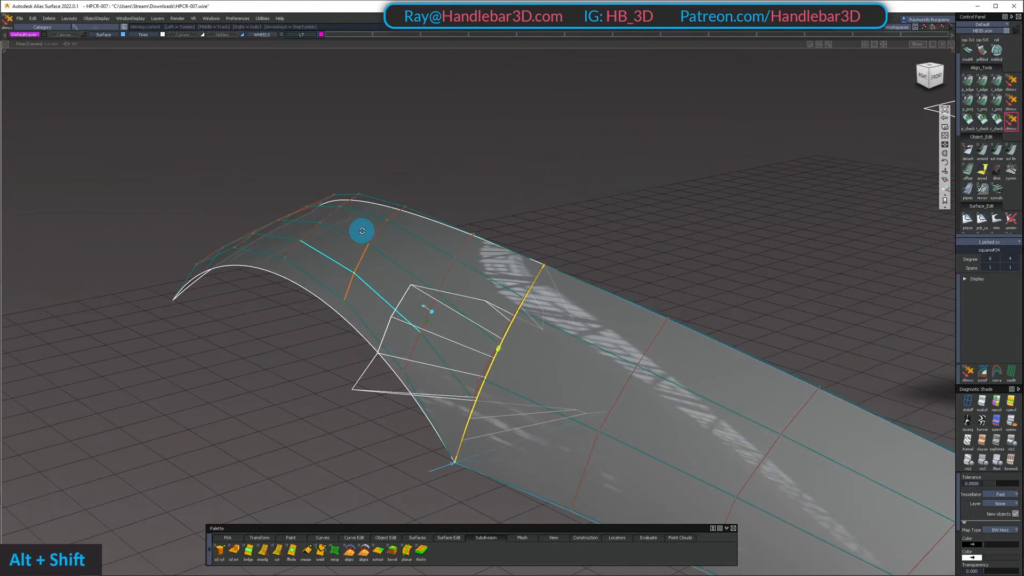
alt+shift+drag(363, 230, 585, 175)
mouse_move(468, 207)
alt+shift+mouse_down()
mouse_move(434, 165)
mouse_move(309, 190)
mouse_move(455, 190)
mouse_move(571, 349)
mouse_move(512, 428)
alt+shift+mouse_up()
ctrl+shift+drag(512, 429, 507, 368)
alt+shift+right_drag(509, 370, 594, 375)
alt+shift+drag(594, 375, 605, 307)
ctrl+shift+drag(605, 304, 604, 365)
Adjust the side surface's lower-edge and upper interior CVs in the third row against the curvature comb
ctrl+shift+drag(428, 398, 454, 394)
shift+drag(492, 357, 449, 410)
key(shift+z)
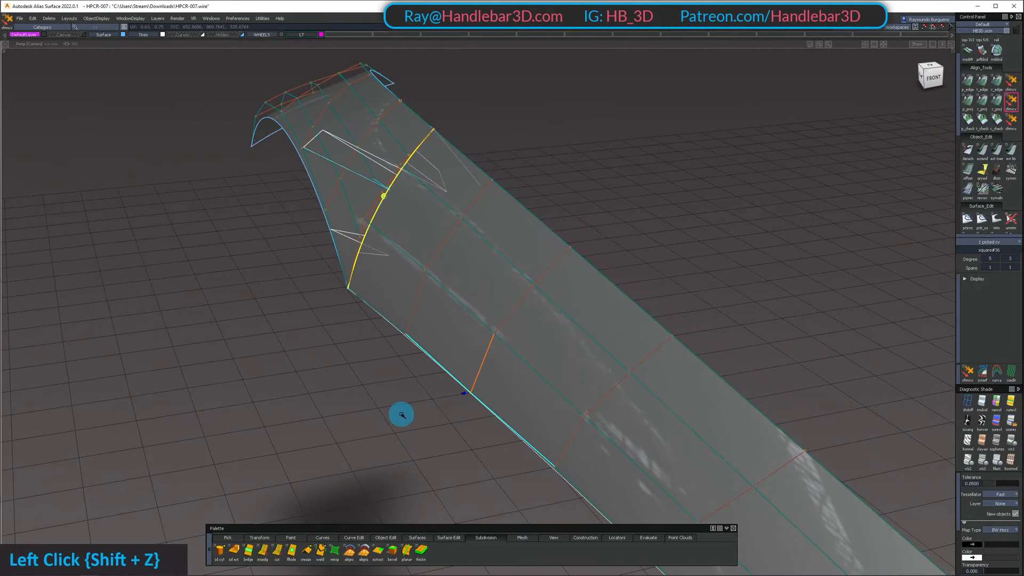
alt+shift+drag(402, 415, 336, 350)
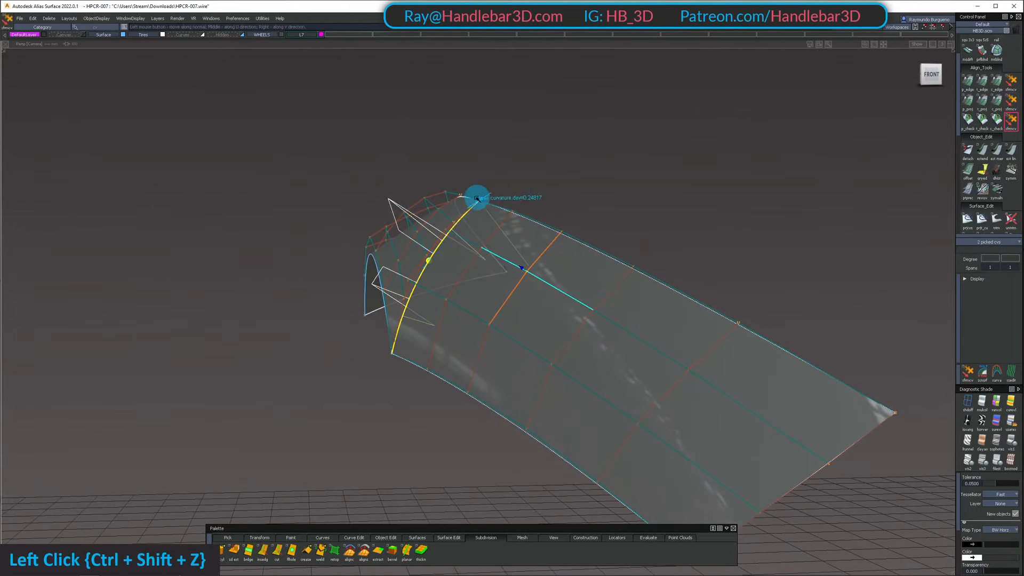
alt+shift+drag(237, 251, 480, 258)
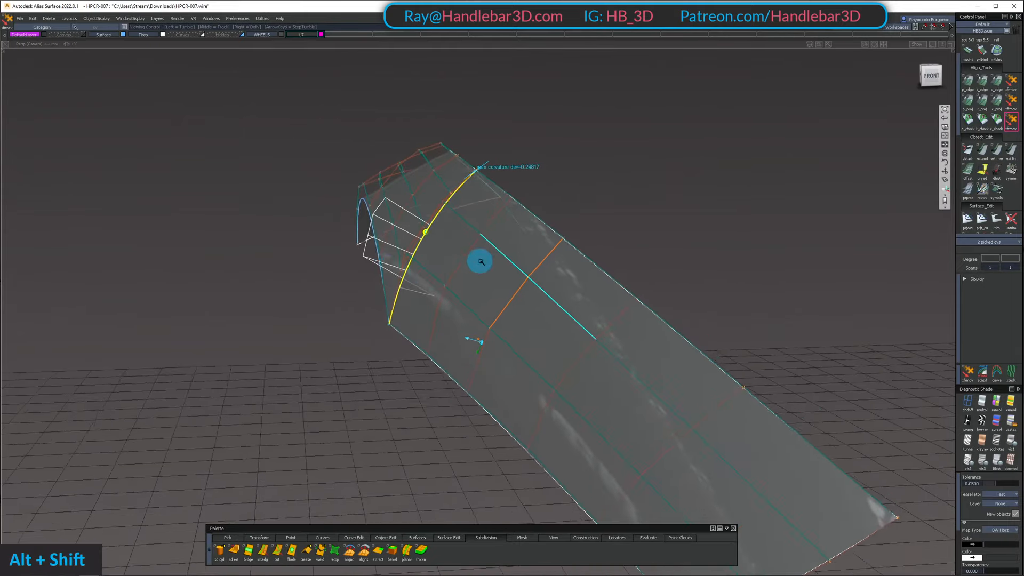
alt+shift+drag(439, 179, 540, 239)
Adjust the fender surface's middle interior CV in the third row to reduce the curvature deviation
ctrl+shift+click(357, 209)
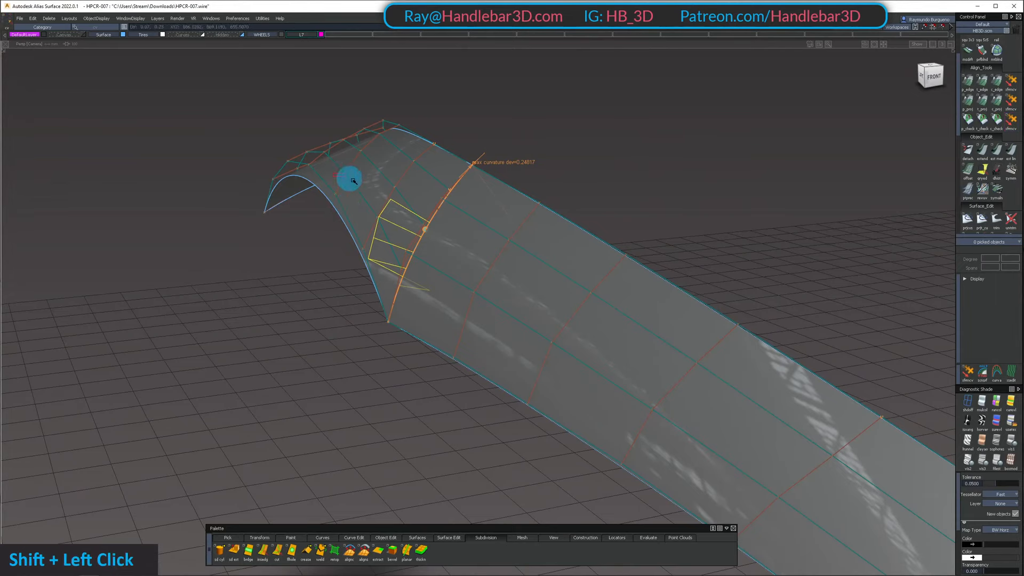
alt+shift+drag(338, 171, 345, 199)
click(359, 160)
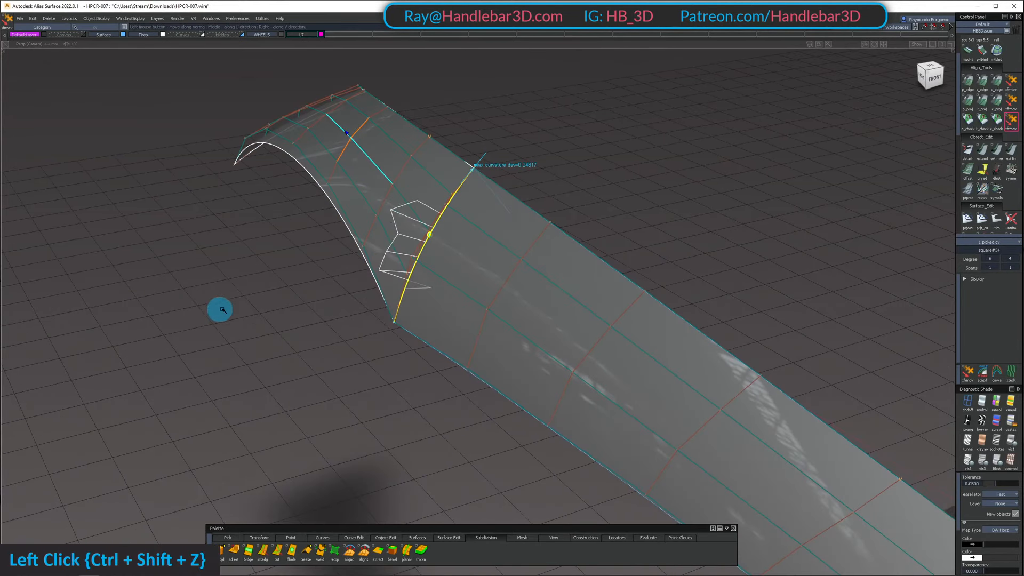
drag(268, 307, 272, 283)
alt+shift+drag(316, 203, 327, 194)
Fine-tune the fender surface's lower interior CV in the third row against the curvature comb
ctrl+shift+click(345, 169)
click(335, 162)
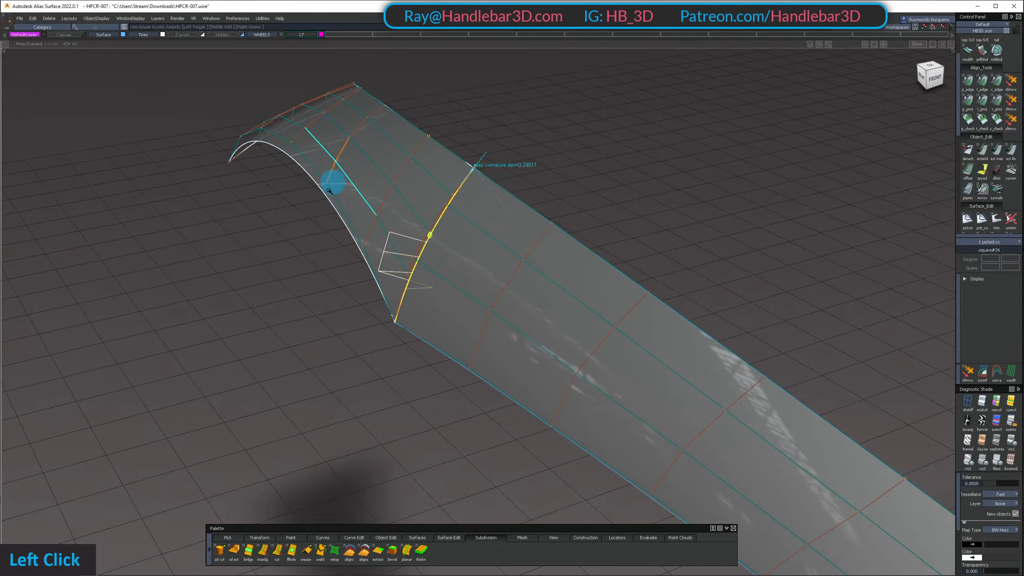
key(ctrl+shift+z)
drag(305, 277, 303, 299)
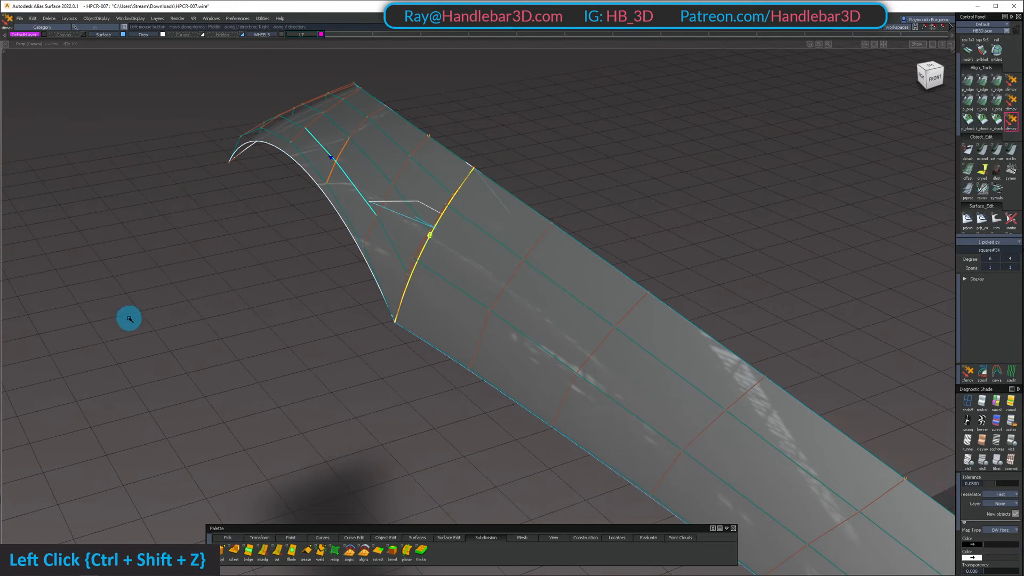
alt+shift+drag(325, 202, 338, 192)
Adjust the fender surface's lower and middle interior CVs in the third row against the curvature comb
ctrl+shift+double_click(366, 142)
click(338, 164)
key(ctrl+shift+z)
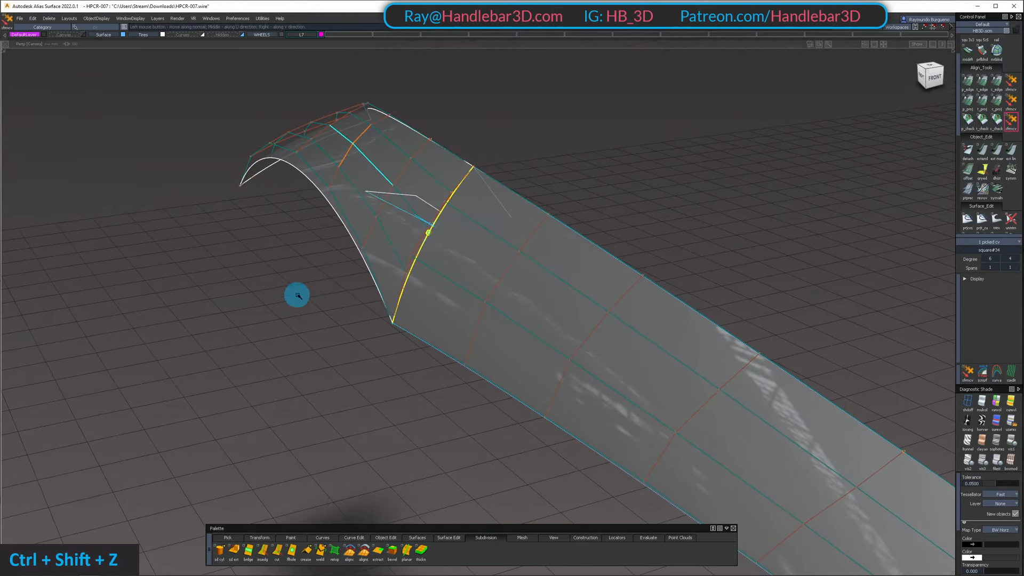
drag(299, 295, 349, 293)
click(334, 162)
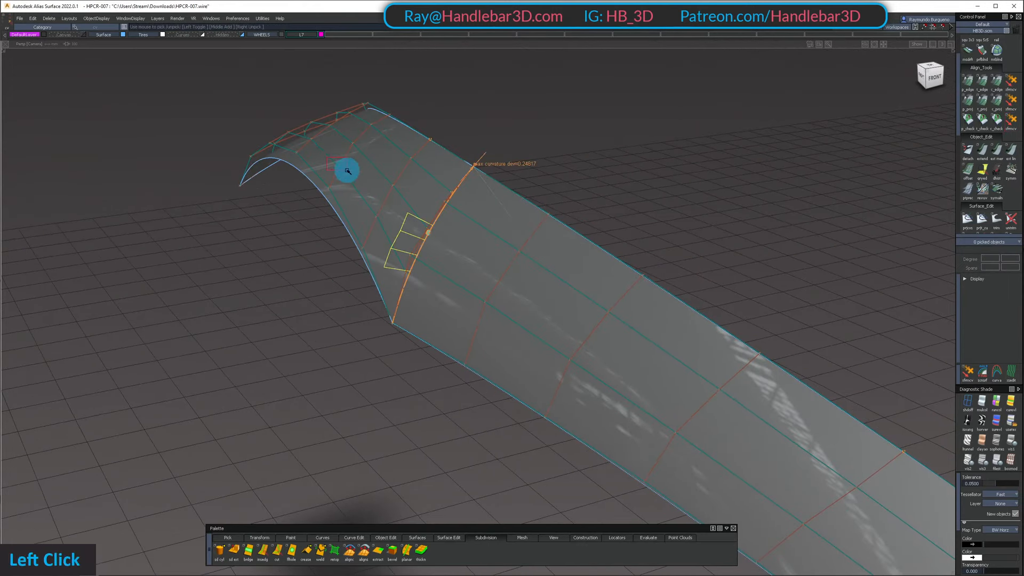
key(ctrl+shift+z)
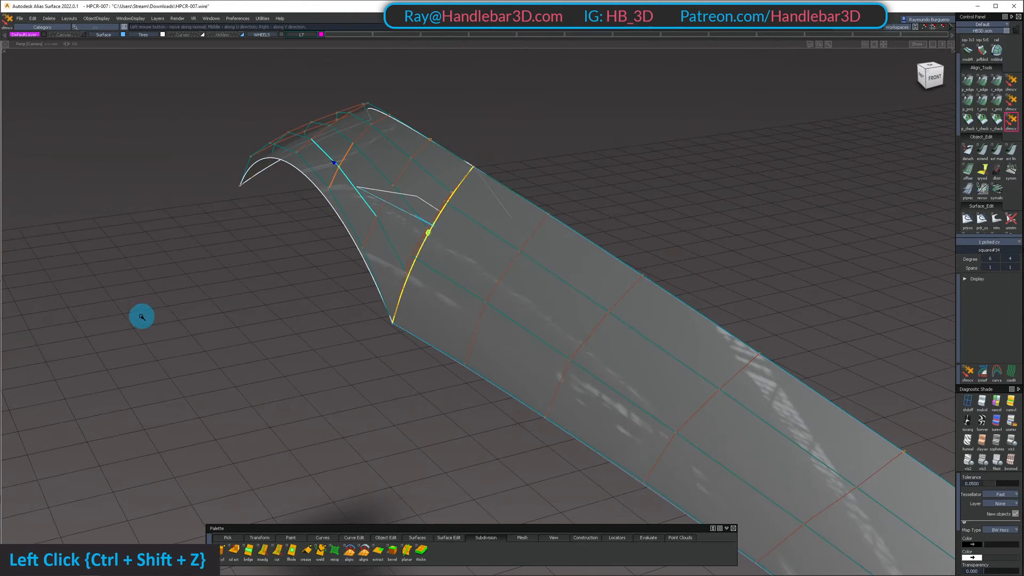
ctrl+shift+click(339, 167)
click(355, 143)
key(ctrl+shift+z)
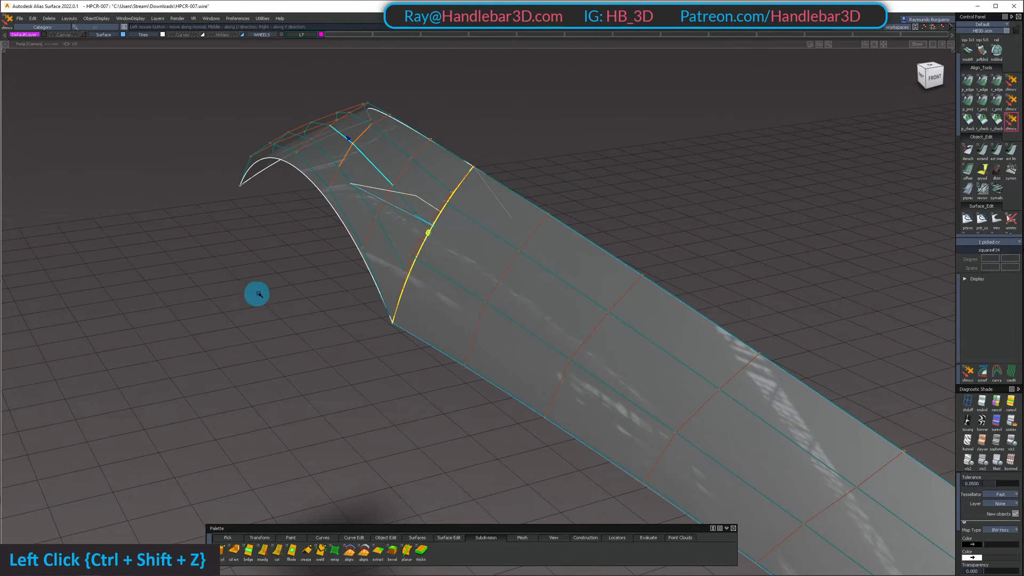
Adjust the fender surface's upper-edge CV to even out the curvature comb near the shared edge
alt+shift+drag(405, 213, 412, 240)
ctrl+shift+drag(411, 245, 395, 129)
drag(496, 102, 598, 109)
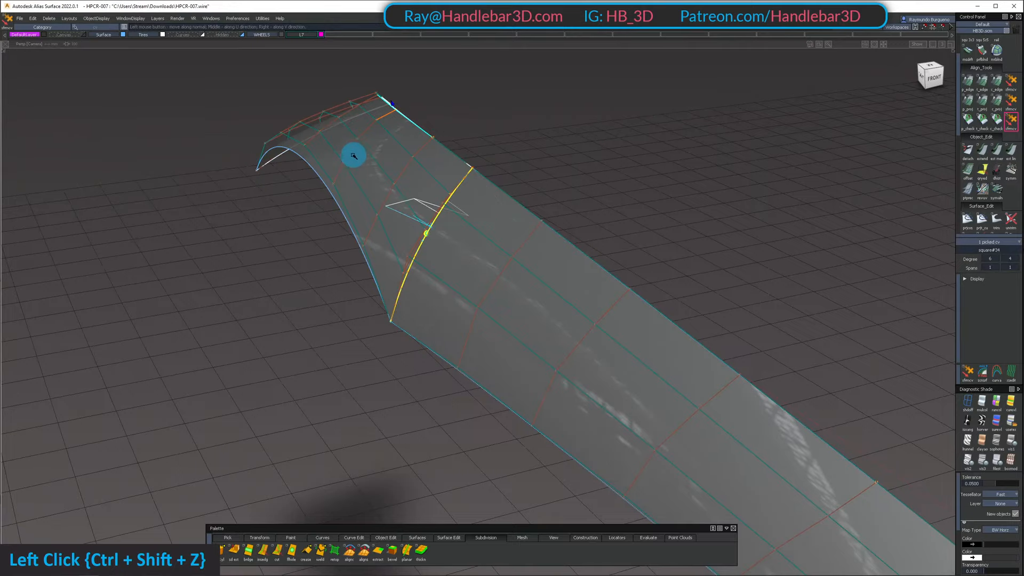
alt+shift+right_drag(412, 187, 477, 213)
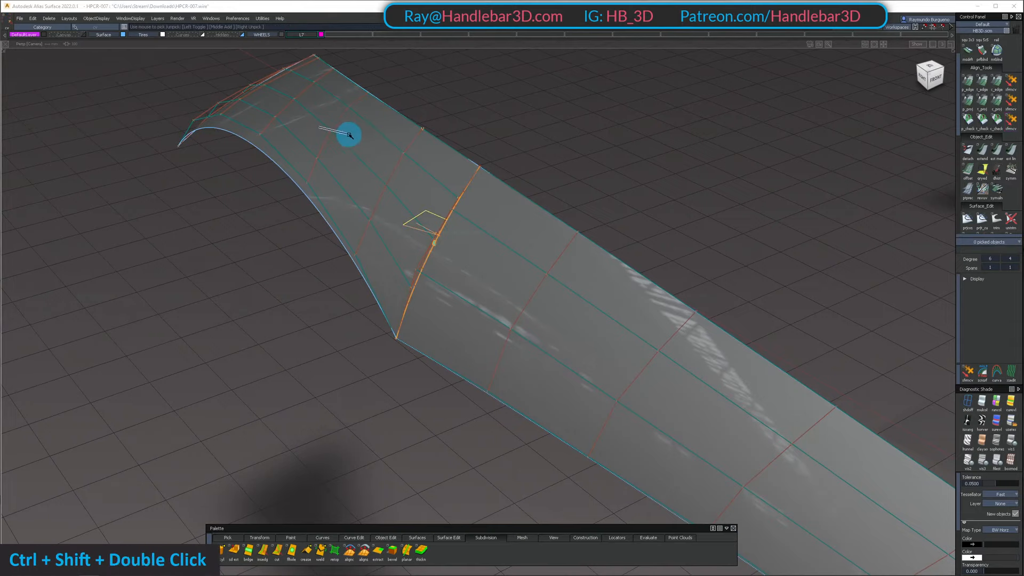
key(ctrl+shift+z)
Examine the isolated fender and side surfaces from the front, top and back for smooth reflections across their shared edge
alt+shift+drag(491, 116, 469, 136)
ctrl+shift+drag(448, 133, 635, 198)
ctrl+shift+right_drag(521, 173, 516, 197)
alt+shift+drag(516, 196, 367, 156)
ctrl+shift+middle_drag(367, 156, 368, 168)
alt+shift+drag(368, 168, 459, 186)
ctrl+shift+right_drag(459, 187, 464, 208)
alt+shift+drag(464, 208, 320, 154)
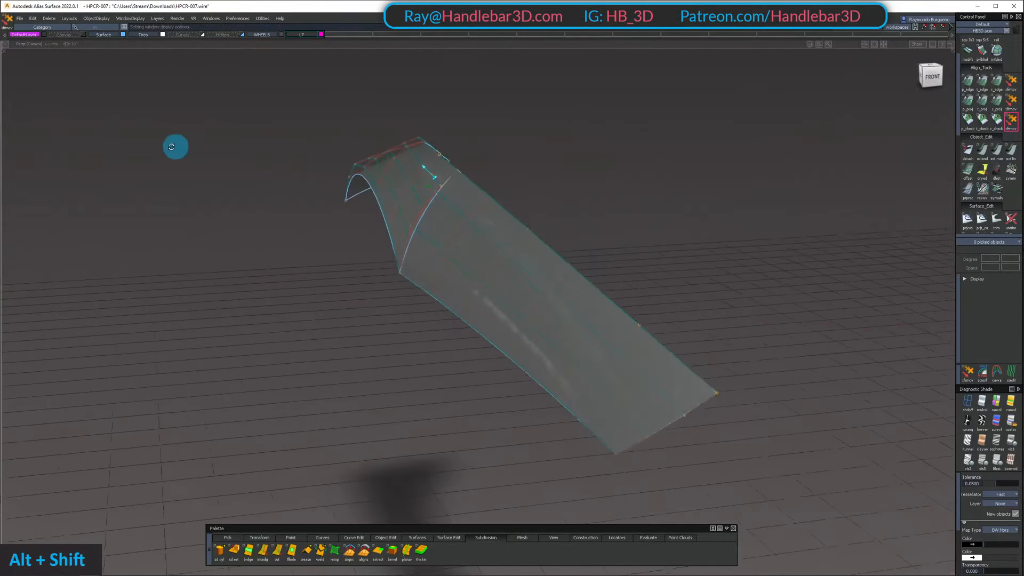
alt+shift+drag(85, 157, 347, 270)
alt+shift+middle_drag(346, 269, 433, 268)
alt+shift+drag(433, 267, 751, 167)
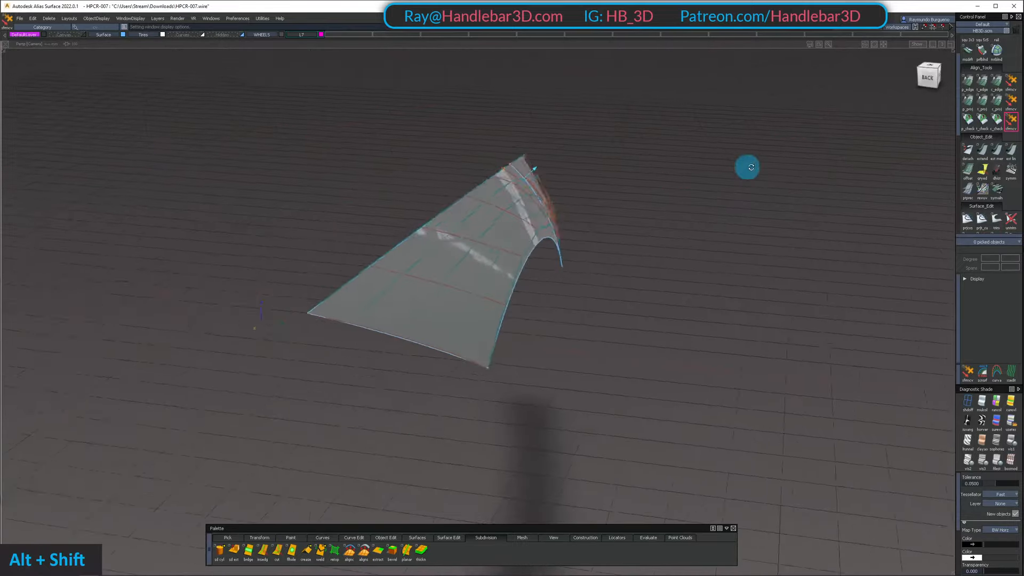
alt+shift+drag(823, 262, 570, 138)
ctrl+shift+right_drag(579, 394, 580, 408)
alt+shift+drag(580, 409, 611, 219)
mouse_move(611, 219)
alt+shift+mouse_down()
mouse_move(628, 204)
mouse_move(487, 164)
mouse_move(608, 229)
alt+shift+mouse_up()
Restore all hidden car surfaces and check the fender's reflections in the context of the whole body
key(shift+u)
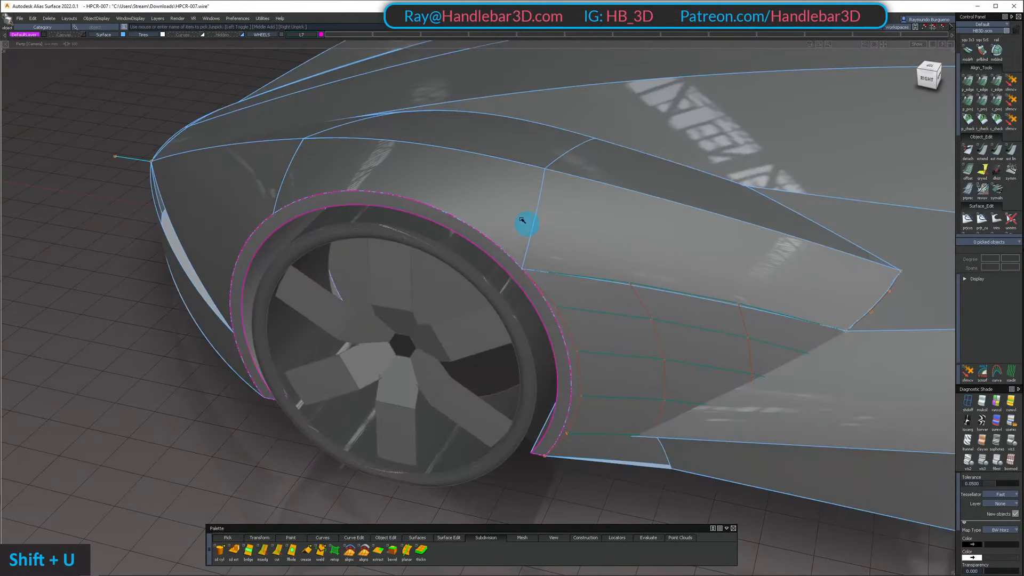
alt+shift+drag(526, 222, 606, 277)
alt+shift+right_drag(605, 277, 544, 310)
alt+shift+drag(545, 310, 539, 224)
alt+shift+middle_drag(539, 224, 544, 247)
alt+shift+right_drag(544, 247, 530, 197)
alt+shift+drag(531, 197, 558, 241)
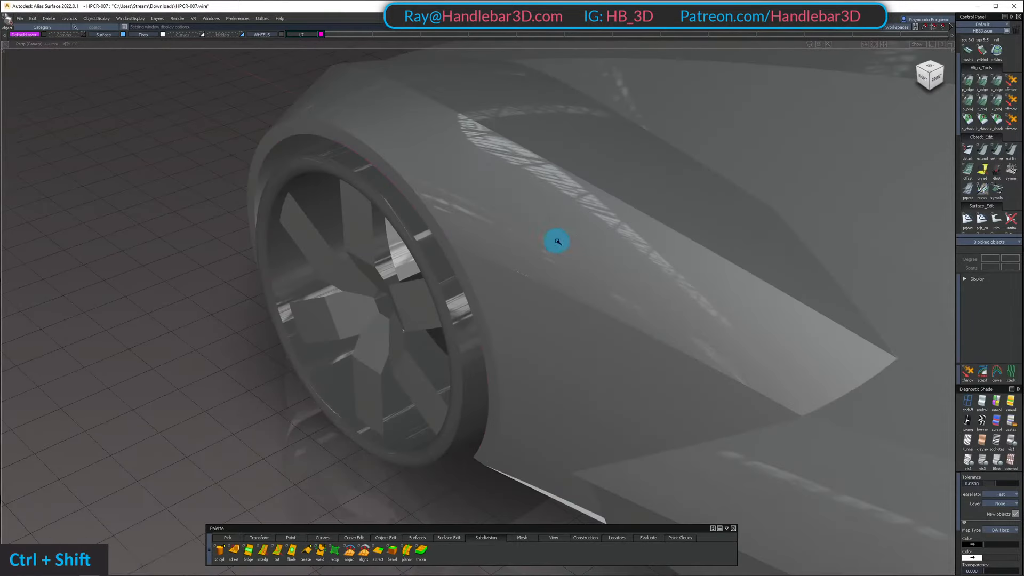
ctrl+shift+right_drag(557, 241, 558, 267)
alt+shift+drag(560, 245, 603, 187)
Isolate the side surface and the panel directly below it behind the front wheel arch
ctrl+shift+drag(595, 250, 595, 270)
click(596, 269)
alt+shift+right_drag(597, 272, 598, 310)
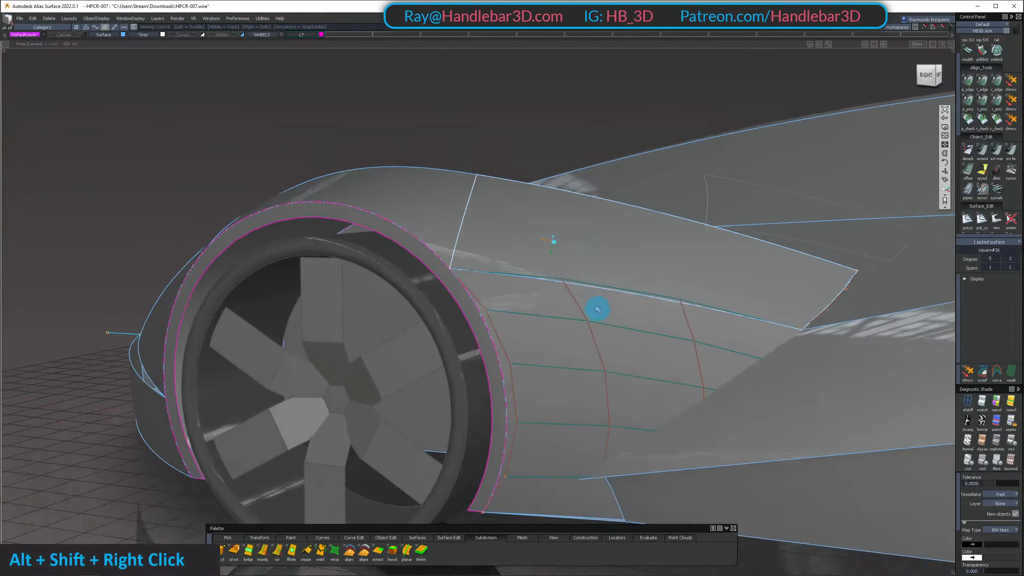
alt+shift+drag(598, 309, 570, 259)
ctrl+shift+click(570, 259)
double_click(686, 313)
key(shift+h)
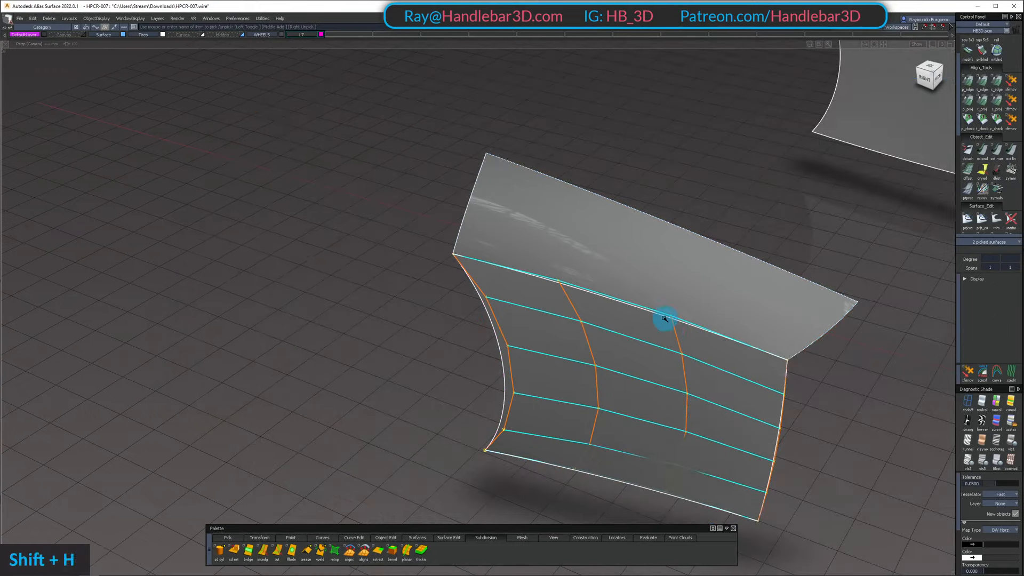
Examine the seam between the side surface and the lower panel from the side and from behind
alt+shift+right_drag(663, 321, 686, 309)
alt+shift+drag(686, 309, 551, 168)
alt+shift+right_drag(552, 168, 688, 374)
alt+shift+drag(688, 373, 611, 413)
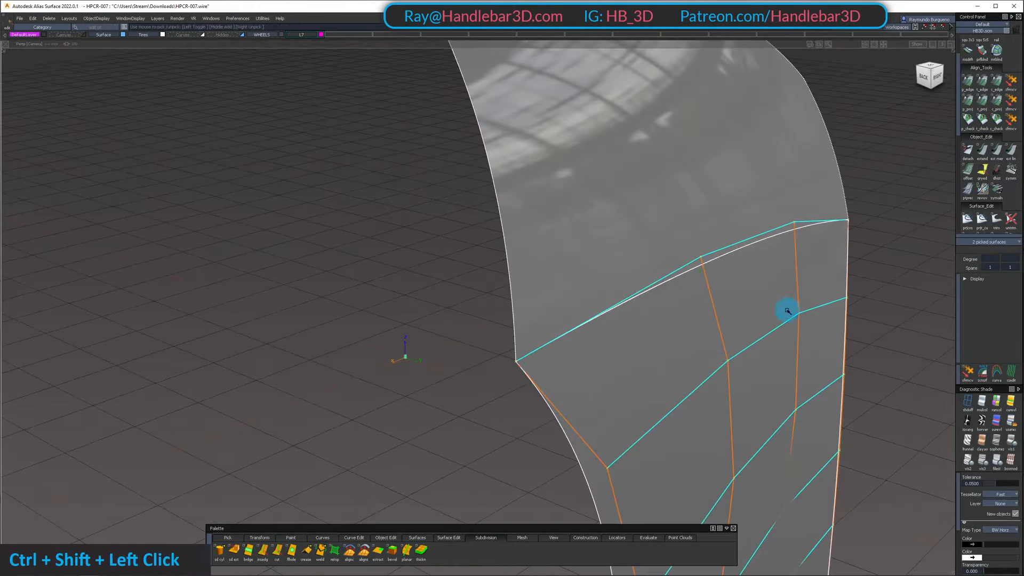
ctrl+shift+drag(786, 311, 669, 325)
ctrl+shift+middle_click(676, 329)
alt+shift+right_drag(676, 329, 747, 315)
alt+shift+drag(746, 315, 712, 216)
ctrl+shift+right_drag(724, 172, 725, 174)
alt+shift+drag(725, 173, 515, 295)
ctrl+shift+drag(515, 295, 631, 128)
Raise the lower panel's first degree value to 5, making the surface degree 5 by 5
alt+shift+middle_drag(685, 211, 629, 230)
ctrl+shift+drag(629, 229, 628, 263)
click(629, 263)
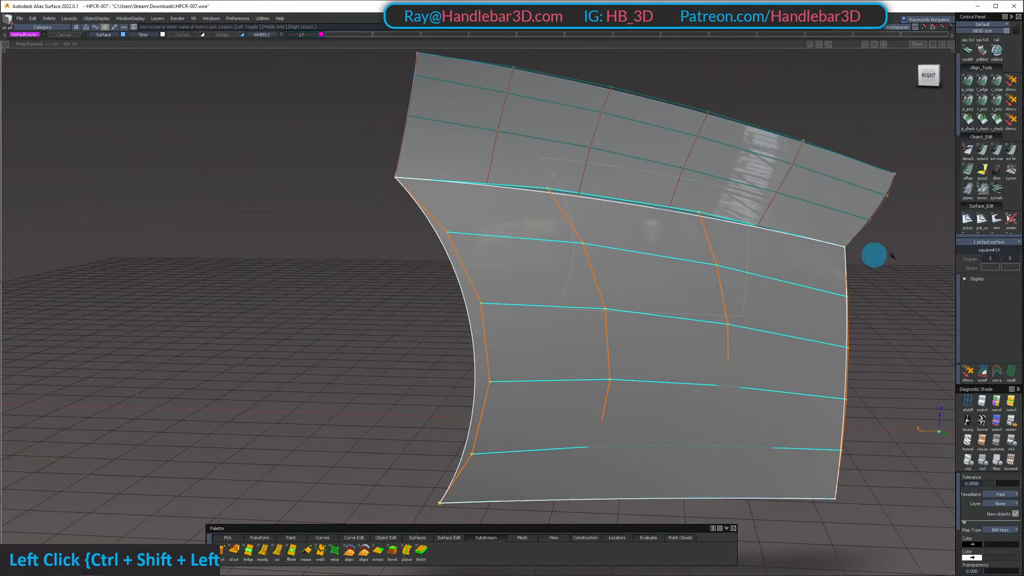
click(1005, 326)
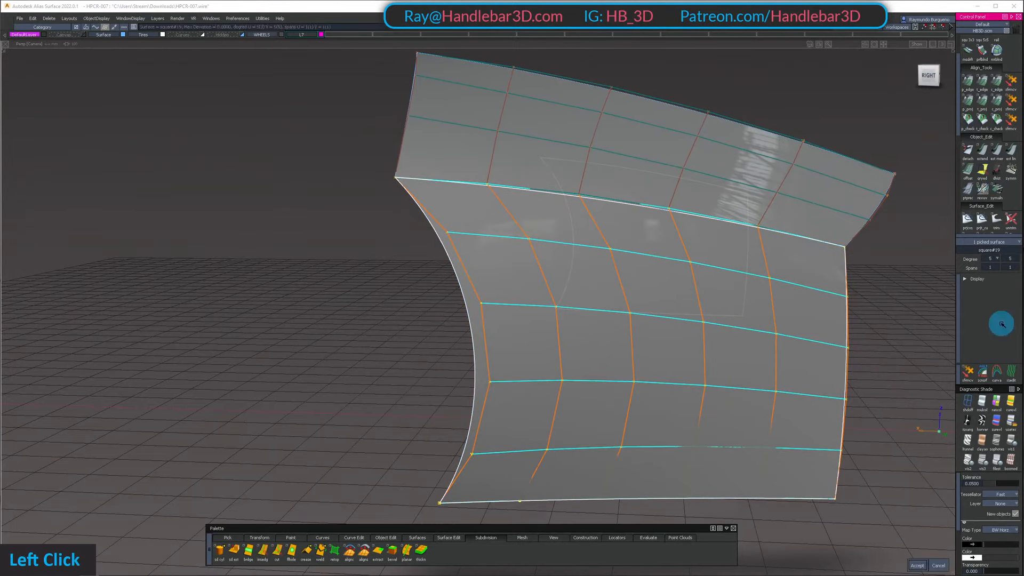
alt+shift+drag(776, 240, 732, 342)
ctrl+shift+drag(731, 343, 765, 262)
Align the lower panel's upper edge to the side surface with G0 continuity and partial edge alignment
click(968, 82)
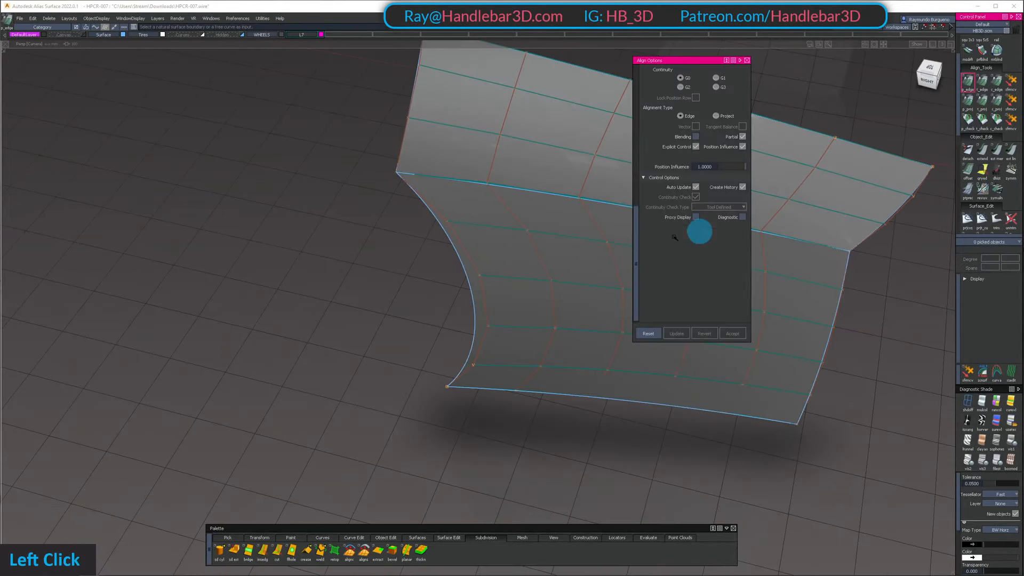
click(583, 209)
double_click(585, 203)
alt+shift+middle_drag(585, 201, 370, 141)
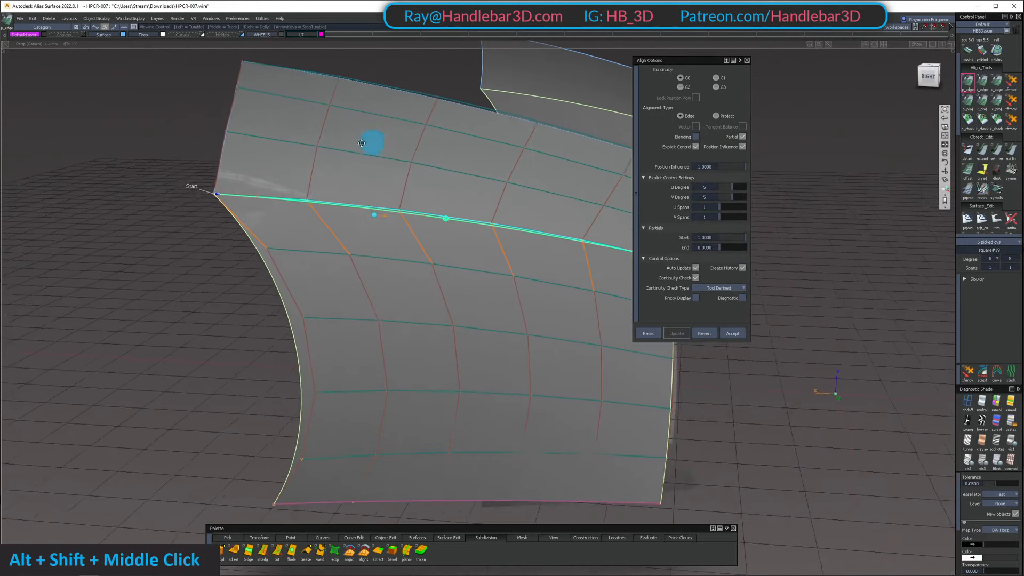
alt+shift+drag(370, 142, 515, 207)
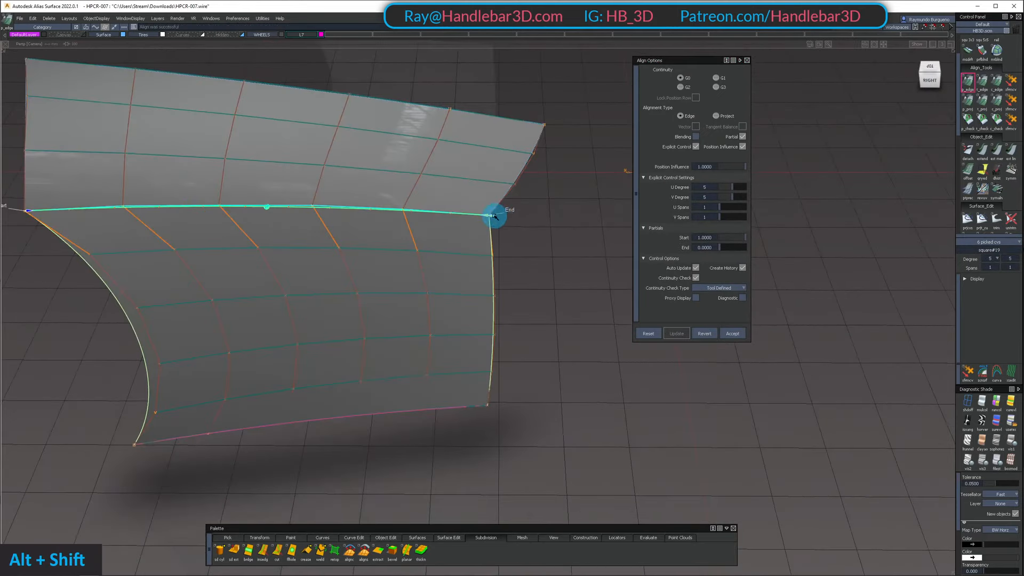
alt+shift+right_drag(495, 216, 524, 235)
ctrl+shift+drag(498, 286, 491, 174)
Restore all hidden car surfaces and check the aligned panel behind the wheel within the whole body side
key(shift+u)
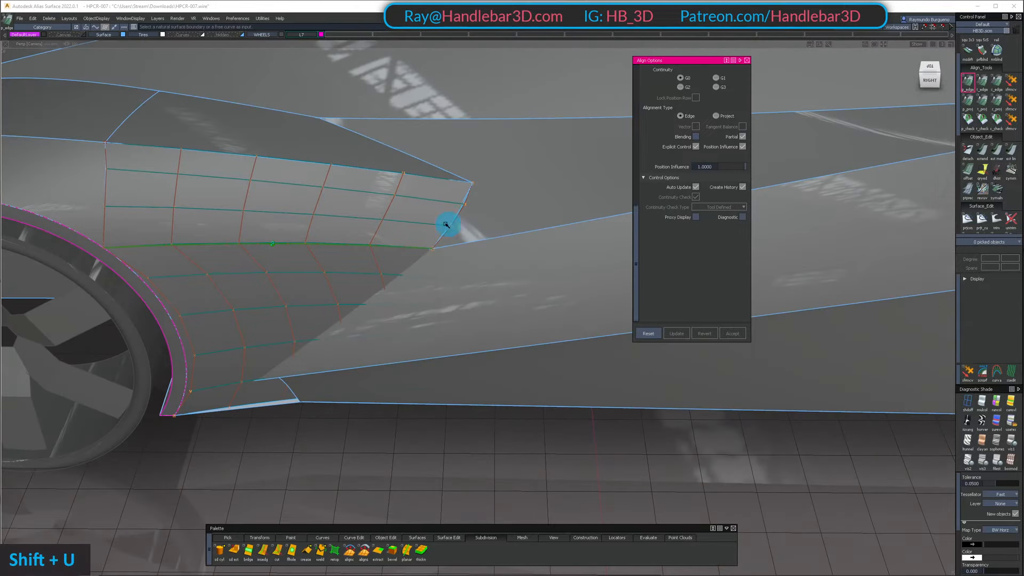
alt+shift+drag(447, 224, 299, 126)
alt+shift+right_drag(300, 125, 315, 166)
alt+shift+drag(315, 167, 409, 266)
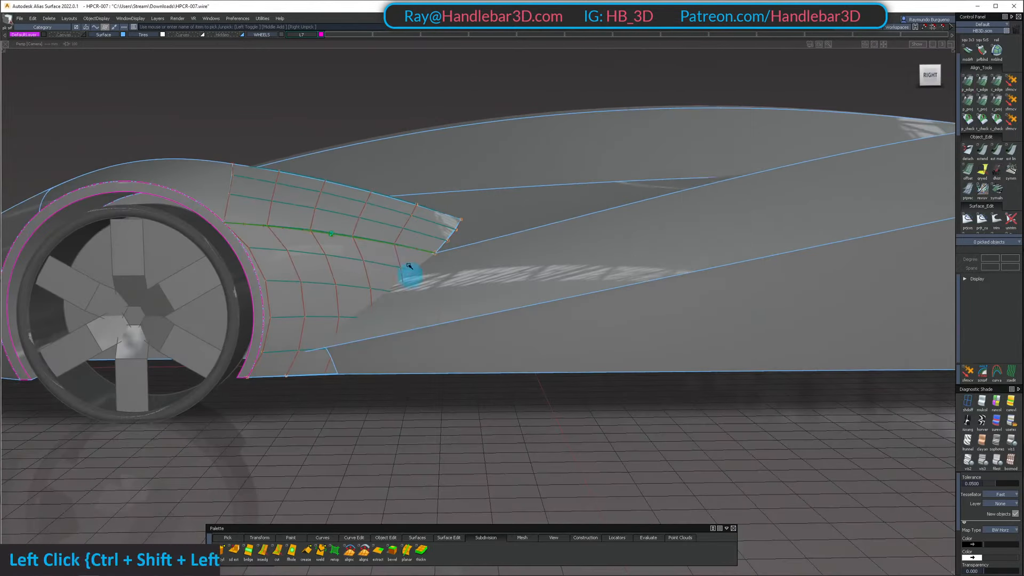
click(410, 275)
ctrl+shift+drag(410, 355, 400, 227)
ctrl+shift+middle_drag(457, 207, 395, 154)
ctrl+shift+right_drag(397, 184, 359, 164)
alt+shift+drag(359, 164, 420, 227)
alt+shift+middle_drag(420, 227, 552, 265)
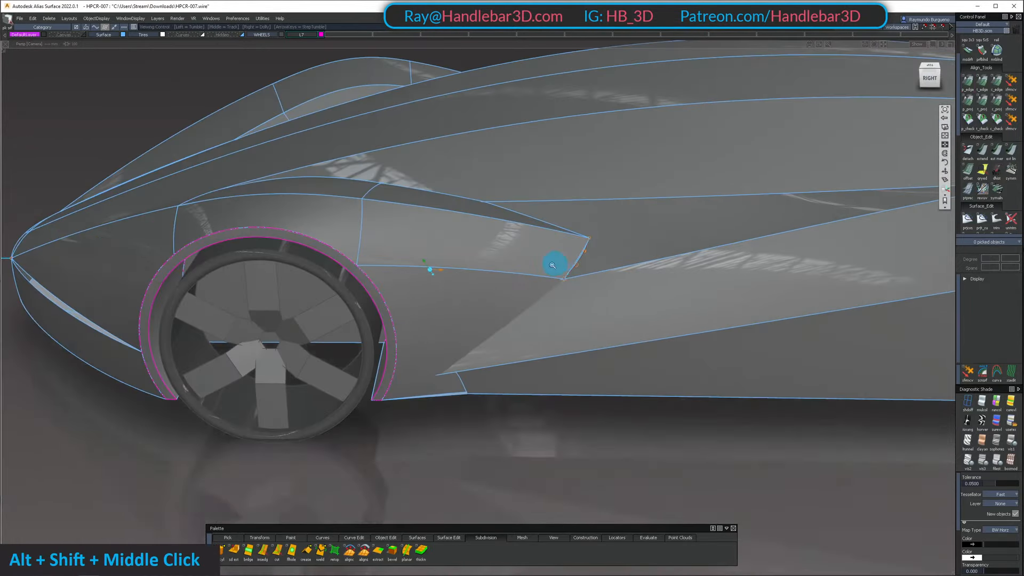
Isolate the central hood surface and the small nose surface below its front edge in the orthographic right view
alt+shift+right_drag(552, 265, 500, 246)
ctrl+shift+right_drag(500, 246, 500, 261)
alt+shift+drag(501, 261, 427, 318)
ctrl+shift+right_drag(428, 317, 384, 363)
alt+shift+middle_drag(283, 411, 379, 342)
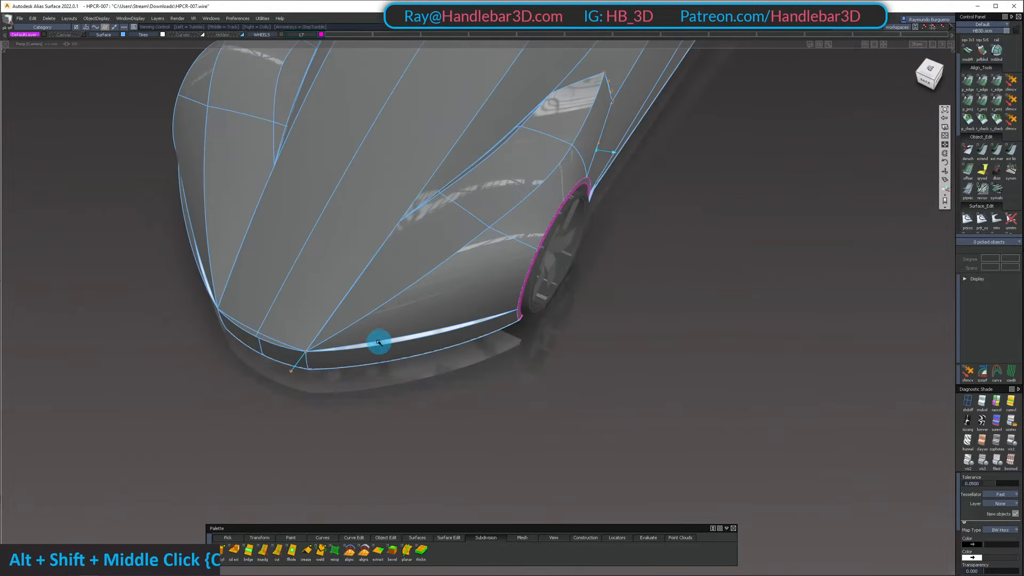
alt+shift+right_drag(380, 341, 450, 285)
alt+shift+drag(450, 286, 304, 282)
alt+shift+drag(281, 331, 394, 342)
shift+click(344, 244)
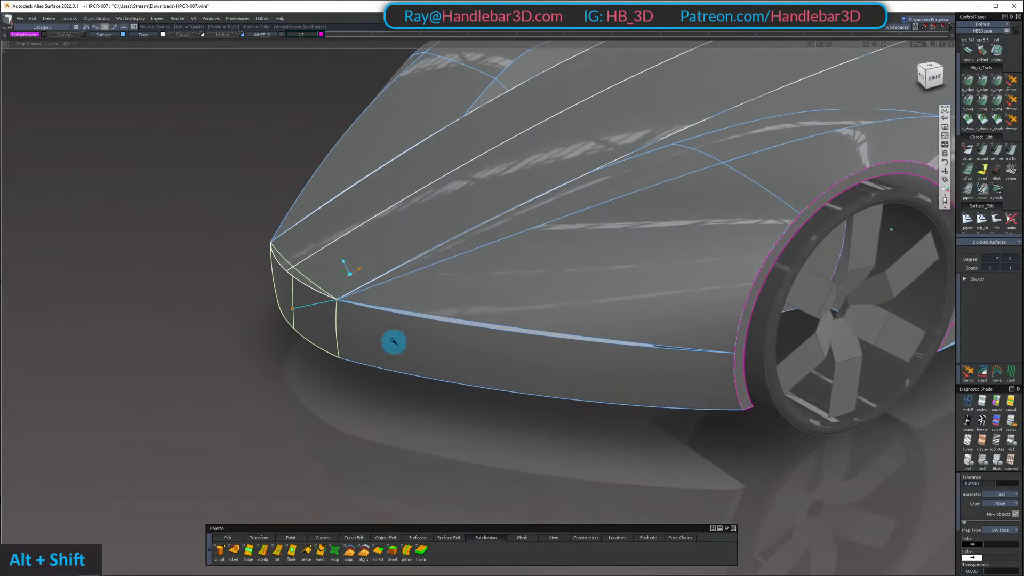
click(935, 79)
key(shift+h)
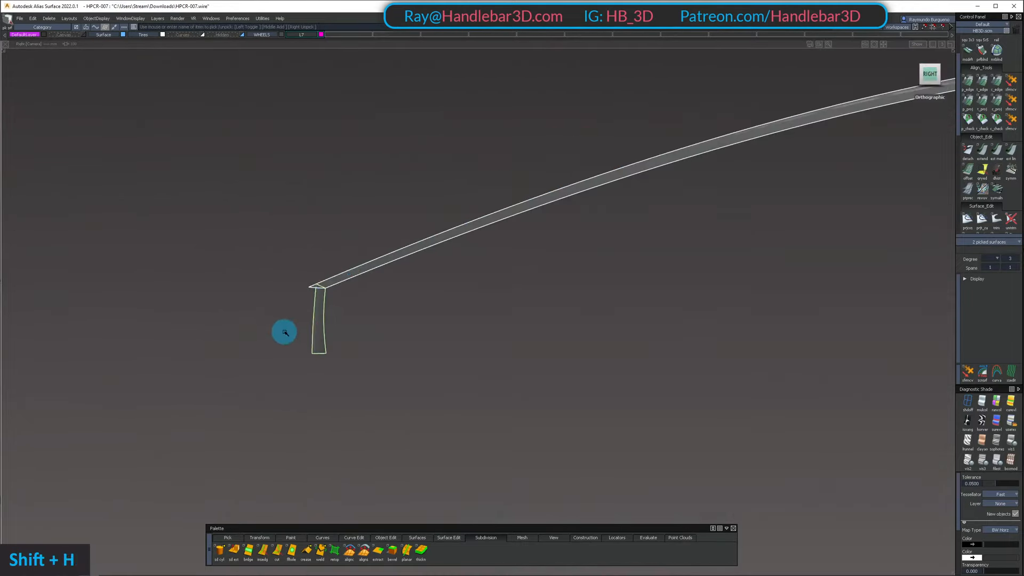
Draw a straight vertical degree 1 curve from the hood's front tip down to the nose surface's lower edge height
alt+shift+right_drag(283, 331, 354, 347)
ctrl+shift+drag(354, 346, 348, 267)
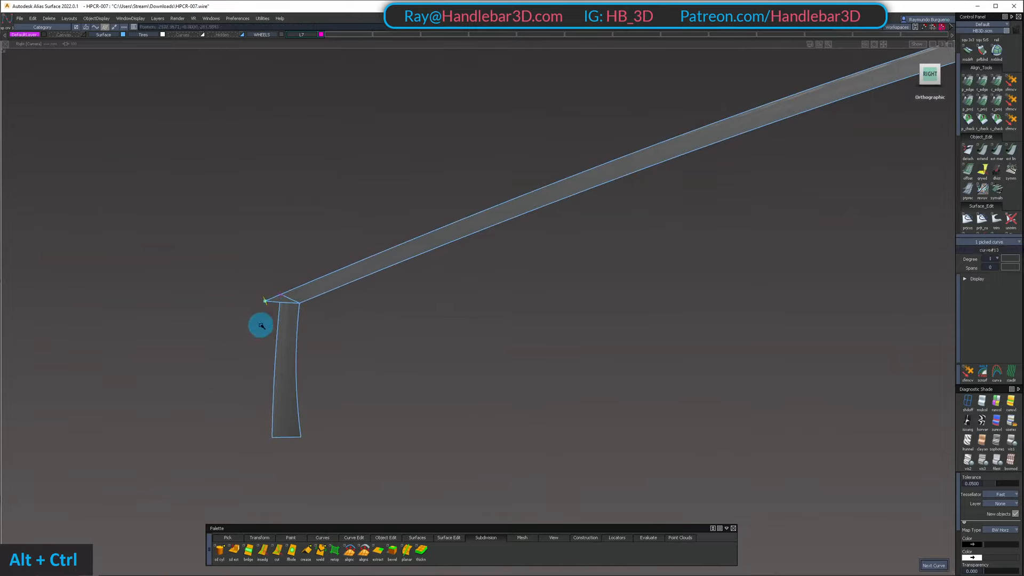
ctrl+shift+drag(269, 437, 269, 374)
ctrl+shift+drag(270, 374, 387, 414)
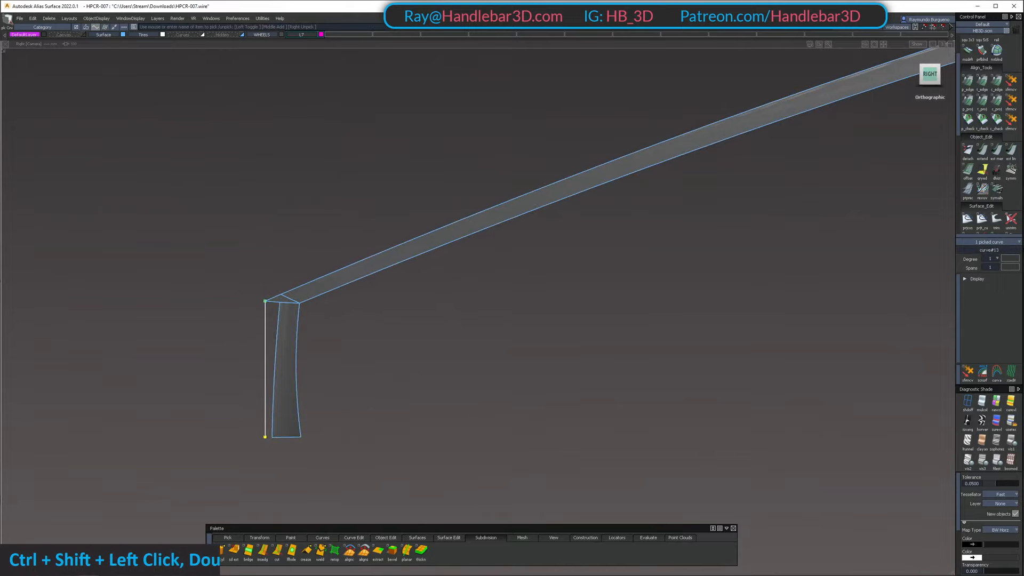
Raise the nose curve to degree 3 and move its two middle CVs forward to bow it outward
click(996, 260)
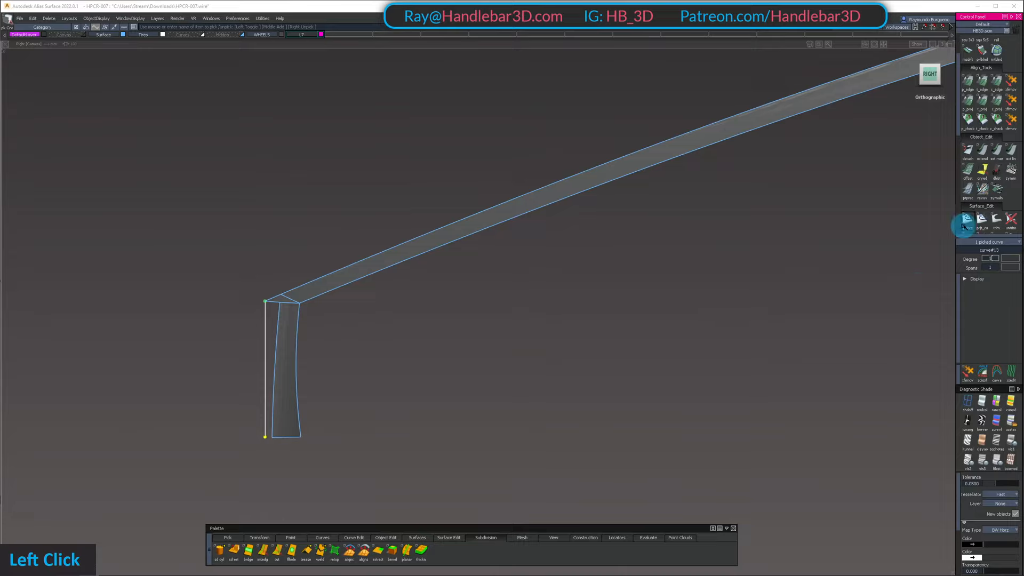
ctrl+shift+drag(349, 422, 304, 405)
drag(242, 331, 290, 408)
ctrl+shift+middle_drag(373, 393, 374, 361)
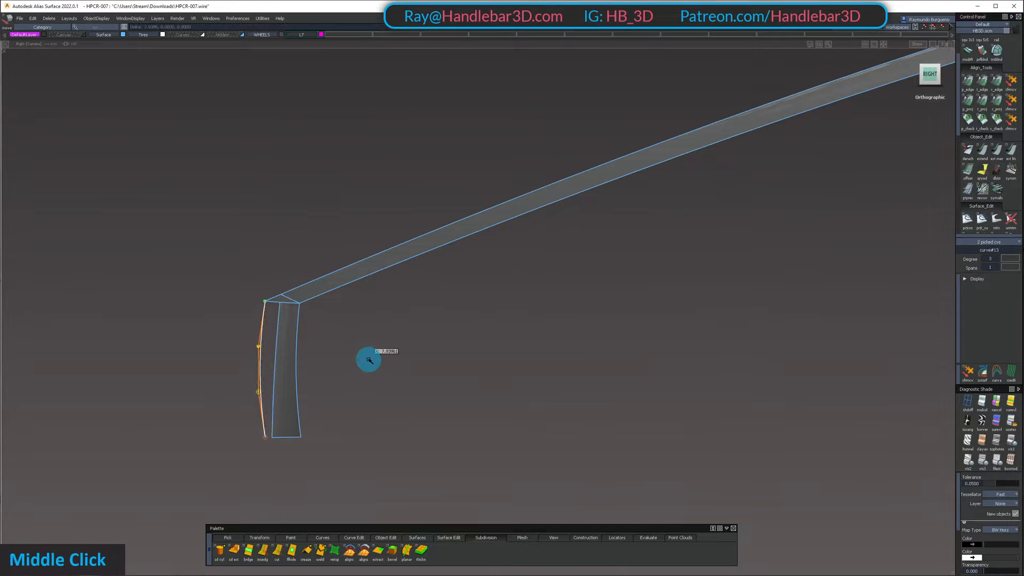
Isolate the hood surfaces together with the bowed nose curve, hiding the old nose surface
alt+shift+drag(371, 361, 325, 261)
click(261, 313)
mouse_move(261, 313)
ctrl+shift+mouse_down()
mouse_move(230, 416)
mouse_move(245, 351)
ctrl+shift+mouse_up()
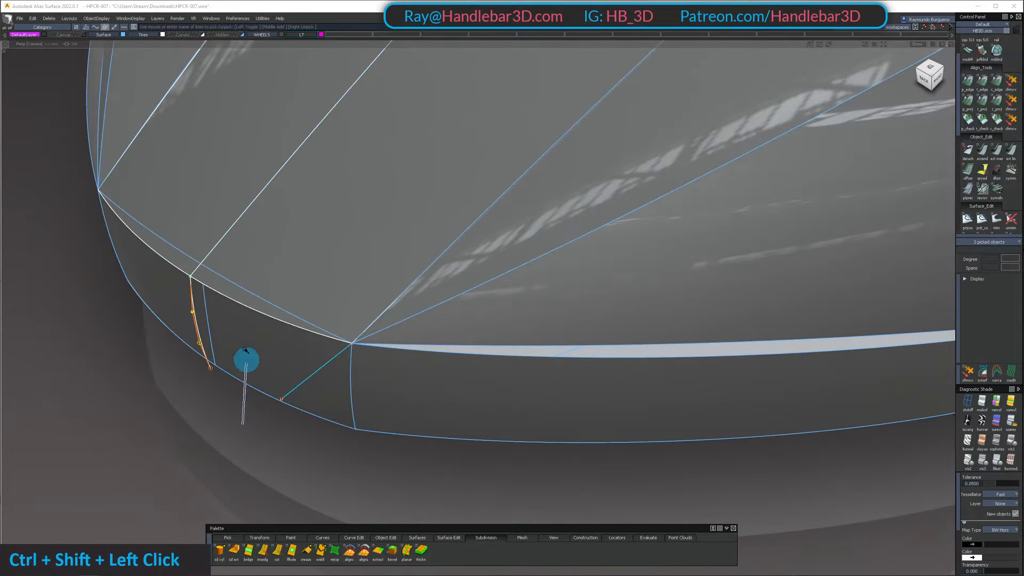
ctrl+shift+click(366, 213)
key(shift+h)
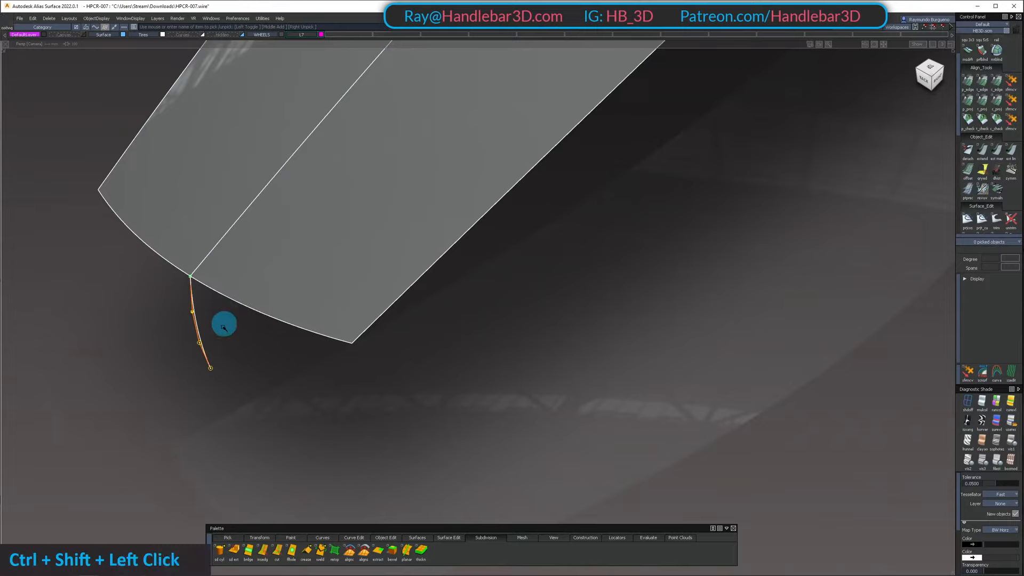
Build a rail surface from the bowed nose curve along the hood's front edge
key(6)
click(194, 322)
click(267, 314)
alt+shift+drag(313, 375, 376, 369)
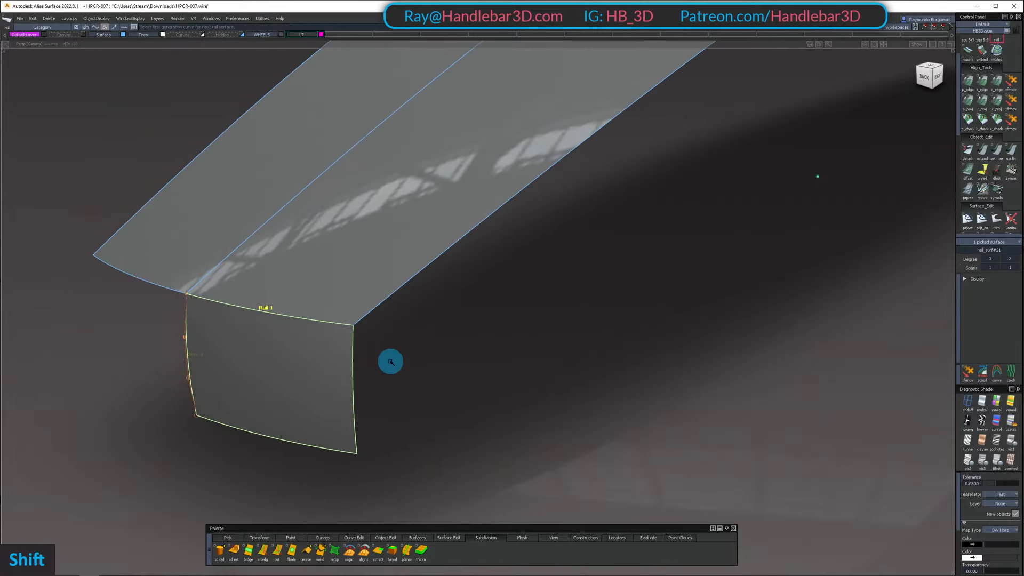
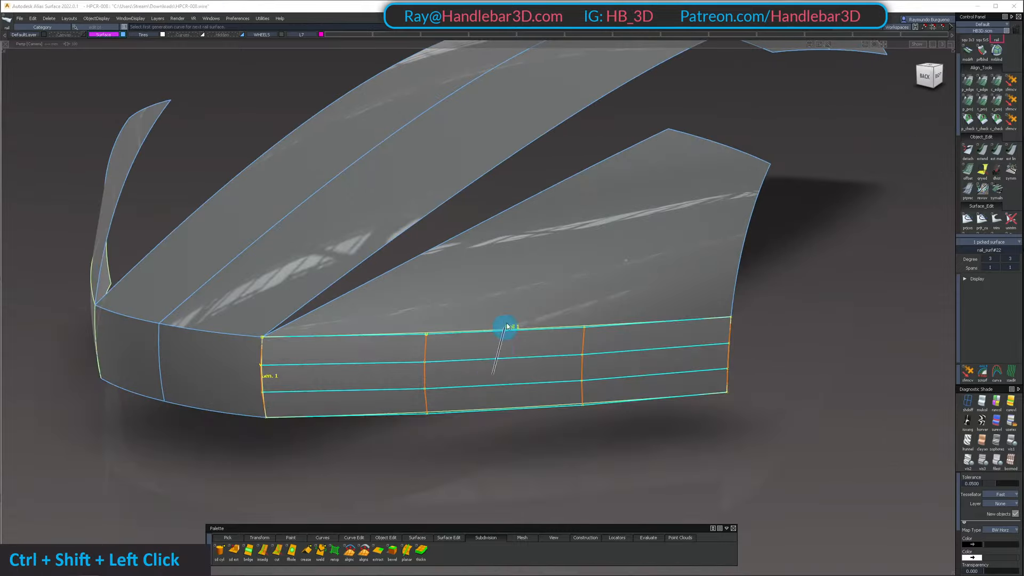
Show the hidden car parts again and examine the lower side panel from the rear and side
key(shift+u)
alt+shift+drag(658, 387, 755, 411)
alt+shift+right_drag(755, 412, 375, 367)
alt+shift+drag(375, 366, 629, 377)
alt+shift+middle_drag(629, 378, 681, 359)
alt+shift+right_drag(338, 322, 391, 334)
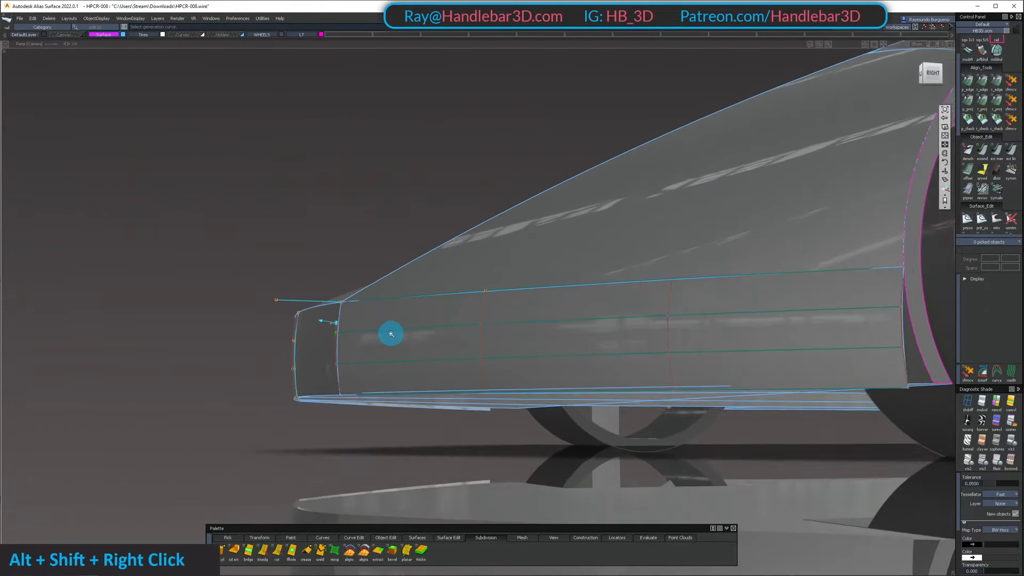
alt+shift+drag(391, 334, 513, 368)
alt+shift+right_drag(512, 368, 451, 368)
alt+shift+drag(450, 368, 395, 360)
alt+shift+drag(587, 336, 640, 349)
ctrl+shift+middle_drag(680, 342, 587, 335)
Reopen the lower side panel's Monorail options and close them again
click(588, 334)
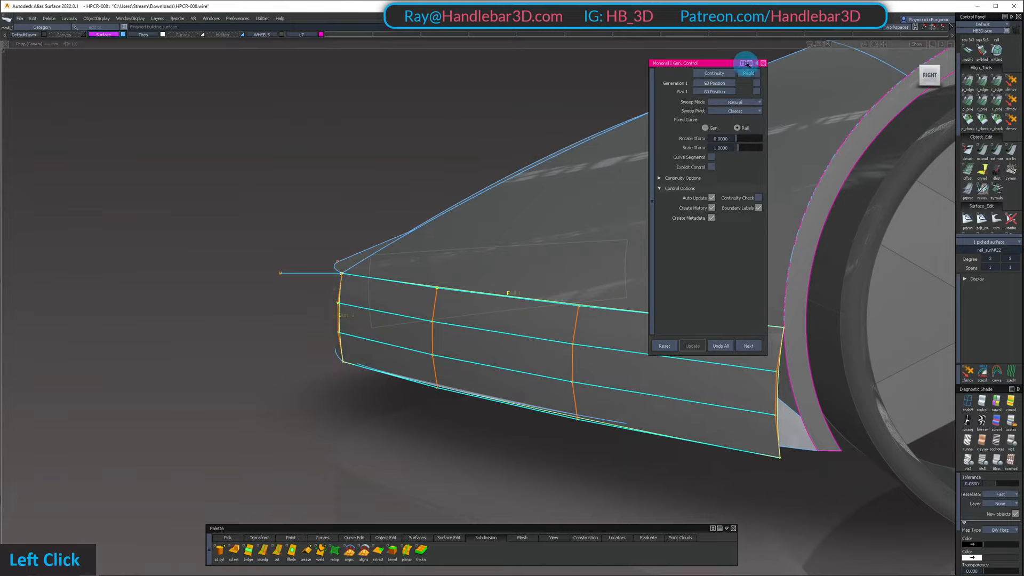
alt+shift+right_drag(742, 139, 670, 176)
alt+shift+drag(670, 176, 555, 259)
ctrl+shift+drag(240, 325, 247, 254)
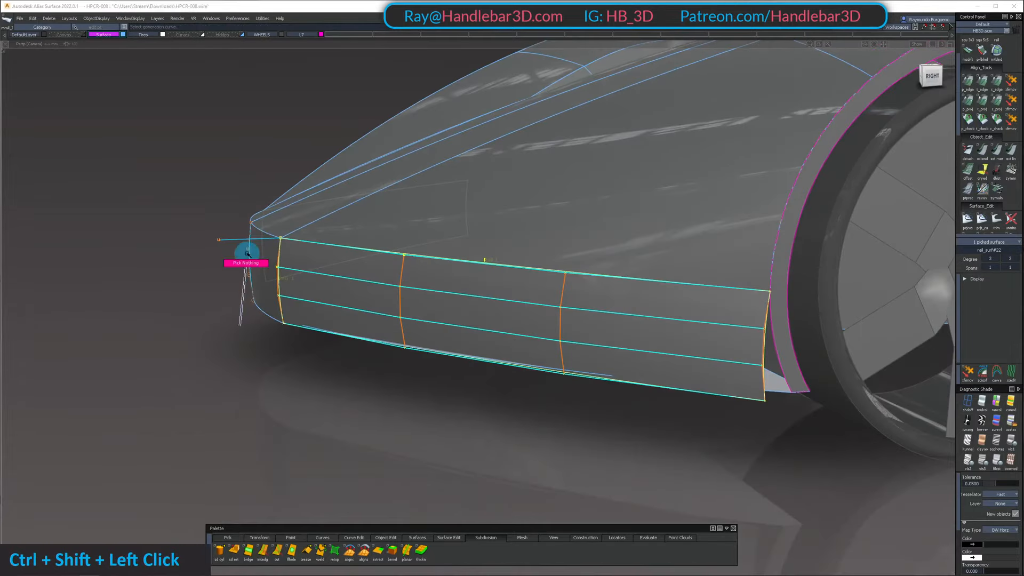
Isolate the lower center panel, lower side panel, fender surface and wheel arch flange by hiding everything else
shift+click(256, 291)
alt+shift+drag(256, 291, 507, 248)
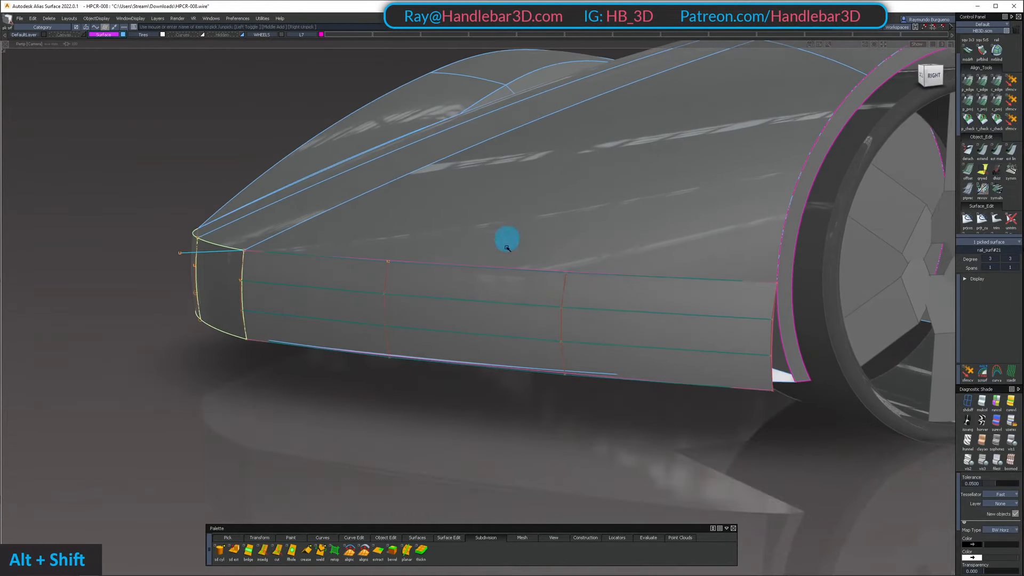
alt+shift+drag(256, 377, 418, 320)
shift+double_click(515, 327)
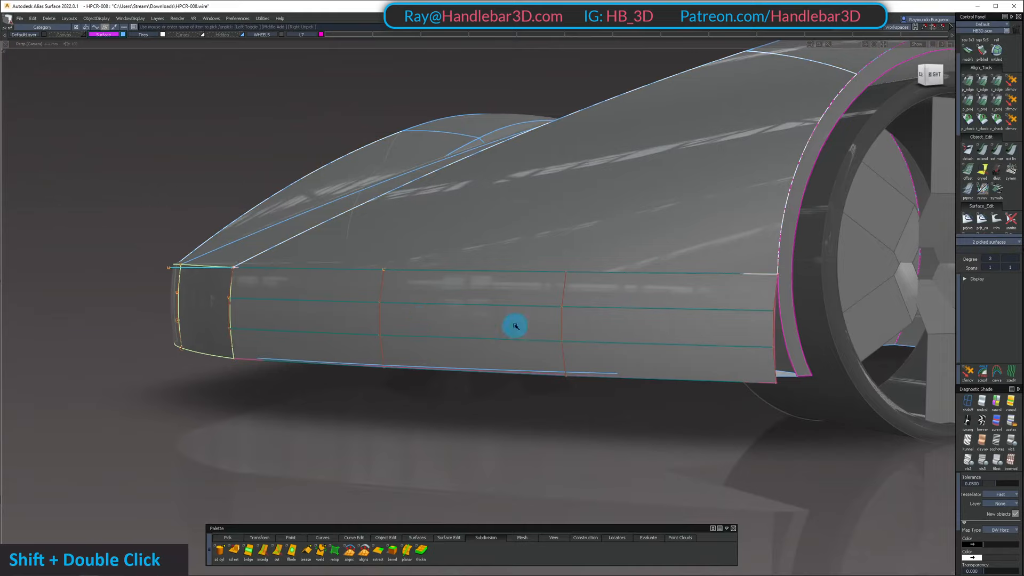
click(931, 73)
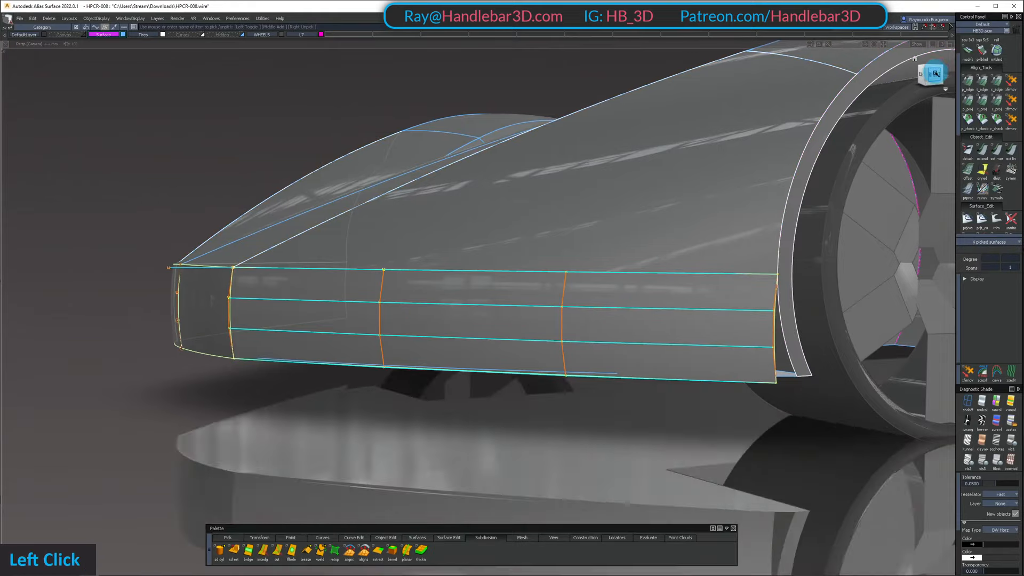
key(shift+h)
Try to move the lower row of control points of the lower center back panel in the right view
alt+shift+drag(444, 447, 677, 320)
alt+shift+middle_drag(432, 282, 493, 293)
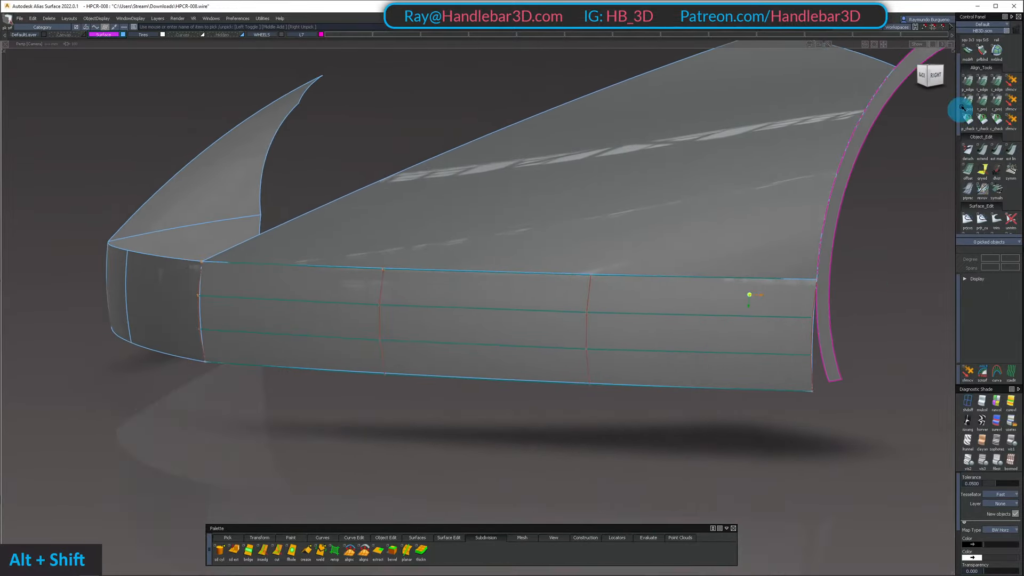
click(936, 80)
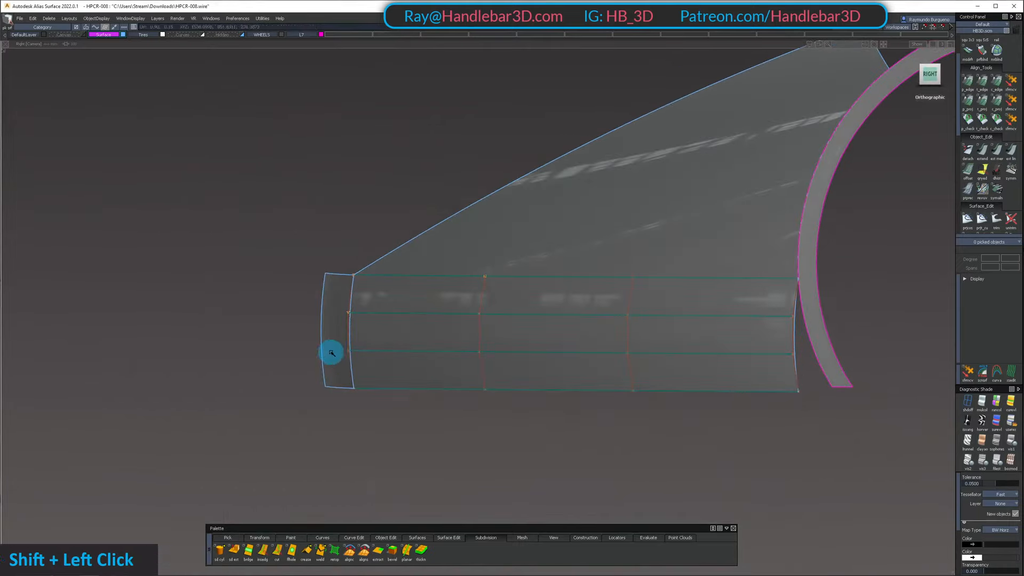
shift+middle_click(354, 403)
click(550, 314)
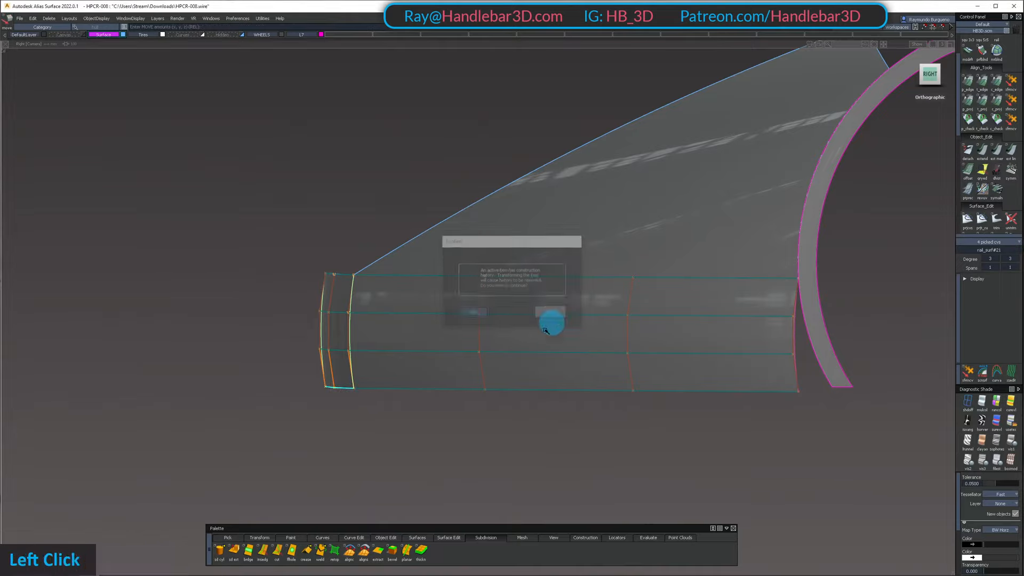
Rotate the back panel's center profile curve about its upper end so its lower end leans toward the wheel, and show the hidden parts
ctrl+shift+double_click(326, 322)
key(shift+u)
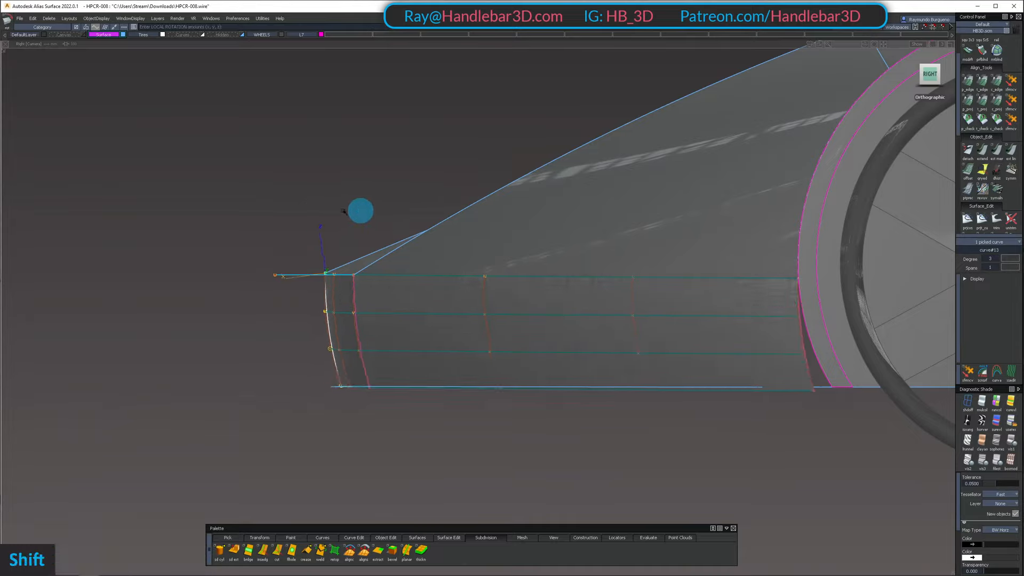
alt+shift+drag(294, 209, 708, 229)
alt+shift+right_drag(709, 229, 753, 226)
alt+shift+drag(754, 227, 745, 270)
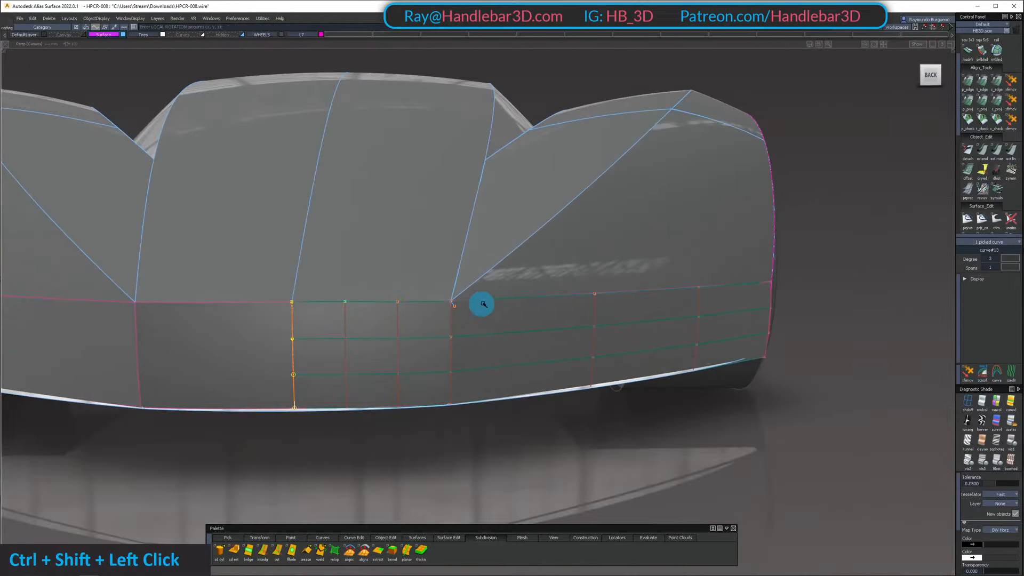
Use Extend in the back view to slant the lower center panel's outer edge inward at its lower corner
alt+shift+drag(482, 299, 395, 325)
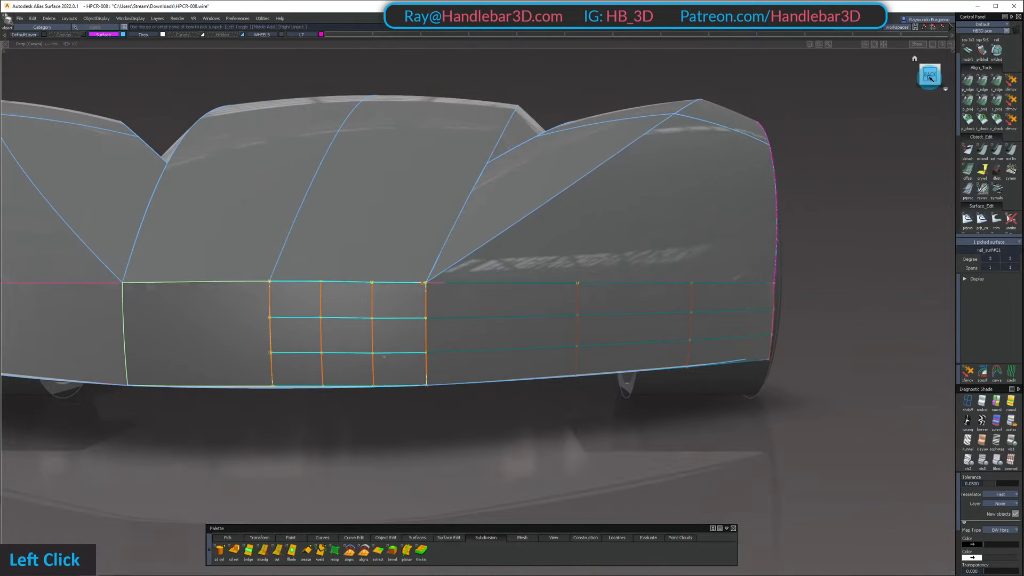
key(shift+h)
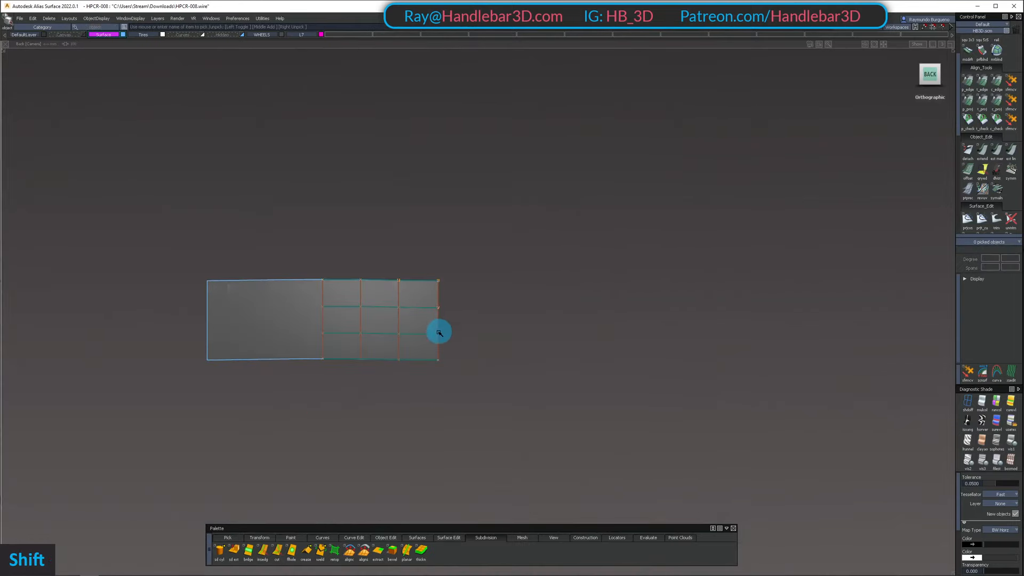
key(shift+u)
alt+shift+right_drag(434, 359, 436, 350)
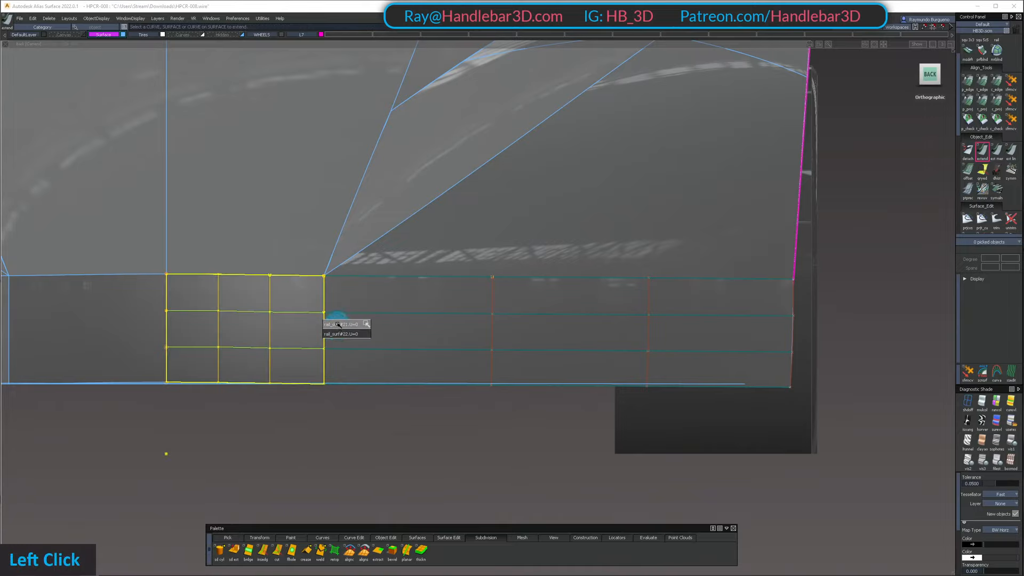
click(339, 324)
key(space)
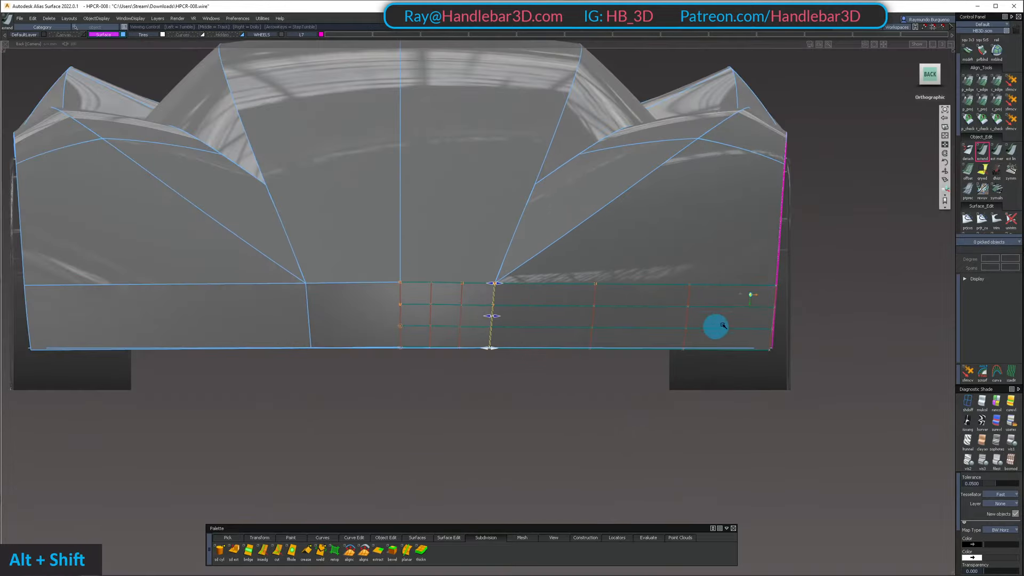
alt+shift+drag(720, 327, 768, 332)
Examine the adjusted lower center and side panels from behind, below and the side of the car
alt+shift+middle_drag(643, 418, 706, 408)
alt+shift+drag(707, 408, 807, 304)
alt+shift+right_drag(807, 304, 743, 323)
alt+shift+drag(743, 322, 573, 352)
ctrl+shift+drag(570, 354, 606, 311)
ctrl+shift+right_drag(606, 311, 577, 283)
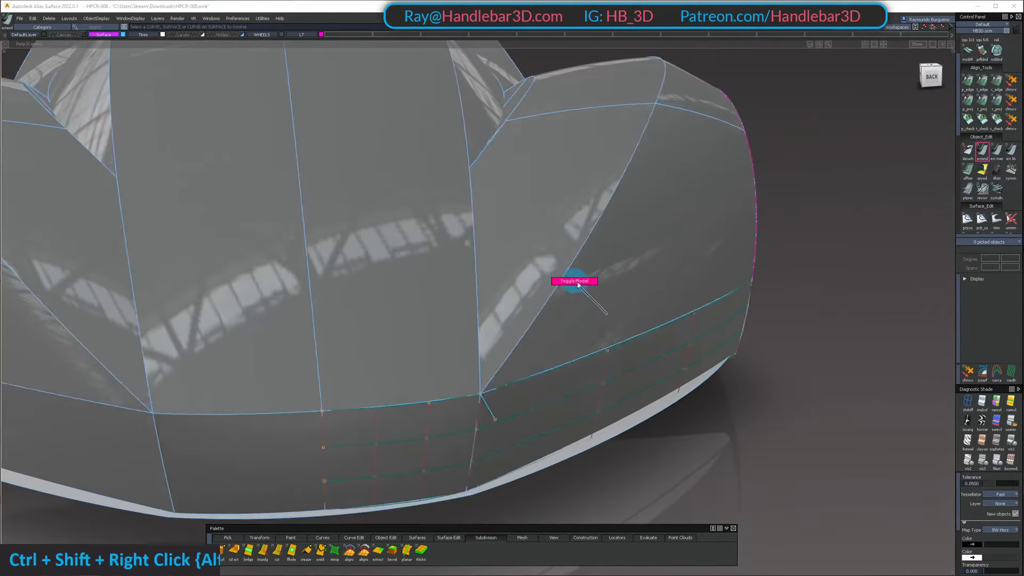
alt+shift+drag(577, 283, 514, 278)
ctrl+shift+middle_drag(514, 279, 463, 215)
alt+shift+drag(463, 214, 767, 238)
ctrl+shift+right_drag(767, 238, 730, 201)
alt+shift+drag(730, 202, 405, 230)
alt+shift+right_drag(405, 229, 481, 233)
alt+shift+drag(481, 233, 537, 126)
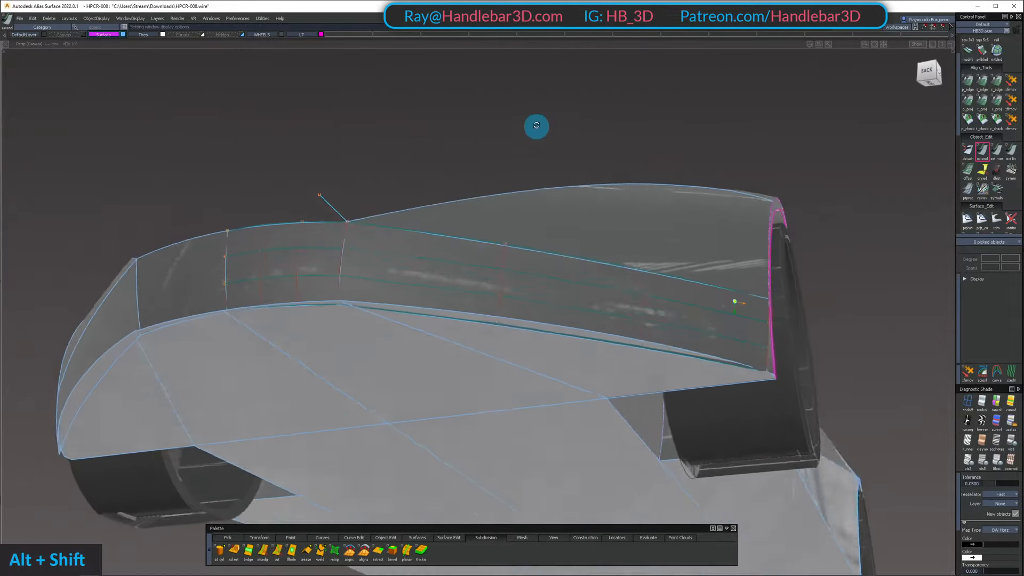
alt+shift+right_drag(537, 126, 600, 114)
alt+shift+drag(600, 115, 223, 251)
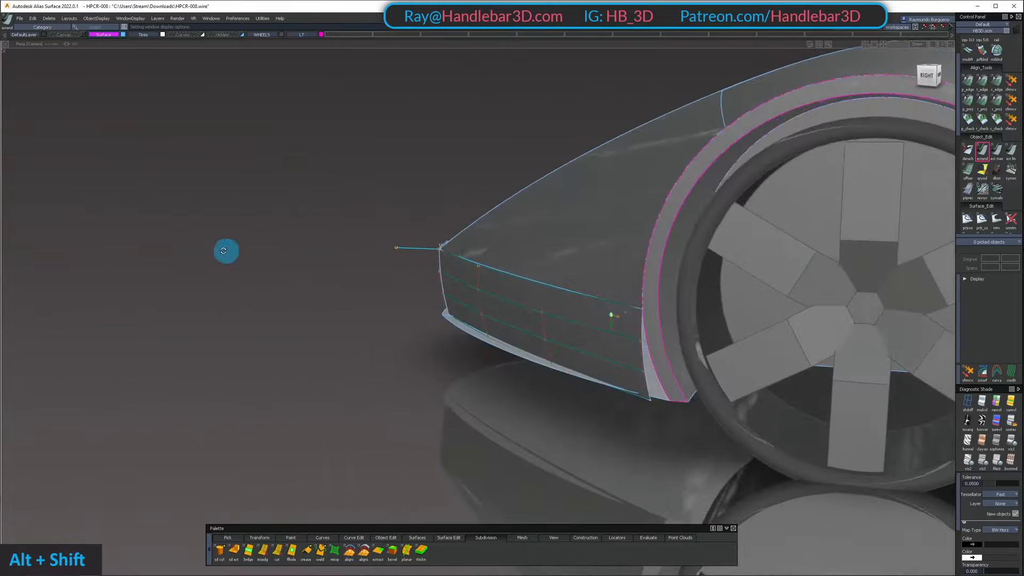
alt+shift+drag(676, 352, 624, 376)
alt+shift+right_drag(623, 377, 460, 347)
alt+shift+middle_drag(459, 348, 623, 372)
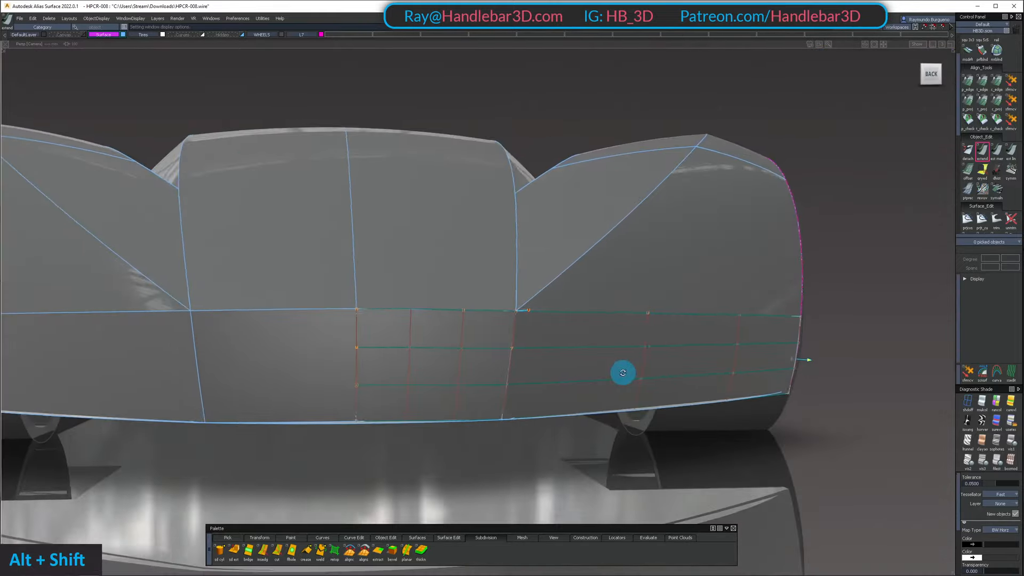
alt+shift+drag(623, 371, 275, 373)
alt+shift+right_drag(274, 372, 395, 347)
alt+shift+middle_drag(395, 348, 576, 364)
alt+shift+right_drag(575, 365, 690, 395)
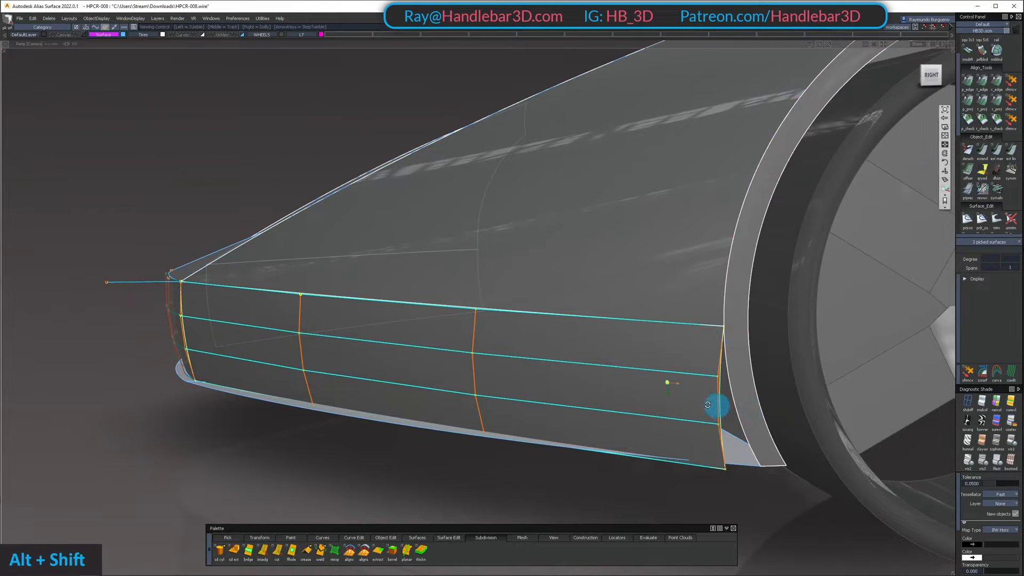
Isolate the lower side panel, the fender surface and the wheel arch flange for alignment
alt+shift+drag(707, 405, 666, 458)
key(shift+h)
alt+shift+right_drag(666, 427, 633, 366)
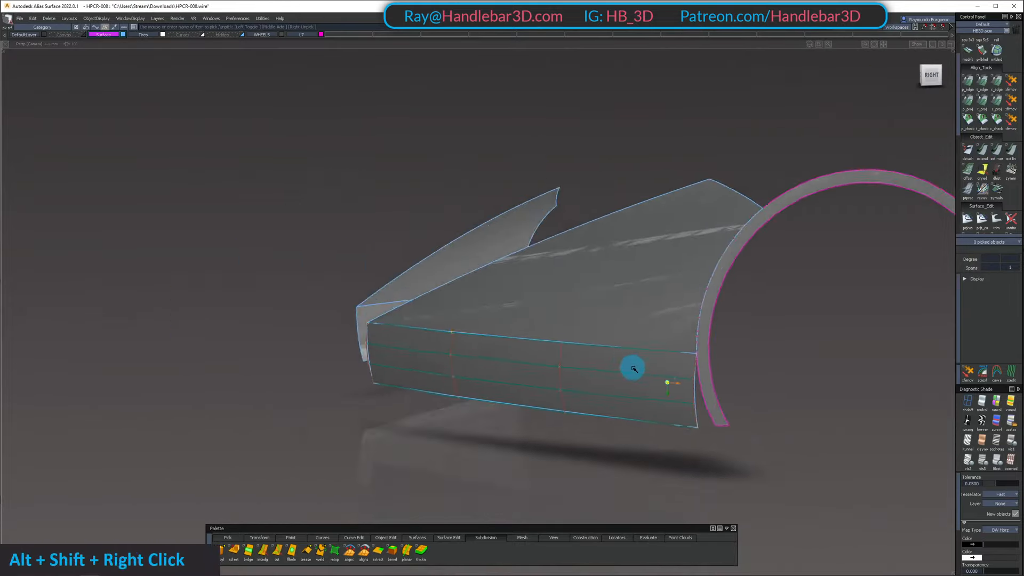
alt+shift+drag(633, 366, 567, 398)
ctrl+shift+drag(567, 397, 567, 427)
alt+shift+right_drag(567, 428, 666, 419)
alt+shift+drag(666, 419, 692, 335)
Align the lower side panel's wheel-side edge to the wheel arch flange with G0 continuity, edge alignment and the partial option
double_click(968, 81)
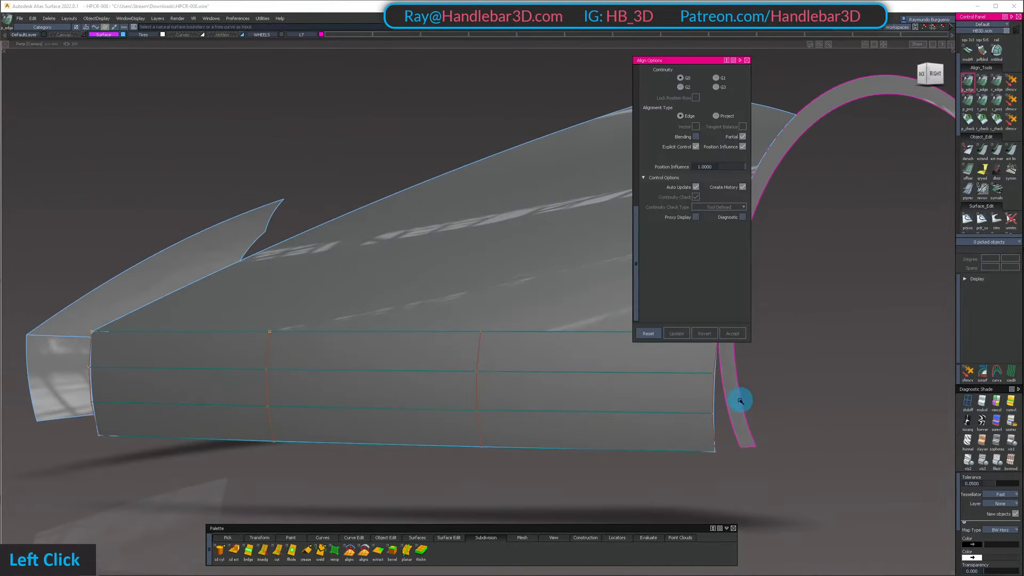
alt+shift+drag(723, 396, 373, 298)
alt+shift+middle_drag(373, 299, 350, 336)
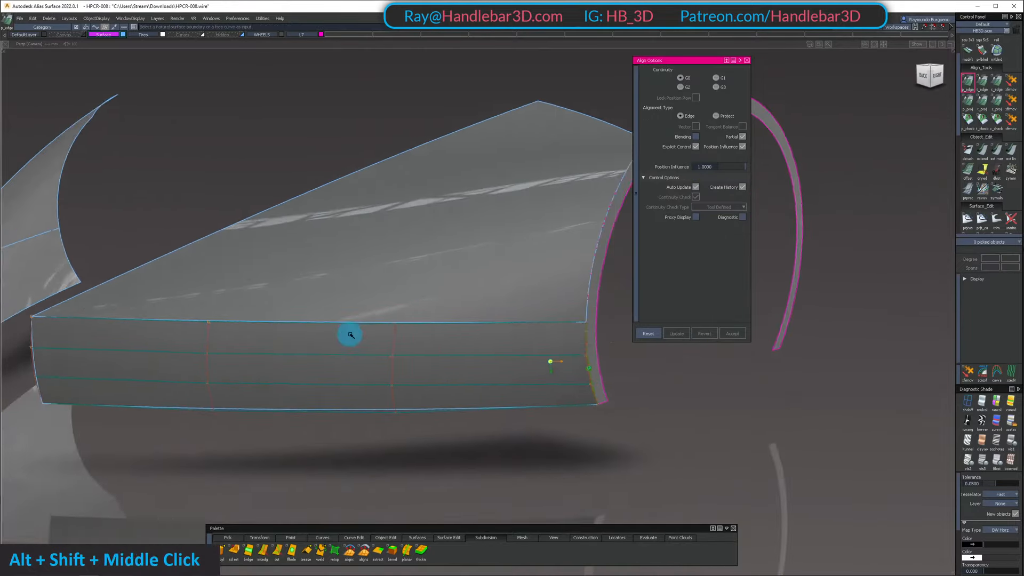
ctrl+shift+drag(484, 334, 489, 311)
click(472, 340)
ctrl+shift+right_drag(473, 340, 479, 456)
alt+shift+drag(510, 407, 452, 365)
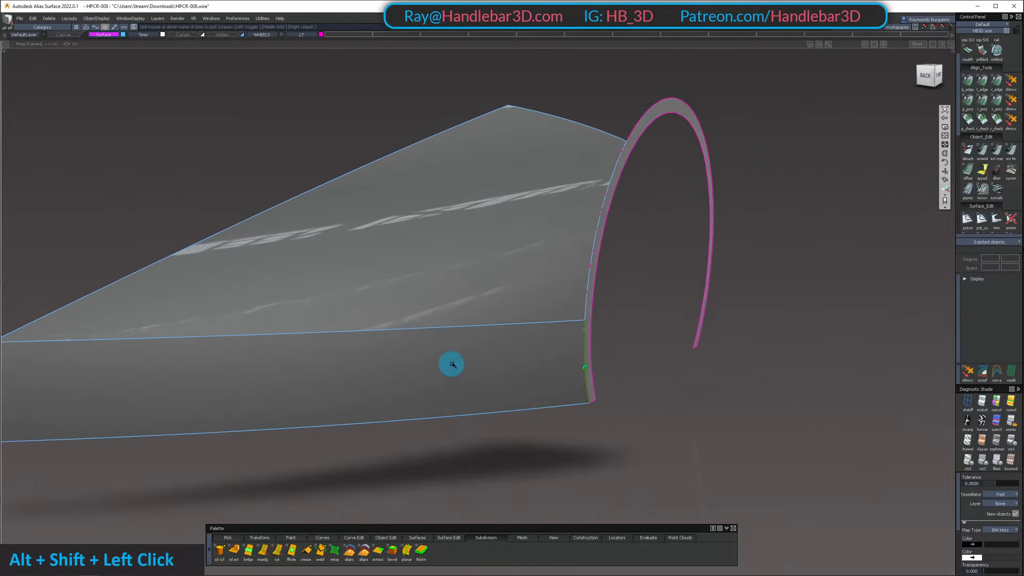
Bring back the hidden parts and check the aligned side panel against the wheel and the back of the car
key(shift+u)
alt+shift+drag(645, 325, 503, 291)
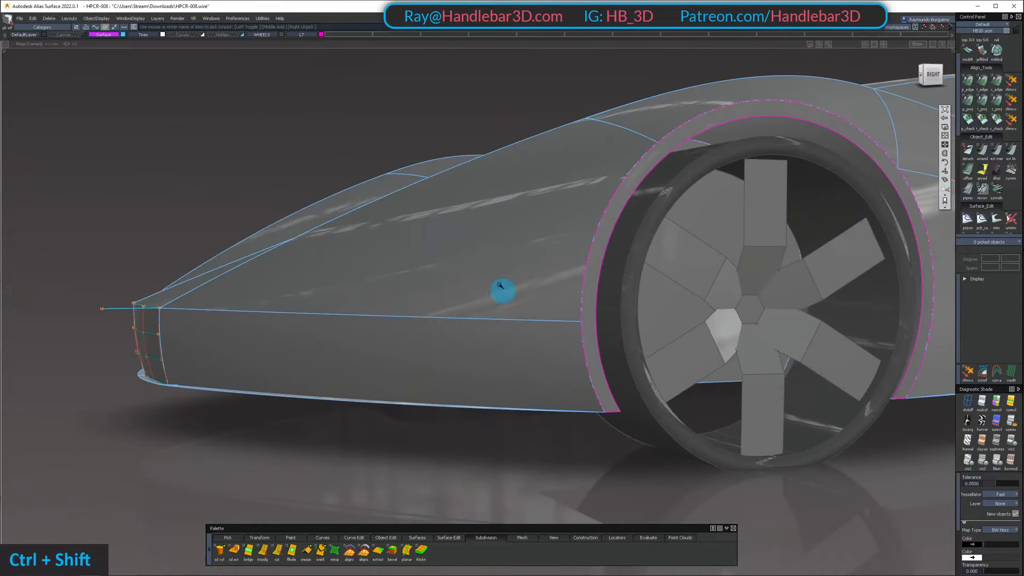
alt+shift+drag(404, 288, 448, 304)
alt+shift+right_drag(449, 304, 521, 293)
alt+shift+drag(522, 293, 445, 321)
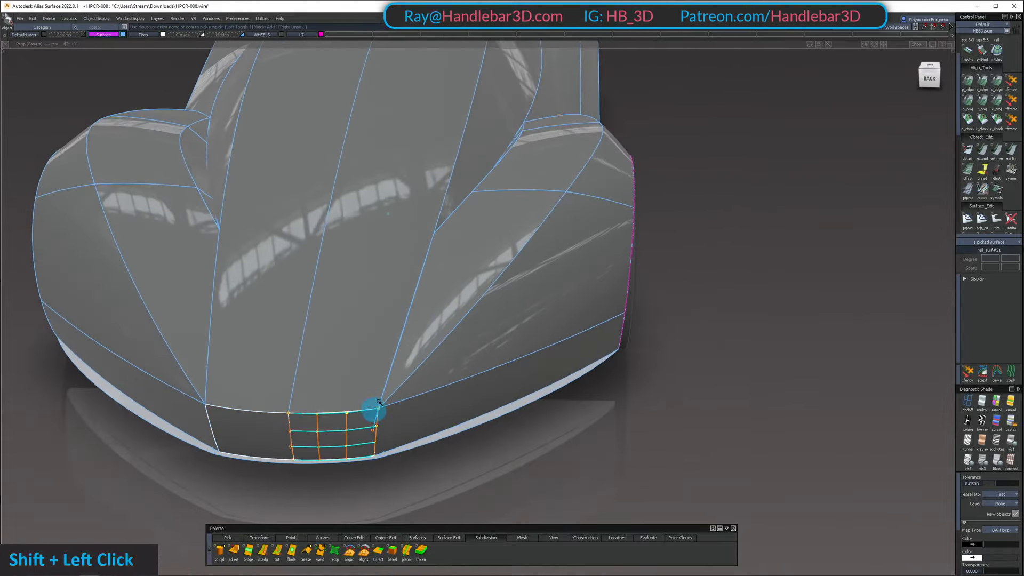
Isolate the rear underfloor surfaces in the right view to check how flat they lie, and show the full car again
ctrl+shift+click(404, 368)
alt+shift+drag(404, 367, 385, 315)
ctrl+shift+drag(385, 315, 426, 313)
alt+shift+right_drag(425, 313, 407, 297)
alt+shift+drag(407, 297, 472, 287)
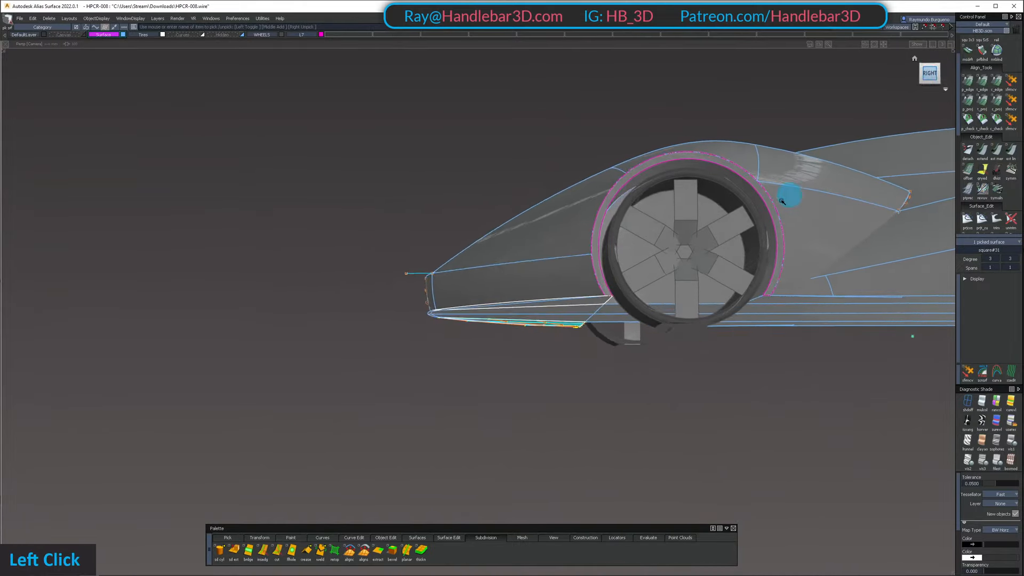
alt+shift+right_drag(583, 274, 670, 355)
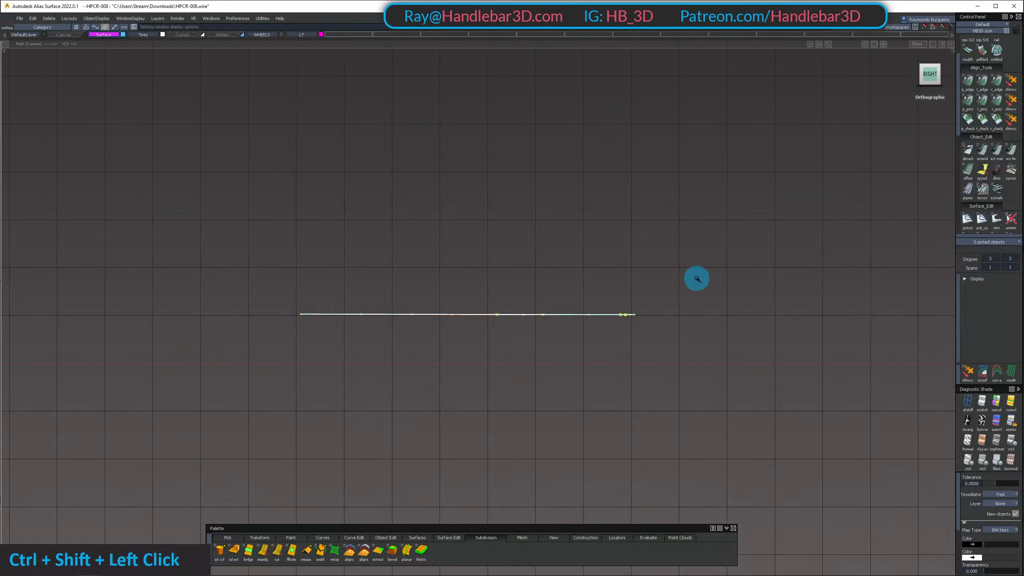
key(shift+u)
Remove the tapered underfloor surfaces at the back of the car and extend the main floor surface rearward
alt+shift+drag(613, 331, 617, 361)
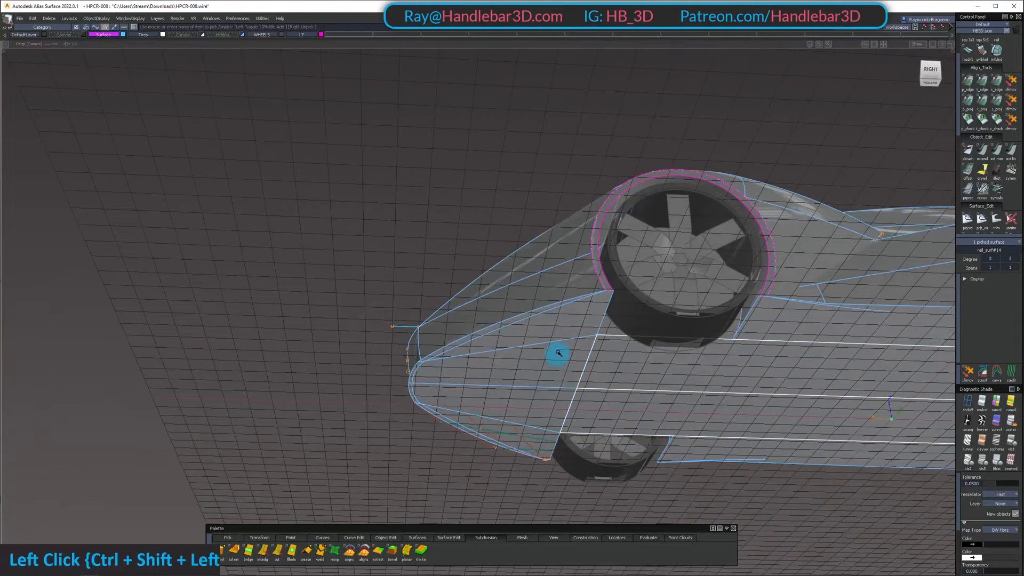
alt+shift+drag(513, 375, 569, 324)
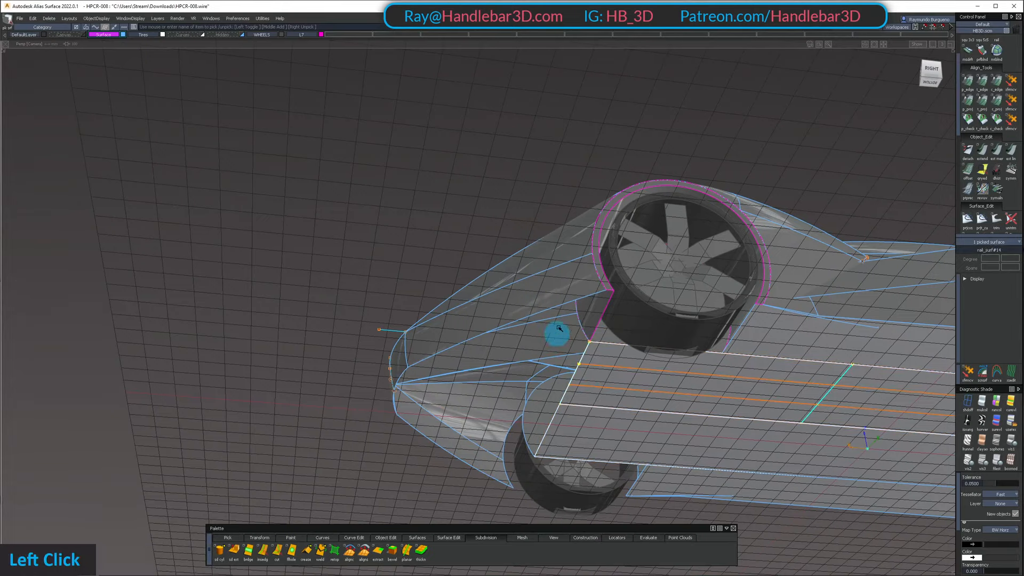
alt+shift+drag(559, 329, 564, 371)
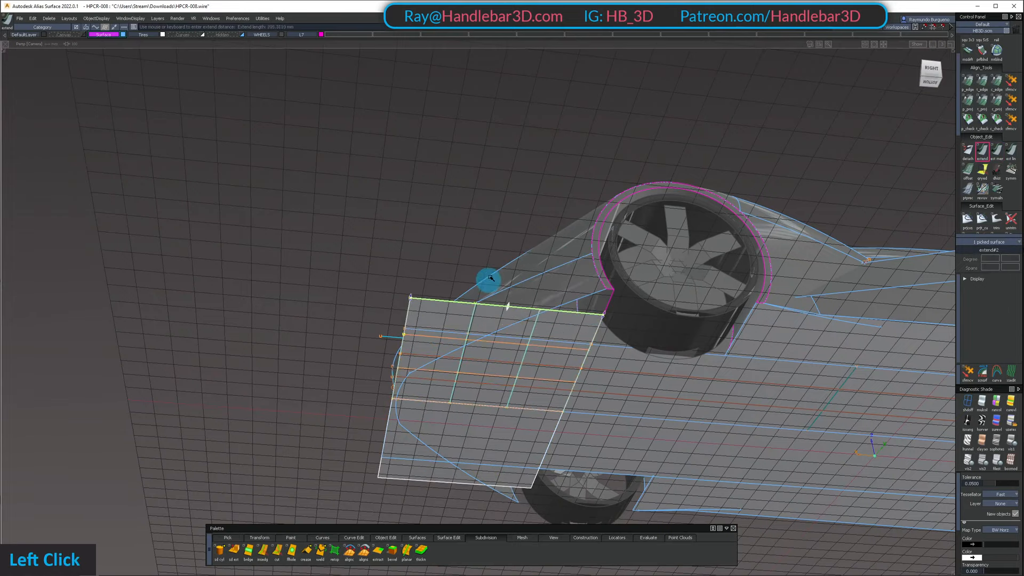
Extend the outer side edge of the new rear floor surface outward beyond the wheel
click(517, 214)
alt+shift+drag(517, 215, 580, 267)
alt+shift+right_drag(580, 268, 573, 306)
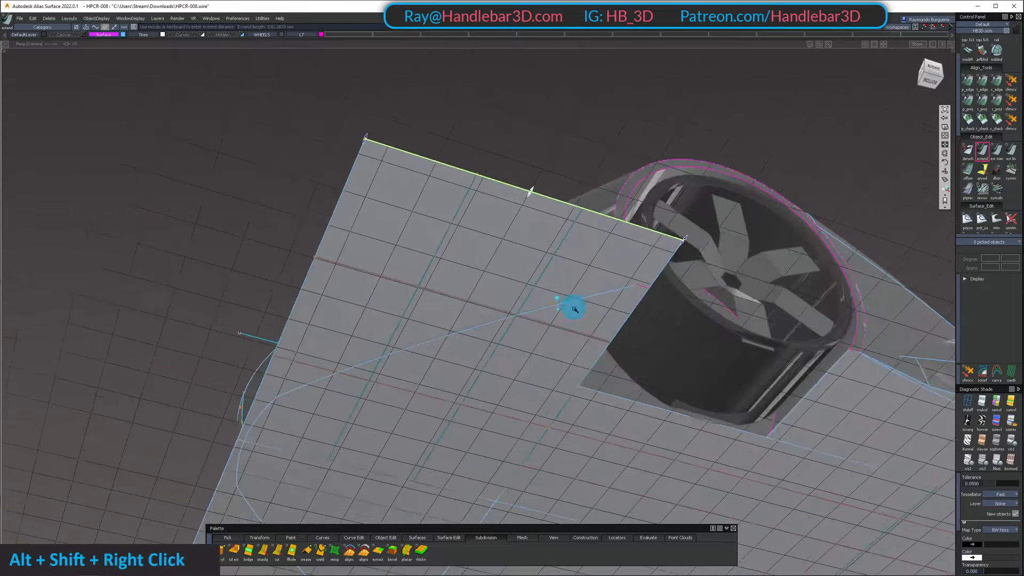
alt+shift+drag(574, 306, 584, 304)
ctrl+shift+double_click(542, 284)
ctrl+shift+right_drag(535, 423, 535, 424)
click(536, 421)
Examine where the extended rear floor meets the lower edge of the side and back panels
alt+shift+drag(632, 336, 651, 261)
alt+shift+right_drag(652, 262, 662, 316)
alt+shift+drag(661, 316, 624, 251)
alt+shift+right_drag(624, 251, 577, 272)
alt+shift+middle_drag(578, 272, 574, 306)
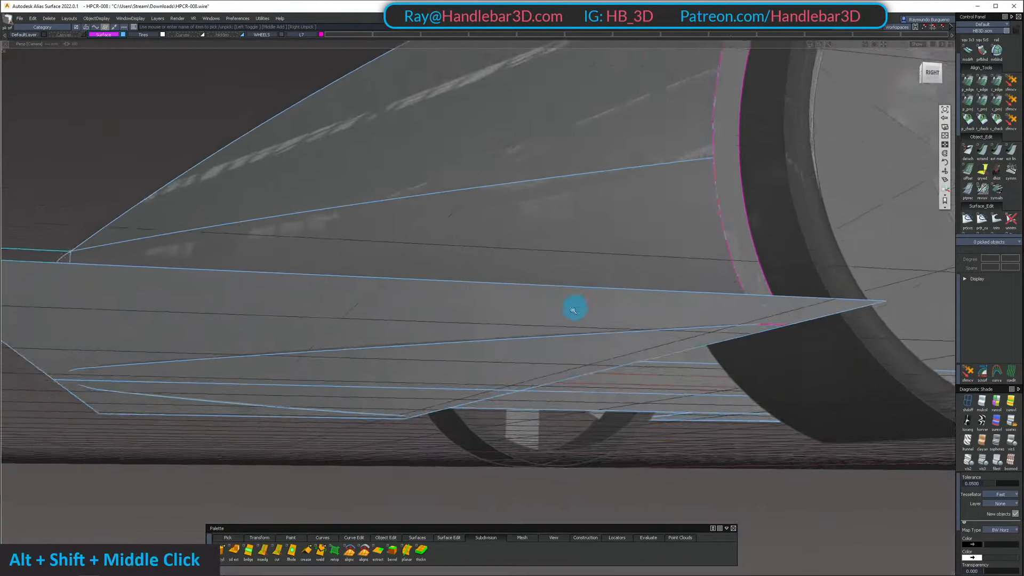
alt+shift+right_drag(574, 306, 443, 299)
alt+shift+drag(443, 299, 413, 283)
alt+shift+right_drag(413, 283, 443, 290)
alt+shift+drag(442, 291, 57, 265)
Isolate the lower back and side panels together with the extended rear floor surface
shift+click(270, 258)
alt+shift+right_drag(57, 265, 292, 293)
alt+shift+drag(292, 293, 436, 335)
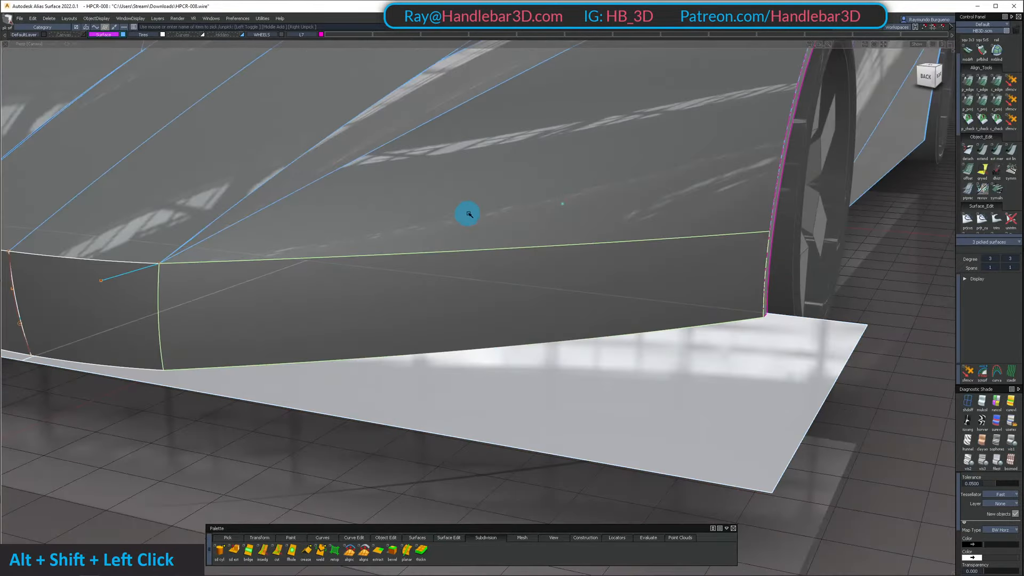
alt+shift+drag(468, 214, 410, 350)
ctrl+shift+drag(409, 350, 775, 267)
alt+shift+drag(462, 260, 457, 350)
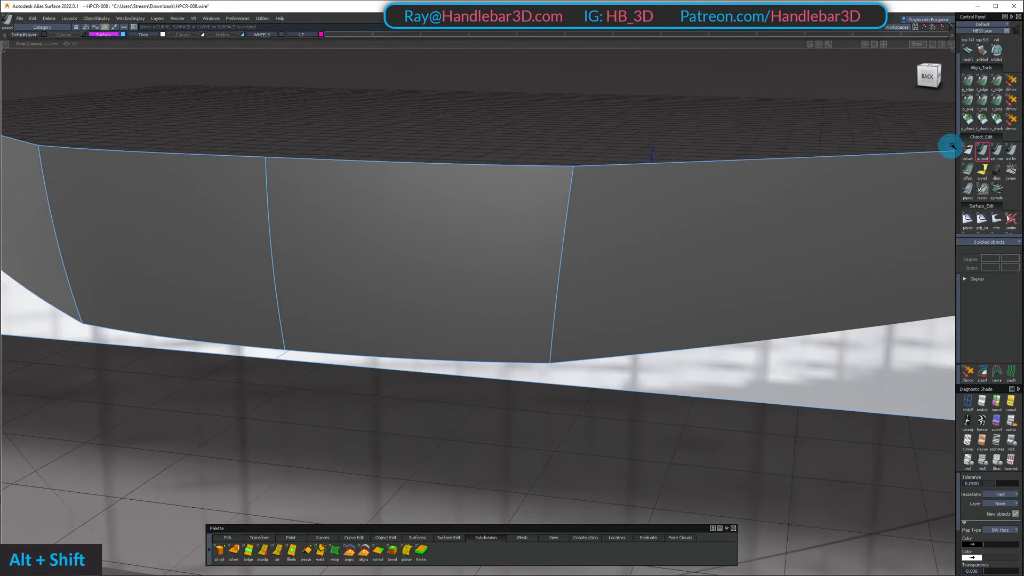
Align the back panel's lower edge to the floor surface using a projected G0 alignment along the Z vector
double_click(974, 104)
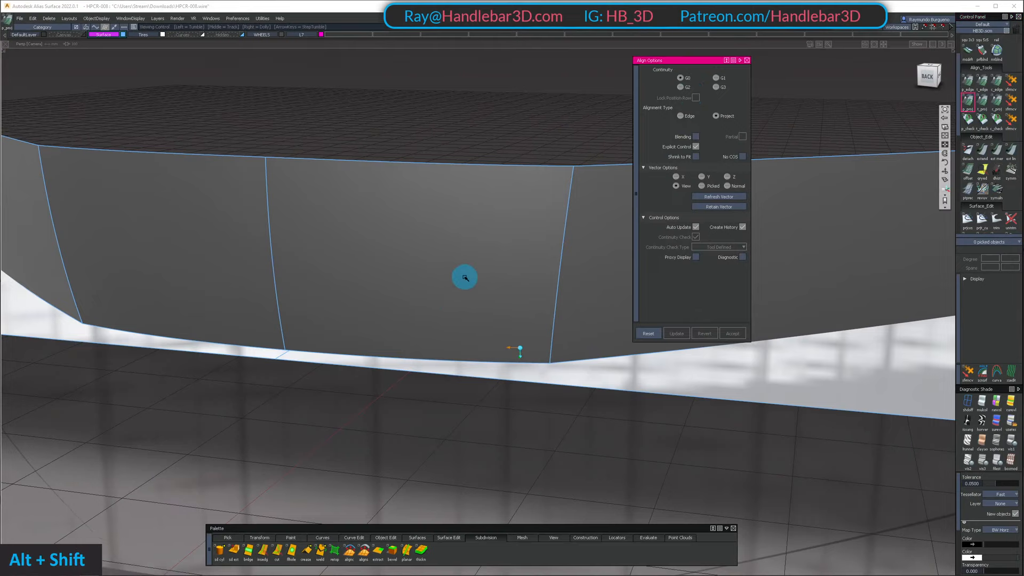
alt+shift+drag(465, 277, 487, 359)
click(490, 359)
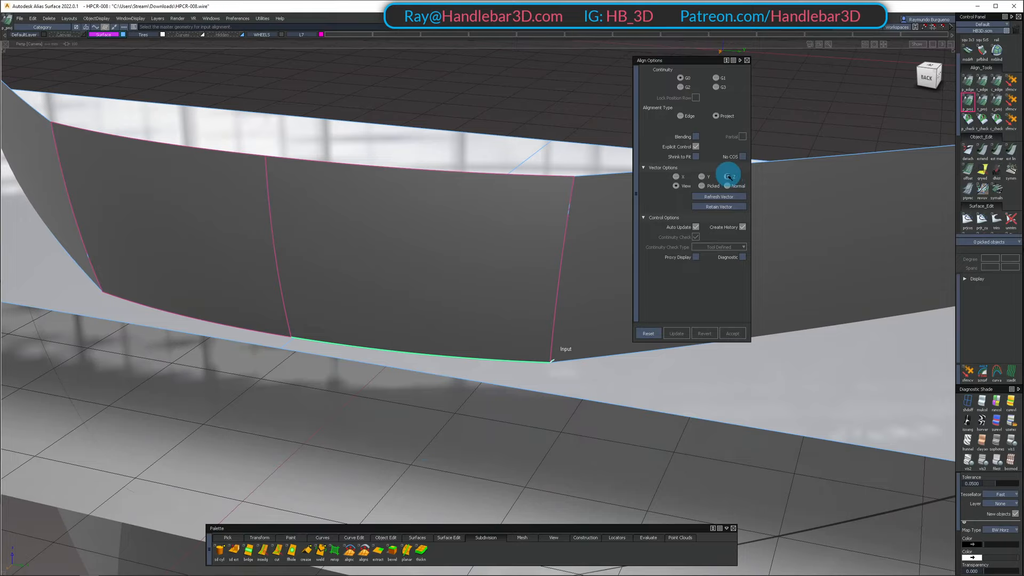
alt+shift+drag(597, 374, 464, 384)
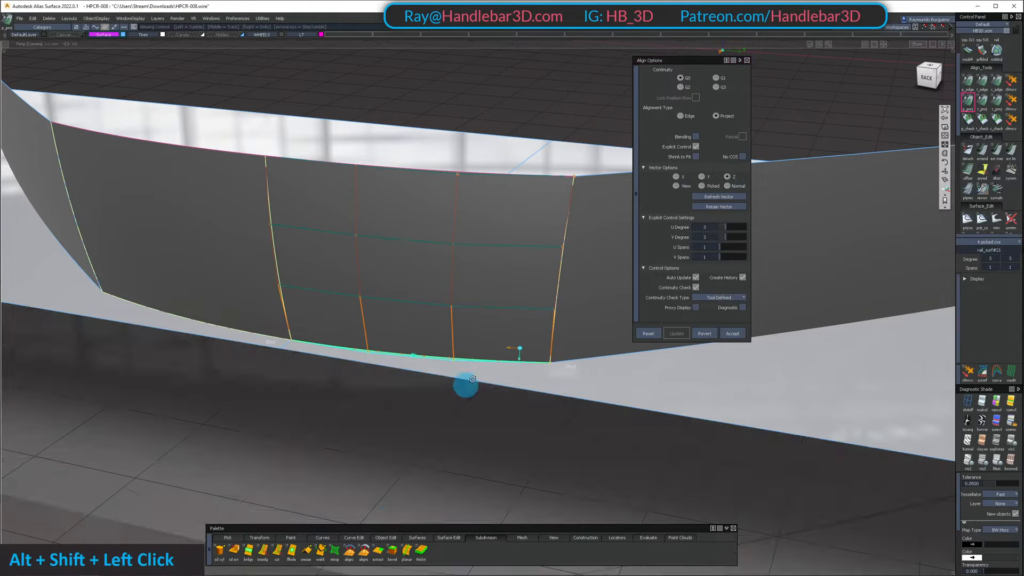
alt+shift+middle_drag(464, 384, 494, 357)
Align the adjoining side panel's lower edge to the floor surface with a G0 projection along Z
click(465, 360)
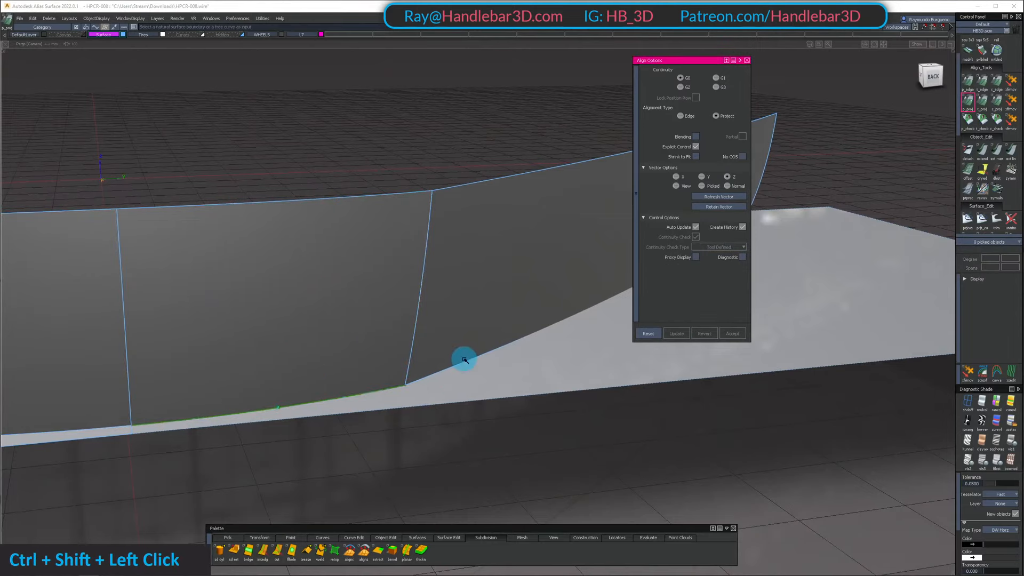
click(464, 360)
alt+shift+drag(551, 352, 789, 125)
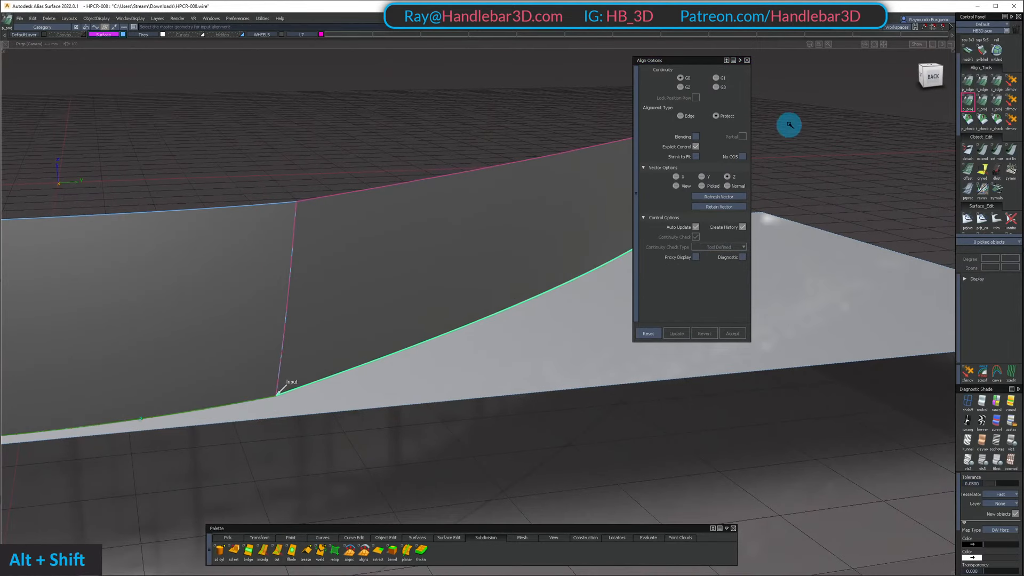
click(542, 353)
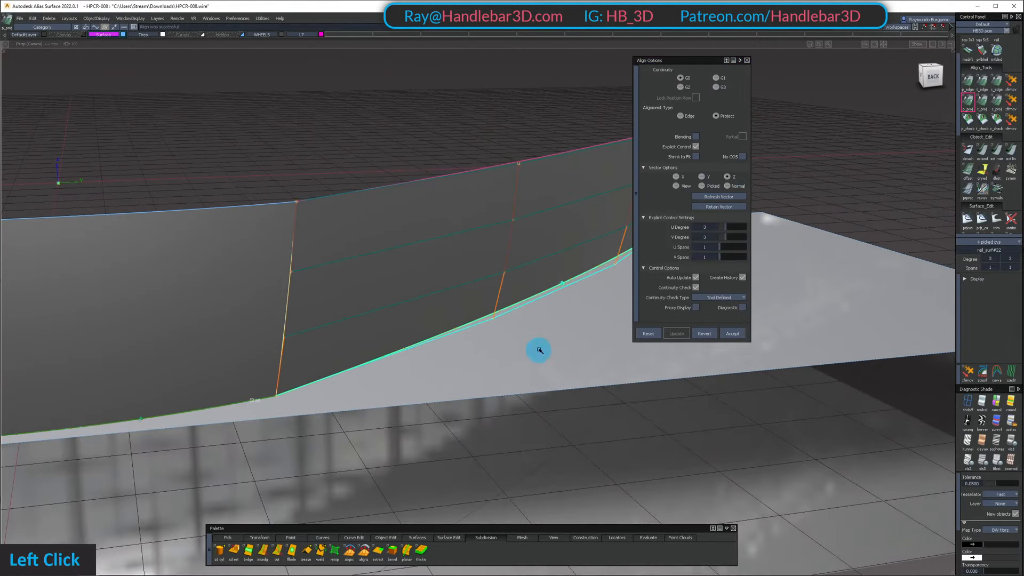
alt+shift+right_drag(540, 350, 517, 343)
alt+shift+drag(517, 343, 365, 435)
ctrl+shift+click(369, 357)
alt+shift+right_drag(365, 435, 359, 441)
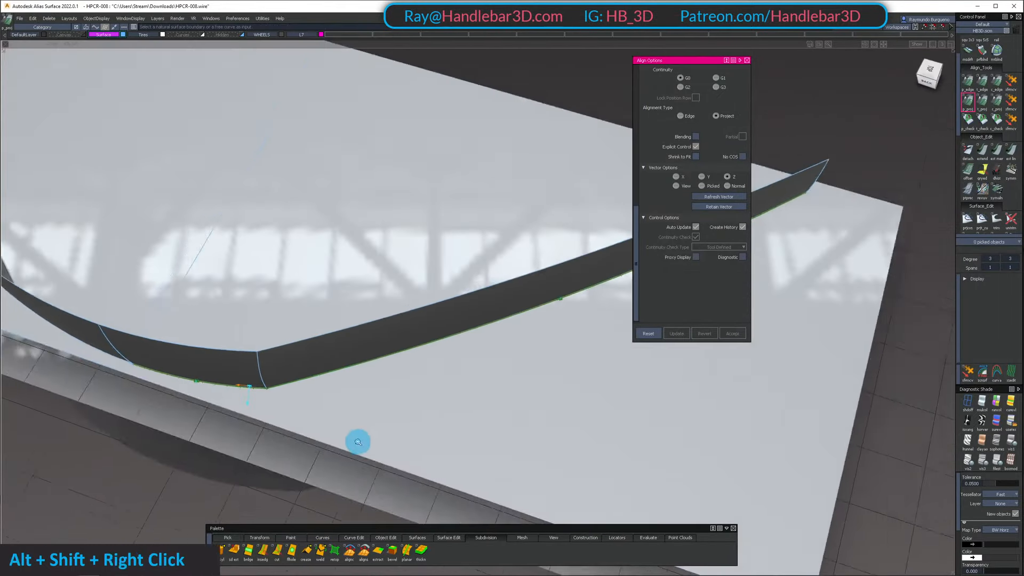
Project the aligned lower panel edges onto the floor surface and start trimming it from the underside
alt+shift+drag(359, 441, 327, 335)
click(336, 380)
key(space)
ctrl+shift+drag(336, 384, 389, 341)
ctrl+shift+click(391, 339)
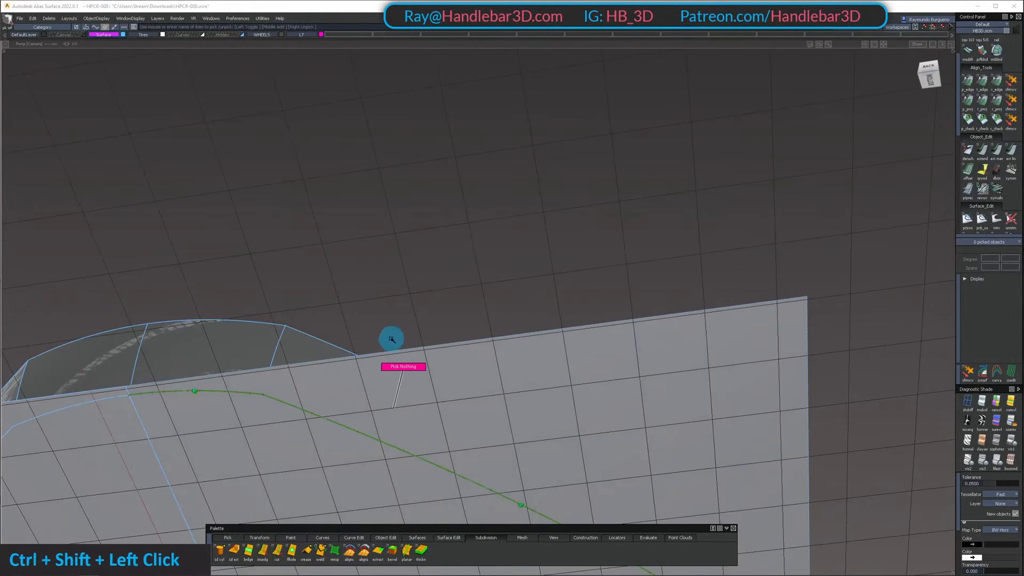
alt+shift+middle_drag(427, 459, 484, 319)
ctrl+shift+middle_drag(488, 319, 473, 303)
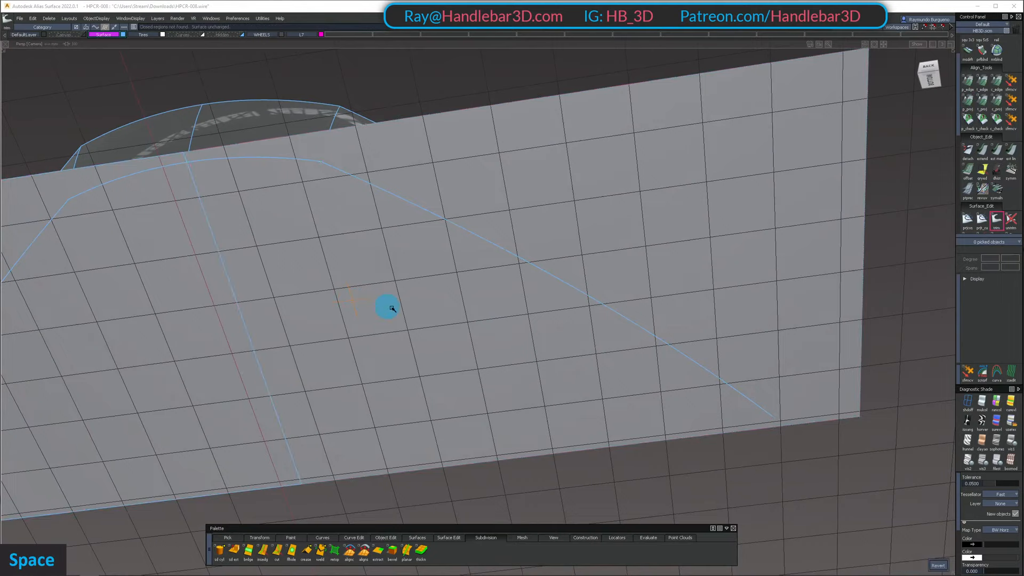
alt+shift+drag(570, 364, 663, 353)
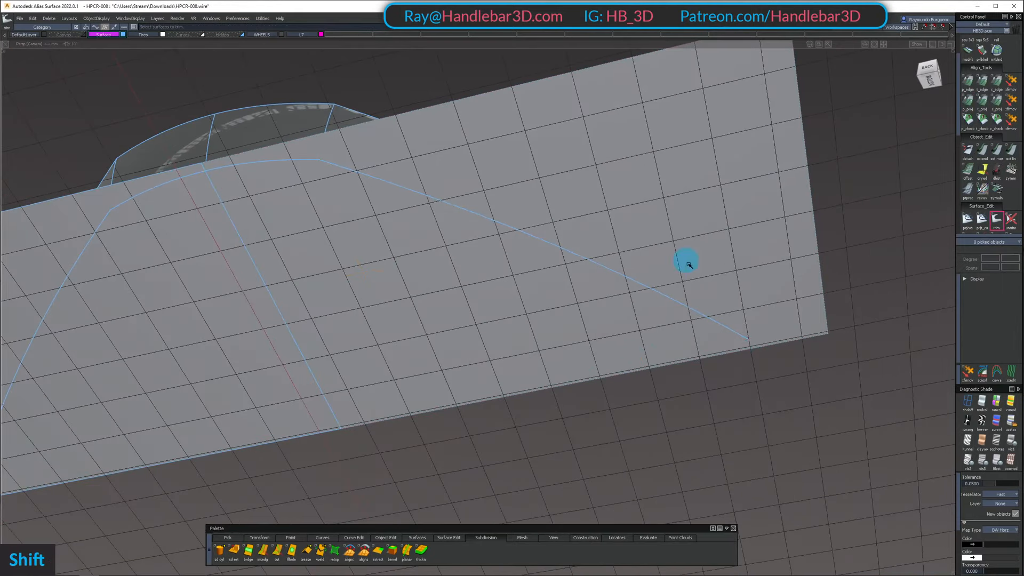
Project the wheel arch's lower edge onto the floor surface and trim the floor to the car's lower outline
key(shift+u)
alt+shift+right_drag(768, 350, 720, 354)
alt+shift+middle_drag(721, 354, 617, 307)
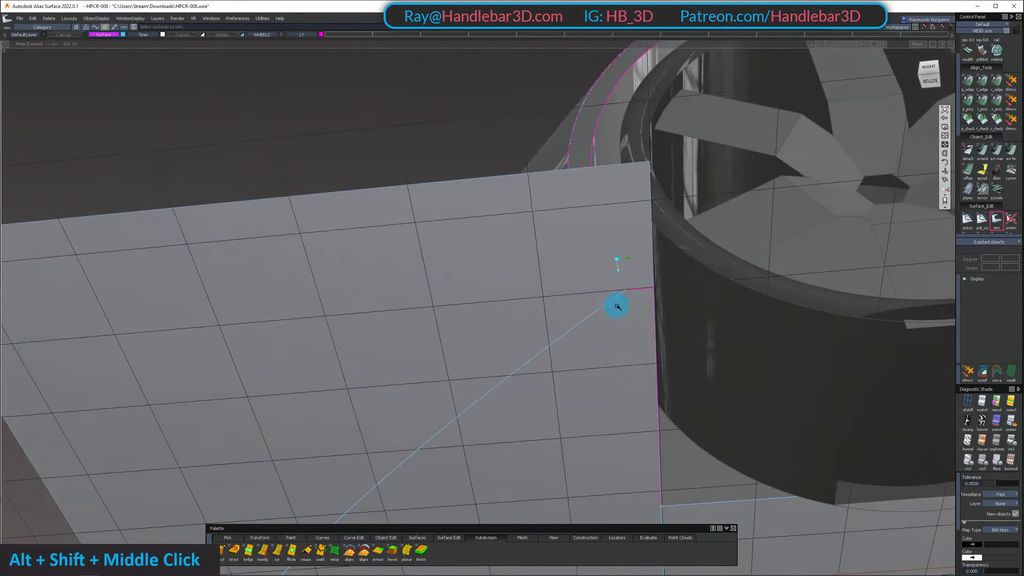
alt+shift+drag(617, 307, 649, 352)
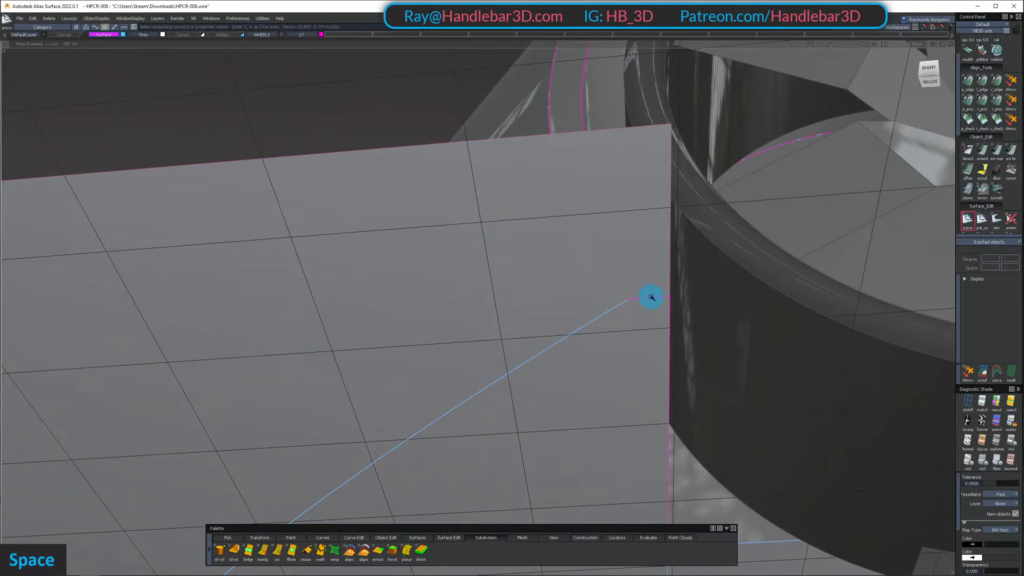
scroll(647, 329, down, 5)
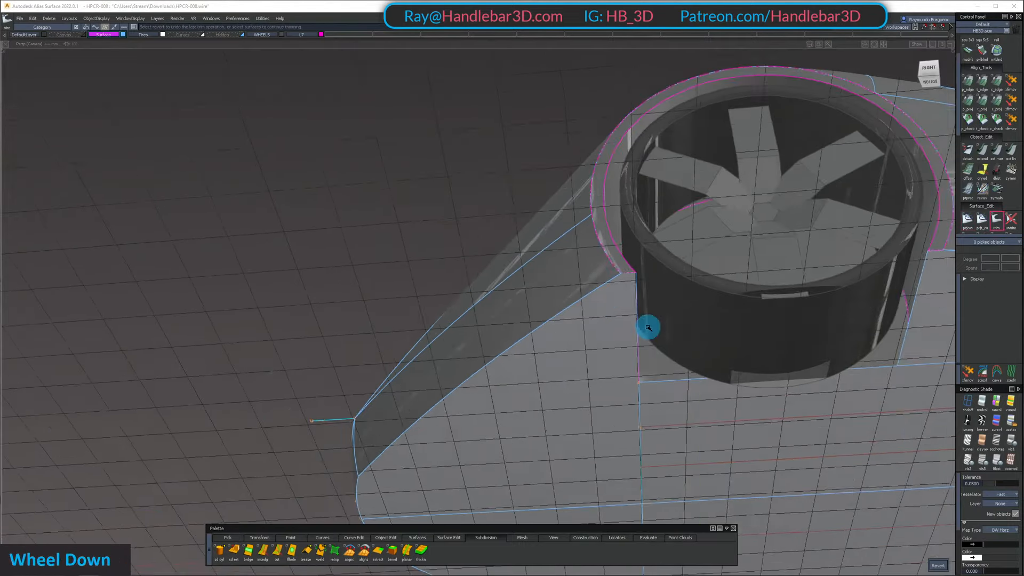
Assign the wheel arch lip surface to the Surface layer
alt+shift+right_drag(647, 327, 606, 379)
alt+shift+drag(606, 379, 555, 232)
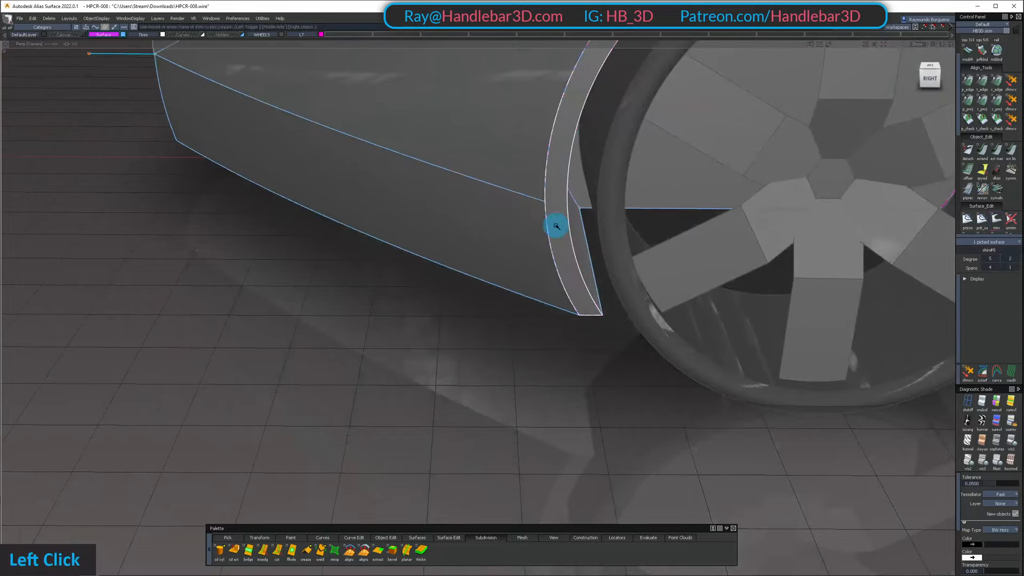
alt+shift+middle_drag(556, 226, 354, 270)
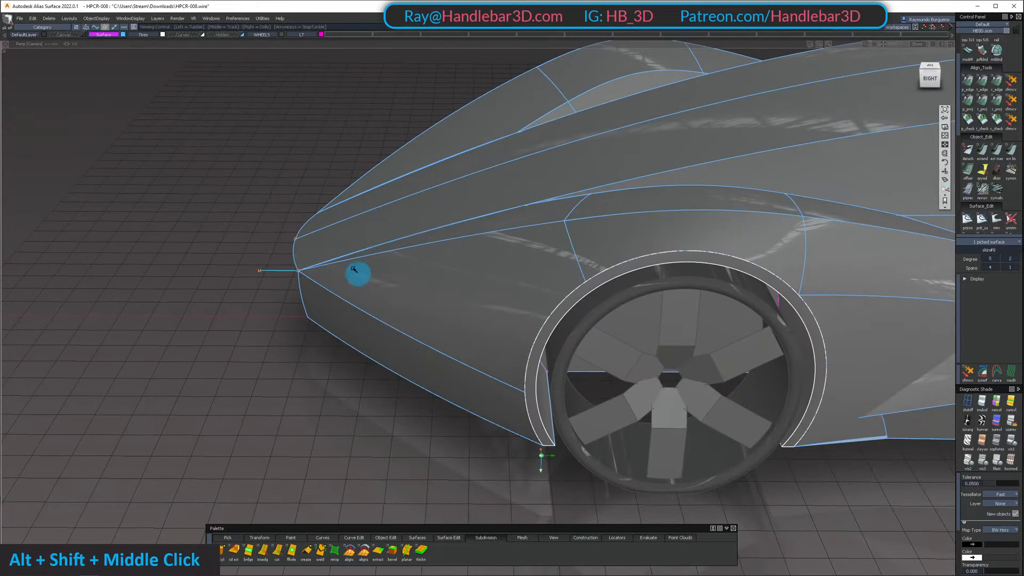
ctrl+shift+click(383, 151)
Examine how the wheel arch lip and side panels flow together from several angles
alt+shift+drag(597, 181, 560, 230)
key(alt+m)
alt+shift+middle_drag(560, 230, 487, 210)
alt+shift+drag(487, 210, 688, 251)
alt+shift+middle_drag(688, 250, 523, 240)
alt+shift+right_drag(523, 240, 631, 281)
alt+shift+drag(631, 281, 602, 216)
ctrl+shift+right_drag(647, 266, 648, 238)
alt+shift+drag(647, 239, 533, 320)
alt+shift+right_drag(533, 321, 480, 327)
alt+shift+middle_drag(480, 326, 374, 341)
alt+shift+right_drag(373, 341, 427, 351)
alt+shift+drag(427, 351, 488, 373)
Untrim the lower side panel and delete the leftover curve on surface near its wheel arch end
ctrl+shift+click(488, 372)
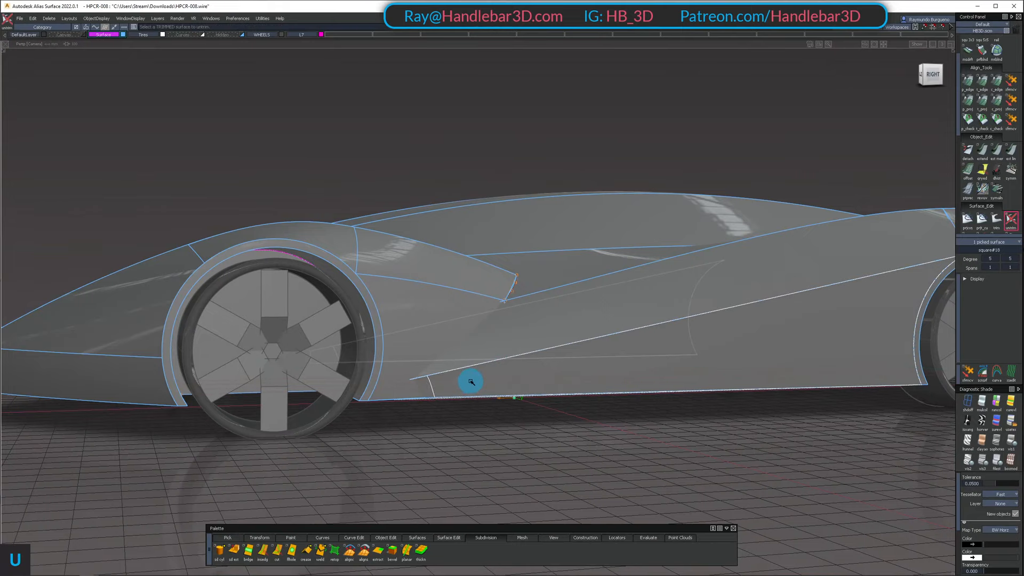
alt+shift+right_drag(473, 384, 523, 403)
mouse_move(523, 403)
alt+shift+mouse_down()
mouse_move(547, 414)
mouse_move(457, 414)
mouse_move(538, 432)
alt+shift+mouse_up()
ctrl+shift+drag(538, 432, 457, 375)
scroll(547, 445, down, 3)
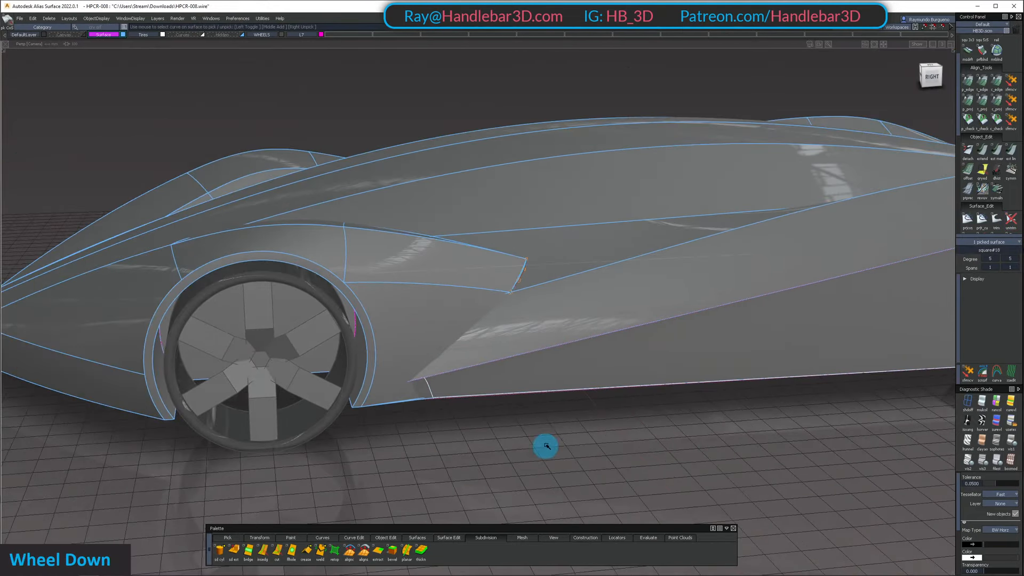
alt+shift+right_drag(512, 278, 590, 279)
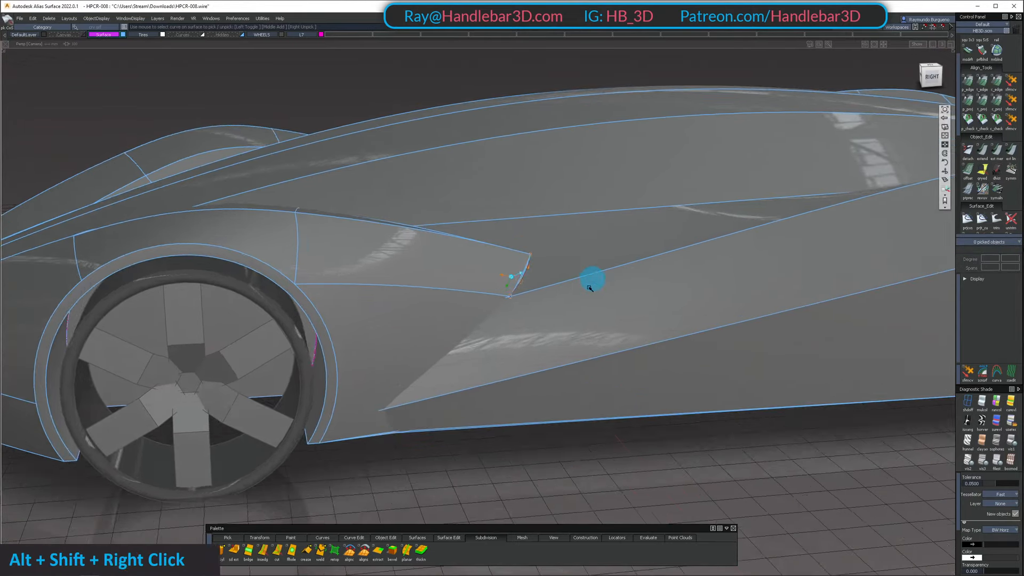
Isolate the upper side surface behind the fender tip and delete the leftover curve on surface at its end
alt+shift+drag(590, 279, 479, 295)
mouse_move(479, 294)
ctrl+shift+mouse_down()
mouse_move(562, 326)
mouse_move(560, 393)
mouse_move(551, 276)
ctrl+shift+mouse_up()
ctrl+shift+drag(551, 276, 576, 338)
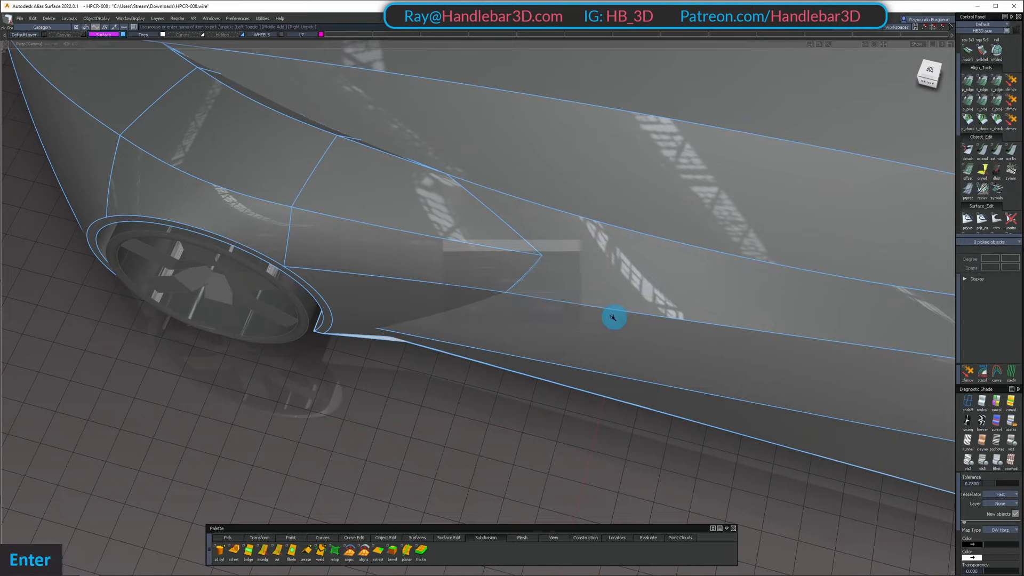
alt+shift+drag(541, 274, 592, 197)
alt+shift+drag(632, 249, 468, 231)
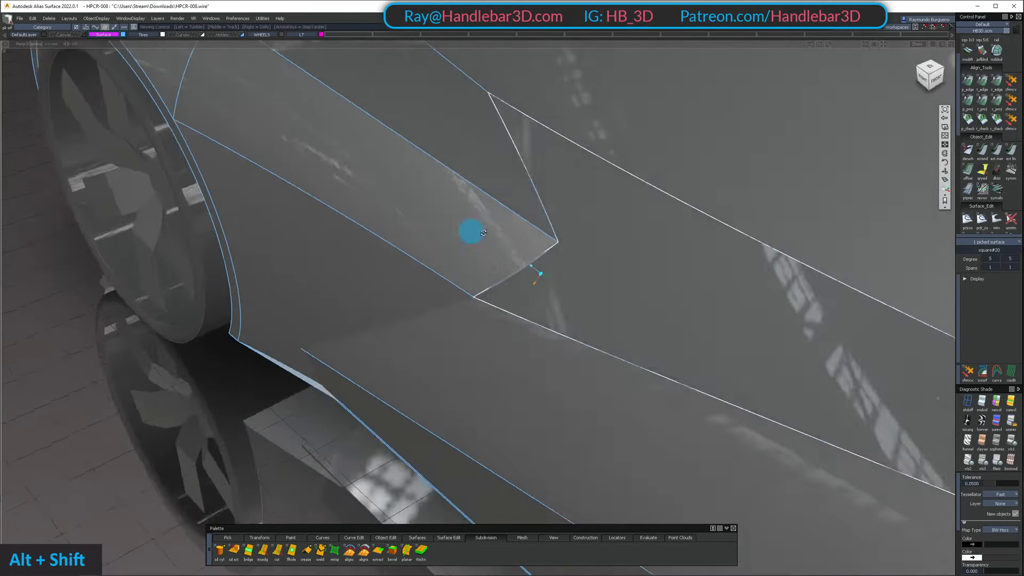
key(shift+h)
click(612, 277)
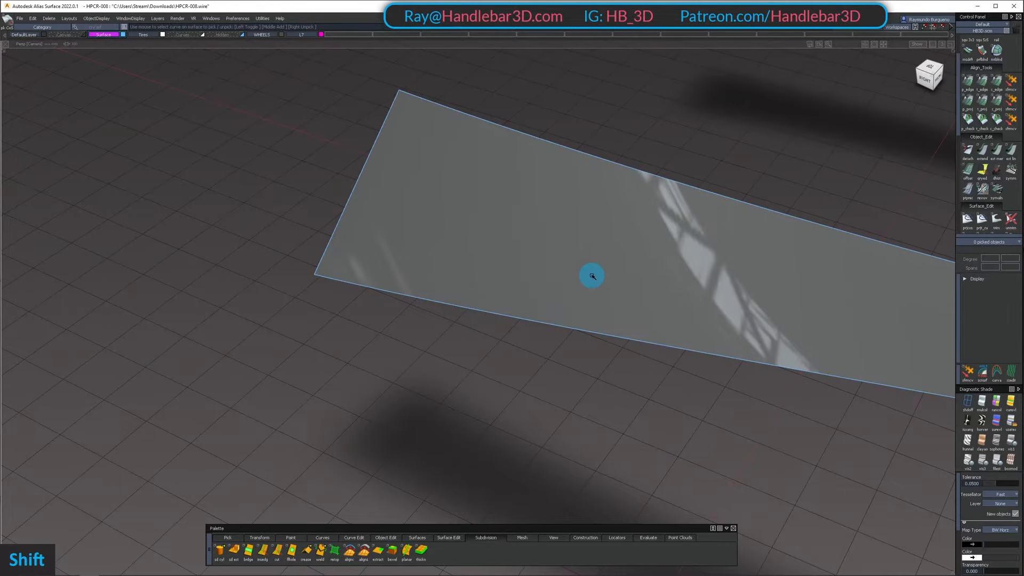
Bring back the whole car and examine its shaded surfaces from the side and rear
shift+scroll(593, 276, down, 1)
alt+shift+drag(590, 274, 743, 155)
alt+shift+right_drag(743, 155, 640, 168)
alt+shift+drag(640, 168, 505, 278)
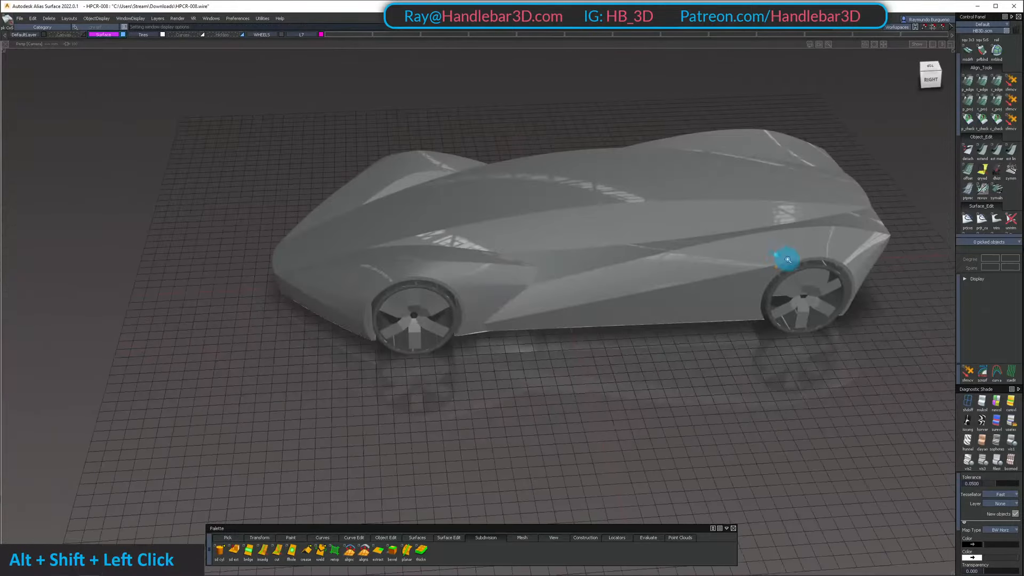
alt+shift+right_drag(788, 259, 874, 297)
alt+shift+drag(873, 297, 1023, 213)
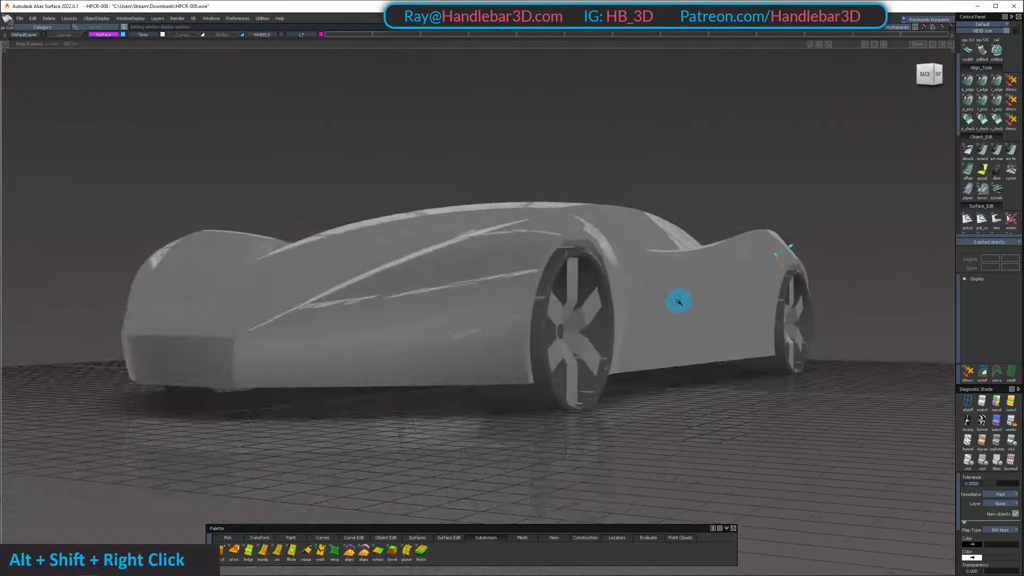
alt+shift+drag(678, 302, 480, 283)
ctrl+shift+right_drag(480, 282, 481, 301)
alt+shift+drag(481, 301, 615, 281)
alt+shift+right_drag(615, 282, 615, 297)
alt+shift+drag(615, 297, 683, 256)
alt+shift+middle_drag(683, 256, 770, 218)
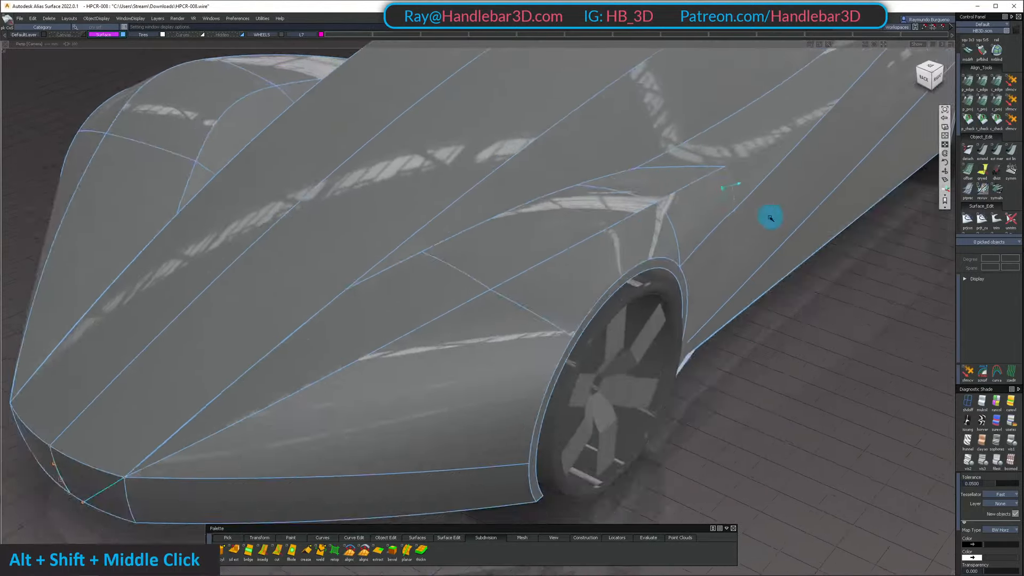
alt+shift+right_drag(770, 218, 578, 261)
mouse_move(578, 261)
alt+shift+mouse_down()
mouse_move(631, 251)
mouse_move(496, 282)
alt+shift+mouse_up()
Inspect the fender and wheel arch surfaces up close, with and without edges, and in the orthographic top view
ctrl+shift+drag(297, 266, 363, 369)
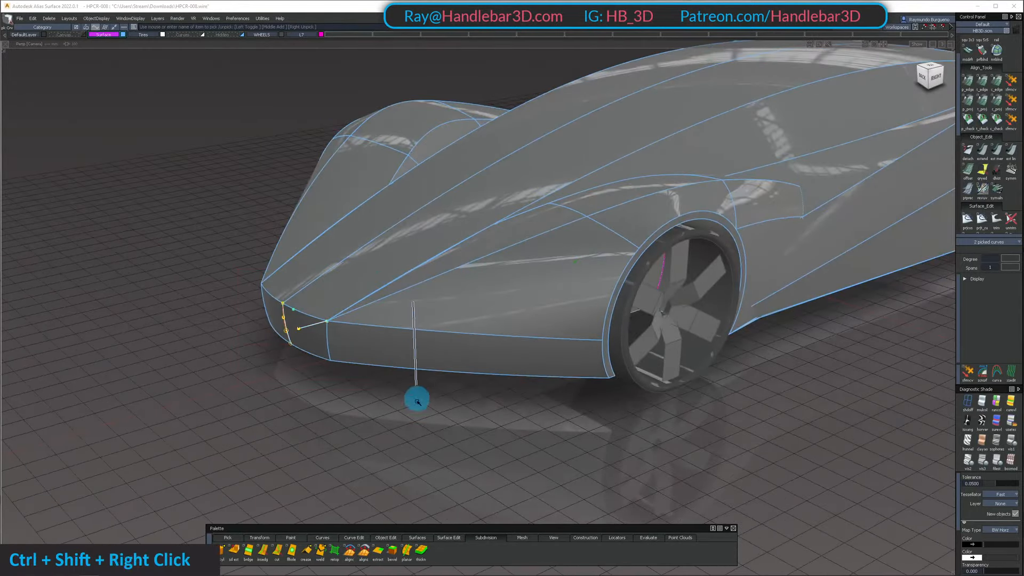
mouse_move(444, 280)
alt+shift+mouse_down()
mouse_move(814, 215)
mouse_move(620, 162)
alt+shift+mouse_up()
ctrl+shift+right_drag(620, 162, 619, 181)
mouse_move(619, 181)
alt+shift+mouse_down()
mouse_move(549, 340)
mouse_move(535, 442)
mouse_move(425, 210)
alt+shift+mouse_up()
alt+shift+right_drag(425, 210, 599, 236)
alt+shift+drag(599, 235, 327, 231)
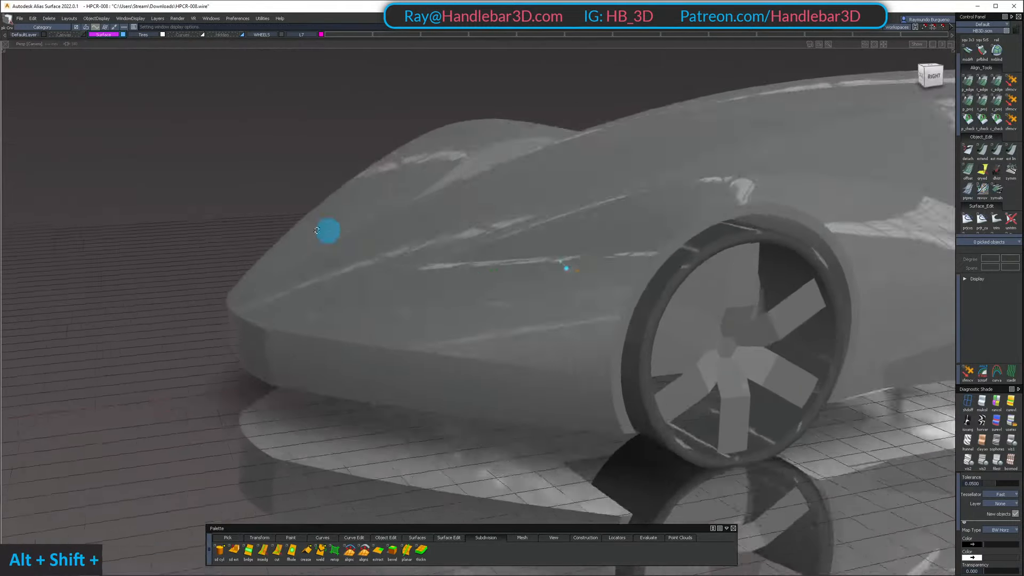
mouse_move(327, 231)
alt+shift+middle_down()
mouse_move(612, 235)
mouse_move(530, 354)
alt+shift+middle_up()
mouse_move(530, 355)
alt+shift+right_down()
mouse_move(647, 267)
mouse_move(624, 228)
alt+shift+right_up()
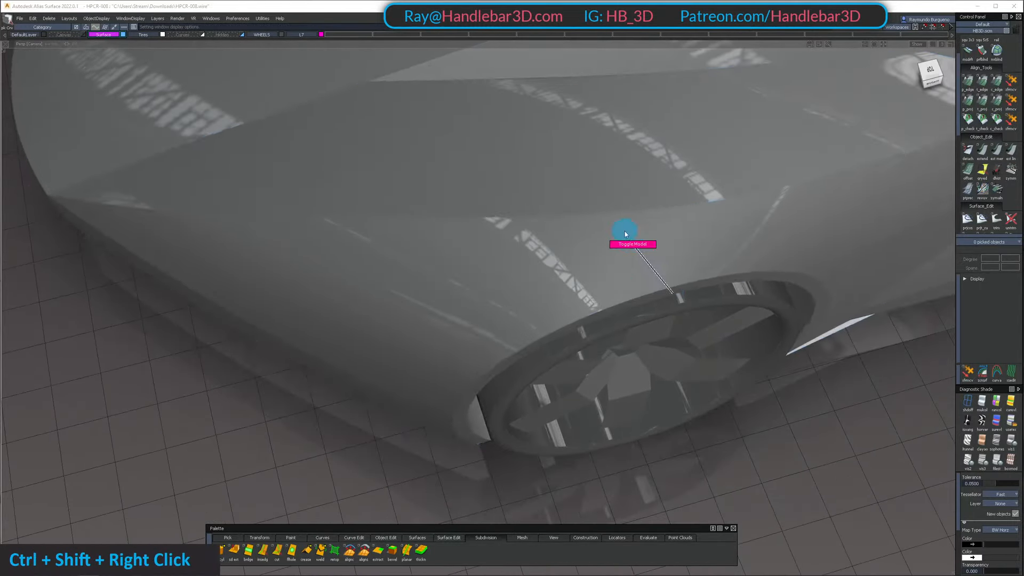
mouse_move(625, 229)
alt+shift+mouse_down()
mouse_move(567, 301)
mouse_move(562, 450)
mouse_move(551, 459)
mouse_move(566, 278)
mouse_move(512, 226)
mouse_move(487, 174)
mouse_move(311, 153)
alt+shift+mouse_up()
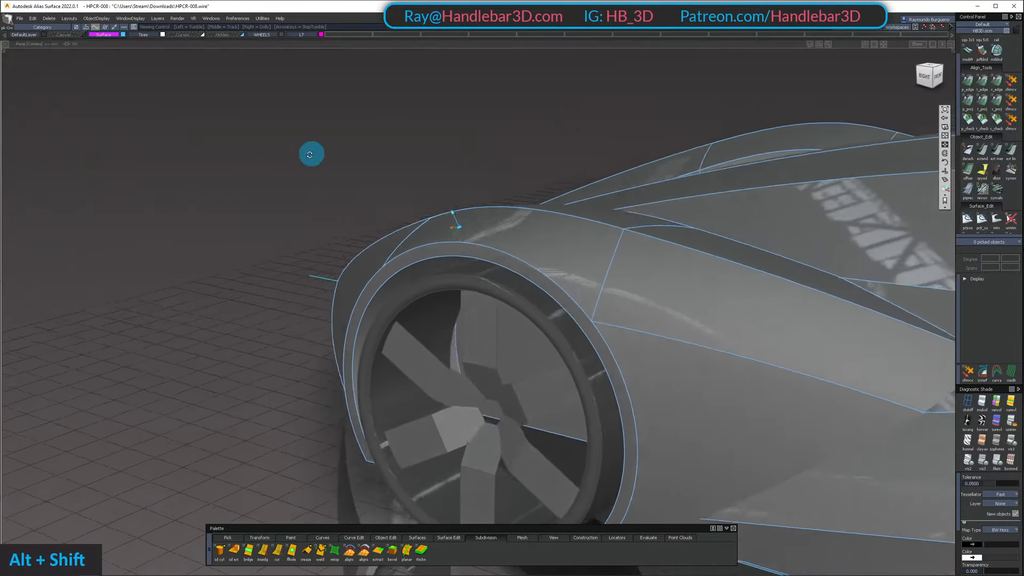
alt+shift+drag(219, 175, 955, 58)
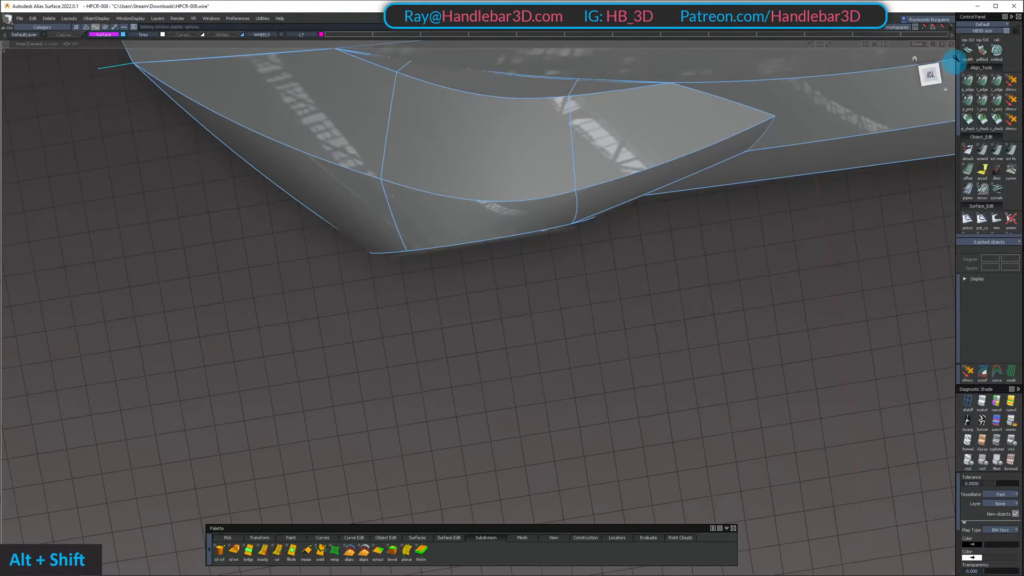
click(931, 75)
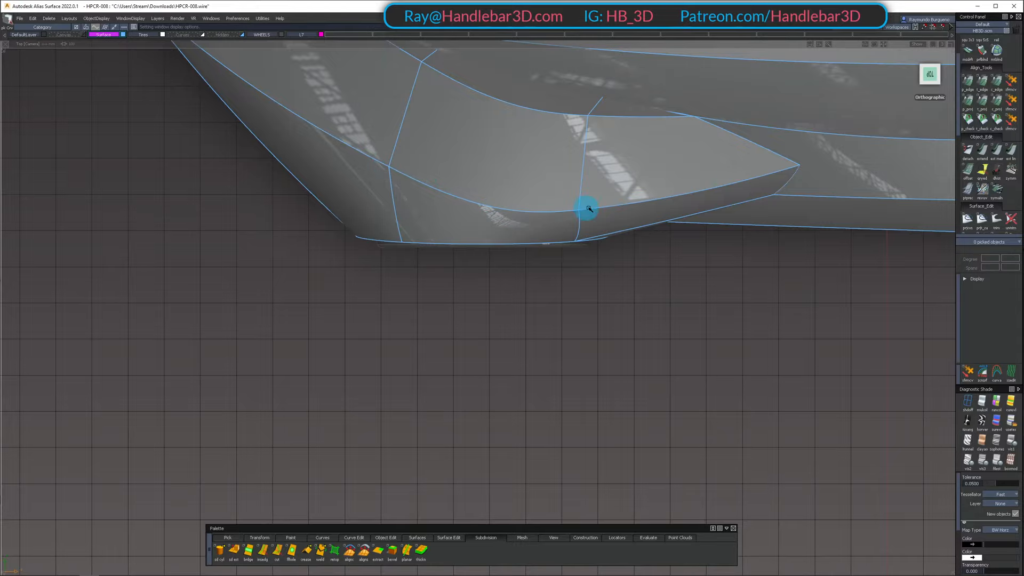
alt+shift+right_drag(603, 206, 572, 251)
alt+shift+drag(571, 252, 491, 105)
alt+shift+middle_drag(491, 105, 567, 187)
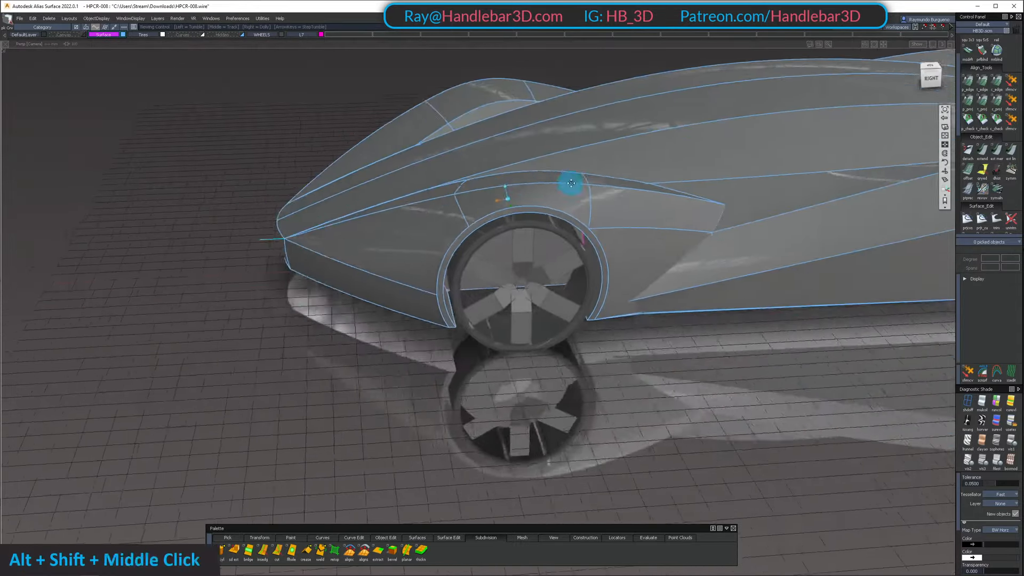
Remove the leftover construction curves at the corner of the car's rear panel
alt+shift+drag(567, 187, 603, 240)
alt+shift+right_drag(603, 240, 667, 230)
mouse_move(666, 231)
alt+shift+mouse_down()
mouse_move(351, 188)
mouse_move(537, 274)
mouse_move(715, 251)
alt+shift+mouse_up()
alt+shift+right_drag(715, 251, 670, 247)
alt+shift+drag(670, 247, 550, 256)
mouse_move(330, 320)
ctrl+shift+mouse_down()
mouse_move(371, 339)
mouse_move(353, 361)
ctrl+shift+mouse_up()
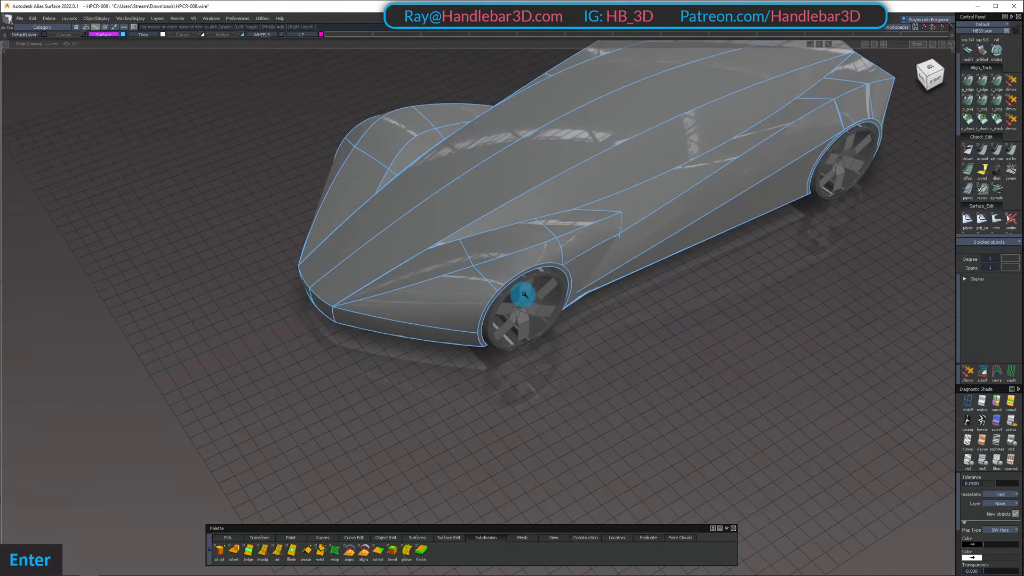
Review the cleaned-up body and its trimmed lower edge from the rear three-quarter view
alt+shift+drag(575, 263, 741, 165)
alt+shift+middle_drag(494, 278, 494, 299)
alt+shift+drag(493, 298, 442, 238)
ctrl+shift+right_drag(442, 238, 453, 213)
alt+shift+drag(453, 214, 583, 247)
alt+shift+middle_drag(583, 247, 602, 278)
alt+shift+drag(602, 278, 468, 330)
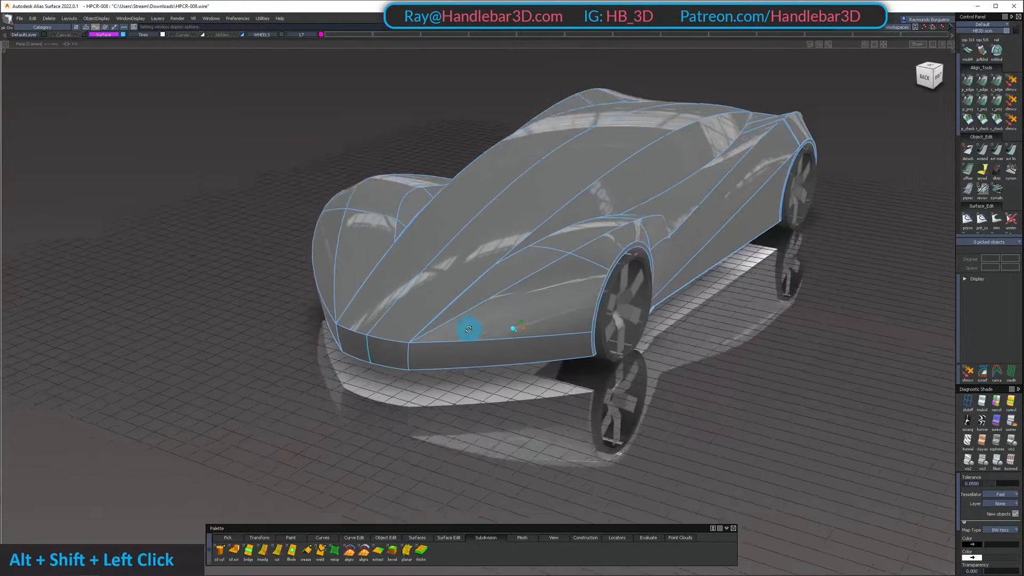
Bring up the reference sketch Sketch.PNG beside the model and compare it with the car's bumper and fender, then put it away
alt+shift+right_drag(468, 329, 507, 333)
mouse_move(507, 333)
alt+shift+mouse_down()
mouse_move(359, 286)
mouse_move(493, 322)
alt+shift+mouse_up()
alt+shift+drag(303, 181, 74, 308)
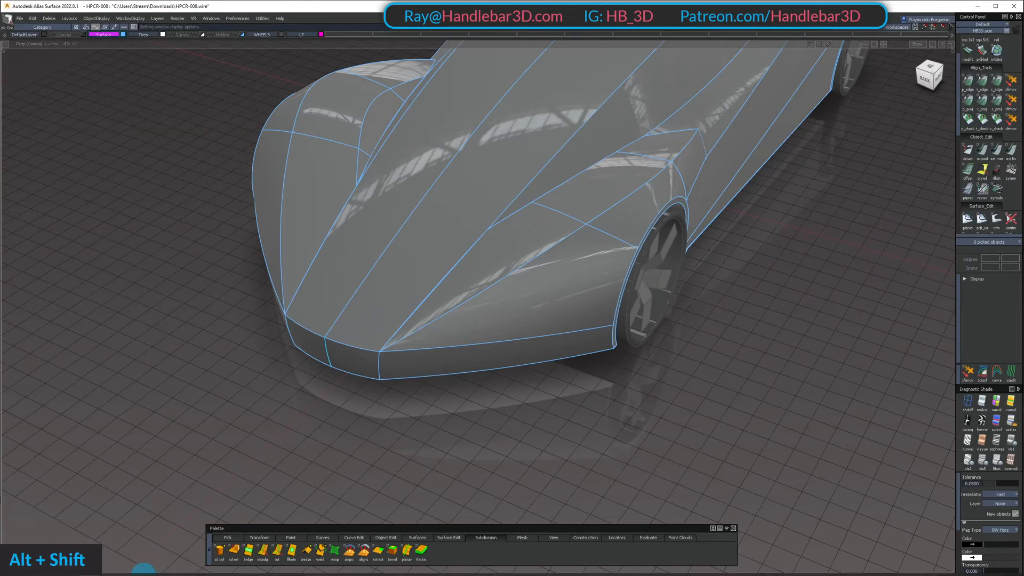
click(110, 567)
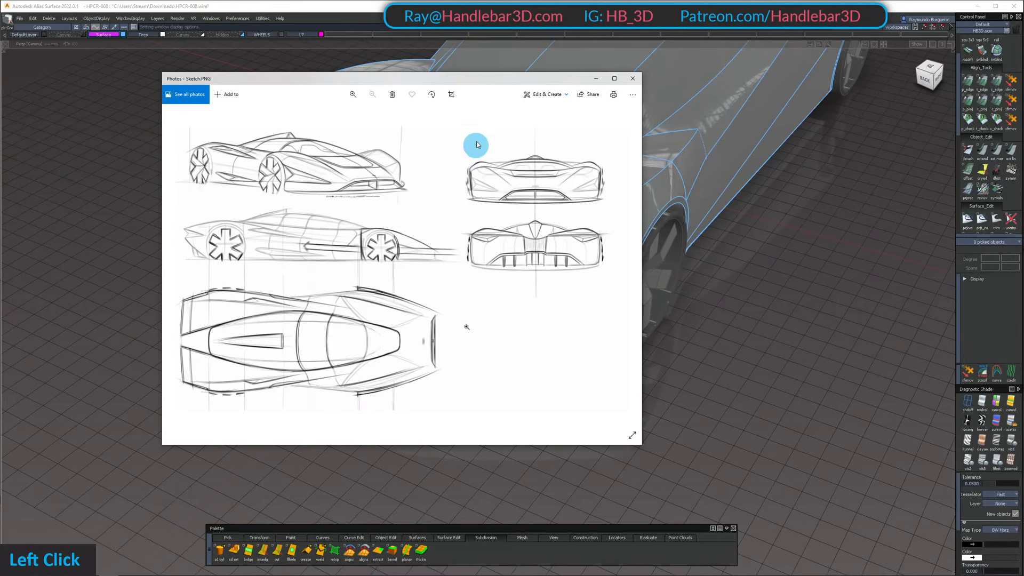
drag(473, 80, 152, 187)
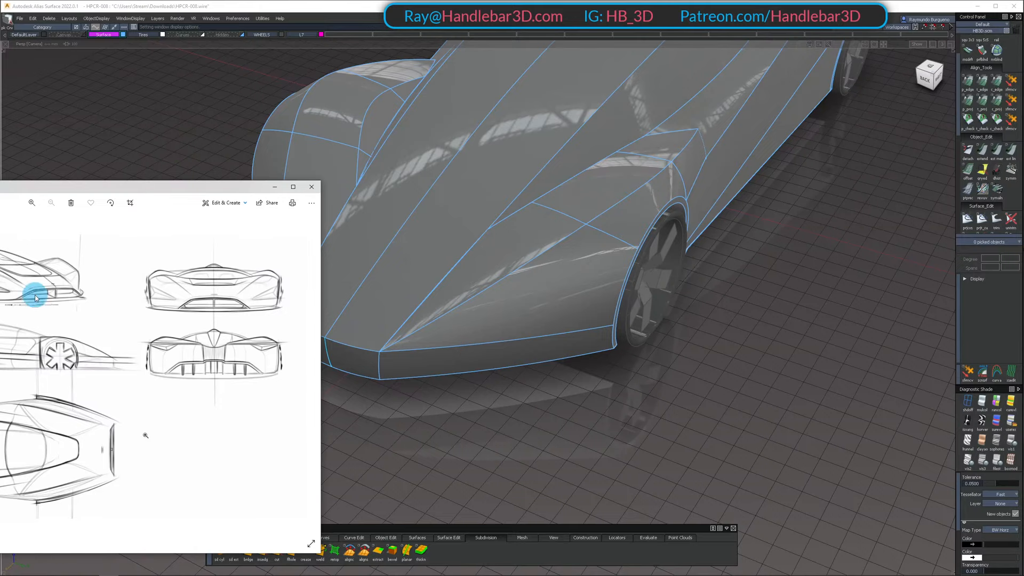
alt+shift+drag(579, 343, 99, 298)
click(0, 187)
mouse_move(0, 187)
mouse_down()
mouse_move(378, 180)
mouse_move(359, 163)
mouse_up()
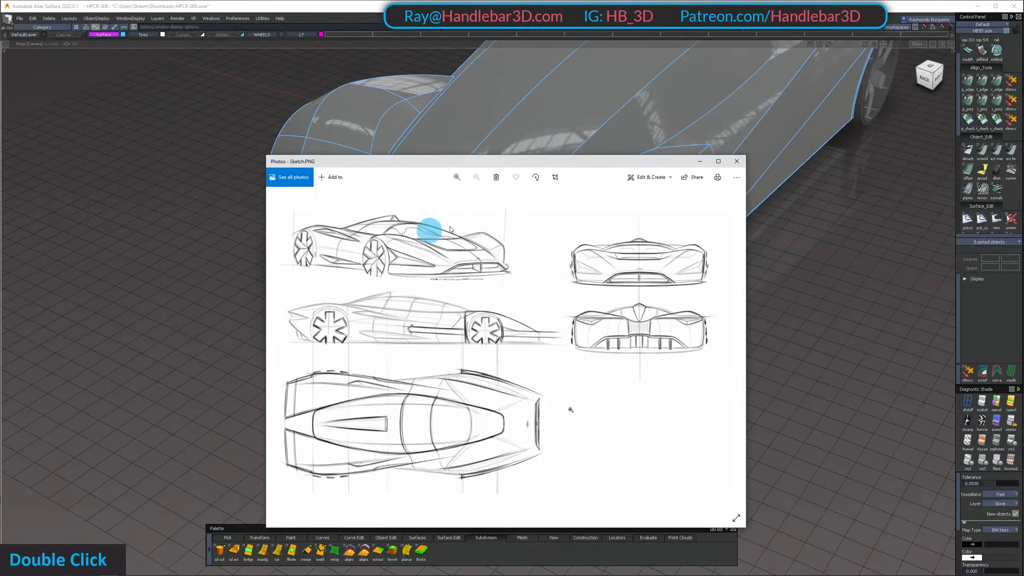
click(697, 162)
Examine the fender and wheel arch surfaces from the side and from above with the surface edges hidden
alt+shift+drag(549, 231, 547, 193)
alt+shift+right_drag(547, 194, 647, 229)
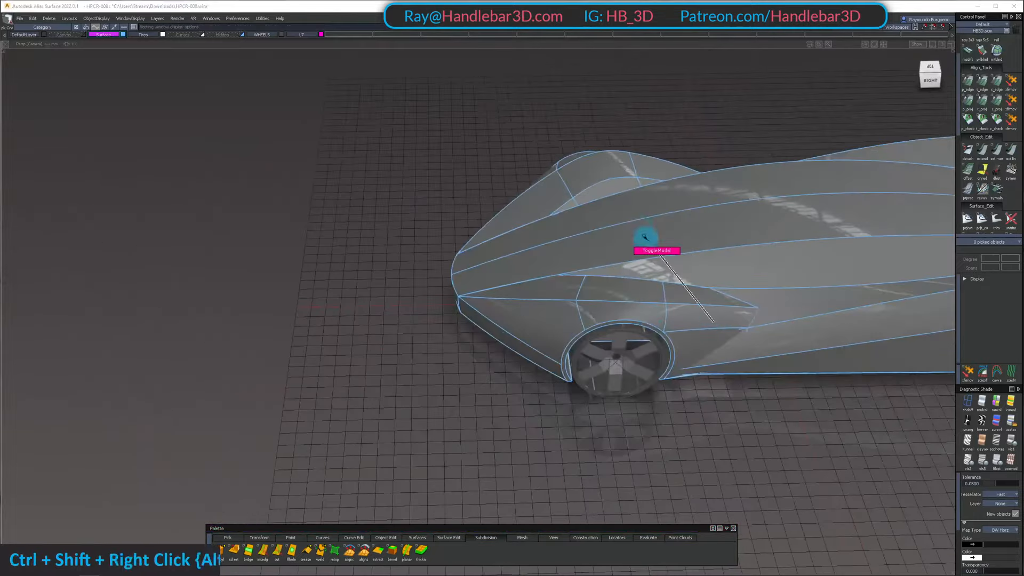
alt+shift+drag(647, 229, 624, 347)
alt+shift+right_drag(624, 348, 659, 359)
alt+shift+drag(659, 359, 519, 256)
alt+shift+middle_drag(519, 256, 423, 258)
alt+shift+drag(423, 258, 528, 350)
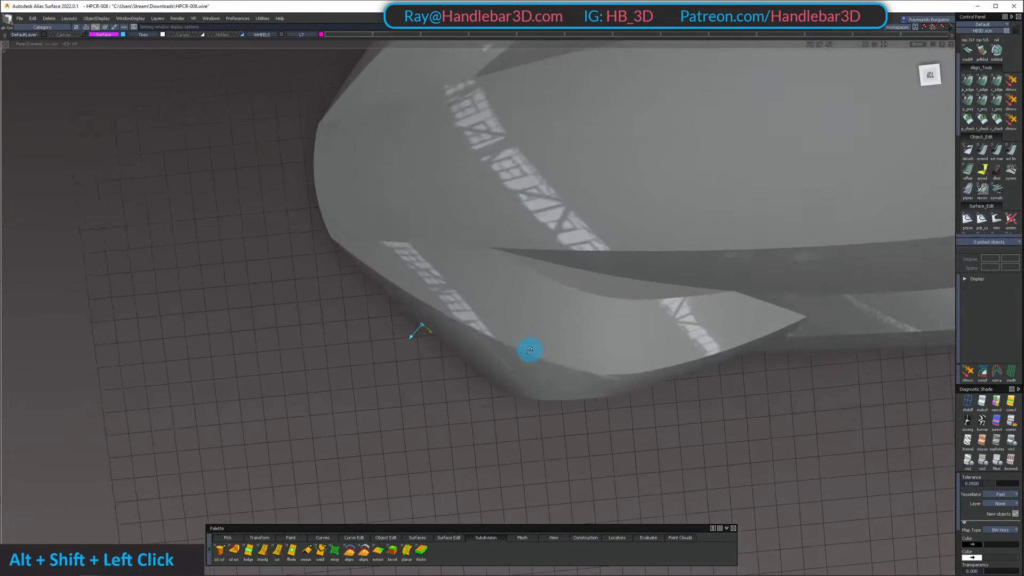
alt+shift+right_drag(528, 350, 523, 370)
alt+shift+drag(523, 371, 530, 274)
alt+shift+right_drag(530, 274, 377, 281)
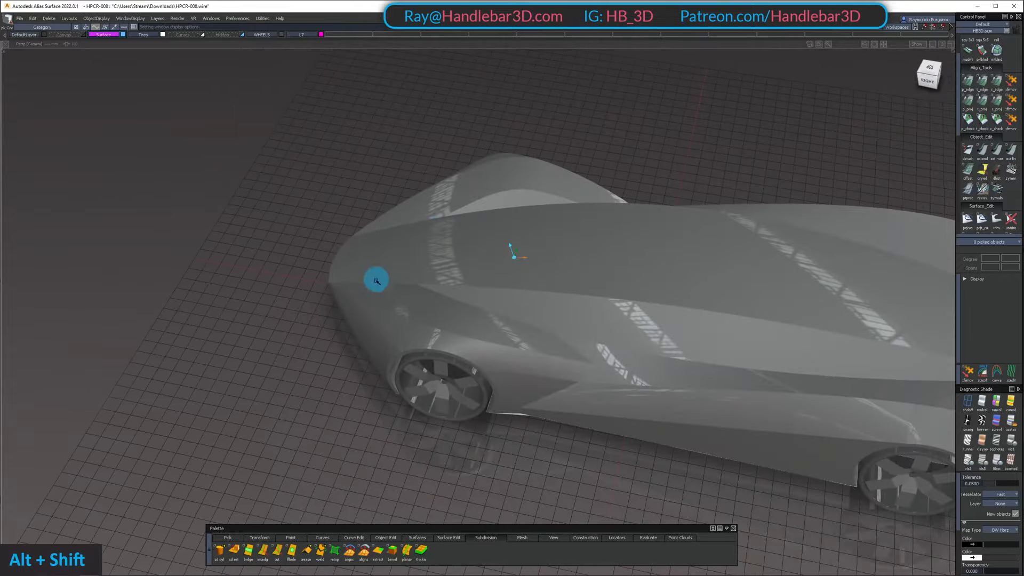
alt+shift+drag(559, 344, 578, 464)
alt+shift+middle_drag(578, 464, 613, 411)
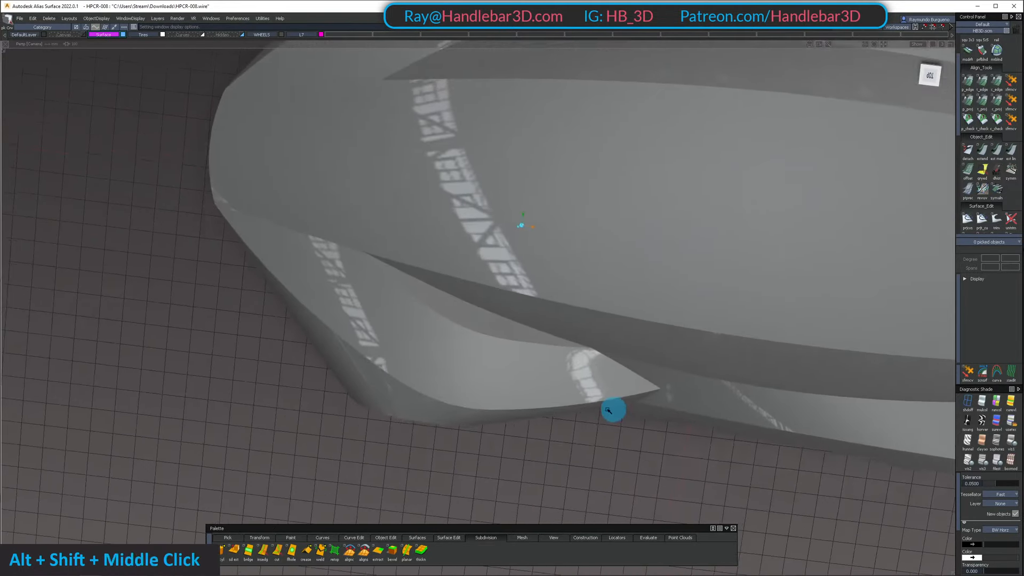
alt+shift+drag(613, 411, 496, 283)
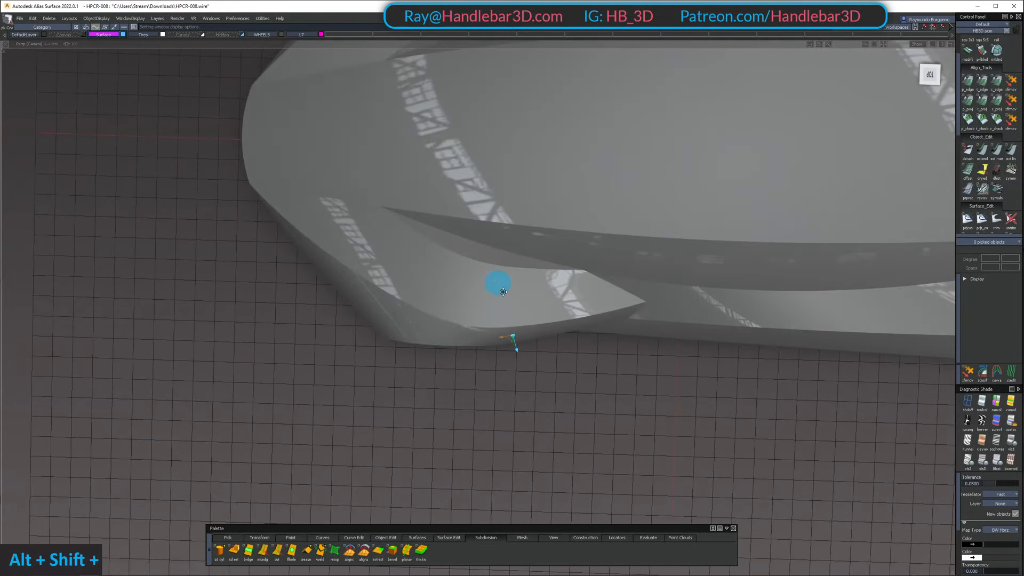
alt+shift+right_drag(496, 283, 501, 224)
alt+shift+drag(501, 224, 421, 314)
alt+shift+right_drag(421, 313, 485, 343)
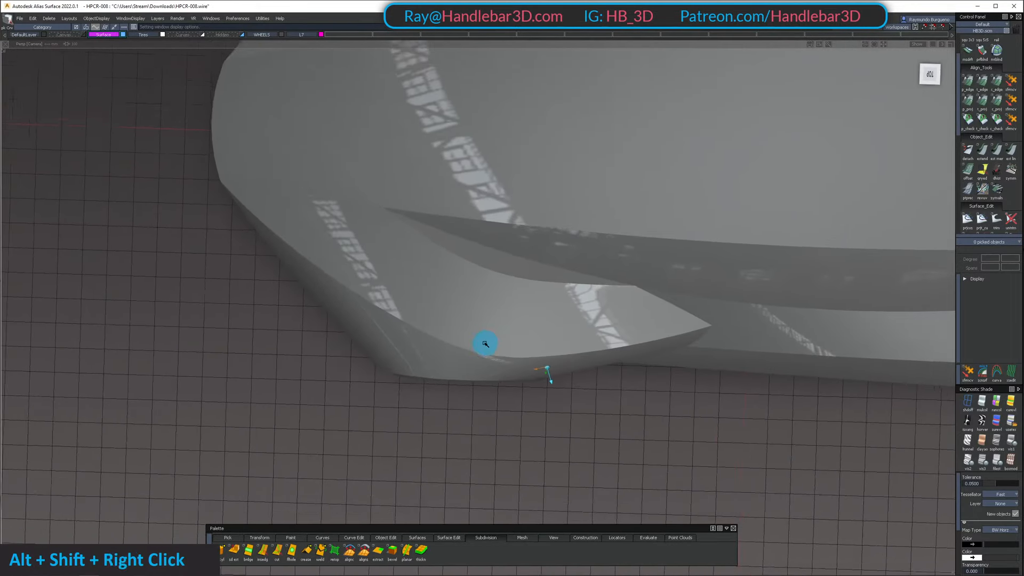
alt+shift+drag(485, 342, 473, 312)
Show the surface edges again and inspect the fender outline in the orthographic top view
alt+shift+right_drag(564, 354, 514, 302)
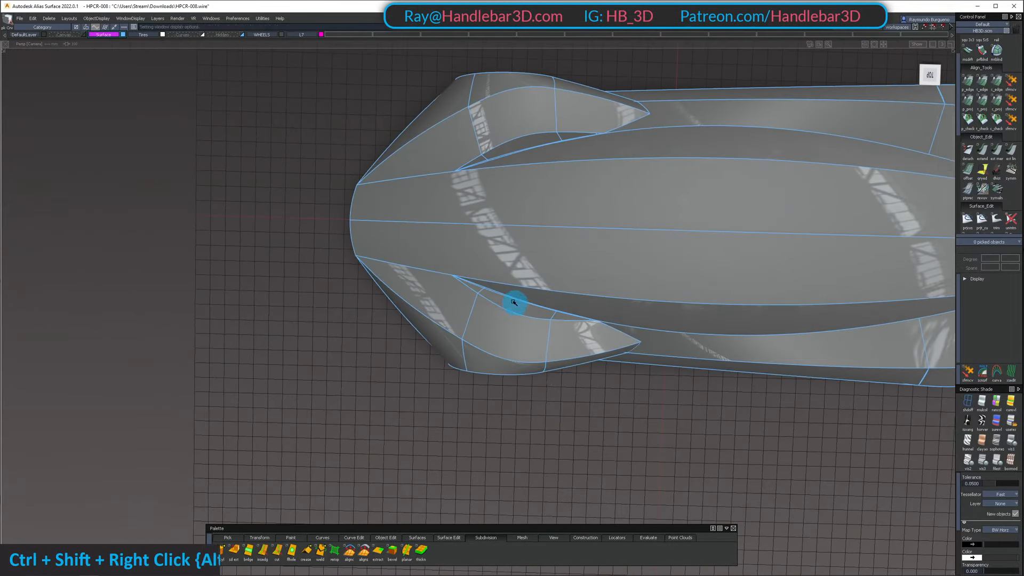
alt+shift+drag(514, 302, 523, 337)
alt+shift+right_drag(523, 337, 499, 325)
click(931, 74)
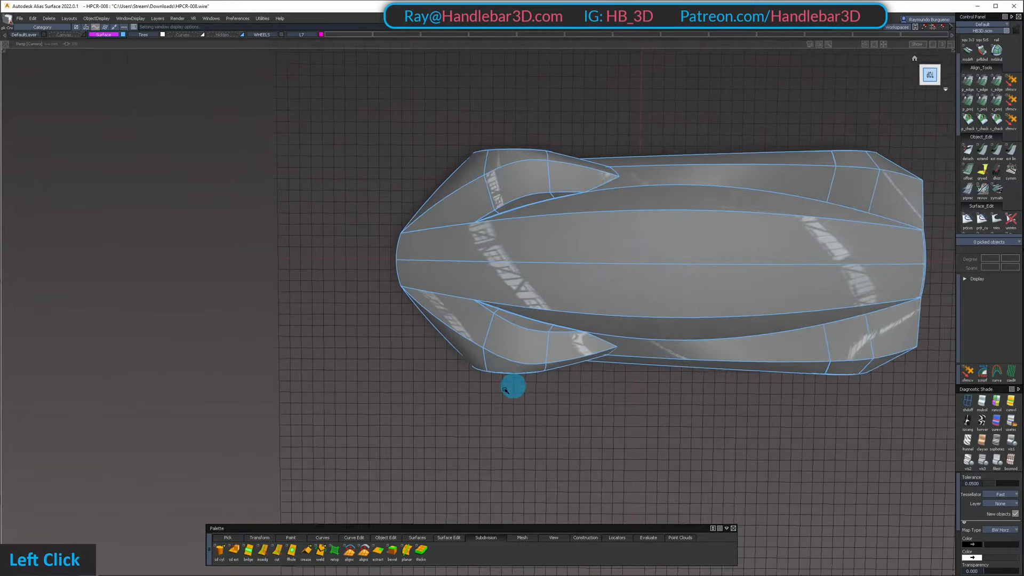
alt+shift+right_drag(512, 384, 571, 373)
alt+shift+middle_drag(571, 373, 591, 336)
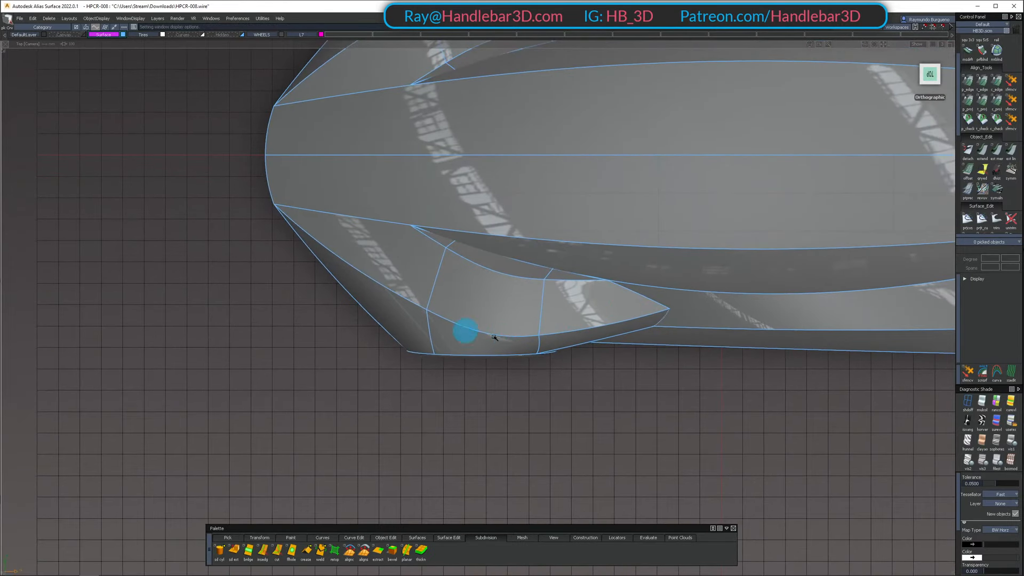
Inspect the fender above the wheel arch in perspective, with and without surface edges, from the side and from above
alt+shift+drag(512, 362, 472, 346)
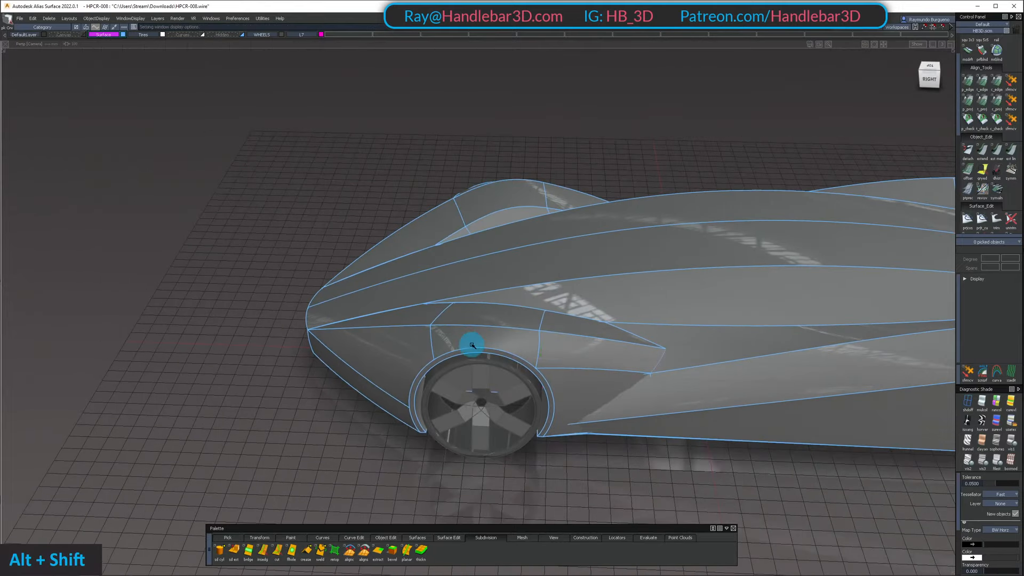
alt+shift+drag(528, 280, 528, 310)
ctrl+shift+right_drag(528, 311, 498, 280)
alt+shift+drag(541, 344, 526, 388)
ctrl+shift+right_drag(521, 347, 494, 315)
alt+shift+drag(491, 314, 603, 263)
alt+shift+middle_drag(603, 263, 587, 299)
alt+shift+right_drag(587, 299, 642, 336)
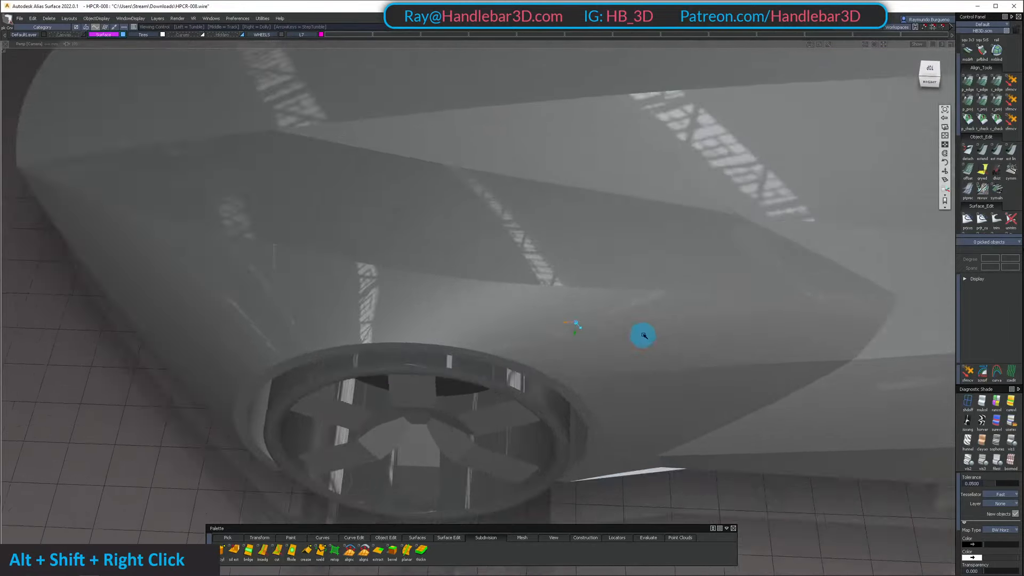
alt+shift+drag(642, 336, 414, 222)
alt+shift+middle_drag(414, 222, 346, 122)
alt+shift+right_drag(533, 263, 555, 277)
alt+shift+drag(555, 277, 734, 308)
alt+shift+right_drag(734, 309, 598, 306)
alt+shift+drag(598, 305, 567, 346)
ctrl+shift+right_drag(566, 346, 525, 249)
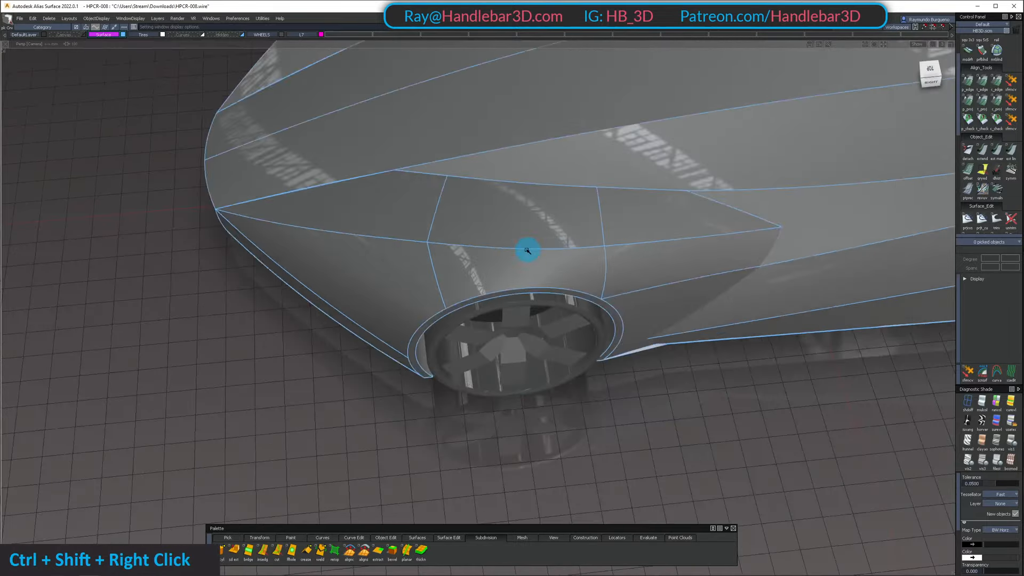
alt+shift+drag(526, 249, 602, 392)
alt+shift+right_drag(603, 392, 663, 399)
alt+shift+drag(663, 399, 658, 311)
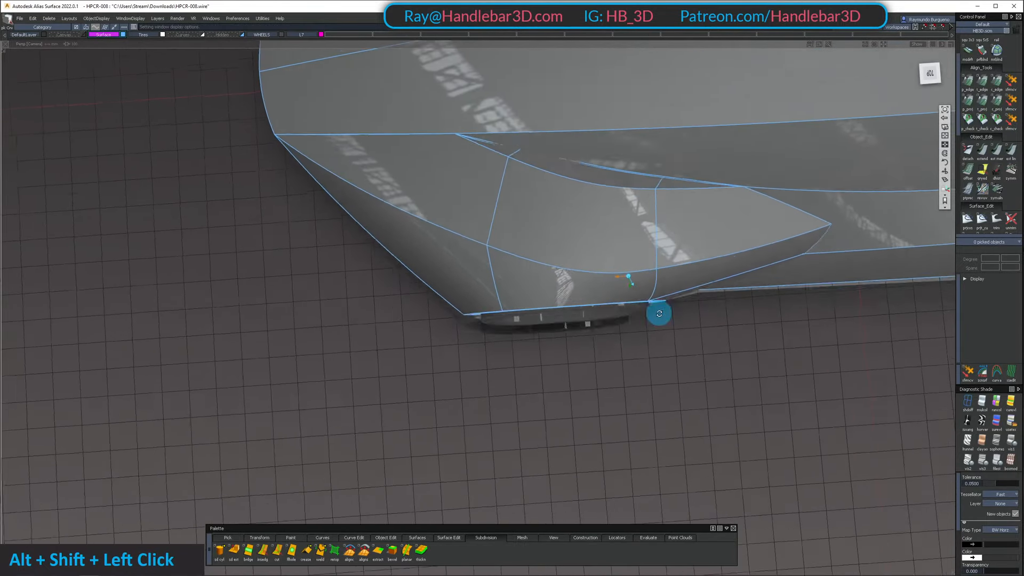
alt+shift+middle_drag(659, 311, 745, 221)
mouse_move(602, 296)
alt+shift+mouse_down()
mouse_move(603, 274)
mouse_move(614, 304)
alt+shift+mouse_up()
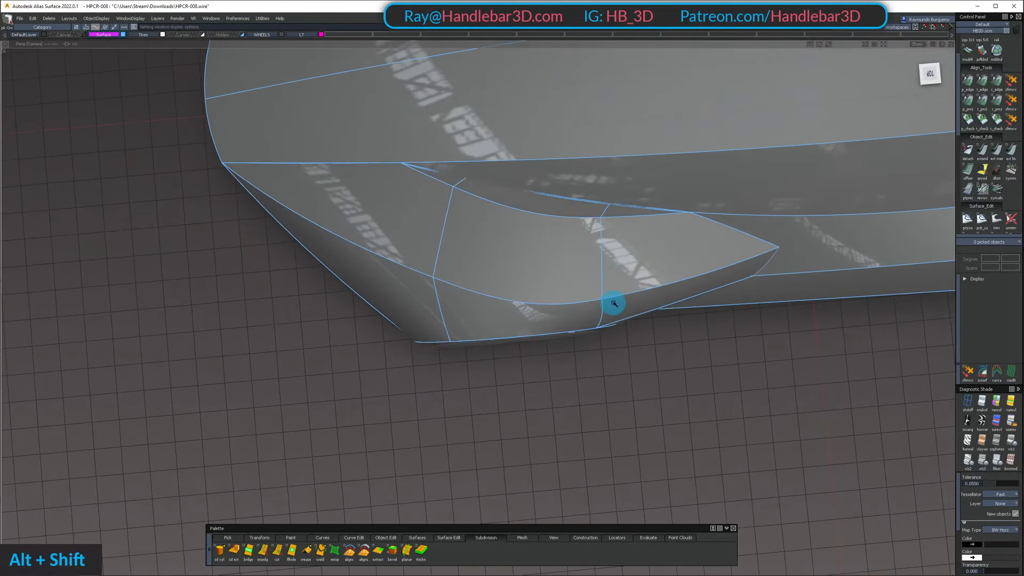
Recheck the fender's curvature and outer edge up close in the orthographic top view
click(912, 99)
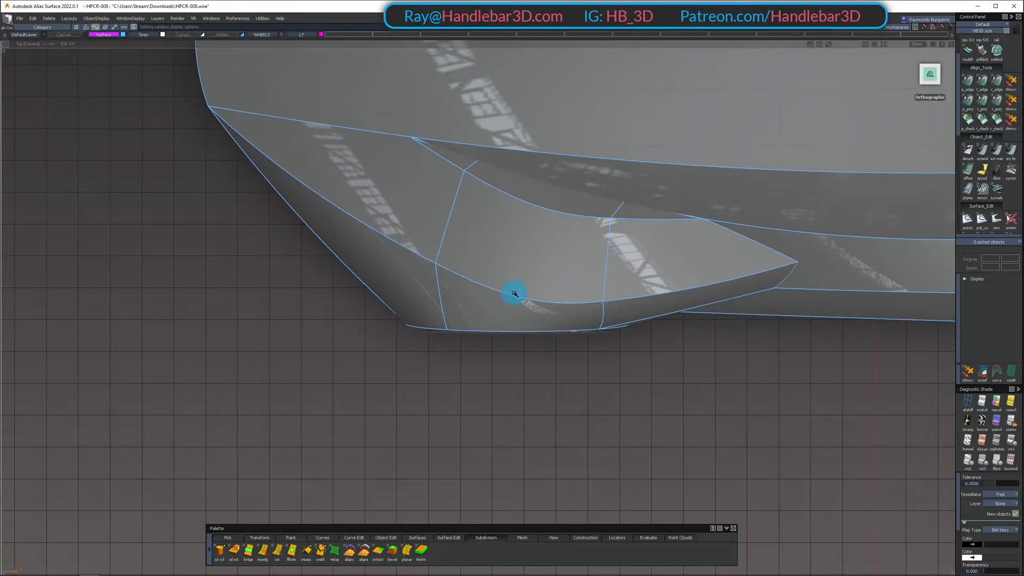
mouse_move(567, 309)
alt+shift+mouse_down()
mouse_move(597, 318)
mouse_move(290, 400)
mouse_move(510, 332)
mouse_move(442, 314)
alt+shift+mouse_up()
alt+shift+right_drag(442, 313, 480, 368)
alt+shift+drag(480, 368, 505, 110)
alt+shift+right_drag(505, 109, 549, 213)
alt+shift+middle_drag(549, 213, 560, 165)
alt+shift+drag(560, 165, 368, 127)
alt+shift+right_drag(368, 126, 341, 134)
alt+shift+drag(342, 134, 907, 91)
click(928, 75)
Examine the whole car in perspective from the corner and from underneath, including the floor by the wheel
alt+shift+drag(680, 186, 457, 235)
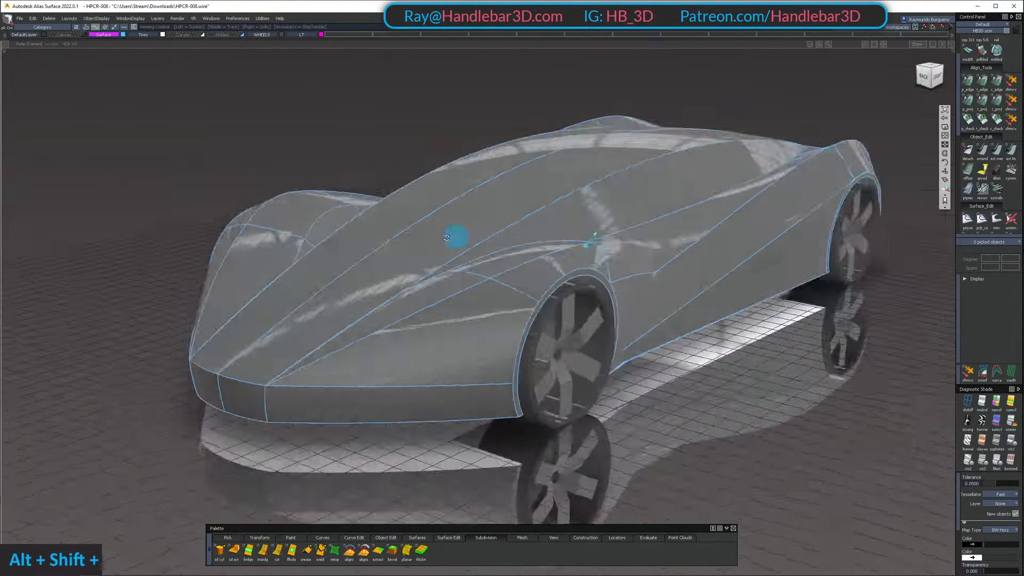
alt+shift+middle_drag(457, 235, 427, 286)
alt+shift+right_drag(427, 286, 677, 303)
alt+shift+drag(677, 303, 571, 277)
alt+shift+middle_drag(480, 289, 505, 281)
alt+shift+drag(505, 281, 502, 159)
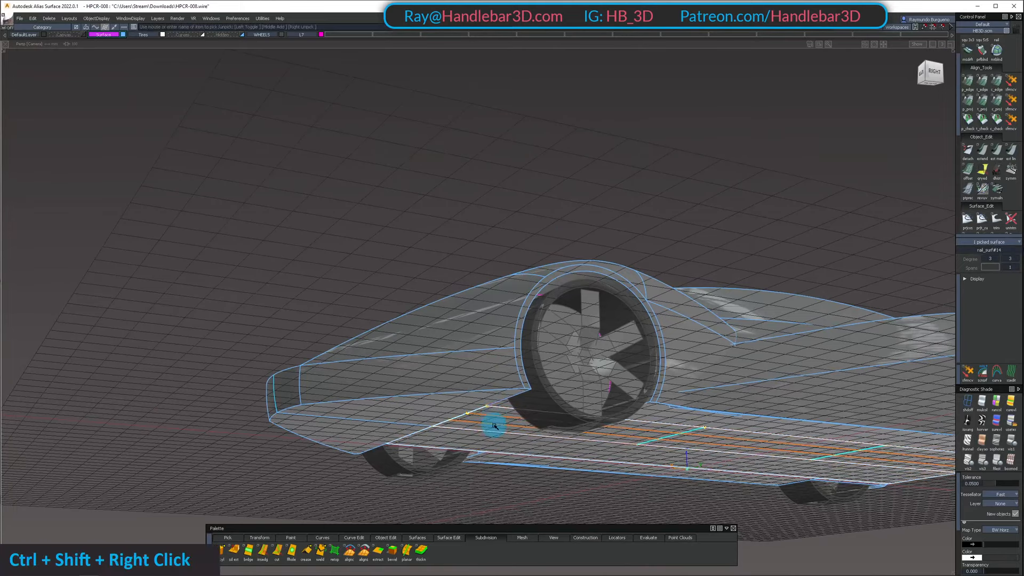
alt+shift+drag(488, 208, 542, 298)
ctrl+shift+drag(539, 283, 423, 260)
alt+shift+drag(173, 161, 200, 179)
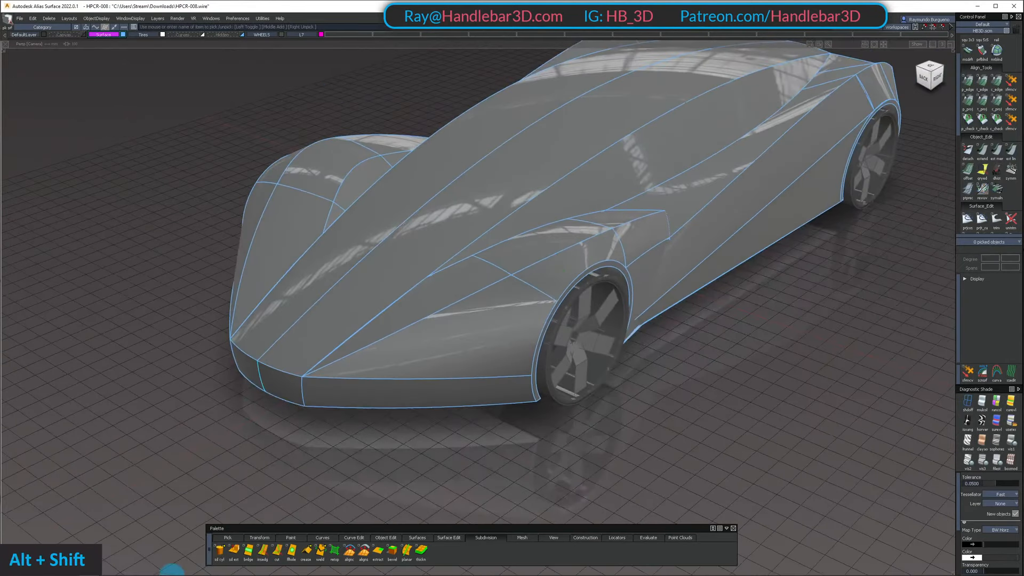
Consult Sketch.PNG for the fender lines in front of the wheel arch, then return to the model
click(108, 569)
click(436, 269)
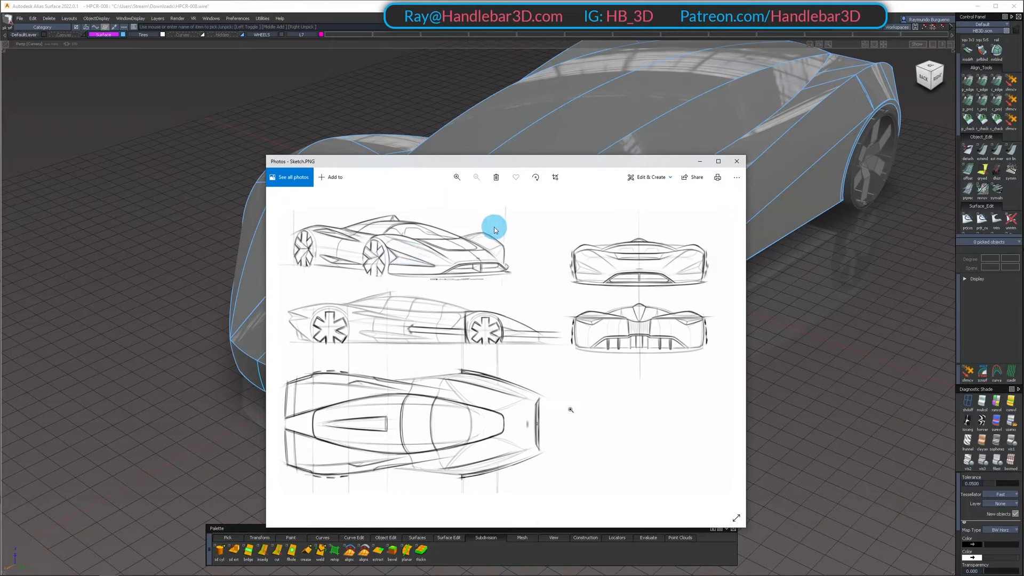
click(700, 163)
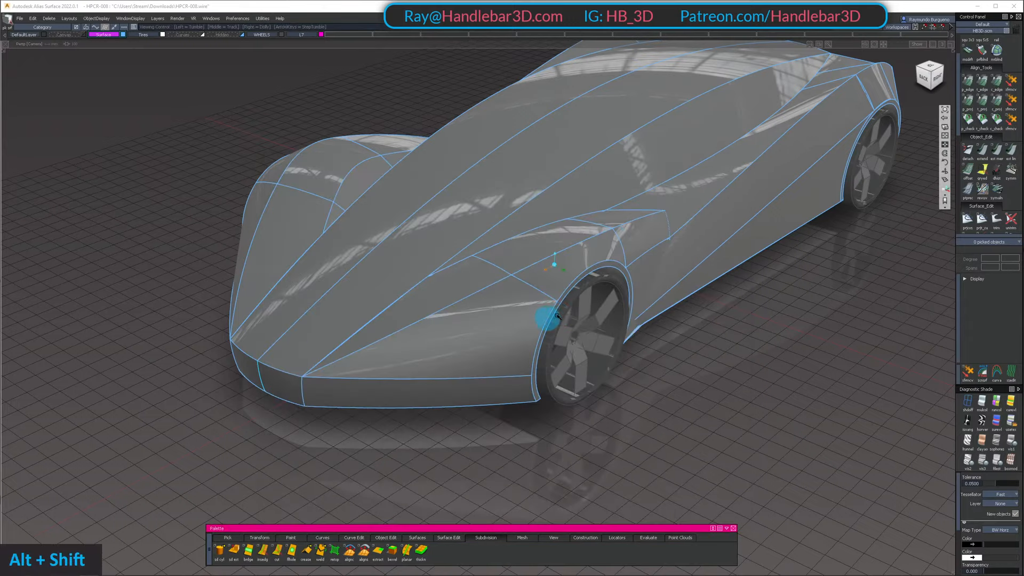
Draw a straight degree 1 curve from the wheel arch edge to the bumper panel's upper edge, snapping both ends to the edges
alt+shift+right_drag(556, 320, 602, 319)
mouse_move(603, 319)
alt+shift+mouse_down()
mouse_move(475, 350)
mouse_move(555, 288)
alt+shift+mouse_up()
ctrl+shift+drag(545, 329, 528, 291)
key(c)
ctrl+alt+click(525, 347)
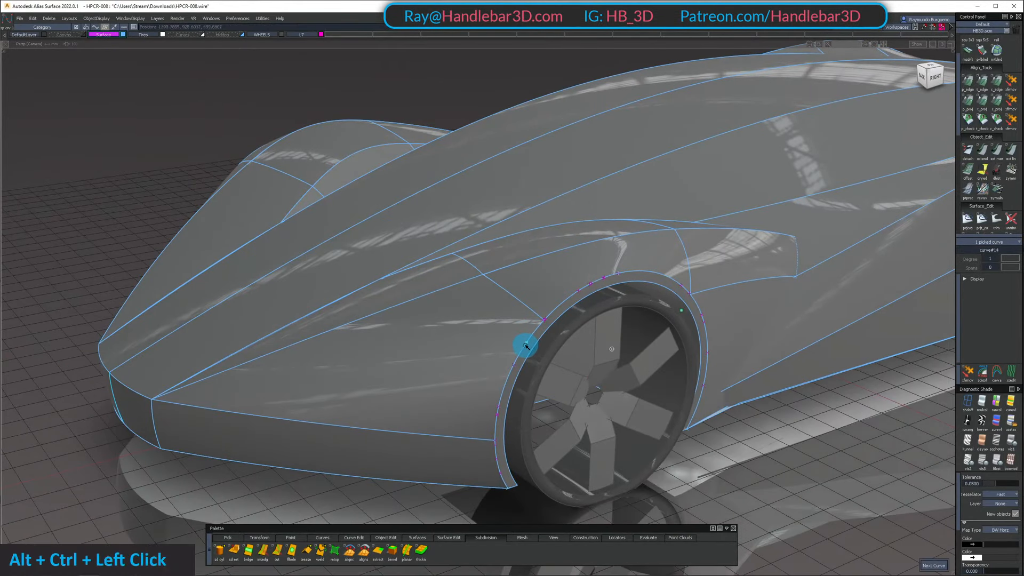
ctrl+alt+click(234, 412)
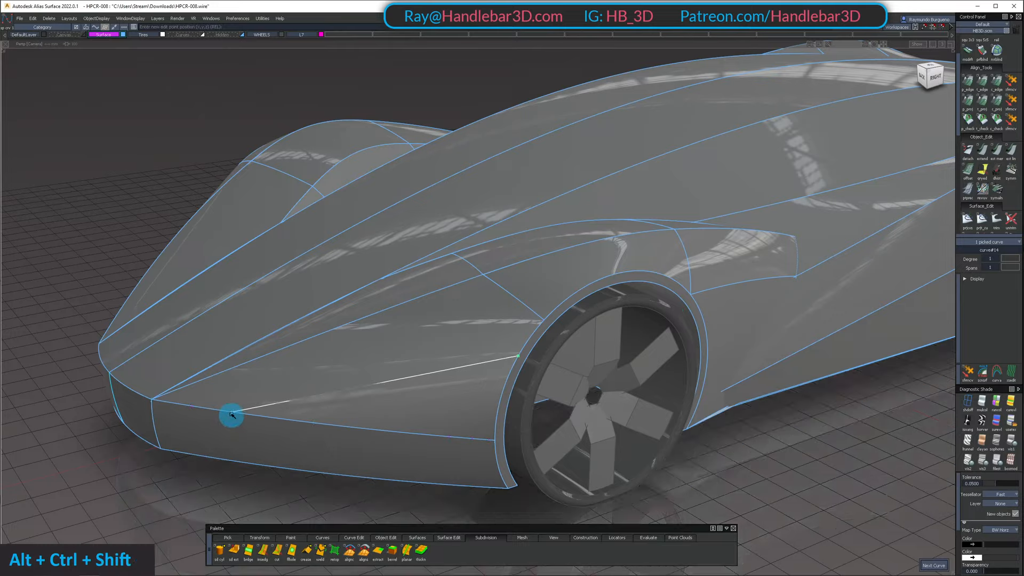
alt+shift+drag(229, 416, 325, 399)
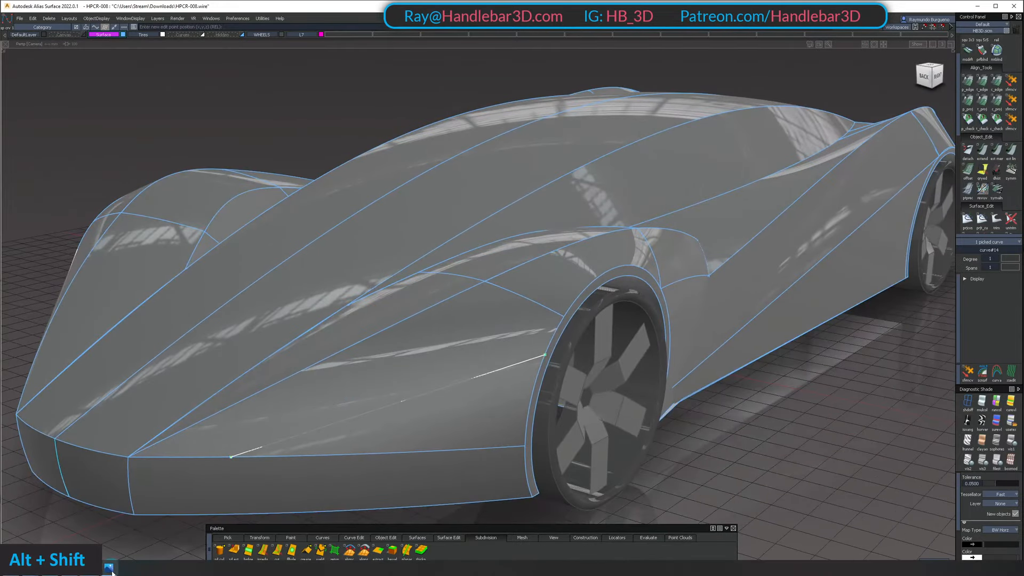
Check the new line on the fender against the reference sketch
click(110, 563)
drag(500, 163, 492, 0)
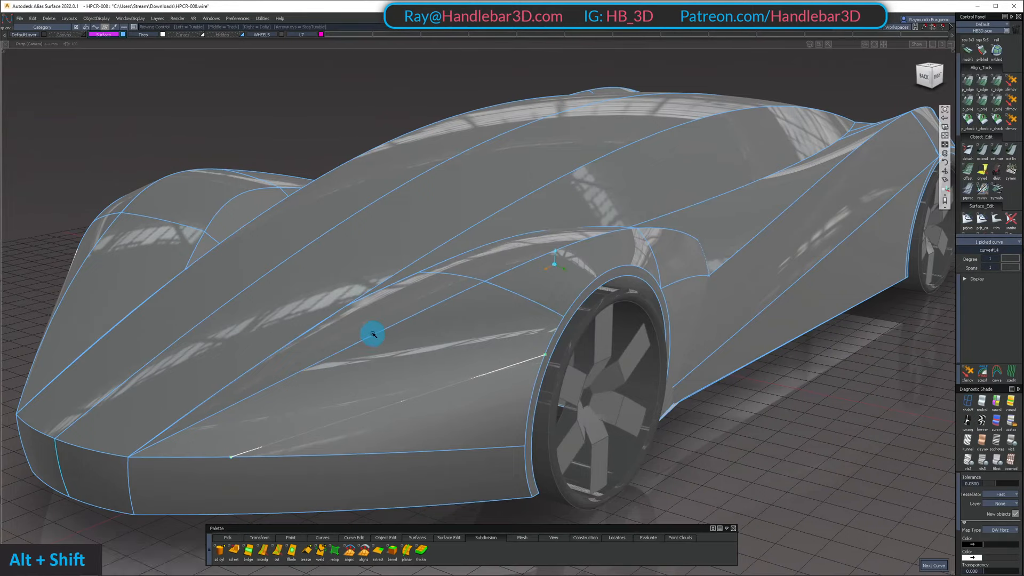
alt+shift+drag(370, 334, 450, 377)
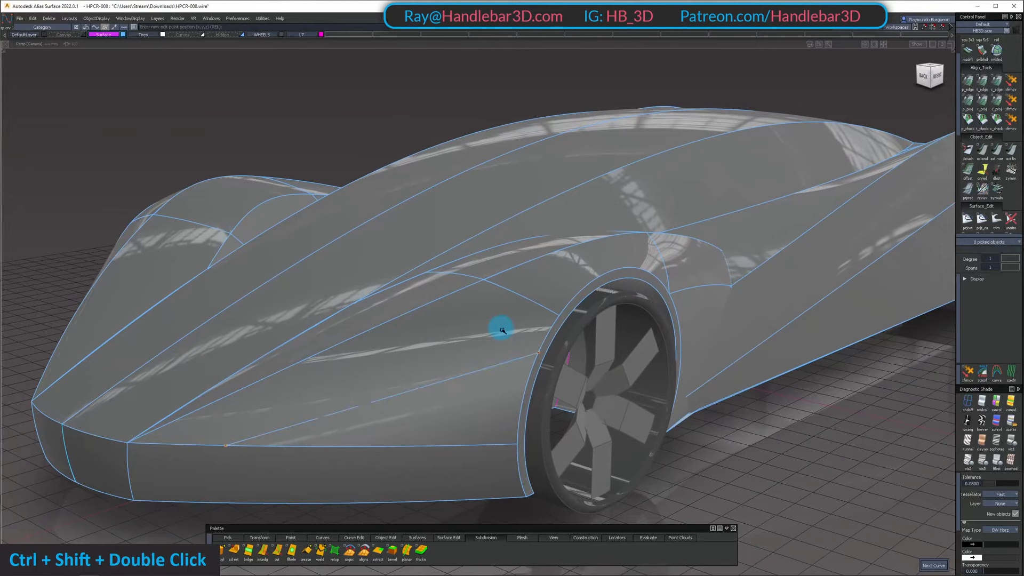
Move the new curve's upper end to the fender seam corner on the wheel arch and set its degree to 3
drag(502, 330, 556, 370)
ctrl+shift+middle_drag(556, 370, 551, 314)
ctrl+alt+click(553, 313)
alt+shift+drag(570, 330, 472, 357)
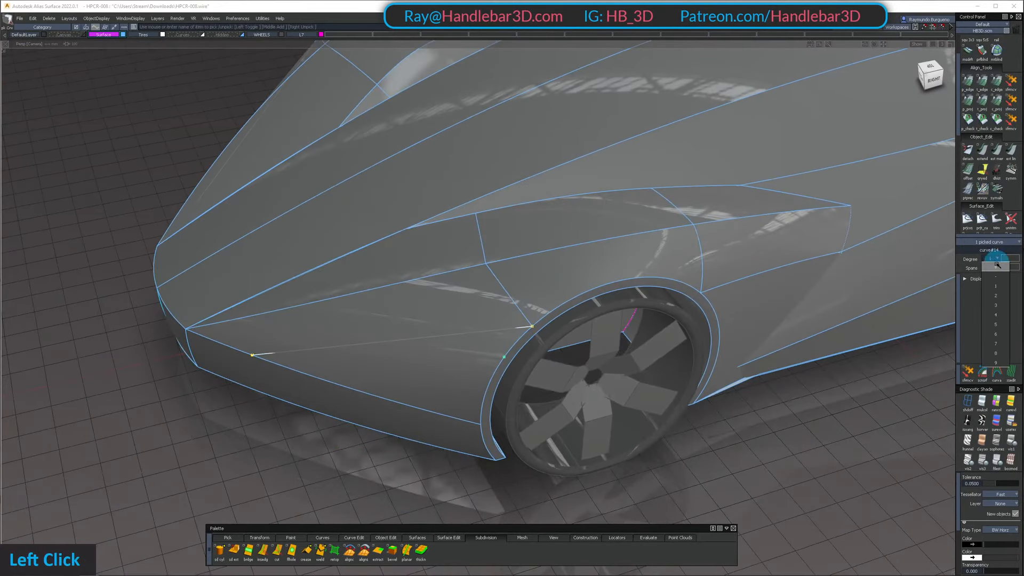
click(993, 307)
ctrl+shift+drag(403, 396, 404, 378)
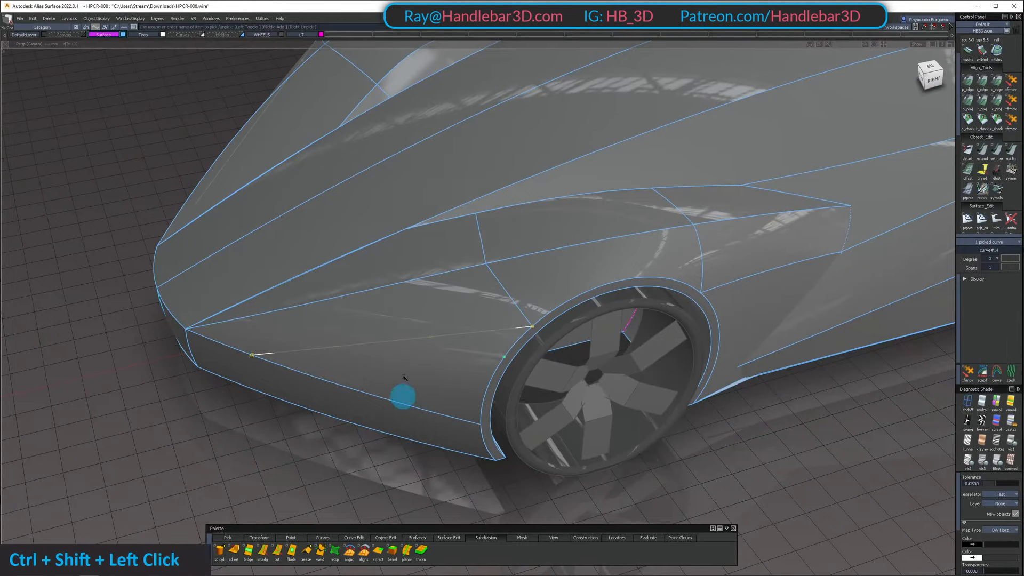
Bow the new curve by shifting its two middle control points in the orthographic top and right views
ctrl+shift+double_click(335, 323)
click(930, 67)
ctrl+shift+middle_drag(212, 401, 246, 340)
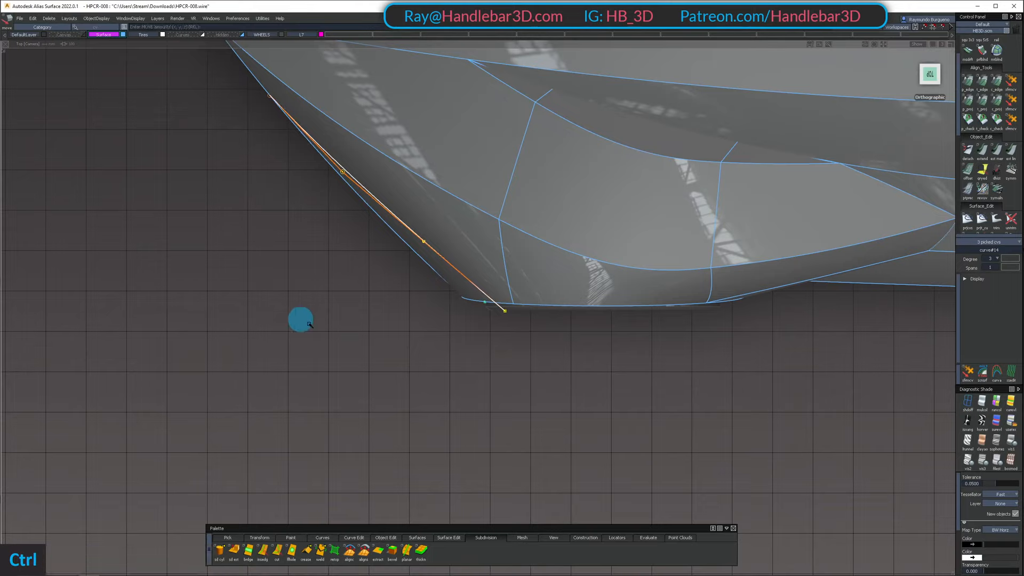
shift+drag(327, 143, 473, 250)
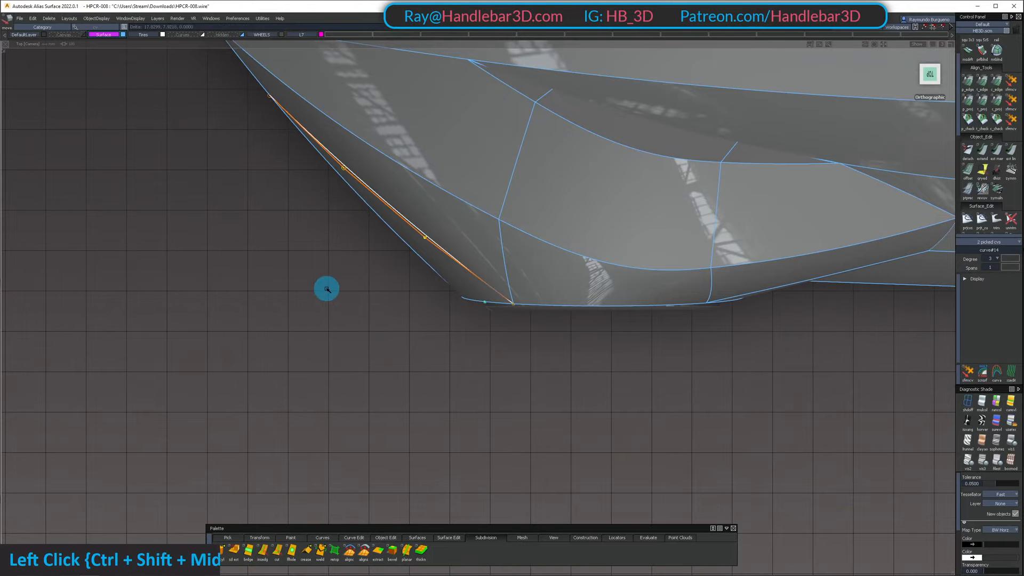
alt+shift+drag(329, 320, 476, 161)
click(929, 92)
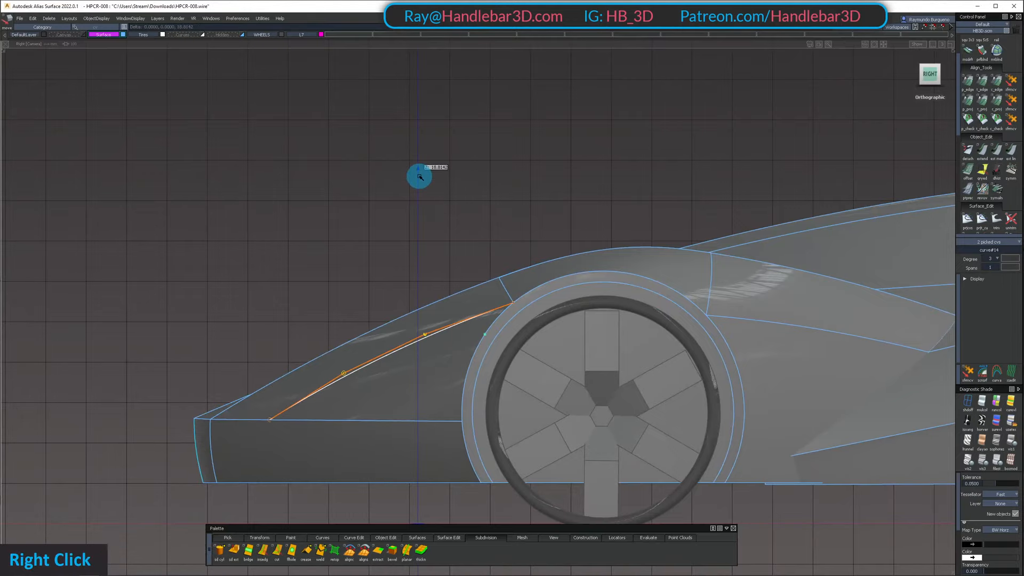
alt+shift+drag(420, 175, 798, 402)
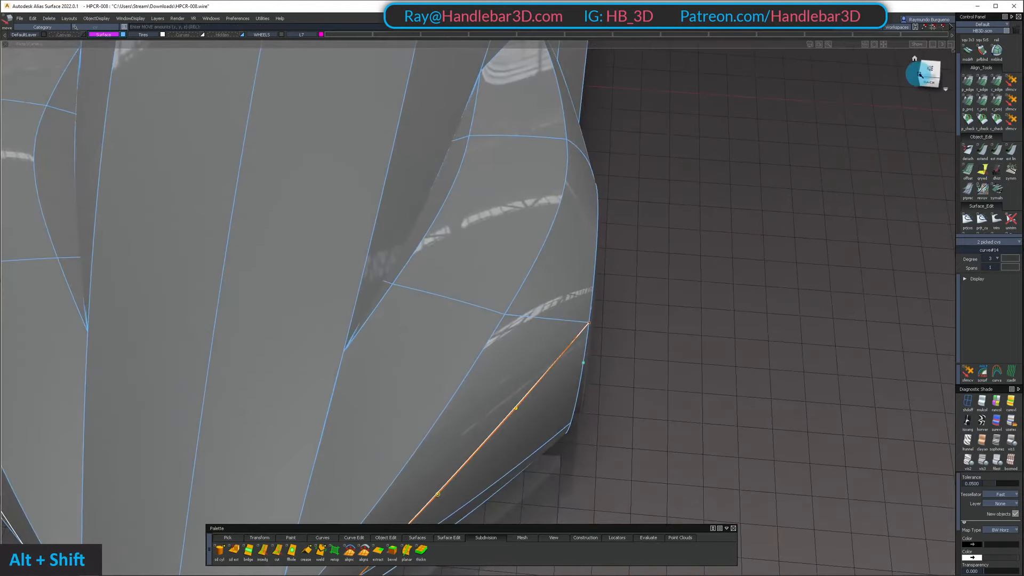
Fine-tune the fender curve's bow by moving its two picked middle control points in another orthographic view
click(908, 123)
ctrl+shift+middle_drag(863, 384, 858, 358)
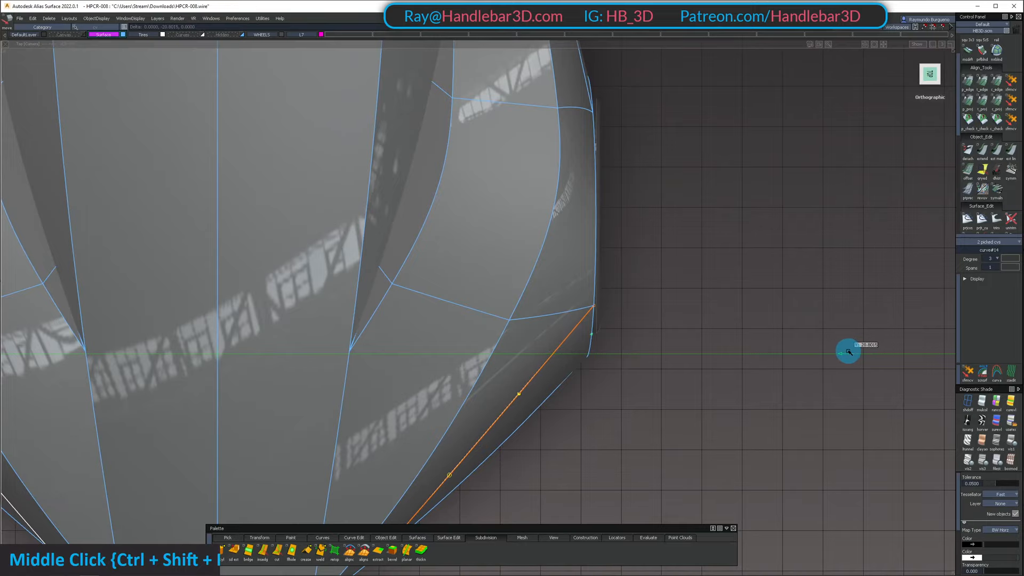
alt+shift+drag(846, 350, 305, 314)
alt+shift+right_drag(304, 313, 300, 332)
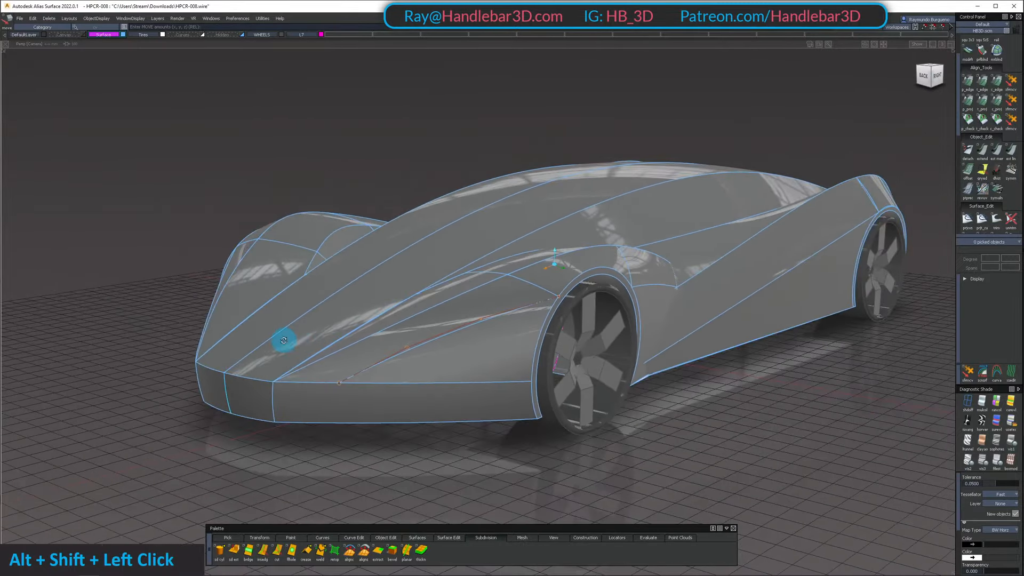
Project the fender curve onto the front fender surface and trim away the area below it, down to the bumper panel
alt+shift+drag(283, 341, 481, 360)
alt+shift+right_drag(481, 360, 478, 361)
alt+shift+drag(478, 361, 499, 379)
alt+shift+right_drag(499, 379, 514, 381)
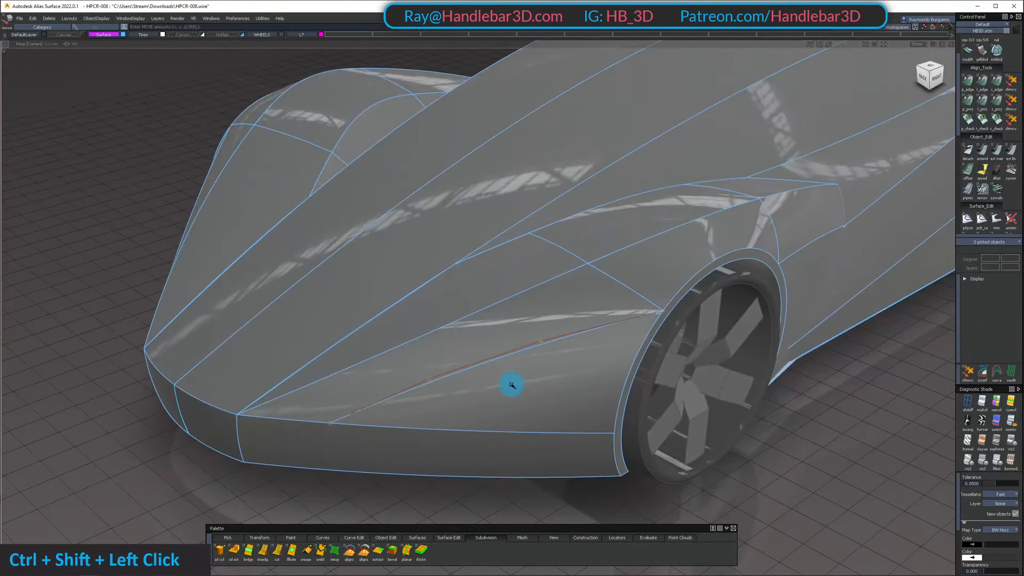
key(space)
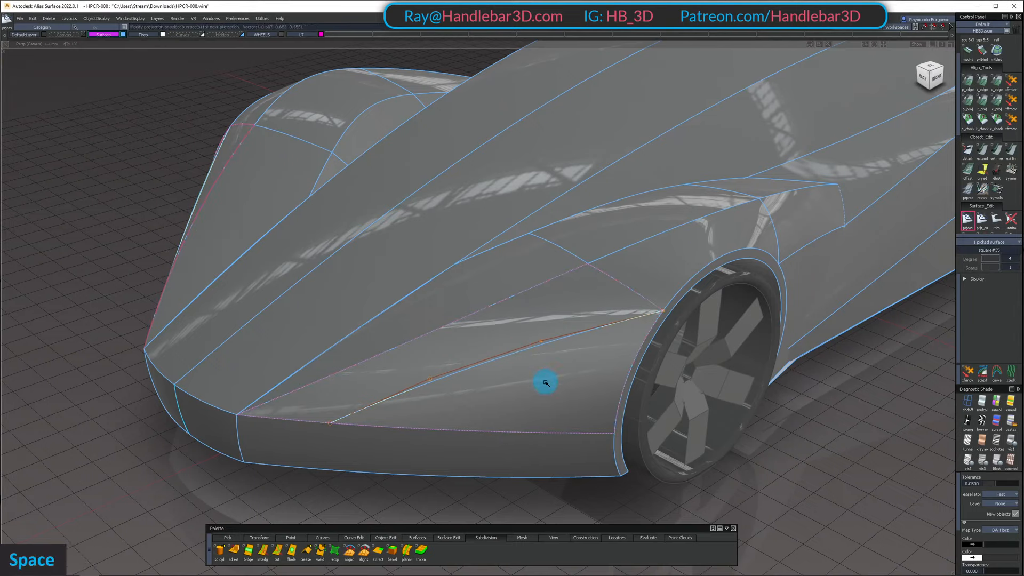
alt+shift+drag(544, 382, 443, 357)
key(space)
ctrl+shift+drag(443, 356, 466, 377)
alt+shift+drag(498, 439, 496, 414)
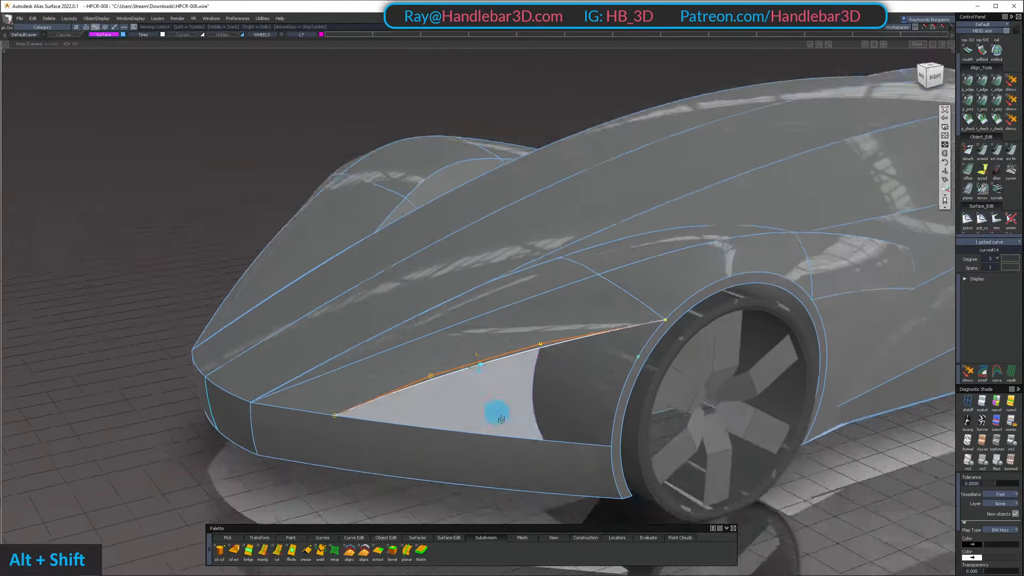
Isolate the front wheel arch flange surface, hiding the rest of the car
click(558, 336)
alt+shift+drag(560, 334, 578, 368)
ctrl+shift+drag(578, 382, 603, 321)
alt+shift+drag(646, 365, 670, 345)
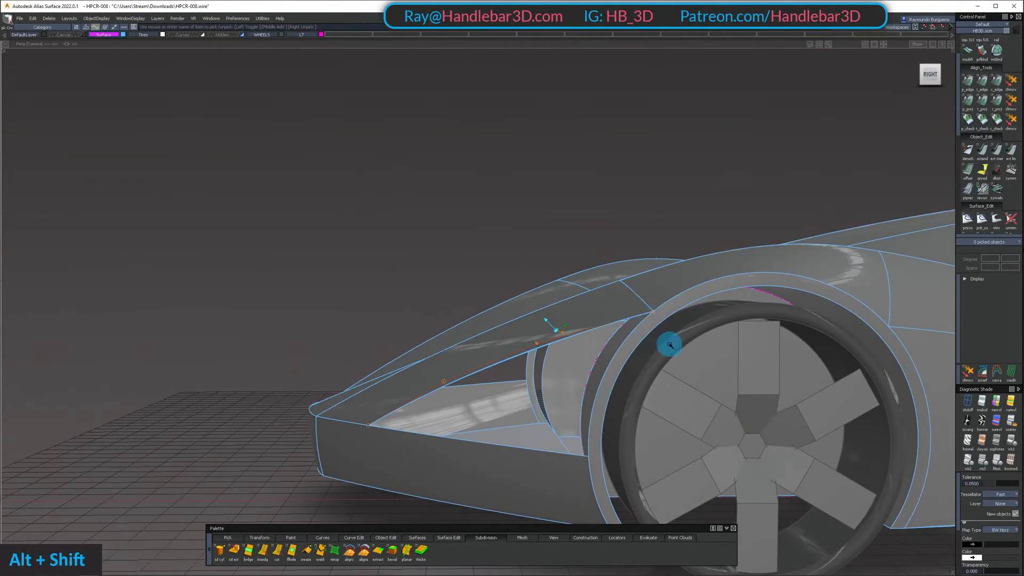
alt+shift+right_drag(648, 313, 670, 331)
alt+shift+drag(670, 331, 649, 366)
ctrl+shift+drag(609, 314, 595, 380)
click(595, 381)
key(shift+h)
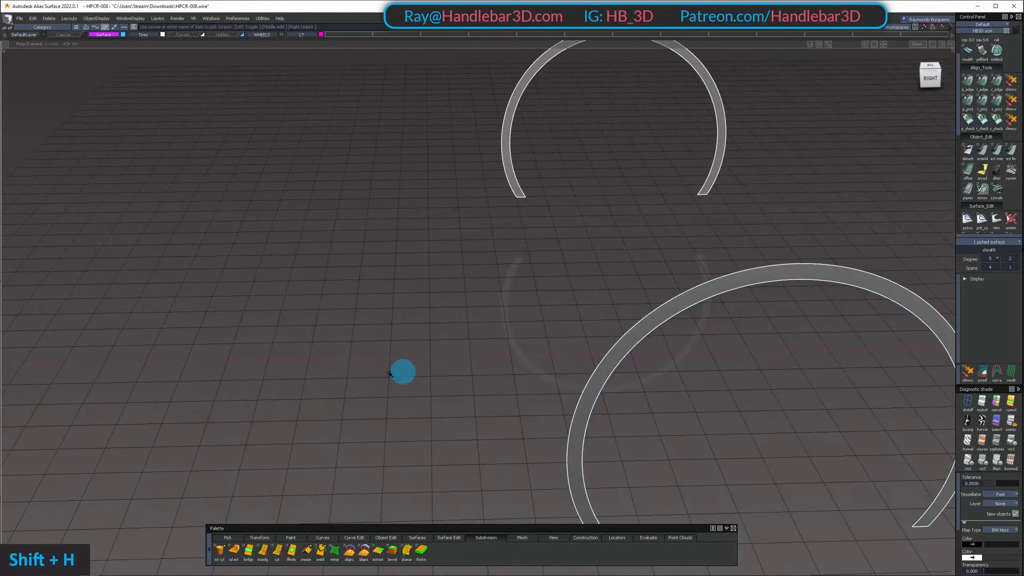
Duplicate the wheel arch flange's outer edge as a curve and move the copy inboard
alt+shift+drag(402, 370, 633, 430)
ctrl+shift+drag(633, 434, 624, 349)
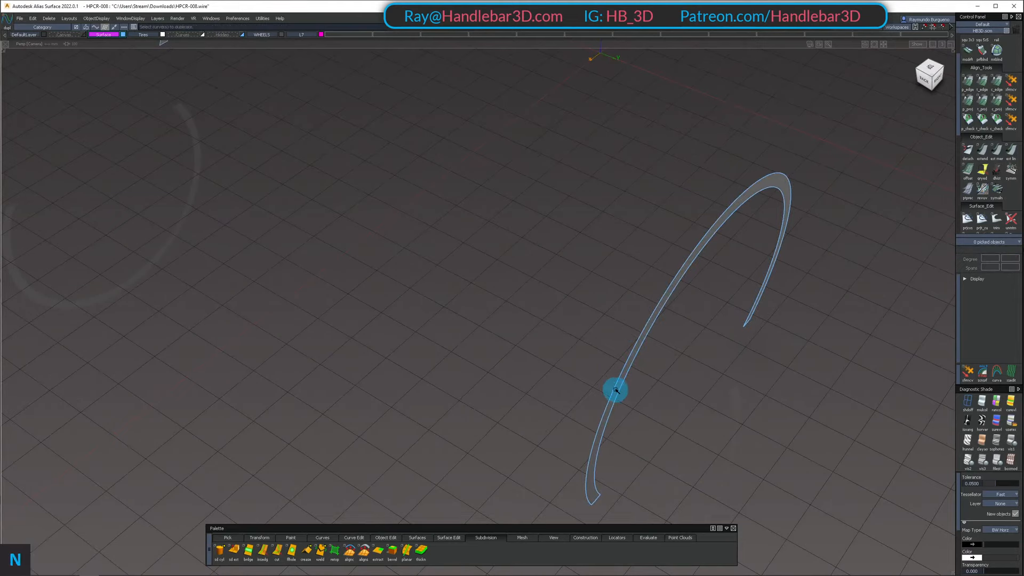
click(614, 389)
ctrl+shift+drag(622, 427, 598, 342)
shift+drag(606, 357, 689, 405)
key(w)
middle_drag(674, 369, 571, 388)
Skin a surface between the flange's outer edge and the inboard curve, and detach it across the front part of the arch
ctrl+shift+click(610, 416)
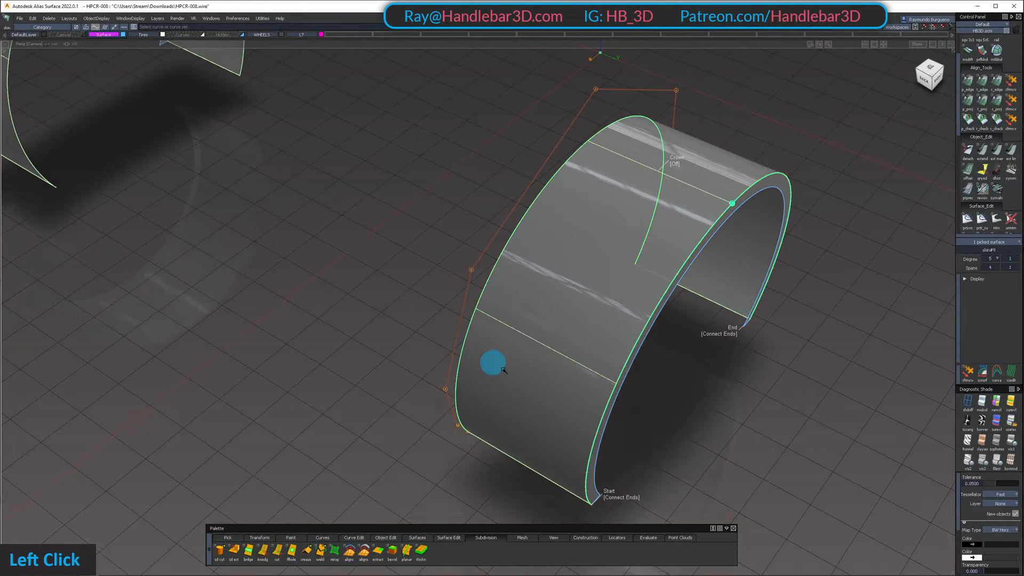
alt+shift+drag(492, 361, 564, 344)
ctrl+shift+click(564, 344)
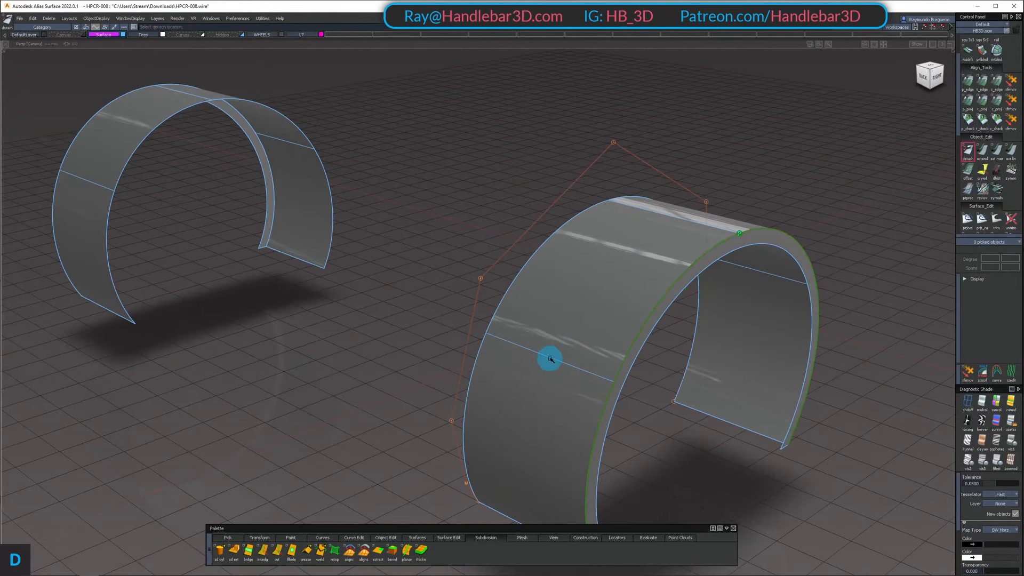
key(space)
ctrl+click(567, 353)
Delete the detached upper part of the skin surface and the inboard curve, and show the whole car again
click(596, 292)
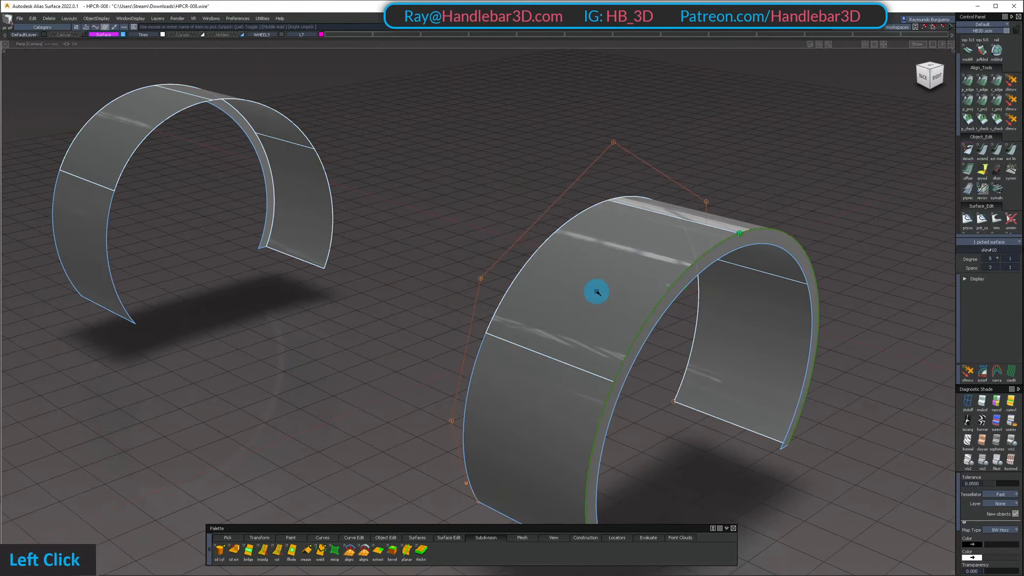
key(Return)
click(574, 245)
key(Delete)
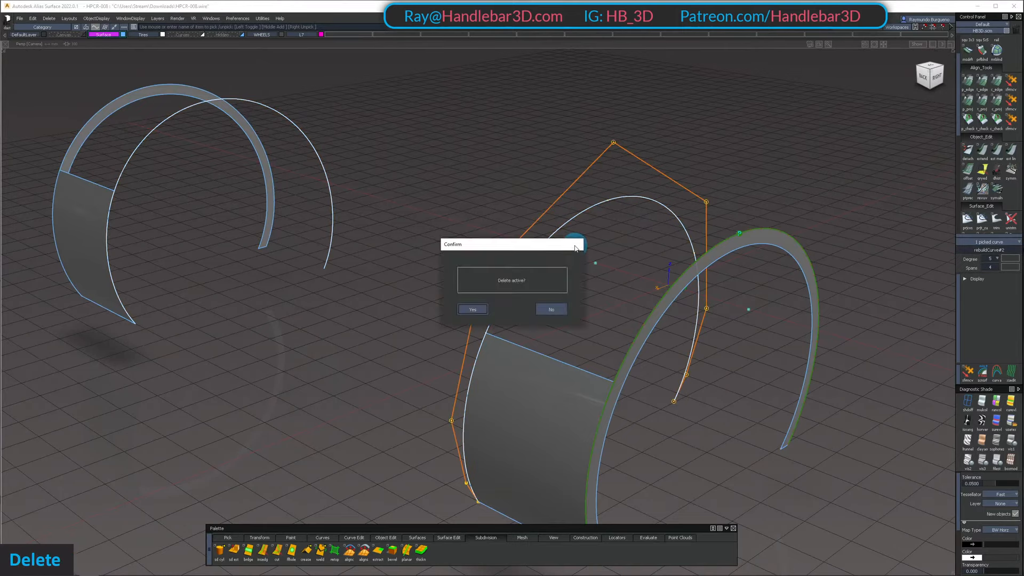
key(Return)
key(shift+u)
Extend the upper end of the remaining inner wheel arch surface to the fender seam corner
alt+shift+middle_drag(565, 297, 567, 263)
ctrl+shift+drag(583, 346, 647, 267)
key(e)
key(space)
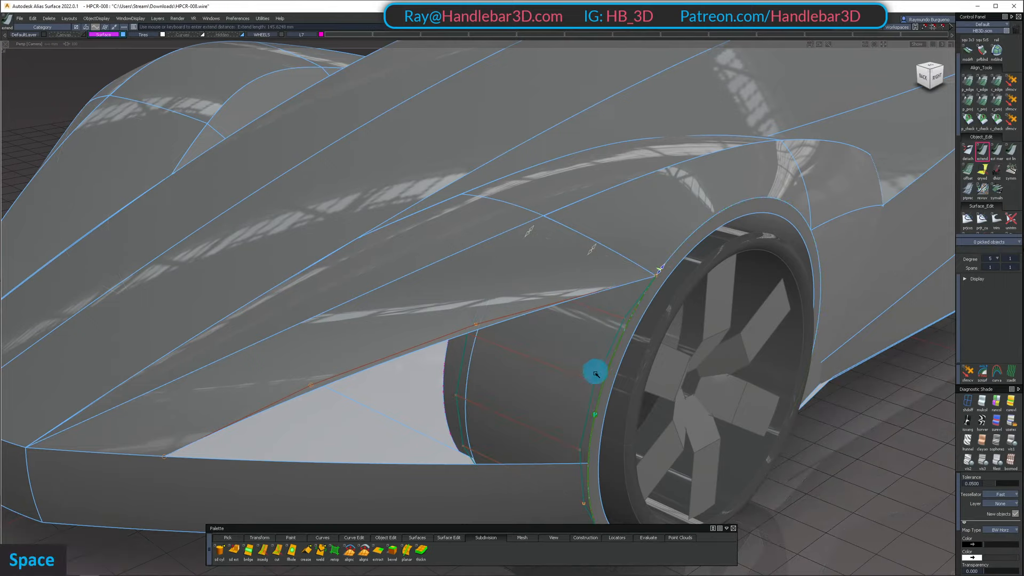
alt+shift+right_drag(594, 371, 572, 392)
alt+shift+drag(571, 392, 573, 361)
Isolate the bumper panel and inner wheel arch surface, try extending them where they meet, and show the whole car again
click(573, 361)
click(556, 419)
key(shift+i)
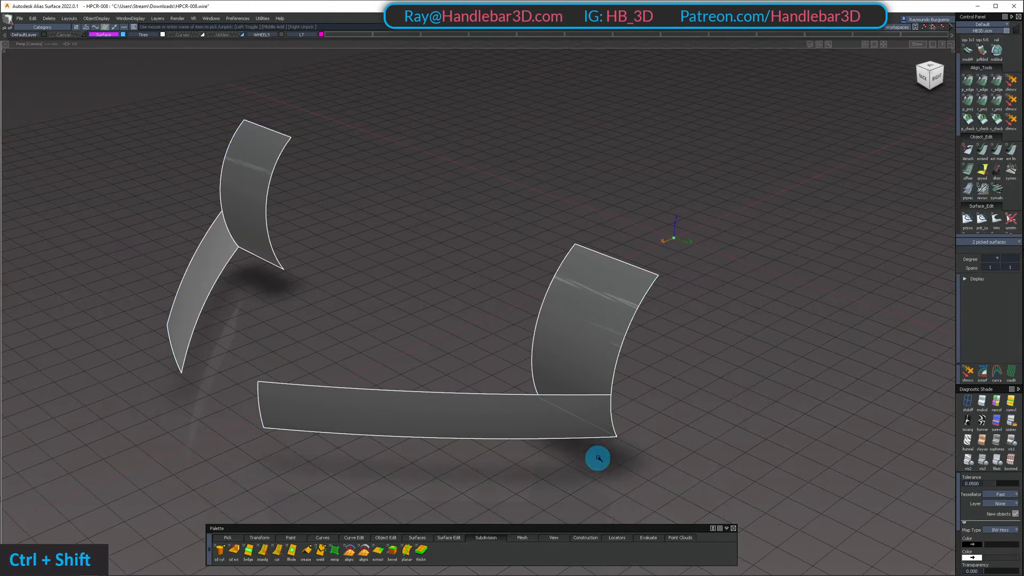
key(e)
ctrl+shift+drag(597, 457, 631, 389)
ctrl+shift+drag(650, 354, 570, 272)
key(shift+u)
Isolate the trimmed fender surface above the new opening
shift+click(569, 273)
shift+click(603, 350)
shift+double_click(549, 428)
alt+shift+drag(521, 418, 551, 320)
ctrl+shift+drag(551, 320, 493, 360)
click(557, 257)
key(shift+h)
ctrl+shift+drag(493, 359, 512, 282)
Duplicate the fender surface's lower trimmed edge as a curve with no rebuild
key(n)
click(544, 314)
alt+shift+right_drag(549, 317, 576, 350)
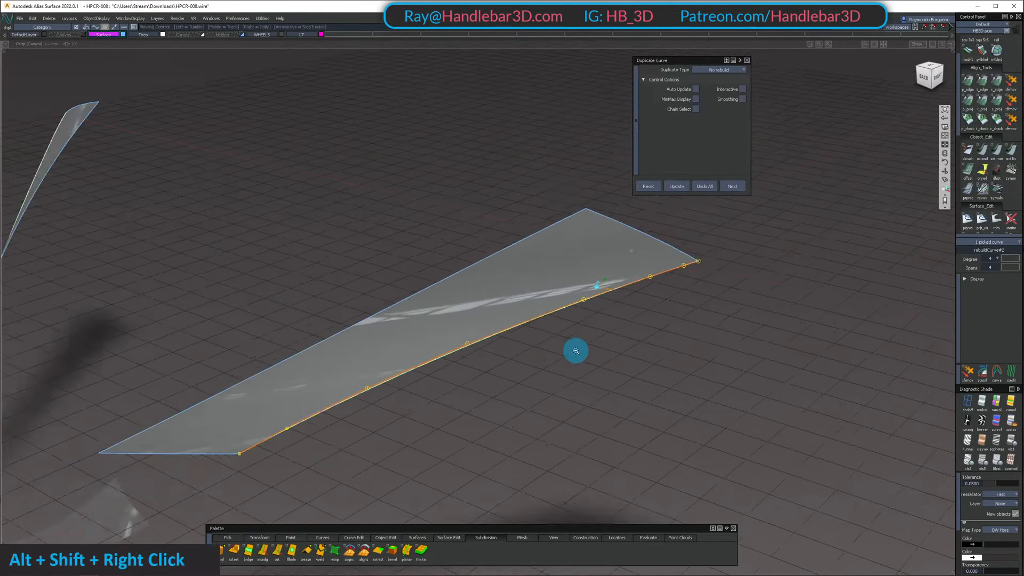
alt+shift+drag(576, 350, 533, 299)
Try the Reduce spans duplicate type, and set it to Uniform knots with 1 span and degree 5
click(718, 70)
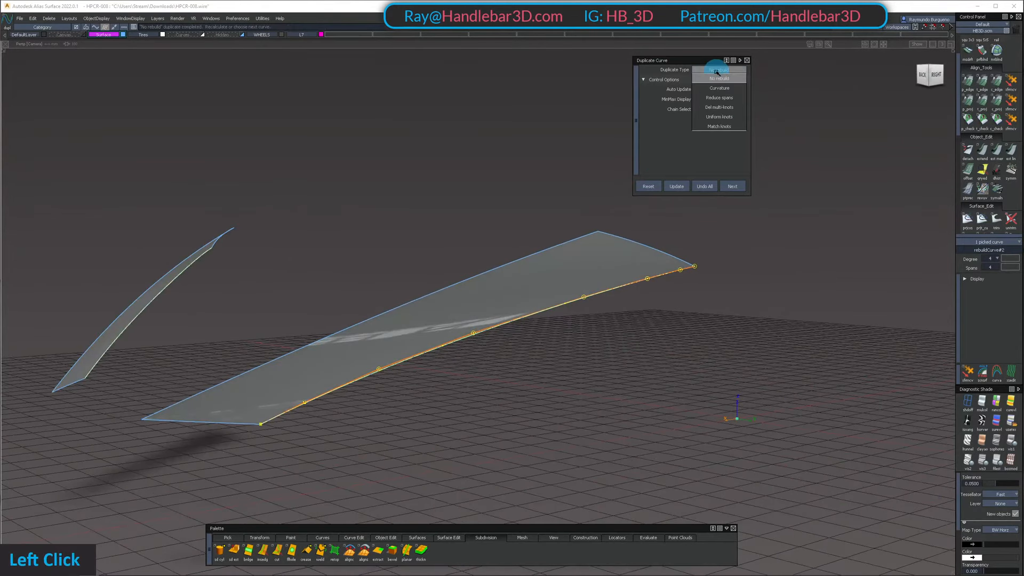
click(730, 97)
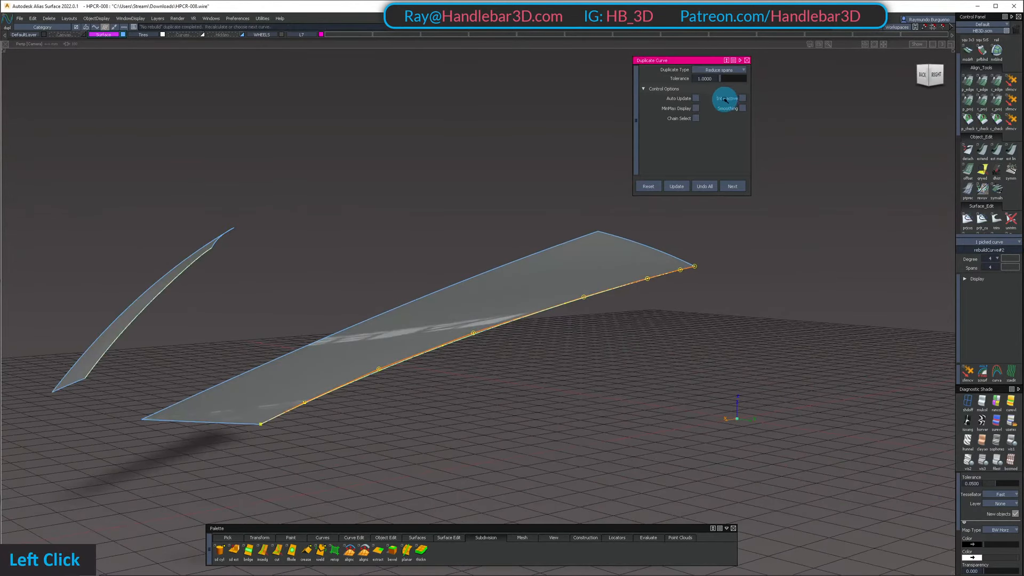
click(720, 69)
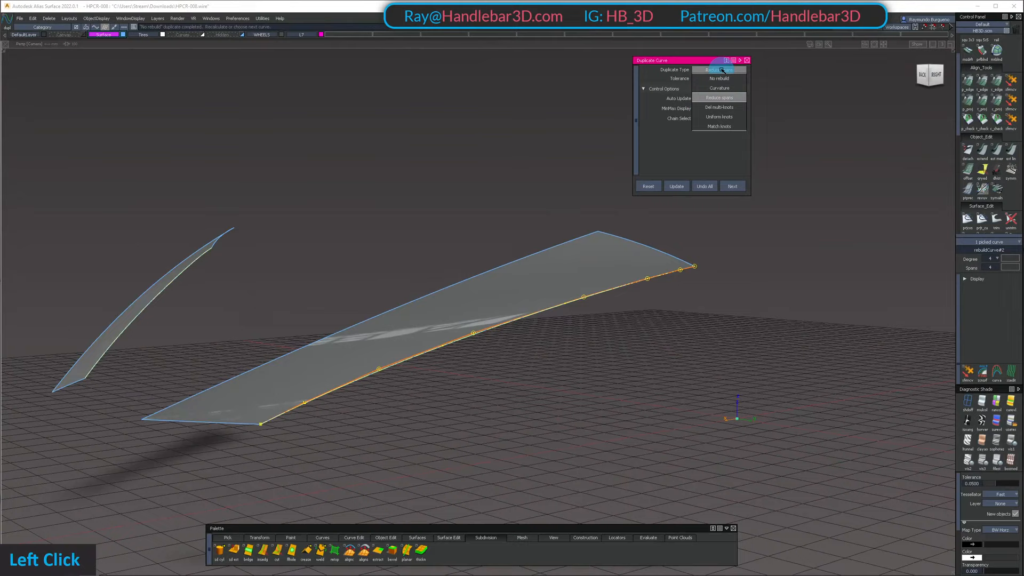
click(724, 117)
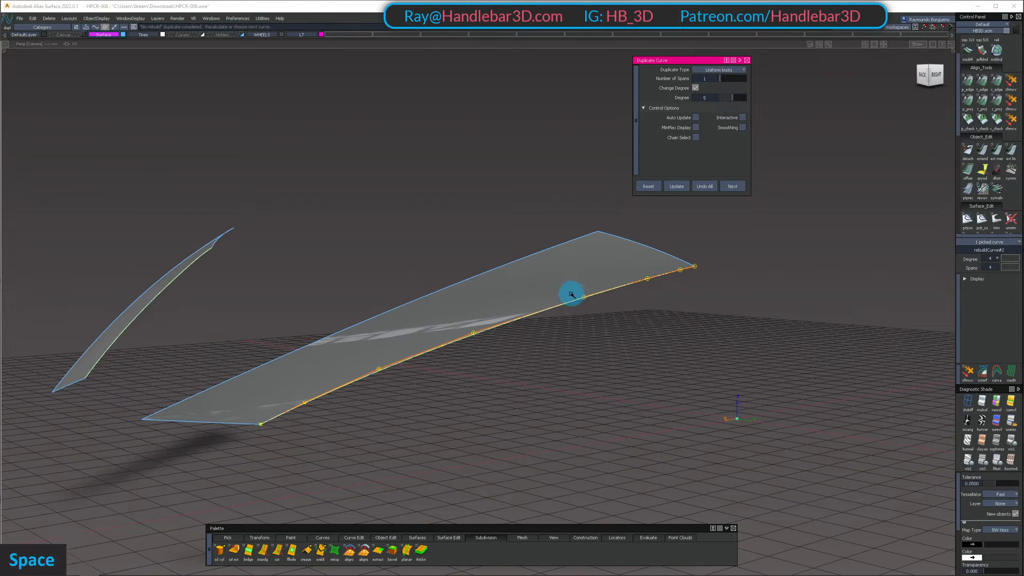
Delete the unrebuilt curve copied from the fender surface's lower edge
click(597, 297)
ctrl+shift+drag(602, 365, 605, 288)
ctrl+shift+drag(607, 261, 604, 299)
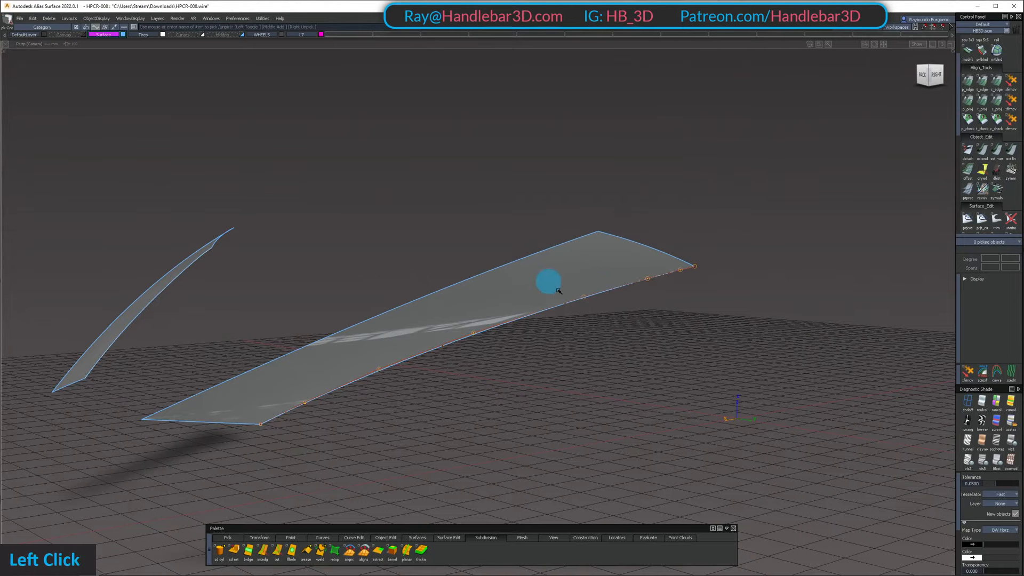
click(558, 291)
key(Delete)
key(Return)
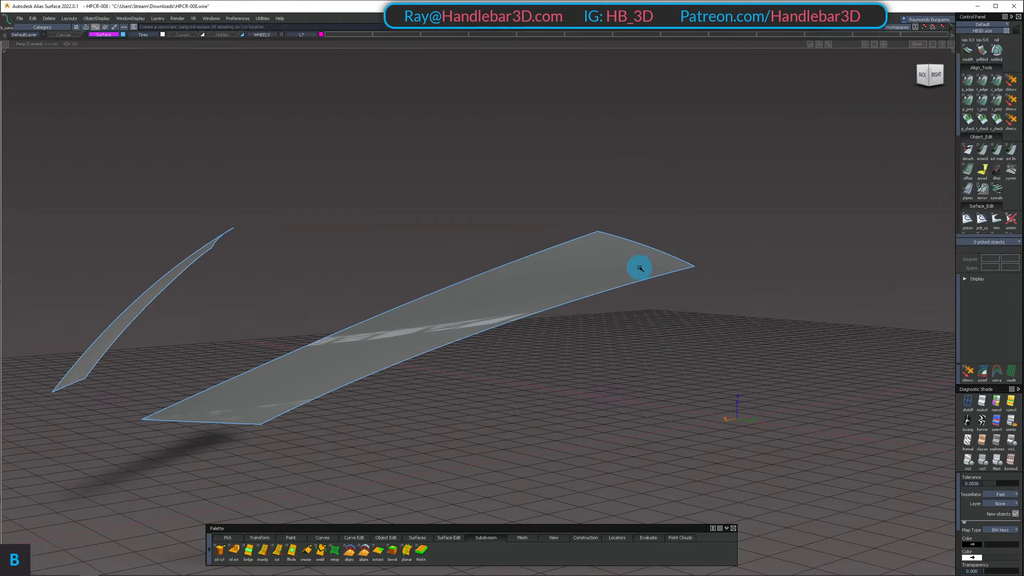
Duplicate the lower trimmed edge with uniform knots, 1 span and degree 5, and raise the degree setting to 6
scroll(1007, 126, up, 2)
scroll(1007, 109, down, 5)
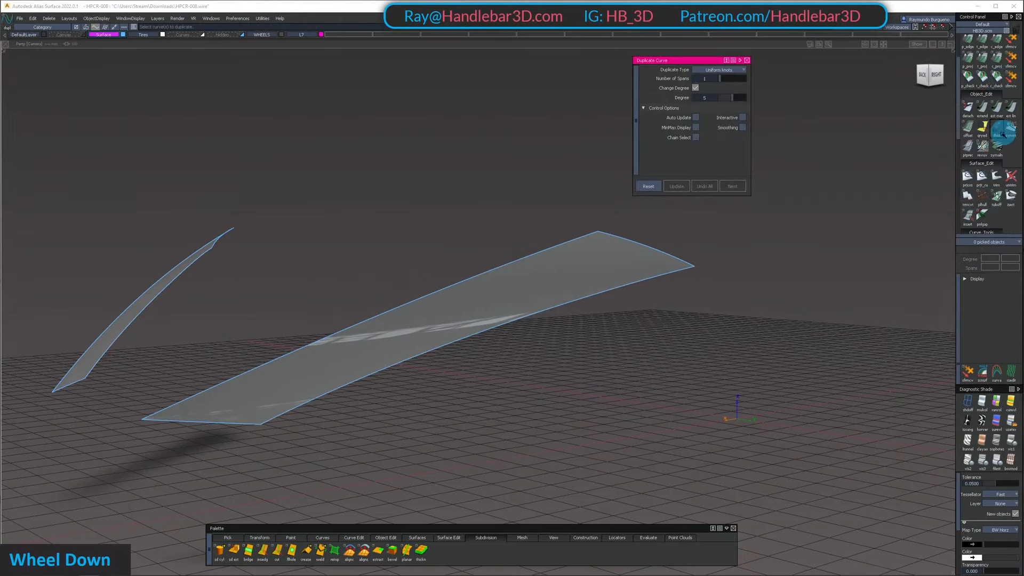
click(577, 302)
double_click(590, 345)
alt+shift+drag(519, 249, 736, 100)
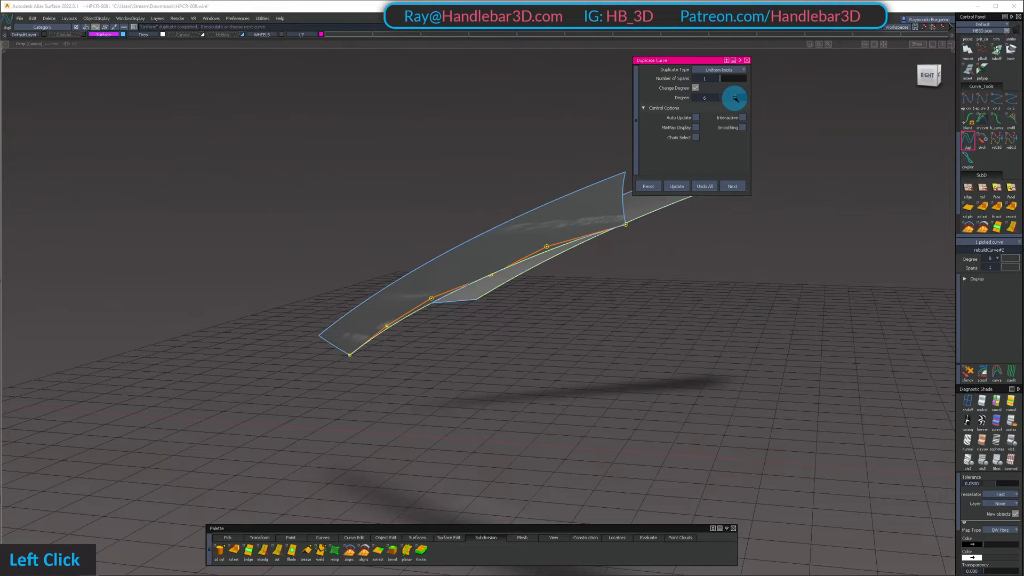
Delete the degree 5 curve duplicated along the fender surface's lower edge
mouse_move(461, 192)
alt+shift+mouse_down()
mouse_move(457, 277)
mouse_move(486, 277)
mouse_move(343, 219)
mouse_move(385, 221)
alt+shift+mouse_up()
ctrl+shift+click(489, 274)
mouse_move(386, 220)
ctrl+shift+mouse_down()
mouse_move(426, 253)
mouse_move(402, 279)
ctrl+shift+mouse_up()
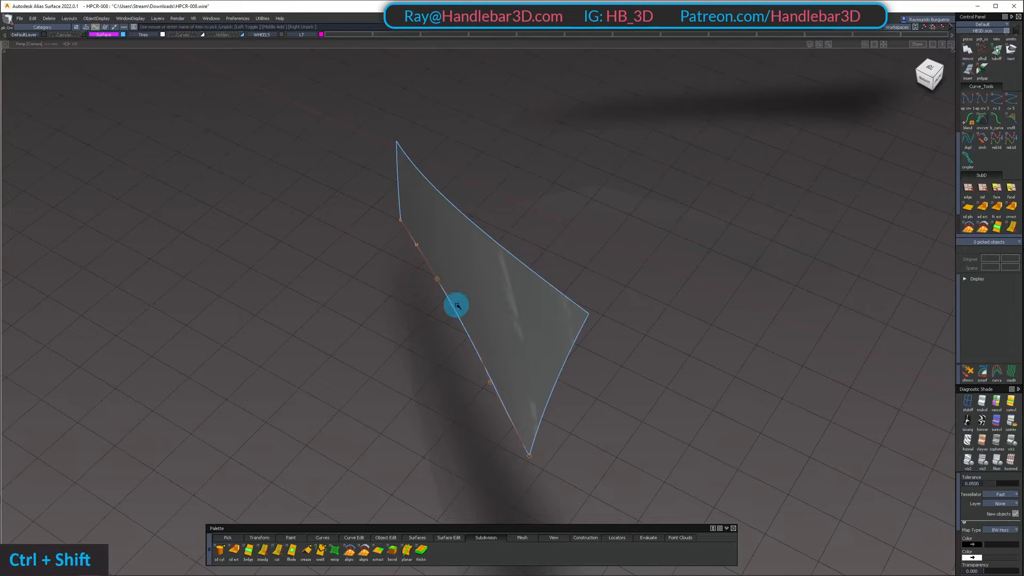
ctrl+shift+middle_drag(444, 313, 410, 314)
click(537, 395)
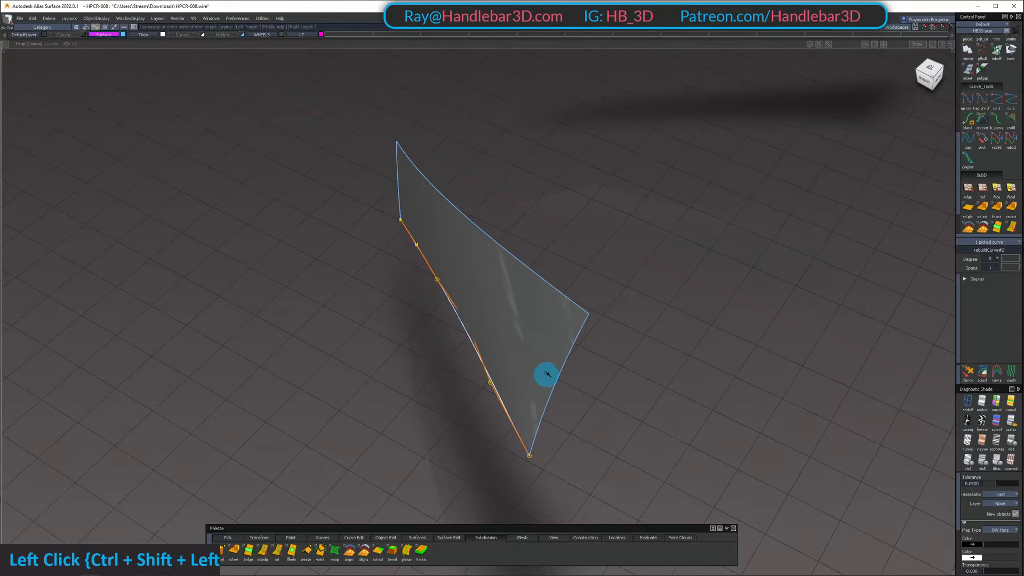
ctrl+shift+click(547, 373)
key(Return)
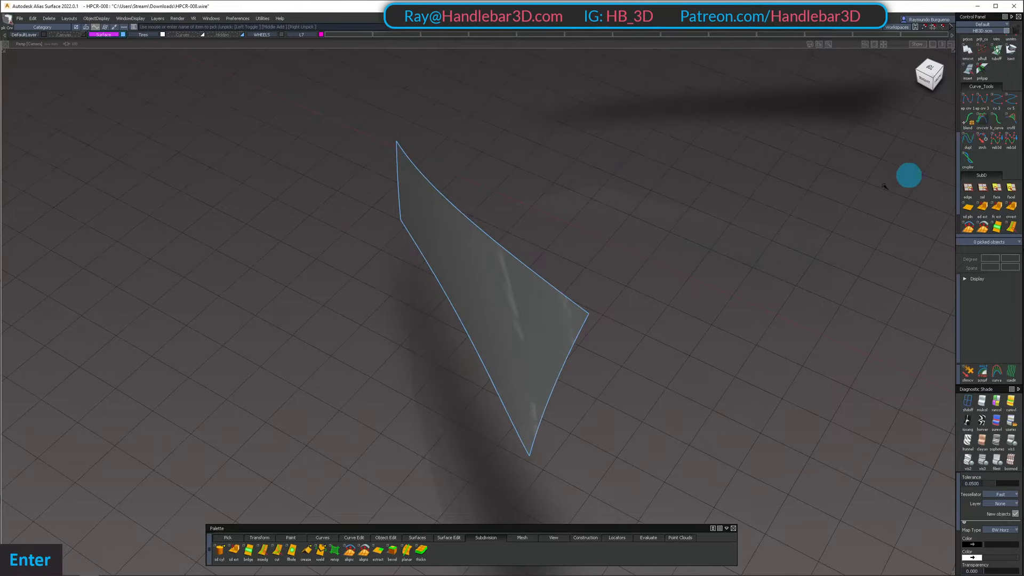
Turn on Auto Update for Duplicate Curve and duplicate the lower trimmed edge with uniform knots, 1 span and degree 6
double_click(960, 142)
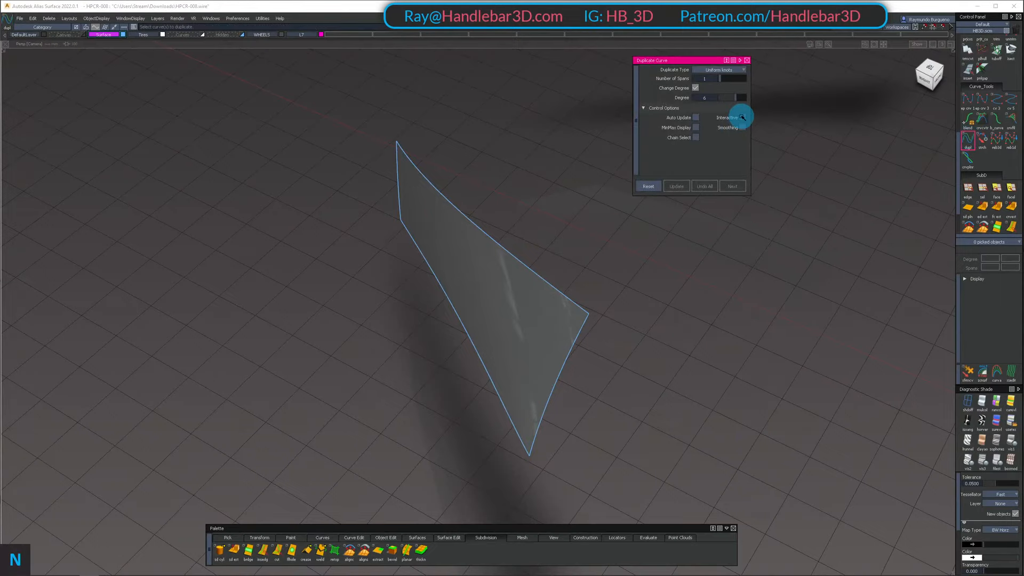
click(697, 118)
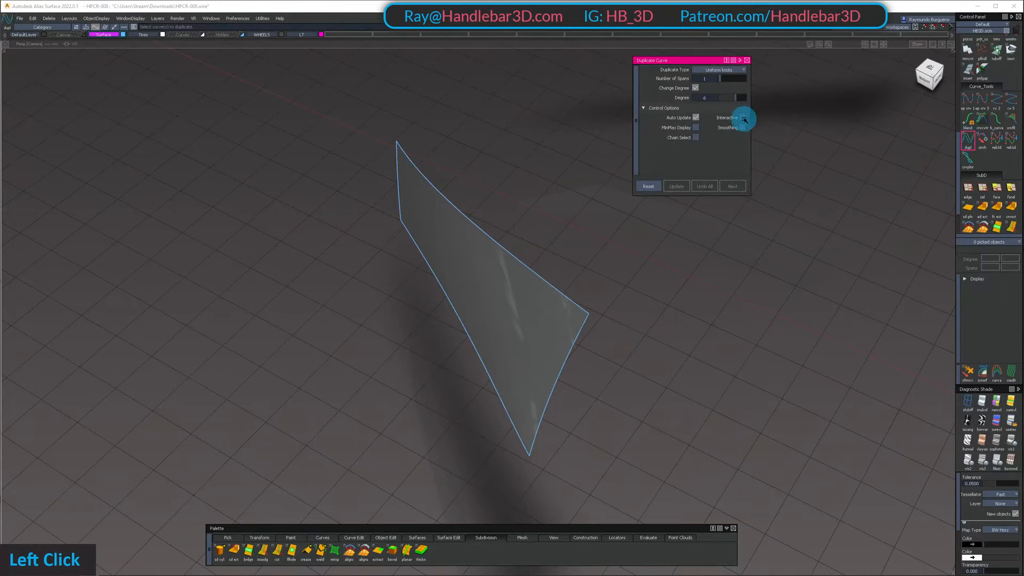
alt+shift+drag(571, 263, 535, 250)
click(581, 277)
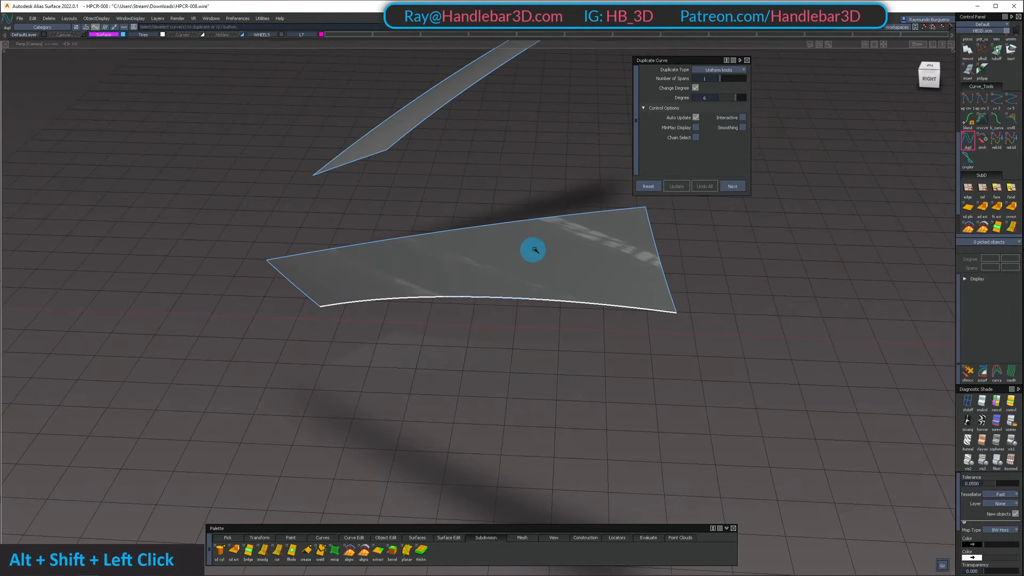
key(space)
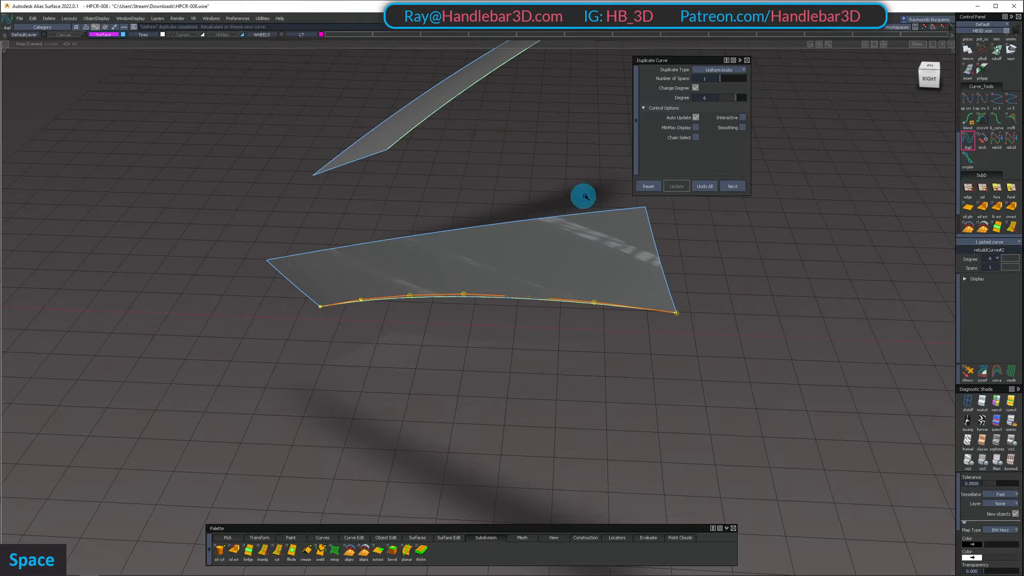
Compare degrees 5 and 6 on the duplicated edge curve and set its degree to 5
click(737, 97)
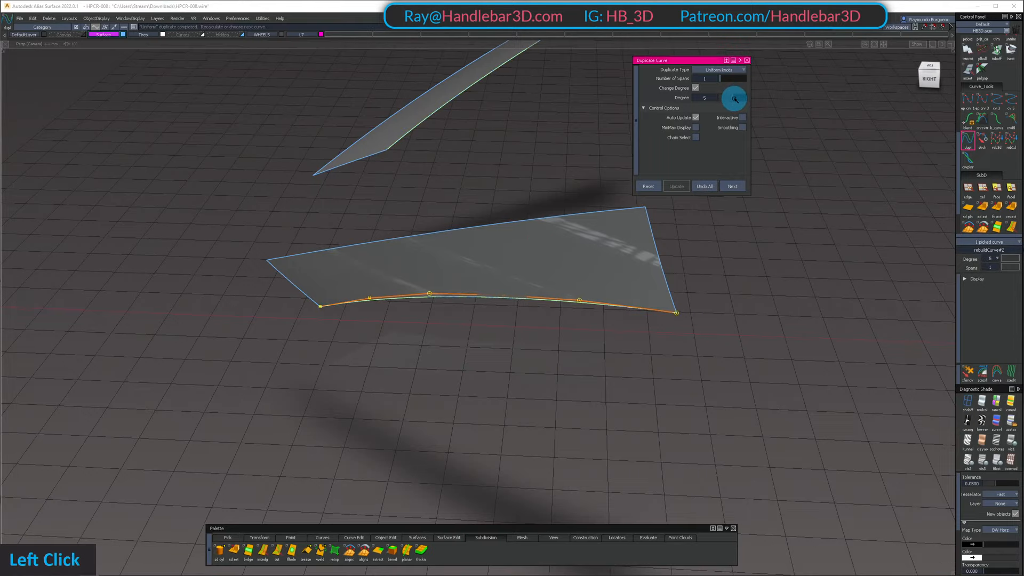
alt+shift+drag(571, 199, 468, 173)
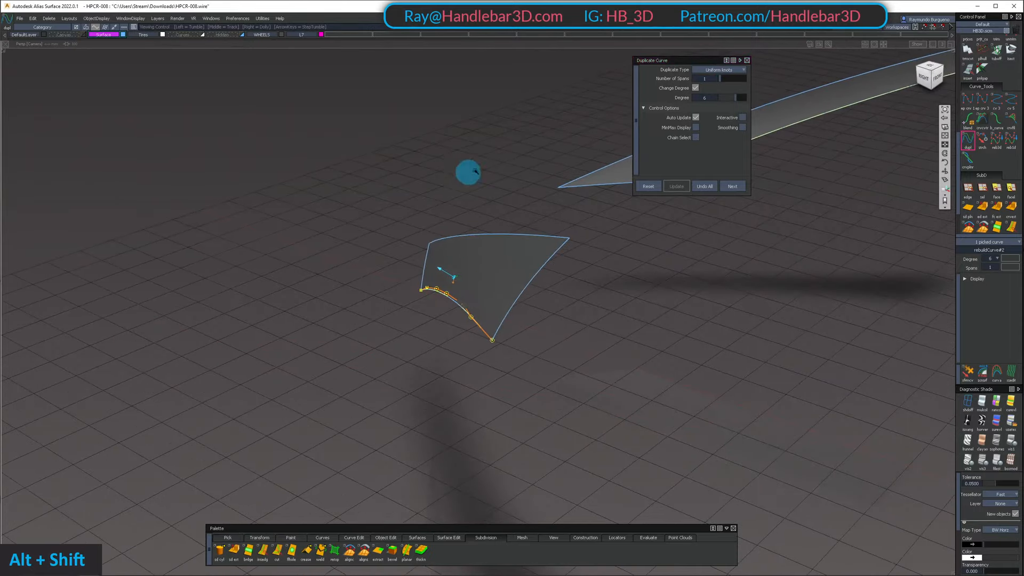
alt+shift+drag(587, 203, 760, 91)
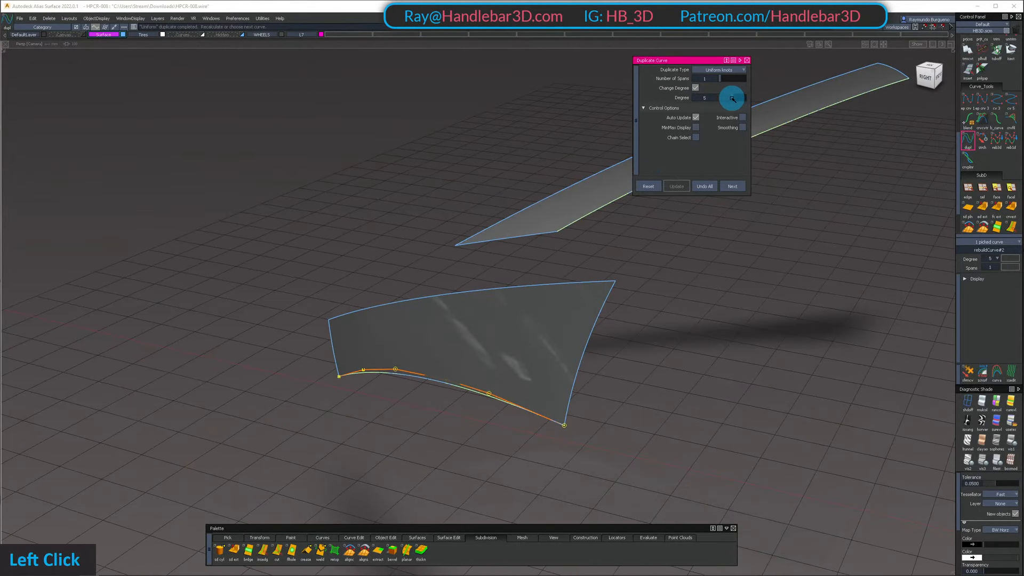
Pick the trimmed fender surface with its control vertices displayed and examine its control hull against the lower edge
alt+shift+drag(539, 213, 416, 284)
ctrl+shift+drag(440, 322, 493, 216)
mouse_move(494, 216)
alt+shift+mouse_down()
mouse_move(402, 149)
mouse_move(501, 210)
mouse_move(500, 262)
alt+shift+mouse_up()
click(494, 310)
ctrl+shift+right_drag(488, 318, 503, 354)
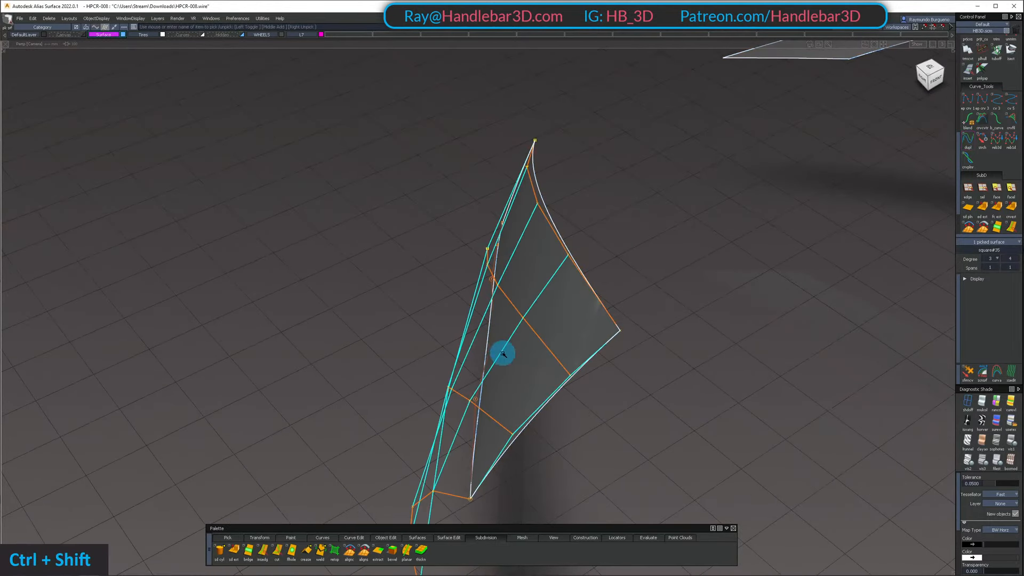
alt+shift+drag(380, 355, 487, 217)
alt+shift+middle_drag(487, 217, 521, 197)
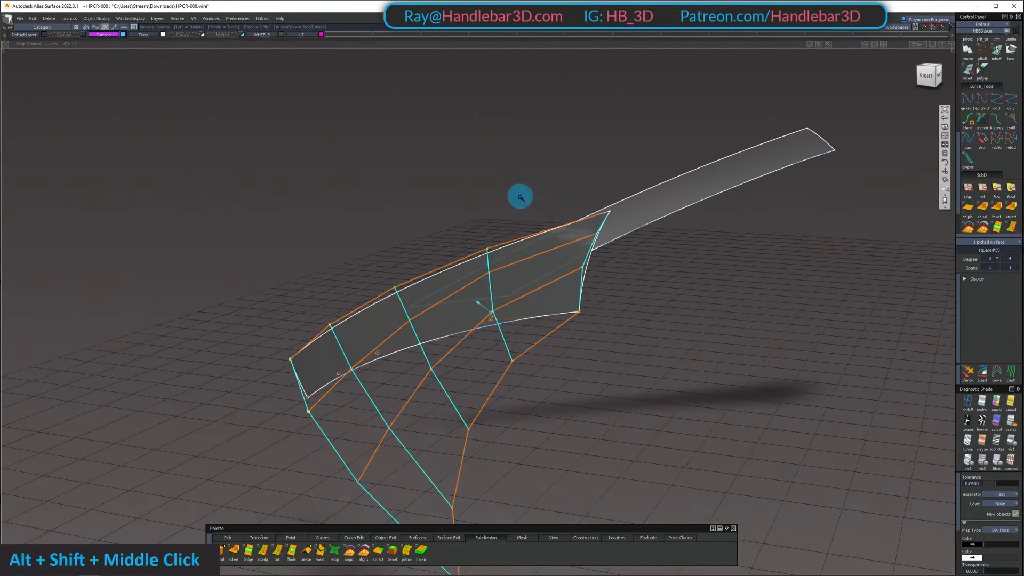
Clear the selection of the trimmed fender surface and show the hidden body surfaces again
mouse_move(521, 197)
alt+shift+mouse_down()
mouse_move(432, 224)
mouse_move(426, 206)
mouse_move(492, 334)
mouse_move(480, 196)
alt+shift+mouse_up()
ctrl+shift+drag(475, 207, 418, 283)
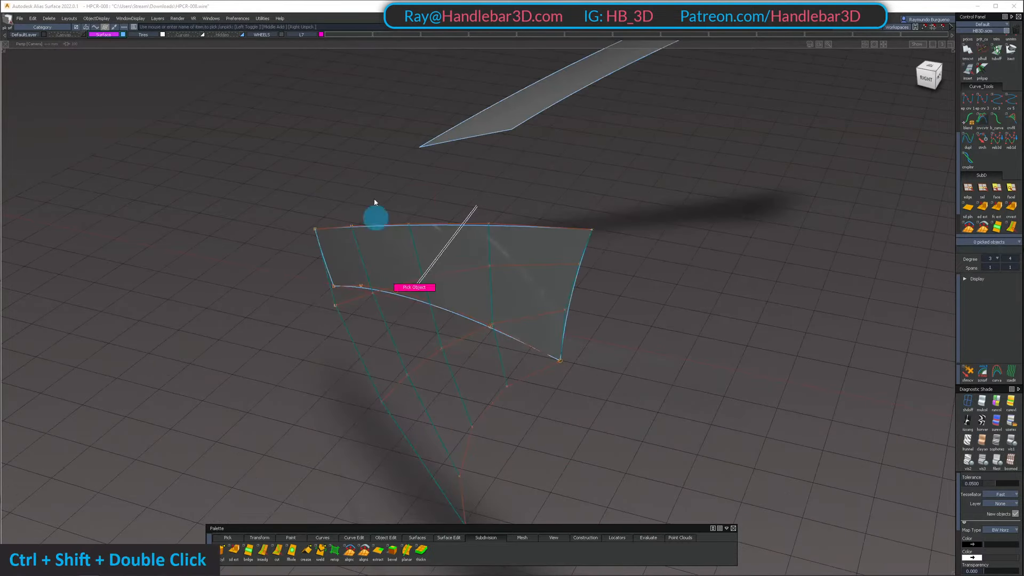
ctrl+shift+right_drag(485, 278, 453, 440)
alt+shift+drag(408, 333, 517, 267)
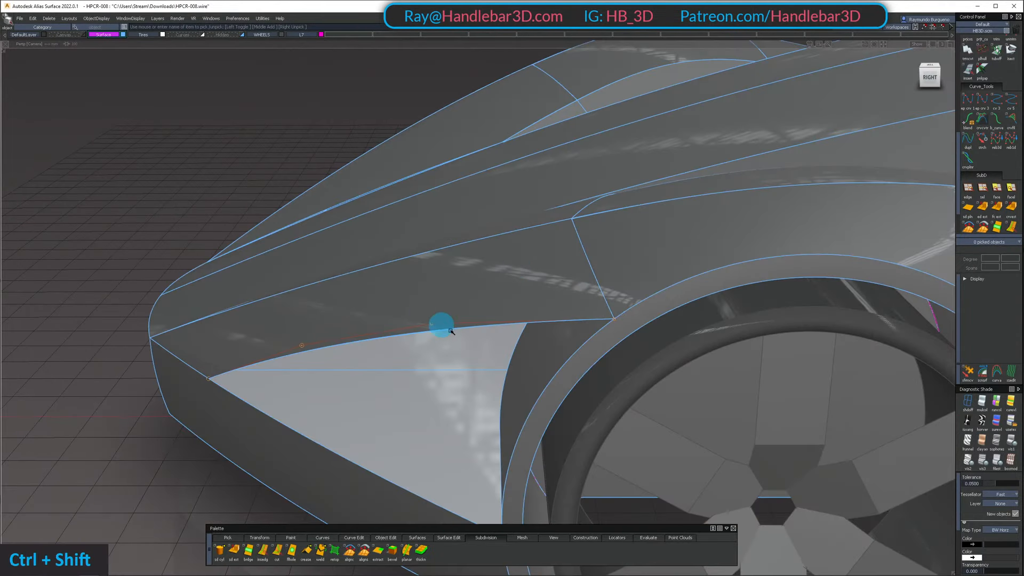
Draw a degree 1 curve from the fender's lower edge corner at the wheel arch inward and down in the back view
ctrl+shift+click(442, 324)
alt+shift+drag(441, 324, 635, 312)
ctrl+shift+click(636, 312)
click(632, 319)
key(bracketleft)
ctrl+shift+drag(613, 401, 667, 305)
ctrl+click(639, 288)
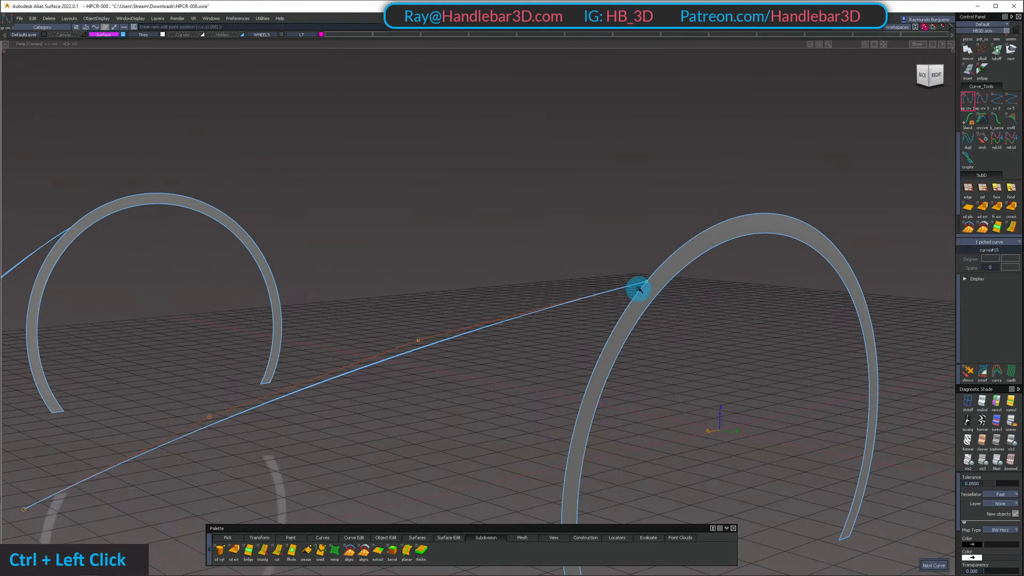
click(925, 78)
drag(415, 443, 408, 451)
ctrl+shift+drag(409, 452, 385, 315)
Sweep the straight curve along the fender's duplicated lower edge curve as a monorail surface with G0 position continuity
ctrl+shift+click(425, 361)
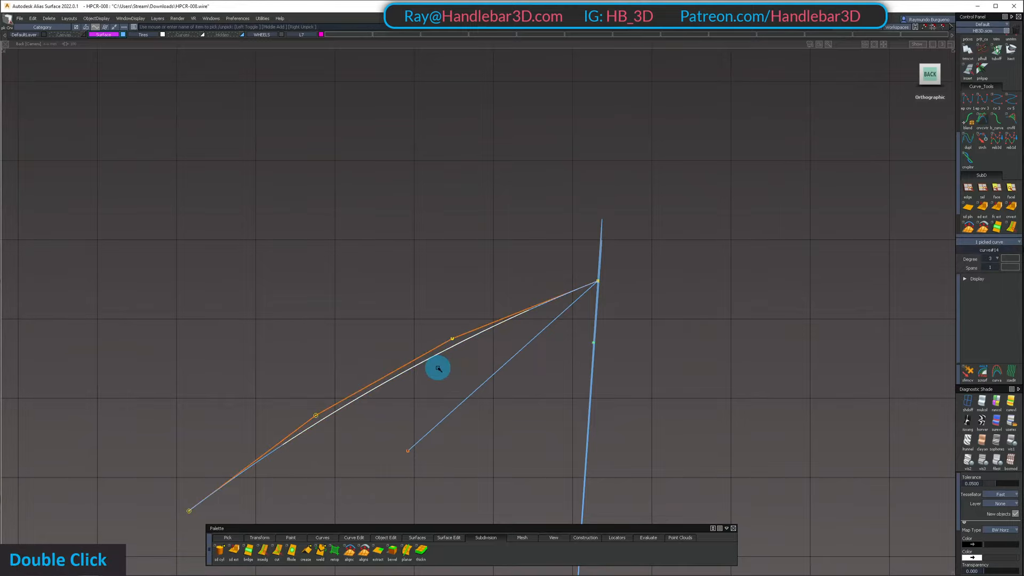
key(Return)
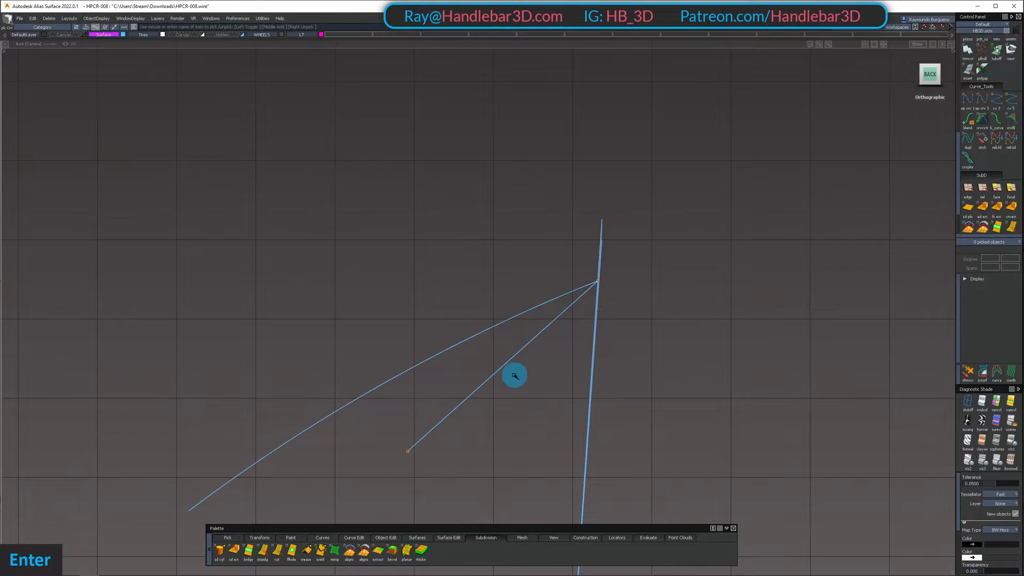
click(513, 368)
double_click(507, 342)
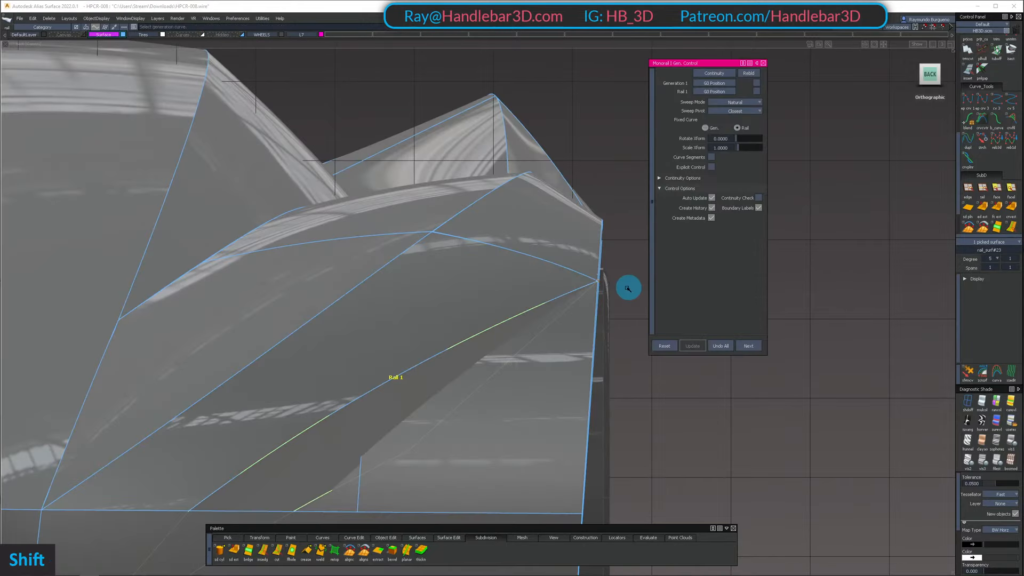
alt+shift+drag(624, 283, 254, 368)
alt+shift+right_drag(254, 368, 336, 320)
ctrl+shift+drag(417, 373, 549, 402)
alt+shift+right_drag(548, 403, 522, 426)
key(c)
ctrl+shift+drag(508, 399, 487, 446)
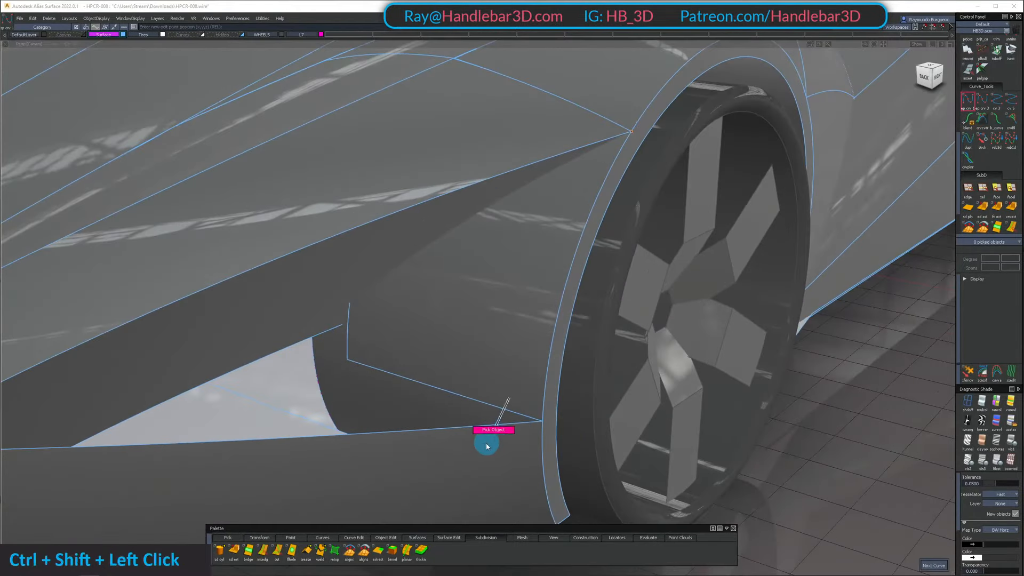
Isolate the fender, the bumper, the new swept surface and the inner wheel arch surface
click(487, 446)
alt+shift+right_drag(486, 447, 483, 469)
mouse_move(503, 341)
alt+shift+mouse_down()
mouse_move(492, 322)
mouse_move(519, 358)
mouse_move(520, 347)
alt+shift+mouse_up()
click(468, 302)
double_click(427, 235)
key(shift+h)
mouse_move(520, 347)
ctrl+shift+mouse_down()
mouse_move(521, 307)
mouse_move(485, 357)
mouse_move(497, 431)
ctrl+shift+mouse_up()
Intersect the inner wheel arch surface with the new swept surface
key(i)
click(522, 317)
click(491, 279)
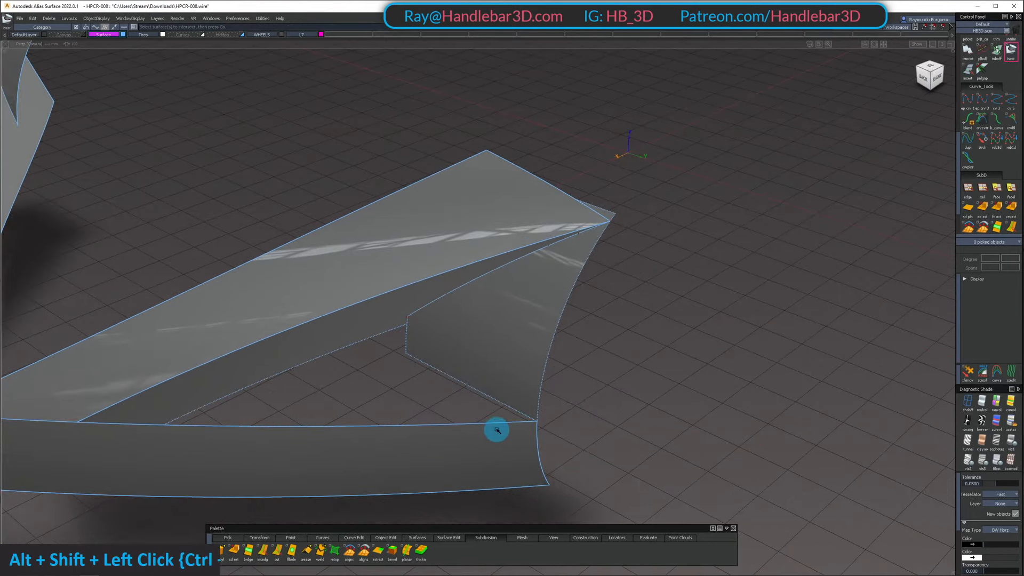
Draw a straight curve from the bumper's upper corner at the wheel arch to the inner end of the intersection curve
alt+shift+drag(579, 421, 501, 294)
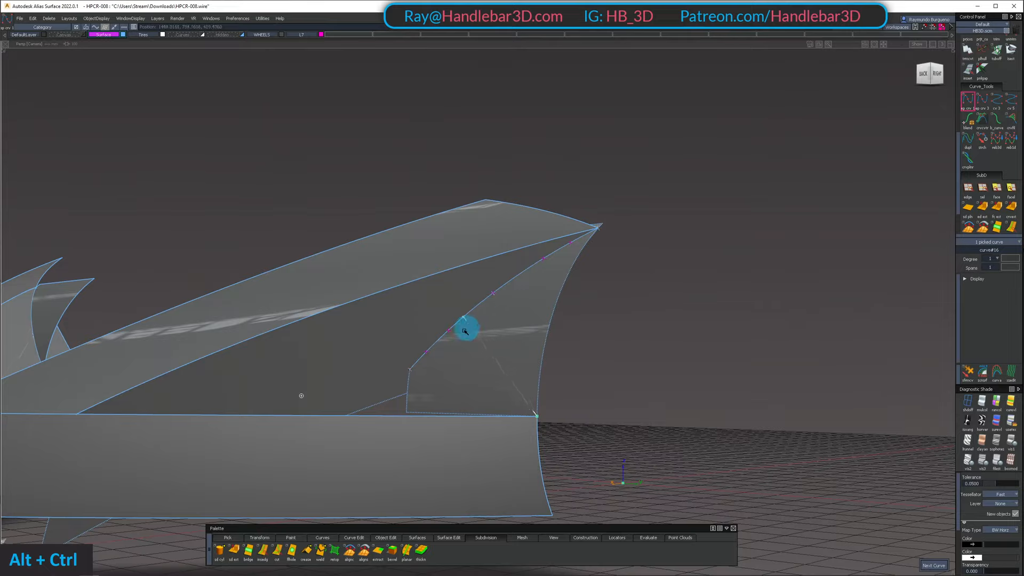
alt+shift+drag(436, 360, 451, 411)
ctrl+shift+drag(451, 411, 466, 387)
click(469, 444)
Show the whole body and sweep the new straight curve along the bumper's upper edge as a monorail surface with G0 position continuity
key(alt+h)
key(6)
drag(464, 444, 469, 454)
key(shift+u)
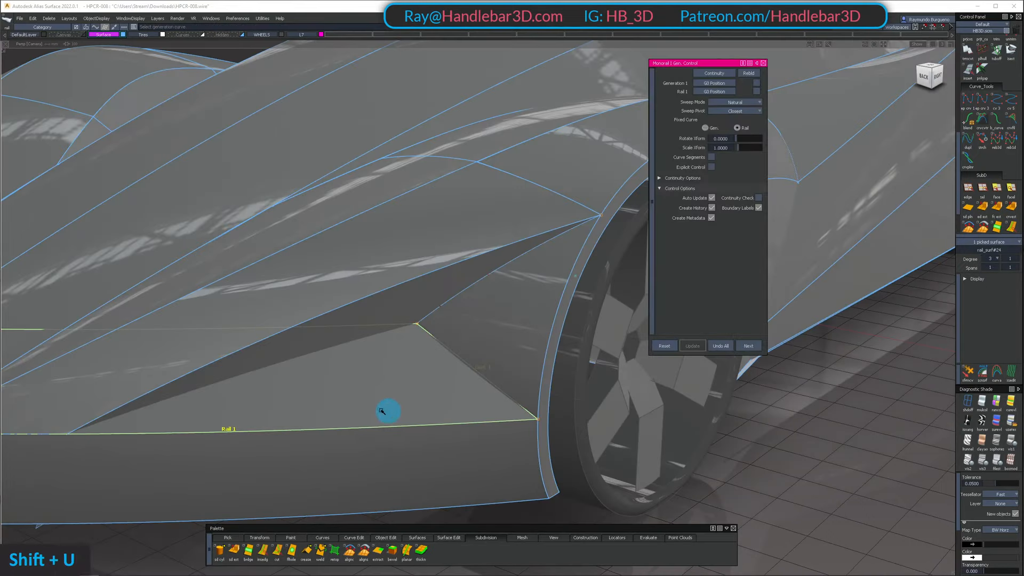
alt+shift+drag(335, 407, 435, 398)
Examine the recess formed by the new surfaces ahead of the front wheel from several angles
ctrl+shift+middle_drag(481, 325, 446, 259)
alt+shift+right_drag(477, 277, 426, 299)
alt+shift+drag(427, 299, 485, 377)
ctrl+shift+right_drag(484, 377, 520, 376)
alt+shift+drag(485, 377, 414, 283)
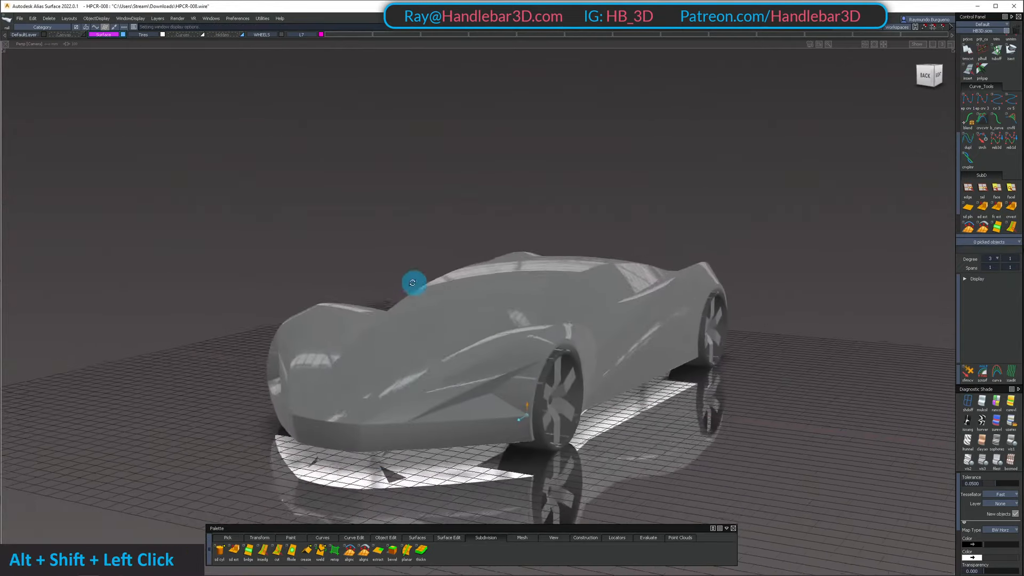
alt+shift+right_drag(414, 283, 420, 305)
ctrl+shift+right_drag(487, 302, 524, 300)
alt+shift+drag(525, 300, 370, 310)
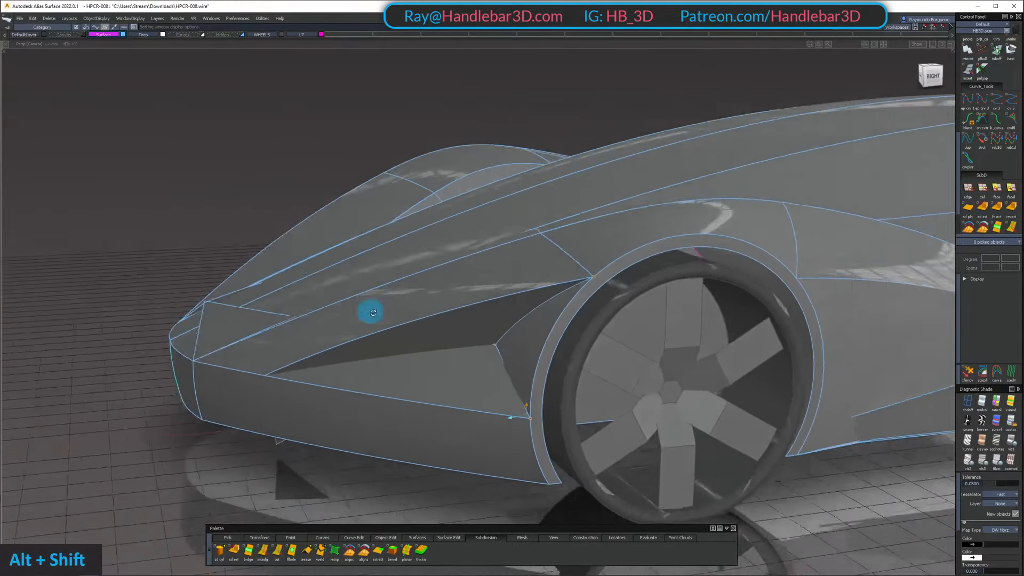
alt+shift+right_drag(371, 311, 535, 254)
ctrl+shift+drag(535, 253, 525, 296)
Pick the six control vertices along the inner edge of the inner wheel arch surface and move them in the side view
click(525, 299)
ctrl+shift+right_drag(526, 306, 524, 269)
alt+shift+drag(523, 268, 474, 307)
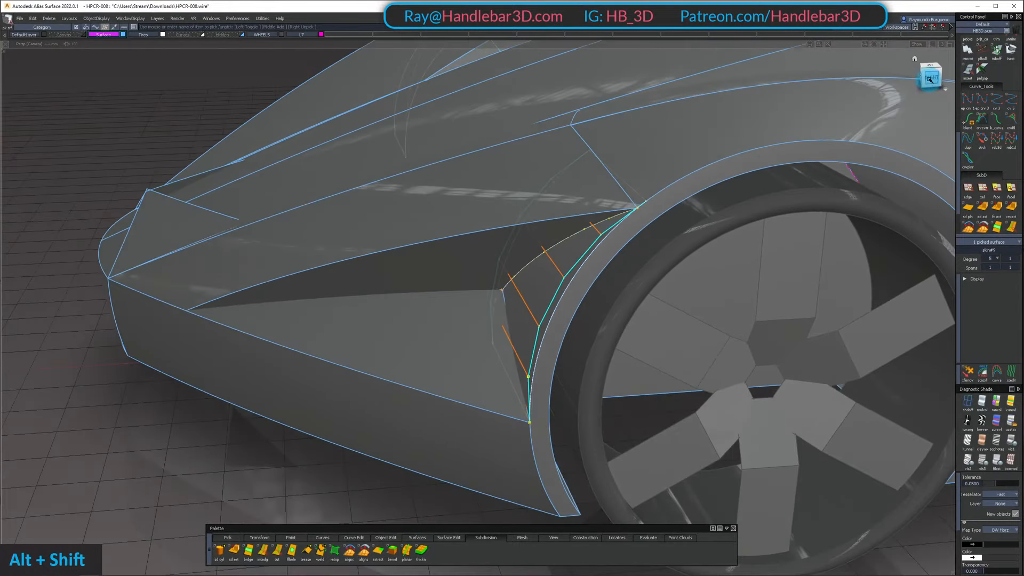
click(931, 75)
alt+shift+drag(543, 259, 661, 302)
ctrl+shift+drag(526, 240, 493, 246)
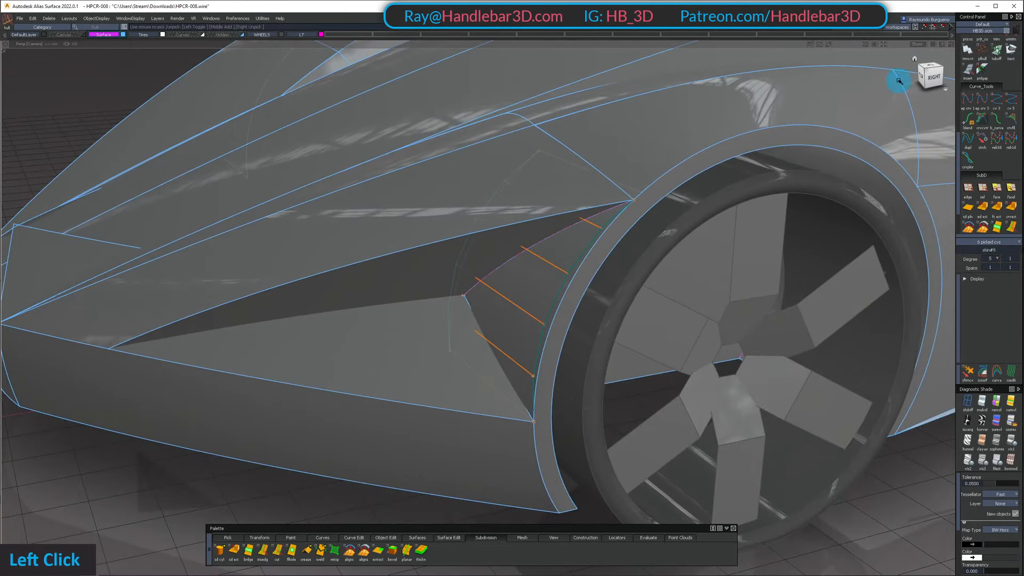
click(931, 76)
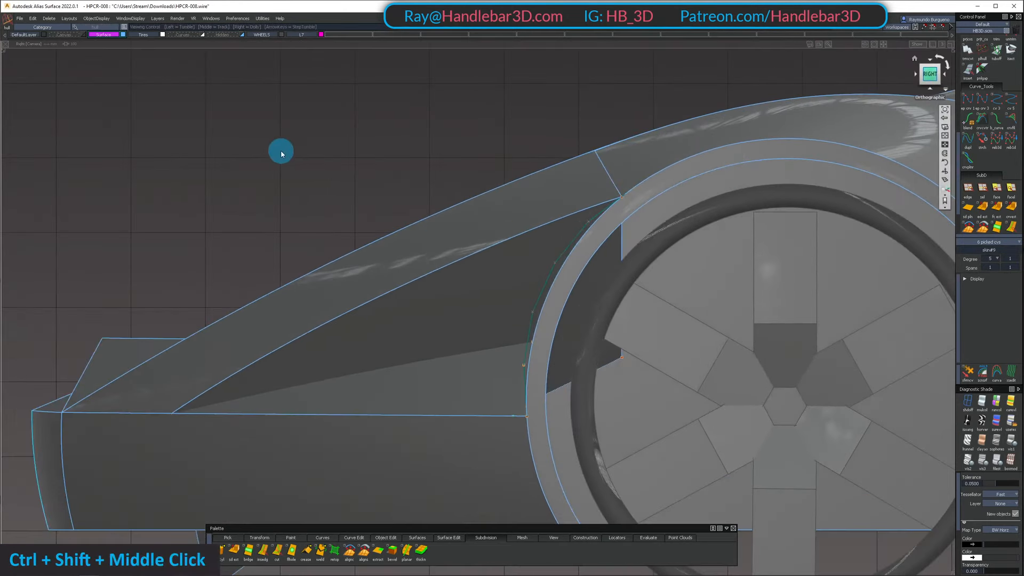
alt+shift+drag(324, 155, 463, 261)
ctrl+shift+drag(503, 291, 535, 184)
Adjust the six inner-edge control vertices of the wheel arch surface again in the side view
ctrl+shift+drag(485, 249, 468, 204)
double_click(468, 249)
ctrl+shift+click(468, 204)
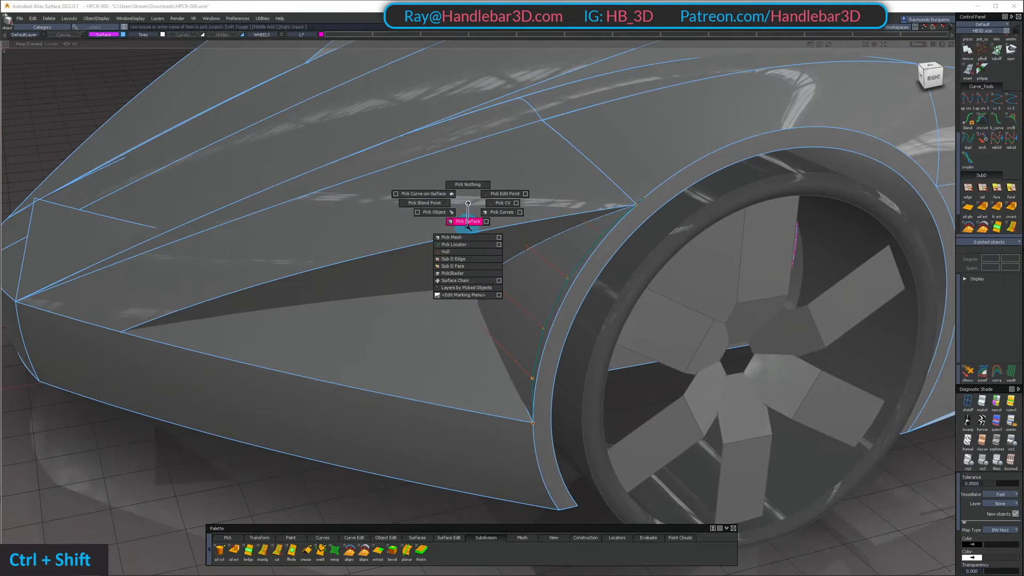
ctrl+shift+click(466, 252)
alt+shift+drag(465, 253, 512, 243)
click(488, 254)
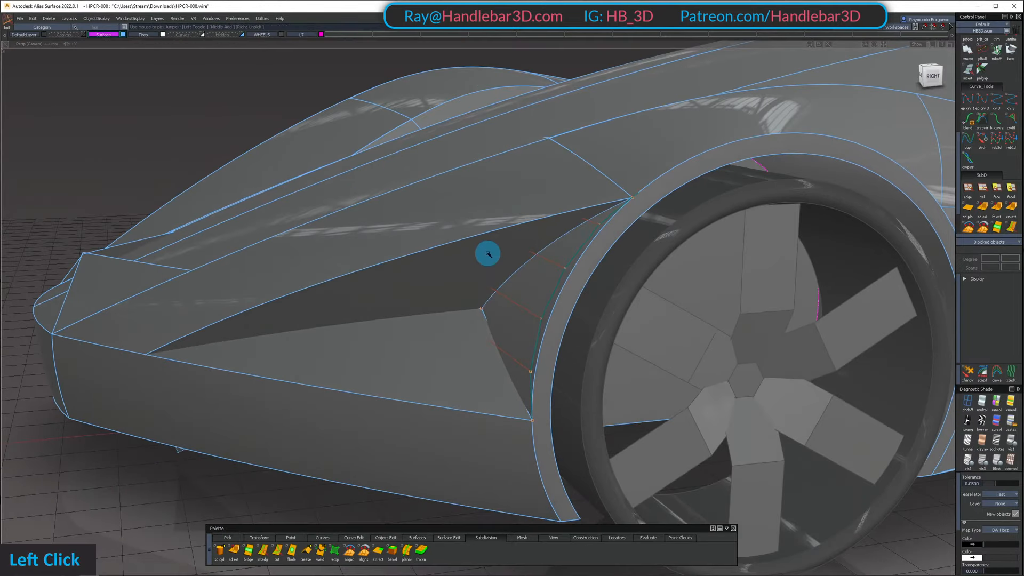
click(933, 73)
ctrl+shift+middle_drag(366, 160, 364, 143)
right_drag(363, 142, 341, 140)
alt+shift+drag(339, 139, 515, 307)
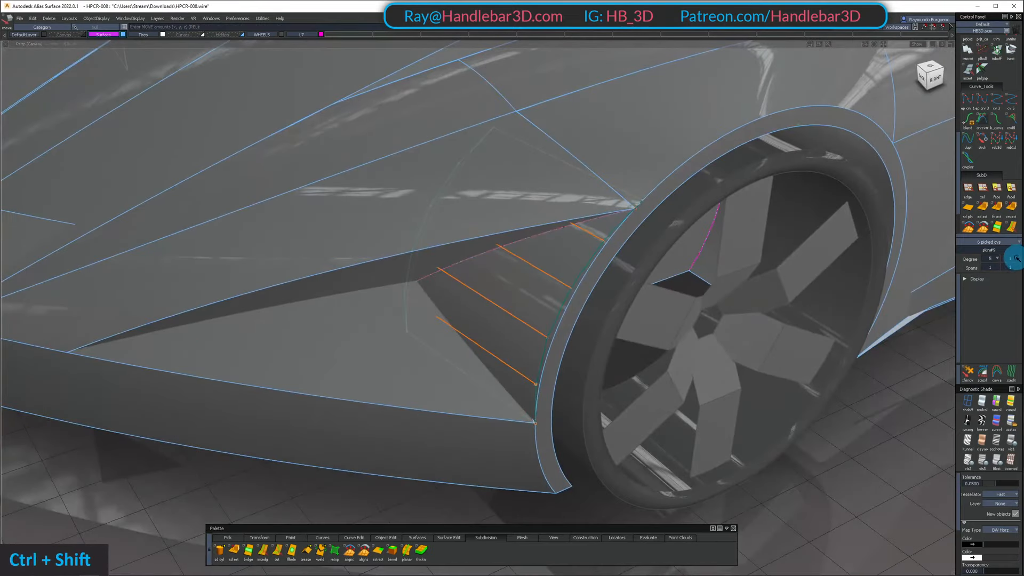
Isolate the inner wheel arch surface, set its crosswise degree to 2, and show the whole body again
click(1009, 296)
key(shift+h)
ctrl+shift+drag(526, 402, 506, 253)
ctrl+shift+click(506, 249)
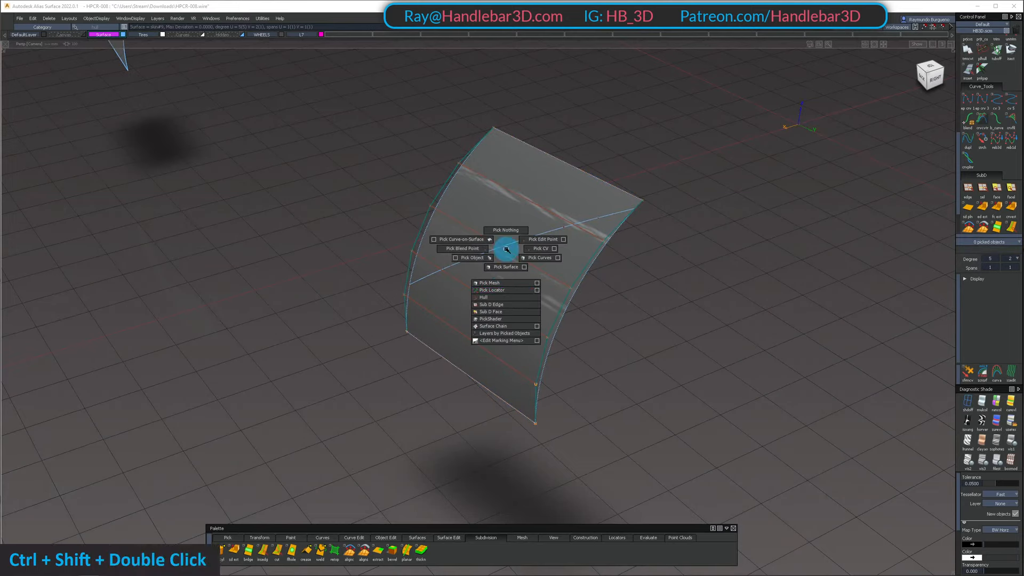
ctrl+shift+click(504, 290)
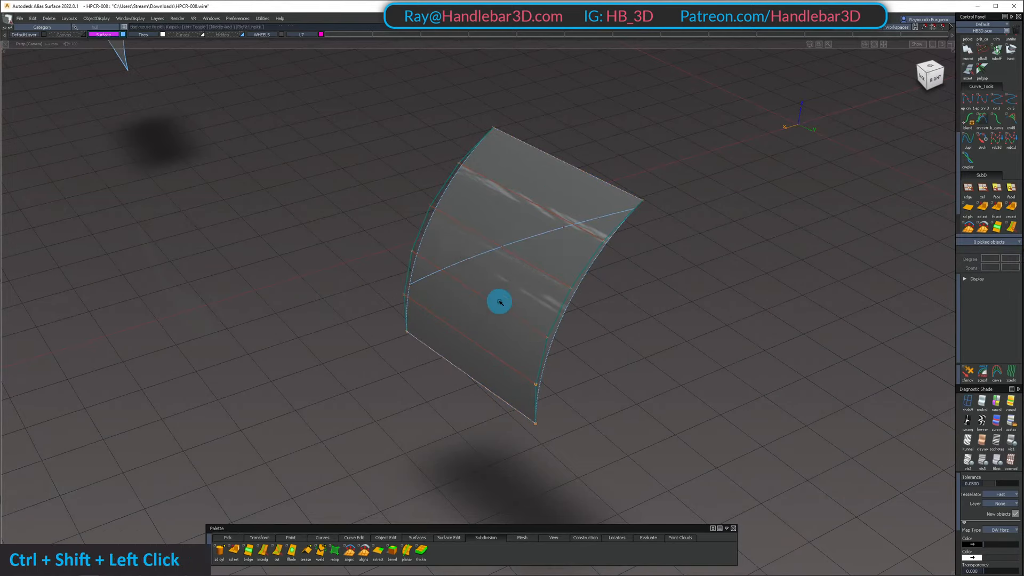
click(612, 338)
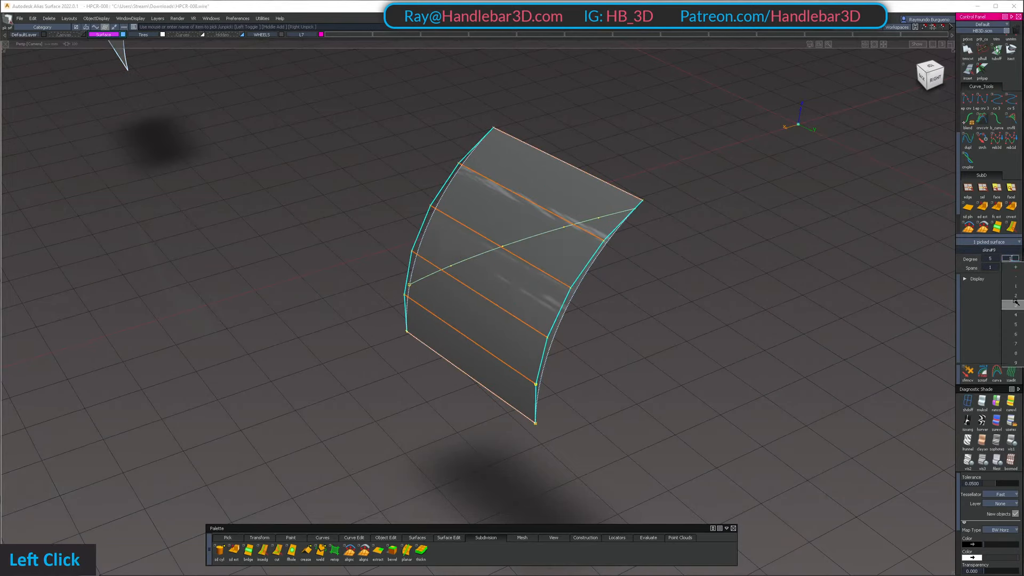
ctrl+shift+drag(515, 252, 508, 293)
click(484, 275)
key(shift+u)
Examine the recess and wheel arch surfaces from the front corner and from the back view
alt+shift+right_drag(508, 292, 506, 267)
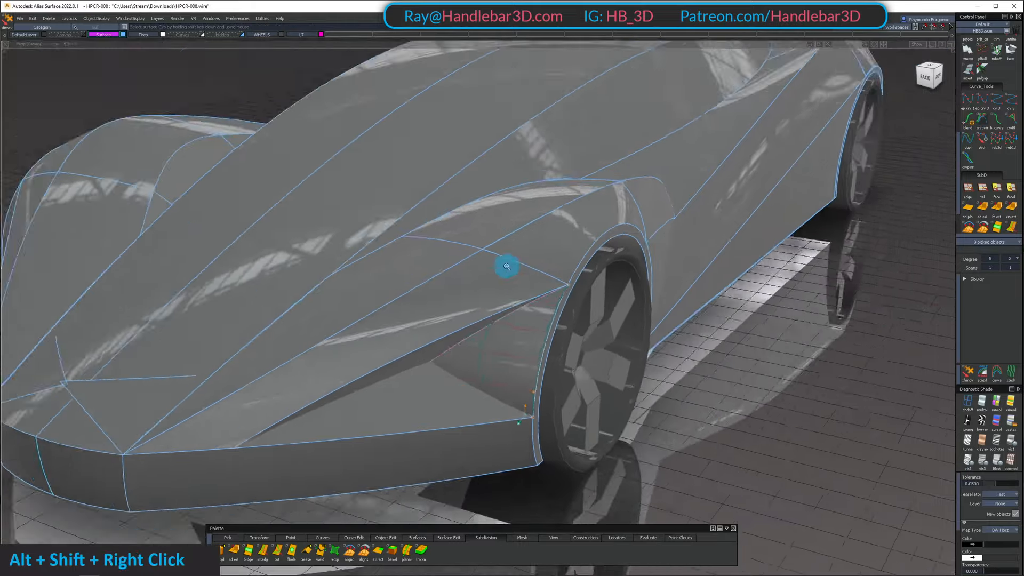
alt+shift+drag(507, 266, 469, 247)
ctrl+shift+right_drag(469, 246, 507, 416)
alt+shift+drag(510, 261, 803, 231)
alt+shift+right_drag(802, 230, 558, 236)
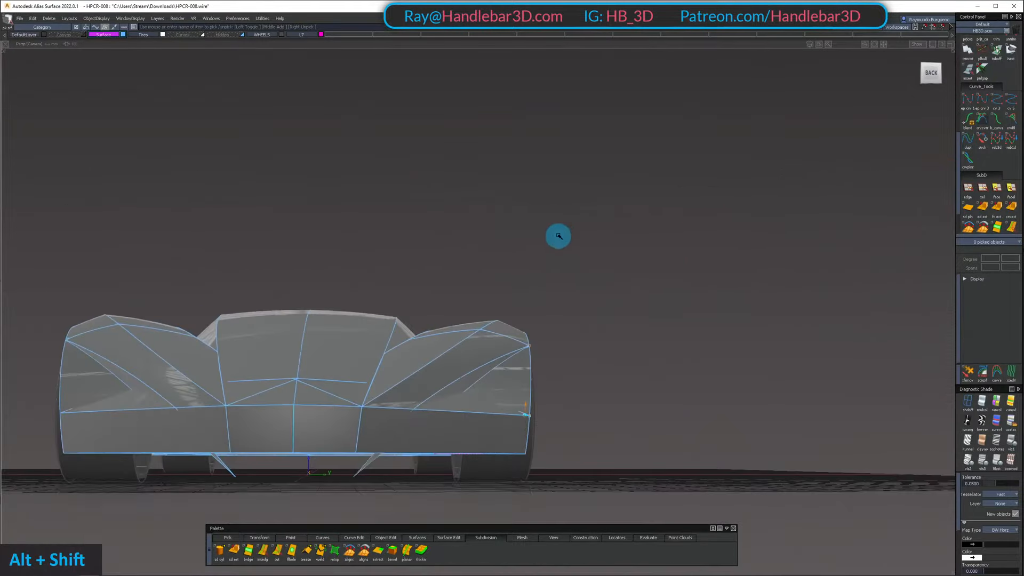
alt+shift+drag(558, 236, 454, 327)
ctrl+shift+drag(455, 327, 462, 366)
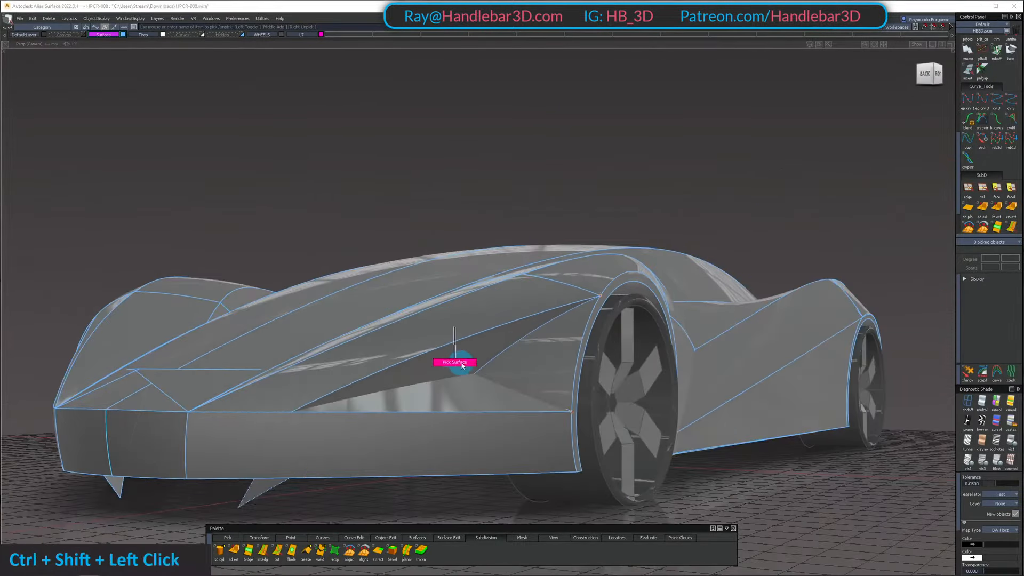
Move the inner end of the first sweep's straight curve in the back view to steepen the recess's upper wall
ctrl+shift+right_drag(484, 293, 485, 288)
alt+shift+drag(475, 277, 392, 277)
mouse_move(520, 397)
ctrl+shift+mouse_down()
mouse_move(531, 361)
mouse_move(558, 391)
mouse_move(535, 409)
ctrl+shift+mouse_up()
shift+click(573, 375)
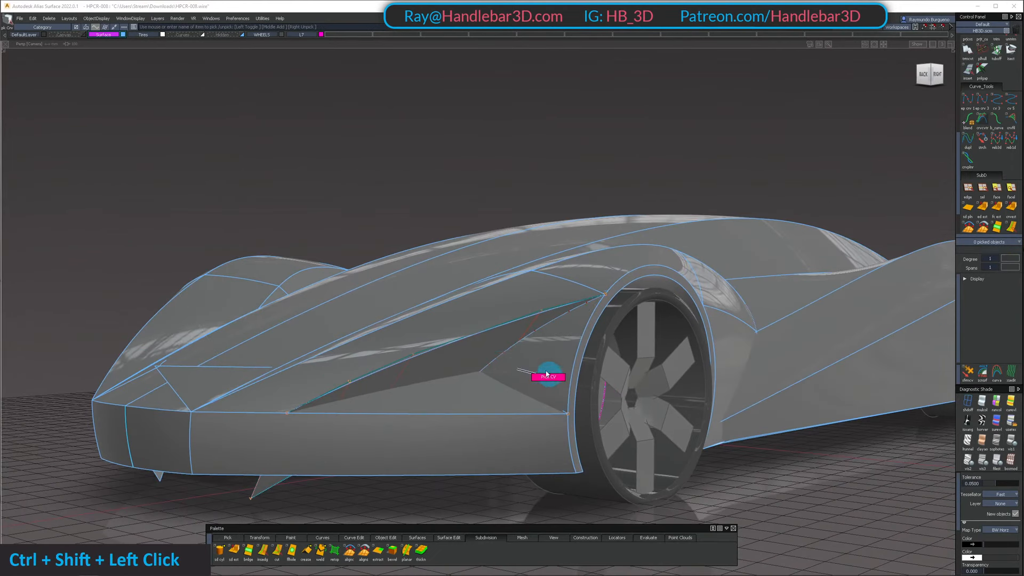
click(474, 380)
shift+click(563, 392)
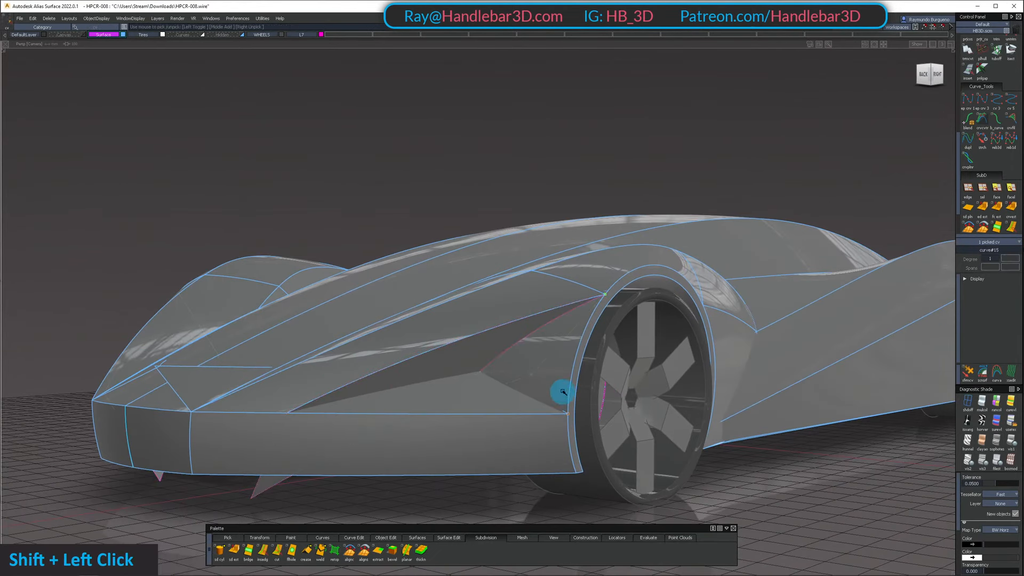
click(924, 75)
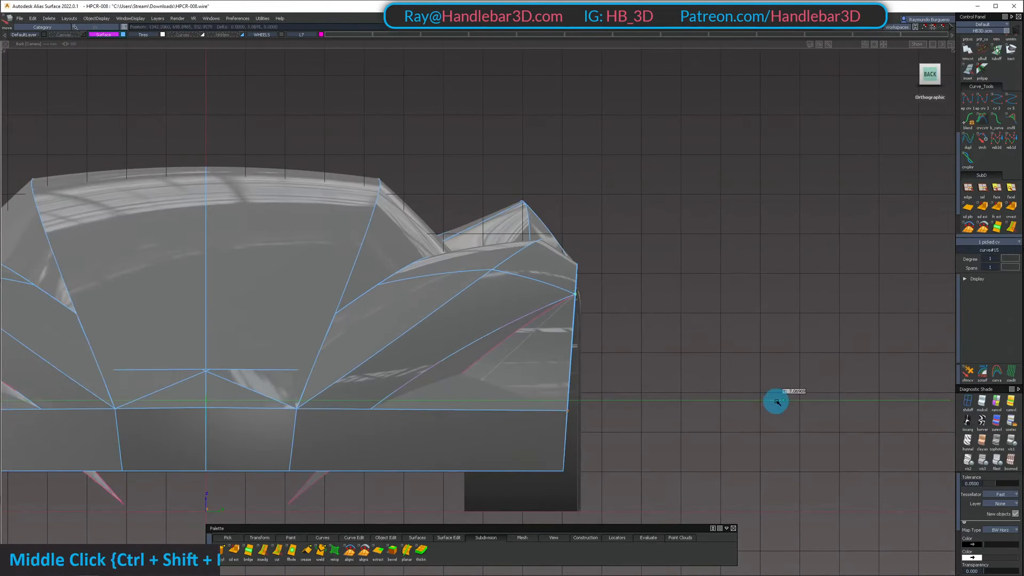
middle_drag(791, 405, 836, 424)
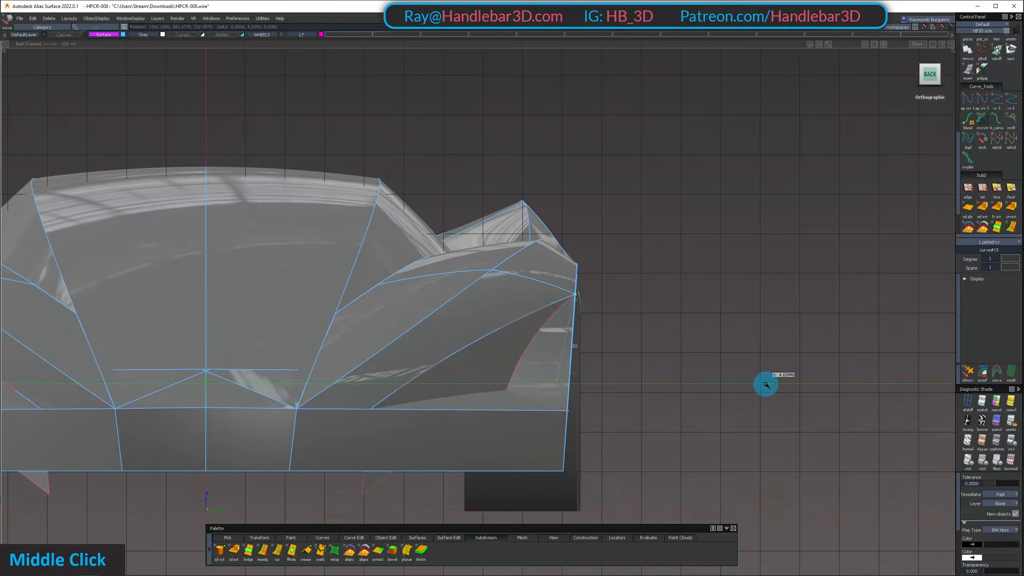
mouse_move(765, 384)
alt+shift+mouse_down()
mouse_move(647, 402)
mouse_move(384, 393)
mouse_move(700, 407)
mouse_move(534, 382)
mouse_move(530, 366)
alt+shift+mouse_up()
Move the inner end of the second sweep's straight curve upward in the back view to raise the recess's lower surface
shift+click(488, 359)
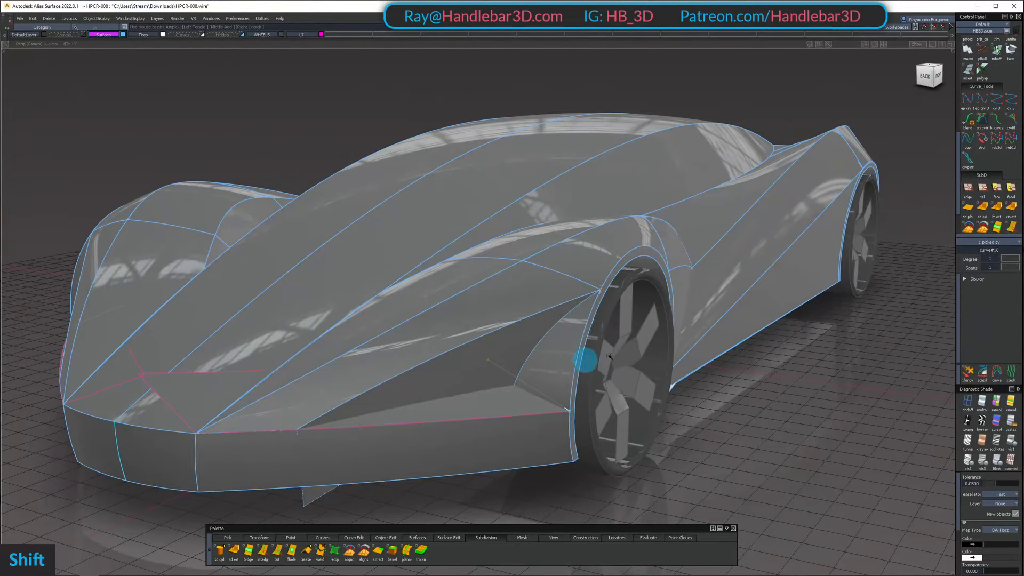
click(945, 84)
ctrl+shift+right_drag(771, 299, 764, 254)
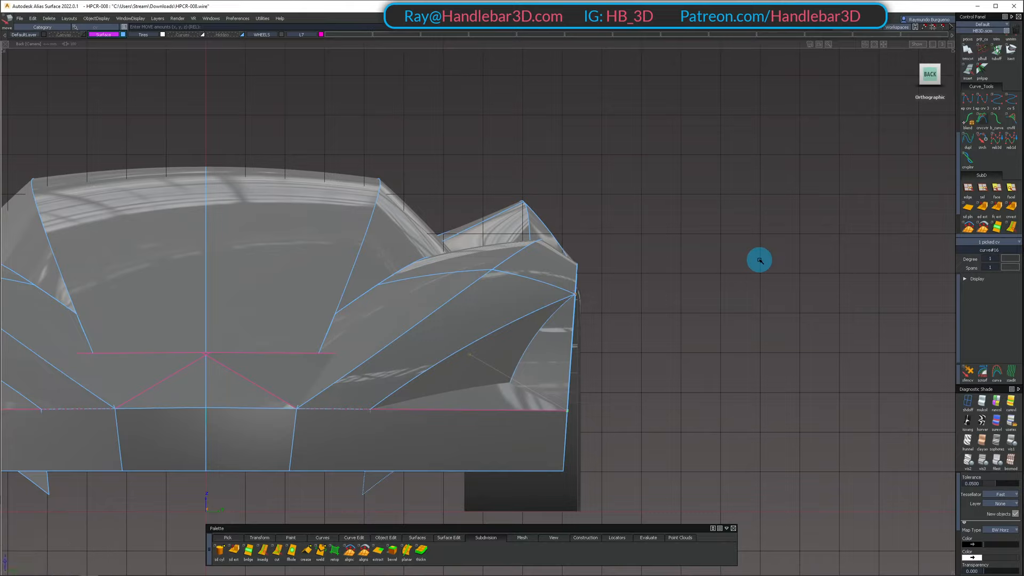
right_drag(760, 260, 769, 229)
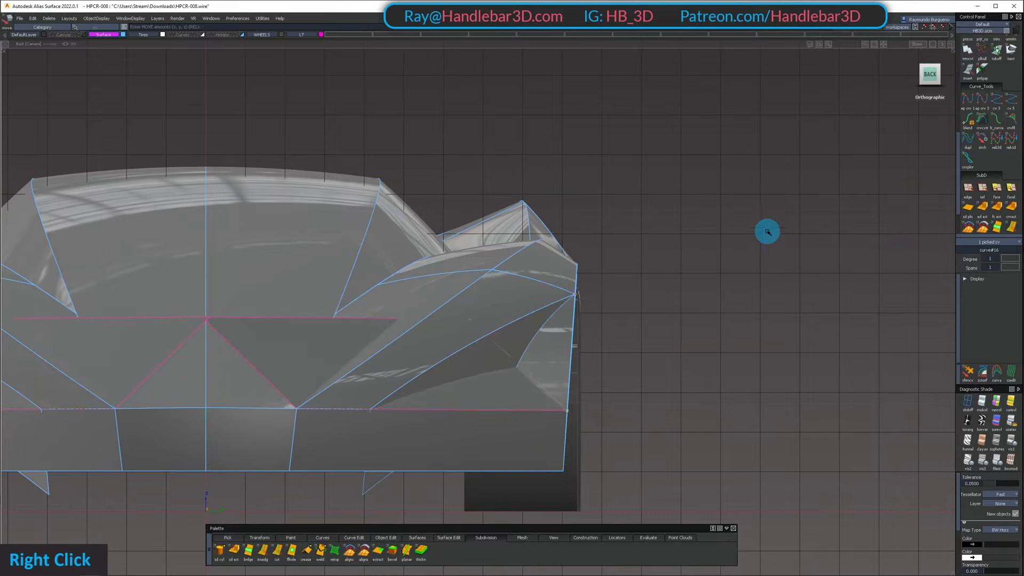
middle_drag(768, 229, 725, 242)
right_drag(725, 242, 727, 270)
mouse_move(720, 267)
alt+shift+mouse_down()
mouse_move(315, 303)
mouse_move(437, 300)
mouse_move(823, 343)
mouse_move(744, 377)
alt+shift+mouse_up()
ctrl+shift+drag(745, 376, 729, 298)
Examine the reshaped recess and the car's front end from above, the side and the front corner
mouse_move(729, 299)
alt+shift+mouse_down()
mouse_move(709, 348)
mouse_move(708, 267)
mouse_move(789, 309)
mouse_move(701, 335)
mouse_move(498, 343)
mouse_move(441, 371)
mouse_move(382, 407)
mouse_move(338, 496)
mouse_move(334, 336)
mouse_move(409, 379)
alt+shift+mouse_up()
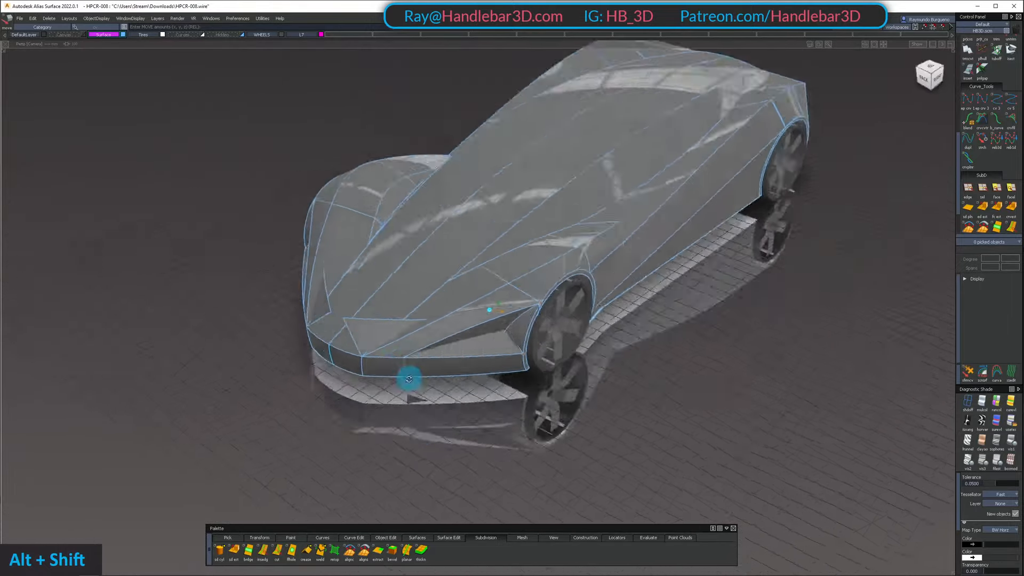
alt+shift+right_drag(409, 380, 364, 385)
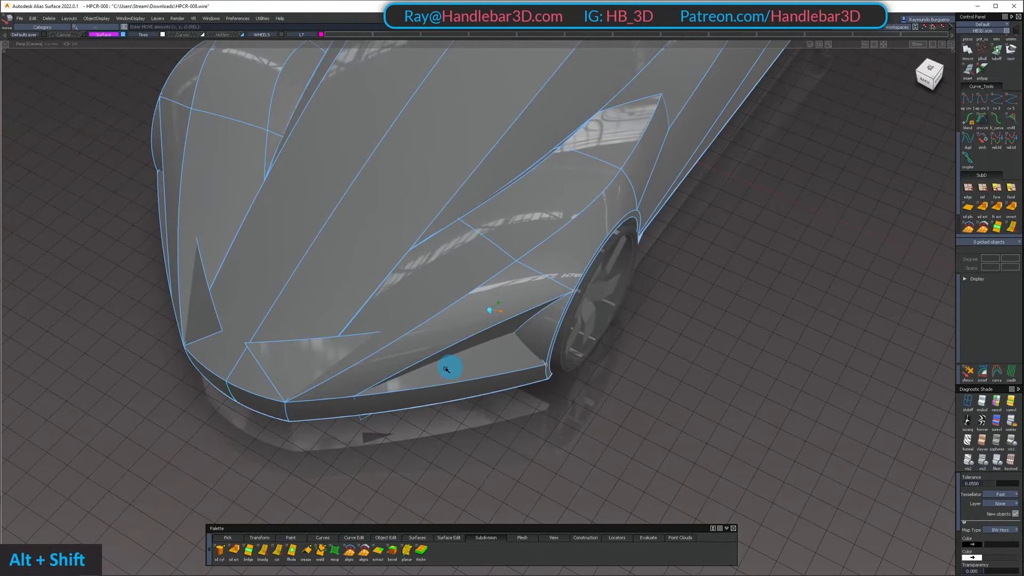
alt+shift+right_drag(315, 412, 430, 304)
alt+shift+drag(430, 304, 661, 254)
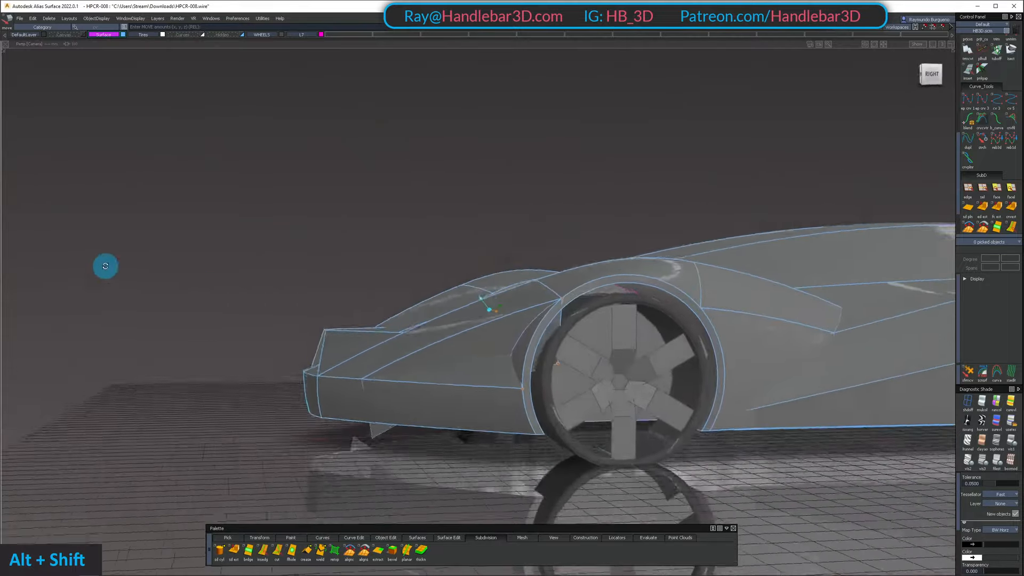
alt+shift+drag(182, 293, 469, 287)
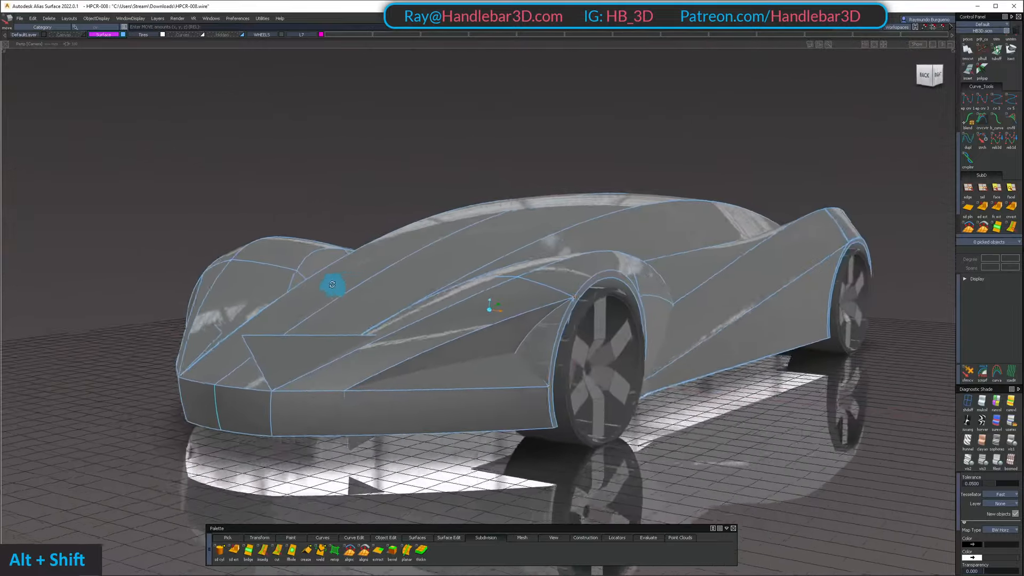
Set the degree of the second sweep's straight curve to 2
alt+shift+drag(186, 291, 466, 277)
alt+shift+middle_drag(466, 277, 476, 260)
alt+shift+drag(476, 260, 524, 269)
click(522, 376)
ctrl+shift+drag(523, 320, 553, 397)
ctrl+shift+drag(553, 398, 681, 322)
click(586, 364)
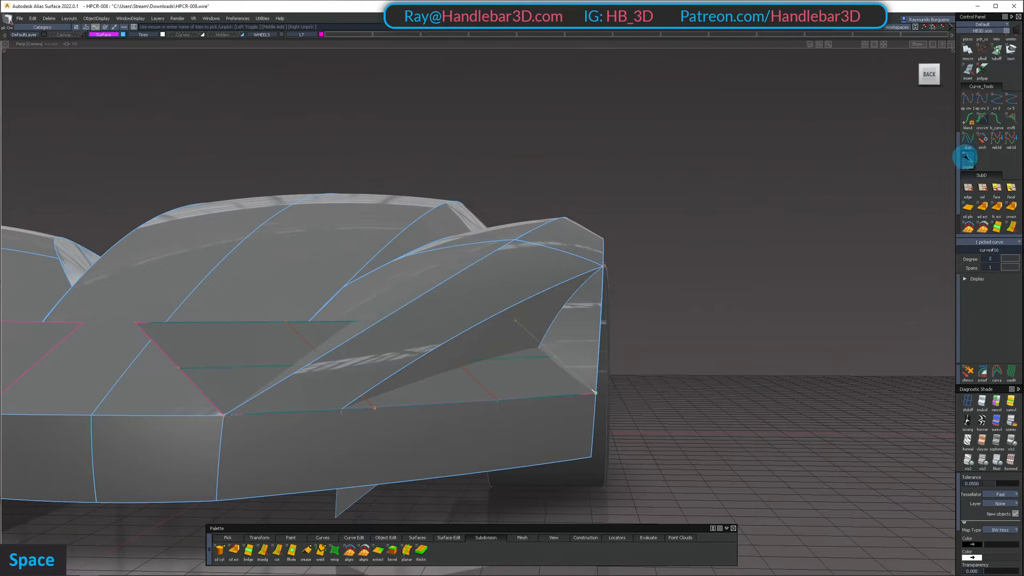
Adjust a control point of the second sweep's curve in the back view to reshape the recess's lower surface
shift+click(525, 367)
ctrl+shift+drag(545, 424, 544, 350)
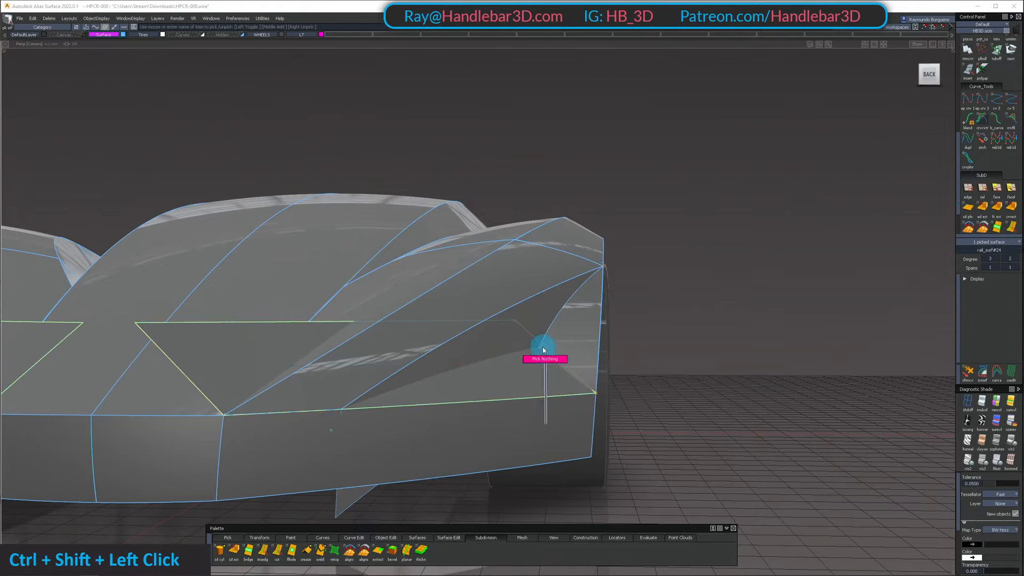
click(928, 77)
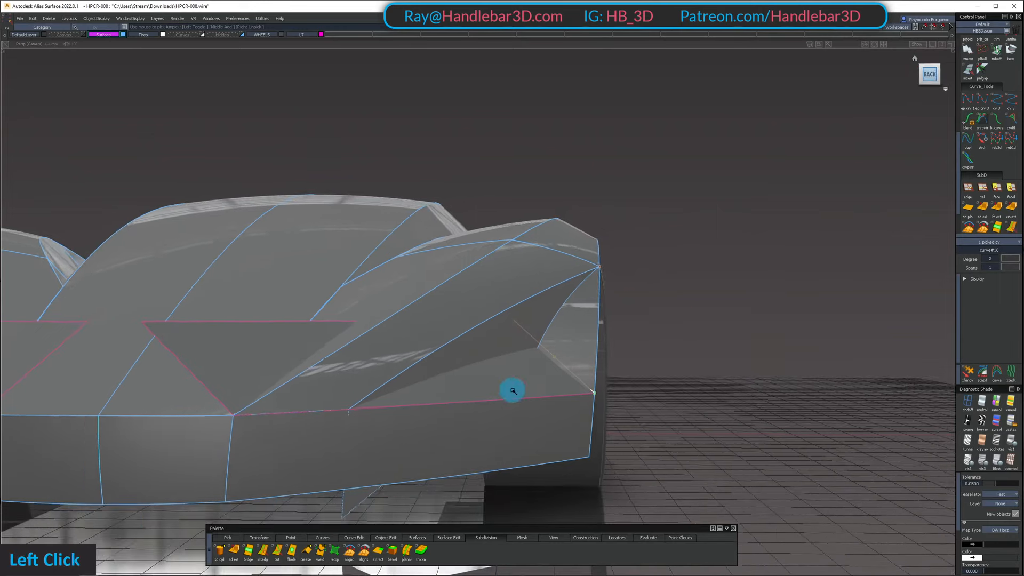
ctrl+shift+middle_drag(668, 378, 672, 335)
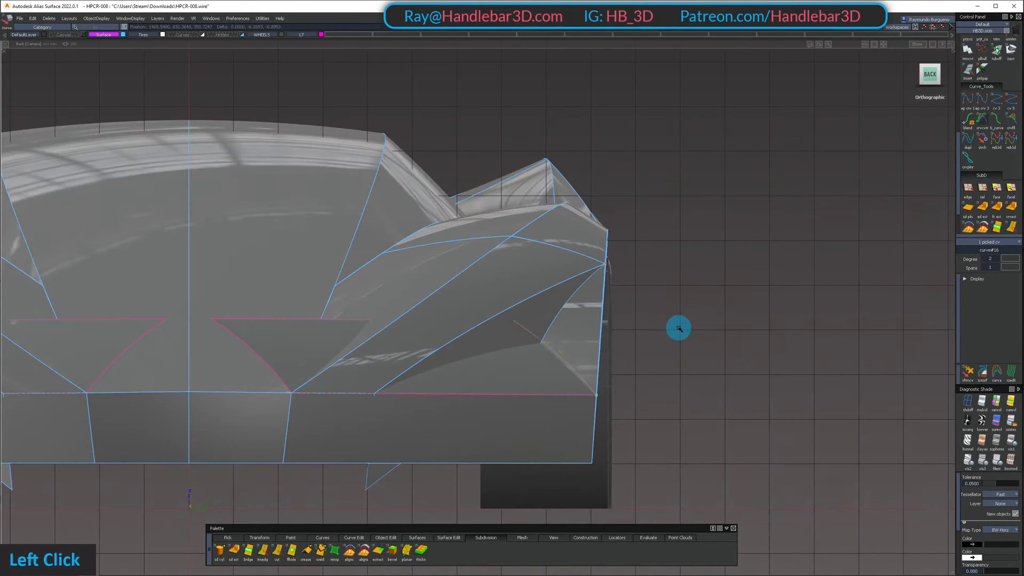
alt+shift+click(679, 330)
ctrl+shift+drag(571, 306, 568, 275)
ctrl+shift+drag(569, 275, 611, 344)
alt+shift+drag(581, 382, 583, 366)
ctrl+shift+double_click(555, 307)
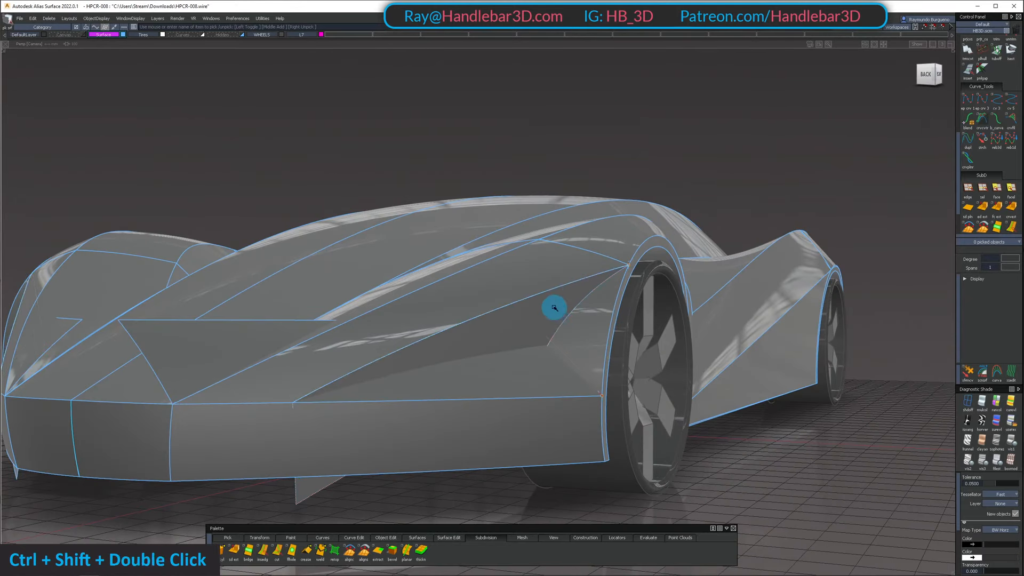
Set the degree of the first sweep's straight curve to 2
ctrl+shift+drag(598, 326, 742, 342)
click(623, 299)
click(995, 295)
key(space)
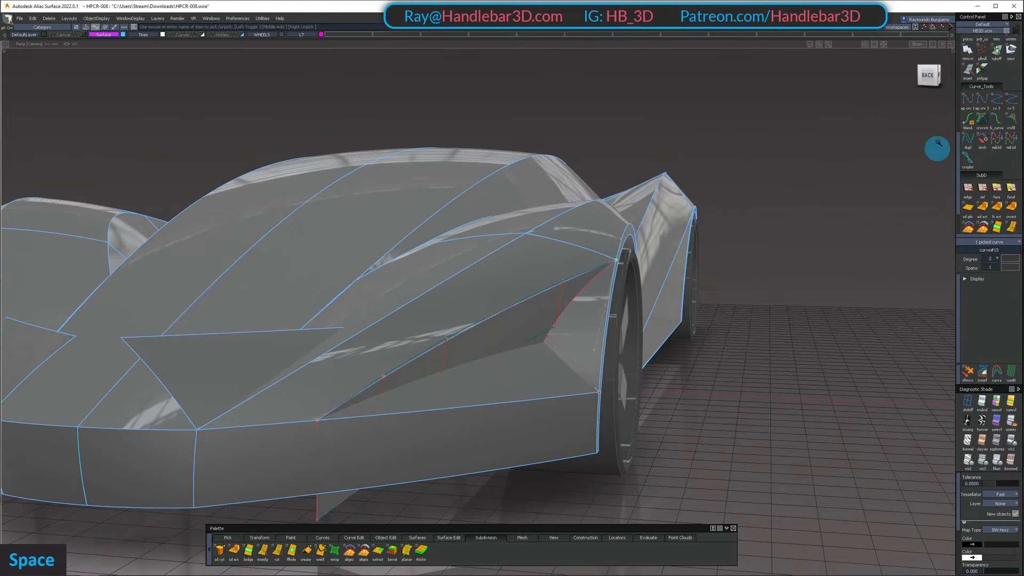
Adjust a control point of the first sweep's curve in the back view to give the recess's upper wall curvature
click(629, 330)
ctrl+shift+double_click(517, 265)
click(549, 288)
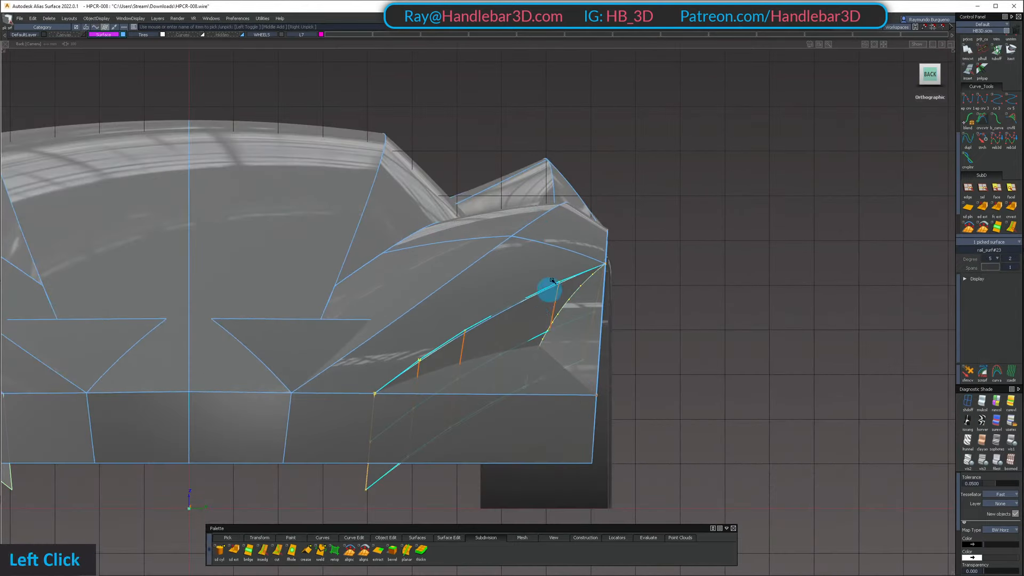
ctrl+shift+click(562, 332)
ctrl+shift+drag(542, 423, 566, 314)
key(F8)
Intersect the recess's upper and lower swept surfaces and check their shared edge from the front corner and the side
mouse_move(325, 325)
alt+shift+mouse_down()
mouse_move(434, 368)
mouse_move(421, 355)
mouse_move(464, 426)
alt+shift+mouse_up()
ctrl+shift+drag(466, 434, 476, 353)
click(497, 381)
key(space)
click(513, 339)
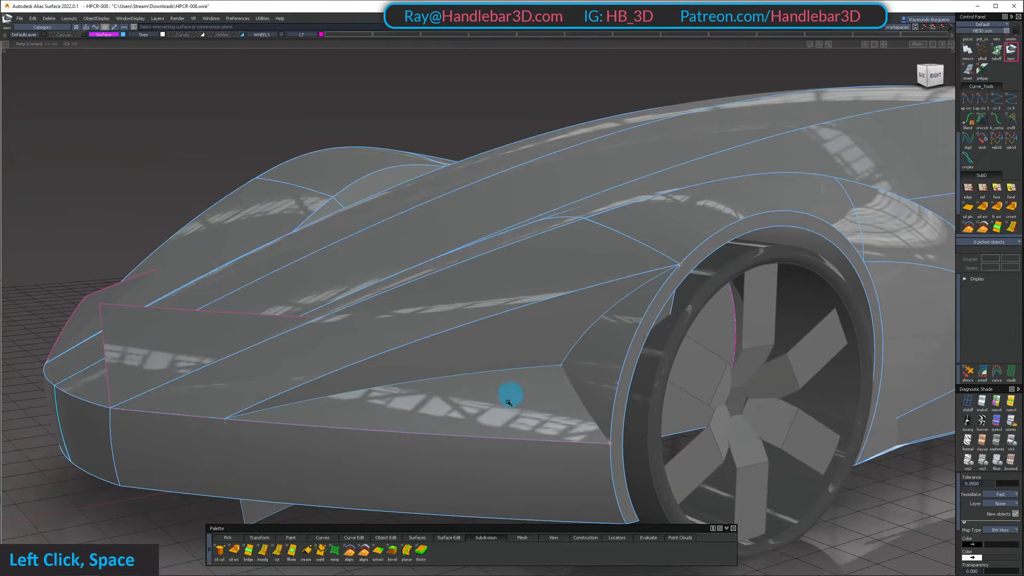
alt+shift+drag(511, 395, 212, 441)
alt+shift+drag(729, 378, 544, 418)
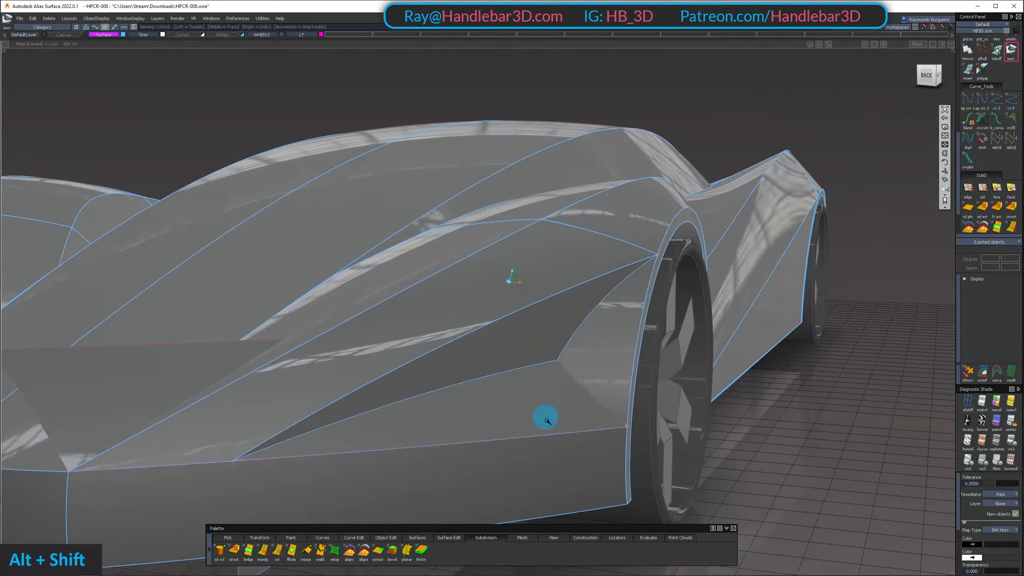
Reposition one control point of the first sweep's curve in the back view to refine the upper wall
ctrl+shift+double_click(559, 338)
alt+shift+drag(672, 338, 647, 293)
ctrl+shift+click(611, 338)
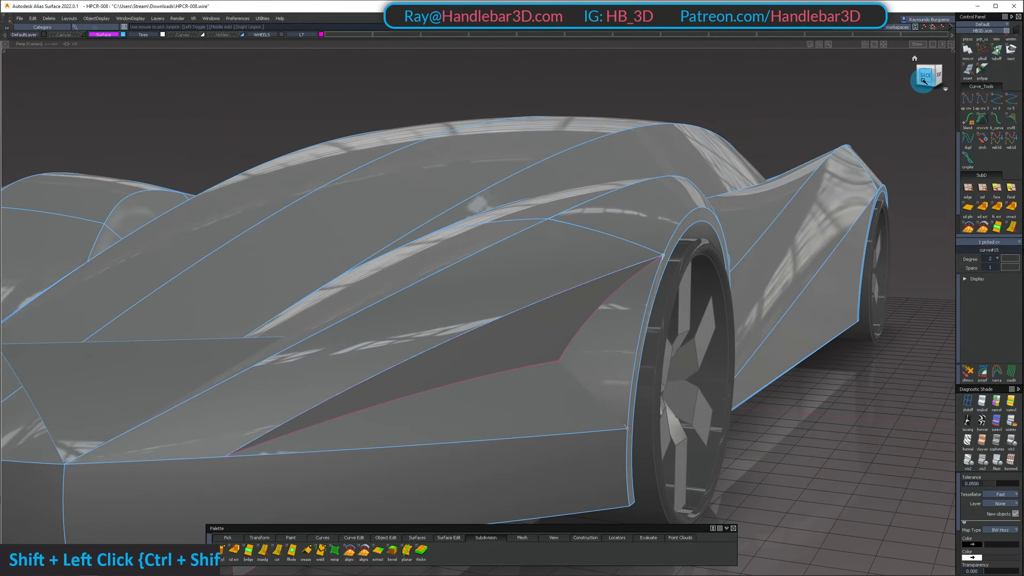
click(925, 78)
ctrl+shift+middle_click(814, 302)
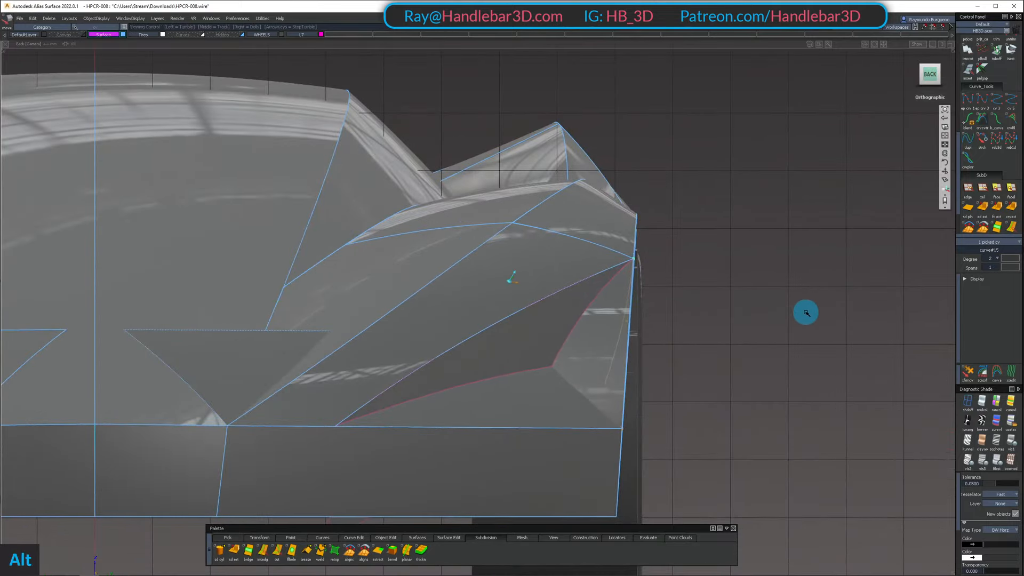
alt+shift+drag(806, 313, 658, 390)
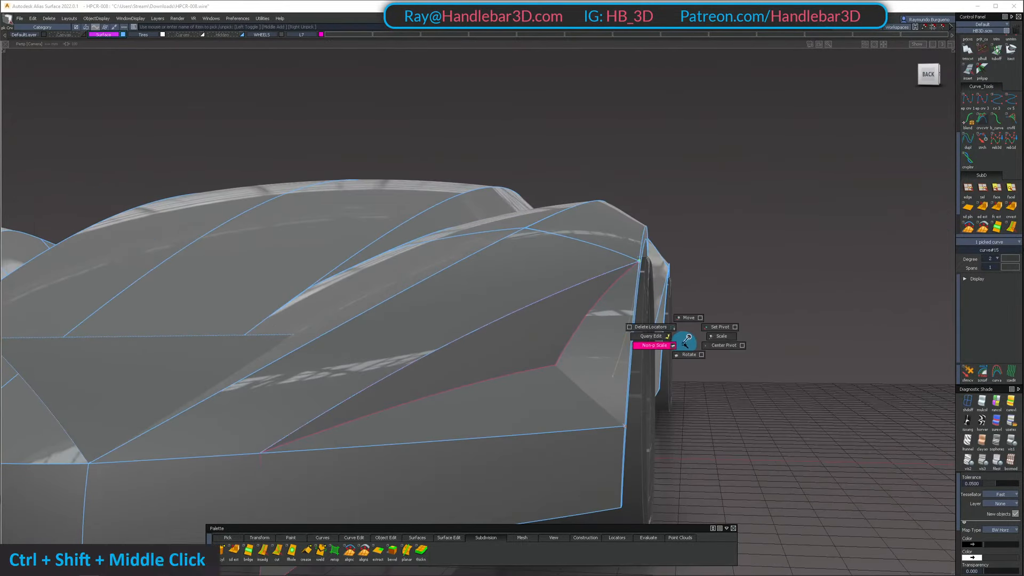
Rotate the first sweep's curve about its upper end in the back view to tilt the recess's upper wall
ctrl+shift+middle_drag(689, 347, 685, 353)
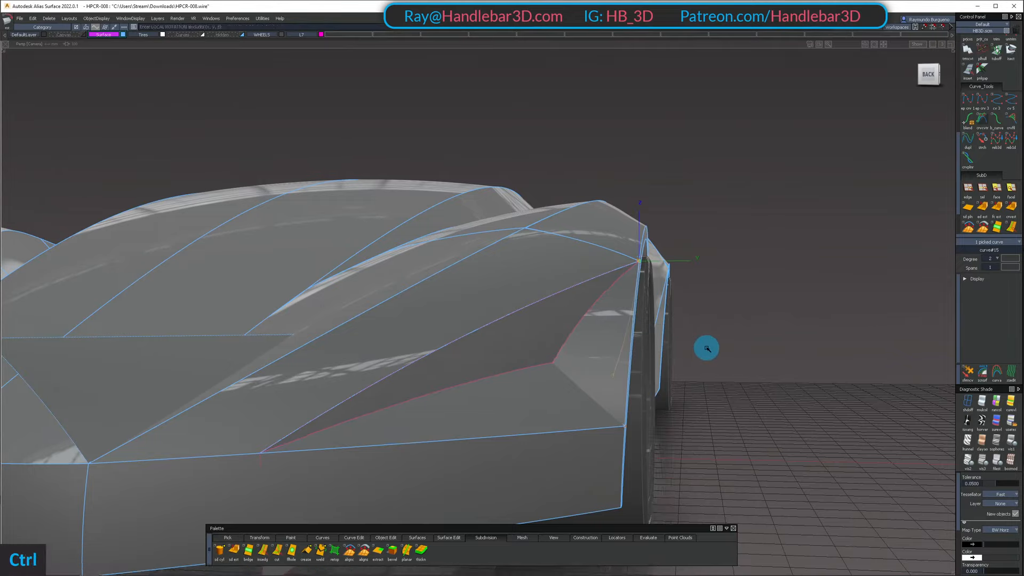
drag(714, 349, 943, 133)
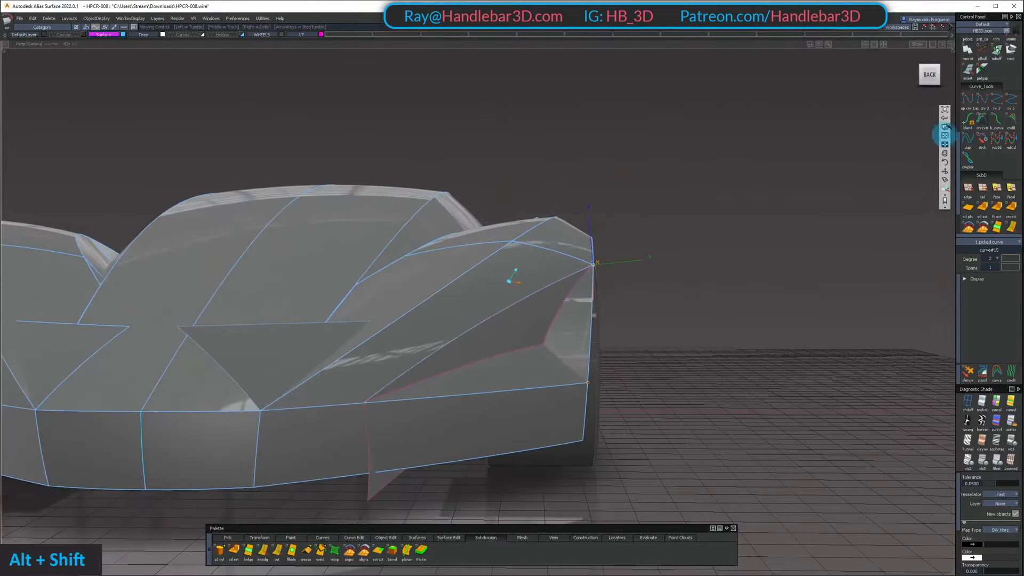
click(931, 78)
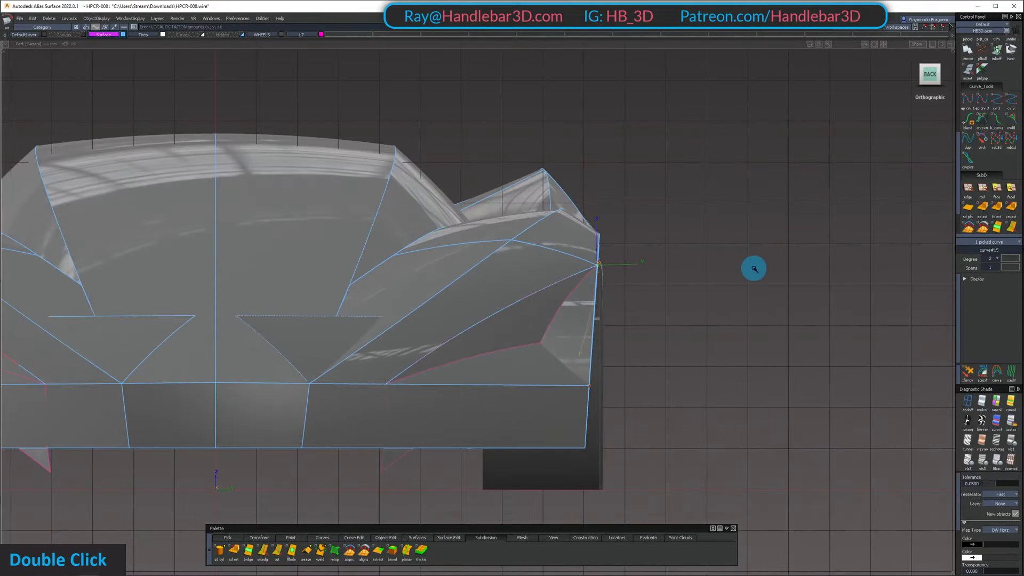
alt+shift+right_drag(747, 272, 726, 287)
alt+shift+drag(719, 289, 579, 382)
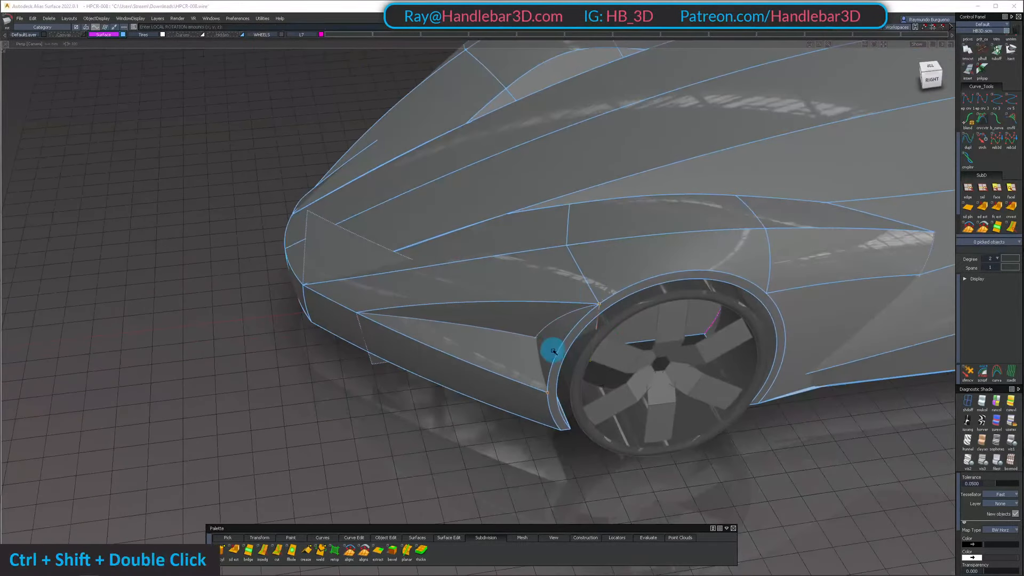
Isolate the inner wheel arch surface and reduce its degree across the width to 1
alt+shift+drag(554, 276, 590, 309)
ctrl+shift+drag(580, 366, 556, 335)
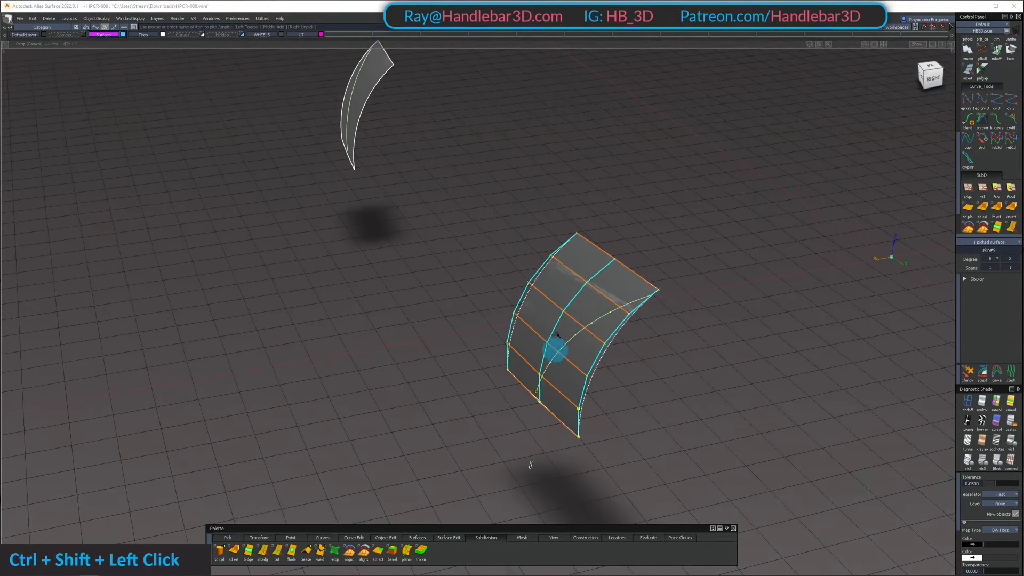
click(681, 309)
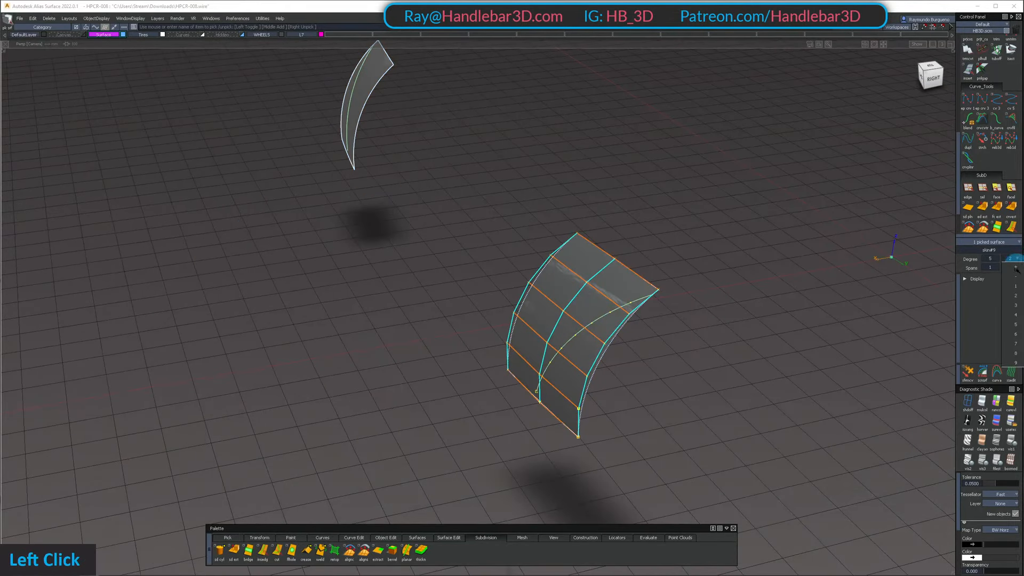
click(1016, 286)
key(space)
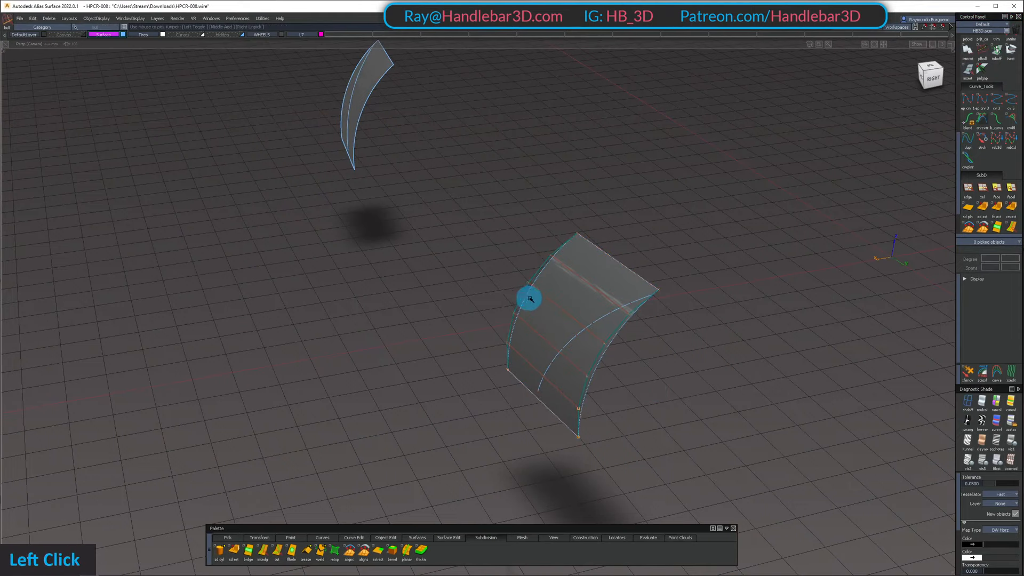
Move one row of six control points on the inner wheel arch surface in the side view to angle it
key(shift+u)
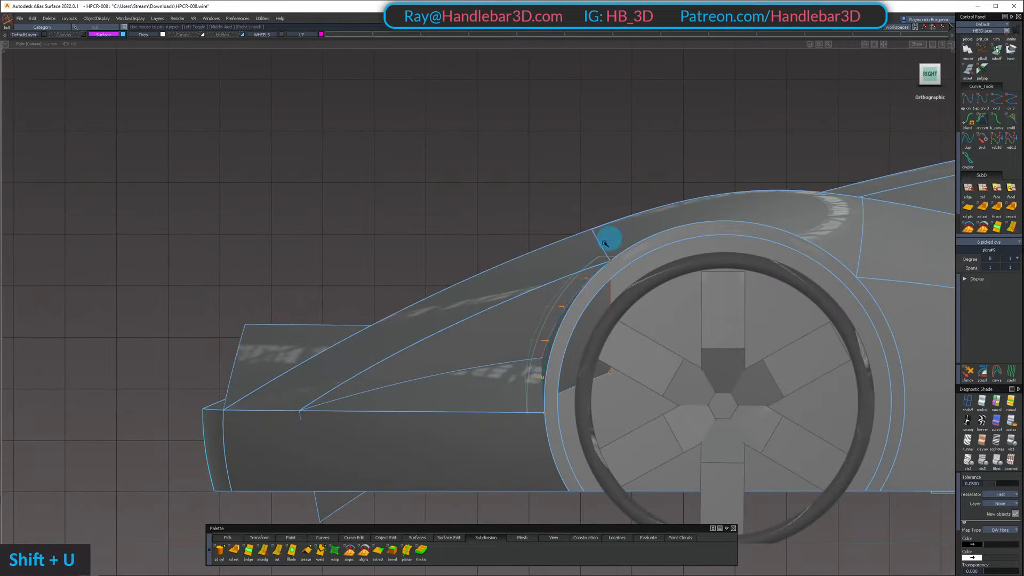
alt+shift+right_drag(471, 184, 453, 201)
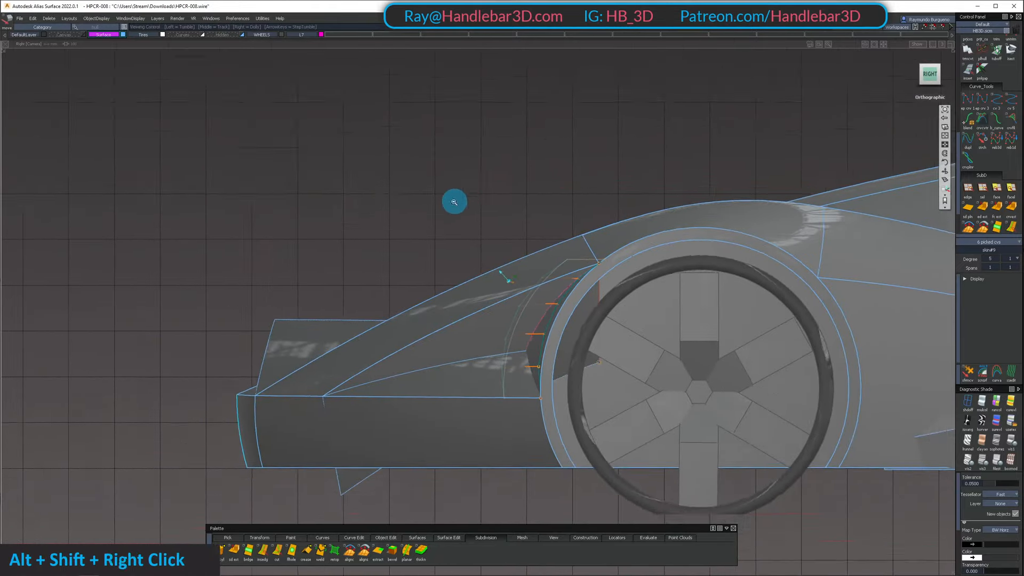
mouse_move(453, 202)
alt+shift+mouse_down()
mouse_move(768, 272)
mouse_move(878, 251)
mouse_move(877, 219)
mouse_move(955, 229)
mouse_move(939, 194)
mouse_move(494, 251)
mouse_move(707, 258)
mouse_move(789, 208)
mouse_move(593, 350)
mouse_move(613, 370)
mouse_move(546, 345)
mouse_move(503, 300)
mouse_move(746, 249)
mouse_move(867, 261)
mouse_move(576, 291)
mouse_move(526, 366)
alt+shift+mouse_up()
ctrl+shift+double_click(546, 346)
mouse_move(526, 366)
ctrl+shift+mouse_down()
mouse_move(530, 341)
mouse_move(491, 327)
ctrl+shift+mouse_up()
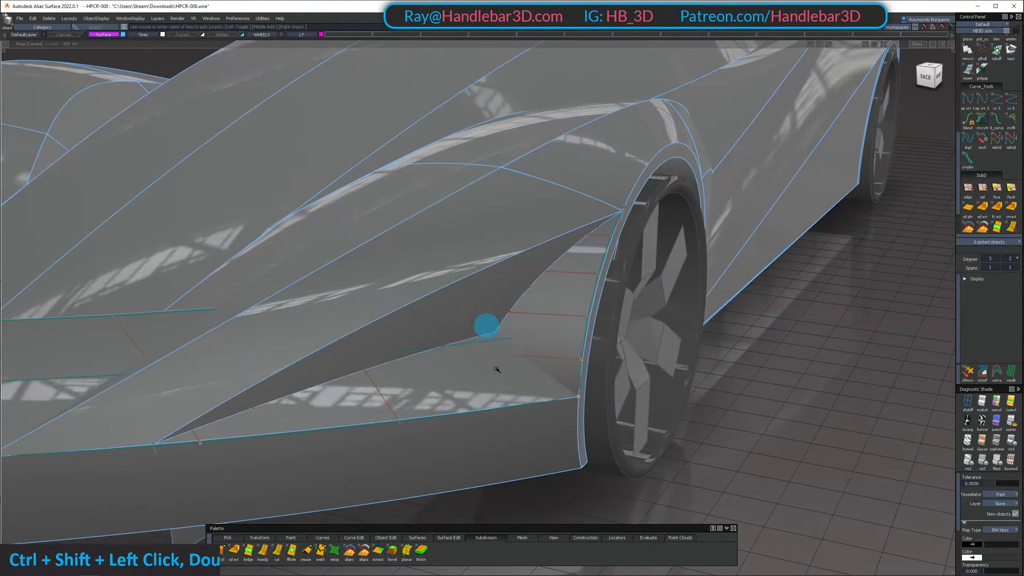
Intersect the two swept recess surfaces with the inner wheel arch surface and trim away their excess
ctrl+shift+drag(501, 440, 517, 240)
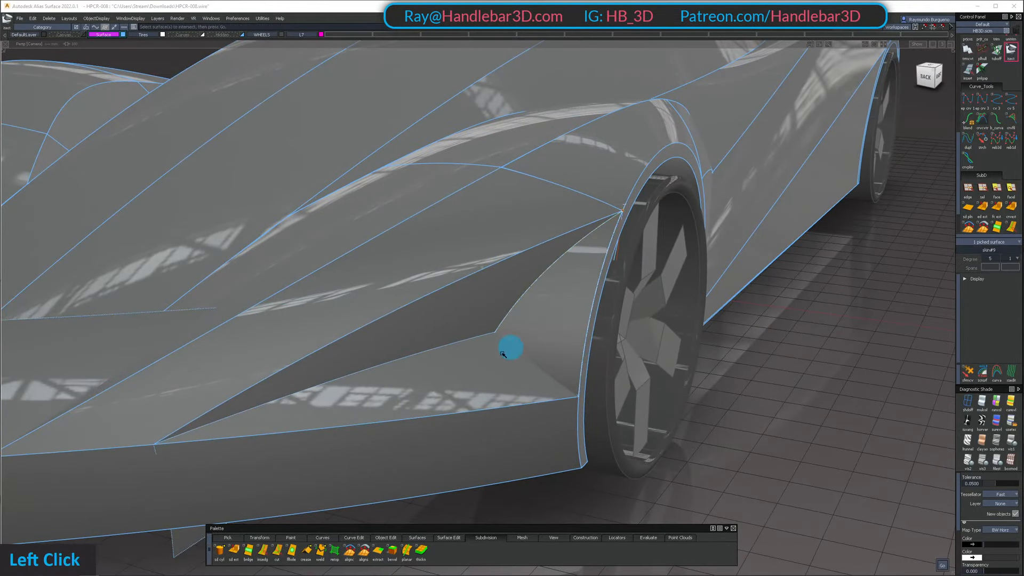
click(557, 321)
mouse_move(573, 240)
ctrl+shift+mouse_down()
mouse_move(557, 314)
mouse_move(558, 380)
ctrl+shift+mouse_up()
mouse_move(558, 380)
ctrl+shift+mouse_down()
mouse_move(561, 331)
mouse_move(483, 383)
ctrl+shift+mouse_up()
click(559, 318)
click(469, 299)
key(space)
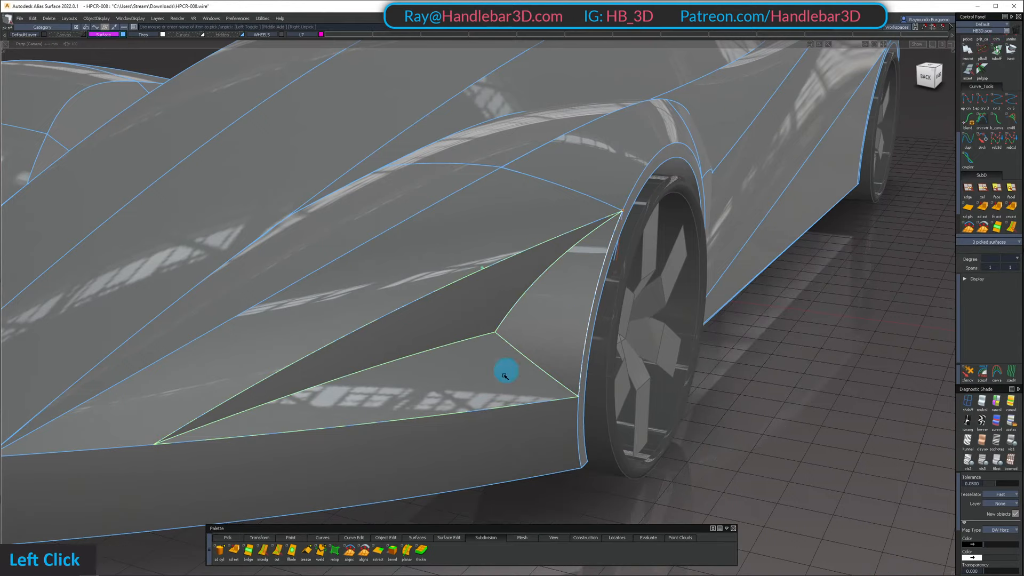
Apply Shade-Sky diagnostic shading to the car and view the trimmed recess from the front corner
alt+shift+right_drag(613, 242, 539, 286)
alt+shift+drag(539, 285, 634, 336)
alt+shift+right_drag(633, 336, 652, 320)
alt+shift+drag(652, 320, 522, 334)
key(j)
alt+shift+middle_drag(581, 302, 434, 235)
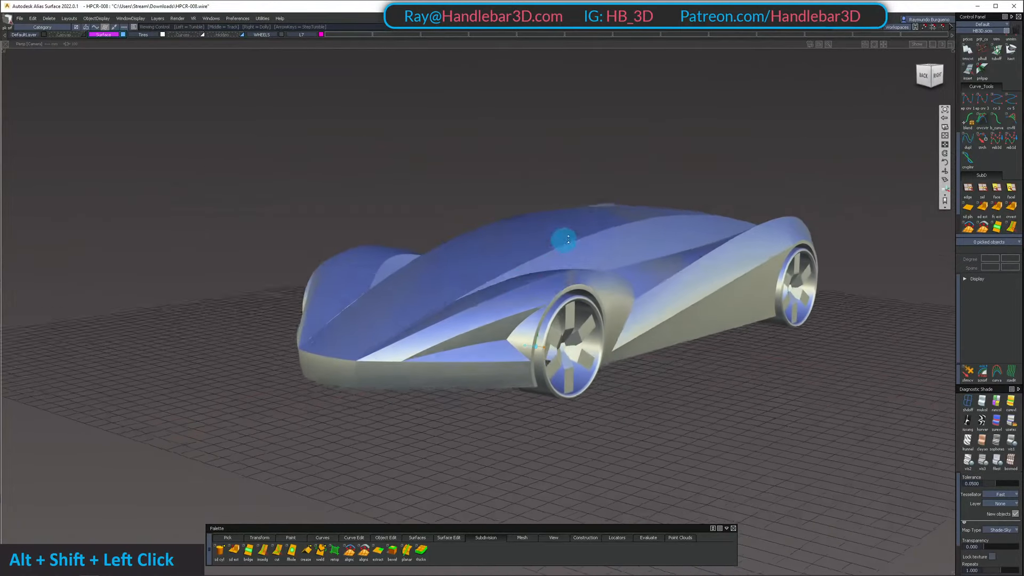
alt+shift+drag(435, 235, 512, 277)
Compare the car's front corner with the Sketch.PNG reference drawings in Photos, and zoom in on the recess
drag(747, 0, 681, 112)
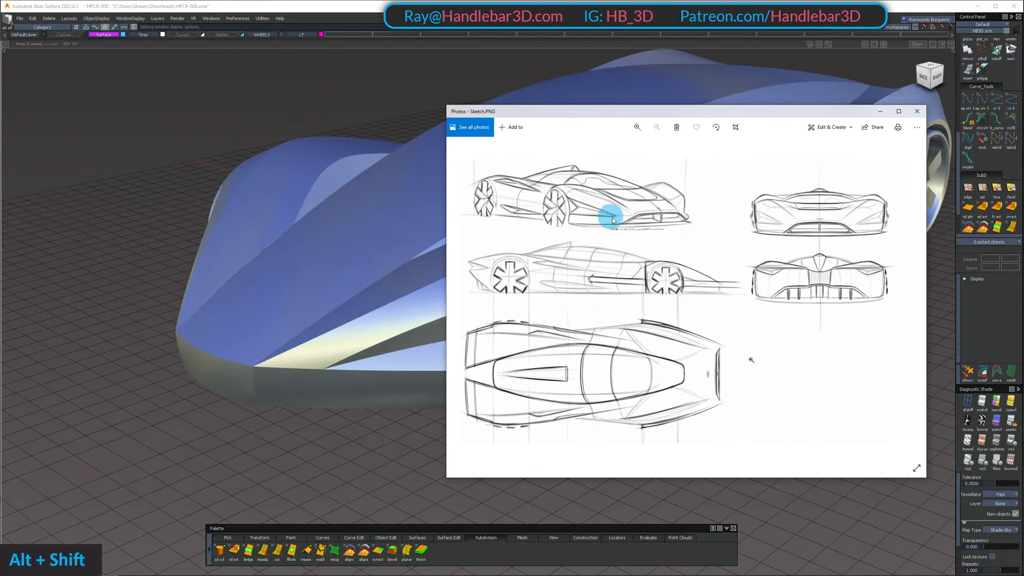
alt+shift+middle_drag(361, 282, 402, 288)
alt+shift+right_drag(402, 288, 420, 315)
mouse_move(419, 315)
alt+shift+mouse_down()
mouse_move(565, 348)
mouse_move(348, 378)
mouse_move(483, 452)
mouse_move(434, 327)
mouse_move(274, 373)
mouse_move(398, 348)
mouse_move(545, 241)
alt+shift+mouse_up()
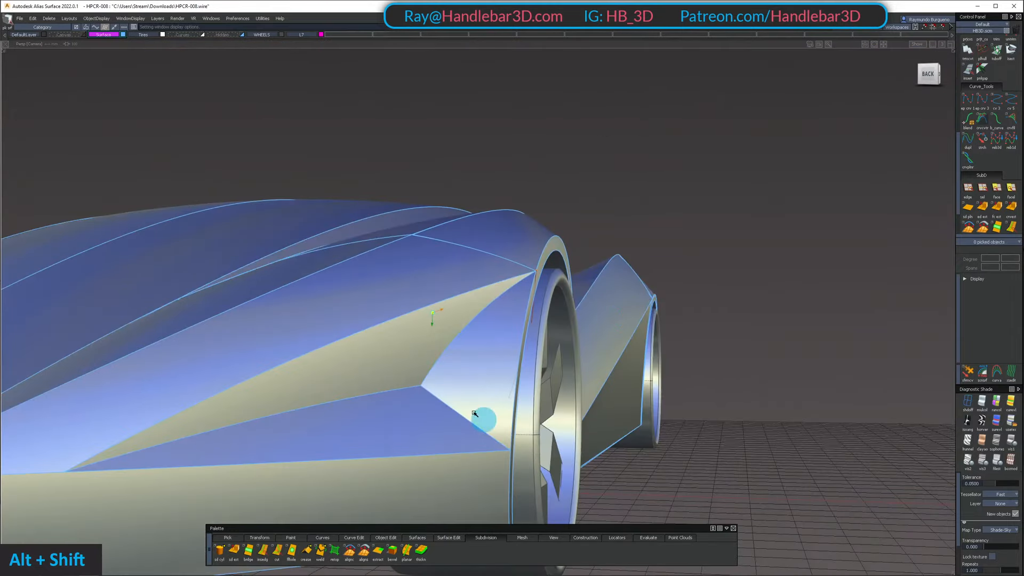
Examine the shaded wheel arch, body side and front recess from the side, above and the front corner
mouse_move(410, 404)
alt+shift+mouse_down()
mouse_move(247, 315)
mouse_move(613, 304)
mouse_move(350, 368)
mouse_move(427, 327)
mouse_move(490, 238)
alt+shift+mouse_up()
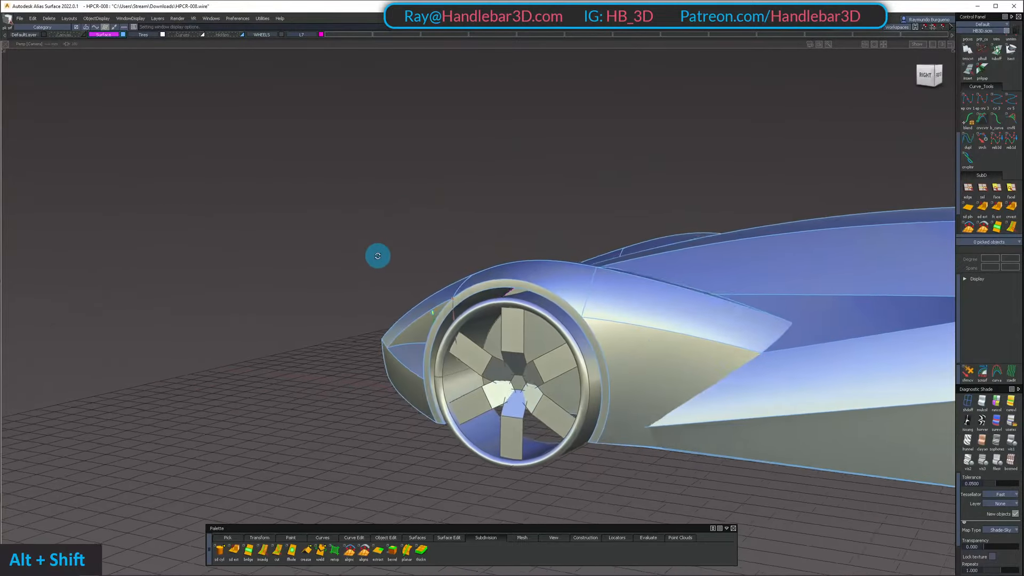
alt+shift+drag(343, 278, 635, 363)
alt+shift+middle_drag(635, 363, 519, 338)
alt+shift+right_drag(519, 338, 571, 327)
alt+shift+drag(572, 327, 455, 216)
alt+shift+drag(260, 256, 418, 284)
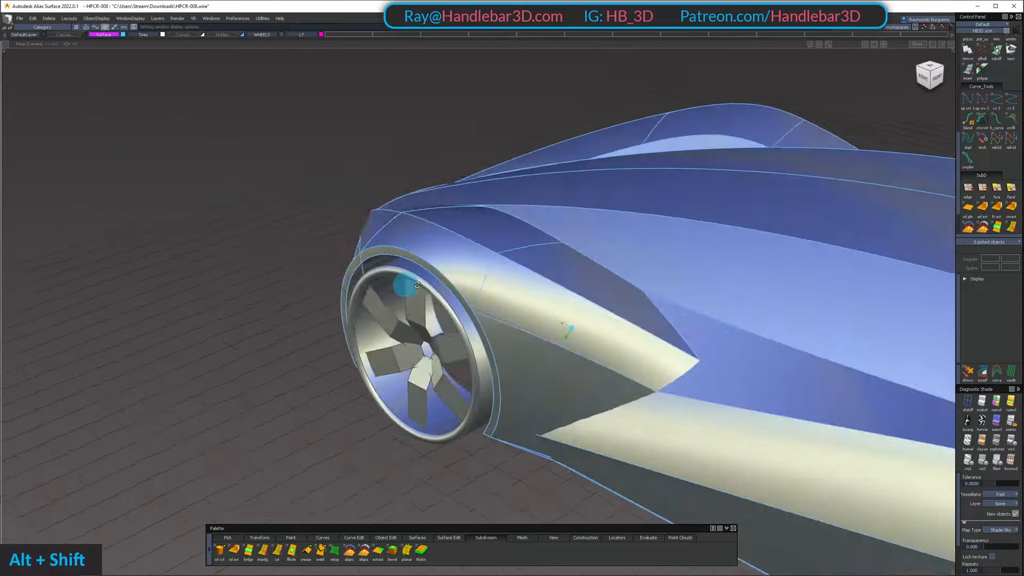
alt+shift+right_drag(419, 283, 595, 279)
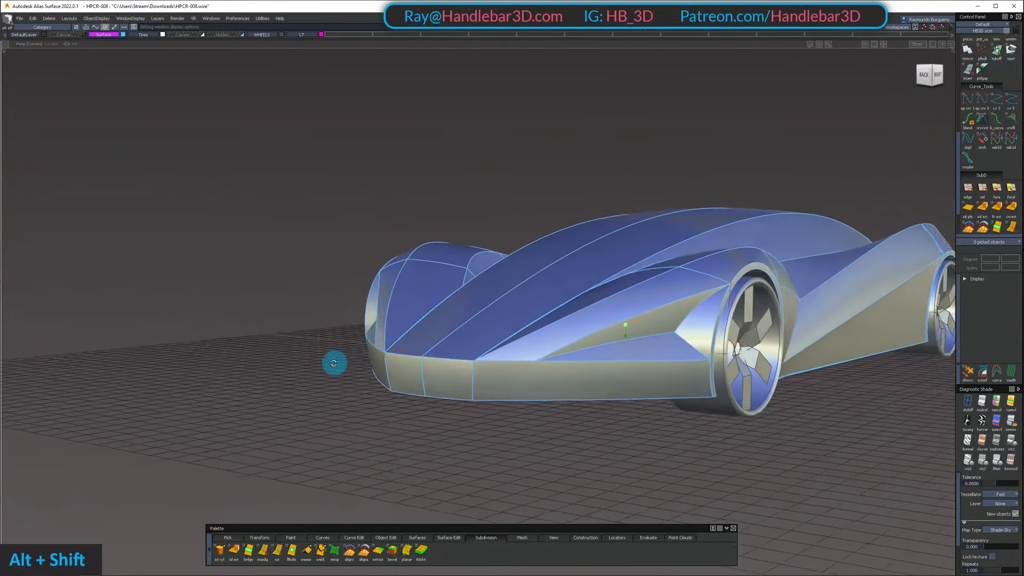
Assign the recess's leftover construction curves to the Curves layer
alt+shift+right_drag(595, 307, 735, 262)
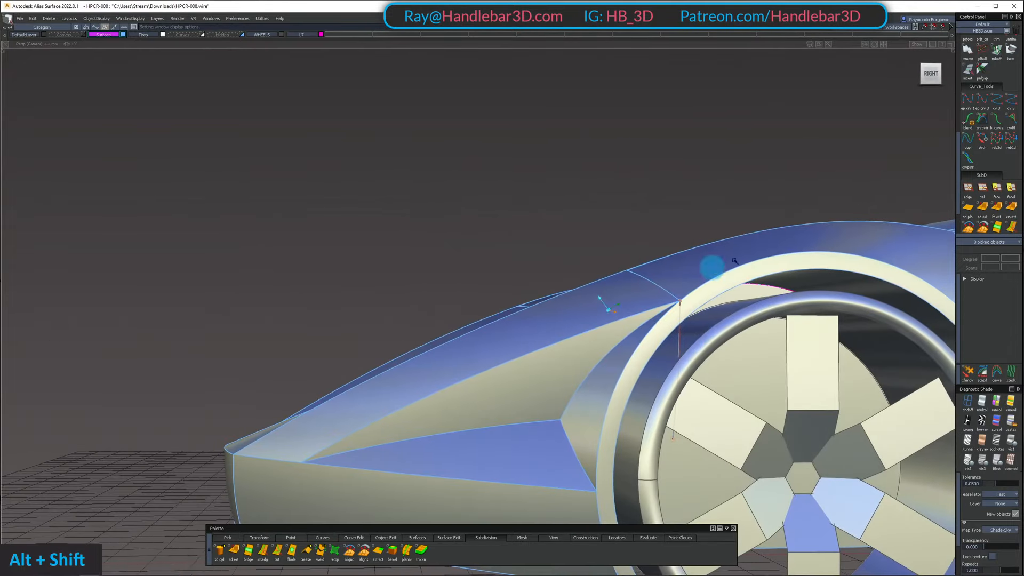
alt+shift+drag(670, 341, 636, 376)
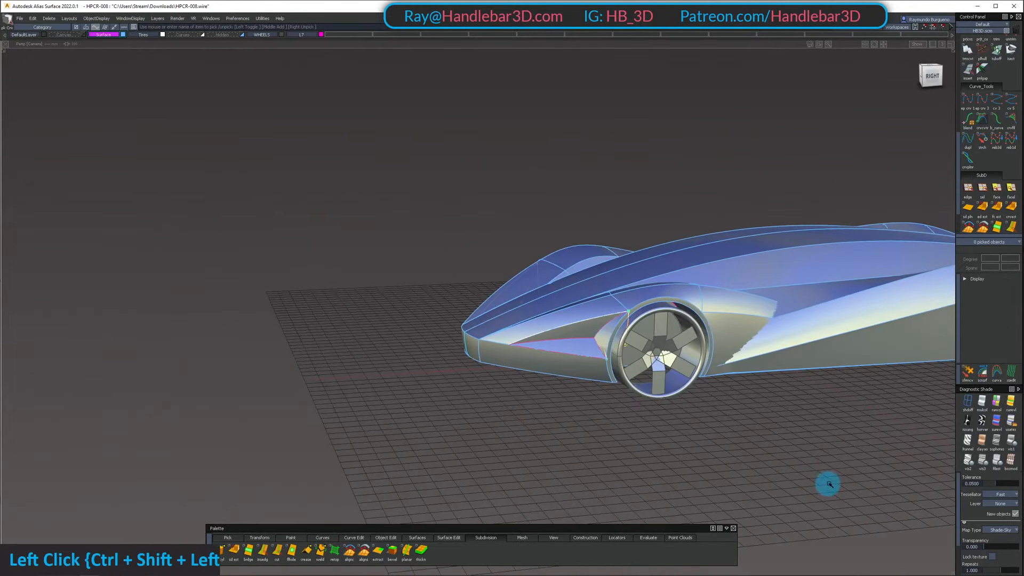
right_drag(182, 41, 187, 43)
Examine the symmetrical front recesses and fender shape from the front and the side
alt+shift+drag(368, 256, 705, 207)
alt+shift+right_drag(706, 206, 533, 208)
alt+shift+drag(534, 208, 615, 194)
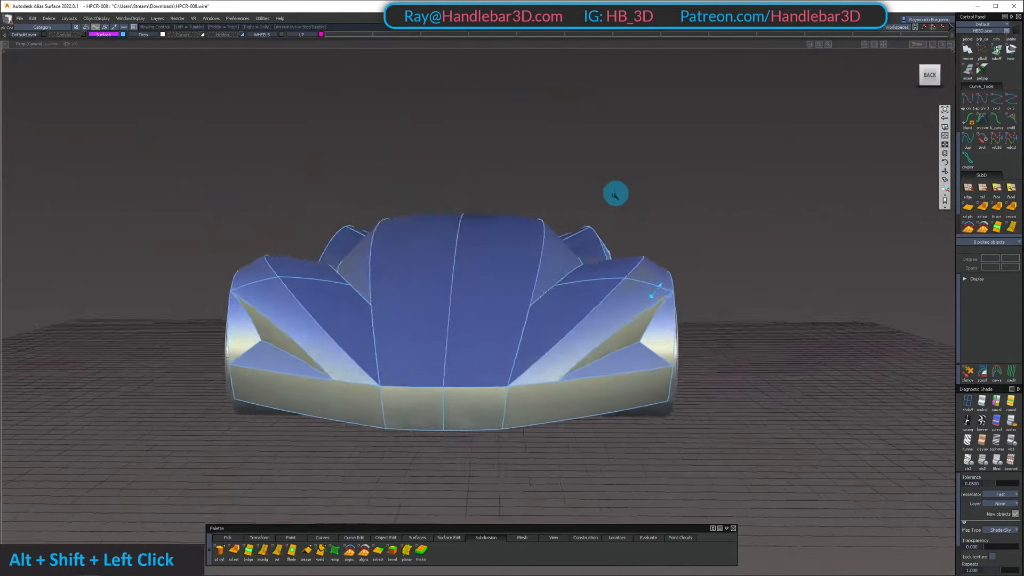
alt+shift+drag(517, 250, 421, 229)
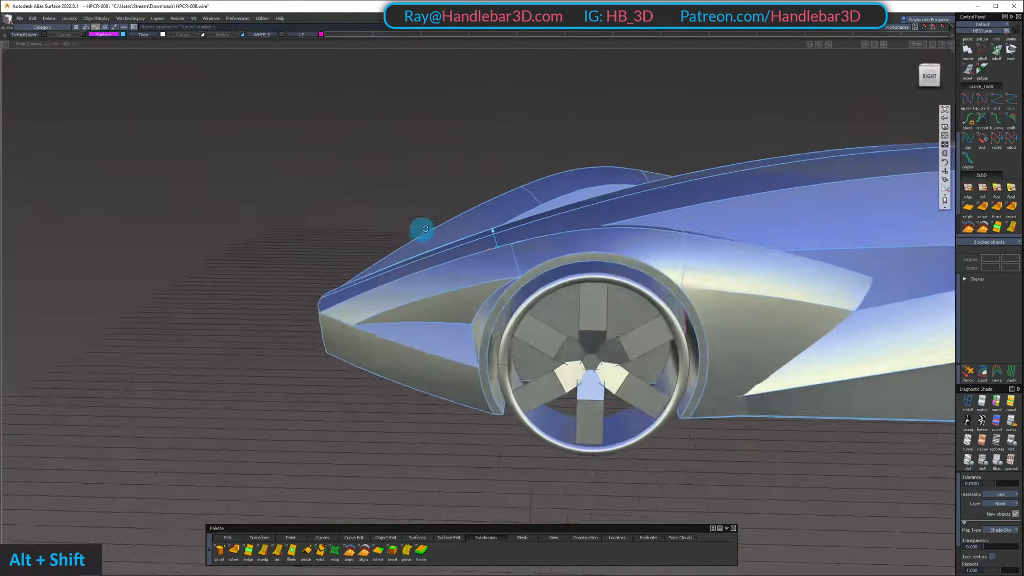
mouse_move(493, 232)
alt+shift+mouse_down()
mouse_move(511, 299)
mouse_move(494, 290)
mouse_move(579, 386)
mouse_move(489, 290)
mouse_move(537, 276)
mouse_move(425, 213)
mouse_move(411, 156)
mouse_move(581, 142)
mouse_move(503, 225)
alt+shift+mouse_up()
alt+shift+drag(642, 265, 559, 268)
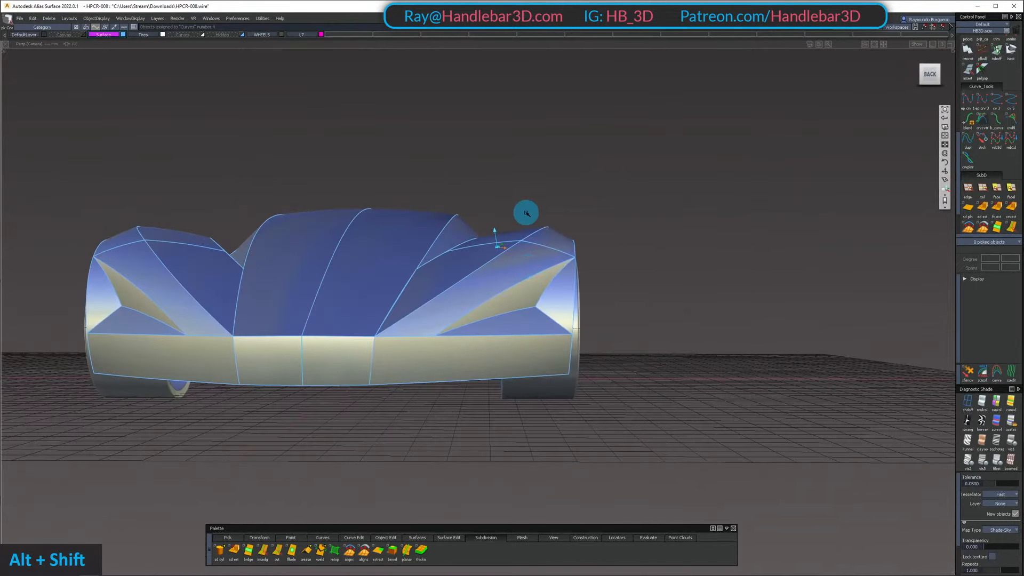
Examine the fender, the panel behind the front wheel and the lower body side from the front corner and the side
alt+shift+drag(527, 213, 295, 241)
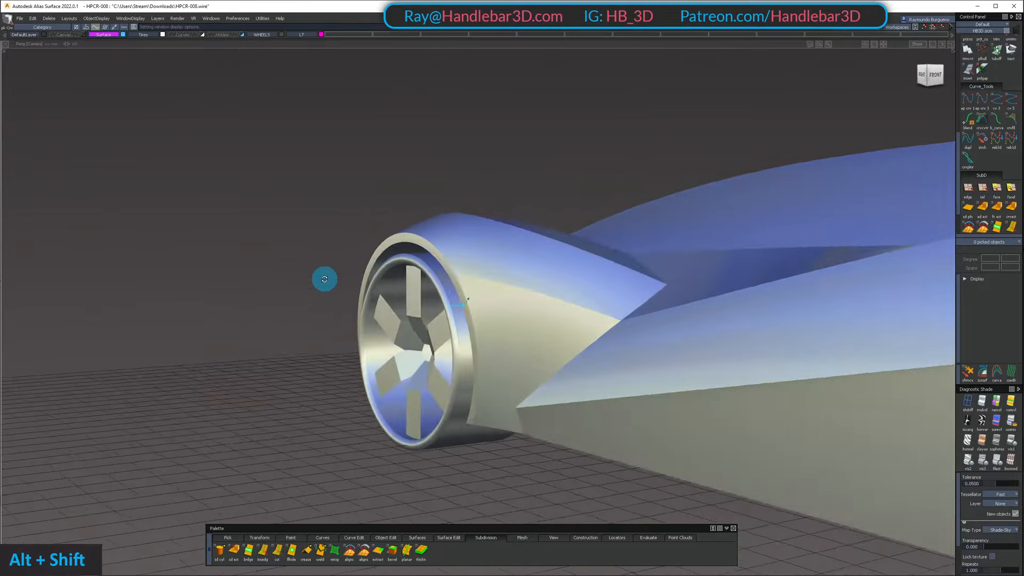
alt+shift+drag(270, 345, 564, 289)
ctrl+shift+right_drag(563, 289, 542, 247)
alt+shift+drag(542, 247, 363, 235)
alt+shift+middle_drag(623, 246, 518, 261)
alt+shift+right_drag(518, 260, 539, 272)
alt+shift+drag(539, 272, 457, 235)
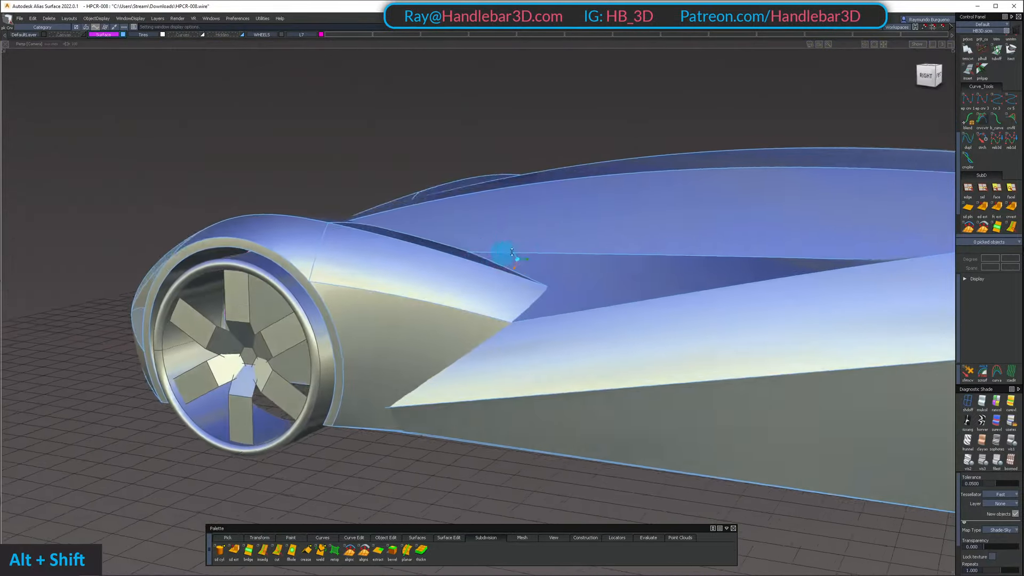
alt+shift+drag(514, 256, 552, 349)
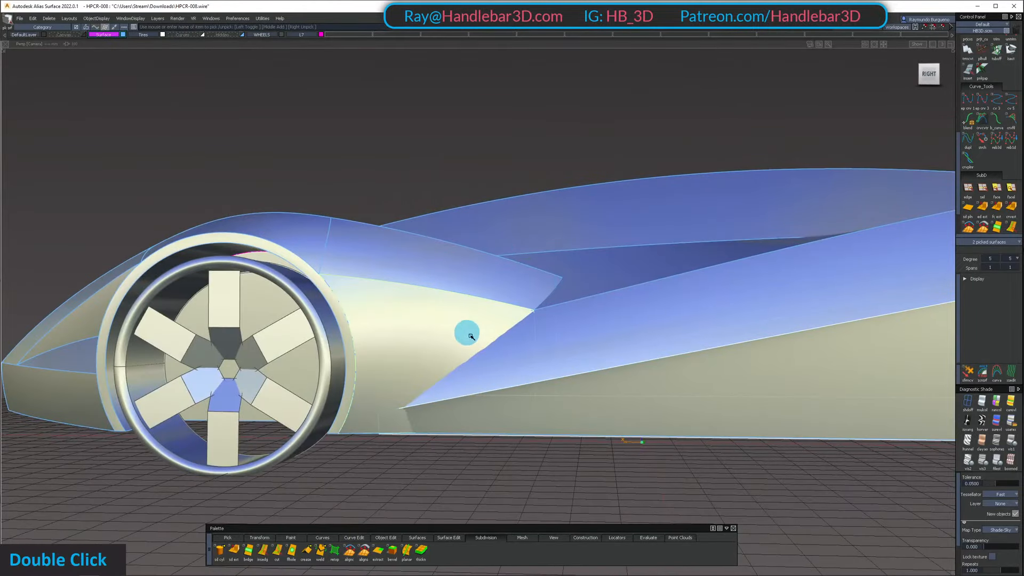
ctrl+shift+drag(537, 456, 519, 310)
ctrl+shift+drag(519, 310, 513, 396)
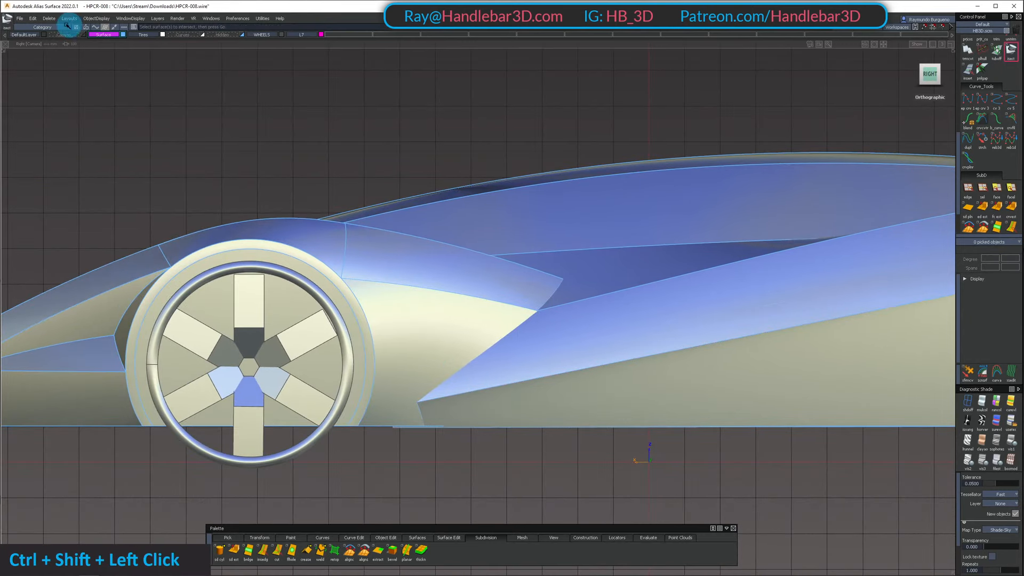
Save the model as a new version named HPCR-009.wire
click(19, 18)
click(299, 174)
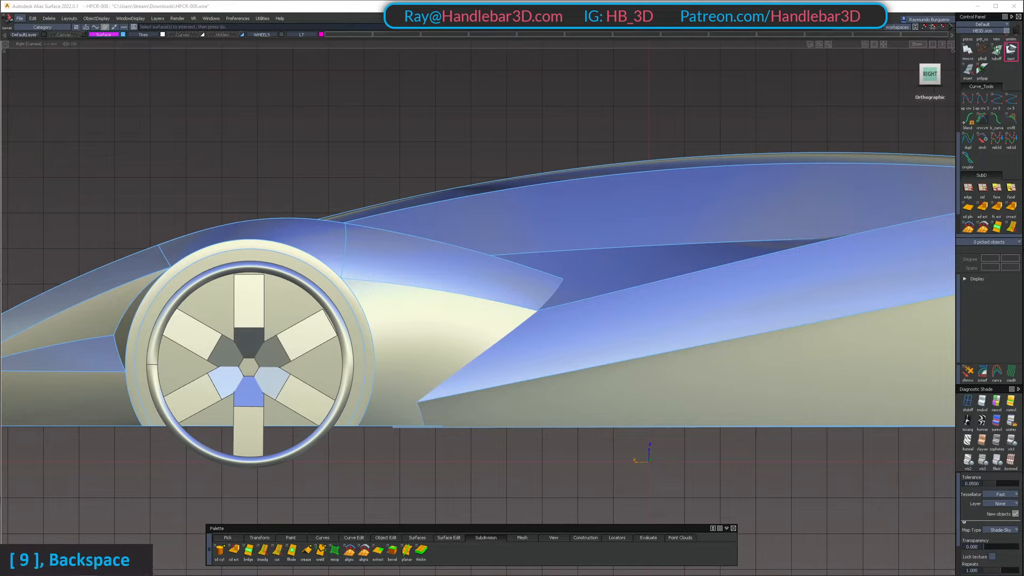
key(Return)
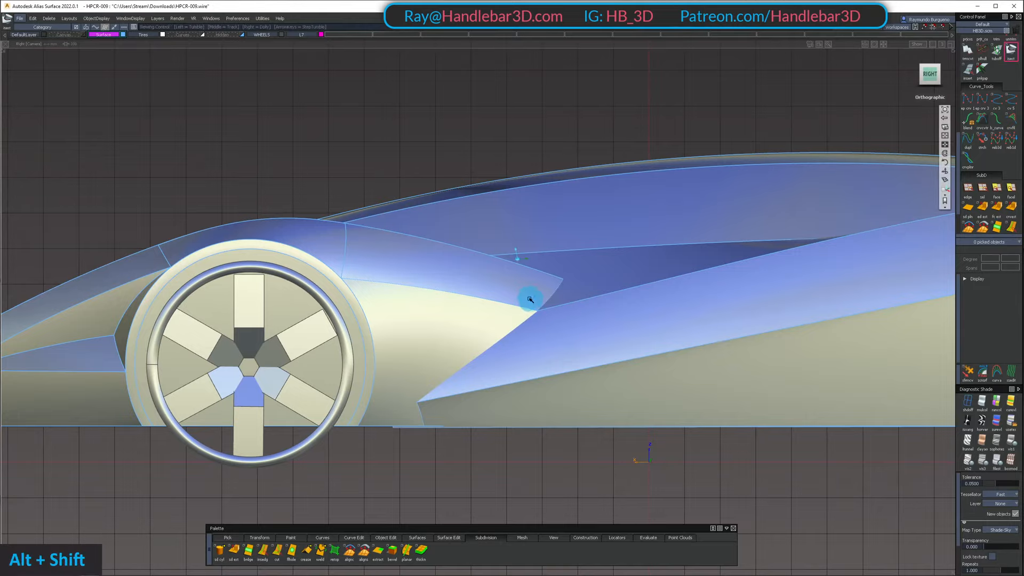
Isolate the panel behind the front wheel and the lower body side panel, and show them in the orthographic side view
alt+shift+drag(530, 299, 498, 278)
ctrl+shift+drag(516, 353, 549, 199)
alt+shift+drag(462, 299, 427, 288)
alt+shift+right_drag(555, 299, 510, 297)
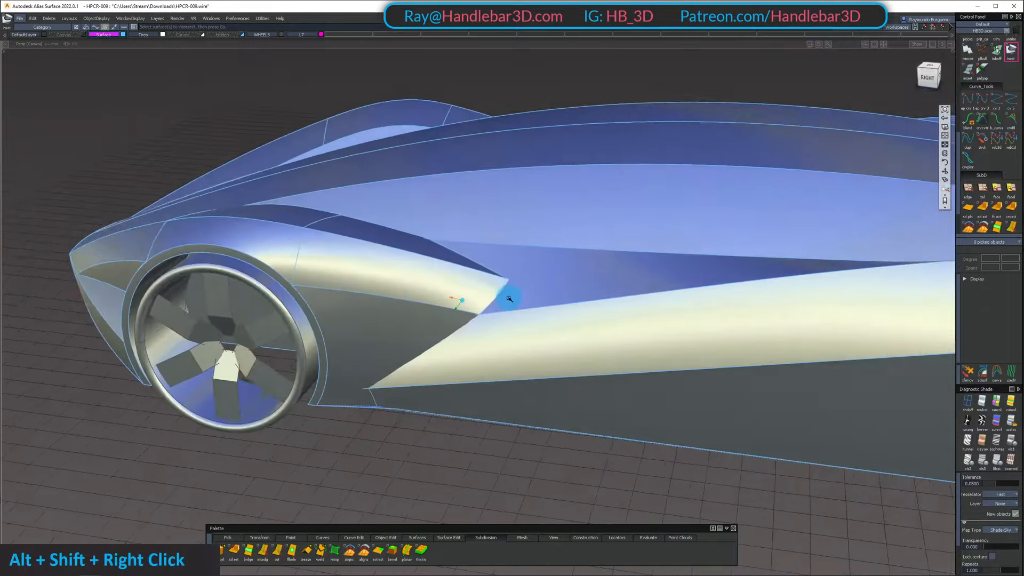
alt+shift+drag(507, 291, 560, 267)
ctrl+shift+drag(433, 256, 430, 298)
mouse_move(435, 297)
alt+shift+right_down()
mouse_move(471, 298)
mouse_move(428, 309)
alt+shift+right_up()
ctrl+shift+click(428, 310)
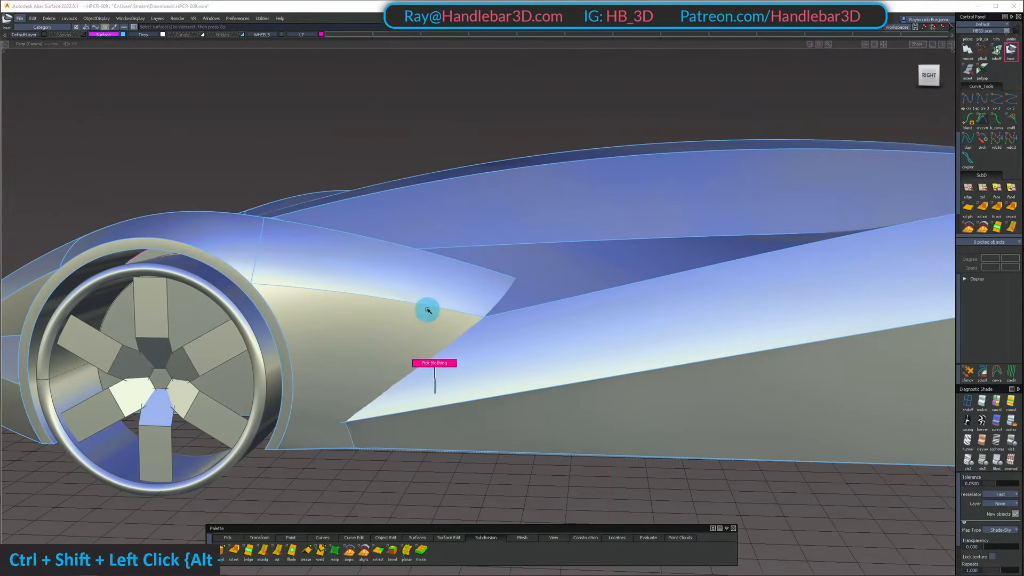
ctrl+shift+drag(446, 370, 434, 431)
click(433, 434)
click(299, 375)
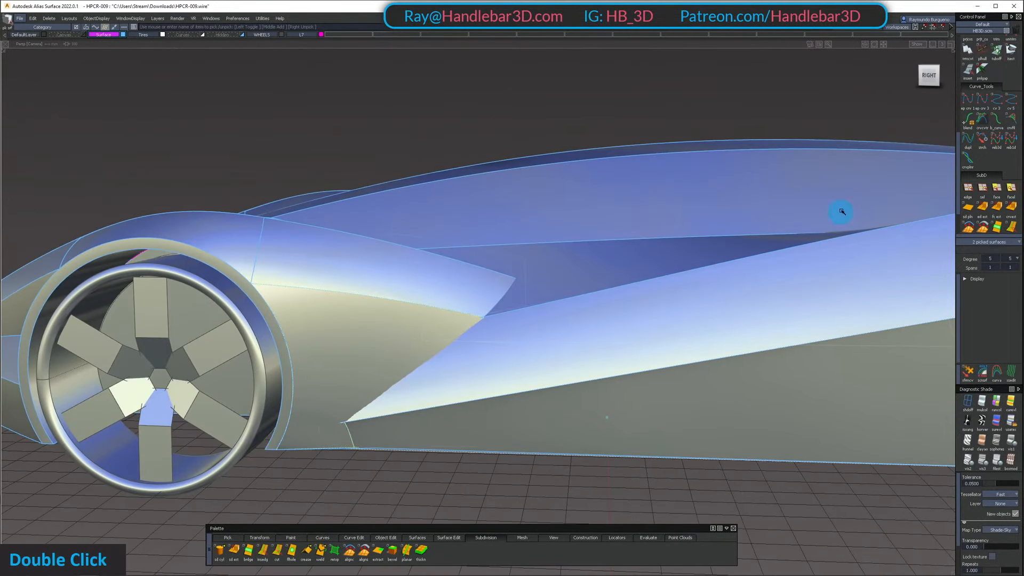
mouse_move(946, 73)
mouse_down()
mouse_move(763, 174)
mouse_move(957, 75)
mouse_up()
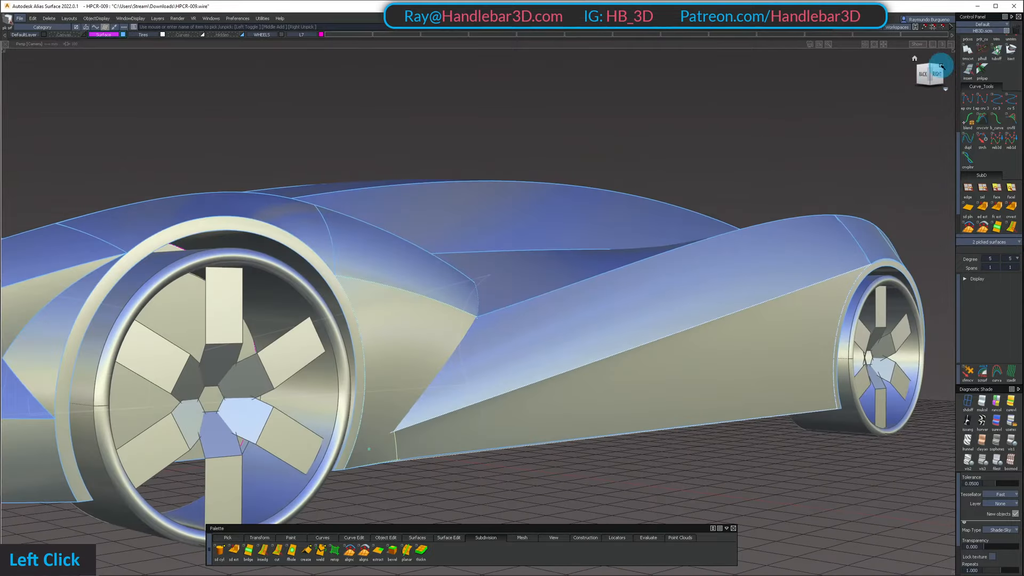
click(942, 65)
key(shift+h)
Draw a straight horizontal curve from the lower side panel's upper front corner forward past the wheel arch edge
ctrl+shift+click(354, 435)
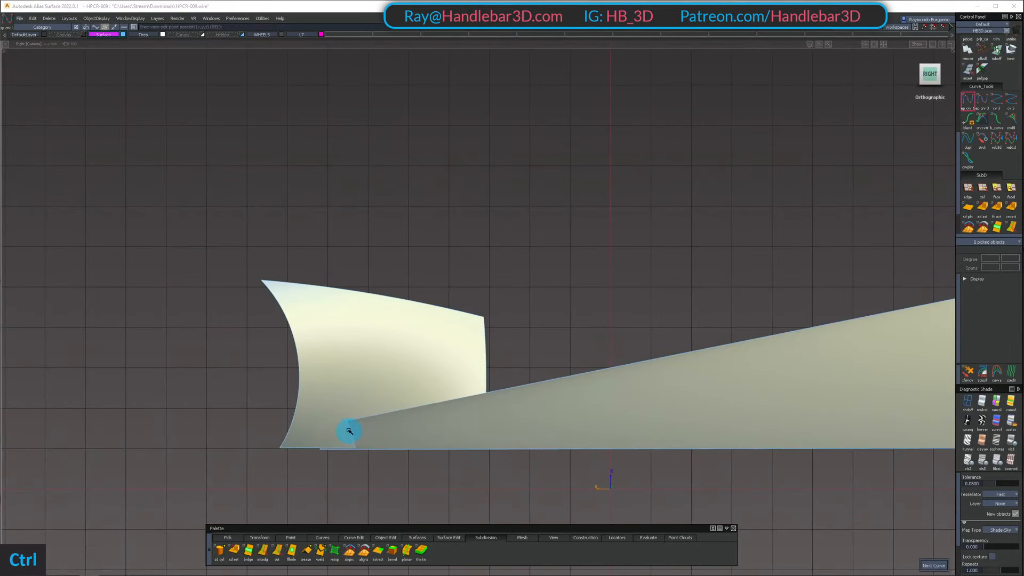
ctrl+alt+click(349, 428)
middle_click(261, 416)
ctrl+shift+drag(261, 414, 318, 388)
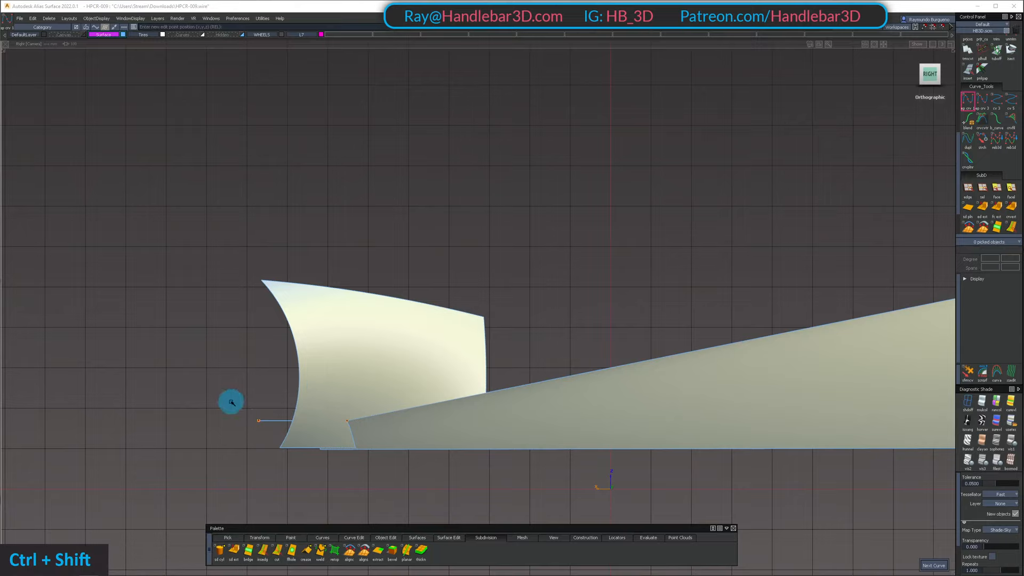
Project the horizontal curve onto the panel behind the front wheel
click(300, 377)
key(space)
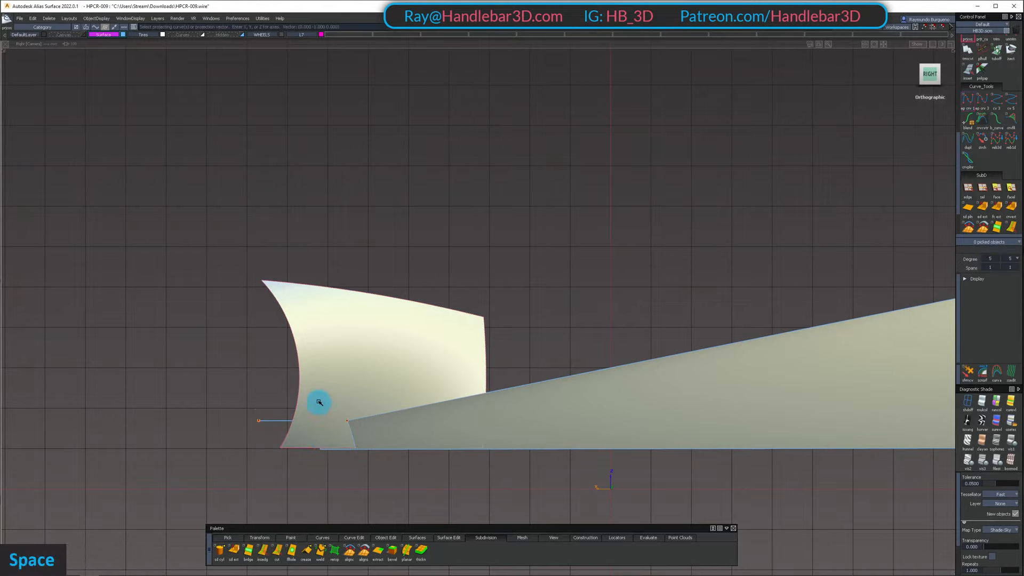
key(space)
ctrl+shift+drag(322, 507, 319, 415)
ctrl+shift+drag(322, 390, 322, 345)
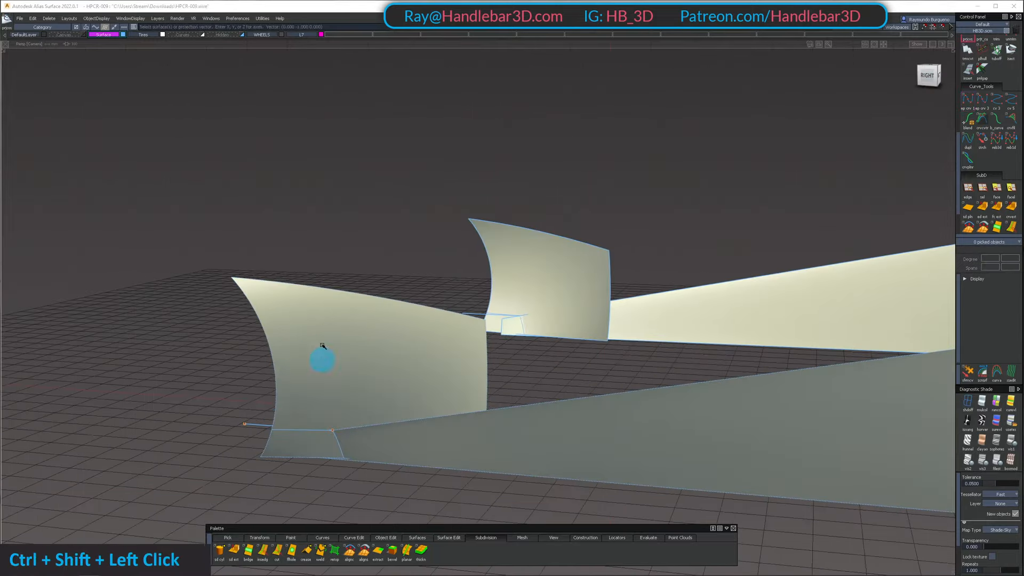
Divide the panel behind the front wheel along the projected line with Trim, accepting the removal of its construction history
key(t)
double_click(313, 447)
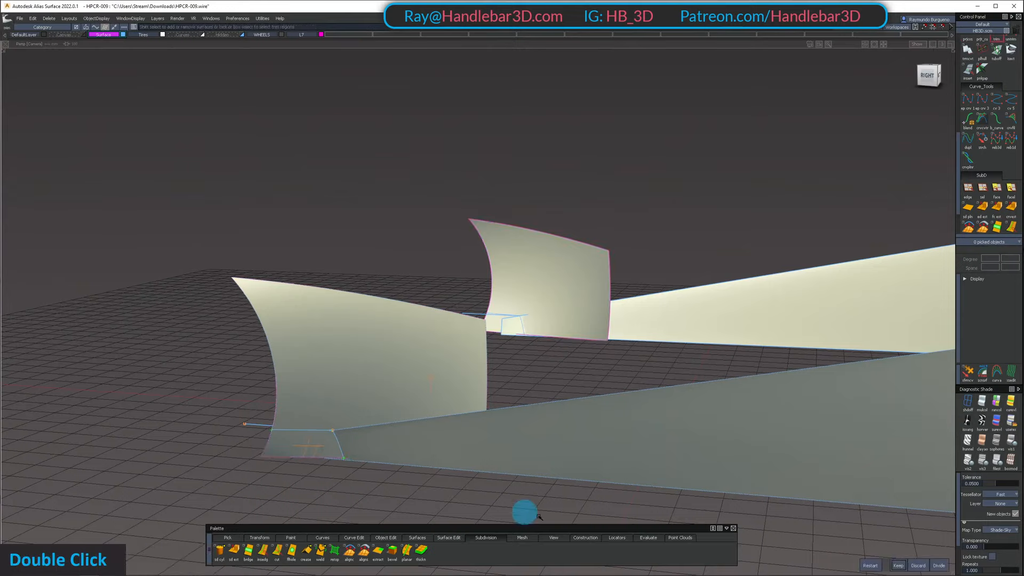
click(940, 568)
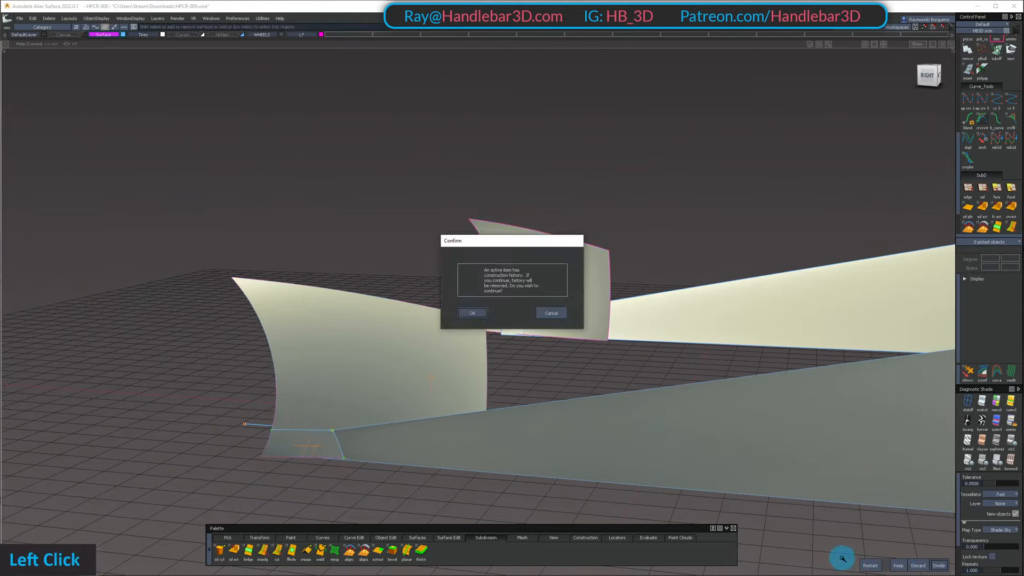
key(space)
mouse_move(405, 504)
ctrl+shift+mouse_down()
mouse_move(403, 480)
mouse_move(460, 457)
ctrl+shift+mouse_up()
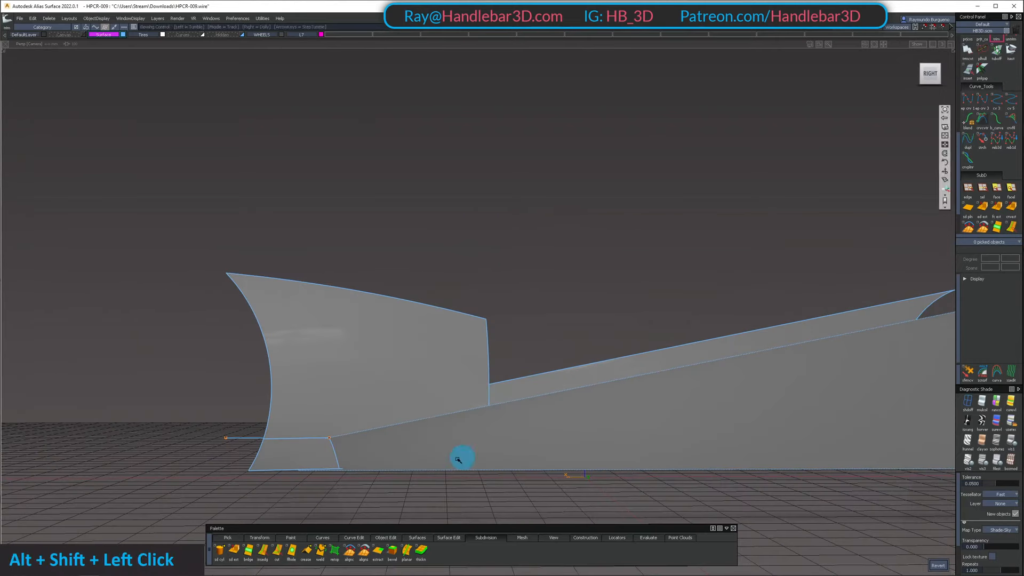
Restore the hidden car body, then isolate the divided wheel arch panel and the sloping body side surface it meets
key(shift+u)
alt+shift+drag(432, 409, 502, 363)
ctrl+shift+drag(507, 341, 492, 367)
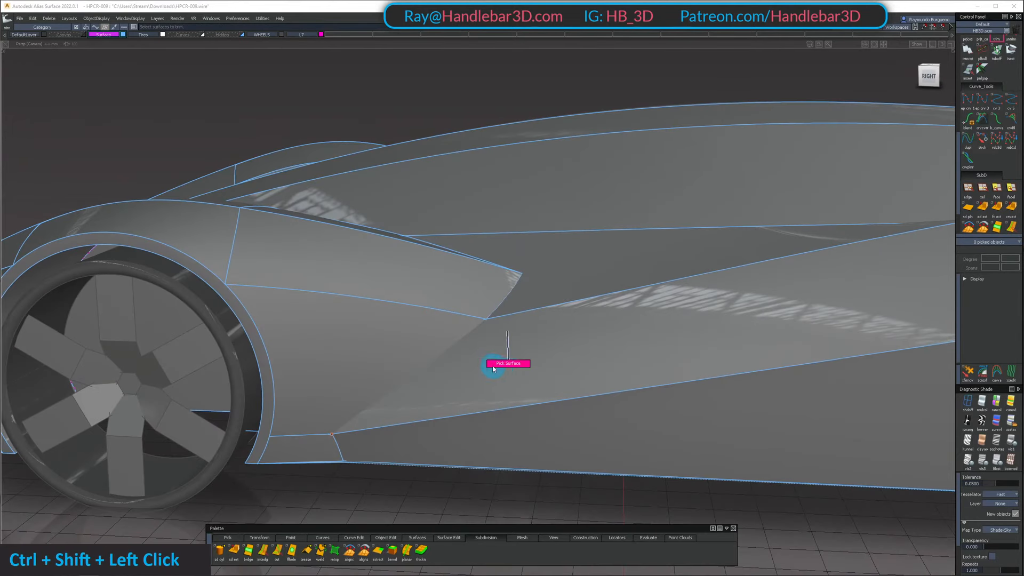
click(488, 368)
click(371, 332)
key(alt+i)
alt+shift+drag(376, 332, 434, 364)
ctrl+shift+drag(435, 363, 408, 351)
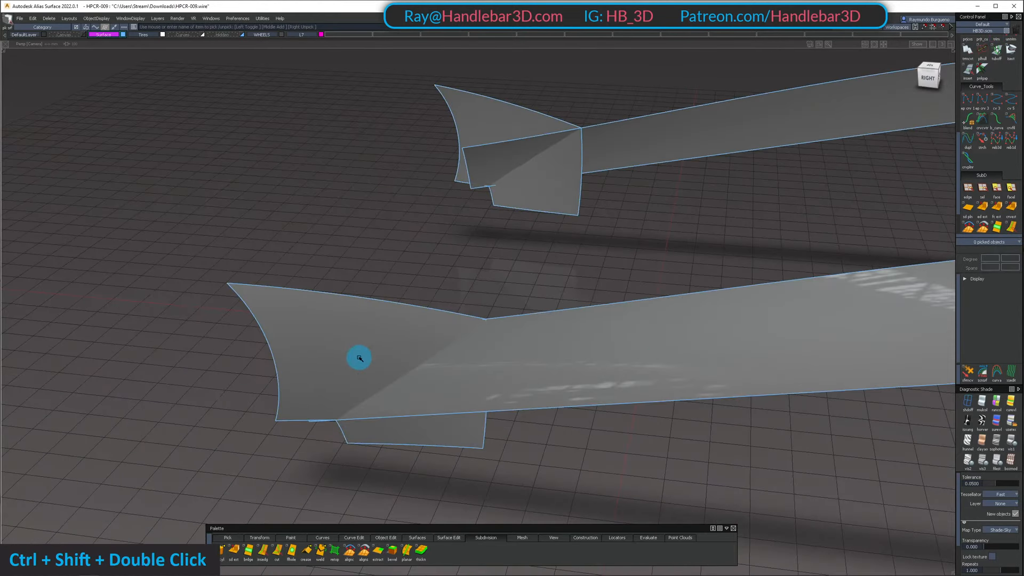
Build a chord-type surface fillet with G2 curvature and 8.0 chordal length between the wheel arch panel and the sloping body side
key(3)
click(348, 348)
click(541, 360)
alt+shift+drag(522, 331, 491, 437)
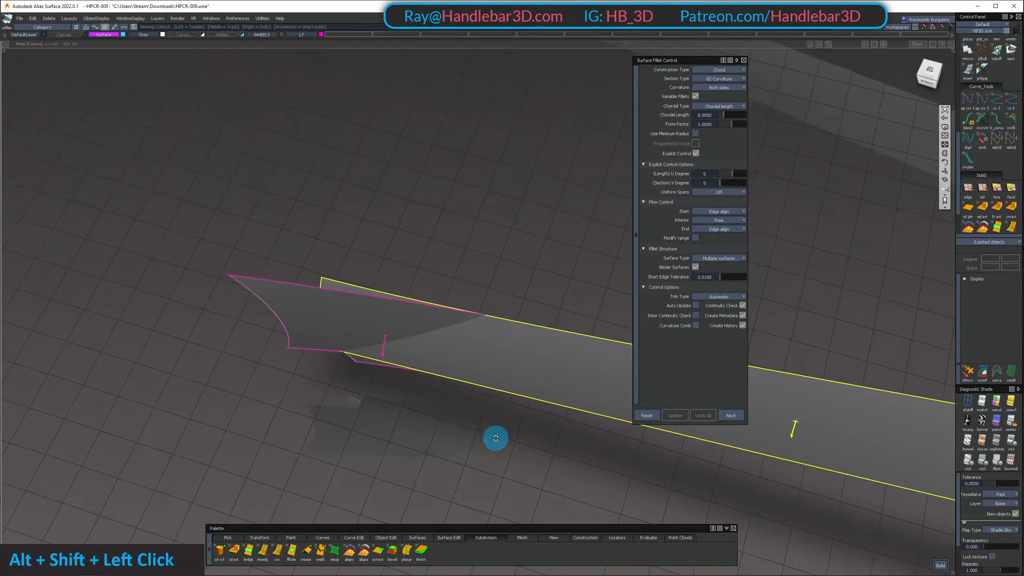
alt+shift+middle_drag(491, 437, 460, 366)
key(space)
alt+shift+drag(461, 376, 391, 291)
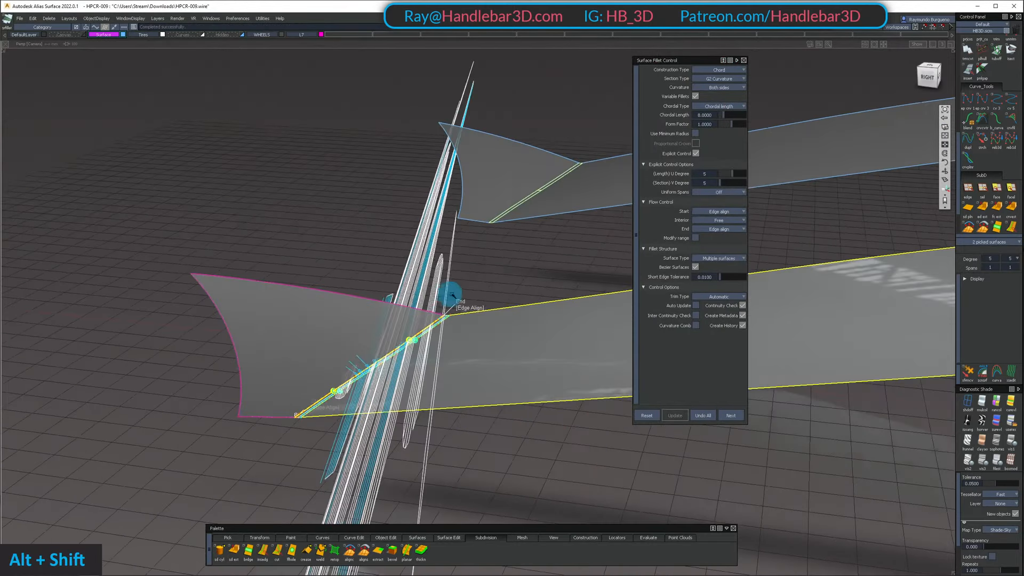
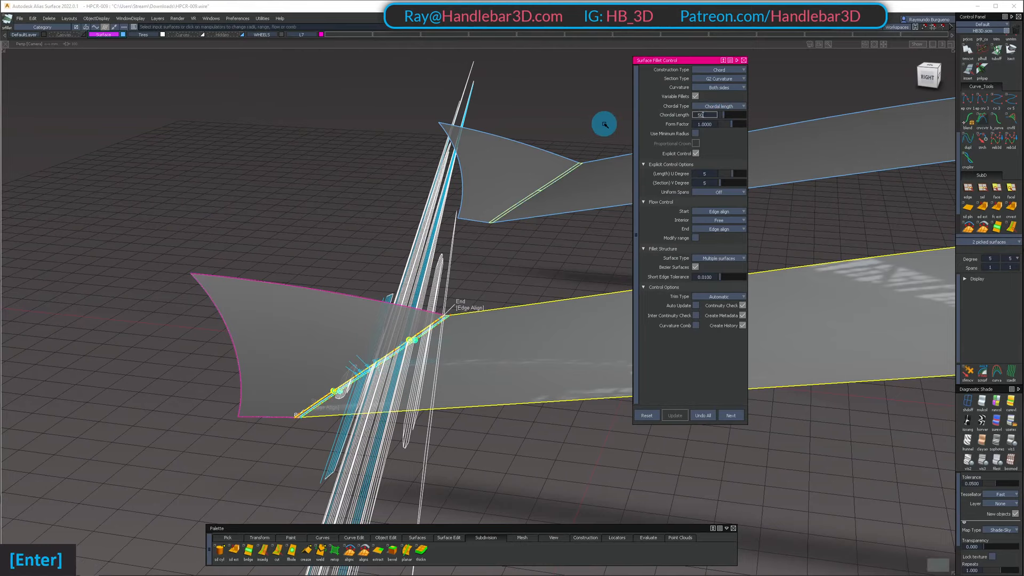
Set the chordal length of the fillet between the wheel arch panel and the sloping body side to 150
key(Return)
alt+shift+drag(587, 151, 544, 172)
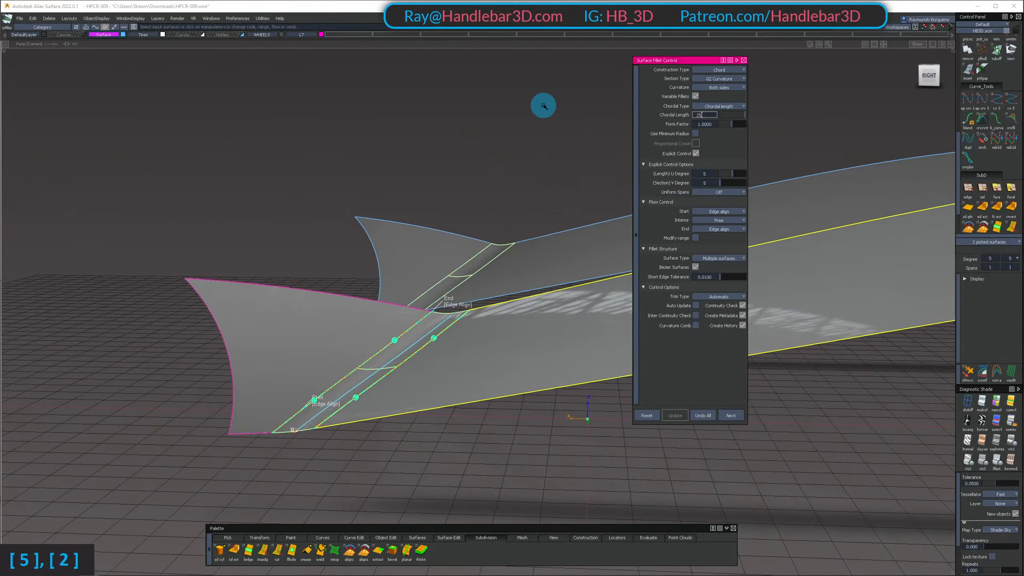
alt+shift+drag(544, 105, 560, 139)
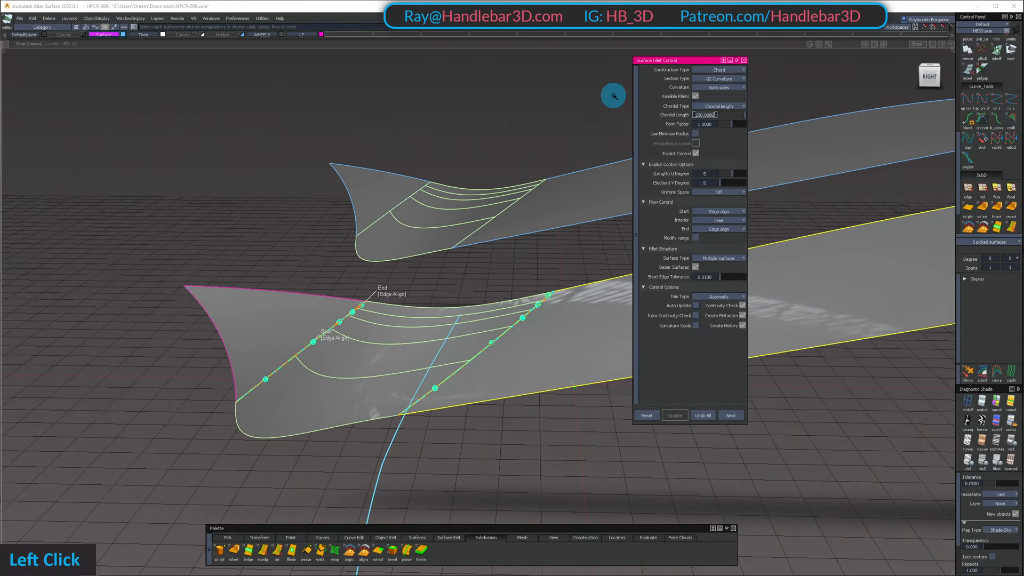
text(150)
key(Return)
Restore the hidden car body and examine the new fillet behind the front wheel
alt+shift+drag(468, 236, 461, 201)
alt+shift+drag(457, 146, 451, 206)
ctrl+shift+middle_drag(454, 187, 461, 148)
alt+shift+right_drag(473, 201, 430, 198)
mouse_move(430, 199)
ctrl+shift+right_down()
mouse_move(427, 158)
mouse_move(386, 214)
ctrl+shift+right_up()
mouse_move(387, 214)
alt+shift+mouse_down()
mouse_move(379, 229)
mouse_move(224, 240)
mouse_move(290, 163)
mouse_move(417, 186)
mouse_move(441, 167)
alt+shift+mouse_up()
ctrl+shift+right_drag(441, 167, 384, 153)
alt+shift+drag(384, 154, 410, 197)
ctrl+shift+middle_drag(410, 197, 421, 327)
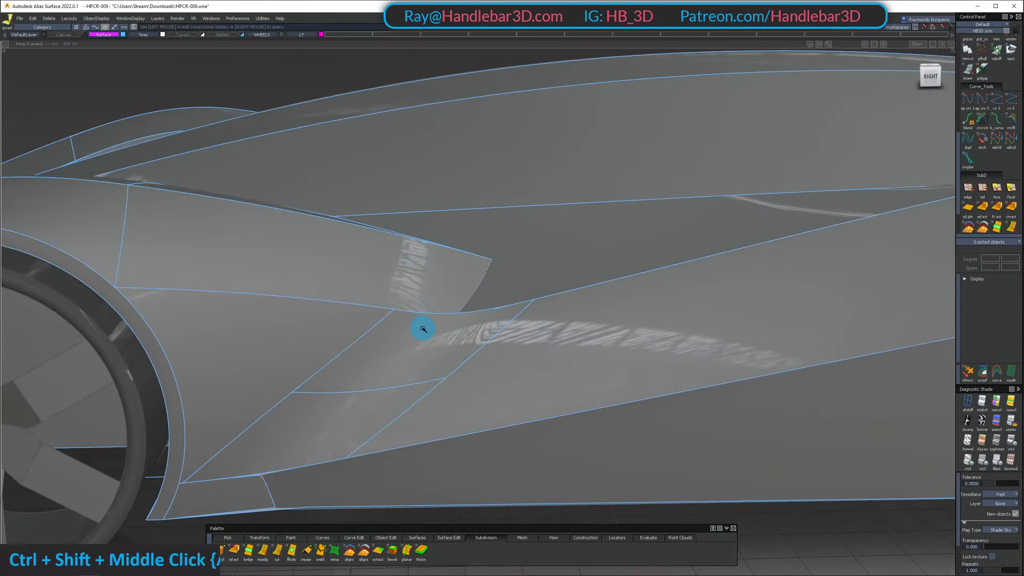
Change the chordal length of the fillet behind the front wheel to 125
click(457, 323)
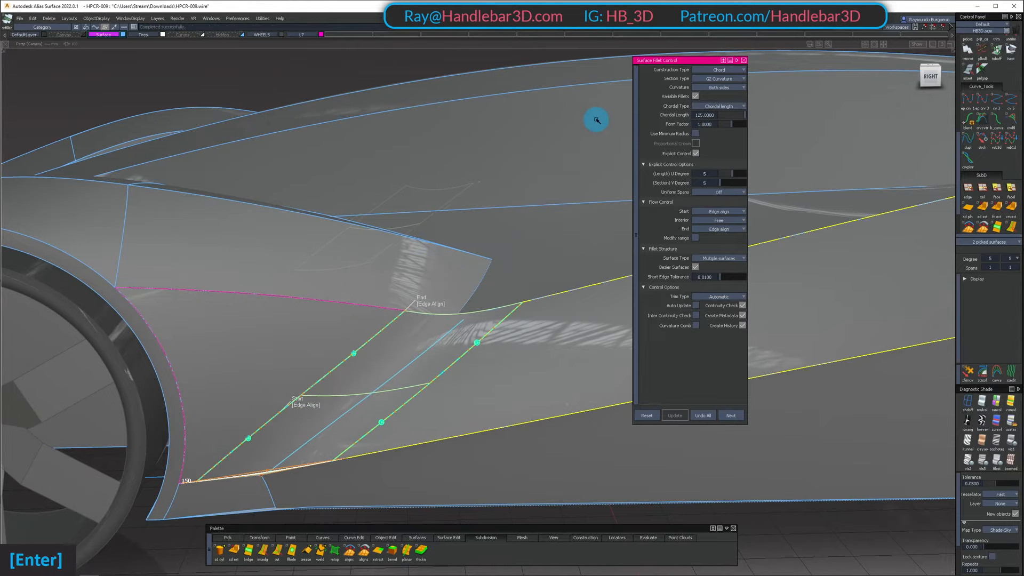
alt+shift+drag(595, 119, 478, 314)
ctrl+shift+middle_drag(488, 240, 407, 190)
alt+shift+drag(407, 190, 487, 299)
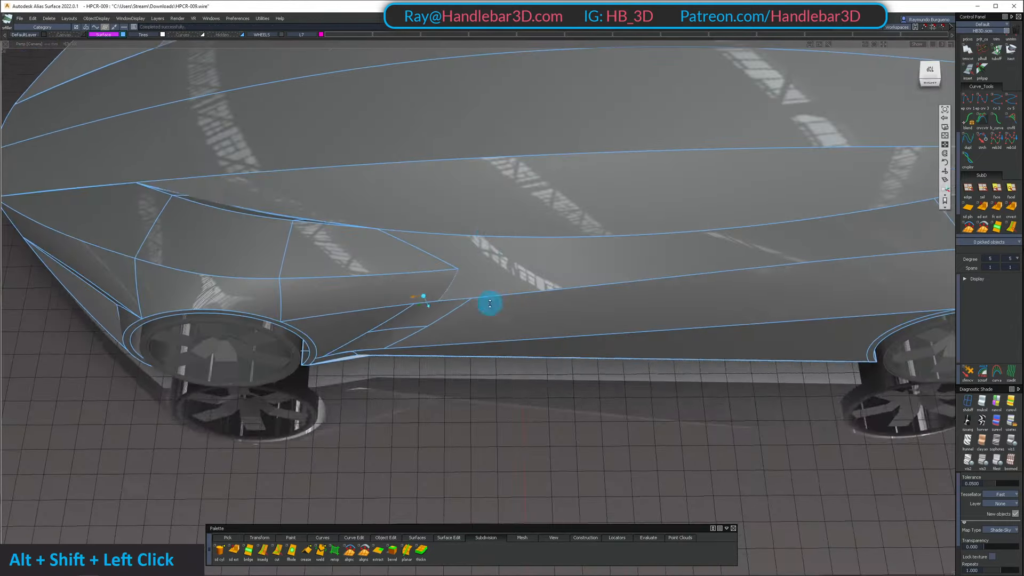
Isolate the long upper body side strip and the two fender panels that run into it
click(480, 263)
double_click(386, 253)
key(shift+h)
Insert a lengthwise isoparametric curve in the long body side strip, passing through the rear tip of the fender
ctrl+shift+drag(497, 343, 514, 261)
key(r)
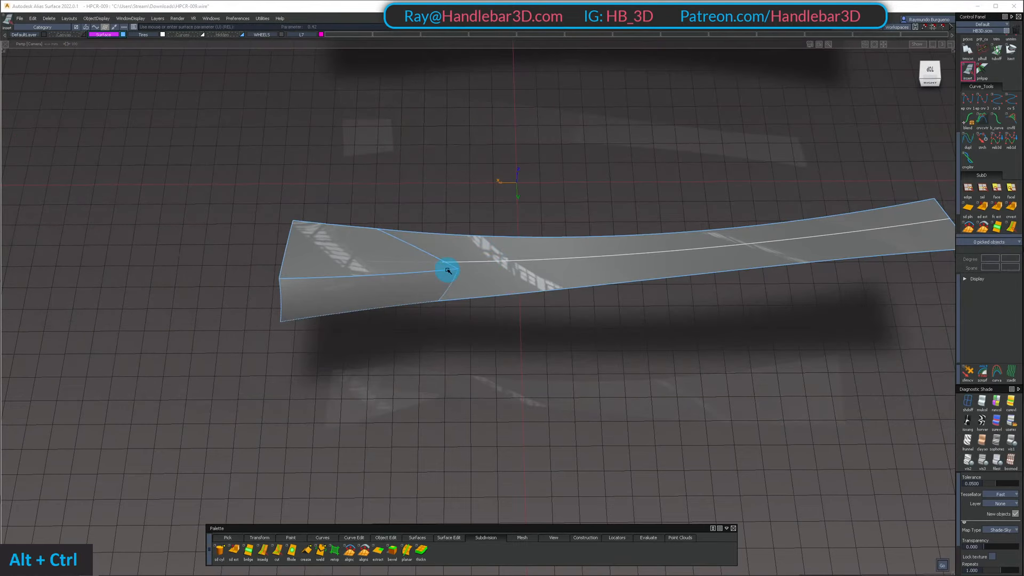
ctrl+alt+click(449, 270)
ctrl+alt+click(456, 271)
ctrl+shift+drag(511, 371, 515, 274)
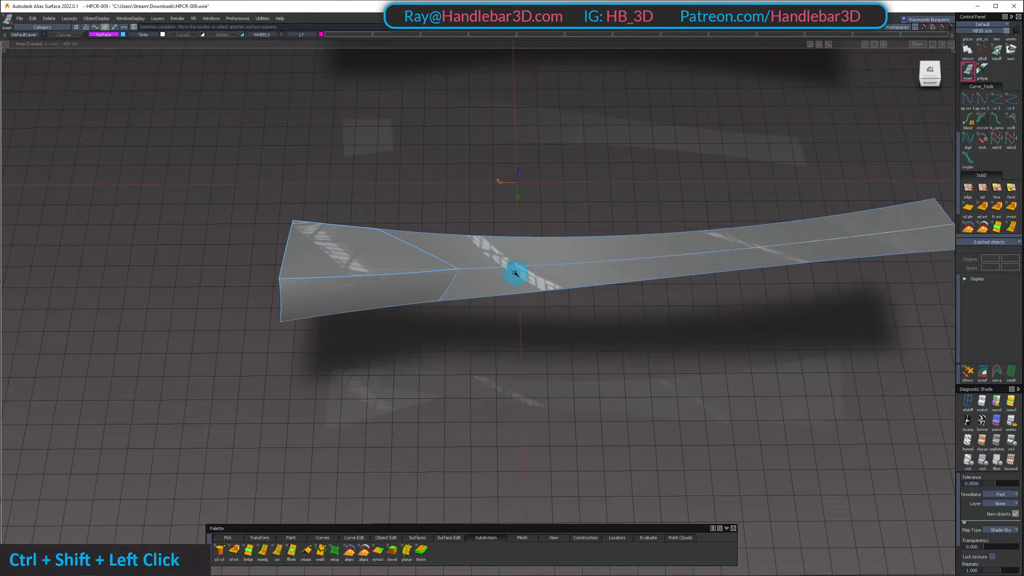
Try to trim the isolated body side strip along the inserted lengthwise curve
click(494, 255)
key(t)
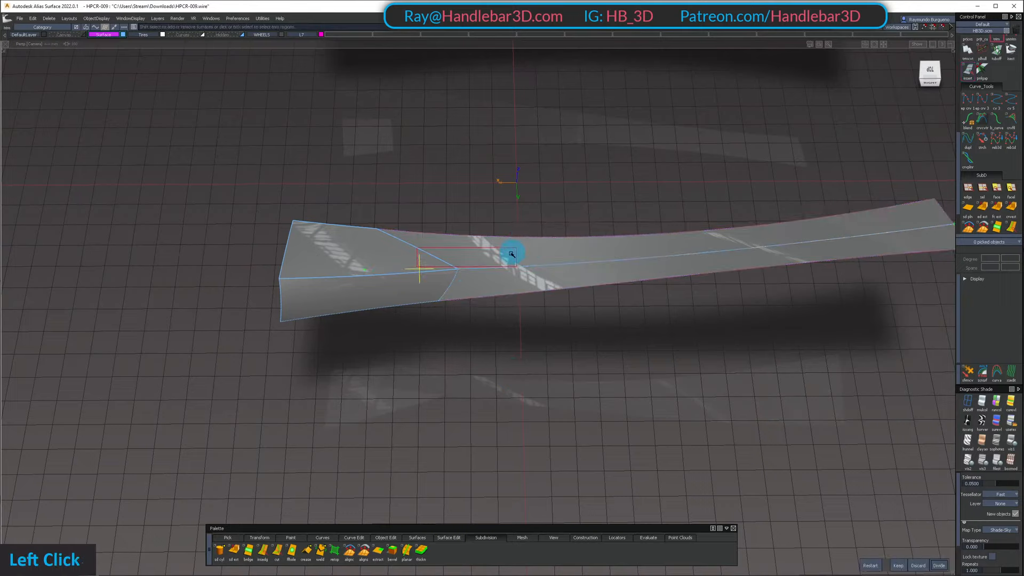
ctrl+shift+click(415, 270)
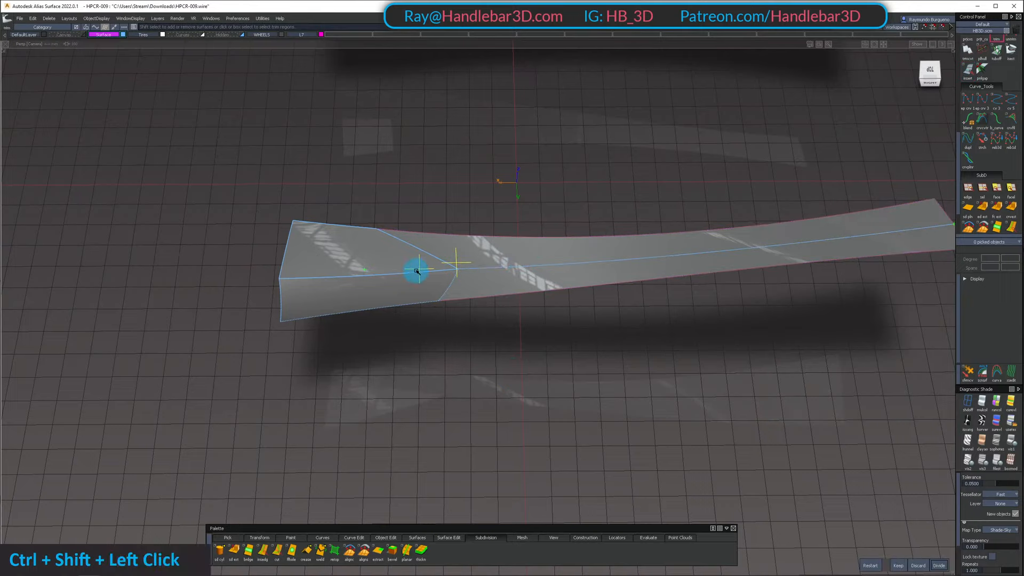
shift+click(459, 259)
shift+click(421, 269)
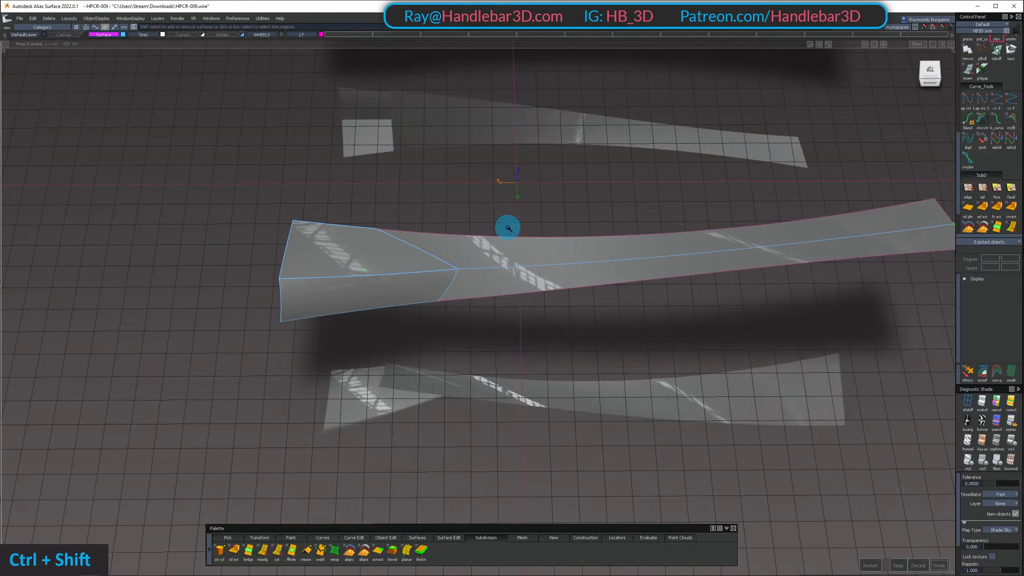
Restore the hidden car body and divide the body side strip lengthwise at the fender tip with Trim
ctrl+shift+drag(508, 228, 501, 255)
click(500, 264)
key(shift+h)
key(shift+u)
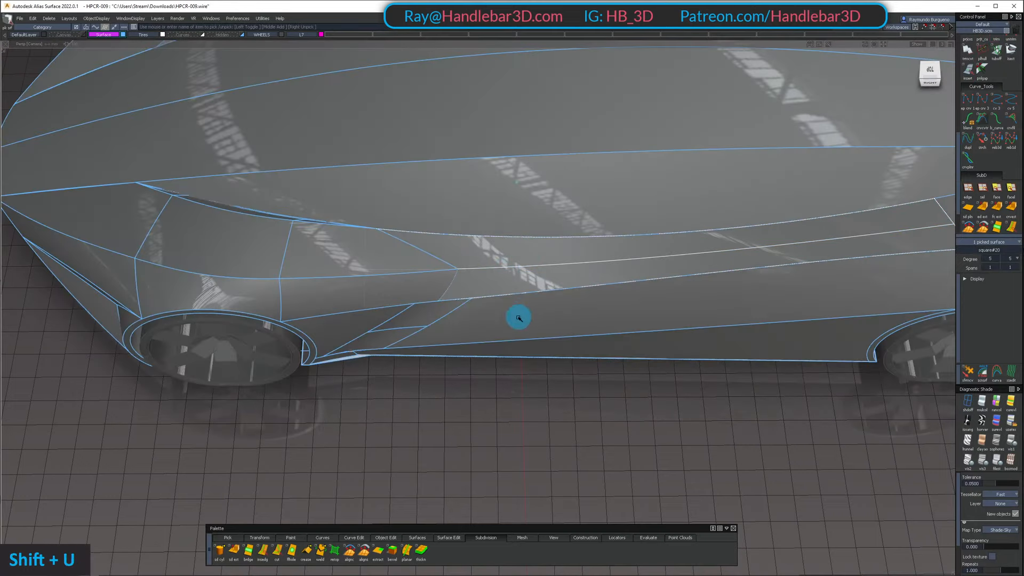
ctrl+shift+click(511, 217)
key(t)
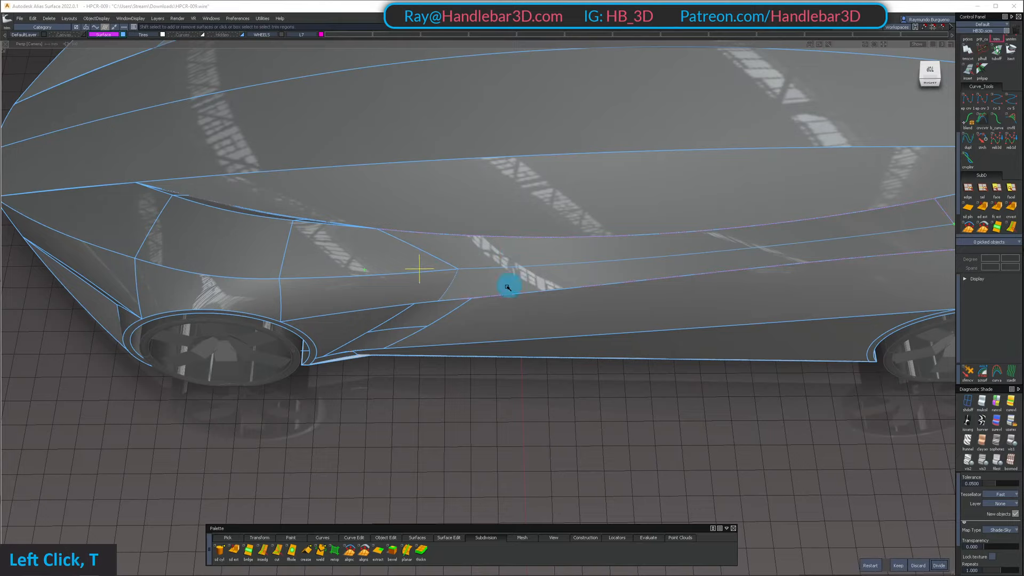
ctrl+shift+click(513, 266)
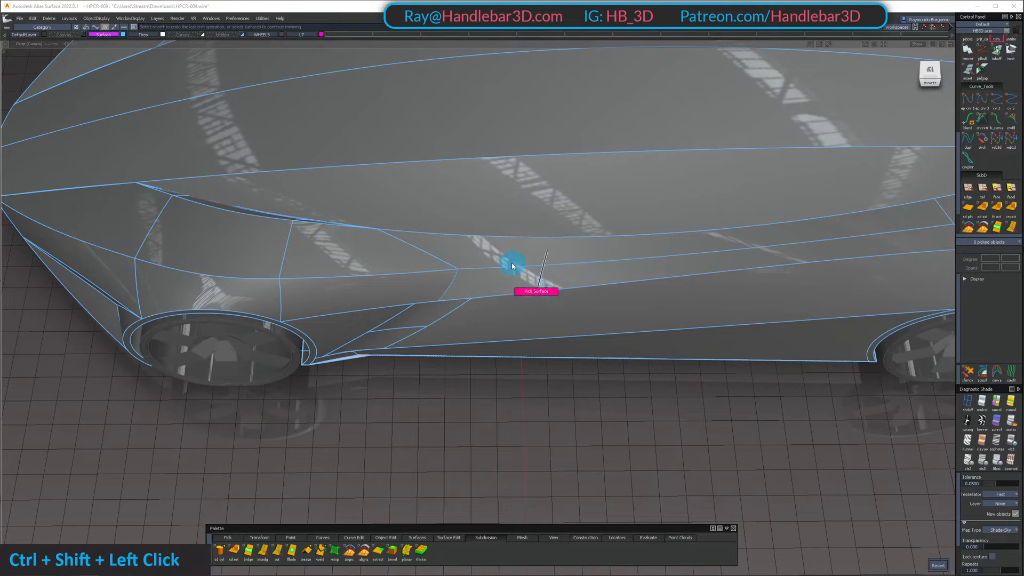
Build a chord-type G2 surface fillet with 100 chordal length between the upper fender panel and the upper half of the divided body side strip
double_click(488, 280)
ctrl+shift+click(459, 265)
alt+shift+drag(459, 266, 437, 209)
key(3)
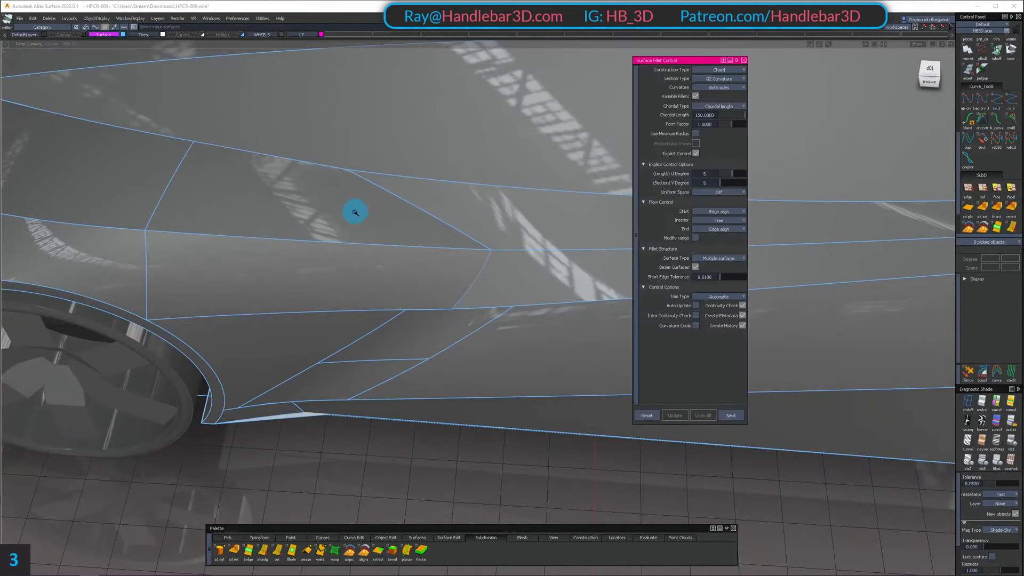
double_click(363, 213)
double_click(524, 204)
alt+shift+right_drag(524, 203, 469, 213)
alt+shift+drag(469, 214, 359, 190)
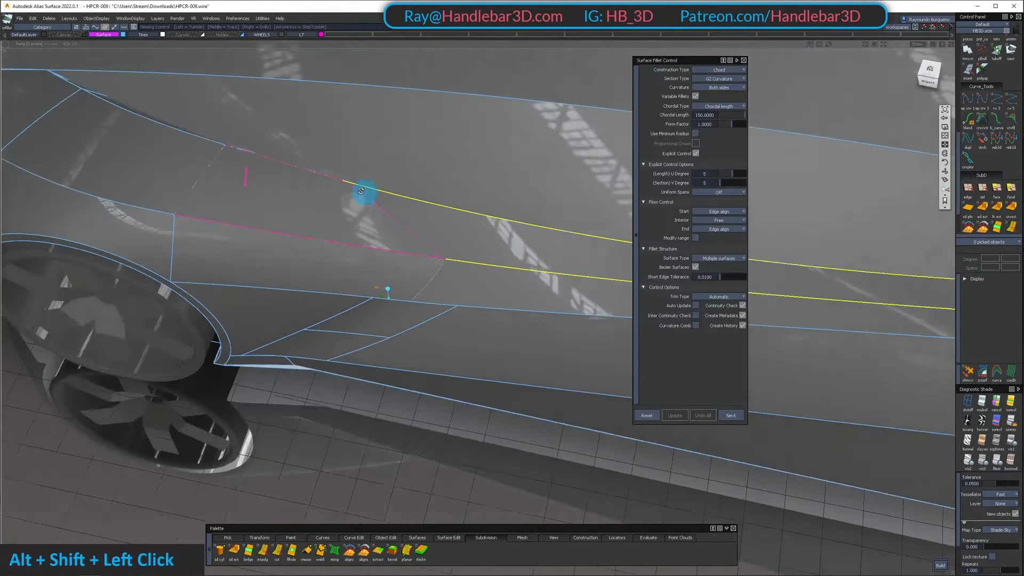
alt+shift+middle_drag(359, 190, 373, 222)
alt+shift+drag(373, 222, 301, 271)
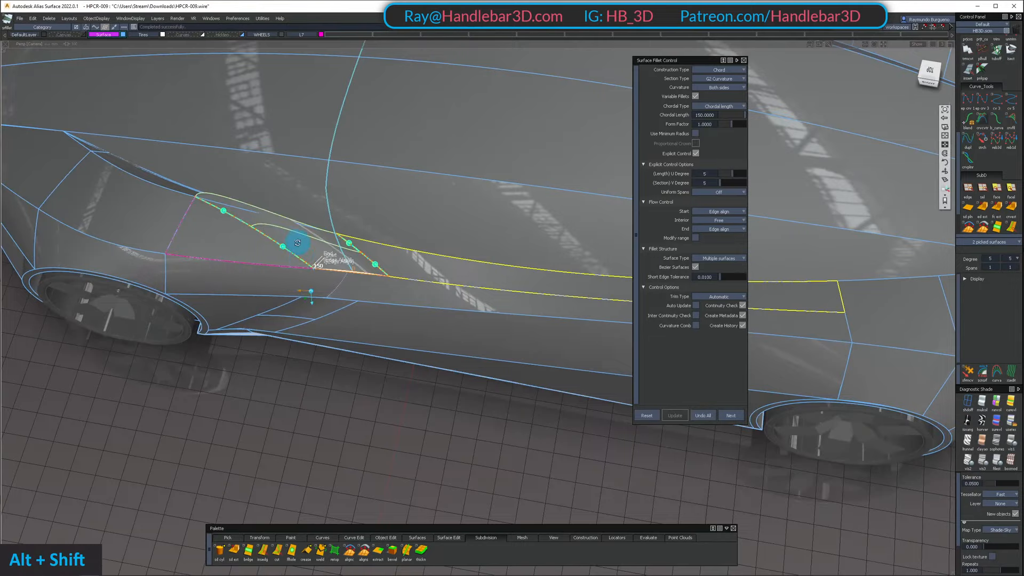
alt+shift+drag(298, 243, 296, 197)
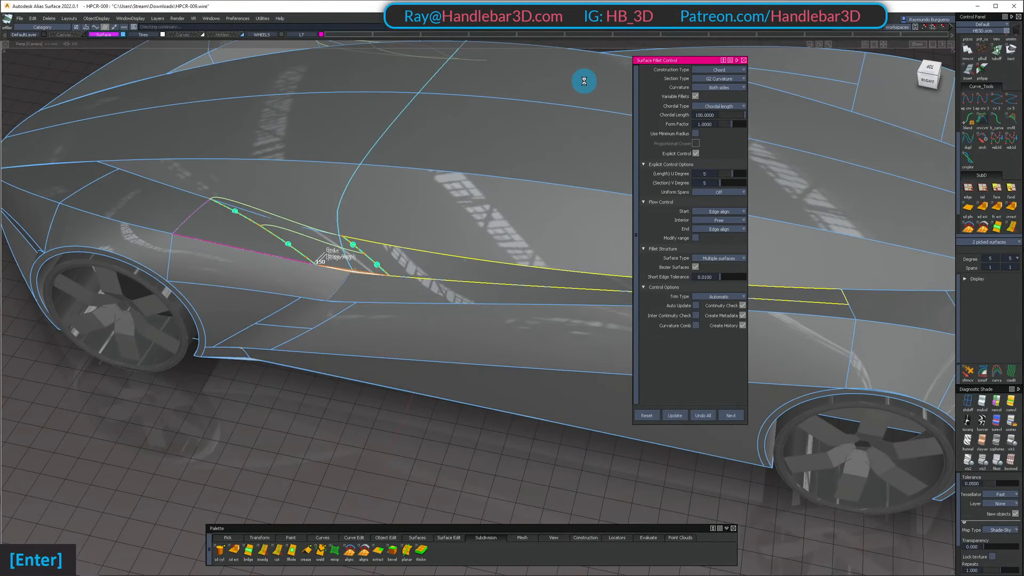
Examine the upper and lower fillets behind the front fender from several angles
alt+shift+drag(493, 142, 435, 167)
alt+shift+right_drag(435, 166, 464, 207)
ctrl+shift+drag(464, 207, 457, 165)
alt+shift+right_drag(395, 117, 422, 152)
alt+shift+drag(421, 152, 409, 169)
ctrl+shift+right_drag(404, 160, 309, 139)
alt+shift+drag(309, 140, 469, 138)
alt+shift+middle_drag(469, 139, 341, 208)
alt+shift+right_drag(342, 208, 272, 322)
alt+shift+drag(272, 322, 294, 298)
Isolate the upper and lower fillet surfaces, the outer fender panel and the lower body side strip
ctrl+shift+drag(293, 299, 297, 325)
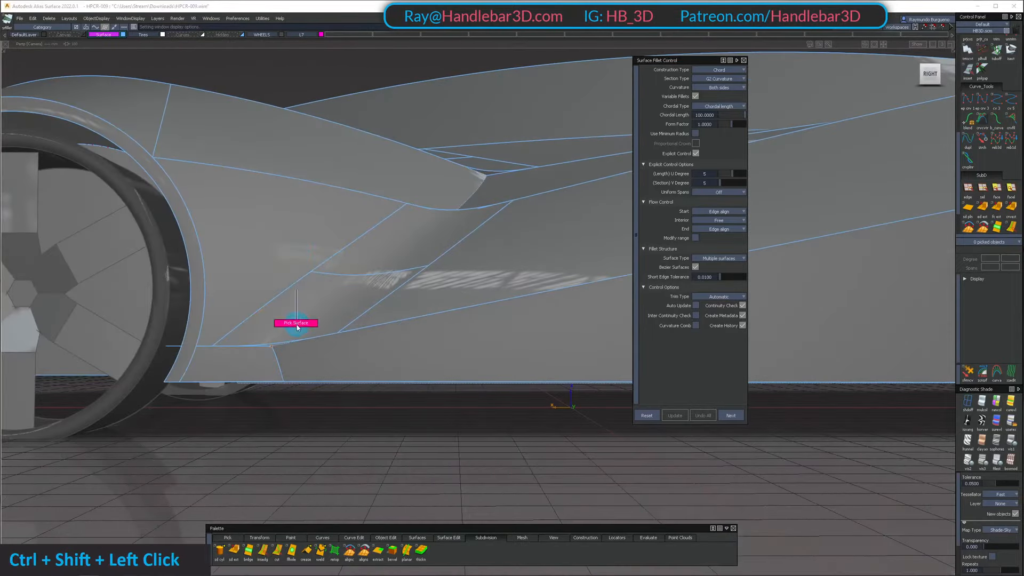
shift+click(272, 345)
alt+shift+drag(298, 362, 344, 383)
ctrl+shift+drag(344, 383, 456, 100)
shift+click(400, 275)
alt+shift+drag(400, 276, 453, 229)
shift+click(470, 216)
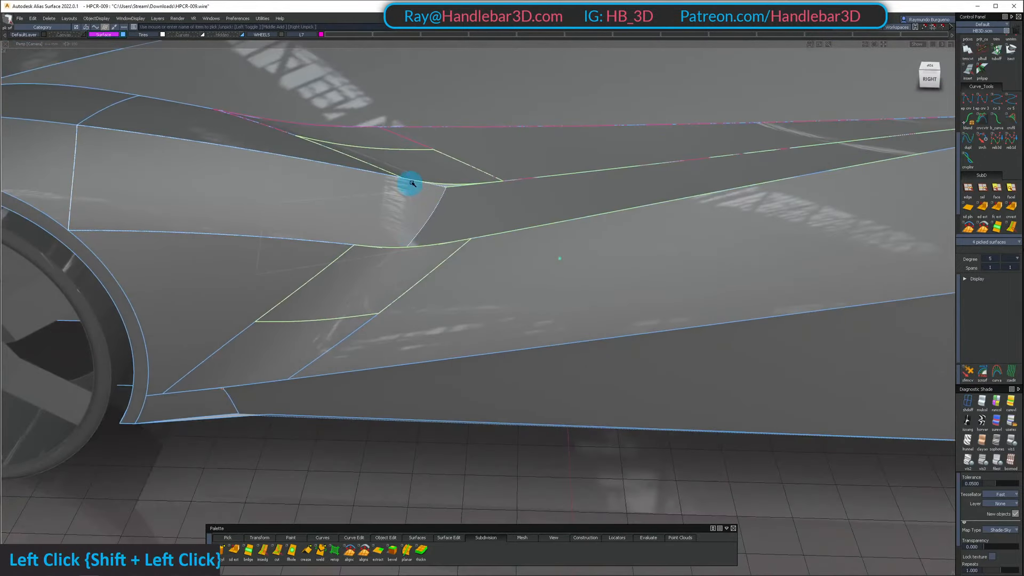
key(alt+h)
alt+shift+drag(489, 158, 492, 173)
mouse_move(491, 174)
ctrl+shift+mouse_down()
mouse_move(498, 192)
mouse_move(494, 174)
ctrl+shift+mouse_up()
Draw two straight degree-1 curves joining the front corners and the rear corners of the upper and lower fillets
key(c)
ctrl+alt+click(505, 182)
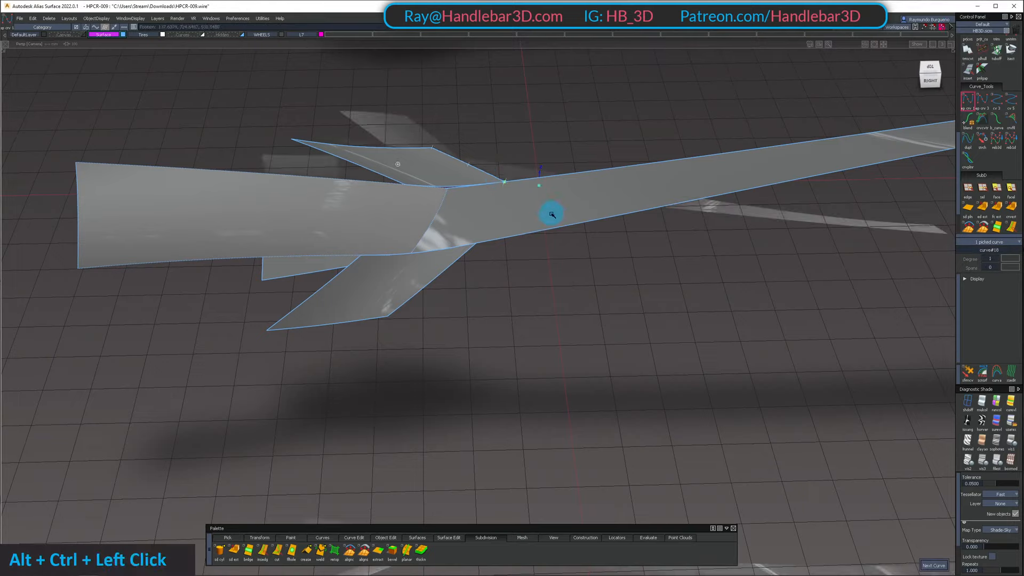
ctrl+alt+drag(551, 214, 552, 216)
ctrl+alt+drag(476, 245, 538, 198)
ctrl+shift+drag(440, 253, 438, 194)
ctrl+alt+click(355, 259)
ctrl+shift+click(393, 196)
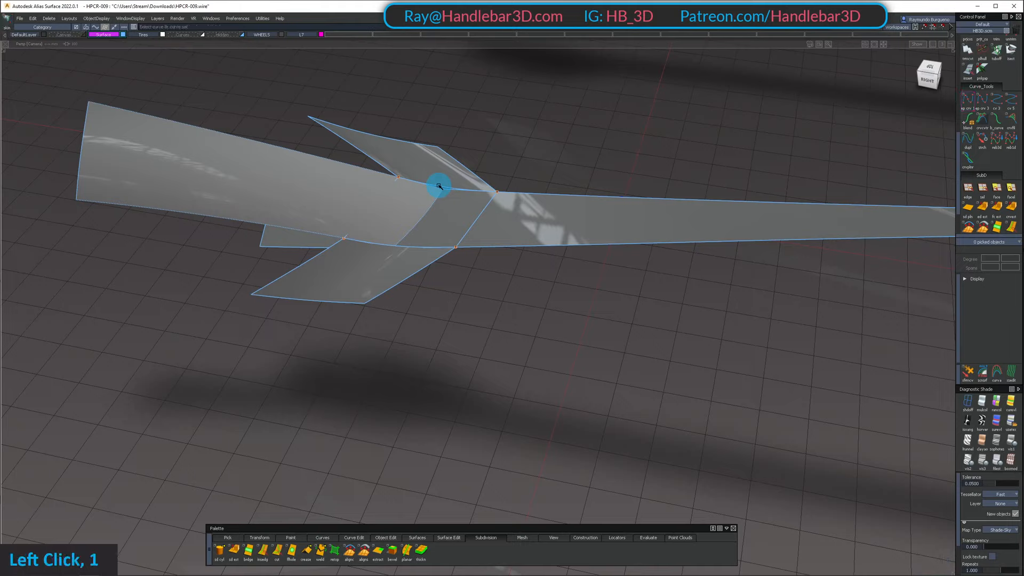
Skin a surface between the facing edges of the upper and lower fillets and delete the two straight construction curves
click(403, 248)
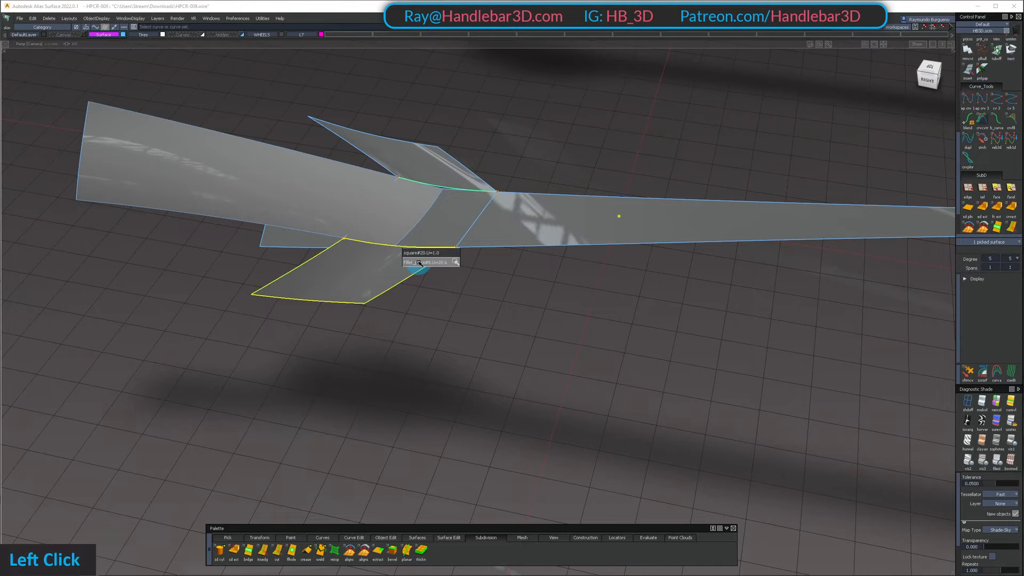
click(420, 263)
ctrl+shift+click(379, 172)
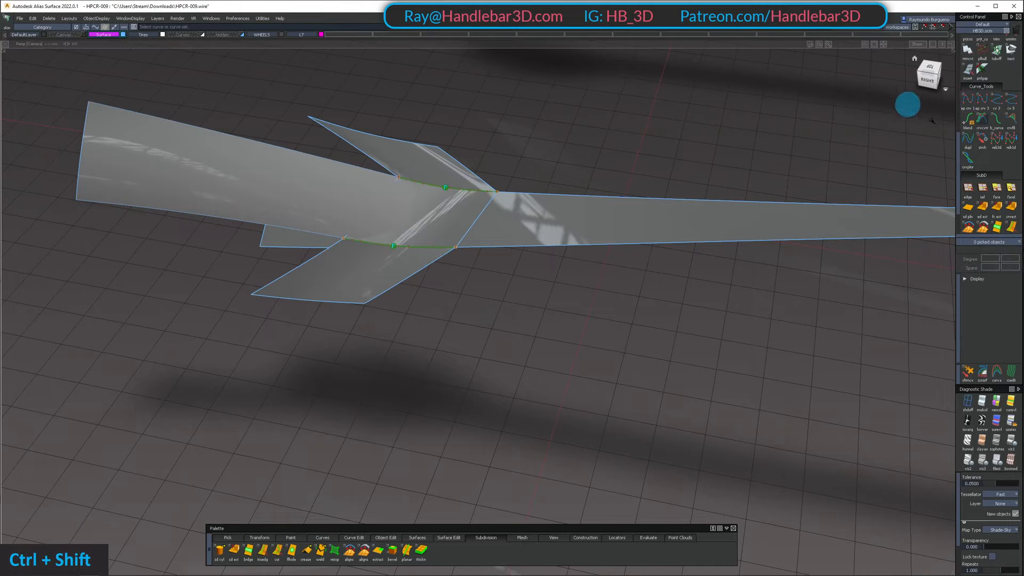
ctrl+shift+drag(416, 180, 506, 219)
click(478, 219)
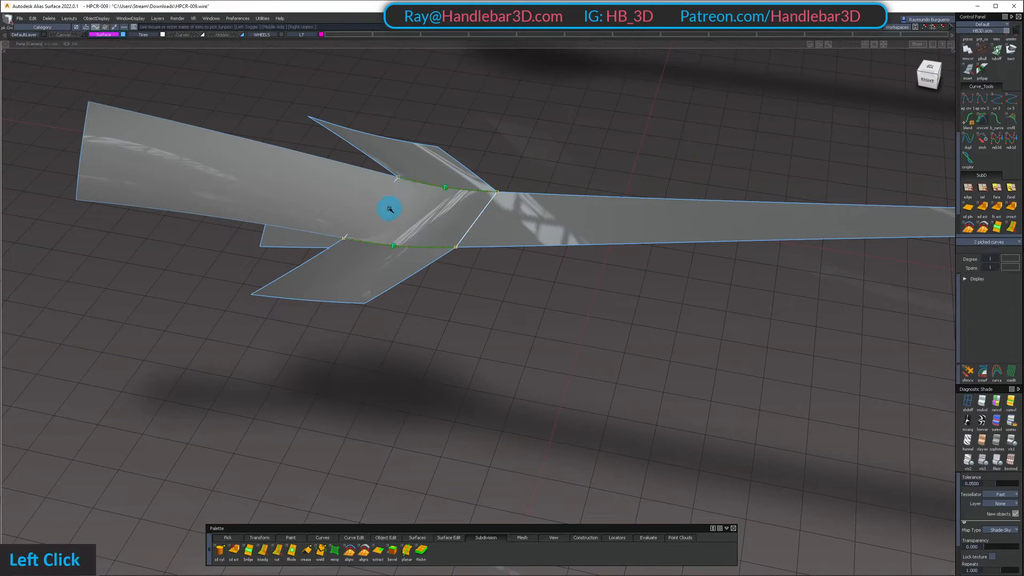
key(Return)
Align the skin's rear edge to the lower body side strip with G2 Project alignment, accepting the removal of construction history
scroll(1009, 69, up, 5)
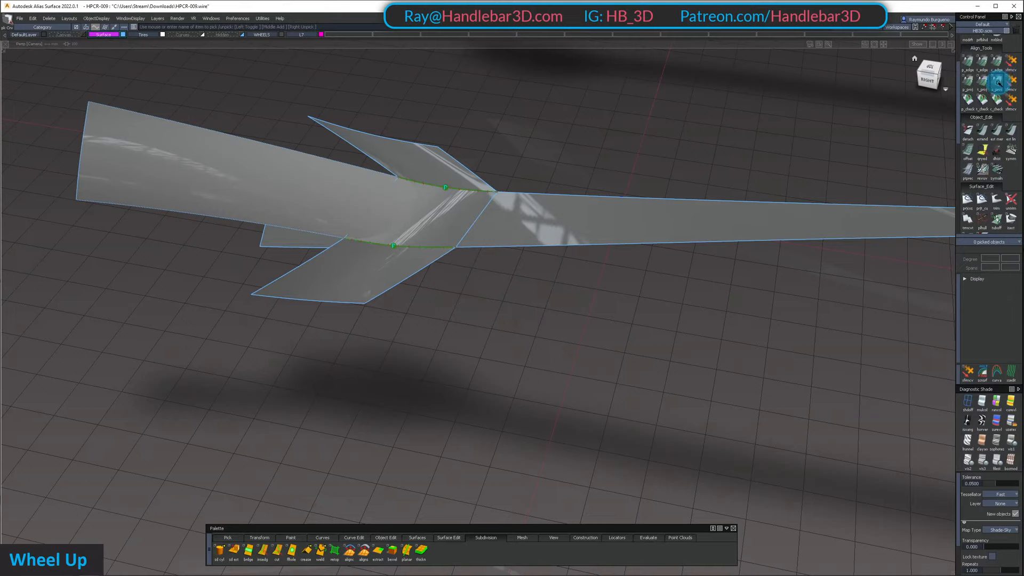
double_click(998, 83)
click(478, 219)
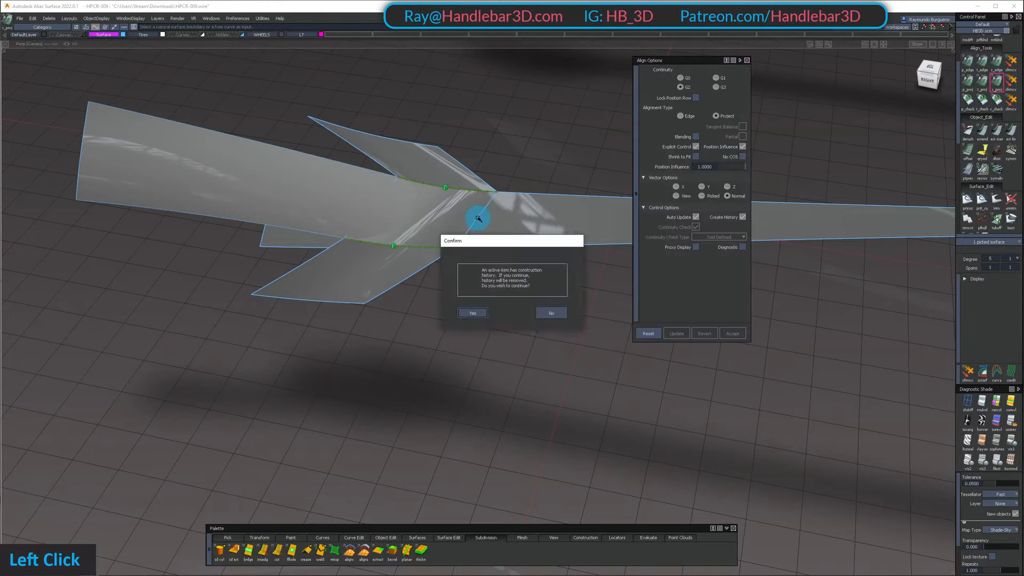
key(space)
click(528, 213)
ctrl+shift+drag(372, 273, 373, 211)
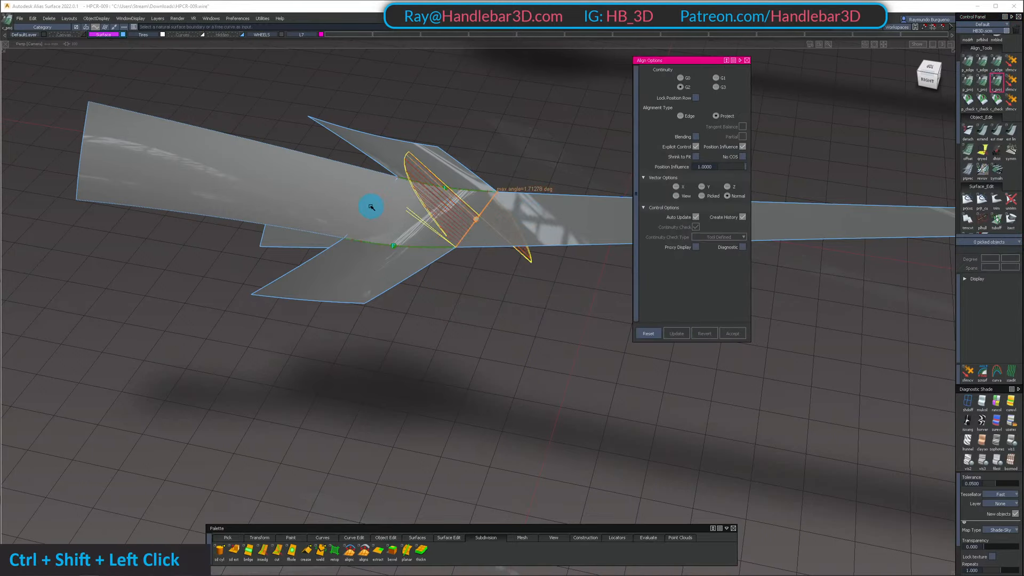
Align the skin's front edge to the outer fender panel with G2 Project alignment
click(371, 206)
click(379, 212)
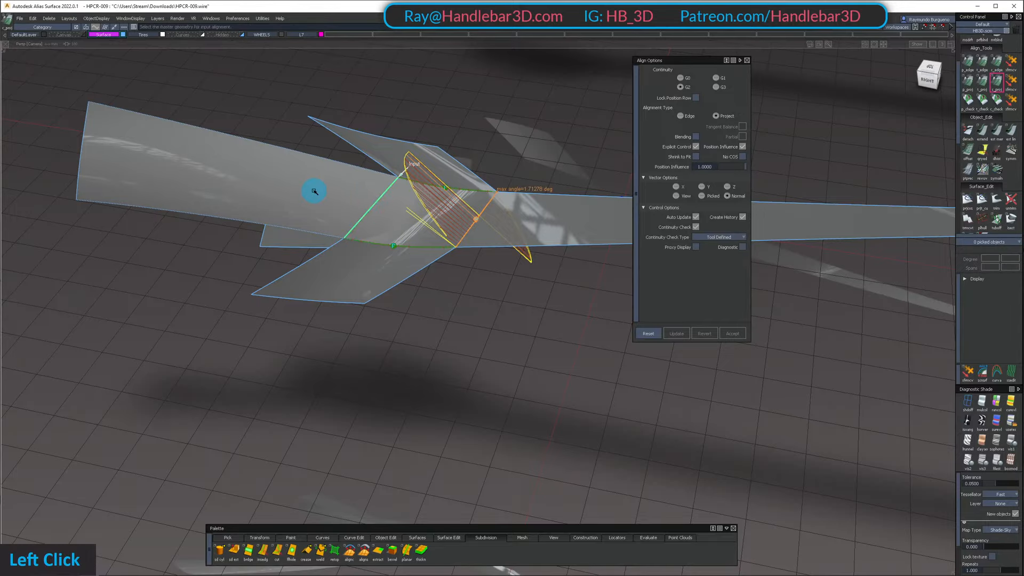
alt+shift+drag(367, 228, 464, 125)
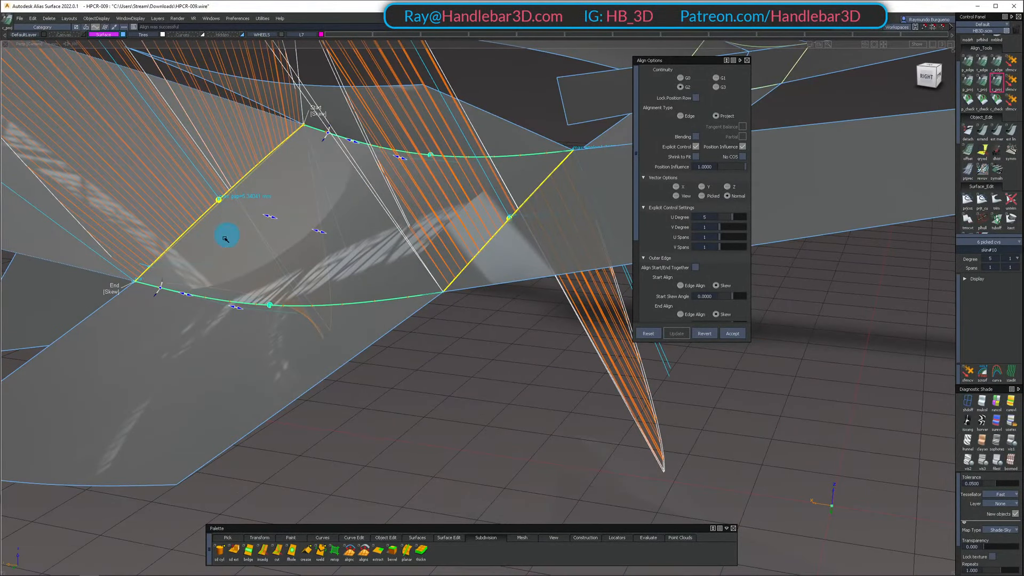
Set the aligned skin surface's V degree to 4
click(726, 226)
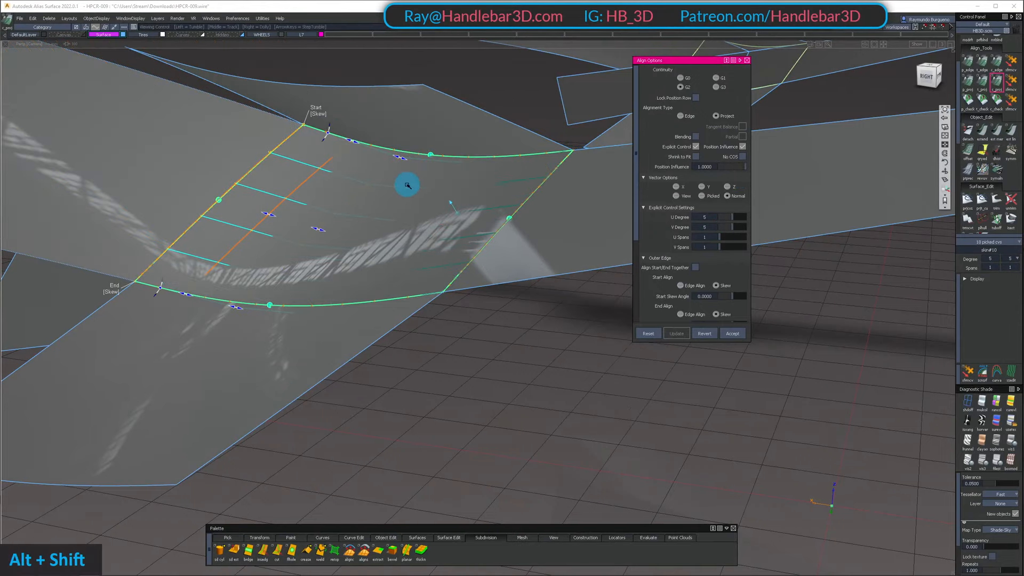
alt+shift+drag(407, 183, 400, 234)
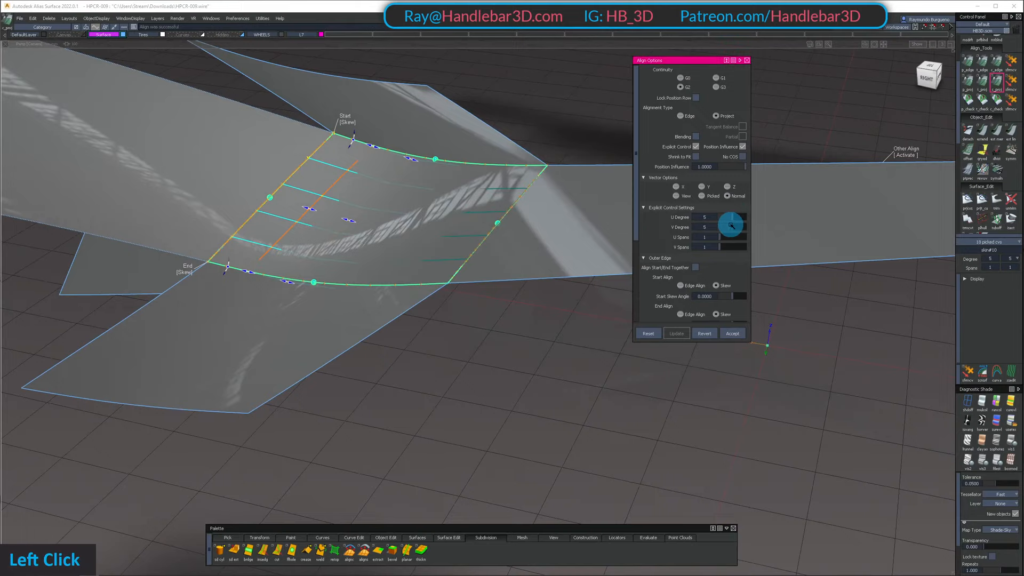
mouse_move(296, 211)
alt+shift+mouse_down()
mouse_move(199, 199)
mouse_move(299, 206)
alt+shift+mouse_up()
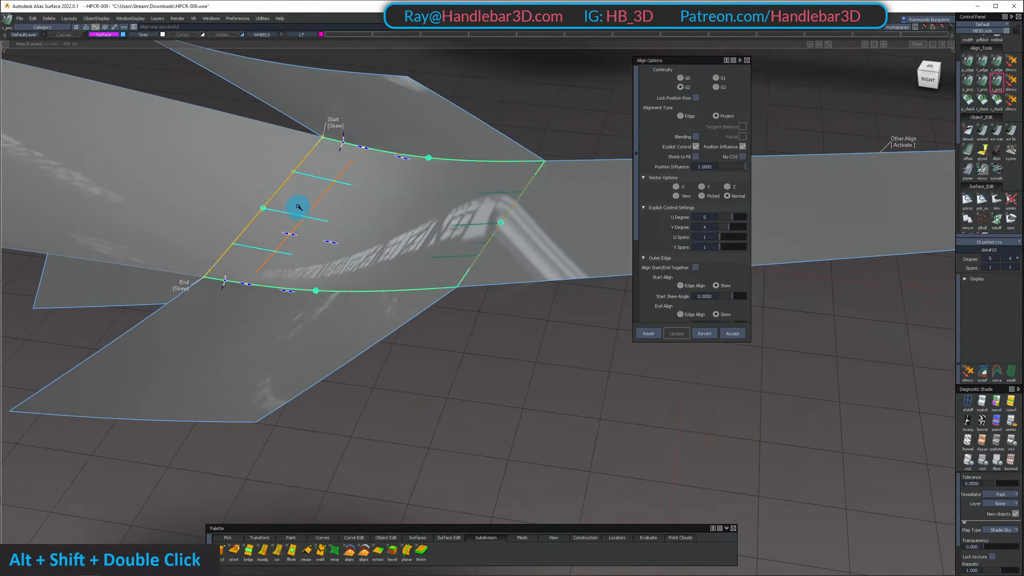
Restore the hidden car body around the aligned skin and examine how it blends into the fender and side
ctrl+shift+drag(350, 179, 355, 143)
alt+shift+right_drag(360, 123, 388, 140)
alt+shift+drag(392, 160, 341, 208)
key(shift+u)
alt+shift+right_drag(341, 208, 450, 174)
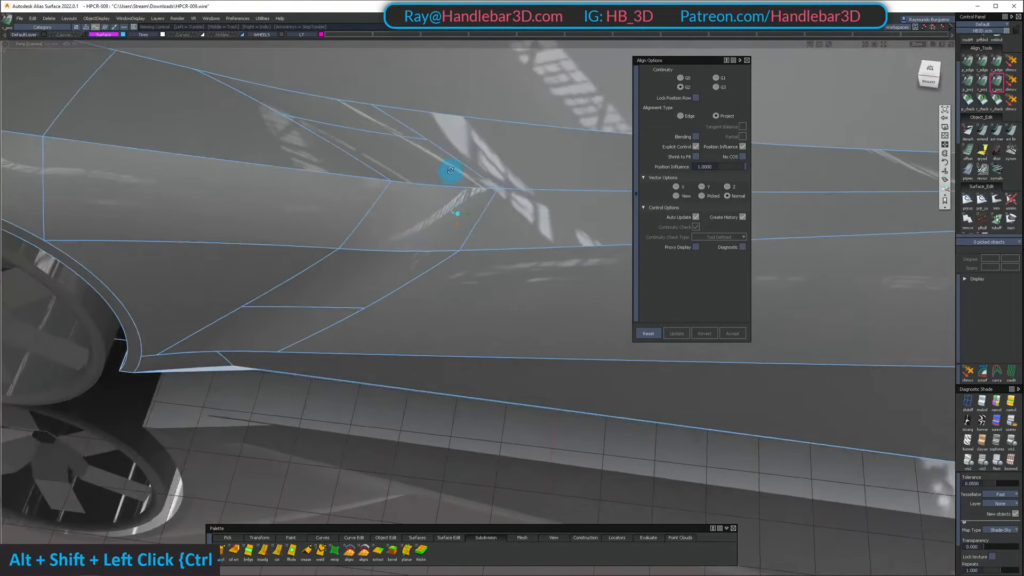
alt+shift+drag(450, 173, 341, 208)
ctrl+shift+drag(342, 208, 322, 190)
Try to trim the lower body side strip behind the new blend surface
click(292, 193)
click(268, 241)
click(582, 208)
ctrl+shift+drag(495, 211, 516, 122)
key(t)
click(534, 222)
mouse_move(530, 210)
alt+shift+mouse_down()
mouse_move(560, 247)
mouse_move(549, 270)
mouse_move(537, 218)
mouse_move(487, 176)
mouse_move(501, 116)
alt+shift+mouse_up()
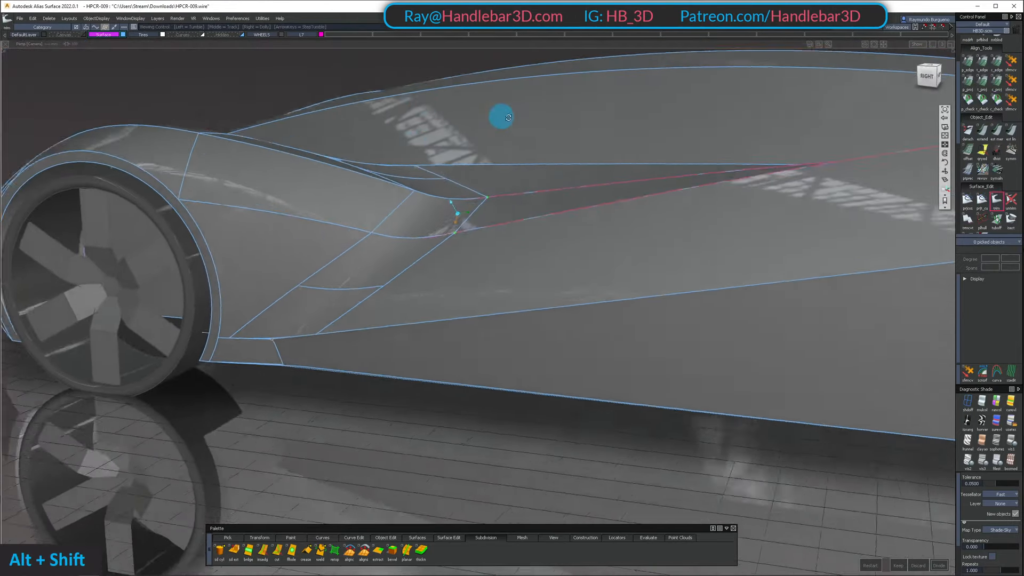
alt+shift+right_drag(501, 117, 500, 162)
alt+shift+drag(499, 162, 463, 302)
ctrl+shift+drag(463, 301, 462, 208)
alt+shift+drag(462, 208, 392, 273)
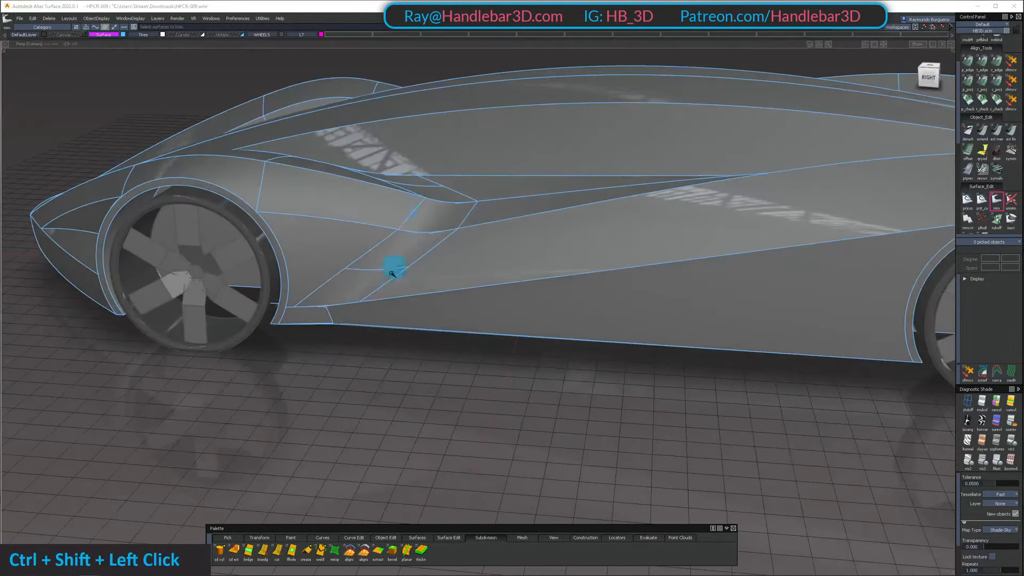
Isolate the lower side surfaces and draw two downward slanting lines from the blend surface's rear and front lower corners in the right view
key(shift+h)
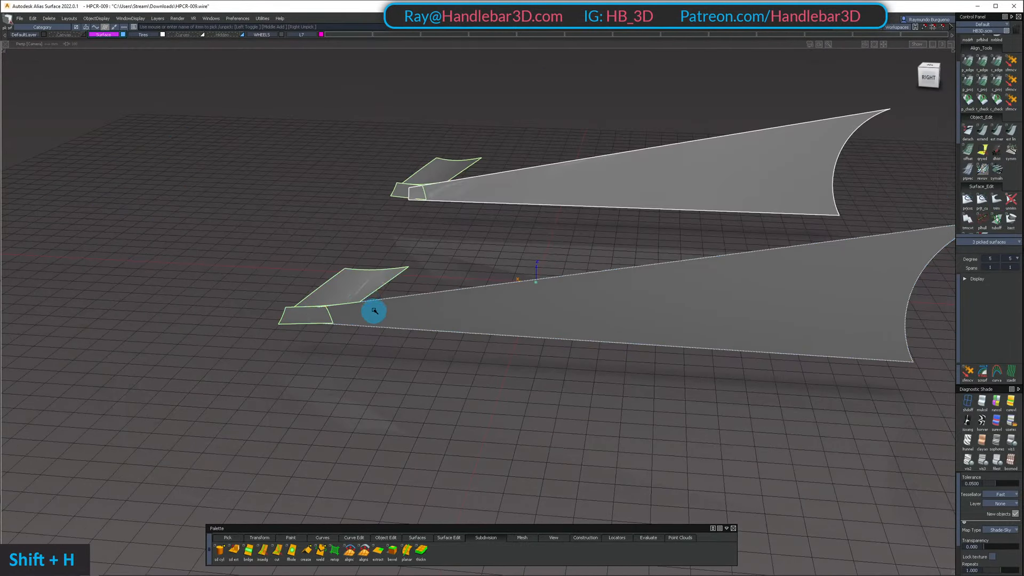
mouse_move(373, 308)
alt+shift+right_down()
mouse_move(389, 301)
mouse_move(366, 290)
alt+shift+right_up()
ctrl+shift+click(366, 290)
key(c)
ctrl+alt+click(359, 304)
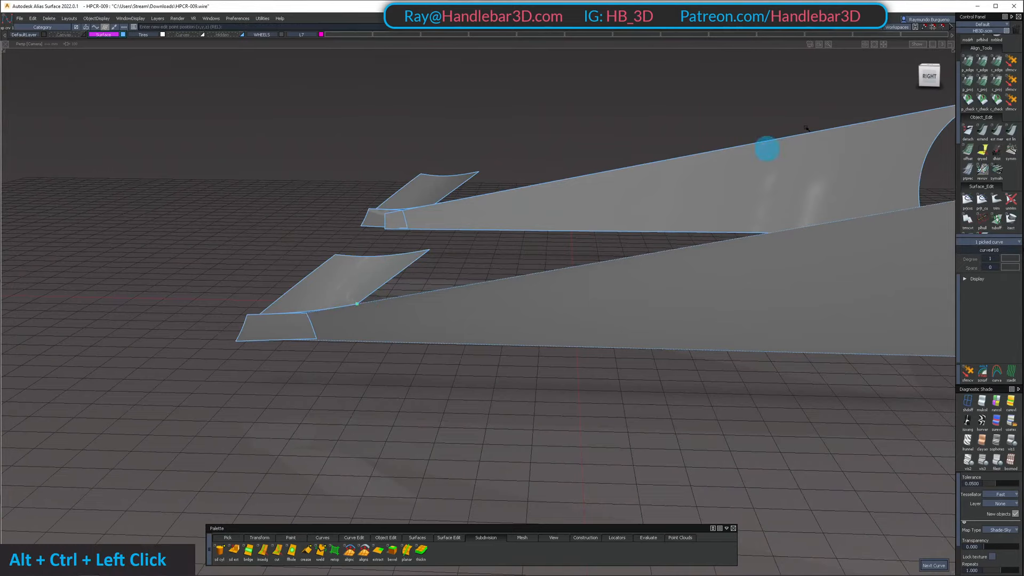
click(930, 76)
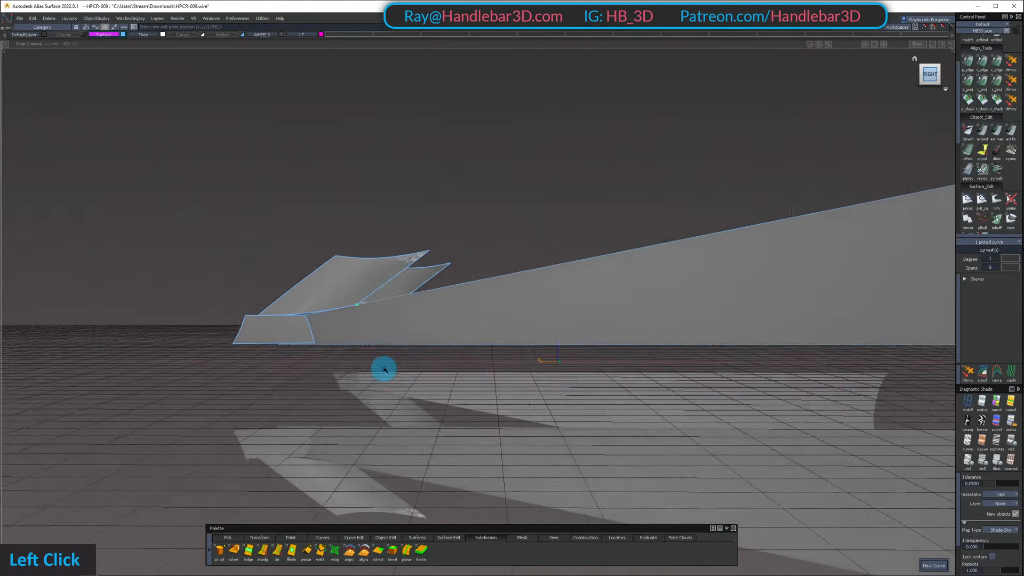
click(378, 363)
ctrl+alt+click(266, 313)
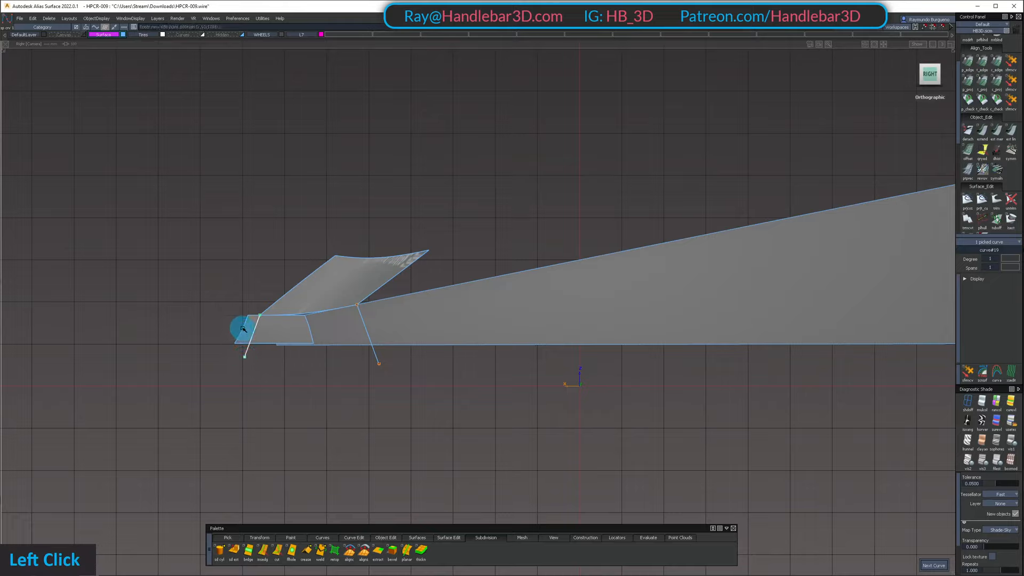
click(244, 329)
ctrl+alt+click(263, 311)
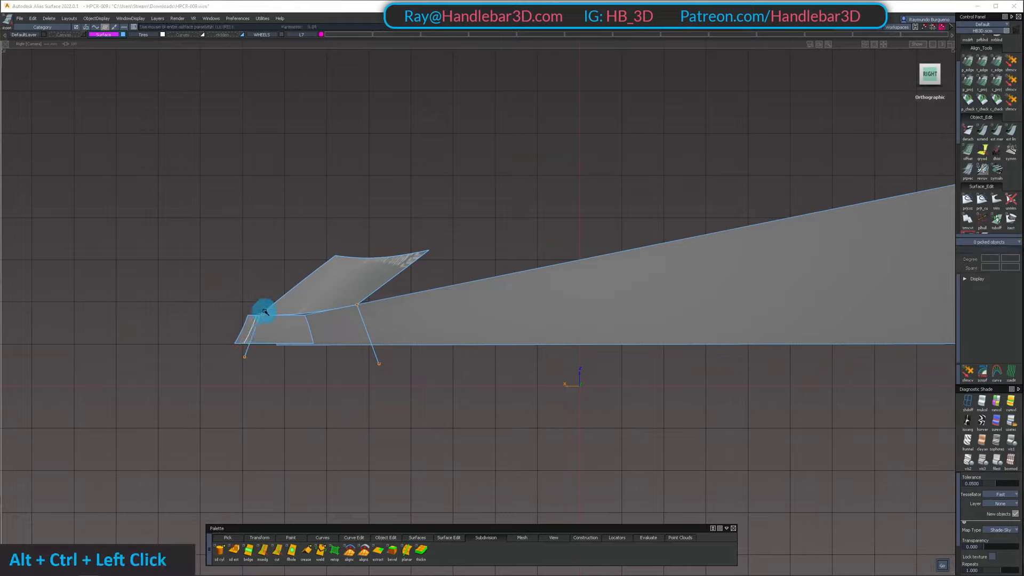
ctrl+alt+click(263, 313)
ctrl+alt+click(266, 312)
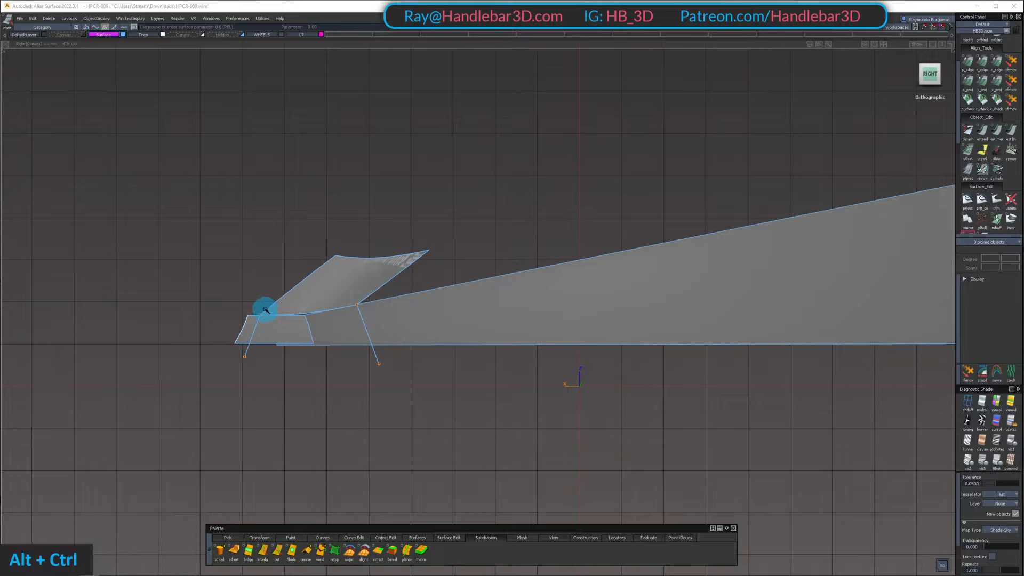
ctrl+alt+click(260, 324)
ctrl+shift+click(231, 338)
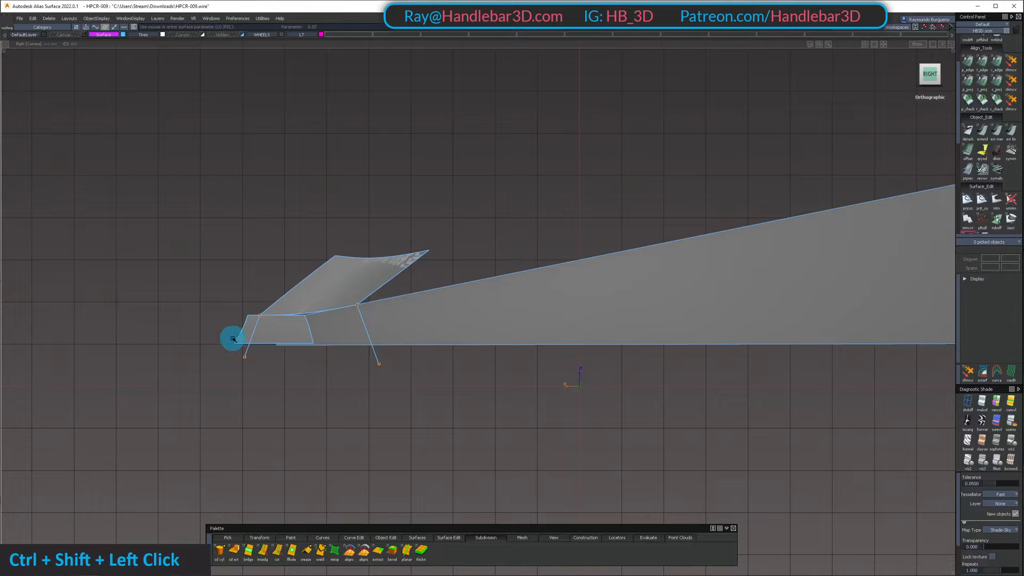
ctrl+shift+double_click(273, 335)
alt+shift+middle_drag(263, 339, 290, 332)
alt+shift+right_drag(290, 331, 288, 349)
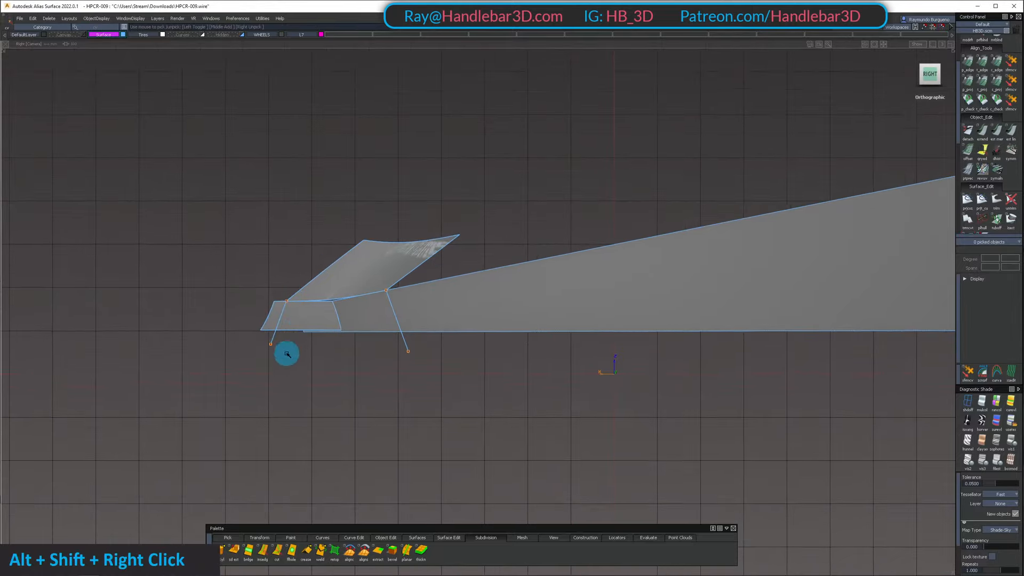
Project the front slanted line onto the small lower panel behind the wheel arch
ctrl+shift+click(265, 338)
key(p)
click(293, 318)
key(space)
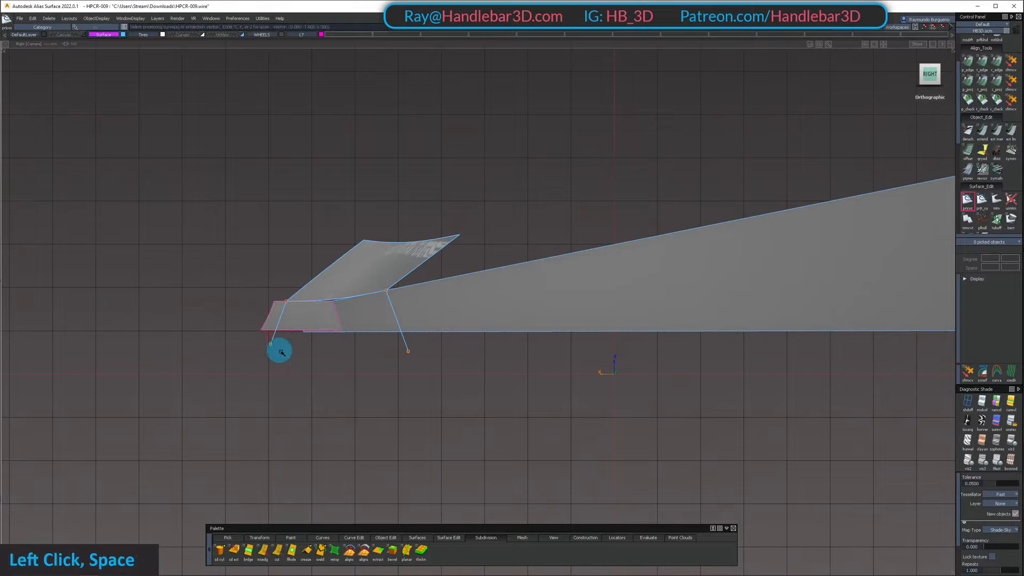
click(277, 349)
Trim the small lower panel along the projected line, keeping only the narrow strip next to the wheel arch
ctrl+shift+drag(303, 412, 308, 314)
click(304, 308)
click(260, 313)
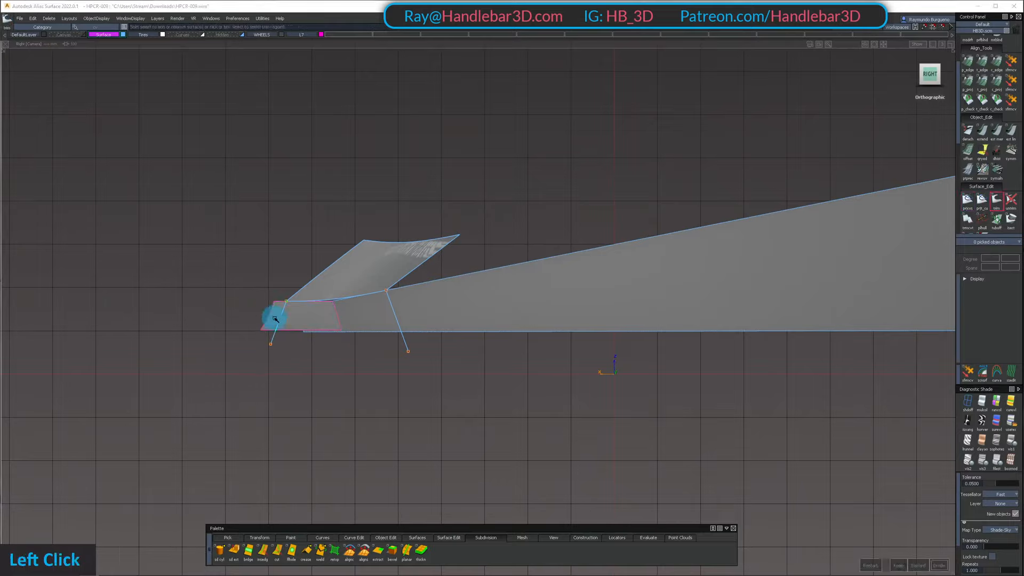
key(space)
key(space)
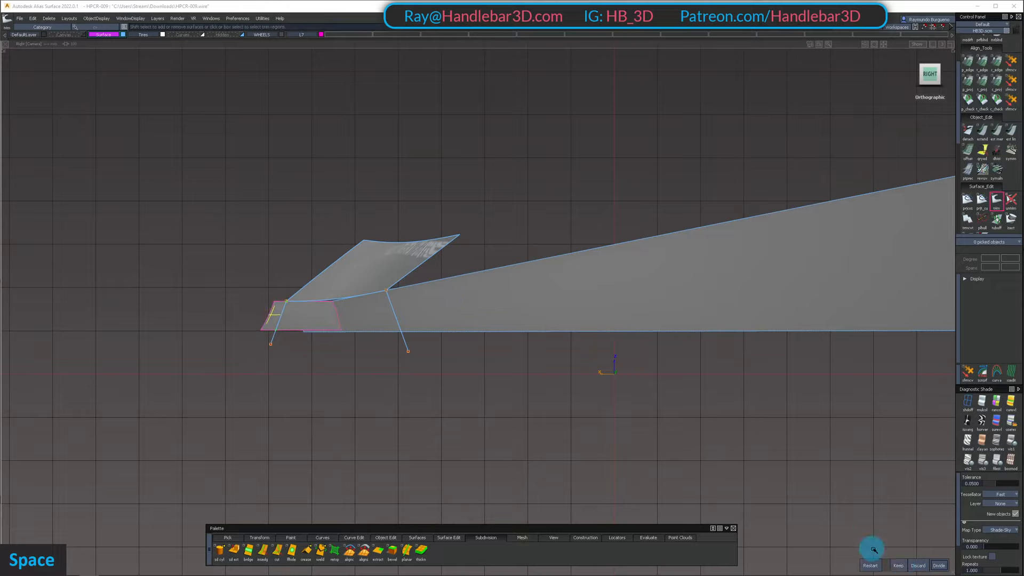
click(905, 568)
click(417, 227)
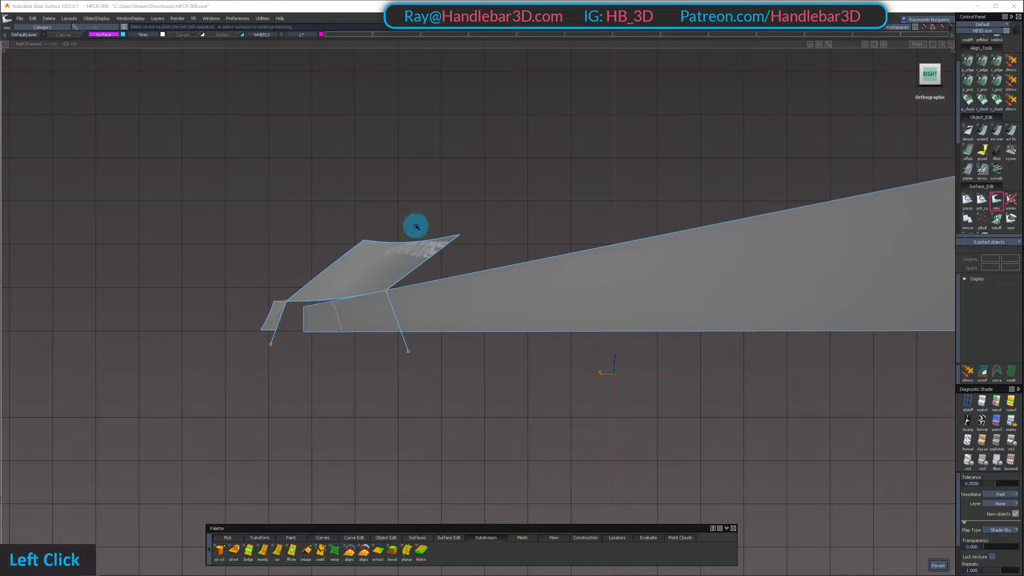
Project the rear slanted line onto the long lower body side panel
click(491, 299)
ctrl+shift+drag(485, 317, 480, 277)
key(p)
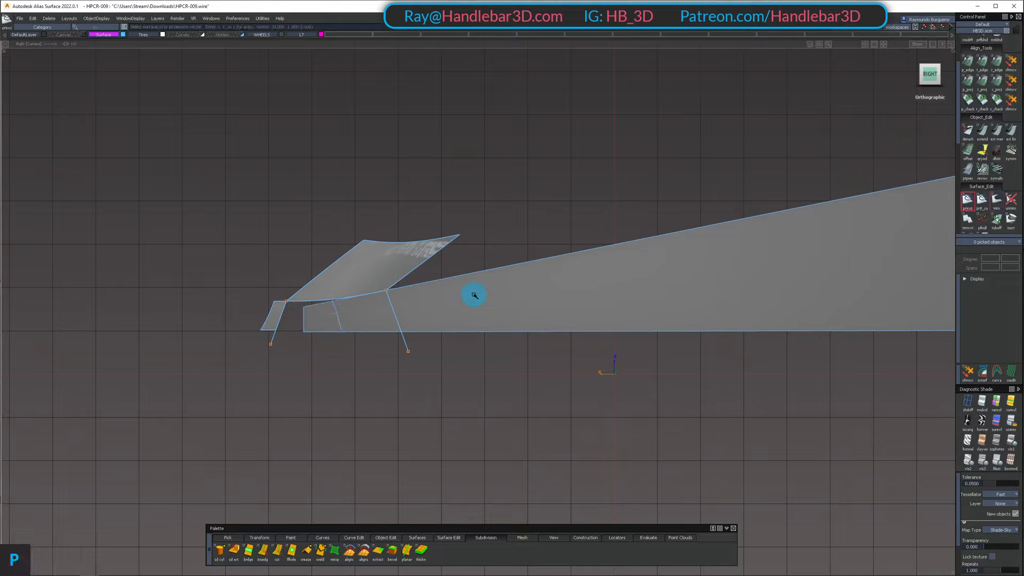
click(473, 295)
key(space)
click(390, 306)
Trim the long lower side panel at the projected line, discarding its front end
ctrl+shift+drag(492, 418, 515, 346)
click(535, 304)
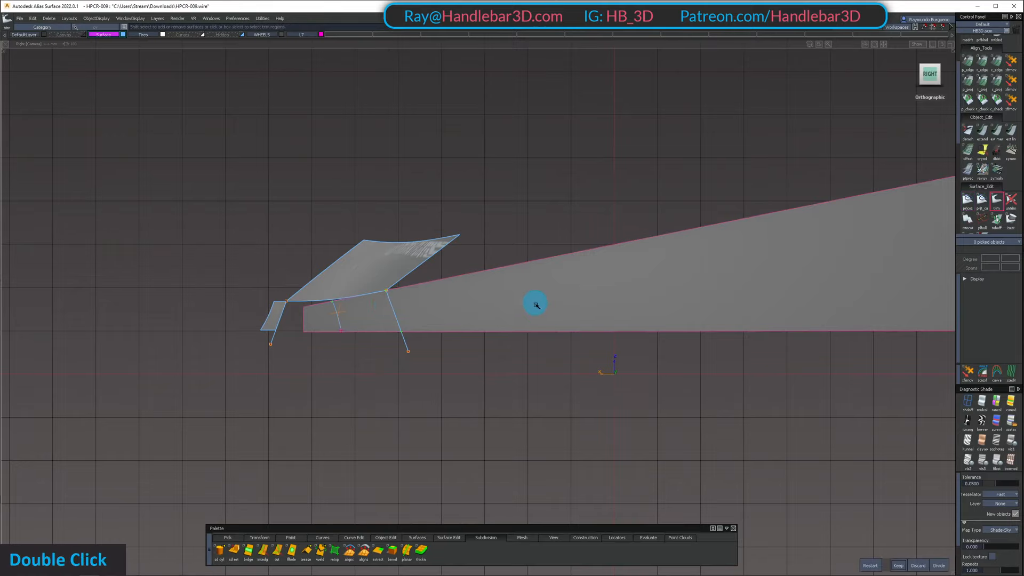
key(space)
alt+shift+right_drag(585, 272, 370, 328)
shift+click(344, 313)
key(shift+space)
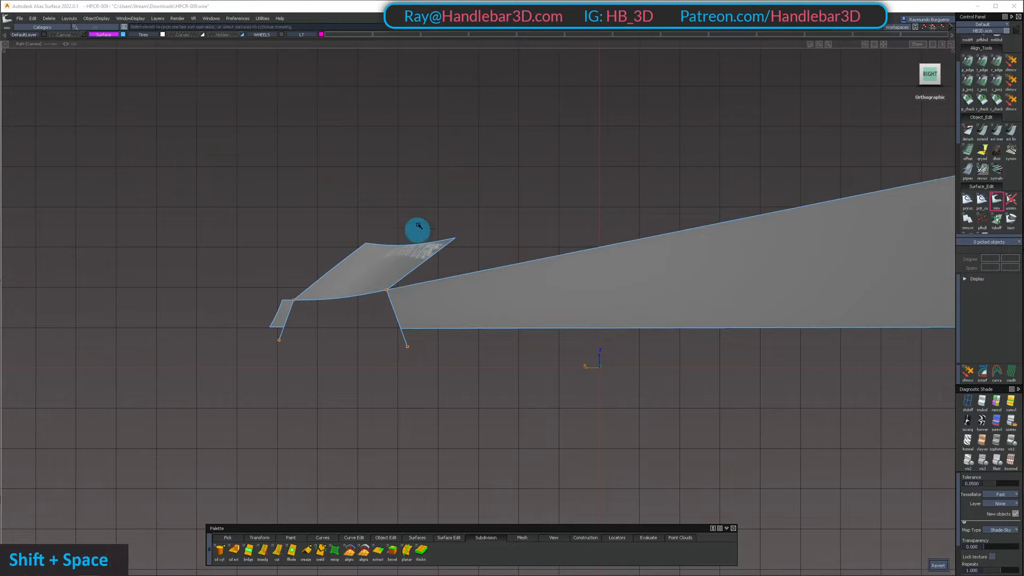
Delete the two slanted construction lines
ctrl+shift+drag(311, 207, 427, 294)
drag(257, 225, 488, 440)
key(Delete)
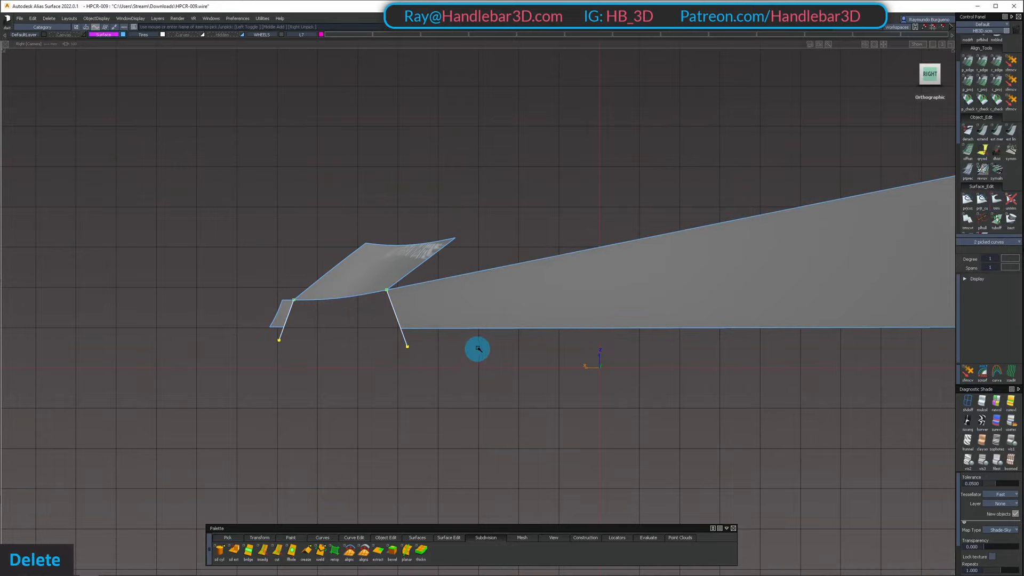
key(Return)
Create a blend curve joining the bottom corners of the narrow strip and the long side panel across the gap
ctrl+alt+click(282, 327)
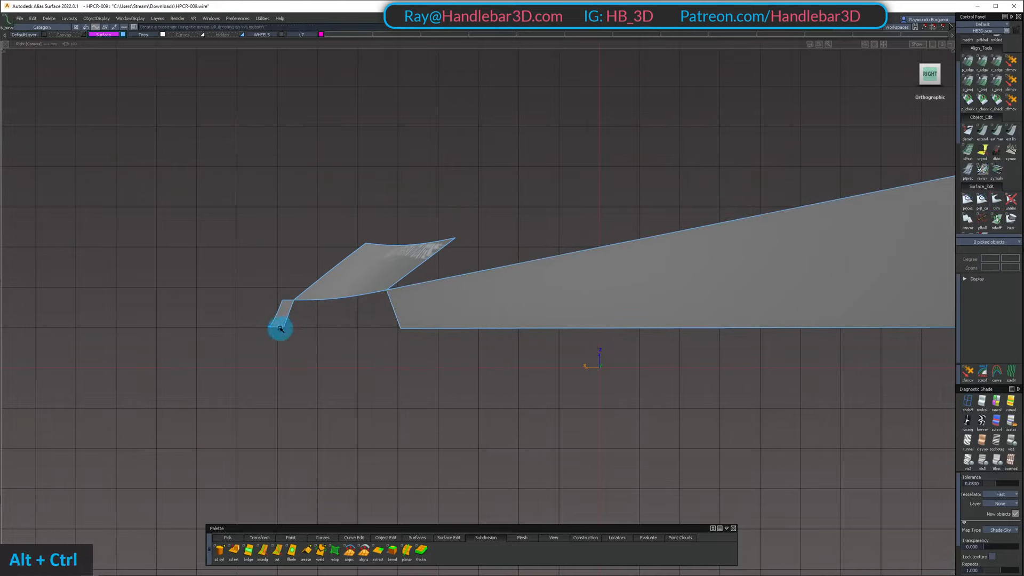
ctrl+alt+click(411, 330)
alt+shift+drag(240, 336, 300, 338)
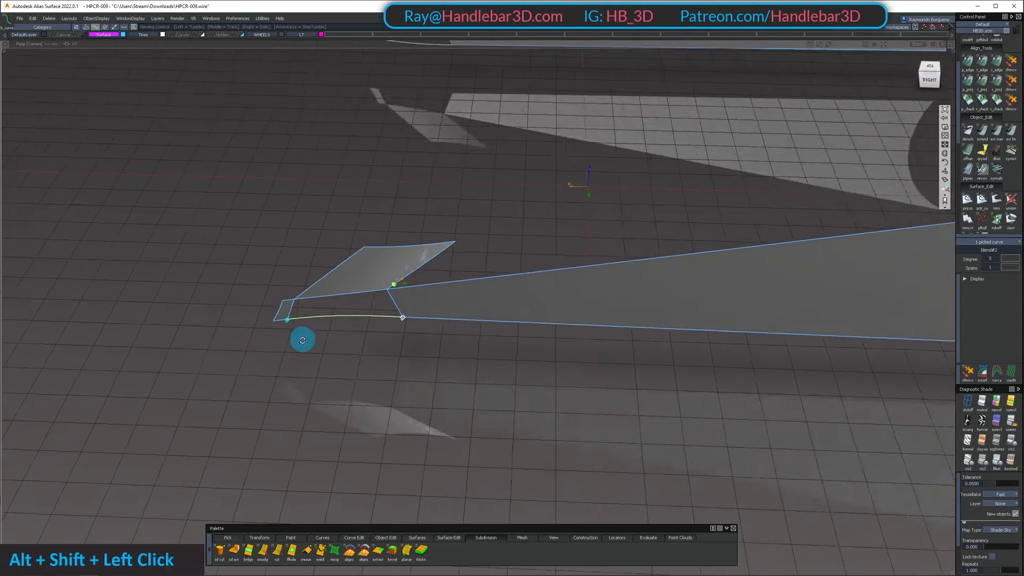
mouse_move(299, 338)
alt+shift+right_down()
mouse_move(355, 288)
mouse_move(305, 328)
alt+shift+right_up()
ctrl+shift+drag(305, 328, 304, 274)
Fill the gap with a square surface from the two trimmed edges, the blend surface's lower edge and the blend curve
key(5)
click(258, 315)
click(311, 299)
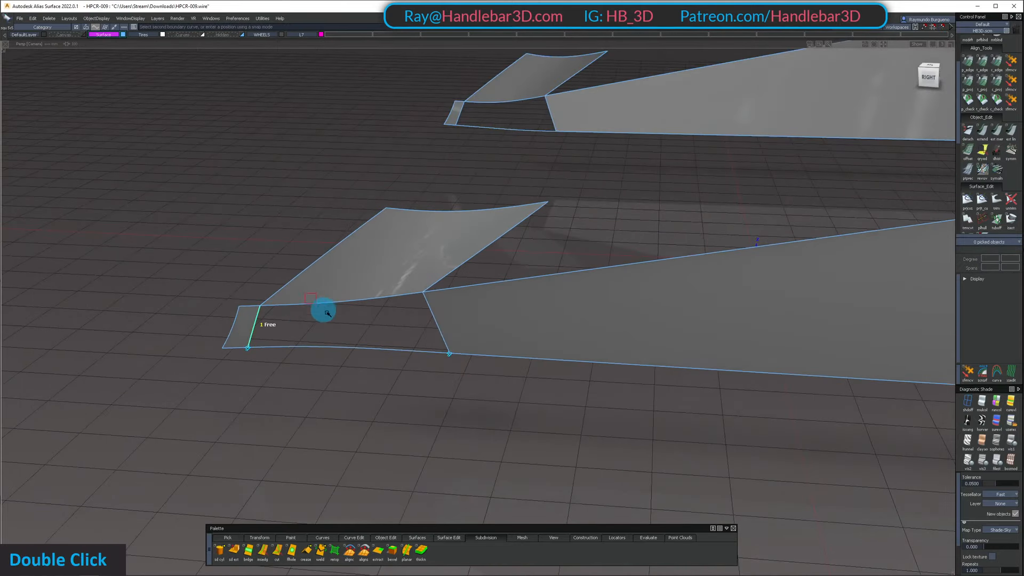
click(393, 351)
alt+shift+drag(395, 419, 423, 397)
ctrl+shift+right_drag(423, 397, 423, 297)
ctrl+shift+middle_drag(423, 299, 418, 366)
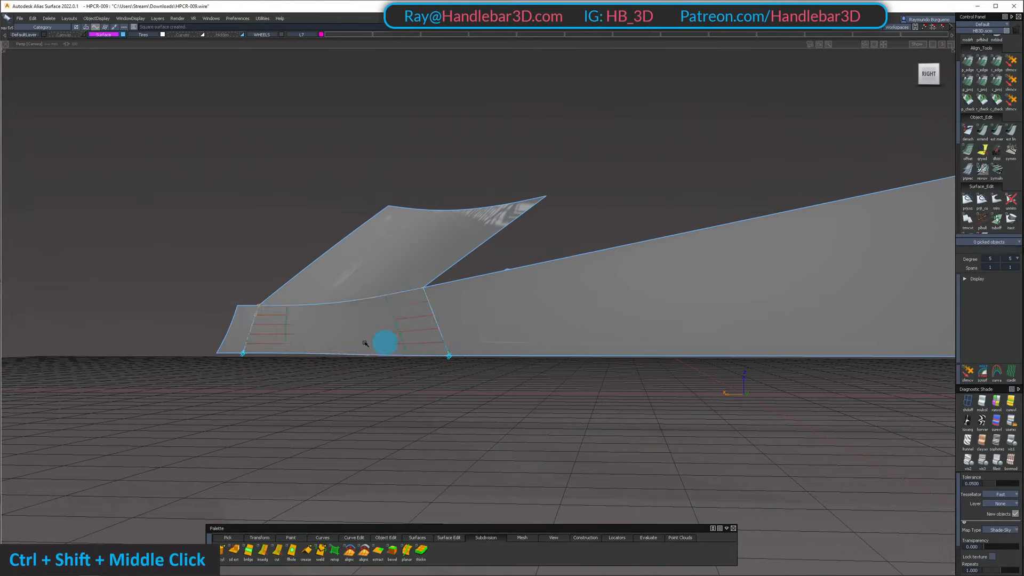
Set G2 Curvature continuity on the square surface's front and rear boundaries and restore the hidden car body
click(252, 330)
click(705, 81)
click(705, 116)
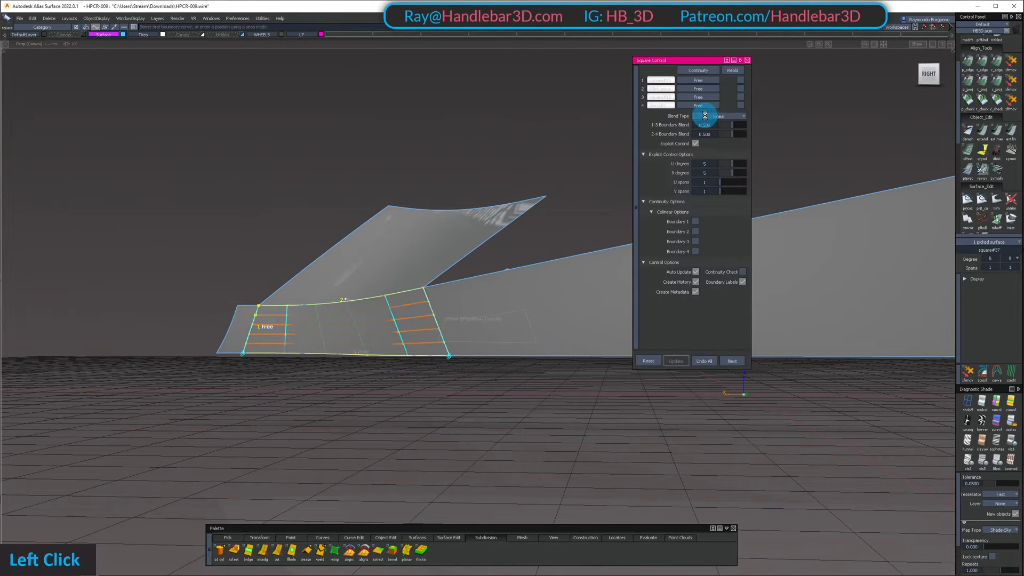
click(706, 106)
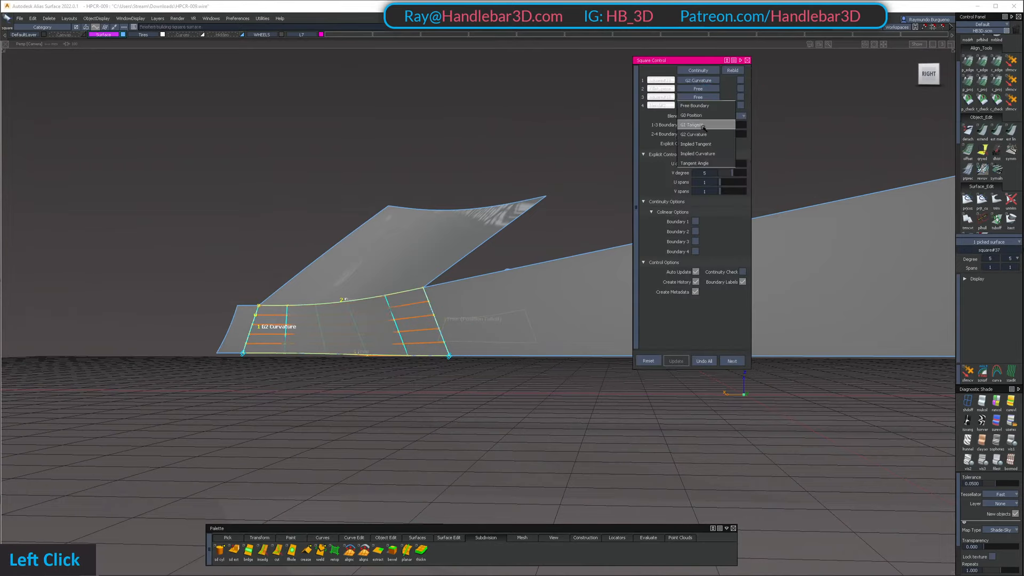
click(693, 135)
key(Return)
key(shift+u)
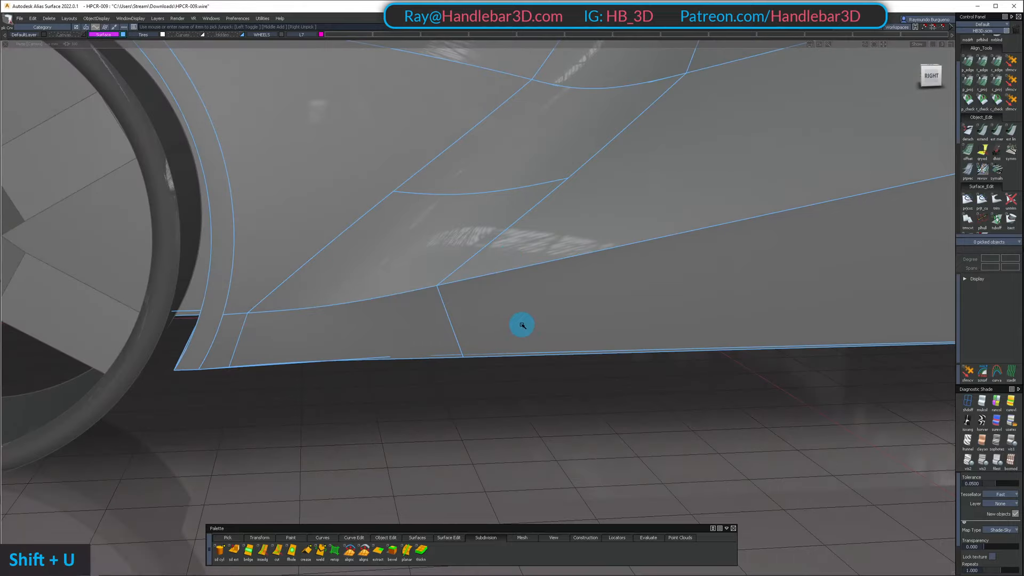
Examine the new lower panel and the highlight flow along the car body from the side and from above
shift+scroll(433, 256, down, 1)
alt+shift+click(526, 245)
alt+shift+drag(526, 245, 334, 262)
alt+shift+middle_drag(334, 262, 350, 304)
alt+shift+drag(349, 304, 423, 241)
alt+shift+right_drag(422, 241, 661, 293)
alt+shift+drag(661, 293, 435, 213)
ctrl+shift+right_drag(435, 213, 458, 239)
alt+shift+drag(457, 239, 736, 277)
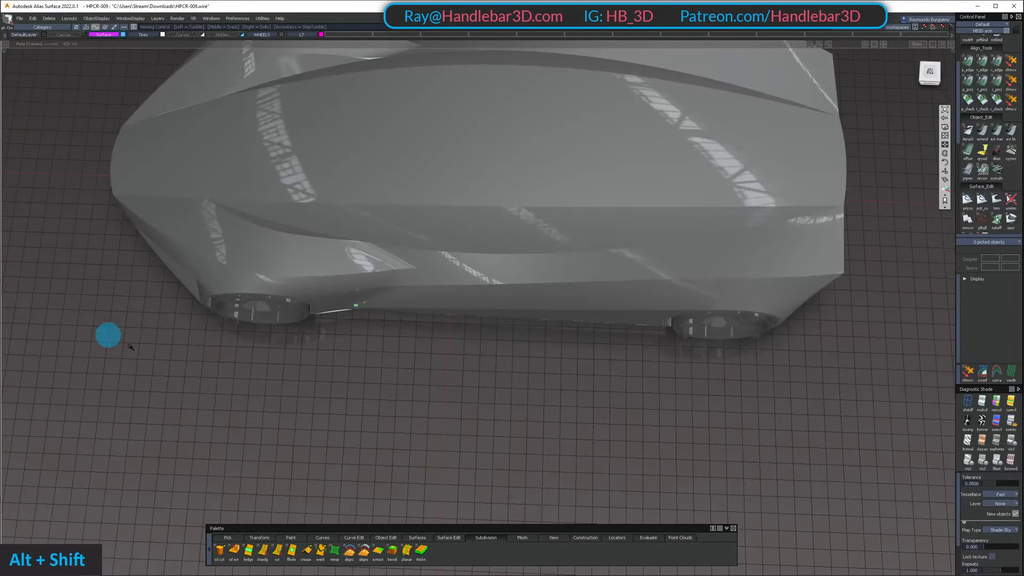
alt+shift+drag(130, 347, 499, 146)
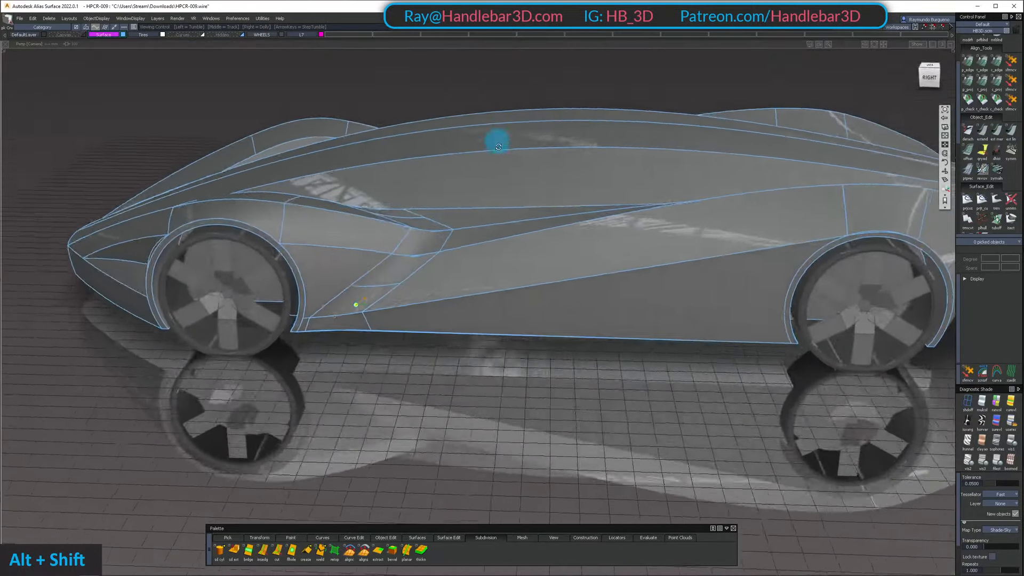
Examine the panel layout where the fender, side intake and lower body side meet behind the front wheel
ctrl+shift+click(422, 165)
alt+shift+drag(300, 195, 303, 182)
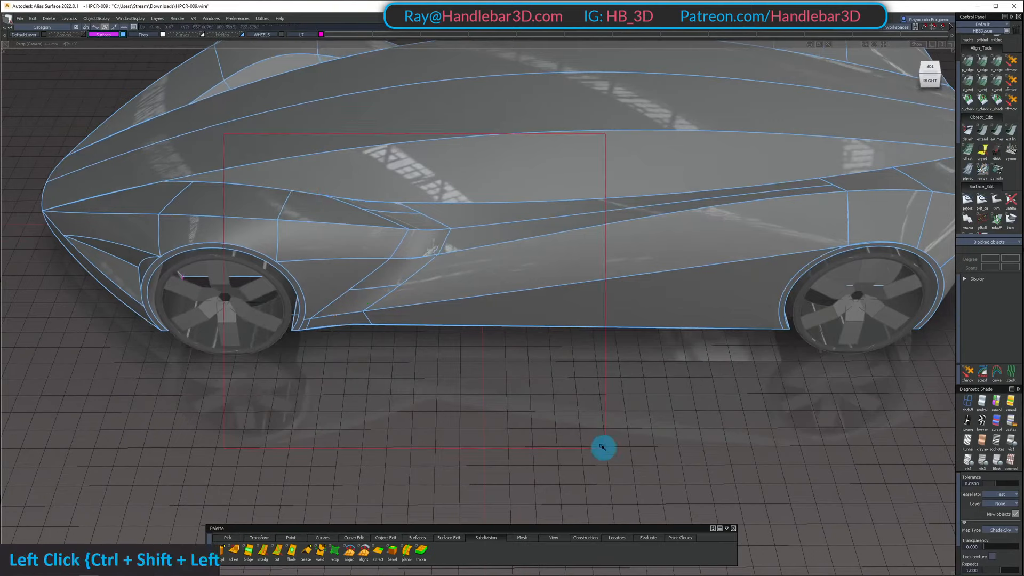
alt+shift+drag(467, 213, 455, 192)
mouse_move(449, 239)
alt+shift+mouse_down()
mouse_move(466, 274)
mouse_move(515, 197)
mouse_move(519, 212)
alt+shift+mouse_up()
alt+shift+right_drag(519, 212, 439, 311)
alt+shift+drag(439, 311, 425, 258)
mouse_move(425, 259)
ctrl+shift+mouse_down()
mouse_move(416, 347)
mouse_move(387, 309)
mouse_move(389, 427)
mouse_move(407, 279)
mouse_move(409, 308)
mouse_move(473, 253)
mouse_move(499, 174)
mouse_move(477, 156)
ctrl+shift+mouse_up()
alt+shift+middle_drag(400, 237, 407, 220)
mouse_move(406, 219)
alt+shift+mouse_down()
mouse_move(400, 151)
mouse_move(441, 233)
mouse_move(422, 294)
mouse_move(416, 219)
alt+shift+mouse_up()
alt+shift+drag(416, 265, 403, 343)
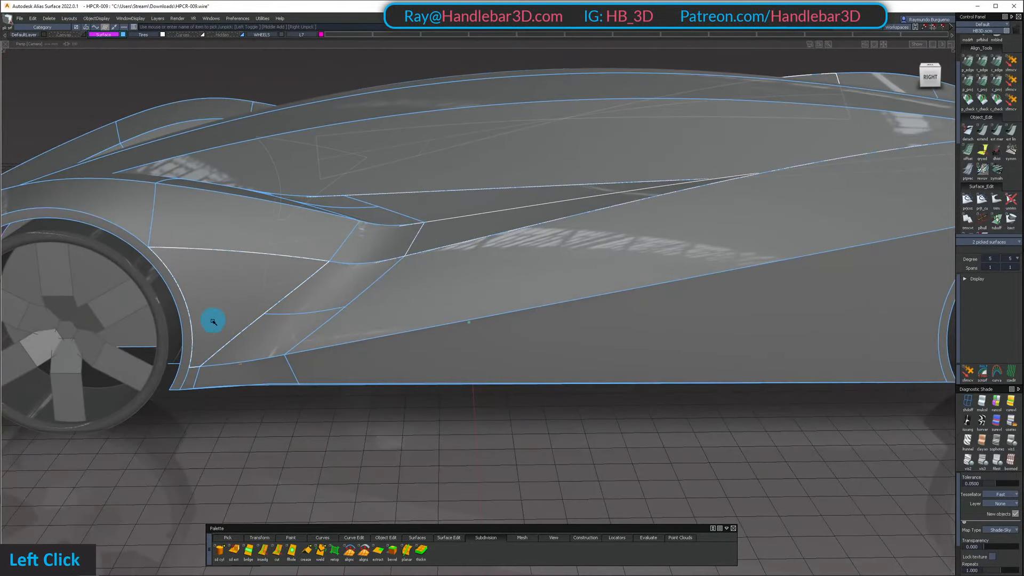
ctrl+shift+right_drag(245, 348, 240, 421)
mouse_move(206, 322)
alt+shift+right_down()
mouse_move(233, 318)
mouse_move(234, 435)
alt+shift+right_up()
ctrl+shift+drag(233, 440, 208, 291)
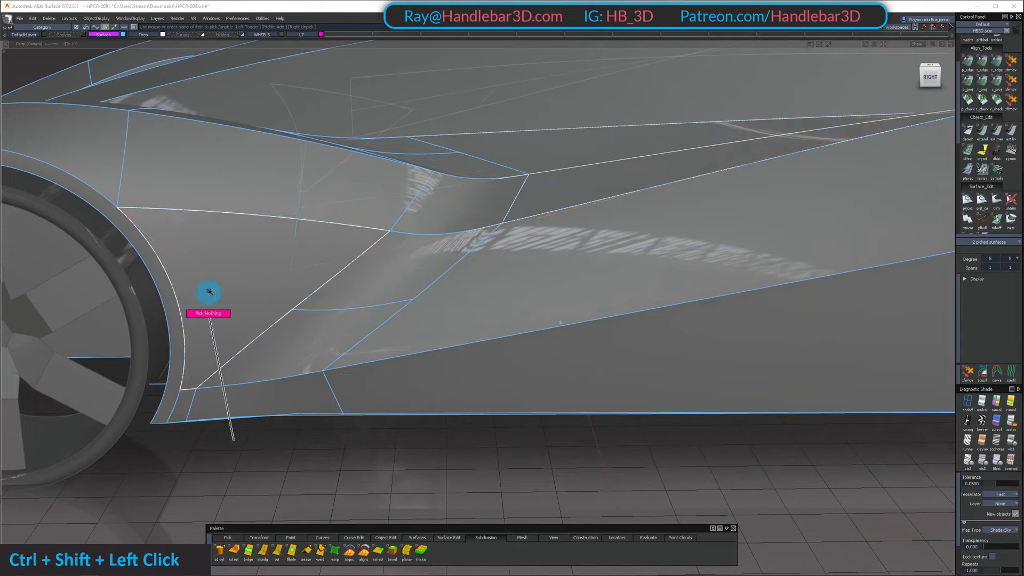
Delete the narrow lower strip between the wheel arch and the new square surface
mouse_move(203, 367)
alt+shift+right_down()
mouse_move(228, 363)
mouse_move(216, 363)
alt+shift+right_up()
mouse_move(215, 363)
ctrl+shift+mouse_down()
mouse_move(211, 315)
mouse_move(185, 323)
mouse_move(190, 314)
ctrl+shift+mouse_up()
click(206, 318)
ctrl+shift+drag(191, 313, 197, 238)
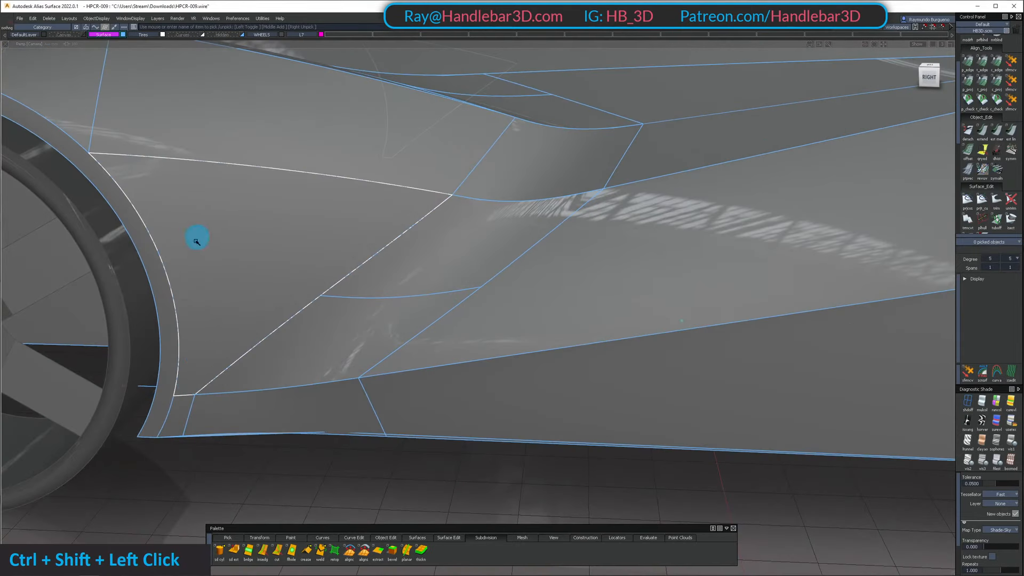
click(183, 412)
key(Delete)
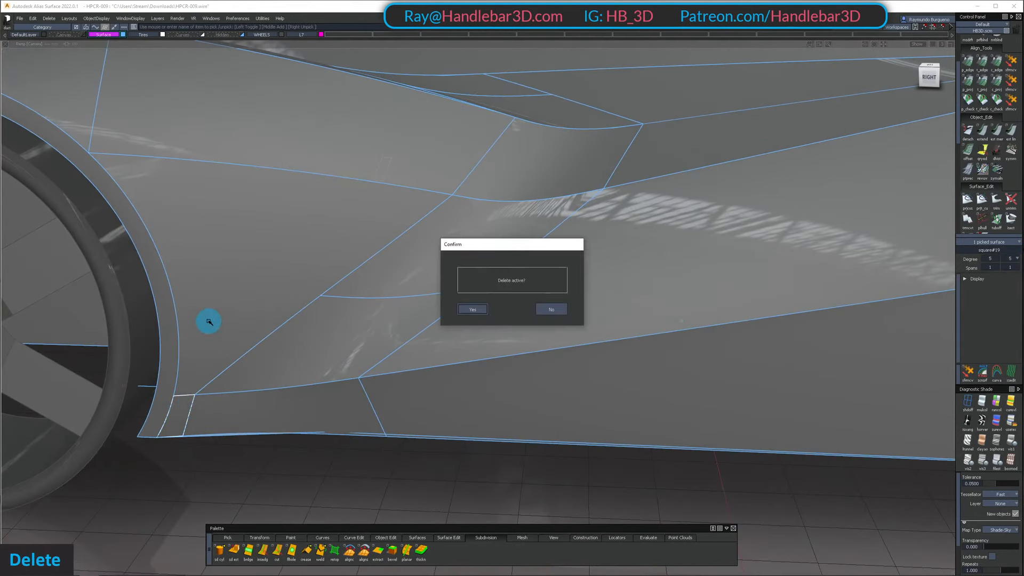
key(Return)
Untrim the fender side panel behind the front wheel
click(1011, 199)
click(221, 308)
ctrl+shift+drag(459, 322, 500, 323)
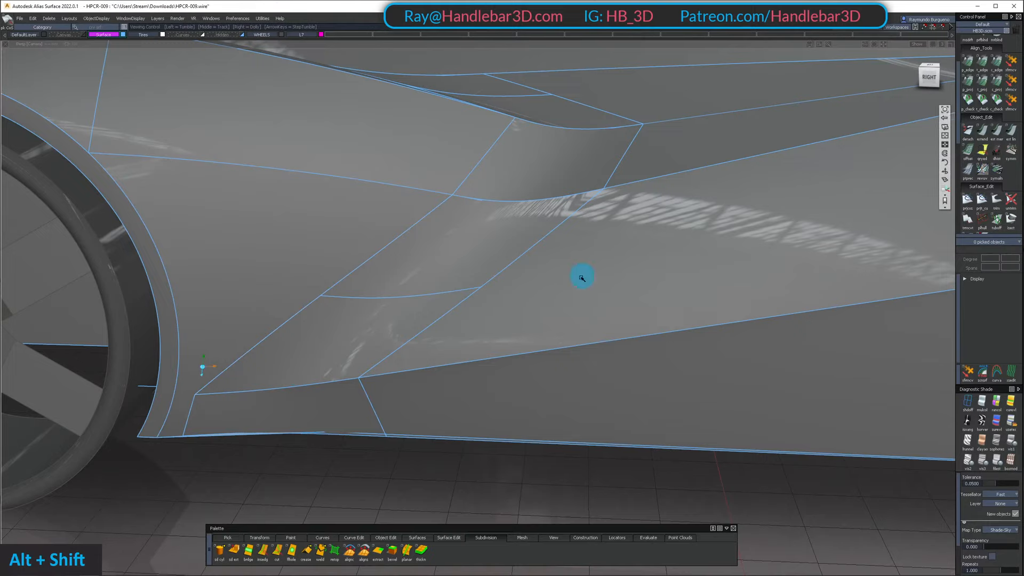
alt+shift+right_drag(581, 278, 552, 277)
ctrl+shift+drag(226, 258, 220, 301)
Isolate the fender side panel together with the two lower side-intake surfaces behind the front wheel
click(176, 418)
click(263, 357)
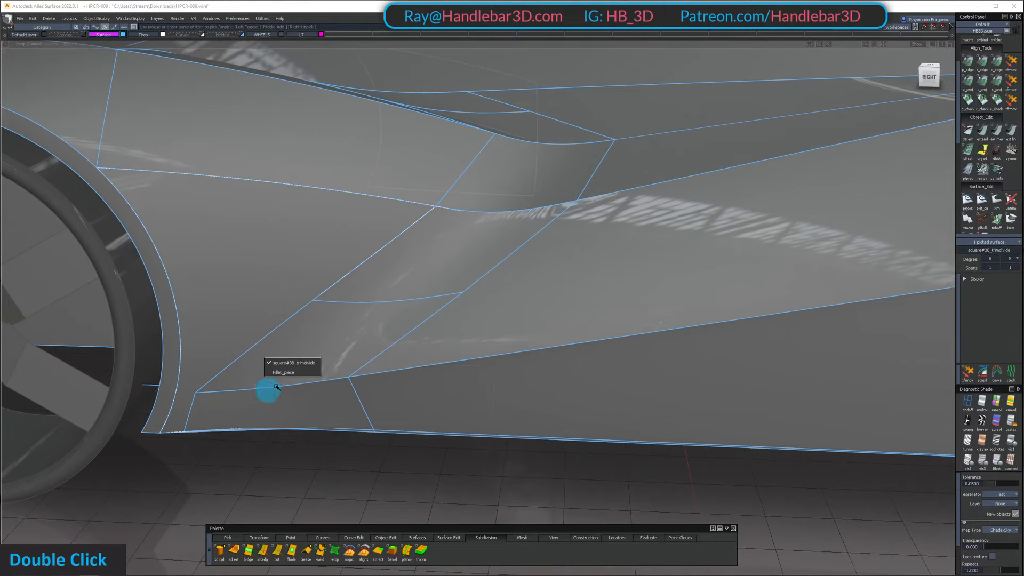
click(276, 380)
key(shift+h)
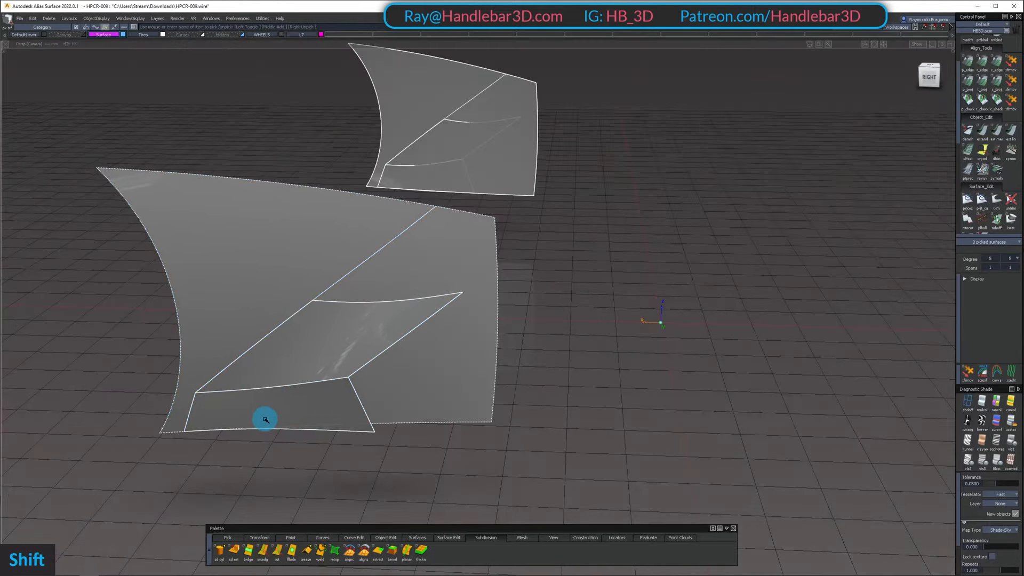
alt+shift+drag(266, 421, 270, 413)
ctrl+shift+drag(270, 413, 236, 327)
alt+shift+drag(238, 374, 245, 354)
ctrl+shift+drag(245, 354, 266, 293)
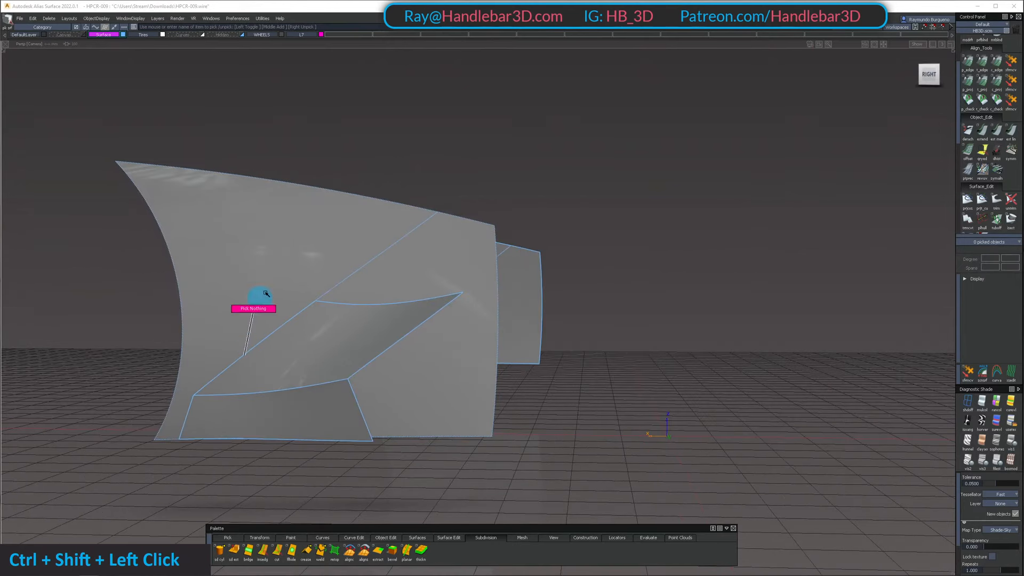
Project the forward edges of the two lower side-intake surfaces onto the untrimmed fender side panel
click(997, 84)
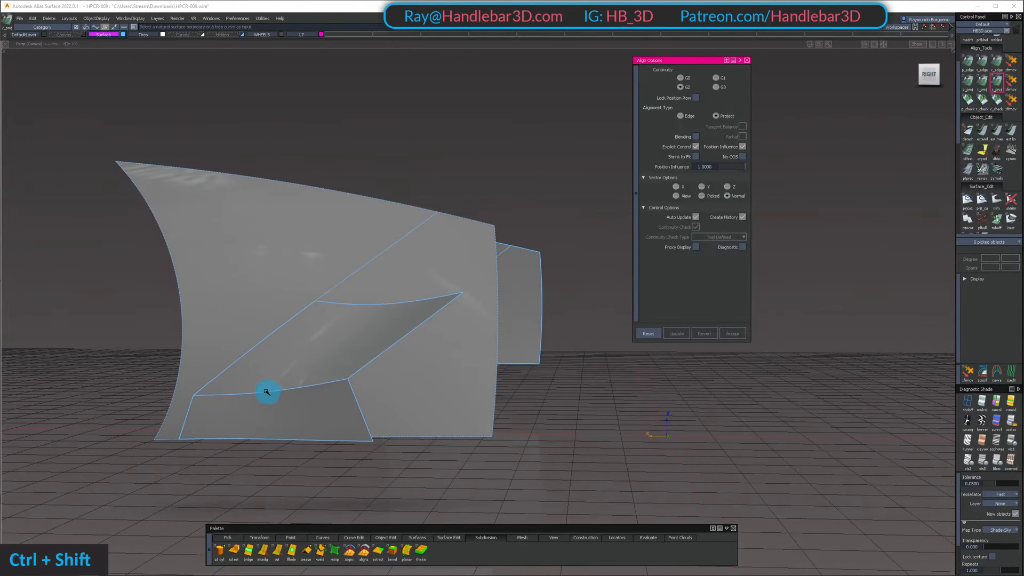
ctrl+shift+drag(267, 392, 260, 302)
click(270, 329)
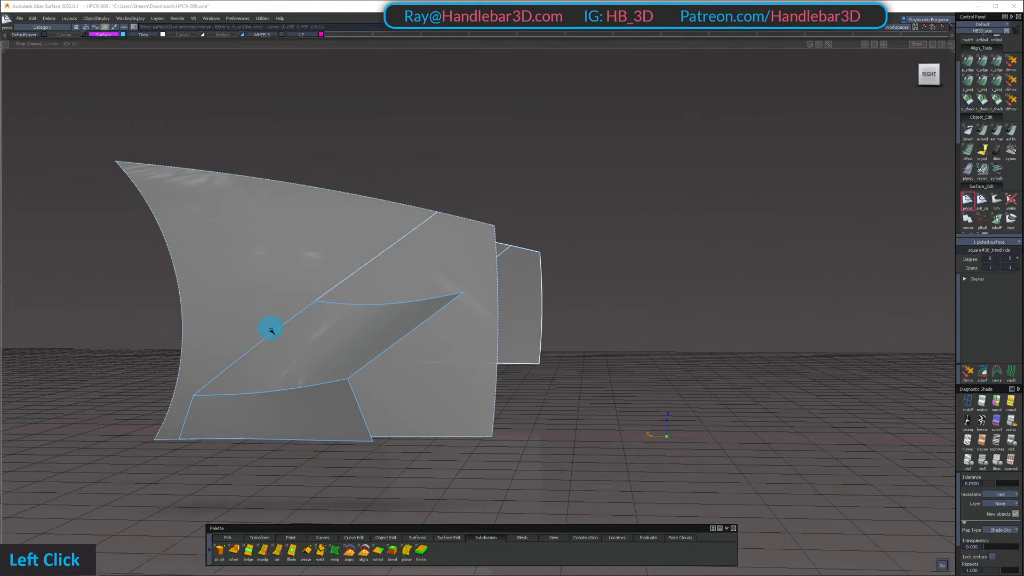
key(space)
click(193, 410)
key(space)
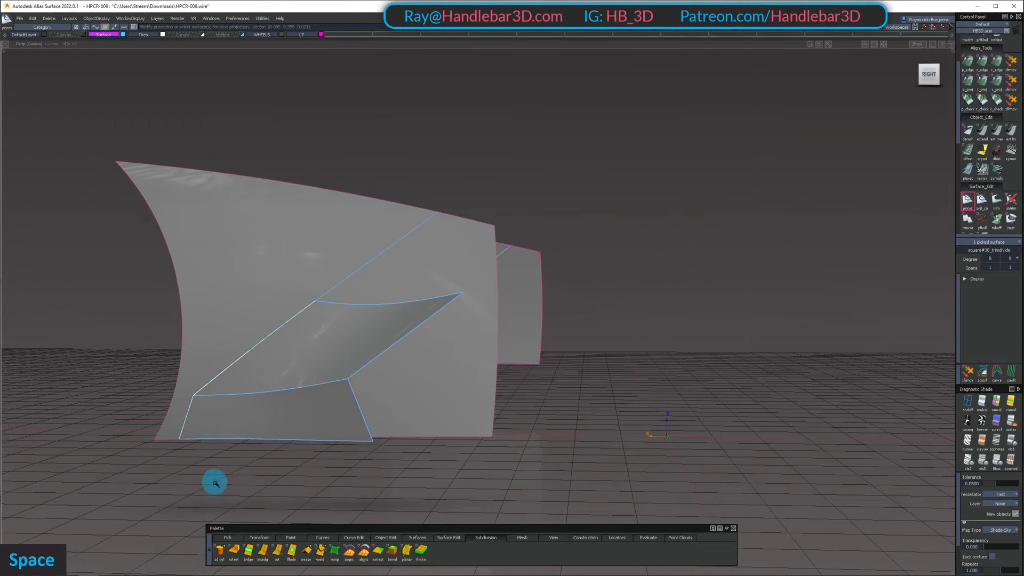
Trim the fender side panel along the projected curves, keeping the part next to the wheel arch, and show all hidden surfaces
key(t)
click(228, 259)
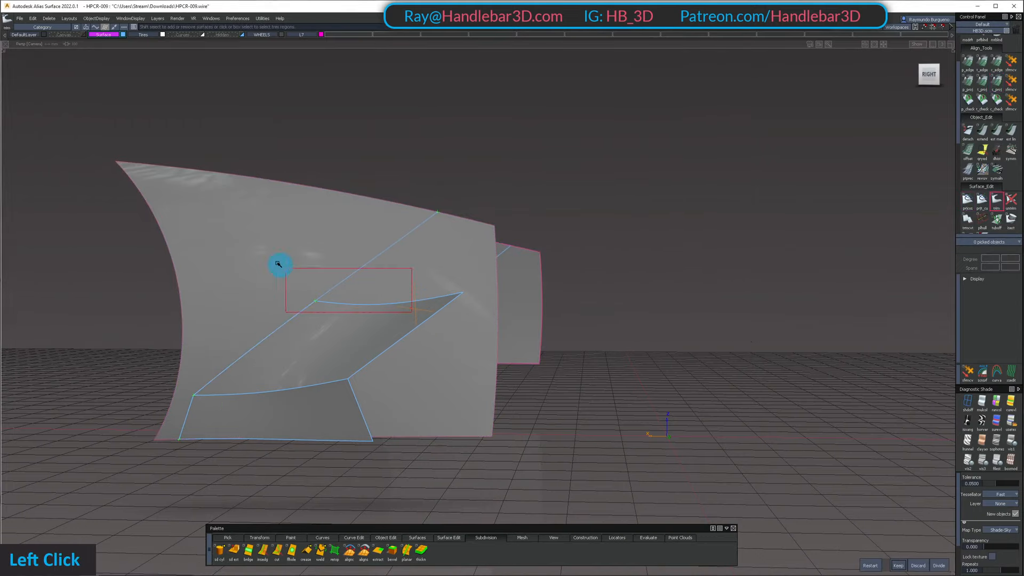
shift+click(414, 309)
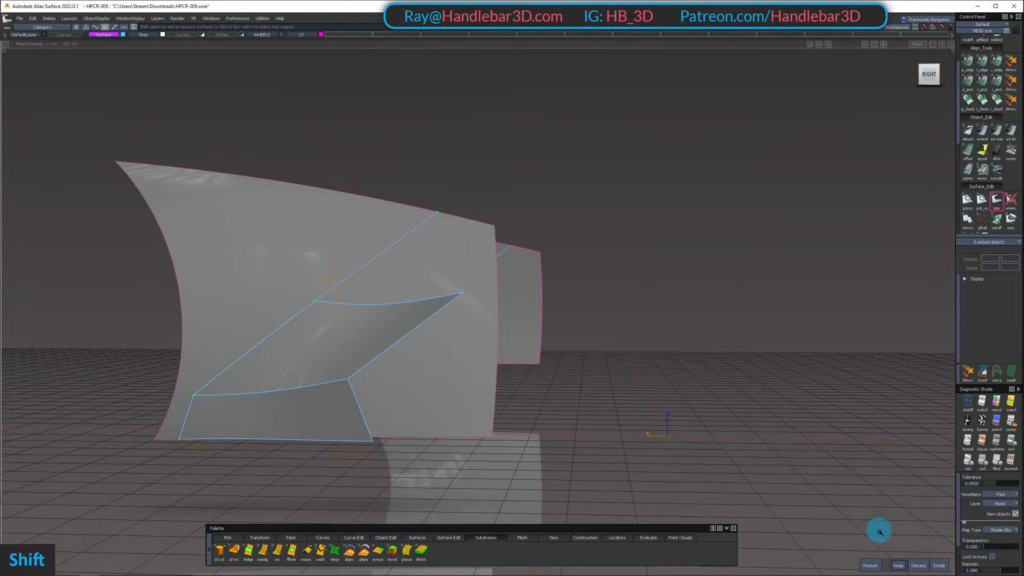
click(899, 566)
key(shift+u)
Trim the body side panel behind the side intake along the intake's rear edges
alt+shift+drag(441, 307, 427, 272)
alt+shift+drag(511, 367, 537, 262)
ctrl+shift+click(537, 262)
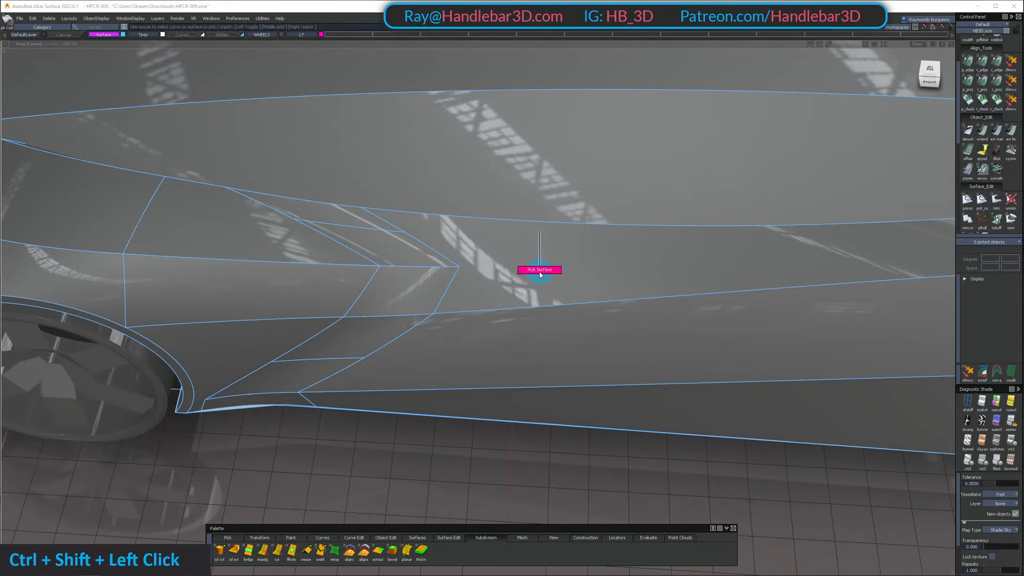
alt+shift+drag(478, 257, 362, 243)
alt+shift+drag(460, 289, 484, 255)
ctrl+shift+click(485, 255)
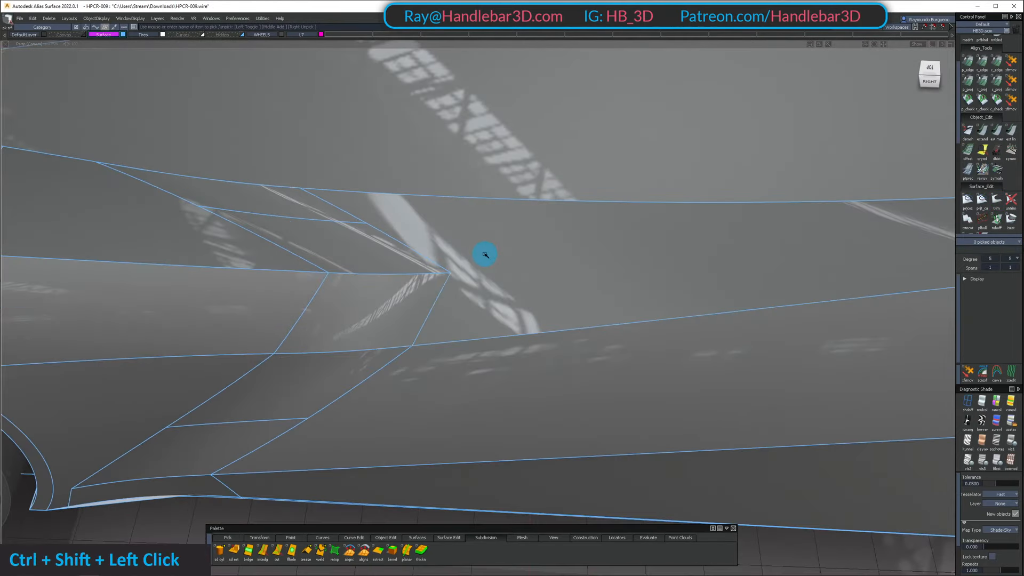
click(483, 253)
key(space)
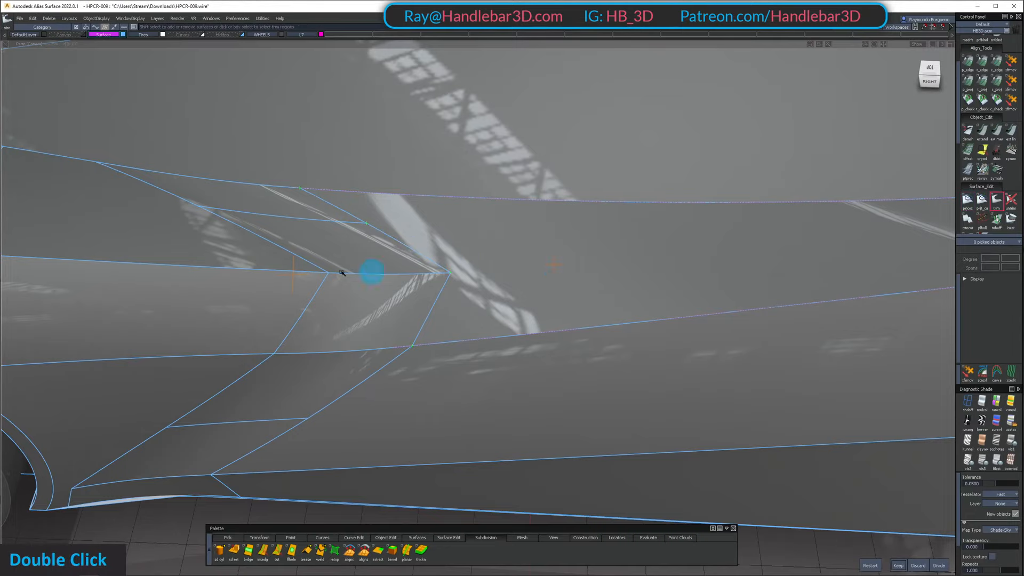
shift+click(296, 266)
key(space)
Examine the trimmed panels and their highlights around the side intake and wheel from both sides of the car
alt+shift+drag(705, 224, 694, 130)
ctrl+shift+right_click(636, 187)
alt+shift+right_drag(632, 181, 586, 181)
alt+shift+drag(586, 180, 649, 179)
ctrl+shift+right_click(507, 230)
alt+shift+middle_drag(648, 180, 343, 258)
alt+shift+right_drag(343, 258, 565, 286)
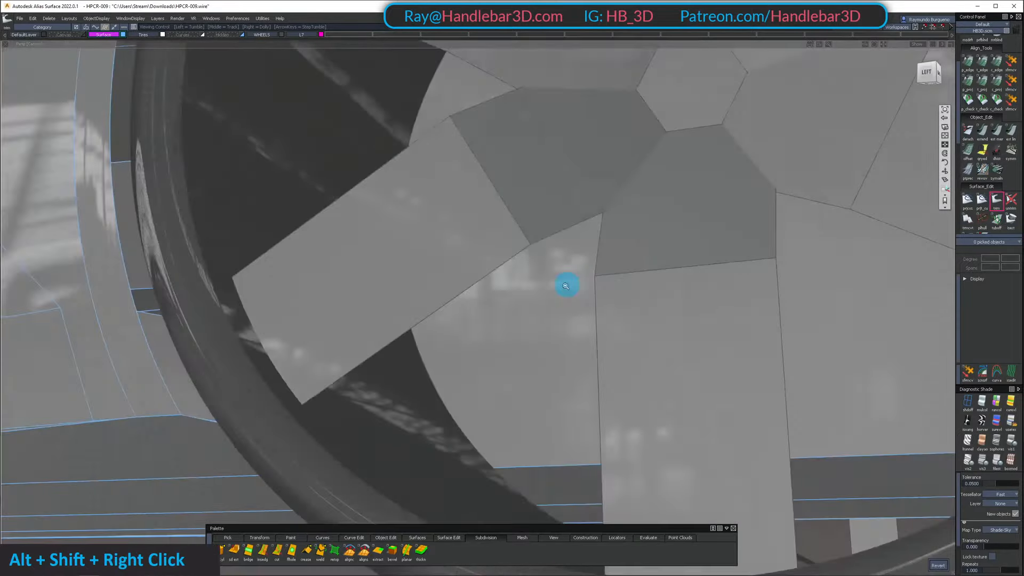
alt+shift+drag(564, 286, 763, 291)
alt+shift+middle_drag(762, 291, 457, 288)
alt+shift+drag(457, 288, 321, 299)
alt+shift+middle_drag(320, 299, 464, 268)
ctrl+shift+drag(554, 251, 552, 269)
alt+shift+drag(502, 246, 416, 252)
alt+shift+right_drag(417, 252, 507, 256)
Isolate the middle fender side panel, trim it at the intake's front edge, and show all hidden surfaces
click(534, 266)
click(322, 285)
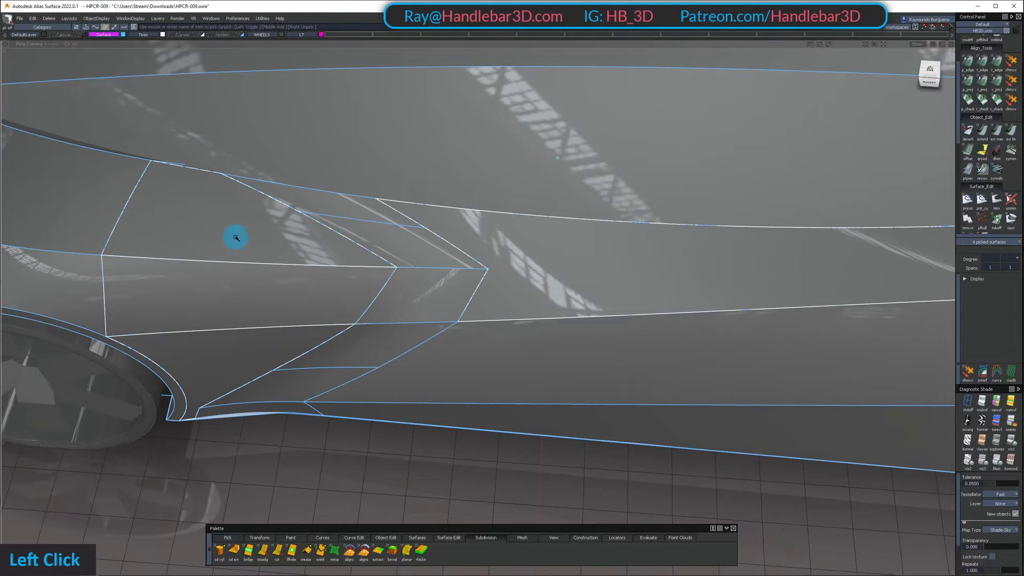
ctrl+shift+drag(272, 307, 286, 395)
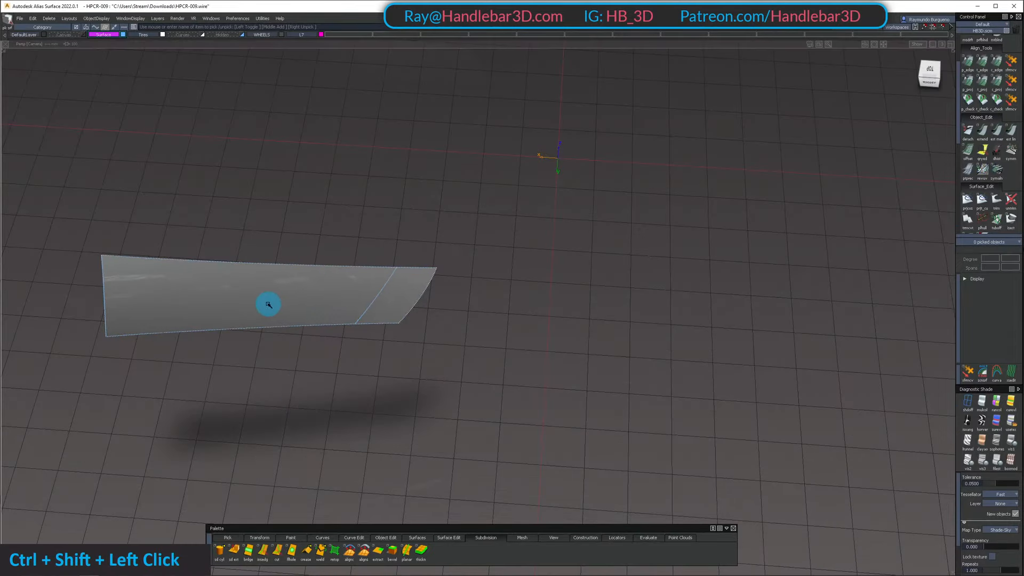
click(231, 296)
key(space)
key(shift+u)
Delete the leftover curve low on the body side just behind the front wheel
alt+shift+right_drag(471, 311, 432, 299)
alt+shift+drag(432, 299, 472, 211)
ctrl+shift+right_drag(472, 210, 359, 207)
alt+shift+drag(359, 208, 390, 192)
ctrl+shift+right_drag(389, 192, 379, 205)
ctrl+shift+drag(317, 288, 338, 306)
click(334, 318)
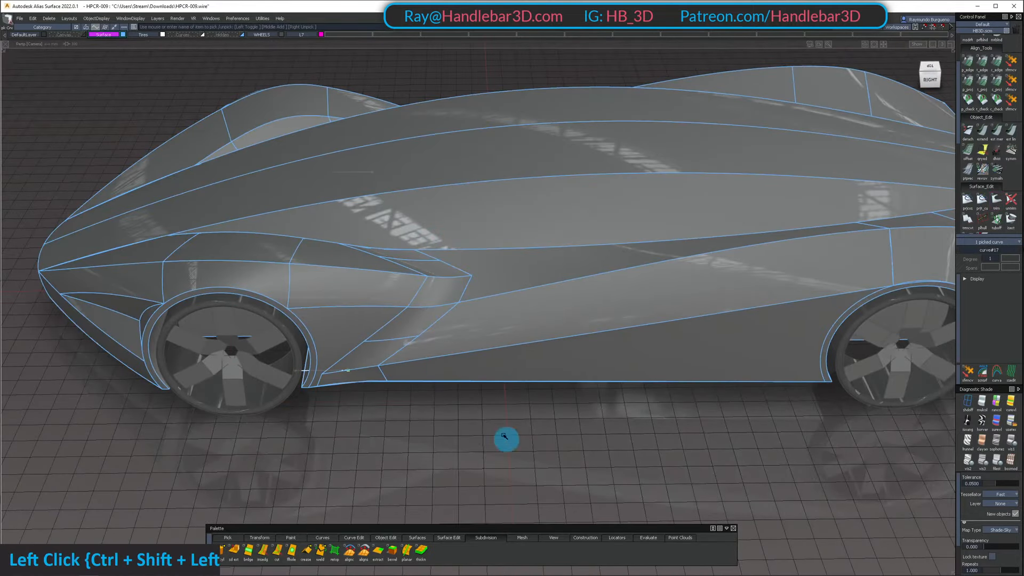
alt+shift+drag(505, 439, 458, 421)
key(Delete)
key(Return)
Examine the shape and highlight flow of the whole body from the front, side and above, with and without surface edges
scroll(557, 271, down, 2)
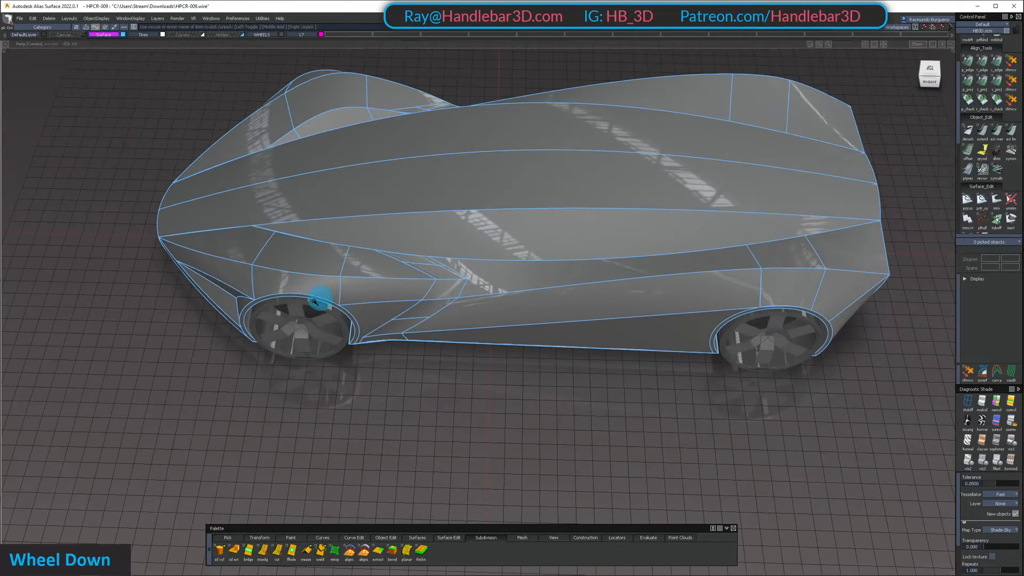
alt+shift+drag(320, 297, 590, 196)
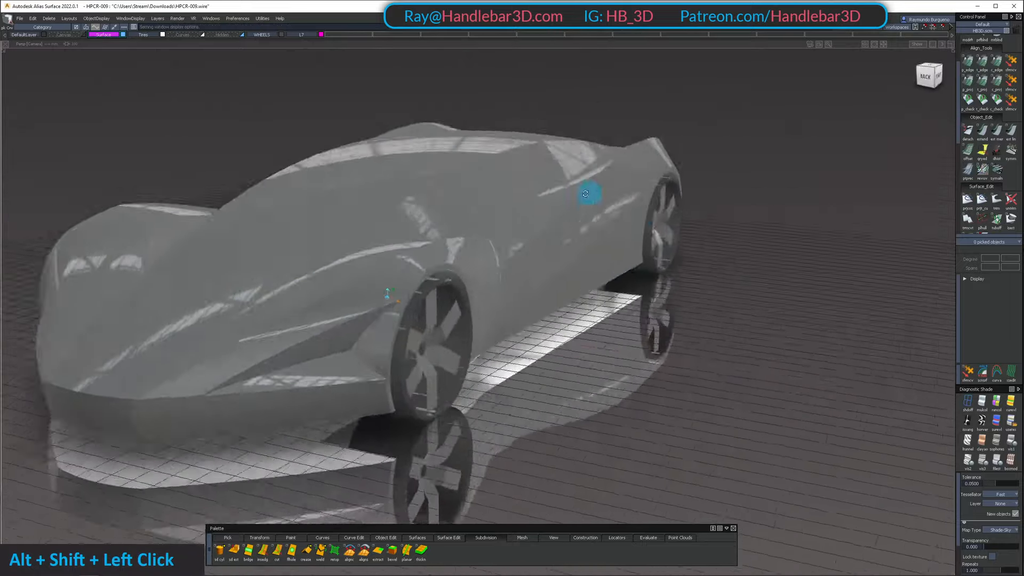
alt+shift+right_drag(590, 197, 416, 331)
alt+shift+drag(416, 331, 407, 245)
alt+shift+middle_drag(407, 245, 521, 277)
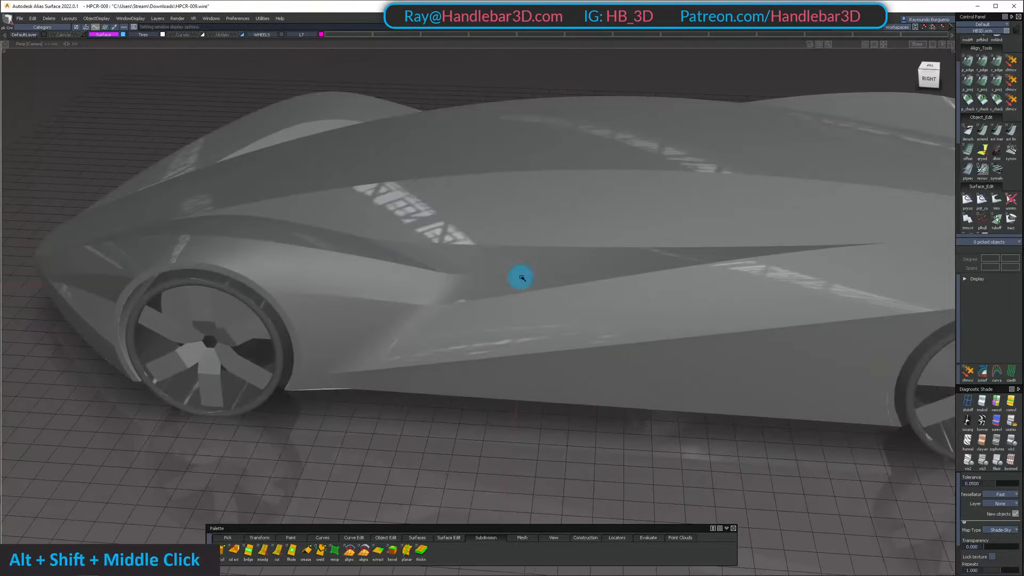
alt+shift+drag(521, 277, 539, 214)
alt+shift+right_drag(539, 213, 507, 313)
alt+shift+drag(507, 313, 533, 341)
alt+shift+middle_drag(533, 341, 309, 283)
alt+shift+right_drag(308, 283, 299, 284)
alt+shift+drag(299, 283, 261, 277)
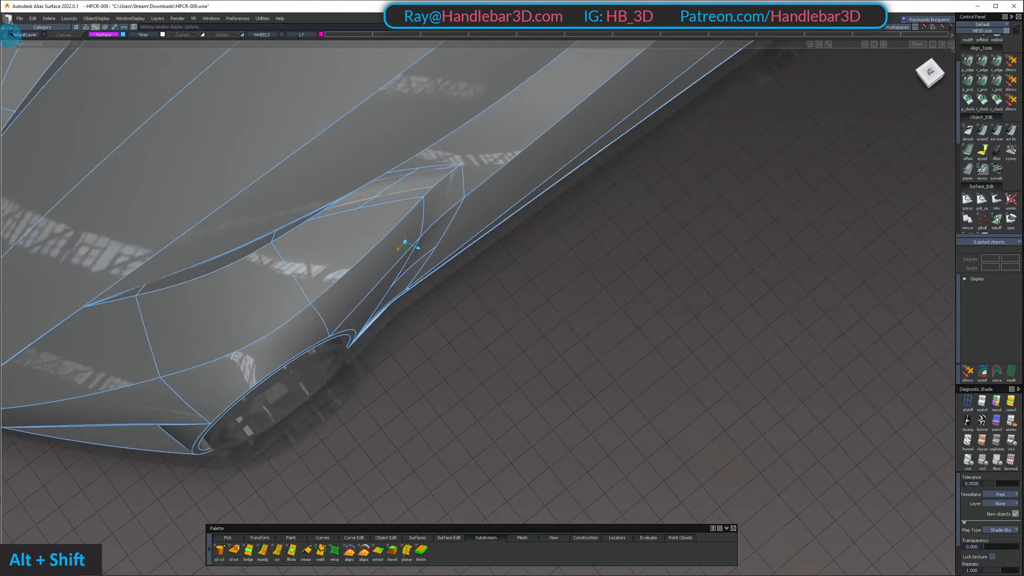
Save the model as a new file named HPCR-010
click(19, 18)
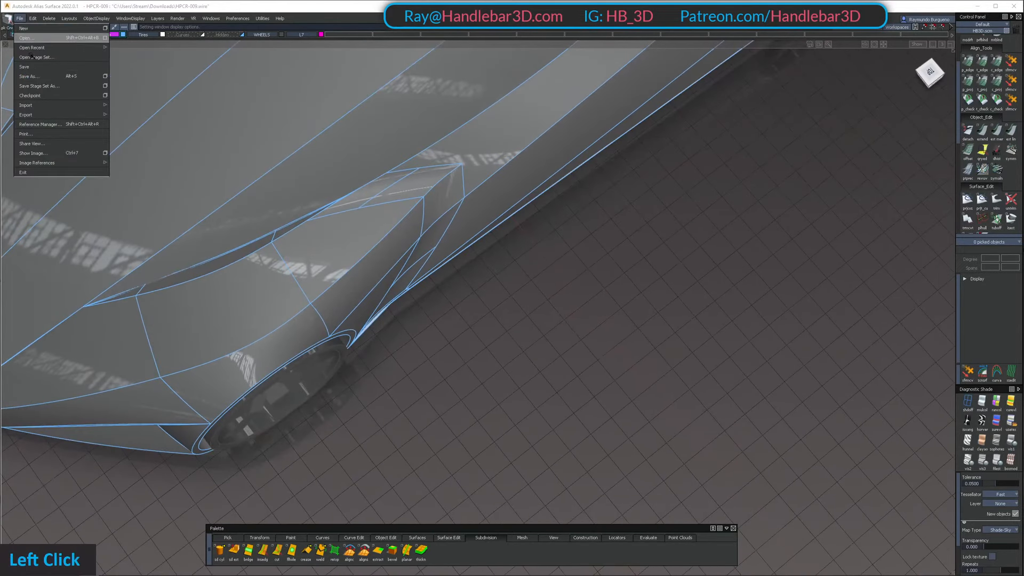
click(37, 71)
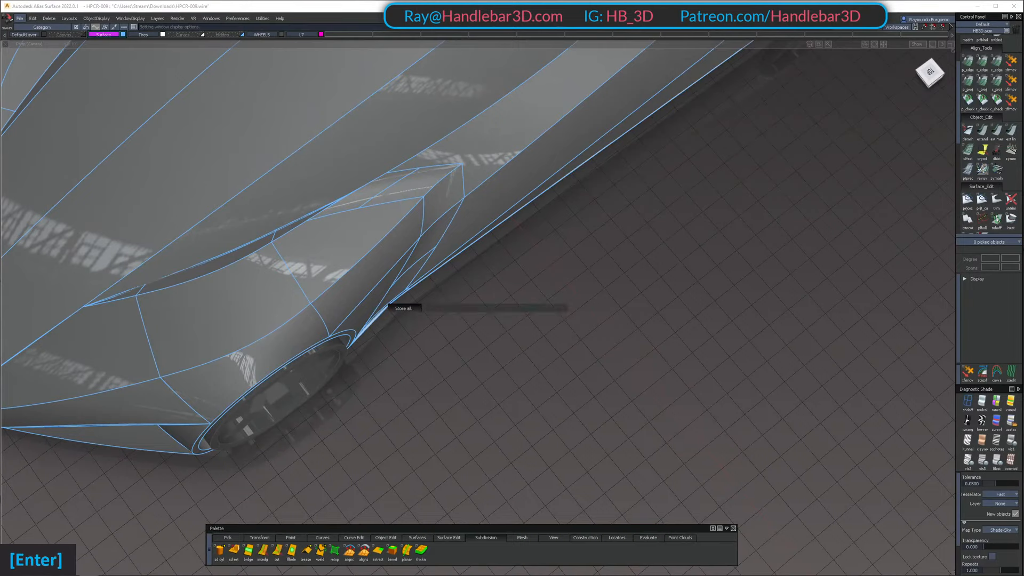
alt+shift+middle_drag(223, 398, 336, 359)
alt+shift+drag(336, 359, 292, 265)
ctrl+shift+drag(282, 332, 275, 275)
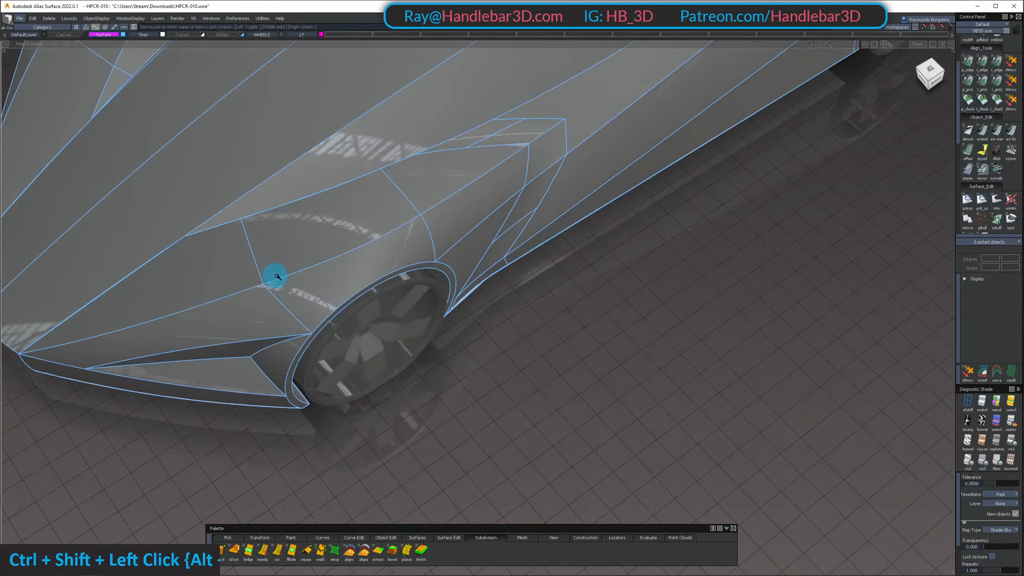
double_click(389, 191)
alt+shift+drag(516, 144, 245, 311)
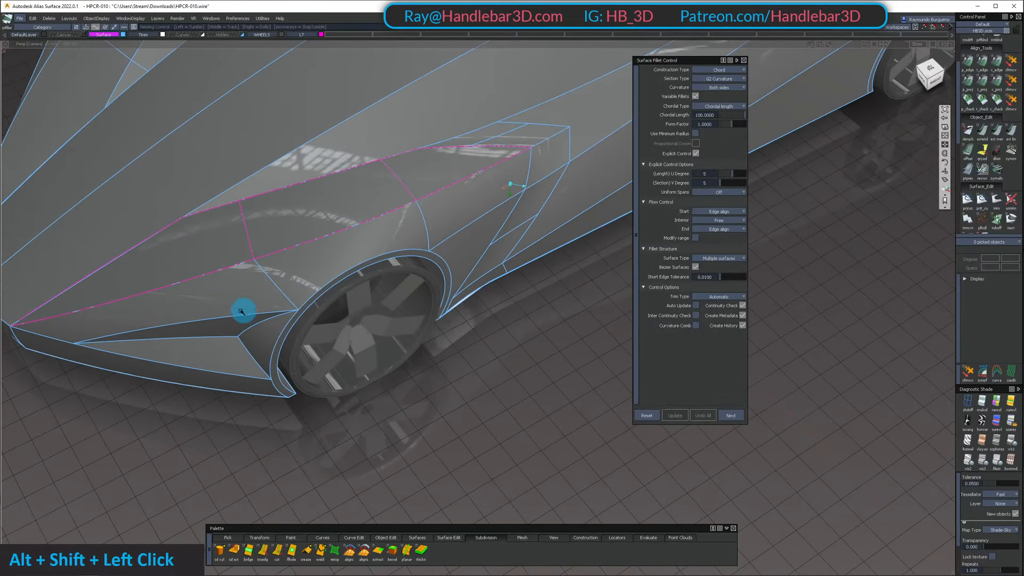
double_click(244, 311)
alt+shift+drag(482, 184, 423, 179)
ctrl+shift+drag(293, 243, 263, 230)
double_click(210, 254)
alt+shift+right_drag(263, 229, 292, 228)
alt+shift+drag(293, 228, 365, 277)
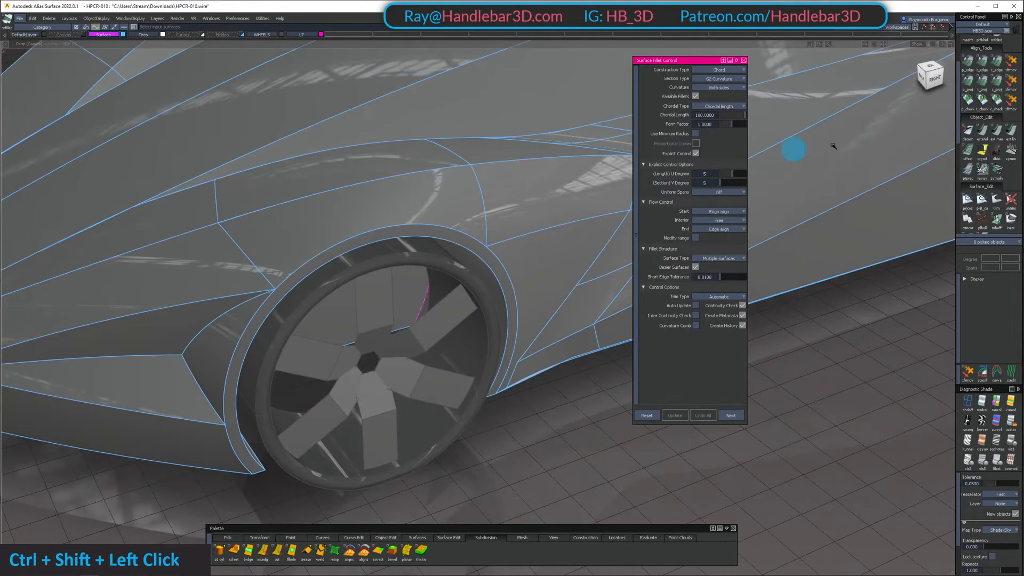
Check the surface continuity across the shared edge of the two front fender side panels and inspect the gap closely
click(996, 102)
click(250, 268)
ctrl+shift+middle_drag(220, 300, 217, 224)
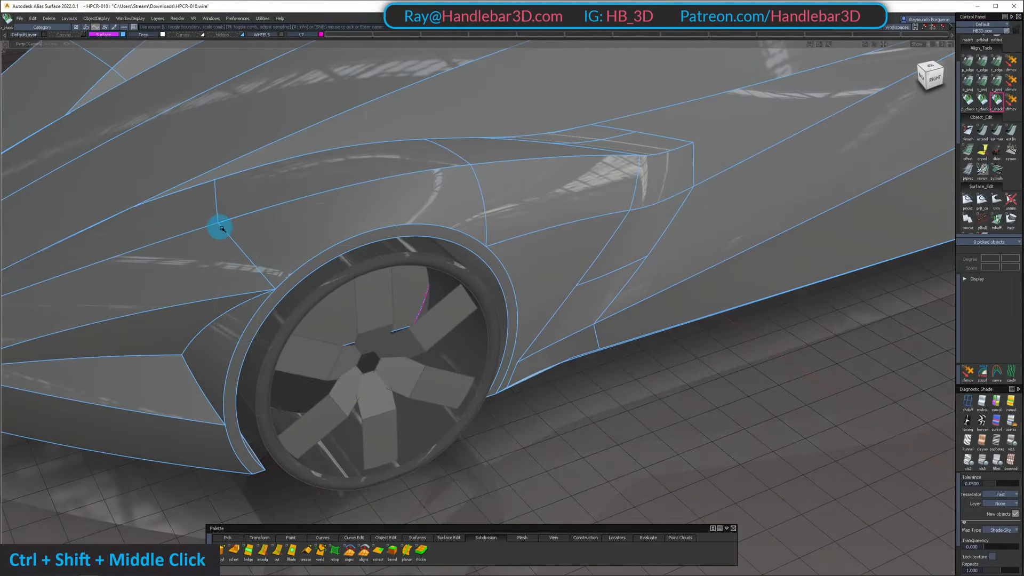
click(222, 229)
alt+shift+drag(221, 229, 407, 165)
mouse_move(407, 165)
alt+shift+right_down()
mouse_move(278, 252)
mouse_move(231, 238)
alt+shift+right_up()
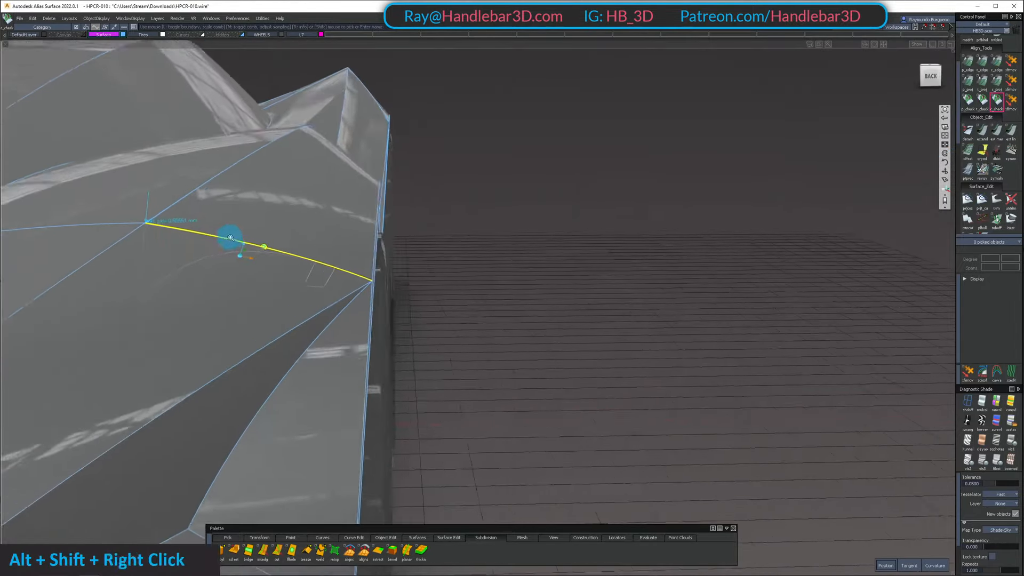
alt+shift+middle_drag(231, 238, 203, 256)
alt+shift+right_drag(203, 256, 263, 324)
alt+shift+right_drag(347, 115, 370, 130)
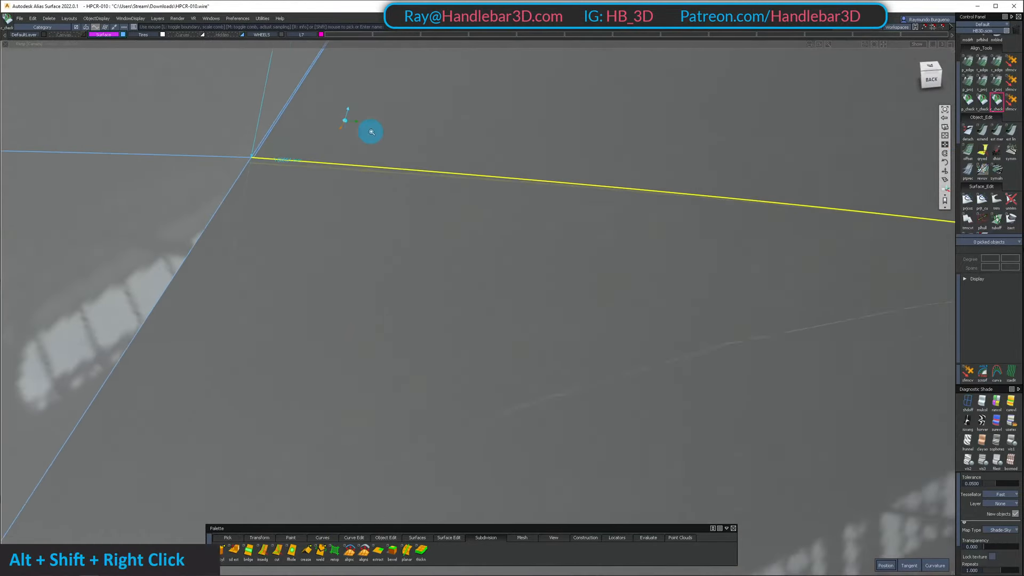
alt+shift+drag(371, 130, 471, 228)
Isolate the two front fender side panels and align the rear one to the front one along their shared edge with G0 continuity
key(shift+h)
alt+shift+right_drag(470, 229, 413, 291)
alt+shift+drag(413, 291, 481, 262)
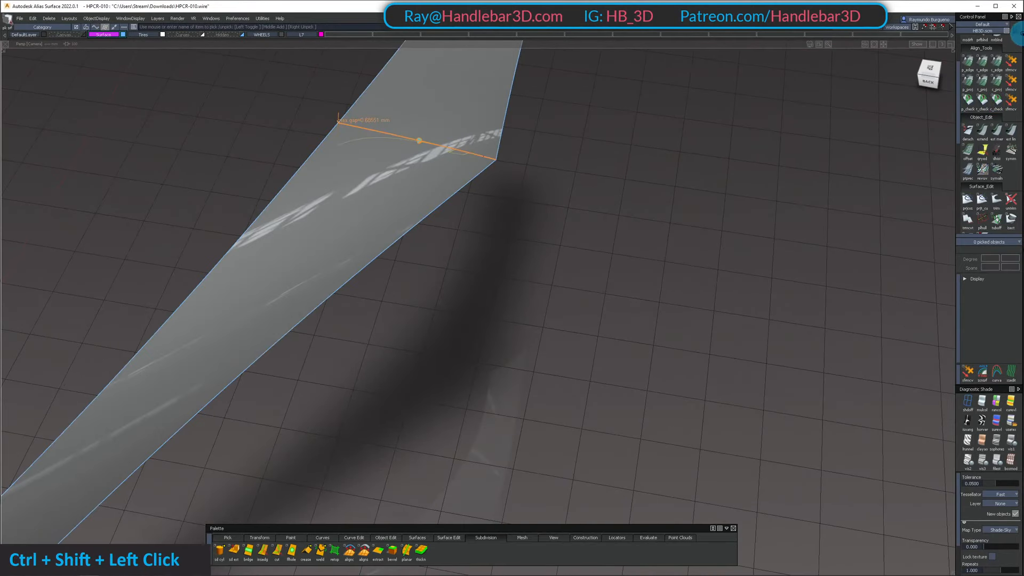
click(397, 128)
click(352, 123)
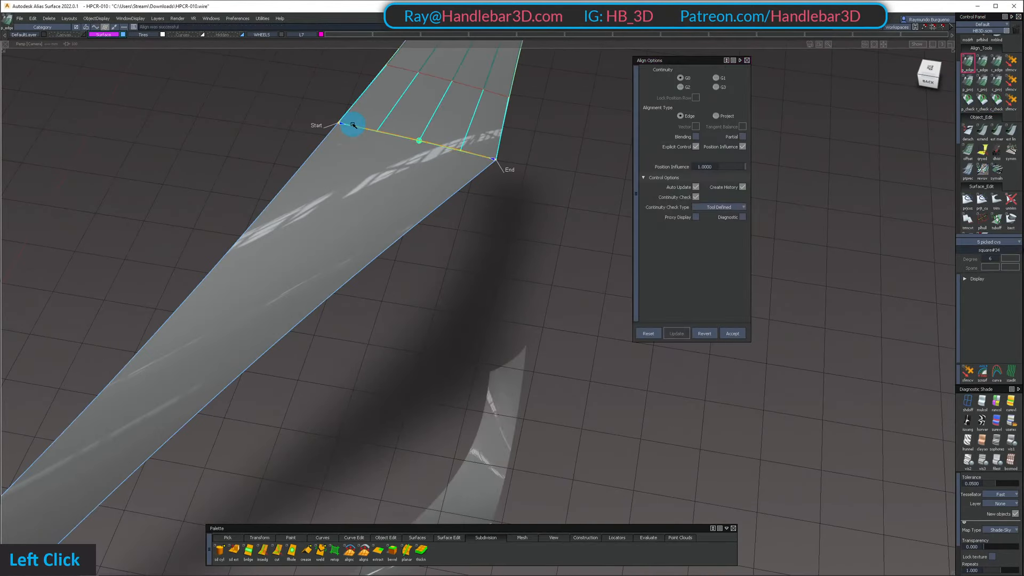
ctrl+shift+click(518, 170)
ctrl+shift+drag(518, 170, 540, 199)
ctrl+shift+middle_click(784, 171)
Recheck the continuity of the aligned fender panel edge and inspect the control vertices along it
click(995, 105)
click(426, 143)
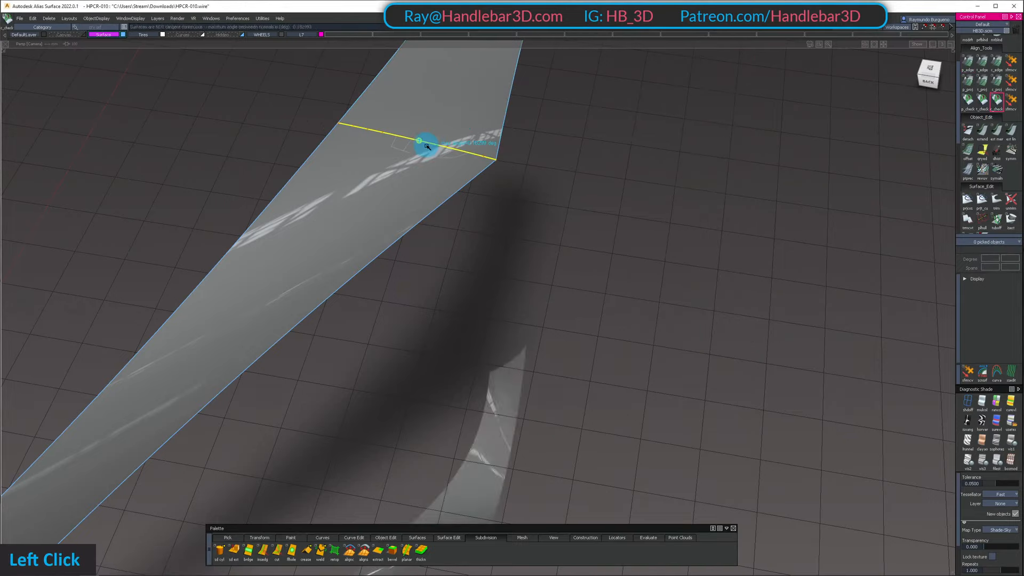
alt+shift+drag(474, 133, 463, 133)
ctrl+shift+right_drag(462, 133, 463, 163)
click(1011, 102)
click(405, 187)
alt+shift+drag(469, 198, 414, 222)
alt+shift+right_drag(414, 222, 460, 217)
alt+shift+drag(460, 217, 466, 175)
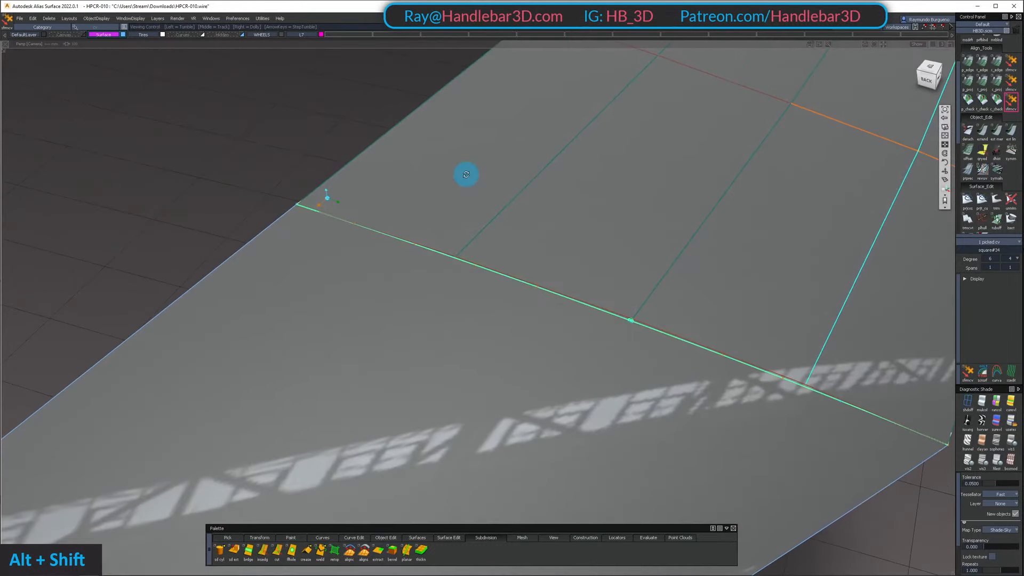
alt+shift+right_drag(466, 174, 434, 199)
alt+shift+drag(434, 199, 457, 222)
ctrl+shift+drag(457, 222, 464, 301)
ctrl+shift+drag(327, 199, 364, 133)
Remove the Align construction history from the two fender side panels and show all hidden surfaces
drag(291, 97, 456, 263)
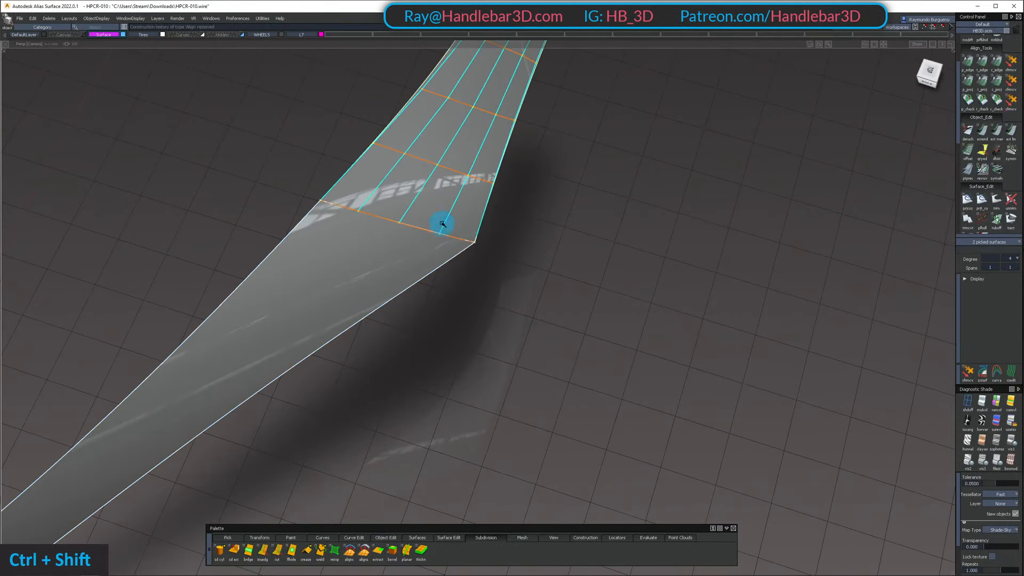
ctrl+shift+right_drag(443, 223, 438, 291)
middle_click(464, 167)
mouse_move(478, 275)
ctrl+shift+mouse_down()
mouse_move(485, 198)
mouse_move(512, 128)
ctrl+shift+mouse_up()
key(shift+u)
Start a Surface Fillet and select the three side panels below the front fender crease as the first surface set
alt+shift+drag(512, 136, 387, 122)
key(3)
click(608, 113)
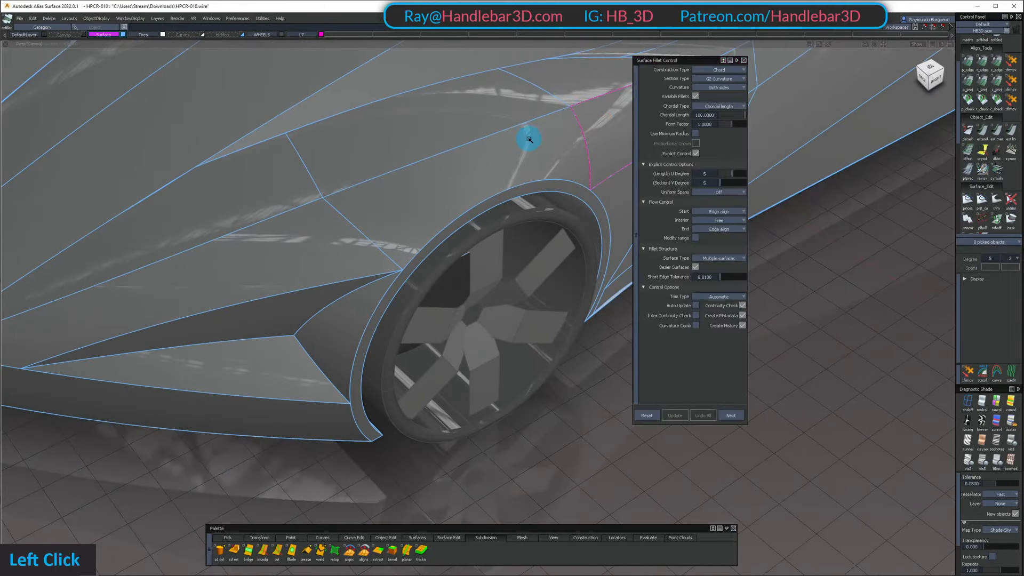
click(359, 235)
alt+shift+right_drag(359, 235, 327, 251)
alt+shift+drag(327, 251, 271, 260)
click(297, 258)
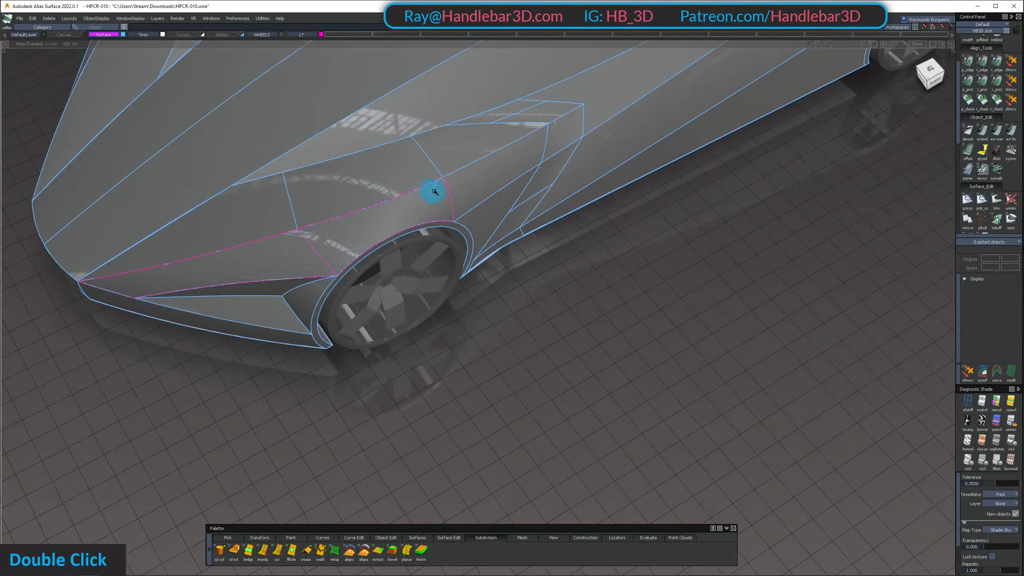
click(508, 215)
alt+shift+drag(507, 215, 229, 208)
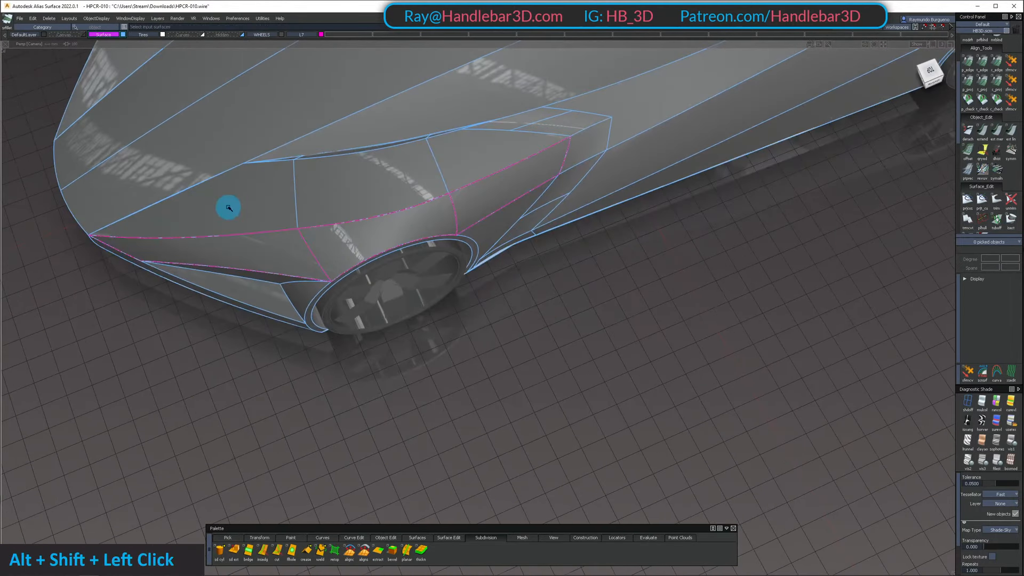
Select the three upper fender panels as the second set and build the G2 chord fillet with chordal length 100
double_click(423, 160)
alt+shift+drag(423, 160, 528, 153)
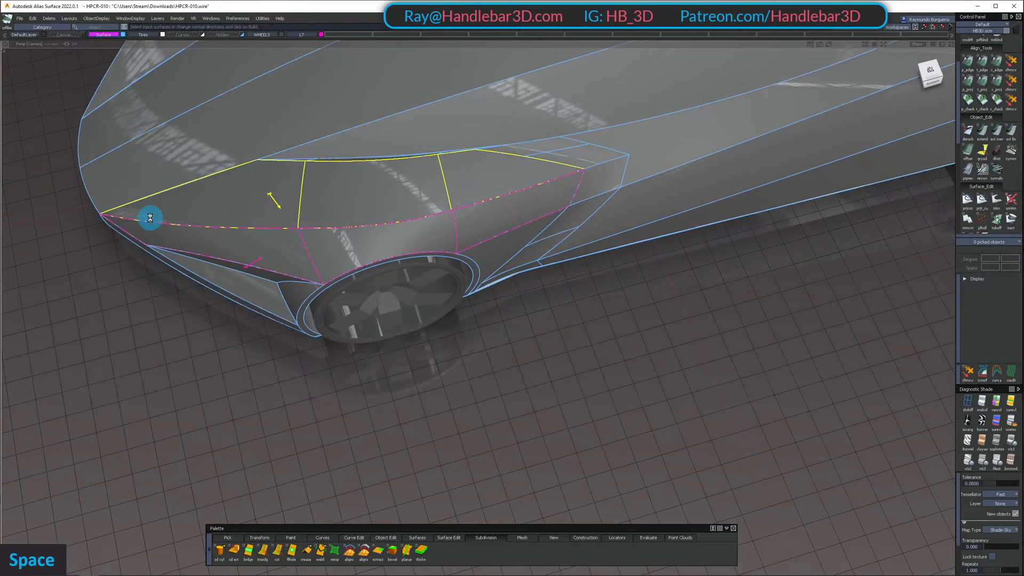
alt+shift+right_drag(110, 222, 165, 222)
alt+shift+drag(165, 222, 83, 290)
alt+shift+right_drag(82, 290, 167, 235)
alt+shift+drag(167, 235, 388, 187)
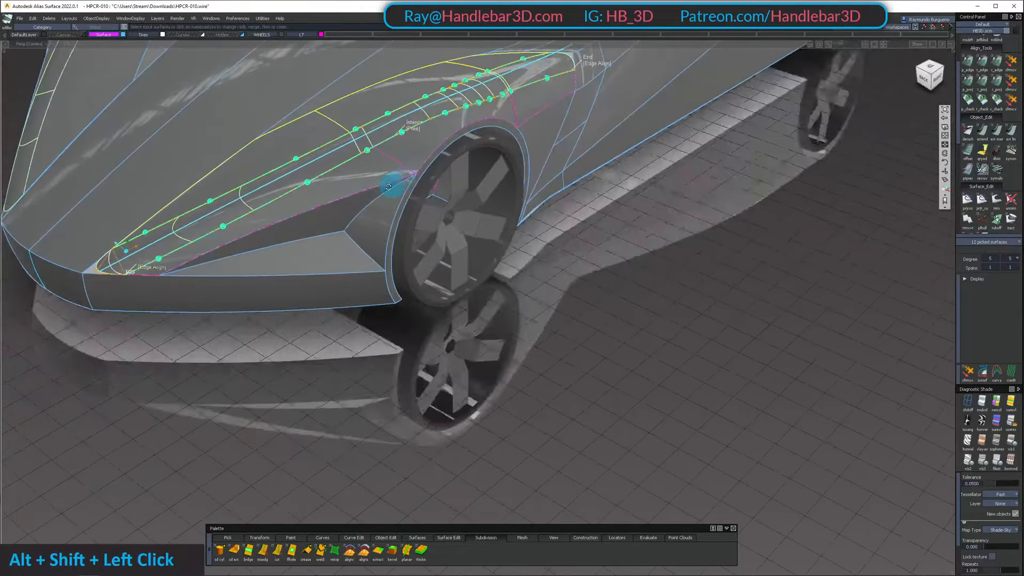
alt+shift+middle_drag(388, 187, 505, 228)
alt+shift+drag(505, 229, 517, 217)
alt+shift+right_drag(517, 217, 453, 267)
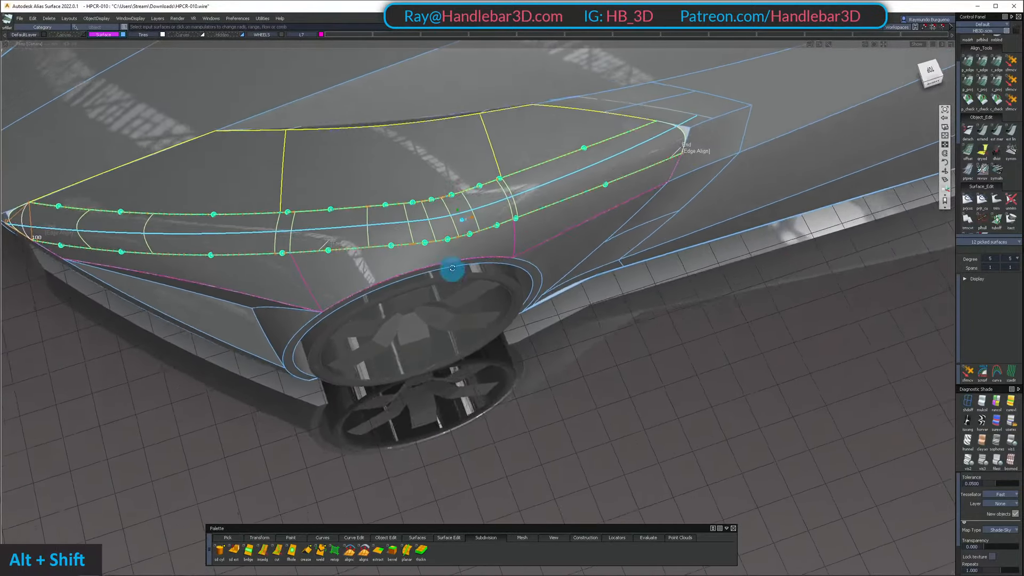
alt+shift+drag(452, 267, 469, 256)
ctrl+shift+drag(581, 194, 597, 183)
ctrl+shift+middle_drag(592, 185, 560, 193)
click(543, 197)
Try the Default and Extend options for the fillet's Start flow control, and return it to Edge align
alt+shift+middle_drag(238, 231, 441, 133)
alt+shift+drag(448, 144, 150, 325)
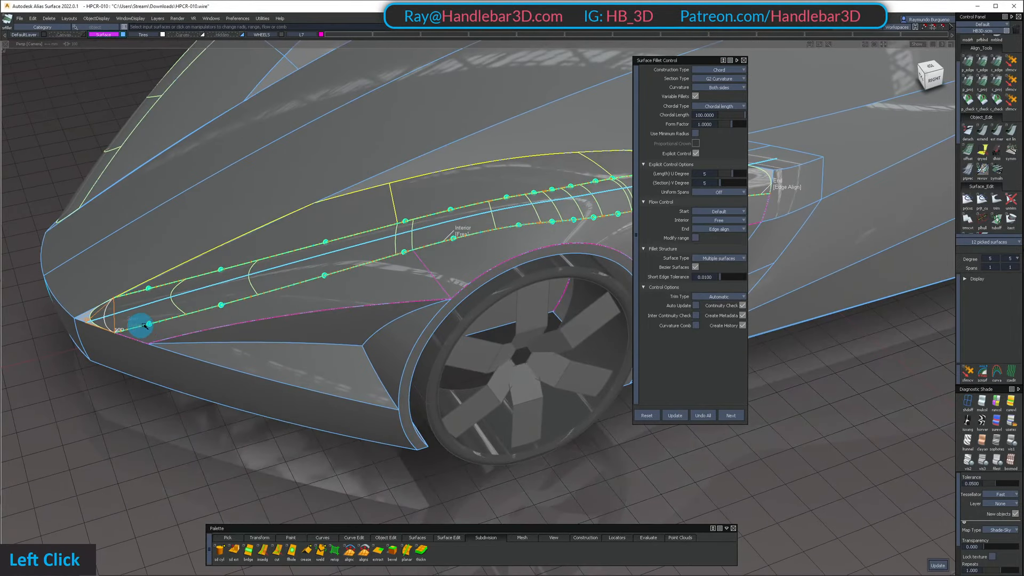
click(154, 322)
key(h)
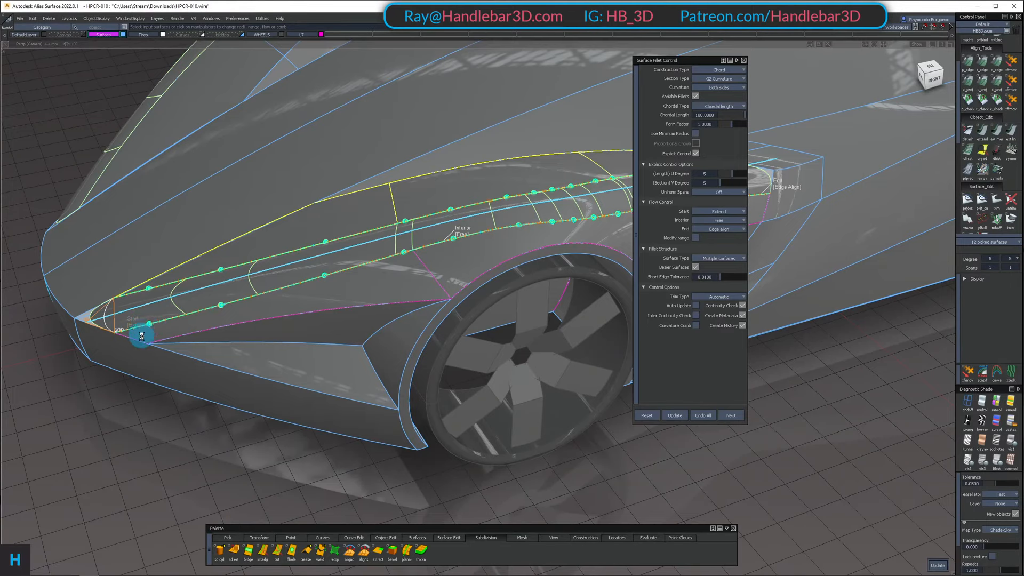
key(h)
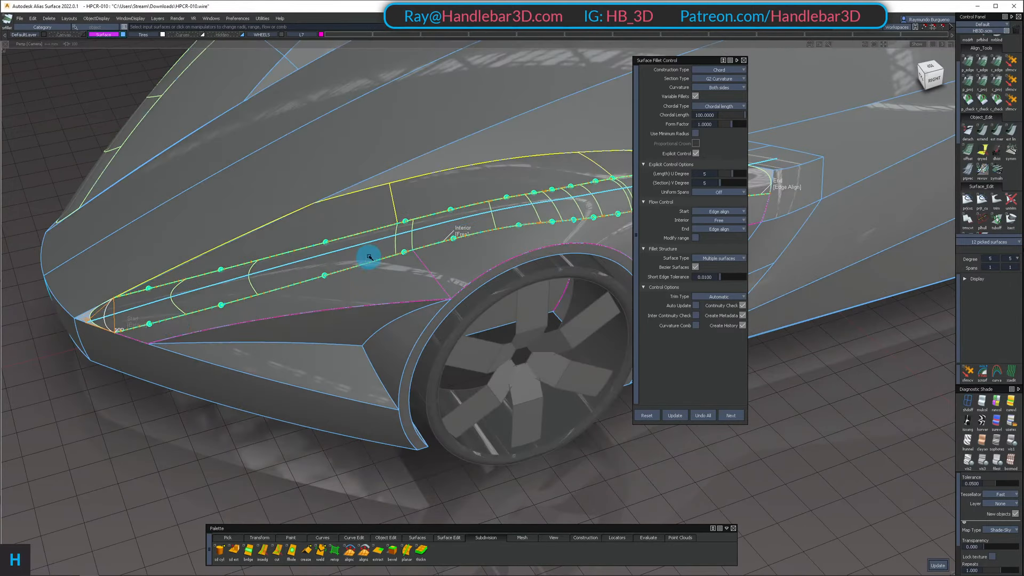
Set the fender fillet's chordal length to 50 and rebuild the fillet along the crease
alt+shift+middle_drag(369, 257, 334, 240)
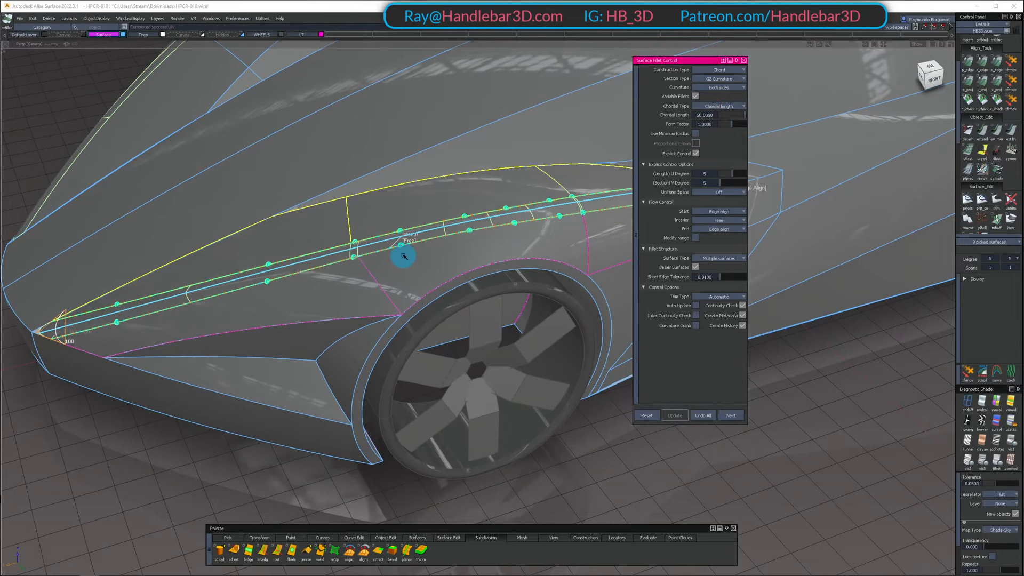
alt+shift+drag(232, 265, 256, 290)
alt+shift+middle_drag(256, 290, 455, 267)
alt+shift+right_drag(379, 289, 325, 300)
alt+shift+drag(325, 300, 298, 325)
alt+shift+middle_drag(298, 325, 261, 336)
alt+shift+right_drag(262, 336, 313, 327)
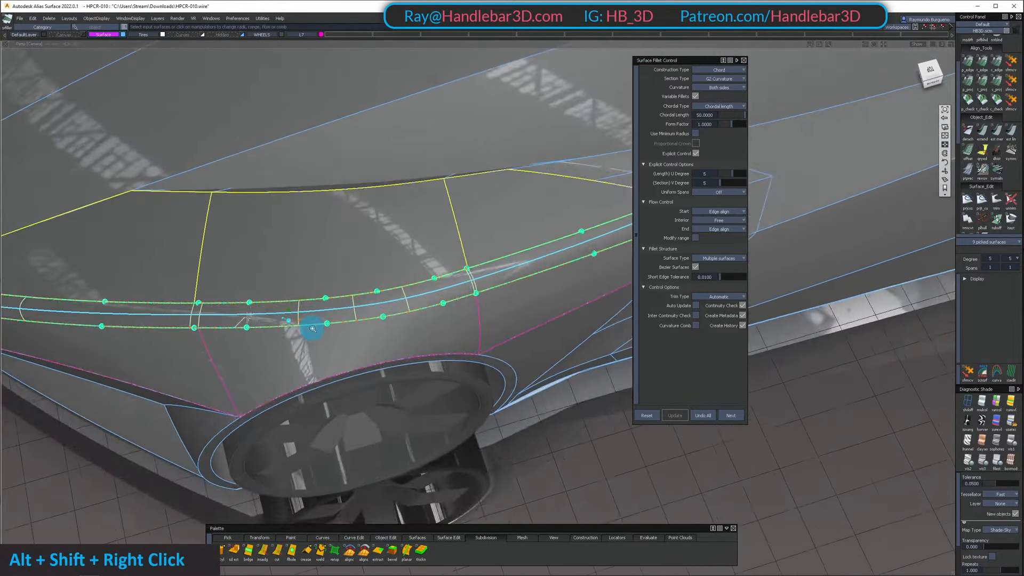
Set the fillet's Interior flow control to Edge align and update the fillet
alt+shift+drag(313, 327, 208, 333)
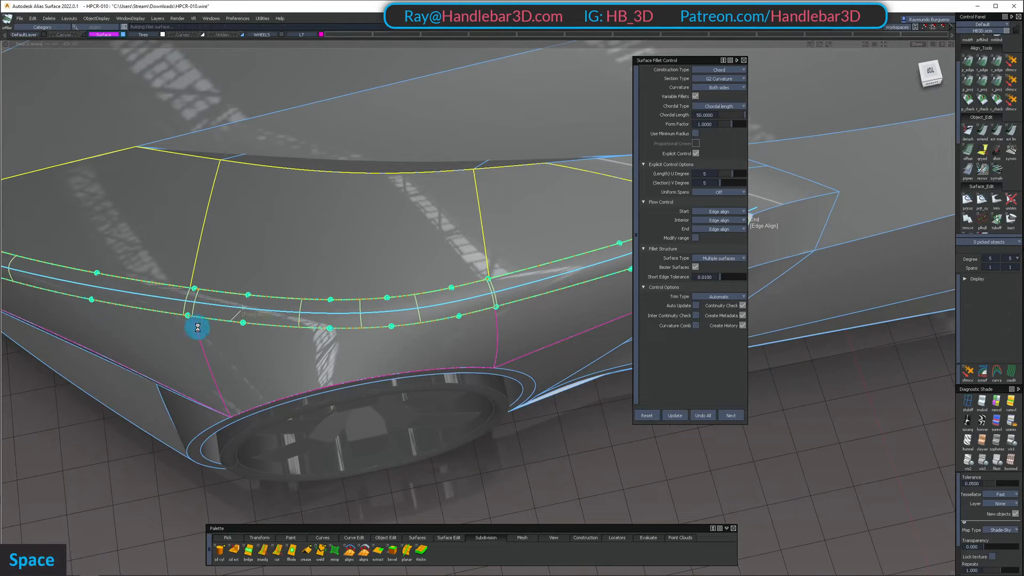
alt+shift+right_drag(432, 274, 242, 320)
ctrl+shift+middle_click(442, 235)
alt+shift+right_drag(337, 314, 346, 313)
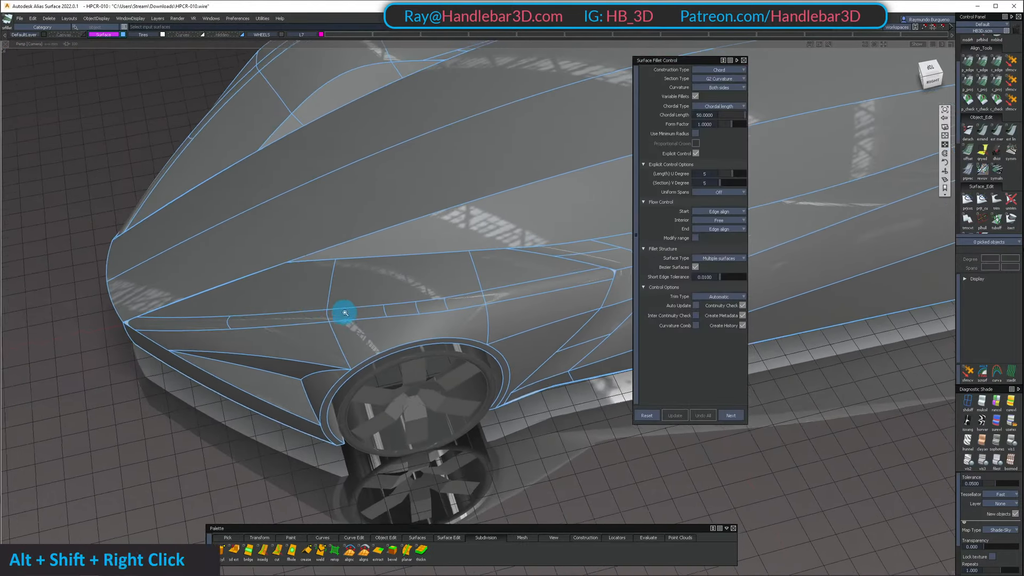
Reopen the fender fillet for editing and rebuild it with its Start flow control set to Extend at the nose
alt+shift+drag(345, 313, 267, 410)
alt+shift+right_drag(266, 410, 274, 417)
alt+shift+drag(274, 416, 342, 384)
alt+shift+middle_drag(341, 384, 361, 352)
alt+shift+right_drag(361, 352, 283, 384)
alt+shift+drag(283, 384, 292, 393)
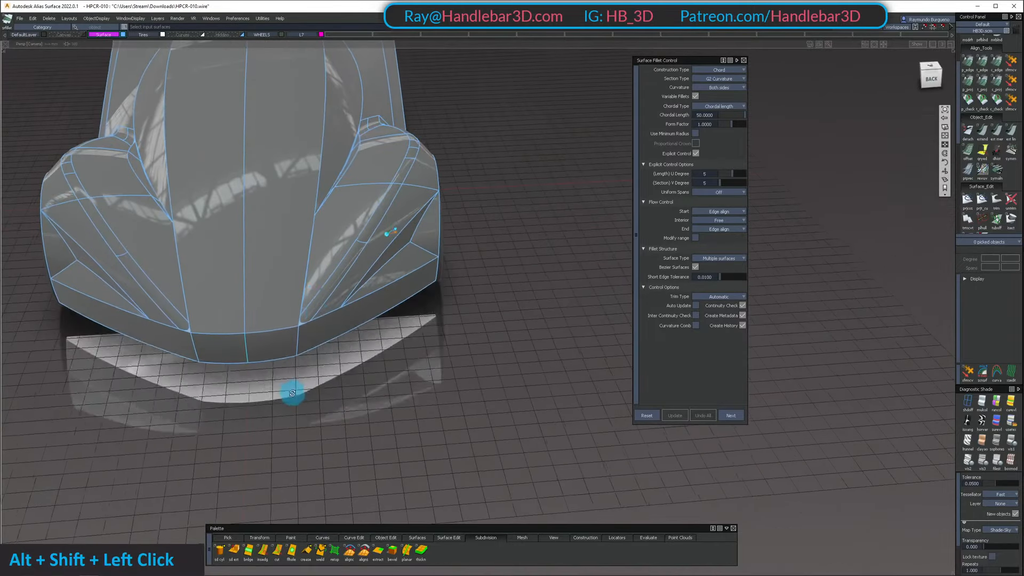
alt+shift+right_drag(292, 393, 341, 384)
alt+shift+drag(341, 384, 322, 362)
ctrl+shift+middle_click(322, 361)
click(302, 362)
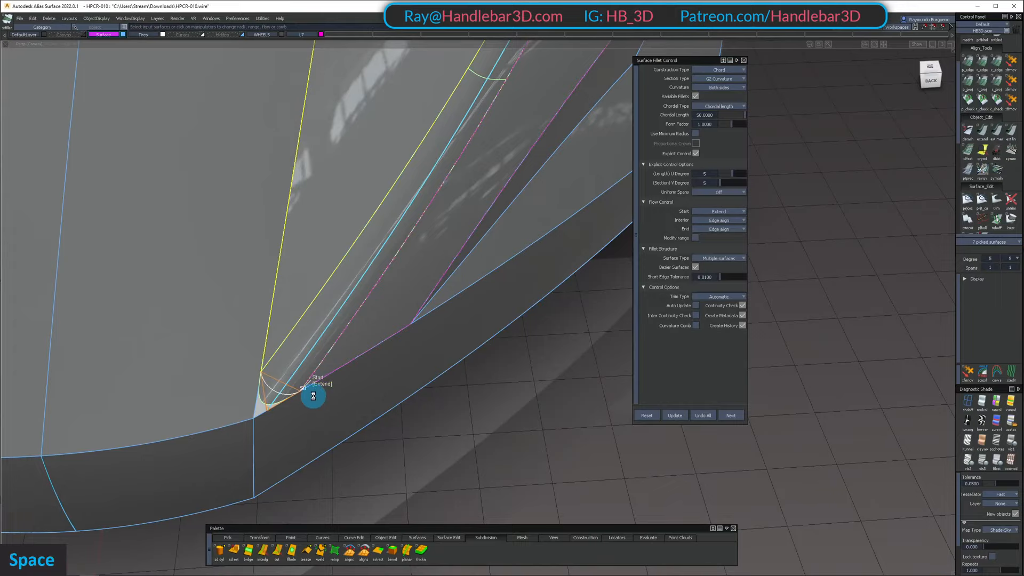
key(space)
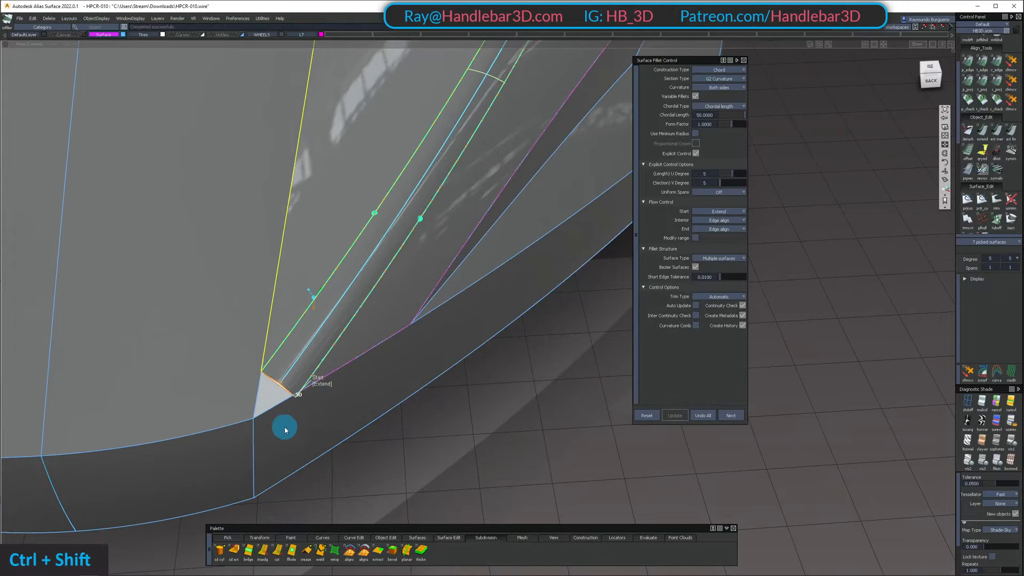
Isolate the foremost fillet patch with its neighbouring nose and fender panels, and delete the fillet patch's construction history
ctrl+shift+click(303, 334)
alt+shift+drag(326, 328, 318, 363)
ctrl+shift+click(318, 363)
click(369, 373)
double_click(275, 291)
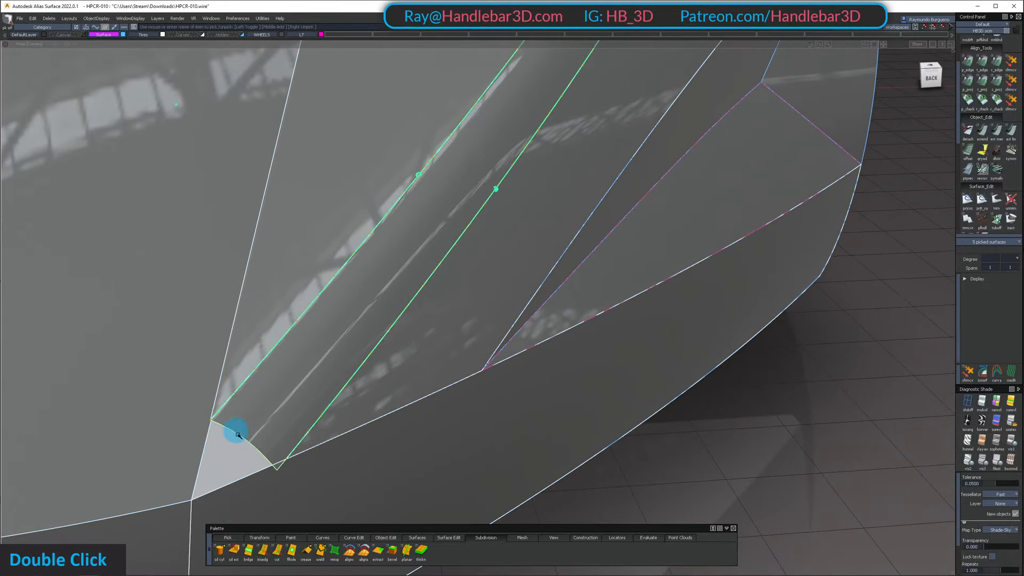
alt+shift+drag(238, 435, 315, 359)
ctrl+shift+double_click(318, 373)
key(space)
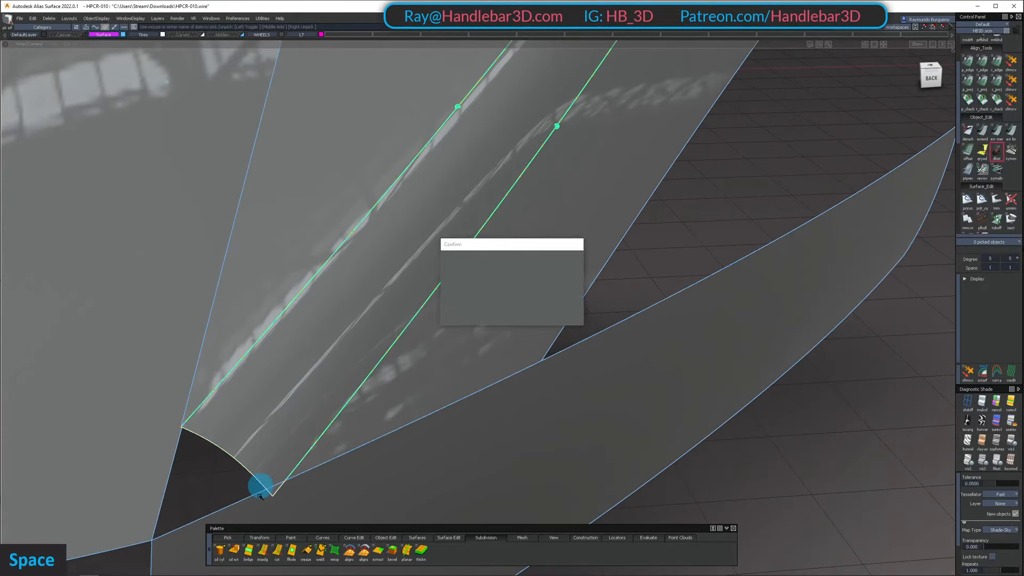
Adjust the fillet patch's front edge with Extend so its lower corner meets the upper edge of the front bumper
ctrl+shift+click(251, 462)
click(246, 473)
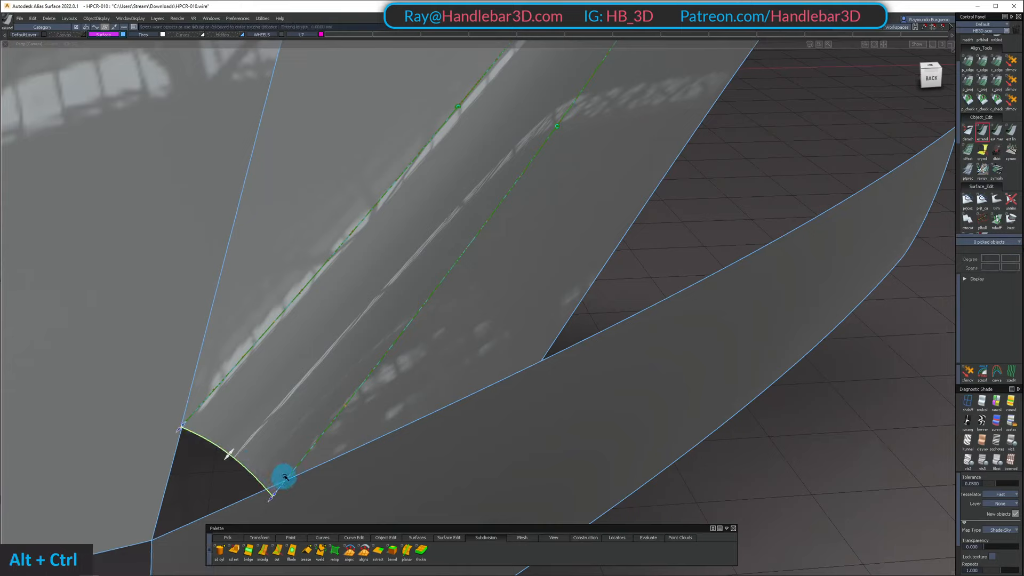
drag(292, 471, 334, 320)
alt+shift+right_drag(334, 322, 307, 362)
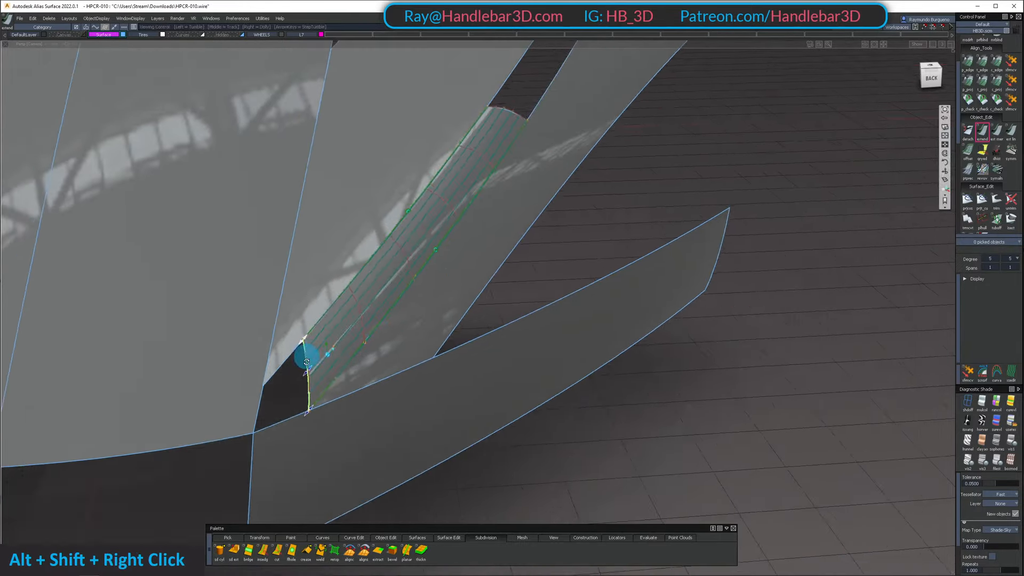
mouse_move(307, 362)
alt+shift+mouse_down()
mouse_move(291, 482)
mouse_move(322, 354)
alt+shift+mouse_up()
alt+shift+right_drag(322, 354, 341, 391)
ctrl+shift+double_click(330, 376)
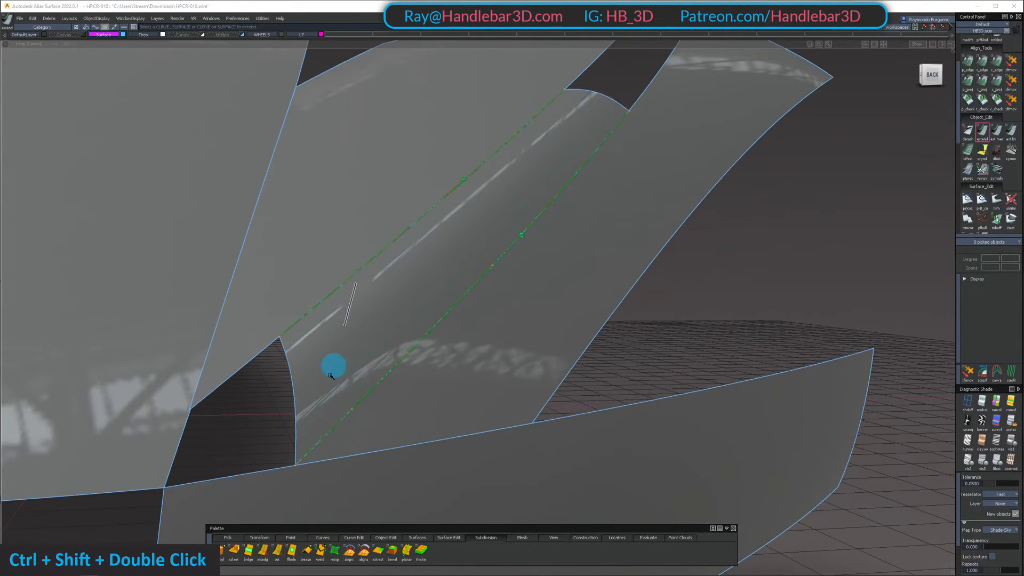
Untrim the front upper fender panel and retrim it along the fillet line, keeping only the narrow strip beneath the line
shift+double_click(291, 295)
shift+double_click(487, 336)
alt+shift+drag(329, 297, 311, 235)
ctrl+shift+double_click(310, 235)
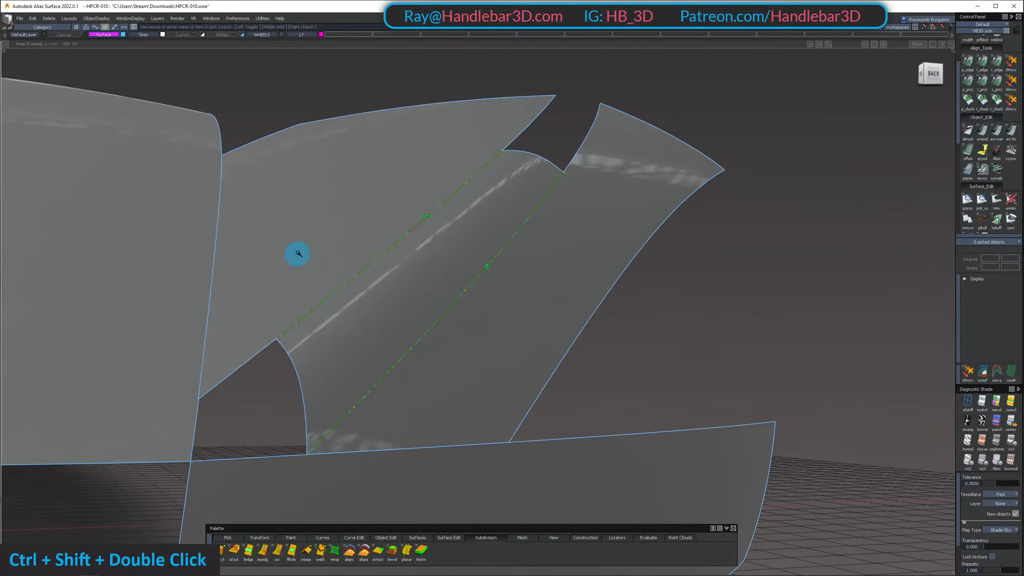
click(294, 240)
key(u)
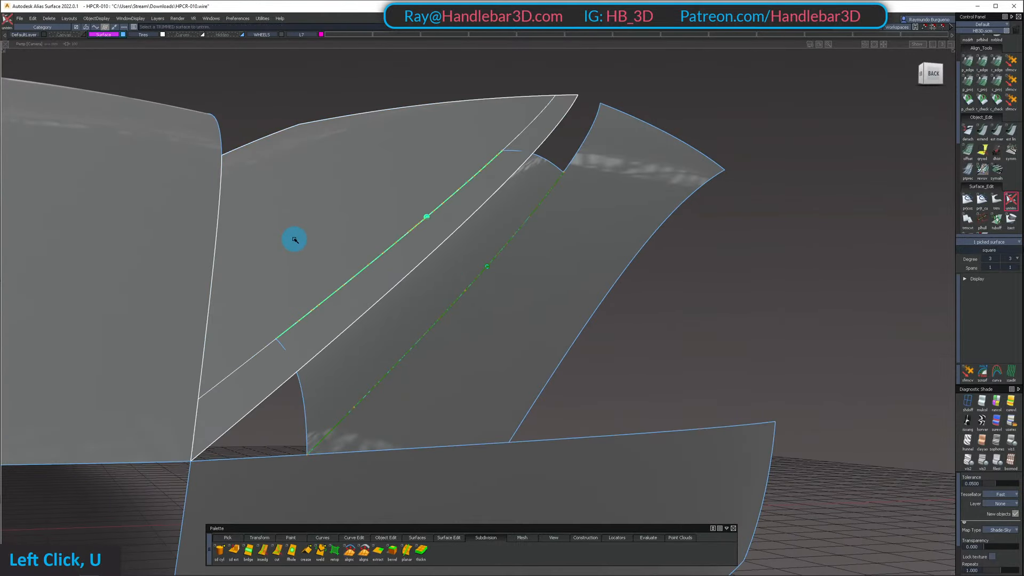
ctrl+shift+drag(188, 444, 222, 290)
click(236, 415)
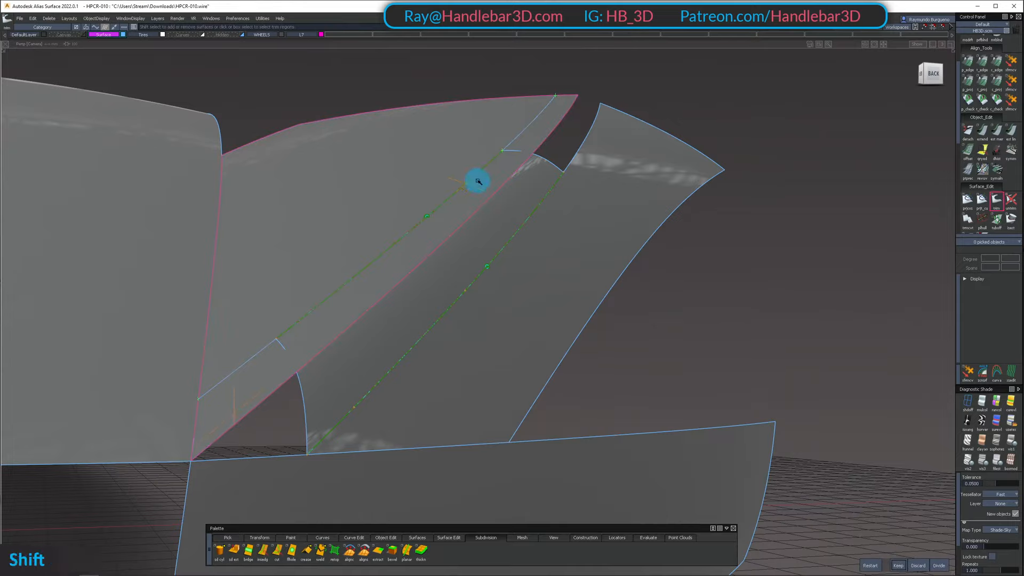
click(901, 566)
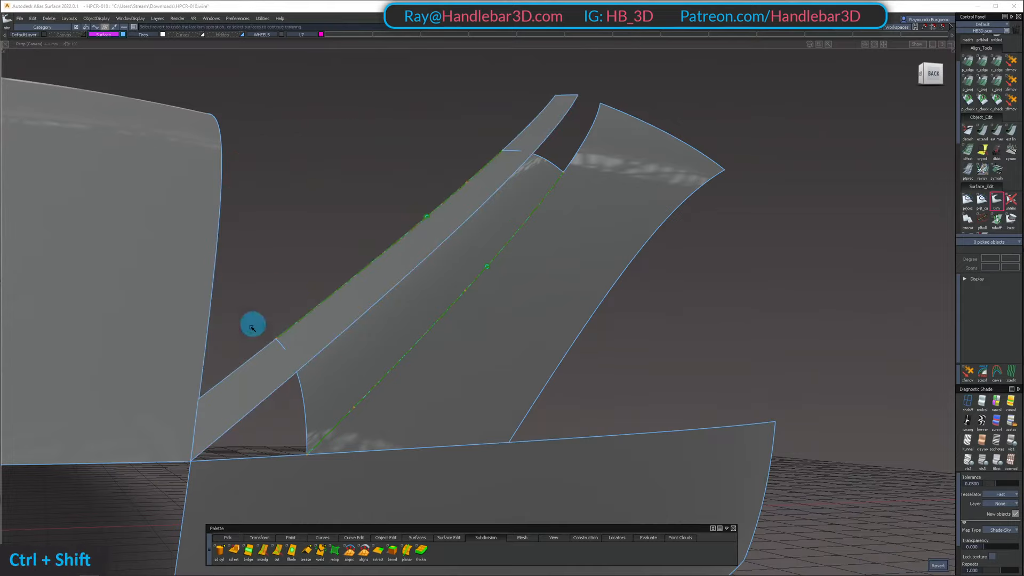
Isolate the trimmed strip and duplicate its short front edge as a degree 5, single-span curve
ctrl+shift+drag(252, 325, 240, 368)
click(224, 409)
ctrl+shift+drag(224, 409, 210, 423)
key(n)
click(194, 424)
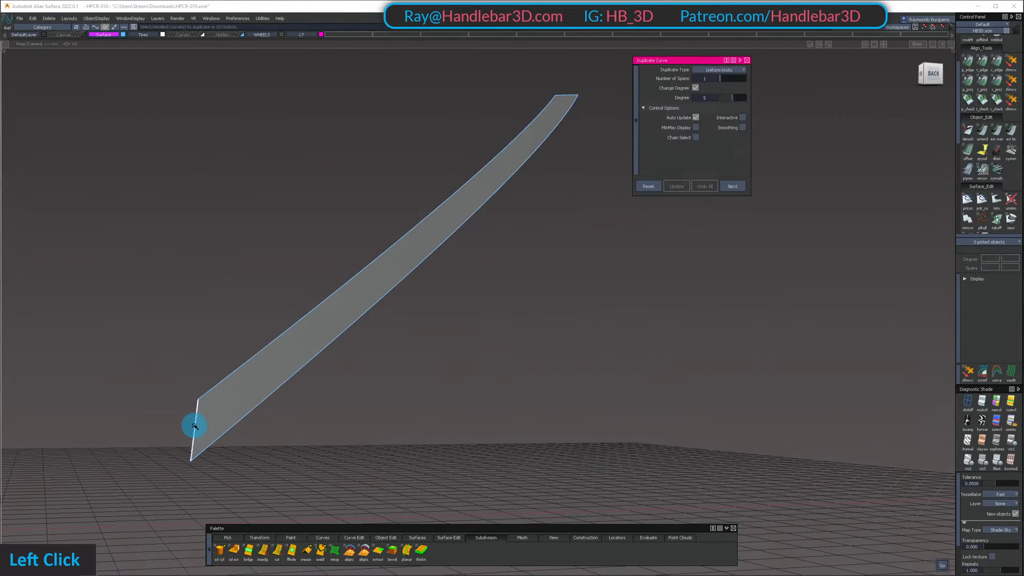
Untrim the strip back to the full upper fender panel and trim away the region beneath the fillet line
ctrl+shift+drag(249, 372, 247, 381)
click(247, 385)
key(u)
click(247, 385)
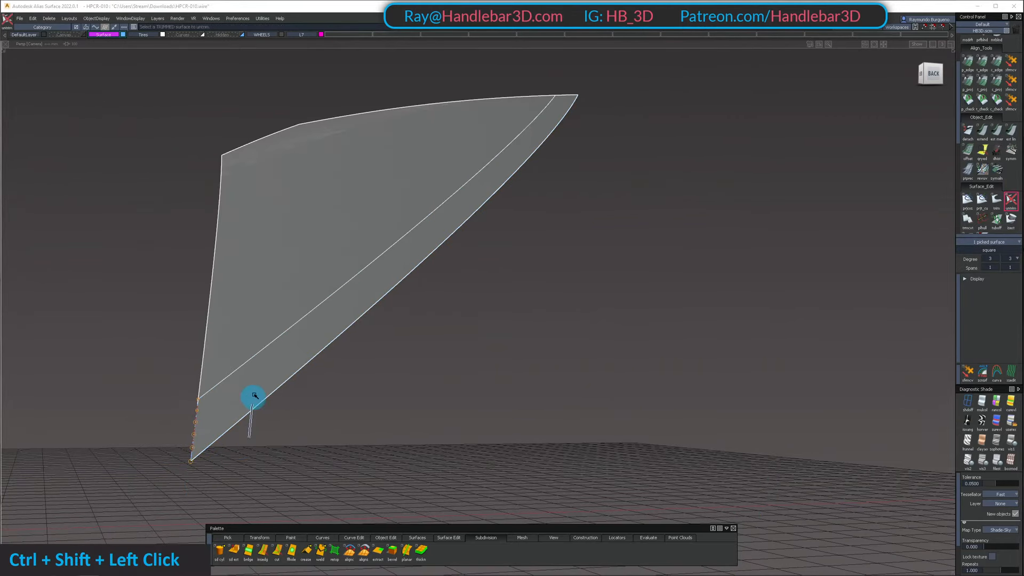
key(t)
click(360, 309)
click(918, 566)
Show the fillet patch and front bumper around the triangular nose gap, keeping the lower side panel hidden
click(309, 444)
ctrl+shift+drag(308, 444, 295, 457)
alt+shift+drag(268, 402, 243, 476)
ctrl+shift+drag(244, 475, 218, 373)
click(190, 447)
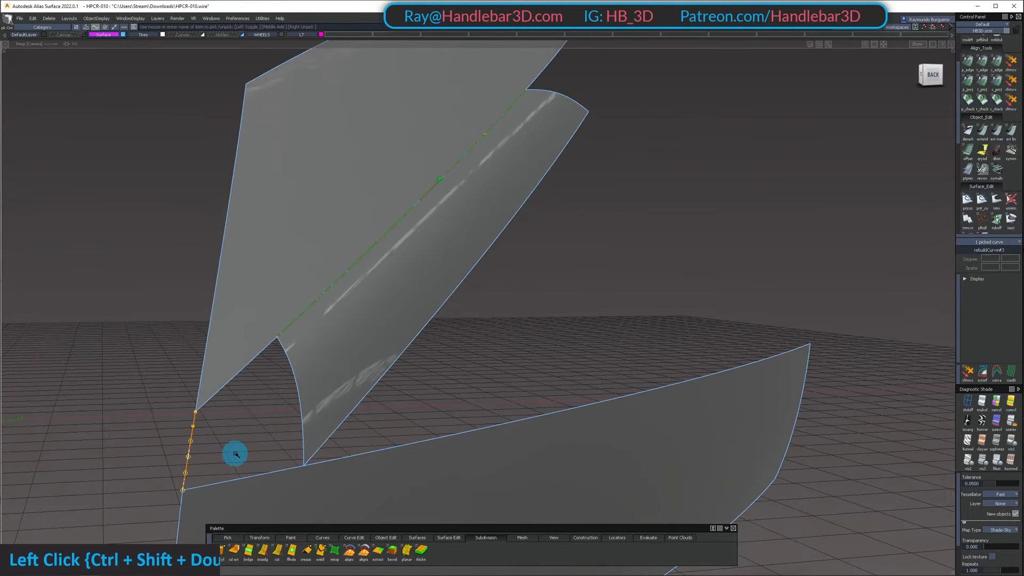
ctrl+shift+drag(257, 443, 257, 365)
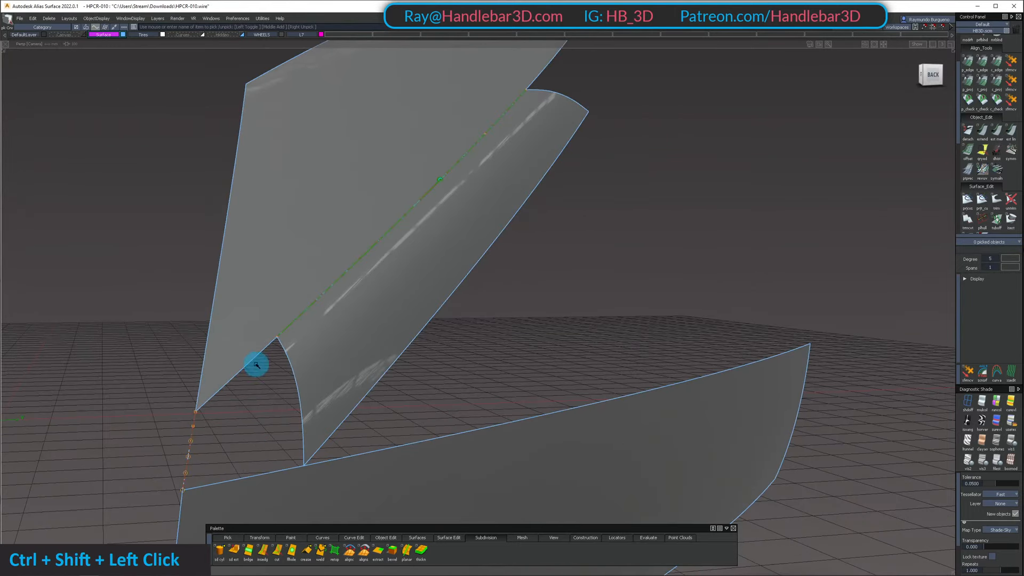
key(5)
click(192, 446)
click(234, 480)
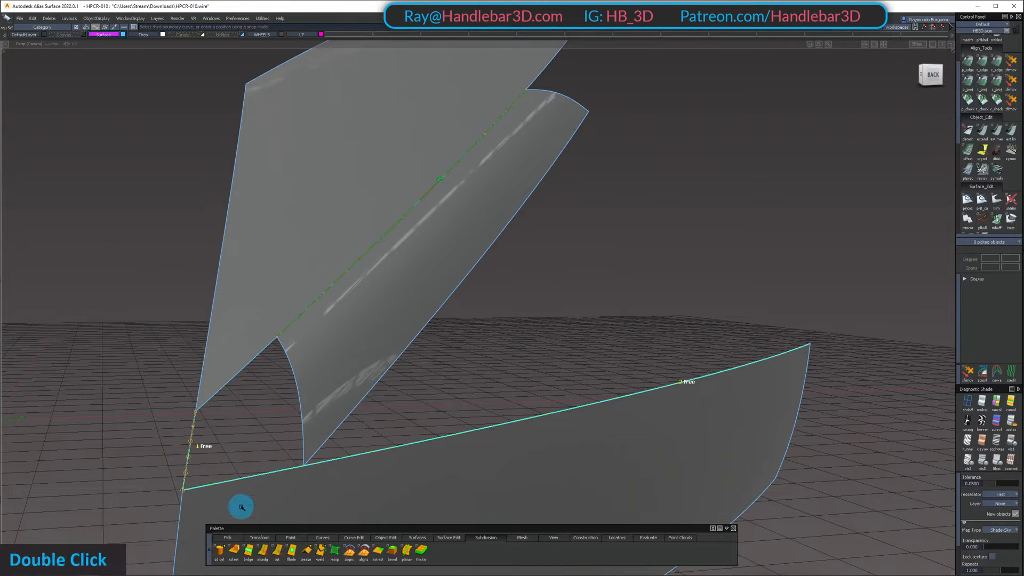
ctrl+shift+drag(240, 501, 238, 400)
Fill the nose gap with a Square surface bounded by the upper panel edge, fillet end, bumper edge and duplicated curve
click(239, 372)
click(300, 400)
click(242, 476)
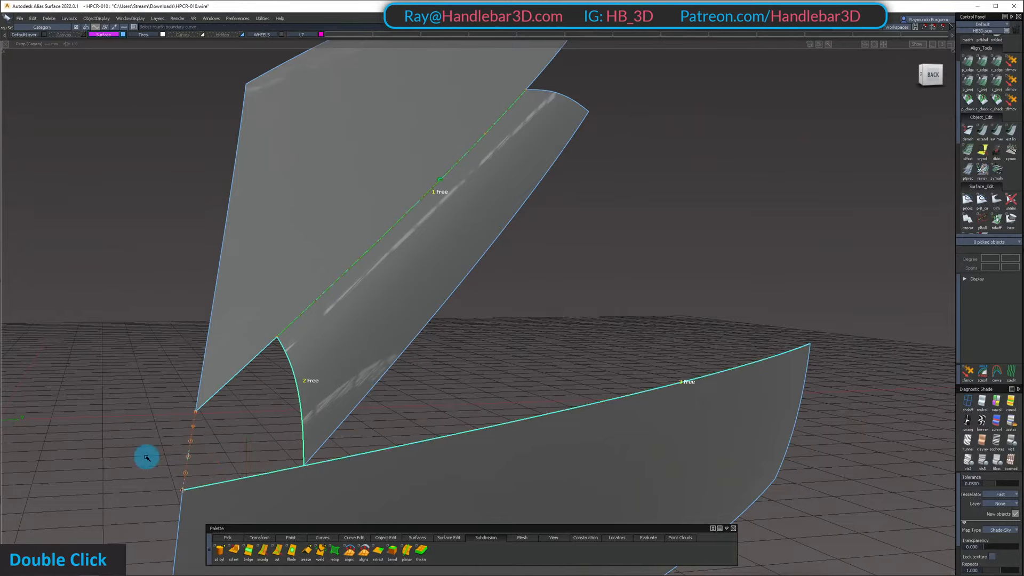
click(188, 458)
alt+shift+drag(261, 434, 272, 379)
ctrl+shift+right_drag(281, 415, 301, 298)
alt+shift+drag(301, 299, 190, 455)
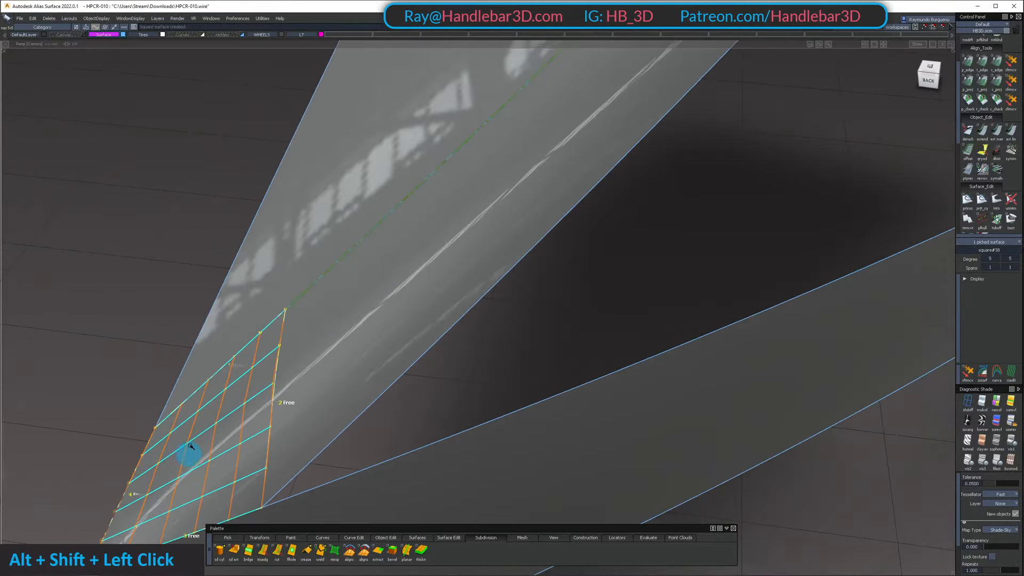
ctrl+shift+middle_drag(189, 455, 254, 359)
click(564, 325)
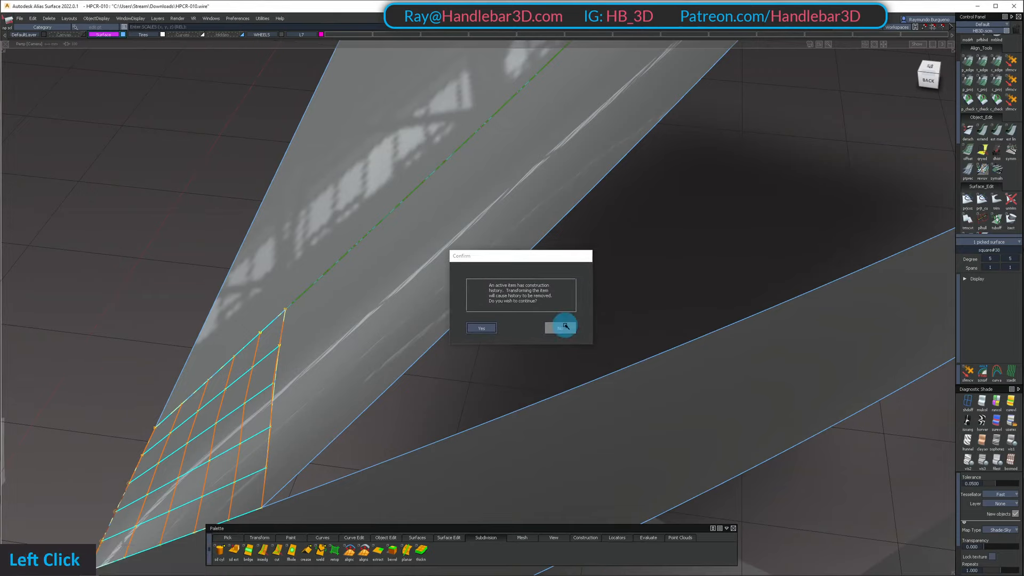
Reopen the new Square surface for editing and set boundary 1, along the upper fender panel, to G2 Curvature
ctrl+shift+drag(503, 364, 494, 261)
click(253, 389)
alt+shift+drag(254, 388, 457, 286)
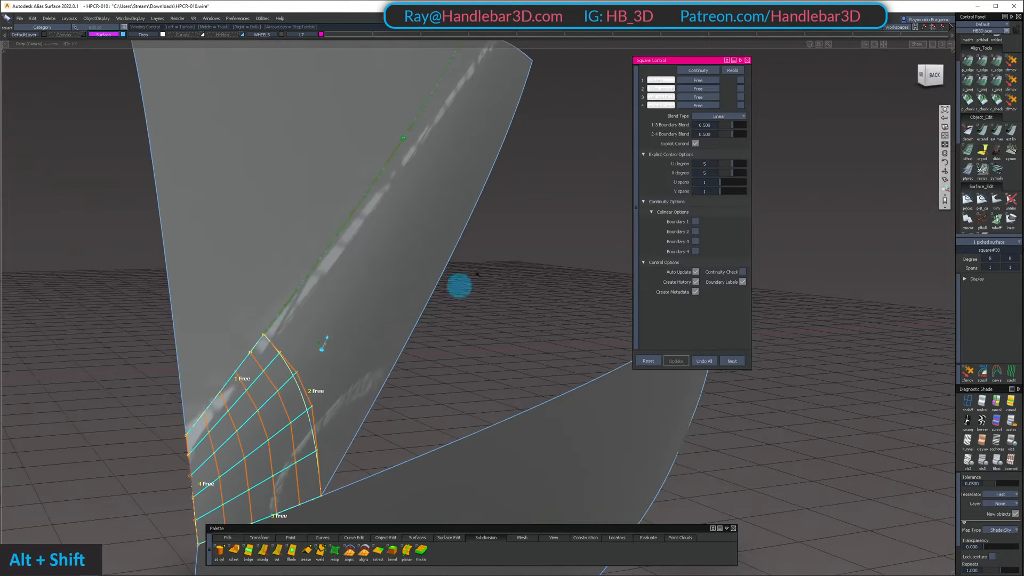
click(698, 80)
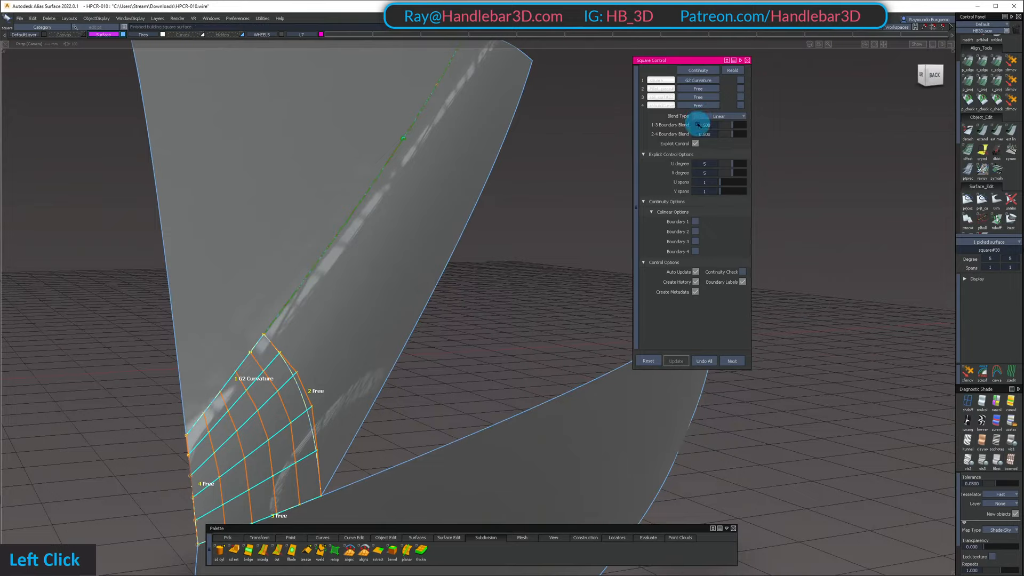
Set boundary 2 of the nose patch, along the fillet end, to G2 Curvature
click(698, 89)
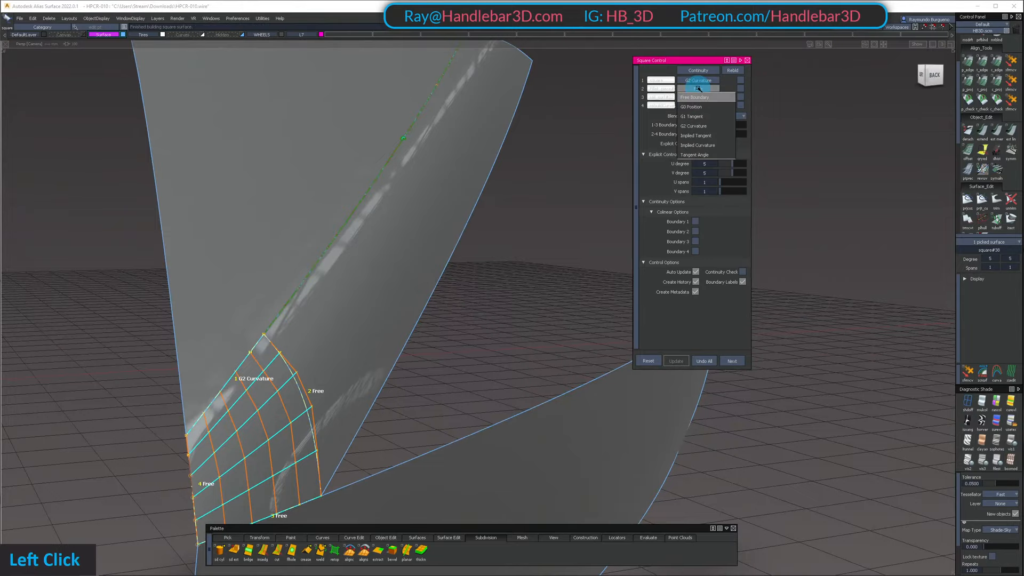
click(704, 127)
alt+shift+drag(512, 247, 657, 138)
alt+shift+drag(469, 266, 533, 229)
Try G1 Tangent on boundary 2 of the nose patch and switch it back to G2 Curvature
click(698, 88)
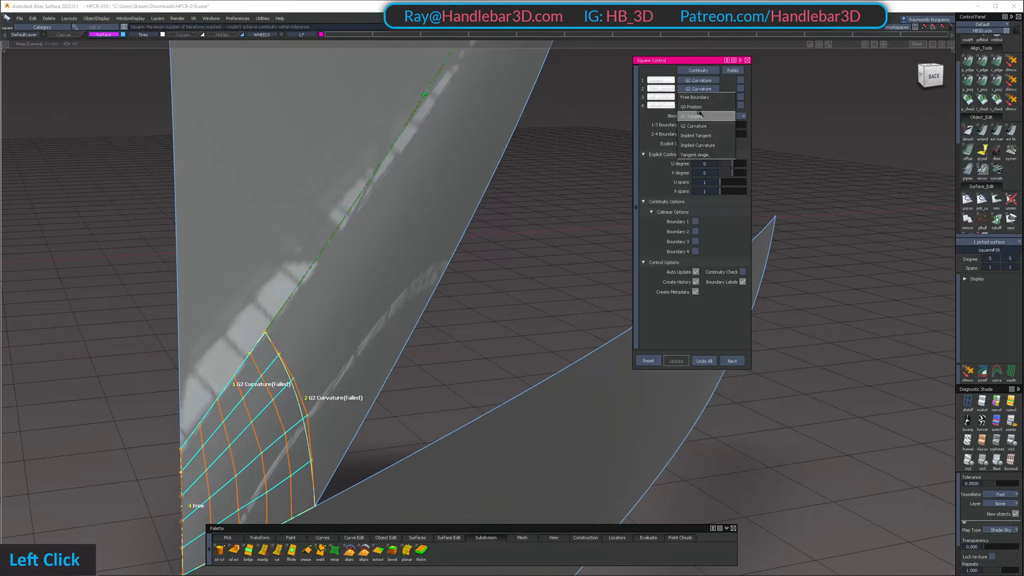
click(698, 99)
alt+shift+drag(587, 138, 701, 109)
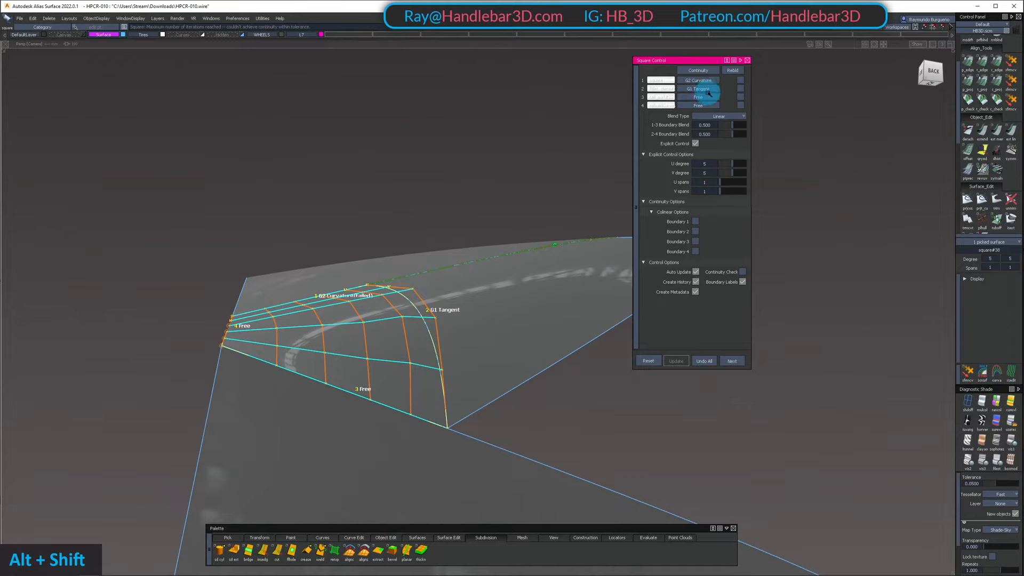
click(707, 97)
click(709, 124)
alt+shift+drag(516, 192, 373, 227)
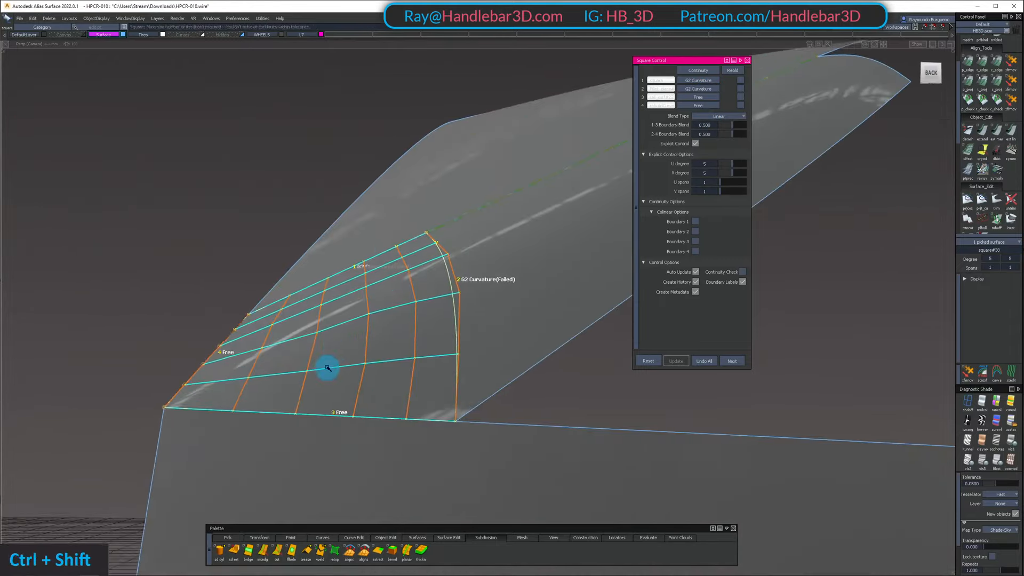
Try a 2-4 boundary blend of 0.450 on the nose patch and return it to 0.500
alt+shift+right_drag(327, 366, 370, 315)
alt+shift+drag(370, 315, 612, 192)
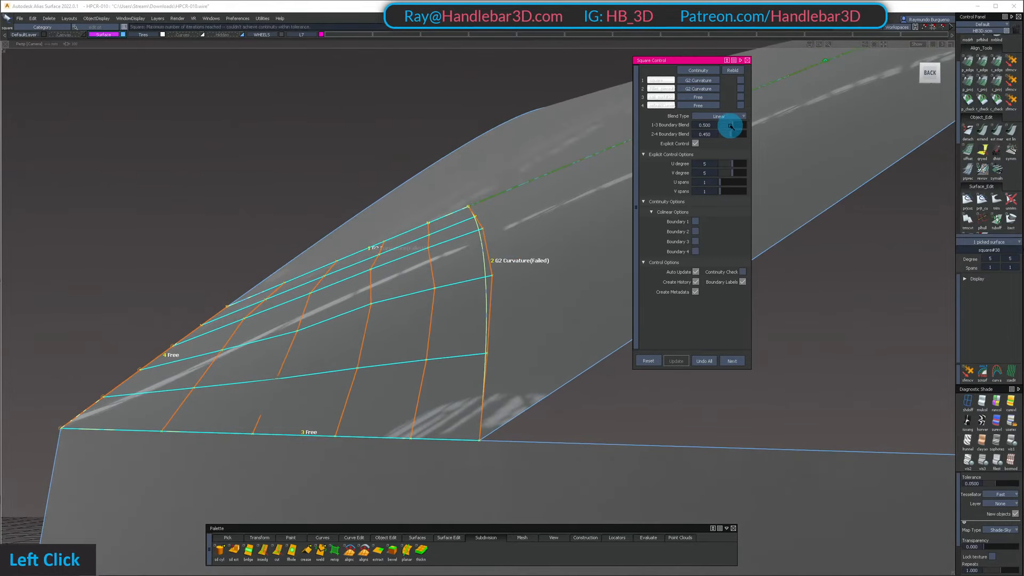
drag(735, 124, 733, 125)
alt+shift+drag(533, 166, 602, 181)
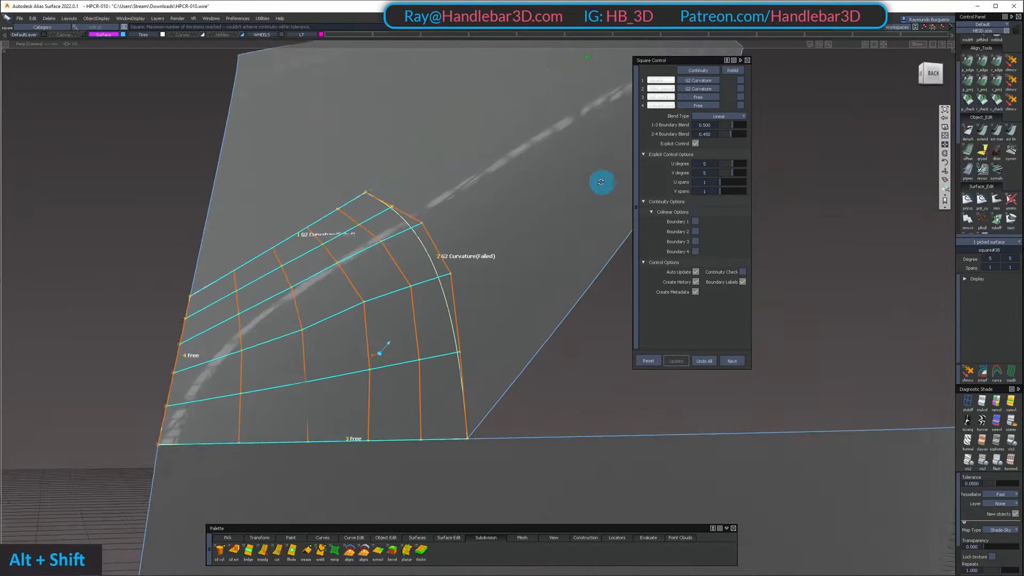
alt+shift+right_drag(294, 368, 327, 341)
alt+shift+drag(327, 341, 366, 247)
alt+shift+right_drag(366, 247, 397, 271)
alt+shift+drag(397, 272, 316, 294)
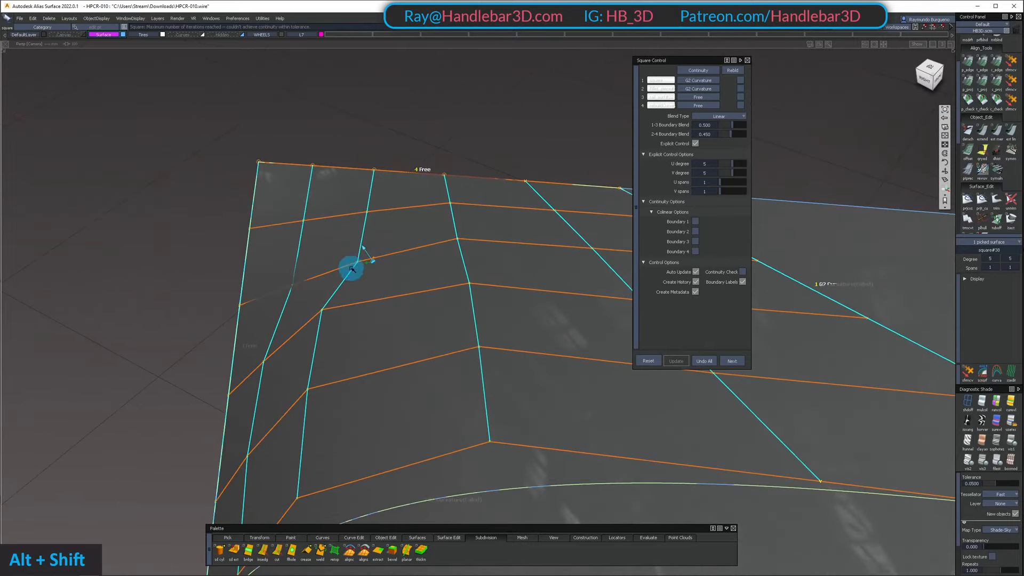
alt+shift+drag(241, 284, 304, 96)
alt+shift+drag(300, 285, 635, 240)
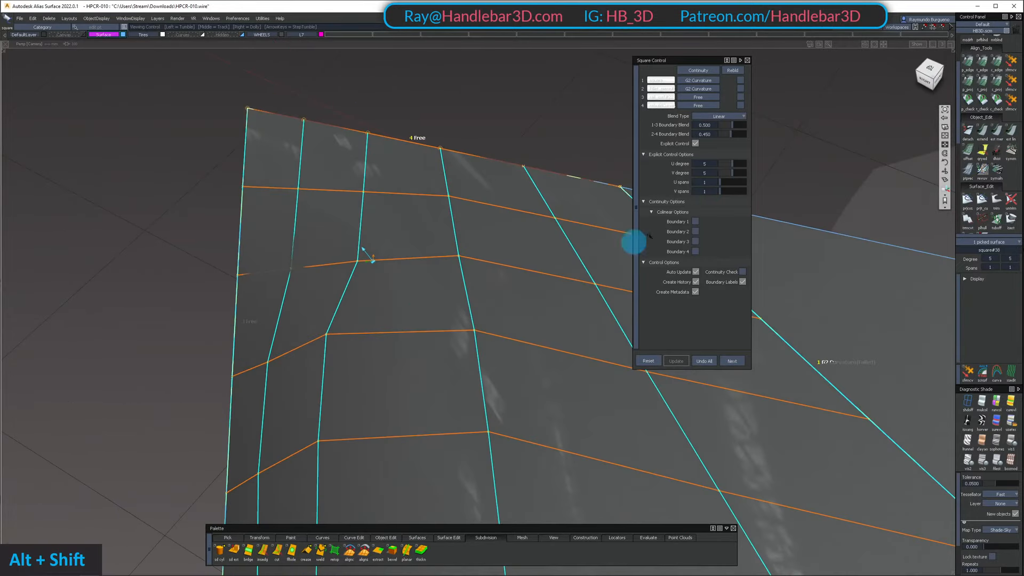
click(730, 134)
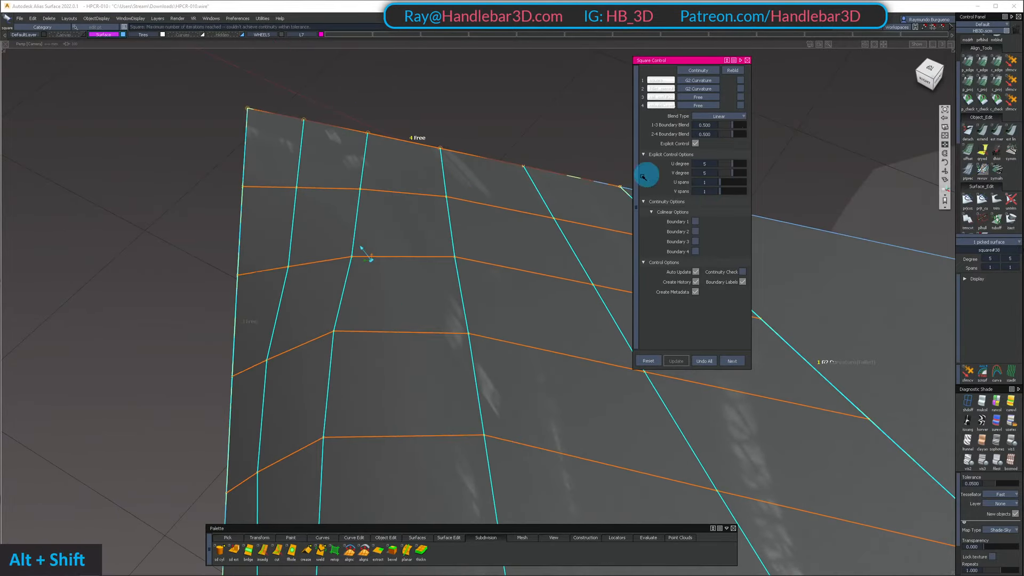
mouse_move(643, 177)
alt+shift+mouse_down()
mouse_move(587, 171)
mouse_move(574, 194)
mouse_move(645, 164)
alt+shift+mouse_up()
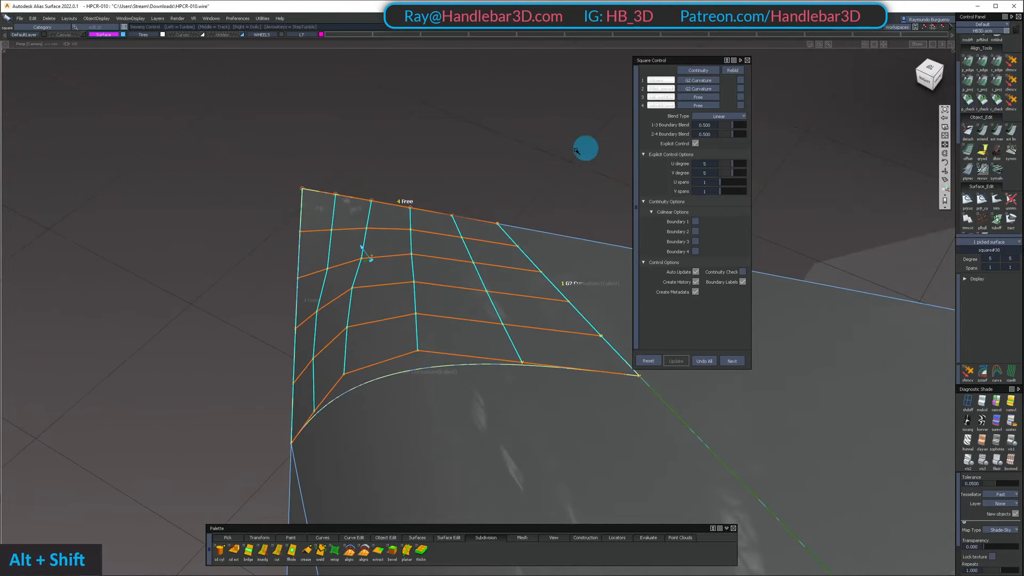
Nudge two neighbouring pairs of interior control points on the nose patch in the top view to even out its flow
alt+shift+drag(576, 151, 389, 277)
alt+shift+scroll(395, 238, up, 3)
ctrl+shift+drag(363, 230, 347, 167)
click(328, 321)
key(w)
click(282, 271)
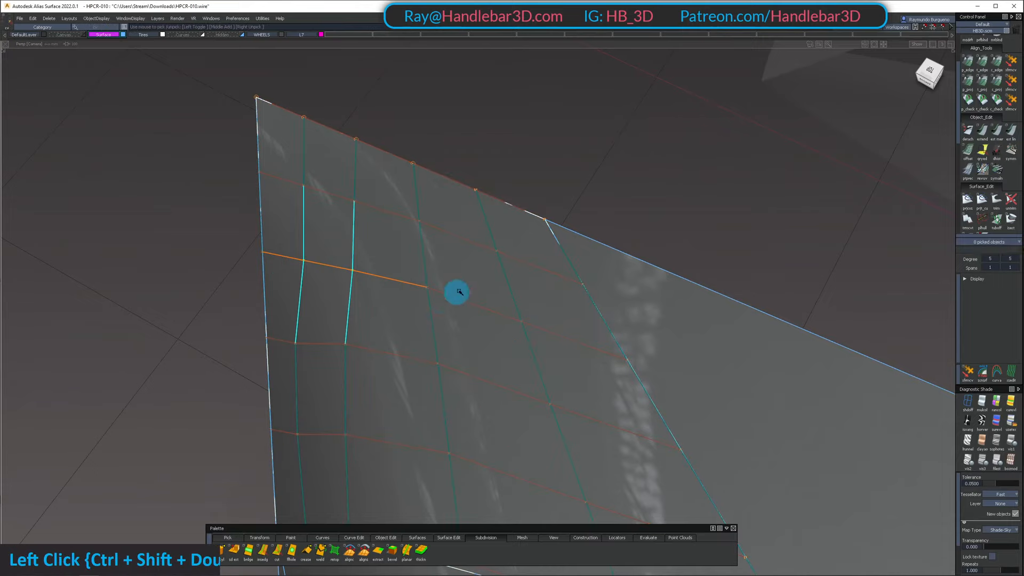
click(937, 70)
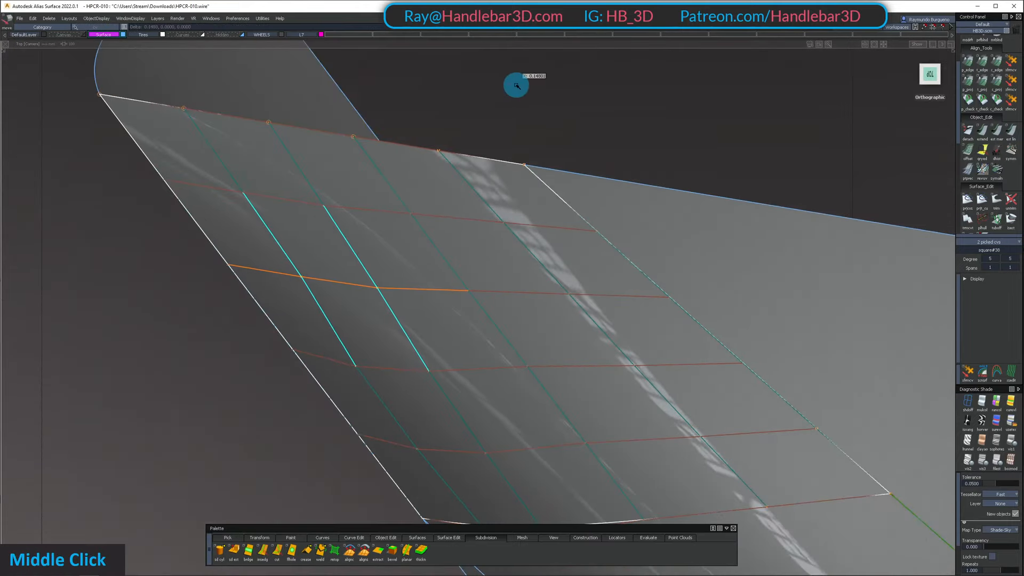
ctrl+shift+double_click(274, 203)
shift+click(306, 186)
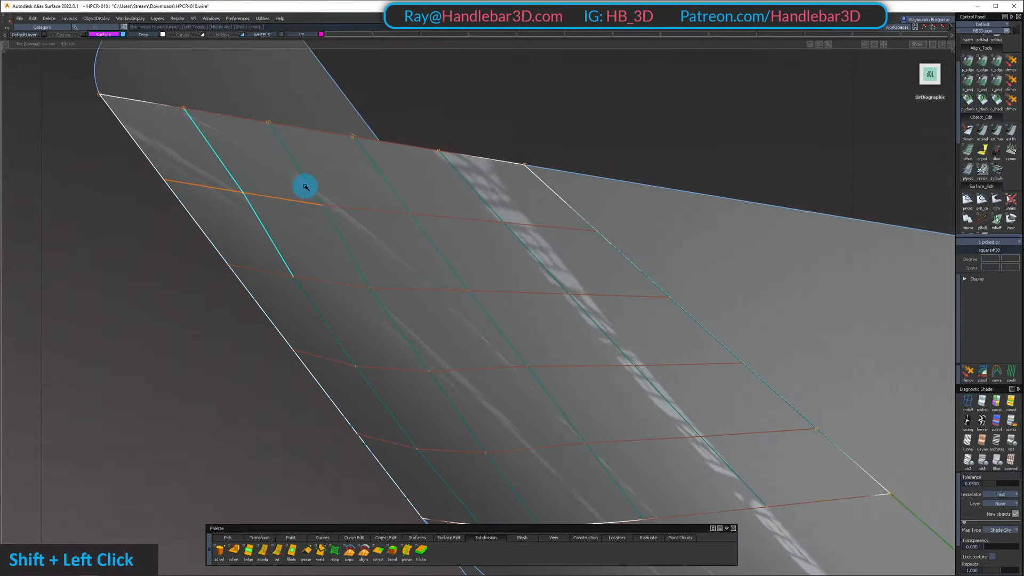
middle_drag(136, 345, 131, 333)
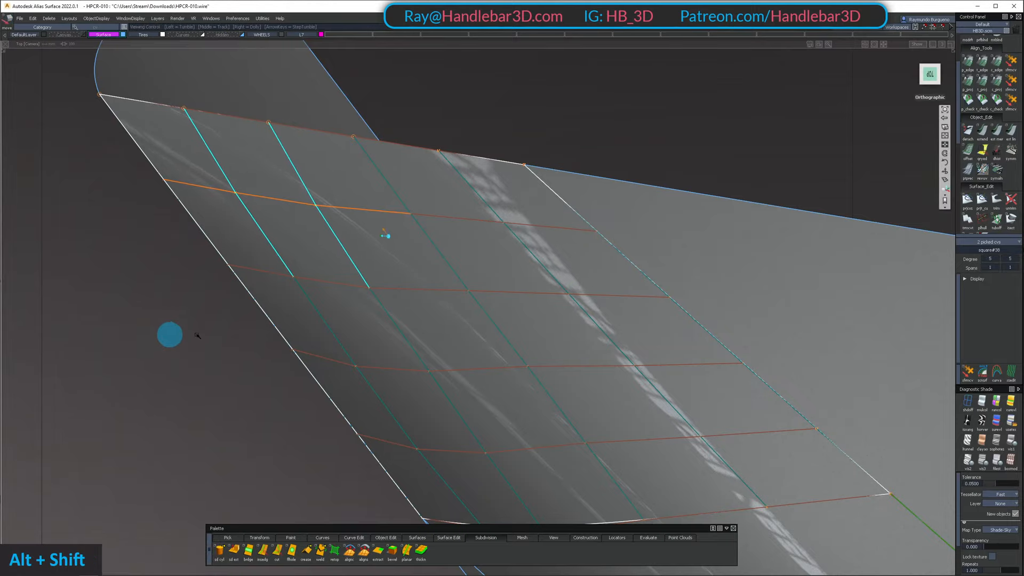
mouse_move(170, 336)
alt+shift+mouse_down()
mouse_move(407, 155)
mouse_move(754, 130)
mouse_move(546, 137)
mouse_move(479, 351)
alt+shift+mouse_up()
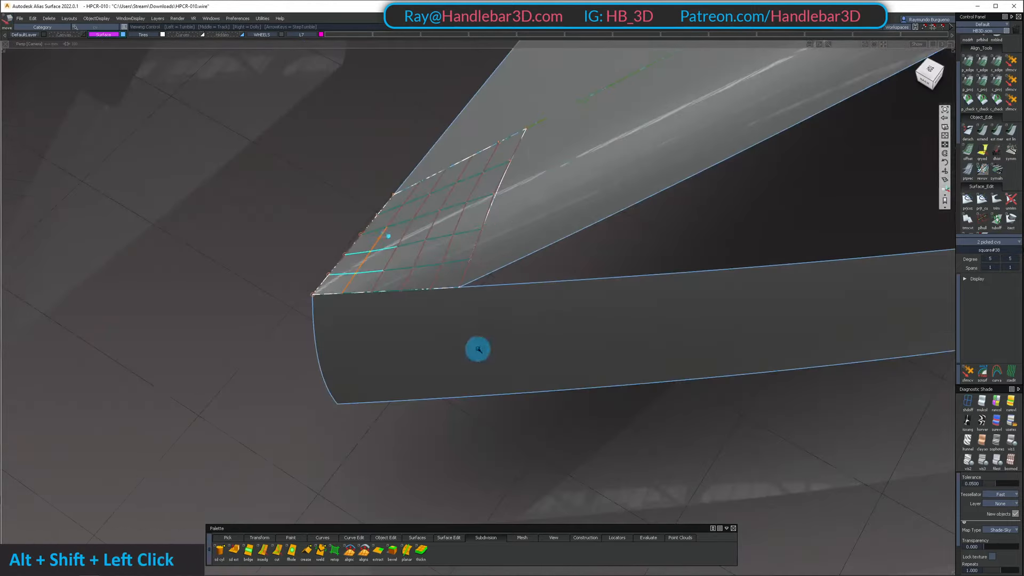
Show the complete car body again, toggle the model curve display, and apply the blue-and-cream diagnostic shading
alt+shift+middle_drag(563, 115, 502, 201)
alt+shift+drag(502, 200, 492, 165)
mouse_move(492, 170)
ctrl+shift+mouse_down()
mouse_move(472, 240)
mouse_move(450, 209)
ctrl+shift+mouse_up()
ctrl+shift+drag(519, 340, 538, 185)
ctrl+shift+middle_drag(546, 199, 525, 155)
alt+shift+right_drag(546, 213, 533, 241)
mouse_move(534, 243)
alt+shift+mouse_down()
mouse_move(537, 393)
mouse_move(548, 248)
mouse_move(617, 160)
mouse_move(574, 222)
alt+shift+mouse_up()
key(shift+u)
scroll(550, 266, down, 5)
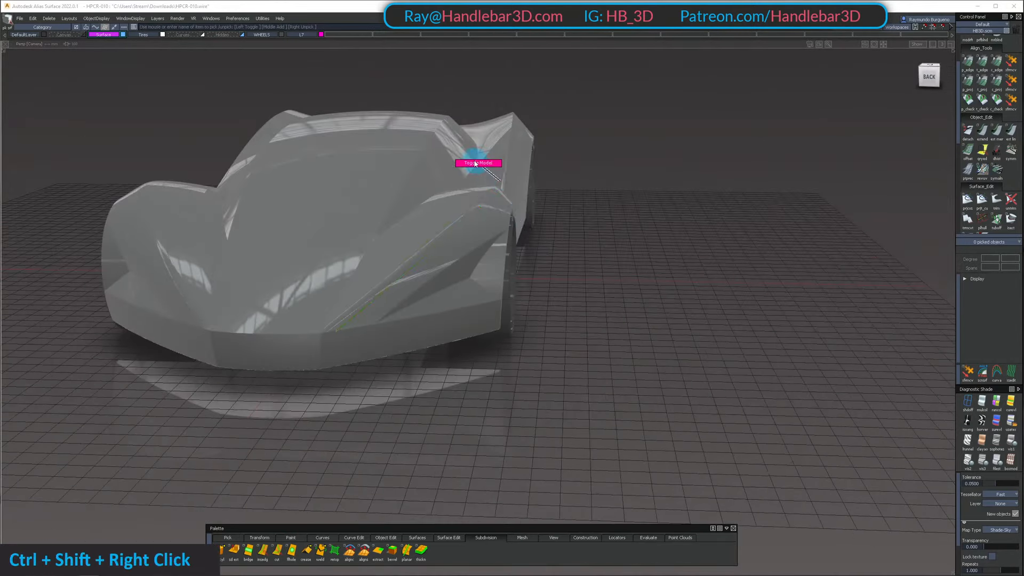
ctrl+shift+right_drag(475, 163, 475, 162)
mouse_move(472, 165)
alt+shift+mouse_down()
mouse_move(405, 300)
mouse_move(379, 226)
mouse_move(246, 139)
mouse_move(663, 320)
alt+shift+mouse_up()
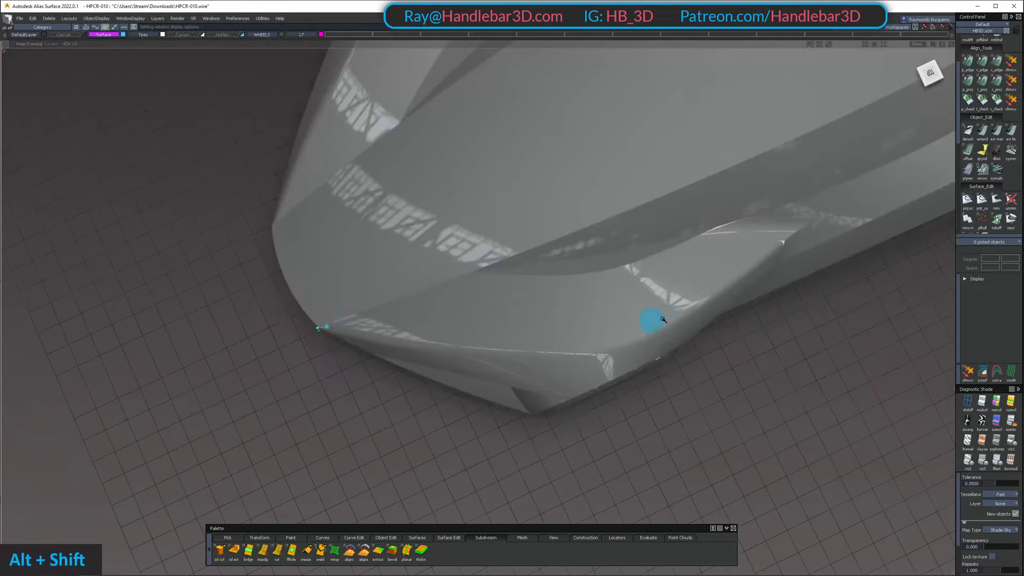
key(j)
Isolate the fillet and the two panels meeting in a sharp corner at its end behind the front wheel
alt+shift+drag(748, 273, 592, 281)
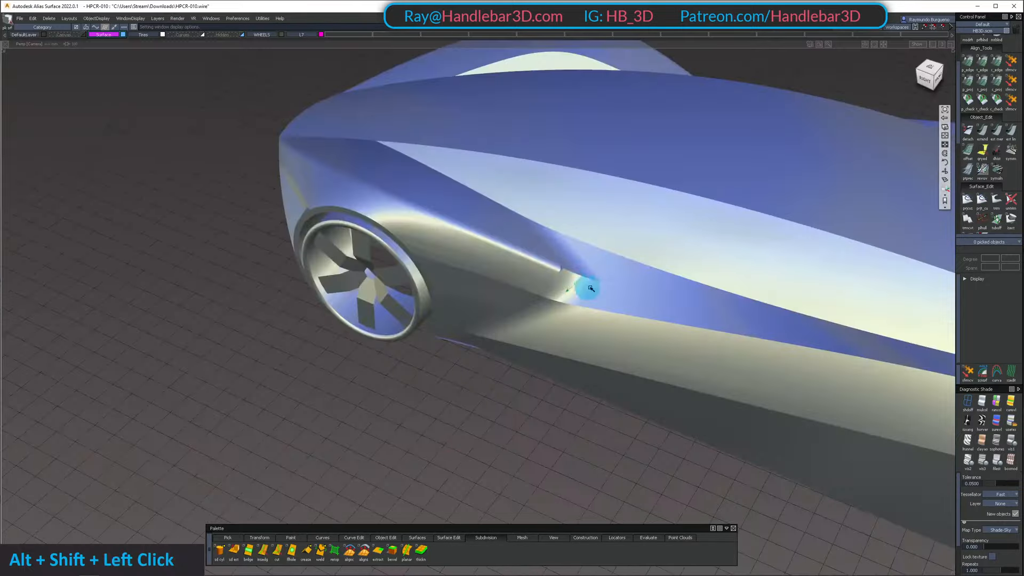
alt+shift+right_drag(592, 281, 601, 258)
alt+shift+drag(601, 258, 400, 217)
alt+shift+right_drag(400, 217, 583, 214)
alt+shift+drag(584, 213, 589, 254)
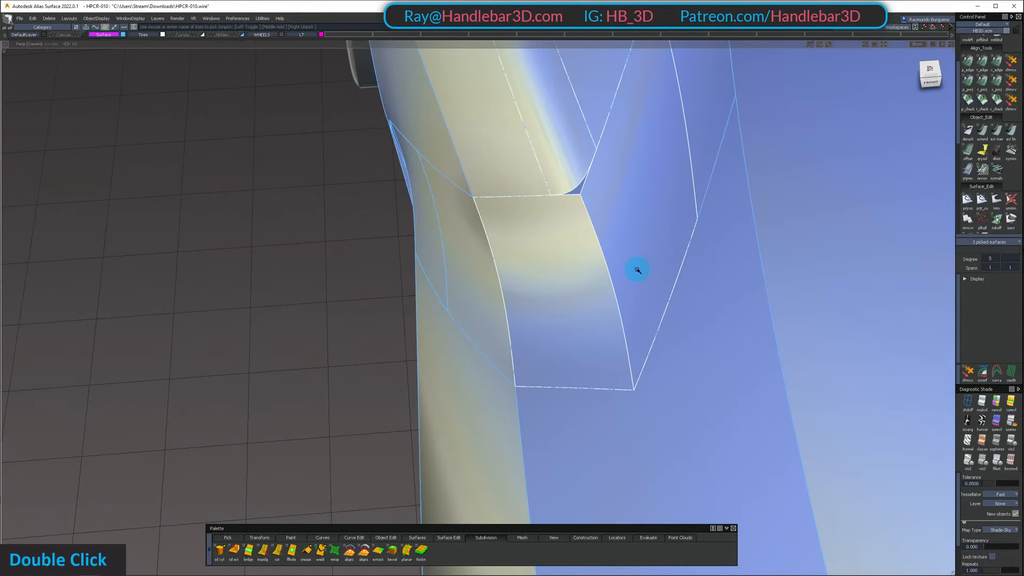
key(shift+h)
alt+shift+drag(612, 283, 616, 260)
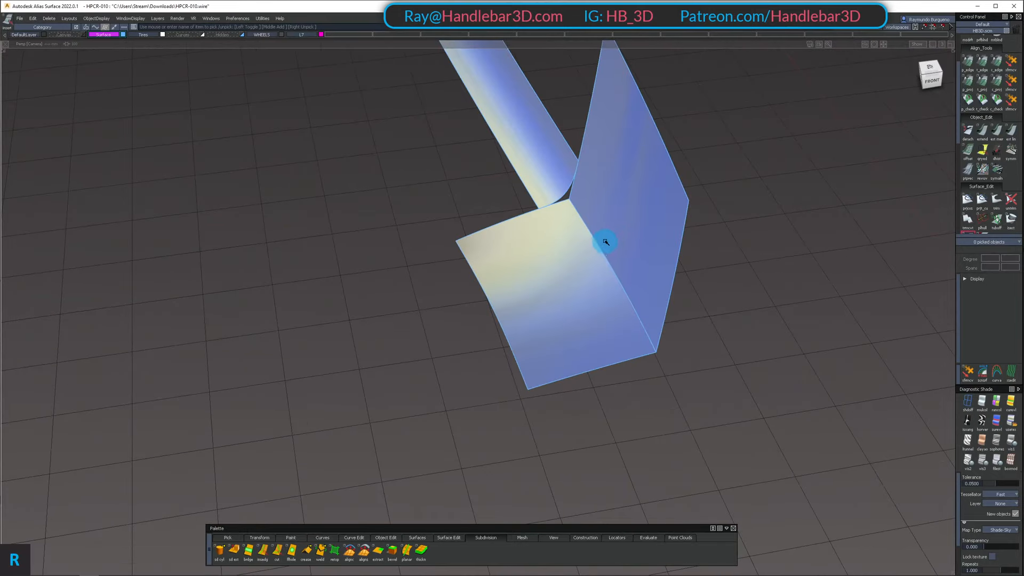
Place a dividing line on both the upright and lower panels, continuing the two edges of the fillet
ctrl+alt+click(573, 149)
alt+shift+drag(583, 183, 622, 272)
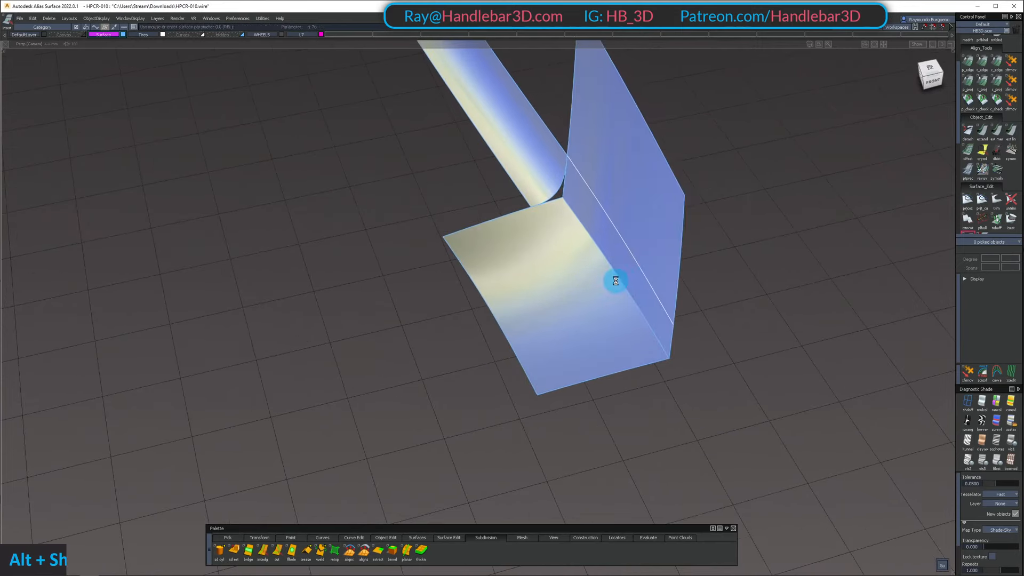
click(628, 291)
click(656, 360)
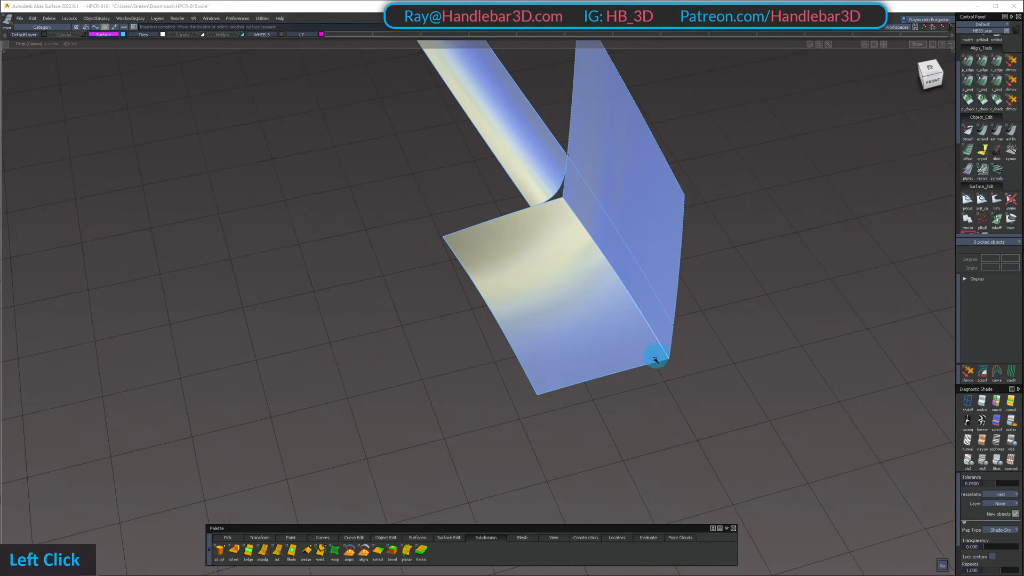
ctrl+shift+click(571, 222)
click(581, 222)
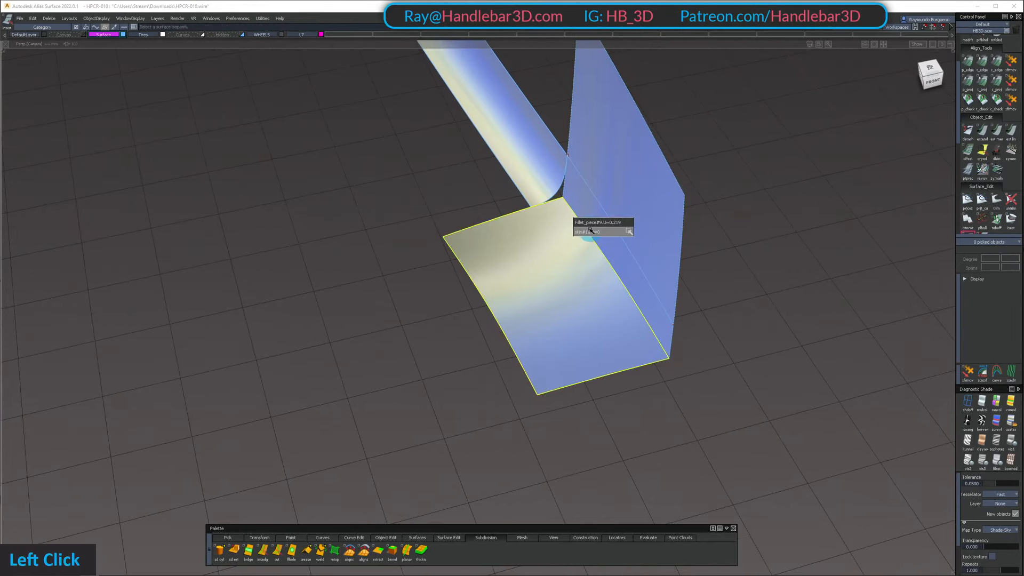
ctrl+alt+click(525, 204)
alt+shift+drag(722, 251, 688, 352)
Trim away the strips of the upright and lower panels between the dividing lines and their shared corner edge
ctrl+shift+click(651, 199)
click(515, 259)
key(t)
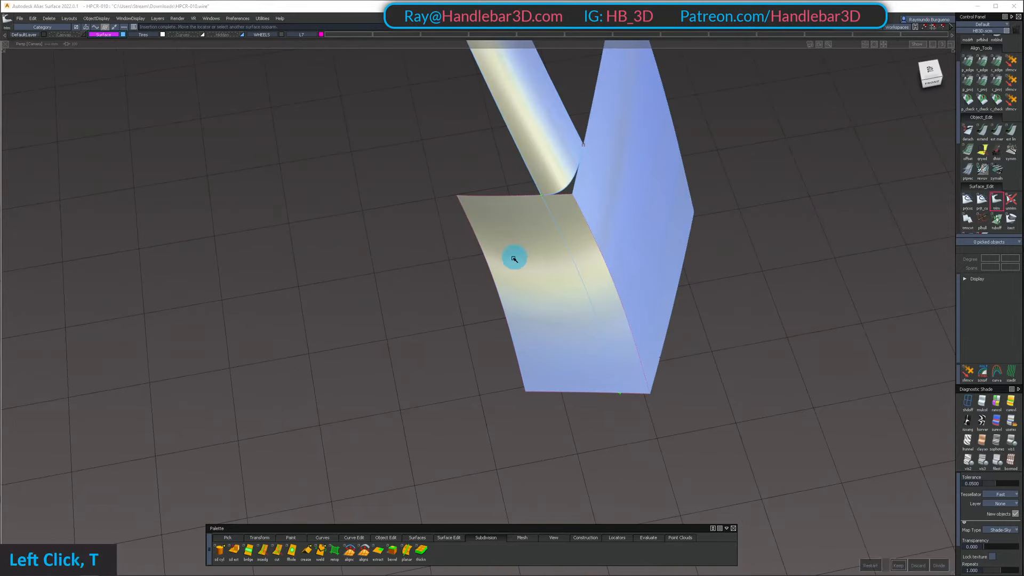
click(514, 258)
key(space)
key(space)
ctrl+shift+click(674, 206)
Try to bridge the open strip between the lower and upright panels with a Freeform Blend using G2 Curvature
key(2)
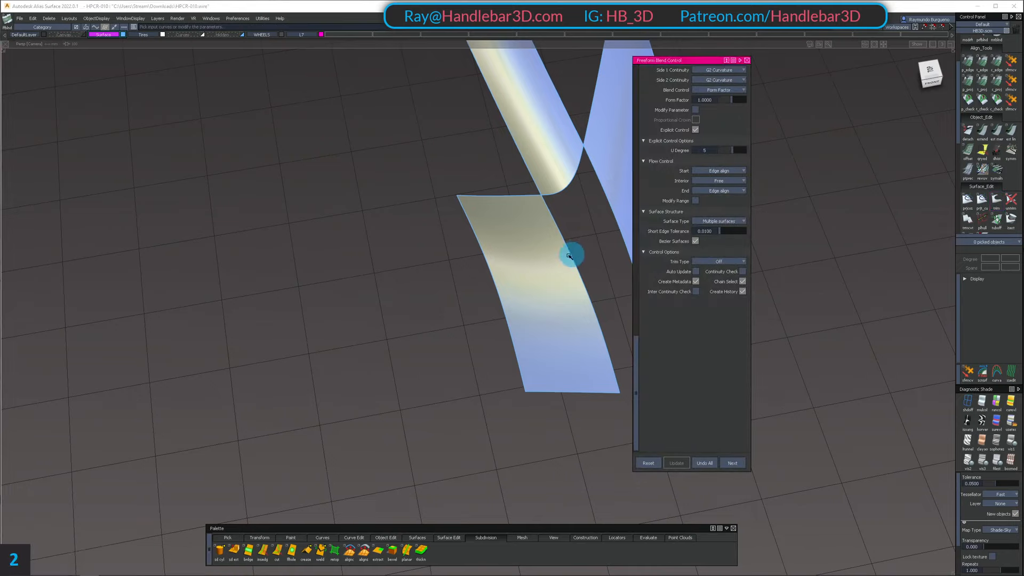
click(587, 193)
click(559, 230)
alt+shift+middle_drag(537, 265, 411, 251)
ctrl+shift+click(485, 293)
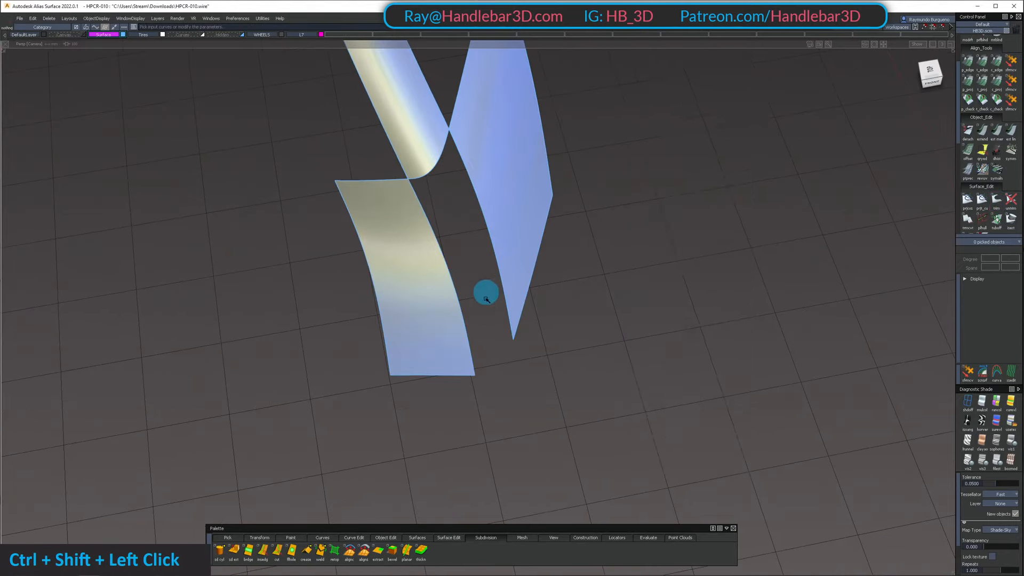
alt+shift+drag(483, 301, 434, 210)
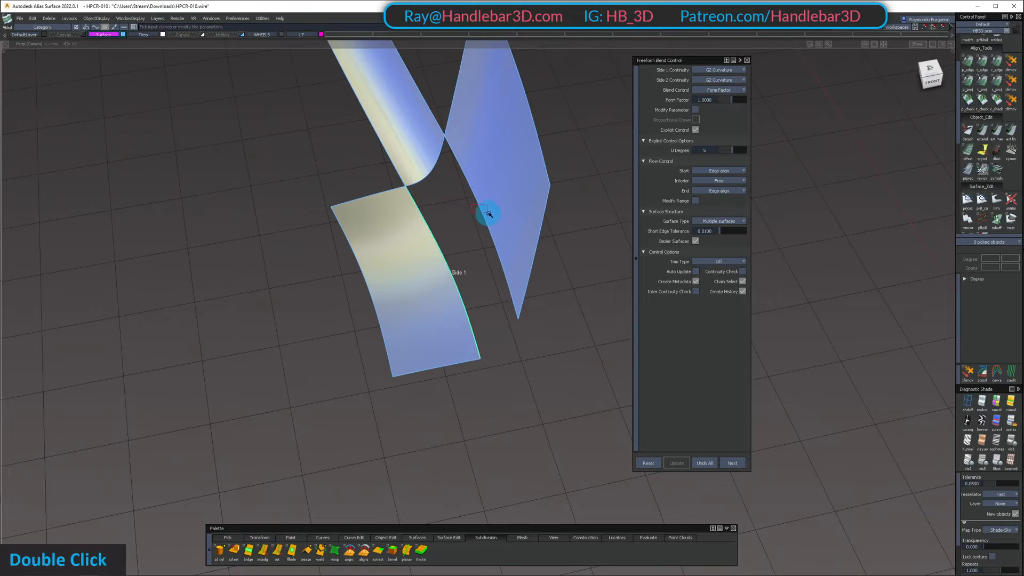
alt+shift+drag(465, 245, 498, 279)
ctrl+shift+click(480, 249)
click(438, 245)
ctrl+shift+click(530, 270)
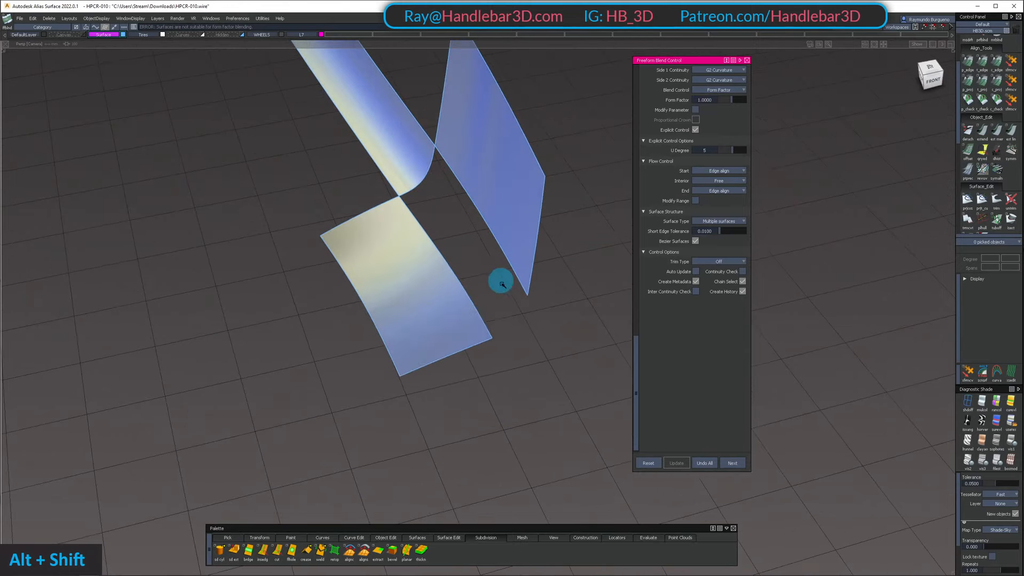
Draw a blend curve across the open end of the strip and fill the four-sided opening with a Square surface
key(b)
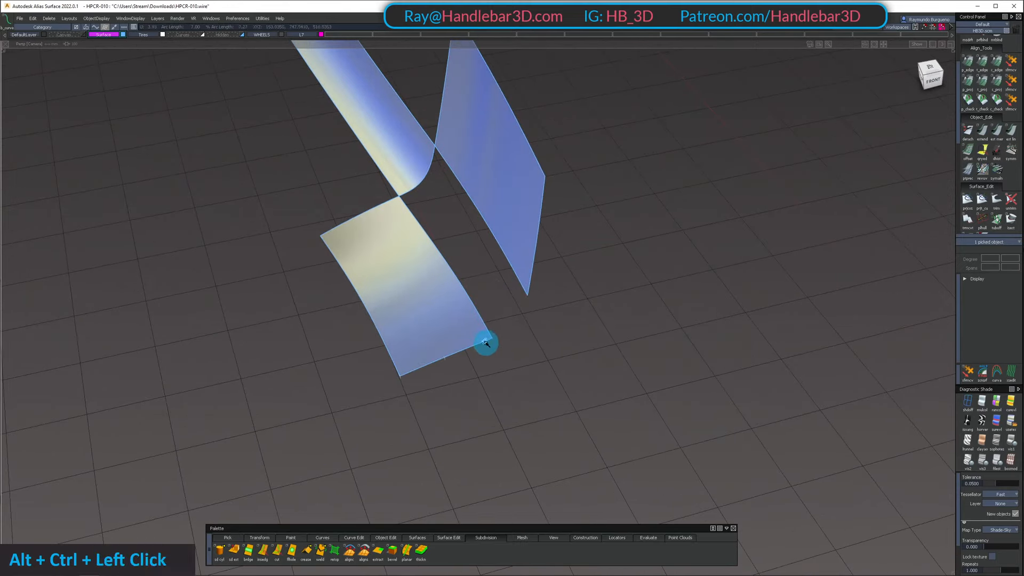
alt+shift+drag(470, 285, 462, 213)
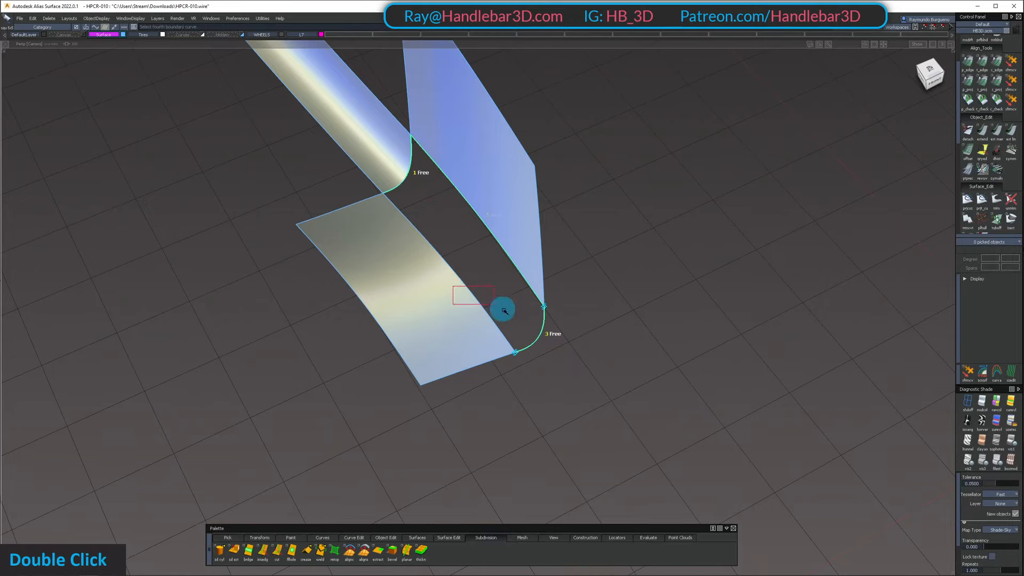
drag(504, 311, 505, 312)
alt+shift+drag(496, 262, 578, 300)
ctrl+shift+middle_drag(558, 219, 517, 217)
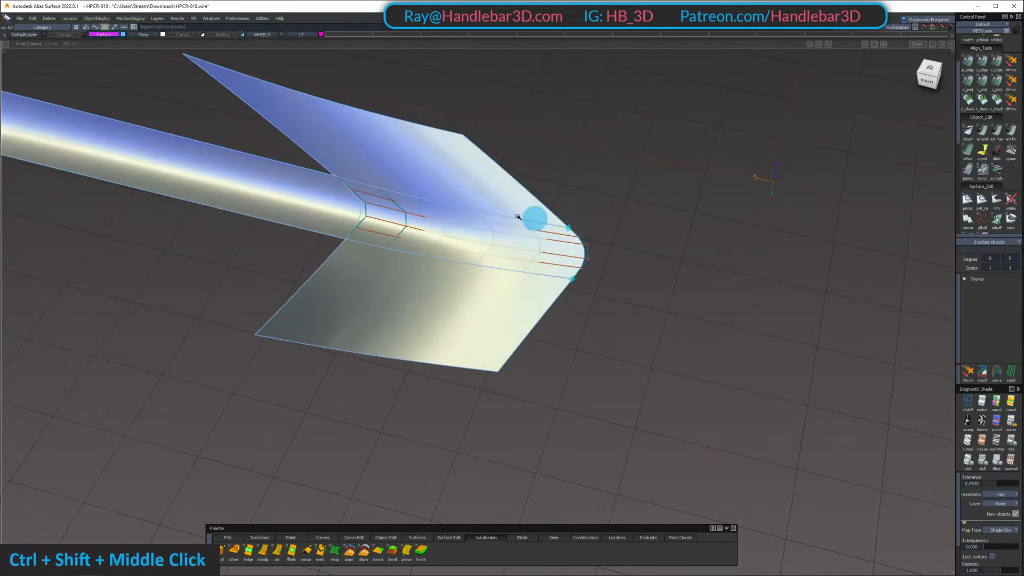
Set all four boundaries of the new Square surface to G2 Curvature
click(430, 214)
alt+shift+drag(430, 214, 461, 233)
click(708, 71)
click(705, 110)
ctrl+shift+double_click(400, 192)
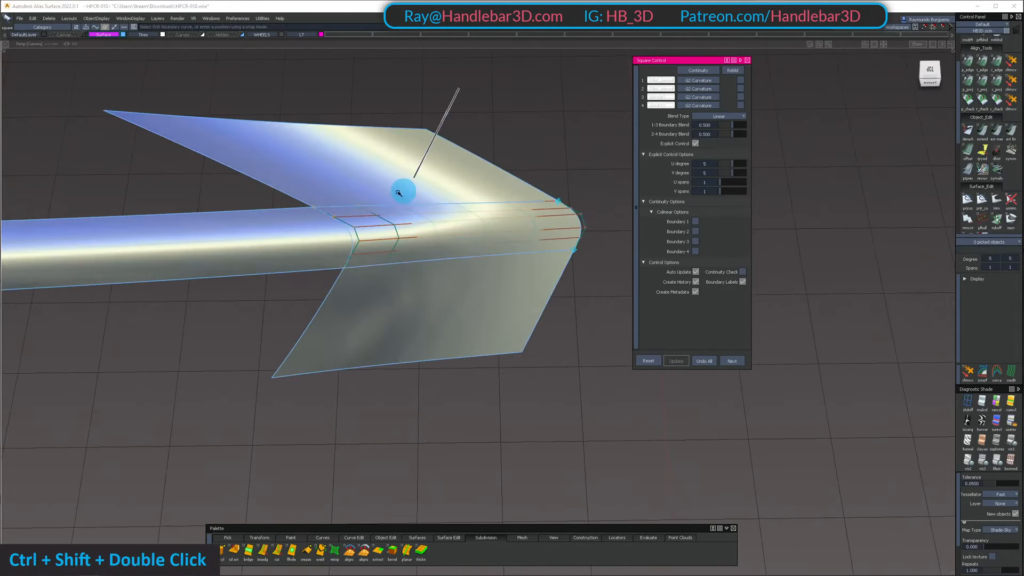
Unhide the surrounding body surfaces and inspect the new blended corner against the adjoining side panel
ctrl+shift+right_click(455, 390)
ctrl+shift+drag(419, 340, 485, 226)
key(shift+u)
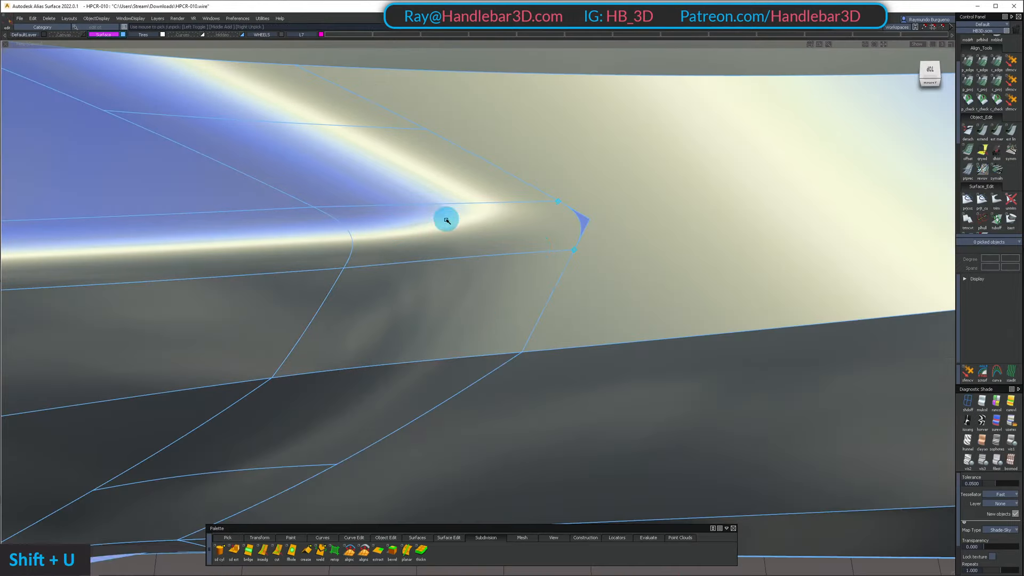
alt+shift+right_drag(530, 223, 574, 189)
alt+shift+drag(574, 190, 258, 258)
alt+shift+right_drag(258, 259, 494, 286)
ctrl+shift+right_drag(494, 286, 549, 208)
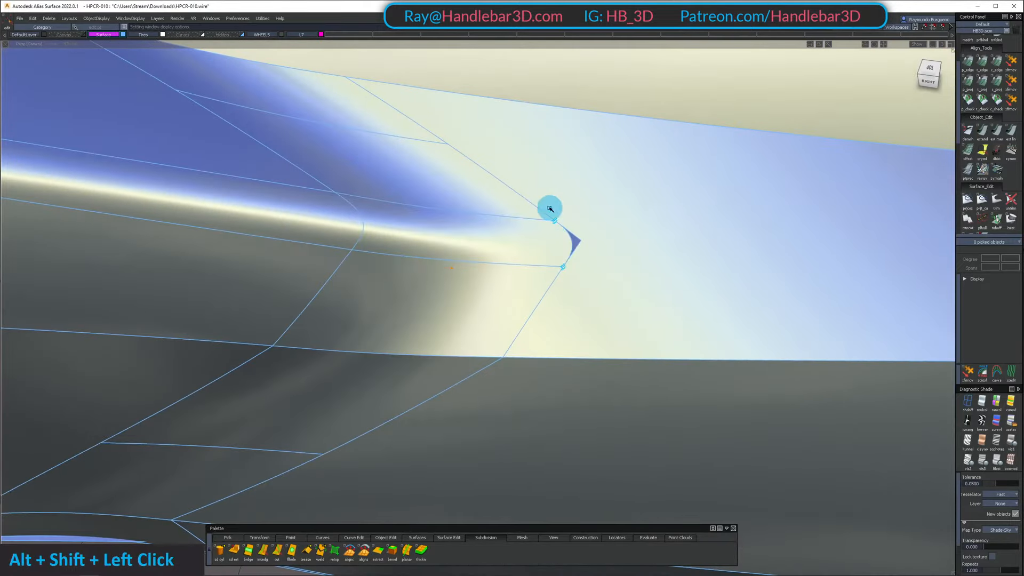
Isolate the new Square surface together with the notched side panel it runs into
click(525, 255)
click(680, 227)
key(shift+i)
ctrl+shift+drag(627, 279, 645, 144)
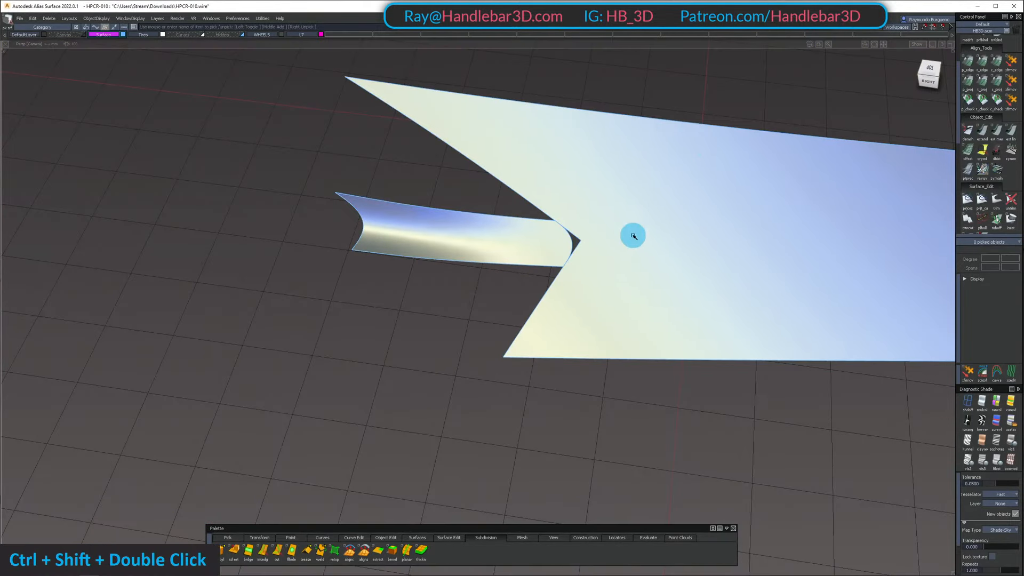
Untrim the notched side panel so it extends fully beneath the new Square surface
ctrl+shift+drag(633, 235, 546, 221)
click(613, 320)
ctrl+shift+drag(638, 367, 665, 233)
key(u)
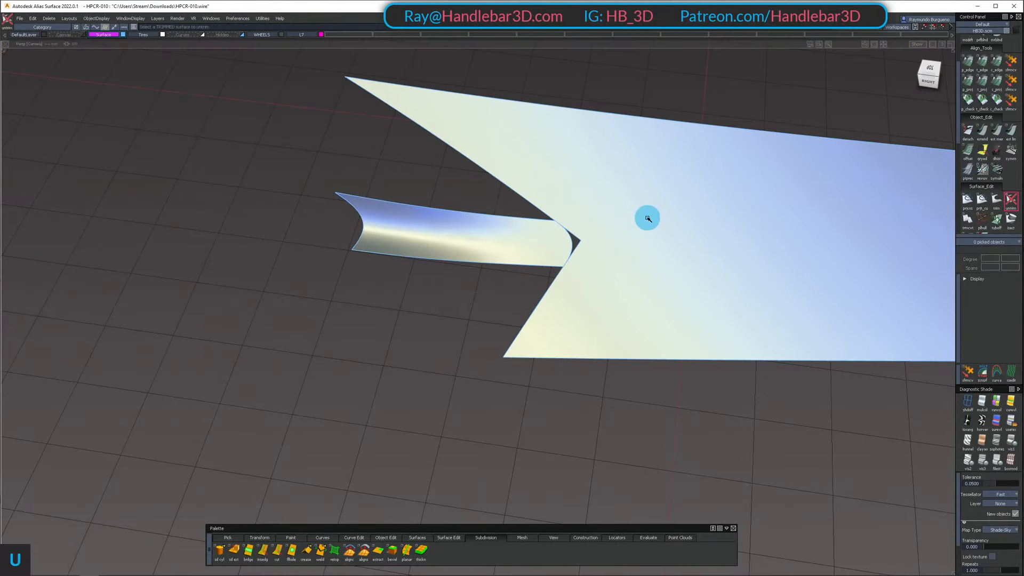
click(591, 320)
ctrl+shift+drag(584, 330, 609, 273)
Align the Square surface's end edge to the untrimmed side panel with G2 continuity and the Project alignment type
ctrl+shift+double_click(986, 128)
click(566, 233)
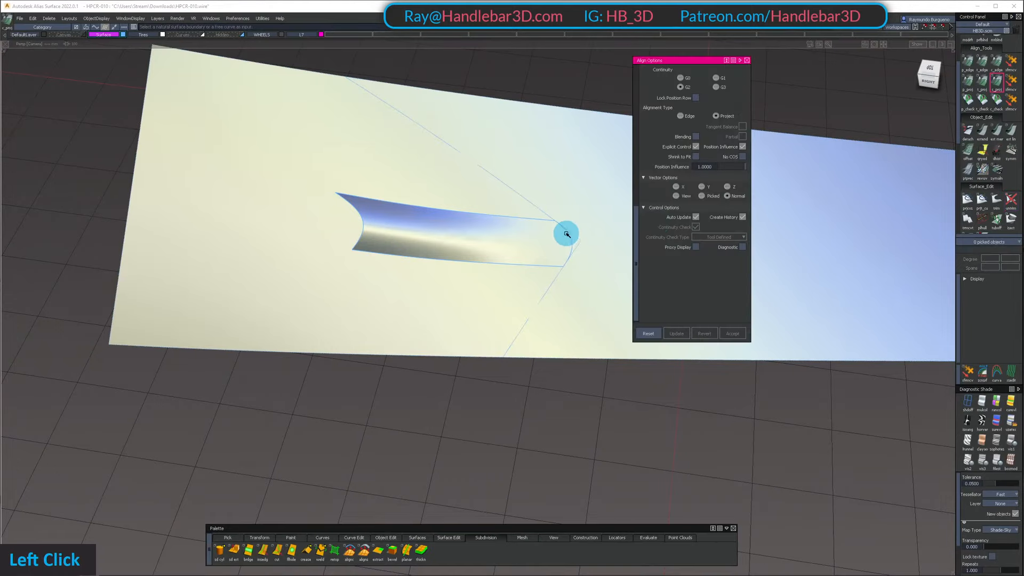
double_click(589, 217)
alt+shift+middle_drag(590, 217, 544, 251)
ctrl+shift+drag(574, 239, 594, 176)
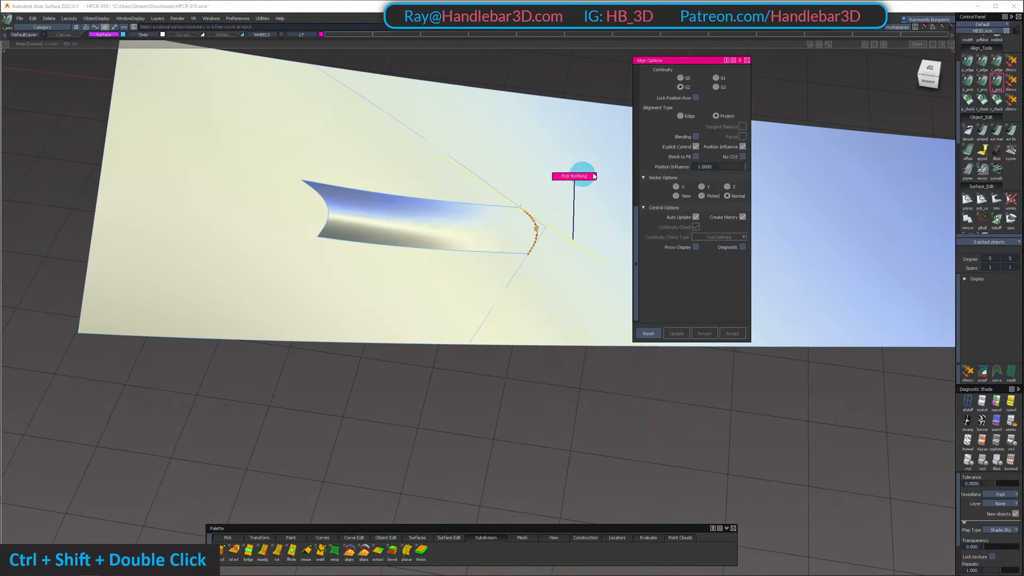
Trim the side panel back along the curves that outline its notch around the Square surface's end
key(t)
click(549, 193)
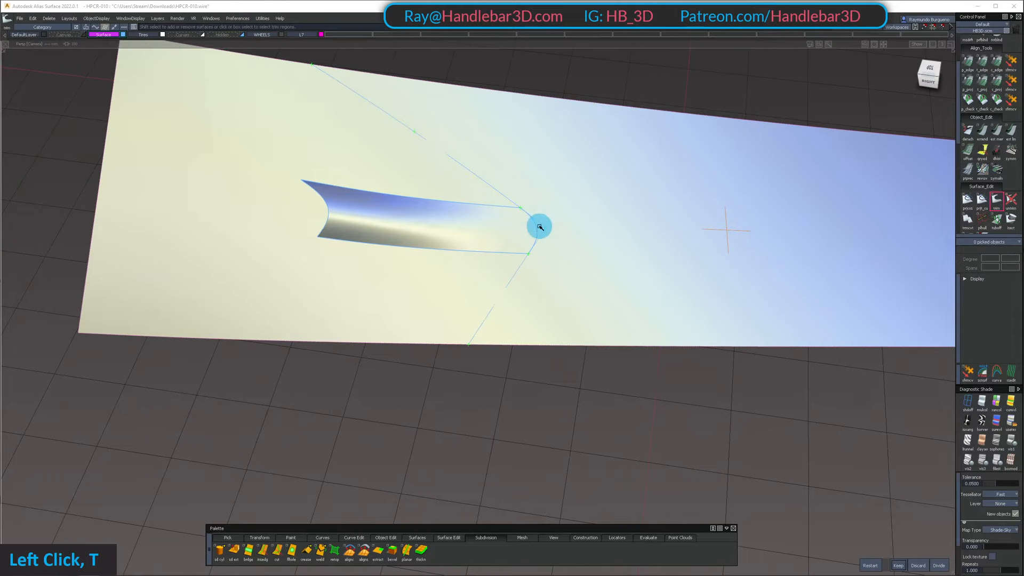
key(space)
alt+shift+right_drag(569, 251, 640, 222)
Unhide the surrounding body surfaces and clear the leftover markers at the blended corner
key(shift+u)
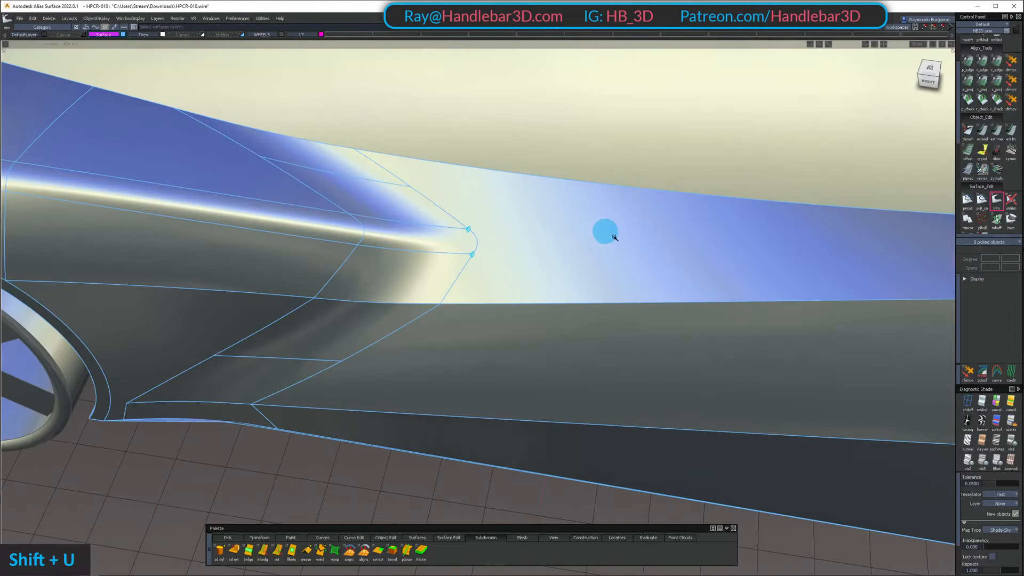
ctrl+shift+drag(463, 202, 582, 293)
key(Delete)
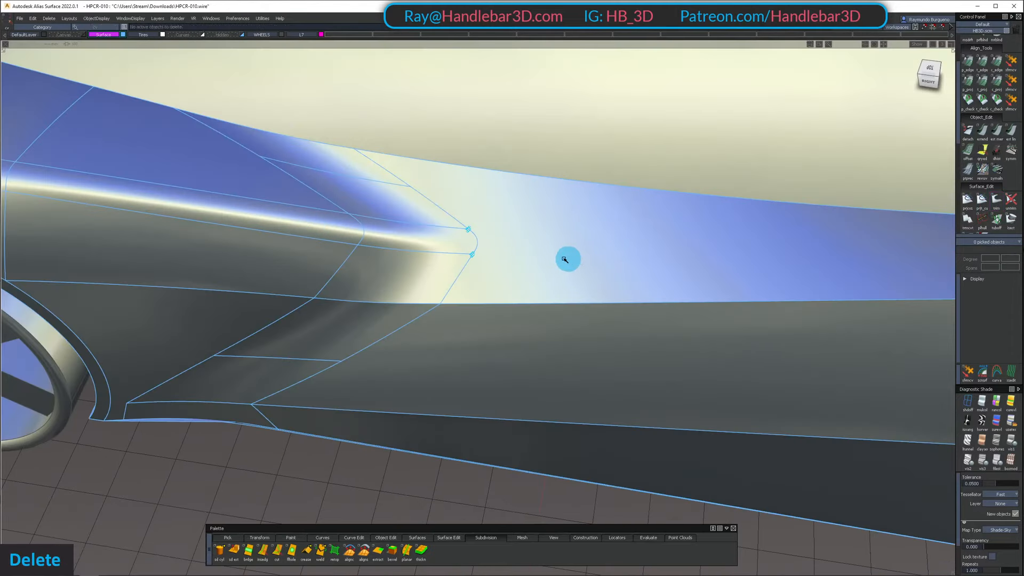
alt+shift+right_drag(457, 208, 359, 286)
ctrl+shift+click(359, 286)
Try a G2 Curvature surface fillet with chordal length 100 between the lower side surfaces and the upper fender and side surfaces
key(3)
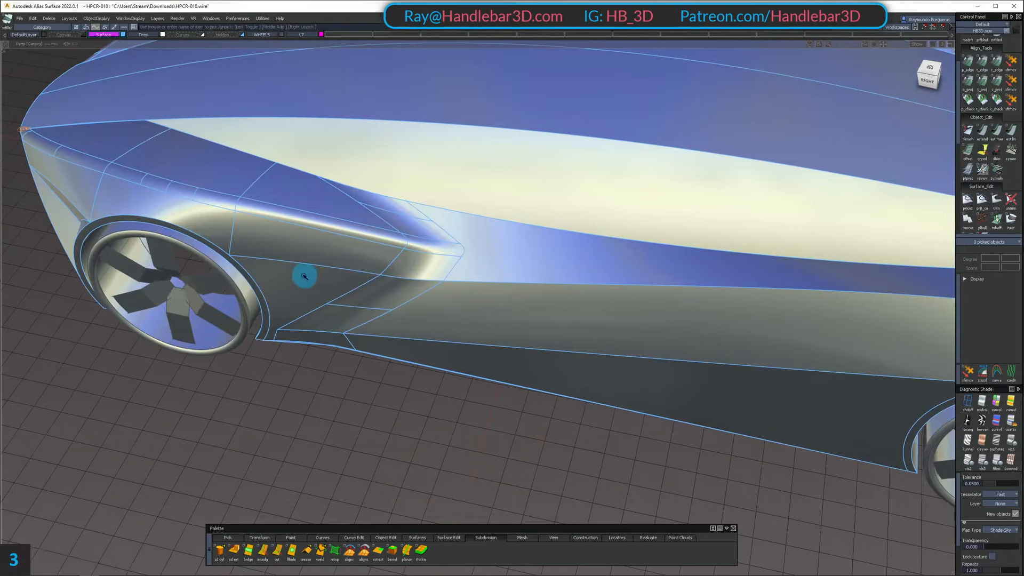
click(308, 276)
click(377, 287)
alt+shift+right_drag(536, 288, 210, 233)
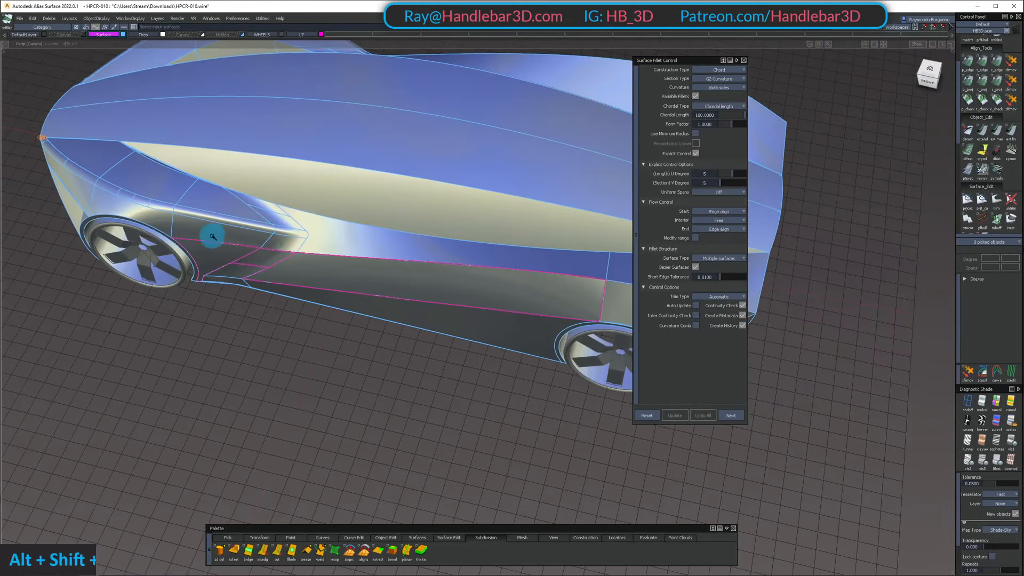
double_click(277, 244)
alt+shift+drag(355, 245, 172, 201)
click(114, 204)
alt+shift+right_drag(171, 201, 293, 338)
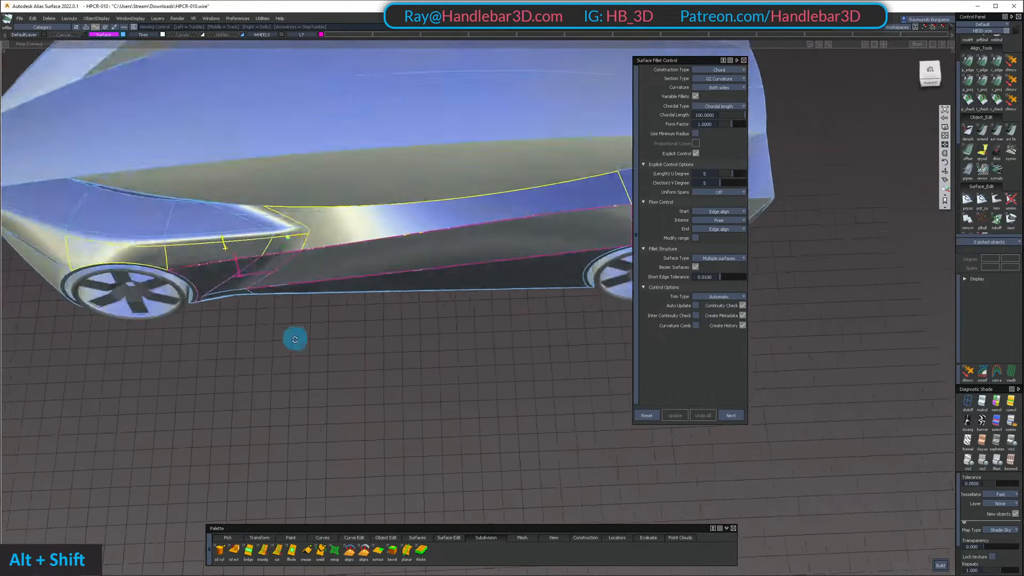
alt+shift+middle_drag(327, 313, 401, 286)
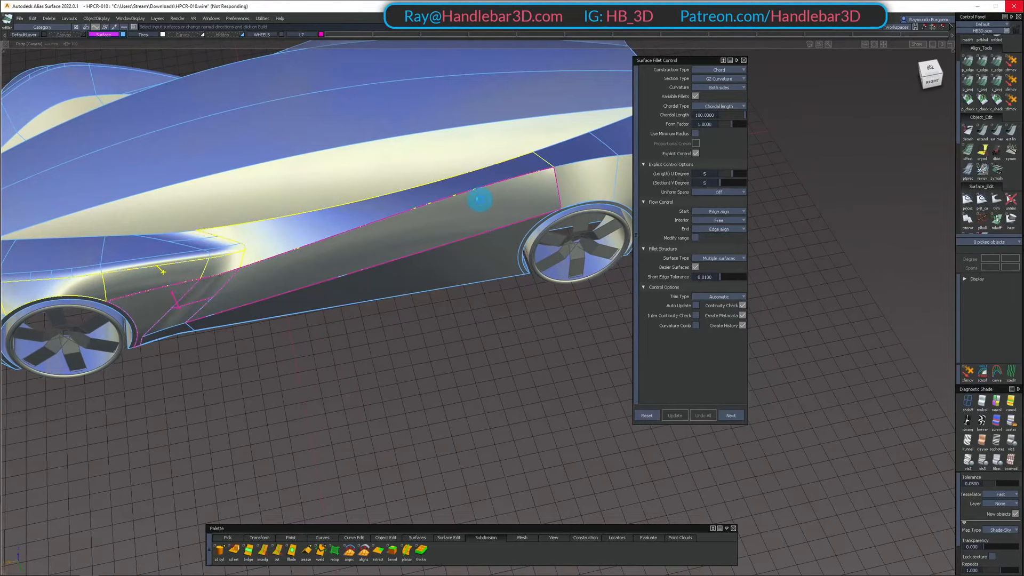
Inspect the fillet from the front wheel arch along the side and undo it
ctrl+shift+right_drag(473, 224, 451, 227)
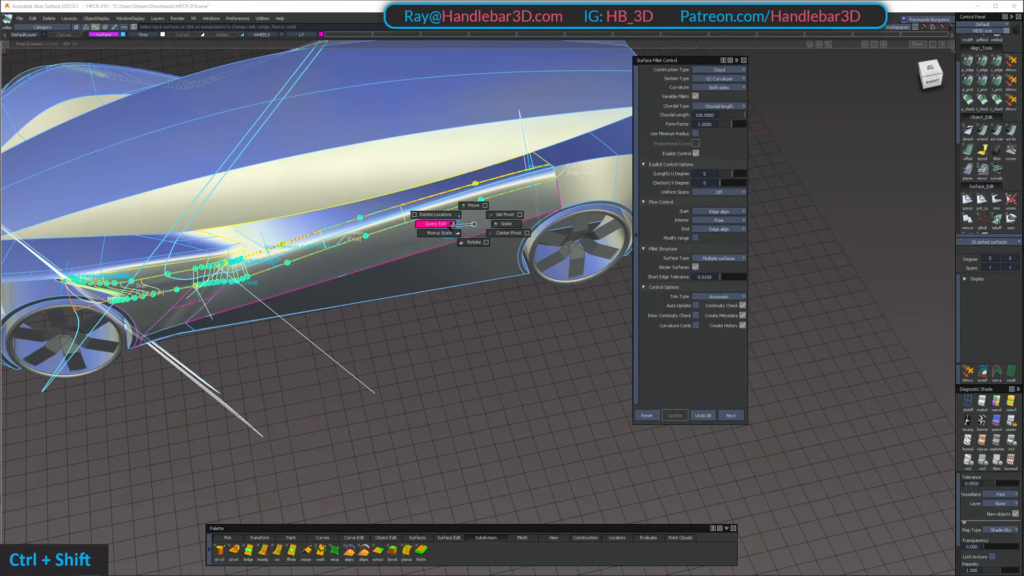
click(444, 205)
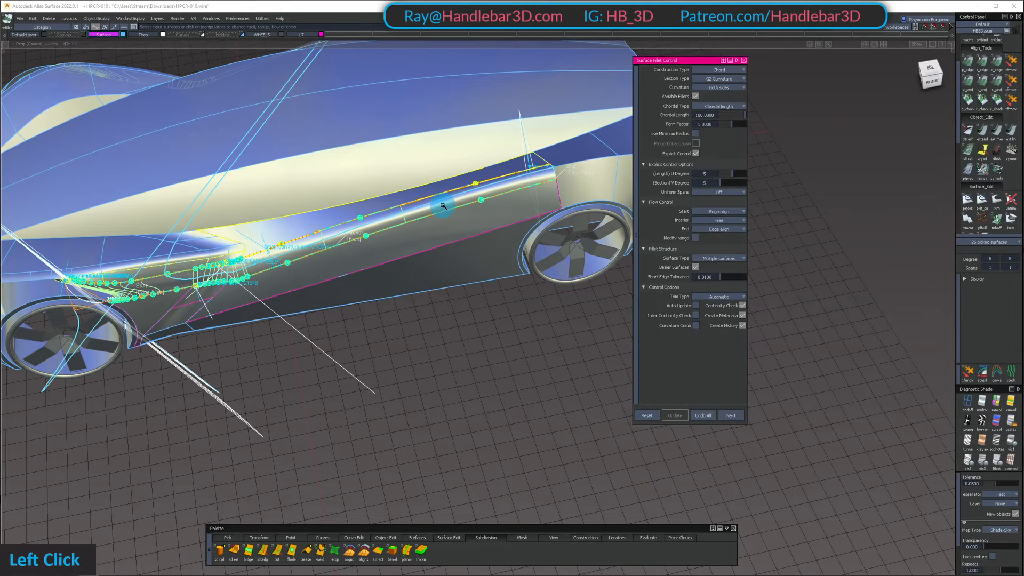
alt+shift+right_drag(101, 300, 155, 297)
alt+shift+drag(155, 297, 111, 257)
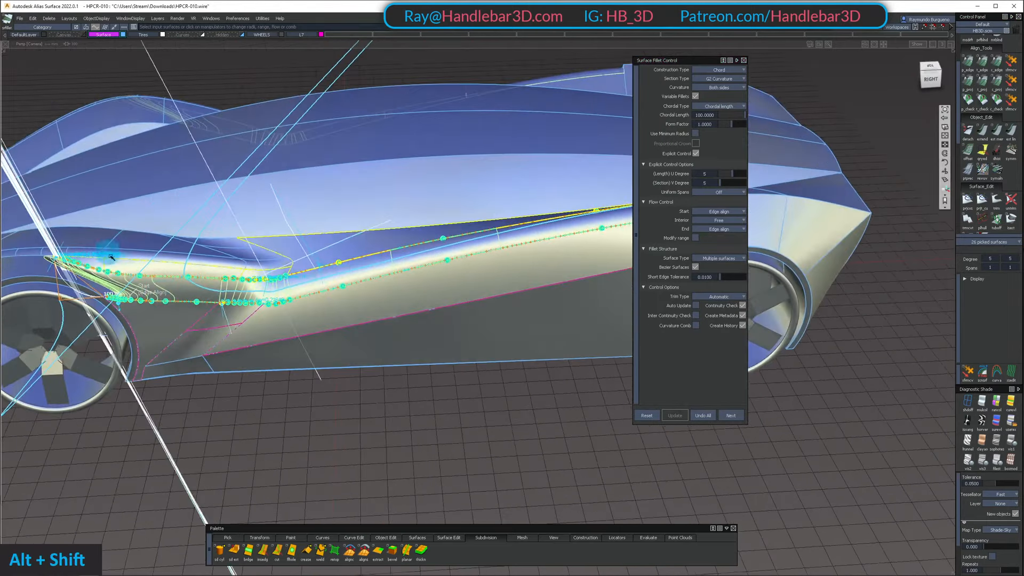
click(709, 413)
Build a surface fillet between the upper fender, corner and side panels and the lower side panels with chordal length 50
alt+shift+right_drag(206, 293, 64, 303)
alt+shift+drag(64, 302, 156, 265)
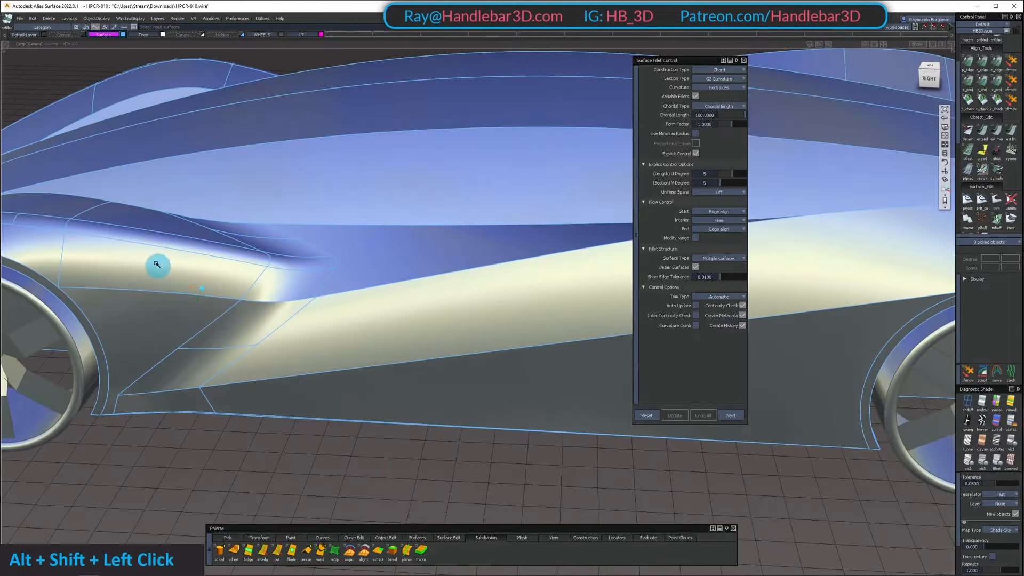
click(132, 294)
double_click(273, 293)
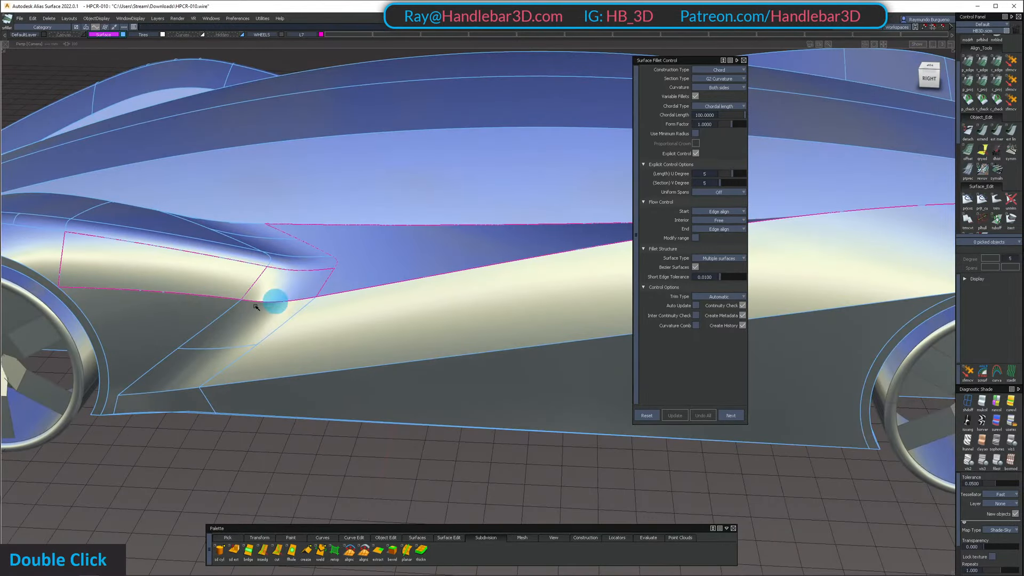
click(254, 317)
double_click(338, 315)
alt+shift+drag(338, 315, 389, 341)
alt+shift+middle_drag(390, 341, 450, 297)
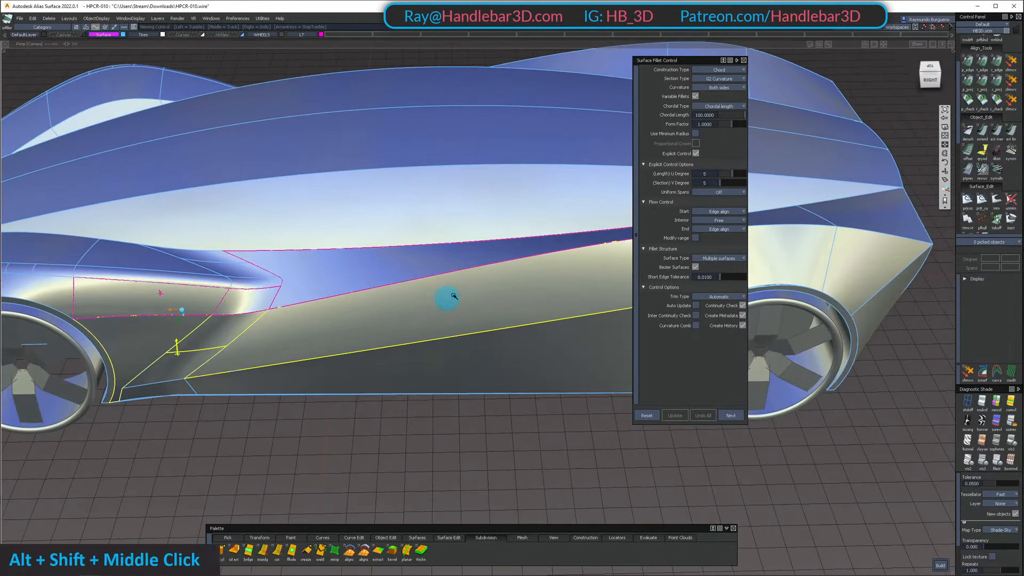
click(716, 116)
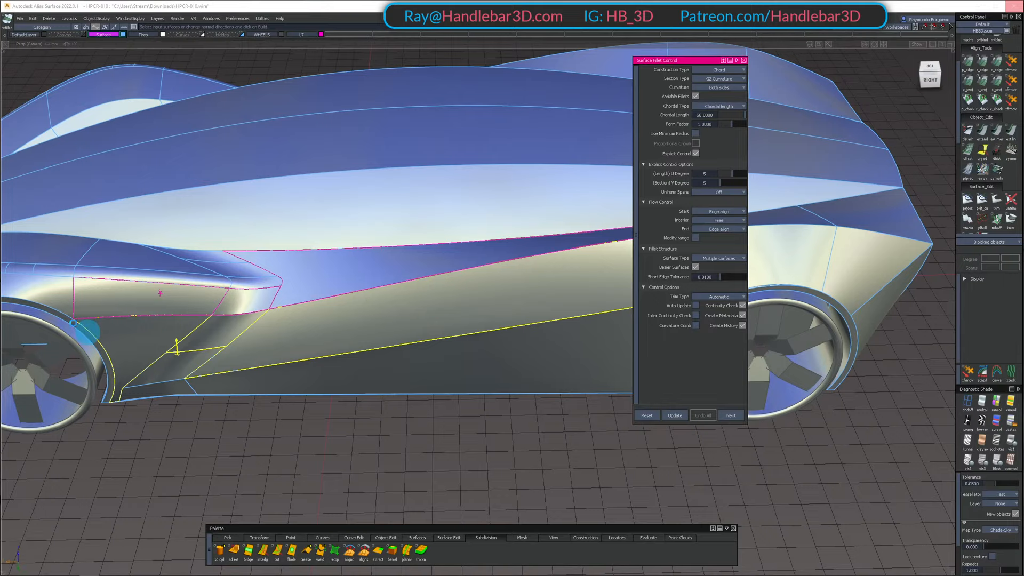
key(alt+shift)
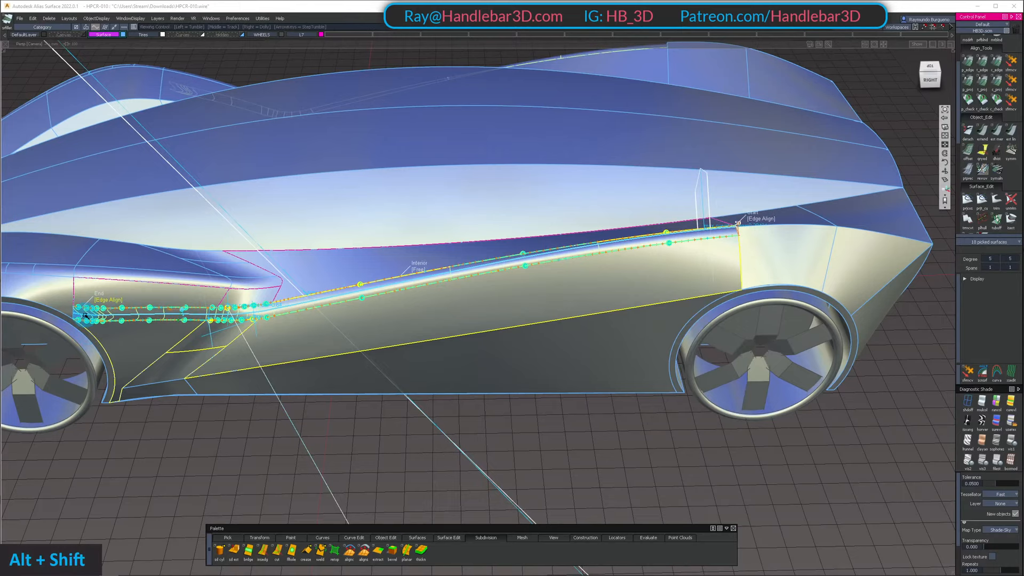
Set the fillet's End flow control to Default where it meets the front wheel arch
alt+shift+click(97, 326)
alt+shift+right_drag(98, 326, 215, 319)
alt+shift+middle_drag(215, 319, 420, 327)
alt+shift+drag(420, 327, 245, 295)
alt+shift+right_drag(244, 295, 201, 359)
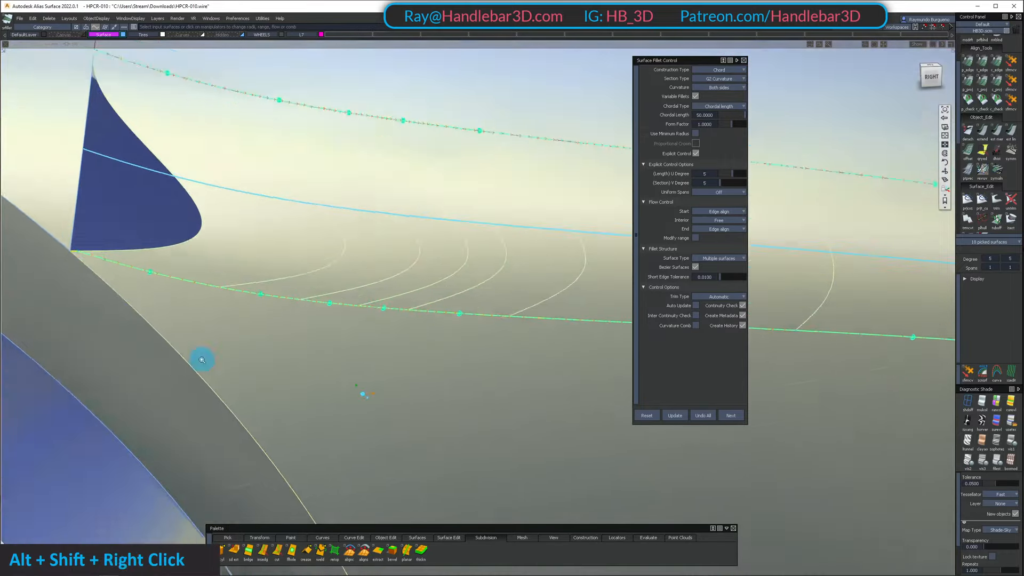
alt+shift+middle_drag(202, 359, 459, 411)
alt+shift+drag(459, 411, 213, 359)
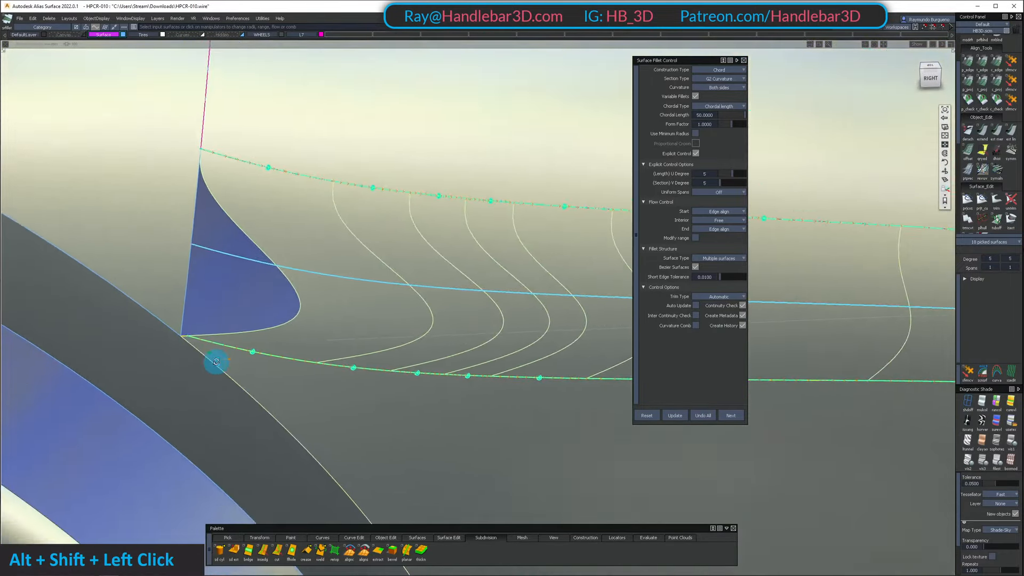
alt+shift+right_drag(213, 359, 270, 313)
alt+shift+drag(270, 313, 291, 289)
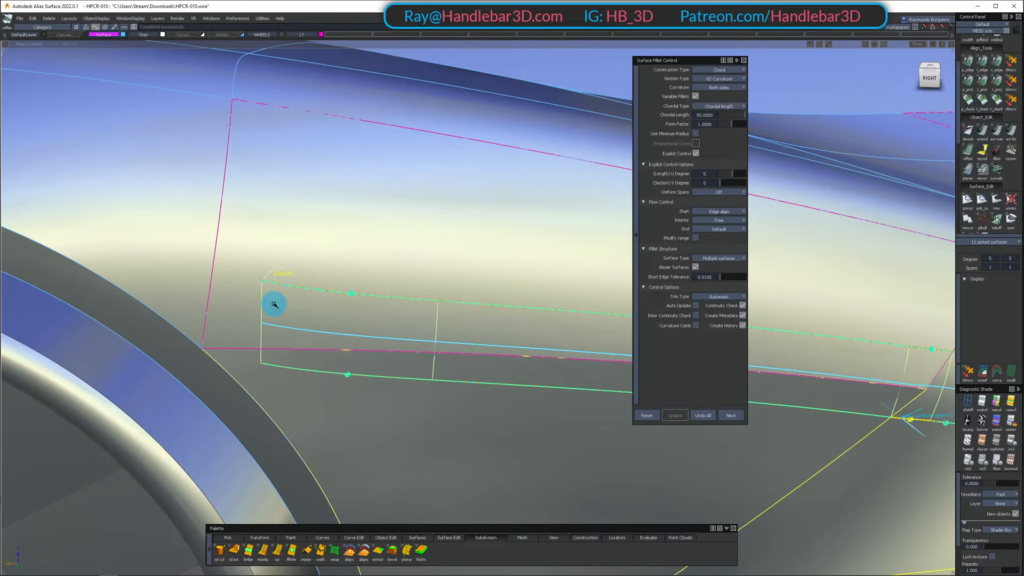
Examine how the fillet runs from the wheel arch along the fender and through the blended corner into the side panel
alt+shift+drag(274, 305, 292, 301)
alt+shift+right_drag(293, 302, 297, 293)
alt+shift+middle_drag(297, 293, 293, 318)
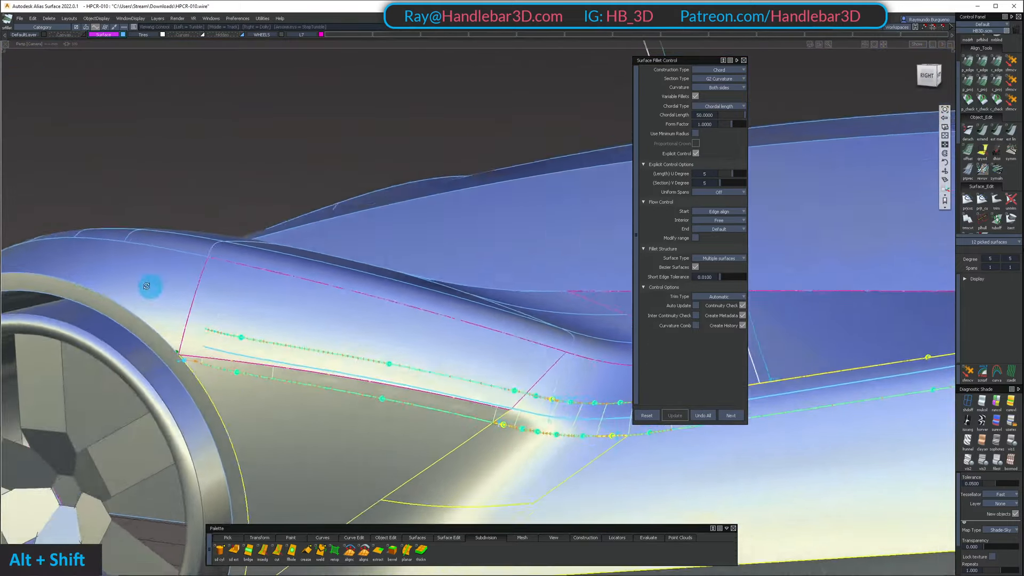
alt+shift+drag(147, 286, 226, 292)
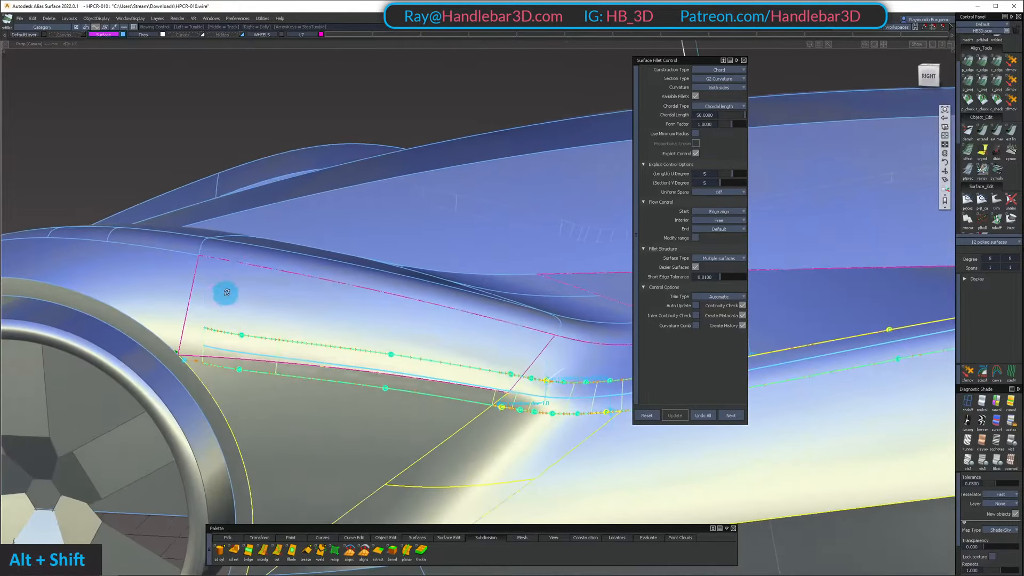
alt+shift+middle_drag(263, 286, 212, 313)
alt+shift+drag(212, 314, 165, 329)
alt+shift+right_drag(165, 329, 267, 315)
alt+shift+drag(266, 315, 238, 350)
alt+shift+middle_drag(238, 350, 281, 354)
alt+shift+right_drag(281, 354, 197, 352)
alt+shift+drag(197, 352, 92, 382)
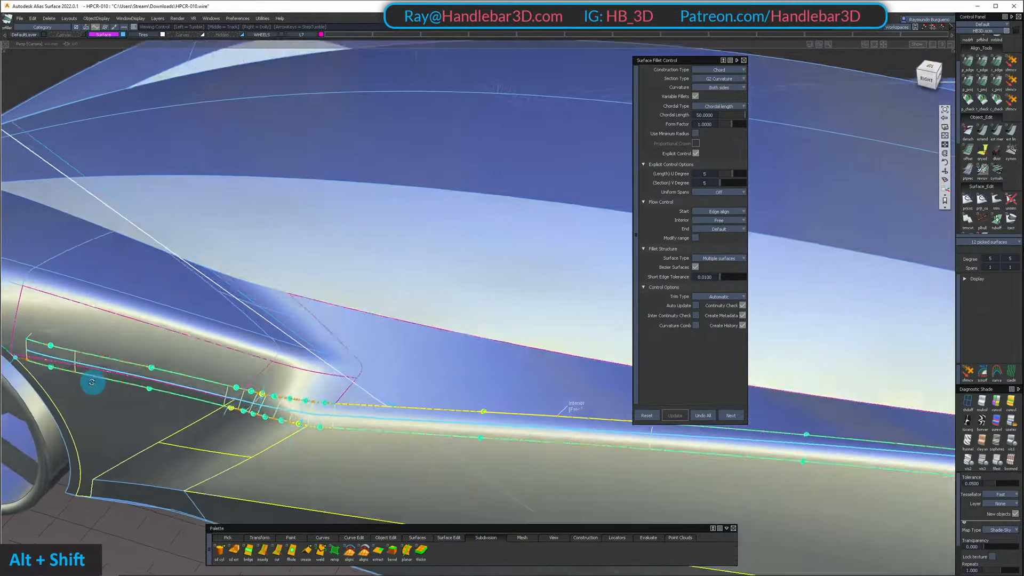
alt+shift+middle_drag(91, 382, 299, 345)
alt+shift+drag(299, 345, 289, 404)
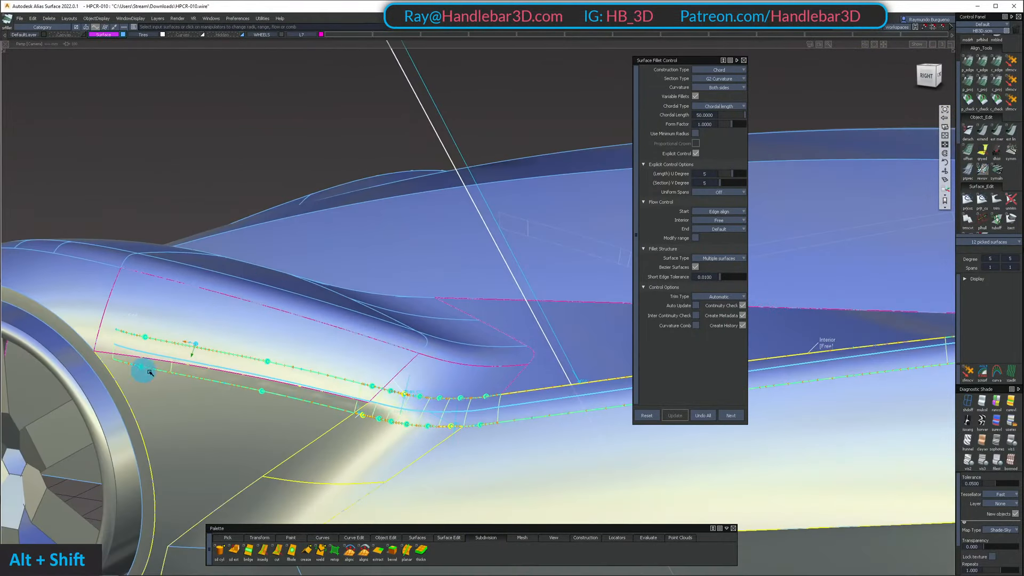
alt+shift+right_drag(245, 389, 254, 421)
alt+shift+drag(254, 421, 152, 352)
alt+shift+drag(291, 391, 217, 393)
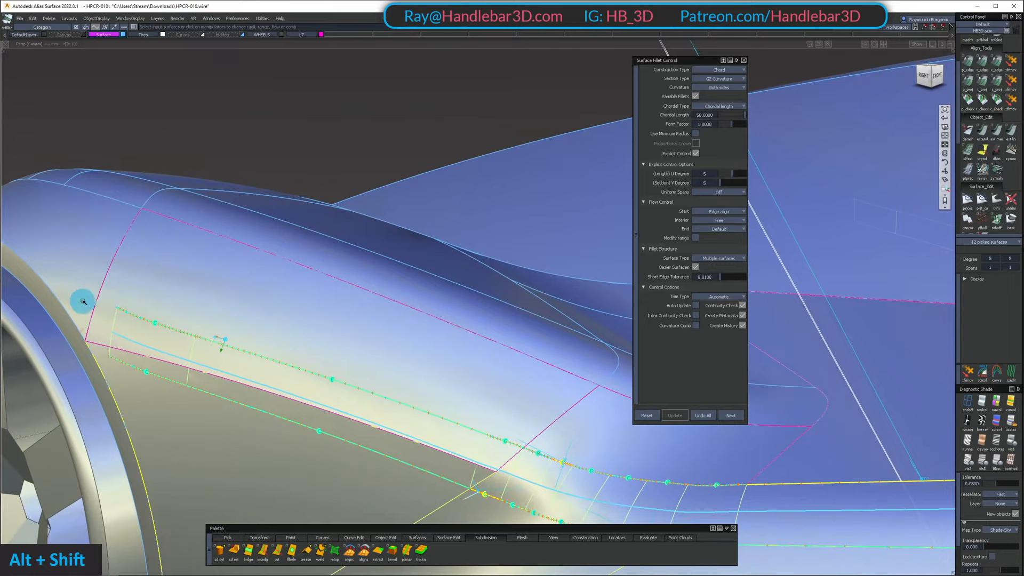
alt+shift+drag(82, 301, 128, 313)
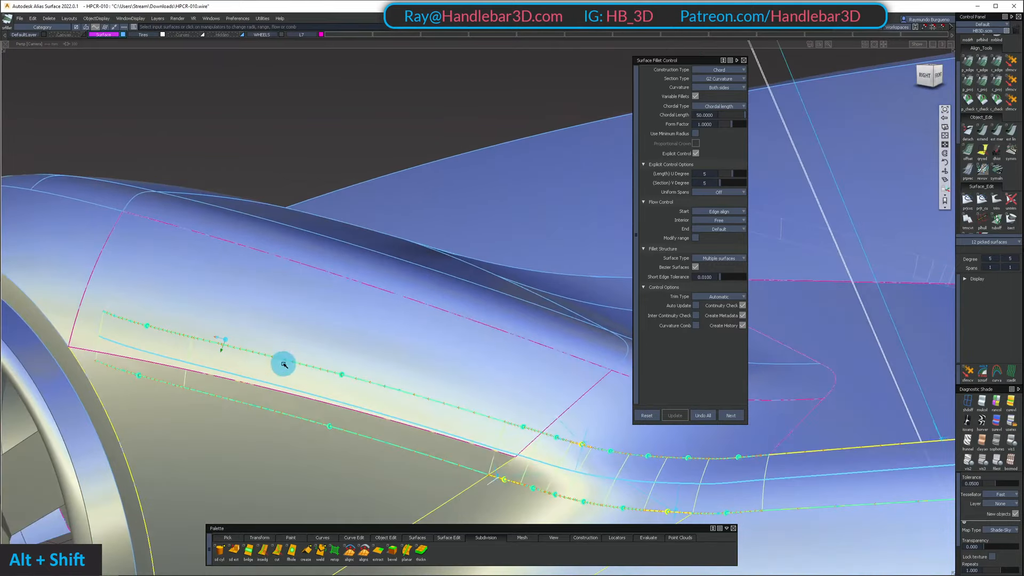
alt+shift+right_drag(284, 365, 245, 395)
alt+shift+drag(245, 395, 268, 360)
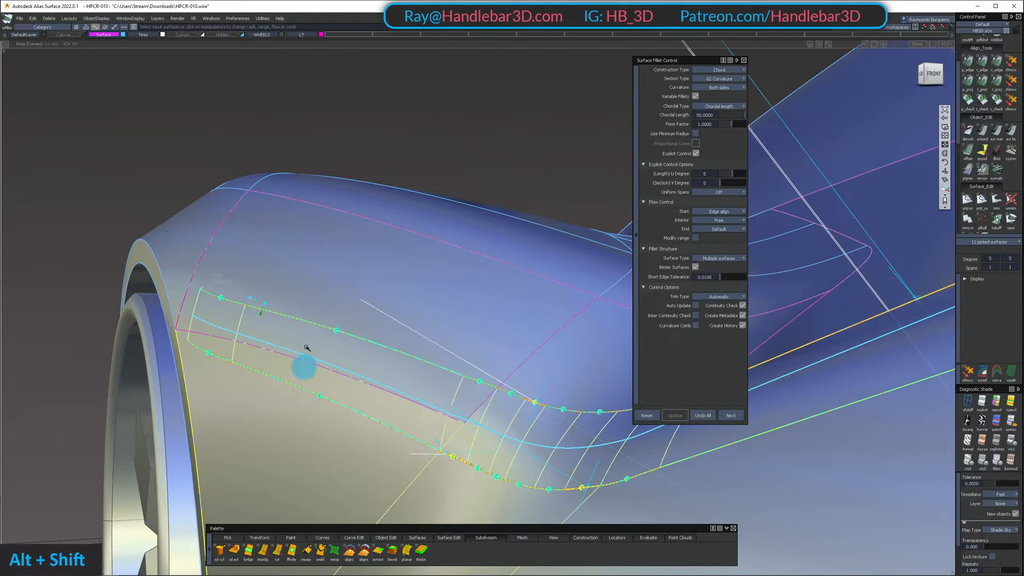
alt+shift+drag(305, 286, 244, 404)
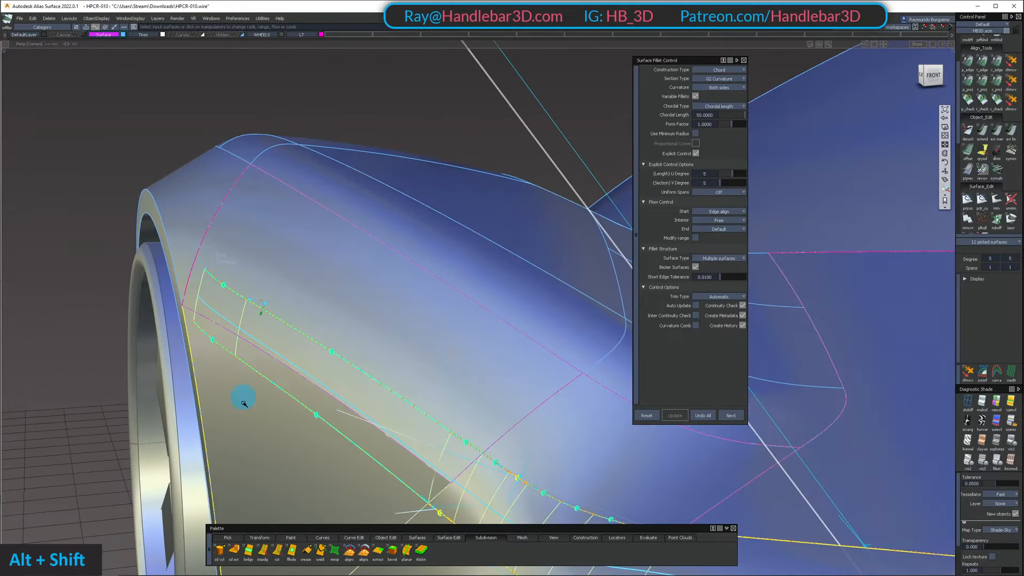
alt+shift+drag(206, 345, 368, 320)
mouse_move(368, 320)
alt+shift+right_down()
mouse_move(417, 316)
mouse_move(363, 329)
alt+shift+right_up()
alt+shift+middle_drag(363, 329, 283, 345)
alt+shift+drag(283, 345, 352, 365)
alt+shift+middle_drag(355, 365, 329, 359)
alt+shift+drag(329, 359, 281, 371)
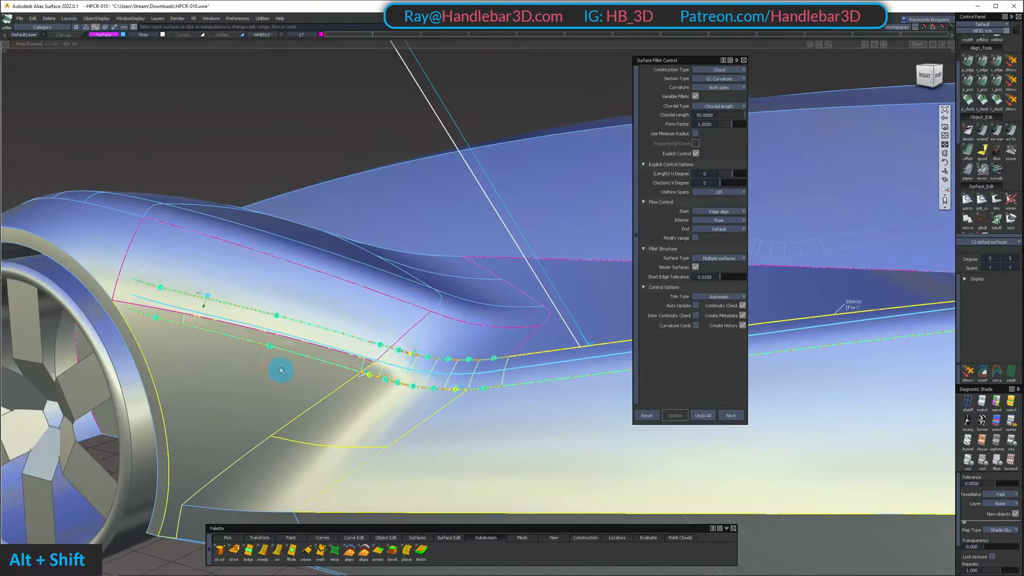
alt+shift+drag(94, 279, 373, 346)
alt+shift+middle_drag(374, 347, 347, 338)
alt+shift+drag(347, 338, 232, 300)
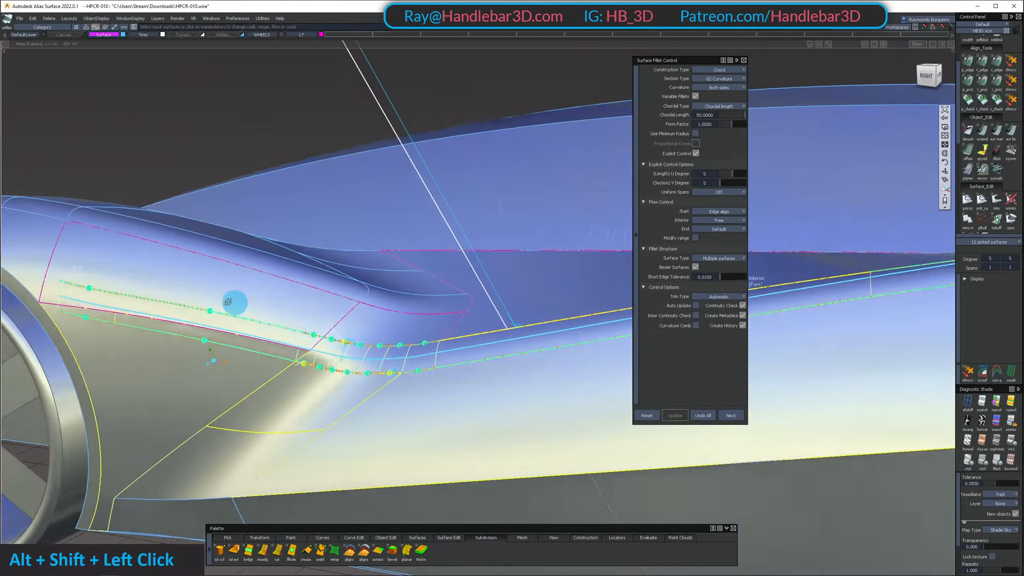
alt+shift+middle_drag(232, 300, 282, 322)
alt+shift+drag(281, 322, 128, 325)
alt+shift+middle_drag(128, 326, 183, 336)
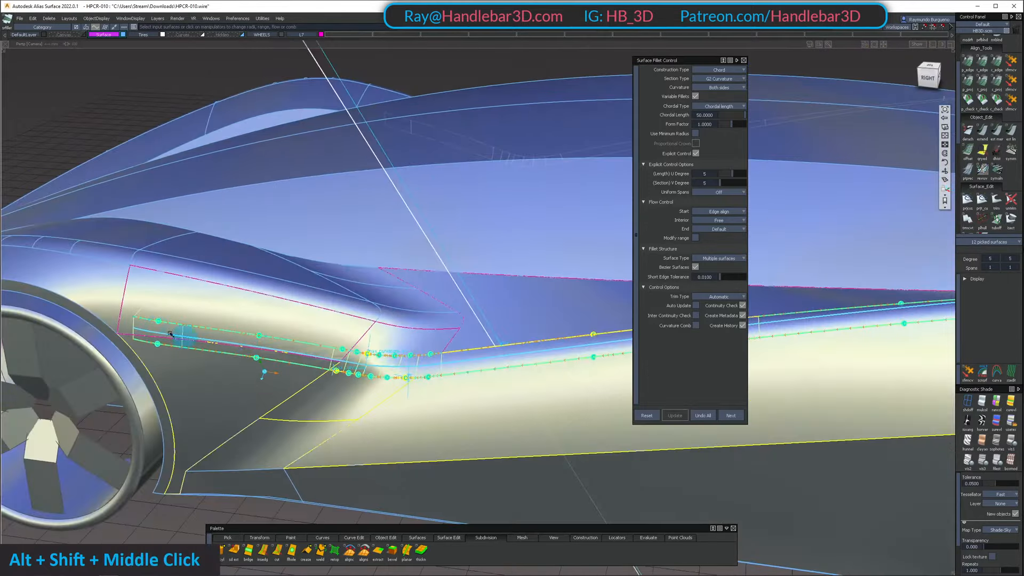
alt+shift+drag(183, 336, 148, 303)
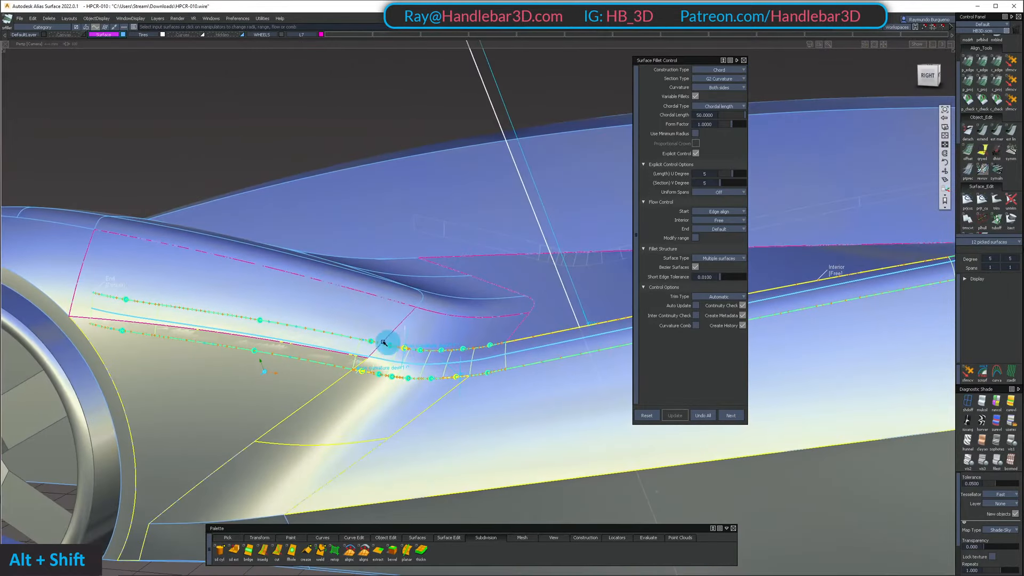
Undo the multi-panel fillet and build one with chordal length 50 between only the upper and lower side panels
alt+shift+drag(384, 342, 320, 377)
click(700, 415)
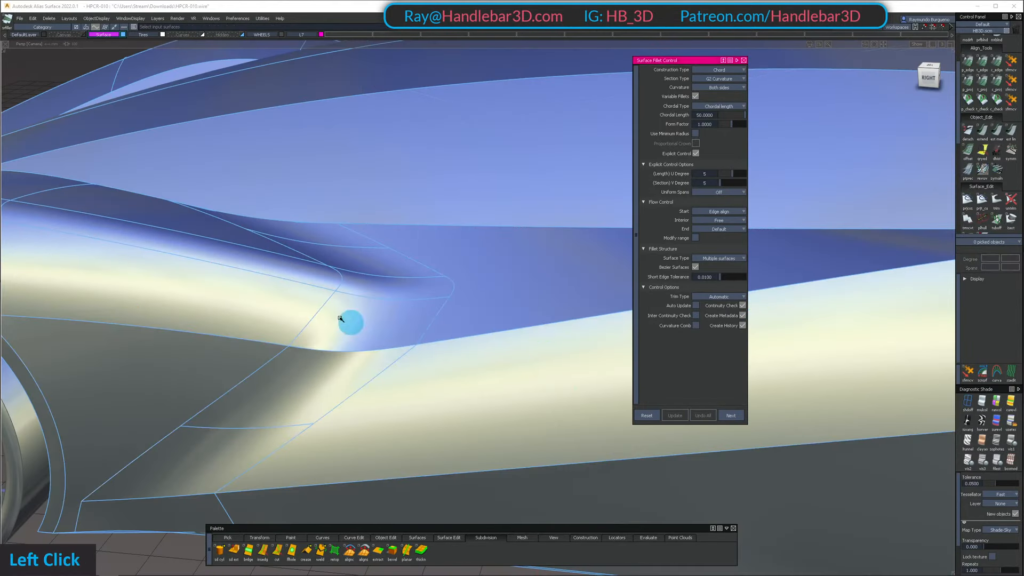
alt+shift+drag(341, 319, 452, 272)
click(448, 279)
click(446, 304)
alt+shift+middle_drag(500, 304, 419, 319)
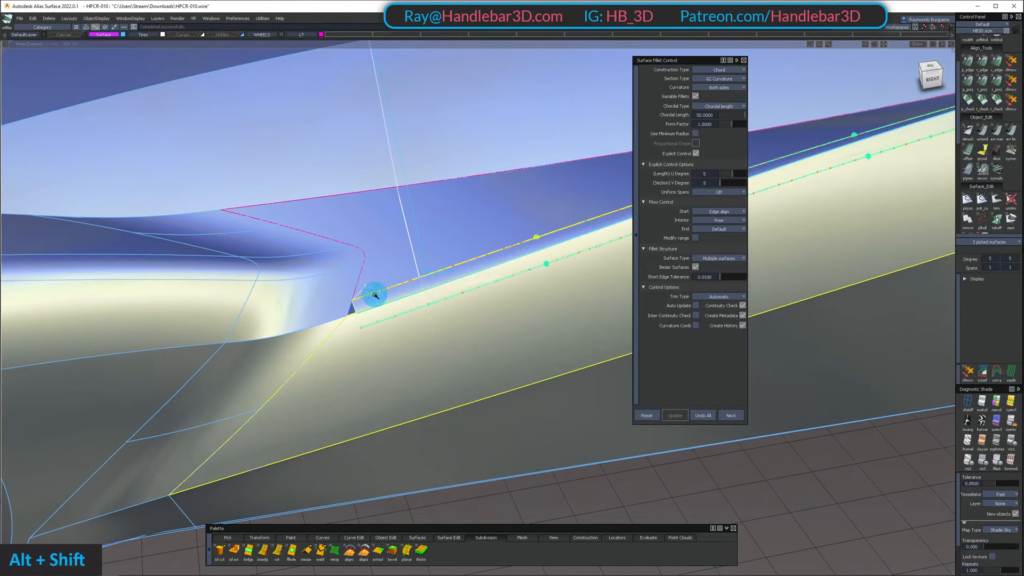
Try to build a surface fillet between the corner panel behind the front wheel and the panel below it
ctrl+shift+double_click(382, 320)
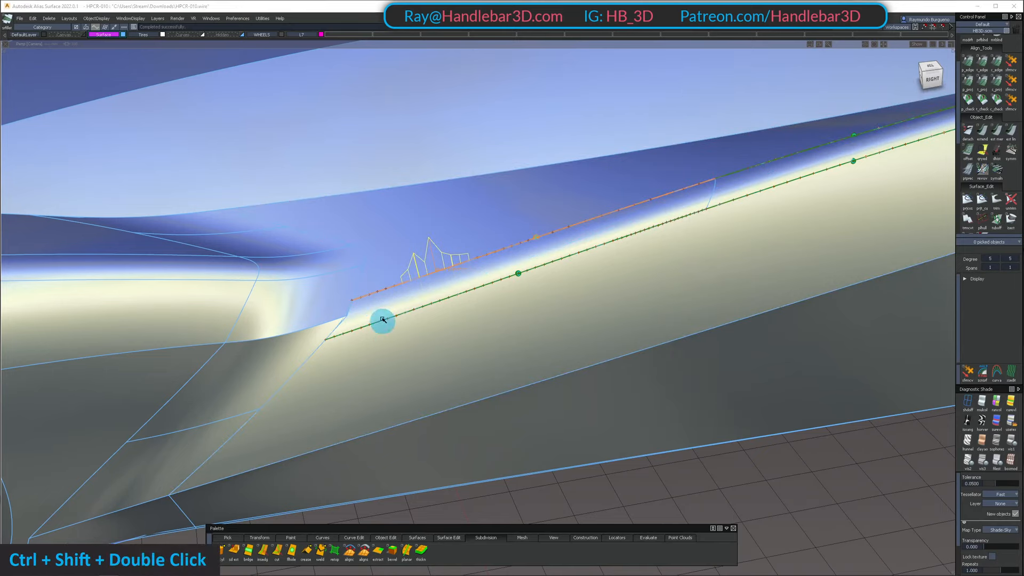
ctrl+shift+middle_click(282, 315)
ctrl+shift+drag(276, 369, 275, 315)
key(3)
click(271, 316)
click(265, 355)
key(space)
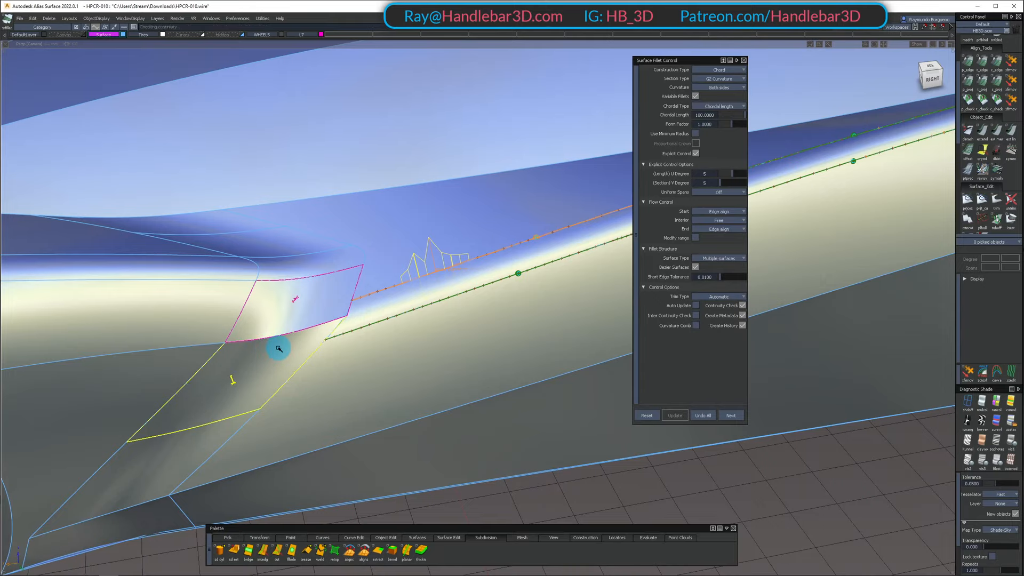
click(703, 408)
Isolate the upper and lower front fender panels by hiding all other surfaces
alt+shift+drag(310, 278, 217, 336)
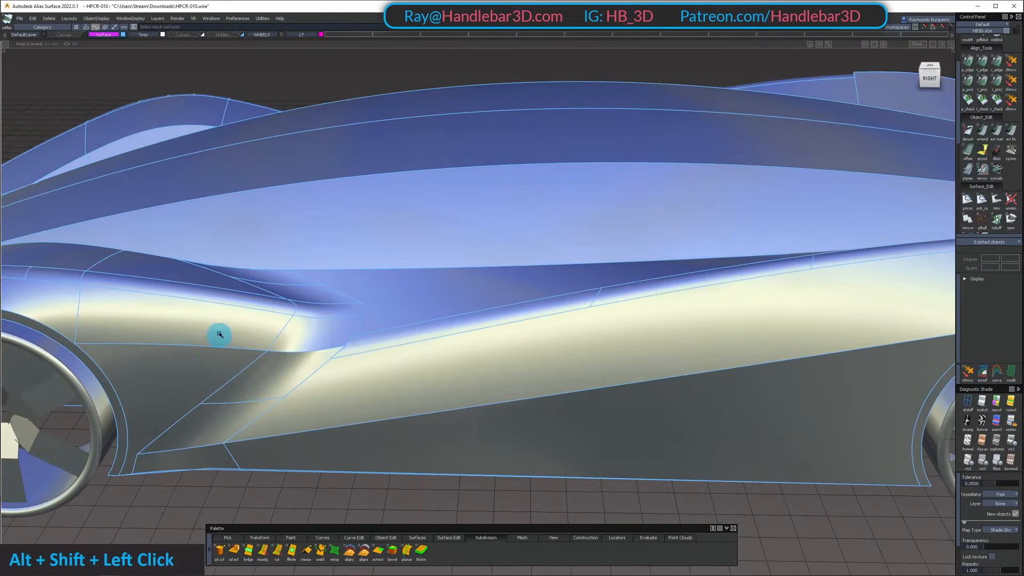
shift+click(154, 336)
shift+click(59, 304)
key(shift+h)
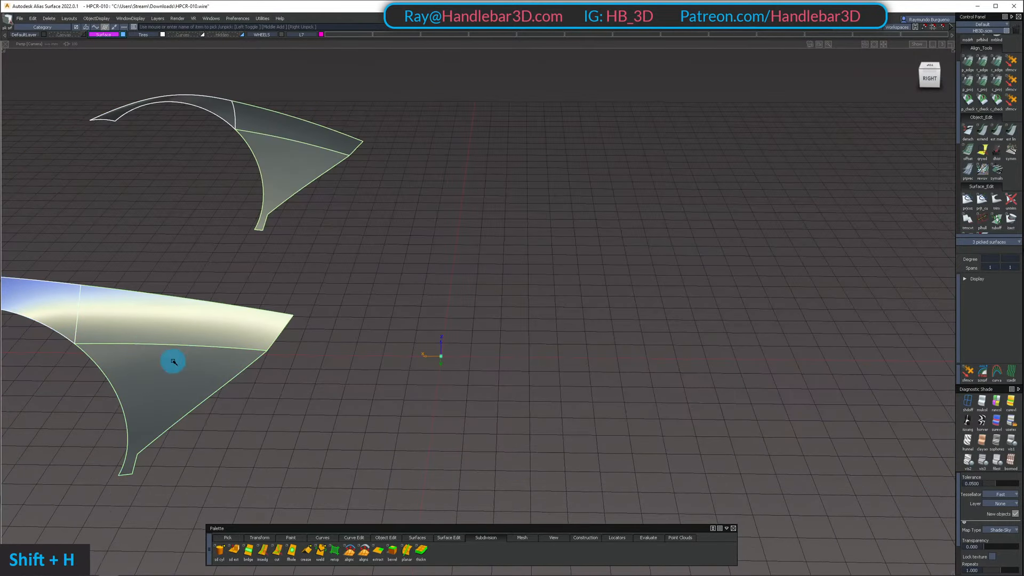
alt+shift+right_drag(171, 359, 222, 365)
ctrl+shift+drag(222, 366, 245, 308)
alt+shift+right_drag(427, 342, 384, 353)
alt+shift+middle_drag(384, 353, 359, 356)
alt+shift+drag(359, 357, 373, 400)
ctrl+shift+drag(842, 168, 881, 161)
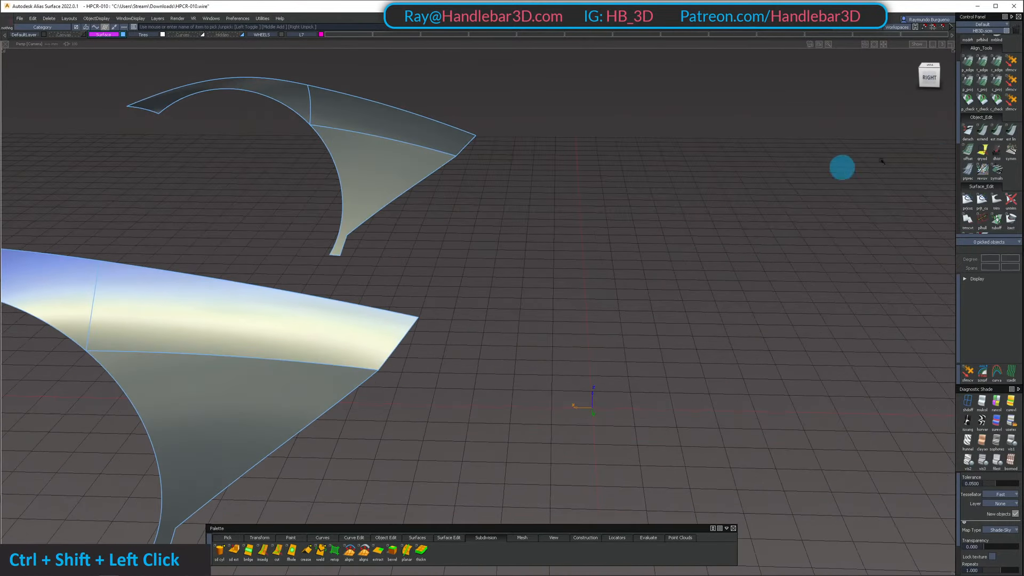
Create curves on surface along the shared fender edge with a 25 radius tubular offset and unhide the car body
scroll(995, 178, down, 2)
double_click(996, 171)
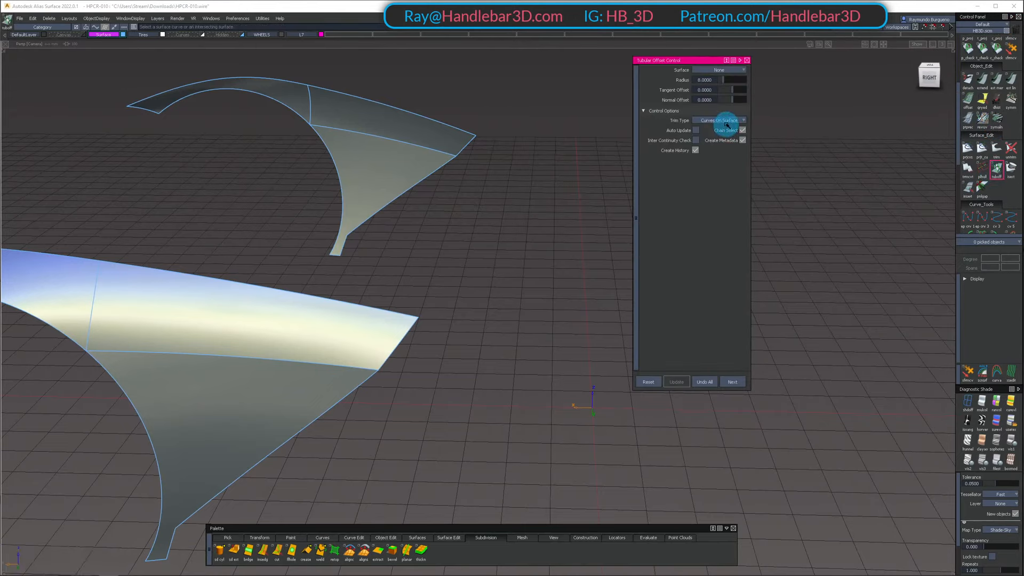
drag(238, 344, 261, 373)
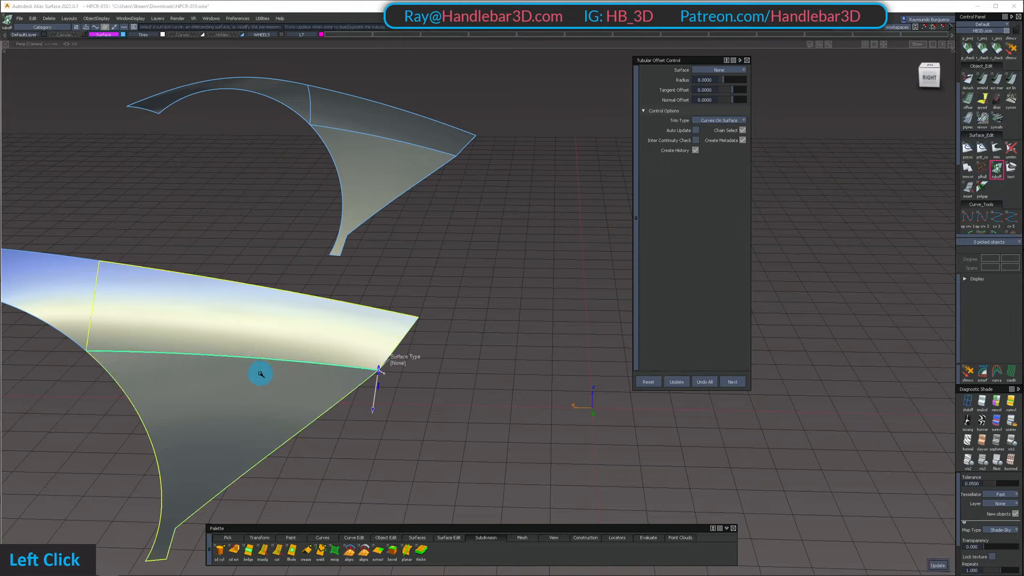
click(717, 80)
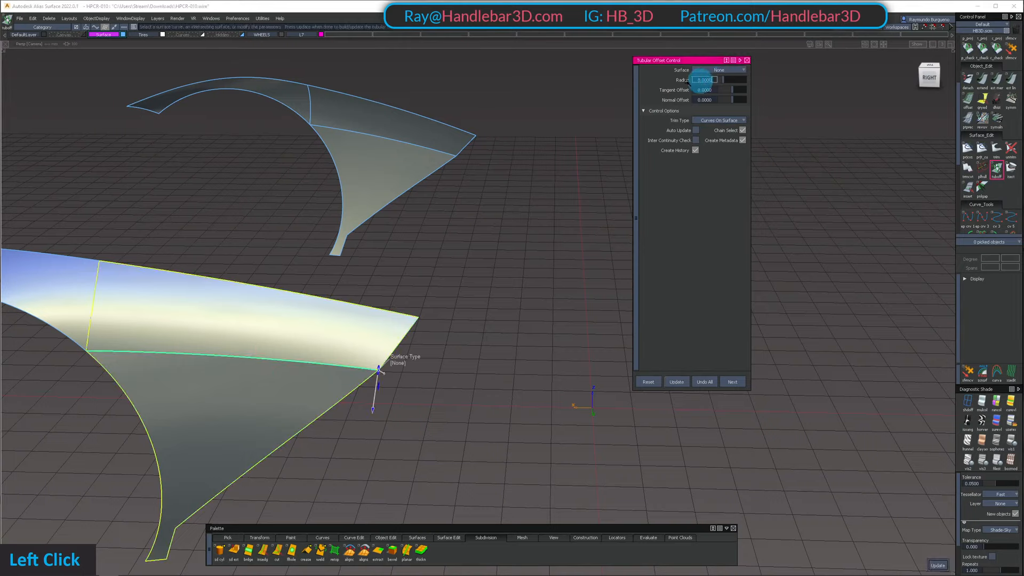
text(25)
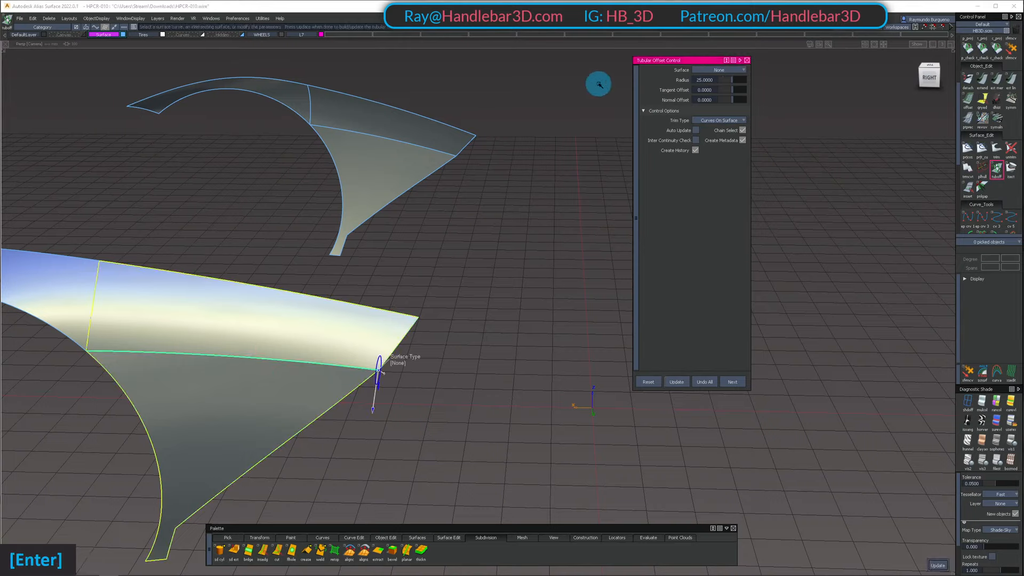
key(shift+u)
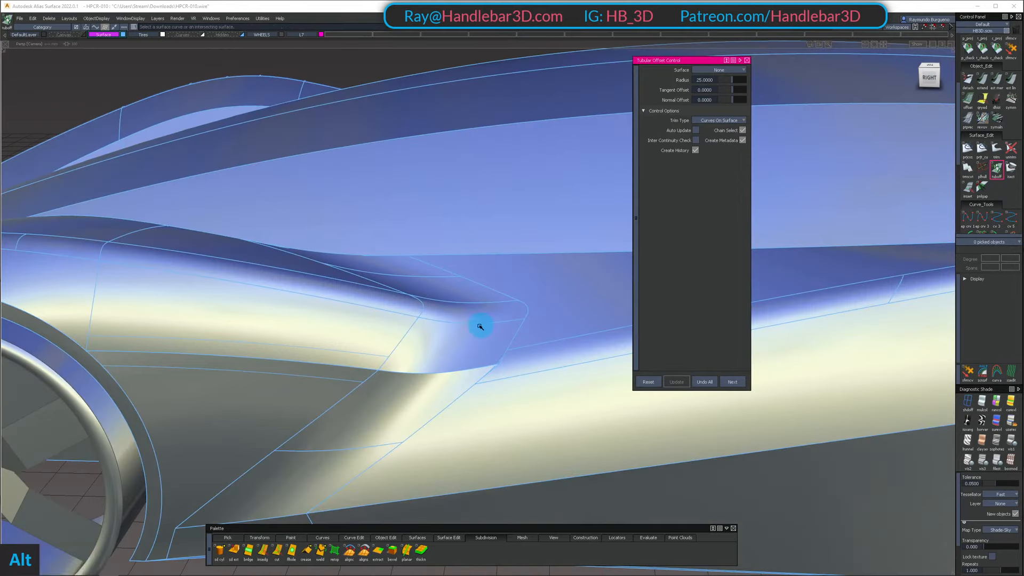
Build a freeform blend with G2 curvature on both sides between the trimmed edges of the upper and lower fender panels
alt+shift+middle_drag(482, 323, 464, 258)
alt+shift+drag(464, 259, 484, 337)
shift+click(485, 338)
double_click(331, 377)
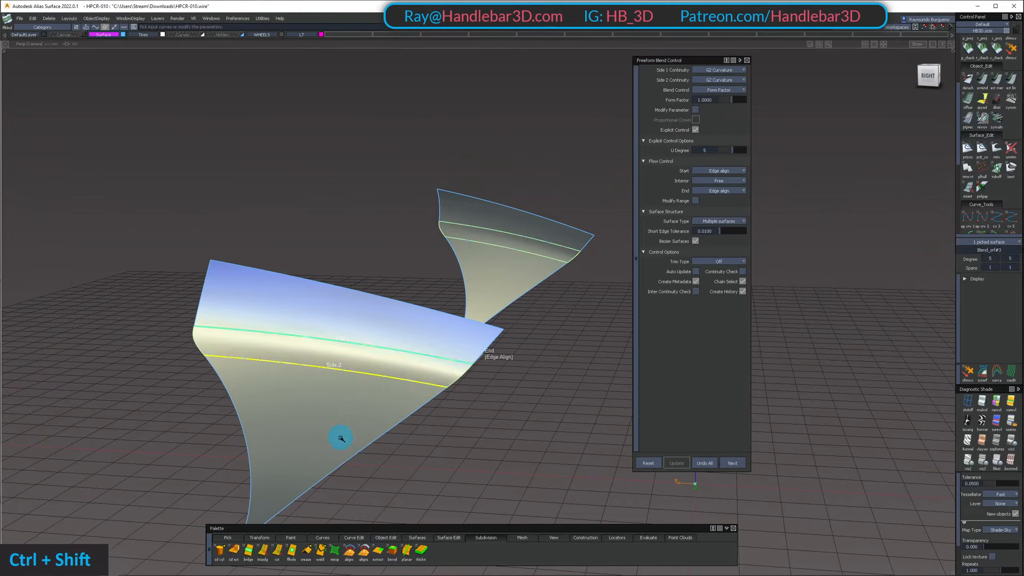
Show the whole car body again and pick the new blend surface on the front fender
ctrl+shift+drag(338, 434, 338, 403)
key(shift+u)
ctrl+shift+middle_drag(335, 387, 244, 331)
click(236, 347)
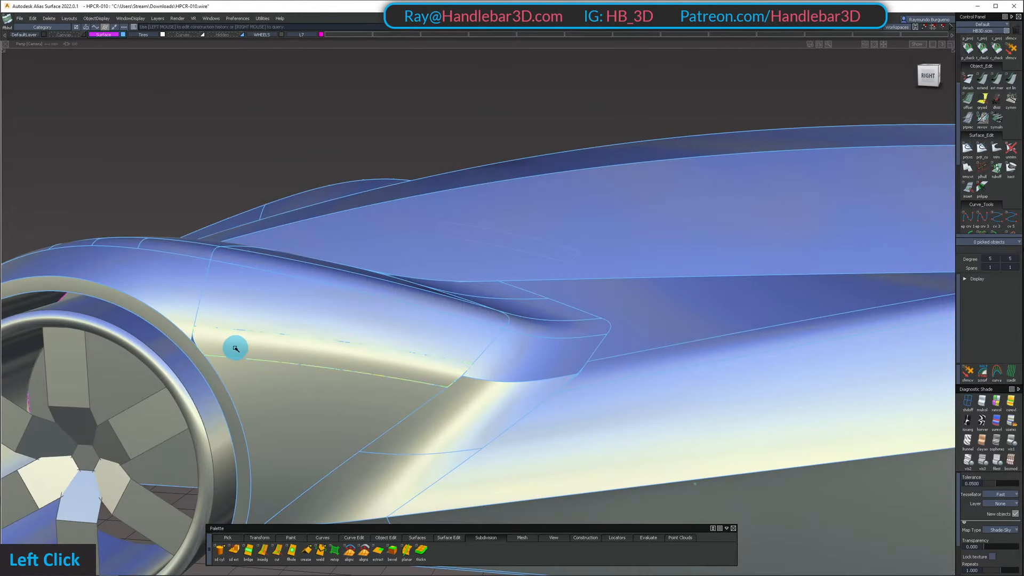